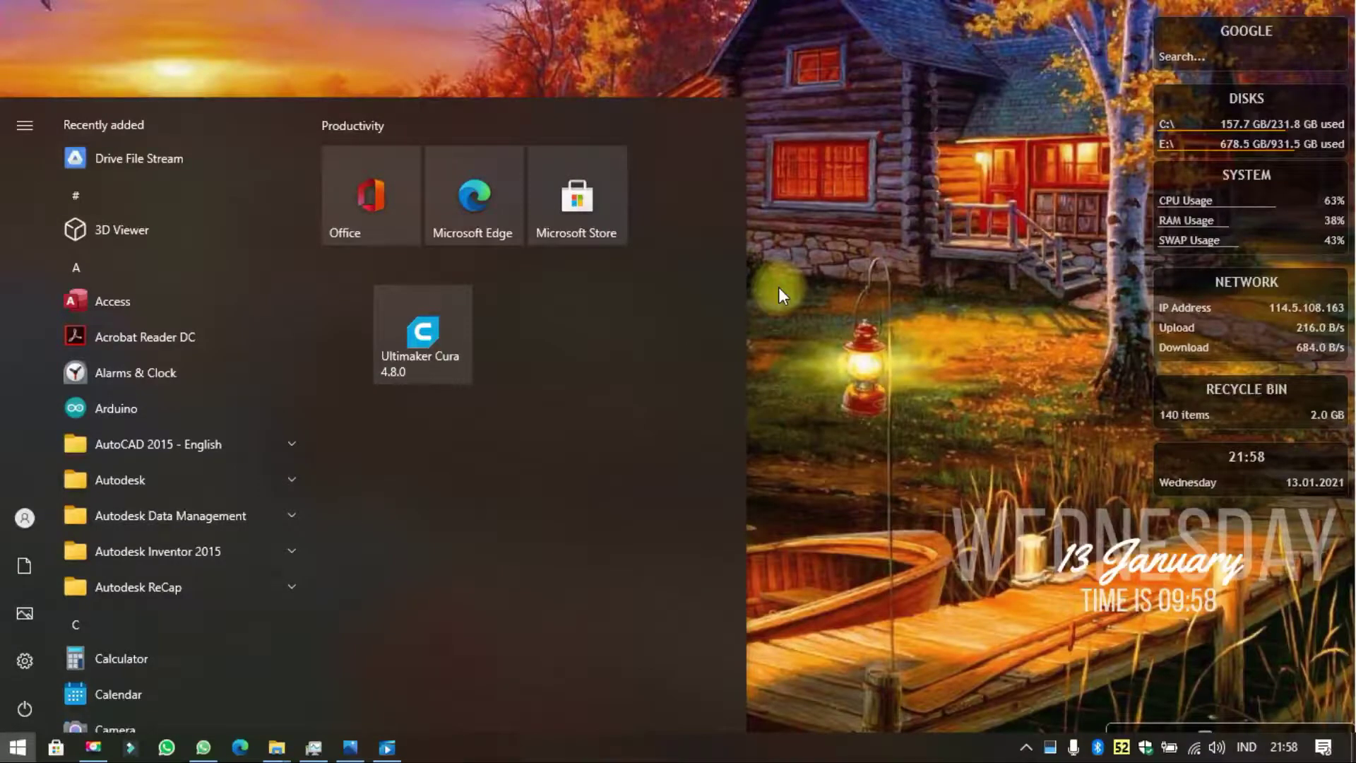
Find and launch Autodesk Inventor Professional 2015 - English.
{"action": "type", "text": "inv"}
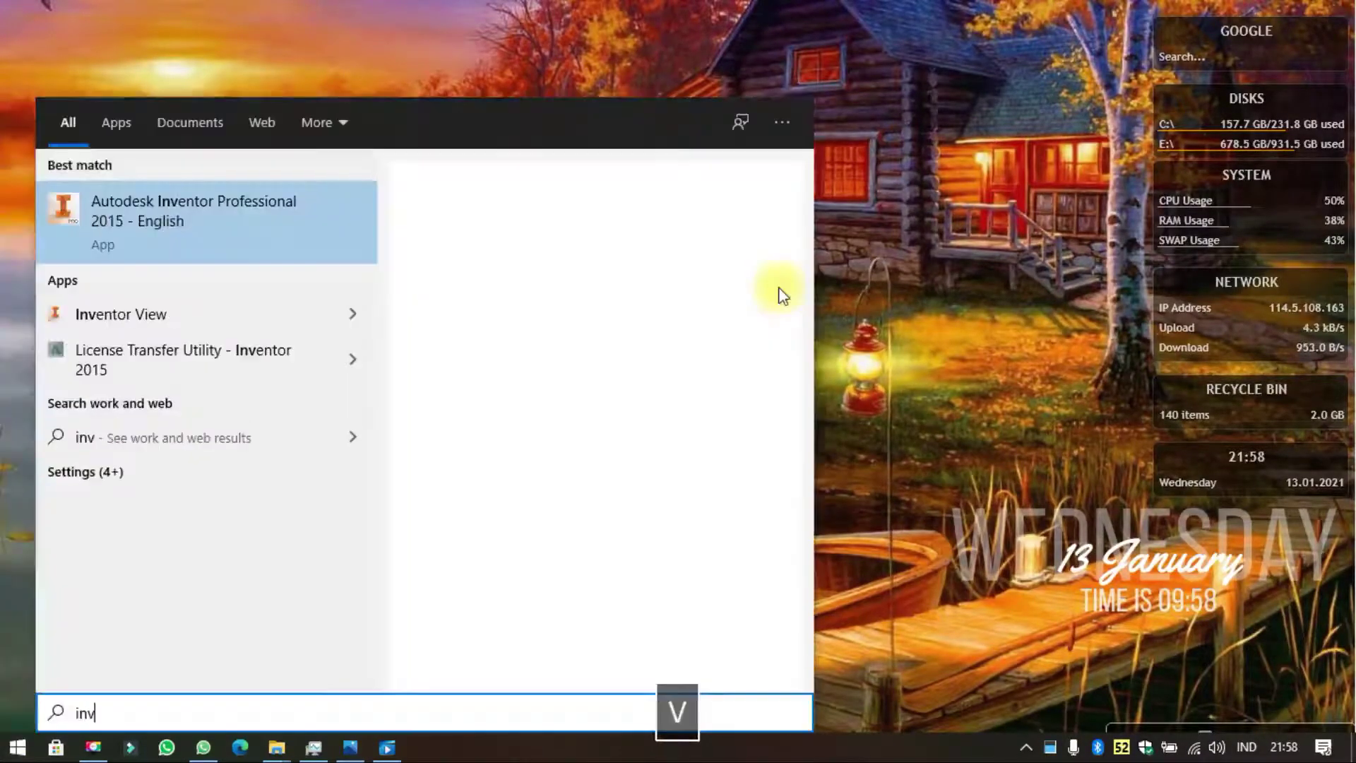
{"action": "key", "text": "BackSpace"}
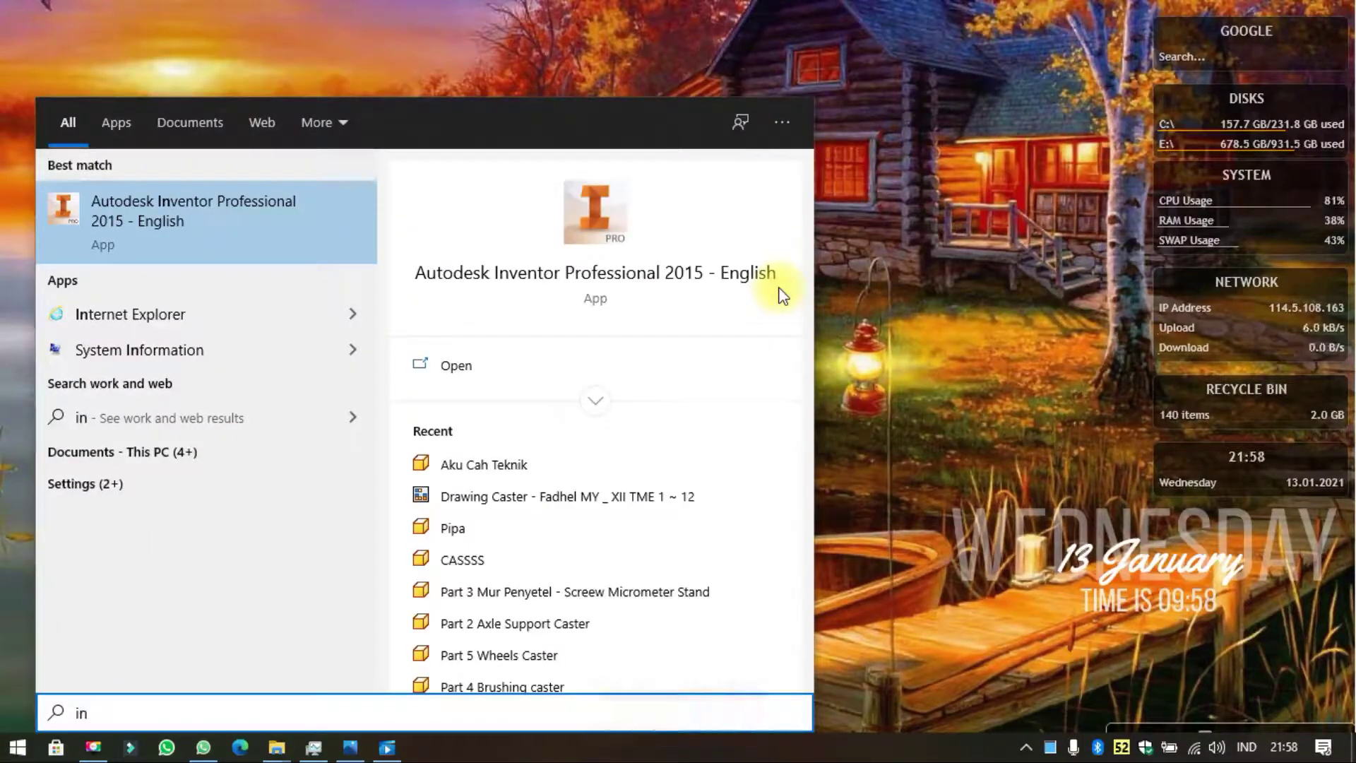
{"action": "left_click", "coordinate": [777, 278]}
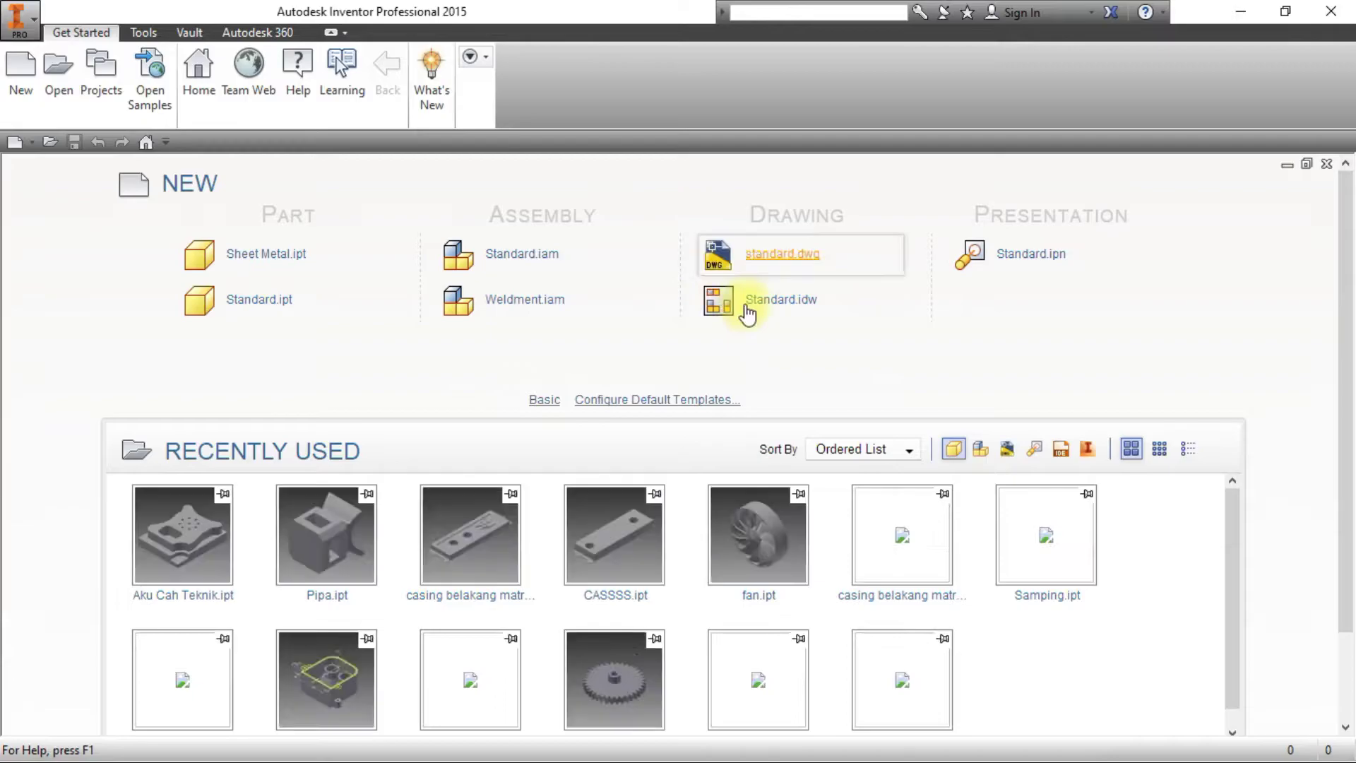
Open the recently used part Aku Cah Teknik.ipt, and return to the My Home page.
{"action": "left_click", "coordinate": [184, 554]}
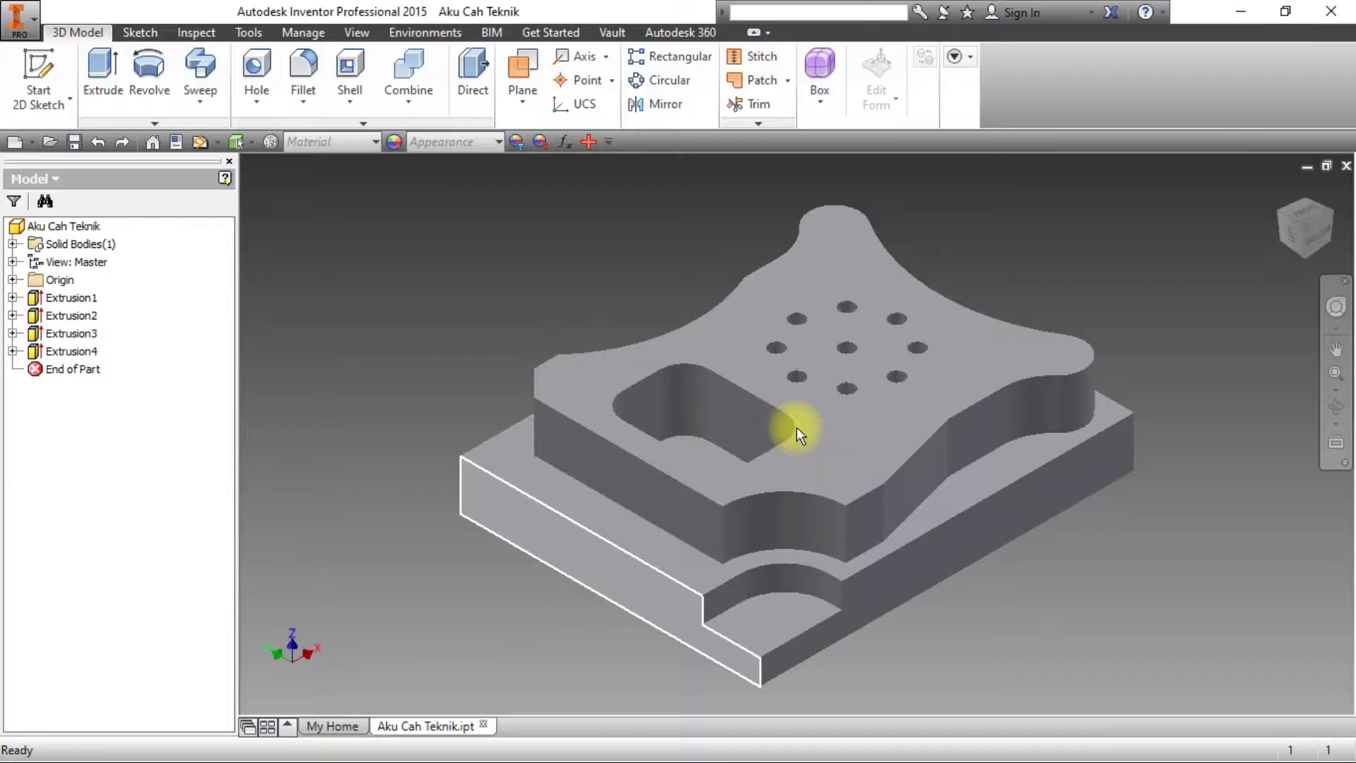
{"action": "left_click", "coordinate": [1336, 407]}
{"action": "middle_click_drag", "start_coordinate": [934, 429], "coordinate": [931, 487], "text": "shift"}
{"action": "key", "text": "Escape"}
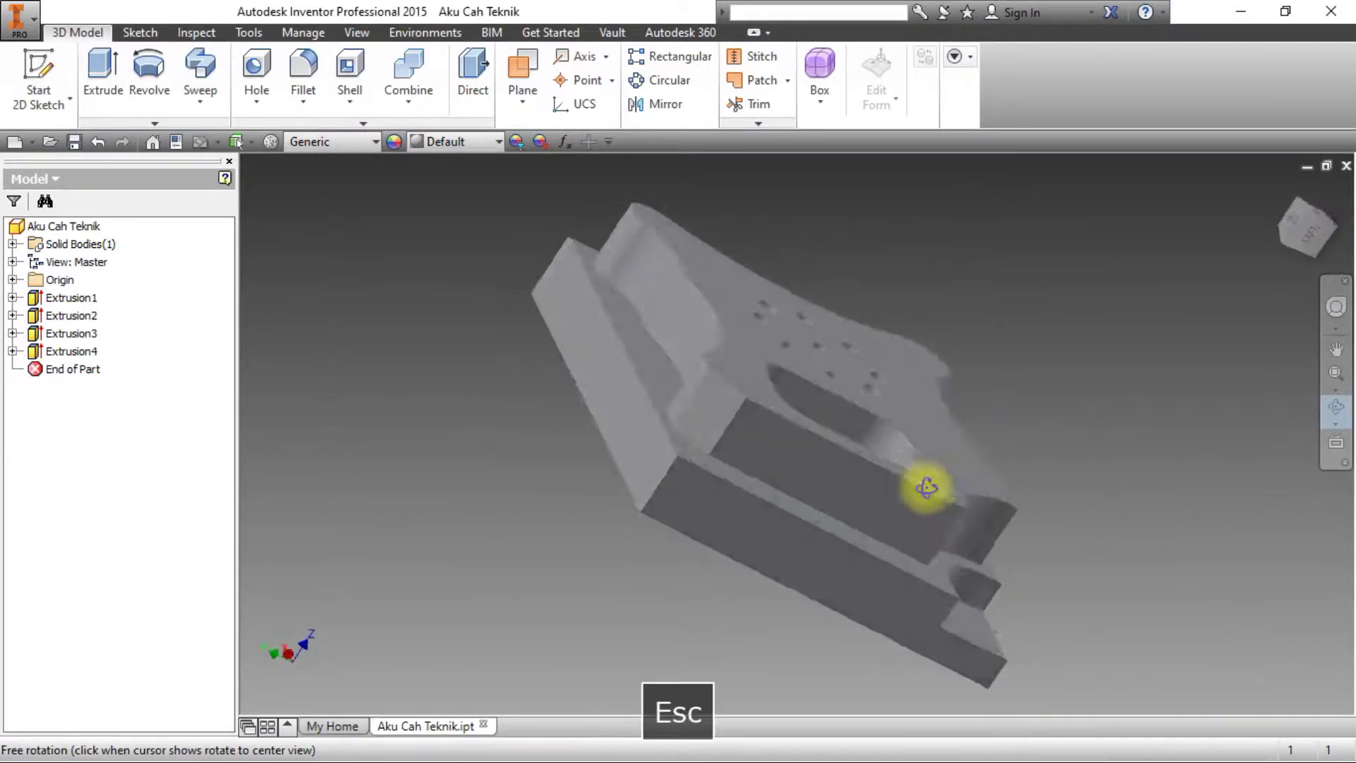
{"action": "left_click", "coordinate": [332, 727]}
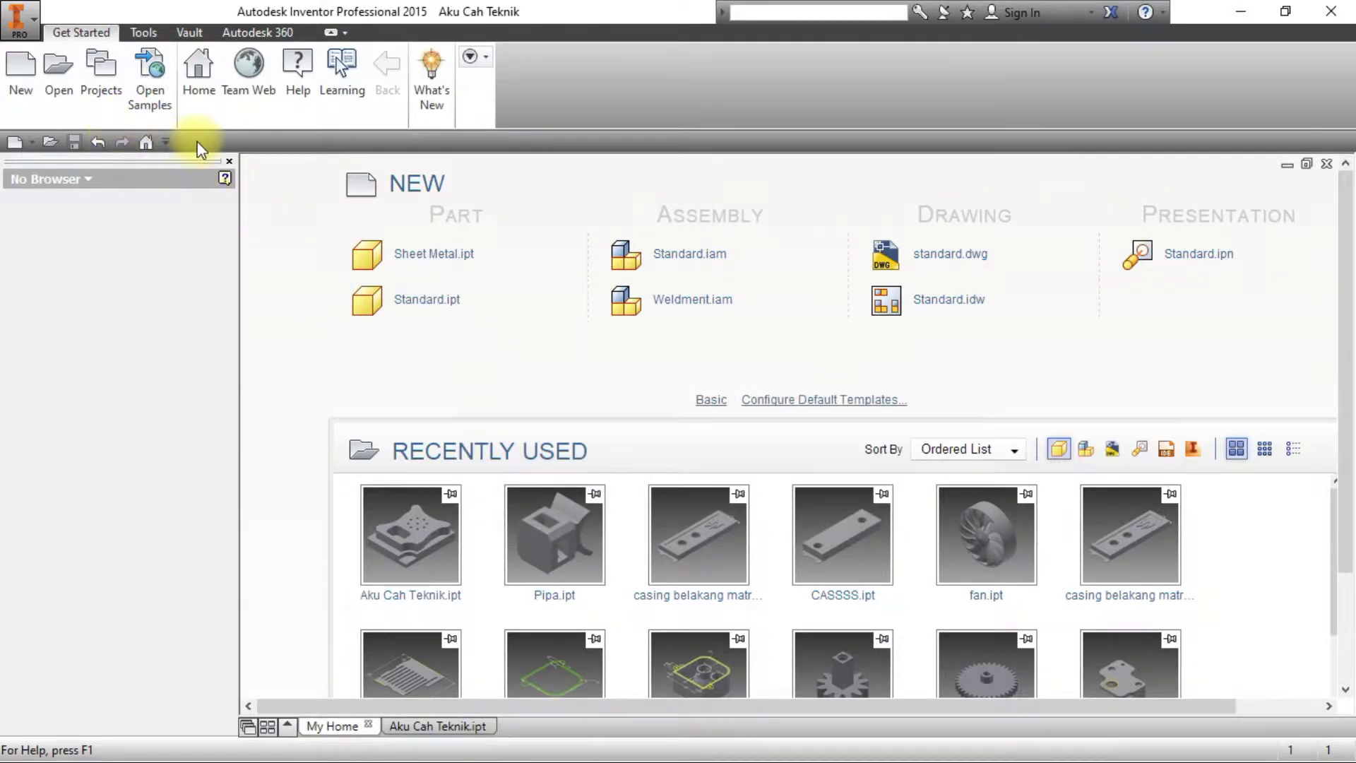
{"action": "left_click", "coordinate": [711, 400]}
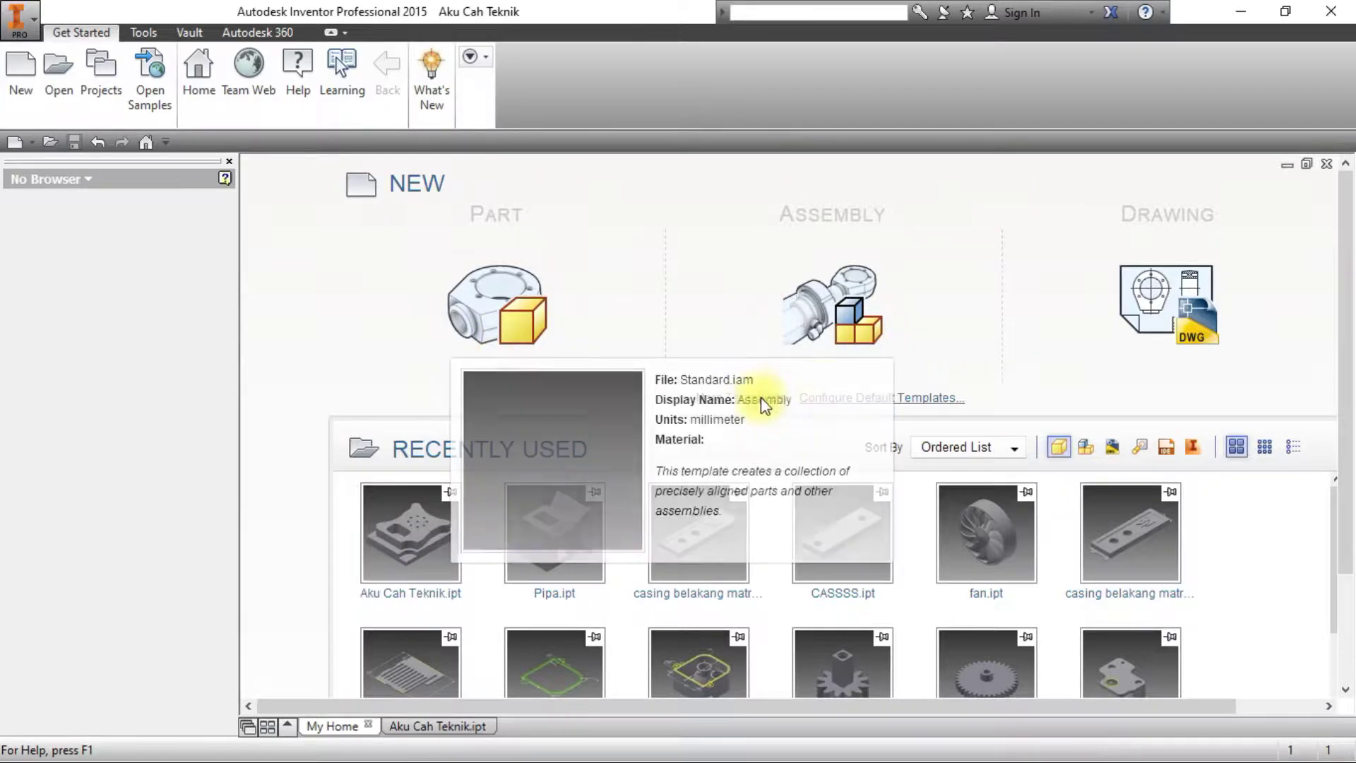
{"action": "left_click", "coordinate": [740, 398]}
{"action": "left_click", "coordinate": [22, 92]}
{"action": "scroll", "coordinate": [809, 564], "scroll_direction": "down", "scroll_amount": 3}
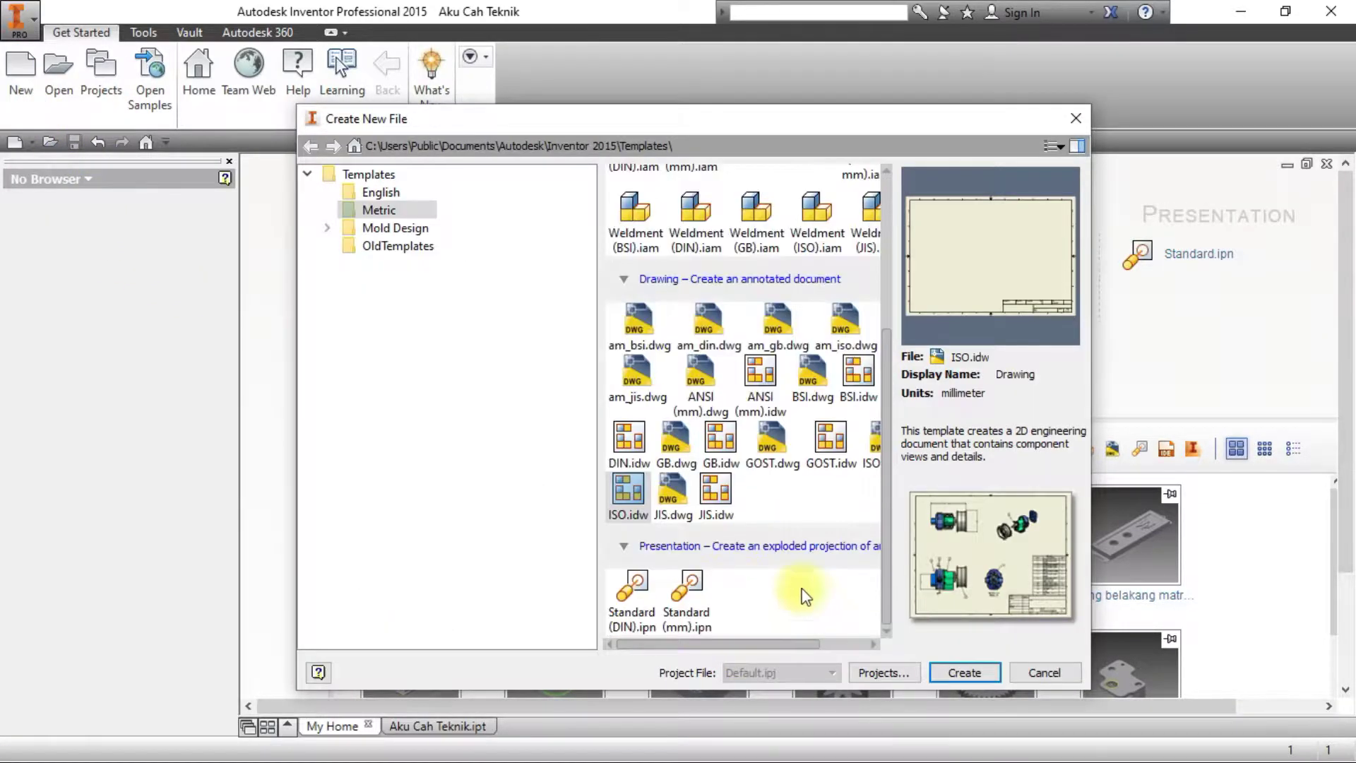
{"action": "left_click", "coordinate": [1076, 122]}
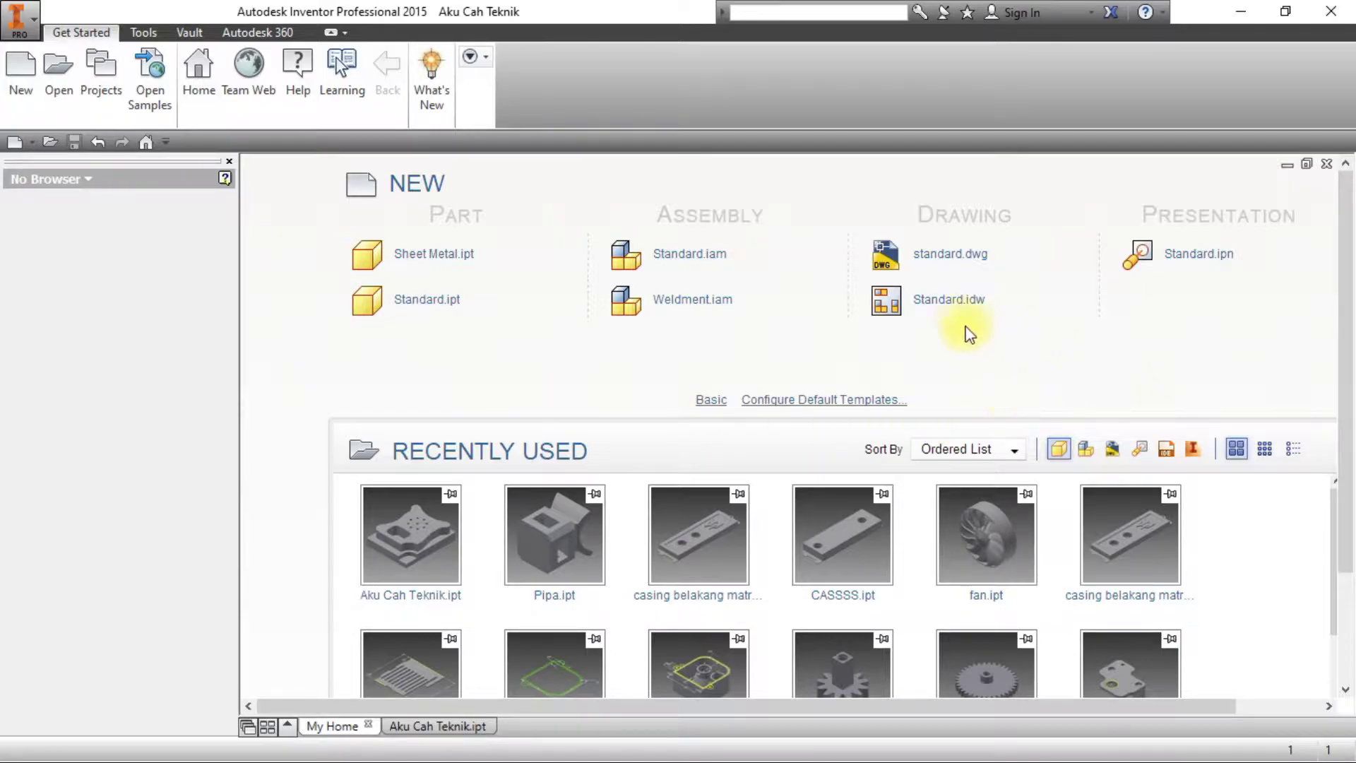
Create a new drawing from the Standard.idw template and delete the default border from its sheet.
{"action": "left_click", "coordinate": [950, 300]}
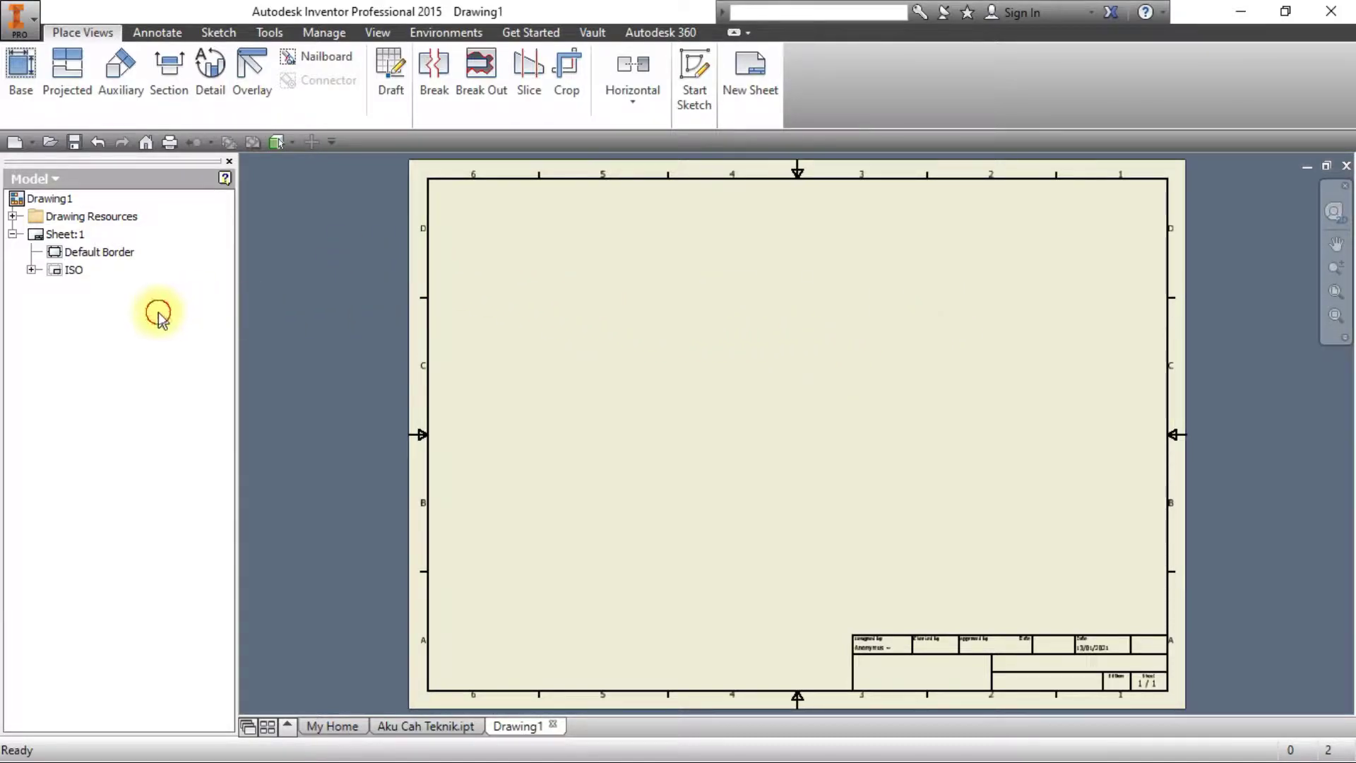
{"action": "left_click", "coordinate": [84, 254]}
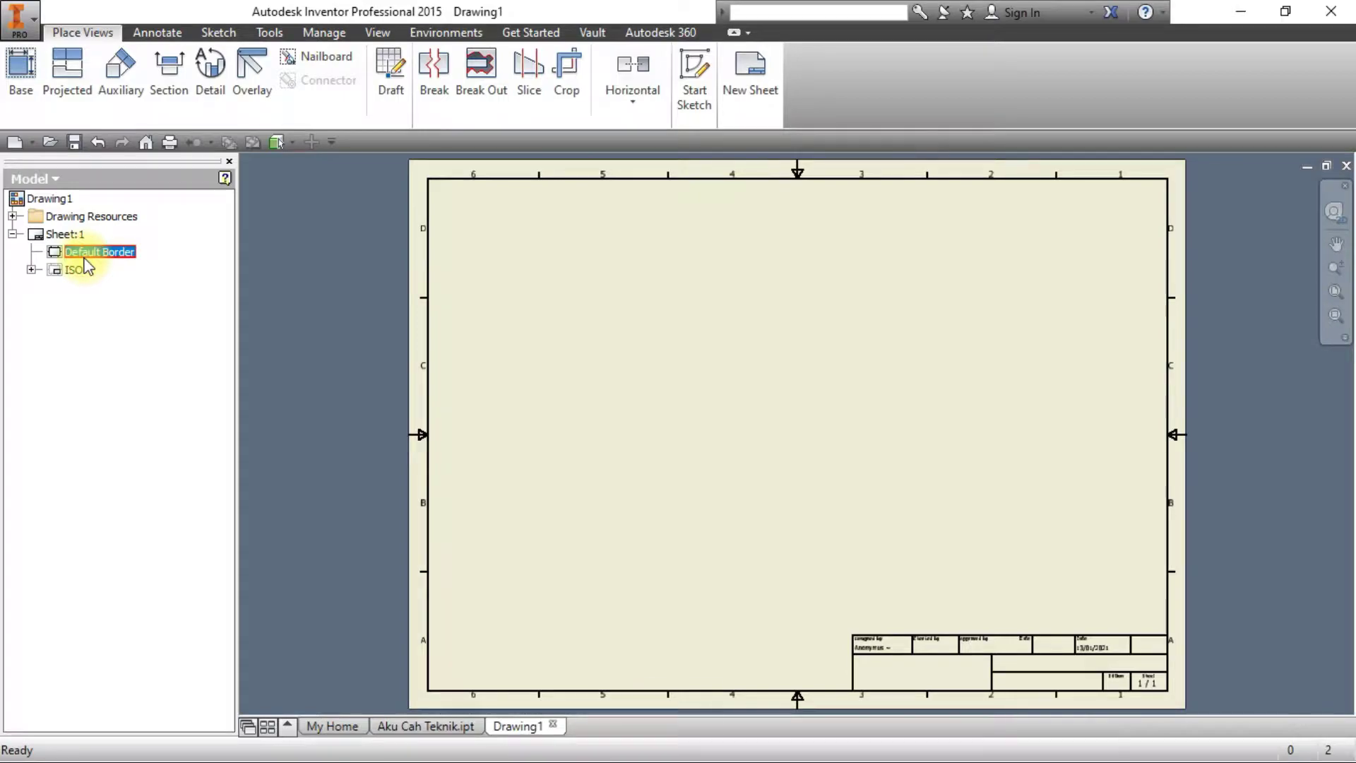
{"action": "key", "text": "Delete"}
Edit the drawing sheet to rename it CAM A3, keeping the A3 size and landscape orientation.
{"action": "left_click", "coordinate": [41, 237]}
{"action": "right_click", "coordinate": [40, 238]}
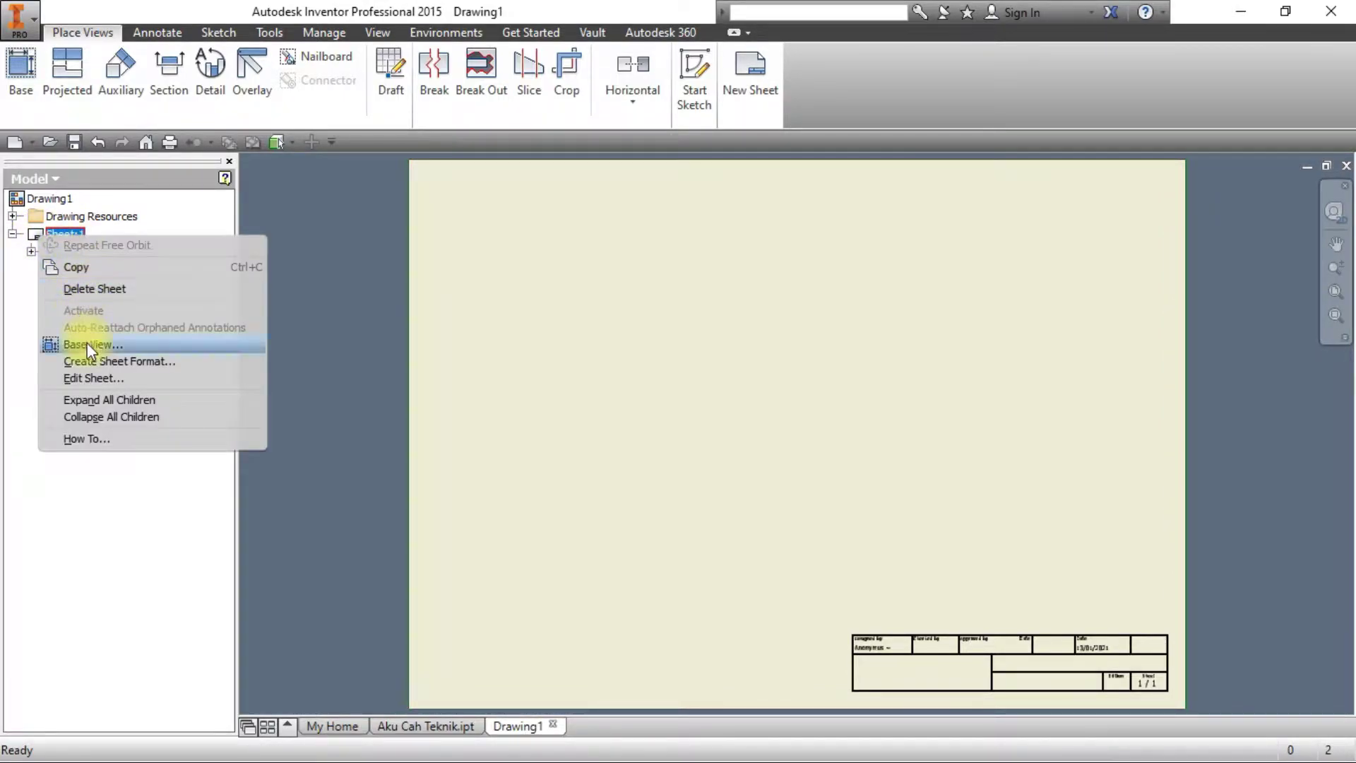
{"action": "left_click", "coordinate": [12, 306]}
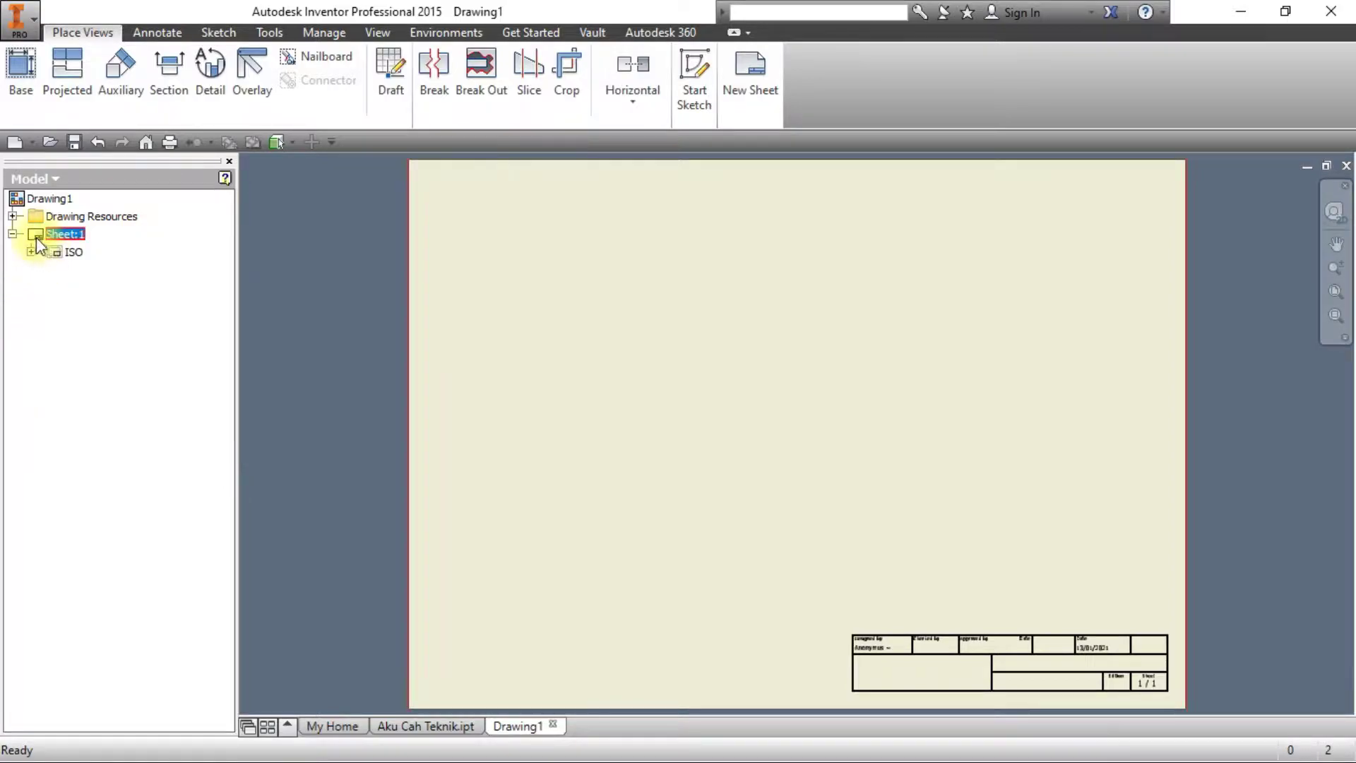
{"action": "right_click", "coordinate": [39, 244]}
{"action": "left_click", "coordinate": [81, 376]}
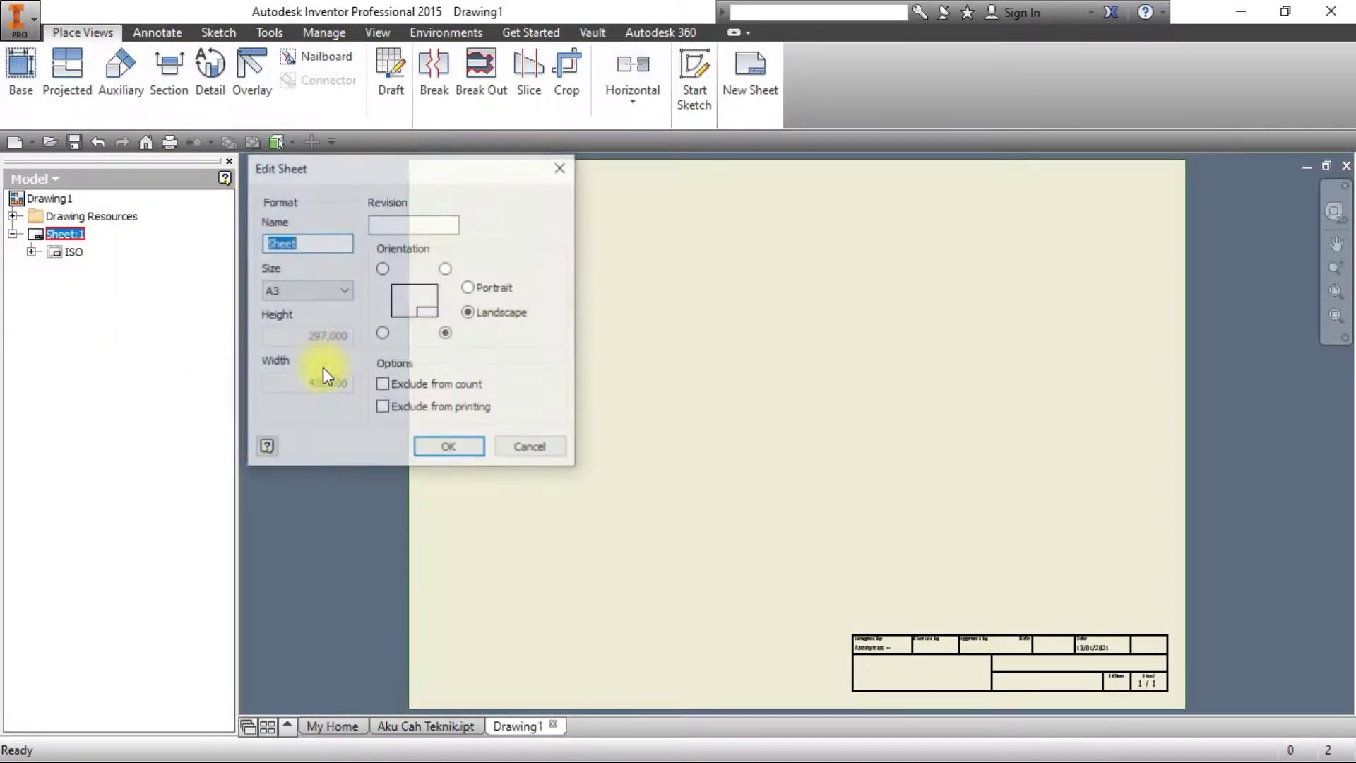
{"action": "left_click", "coordinate": [304, 293]}
{"action": "left_click", "coordinate": [322, 244]}
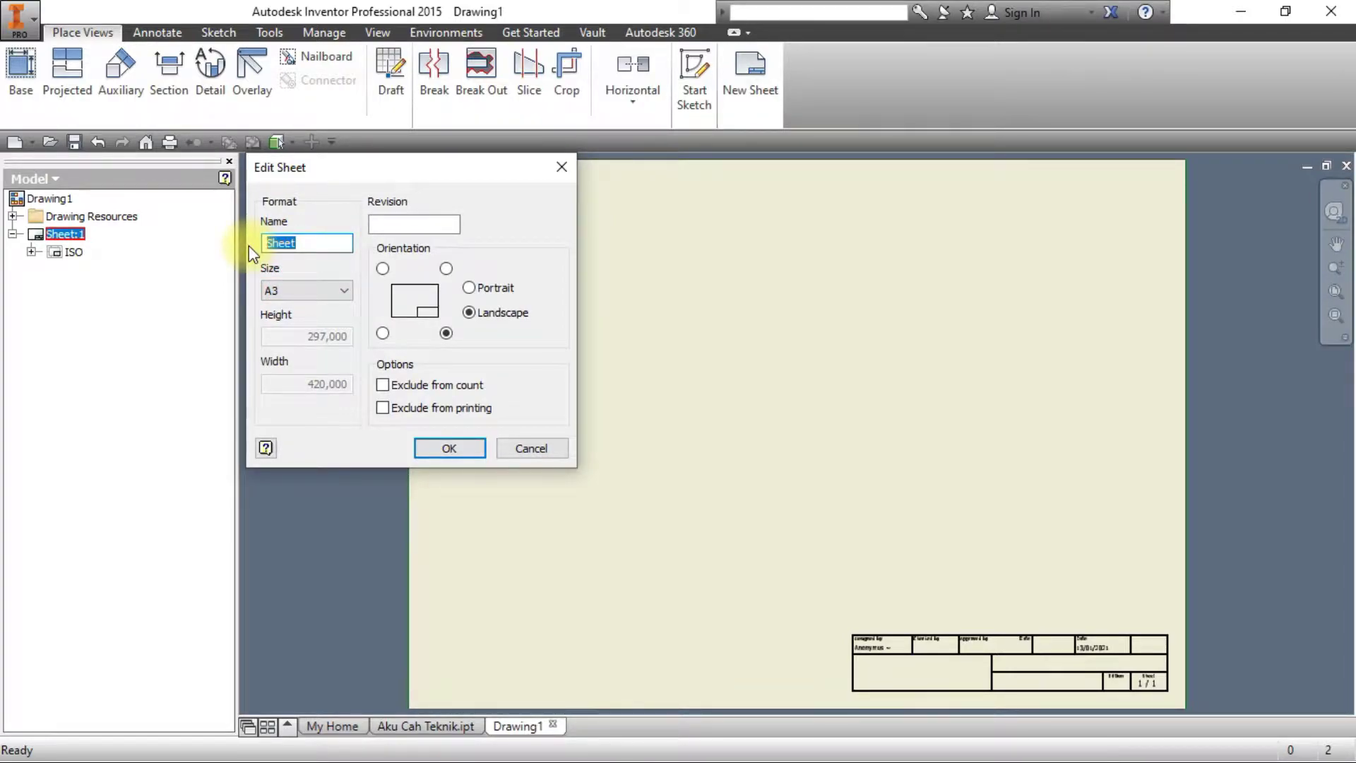
{"action": "type", "text": "CAM A3"}
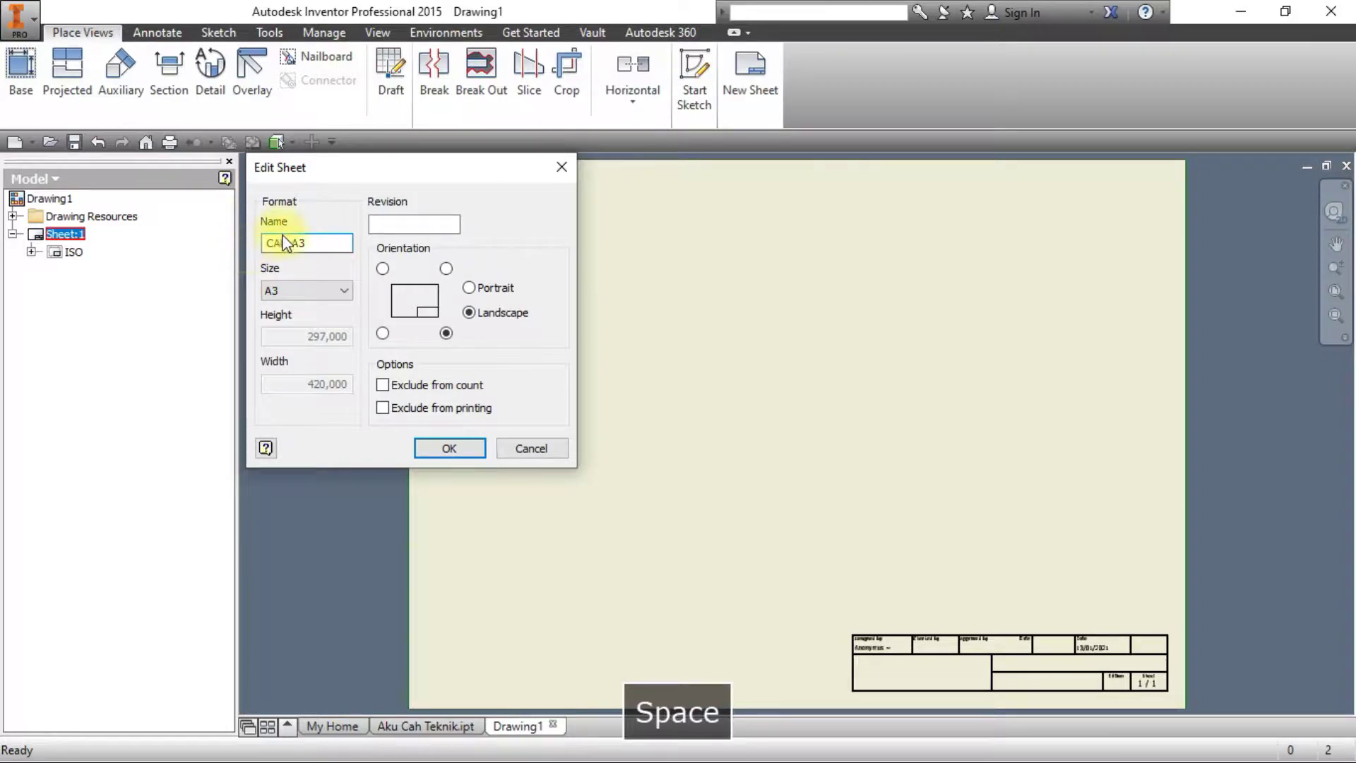
{"action": "left_click", "coordinate": [435, 450]}
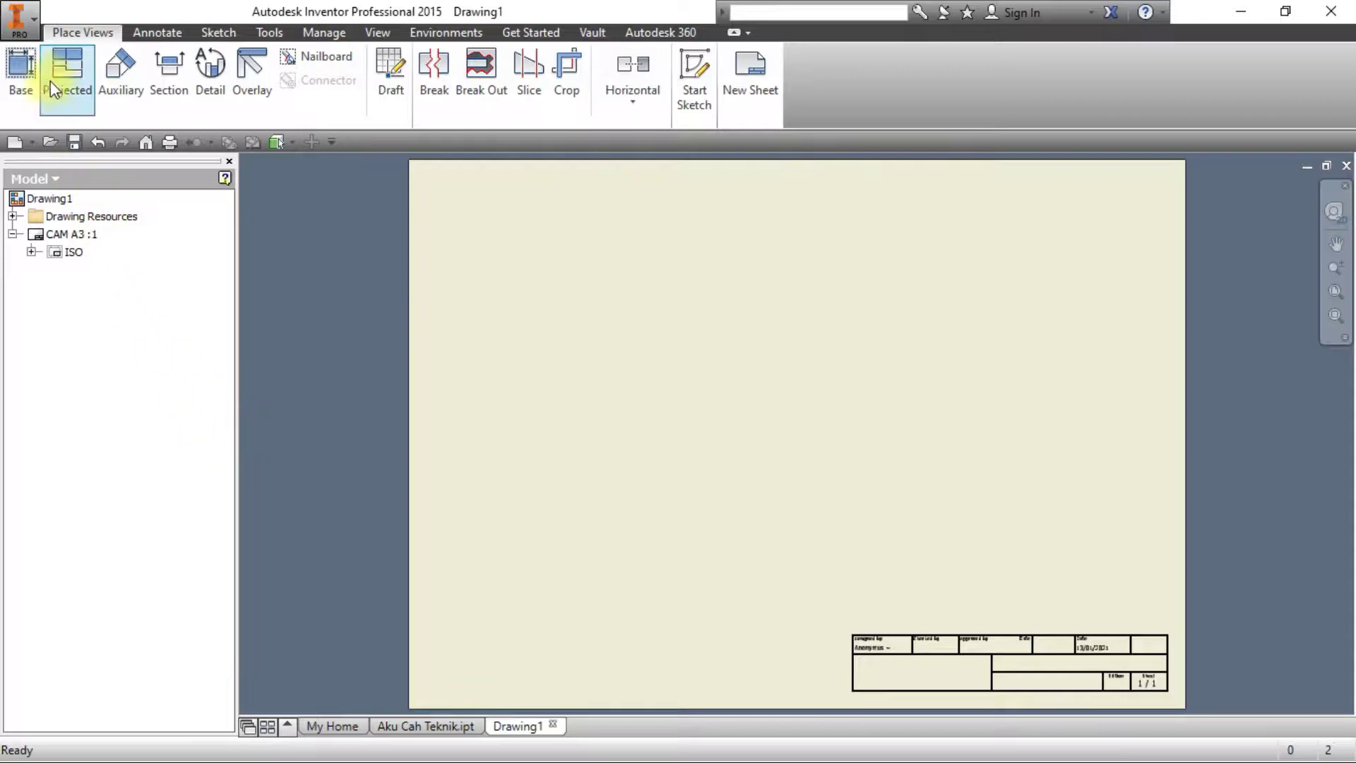
Define a new border in the drawing resources and sketch its rectangle about 82 mm from the sheet's left edge.
{"action": "left_click", "coordinate": [12, 216]}
{"action": "double_click", "coordinate": [56, 253]}
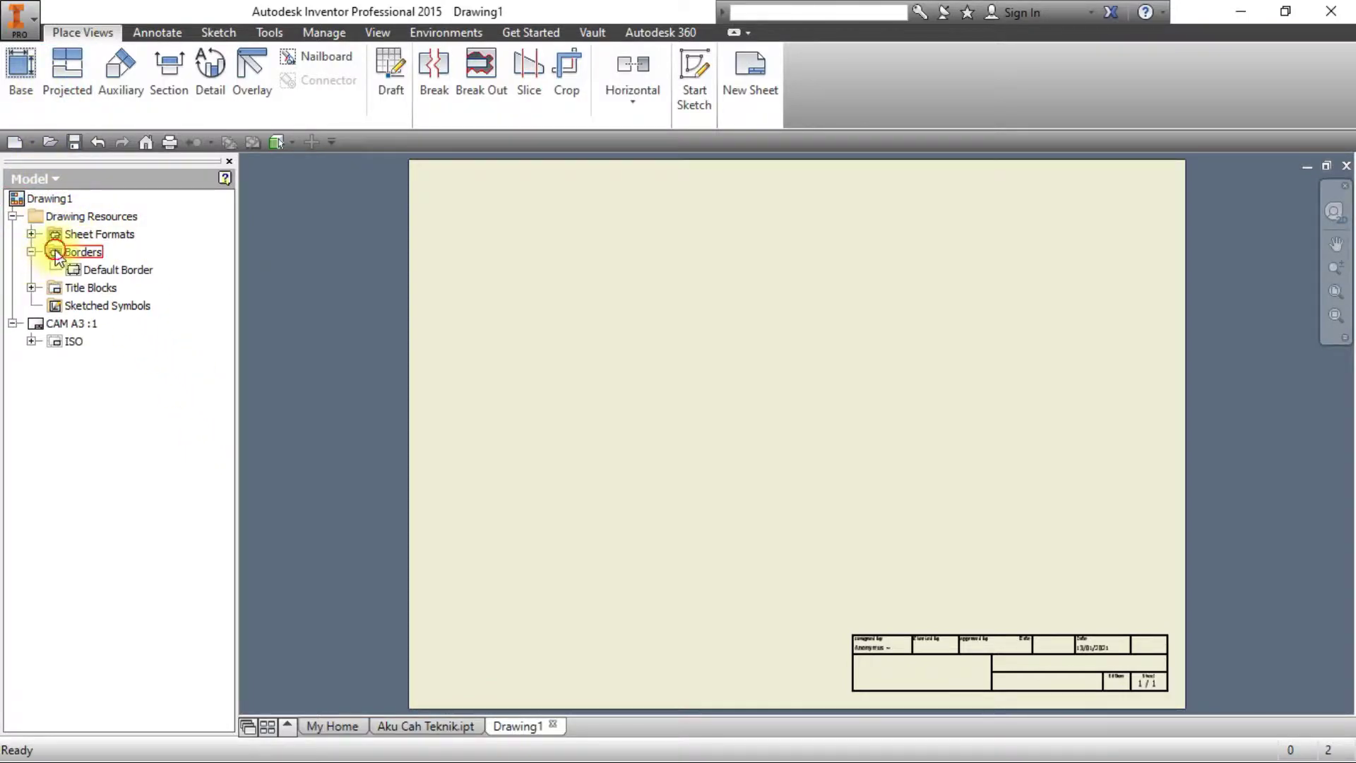
{"action": "right_click", "coordinate": [56, 253]}
{"action": "left_click", "coordinate": [351, 289]}
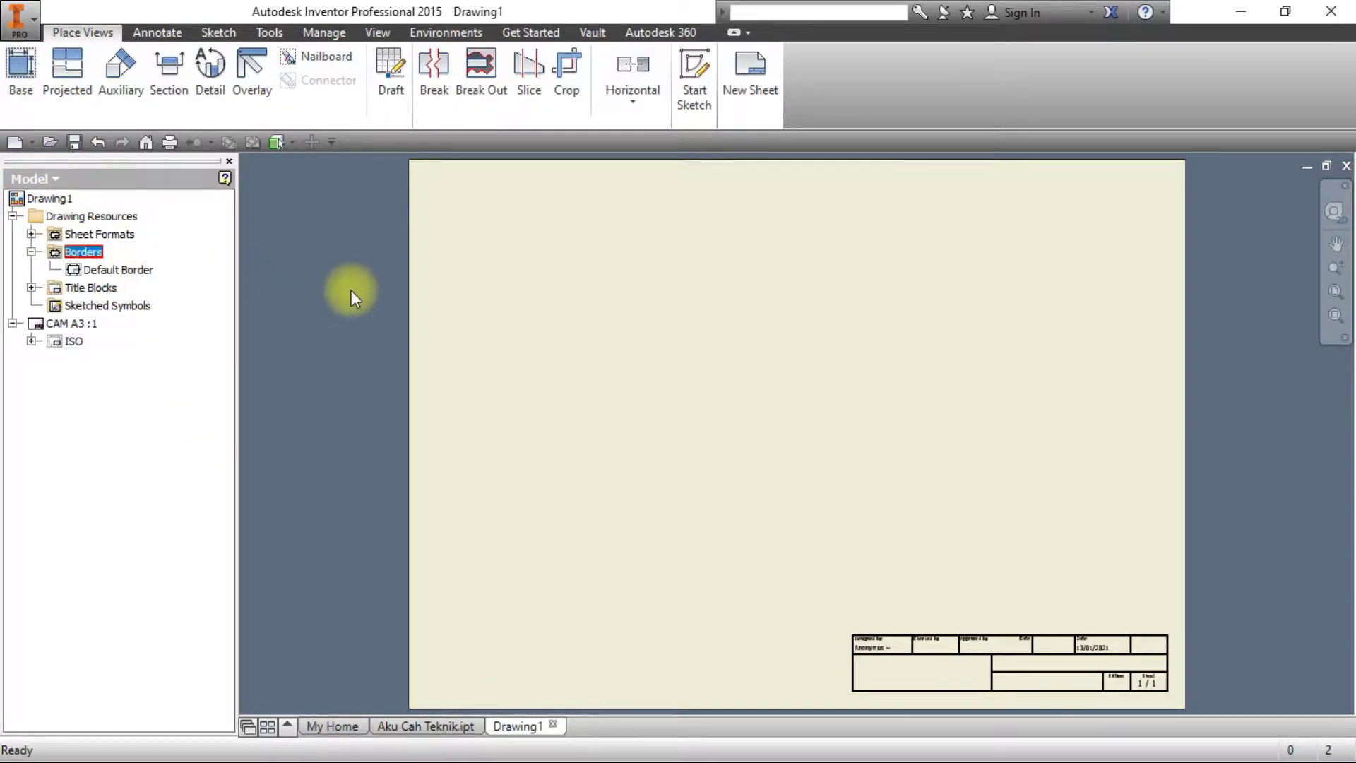
{"action": "left_click", "coordinate": [219, 71]}
{"action": "left_click", "coordinate": [560, 267]}
{"action": "left_click", "coordinate": [957, 500]}
{"action": "key", "text": "Escape"}
Dimension the border rectangle 20 mm from the sheet's left edge and 10 mm from its top edge.
{"action": "key", "text": "d"}
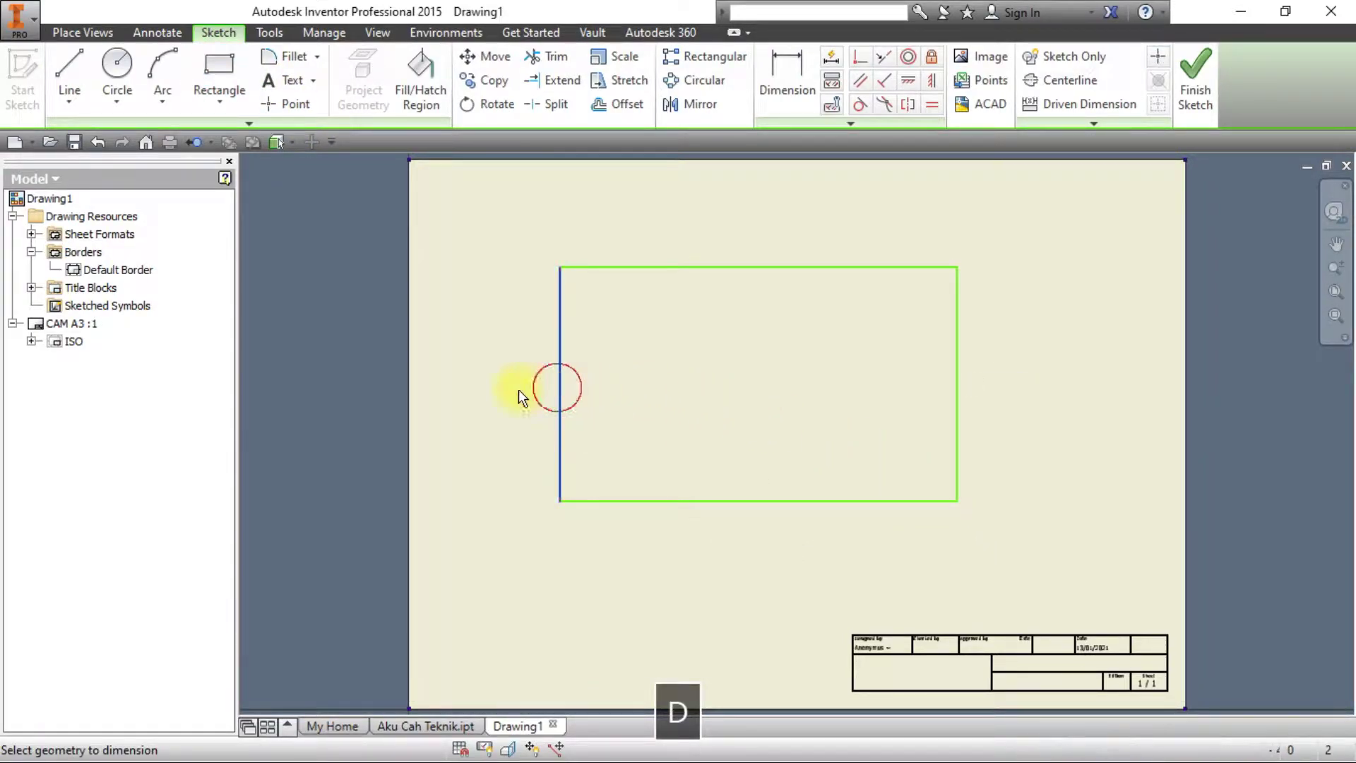
{"action": "left_click", "coordinate": [464, 267]}
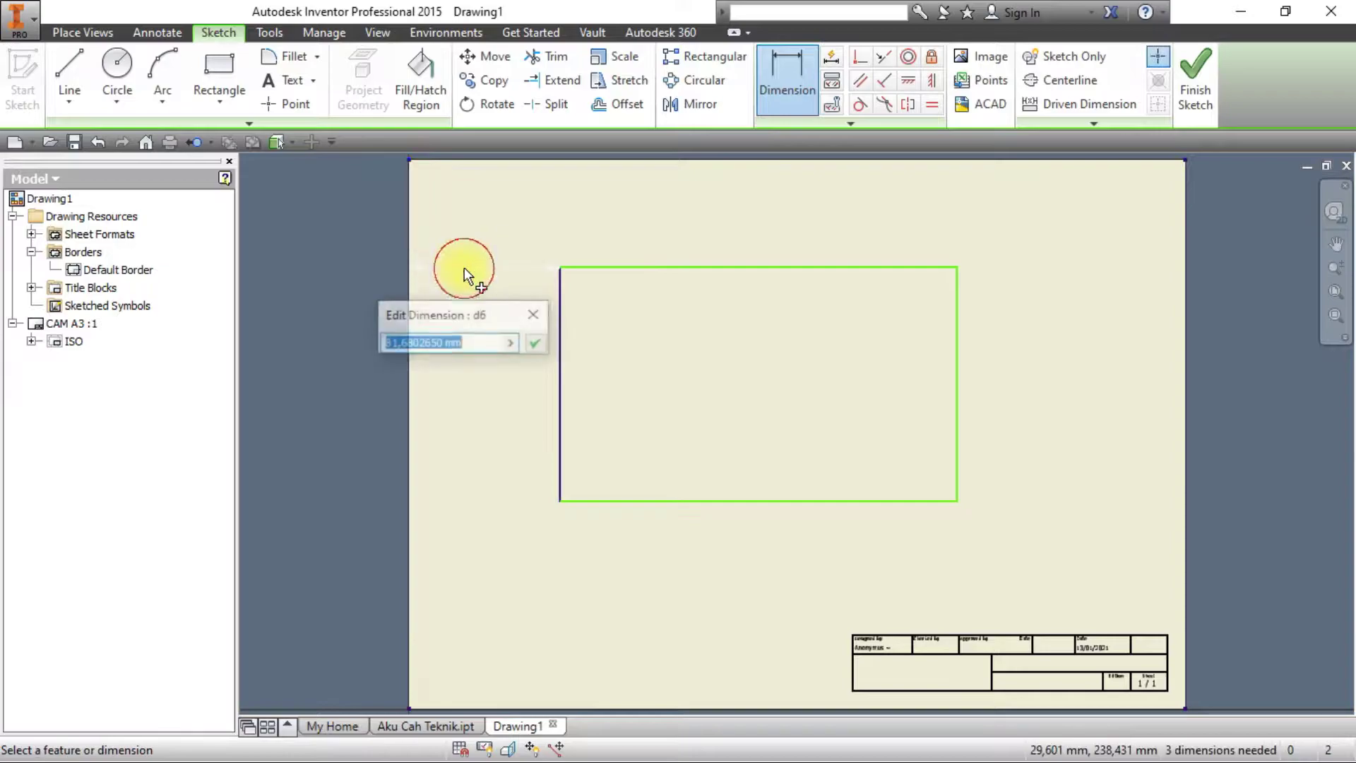
{"action": "type", "text": "20"}
{"action": "key", "text": "Return"}
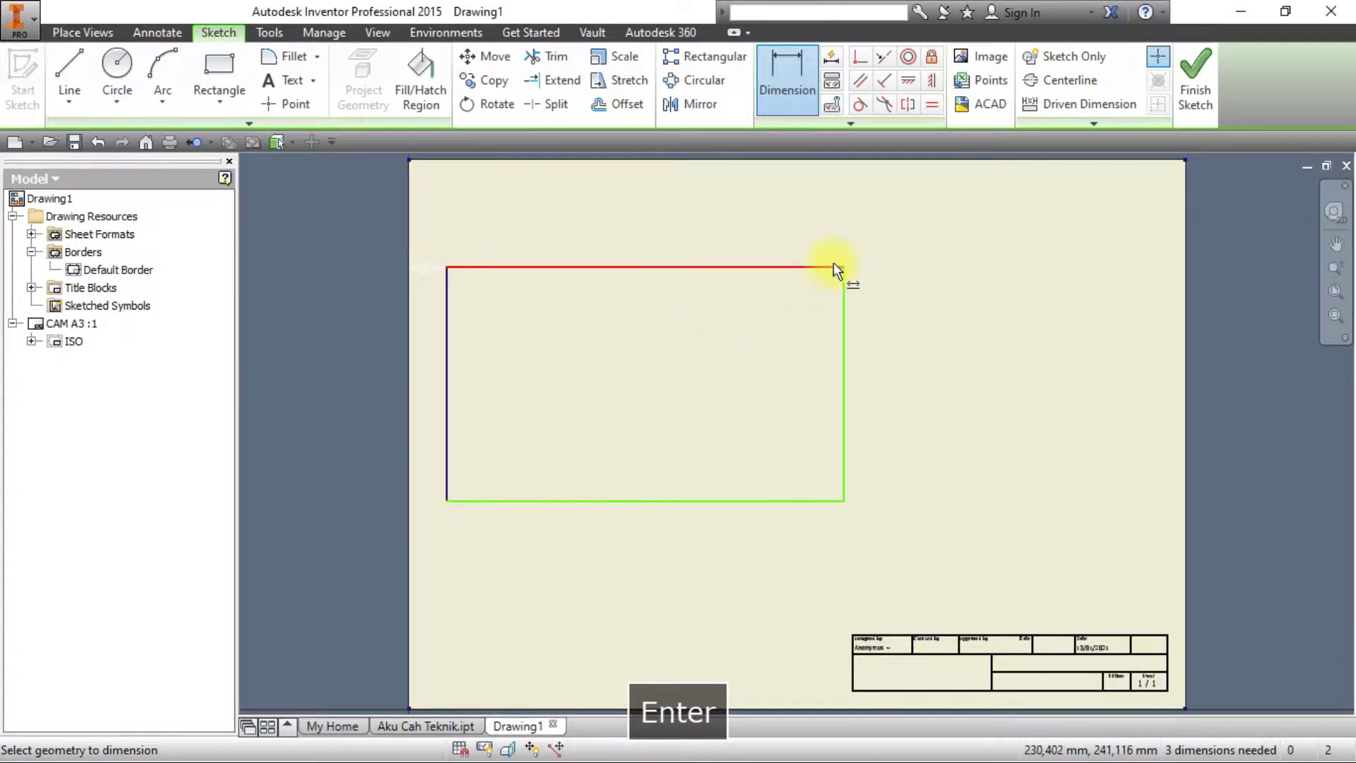
{"action": "left_click", "coordinate": [836, 267]}
{"action": "left_click", "coordinate": [1099, 193]}
{"action": "type", "text": "10"}
{"action": "key", "text": "Return"}
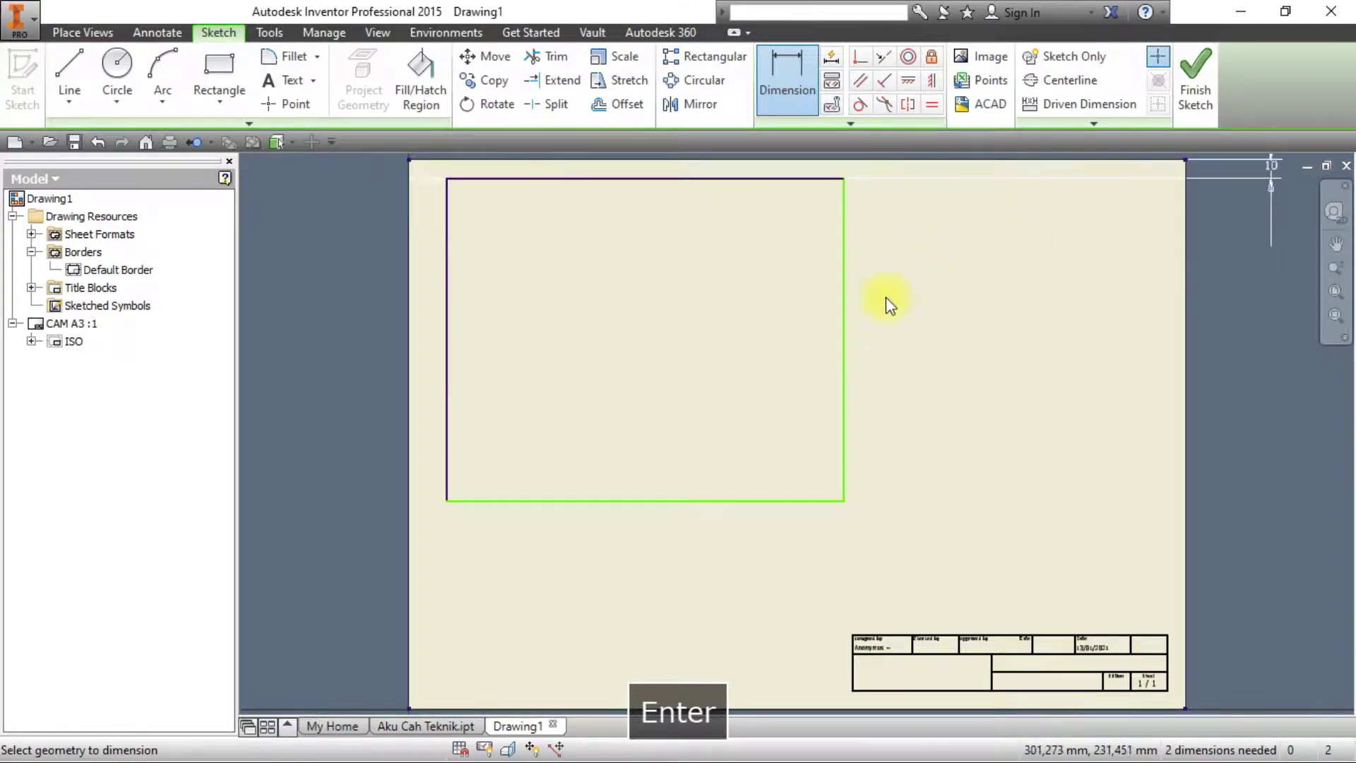
Dimension the rectangle's right side from the sheet's right edge, linking the value to the top margin dimension d7.
{"action": "left_click", "coordinate": [845, 313]}
{"action": "left_click", "coordinate": [1187, 708]}
{"action": "left_click", "coordinate": [1076, 516]}
{"action": "left_click", "coordinate": [1273, 169]}
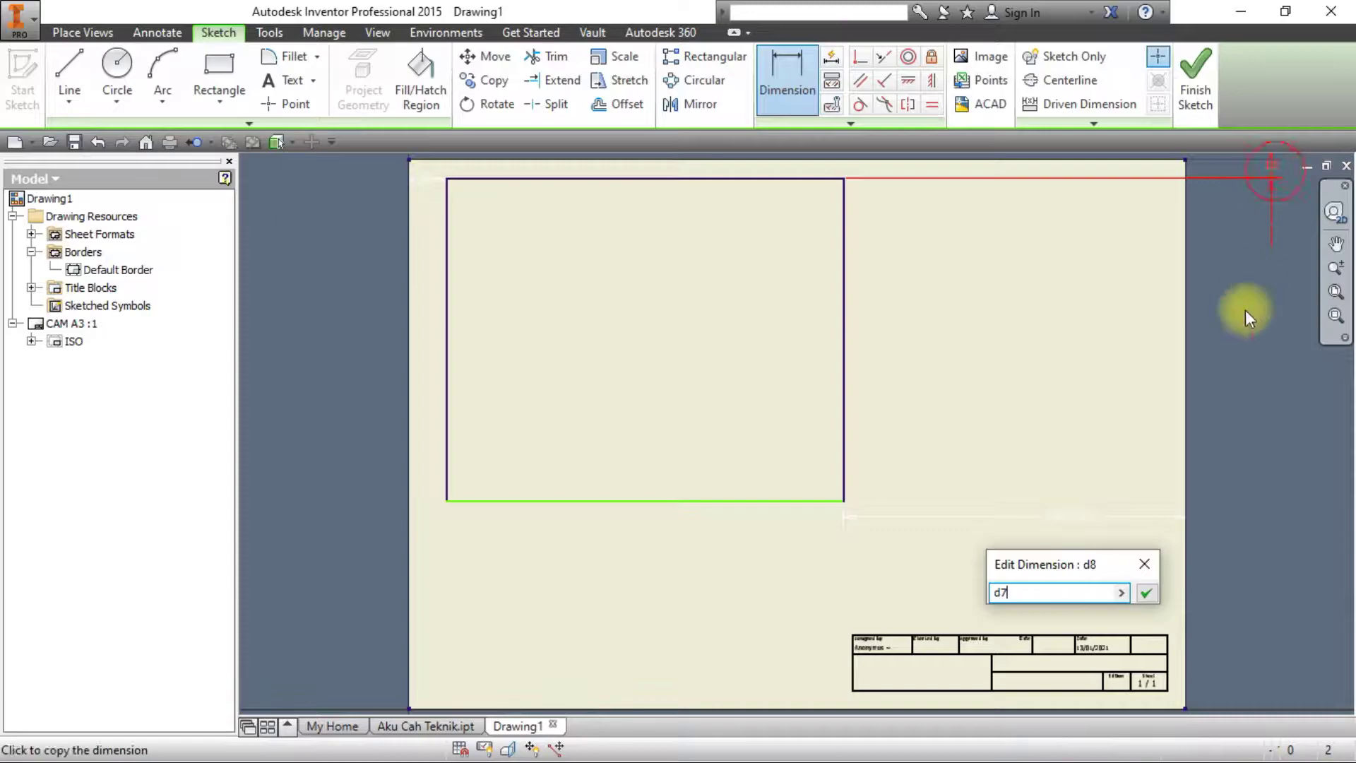
{"action": "left_click", "coordinate": [1146, 593]}
Dimension the rectangle's bottom side from the sheet's bottom edge, linking the value to the top margin dimension d7.
{"action": "left_click", "coordinate": [743, 501]}
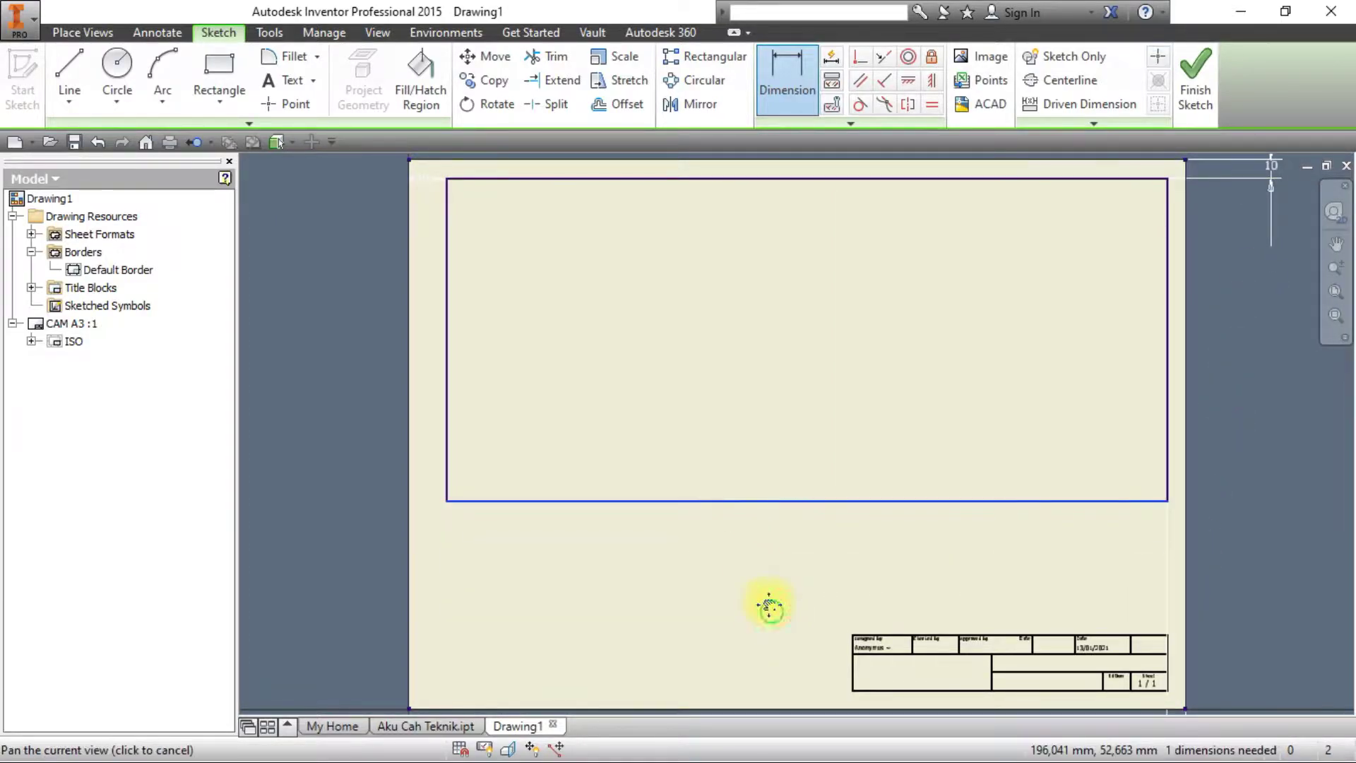
{"action": "middle_click_drag", "start_coordinate": [772, 611], "coordinate": [749, 591]}
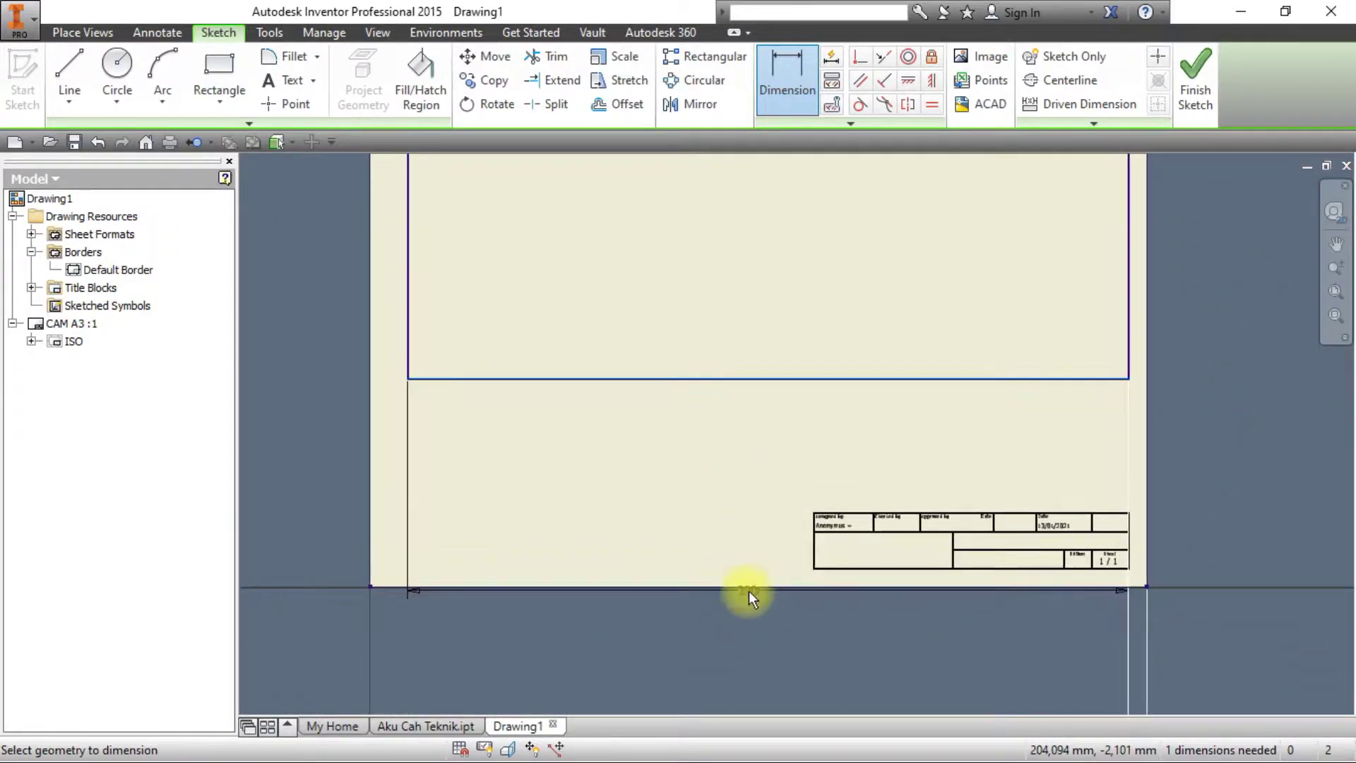
{"action": "left_click", "coordinate": [372, 586]}
{"action": "left_click", "coordinate": [533, 583]}
{"action": "middle_click_drag", "start_coordinate": [845, 420], "coordinate": [999, 532]}
{"action": "left_click", "coordinate": [1127, 249]}
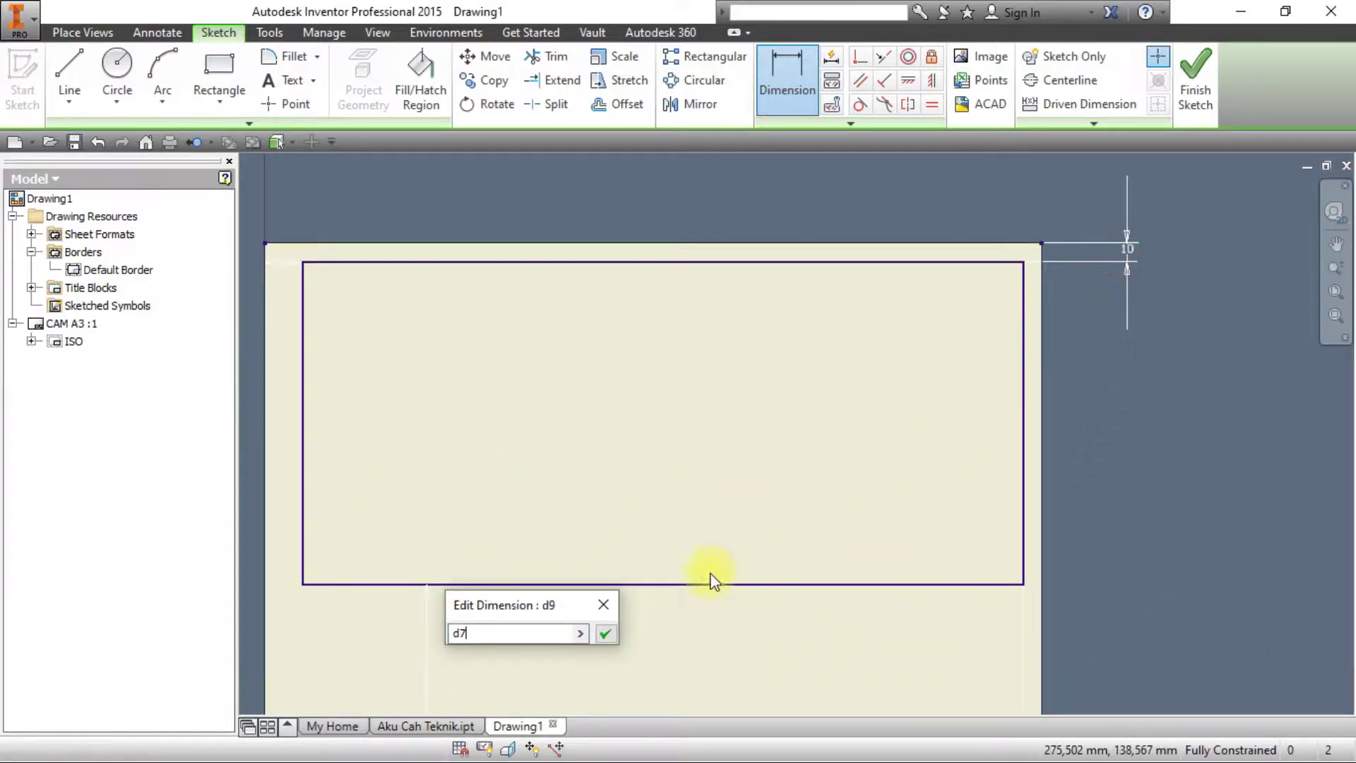
{"action": "left_click", "coordinate": [612, 633]}
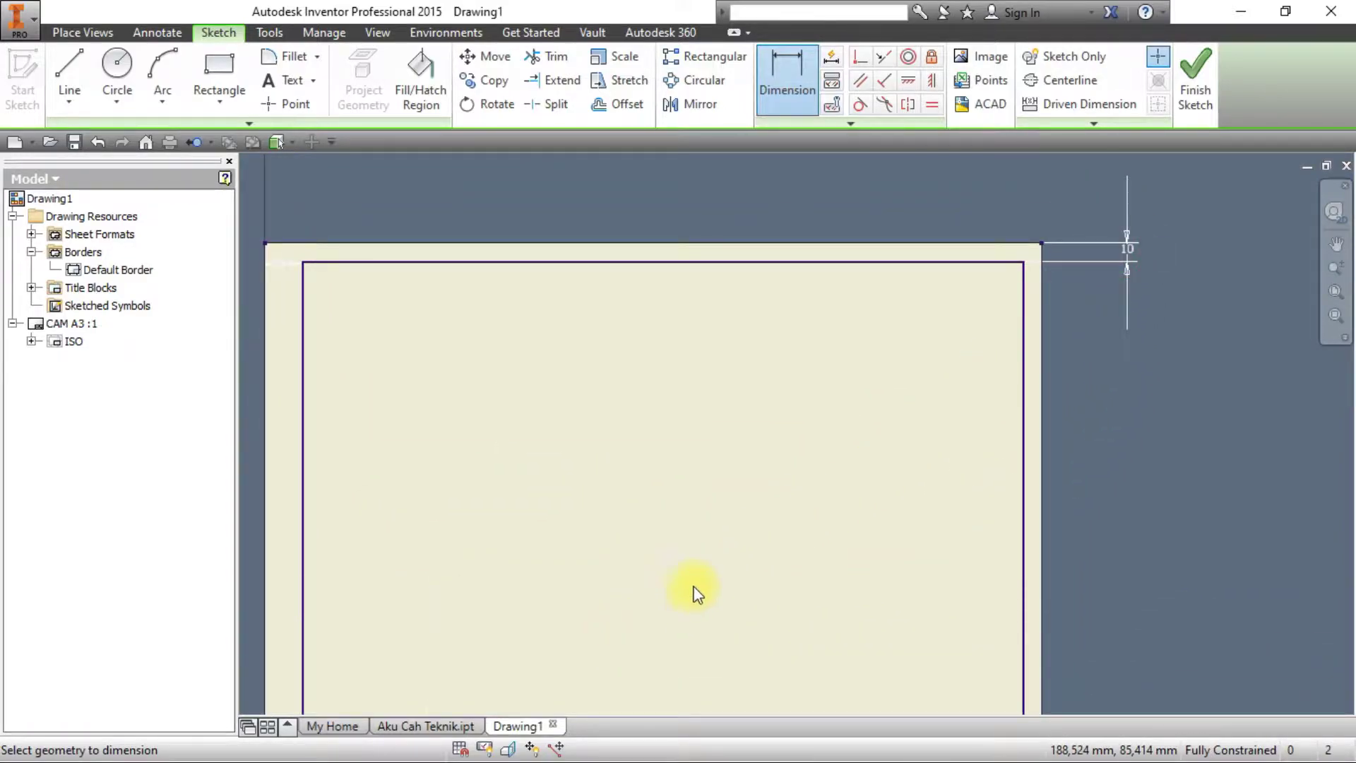
Try a 50 mm value for the border's top margin dimension d7 and undo the change.
{"action": "left_click", "coordinate": [1124, 254]}
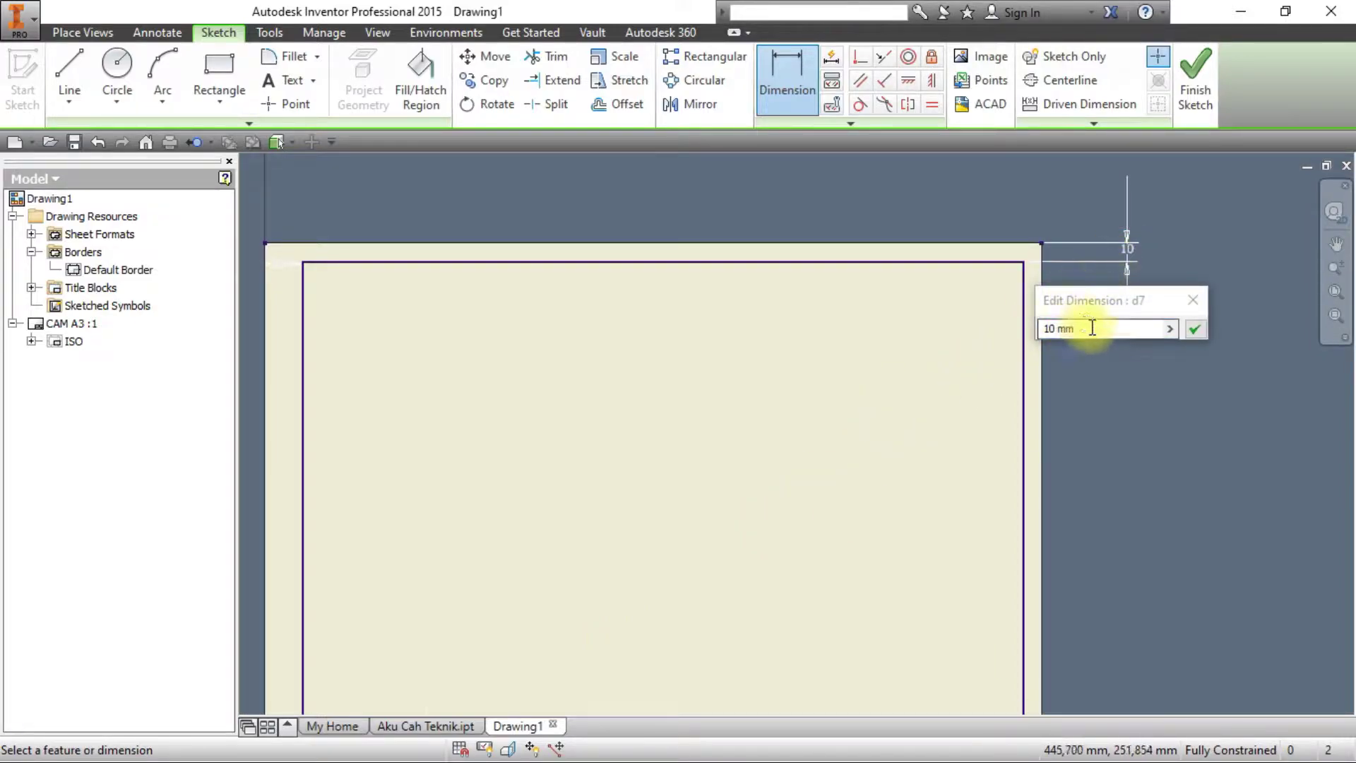
{"action": "type", "text": "5"}
{"action": "key", "text": "Return"}
{"action": "key", "text": "ctrl+z"}
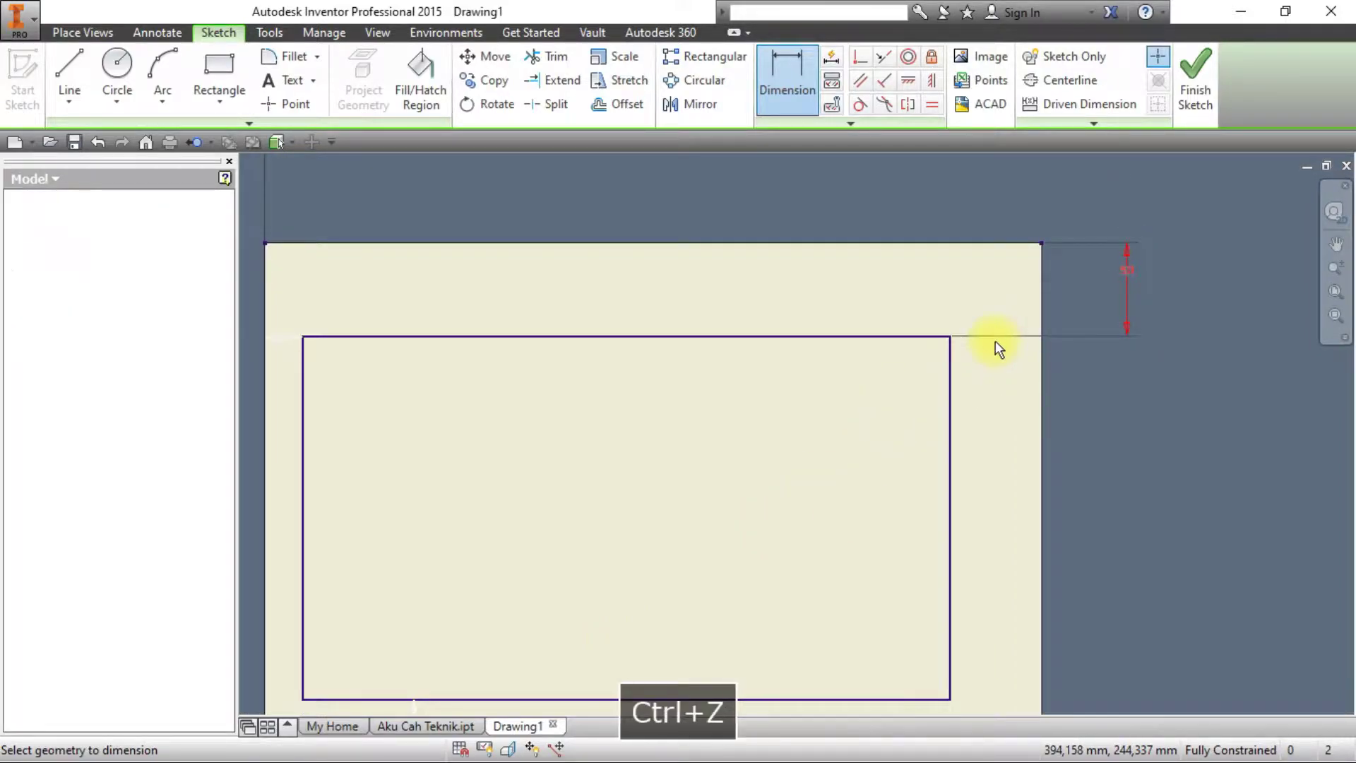
Finish the border sketch and save the border under the name "ISO Border (A:20, C:10)".
{"action": "key", "text": "ctrl+F9"}
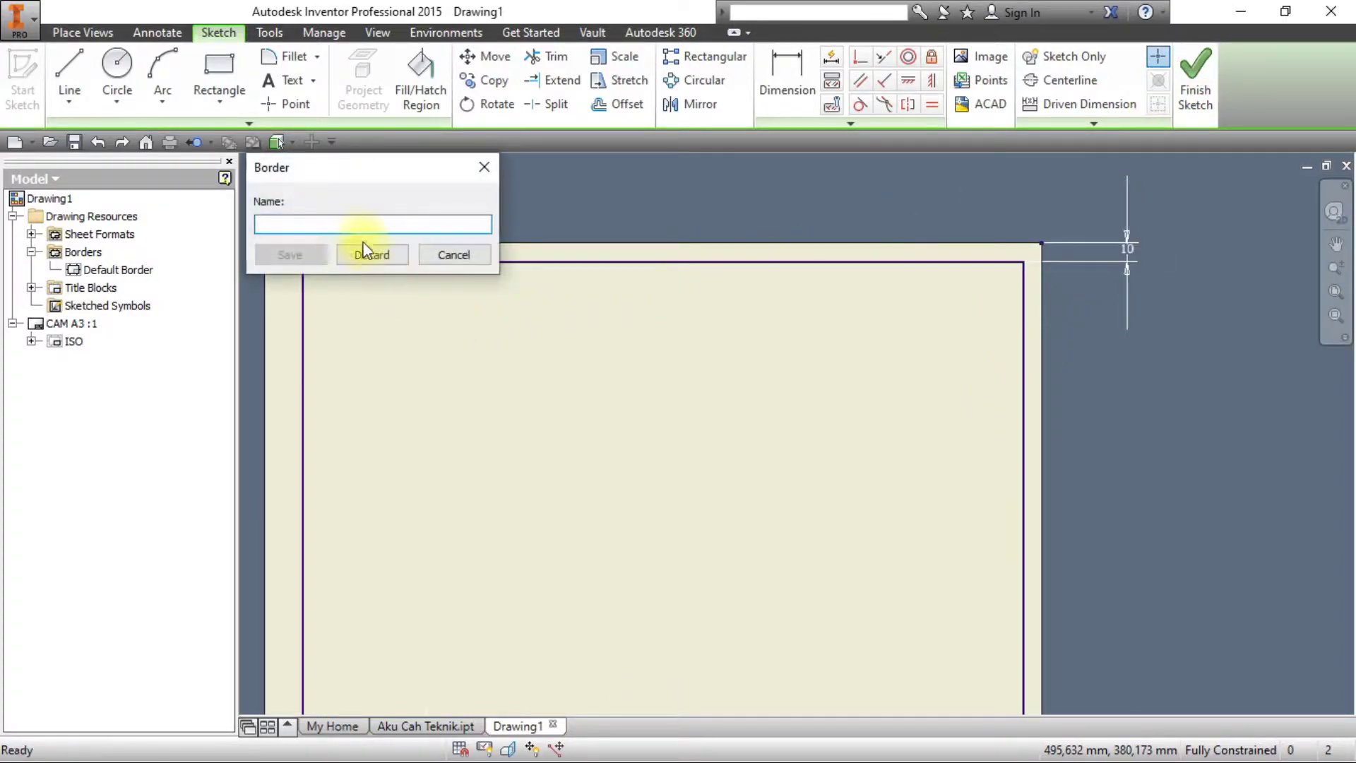
{"action": "type", "text": "ISO Border ("}
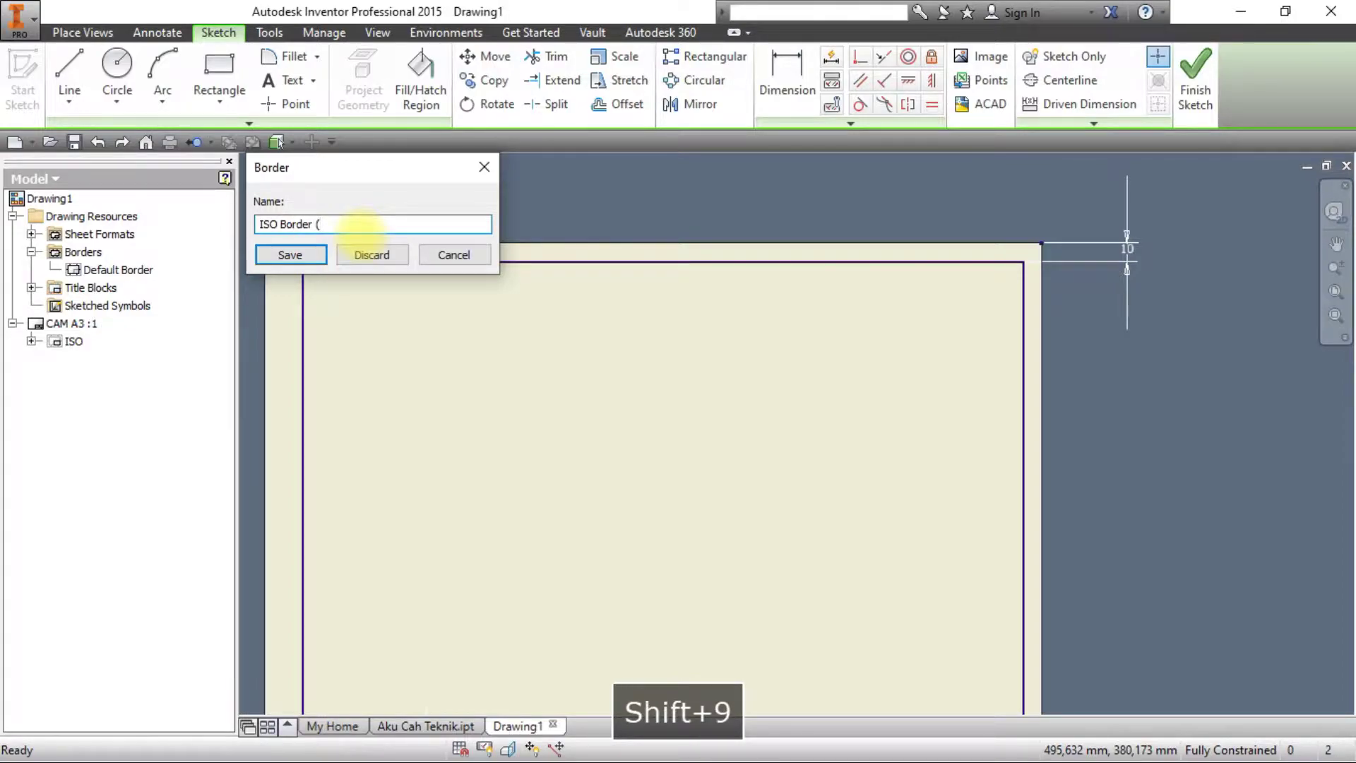
{"action": "type", "text": "A:"}
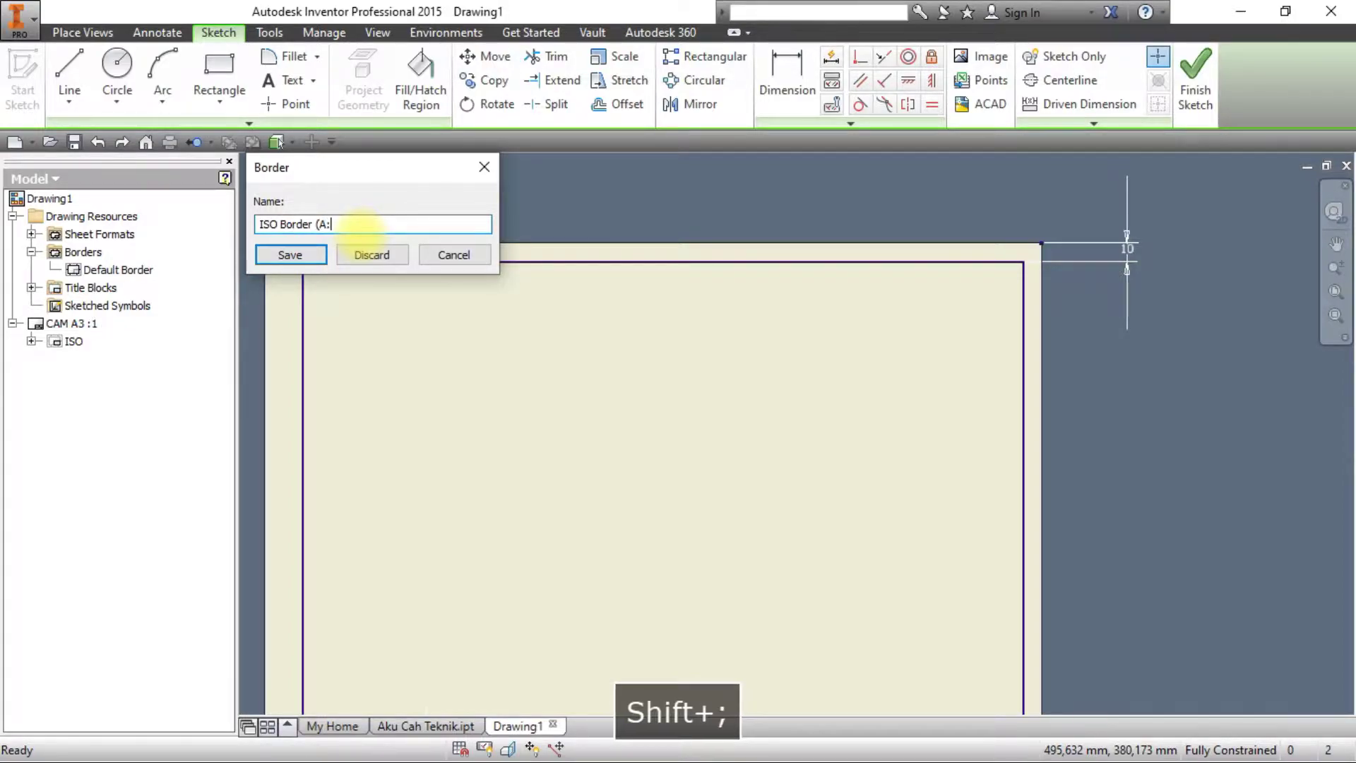
{"action": "type", "text": "20, C"}
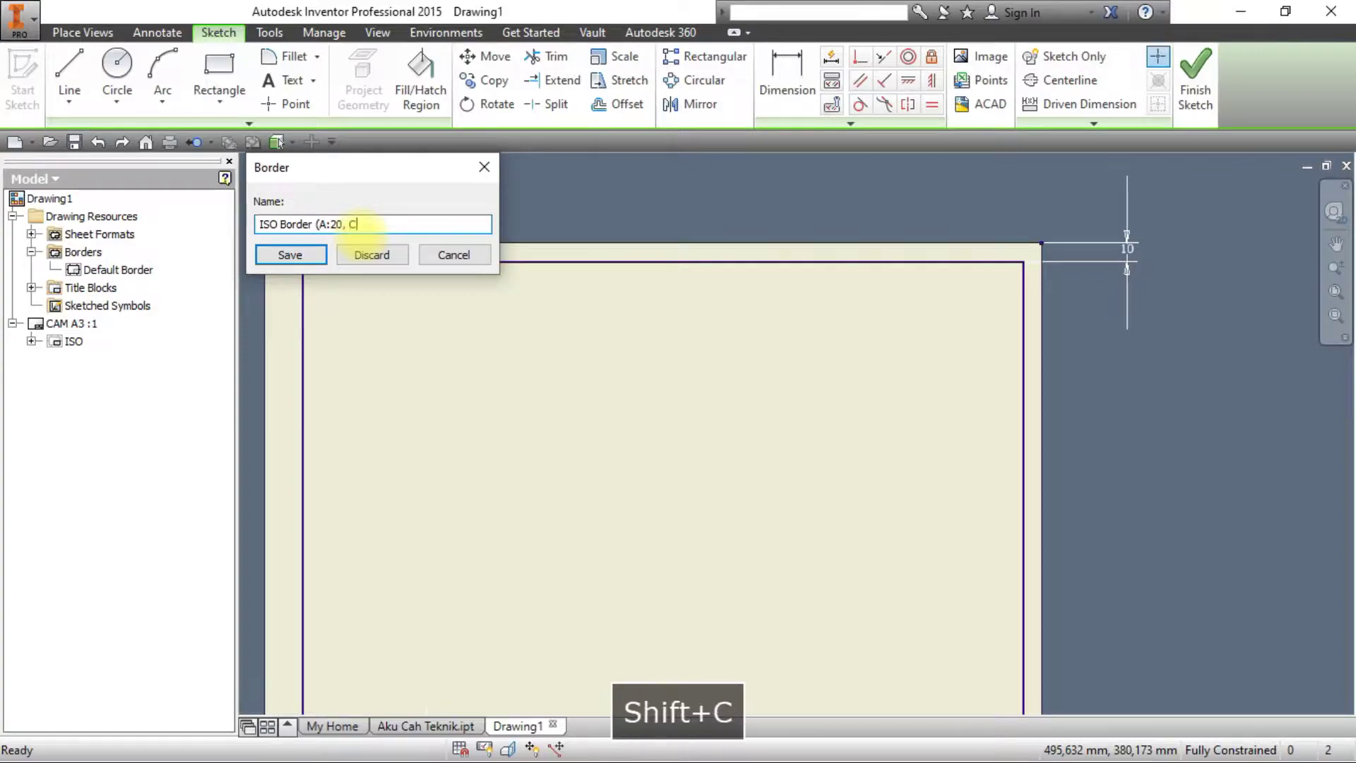
{"action": "type", "text": ":10)"}
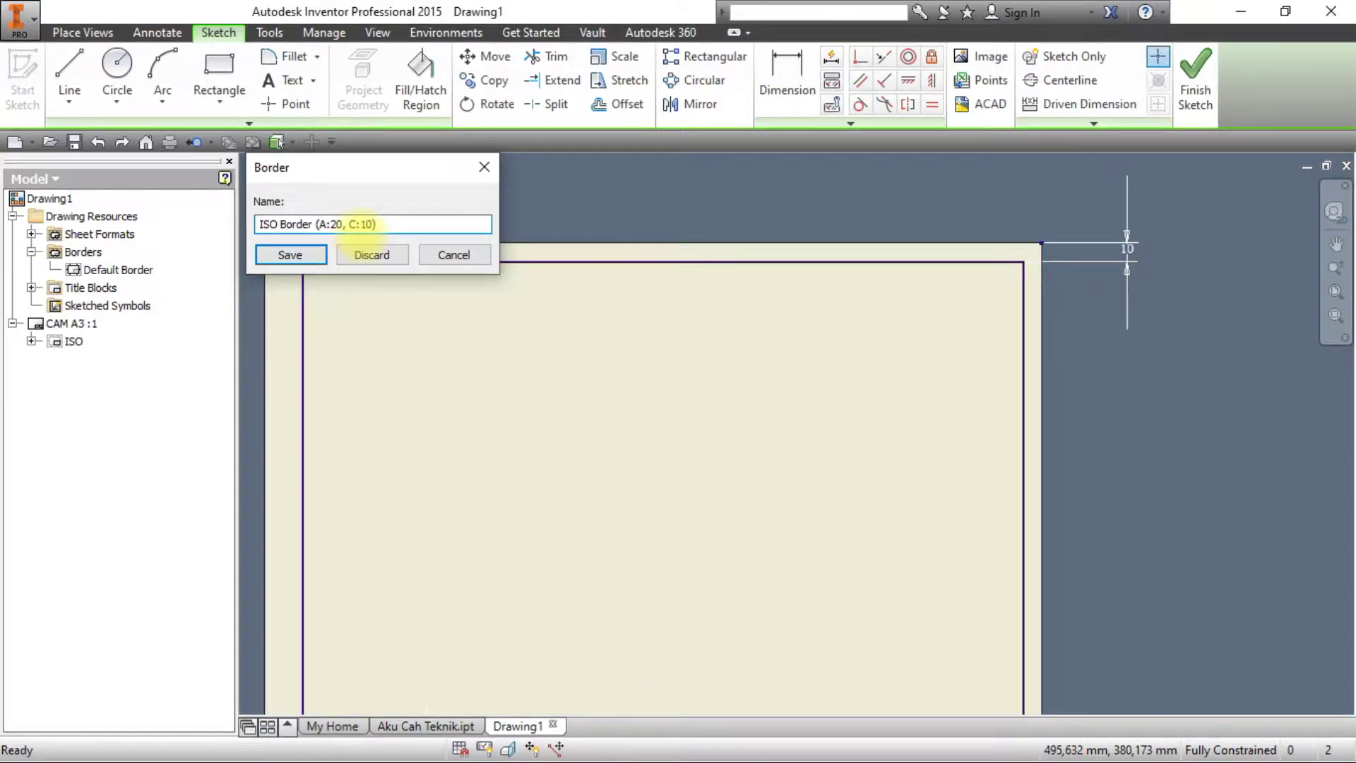
{"action": "left_click", "coordinate": [260, 255]}
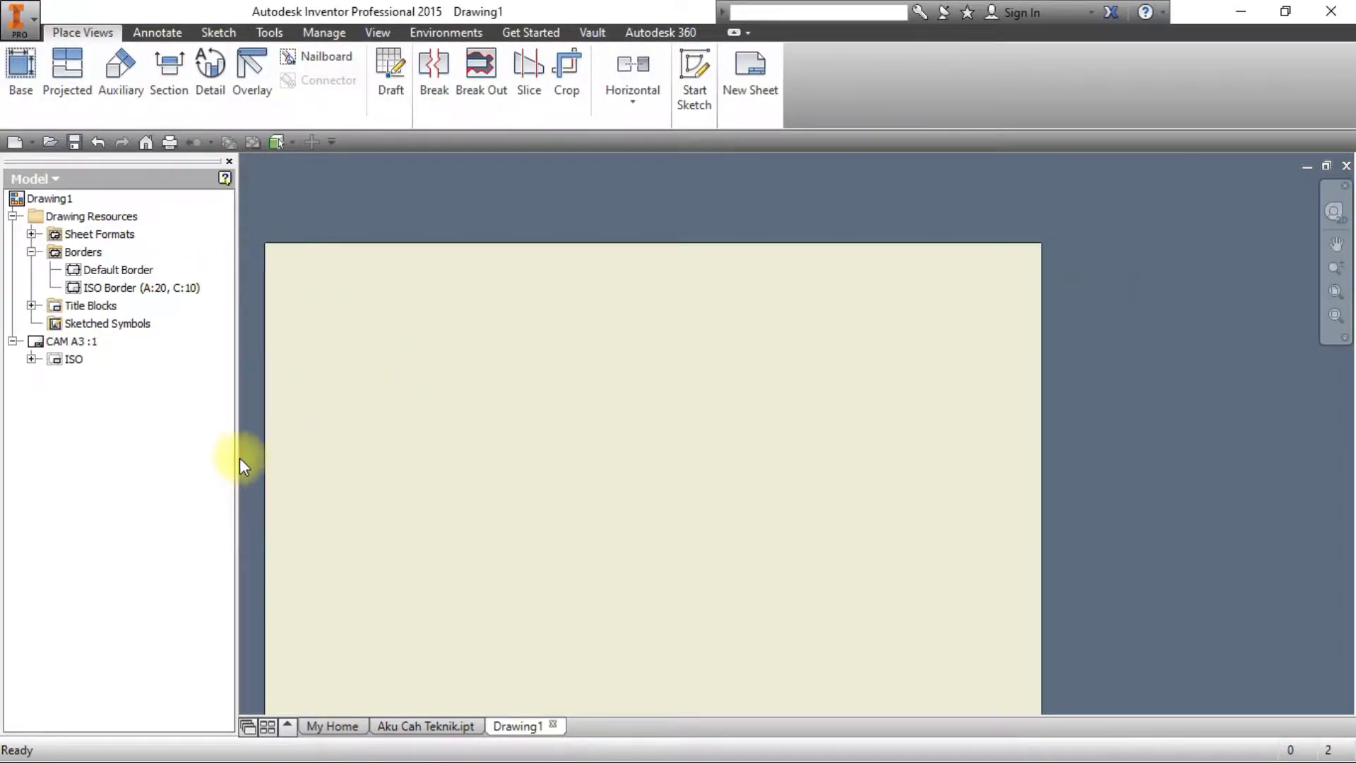
Insert the ISO Border (A:20, C:10) on the CAM A3:1 sheet.
{"action": "left_click", "coordinate": [70, 341]}
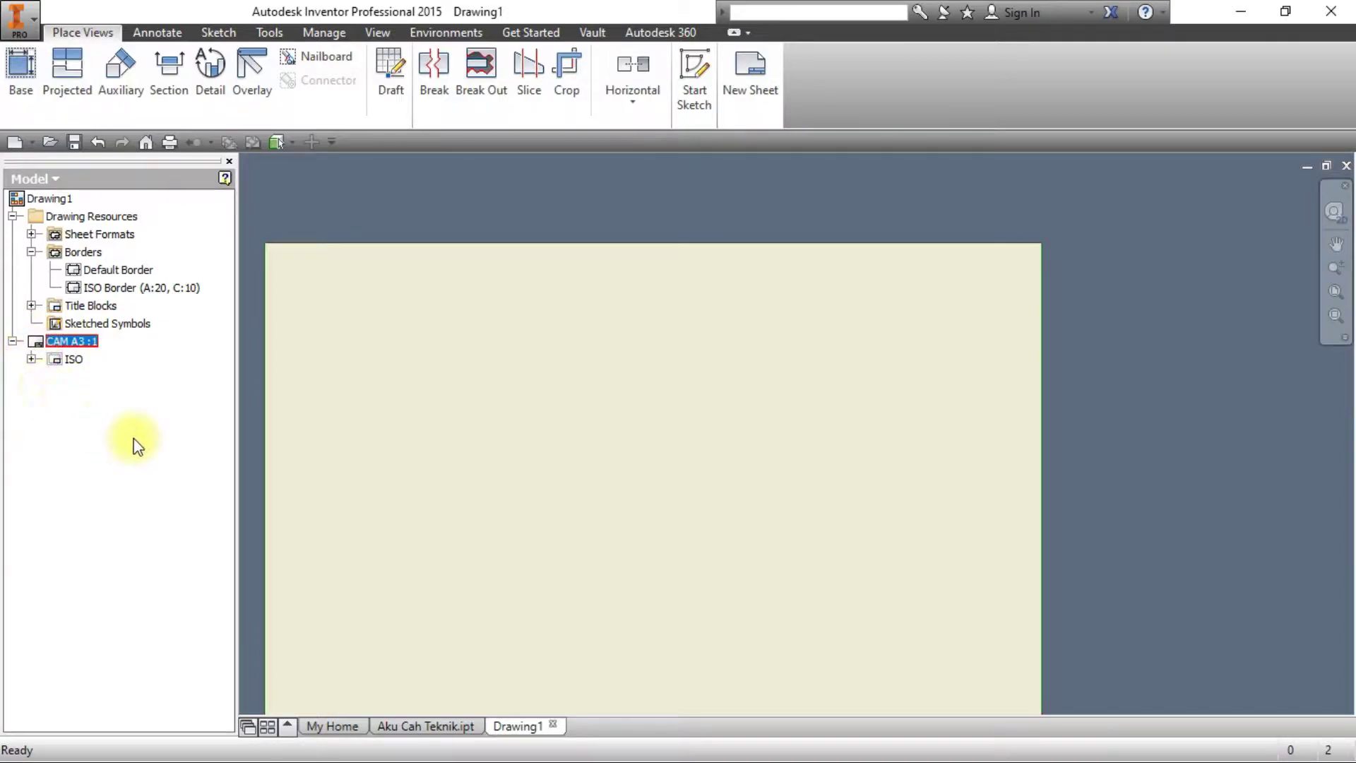
{"action": "double_click", "coordinate": [78, 289]}
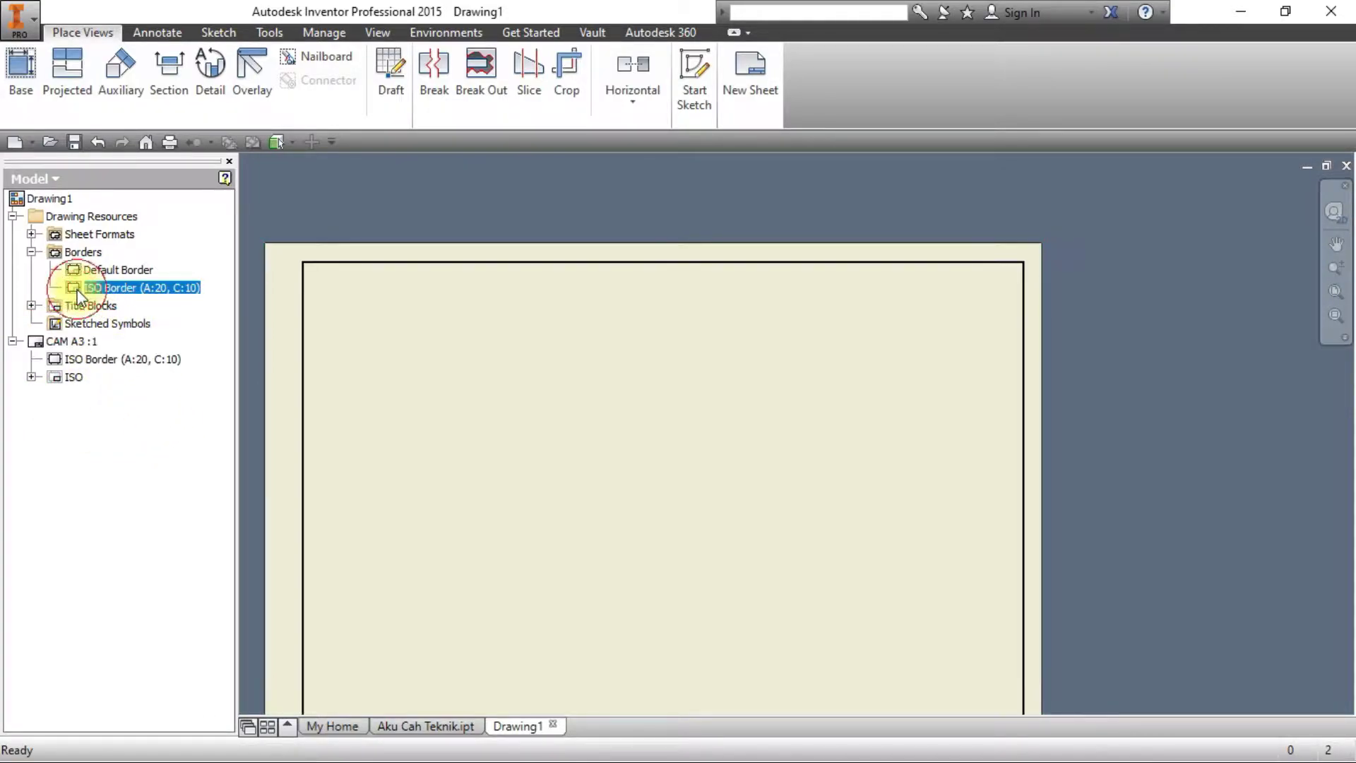
{"action": "scroll", "coordinate": [645, 439], "scroll_direction": "down", "scroll_amount": 5}
{"action": "scroll", "coordinate": [710, 439], "scroll_direction": "up", "scroll_amount": 8}
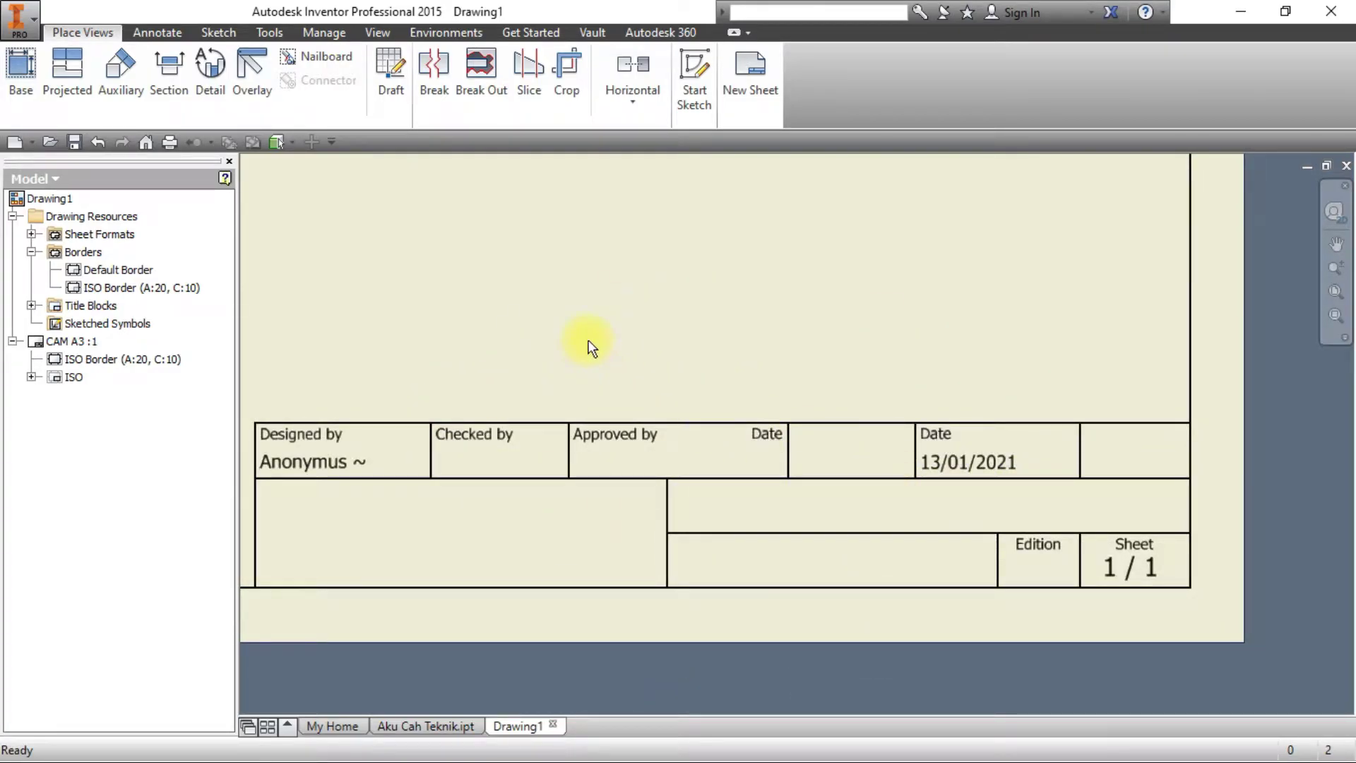
Open the drawing's iProperties and replace the author in the summary with the author's full name.
{"action": "left_click", "coordinate": [22, 20]}
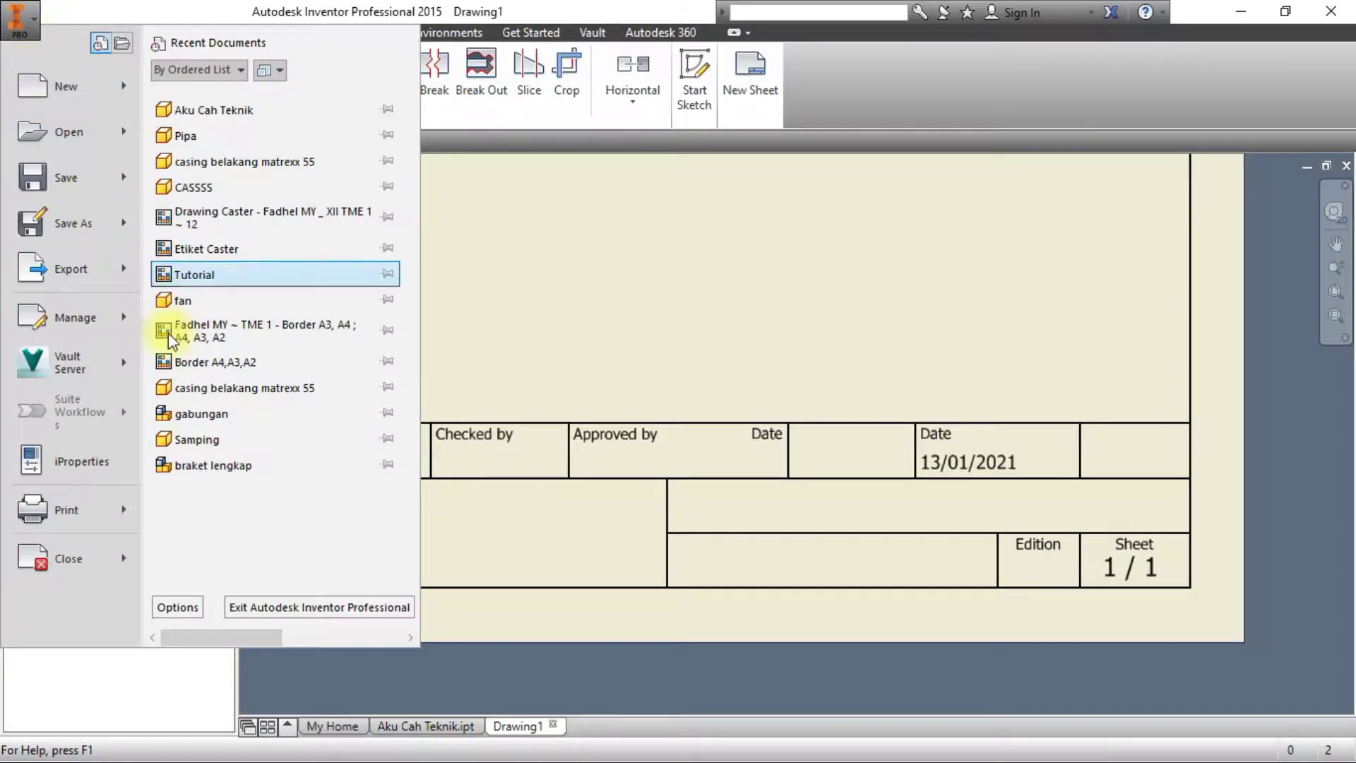
{"action": "left_click", "coordinate": [97, 474]}
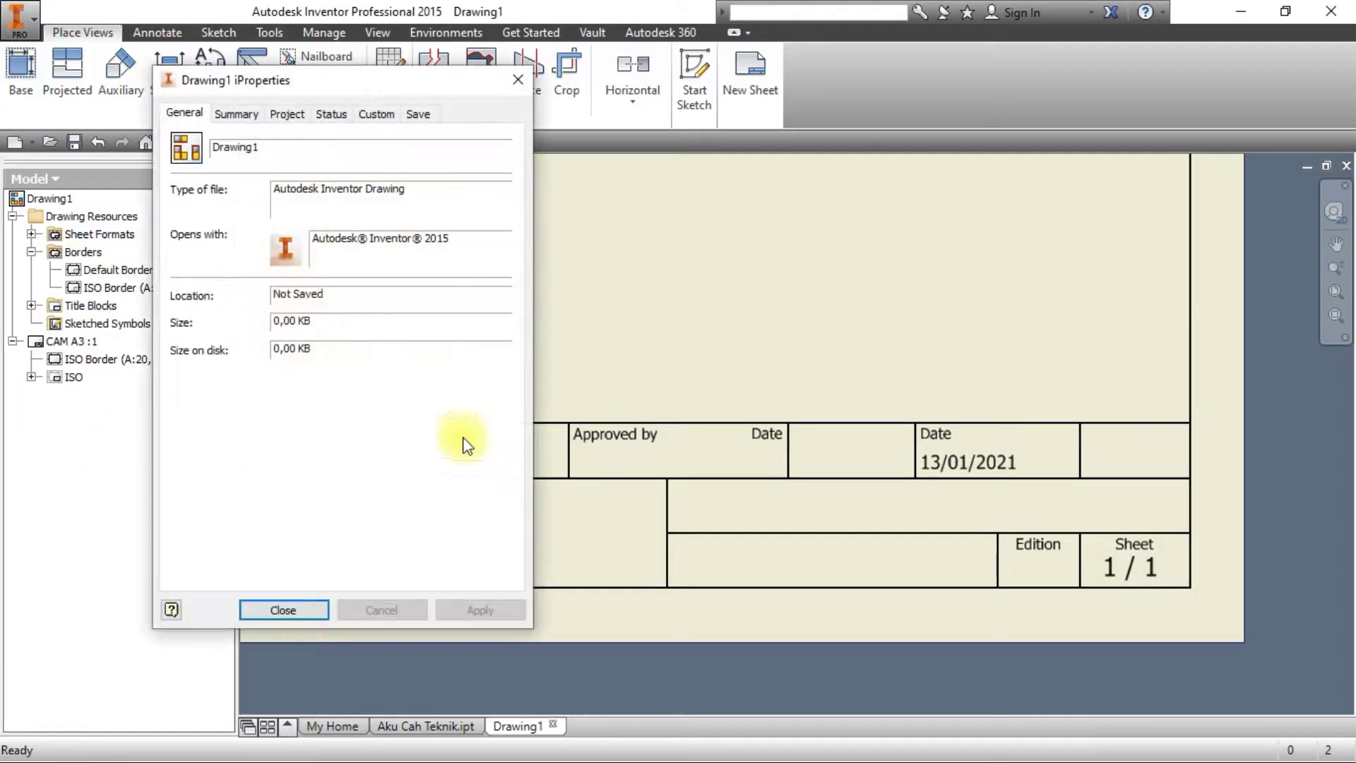
{"action": "left_click", "coordinate": [236, 113]}
{"action": "left_click_drag", "start_coordinate": [340, 201], "coordinate": [278, 202]}
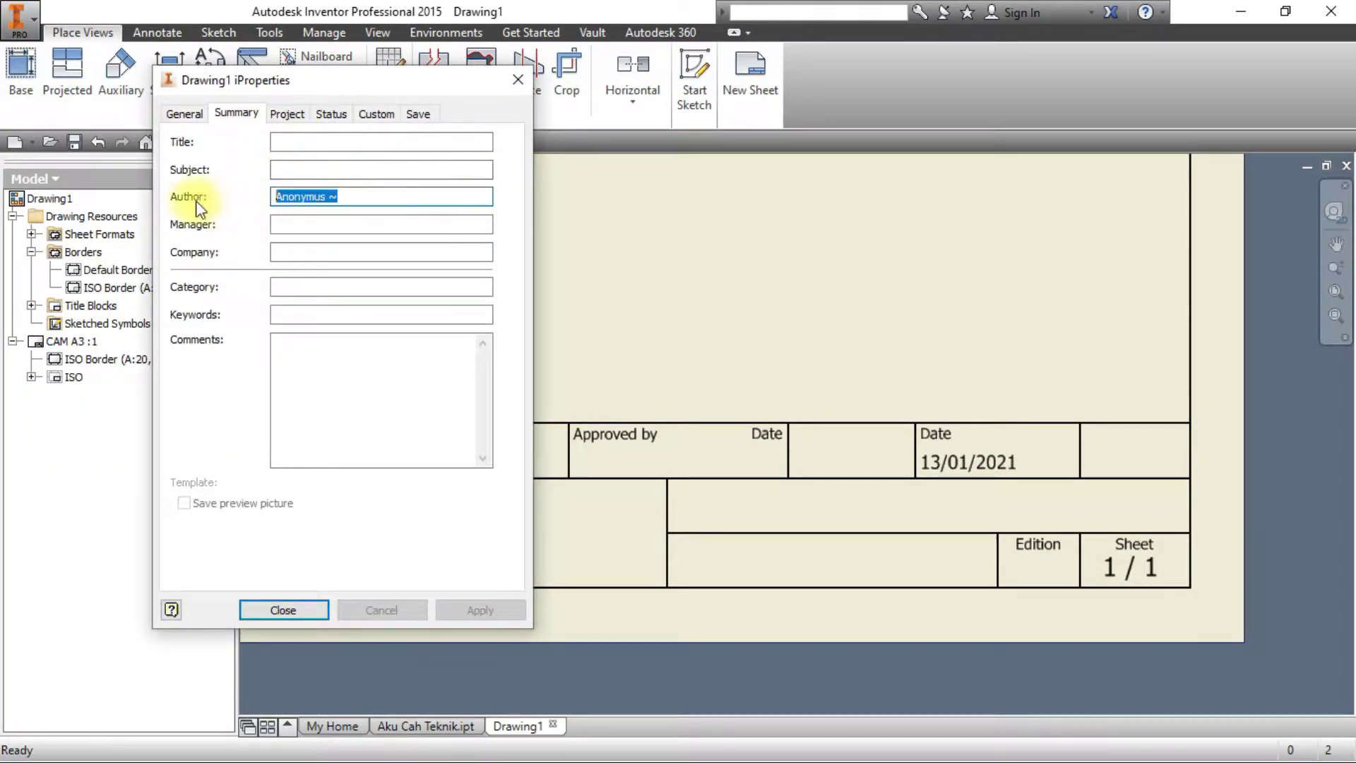
{"action": "type", "text": "Fad"}
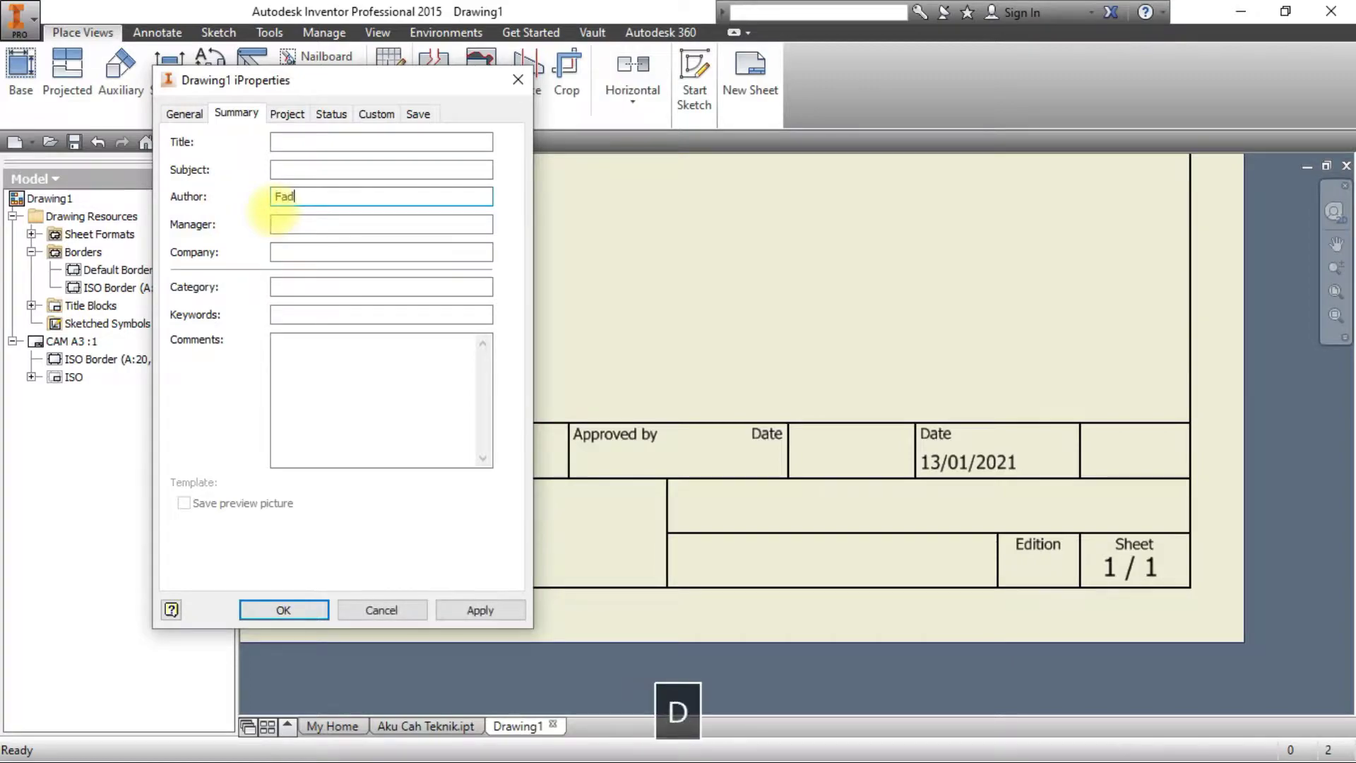
{"action": "type", "text": "hel Maulana Y"}
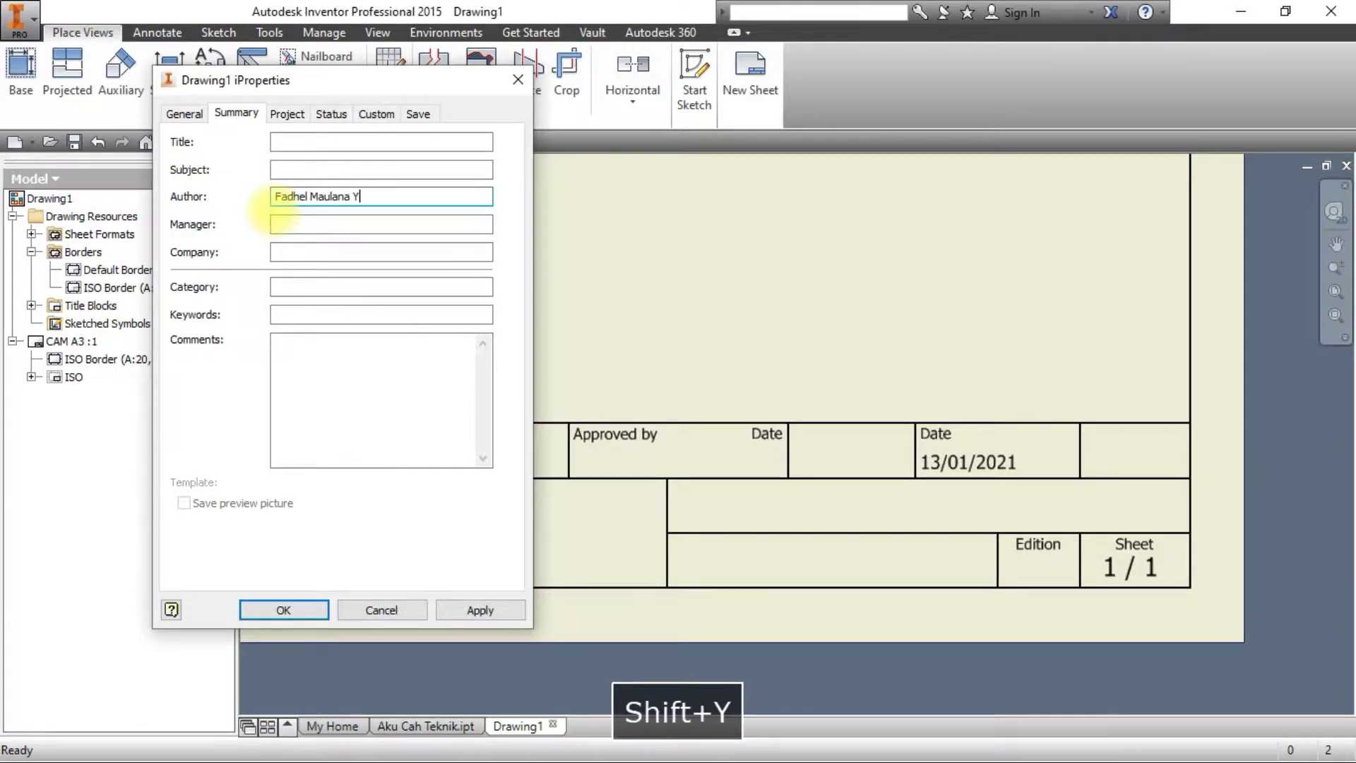
{"action": "key", "text": "Tab"}
Enter SMK Negeri 7 Semarang as the company in the drawing's summary properties.
{"action": "left_click", "coordinate": [474, 252]}
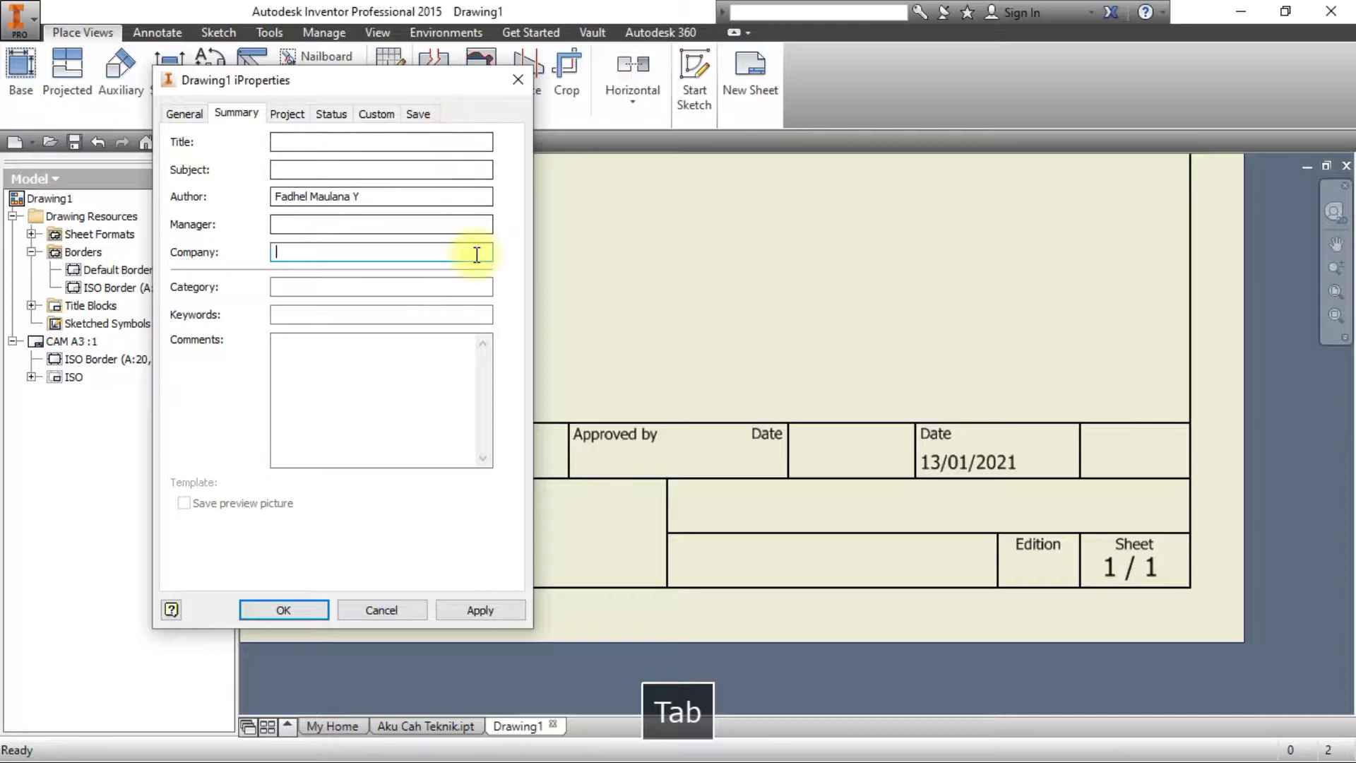
{"action": "type", "text": "SMK NE"}
{"action": "key", "text": "BackSpace"}
{"action": "type", "text": "eeri"}
{"action": "key", "text": "BackSpace"}
{"action": "key", "text": "BackSpace"}
{"action": "key", "text": "BackSpace"}
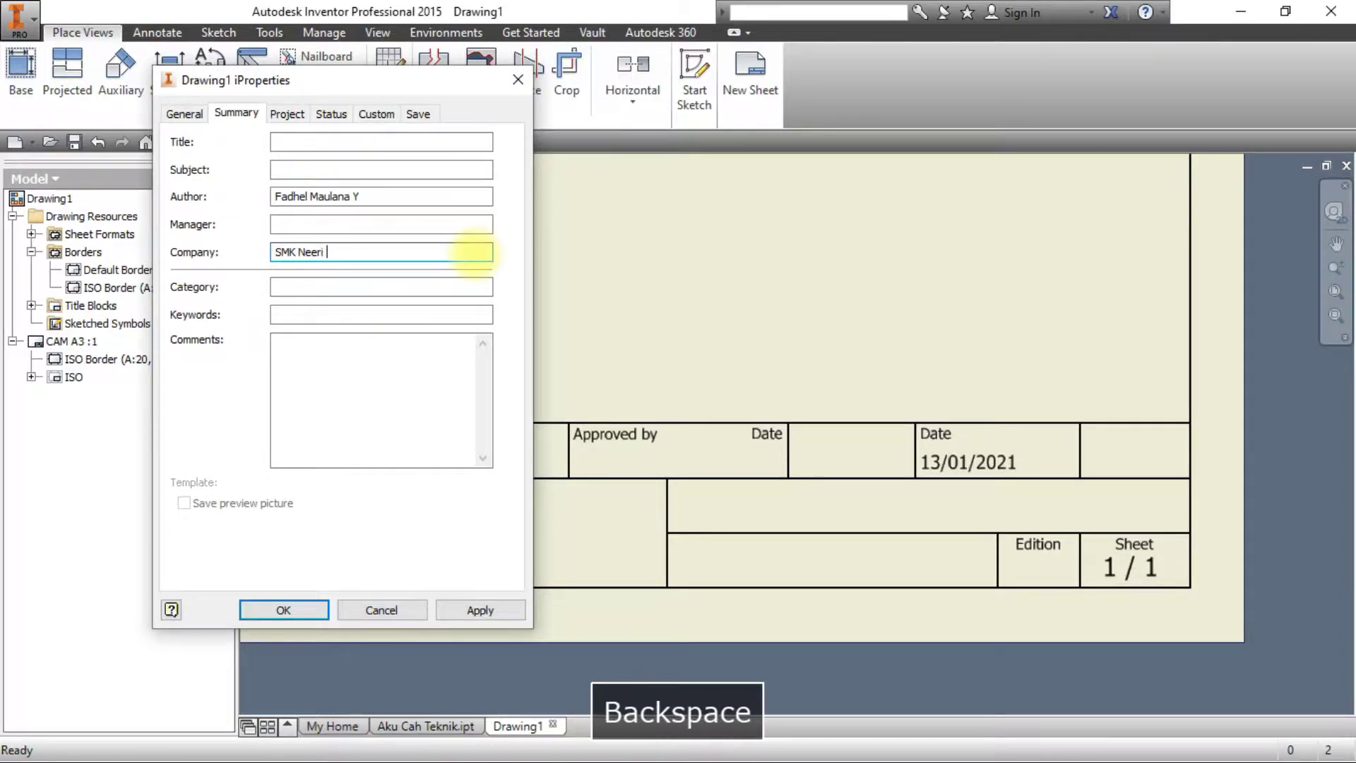
{"action": "type", "text": "geri 7 Sea"}
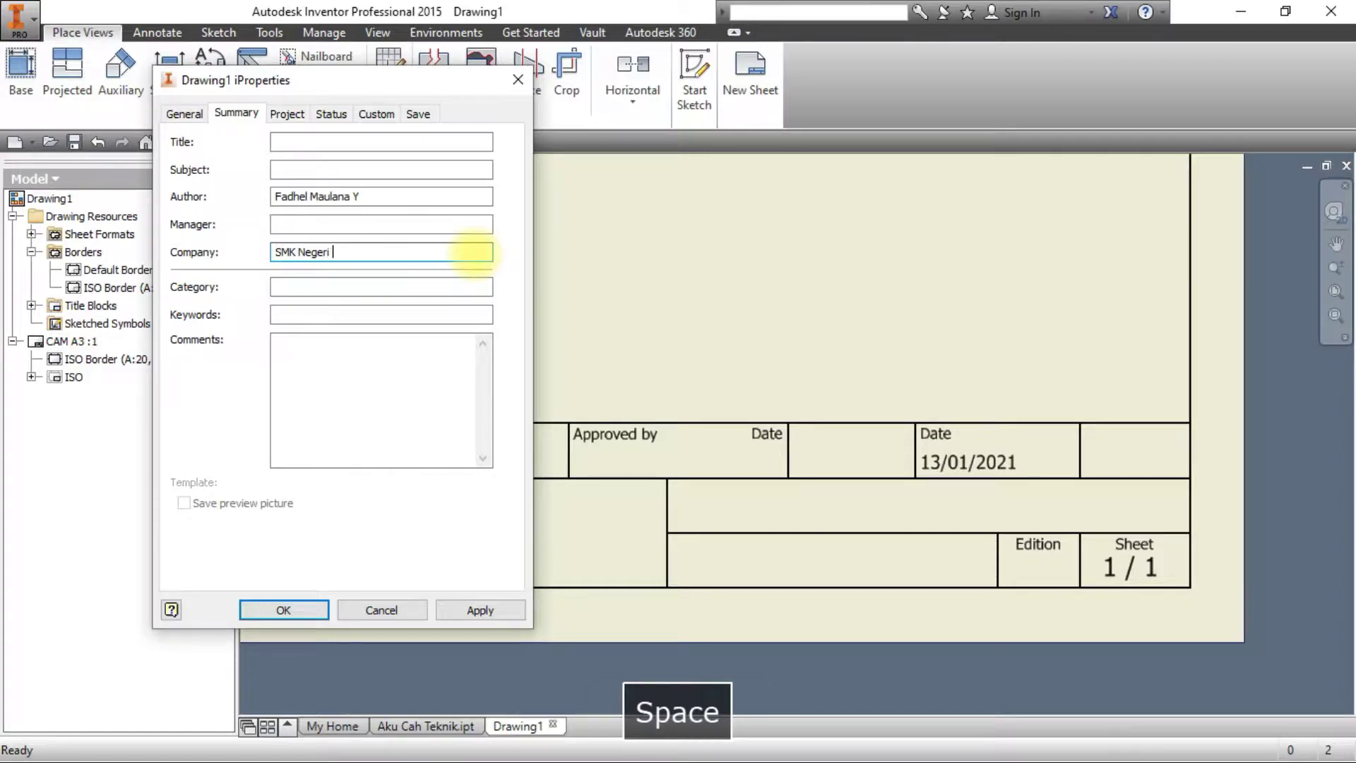
{"action": "key", "text": "BackSpace"}
{"action": "type", "text": "marang"}
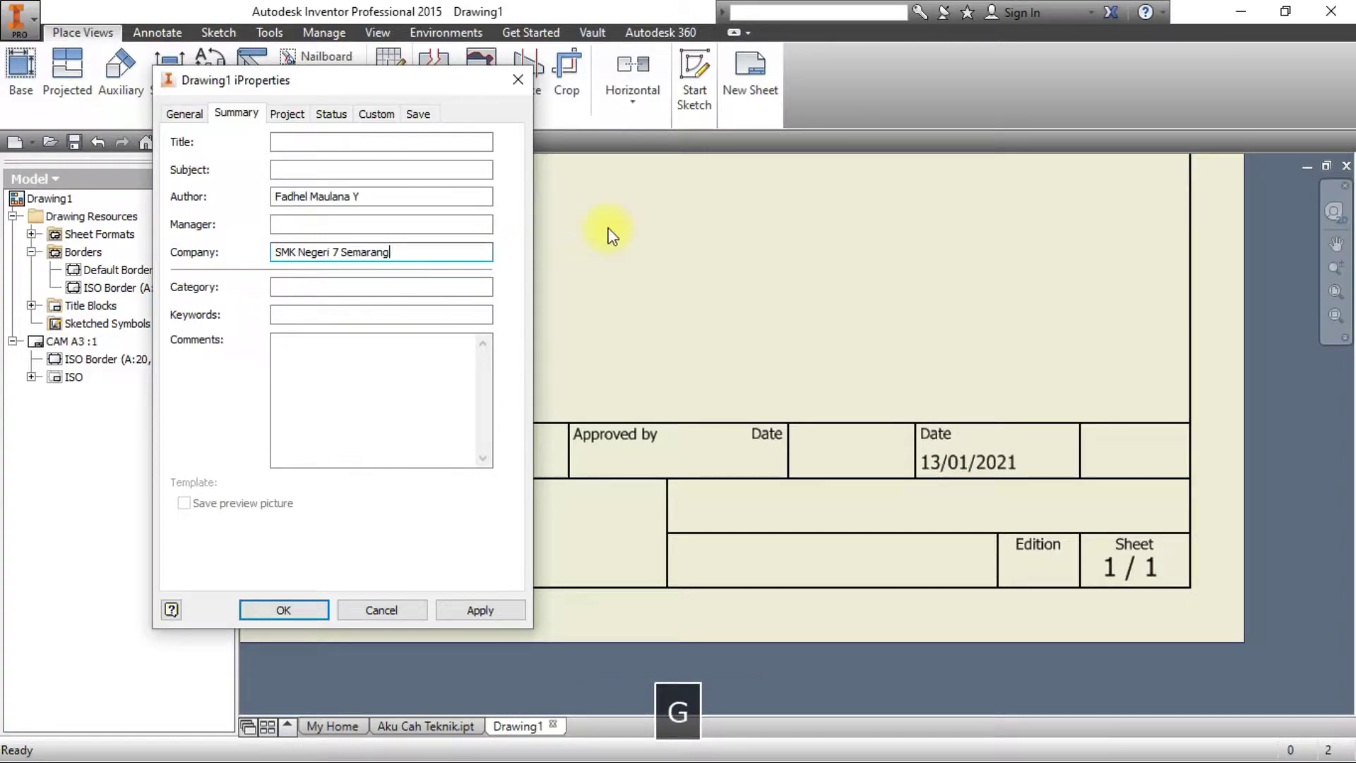
In the project properties, set the part number to CAM-1 and replace the designer with the designer's full name.
{"action": "left_click", "coordinate": [287, 113]}
{"action": "left_click", "coordinate": [342, 196]}
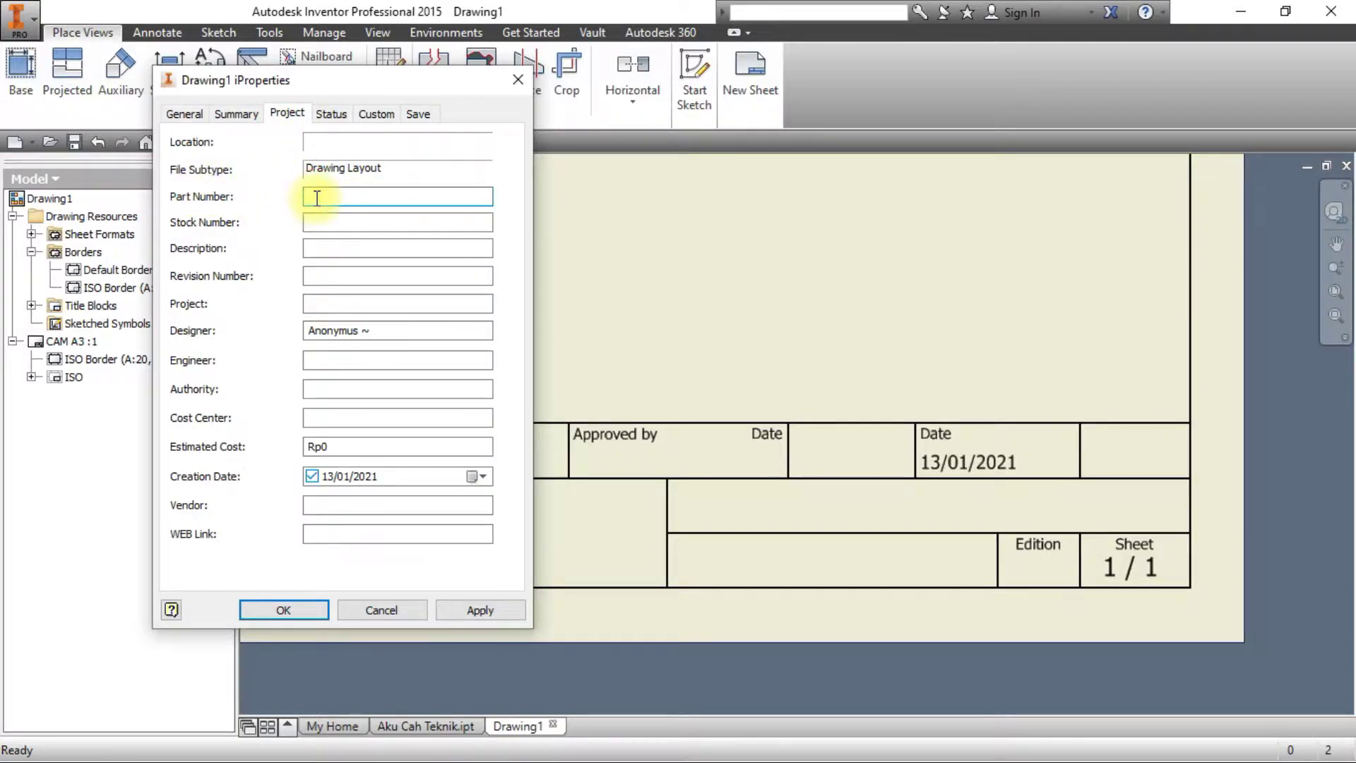
{"action": "type", "text": "CAM-1"}
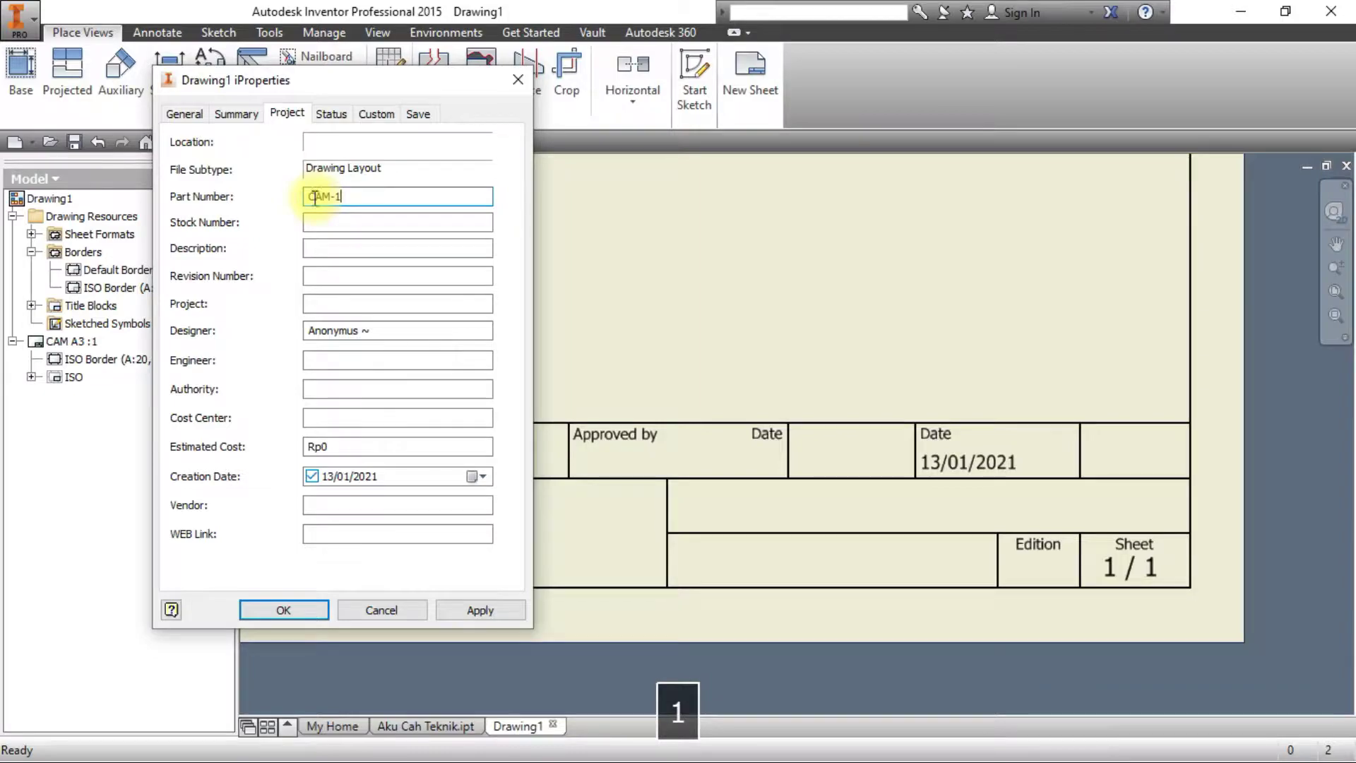
{"action": "double_click", "coordinate": [393, 332]}
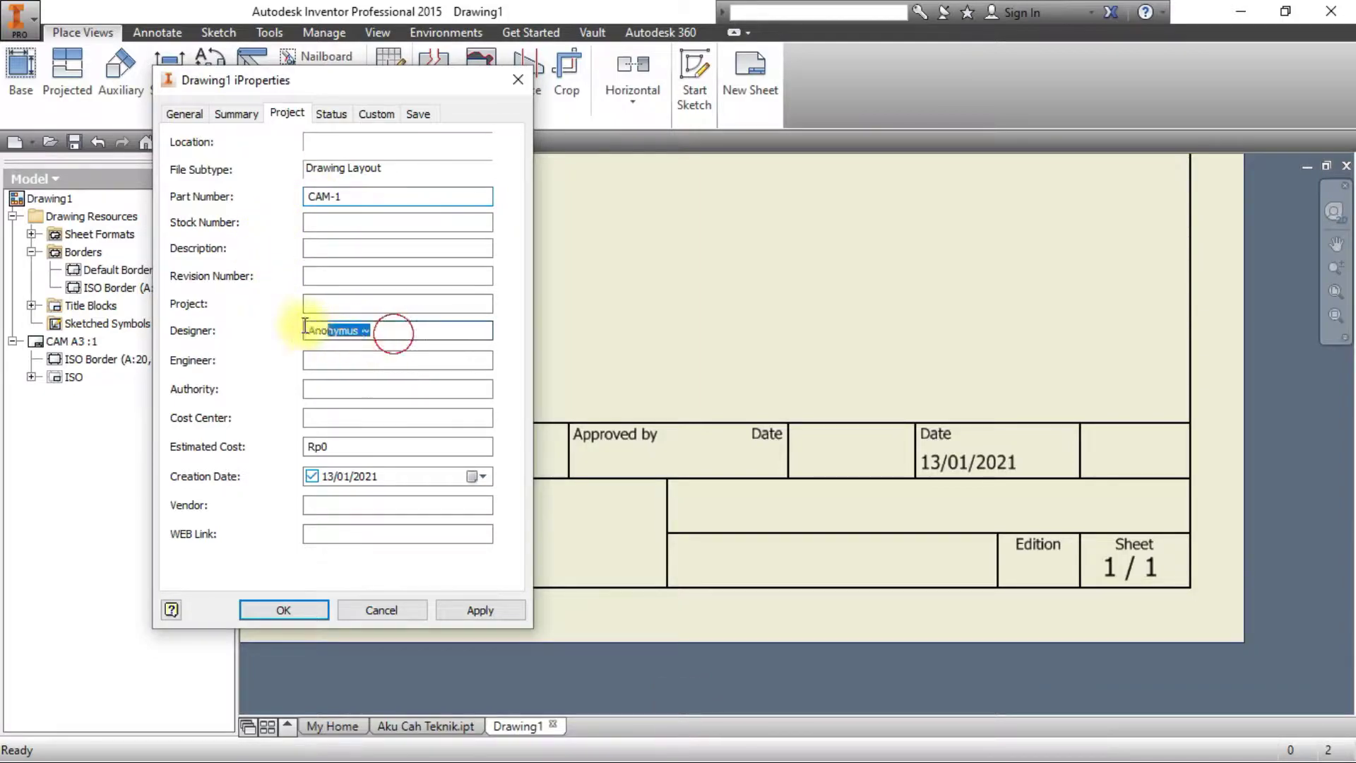
{"action": "type", "text": "Fadhel Maulana Y"}
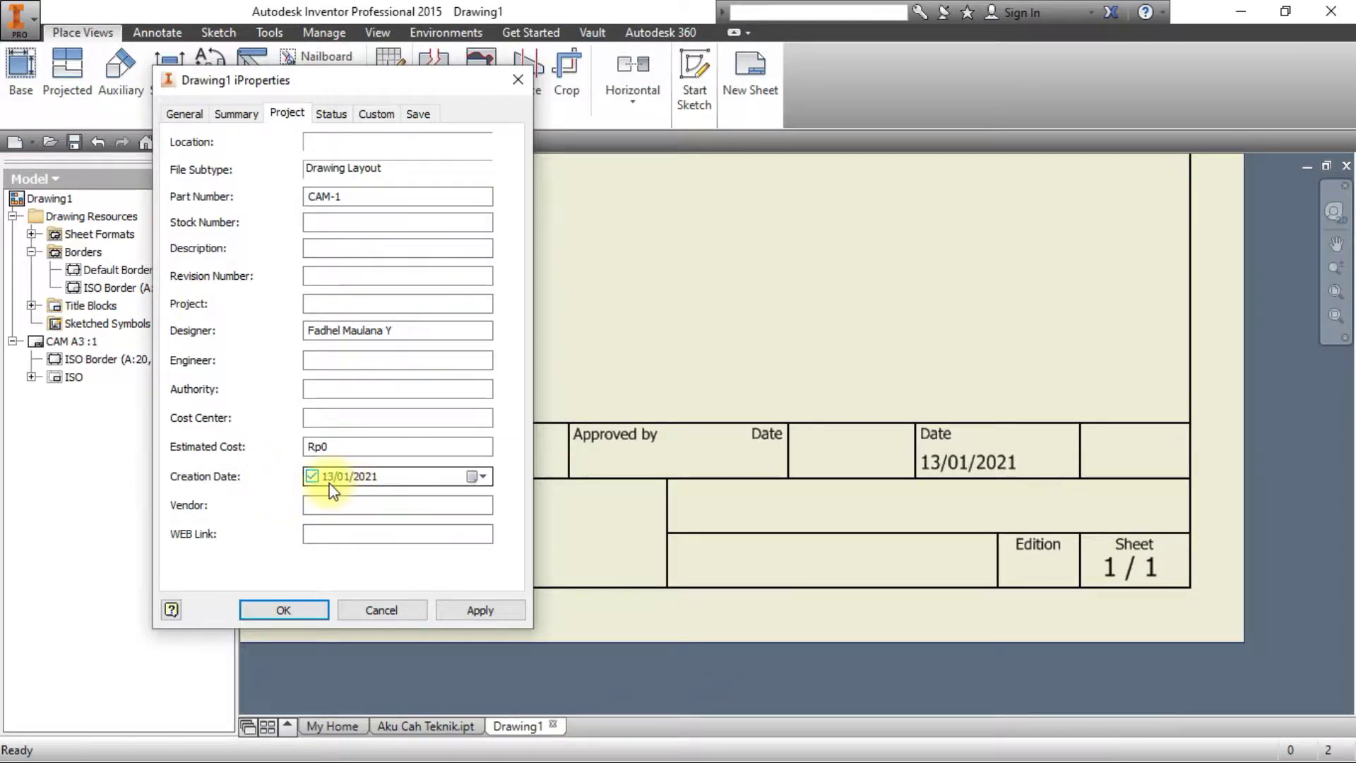
In the status properties, choose WorkInProgress as the design state and enter the checker's name.
{"action": "left_click", "coordinate": [329, 112]}
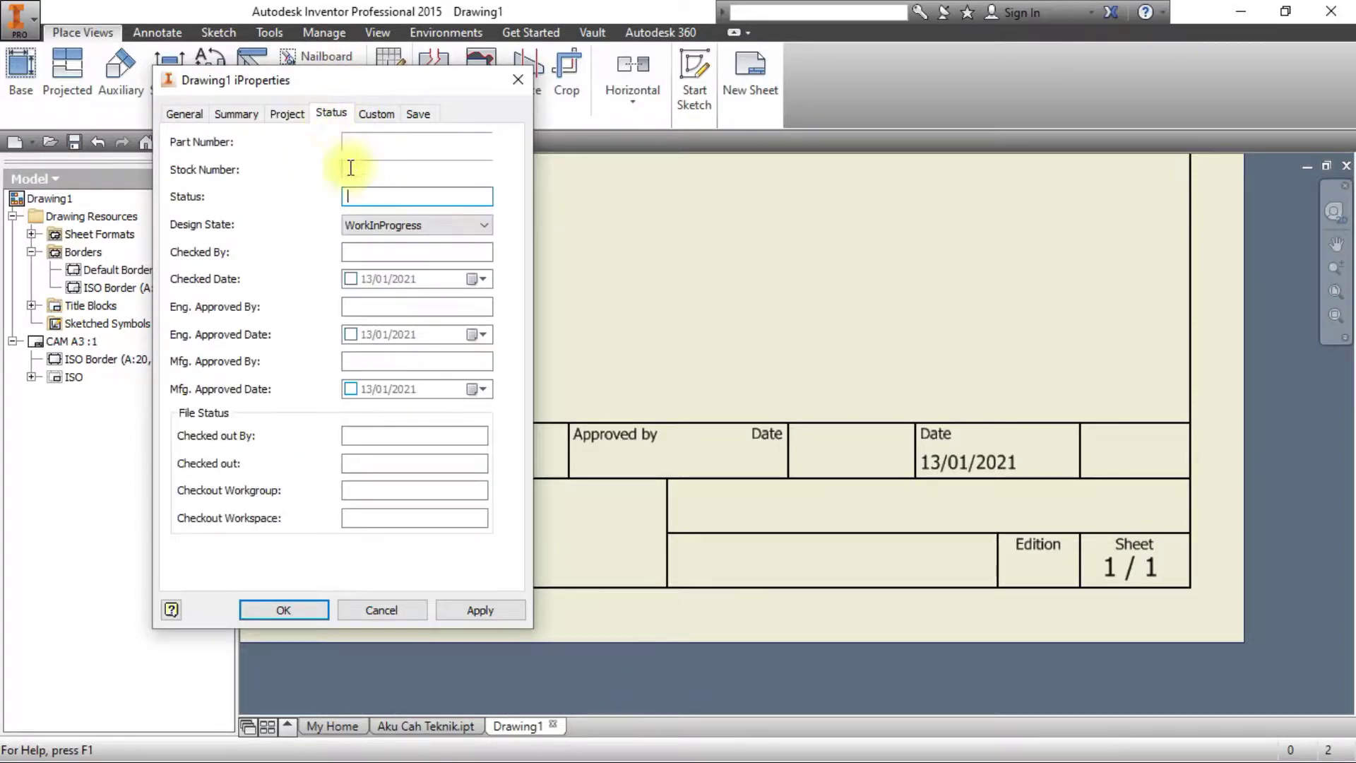
{"action": "left_click", "coordinate": [387, 225]}
{"action": "left_click", "coordinate": [381, 236]}
{"action": "left_click", "coordinate": [378, 251]}
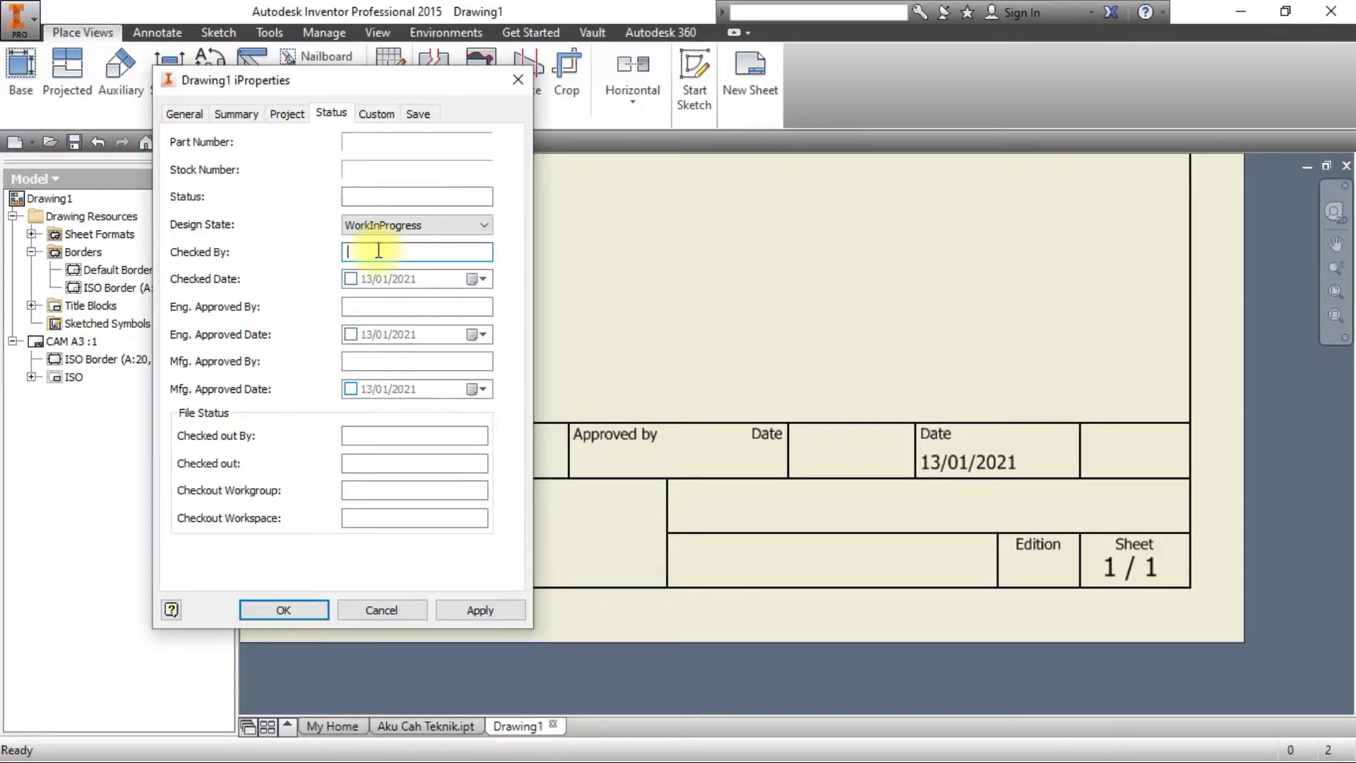
{"action": "key", "text": "BackSpace"}
{"action": "type", "text": "Yudhi "}
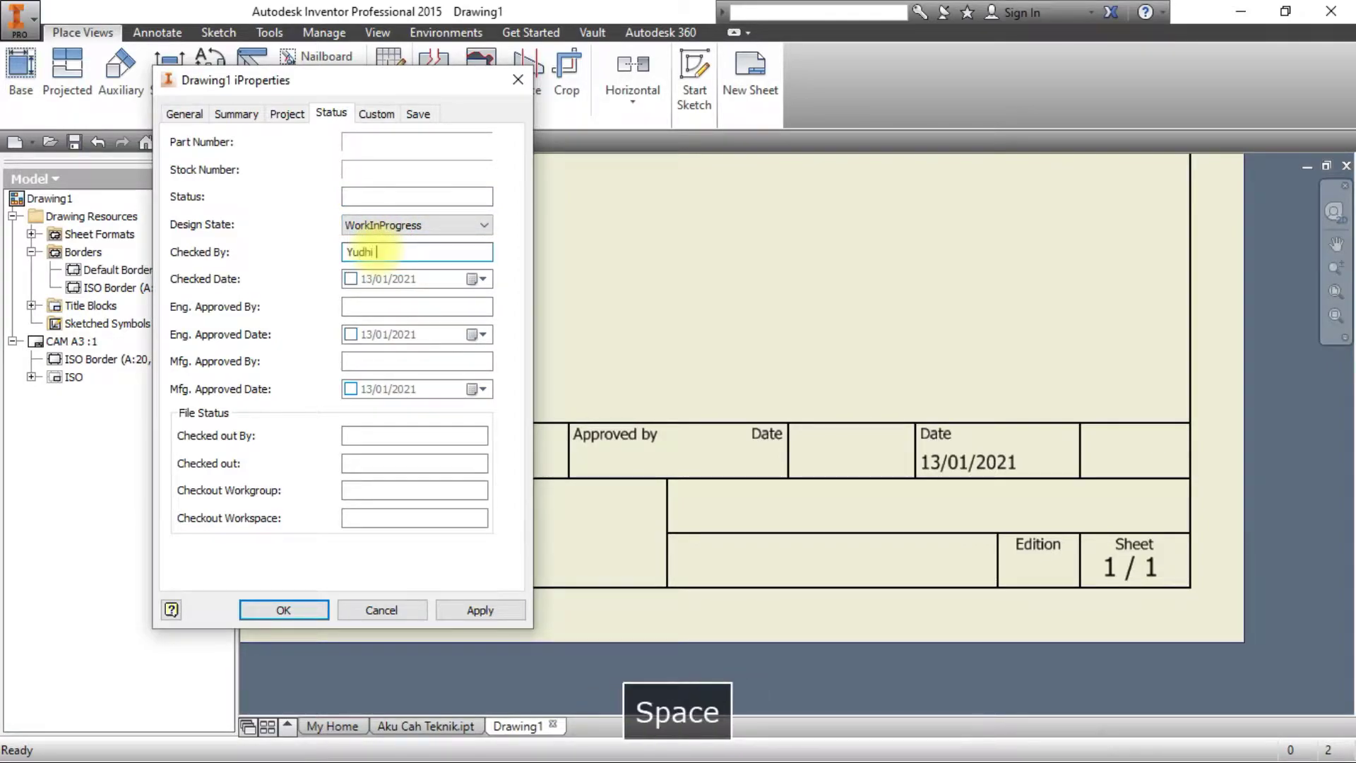
{"action": "type", "text": "Y"}
{"action": "key", "text": "BackSpace"}
{"action": "type", "text": "P"}
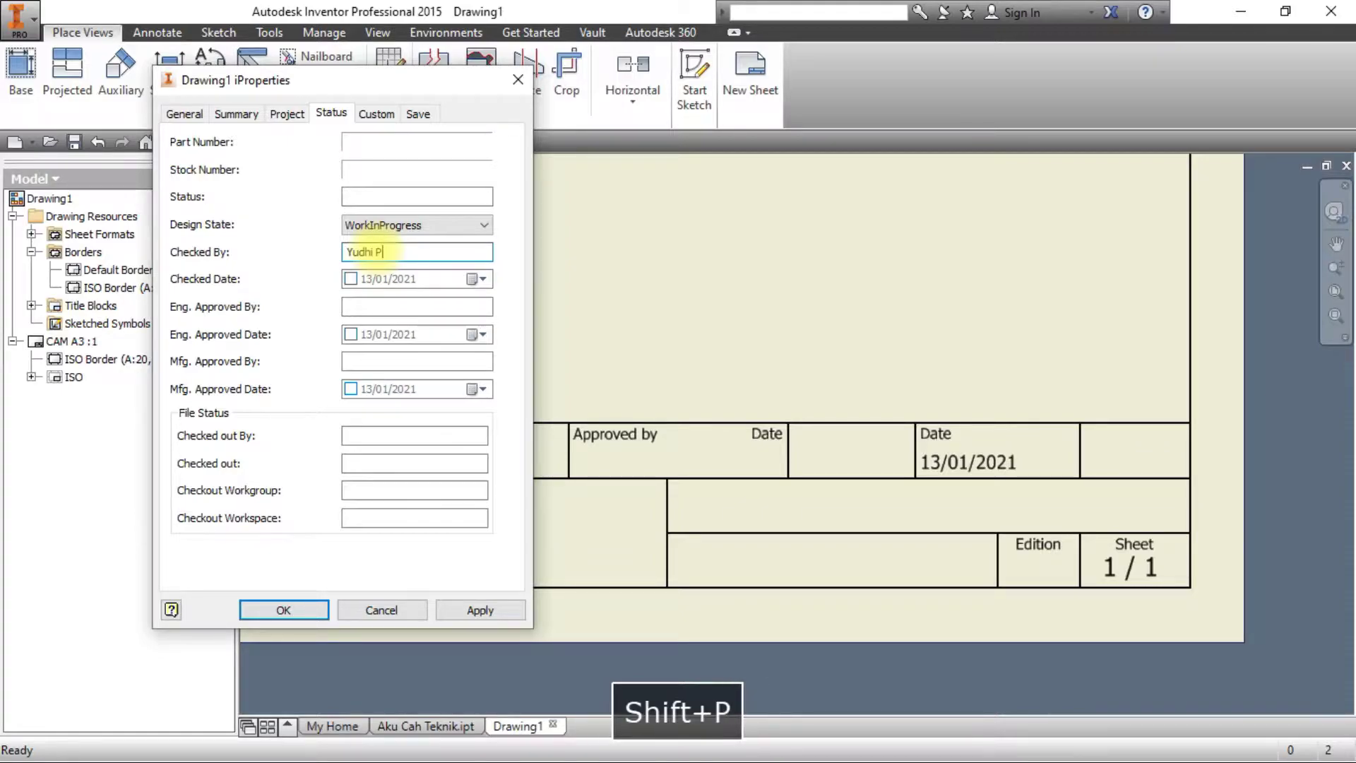
Enable the checked, engineering approved and manufacturing approved dates, and enter the engineering approver's name.
{"action": "left_click", "coordinate": [351, 279]}
{"action": "left_click", "coordinate": [350, 335]}
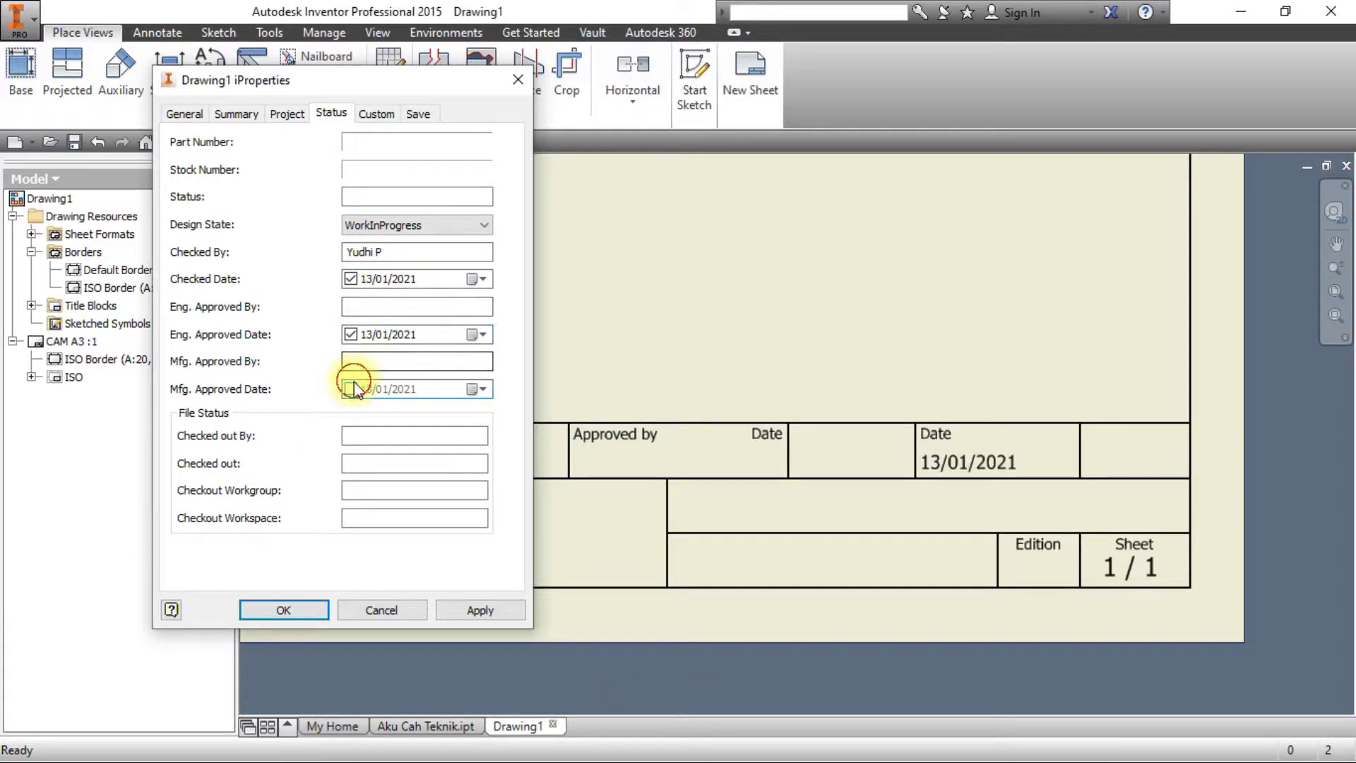
{"action": "left_click", "coordinate": [351, 389]}
{"action": "left_click", "coordinate": [379, 308]}
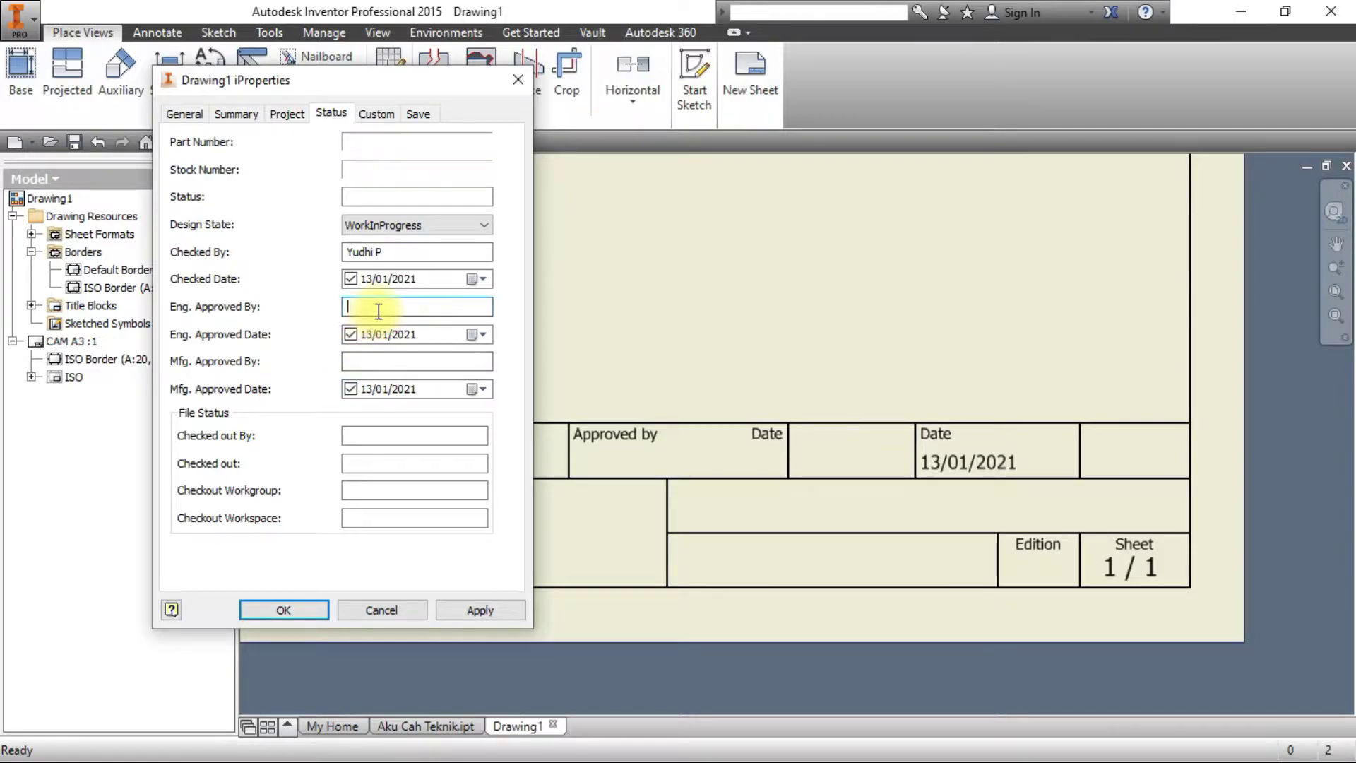
{"action": "type", "text": "Yudhi P"}
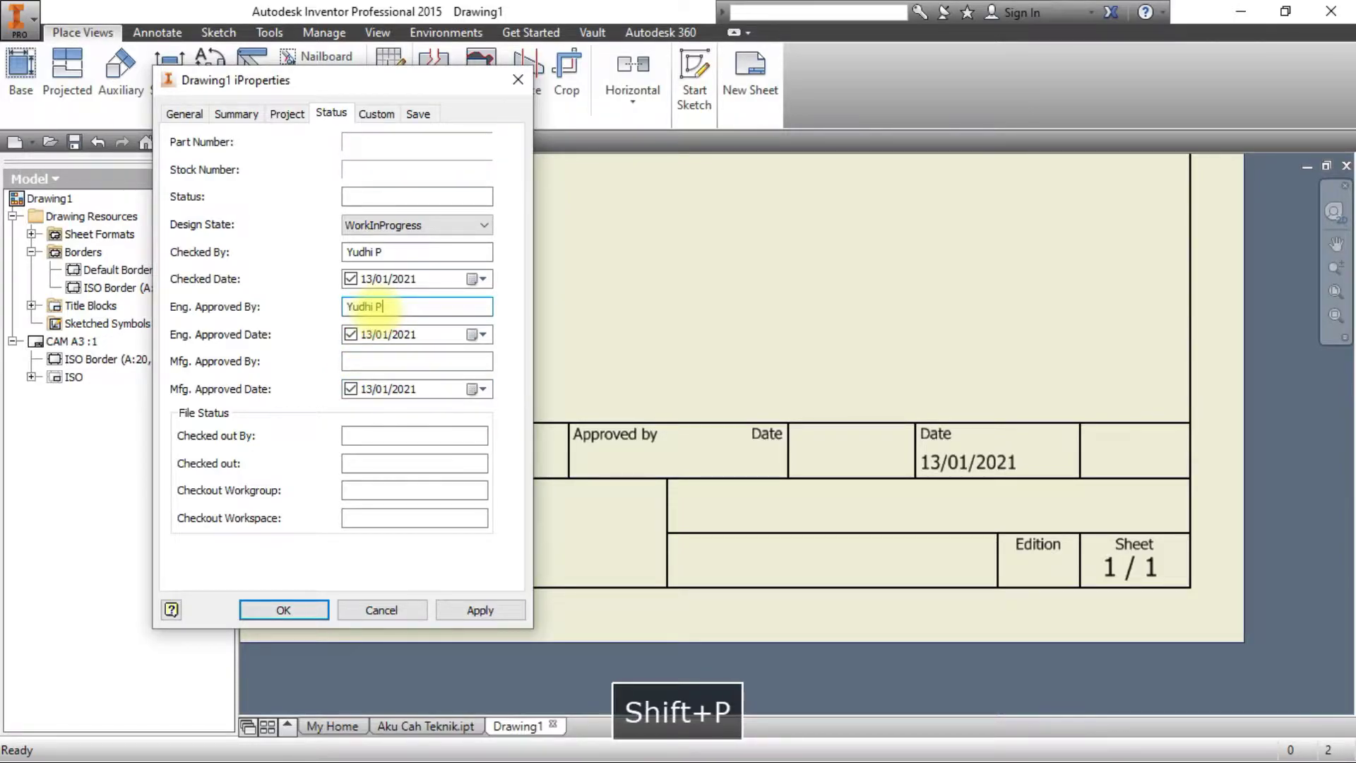
Set the drawing's title to TUGAS CAM 1 in the summary properties.
{"action": "left_click", "coordinate": [287, 114]}
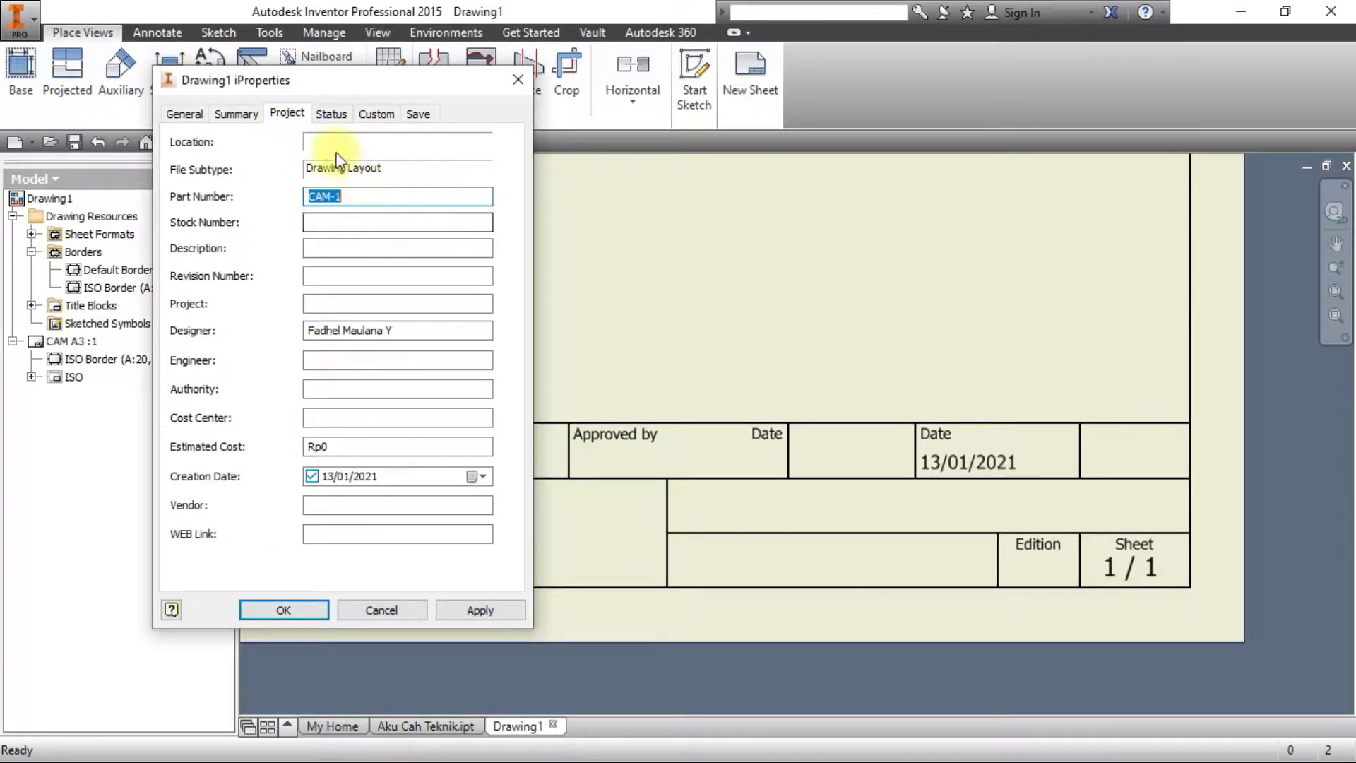
{"action": "left_click", "coordinate": [342, 114]}
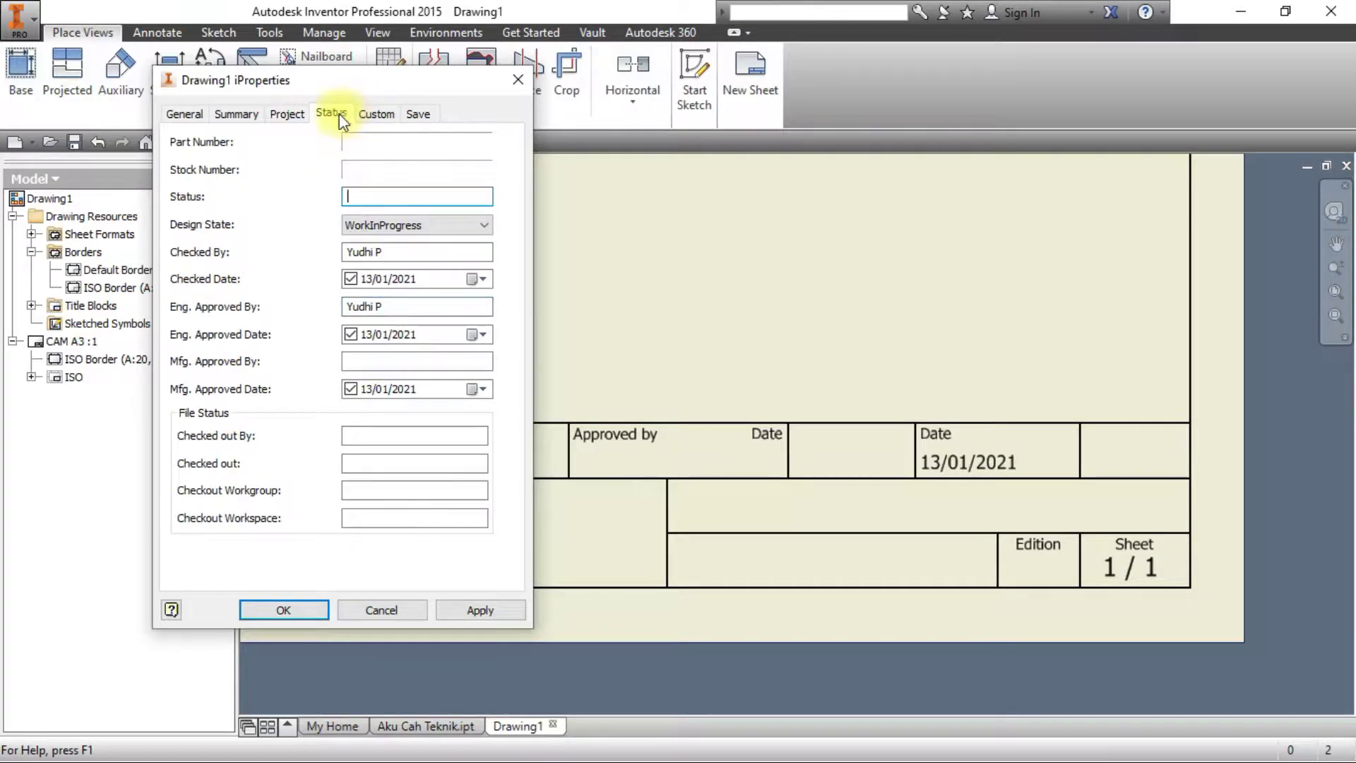
{"action": "left_click", "coordinate": [244, 113]}
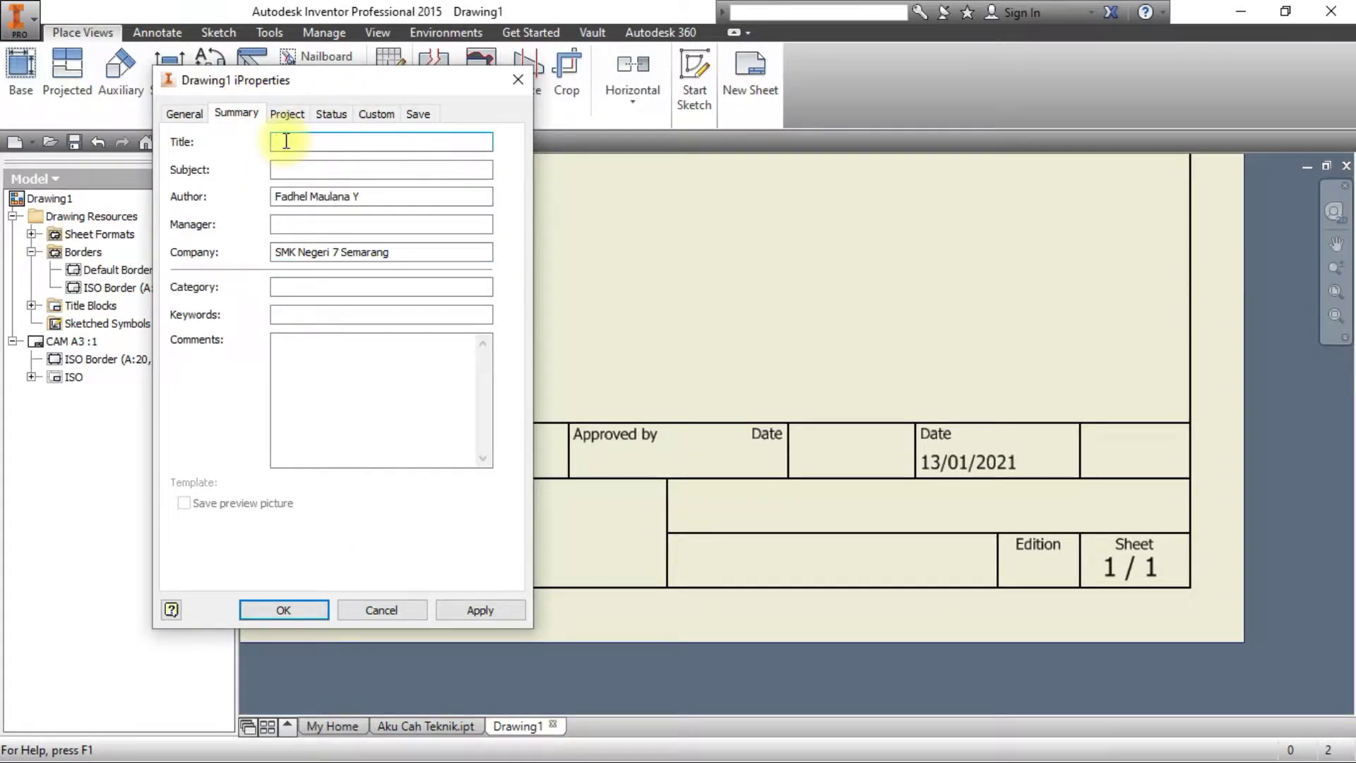
{"action": "type", "text": "TU"}
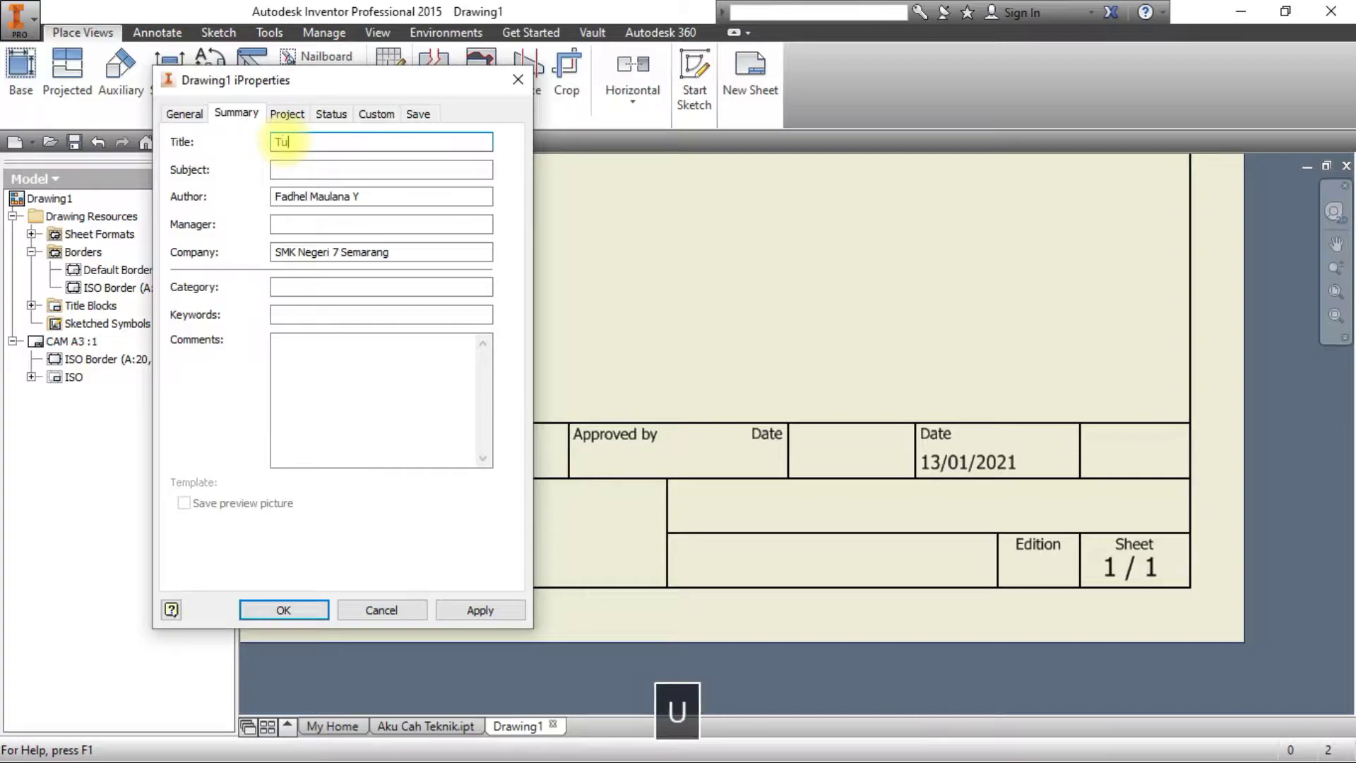
{"action": "type", "text": "GAS "}
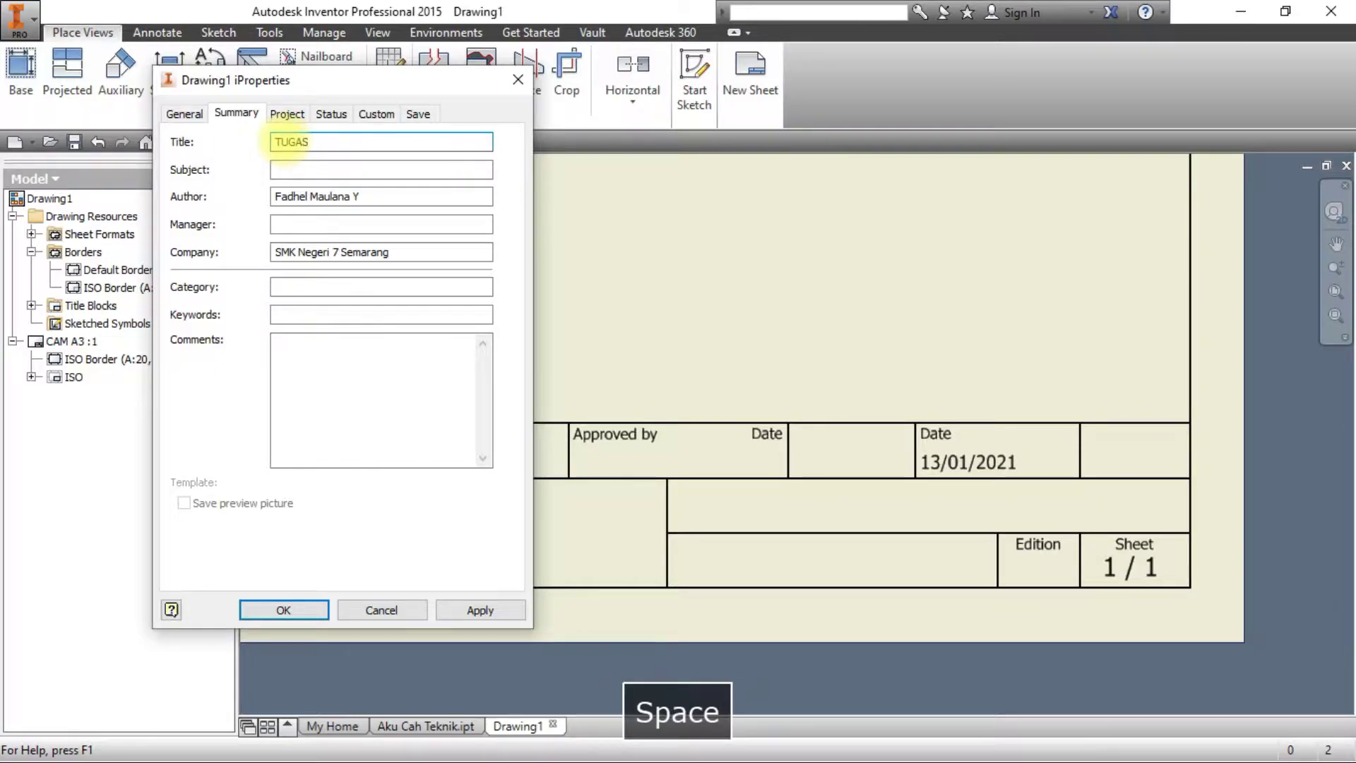
{"action": "type", "text": "CAM 1"}
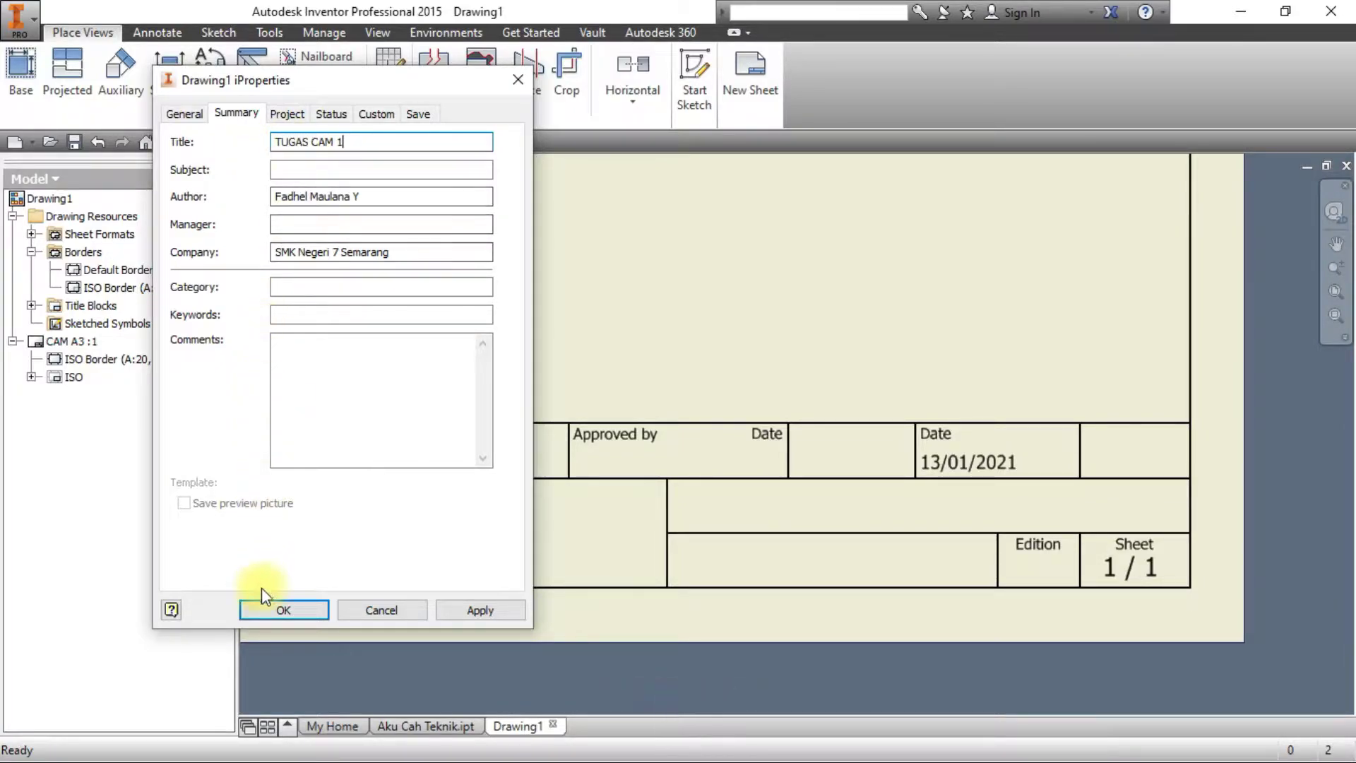
Apply the entered iProperties to the drawing's title block and close the properties.
{"action": "left_click", "coordinate": [280, 610]}
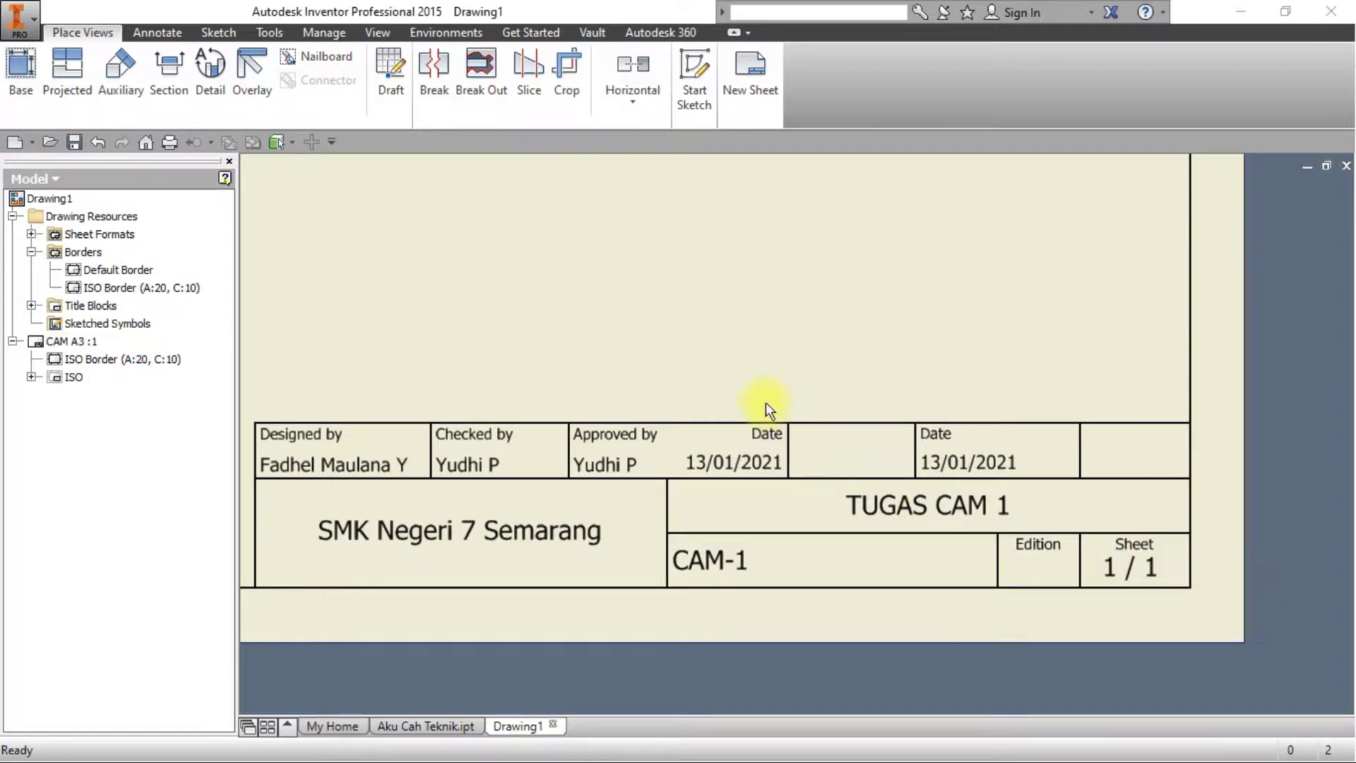
{"action": "scroll", "coordinate": [816, 335], "scroll_direction": "down", "scroll_amount": 5}
{"action": "middle_click_drag", "start_coordinate": [711, 285], "coordinate": [716, 436]}
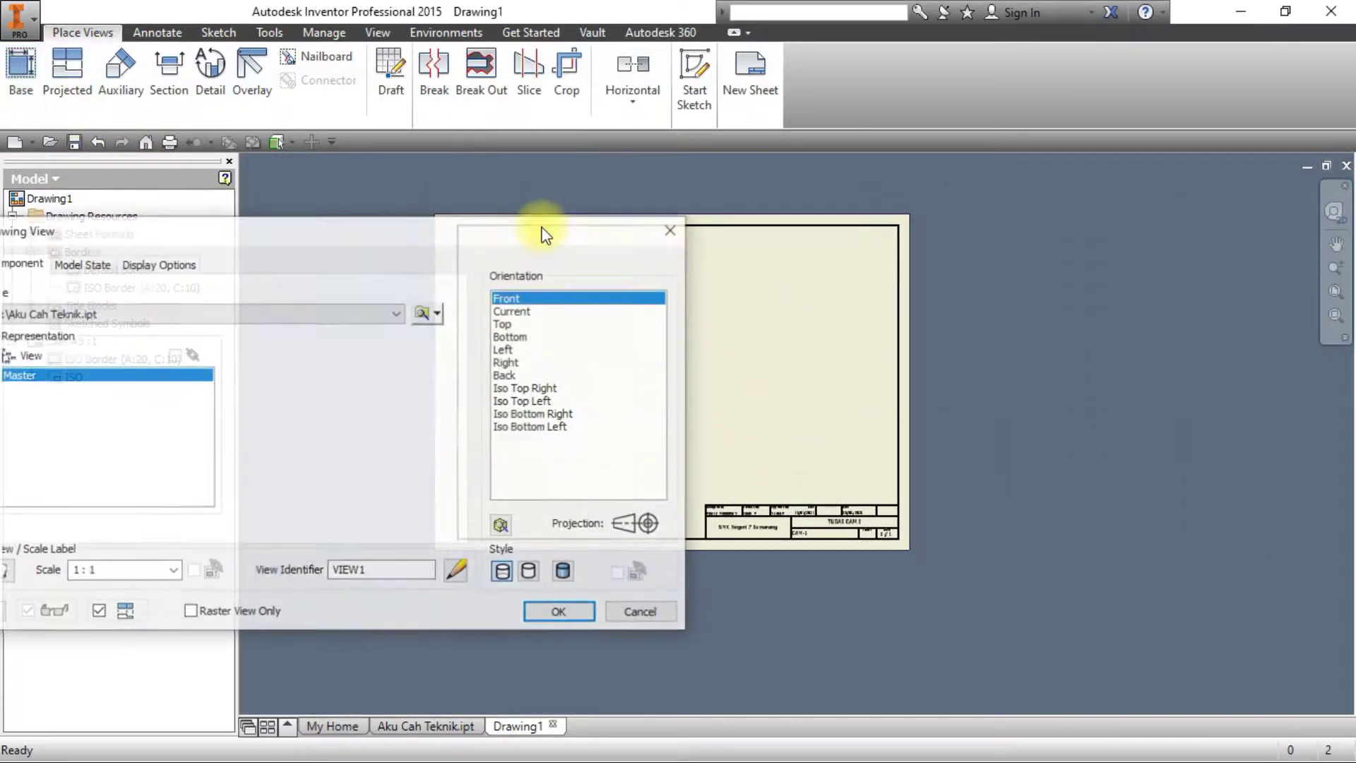
{"action": "left_click", "coordinate": [413, 313]}
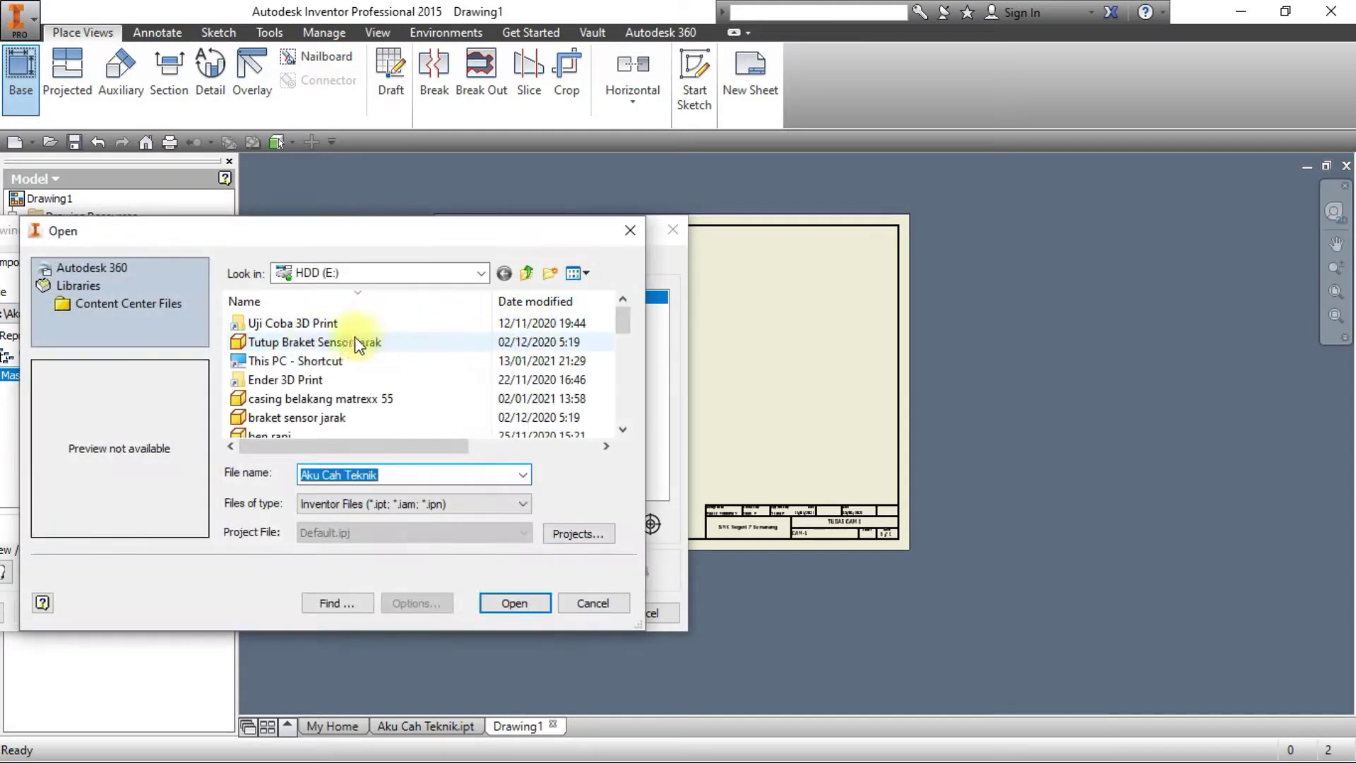
{"action": "left_click", "coordinate": [418, 474]}
{"action": "left_click", "coordinate": [466, 432]}
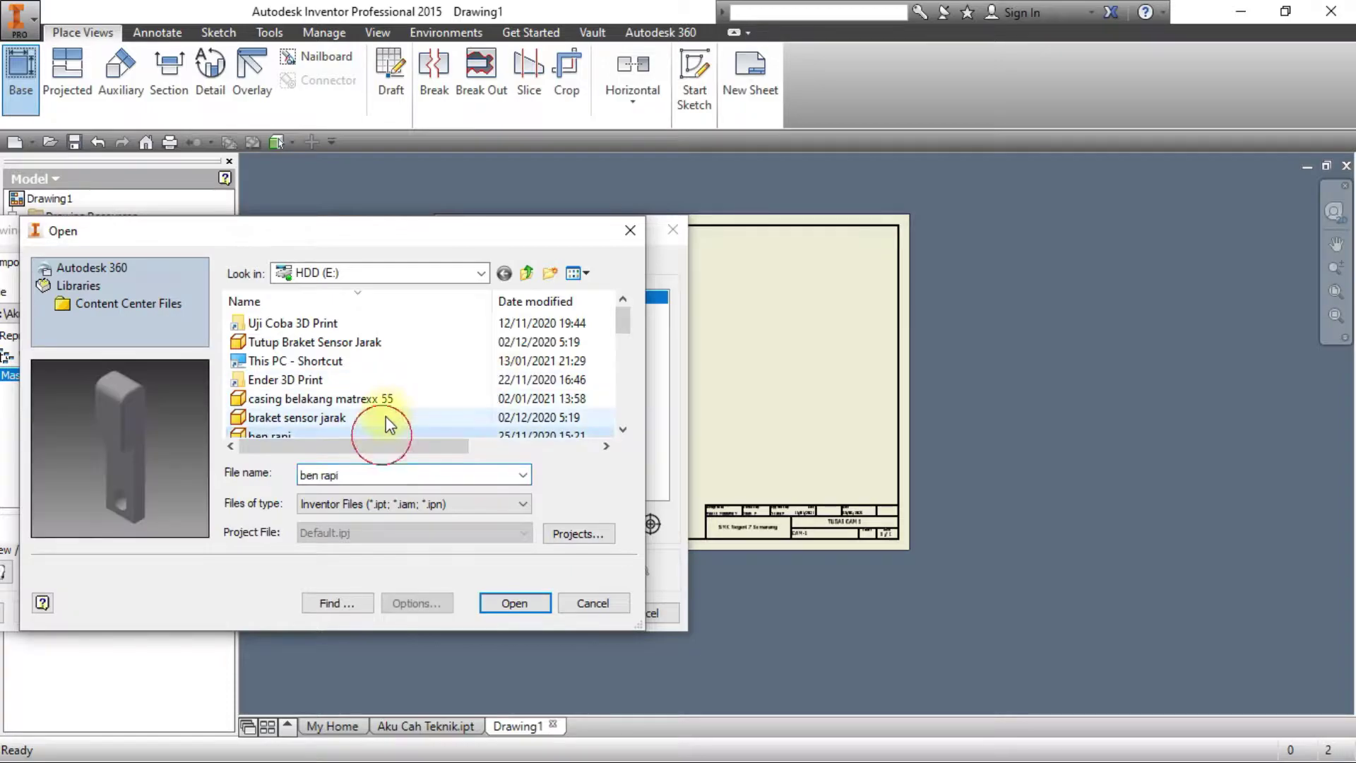
{"action": "scroll", "coordinate": [395, 413], "scroll_direction": "down", "scroll_amount": 2}
{"action": "double_click", "coordinate": [329, 344]}
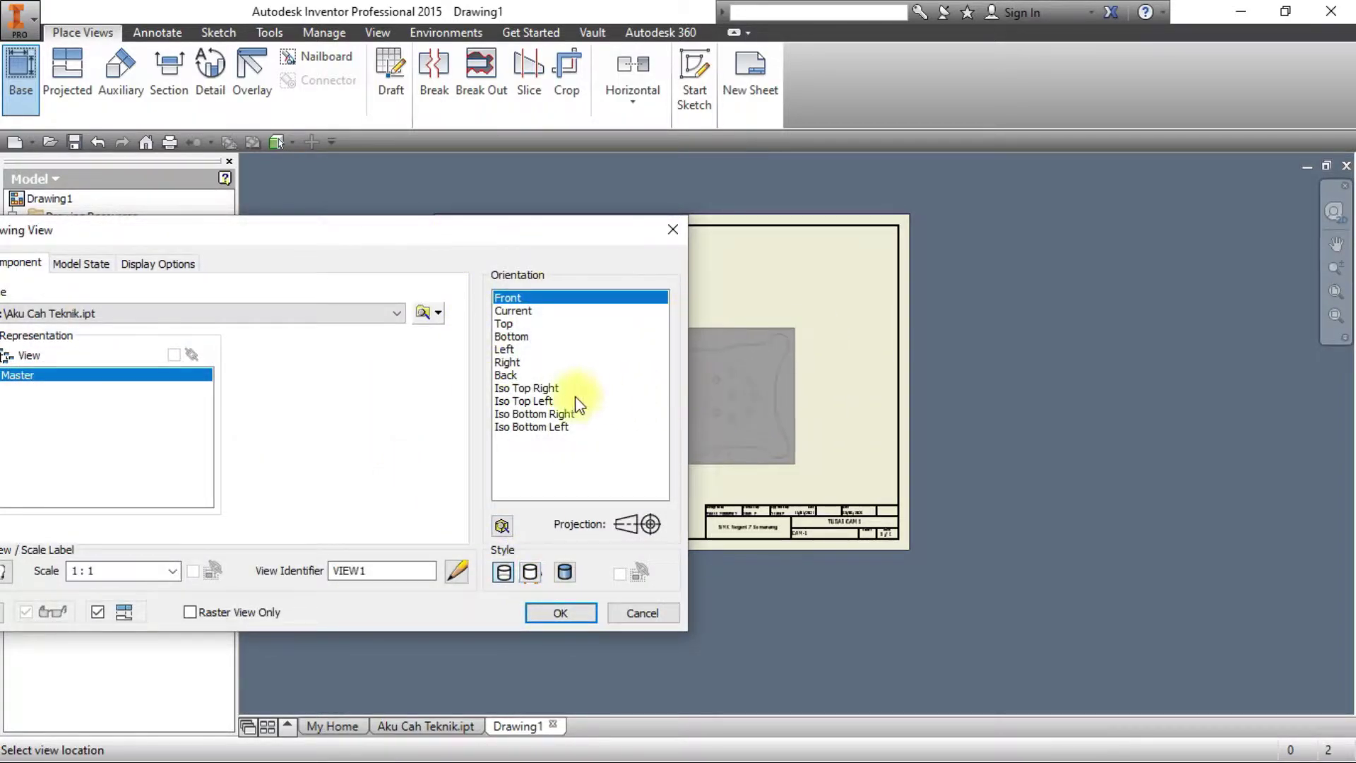
{"action": "left_click", "coordinate": [532, 400]}
{"action": "left_click", "coordinate": [558, 388]}
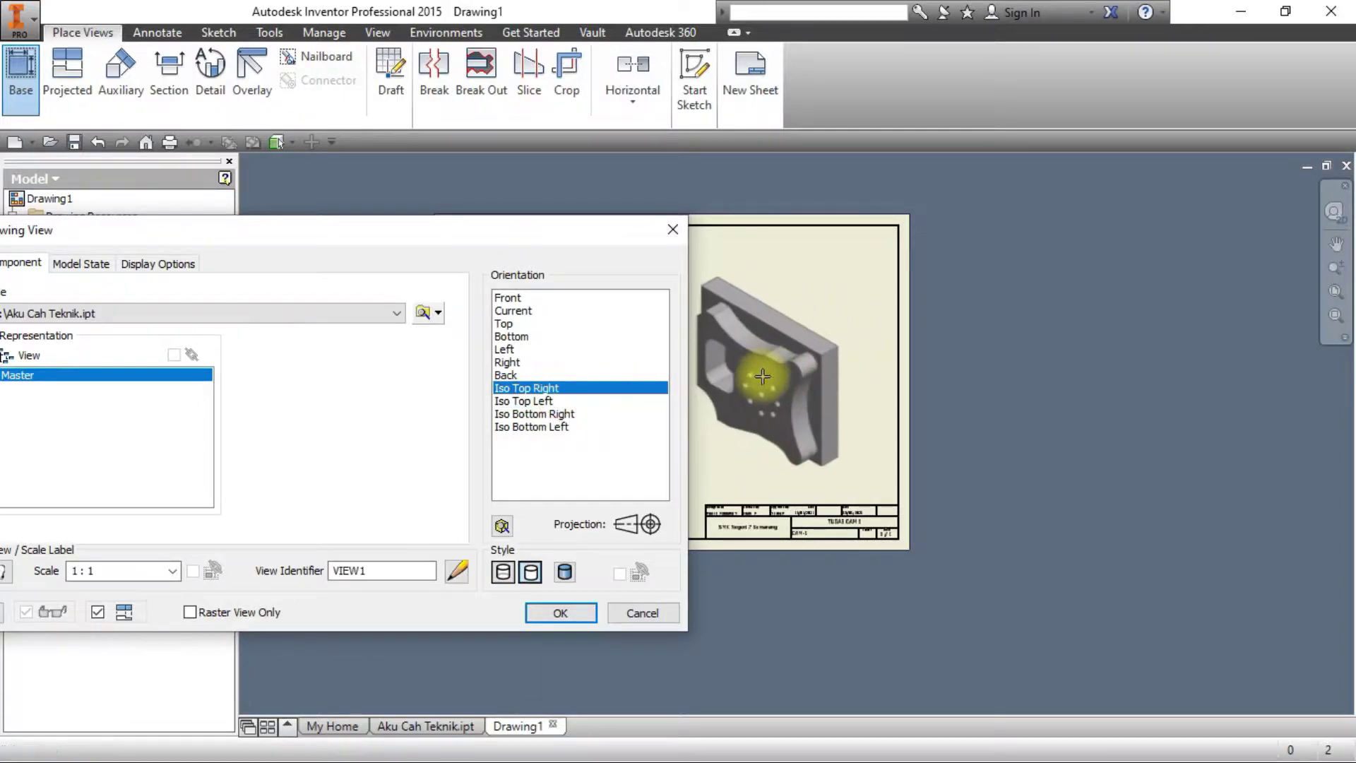
{"action": "mouse_move", "coordinate": [427, 225]}
{"action": "left_mouse_down"}
{"action": "mouse_move", "coordinate": [484, 221]}
{"action": "mouse_move", "coordinate": [596, 180]}
{"action": "left_mouse_up"}
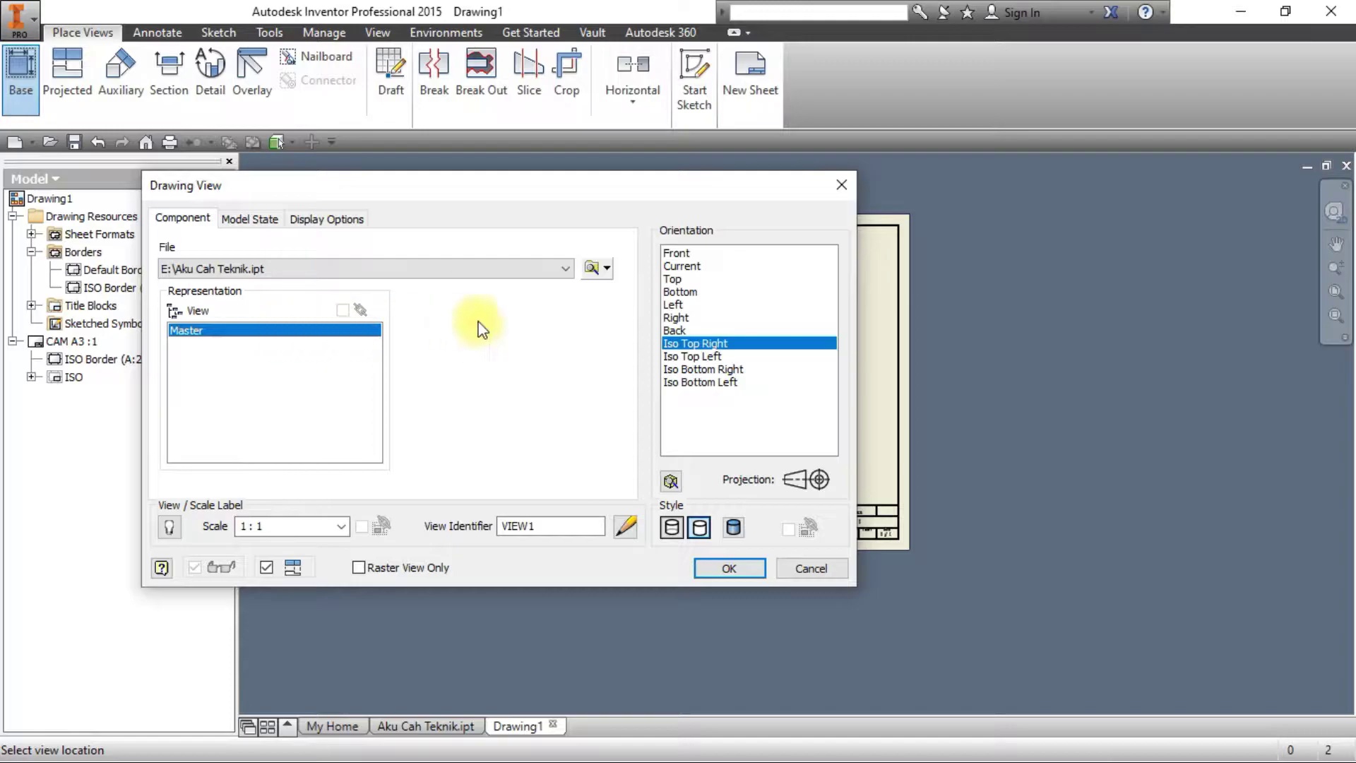
{"action": "left_click", "coordinate": [265, 218]}
{"action": "left_click", "coordinate": [311, 219]}
{"action": "left_click", "coordinate": [275, 219]}
{"action": "left_click", "coordinate": [290, 221]}
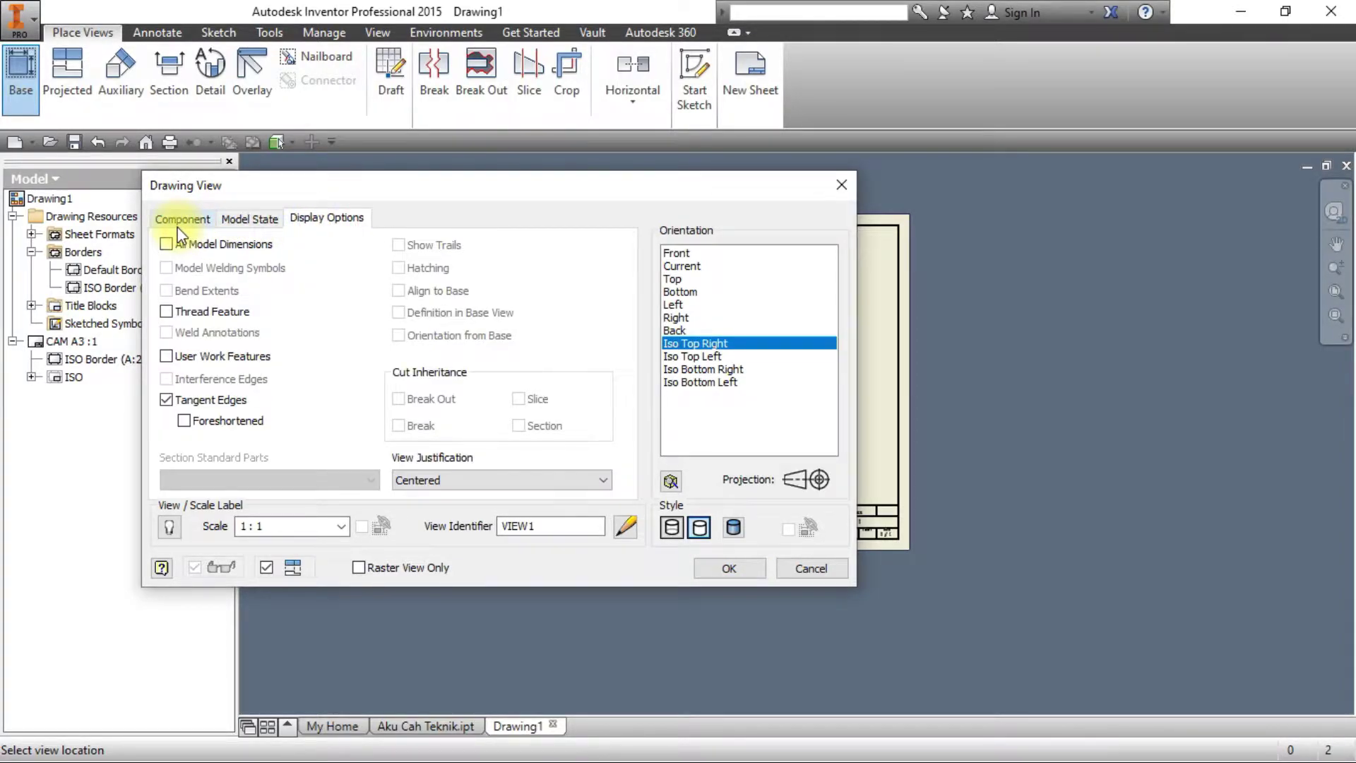
{"action": "left_click", "coordinate": [181, 221]}
{"action": "left_click", "coordinate": [338, 225]}
{"action": "left_click", "coordinate": [841, 186]}
{"action": "key", "text": "Escape"}
Create a new assembly from the Standard.iam template.
{"action": "left_click", "coordinate": [390, 728]}
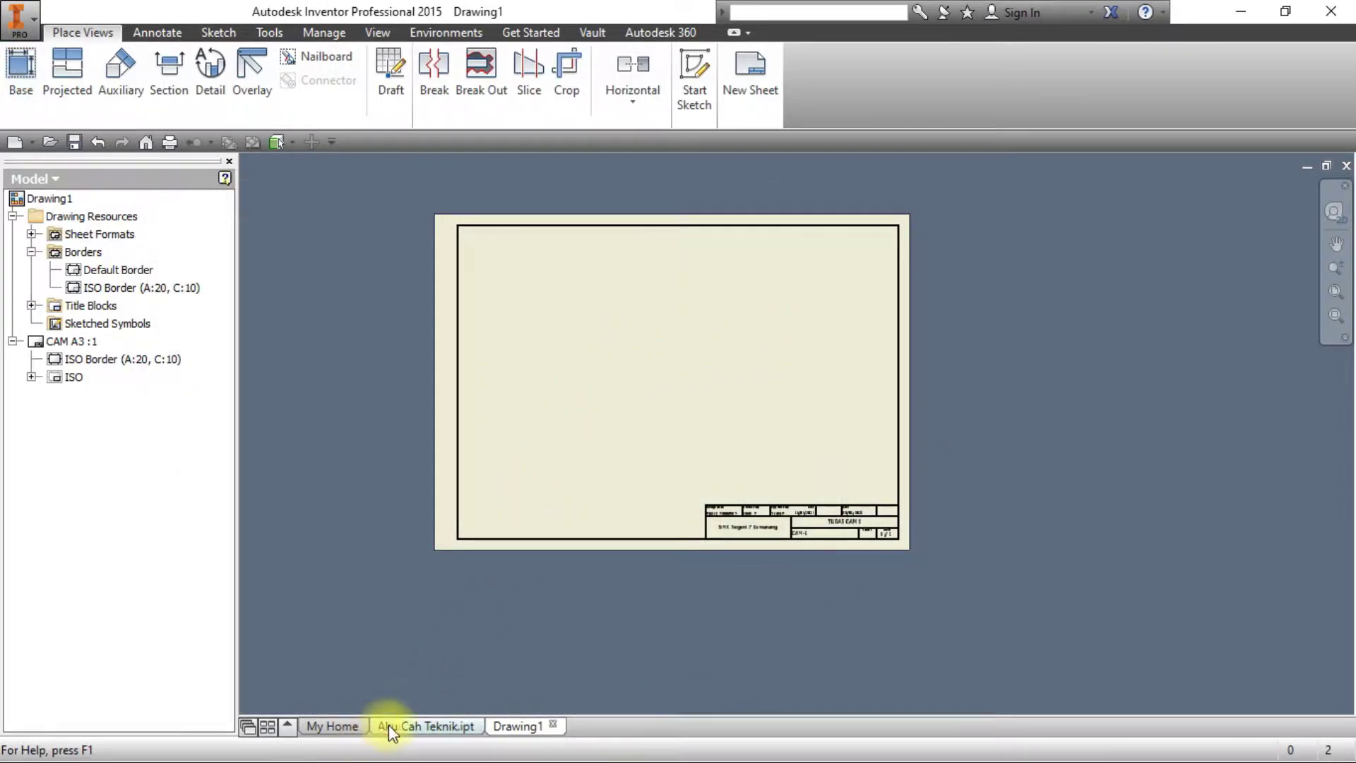
{"action": "left_click", "coordinate": [351, 726]}
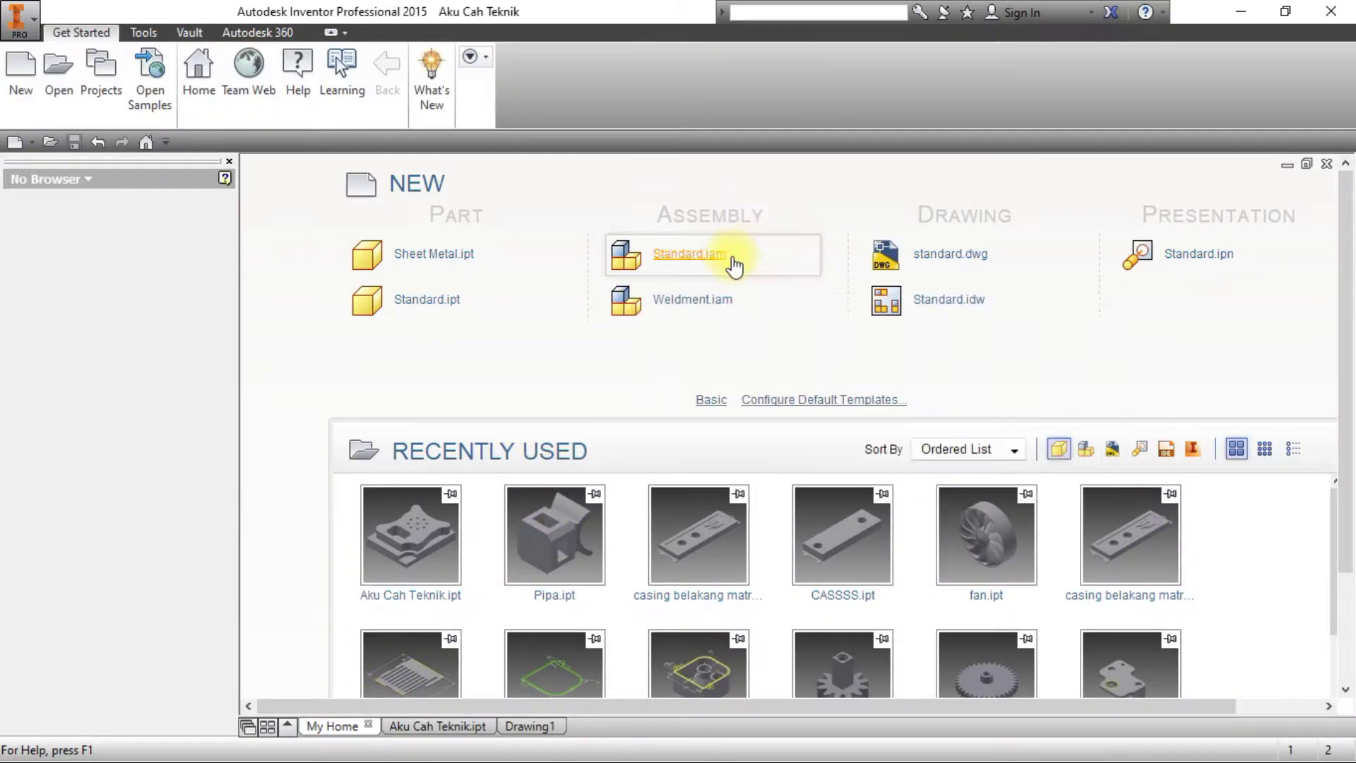
{"action": "left_click", "coordinate": [696, 256]}
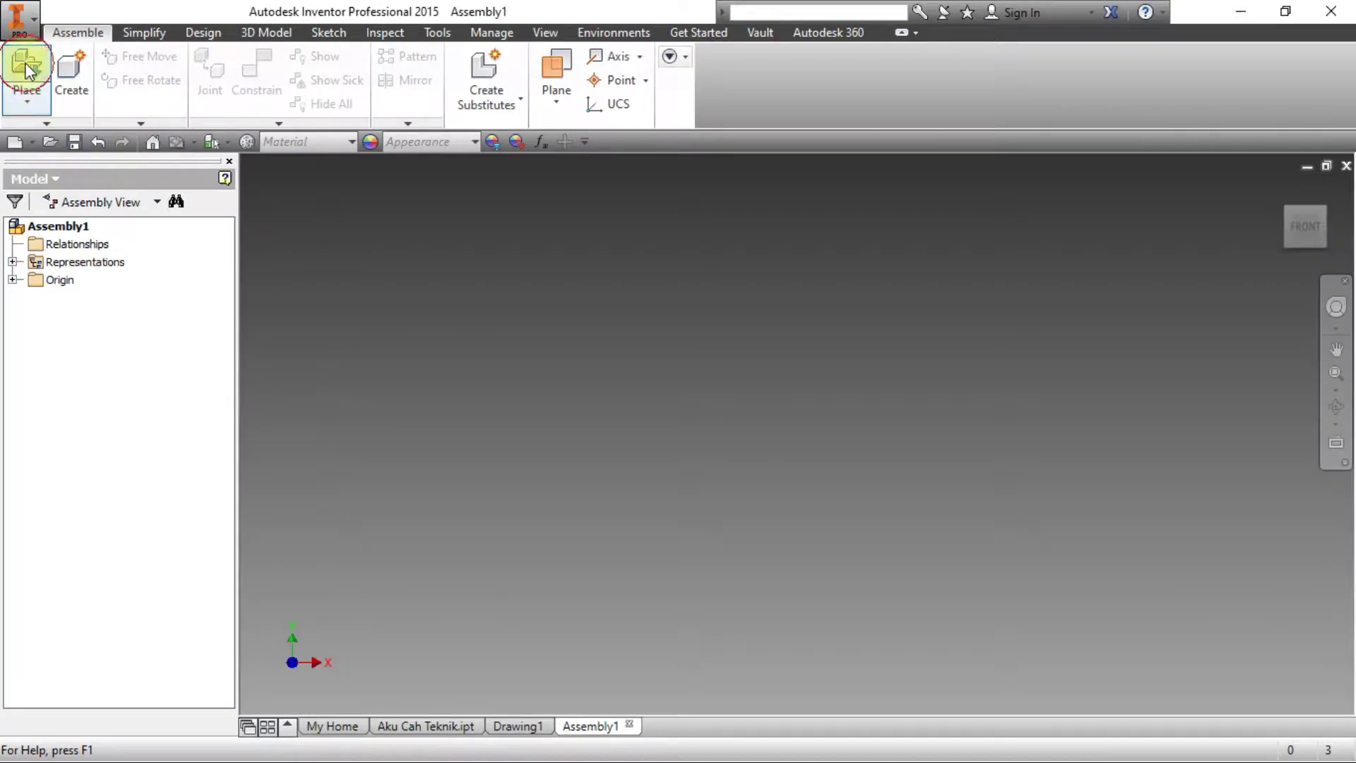
{"action": "left_click", "coordinate": [26, 68]}
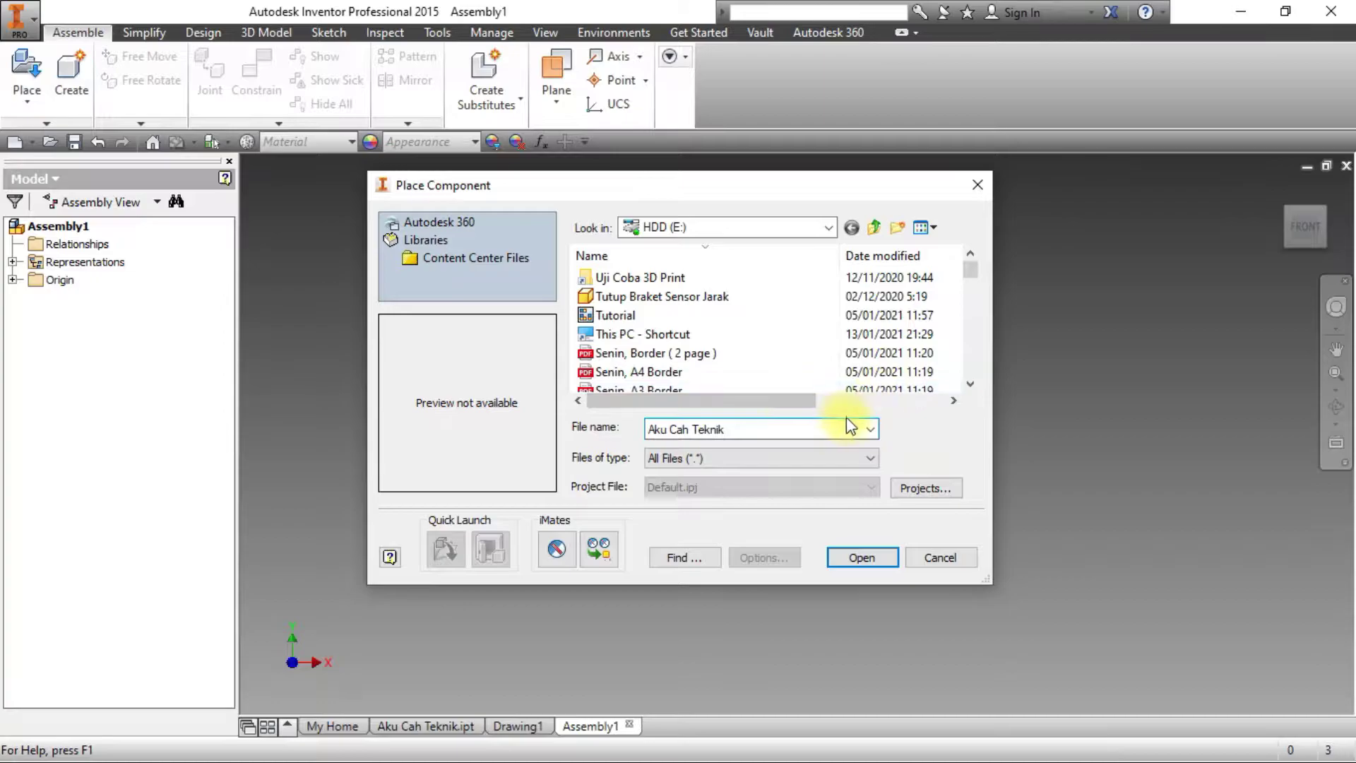
{"action": "key", "text": "Return"}
{"action": "scroll", "coordinate": [784, 409], "scroll_direction": "down", "scroll_amount": 5}
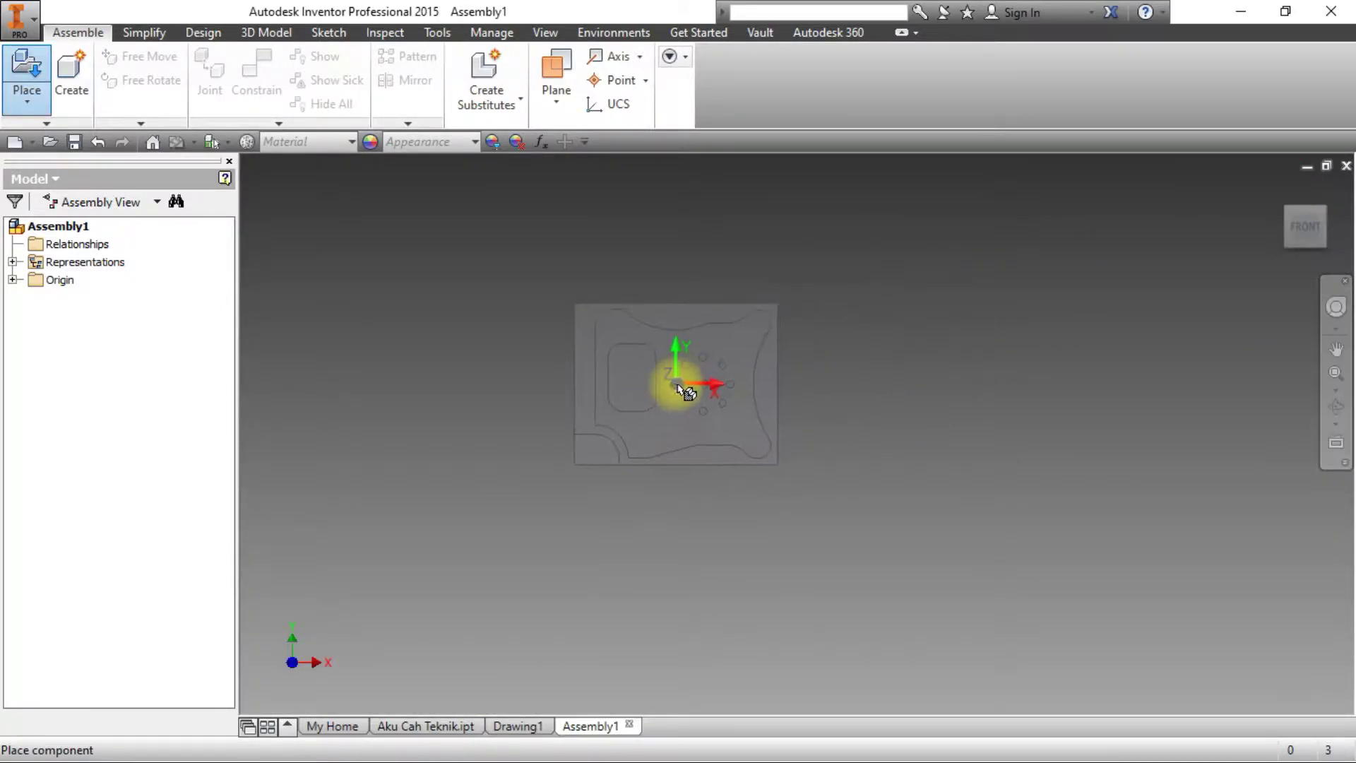
{"action": "left_click", "coordinate": [1283, 193]}
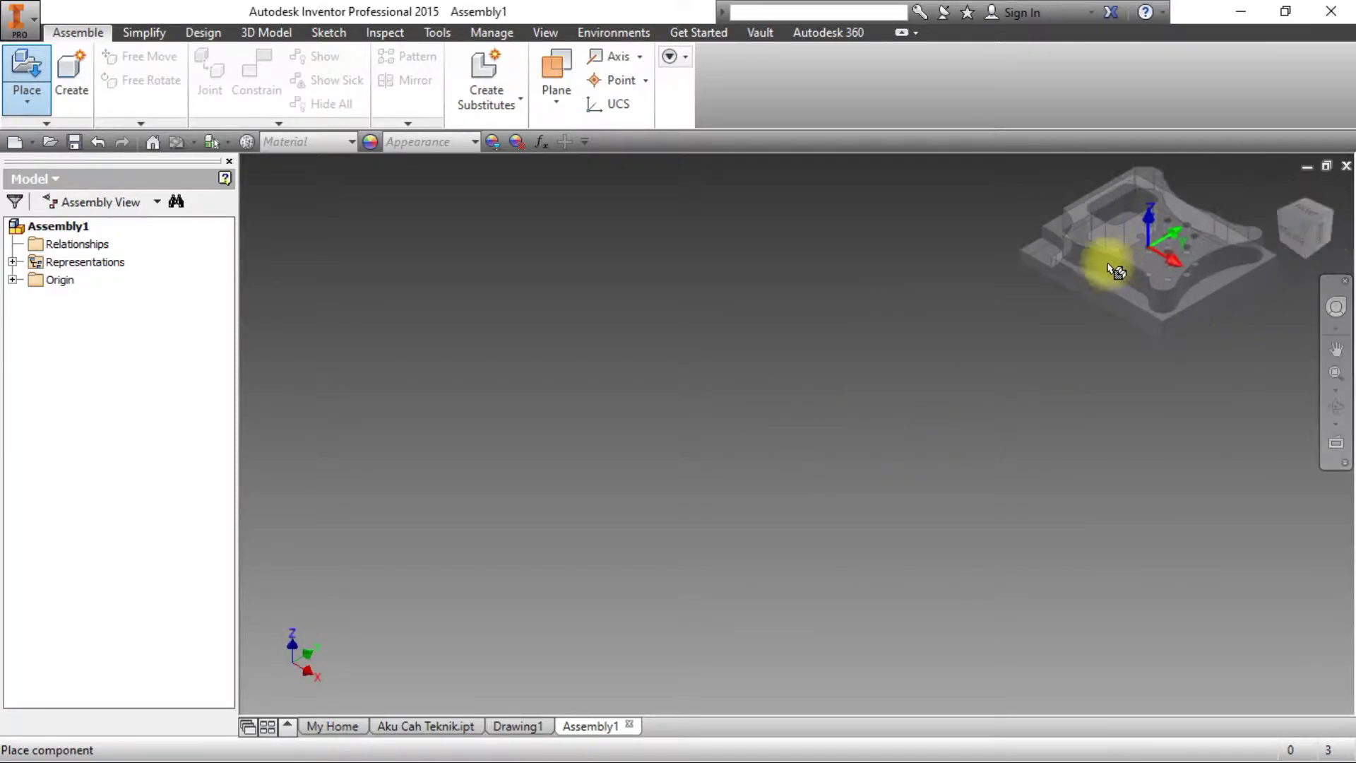
{"action": "right_click", "coordinate": [811, 342]}
{"action": "key", "text": "Escape"}
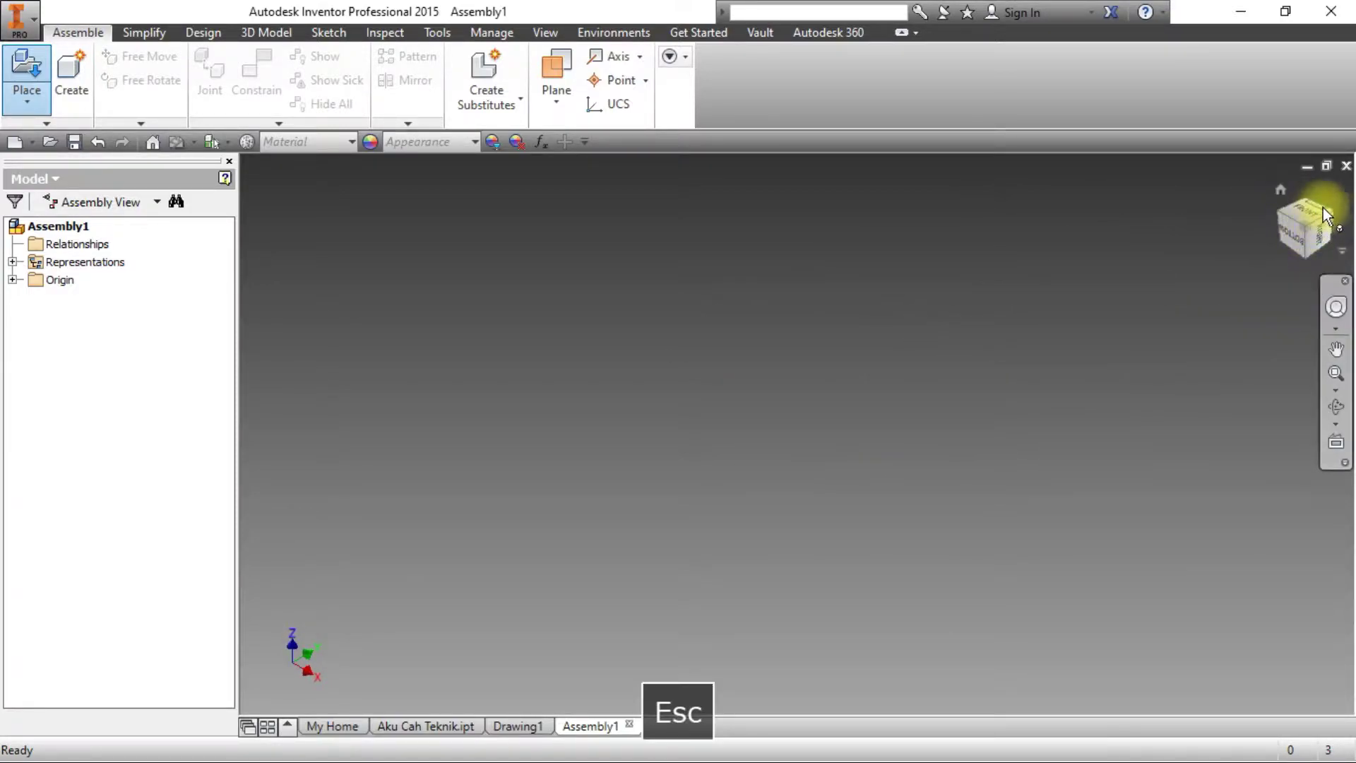
Orient the empty assembly's view to an isometric angle facing the top, left and front sides.
{"action": "left_click", "coordinate": [1328, 217]}
{"action": "key", "text": "Escape"}
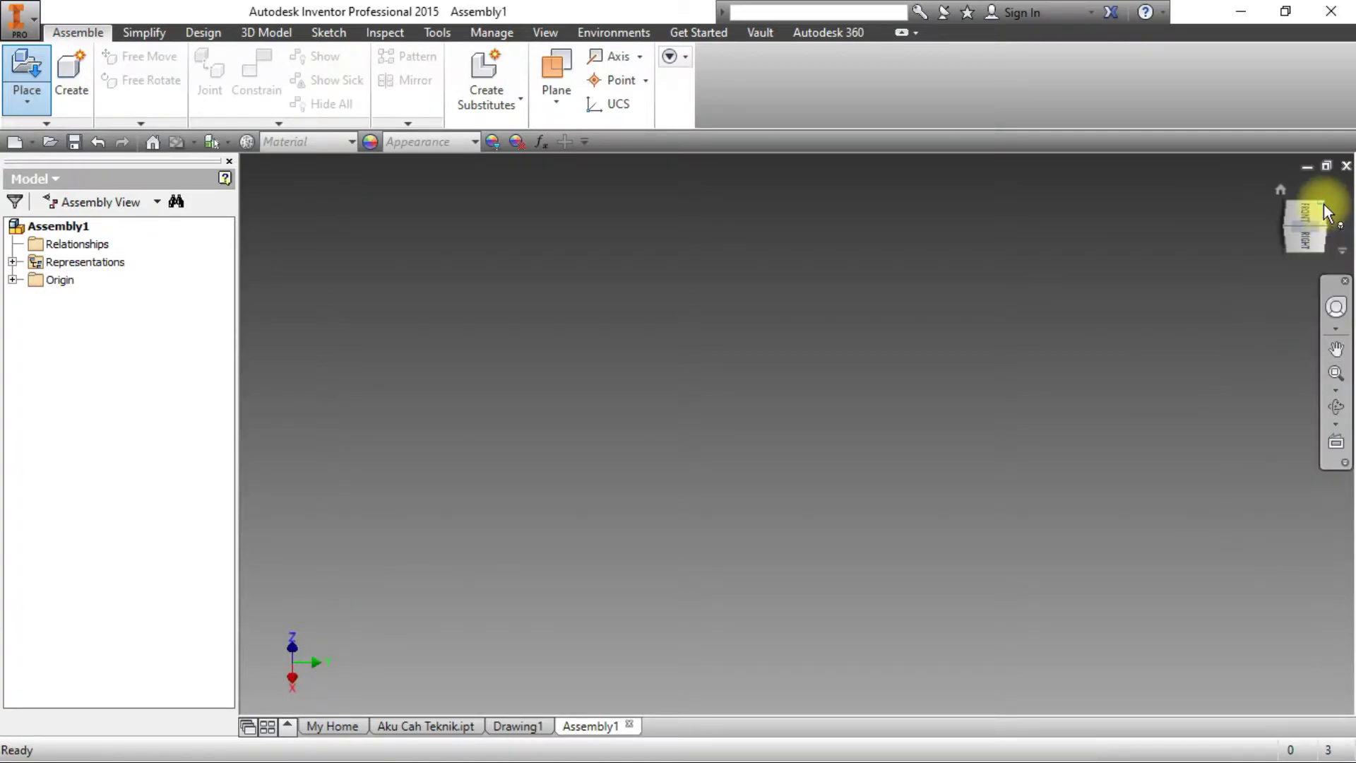
{"action": "left_click", "coordinate": [1334, 406]}
{"action": "left_click_drag", "start_coordinate": [975, 333], "coordinate": [745, 570]}
{"action": "left_click_drag", "start_coordinate": [784, 469], "coordinate": [771, 466]}
{"action": "key", "text": "Escape"}
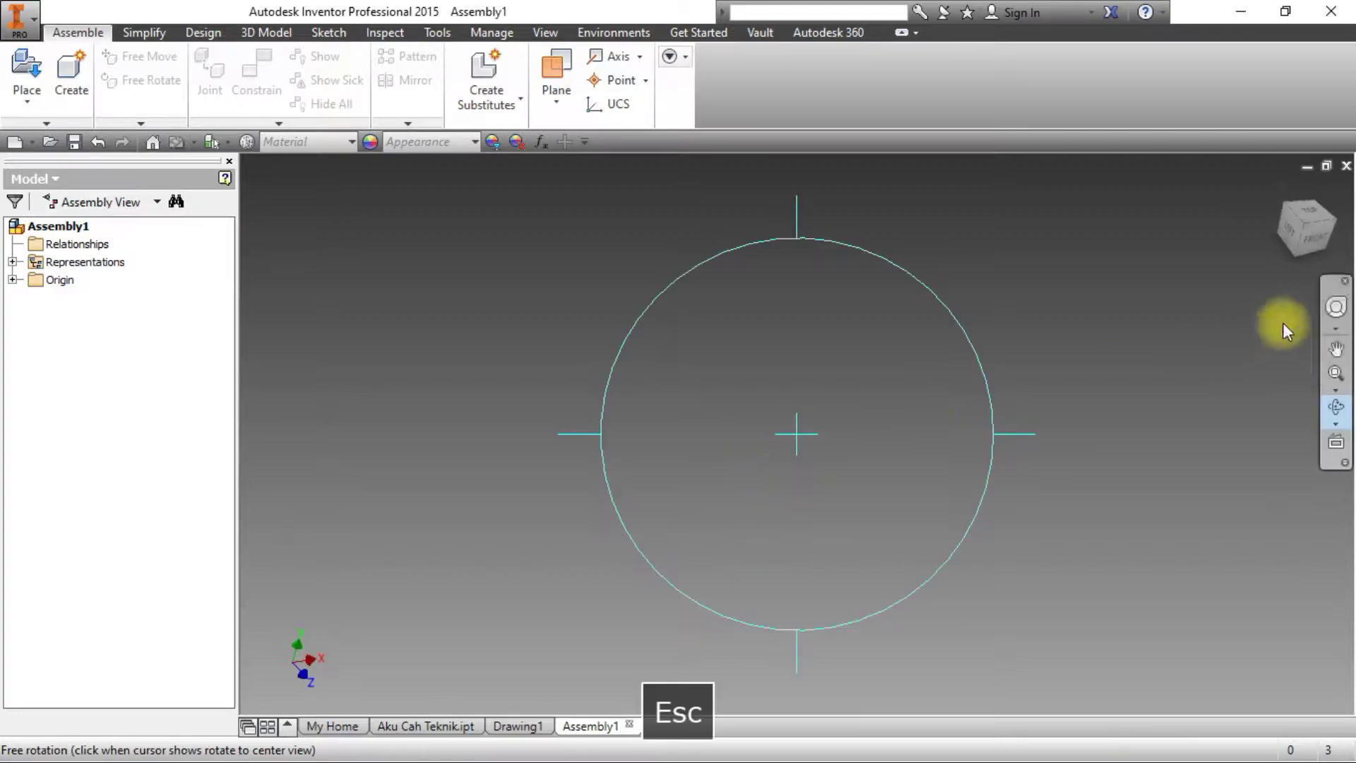
{"action": "key", "text": "p"}
{"action": "right_click", "coordinate": [1079, 278]}
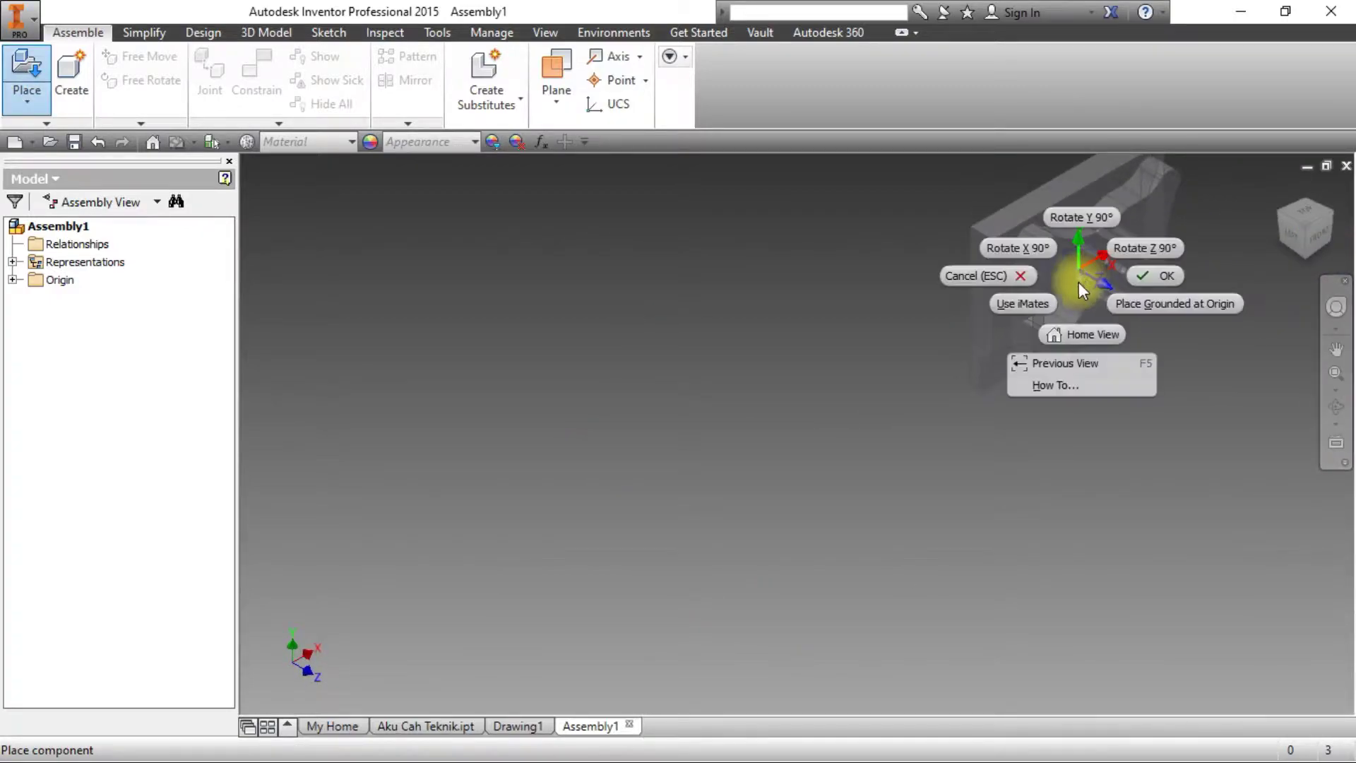
{"action": "key", "text": "Escape"}
{"action": "key", "text": "Escape"}
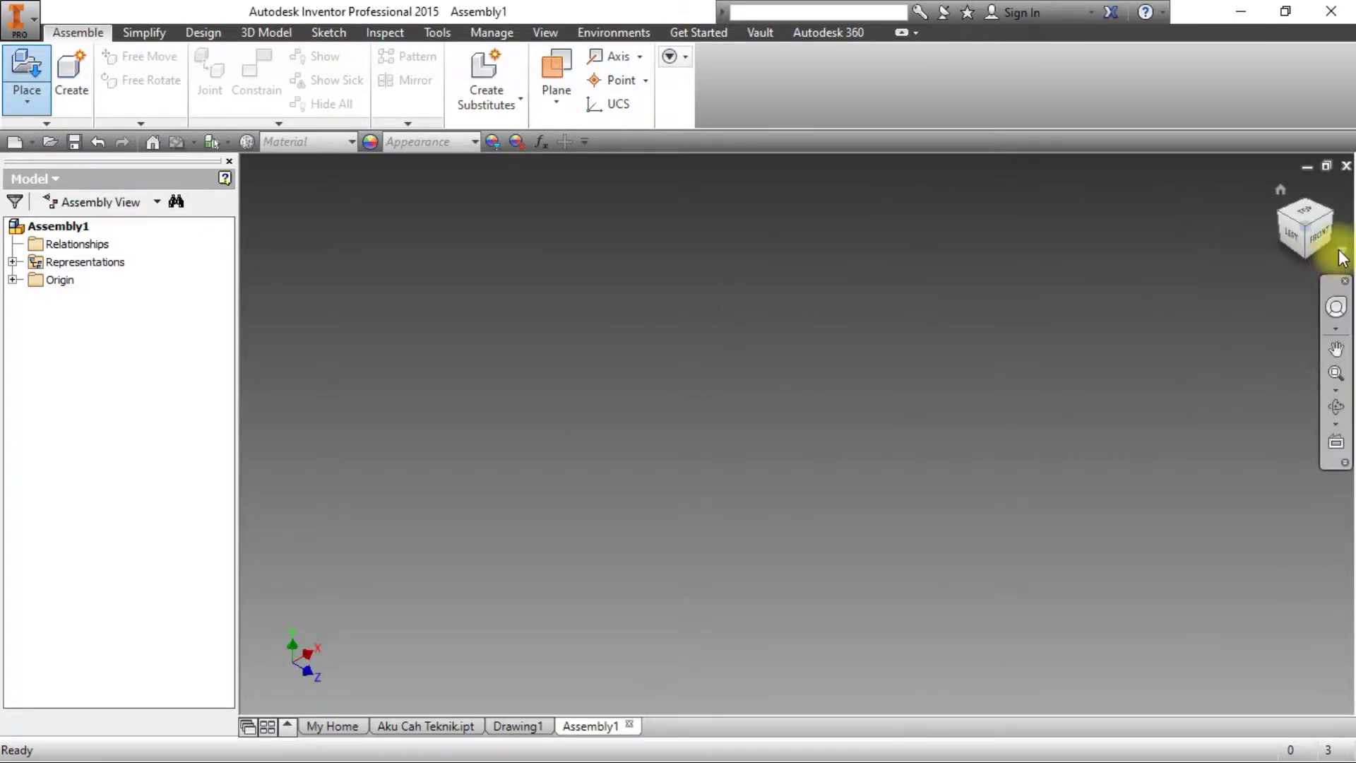
Set the current isometric view as the assembly's home view with the Fit to View option.
{"action": "right_click", "coordinate": [1332, 252]}
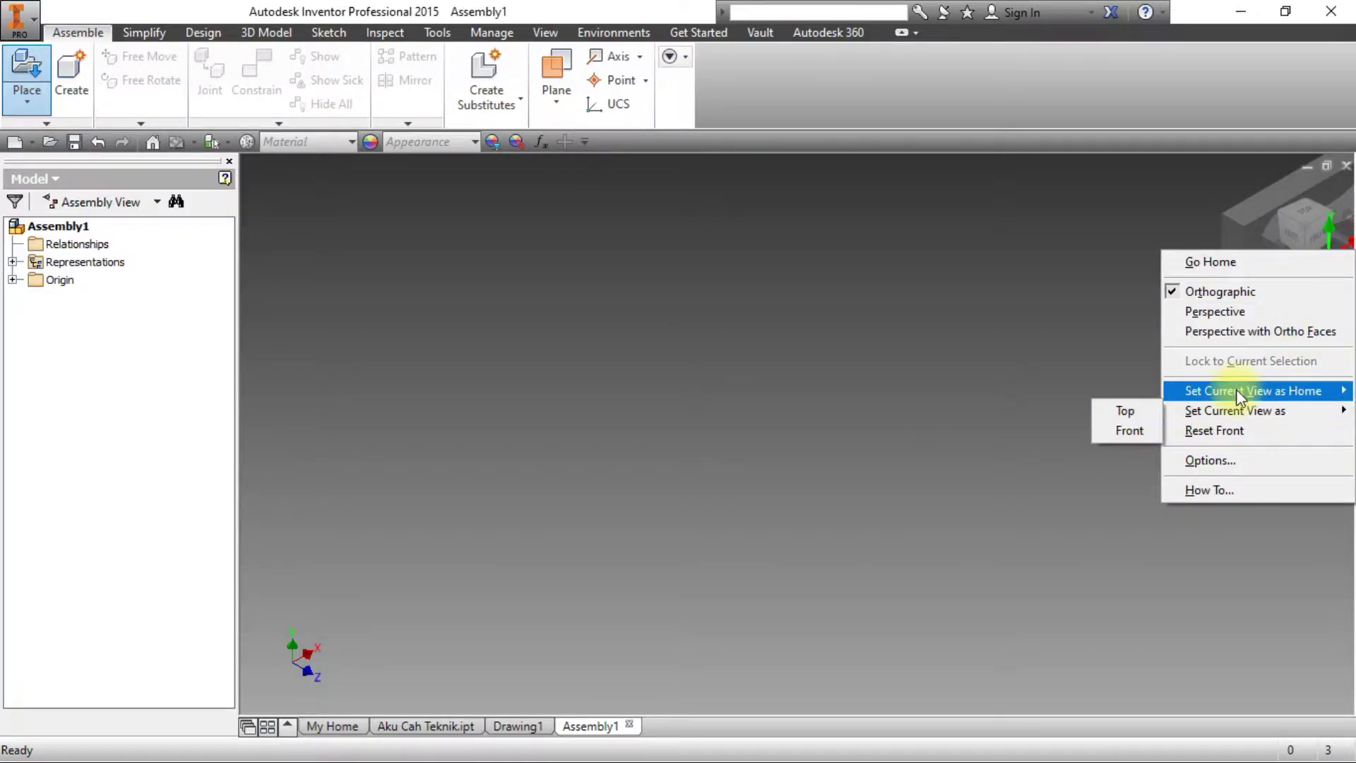
{"action": "mouse_move", "coordinate": [1236, 391]}
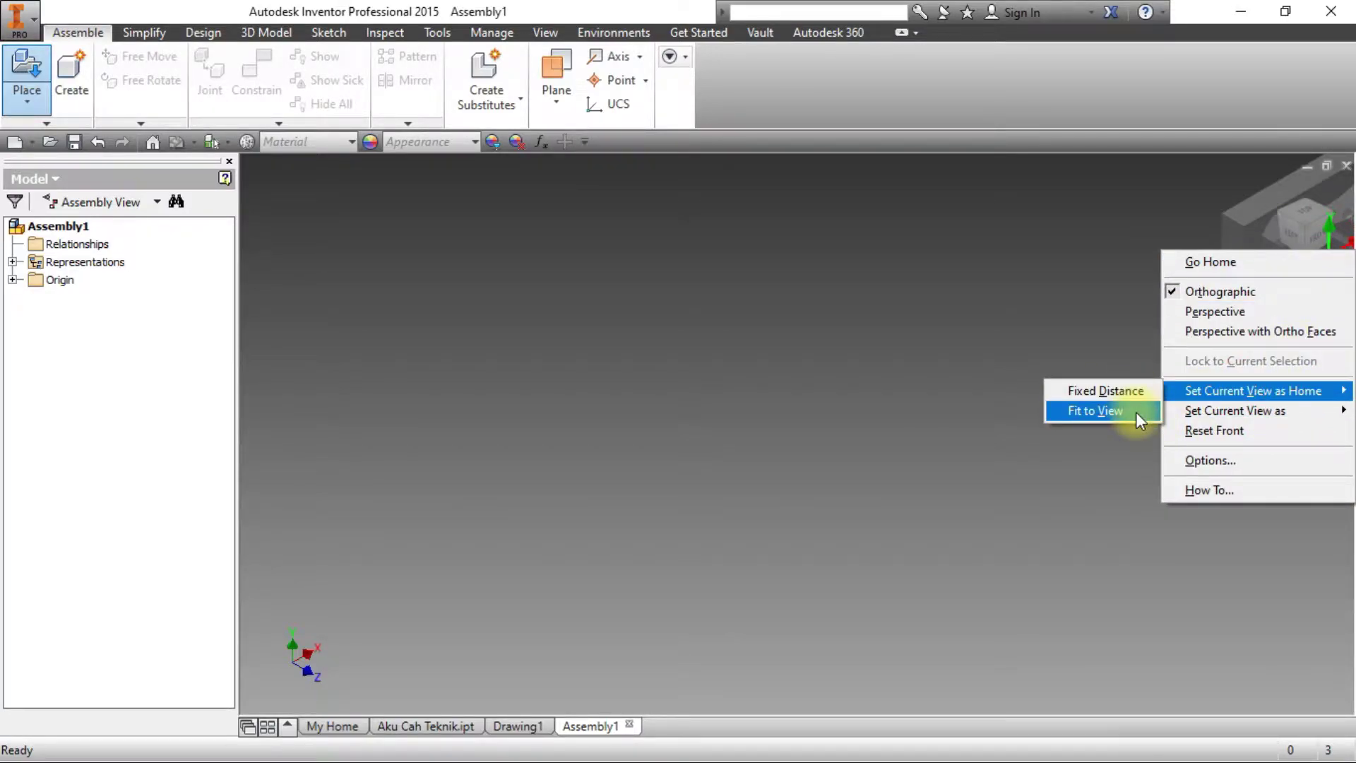
{"action": "left_click", "coordinate": [1095, 410]}
Rotate the Aku Cah Teknik part about X in 90° increments until its pocketed face points up, and place one instance.
{"action": "right_click", "coordinate": [793, 344]}
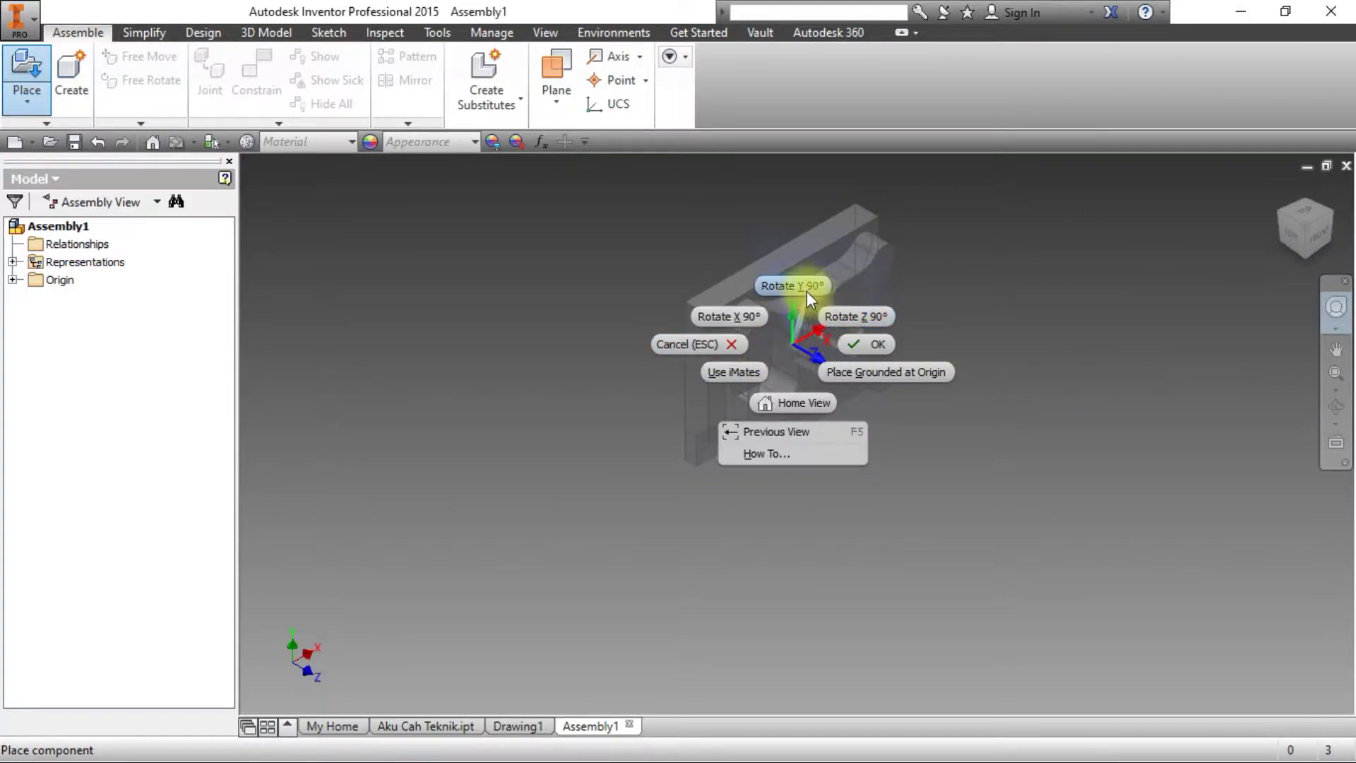
{"action": "left_click", "coordinate": [746, 316]}
{"action": "left_click", "coordinate": [709, 283]}
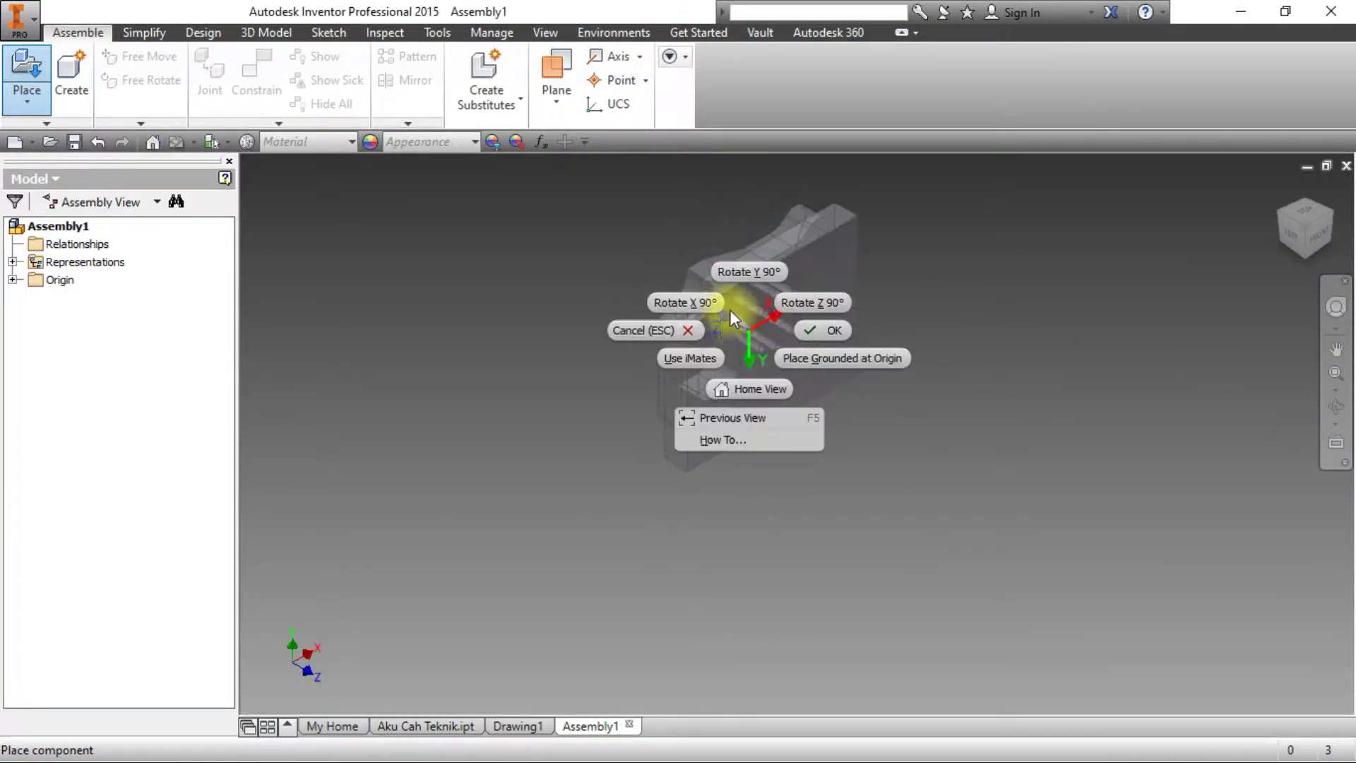
{"action": "left_click", "coordinate": [712, 348]}
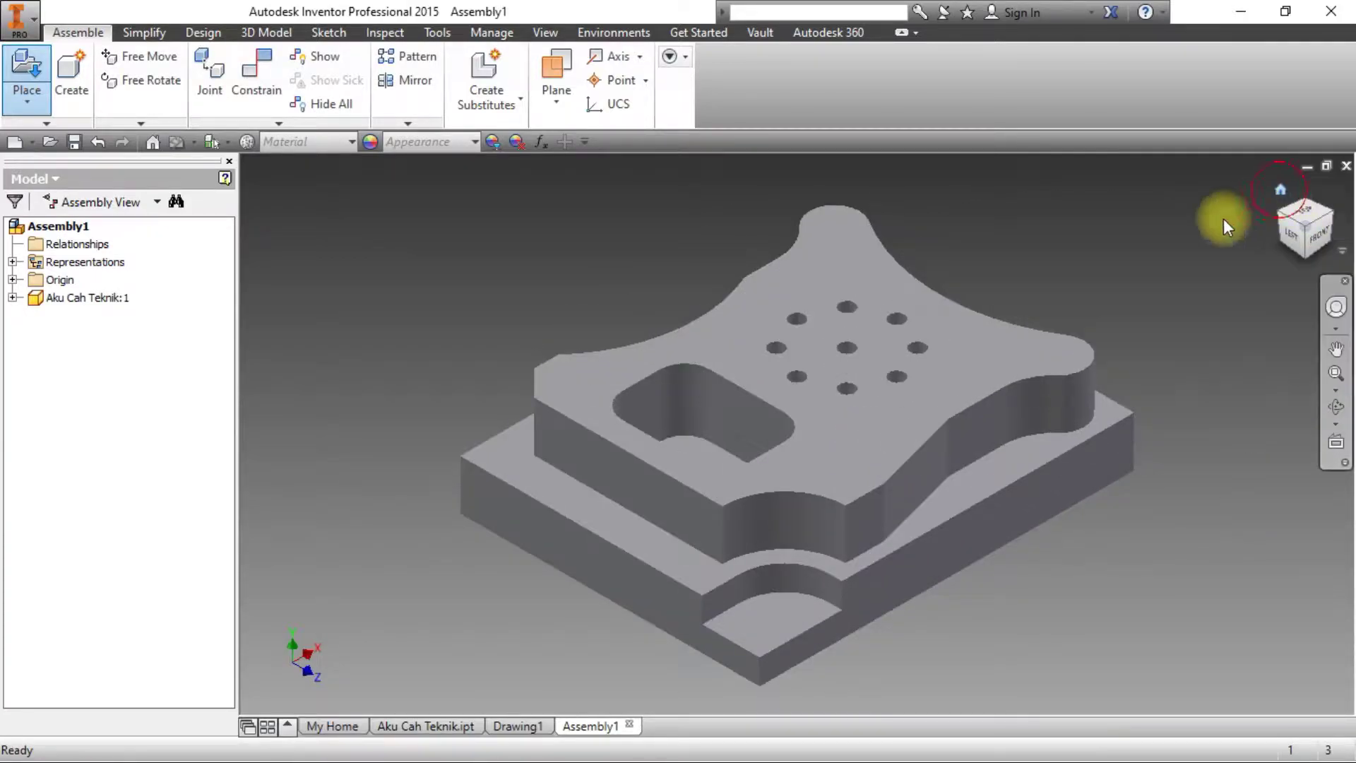
{"action": "key", "text": "Escape"}
Save the assembly as CAM on the HDD (E:) drive in the Autodesk Inventor Assemblies format.
{"action": "key", "text": "ctrl+s"}
{"action": "type", "text": "Fadhel M"}
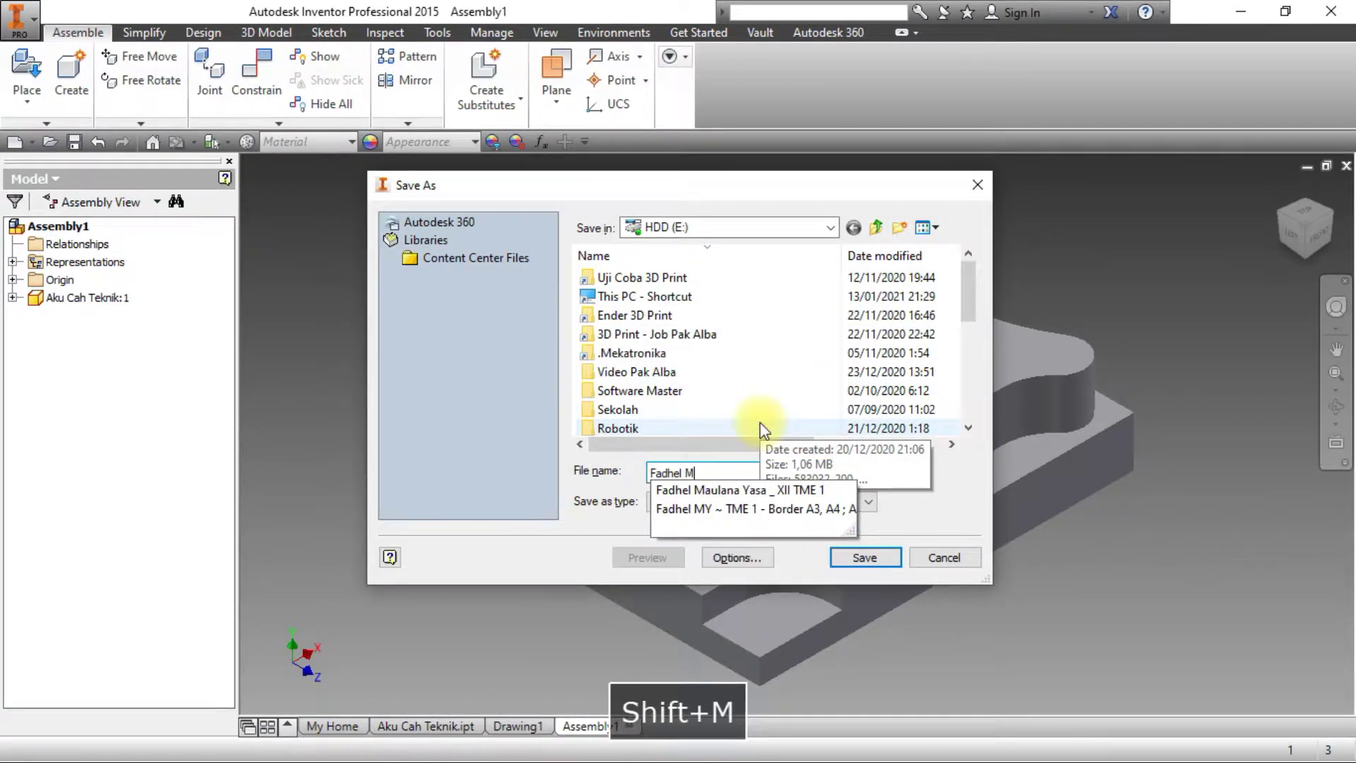
{"action": "type", "text": "Y CAM"}
{"action": "key", "text": "ctrl+a"}
{"action": "key", "text": "Caps_Lock"}
{"action": "type", "text": "casM"}
{"action": "key", "text": "BackSpace"}
{"action": "key", "text": "BackSpace"}
{"action": "type", "text": "A"}
{"action": "key", "text": "BackSpace"}
{"action": "key", "text": "BackSpace"}
{"action": "key", "text": "Caps_Lock"}
{"action": "type", "text": "aM"}
{"action": "key", "text": "BackSpace"}
{"action": "key", "text": "BackSpace"}
{"action": "key", "text": "BackSpace"}
{"action": "key", "text": "Caps_Lock"}
{"action": "type", "text": "CAM"}
{"action": "key", "text": "Caps_Lock"}
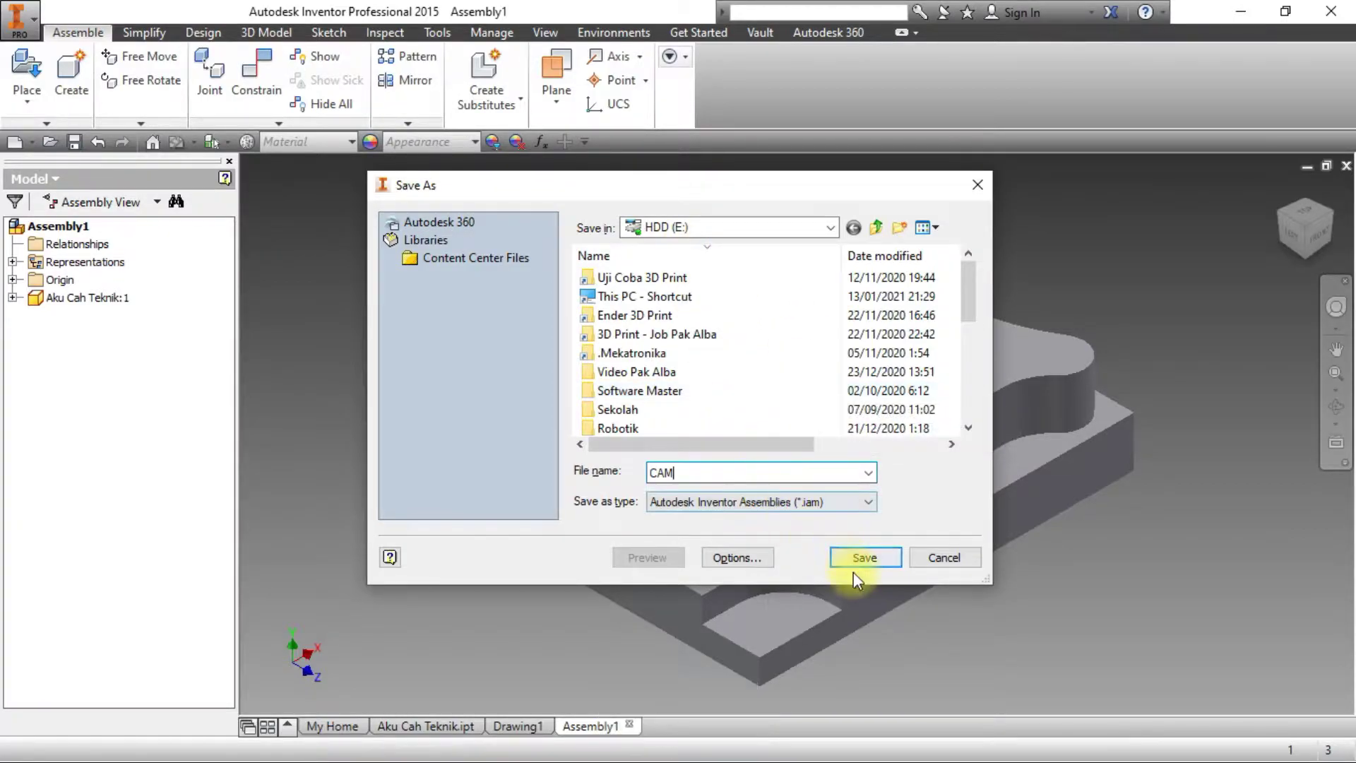
{"action": "left_click", "coordinate": [866, 559]}
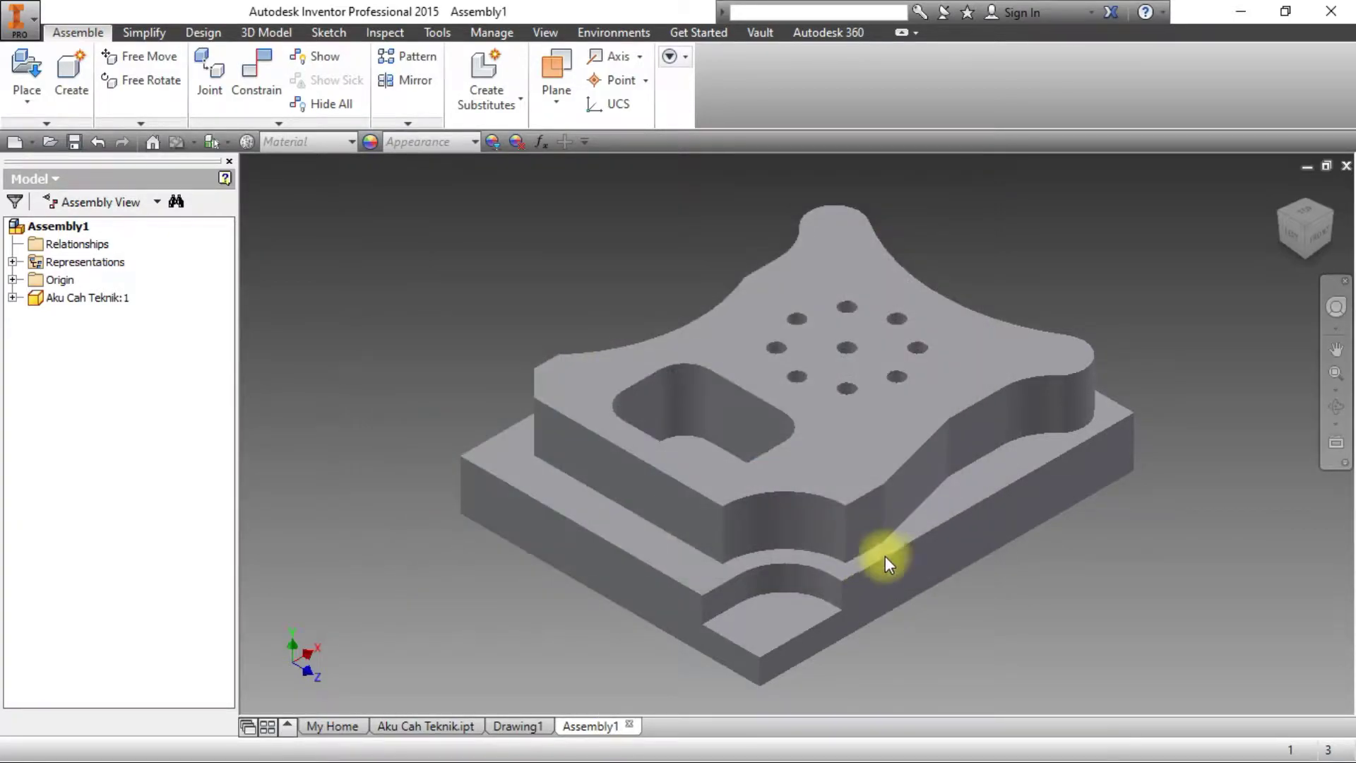
Return to Drawing1 and place a 1:1 base view of CAM.iam in Top orientation in the sheet's upper-right area.
{"action": "left_click", "coordinate": [519, 726]}
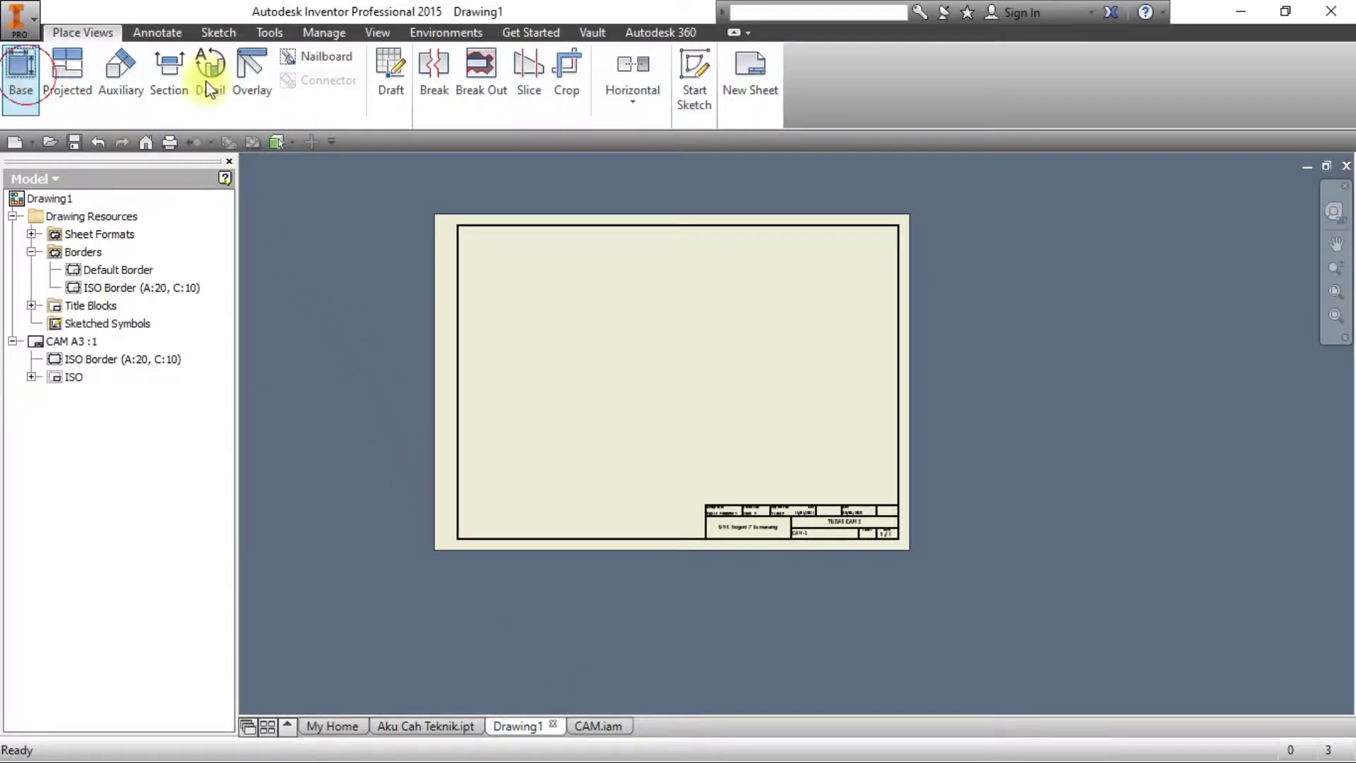
{"action": "left_click", "coordinate": [594, 269]}
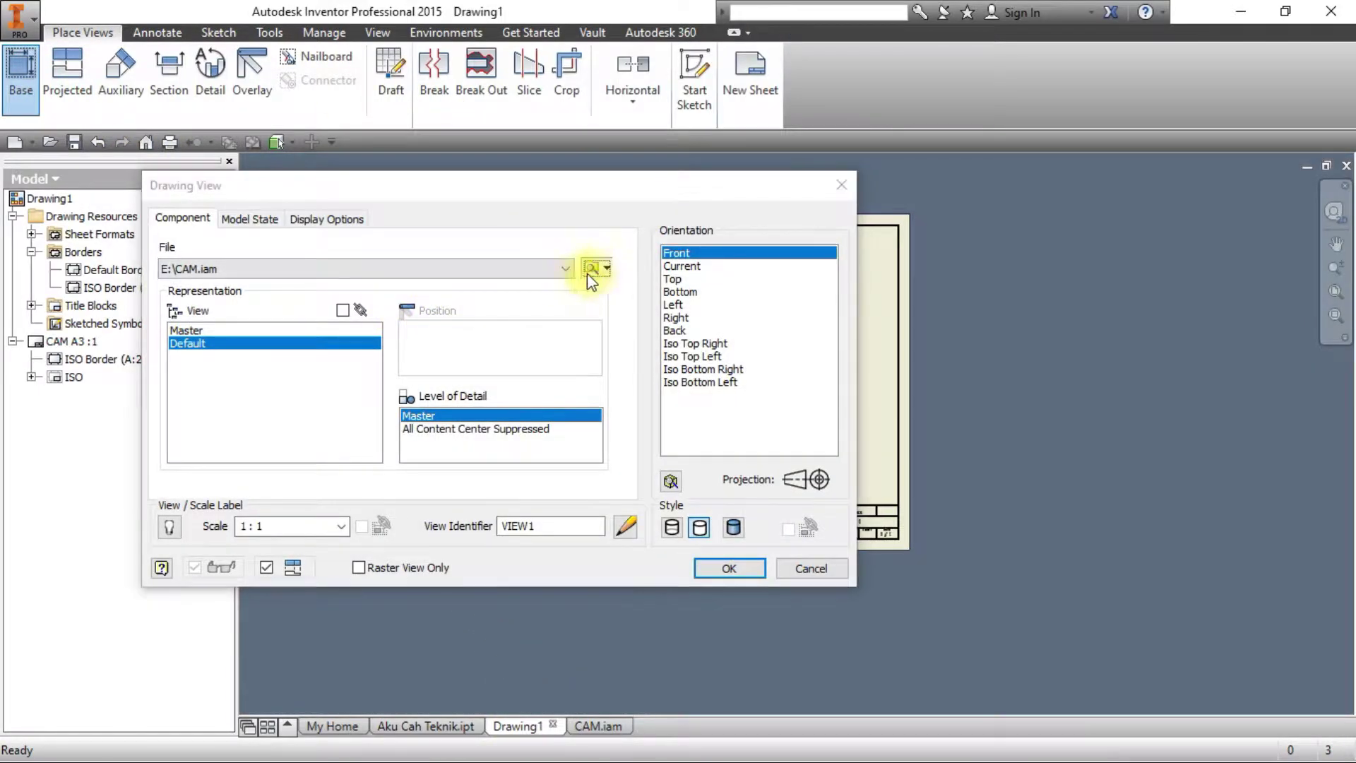
{"action": "key", "text": "Return"}
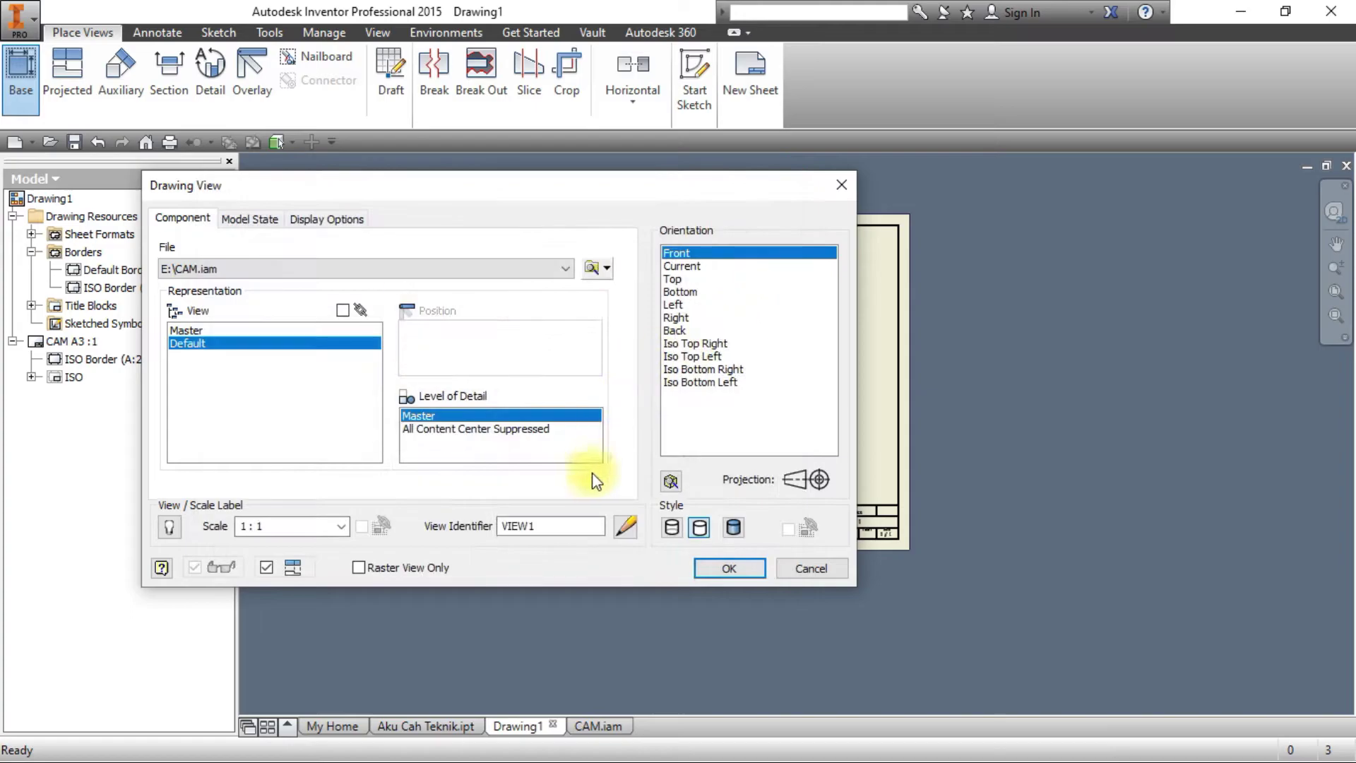
{"action": "mouse_move", "coordinate": [675, 185]}
{"action": "left_mouse_down"}
{"action": "mouse_move", "coordinate": [397, 187]}
{"action": "mouse_move", "coordinate": [521, 195]}
{"action": "left_mouse_up"}
{"action": "left_click", "coordinate": [415, 358]}
{"action": "left_click", "coordinate": [469, 346]}
{"action": "left_click", "coordinate": [541, 352]}
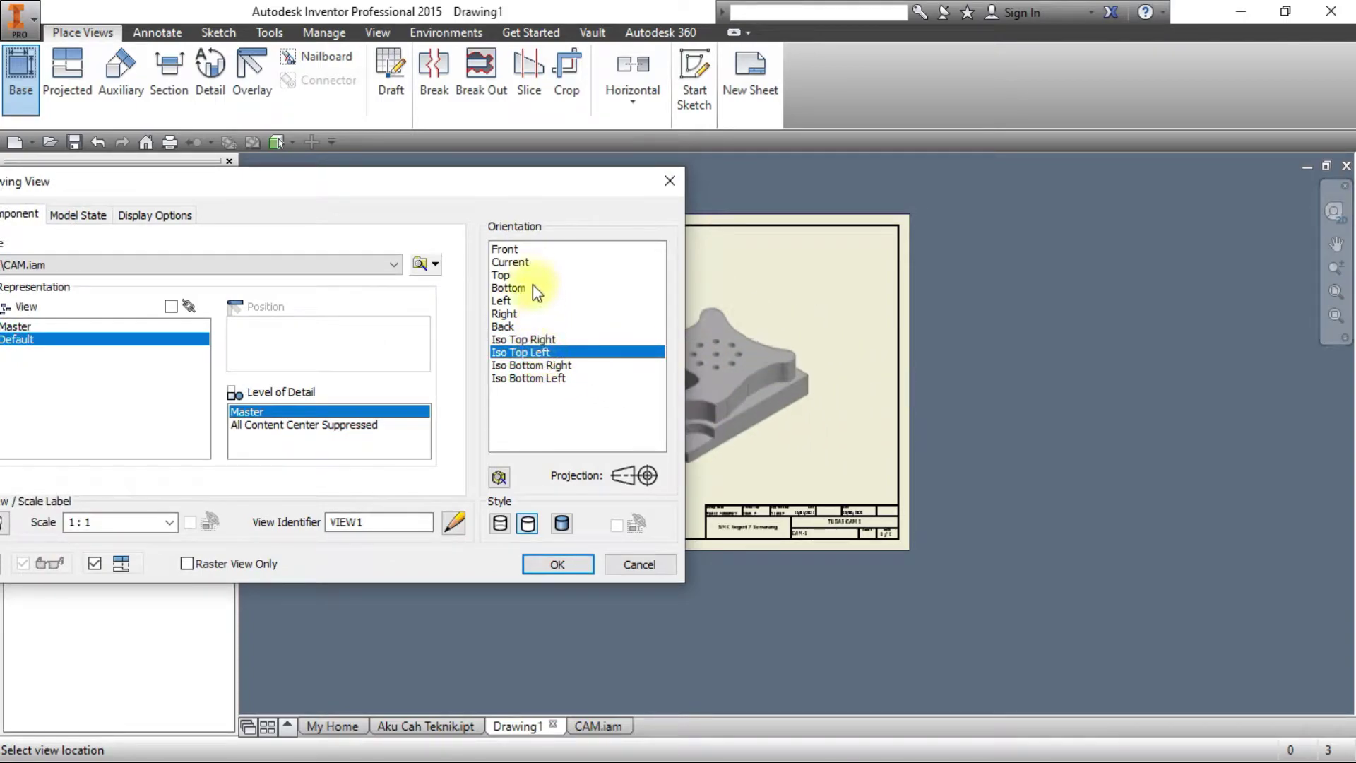
{"action": "left_click", "coordinate": [516, 249]}
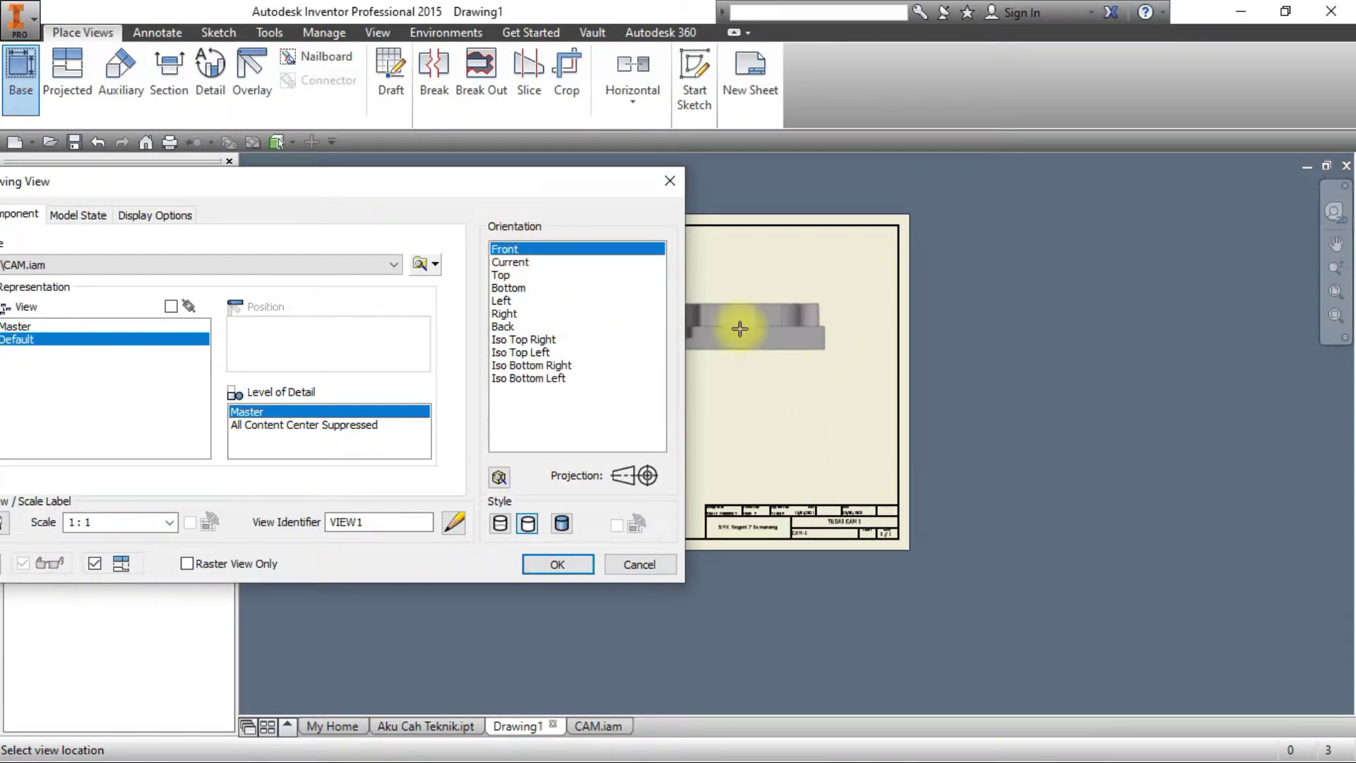
{"action": "left_click", "coordinate": [503, 275]}
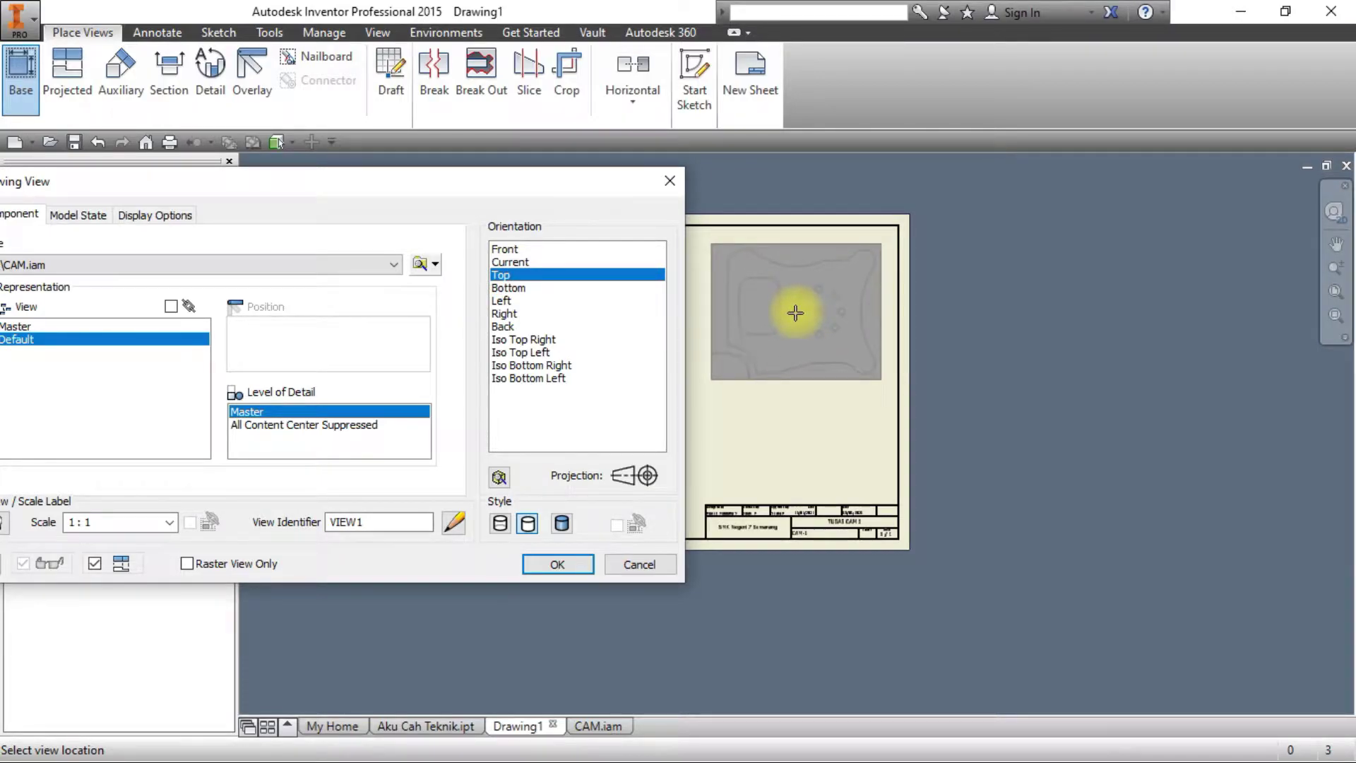
{"action": "left_click", "coordinate": [795, 313]}
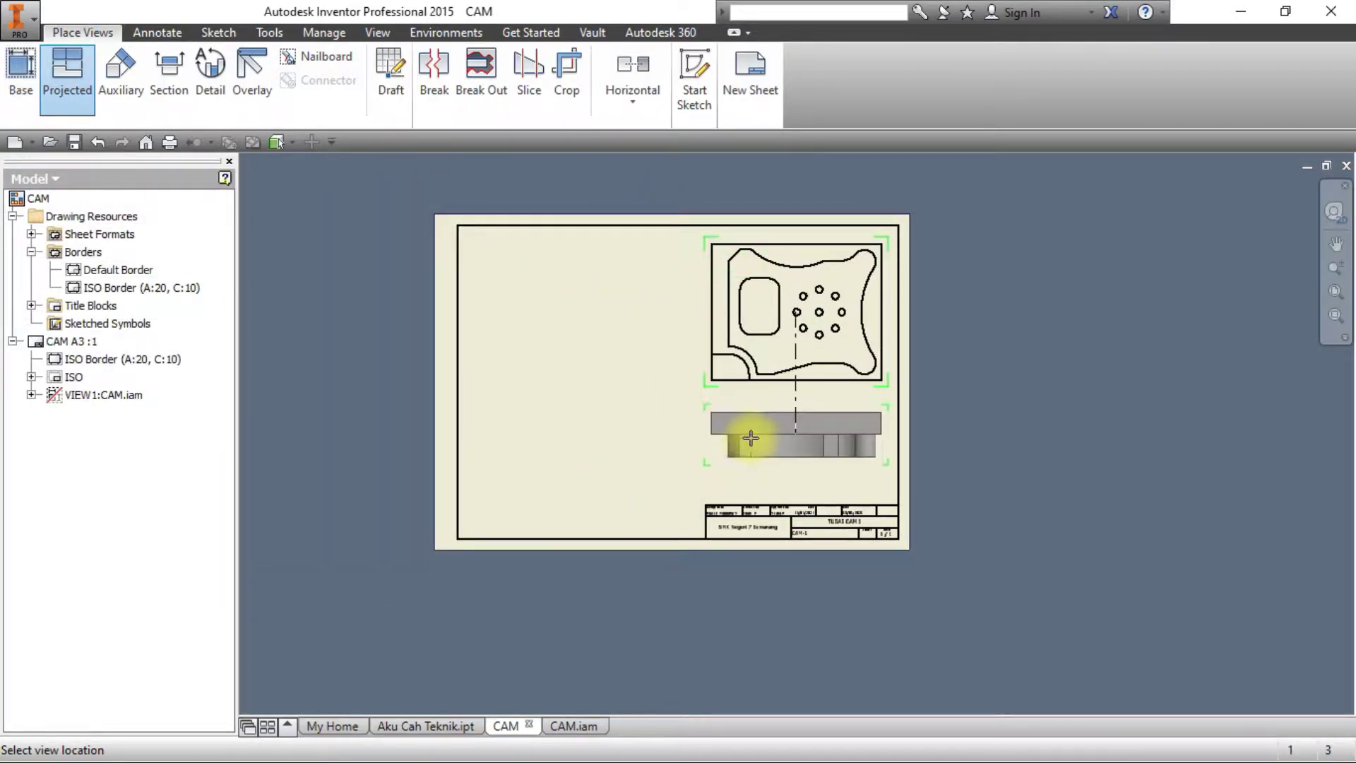
{"action": "middle_click_drag", "start_coordinate": [800, 201], "coordinate": [821, 298]}
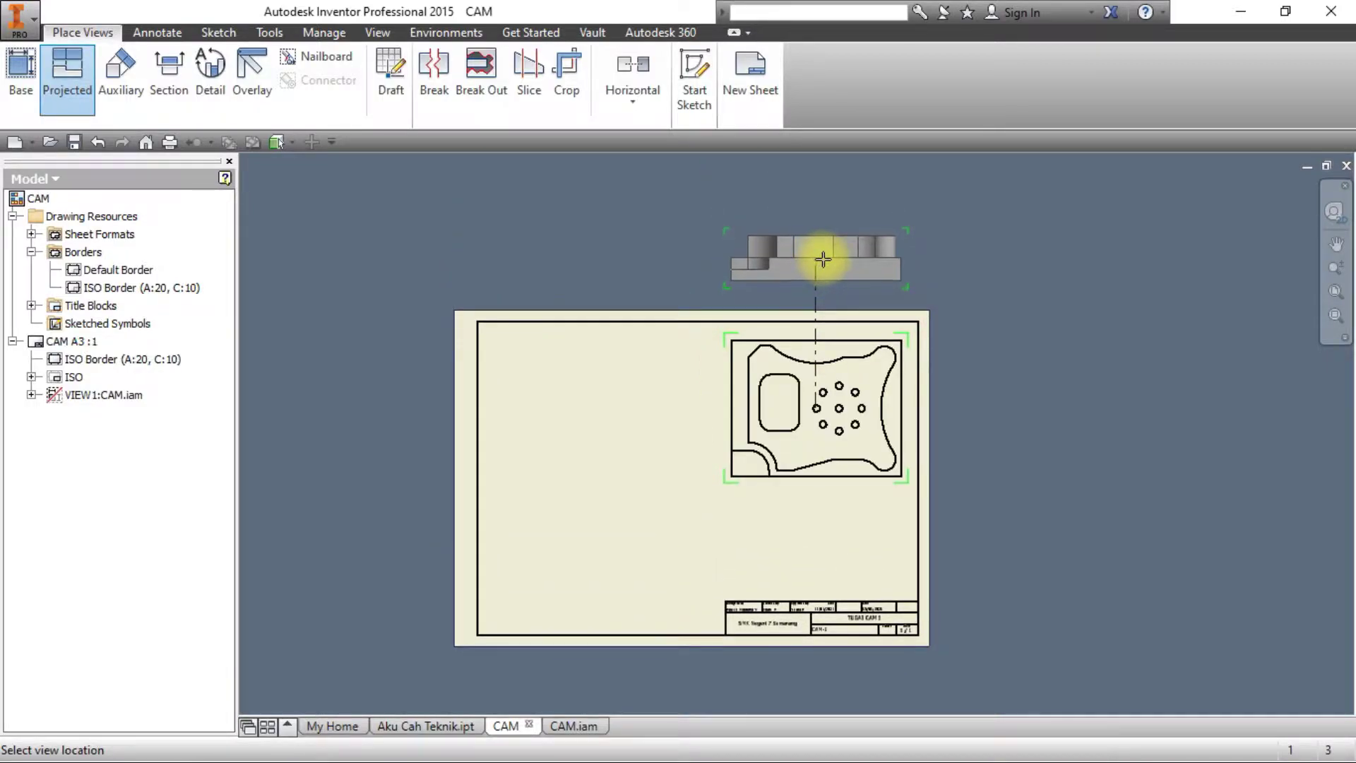
{"action": "left_click", "coordinate": [823, 259]}
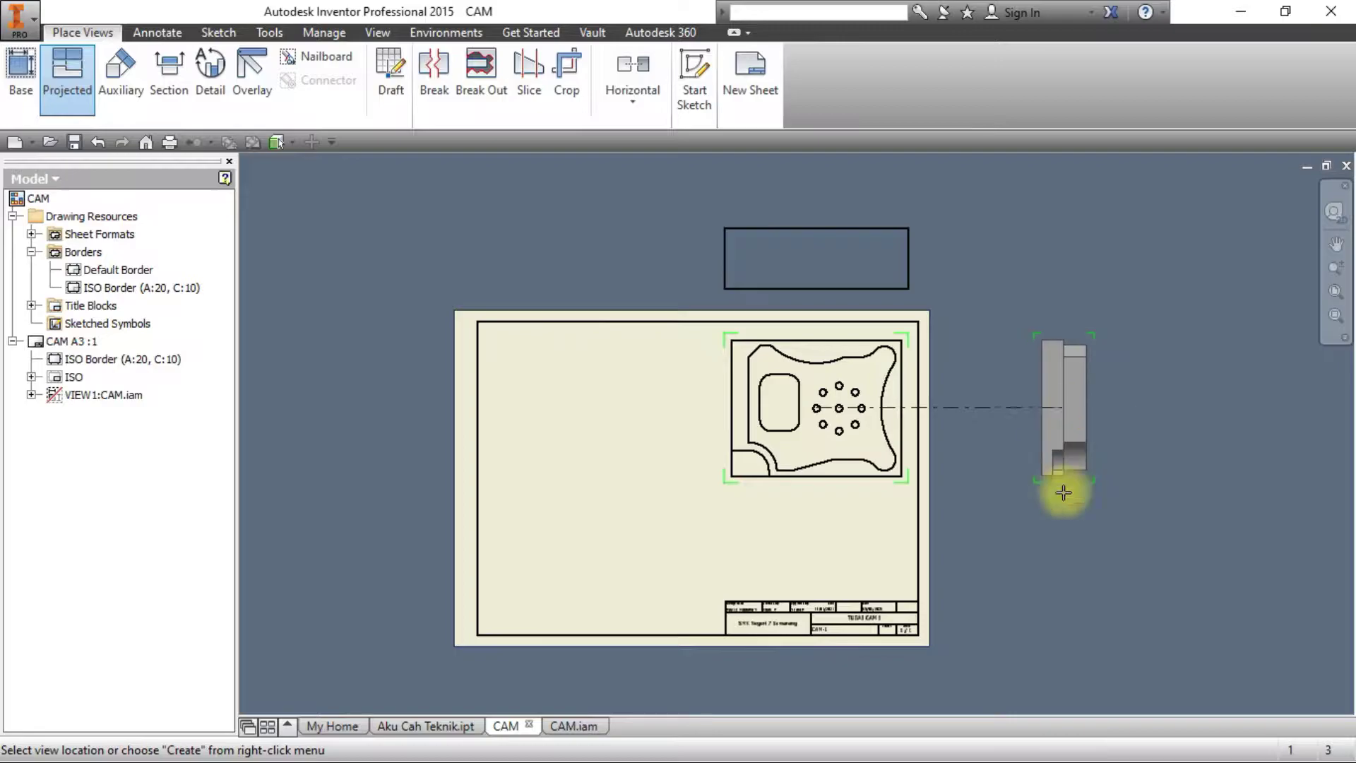
{"action": "key", "text": "Escape"}
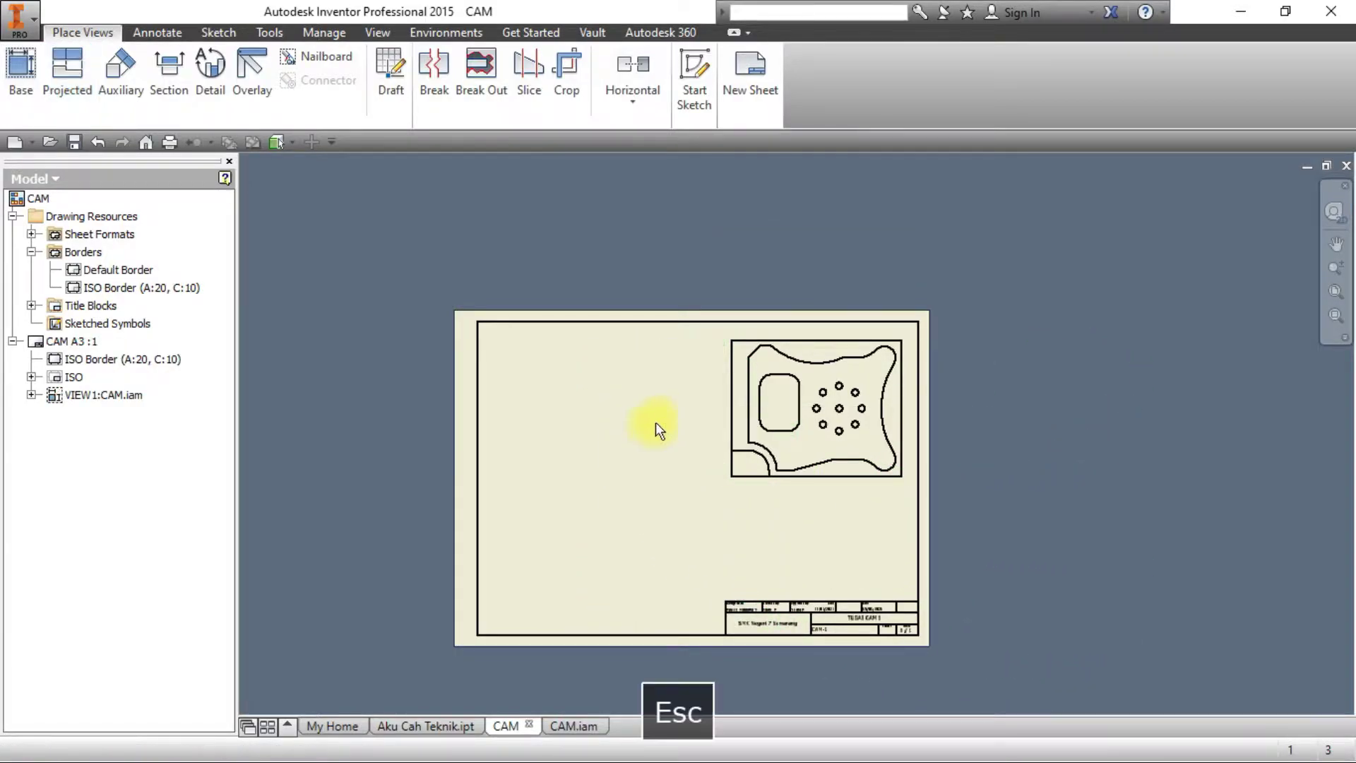
Place a 1:1 base view of CAM.iam in Iso Top Right orientation beside the top view and nudge it toward the sheet's upper edge.
{"action": "left_click", "coordinate": [23, 88]}
{"action": "left_click", "coordinate": [548, 340]}
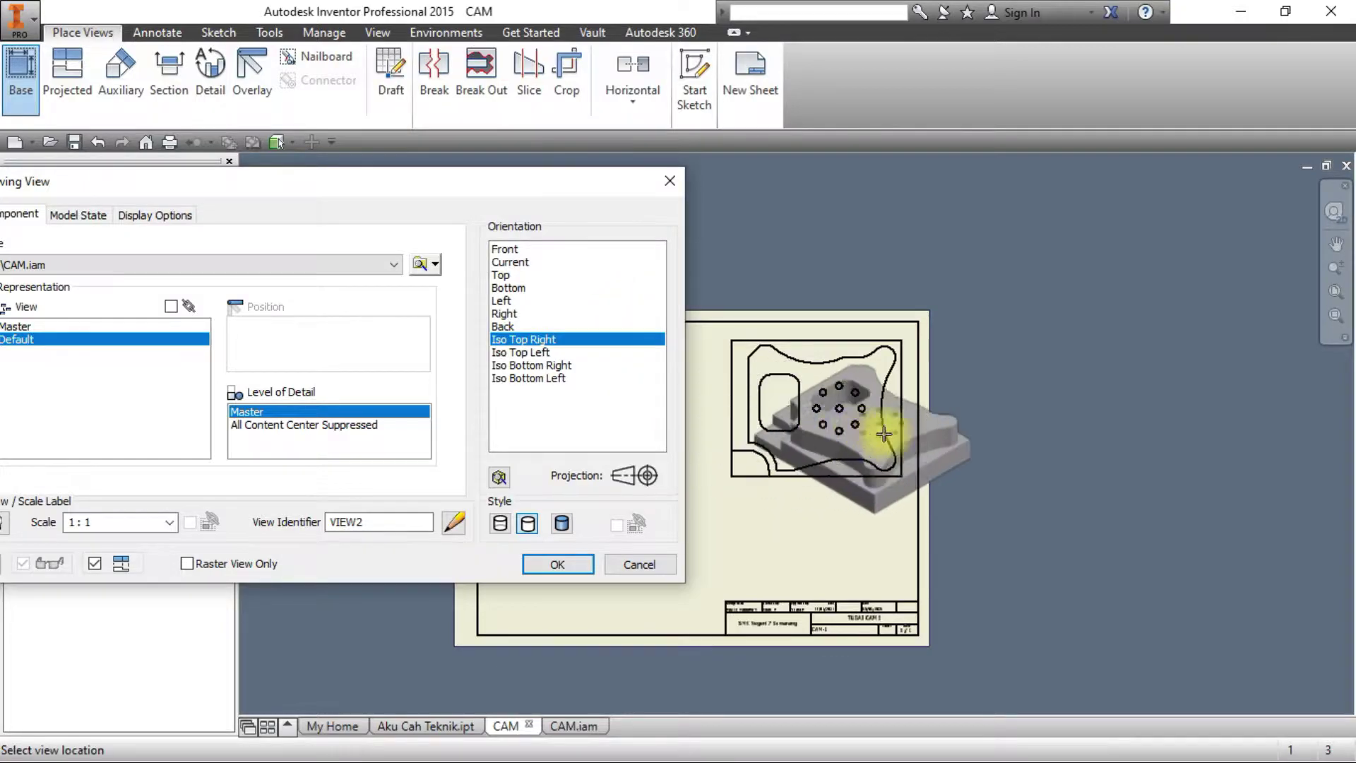
{"action": "middle_click_drag", "start_coordinate": [1025, 422], "coordinate": [1325, 354]}
{"action": "left_click", "coordinate": [884, 385]}
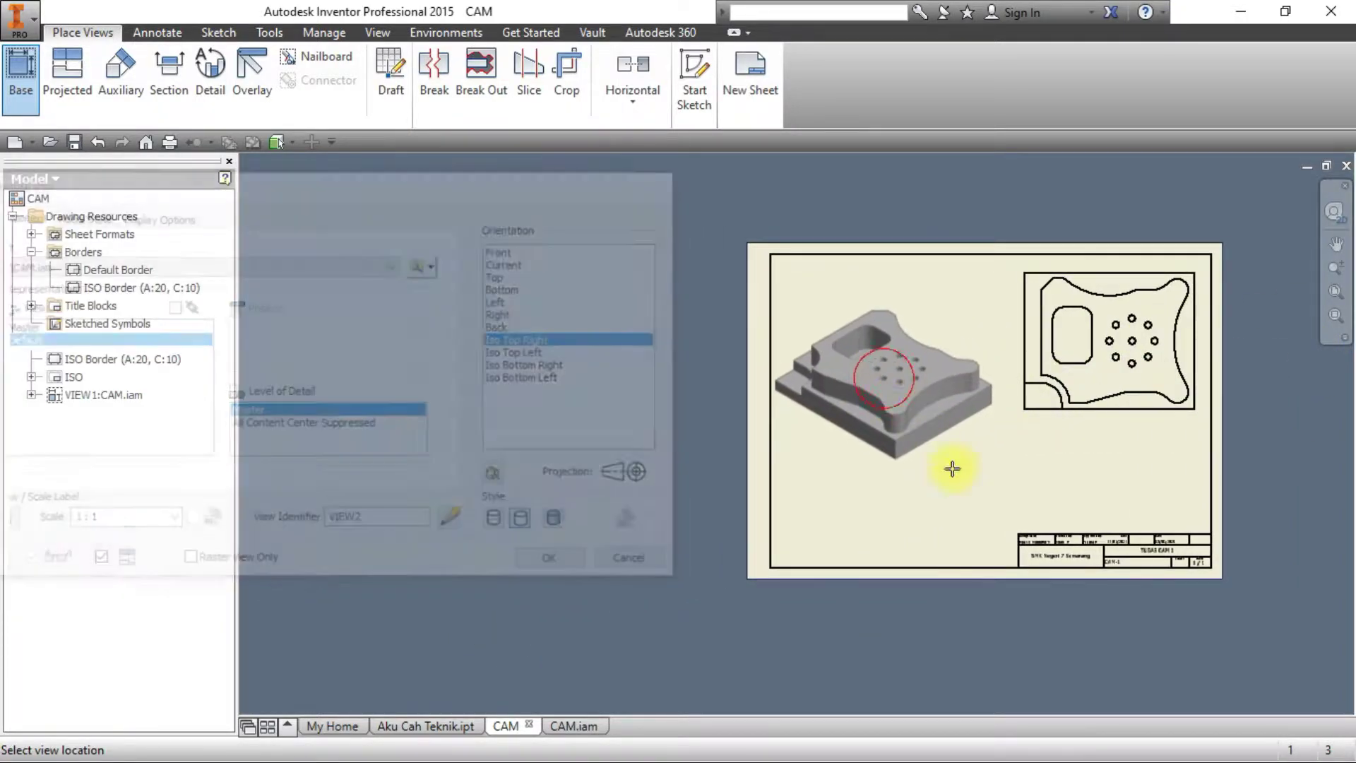
{"action": "key", "text": "Escape"}
{"action": "middle_click_drag", "start_coordinate": [940, 445], "coordinate": [735, 366]}
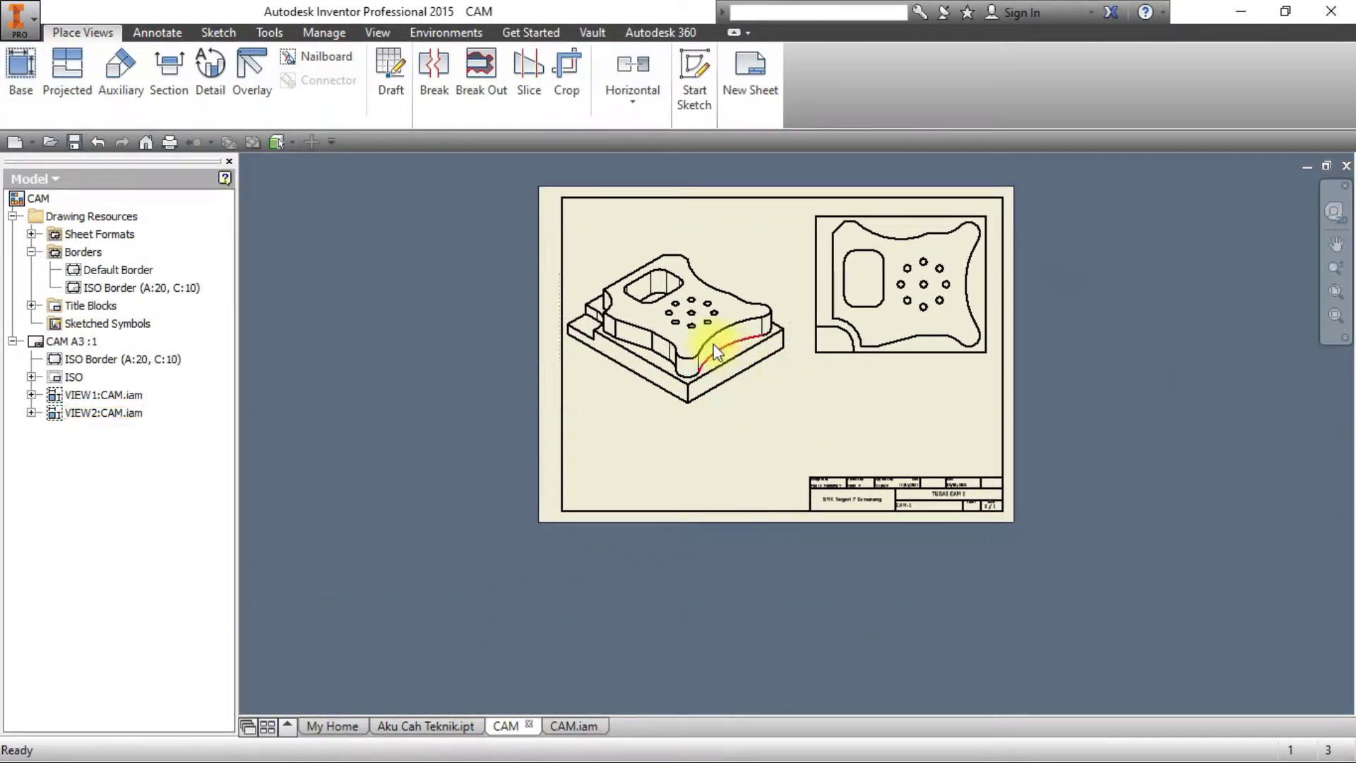
{"action": "left_click_drag", "start_coordinate": [710, 399], "coordinate": [739, 376]}
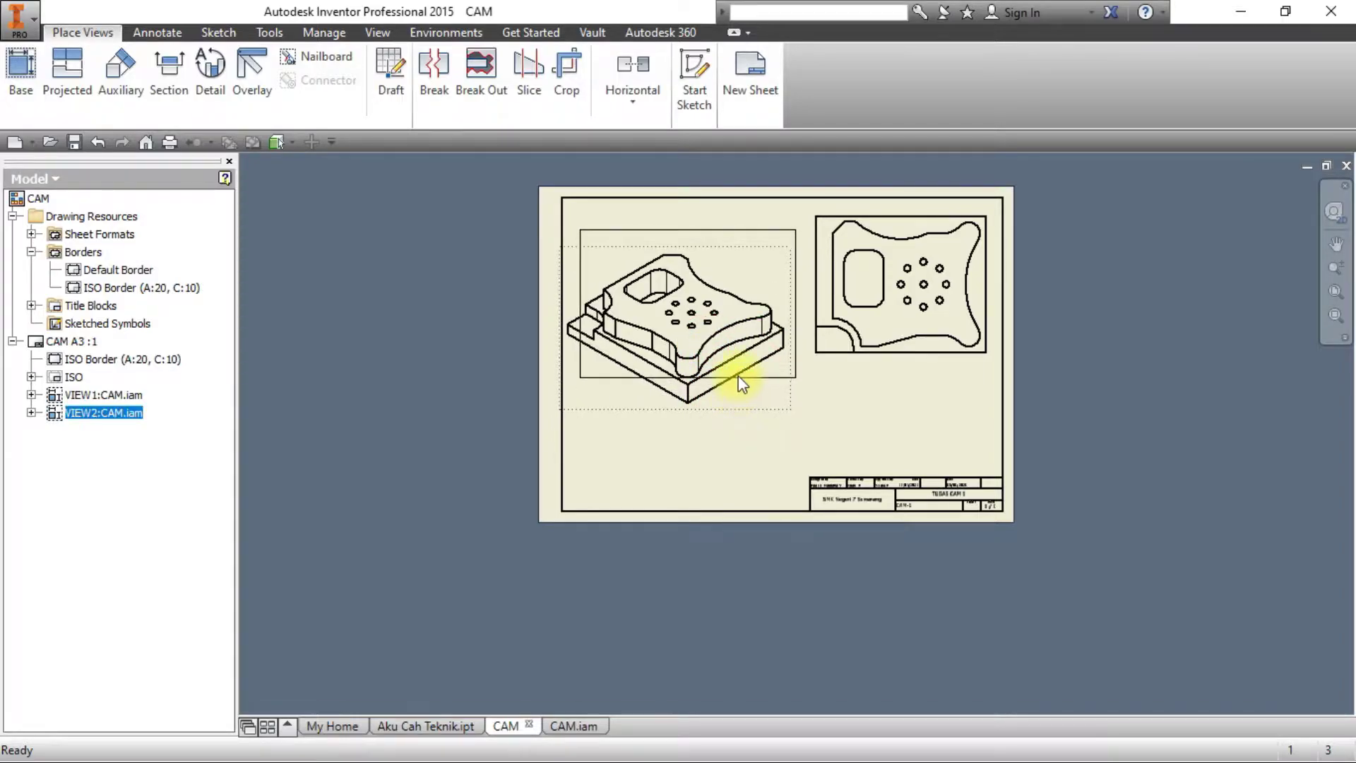
{"action": "left_click", "coordinate": [759, 441]}
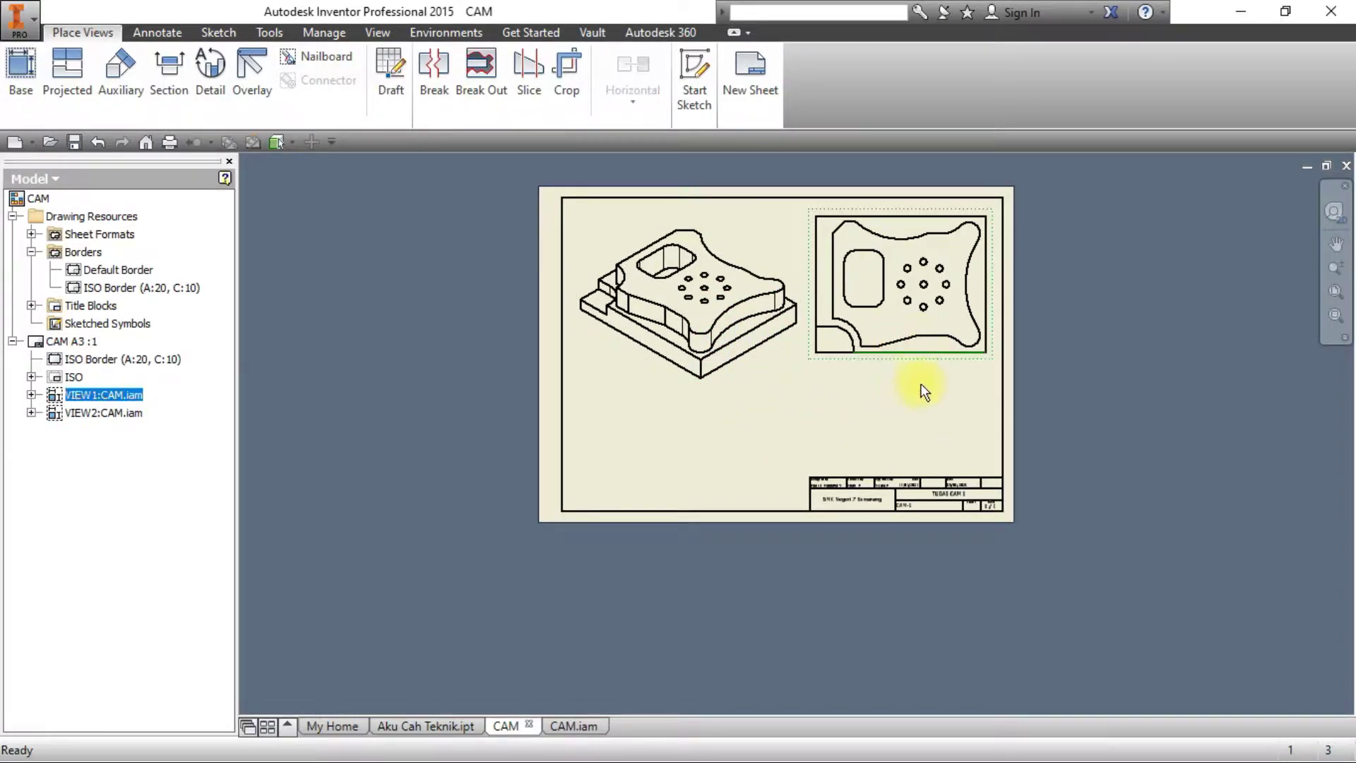
Set the top view's scale to 3:4.
{"action": "middle_click_drag", "start_coordinate": [920, 384], "coordinate": [817, 584]}
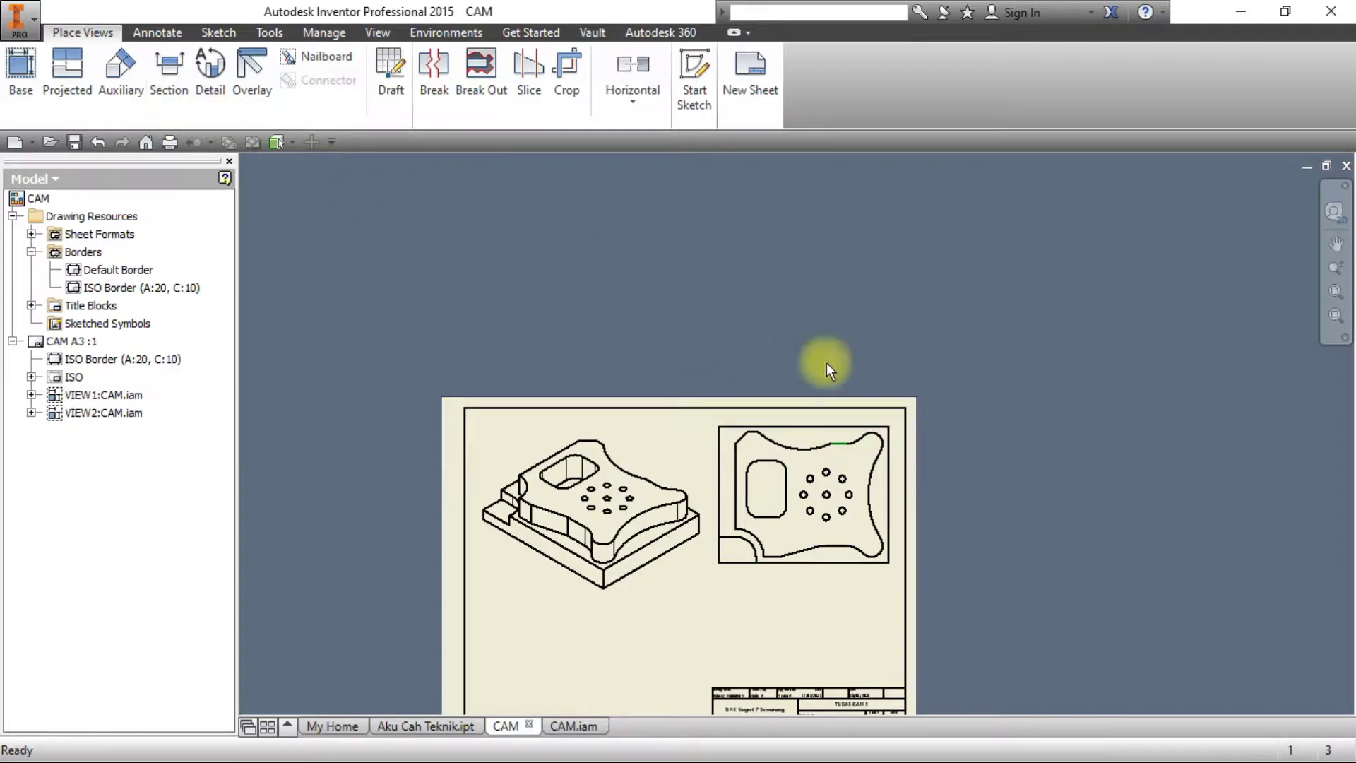
{"action": "double_click", "coordinate": [828, 570]}
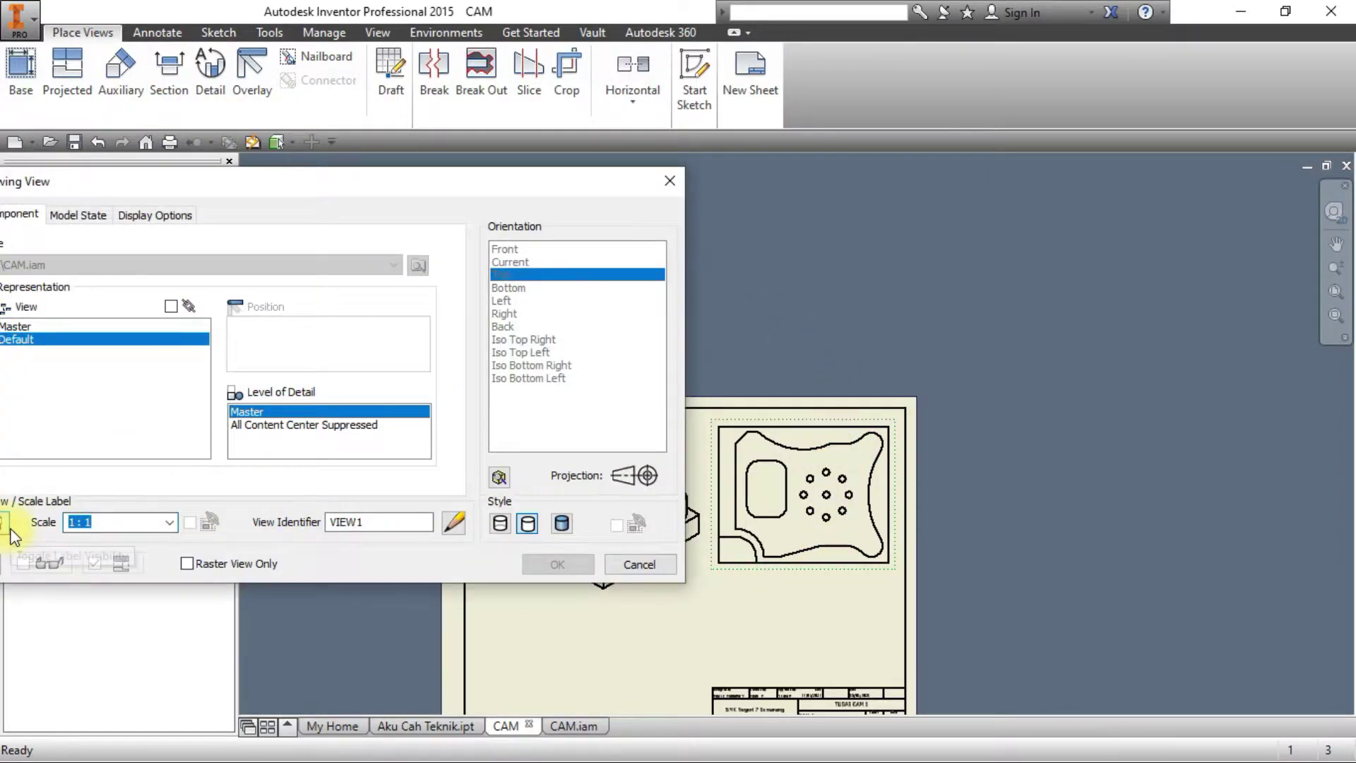
{"action": "type", "text": "1:4"}
{"action": "key", "text": "Return"}
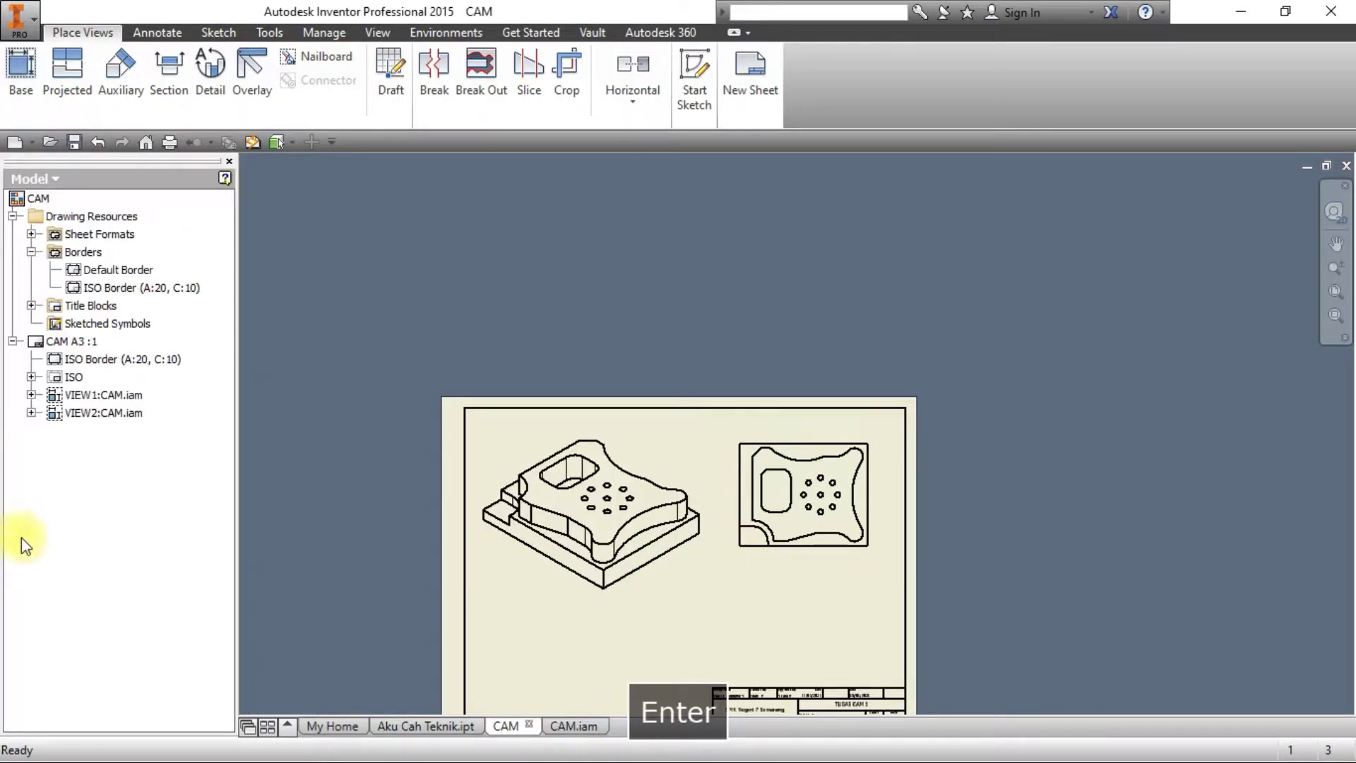
Set the isometric view's scale to 3:4 and display it in the shaded style.
{"action": "middle_click_drag", "start_coordinate": [653, 584], "coordinate": [665, 512]}
{"action": "mouse_move", "coordinate": [658, 521]}
{"action": "left_mouse_down"}
{"action": "mouse_move", "coordinate": [663, 562]}
{"action": "mouse_move", "coordinate": [663, 544]}
{"action": "left_mouse_up"}
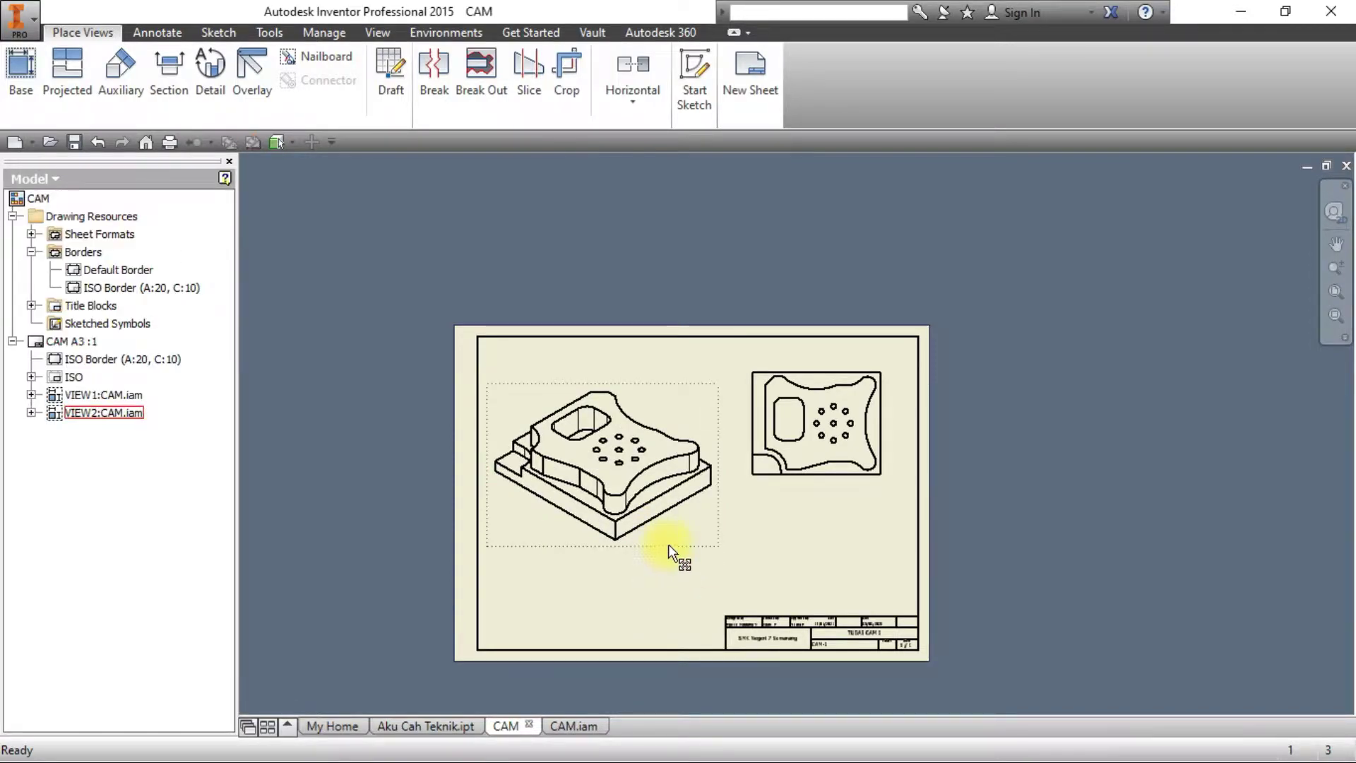
{"action": "double_click", "coordinate": [668, 544]}
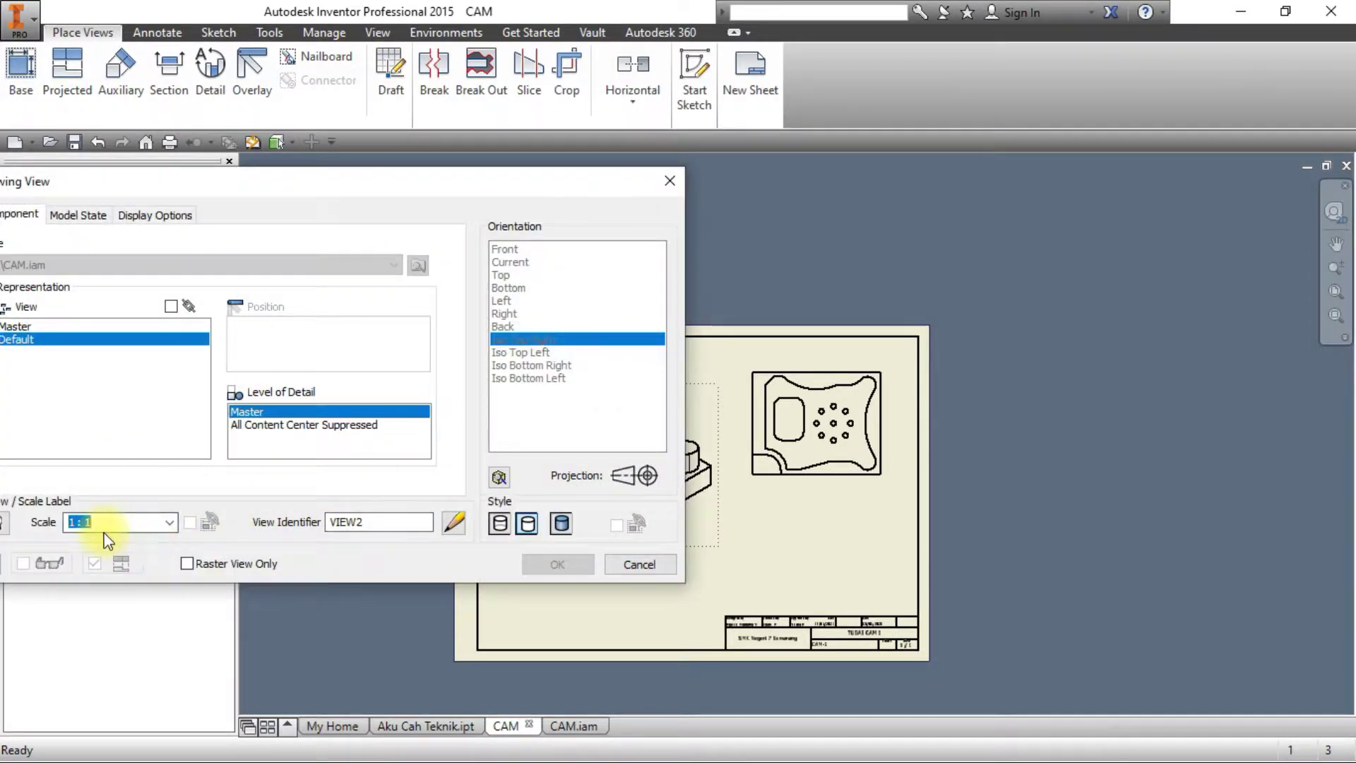
{"action": "type", "text": "5:"}
{"action": "key", "text": "Return"}
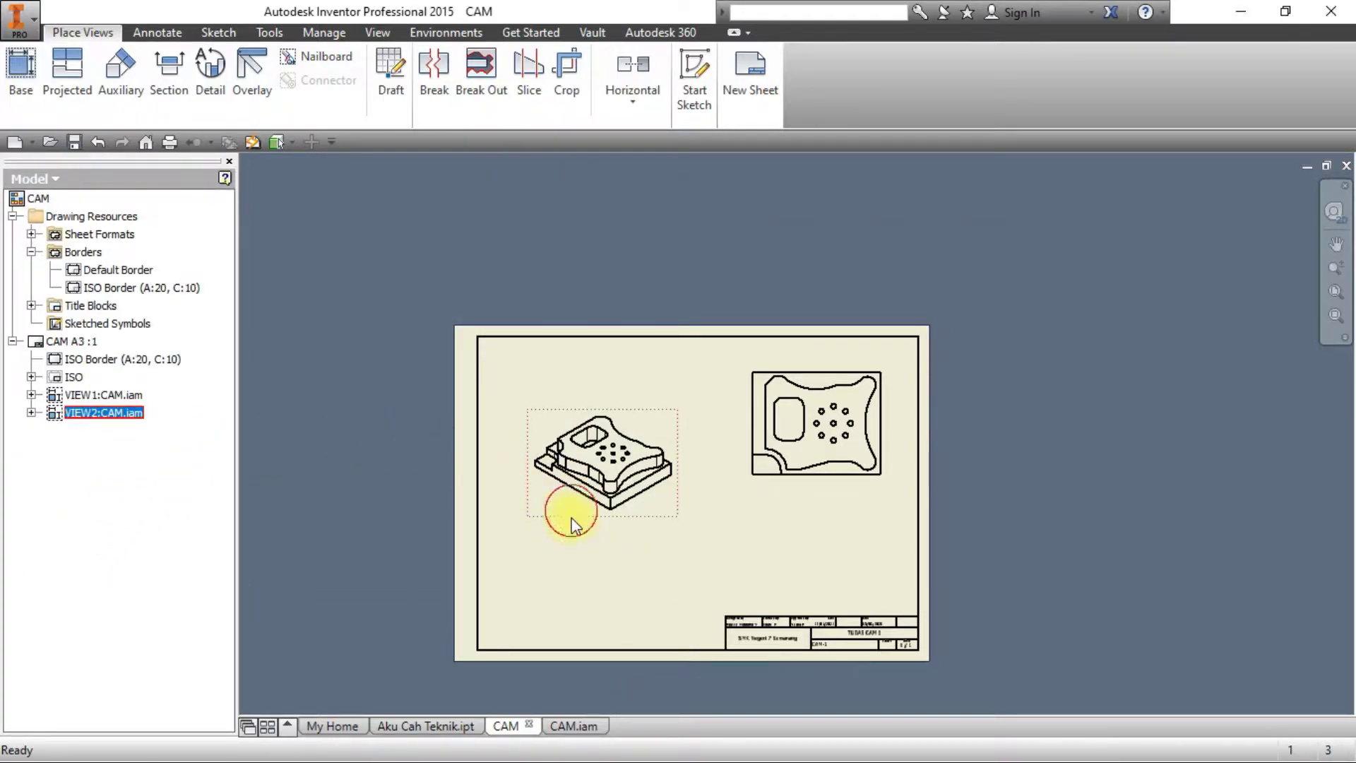
{"action": "double_click", "coordinate": [573, 525]}
{"action": "left_click", "coordinate": [71, 522]}
{"action": "type", "text": "3:4"}
{"action": "key", "text": "Return"}
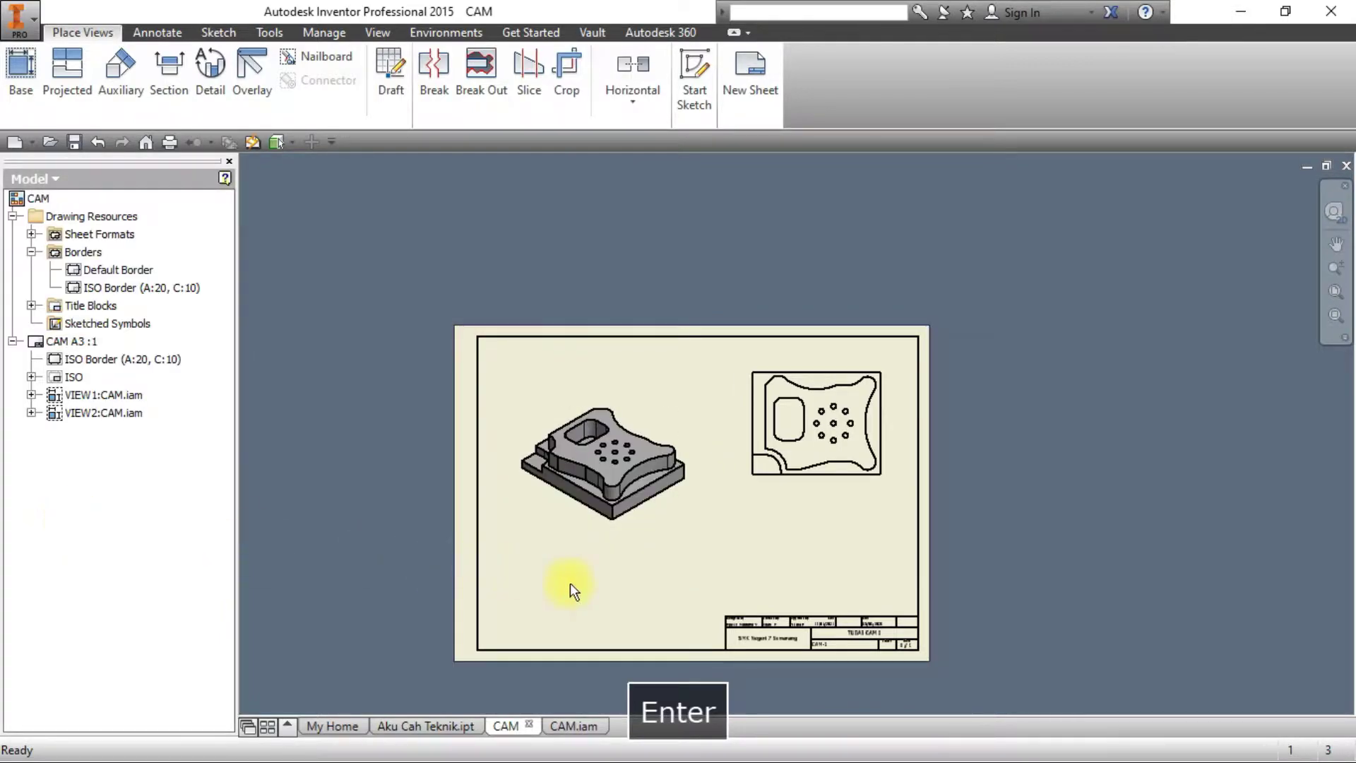
Reduce the top view's scale to 1:2.
{"action": "scroll", "coordinate": [698, 501], "scroll_direction": "down", "scroll_amount": 3}
{"action": "scroll", "coordinate": [698, 500], "scroll_direction": "up", "scroll_amount": 2}
{"action": "mouse_move", "coordinate": [696, 503]}
{"action": "middle_mouse_down"}
{"action": "mouse_move", "coordinate": [542, 512]}
{"action": "mouse_move", "coordinate": [549, 484]}
{"action": "middle_mouse_up"}
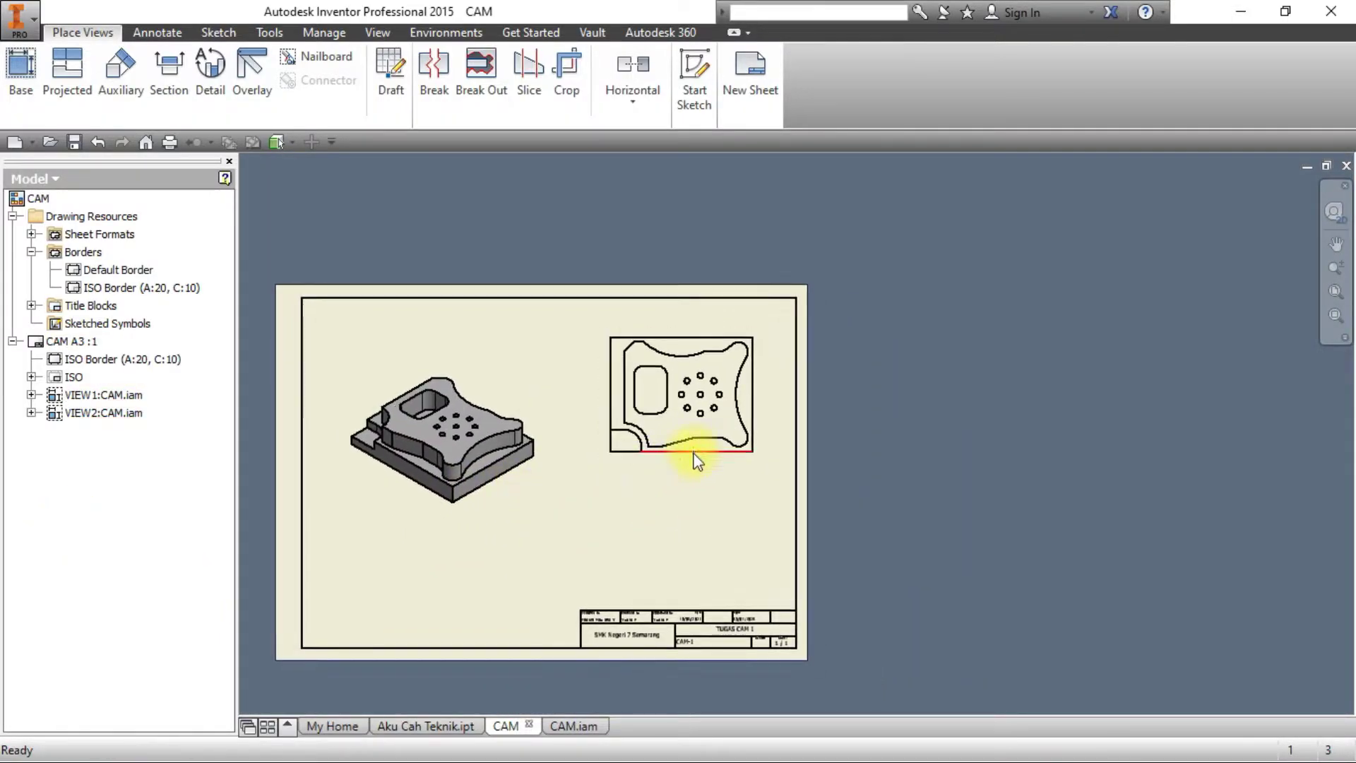
{"action": "double_click", "coordinate": [700, 465]}
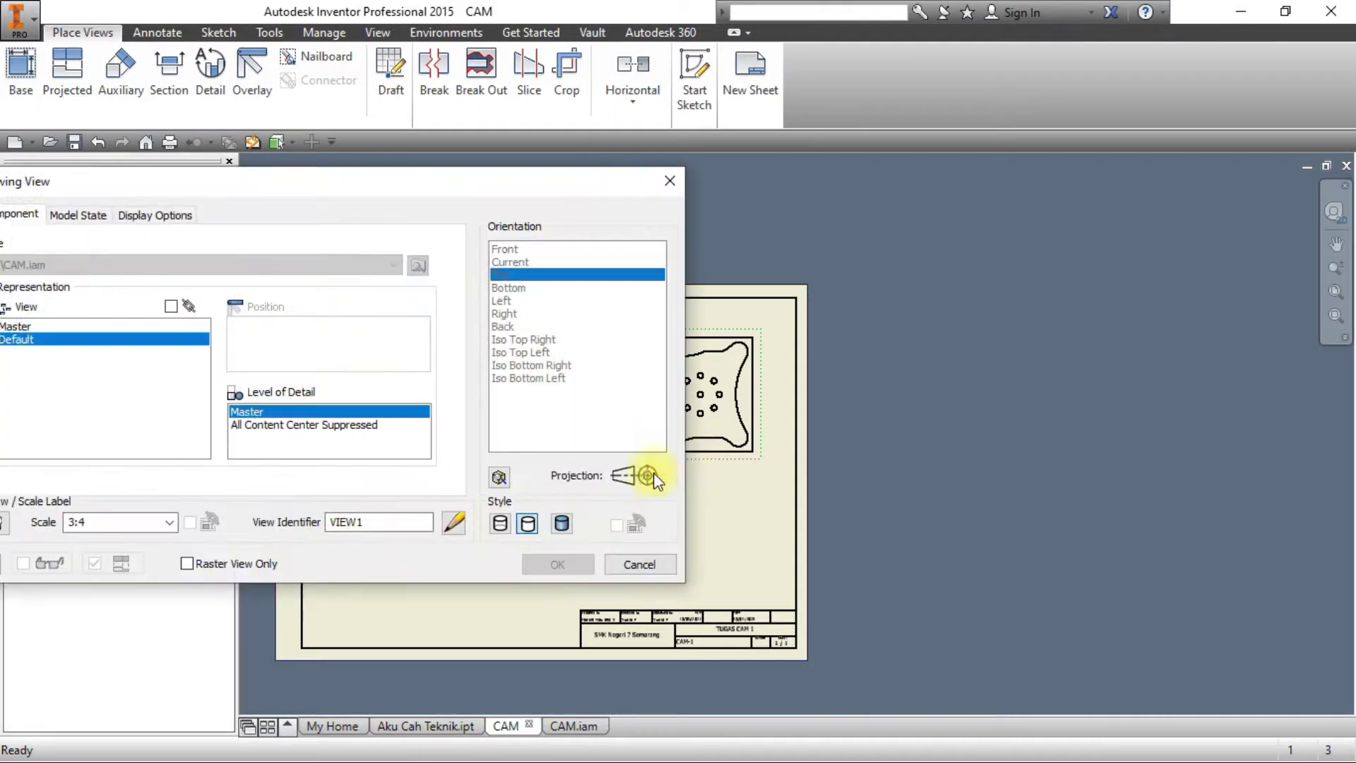
{"action": "type", "text": "1:2"}
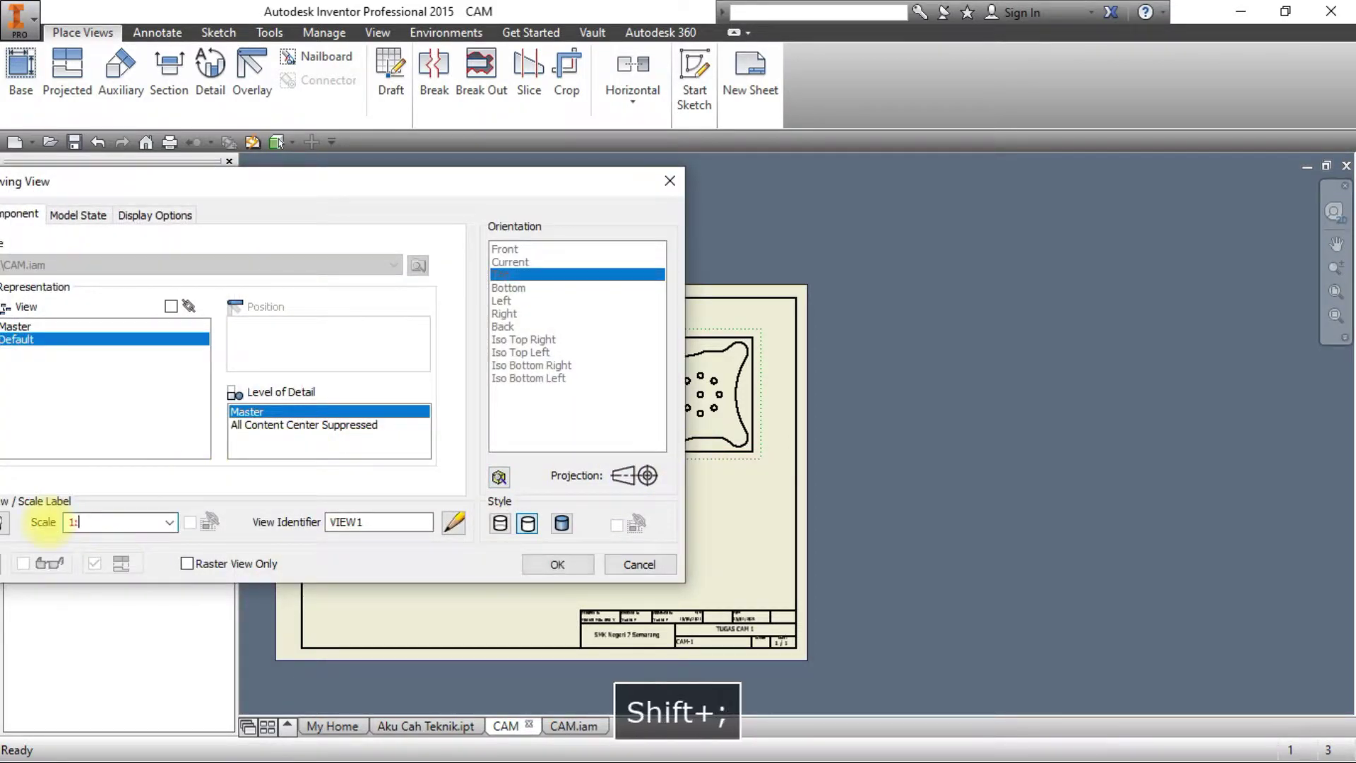
{"action": "key", "text": "Return"}
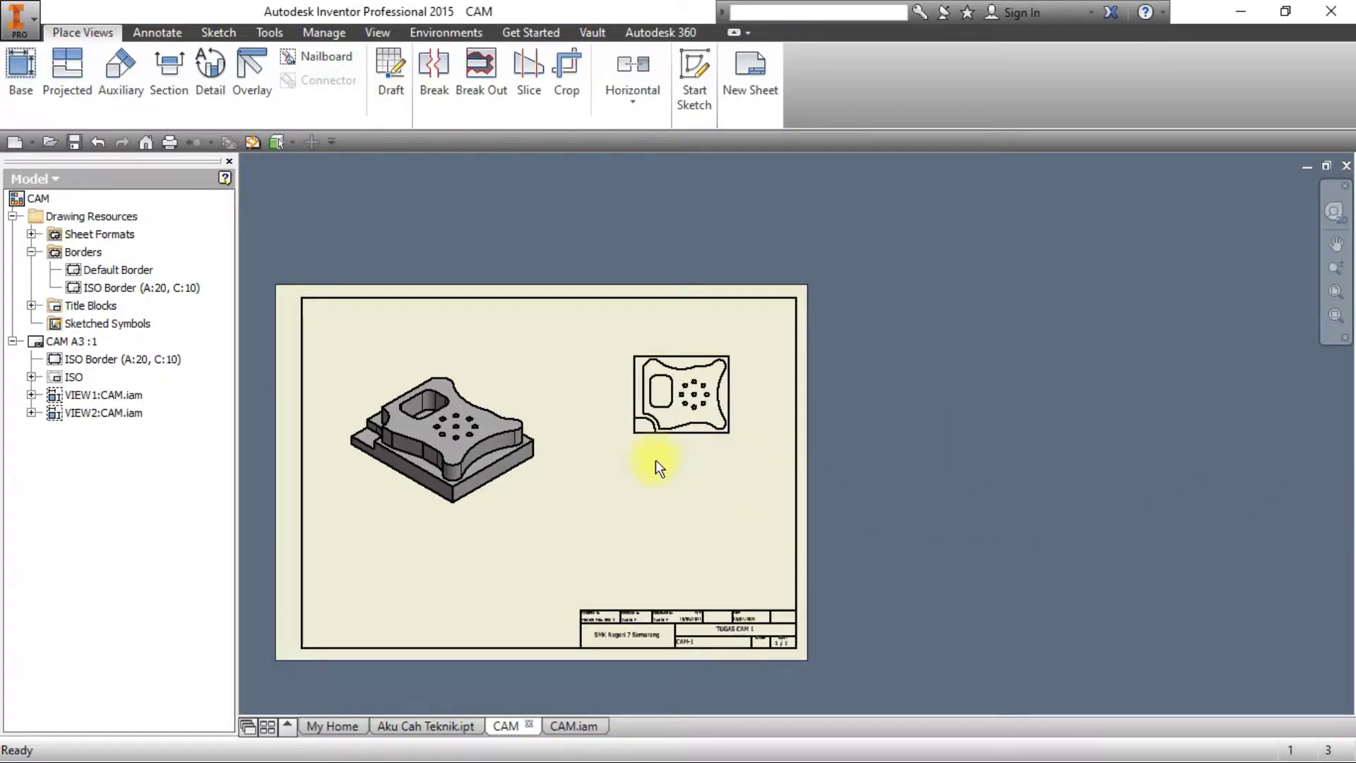
Move the top view down the sheet to just above the title block.
{"action": "scroll", "coordinate": [735, 461], "scroll_direction": "up", "scroll_amount": 4}
{"action": "scroll", "coordinate": [719, 464], "scroll_direction": "down", "scroll_amount": 6}
{"action": "left_click", "coordinate": [731, 422]}
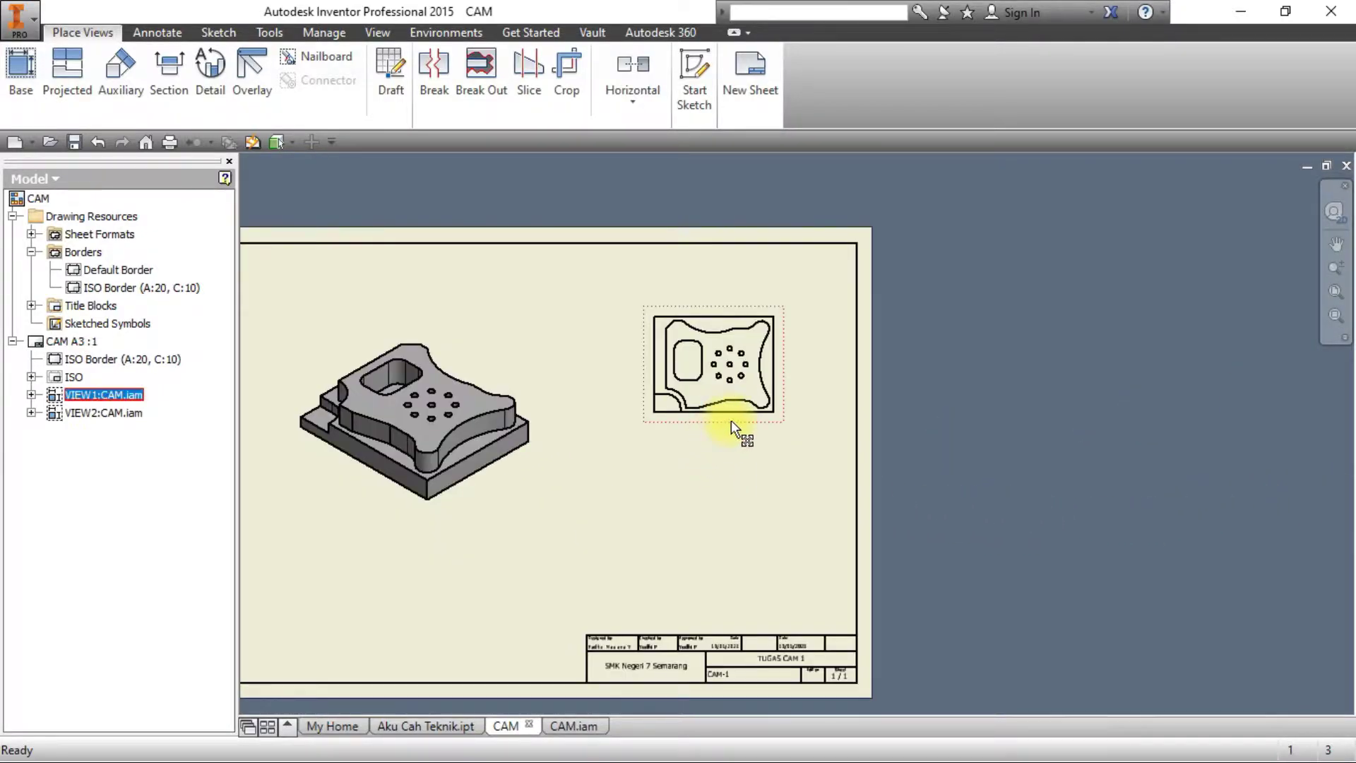
{"action": "left_click_drag", "start_coordinate": [712, 588], "coordinate": [713, 587]}
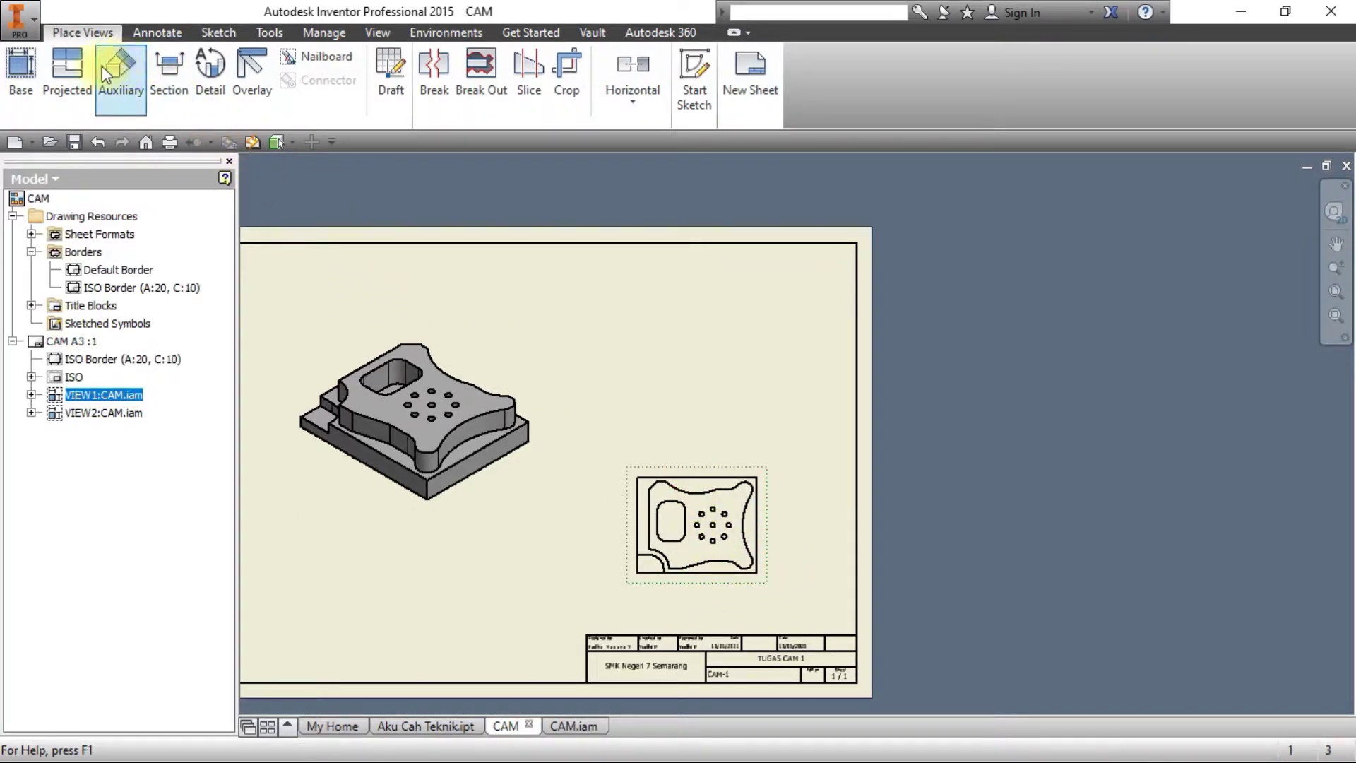
{"action": "left_click", "coordinate": [78, 79]}
{"action": "left_click", "coordinate": [714, 495]}
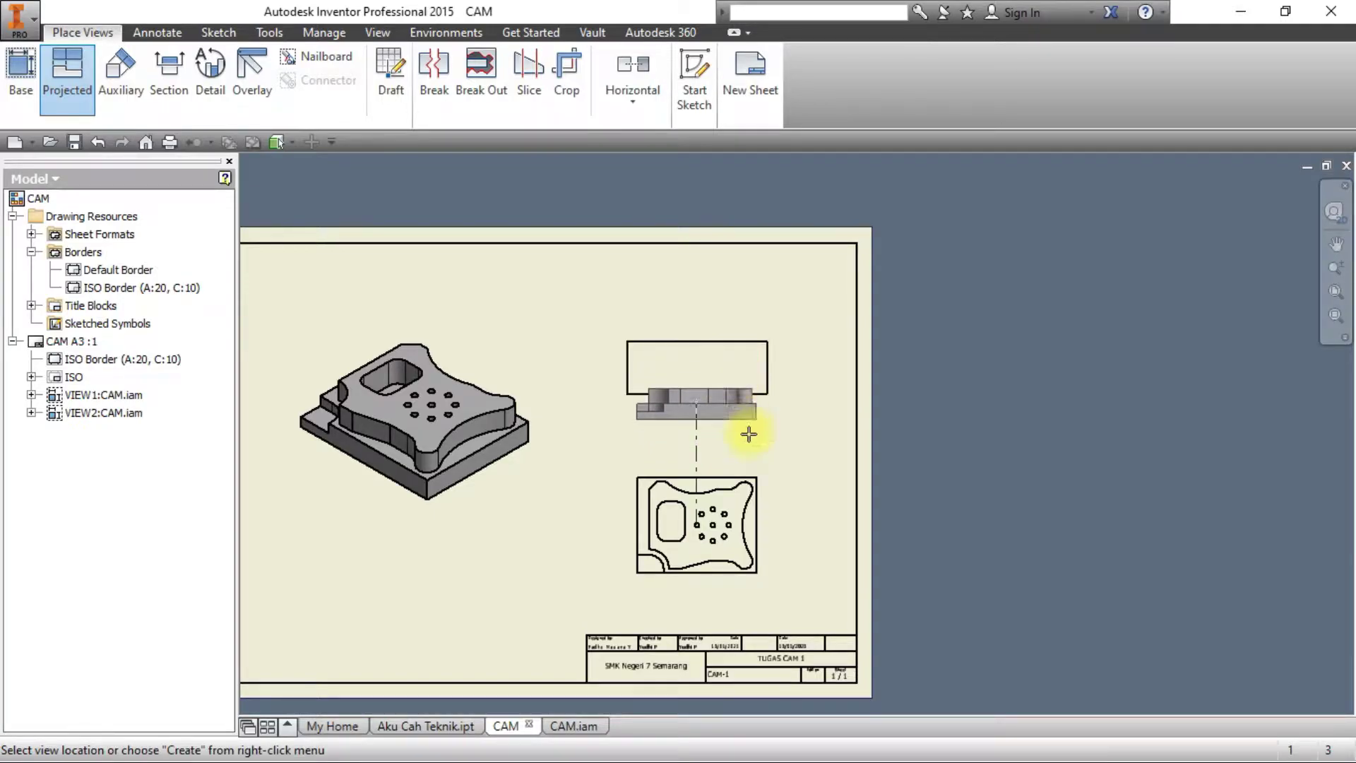
{"action": "key", "text": "Escape"}
Create a projected side-on view directly above the top view.
{"action": "left_click", "coordinate": [67, 80]}
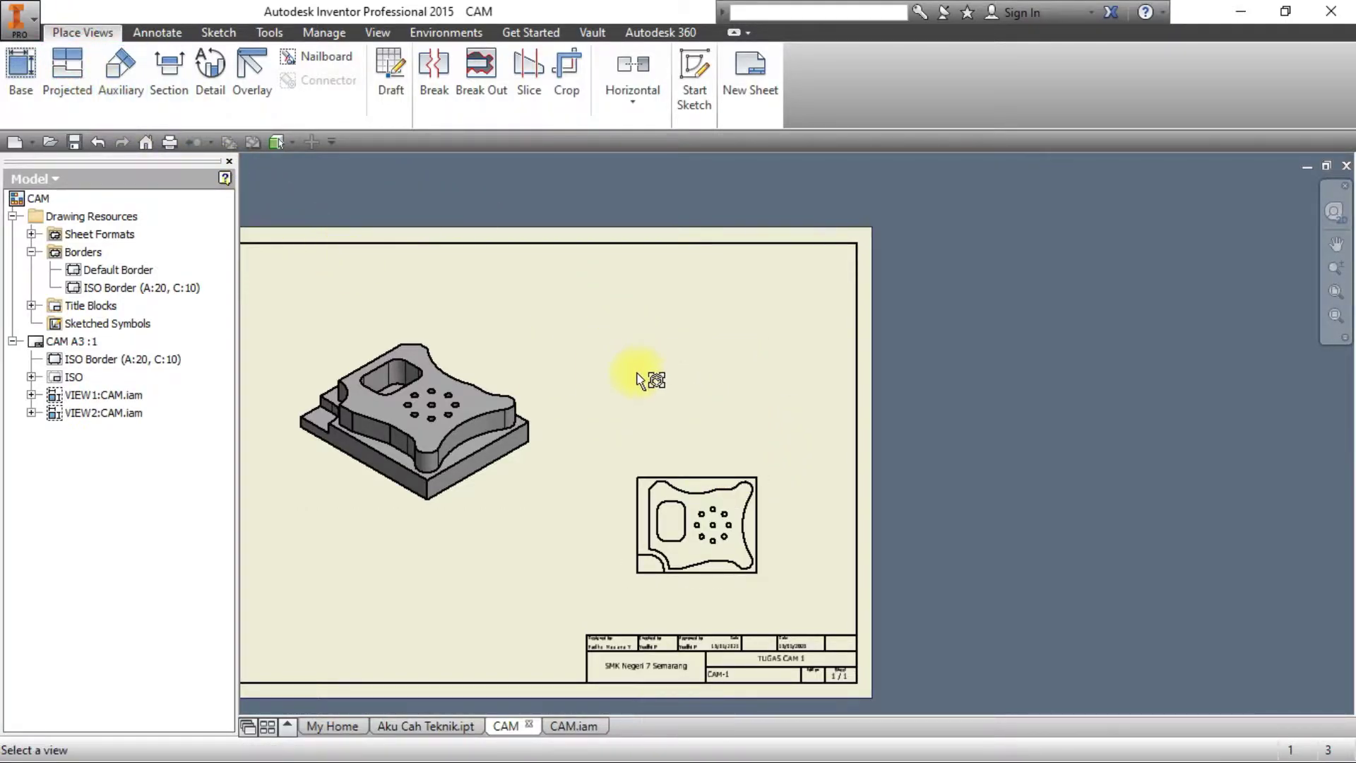
{"action": "left_click", "coordinate": [689, 481]}
{"action": "left_click", "coordinate": [713, 347]}
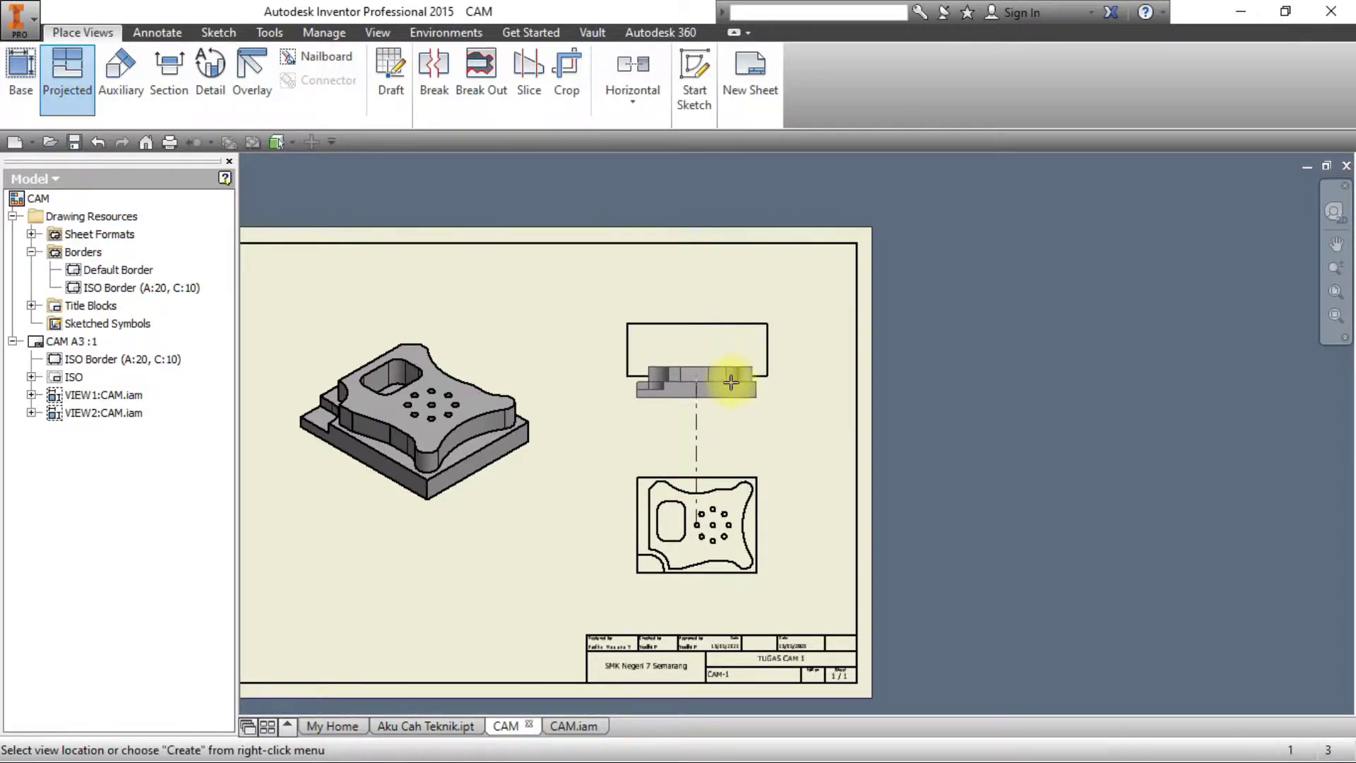
{"action": "right_click", "coordinate": [735, 368]}
{"action": "left_click", "coordinate": [782, 361]}
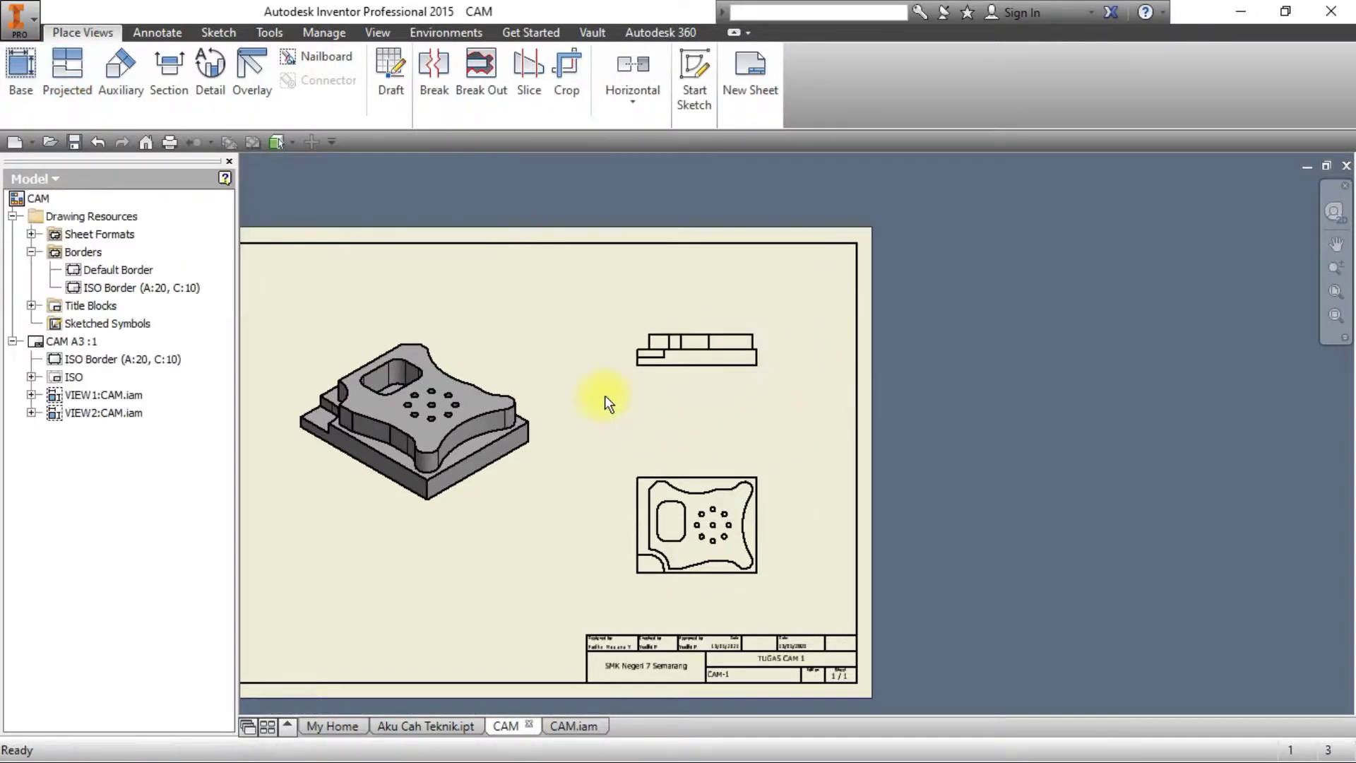
Change the scale of the top view and its projected view to 3:4.
{"action": "double_click", "coordinate": [727, 472]}
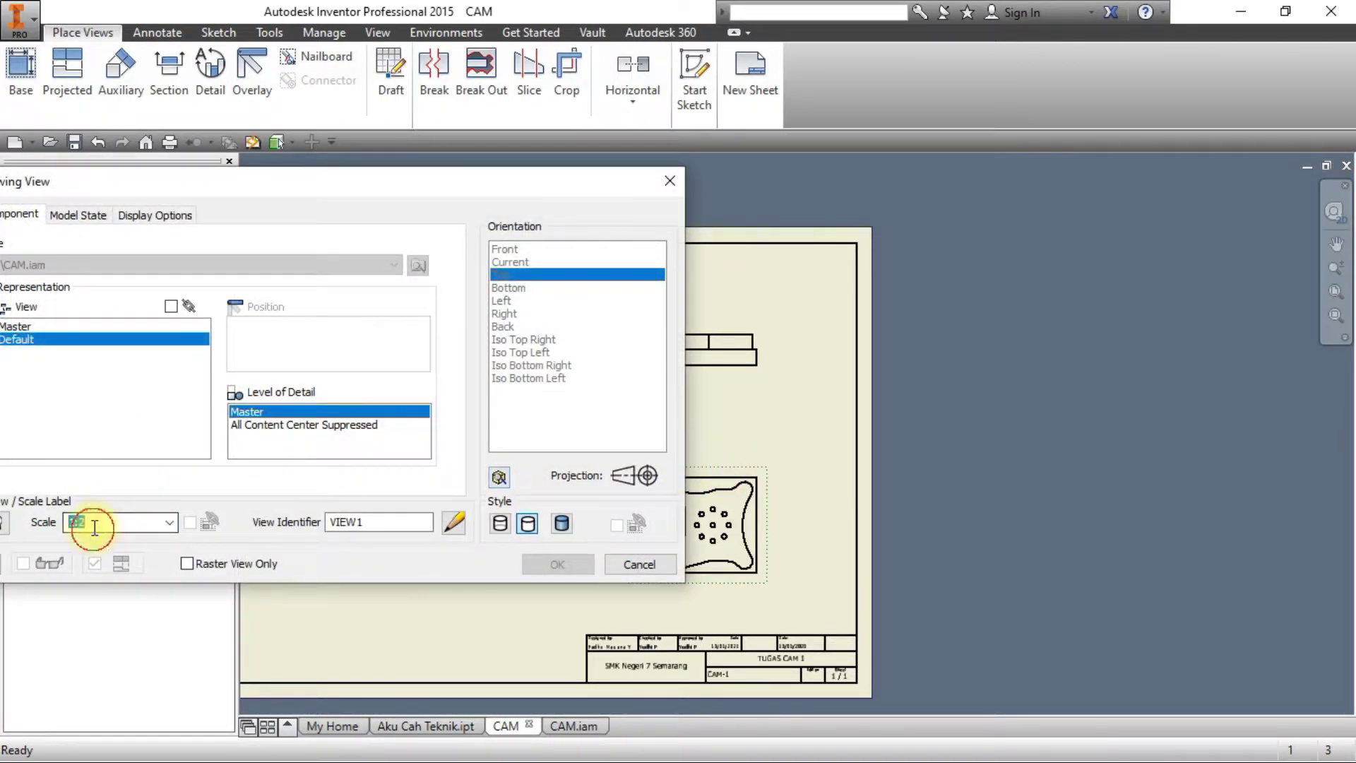
{"action": "type", "text": "3:4"}
{"action": "key", "text": "Return"}
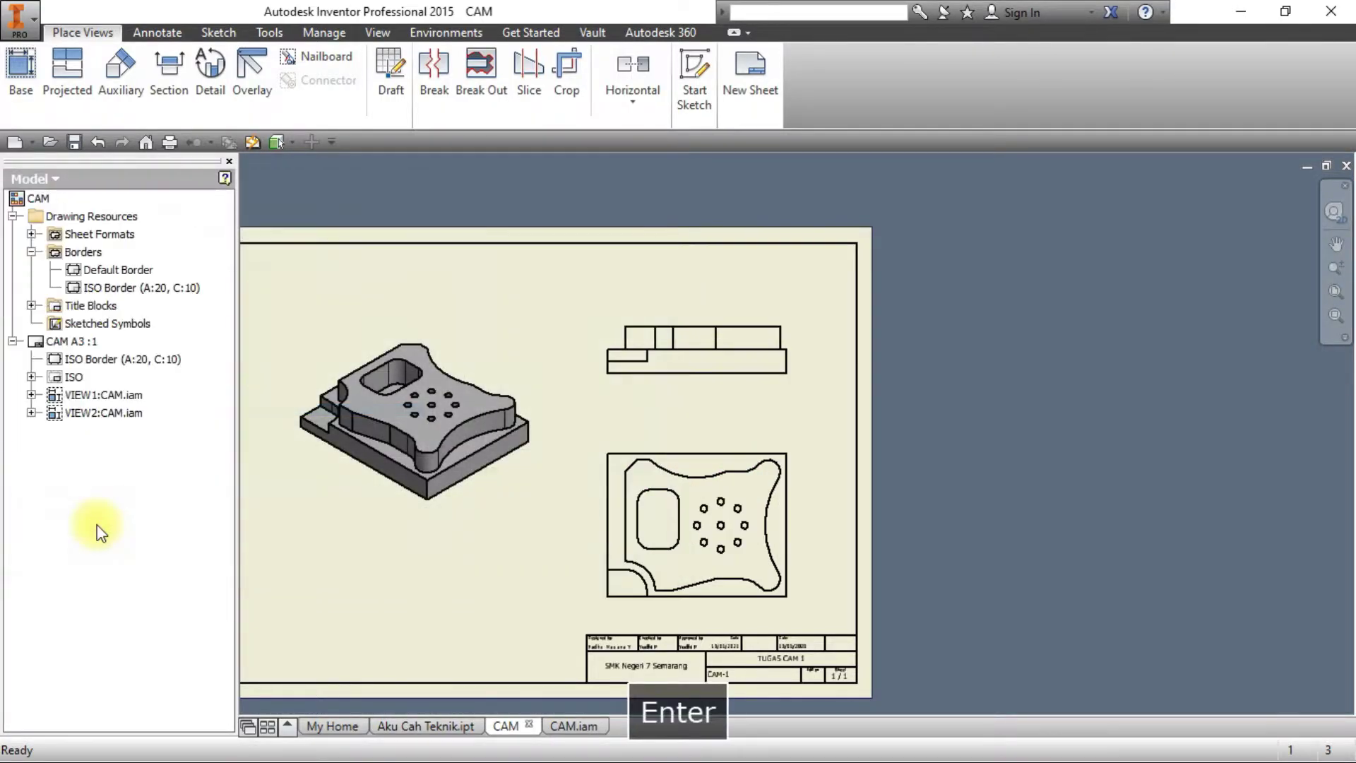
Shift the isometric view and the top view with its aligned projection slightly up and left on the sheet.
{"action": "middle_click_drag", "start_coordinate": [539, 445], "coordinate": [752, 414]}
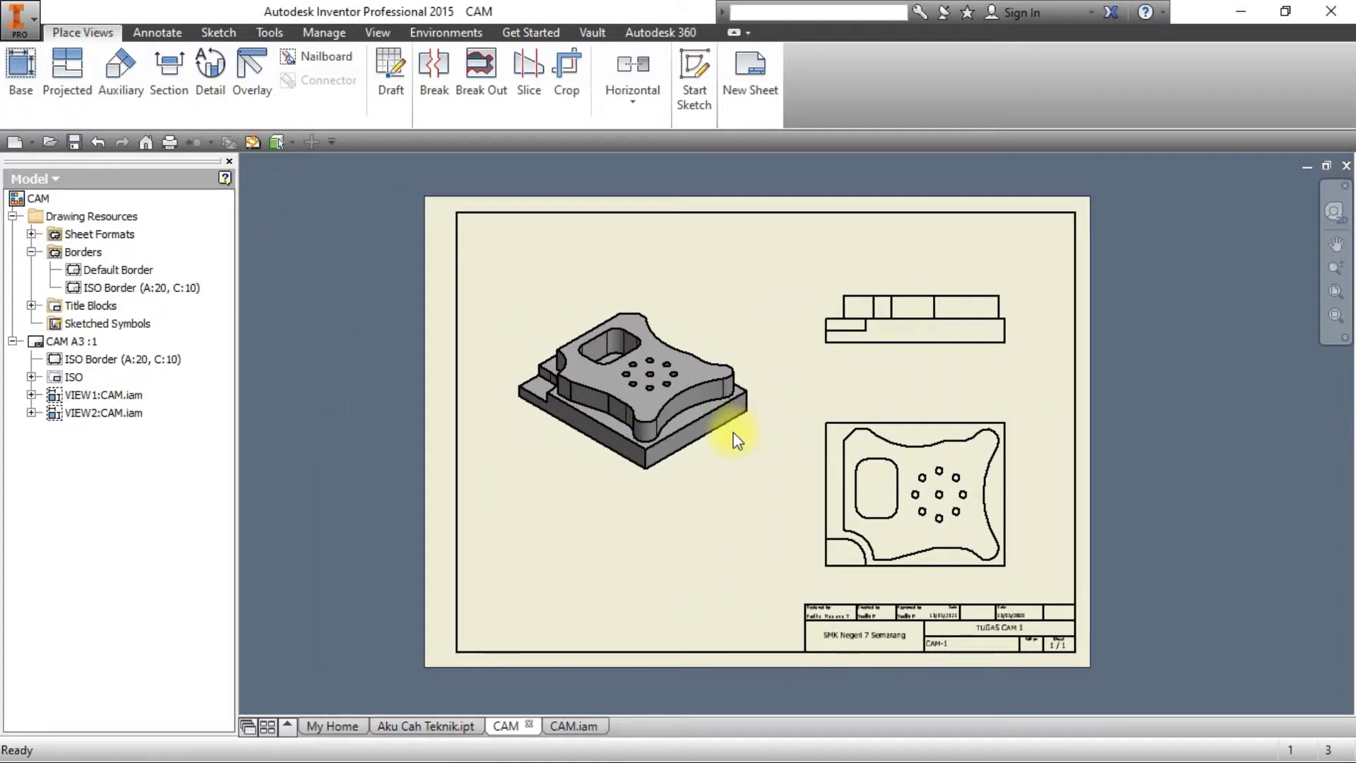
{"action": "left_click_drag", "start_coordinate": [752, 477], "coordinate": [726, 439]}
{"action": "left_click_drag", "start_coordinate": [818, 503], "coordinate": [796, 505]}
{"action": "left_click_drag", "start_coordinate": [994, 534], "coordinate": [998, 515]}
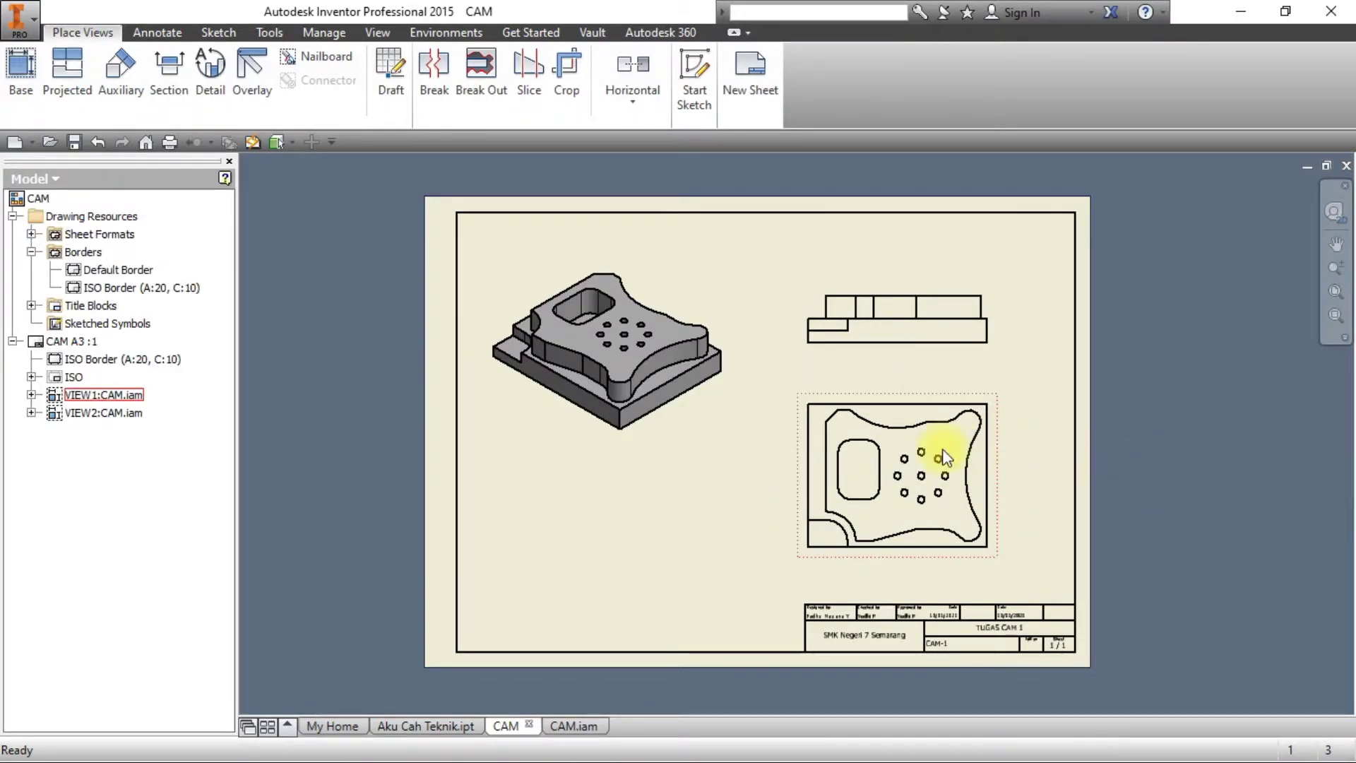
{"action": "middle_click_drag", "start_coordinate": [943, 448], "coordinate": [883, 400]}
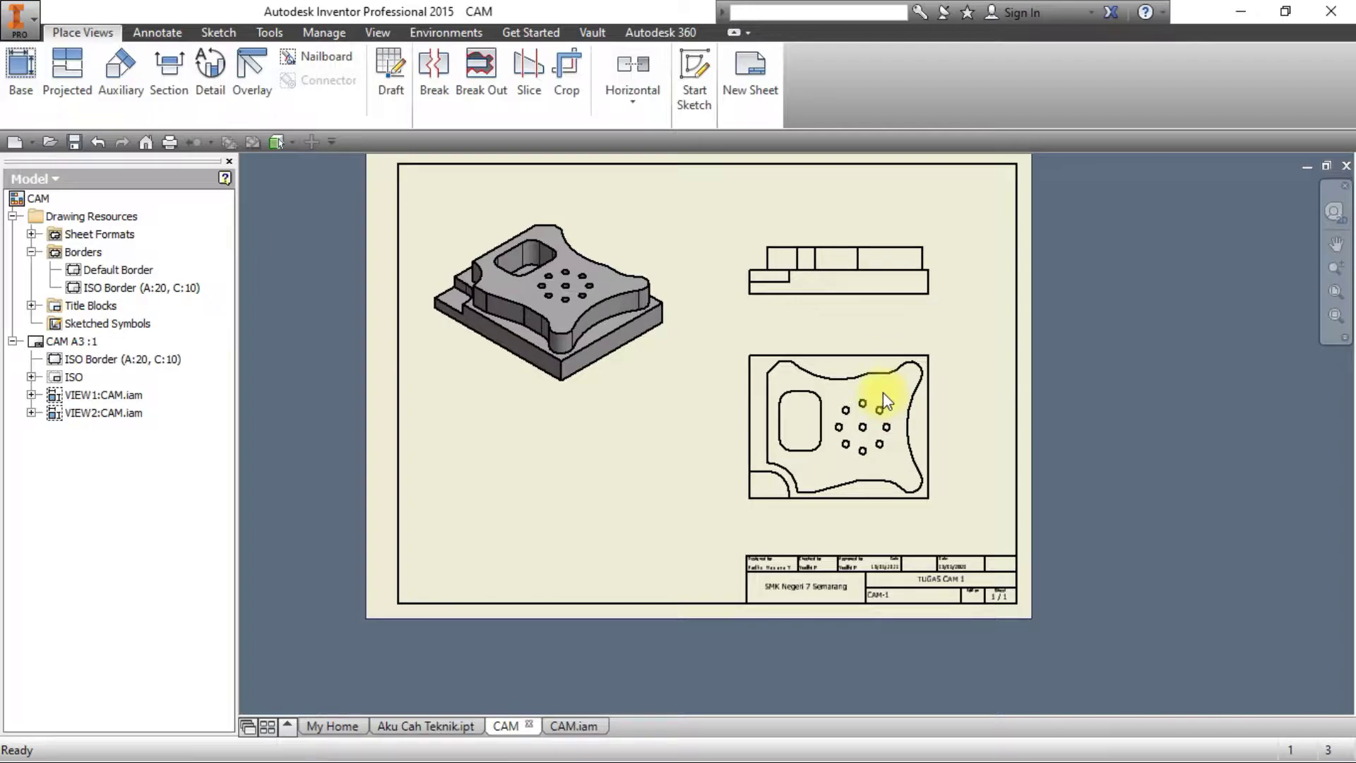
{"action": "scroll", "coordinate": [885, 391], "scroll_direction": "up", "scroll_amount": 2}
{"action": "scroll", "coordinate": [886, 390], "scroll_direction": "down", "scroll_amount": 3}
{"action": "middle_click_drag", "start_coordinate": [884, 393], "coordinate": [812, 400]}
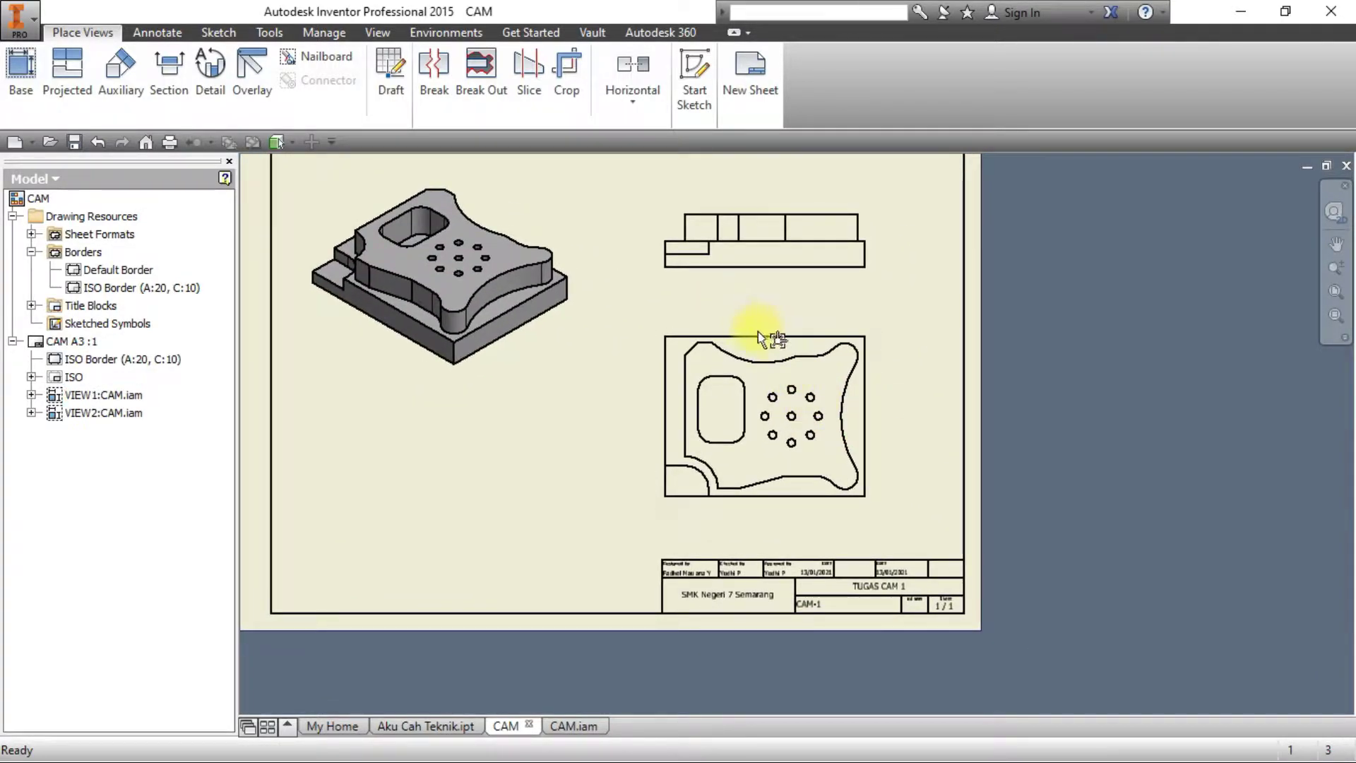
{"action": "left_click", "coordinate": [168, 77]}
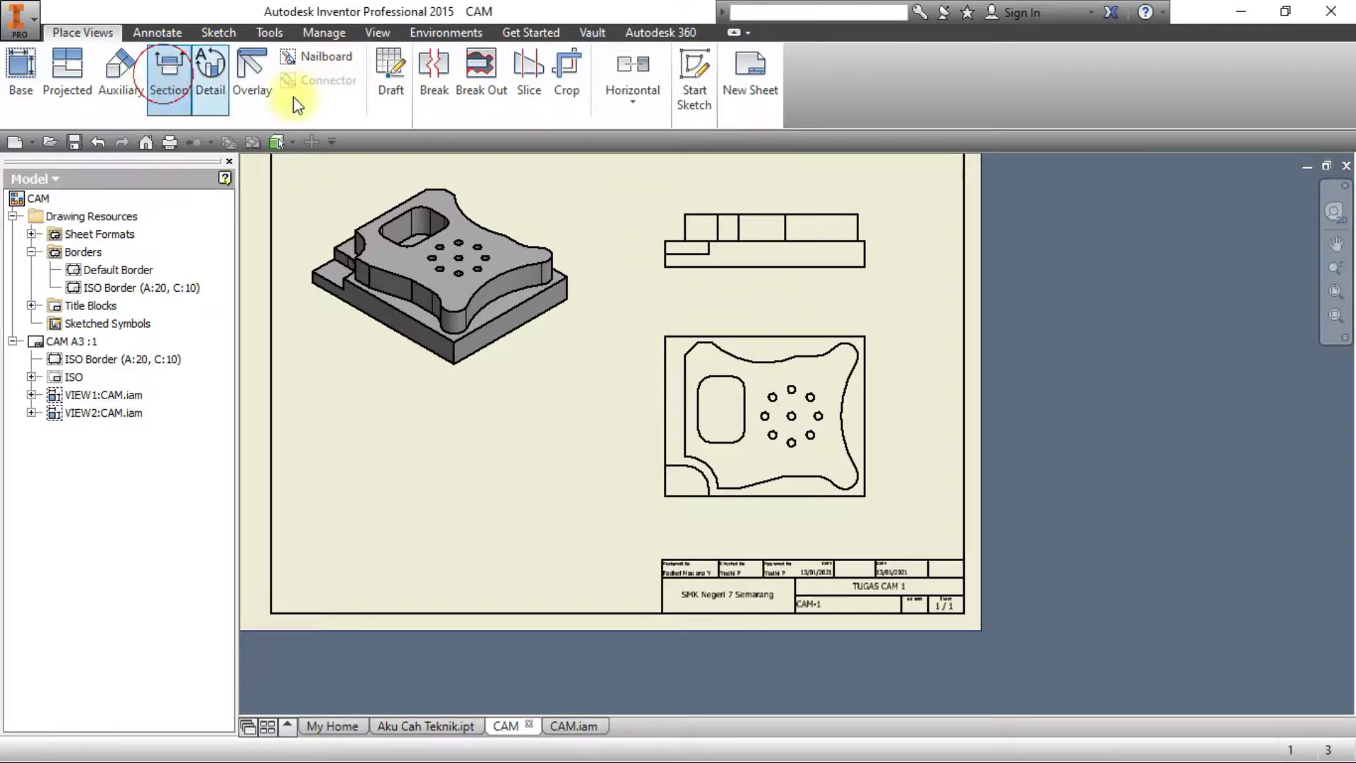
{"action": "left_click", "coordinate": [685, 339]}
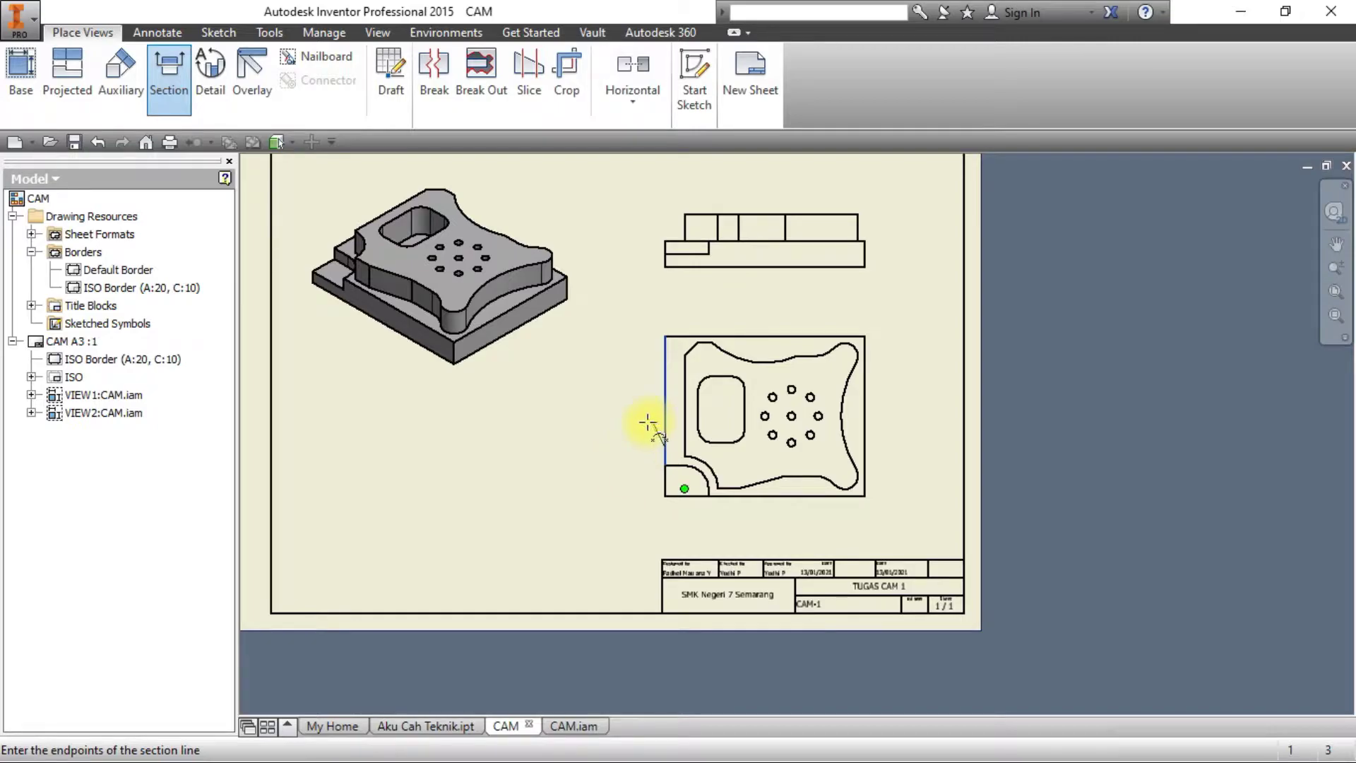
{"action": "key", "text": "Escape"}
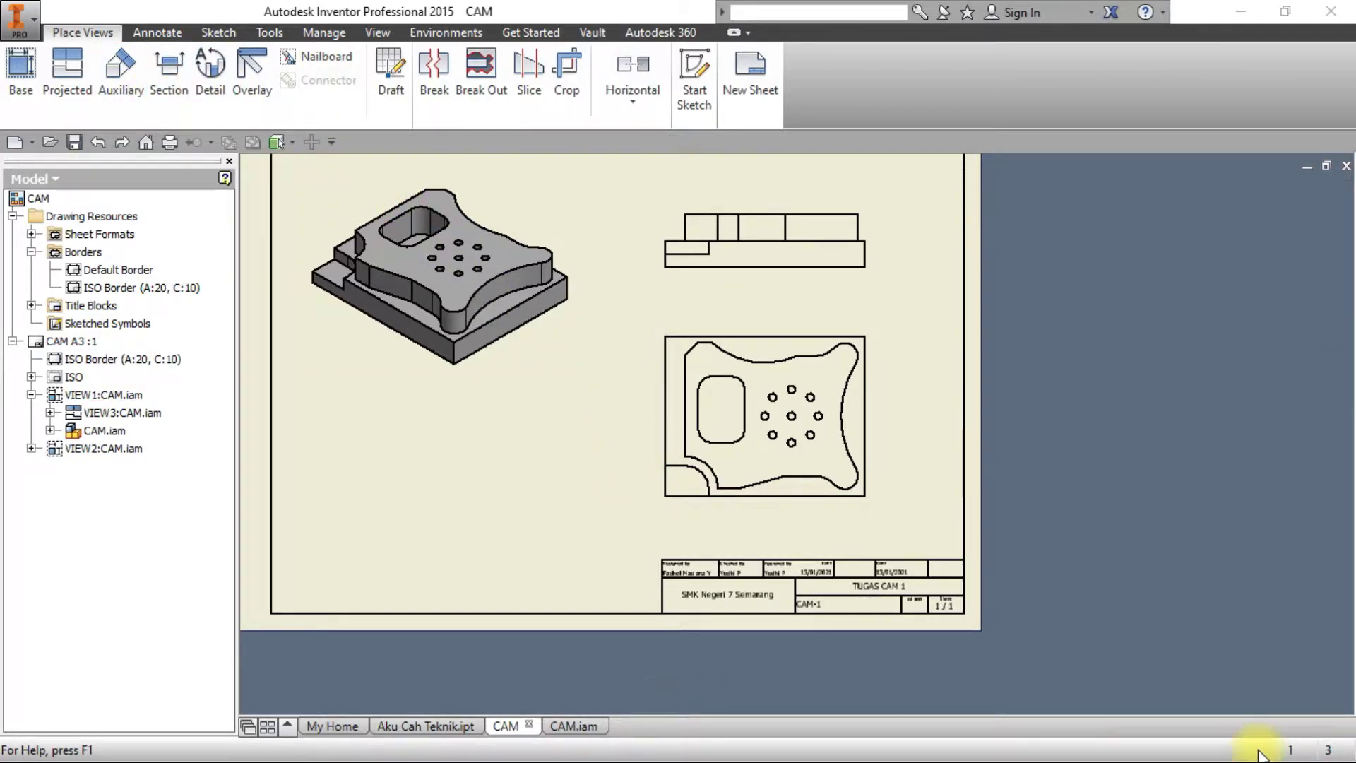
Examine the dimensions around the top view in the B-A2-XX #Gambar.jpeg reference in Photos, and return to the Inventor drawing.
{"action": "left_click", "coordinate": [169, 34]}
{"action": "left_click", "coordinate": [36, 75]}
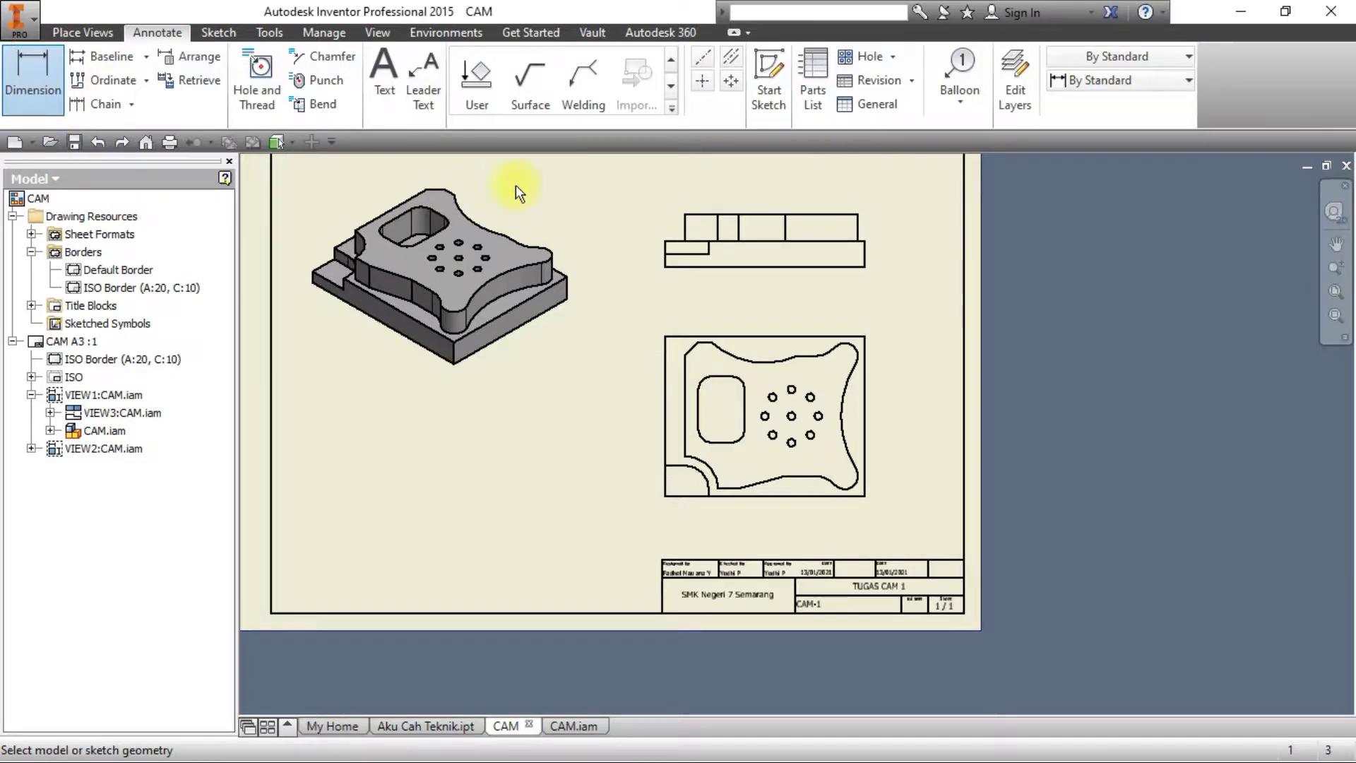
{"action": "key", "text": "alt+Tab"}
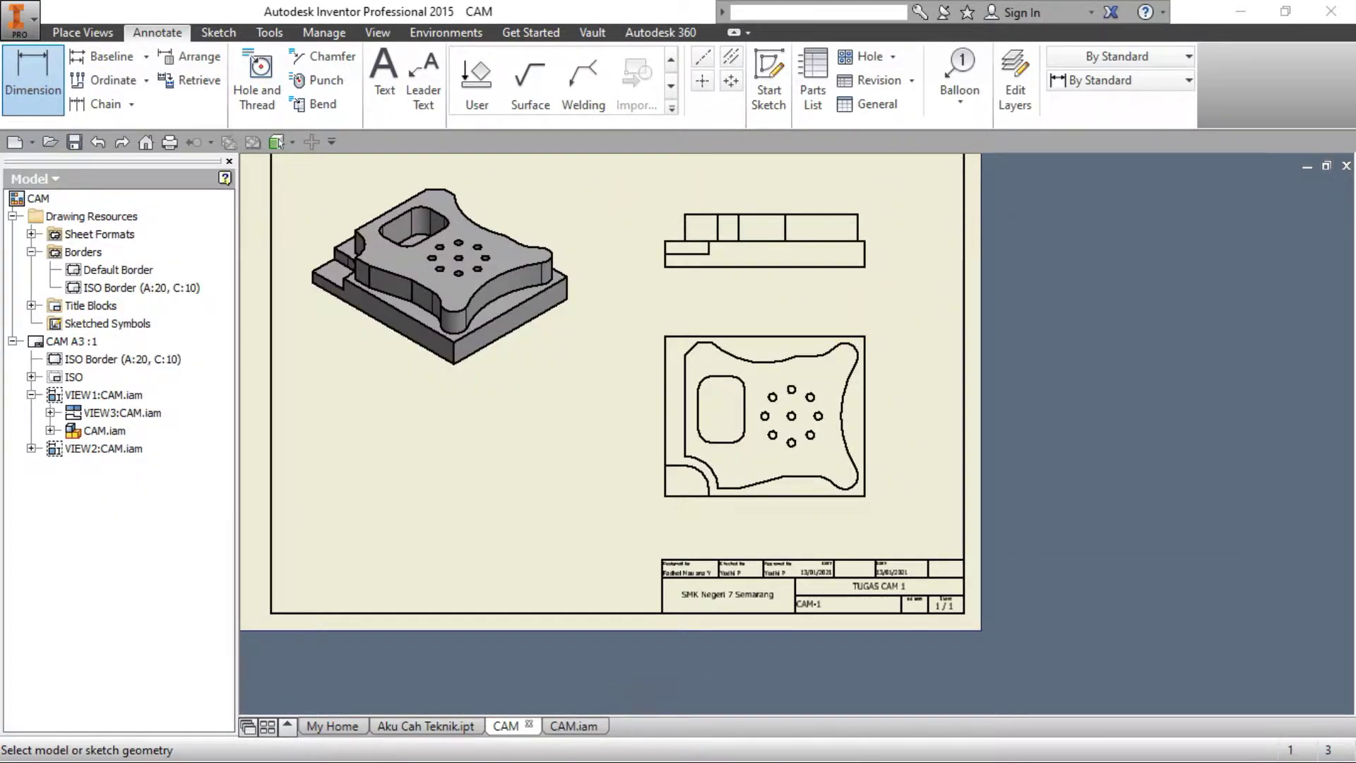
{"action": "key", "text": "alt+Tab"}
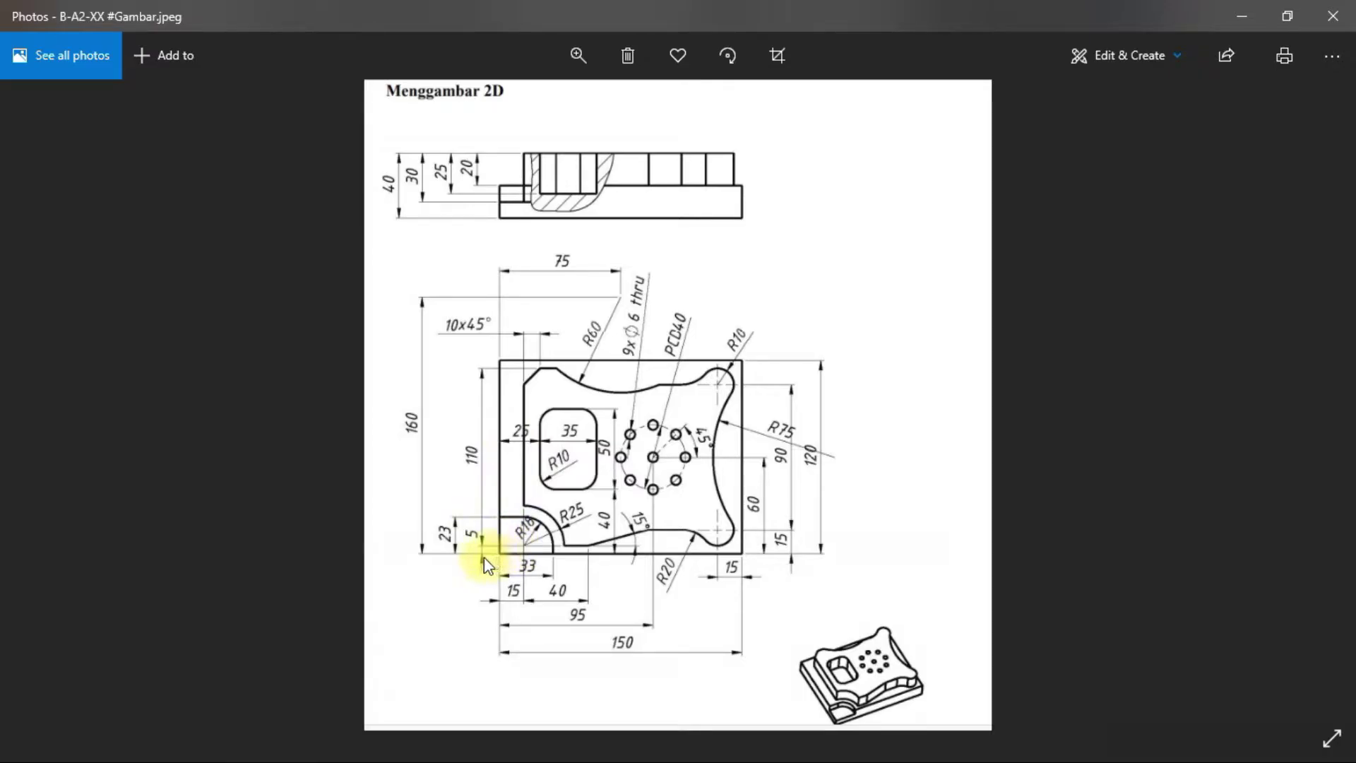
{"action": "key", "text": "alt+Tab"}
{"action": "key", "text": "alt+Tab"}
{"action": "key", "text": "alt+Tab"}
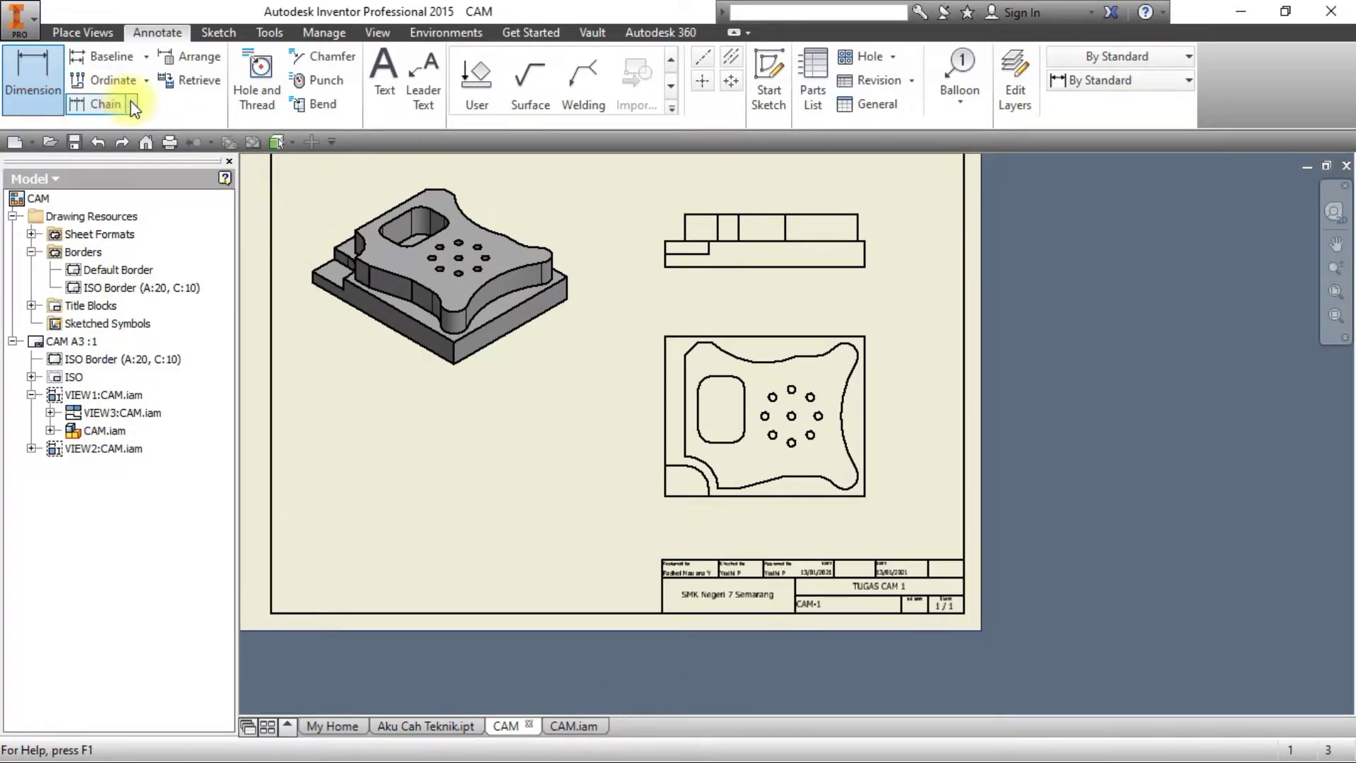
{"action": "left_click", "coordinate": [104, 106]}
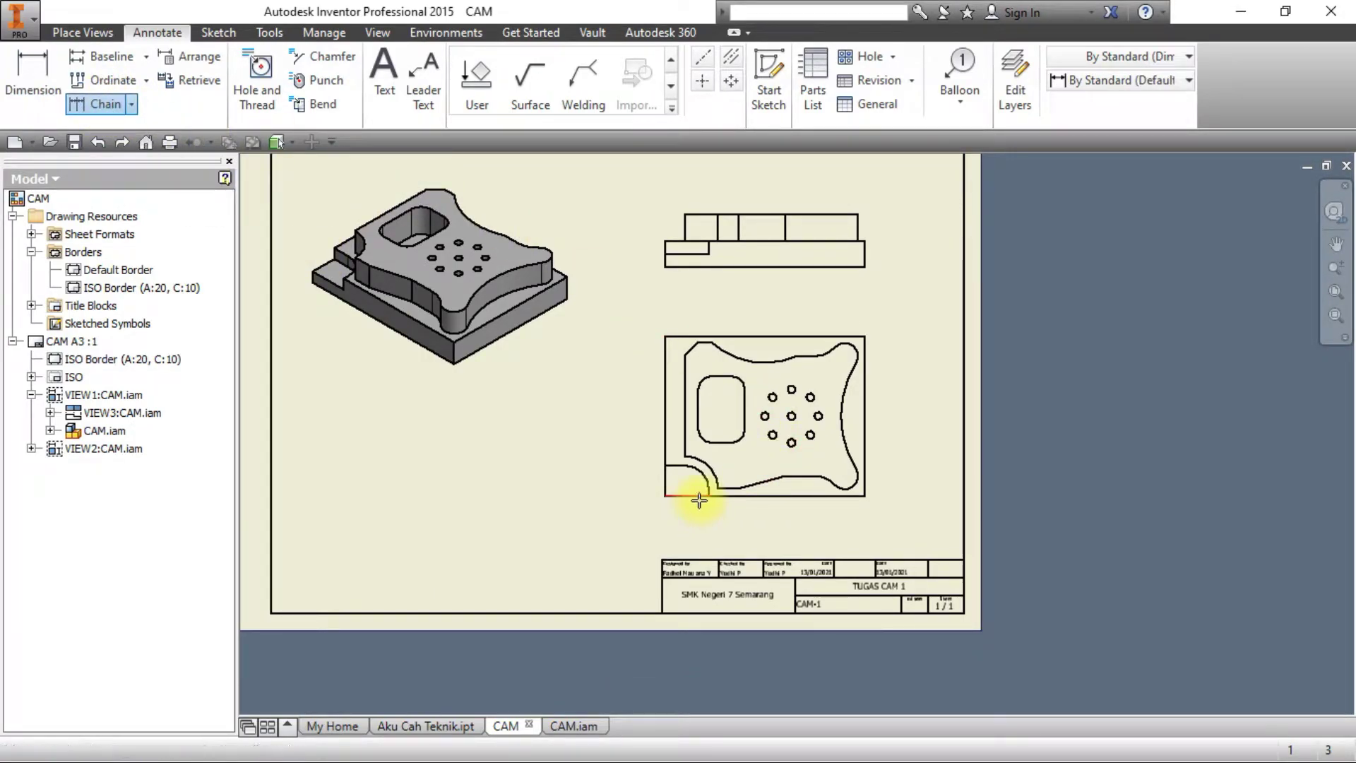
{"action": "key", "text": "alt+Tab"}
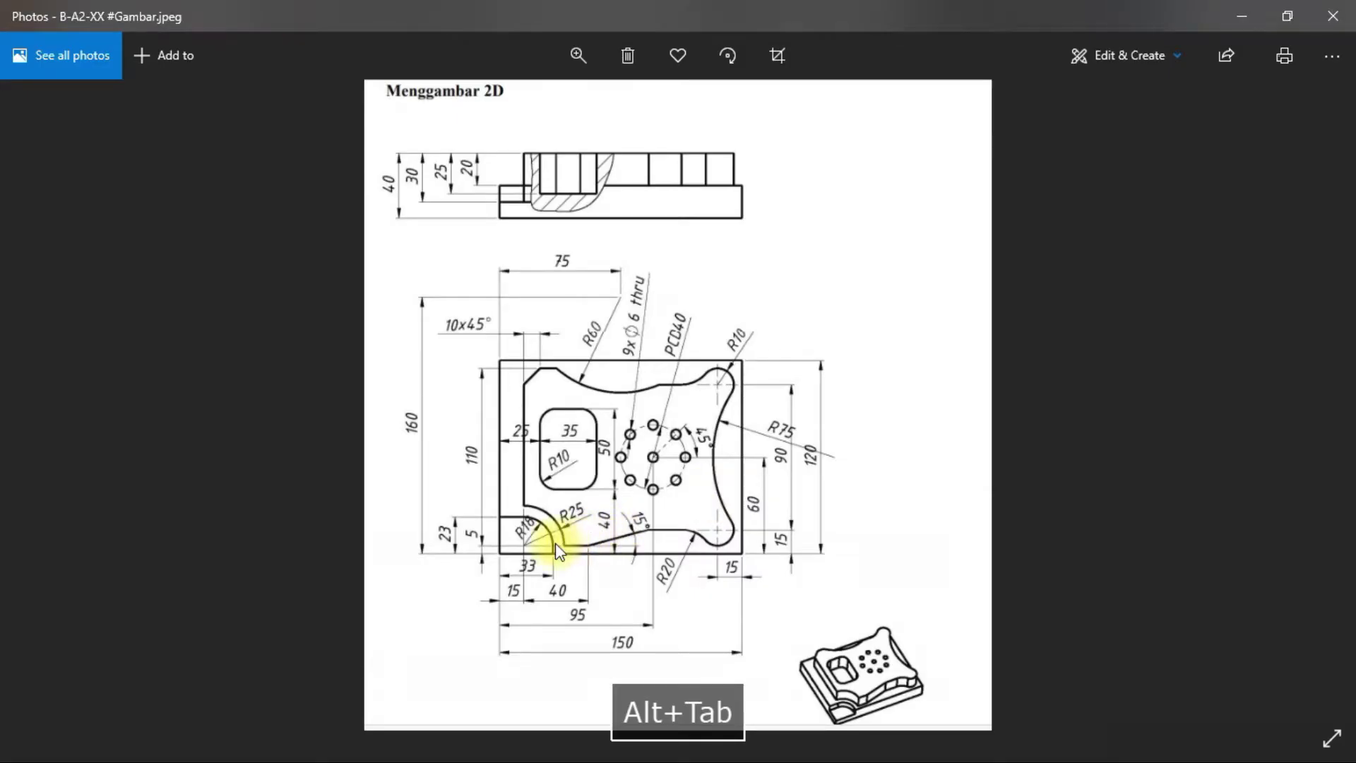
{"action": "key", "text": "alt+Tab"}
{"action": "left_click", "coordinate": [691, 496]}
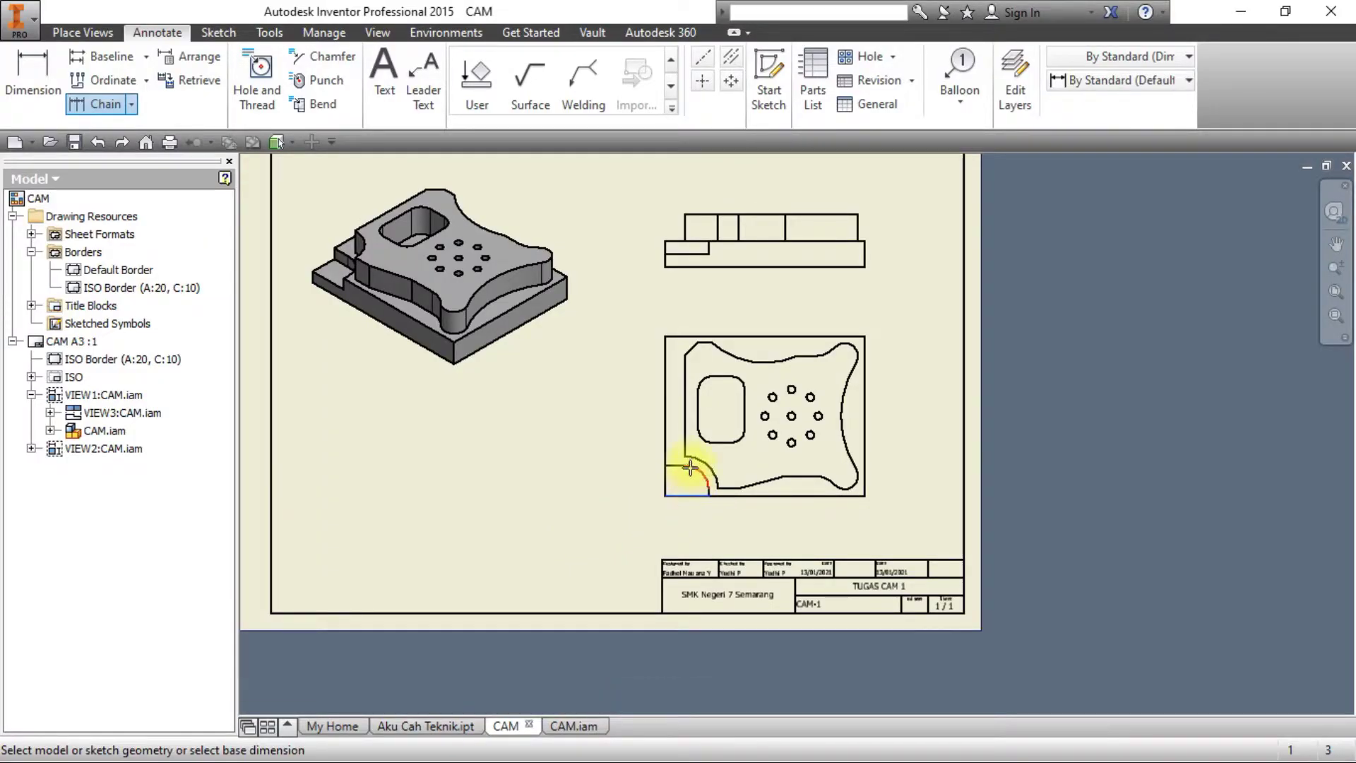
{"action": "key", "text": "alt+Tab"}
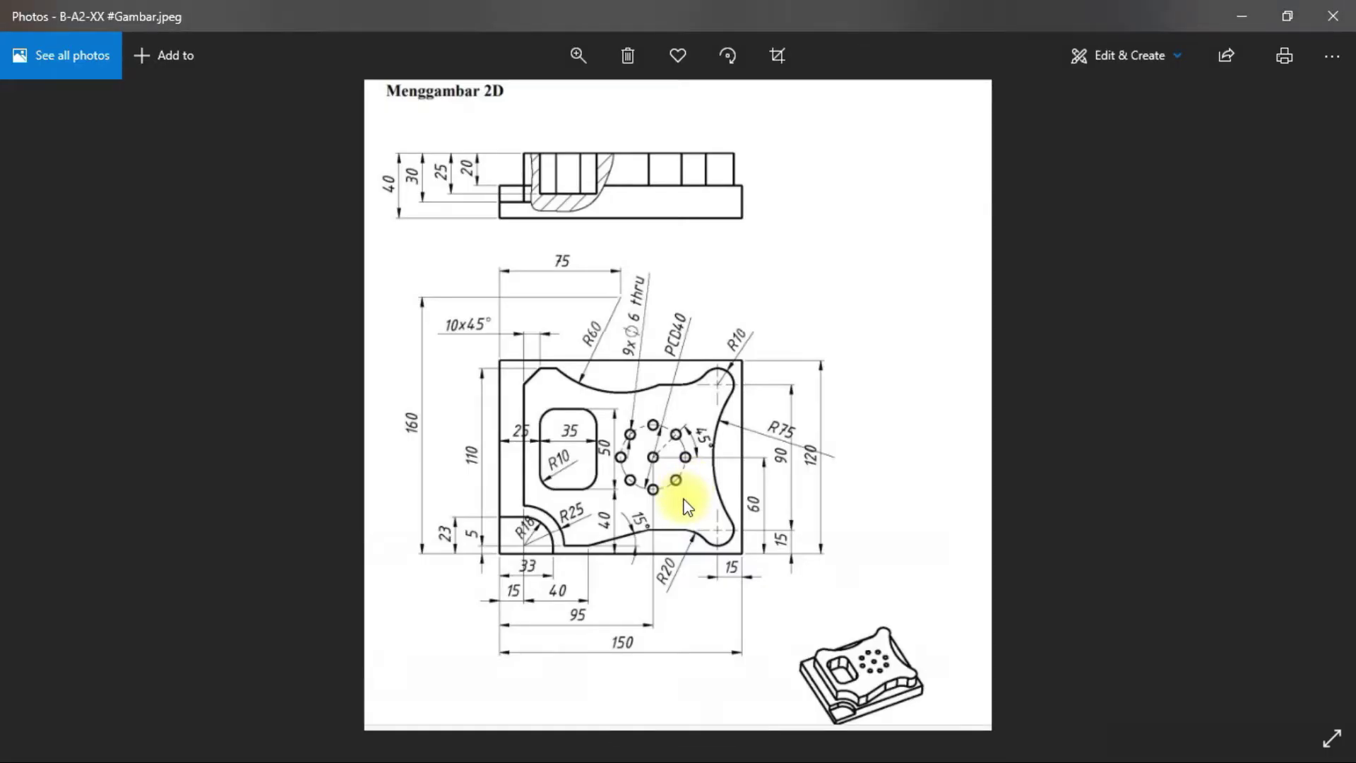
{"action": "key", "text": "alt+Tab"}
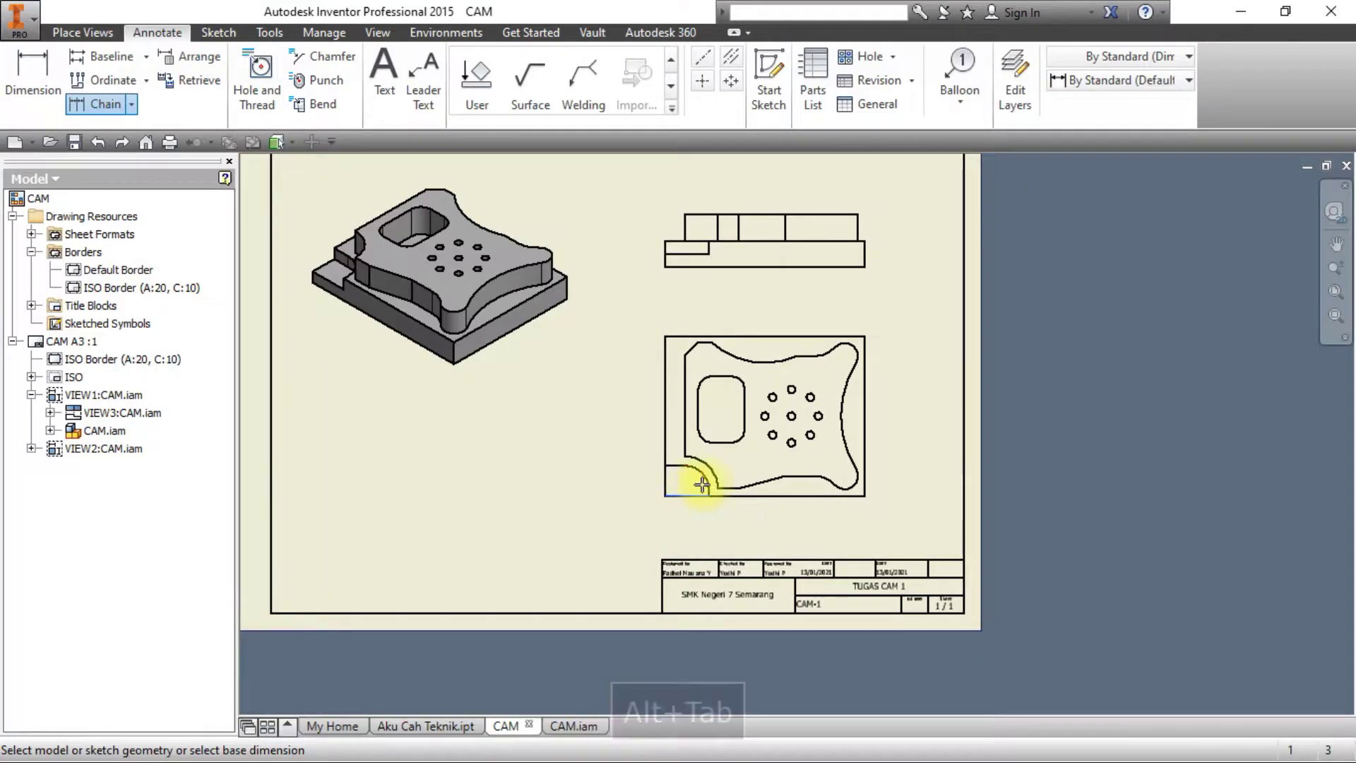
{"action": "left_click", "coordinate": [719, 487]}
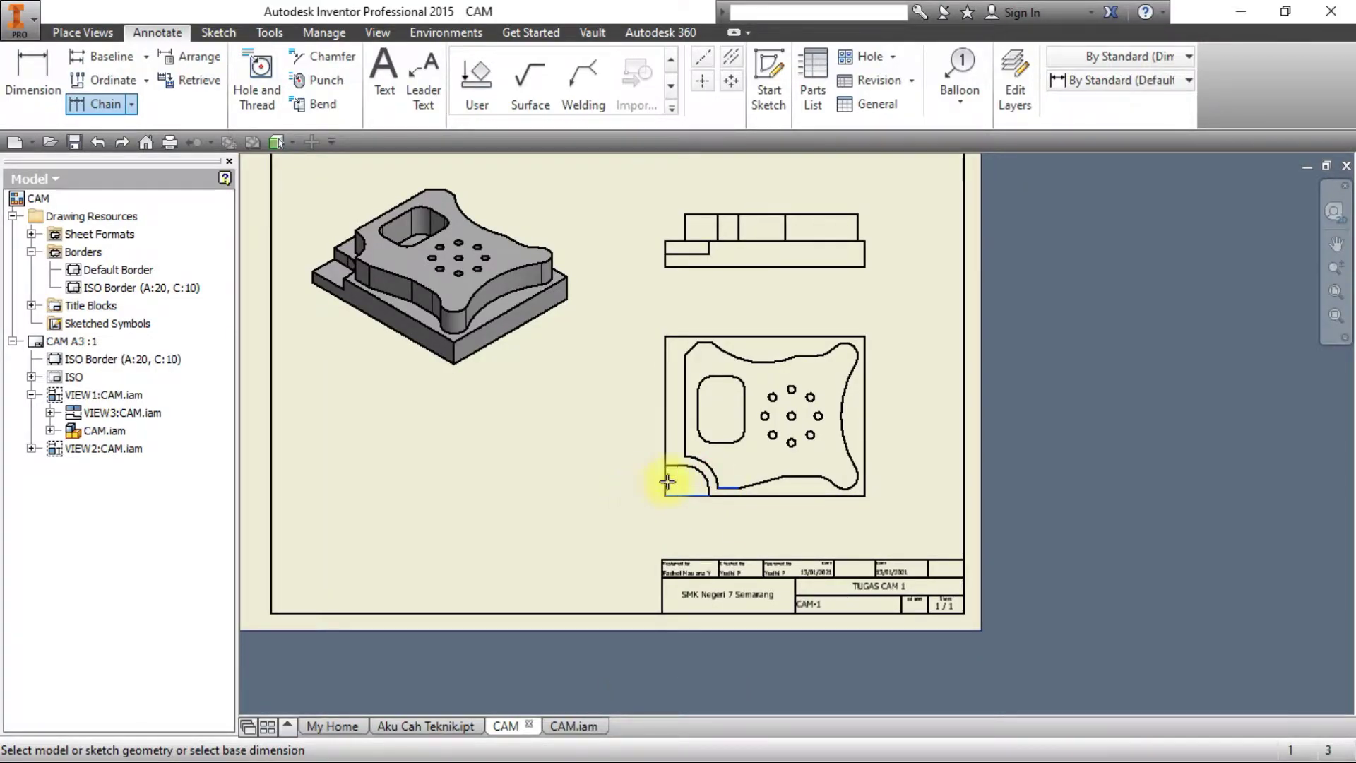
{"action": "key", "text": "alt+Tab"}
{"action": "key", "text": "alt+Tab"}
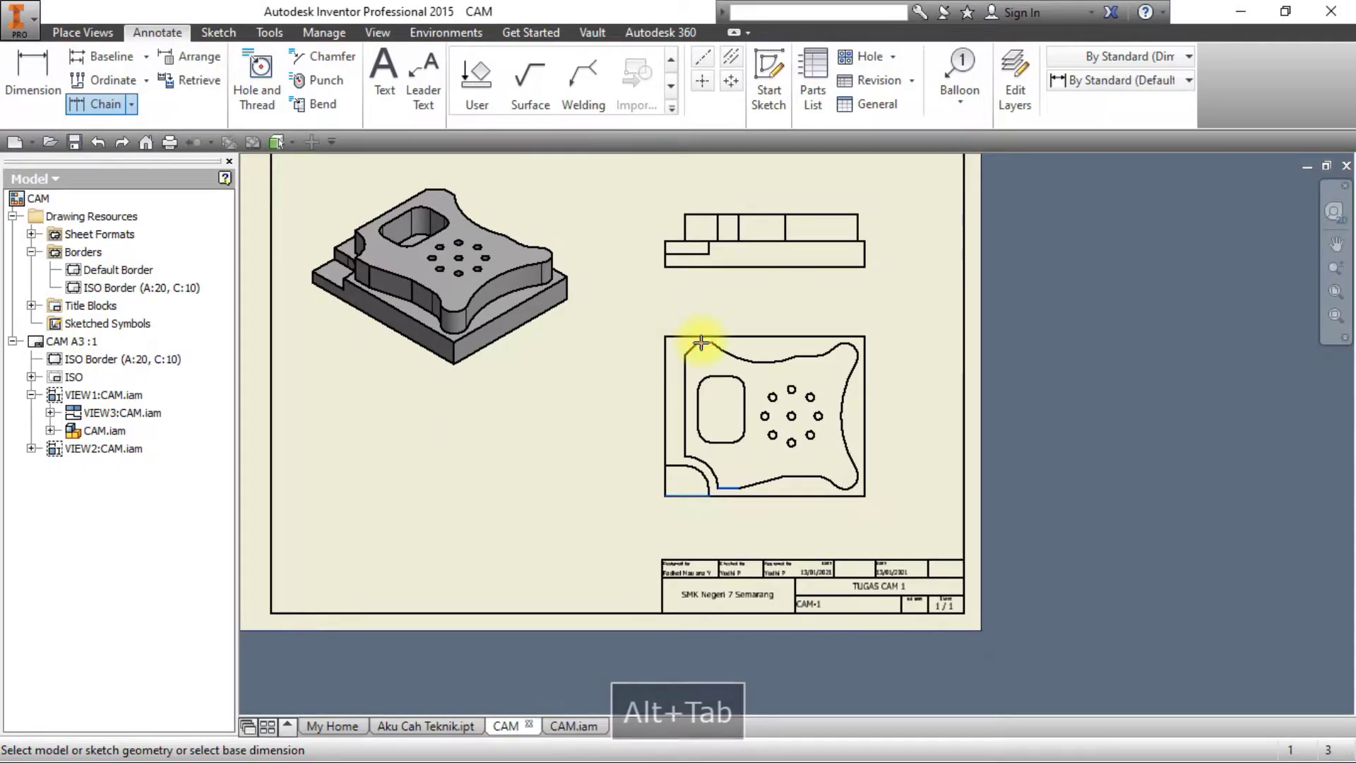
{"action": "right_click", "coordinate": [613, 391]}
{"action": "left_click", "coordinate": [675, 391]}
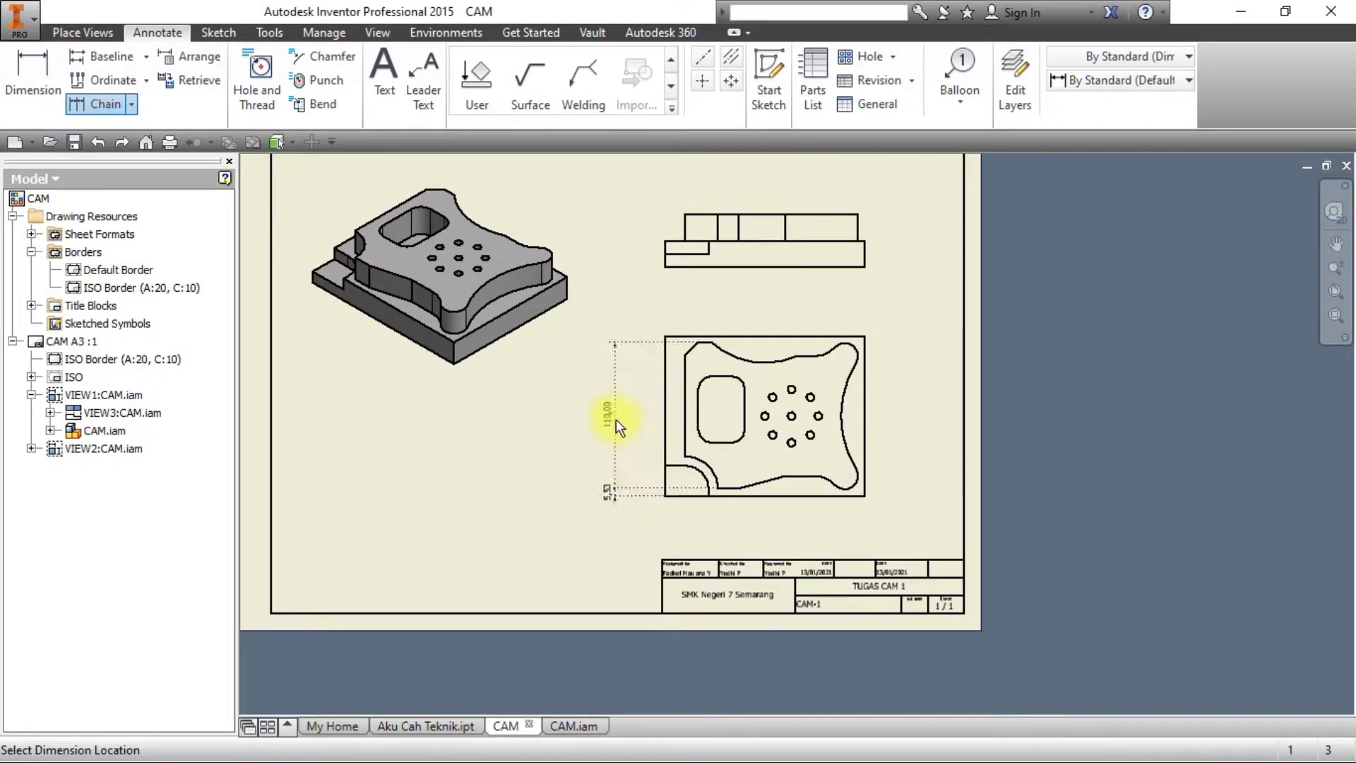
{"action": "scroll", "coordinate": [631, 440], "scroll_direction": "up", "scroll_amount": 3}
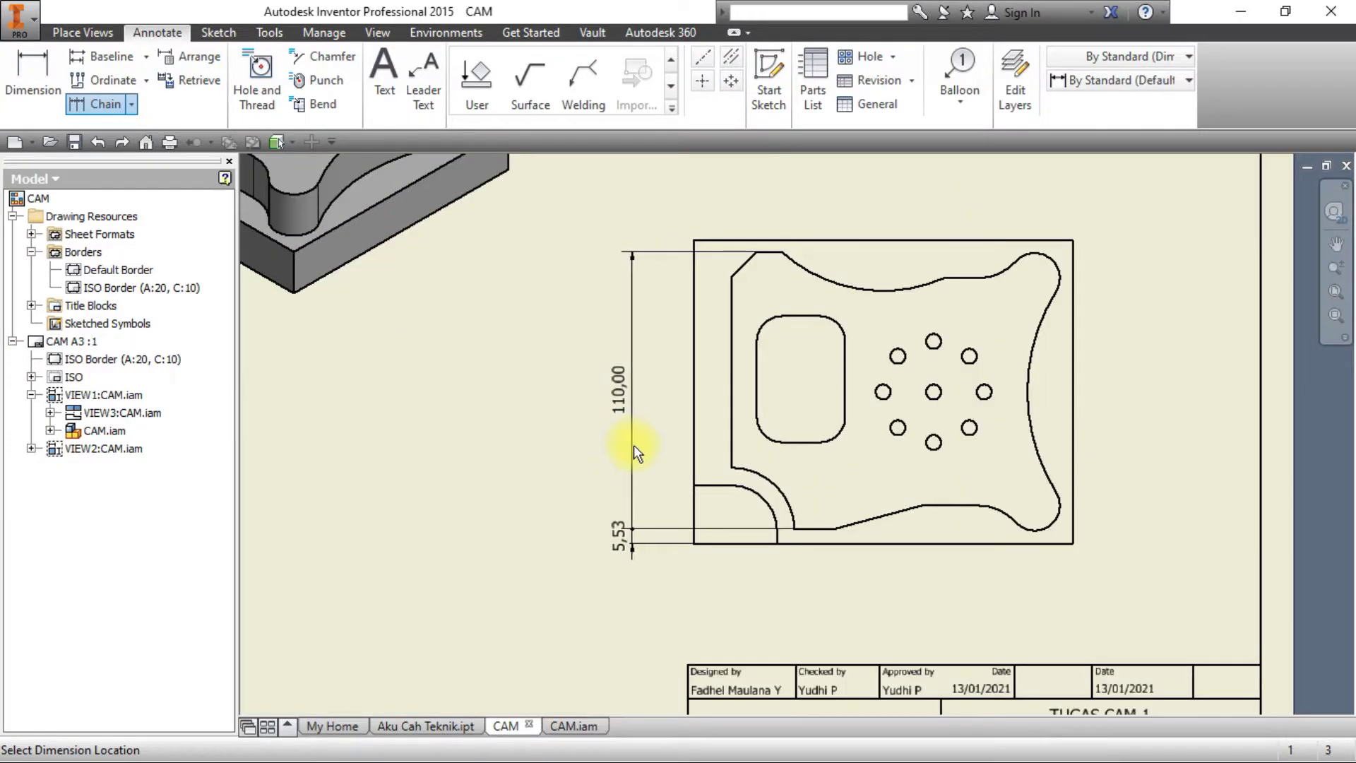
{"action": "left_click", "coordinate": [618, 445]}
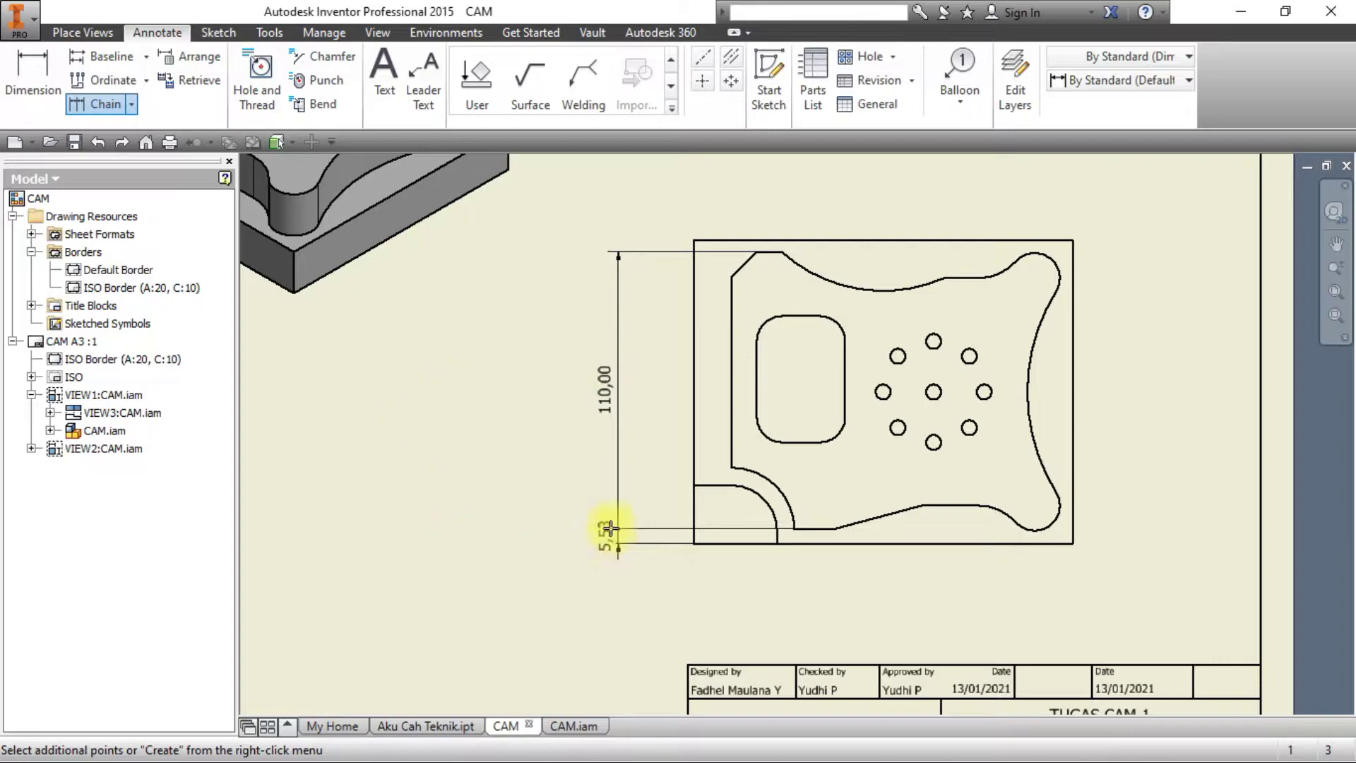
{"action": "key", "text": "Escape"}
Create a vertical chain dimension beside the top view from the plate's bottom edge through the raised contour's lower and upper flat edges.
{"action": "left_click", "coordinate": [114, 107]}
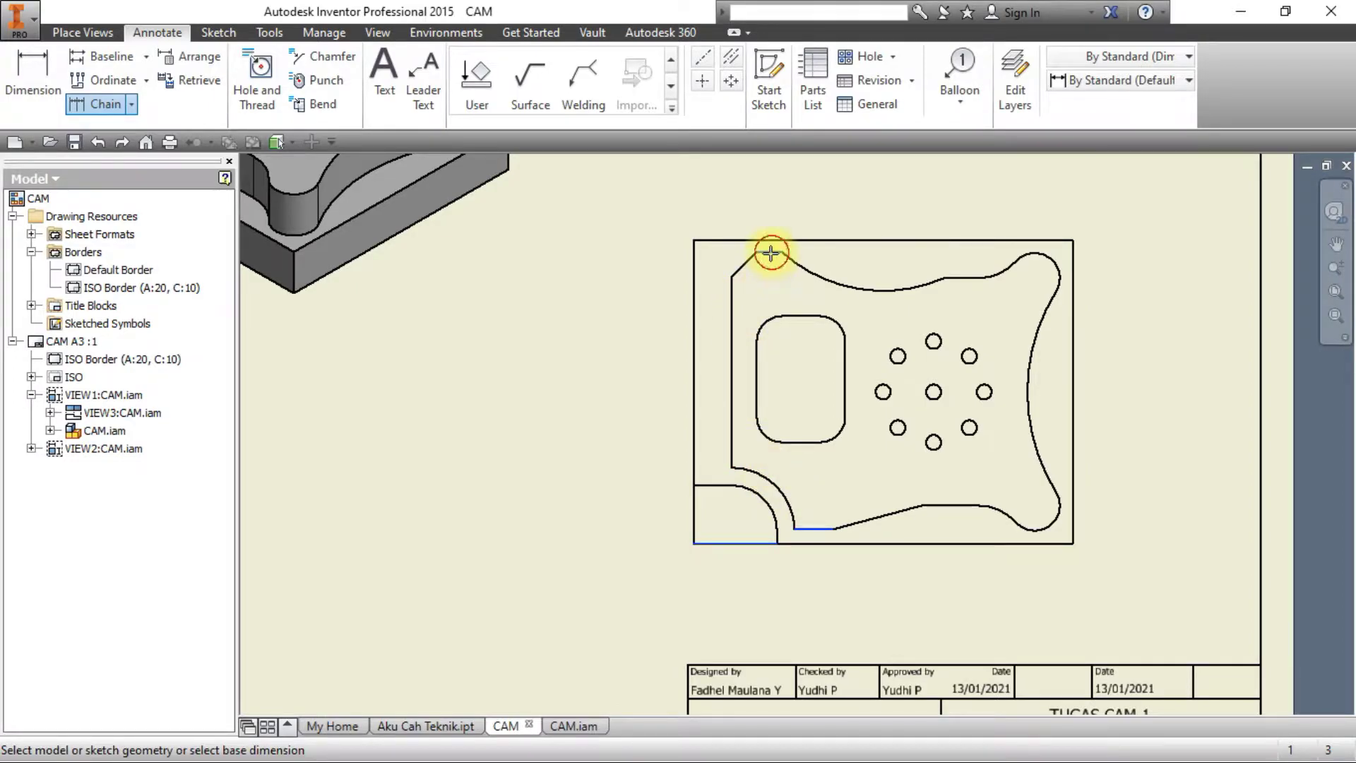
{"action": "right_click", "coordinate": [596, 382]}
{"action": "left_click", "coordinate": [647, 378]}
{"action": "left_click", "coordinate": [606, 406]}
{"action": "right_click", "coordinate": [607, 436]}
{"action": "left_click", "coordinate": [629, 432]}
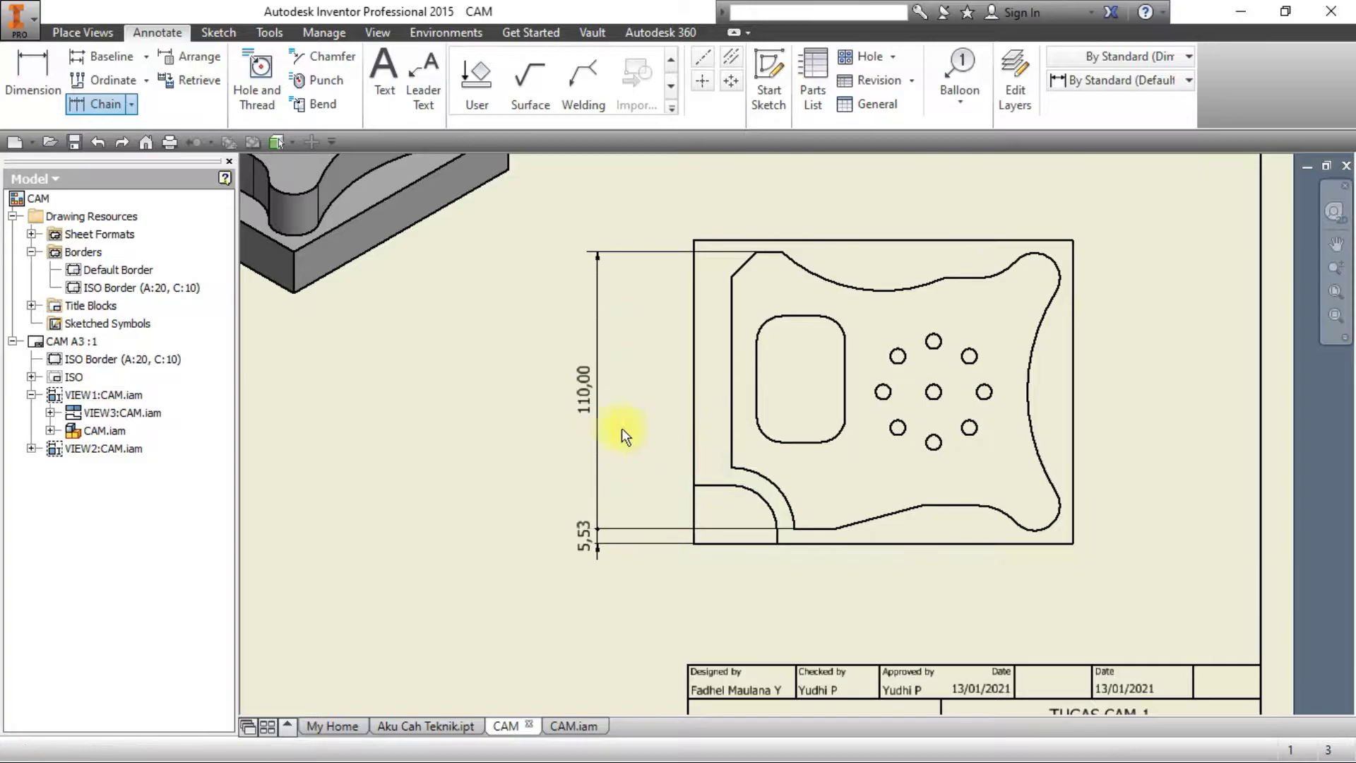
Set the primary unit precision and primary tolerance precision of the chain's contour height dimension to 0.
{"action": "double_click", "coordinate": [584, 409]}
{"action": "left_click", "coordinate": [609, 306]}
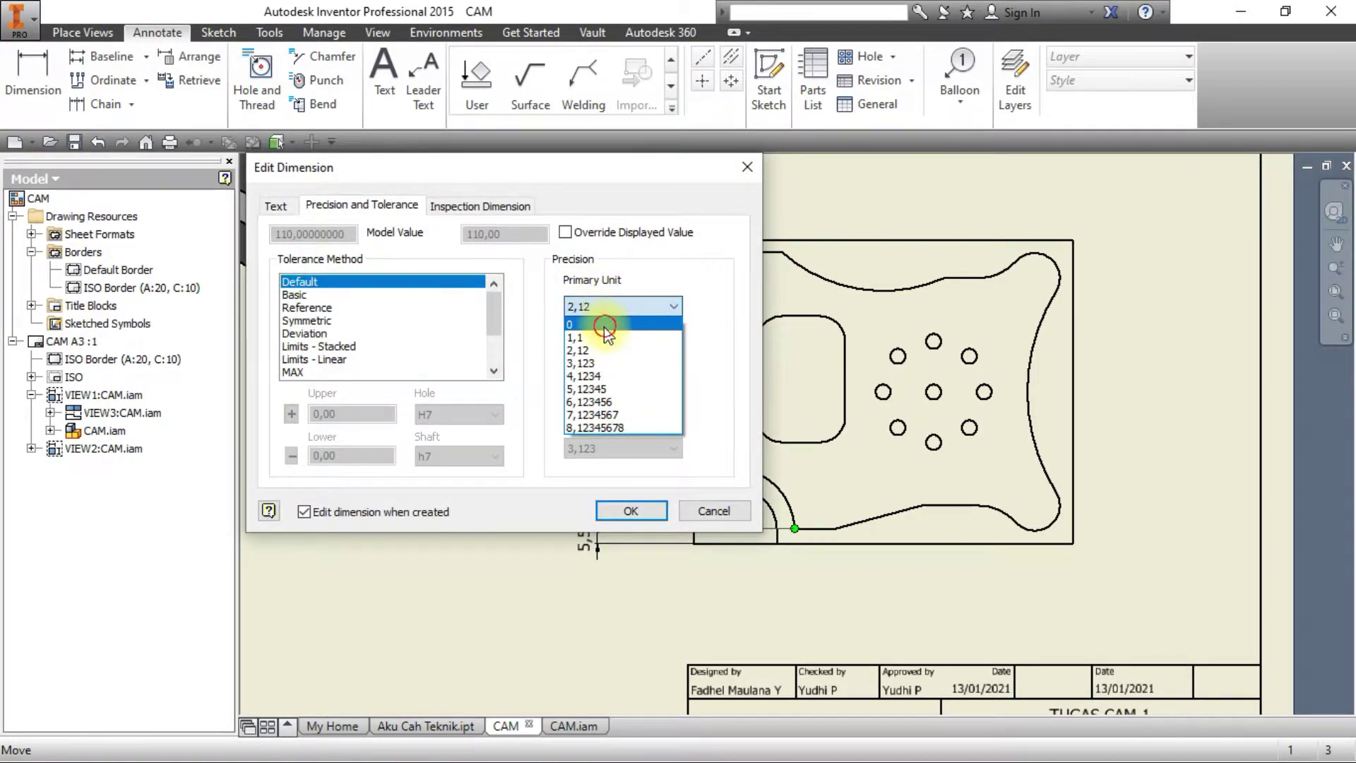
{"action": "left_click", "coordinate": [601, 324]}
{"action": "left_click", "coordinate": [629, 509]}
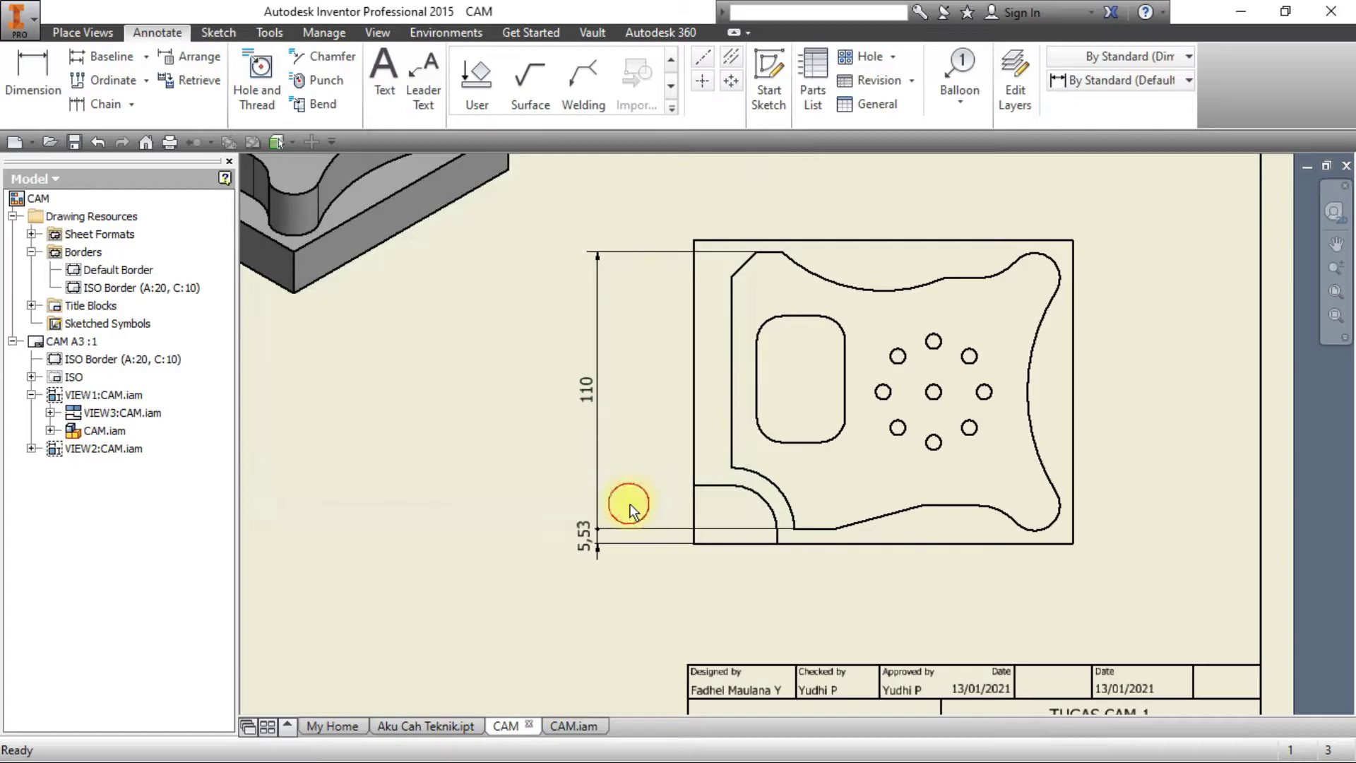
{"action": "double_click", "coordinate": [591, 400]}
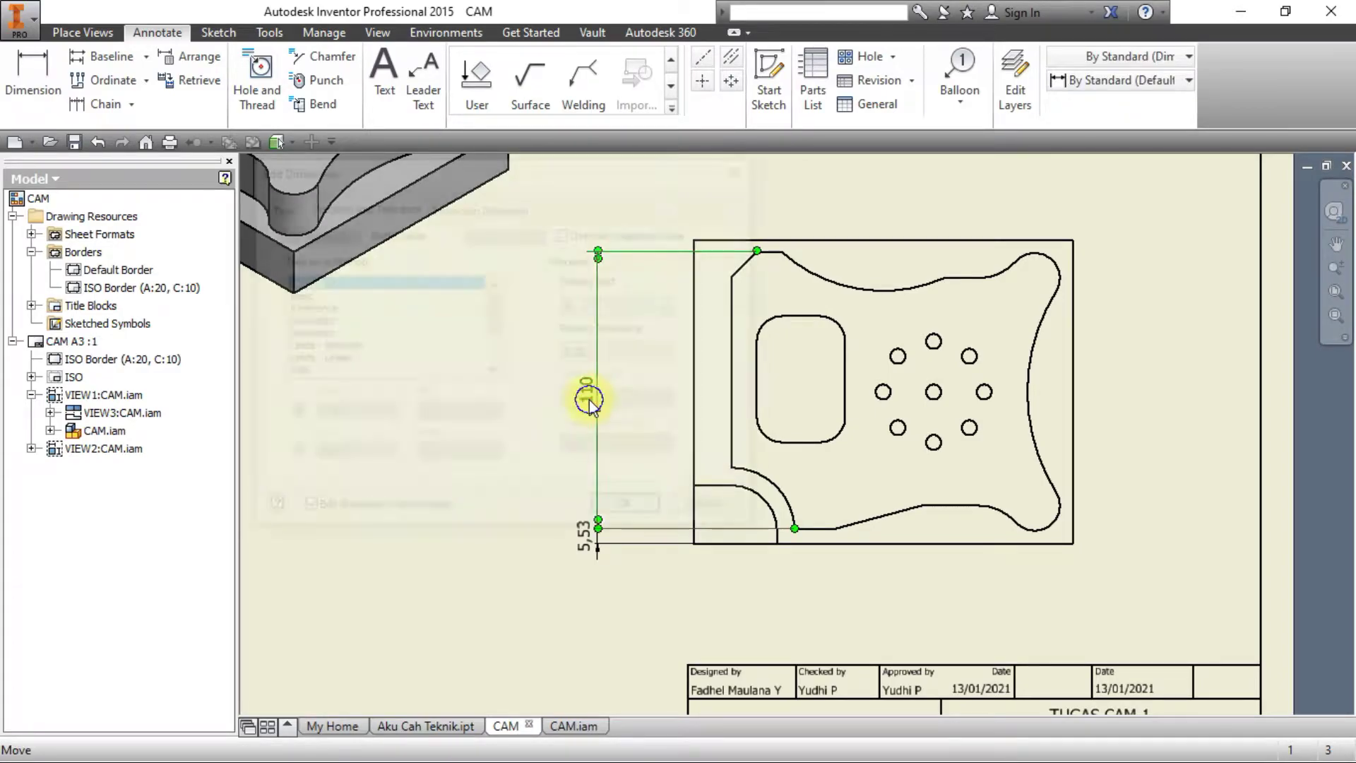
{"action": "left_click", "coordinate": [597, 354]}
{"action": "left_click", "coordinate": [602, 369]}
{"action": "left_click", "coordinate": [634, 508]}
{"action": "left_click", "coordinate": [546, 396]}
{"action": "double_click", "coordinate": [597, 526]}
{"action": "left_click", "coordinate": [632, 520]}
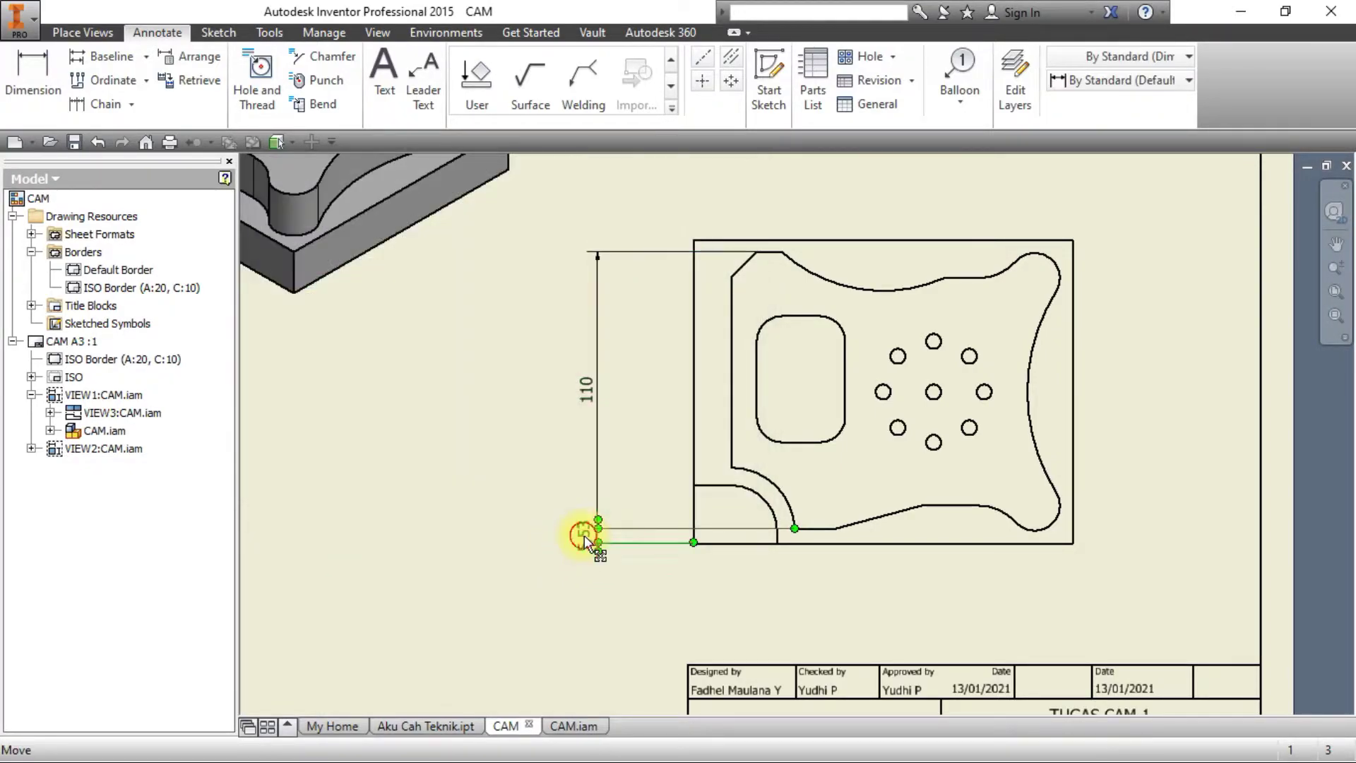
Set the primary unit precision of the chain's short lower dimension to 0, after trying 1,1.
{"action": "double_click", "coordinate": [585, 539]}
{"action": "left_click", "coordinate": [622, 307]}
{"action": "left_click", "coordinate": [614, 332]}
{"action": "left_click", "coordinate": [635, 507]}
{"action": "double_click", "coordinate": [586, 531]}
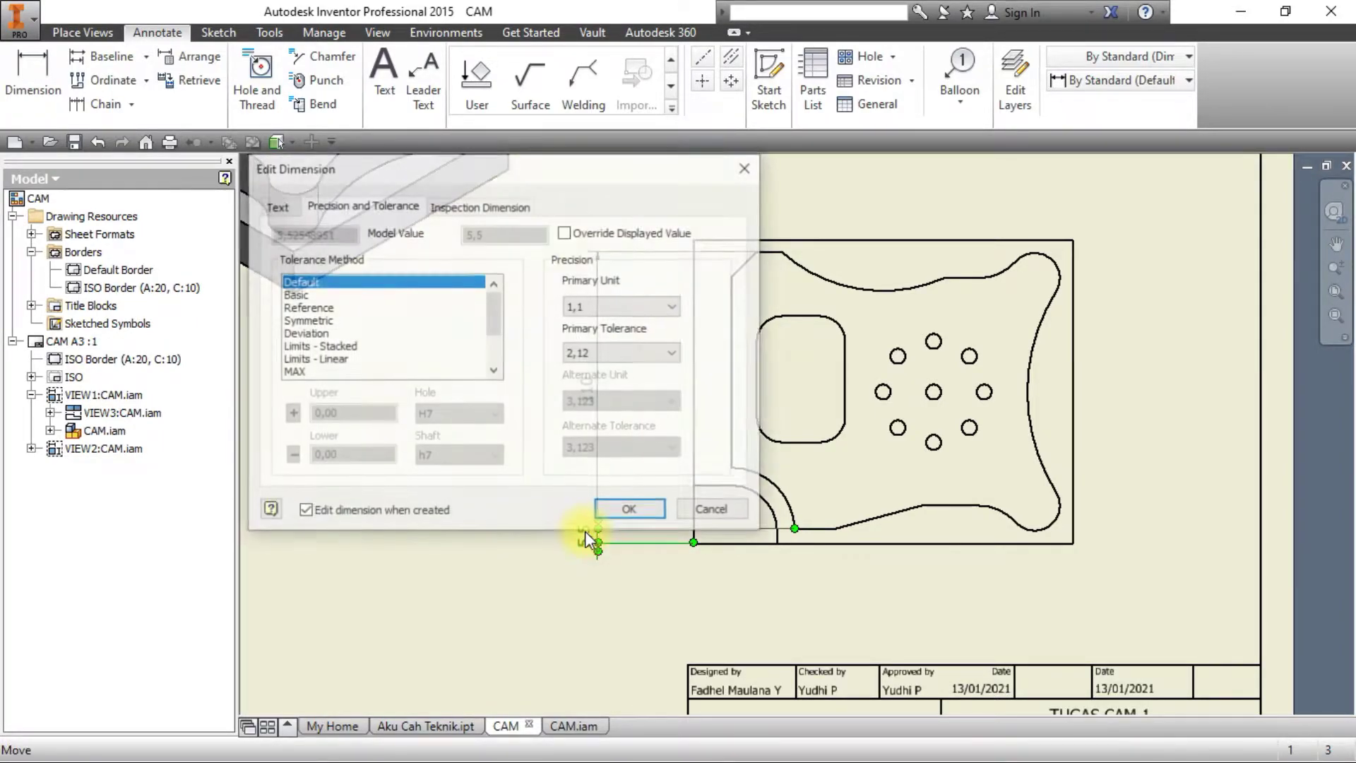
{"action": "left_click", "coordinate": [622, 307]}
{"action": "left_click", "coordinate": [620, 324]}
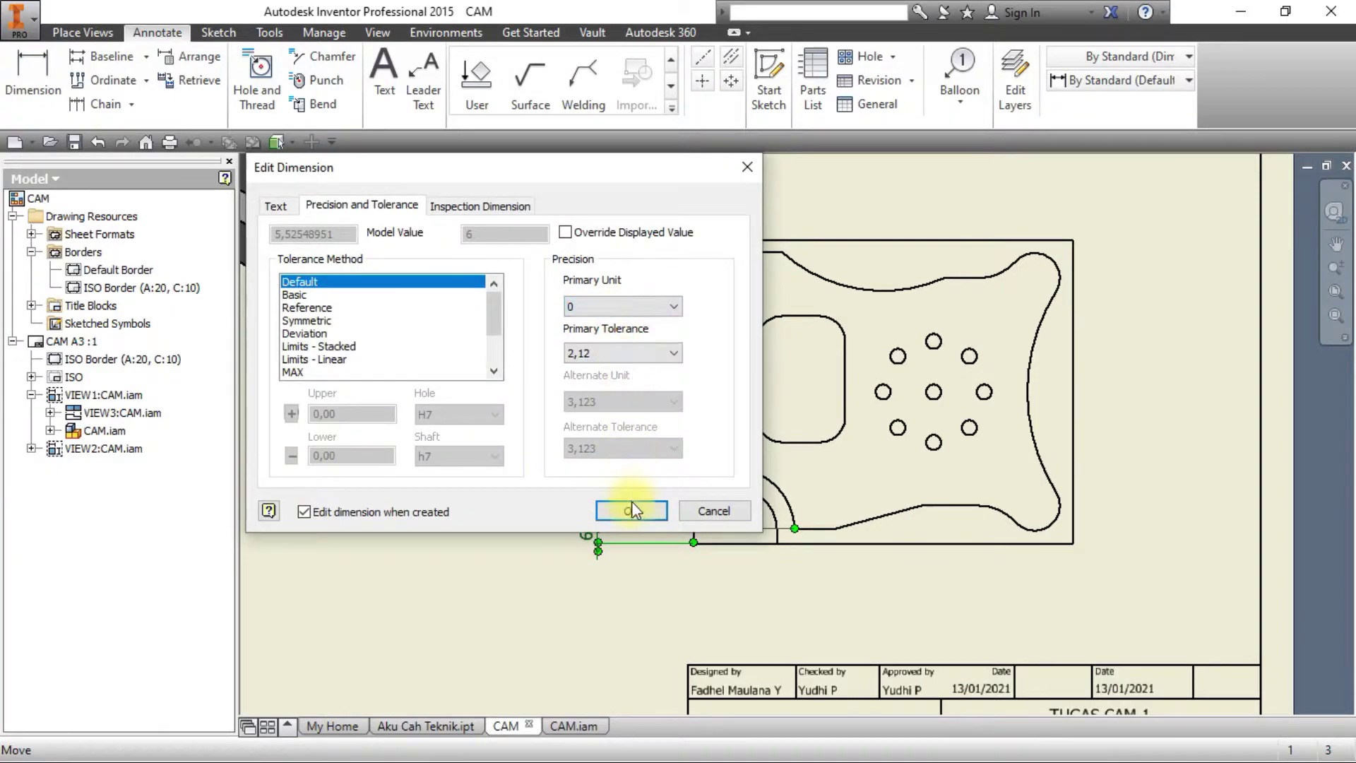
{"action": "left_click", "coordinate": [625, 507]}
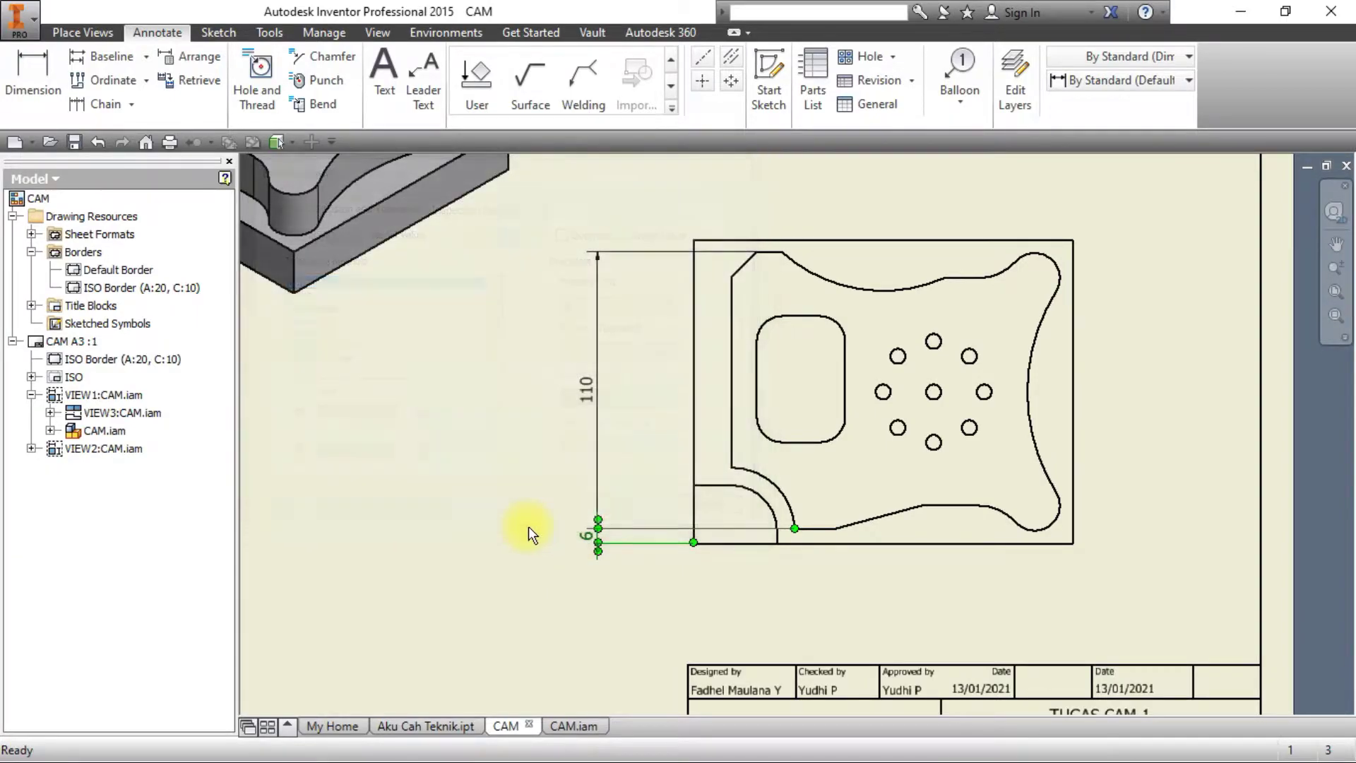
Apply the Basic tolerance method to the chain's short lower dimension with primary tolerance precision 0.
{"action": "double_click", "coordinate": [592, 537]}
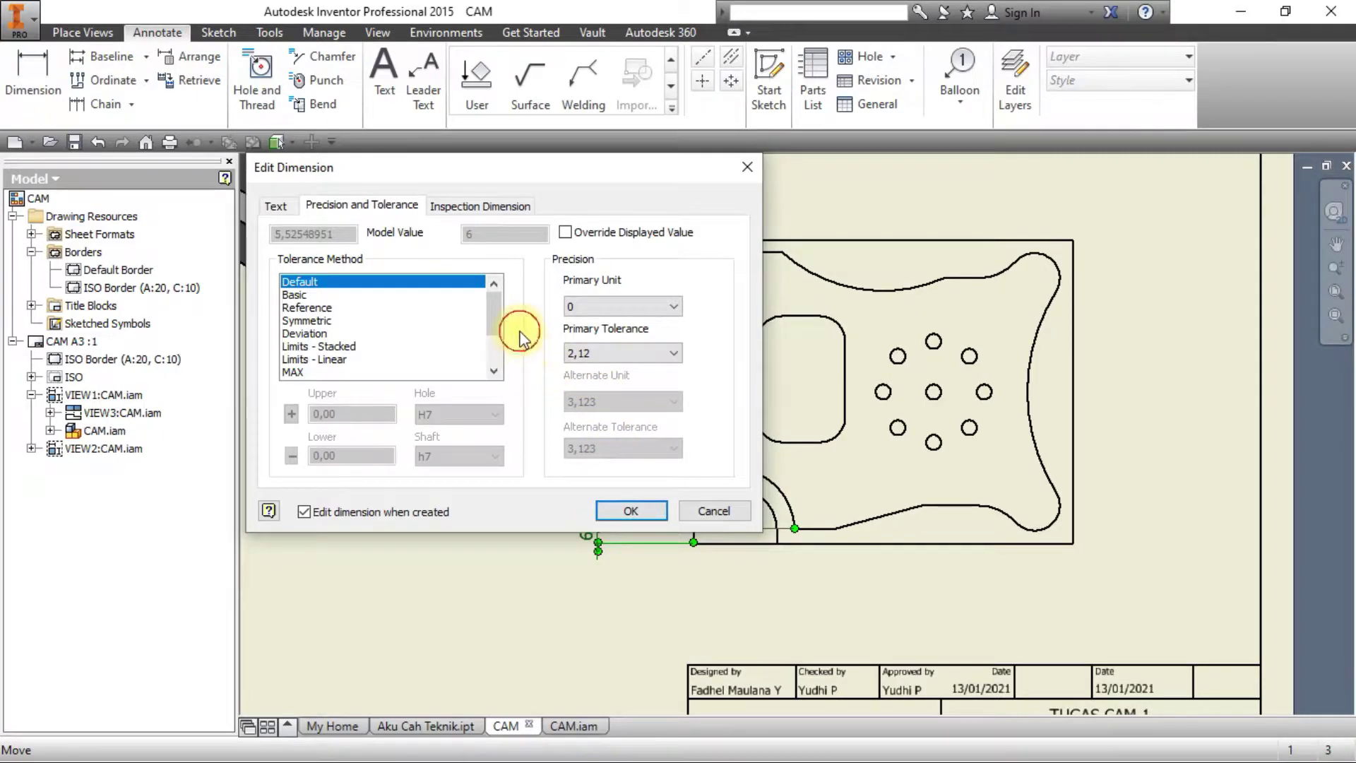
{"action": "left_click", "coordinate": [319, 294]}
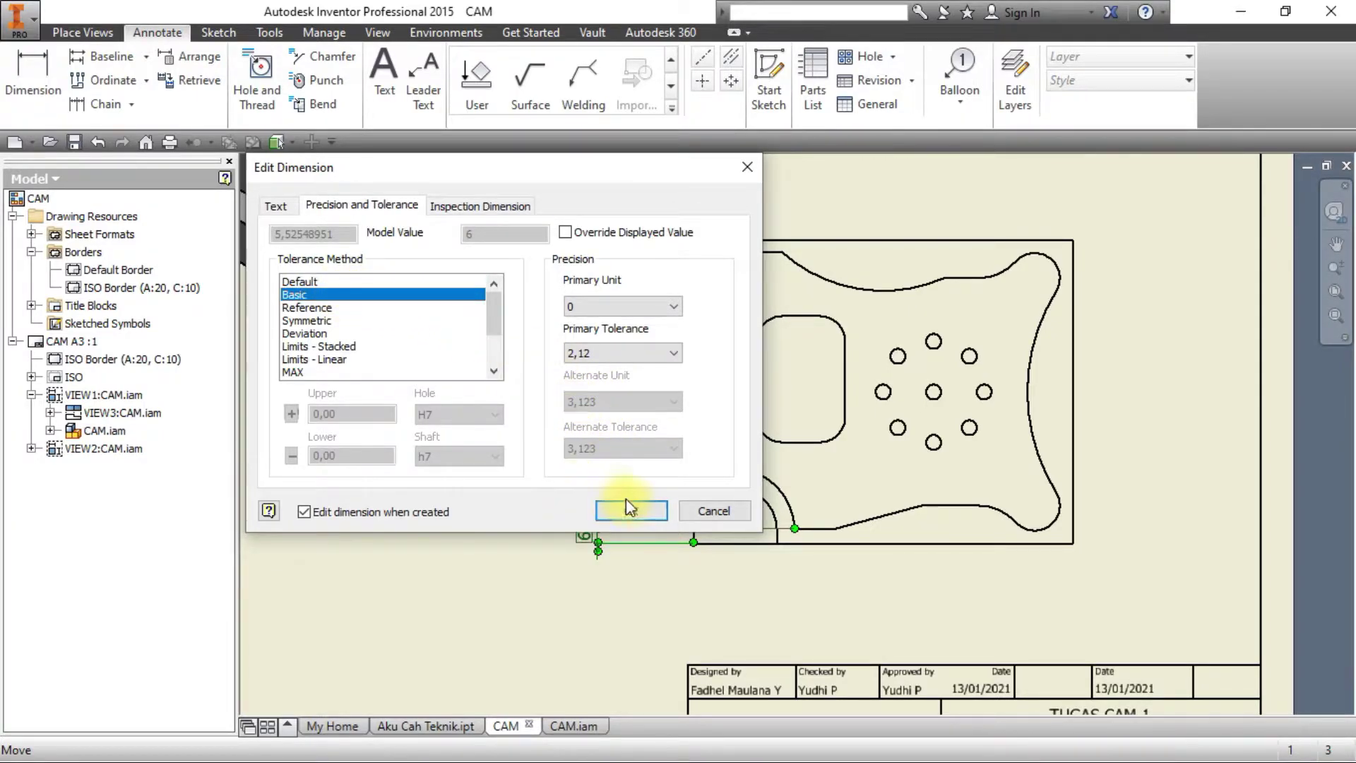
{"action": "left_click", "coordinate": [602, 353]}
{"action": "left_click", "coordinate": [605, 366]}
{"action": "left_click", "coordinate": [629, 509]}
{"action": "scroll", "coordinate": [591, 544], "scroll_direction": "up", "scroll_amount": 5}
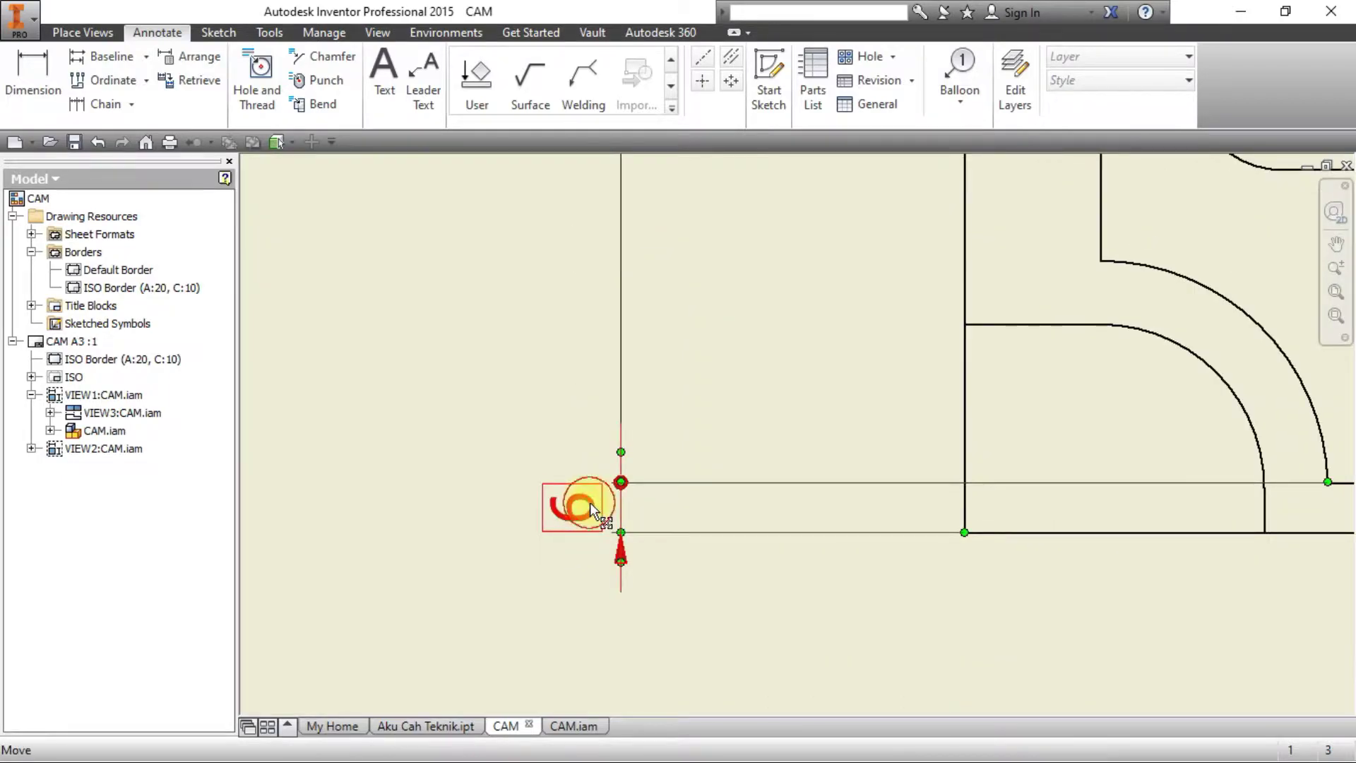
{"action": "double_click", "coordinate": [591, 503]}
{"action": "left_click", "coordinate": [718, 507]}
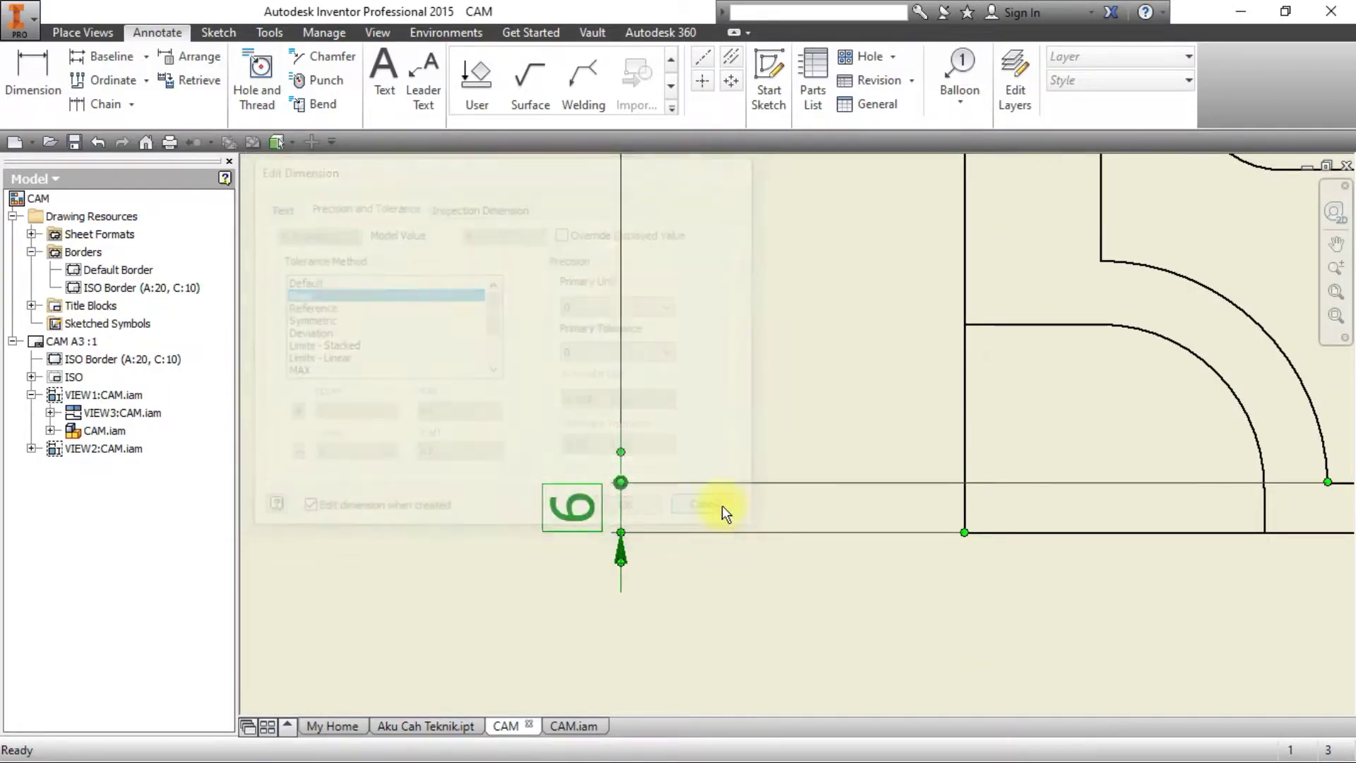
Inspect the short dimension's attachment at the contour's lower corner and remove the chain dimensions from the top view.
{"action": "scroll", "coordinate": [739, 539], "scroll_direction": "down", "scroll_amount": 5}
{"action": "scroll", "coordinate": [848, 503], "scroll_direction": "up", "scroll_amount": 6}
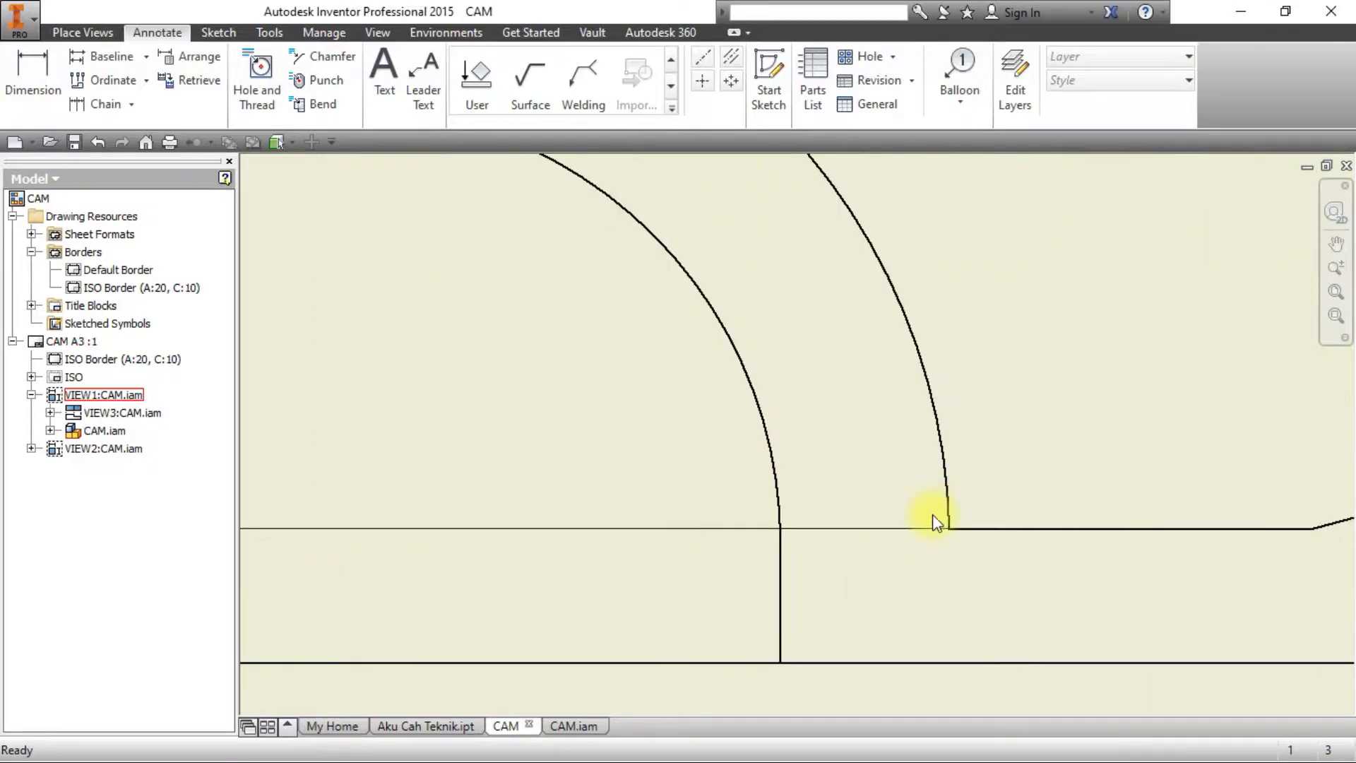
{"action": "left_click", "coordinate": [931, 526]}
{"action": "scroll", "coordinate": [932, 527], "scroll_direction": "down", "scroll_amount": 6}
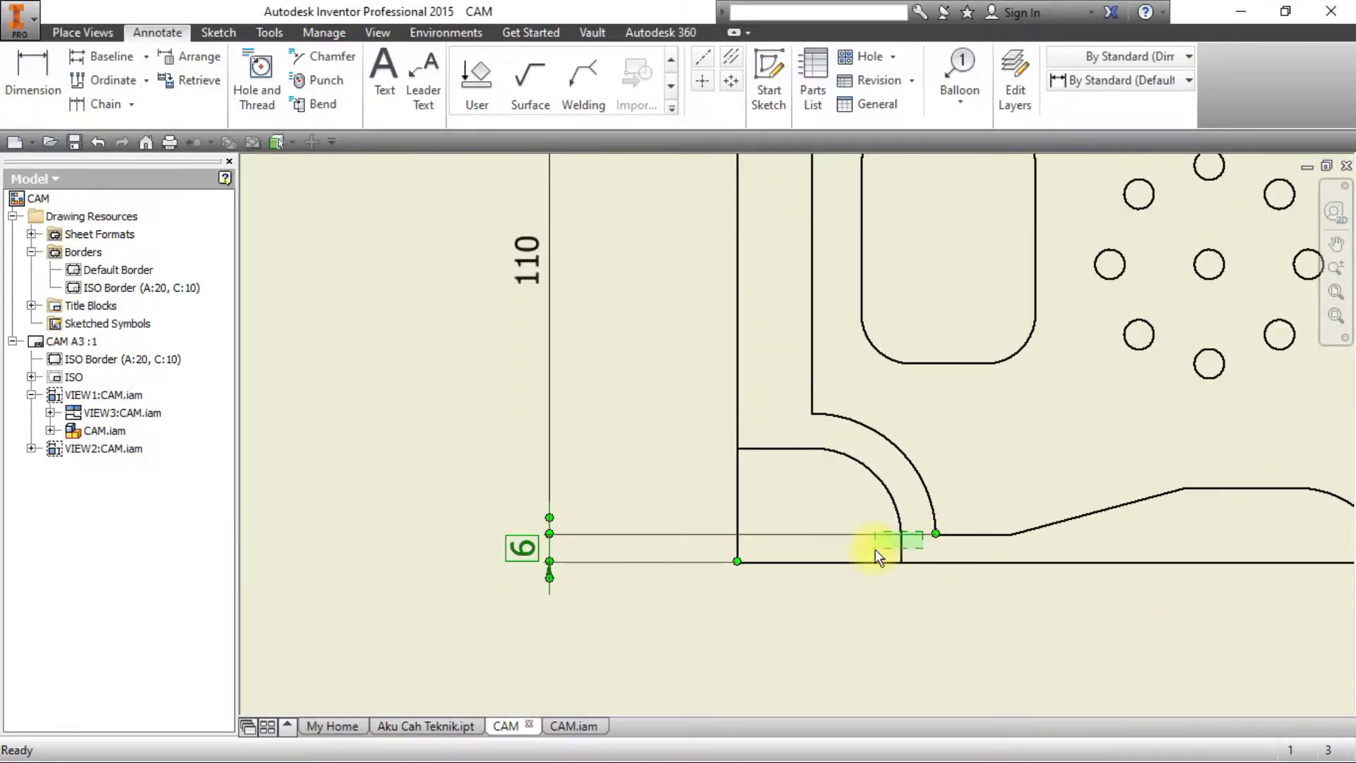
{"action": "left_click_drag", "start_coordinate": [936, 535], "coordinate": [817, 537]}
{"action": "left_click", "coordinate": [817, 625]}
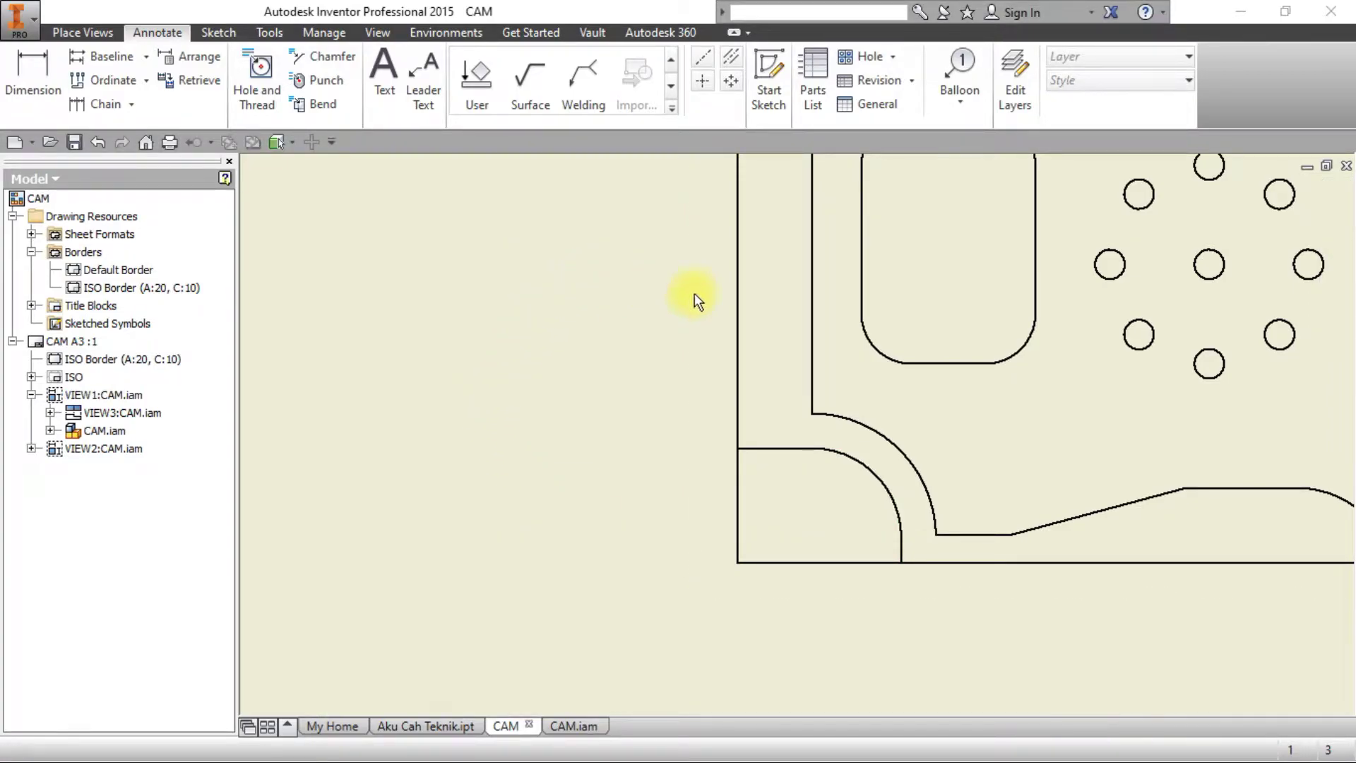
Dimension the vertical distance from the plate's bottom edge to the inner corner arc's centre in the top view, with primary unit precision 0.
{"action": "scroll", "coordinate": [616, 312], "scroll_direction": "up", "scroll_amount": 5}
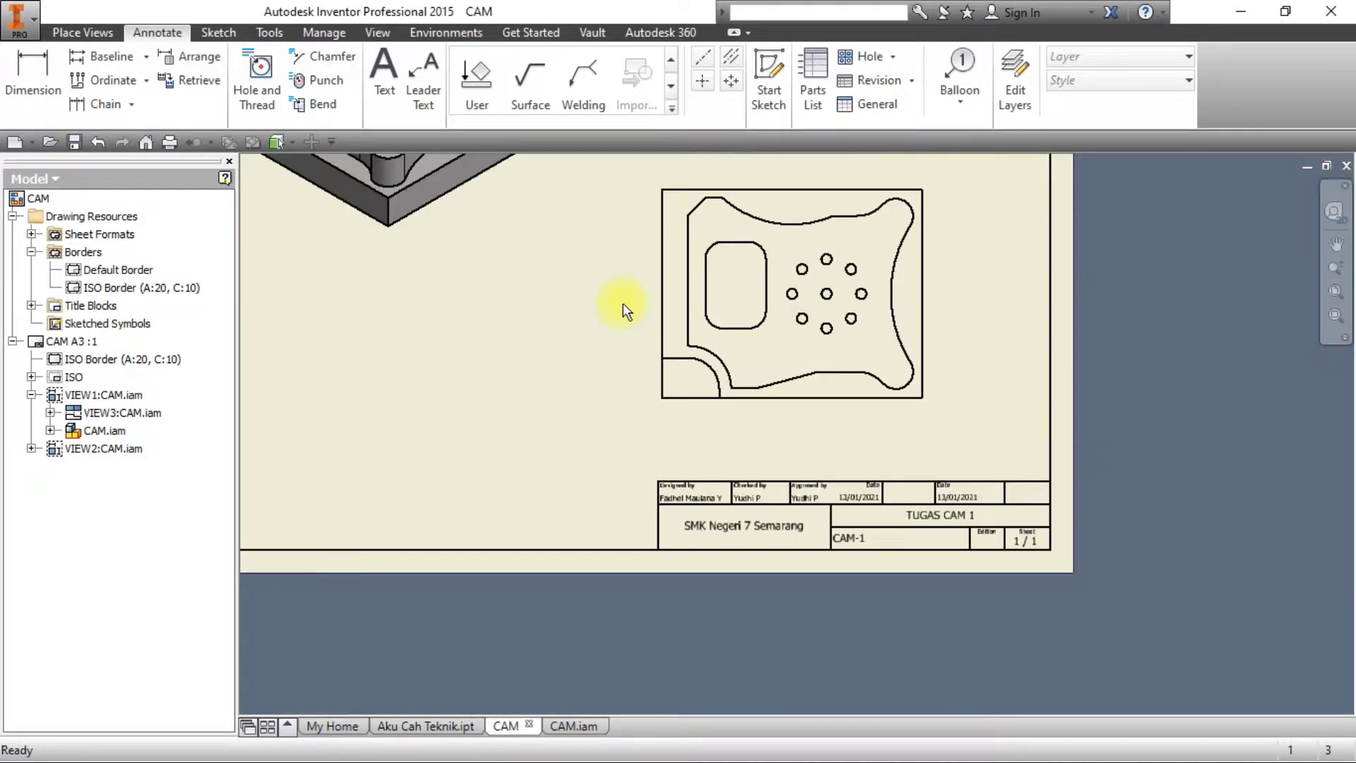
{"action": "left_click", "coordinate": [62, 83]}
{"action": "scroll", "coordinate": [690, 396], "scroll_direction": "up", "scroll_amount": 6}
{"action": "left_click", "coordinate": [779, 306]}
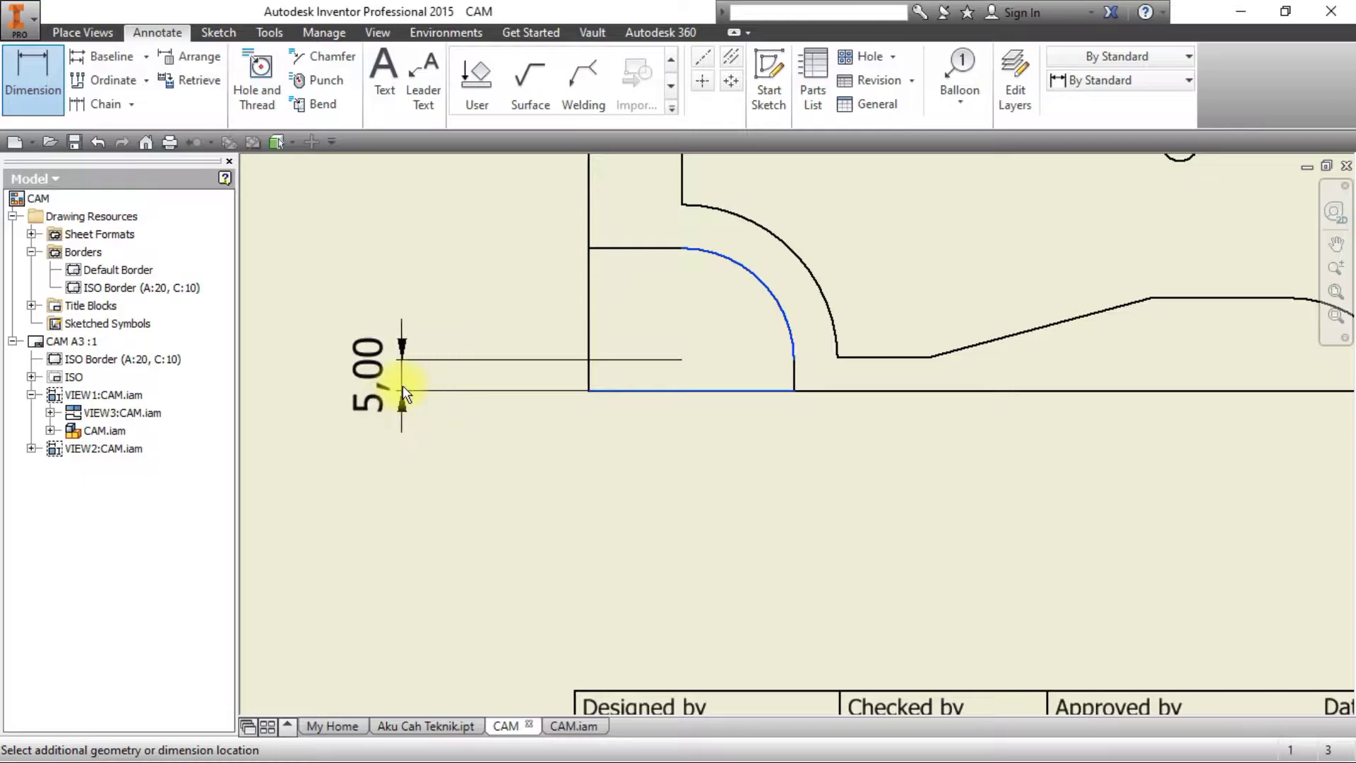
{"action": "left_click", "coordinate": [659, 388]}
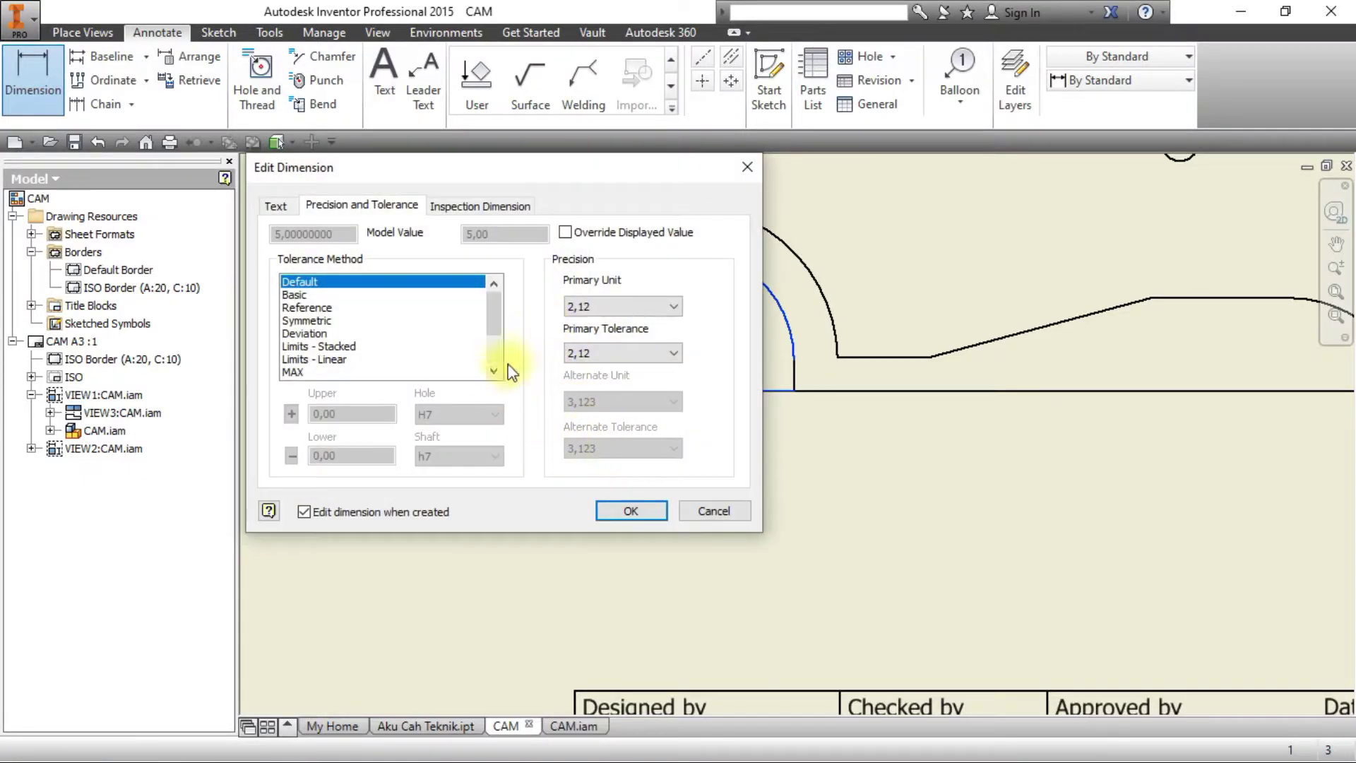
{"action": "left_click", "coordinate": [618, 308]}
{"action": "left_click", "coordinate": [616, 325]}
{"action": "left_click", "coordinate": [629, 511]}
{"action": "scroll", "coordinate": [521, 304], "scroll_direction": "down", "scroll_amount": 5}
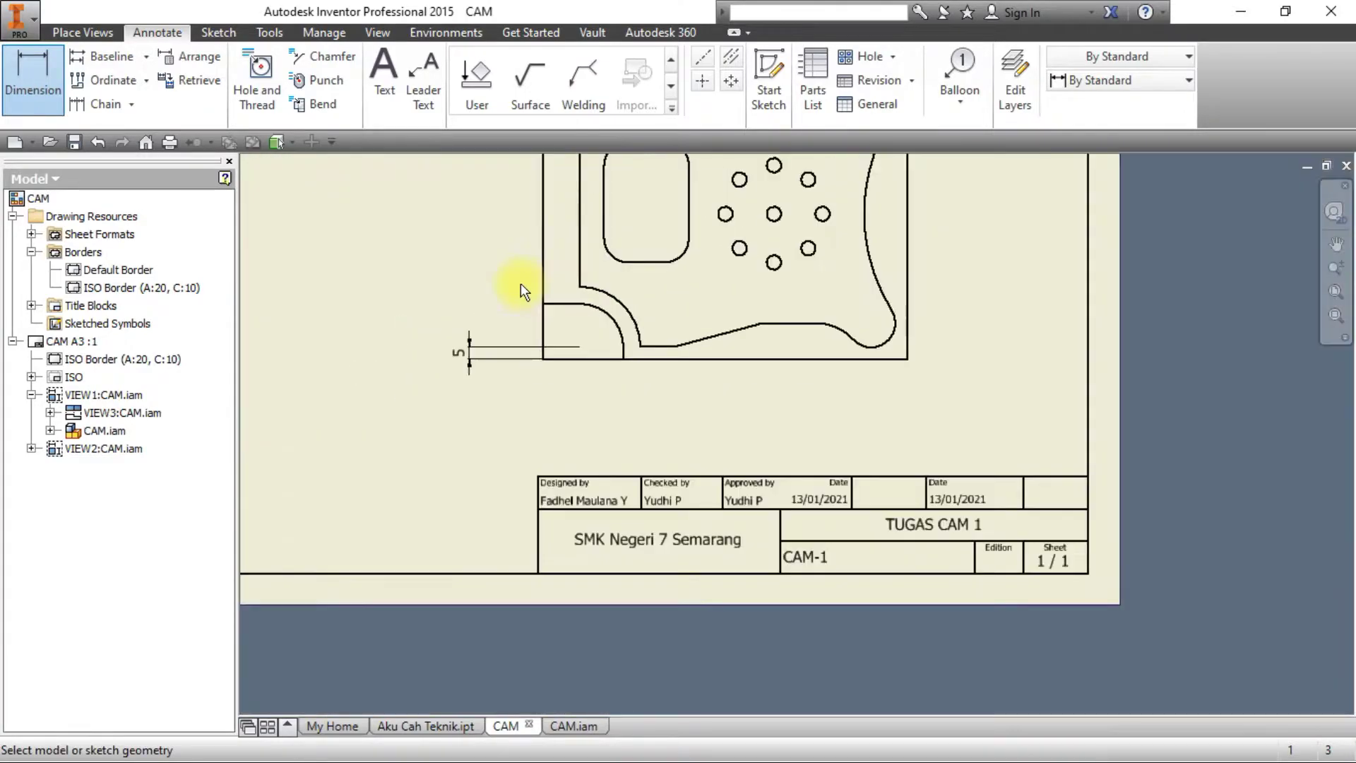
{"action": "middle_click_drag", "start_coordinate": [515, 272], "coordinate": [573, 605]}
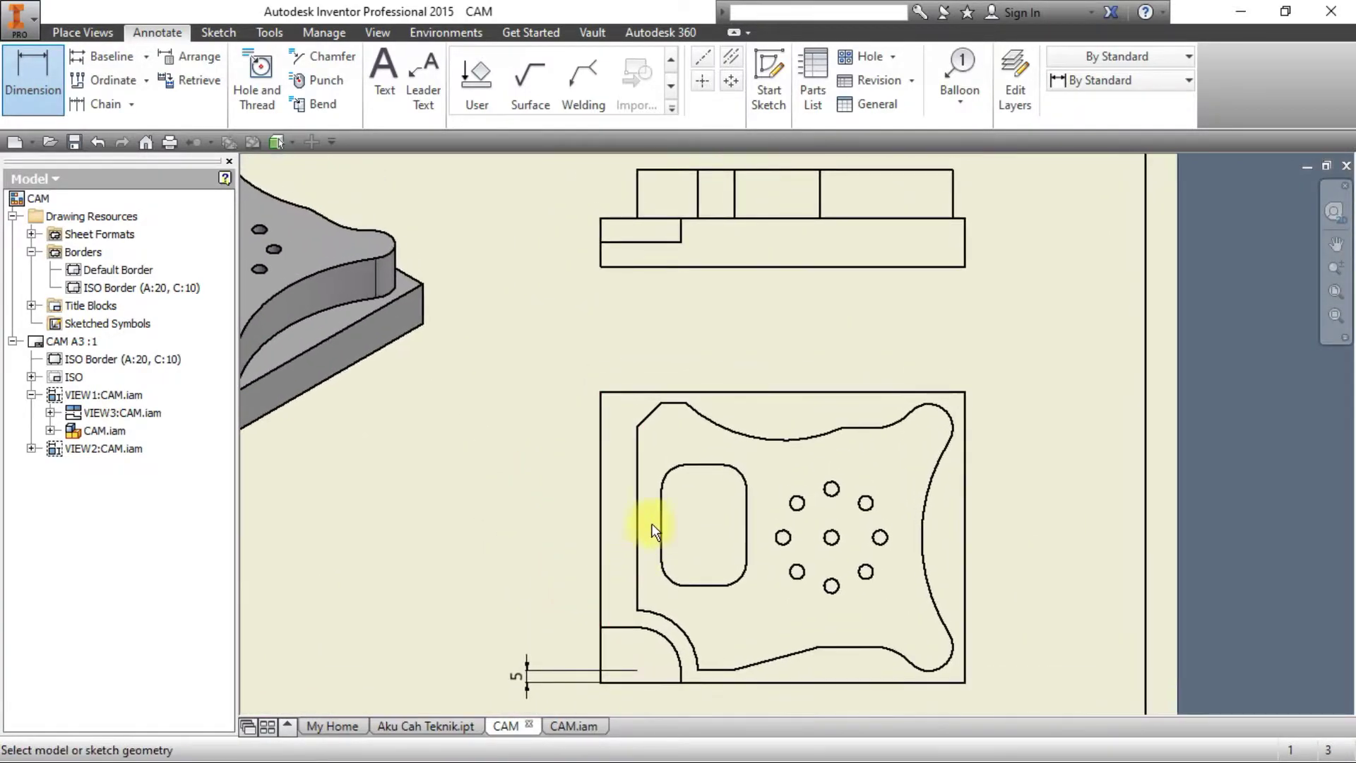
Try to dimension the vertical distance from the contour's upper edge to the inner corner arc's centre in the top view, with primary unit precision 0.
{"action": "left_click", "coordinate": [669, 403]}
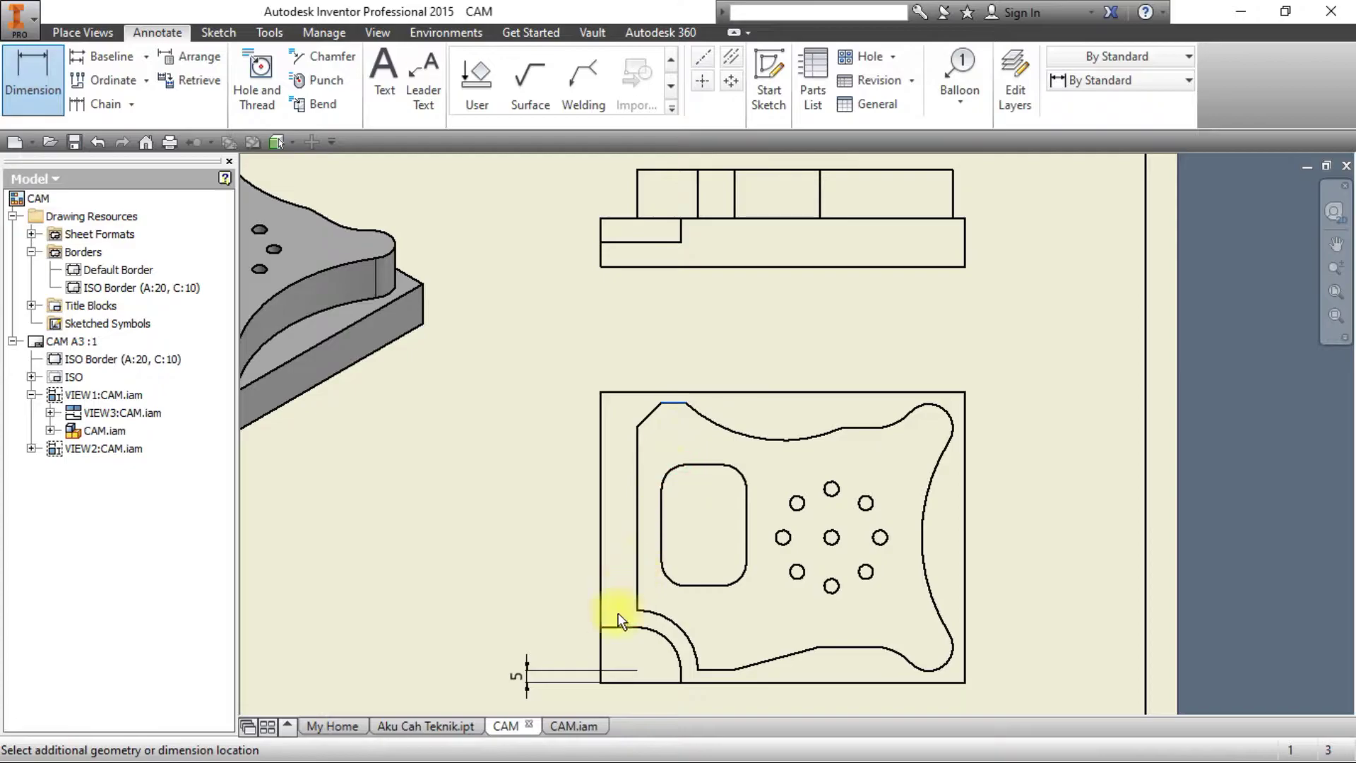
{"action": "key", "text": "Escape"}
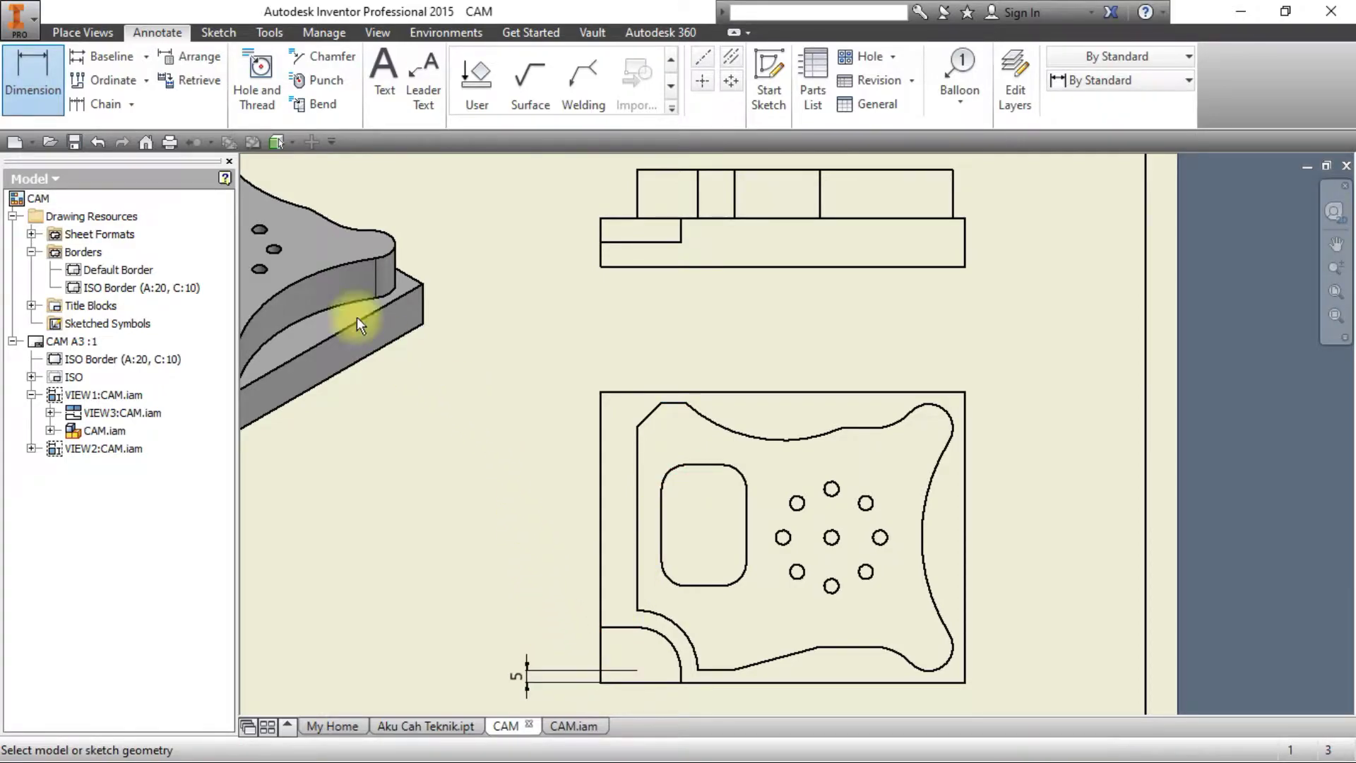
{"action": "left_click", "coordinate": [25, 99]}
{"action": "left_click", "coordinate": [663, 404]}
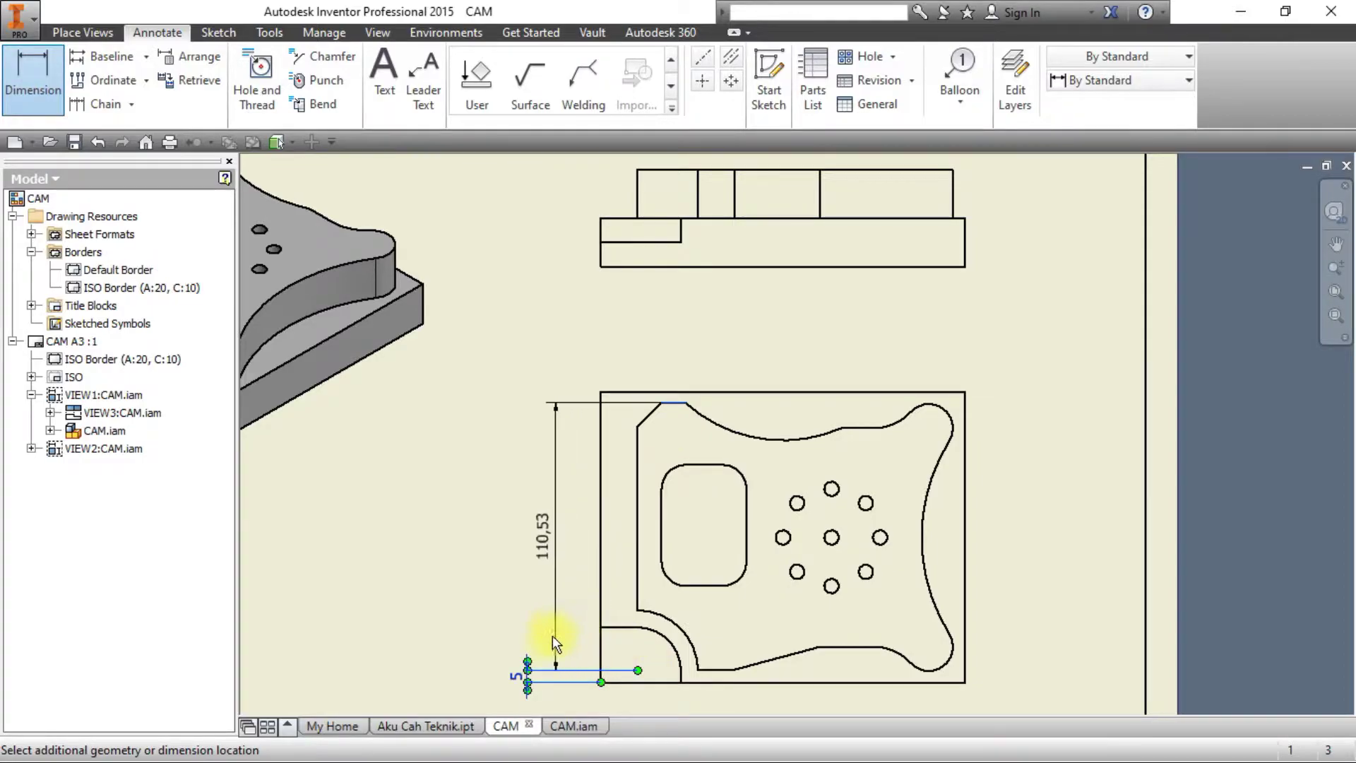
{"action": "middle_click_drag", "start_coordinate": [554, 632], "coordinate": [702, 545]}
{"action": "scroll", "coordinate": [696, 560], "scroll_direction": "up", "scroll_amount": 3}
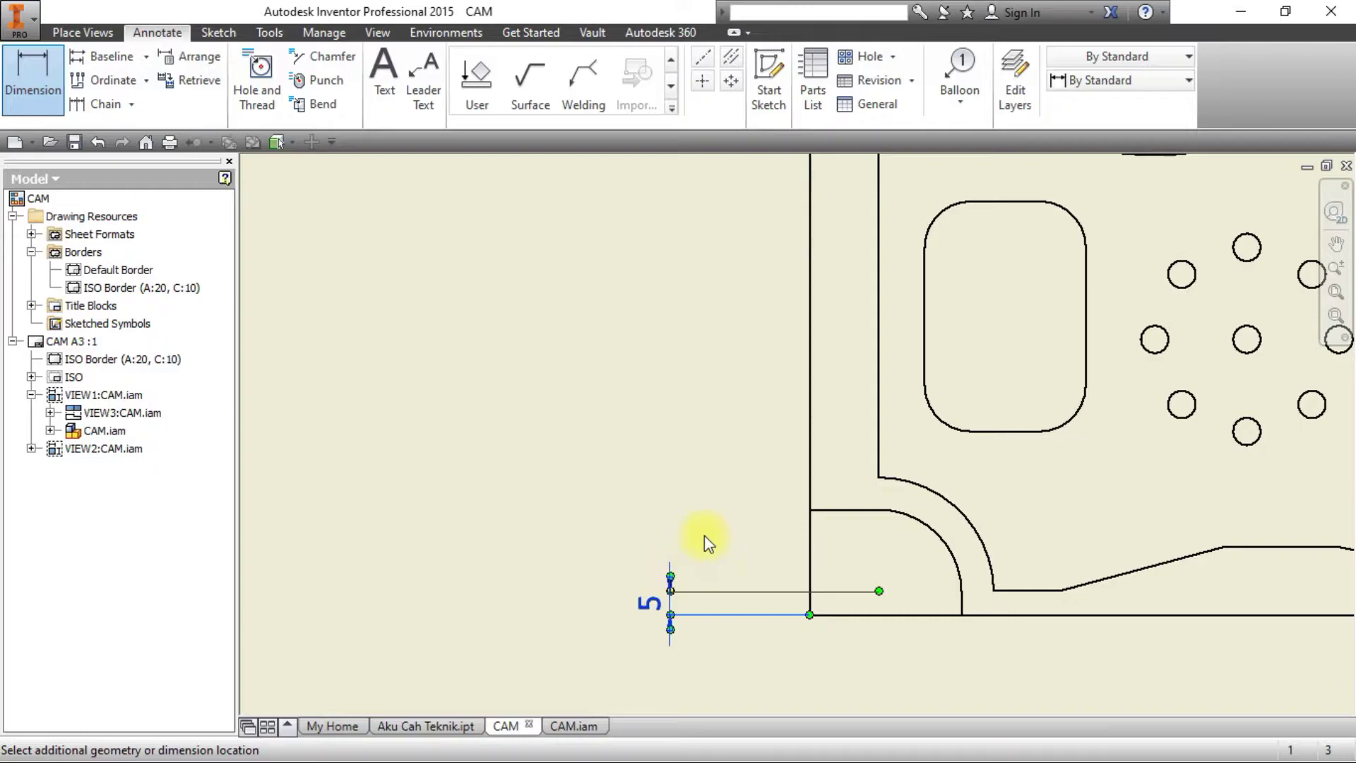
{"action": "left_click", "coordinate": [697, 402]}
{"action": "left_click", "coordinate": [624, 311]}
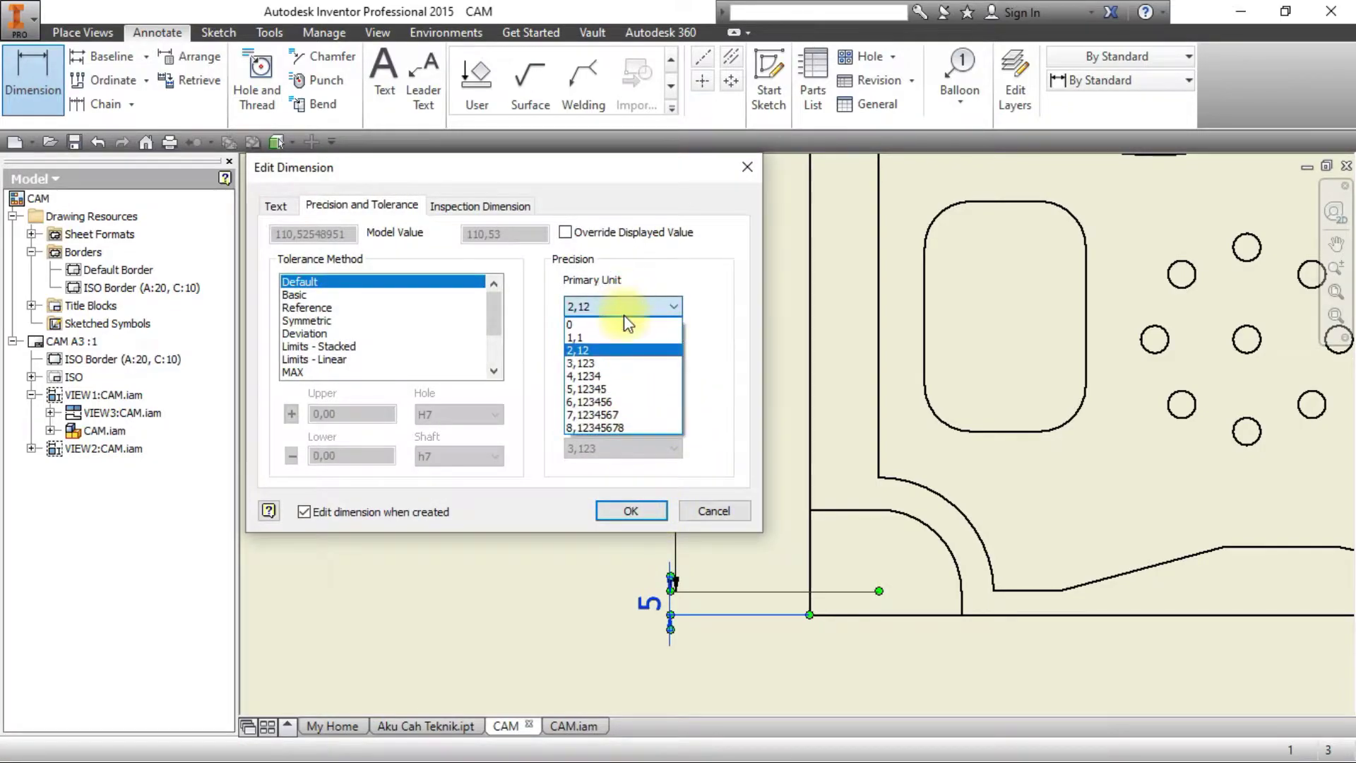
{"action": "left_click", "coordinate": [622, 321]}
{"action": "left_click", "coordinate": [631, 510]}
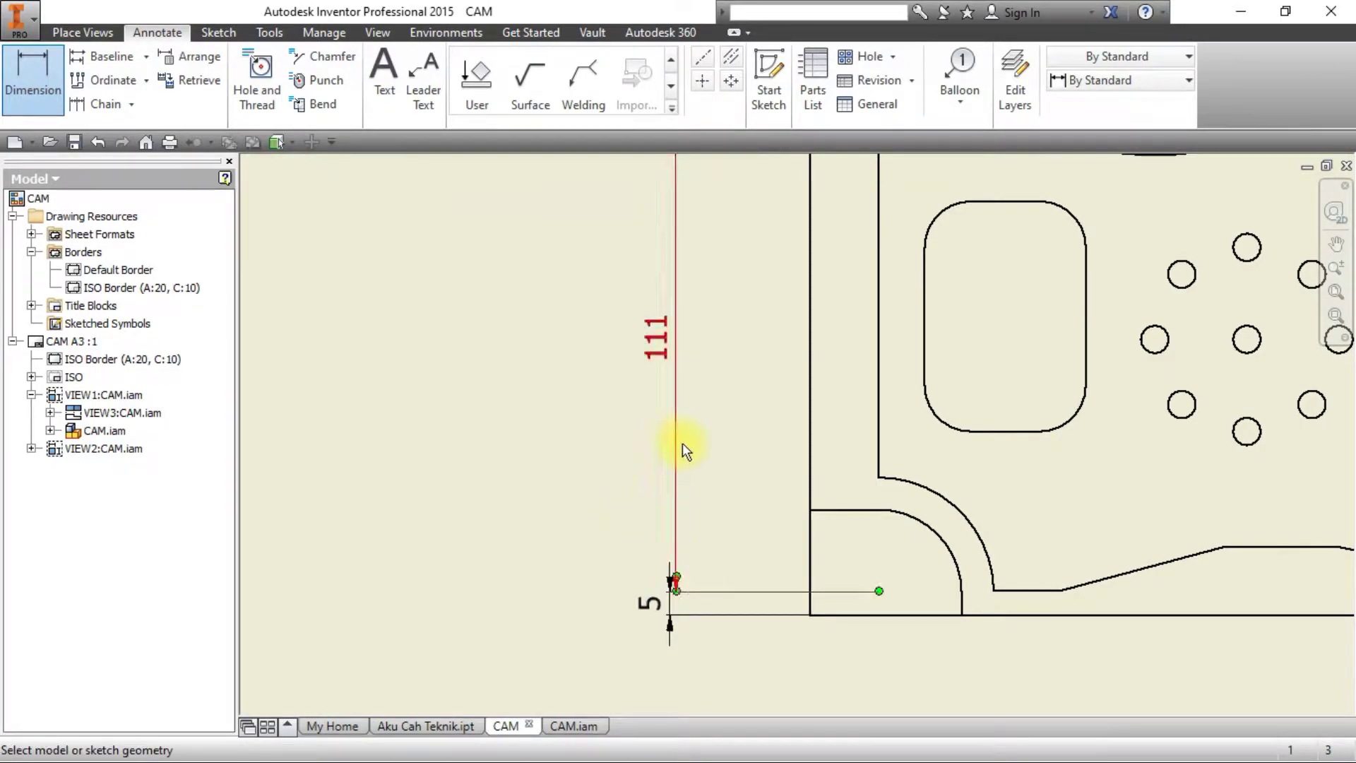
Check the new vertical dimension's precision settings without changing them, and undo that dimension.
{"action": "double_click", "coordinate": [670, 420]}
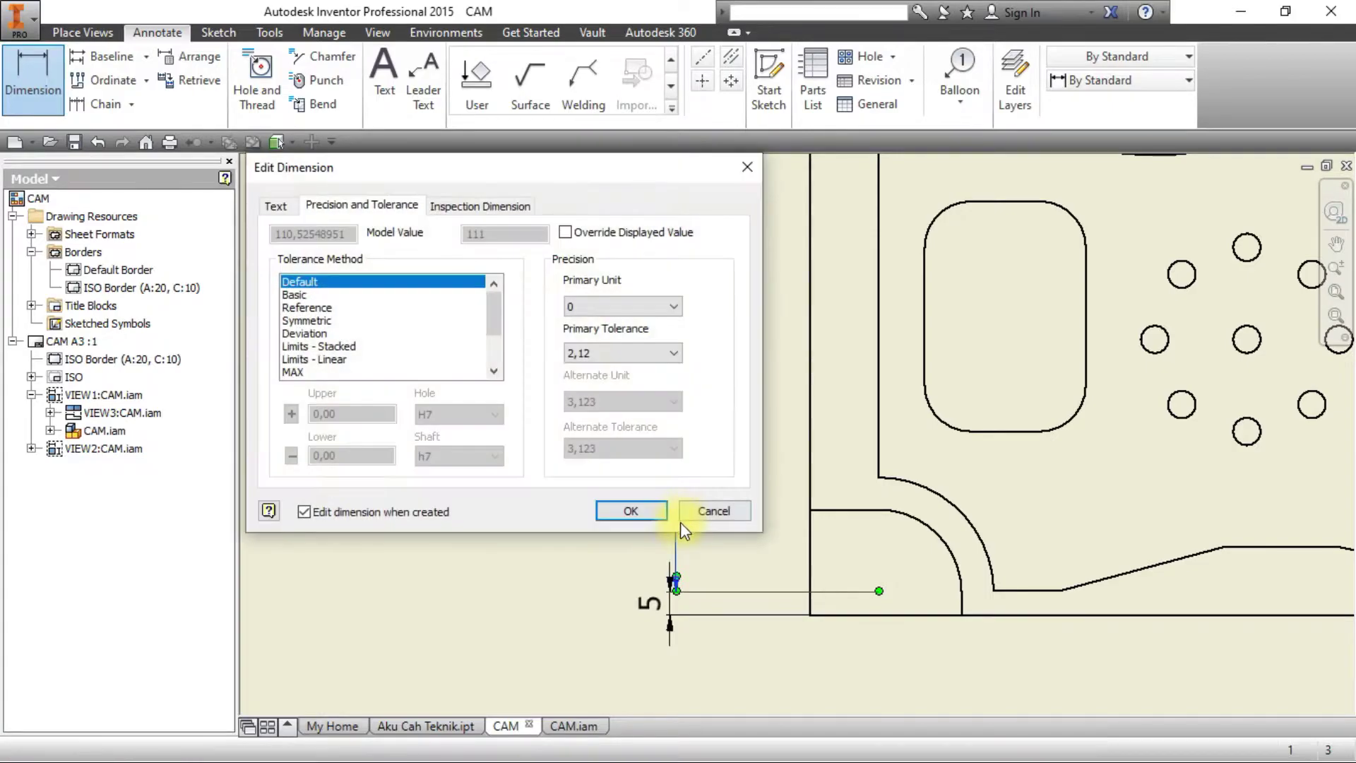
{"action": "left_click", "coordinate": [707, 512]}
{"action": "key", "text": "ctrl+z"}
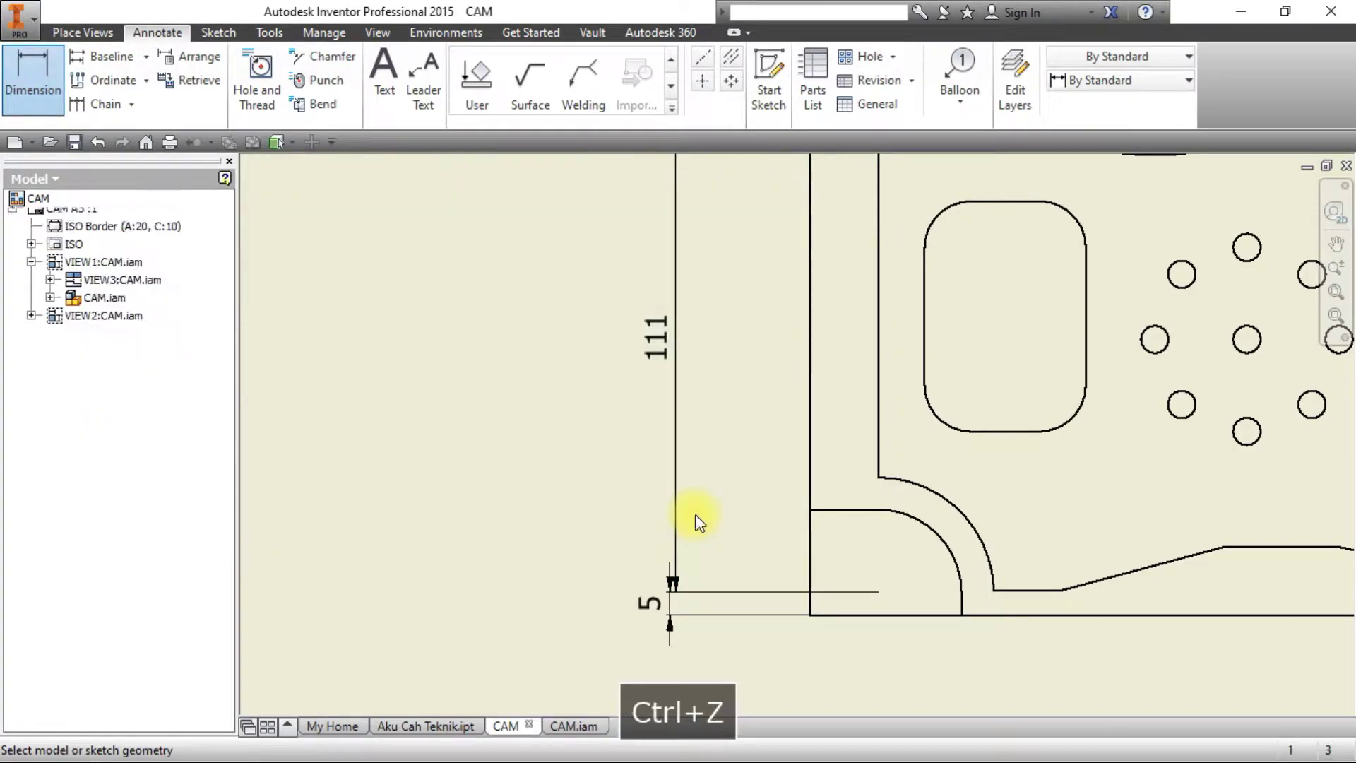
{"action": "key", "text": "ctrl+z"}
Dimension the contour's height in the top view between its short lower edge and short upper edge, keeping the default precision.
{"action": "left_click", "coordinate": [32, 78]}
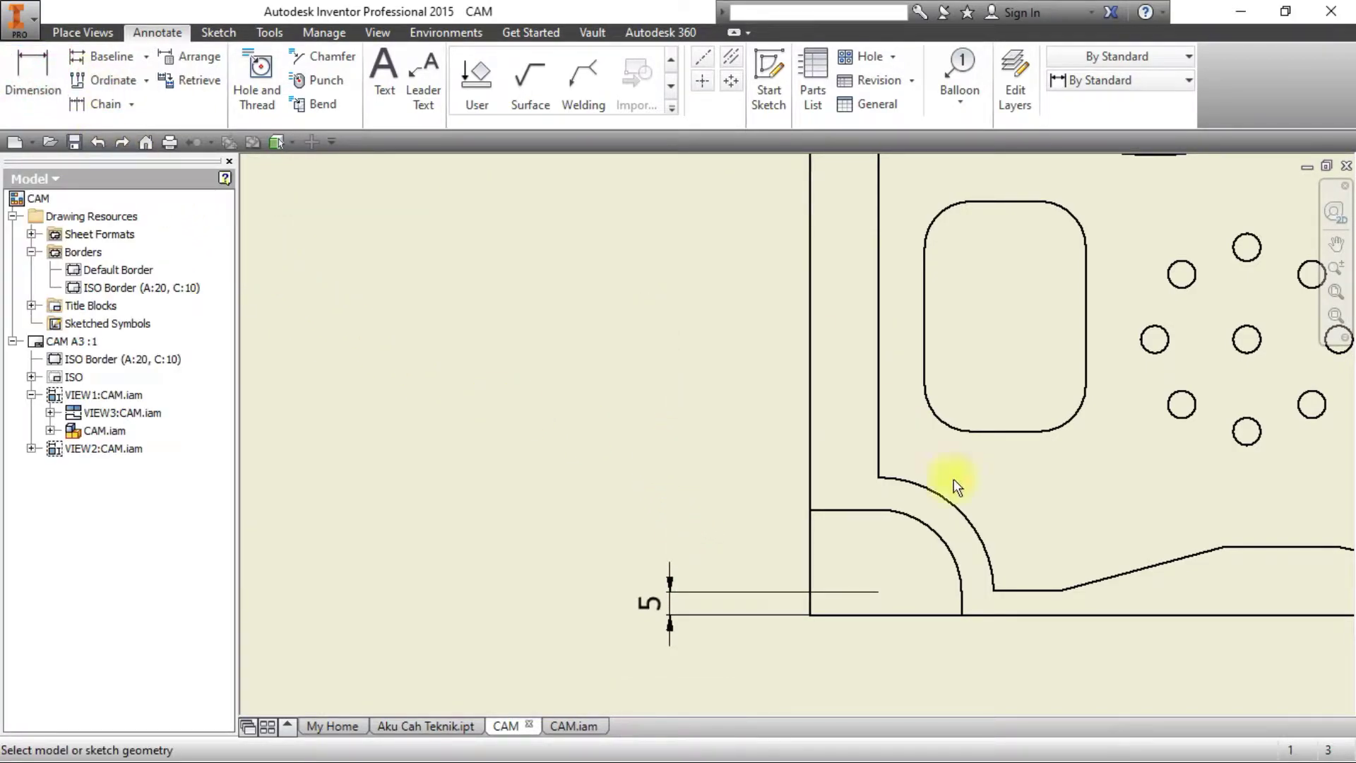
{"action": "left_click", "coordinate": [1020, 592]}
{"action": "middle_click_drag", "start_coordinate": [1035, 193], "coordinate": [975, 518]}
{"action": "left_click", "coordinate": [890, 409]}
{"action": "middle_click_drag", "start_coordinate": [690, 494], "coordinate": [863, 328]}
{"action": "middle_click_drag", "start_coordinate": [849, 574], "coordinate": [819, 389]}
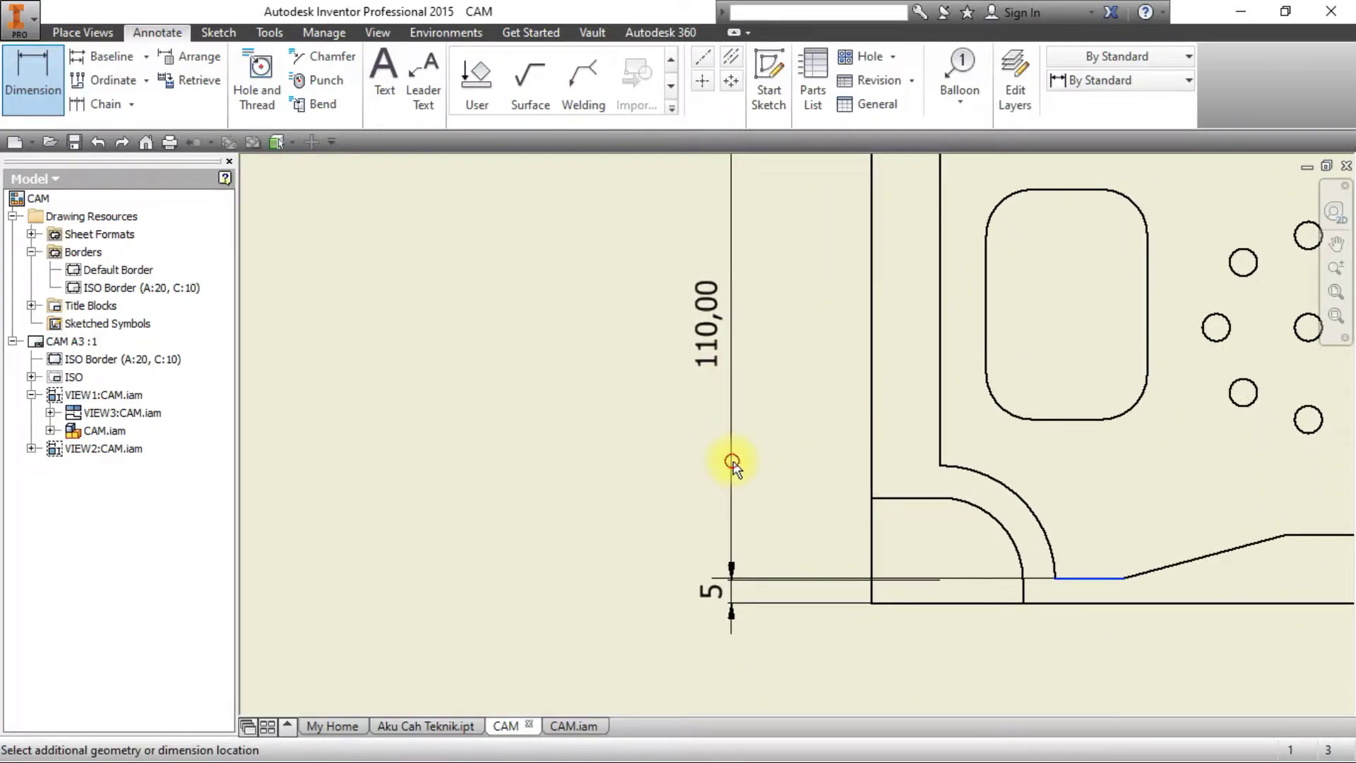
{"action": "left_click", "coordinate": [751, 433]}
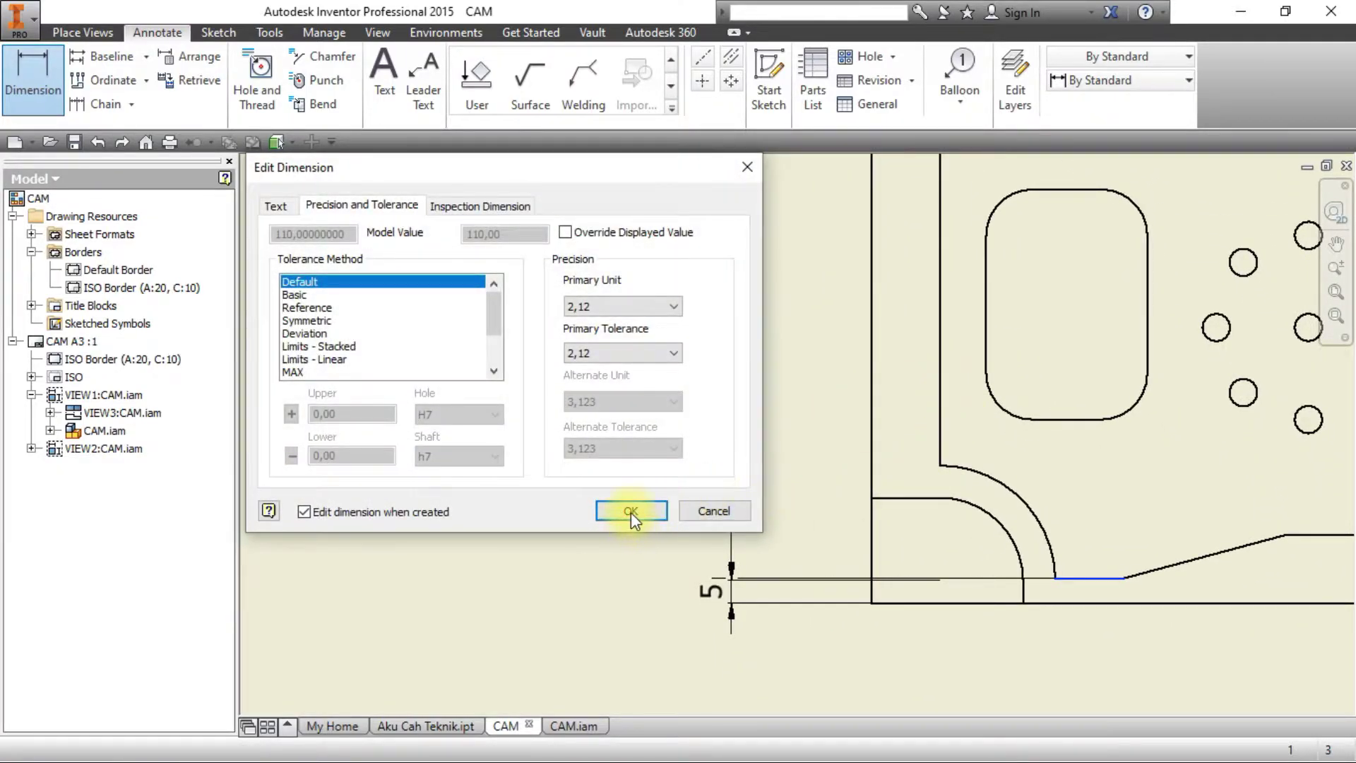
{"action": "left_click", "coordinate": [631, 511]}
Inspect where the contour height dimension meets the short 5 mm dimension at the plate's lower-left corner.
{"action": "scroll", "coordinate": [792, 424], "scroll_direction": "up", "scroll_amount": 1}
{"action": "scroll", "coordinate": [782, 390], "scroll_direction": "down", "scroll_amount": 4}
{"action": "scroll", "coordinate": [751, 433], "scroll_direction": "up", "scroll_amount": 5}
{"action": "middle_click_drag", "start_coordinate": [863, 562], "coordinate": [749, 237]}
{"action": "middle_click_drag", "start_coordinate": [860, 517], "coordinate": [851, 489]}
{"action": "scroll", "coordinate": [749, 481], "scroll_direction": "down", "scroll_amount": 2}
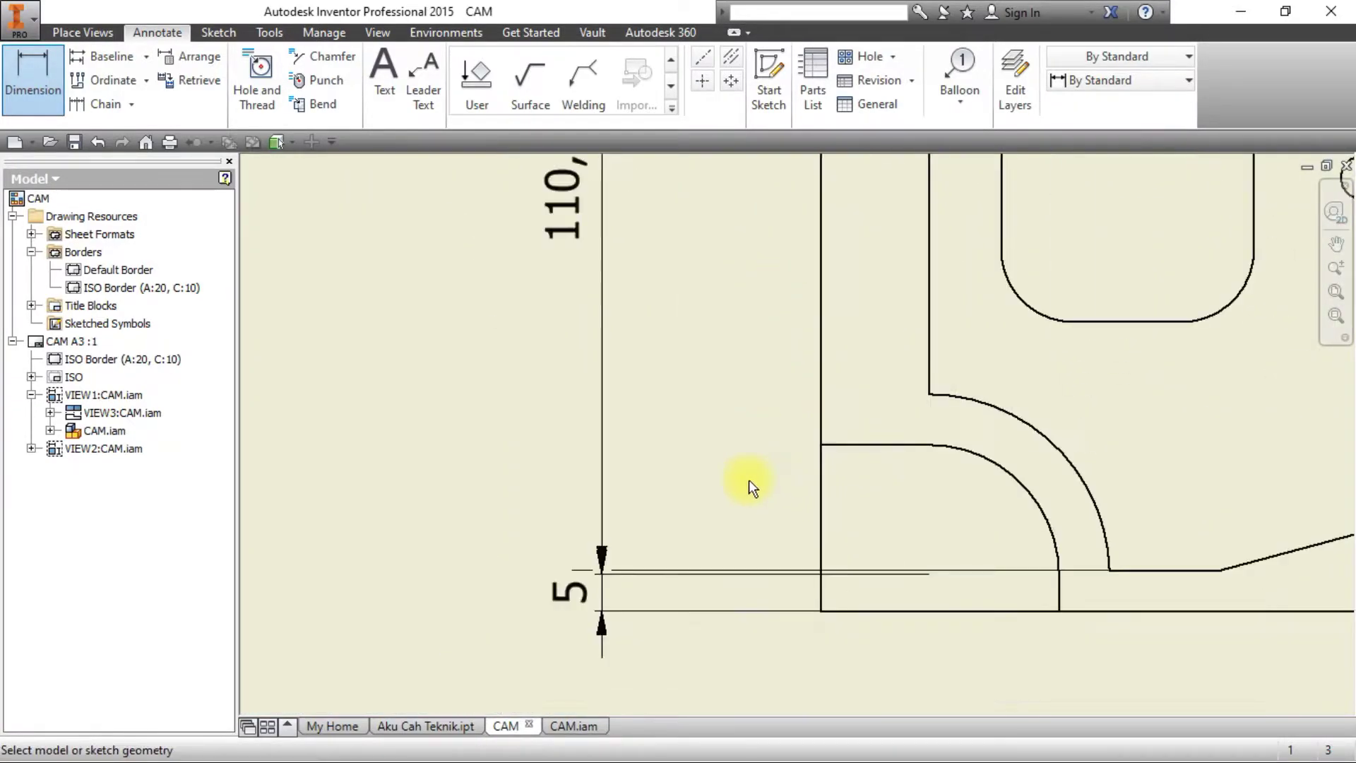
{"action": "scroll", "coordinate": [749, 427], "scroll_direction": "down", "scroll_amount": 3}
{"action": "middle_click_drag", "start_coordinate": [749, 427], "coordinate": [751, 530]}
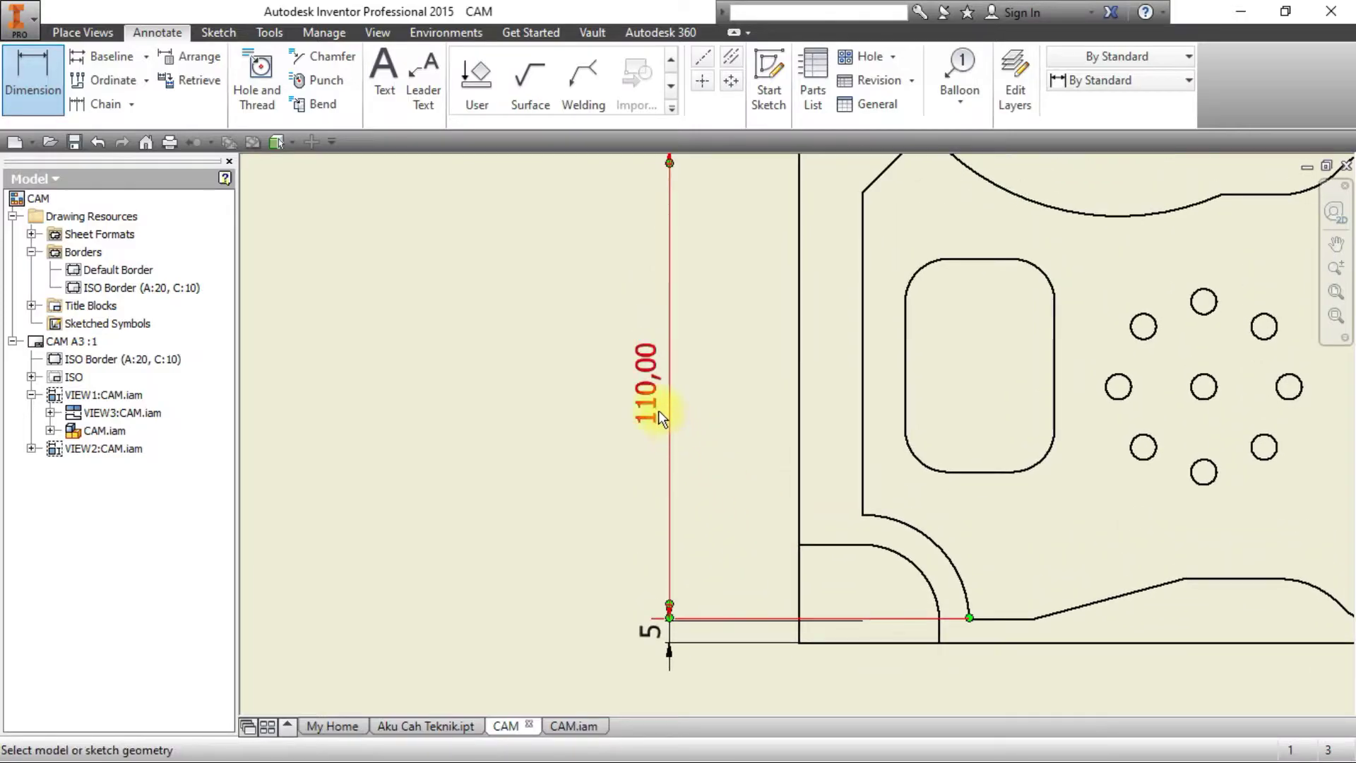
Check the reference drawing in Photos, return to Inventor and dimension the plate's overall height on the right side of the top view.
{"action": "key", "text": "alt+Tab"}
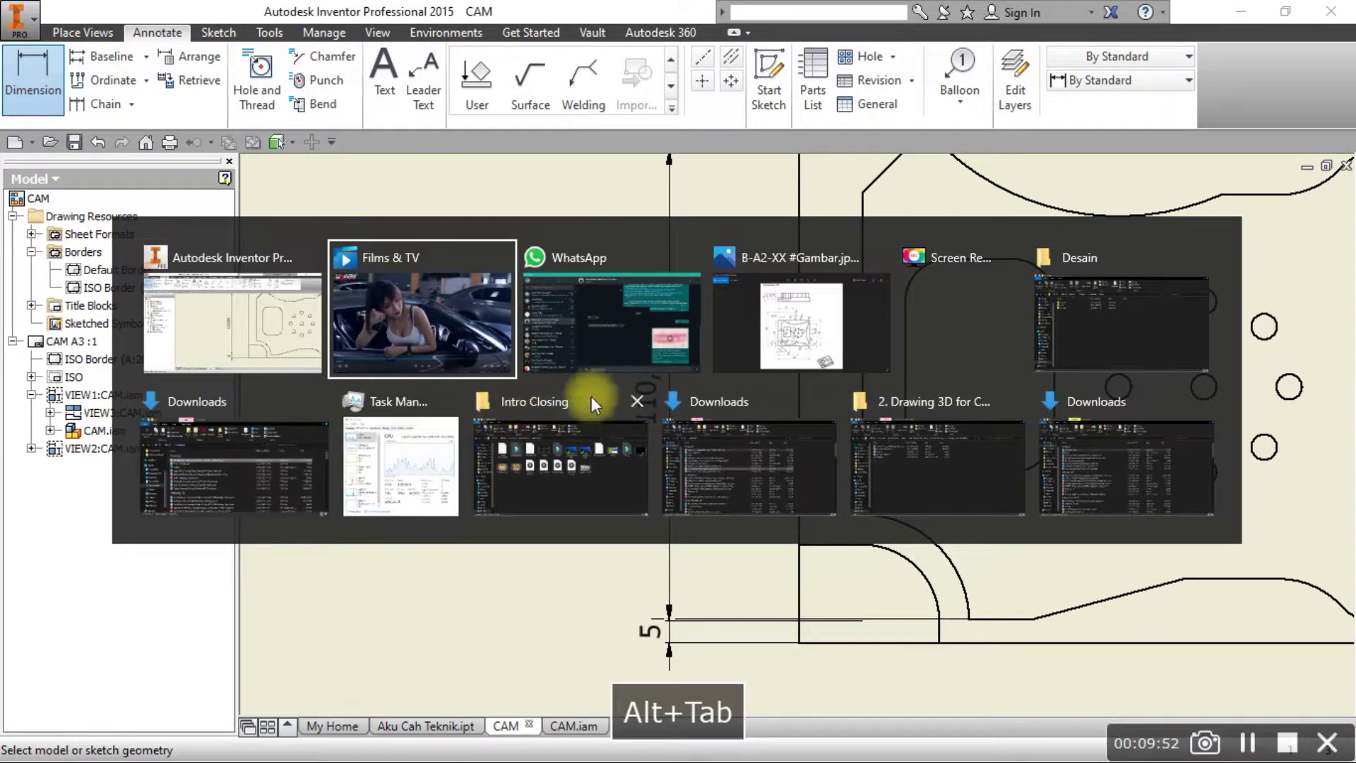
{"action": "left_click", "coordinate": [785, 331]}
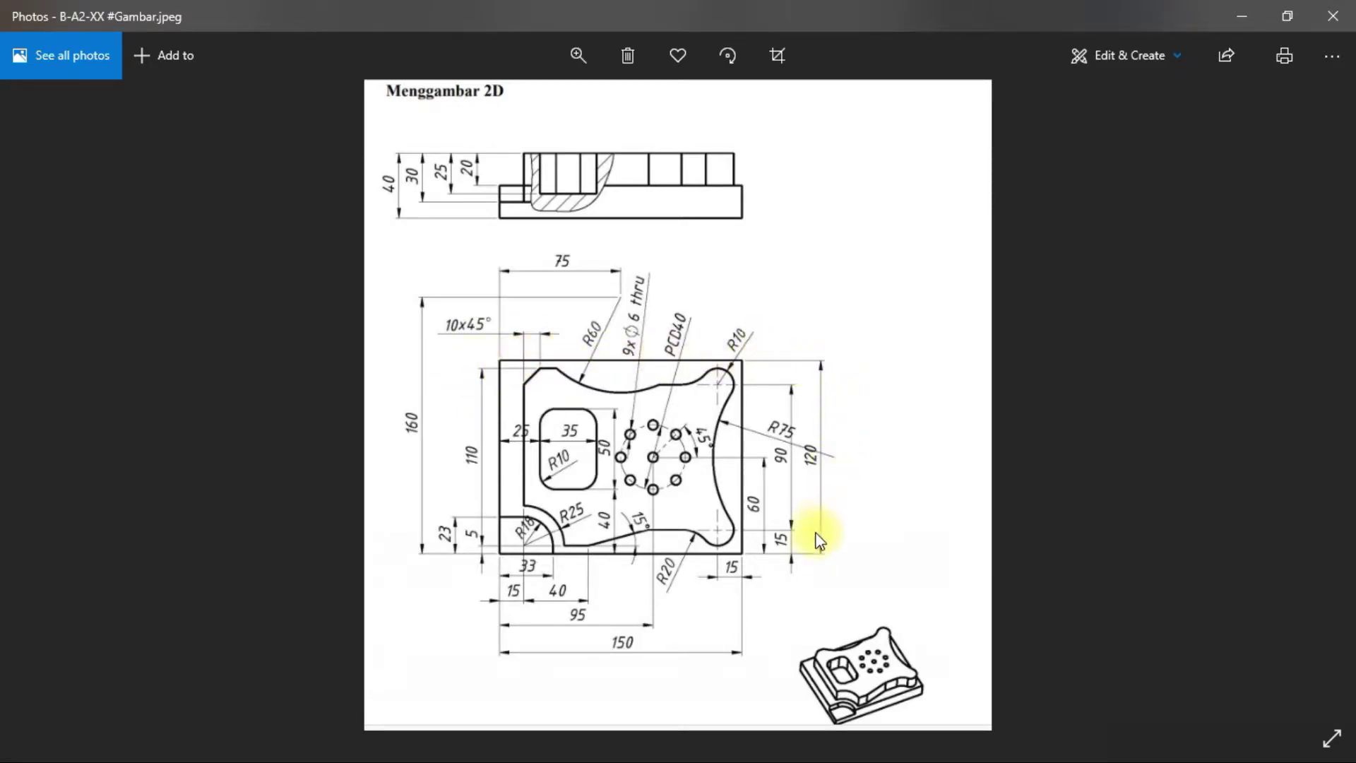
{"action": "key", "text": "alt+Tab"}
{"action": "left_click", "coordinate": [889, 369]}
{"action": "left_click", "coordinate": [1051, 484]}
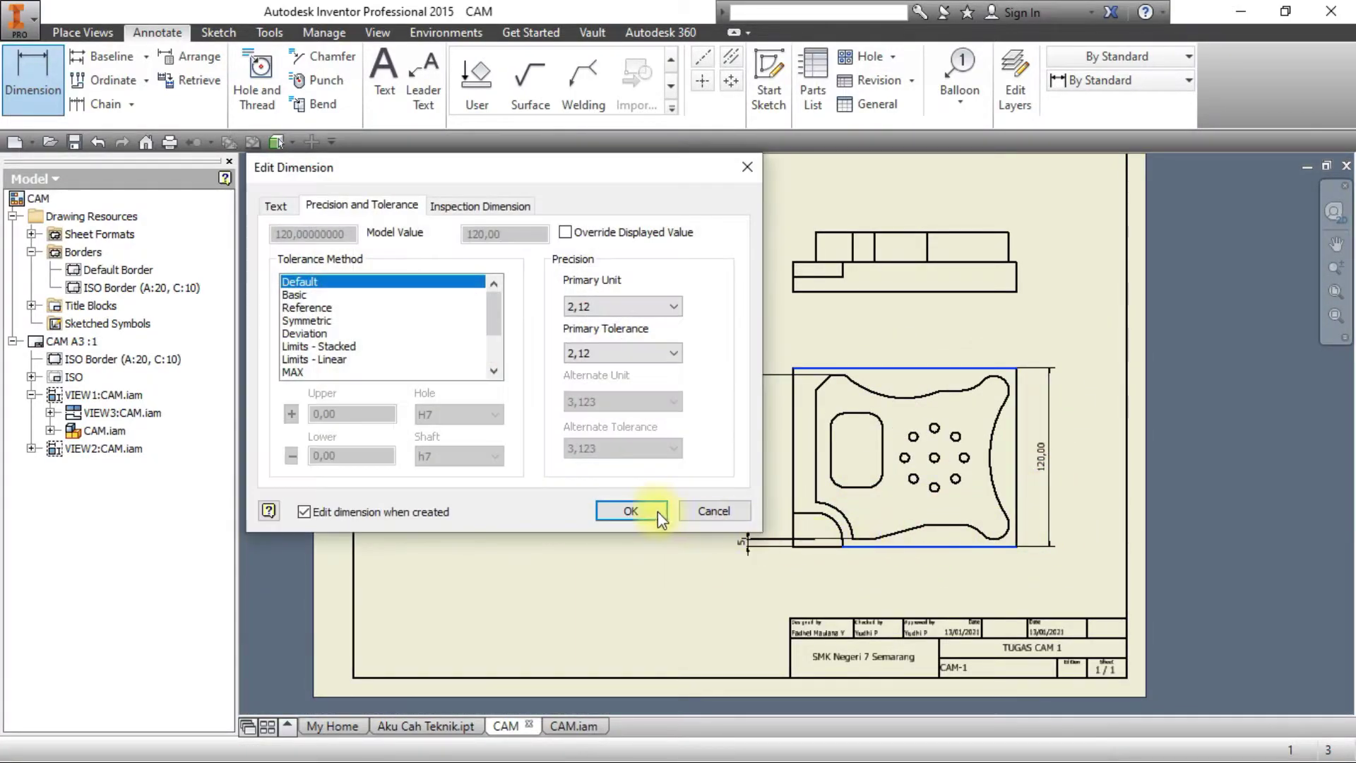
{"action": "left_click", "coordinate": [657, 511]}
Consult the reference drawing in Photos again and dimension the plate's overall width below the top view in Inventor.
{"action": "key", "text": "alt+Tab"}
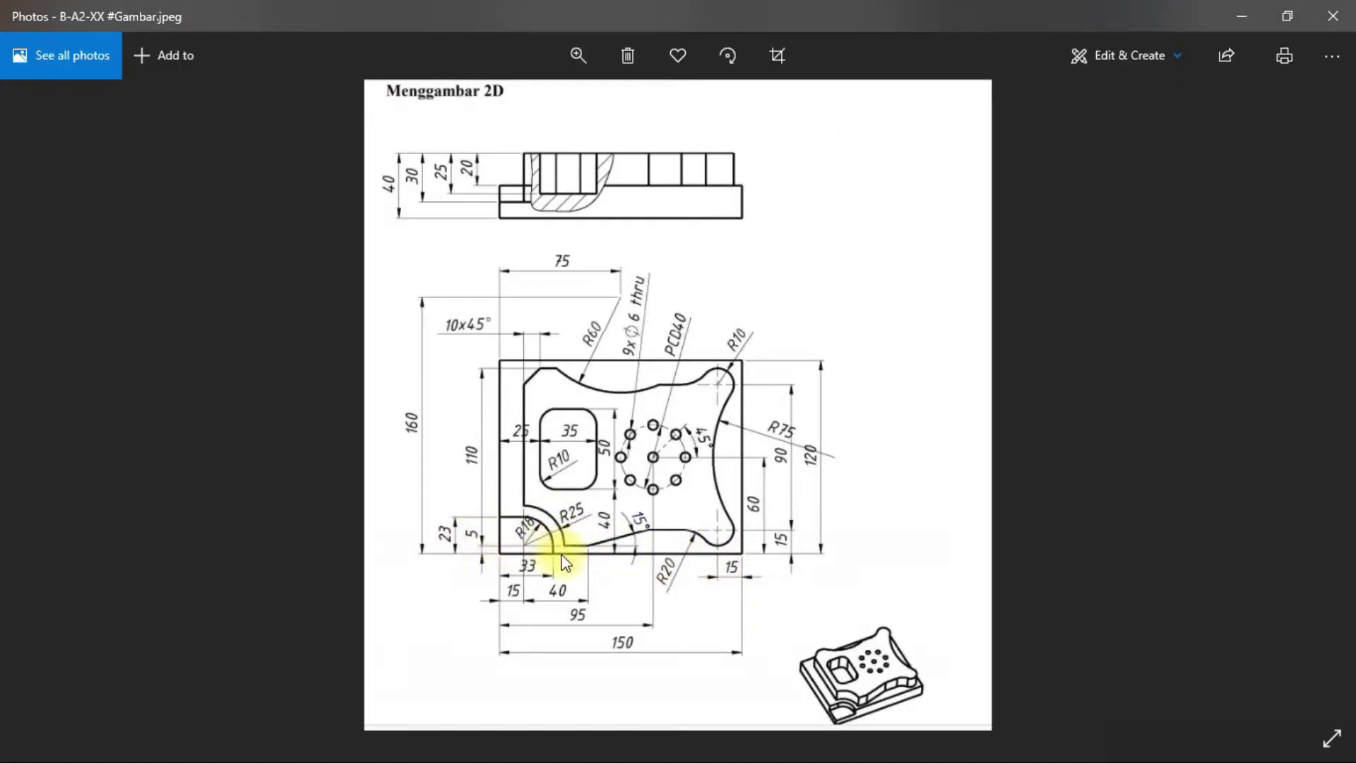
{"action": "key", "text": "alt+Tab"}
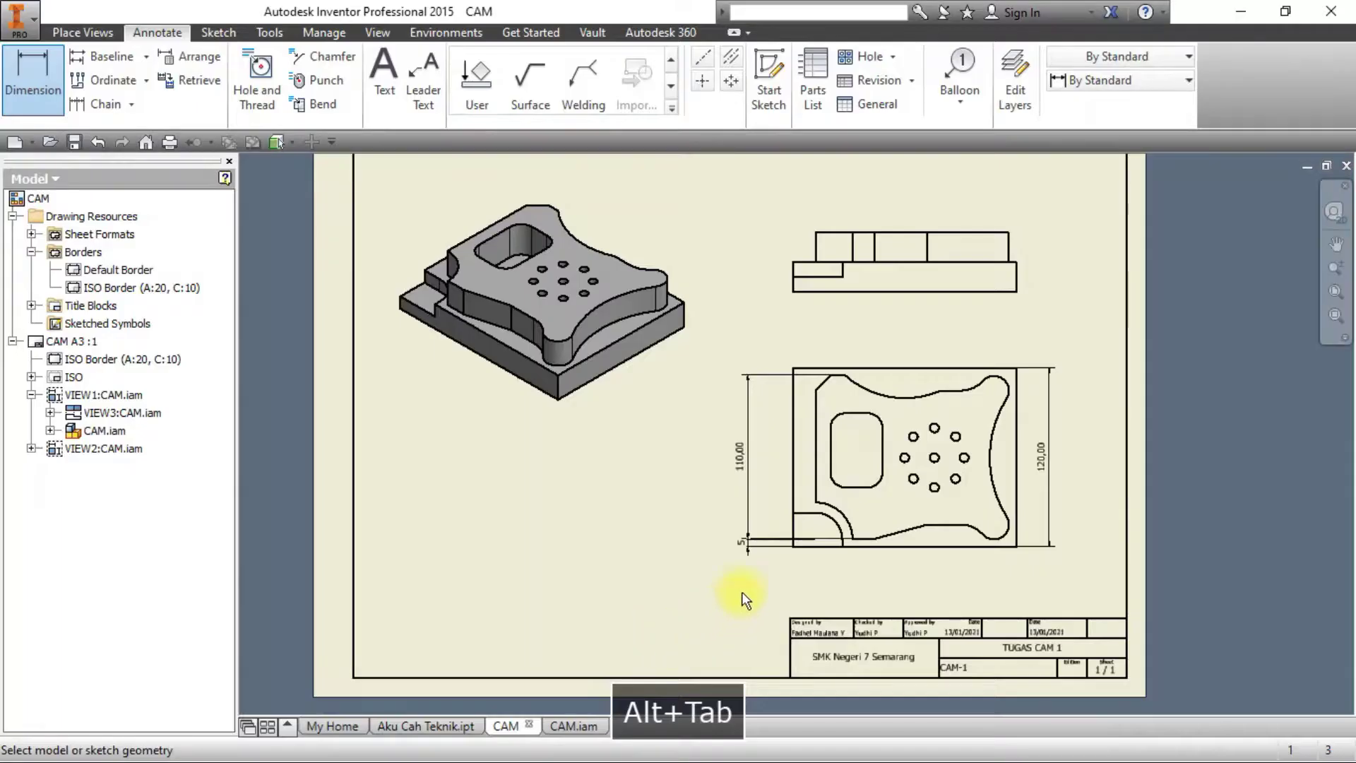
{"action": "left_click", "coordinate": [792, 527]}
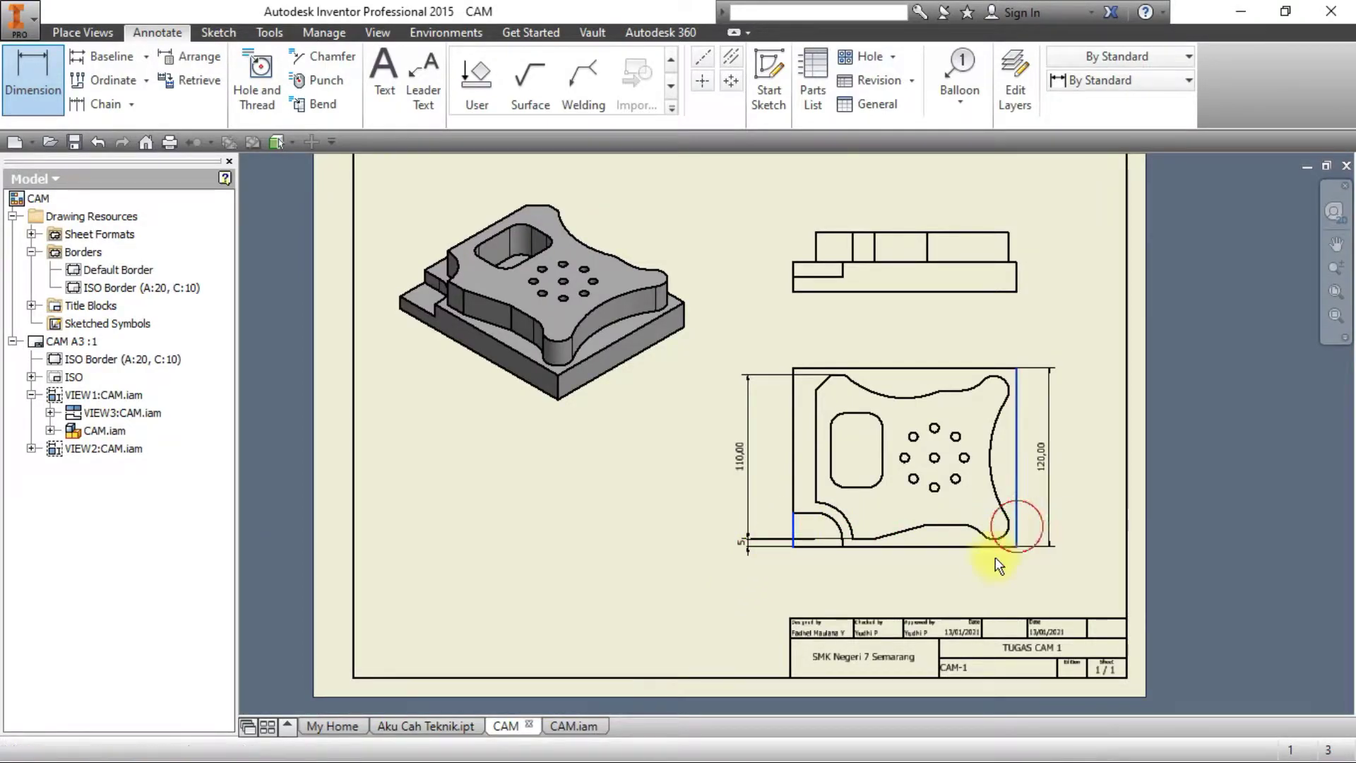
{"action": "left_click", "coordinate": [776, 554]}
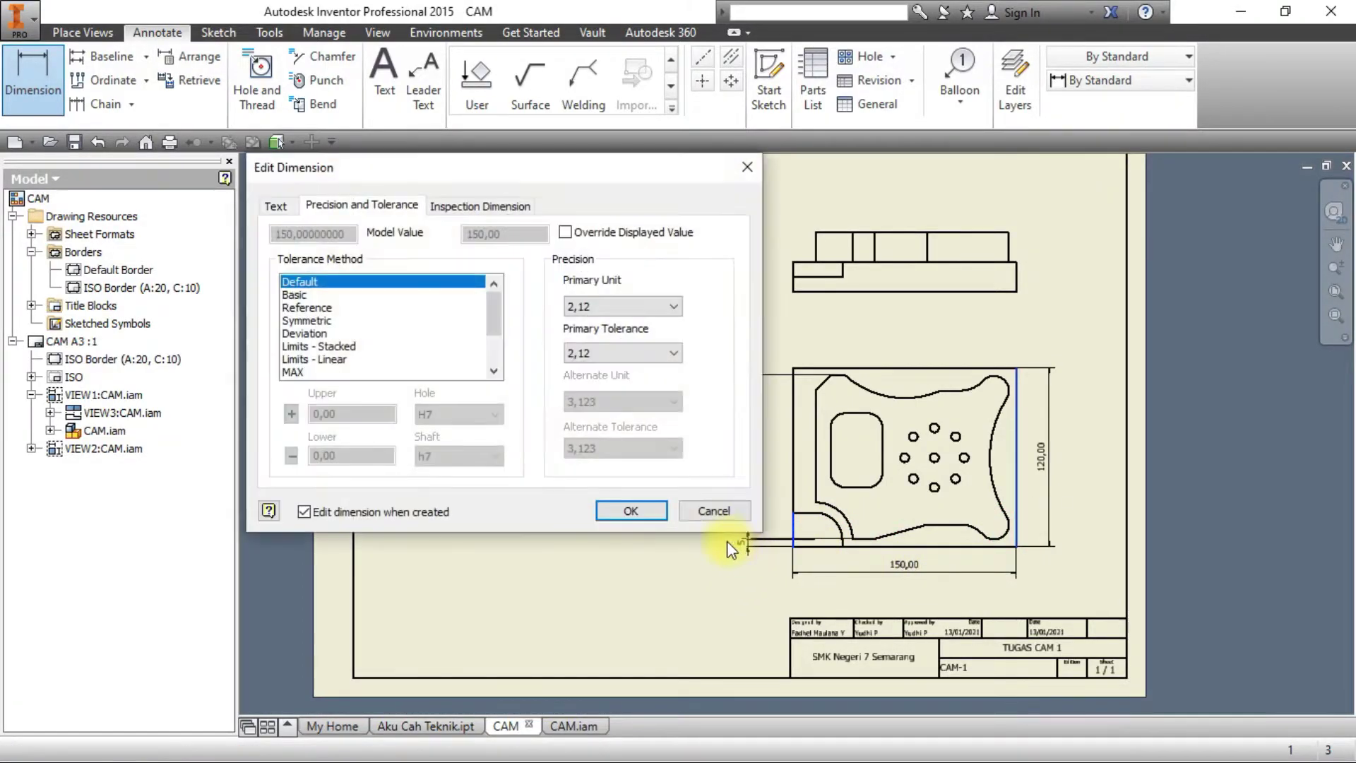
{"action": "left_click", "coordinate": [641, 509]}
Glance at the open reference image window, and set the contour height dimension's primary unit and primary tolerance precision to 0.
{"action": "key", "text": "alt+Tab"}
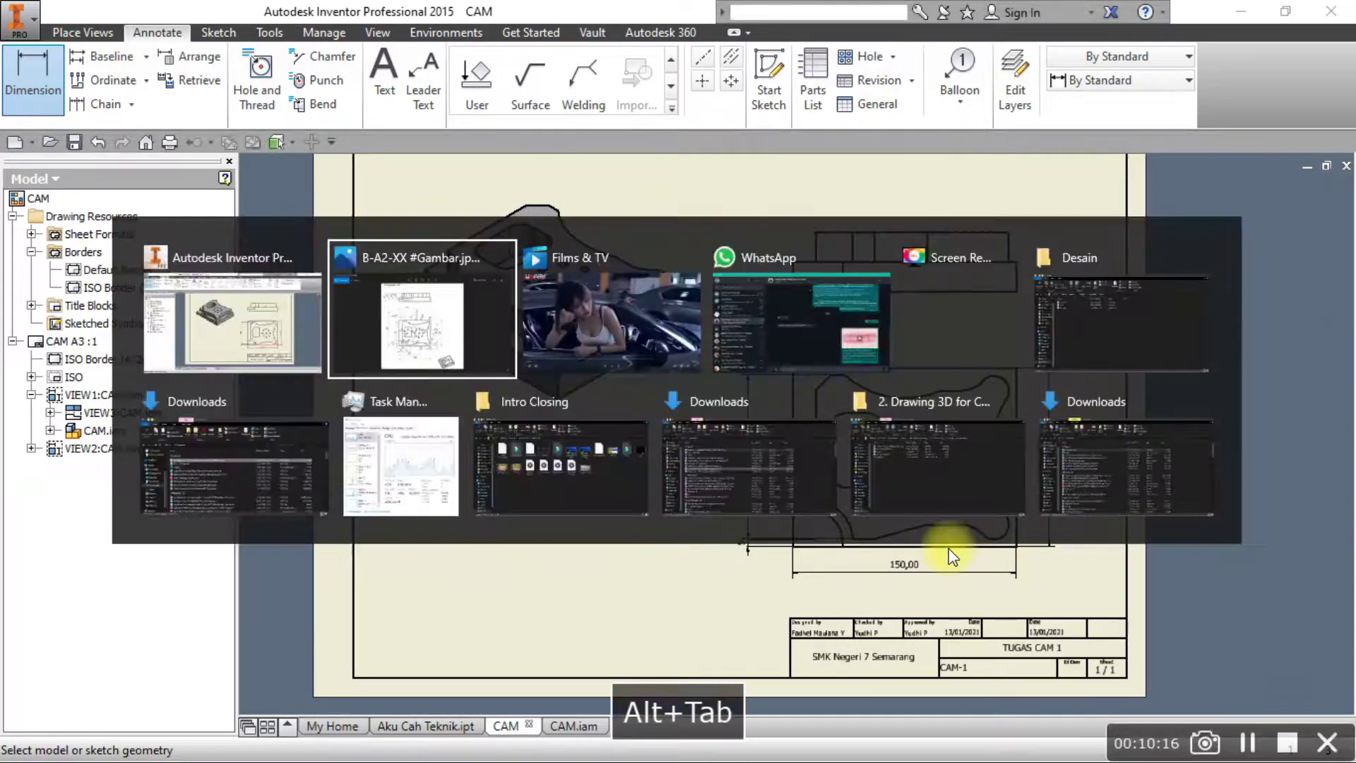
{"action": "key", "text": "alt+Tab"}
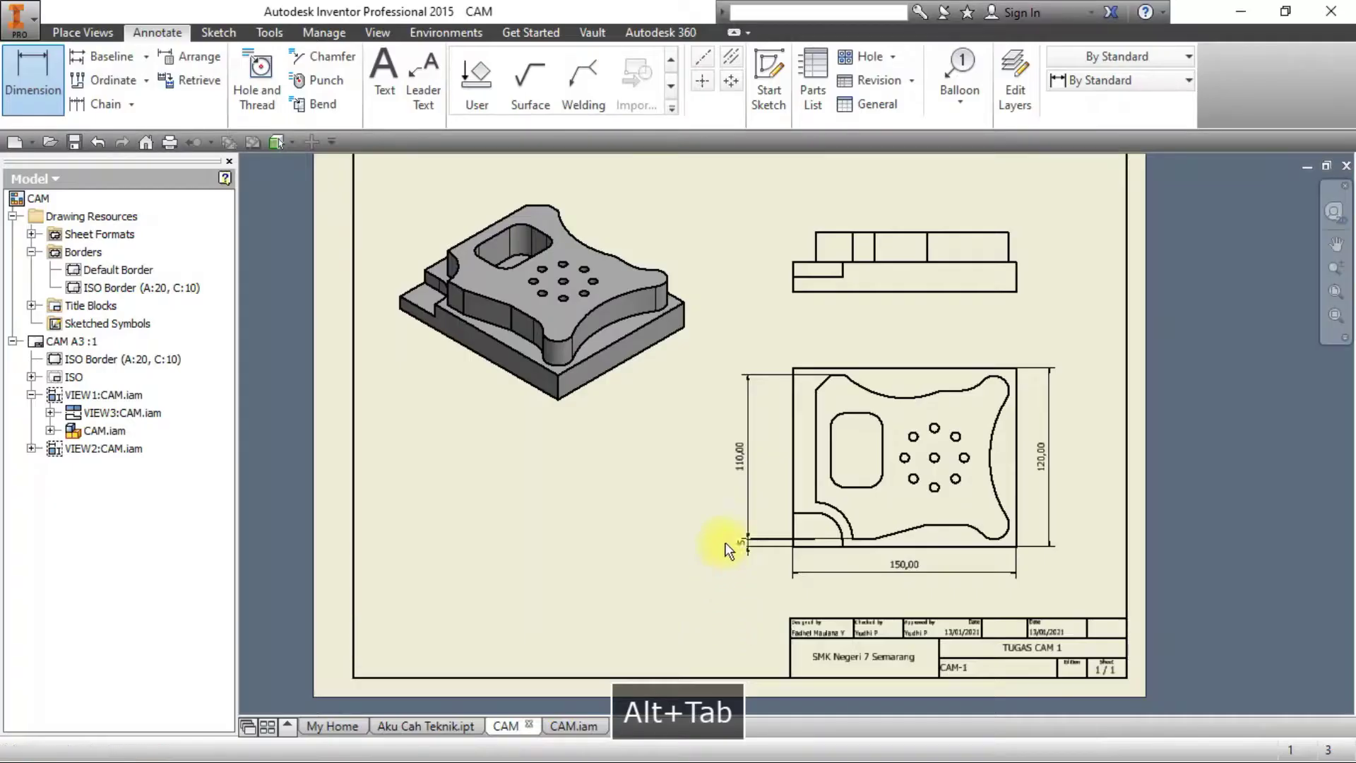
{"action": "double_click", "coordinate": [740, 458]}
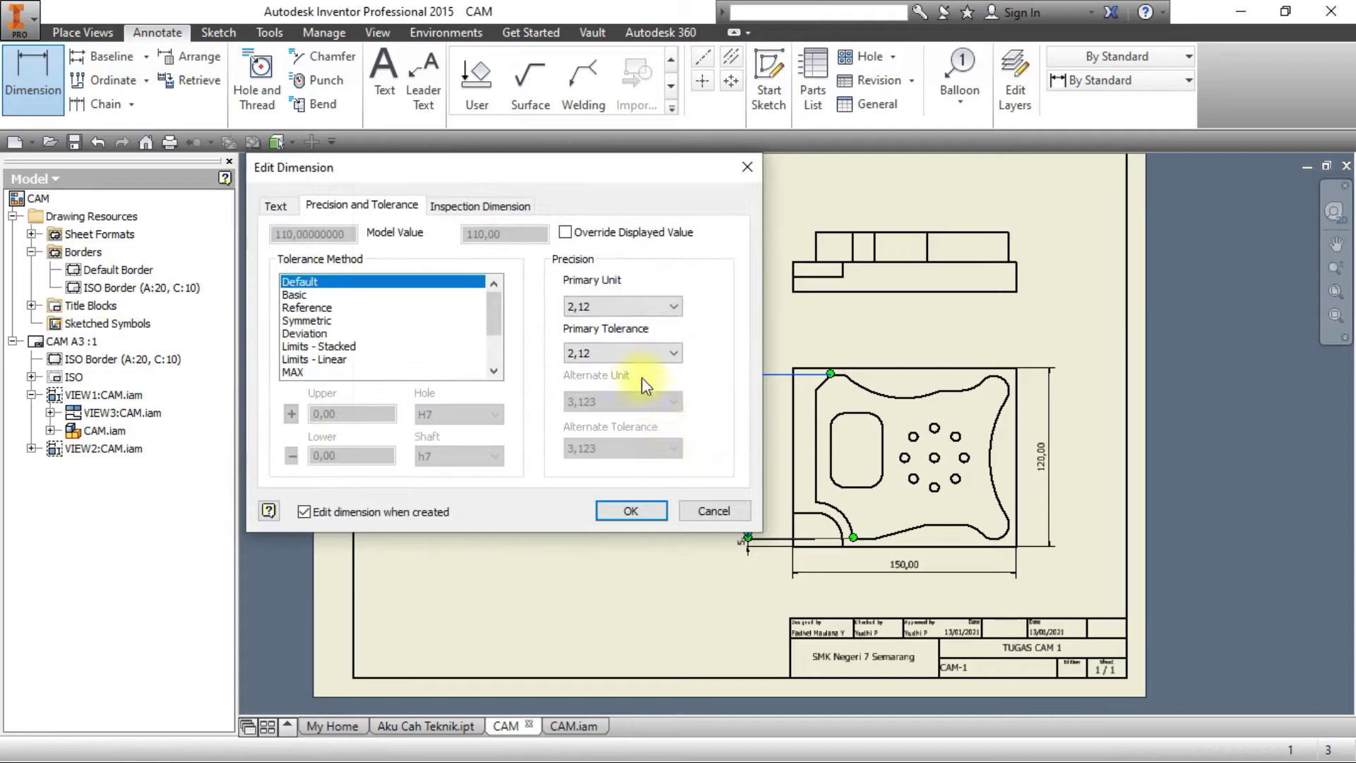
{"action": "left_click", "coordinate": [631, 357]}
{"action": "left_click", "coordinate": [631, 372]}
{"action": "left_click", "coordinate": [642, 307]}
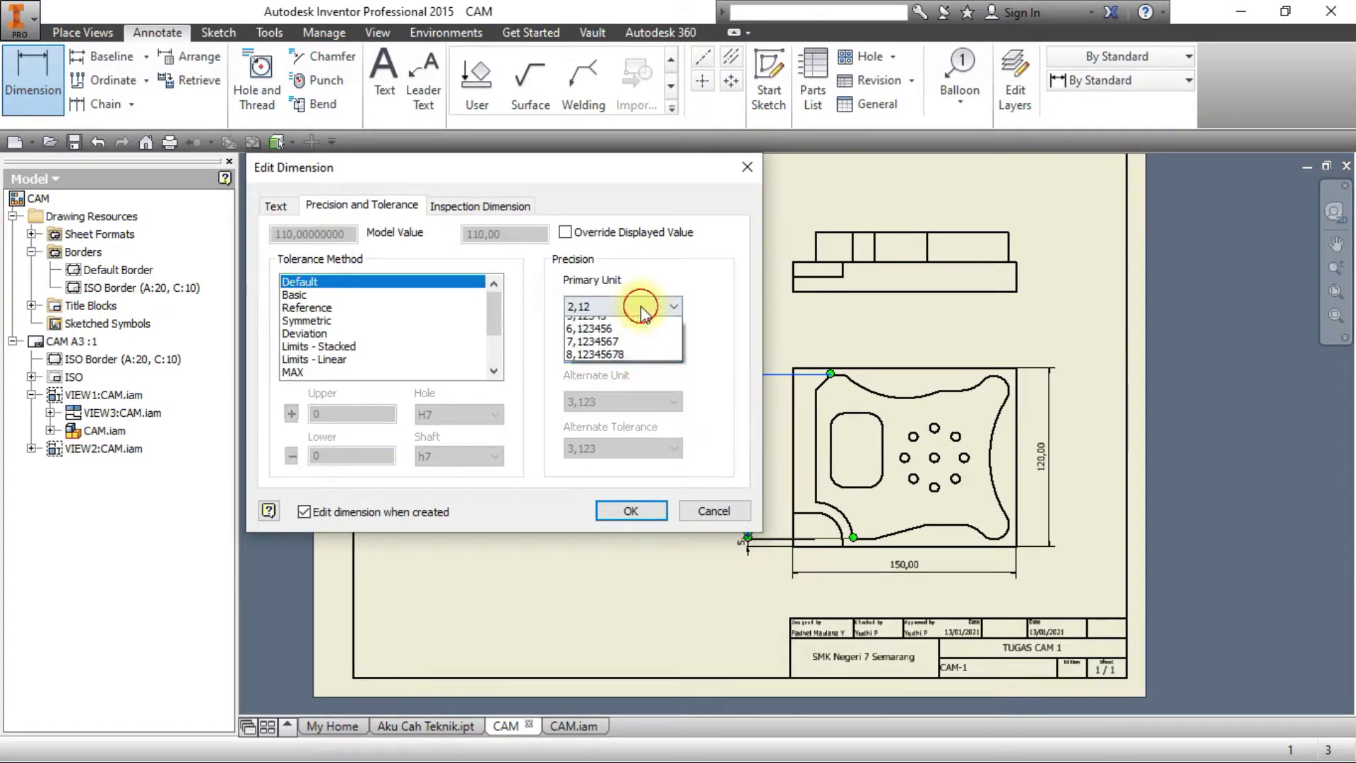
{"action": "left_click", "coordinate": [635, 327]}
{"action": "left_click", "coordinate": [631, 510]}
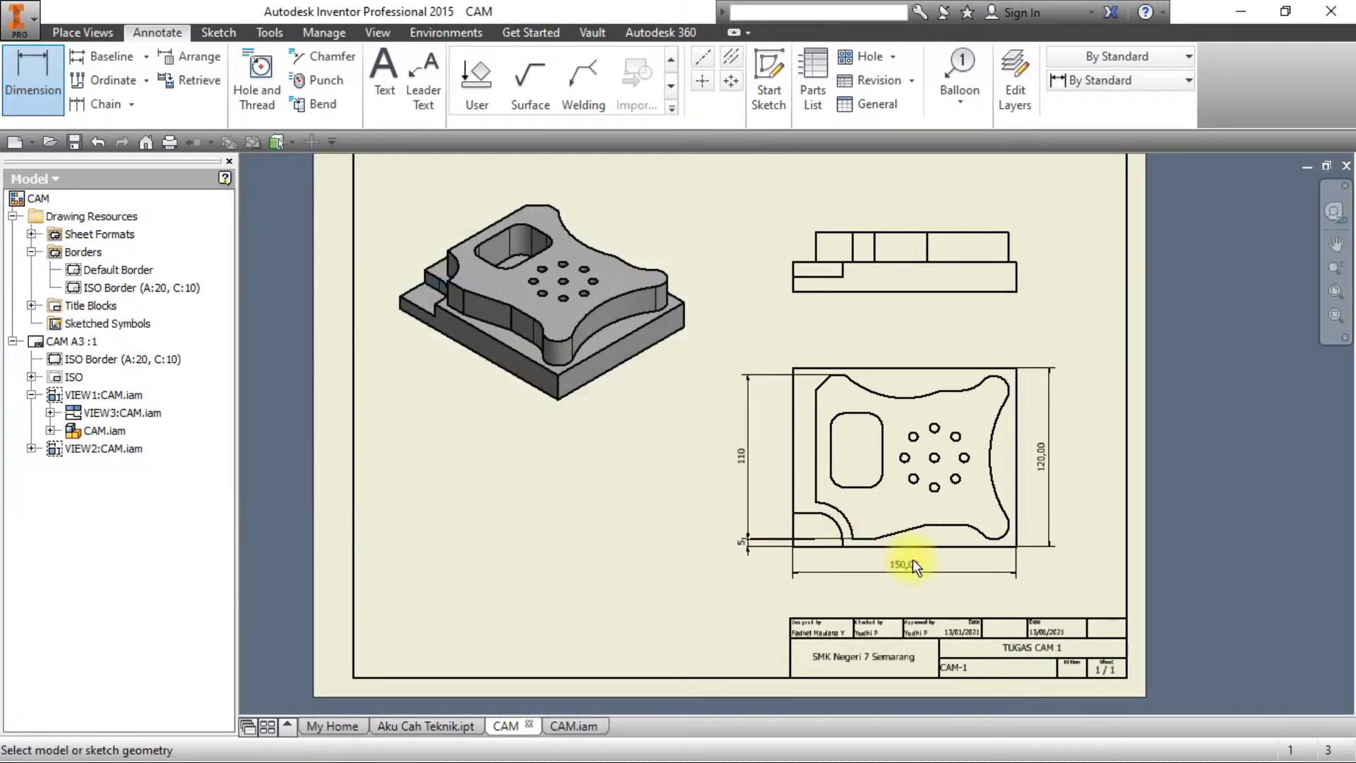
Set the primary unit and primary tolerance precision of the plate's overall width dimension to 0.
{"action": "double_click", "coordinate": [910, 562]}
{"action": "left_click", "coordinate": [622, 306]}
{"action": "left_click", "coordinate": [618, 325]}
{"action": "left_click", "coordinate": [615, 353]}
{"action": "left_click", "coordinate": [615, 369]}
{"action": "left_click", "coordinate": [630, 510]}
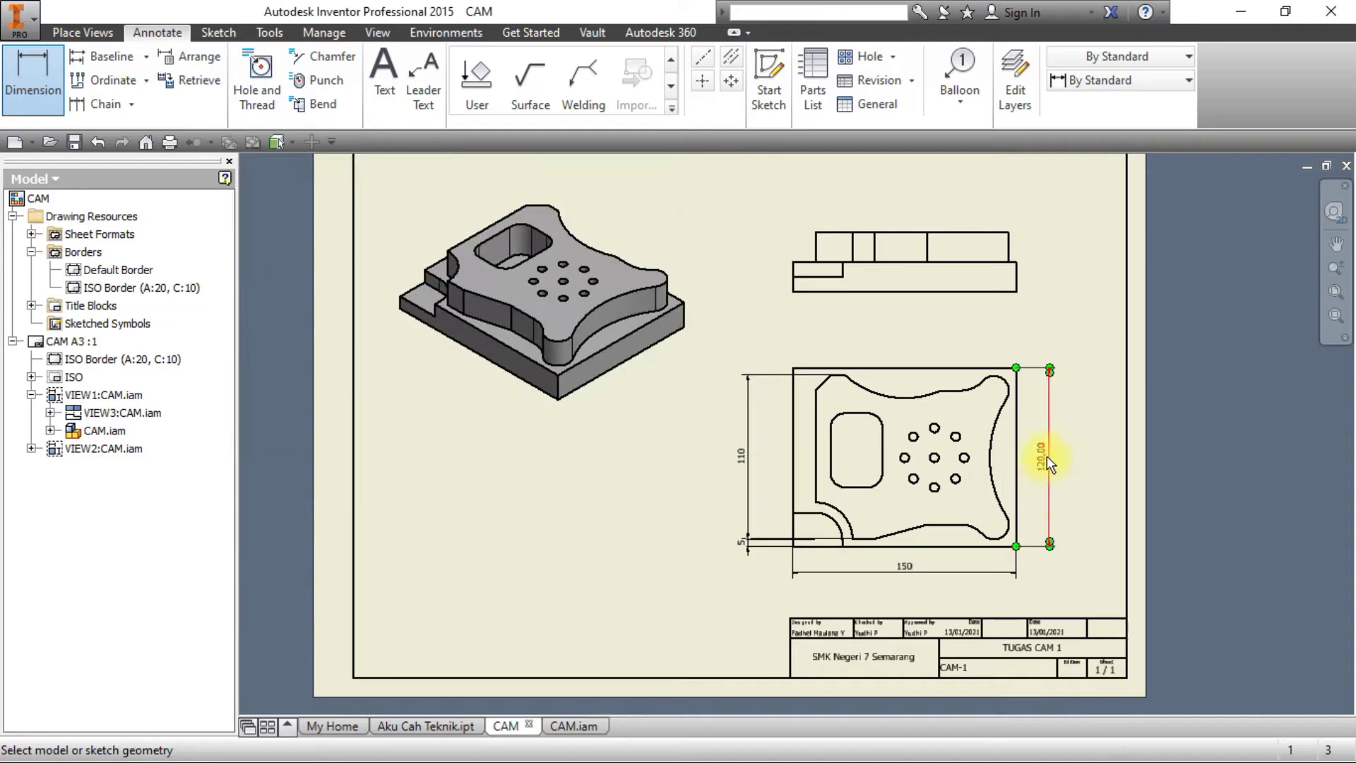
Set the primary unit precision of the plate's overall height dimension to 0.
{"action": "left_click", "coordinate": [621, 306]}
{"action": "left_click", "coordinate": [618, 327]}
{"action": "left_click", "coordinate": [629, 510]}
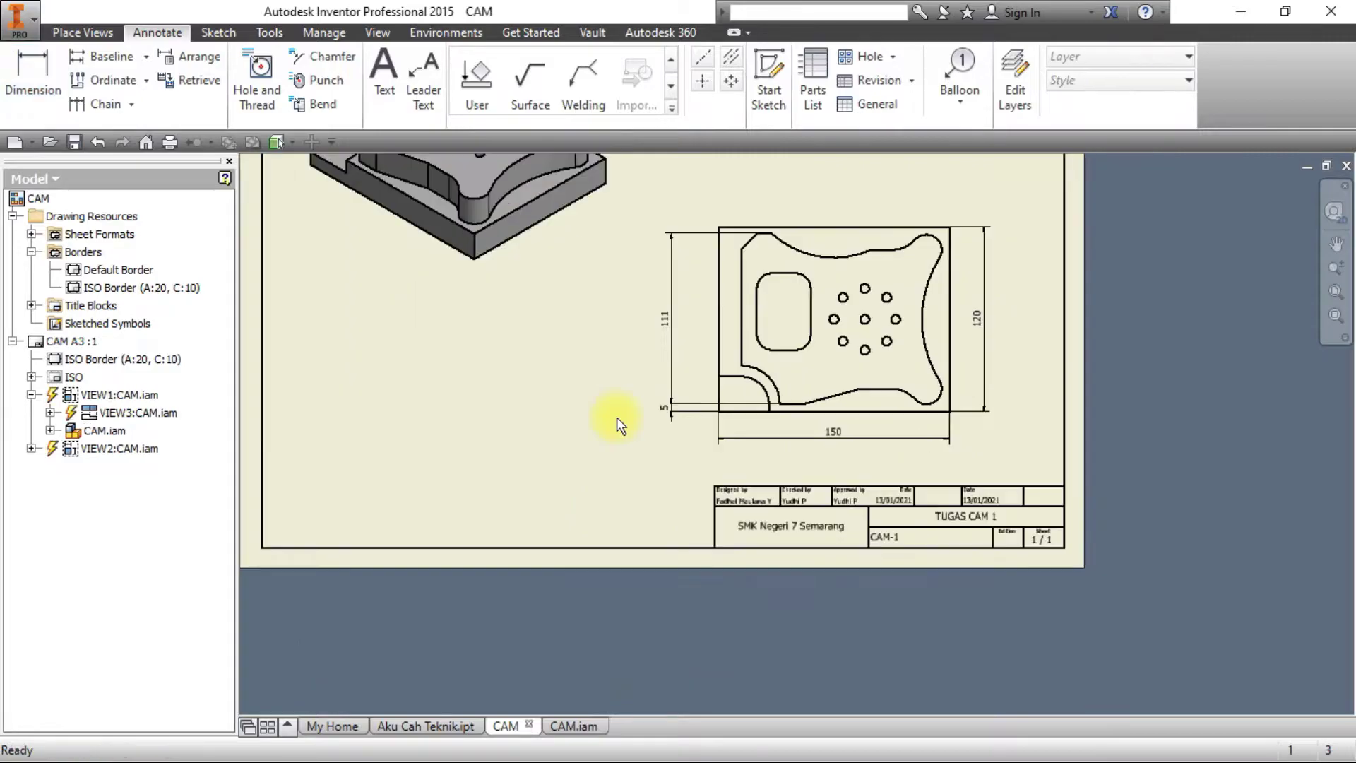
Compare the dimensioned top view with the reference drawing in Photos, examining the rounded pocket's dimensions.
{"action": "key", "text": "ctrl+F9"}
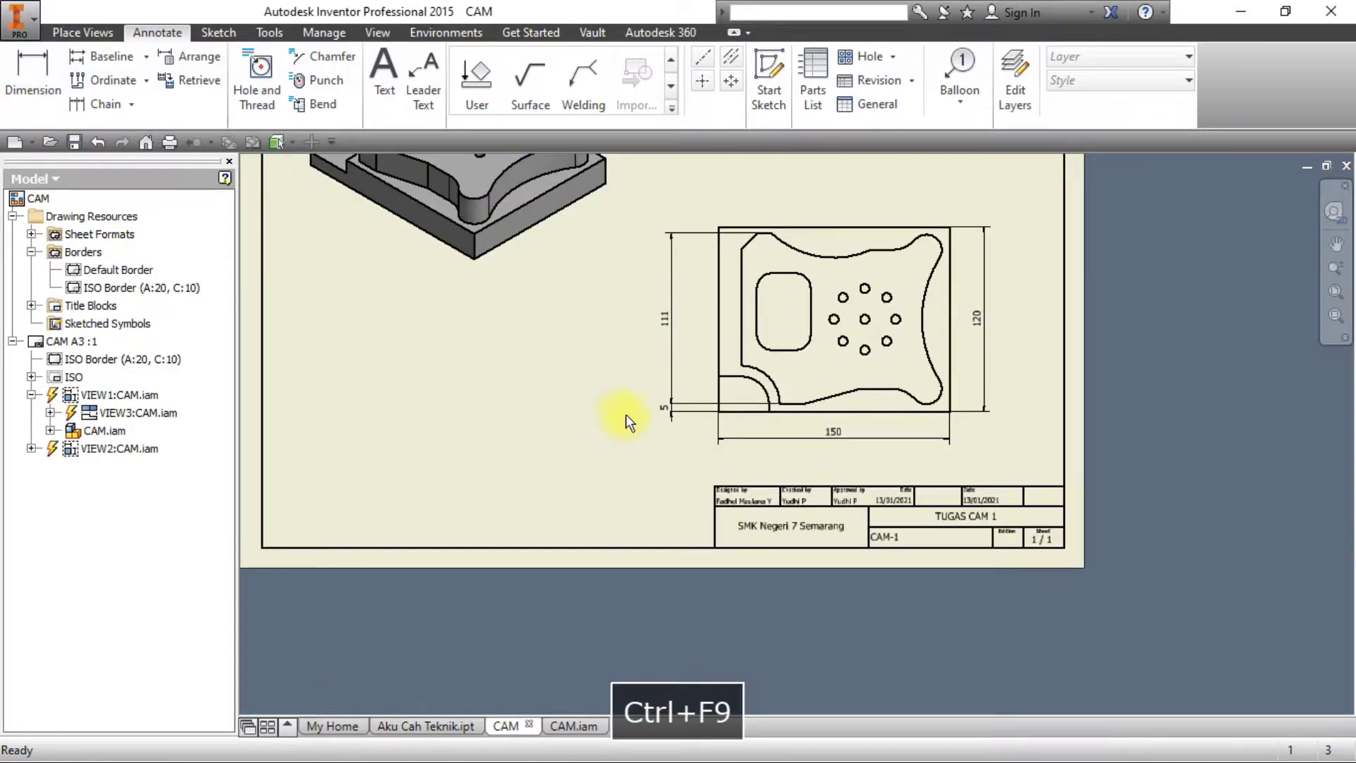
{"action": "middle_click_drag", "start_coordinate": [828, 350], "coordinate": [729, 420]}
{"action": "scroll", "coordinate": [729, 419], "scroll_direction": "up", "scroll_amount": 4}
{"action": "scroll", "coordinate": [729, 420], "scroll_direction": "down", "scroll_amount": 5}
{"action": "scroll", "coordinate": [729, 419], "scroll_direction": "up", "scroll_amount": 2}
{"action": "scroll", "coordinate": [729, 420], "scroll_direction": "down", "scroll_amount": 3}
{"action": "key", "text": "alt+Tab"}
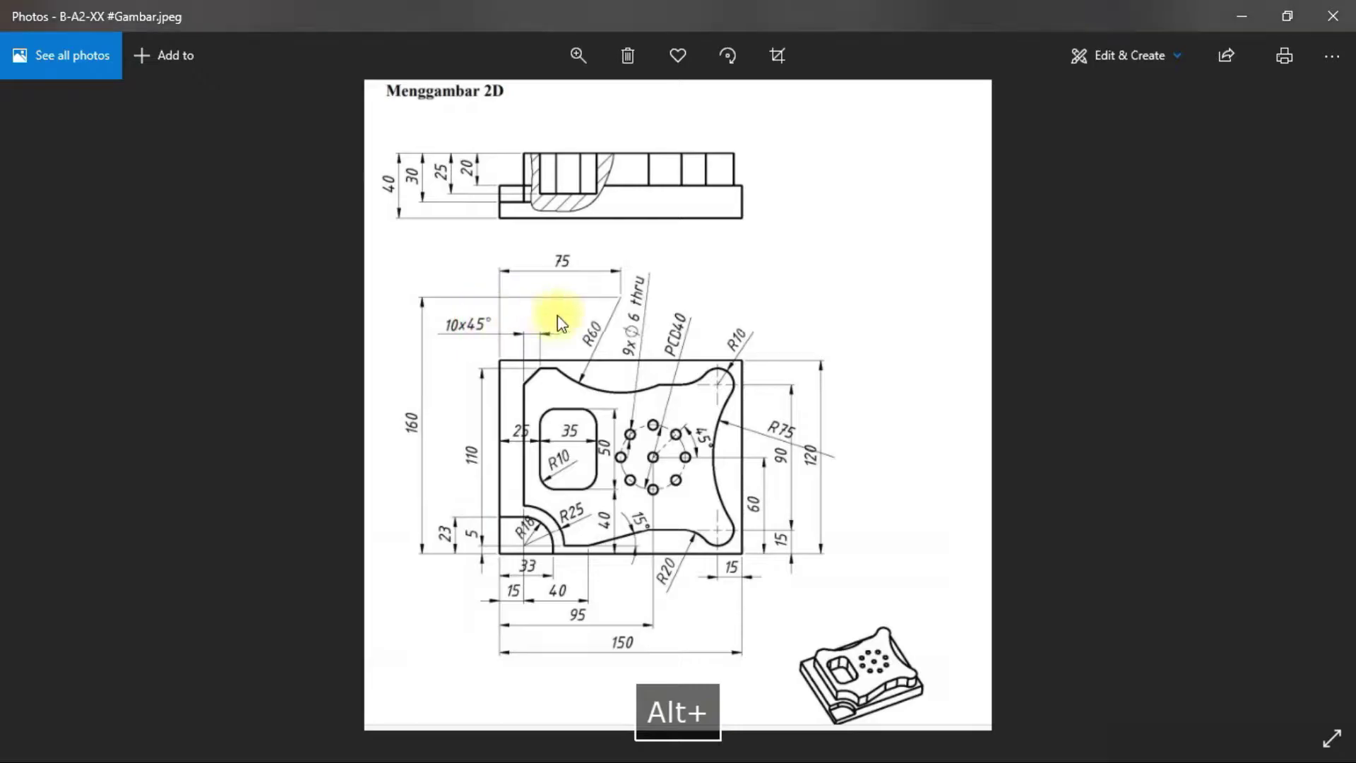
{"action": "left_click", "coordinate": [549, 442]}
{"action": "scroll", "coordinate": [549, 442], "scroll_direction": "up", "scroll_amount": 3}
{"action": "scroll", "coordinate": [335, 452], "scroll_direction": "down", "scroll_amount": 3}
{"action": "key", "text": "alt+Tab"}
Dimension the horizontal distance from the plate's left edge to the pocket's left edge, with primary unit and primary tolerance precision 0.
{"action": "left_click", "coordinate": [24, 75]}
{"action": "middle_click_drag", "start_coordinate": [425, 333], "coordinate": [474, 504]}
{"action": "left_click", "coordinate": [477, 502]}
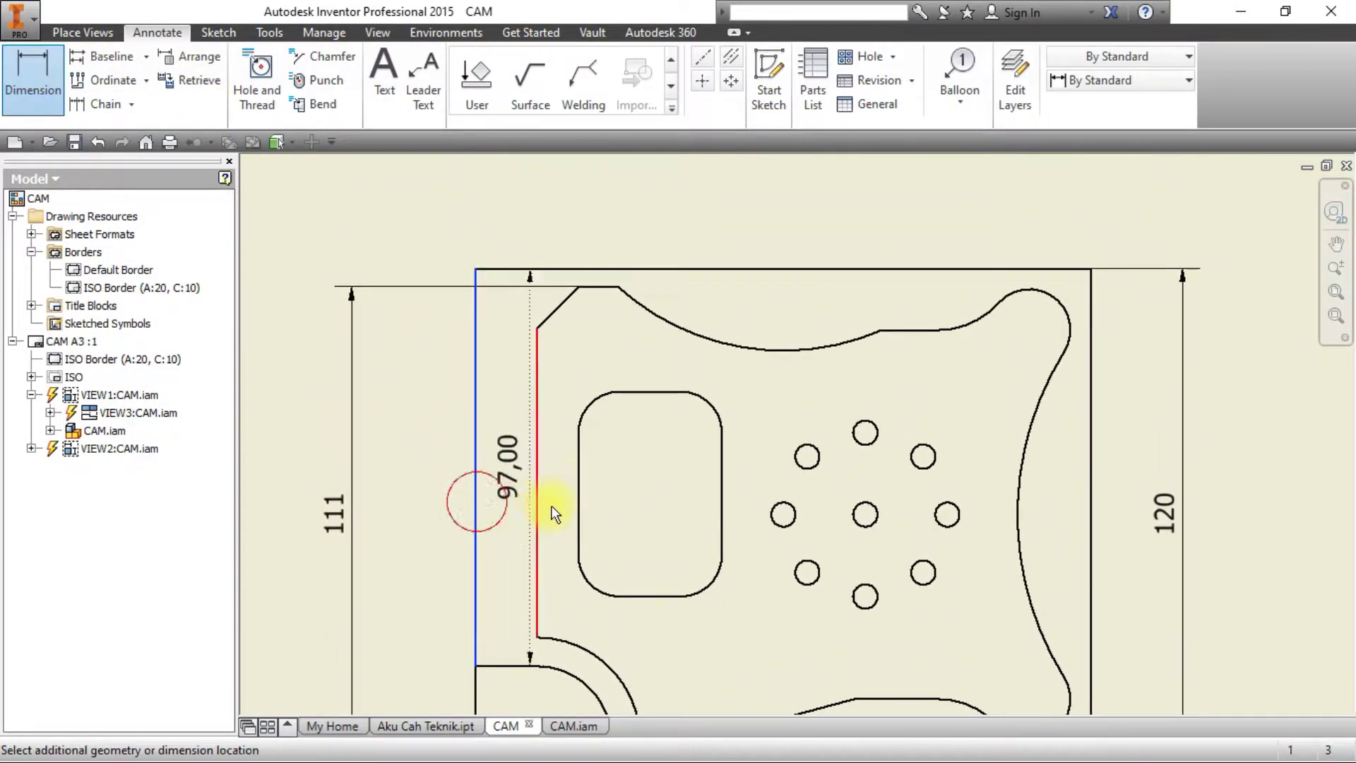
{"action": "left_click", "coordinate": [578, 512]}
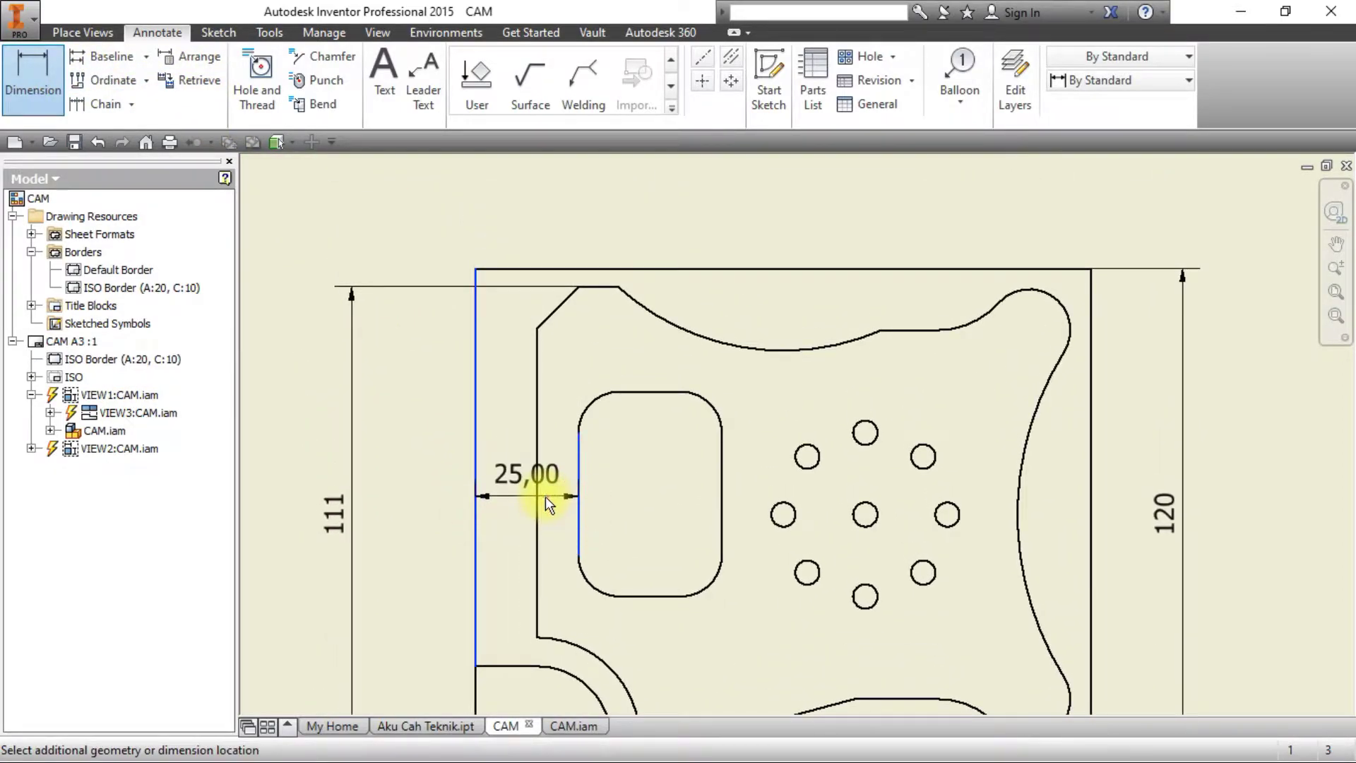
{"action": "left_click", "coordinate": [544, 385]}
{"action": "left_click", "coordinate": [622, 306]}
{"action": "left_click", "coordinate": [586, 317]}
{"action": "left_click", "coordinate": [604, 358]}
{"action": "left_click", "coordinate": [604, 368]}
{"action": "left_click", "coordinate": [629, 510]}
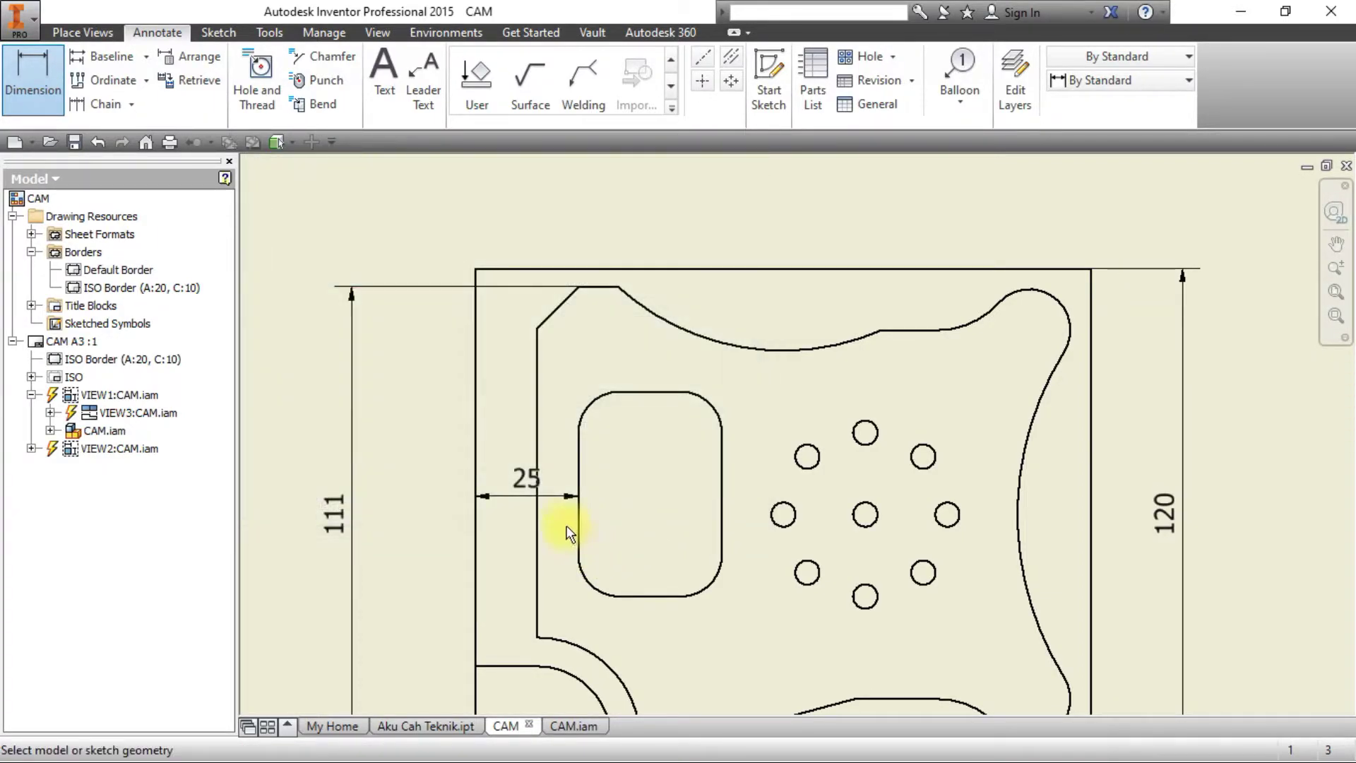
Check the reference drawing and dimension the rounded pocket's width in the top view, with primary unit and primary tolerance precision 0.
{"action": "key", "text": "alt+Tab"}
{"action": "key", "text": "alt+Tab"}
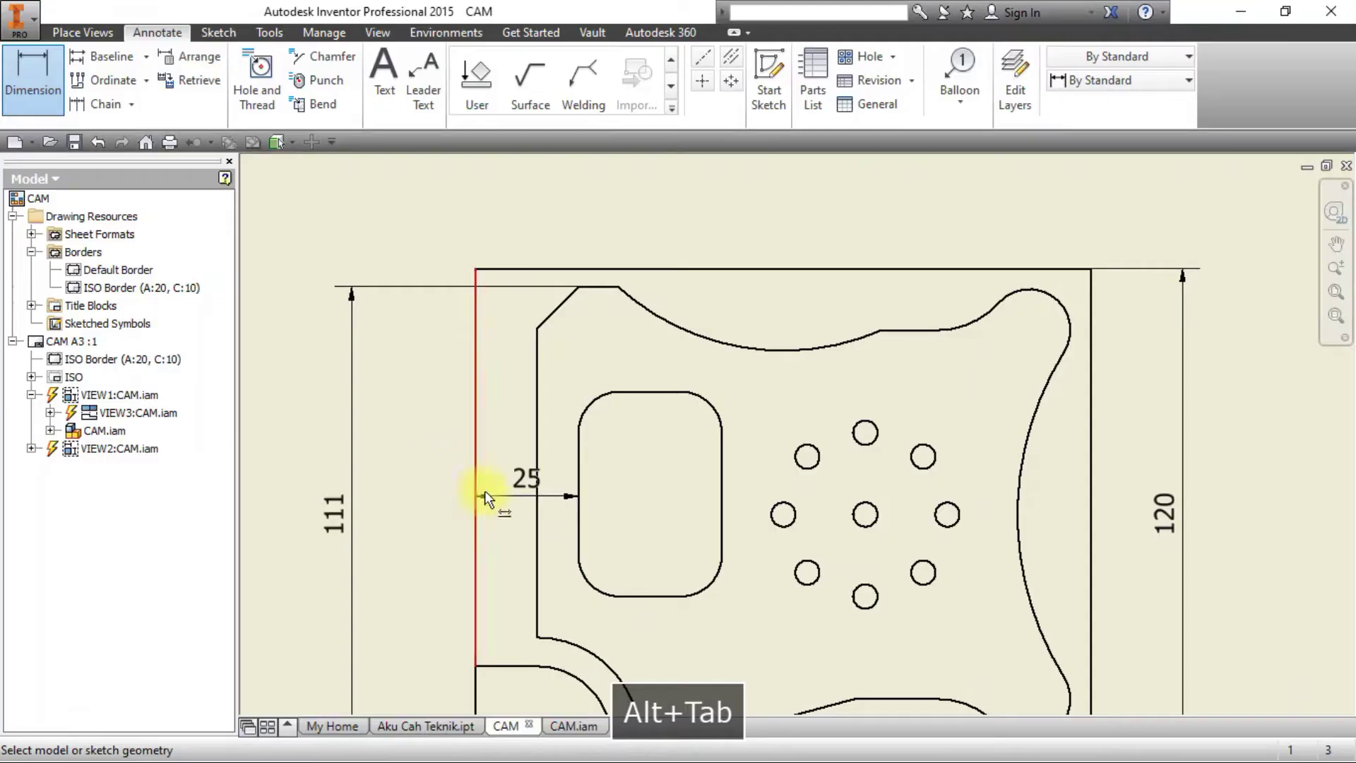
{"action": "left_click", "coordinate": [580, 506]}
{"action": "left_click", "coordinate": [722, 503]}
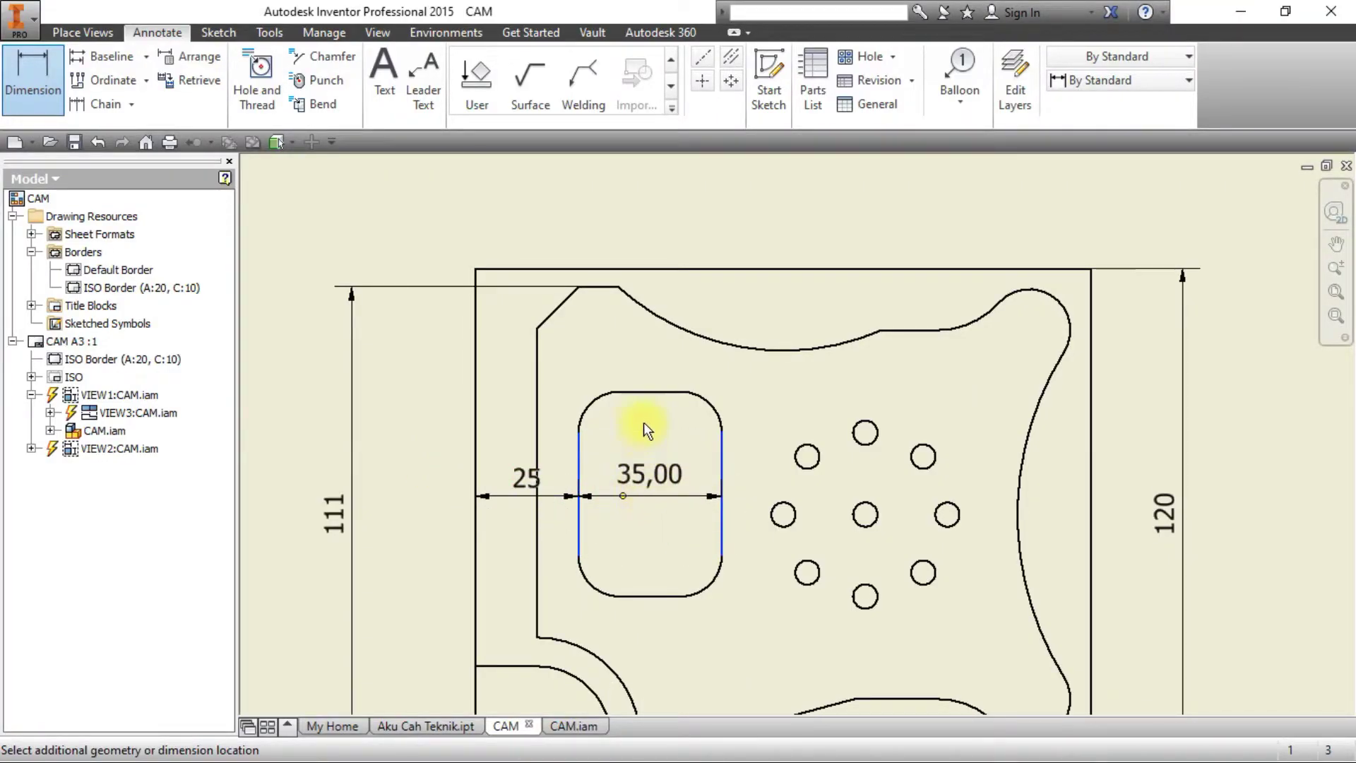
{"action": "left_click", "coordinate": [643, 385]}
{"action": "left_click", "coordinate": [601, 306]}
{"action": "left_click", "coordinate": [601, 321]}
{"action": "left_click", "coordinate": [606, 351]}
{"action": "left_click", "coordinate": [606, 375]}
{"action": "left_click", "coordinate": [620, 507]}
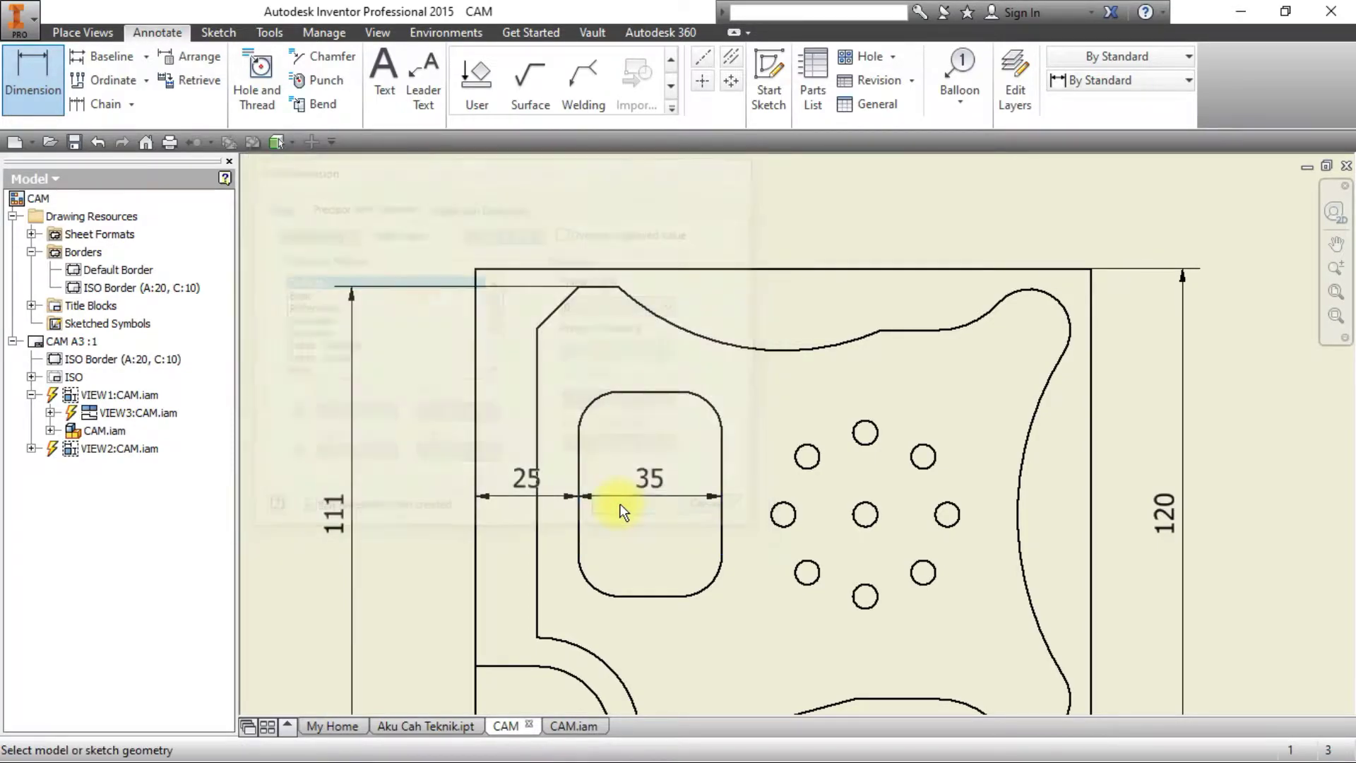
Check the reference drawing and dimension the rounded pocket's lower-left corner radius, with primary unit and primary tolerance precision 0.
{"action": "key", "text": "alt+Tab"}
{"action": "key", "text": "alt+Tab"}
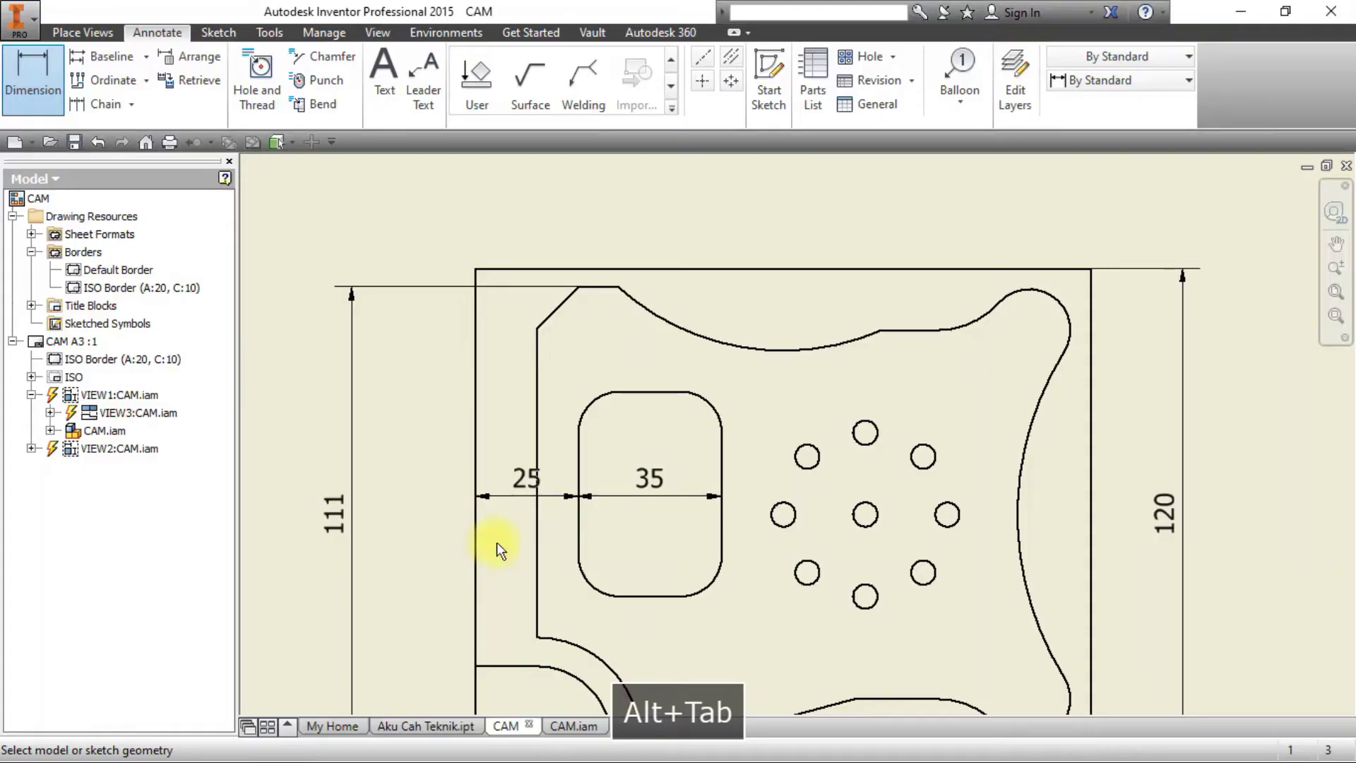
{"action": "left_click", "coordinate": [579, 578]}
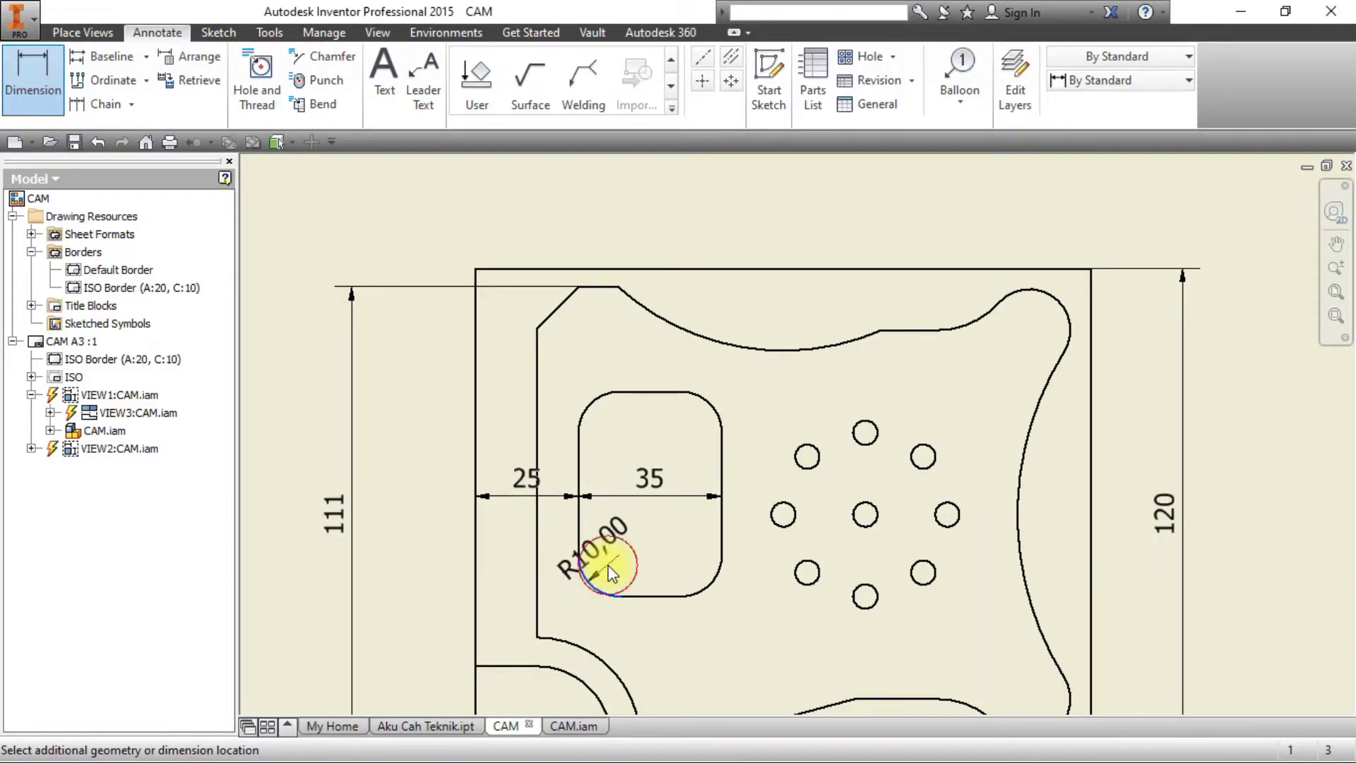
{"action": "left_click", "coordinate": [543, 503]}
{"action": "left_click", "coordinate": [622, 305]}
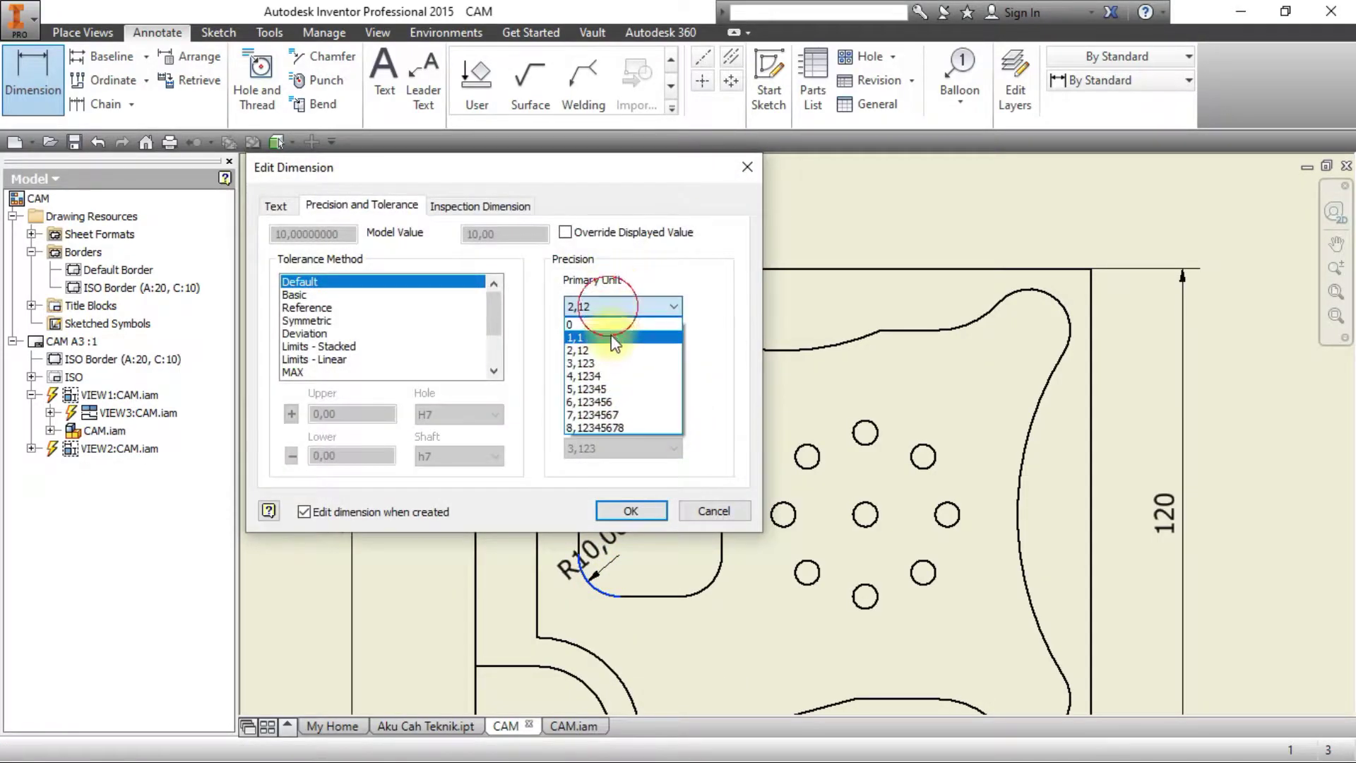
{"action": "left_click", "coordinate": [615, 343]}
{"action": "left_click", "coordinate": [614, 306]}
{"action": "left_click", "coordinate": [614, 319]}
{"action": "left_click", "coordinate": [614, 352]}
{"action": "left_click", "coordinate": [613, 368]}
{"action": "left_click", "coordinate": [631, 511]}
{"action": "middle_click_drag", "start_coordinate": [631, 524], "coordinate": [581, 488]}
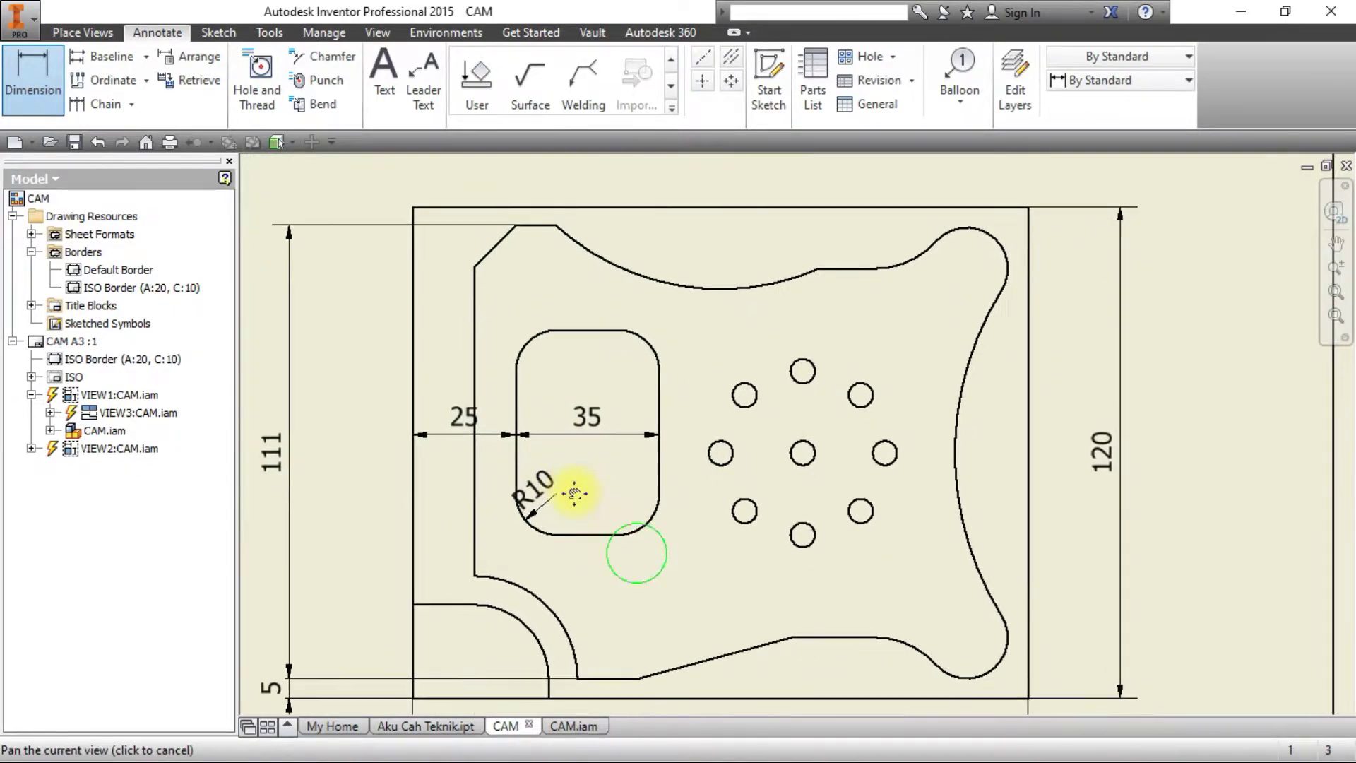
Move the text of the pocket's corner radius dimension further inside the pocket, clear of its left edge.
{"action": "double_click", "coordinate": [550, 492]}
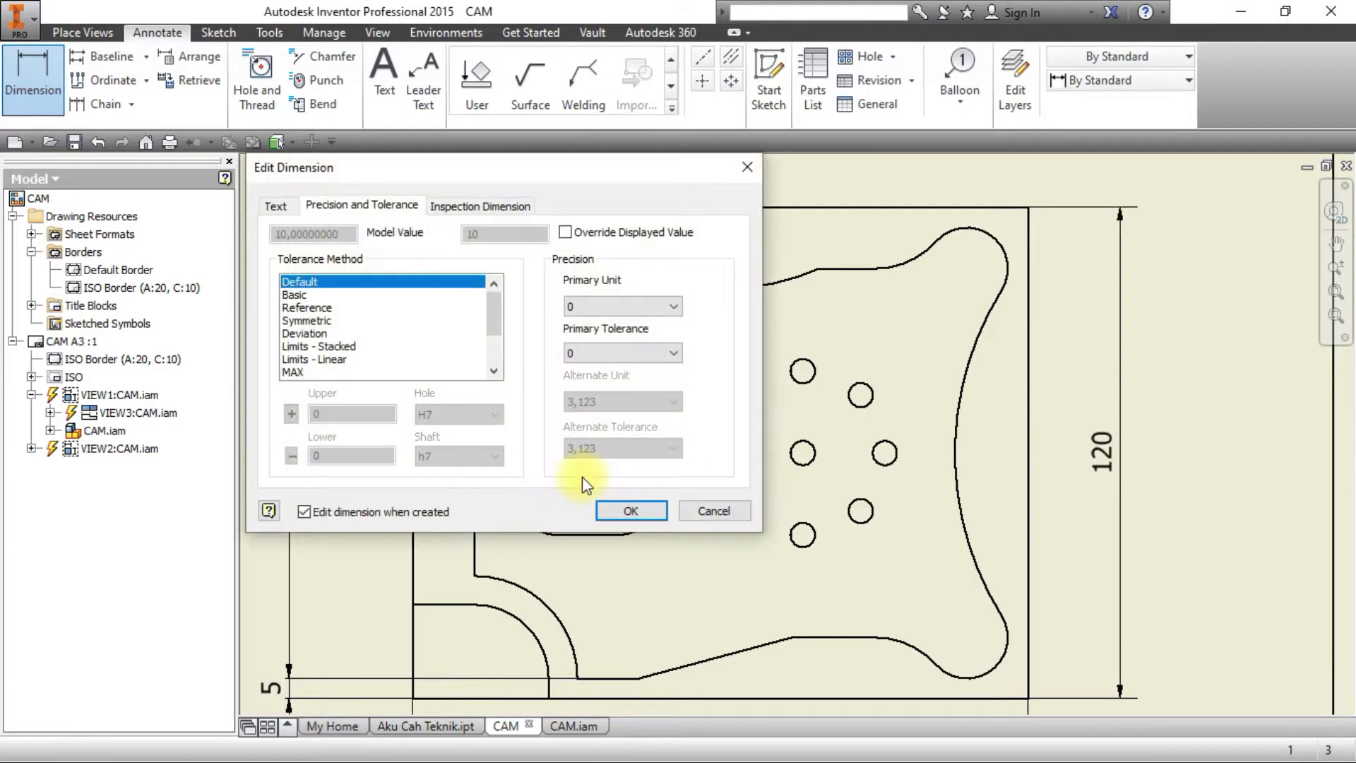
{"action": "left_click", "coordinate": [689, 509]}
{"action": "key", "text": "Escape"}
{"action": "left_click_drag", "start_coordinate": [546, 482], "coordinate": [571, 473]}
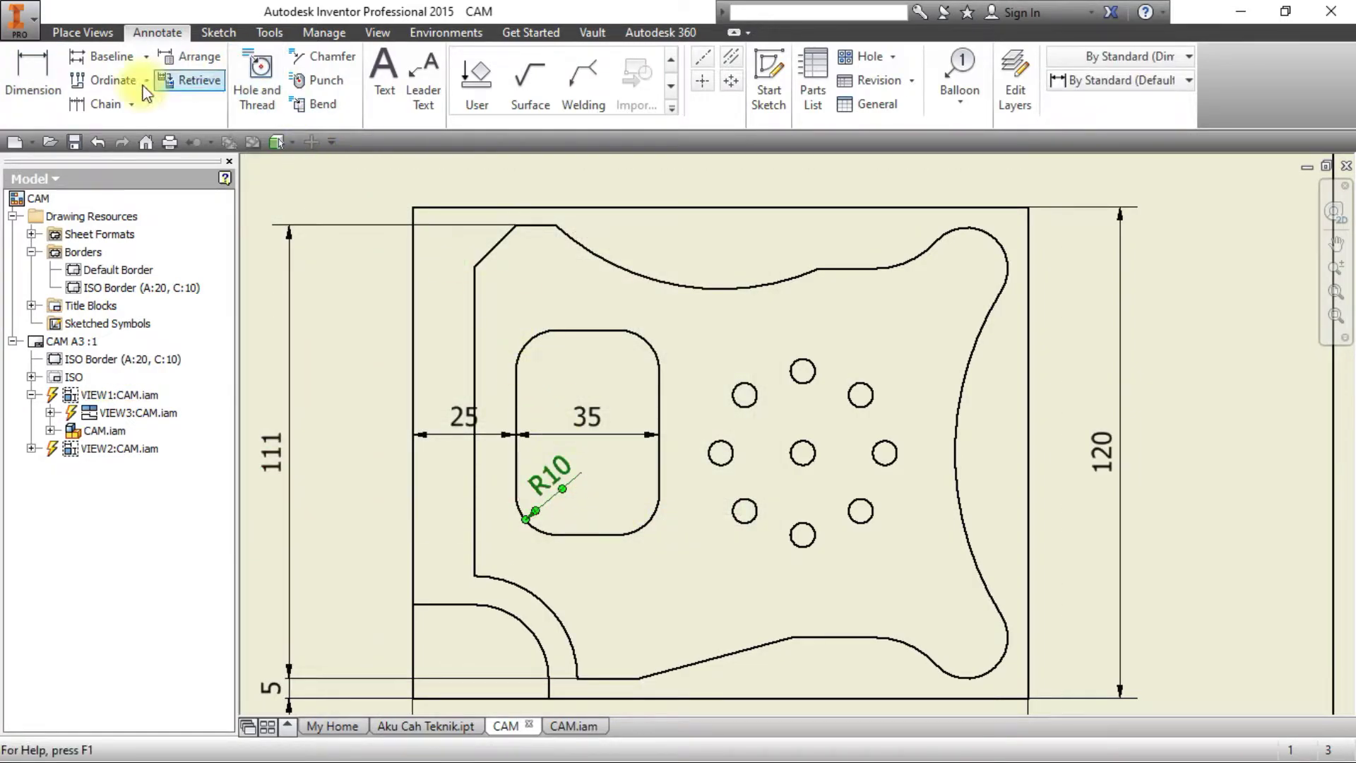
Check the reference drawing and dimension the rounded pocket's height beside its right edge, with primary unit and primary tolerance precision 0.
{"action": "left_click", "coordinate": [33, 77]}
{"action": "key", "text": "alt+Tab"}
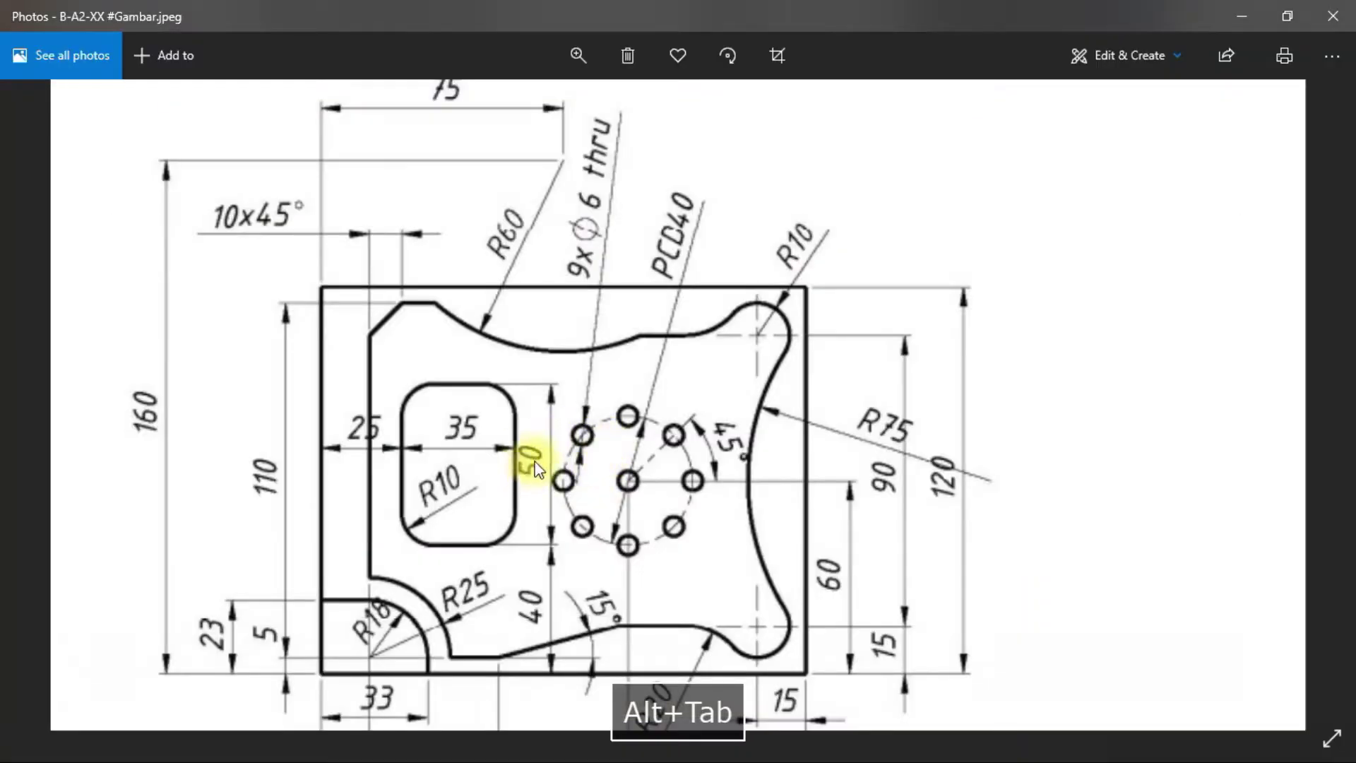
{"action": "key", "text": "alt+Tab"}
{"action": "left_click", "coordinate": [594, 332]}
{"action": "left_click", "coordinate": [604, 534]}
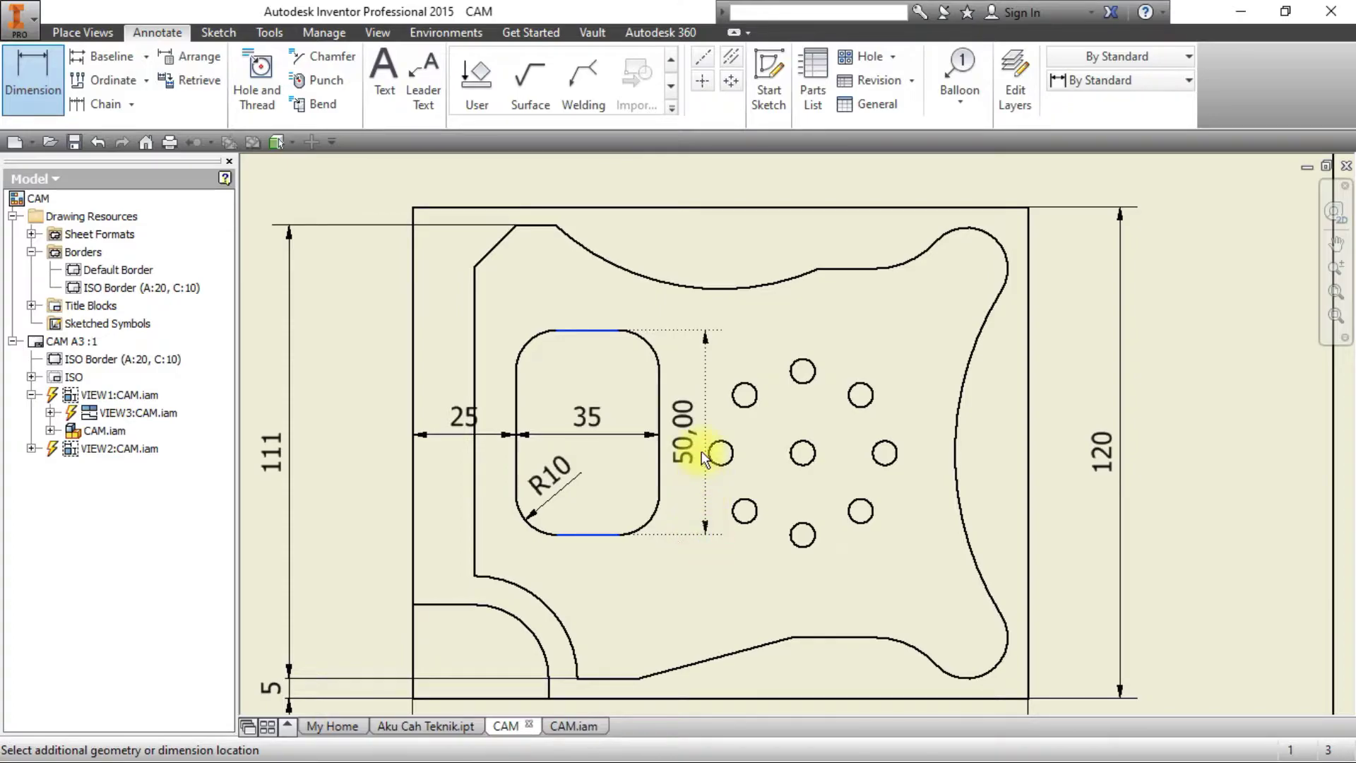
{"action": "left_click", "coordinate": [611, 396]}
{"action": "left_click", "coordinate": [641, 307]}
{"action": "left_click", "coordinate": [622, 324]}
{"action": "left_click", "coordinate": [621, 353]}
{"action": "left_click", "coordinate": [624, 377]}
{"action": "left_click", "coordinate": [630, 511]}
Consult the reference drawing and dimension the inner arc radius at the plate's lower-left corner, with primary unit and primary tolerance precision 0.
{"action": "middle_click_drag", "start_coordinate": [630, 588], "coordinate": [636, 454]}
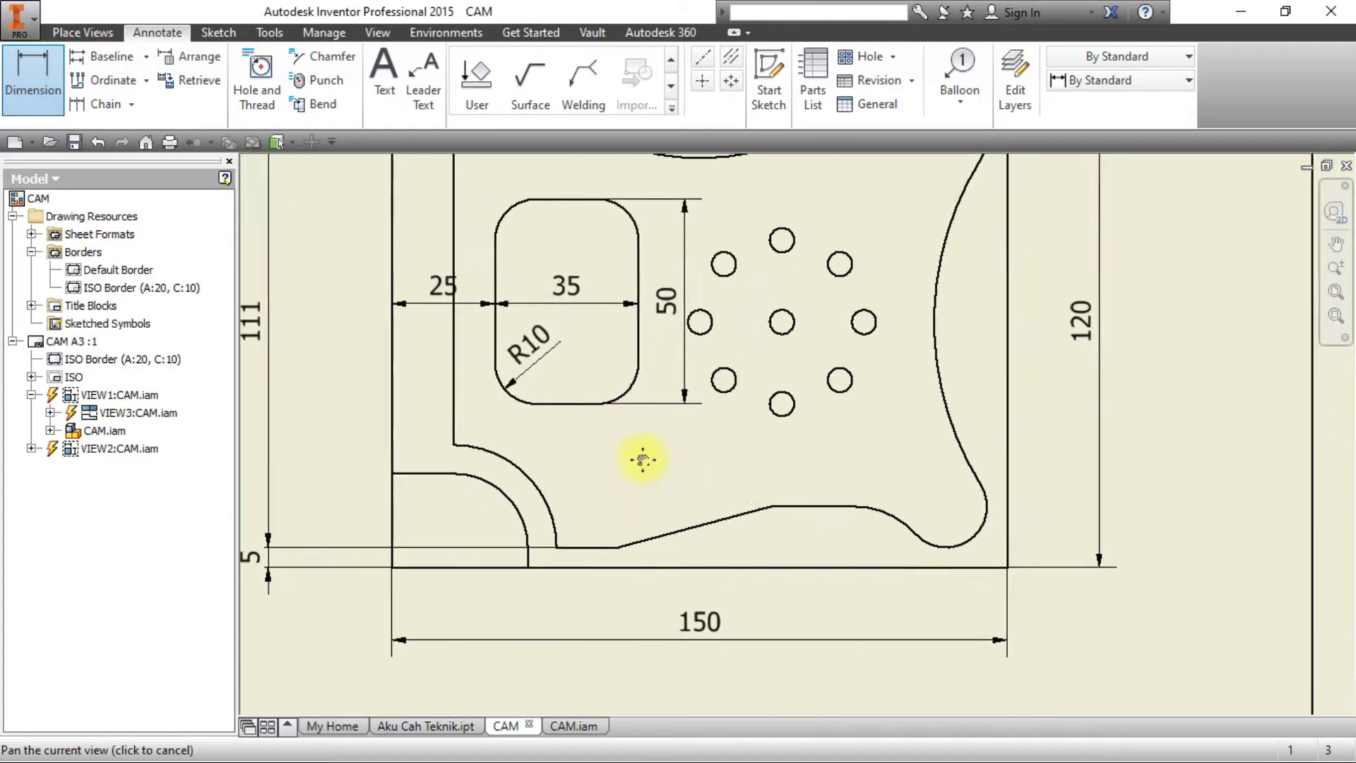
{"action": "key", "text": "alt+Tab"}
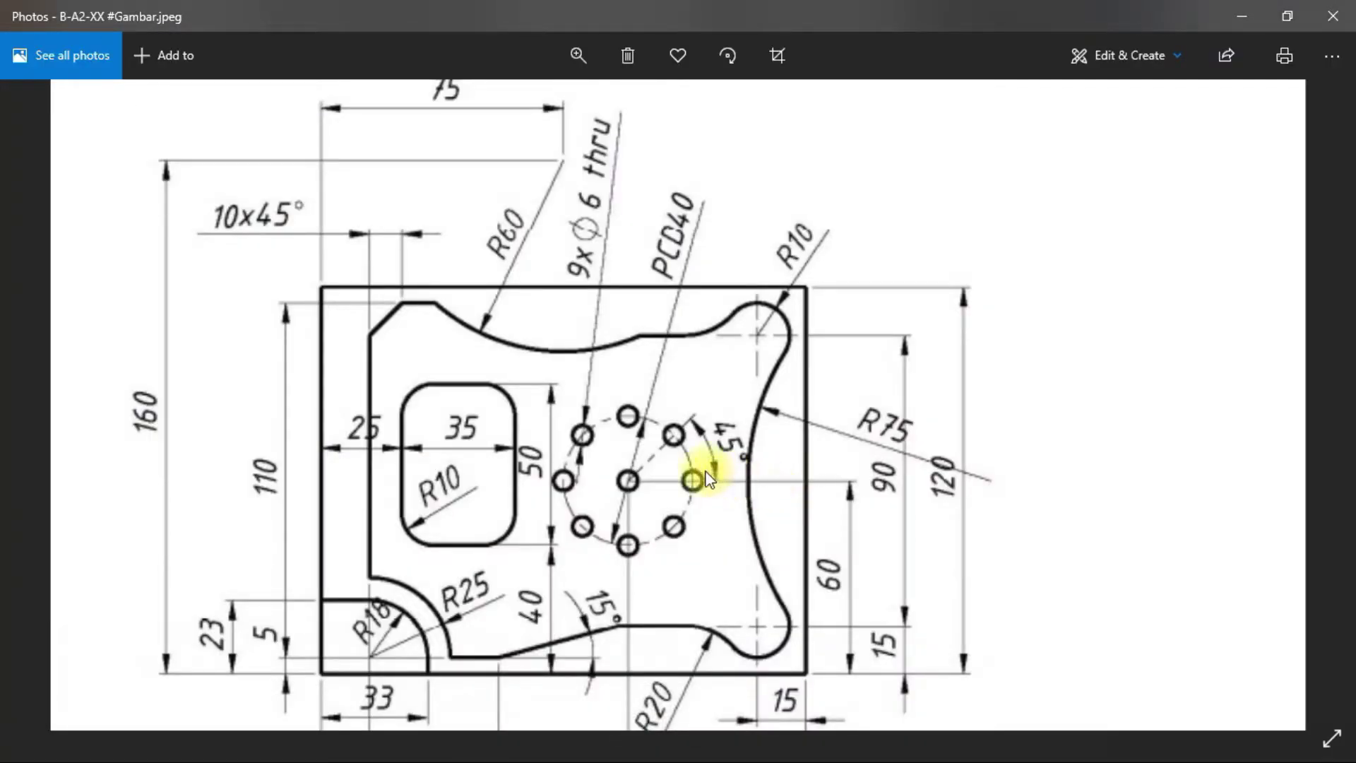
{"action": "key", "text": "alt+Tab"}
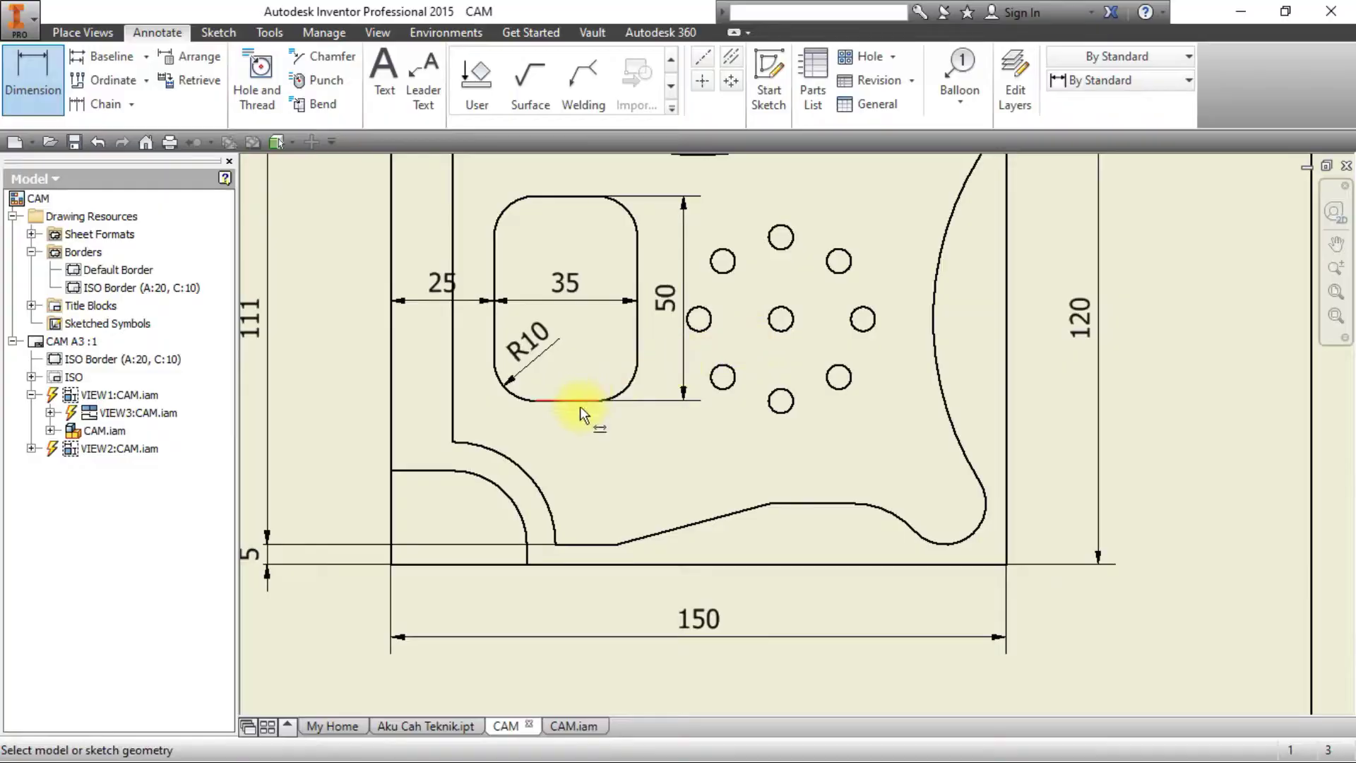
{"action": "key", "text": "alt+Tab"}
{"action": "mouse_move", "coordinate": [464, 554]}
{"action": "left_mouse_down"}
{"action": "mouse_move", "coordinate": [554, 490]}
{"action": "mouse_move", "coordinate": [590, 572]}
{"action": "left_mouse_up"}
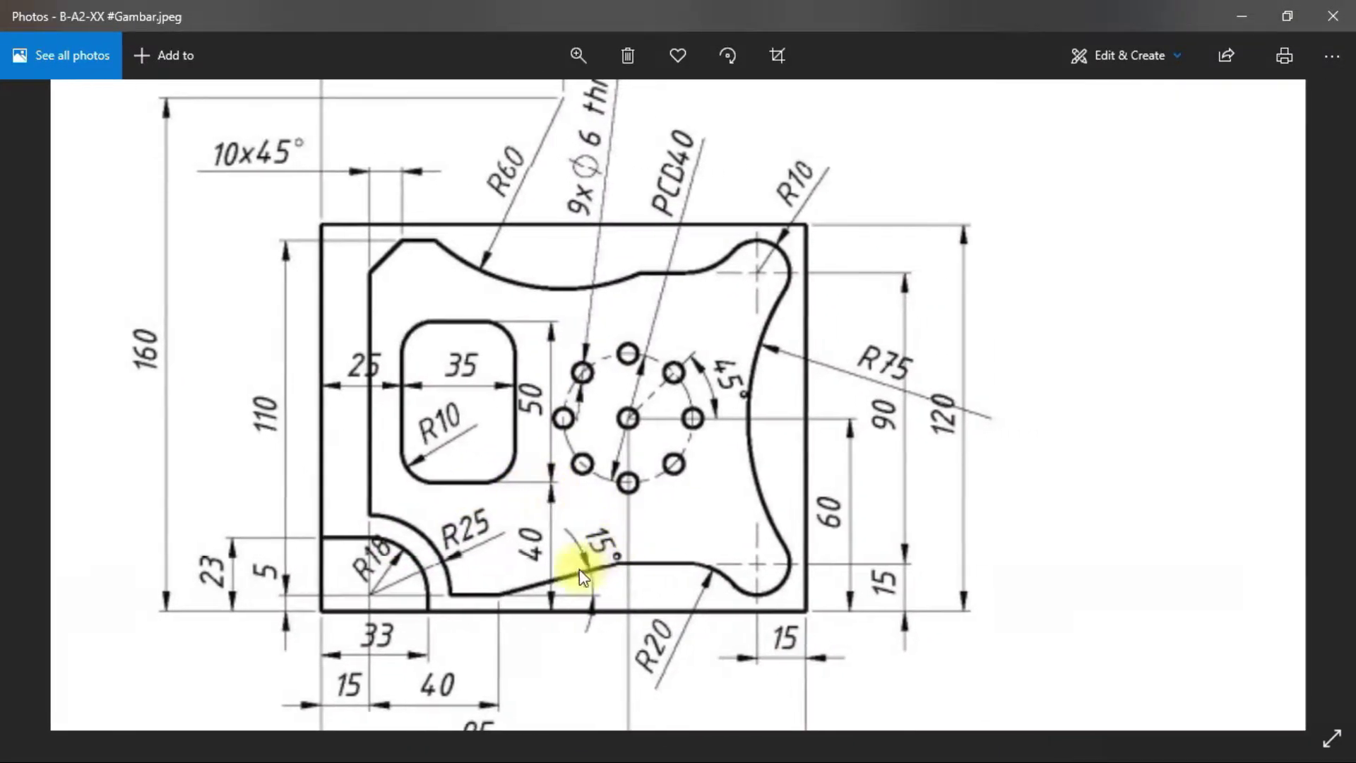
{"action": "key", "text": "alt+Tab"}
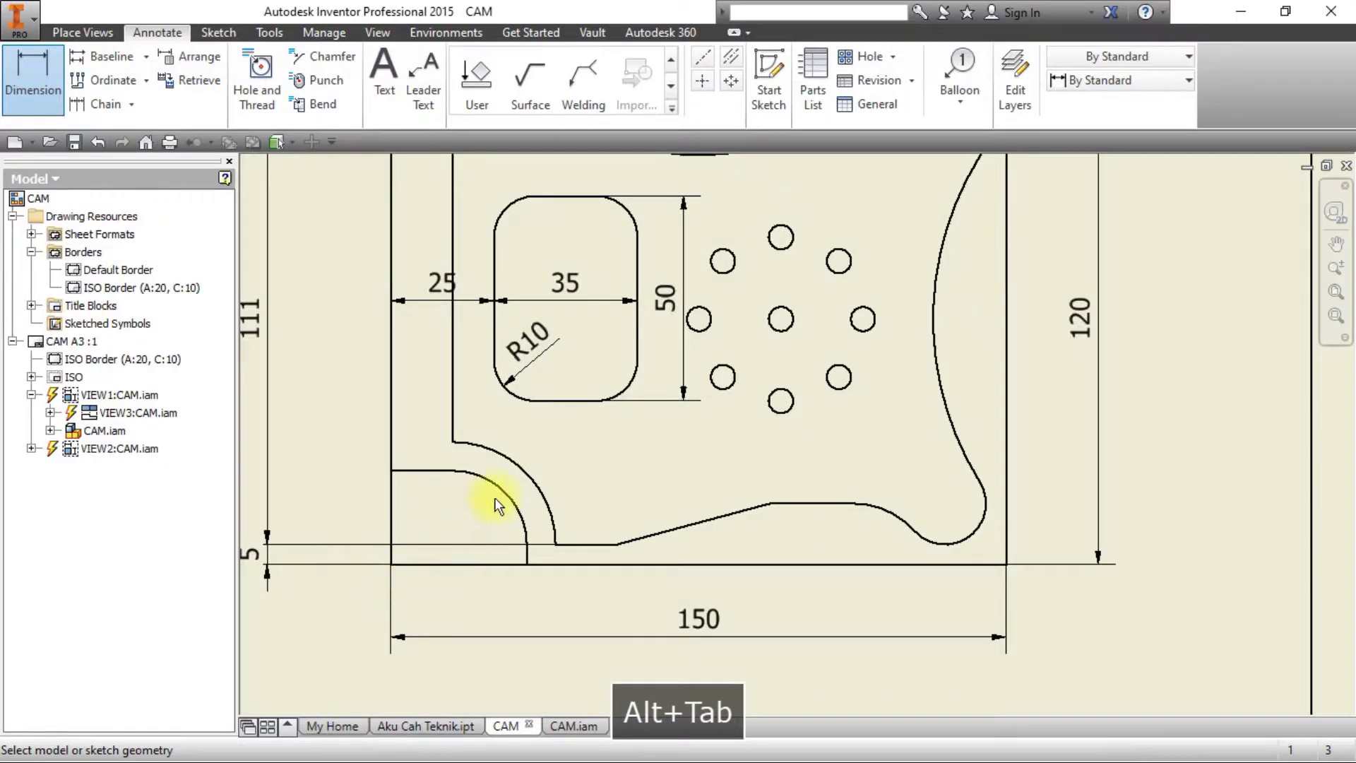
{"action": "left_click", "coordinate": [503, 496]}
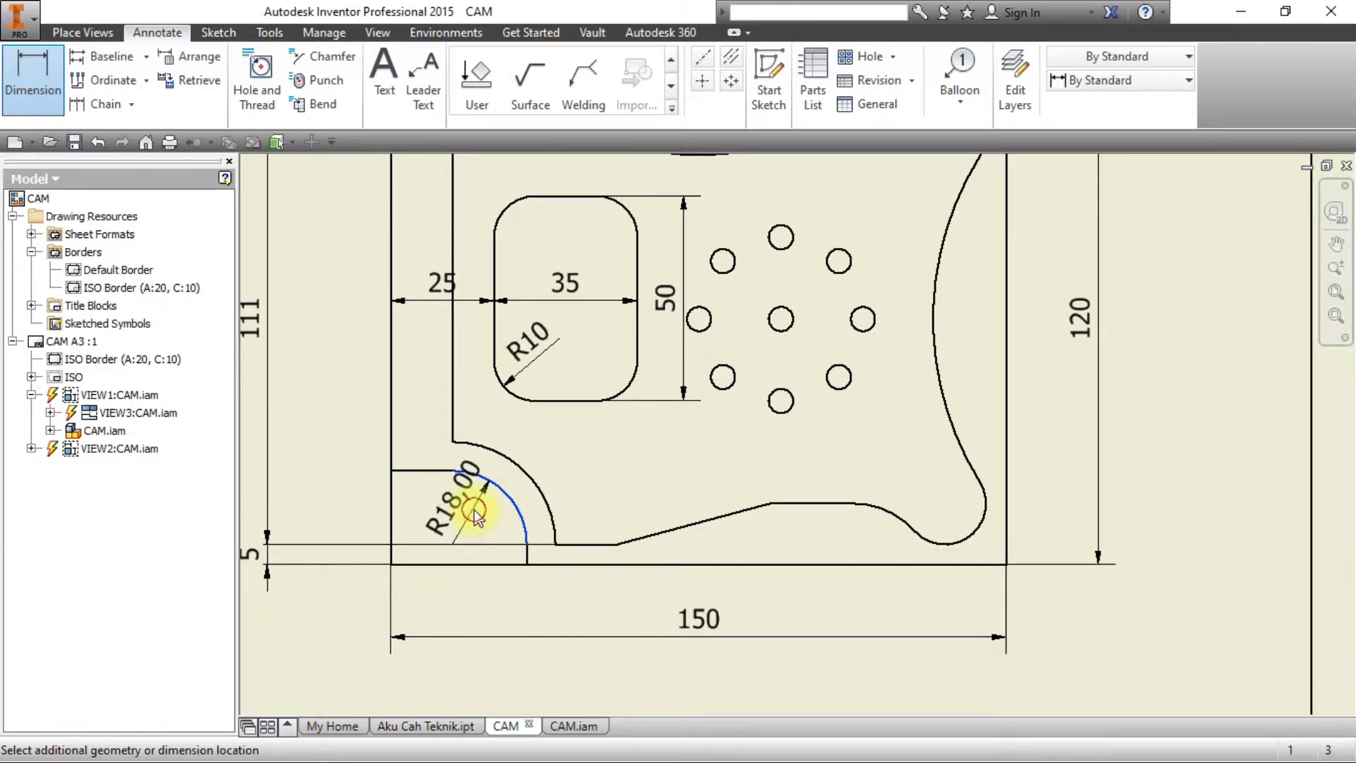
{"action": "left_click", "coordinate": [506, 545]}
{"action": "left_click", "coordinate": [621, 306]}
{"action": "left_click", "coordinate": [608, 328]}
{"action": "left_click", "coordinate": [609, 352]}
{"action": "left_click", "coordinate": [609, 366]}
{"action": "left_click", "coordinate": [631, 511]}
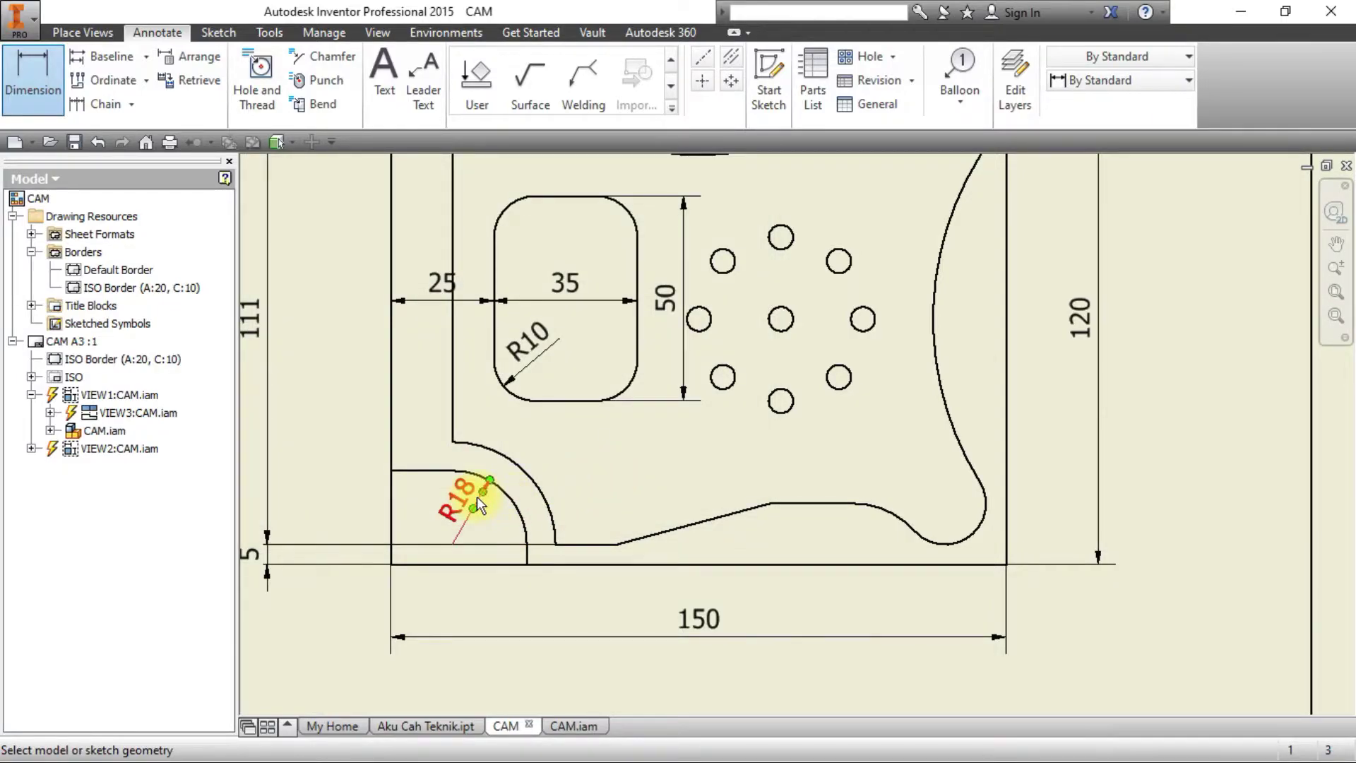
Try to move the inner arc's radius dimension and its anchor point outside the plate's lower-left corner.
{"action": "key", "text": "Escape"}
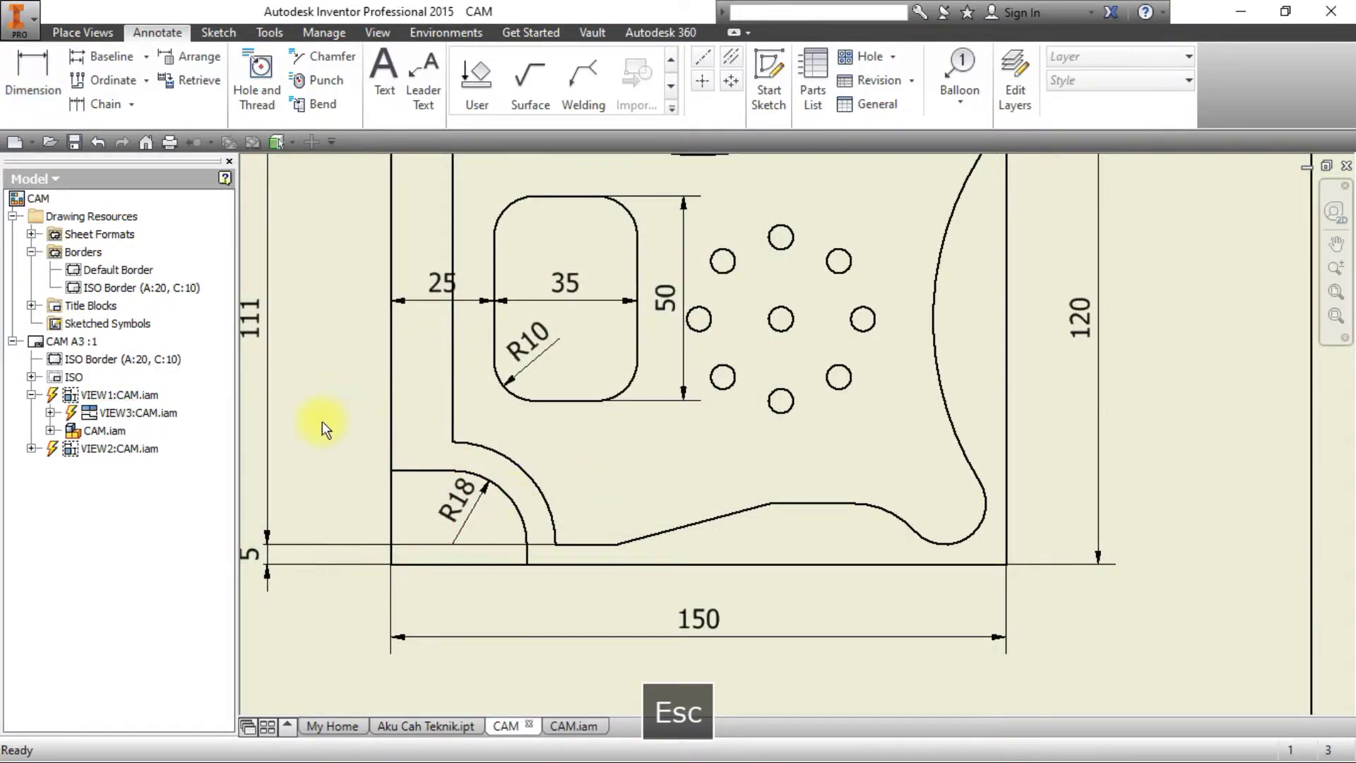
{"action": "left_click_drag", "start_coordinate": [436, 523], "coordinate": [391, 568]}
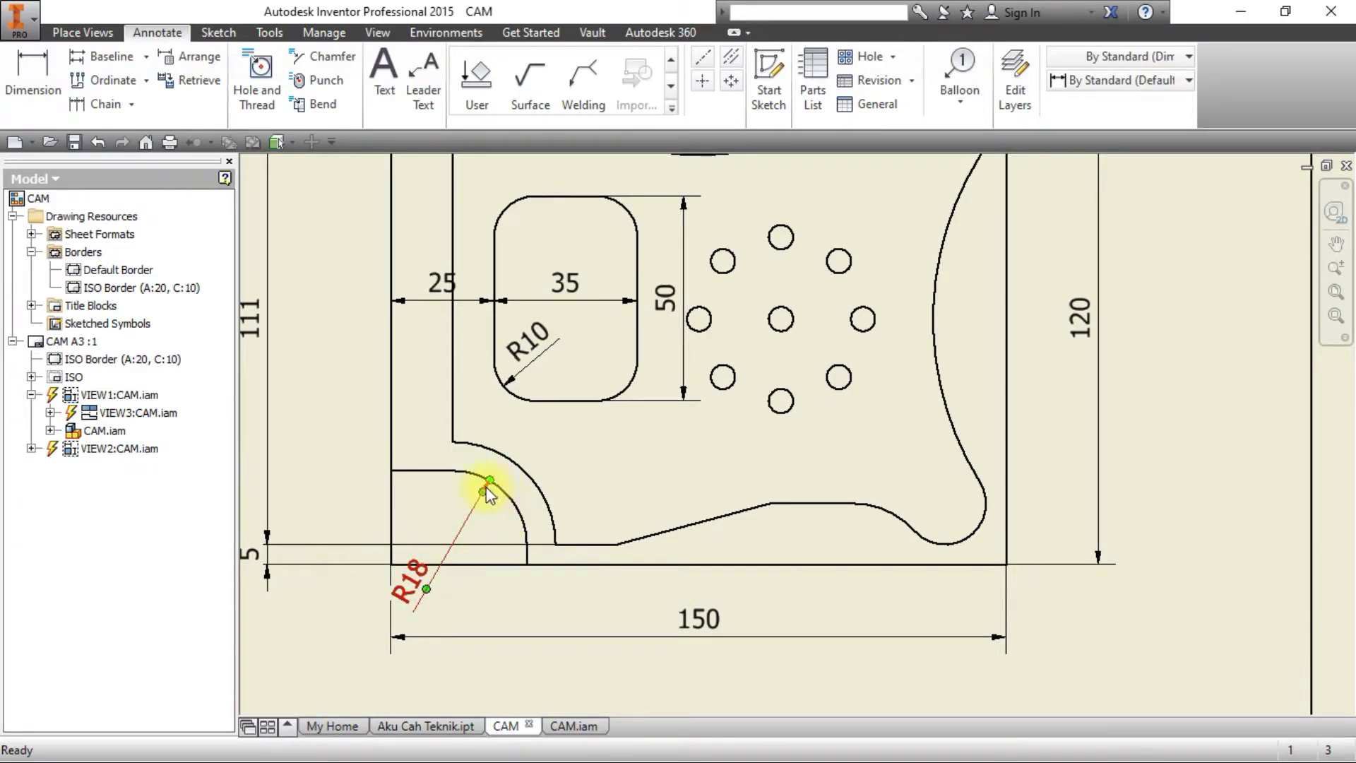
{"action": "left_click_drag", "start_coordinate": [489, 480], "coordinate": [414, 596]}
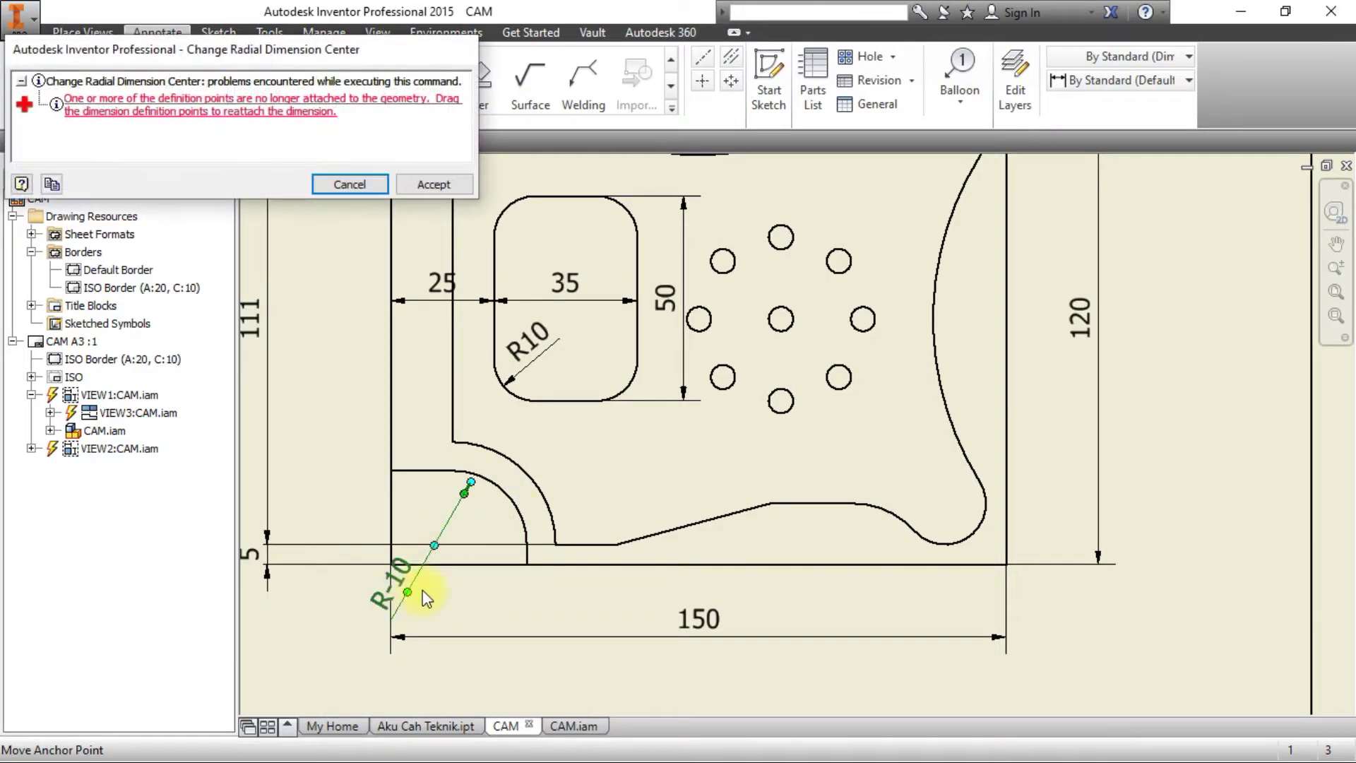
{"action": "left_click", "coordinate": [350, 184]}
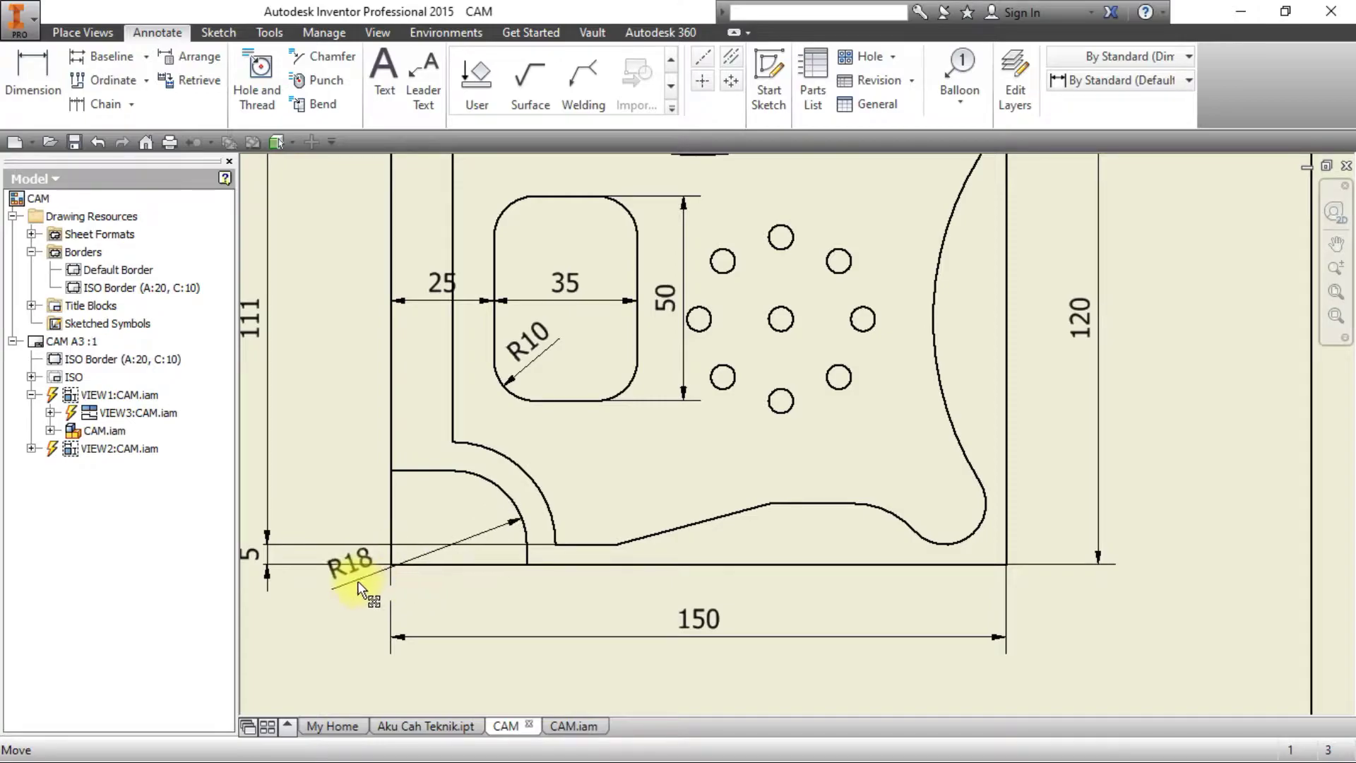
Compare with the reference drawing and place the inner arc's radius dimension text inside the lower-left corner arc.
{"action": "key", "text": "alt+Tab"}
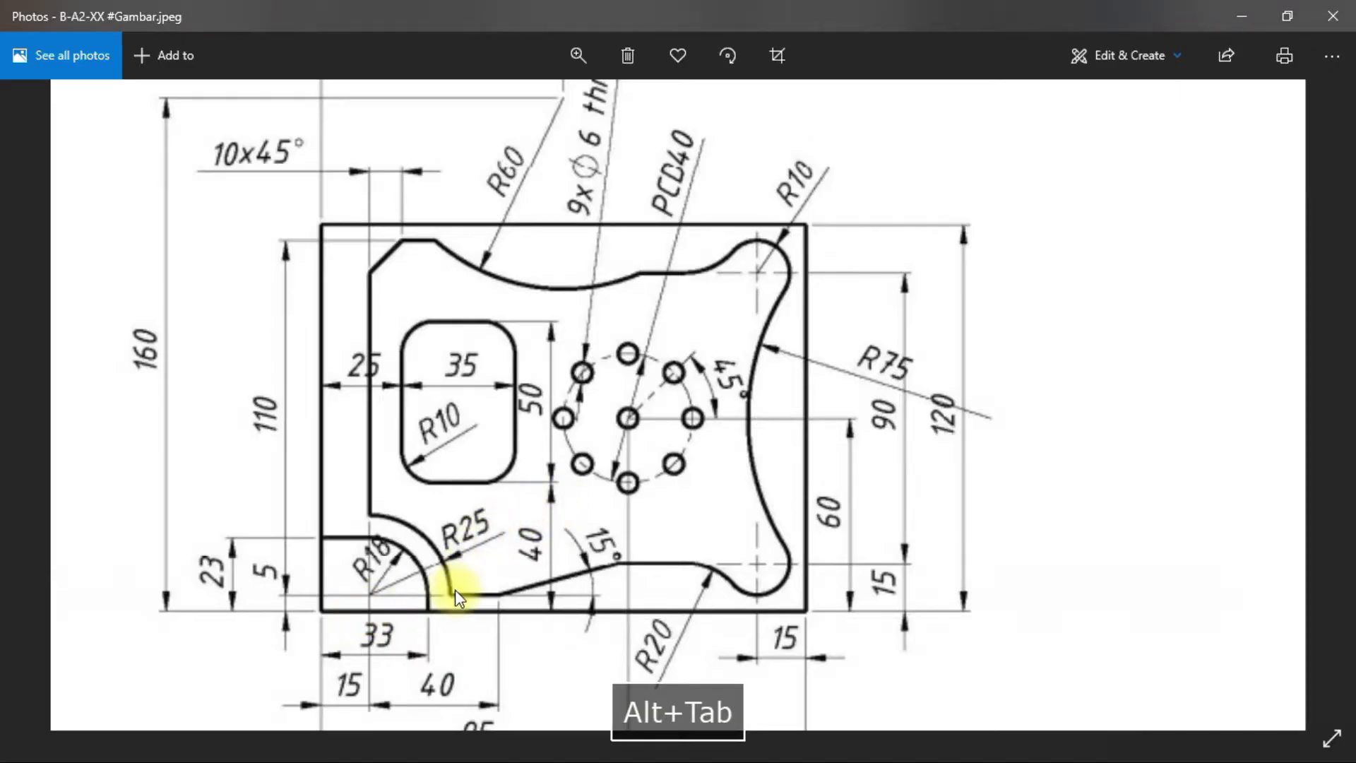
{"action": "key", "text": "alt+Tab"}
{"action": "left_click_drag", "start_coordinate": [436, 639], "coordinate": [458, 551]}
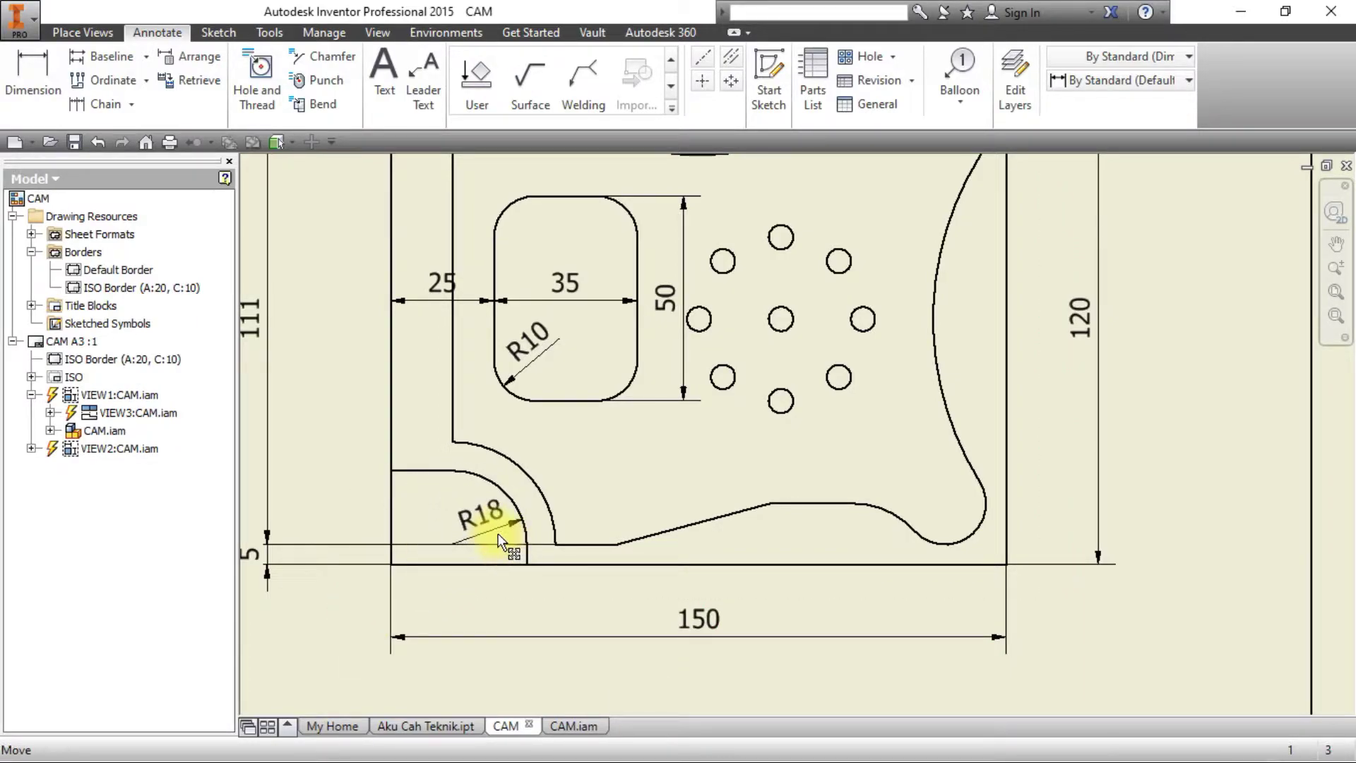
{"action": "left_click", "coordinate": [503, 612]}
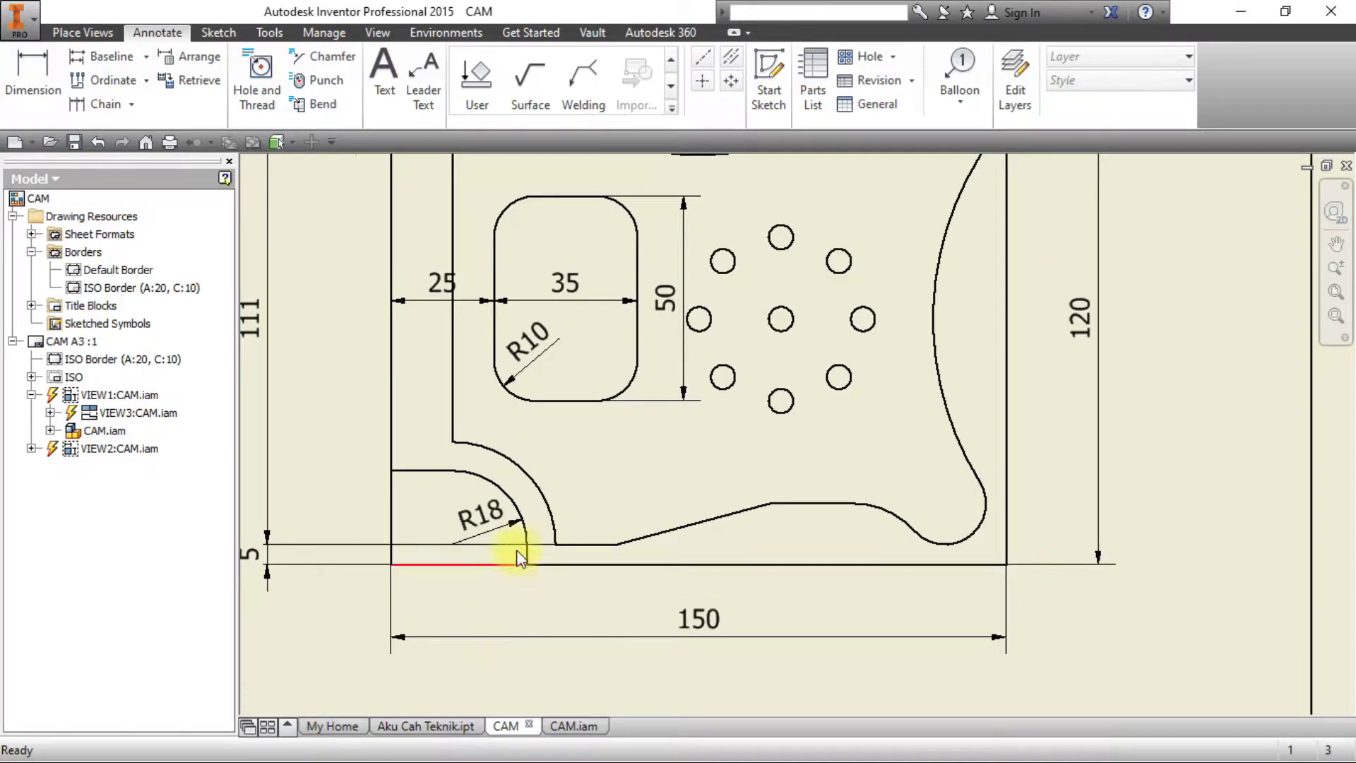
{"action": "key", "text": "alt+Tab"}
{"action": "scroll", "coordinate": [416, 558], "scroll_direction": "up", "scroll_amount": 3}
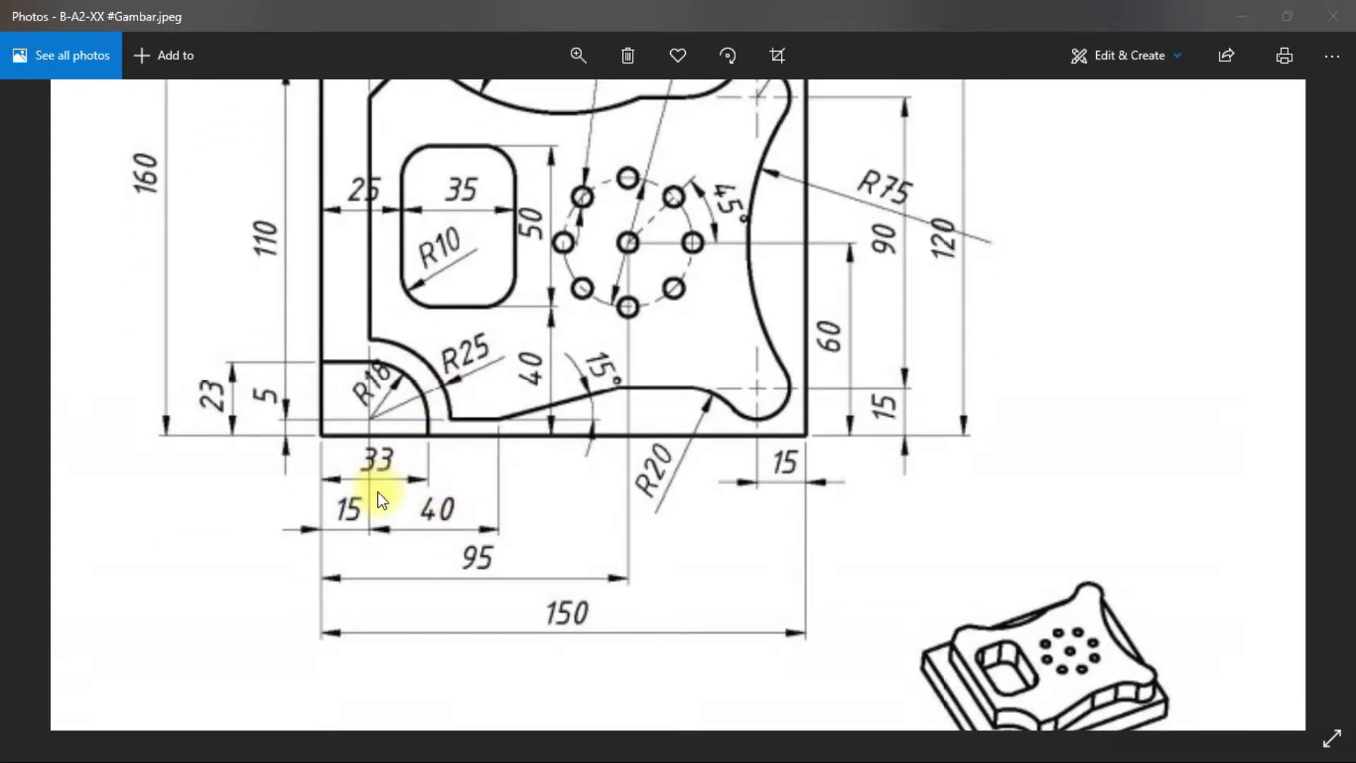
{"action": "key", "text": "alt+Tab"}
{"action": "left_click", "coordinate": [33, 76]}
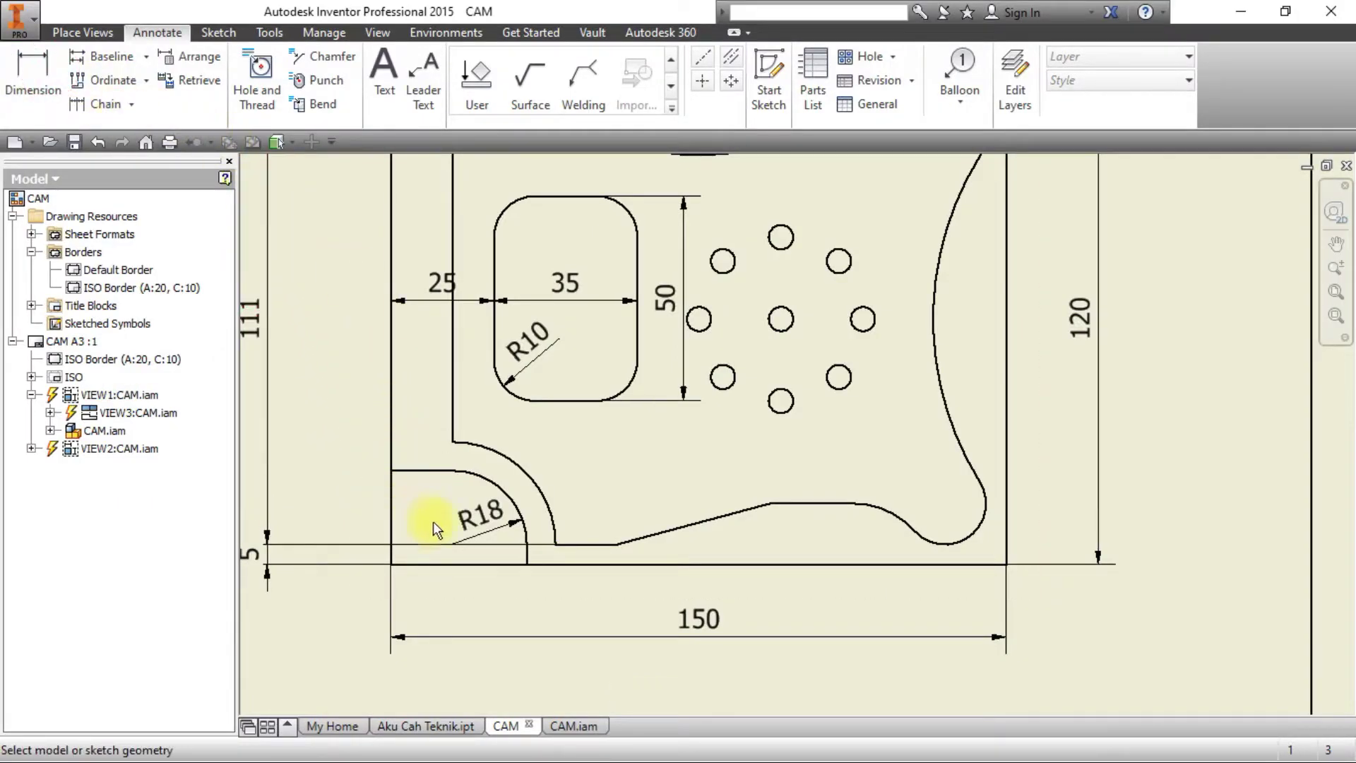
{"action": "left_click", "coordinate": [395, 537]}
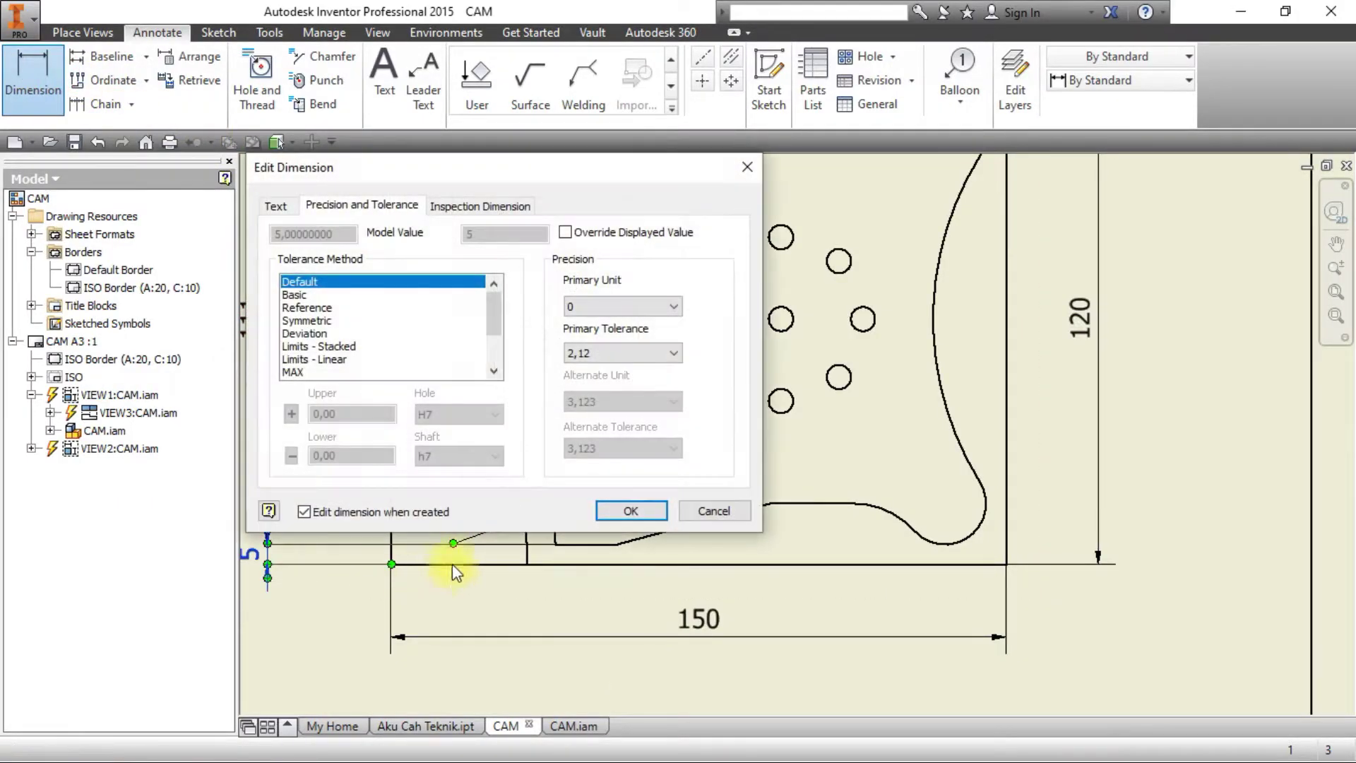
{"action": "left_click", "coordinate": [714, 512]}
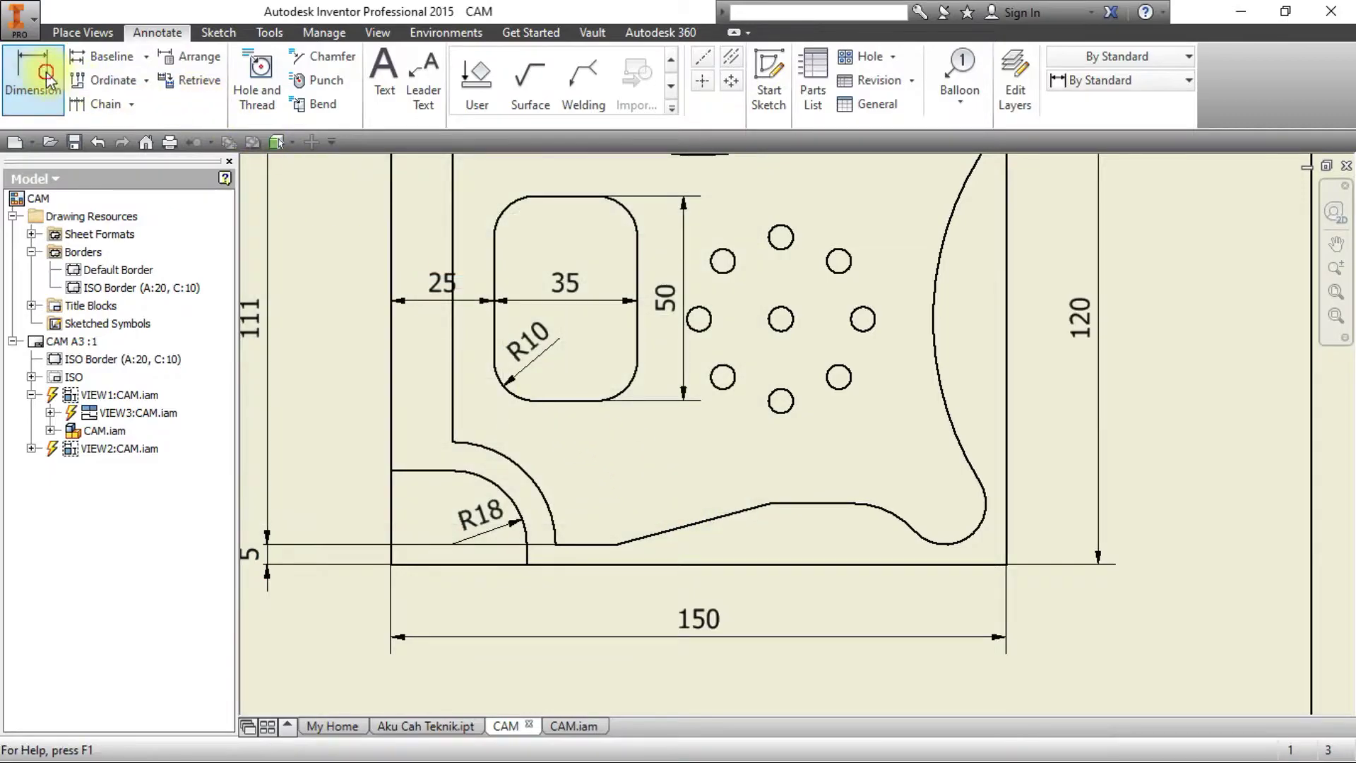
{"action": "left_click", "coordinate": [394, 547]}
{"action": "left_click", "coordinate": [703, 521]}
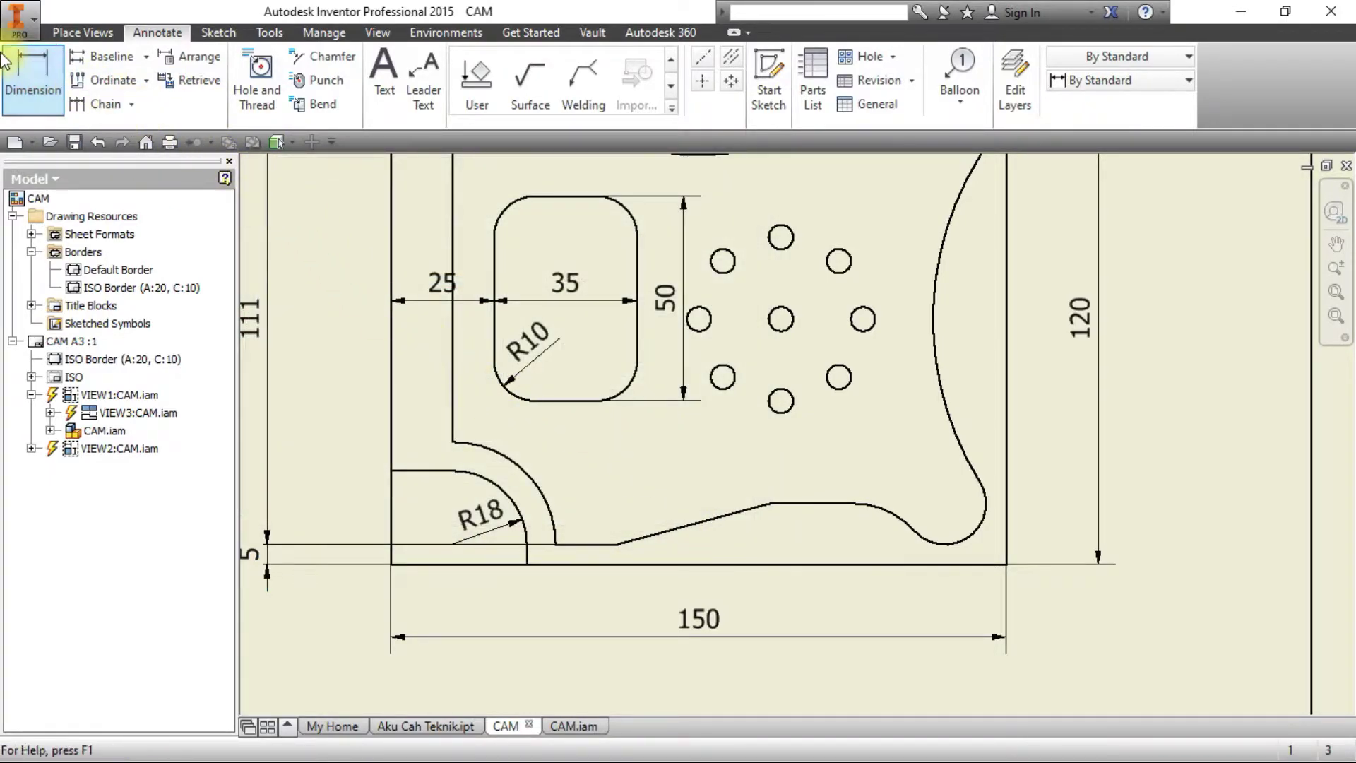
Dimension the horizontal distance from the plate's left edge to the inner corner arc's centre, with primary unit and primary tolerance precision 0.
{"action": "left_click", "coordinate": [501, 493]}
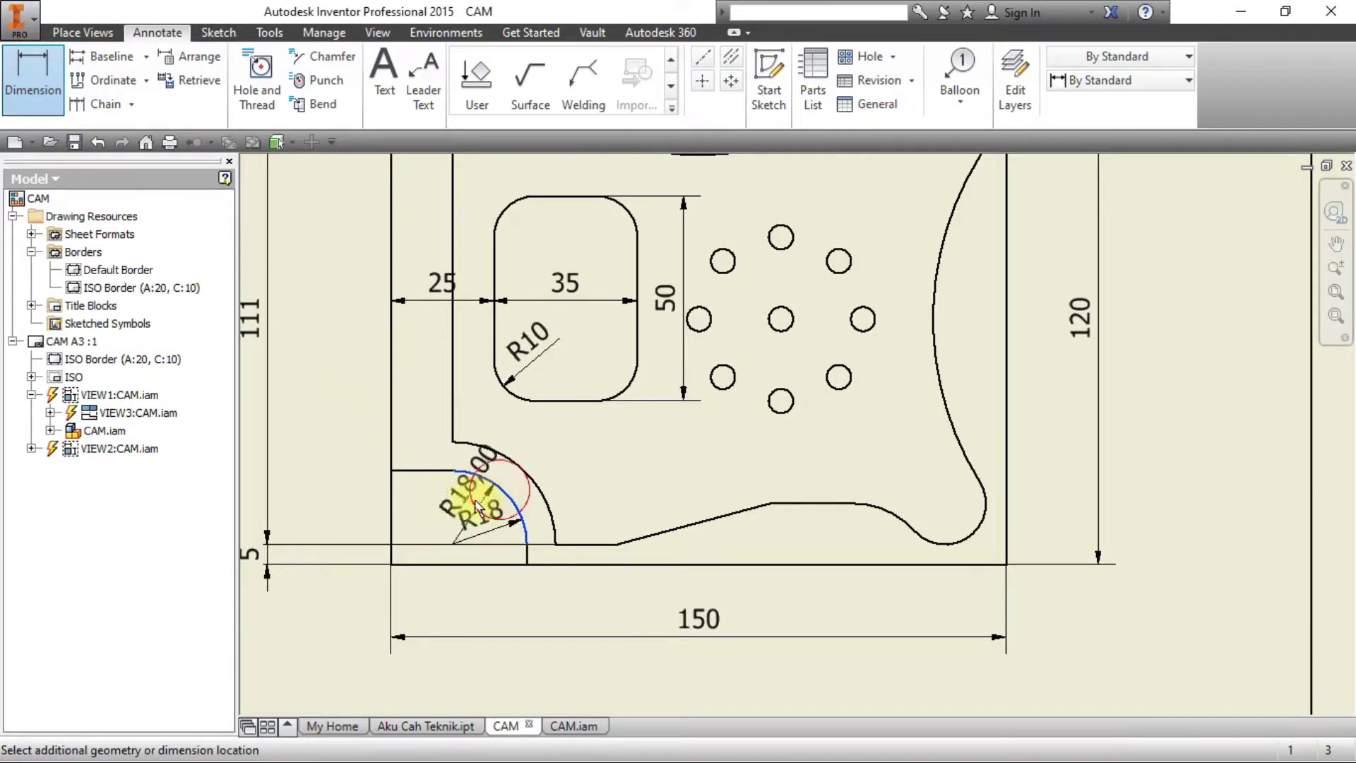
{"action": "left_click", "coordinate": [393, 511]}
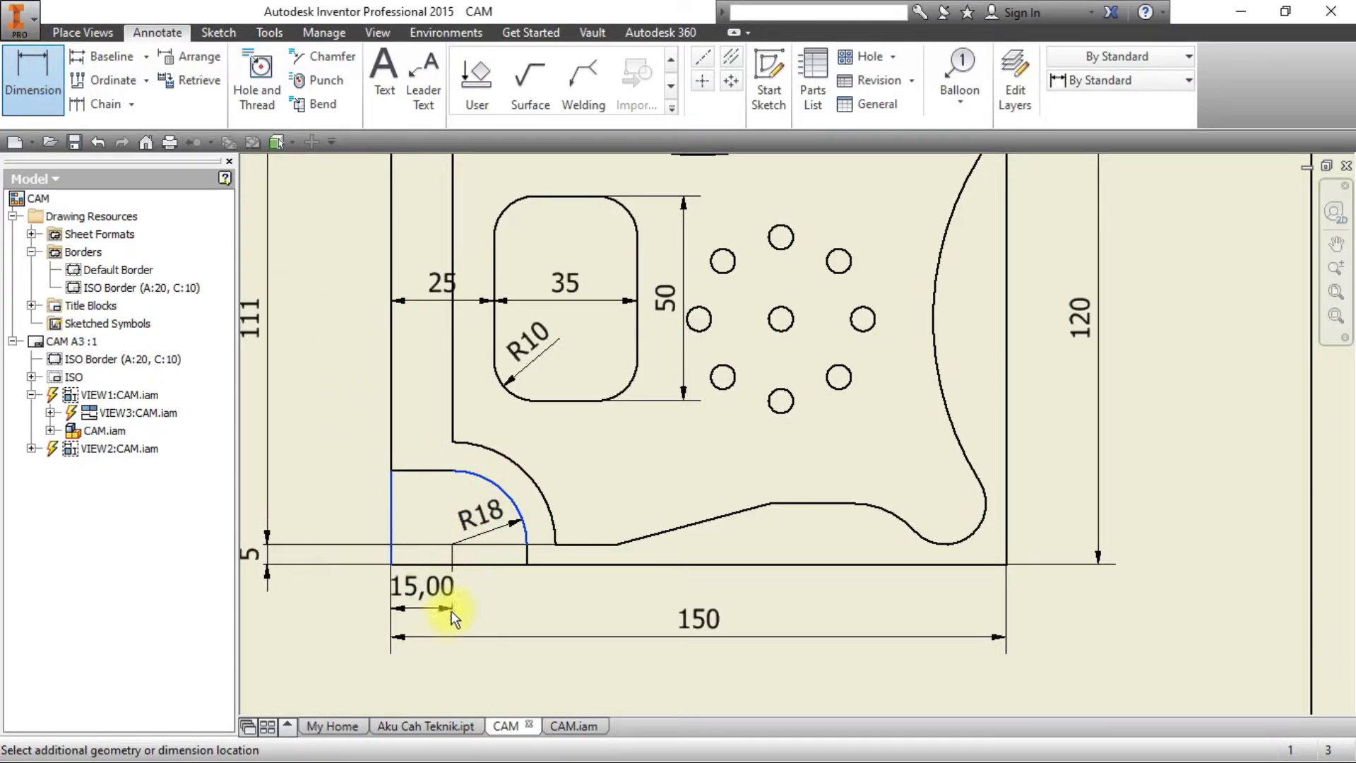
{"action": "left_click", "coordinate": [450, 619]}
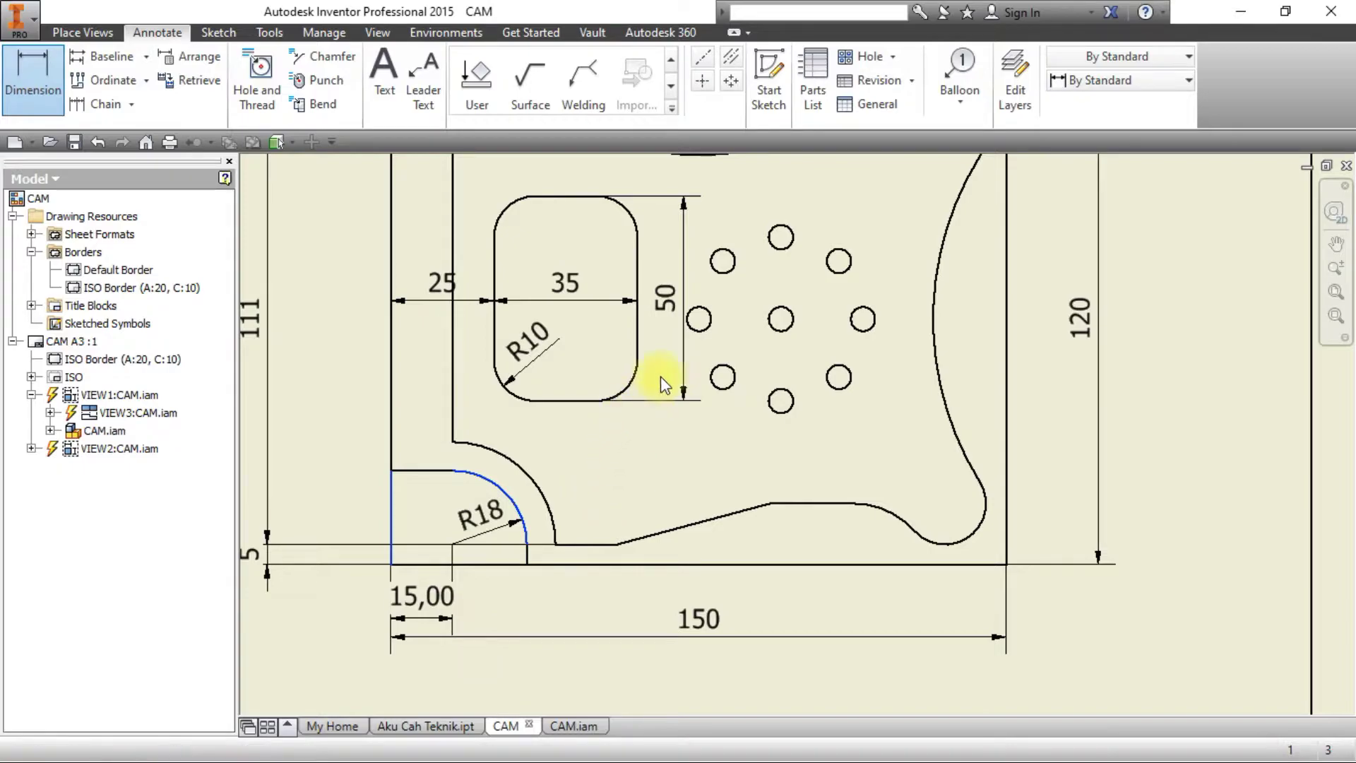
{"action": "left_click", "coordinate": [611, 311]}
{"action": "left_click", "coordinate": [612, 323]}
{"action": "left_click", "coordinate": [605, 353]}
{"action": "left_click", "coordinate": [599, 383]}
{"action": "left_click", "coordinate": [606, 350]}
{"action": "left_click", "coordinate": [597, 381]}
{"action": "left_click", "coordinate": [597, 356]}
{"action": "left_click", "coordinate": [596, 370]}
{"action": "left_click", "coordinate": [619, 510]}
Check the reference layout and move the overall width and arc-centre distance dimensions further below the plate.
{"action": "key", "text": "alt+Tab"}
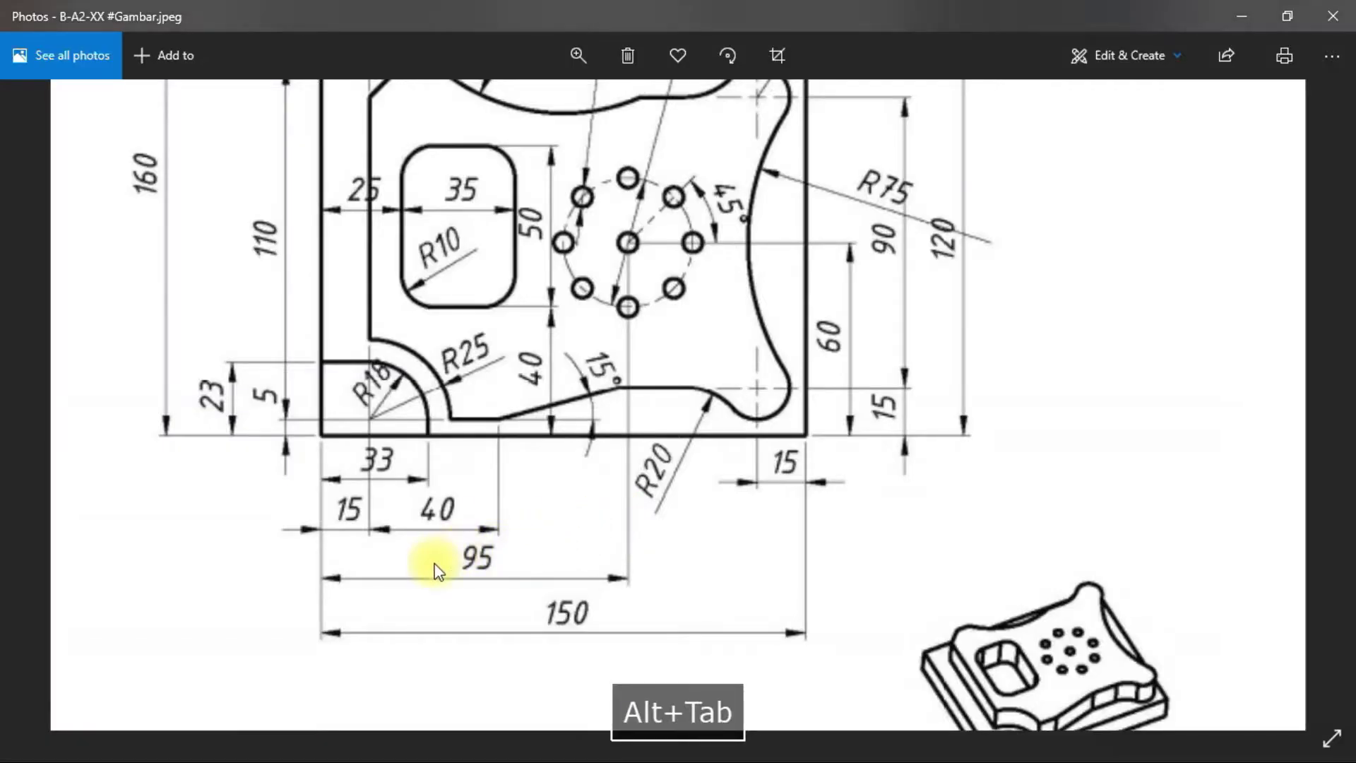
{"action": "left_click_drag", "start_coordinate": [438, 563], "coordinate": [447, 506]}
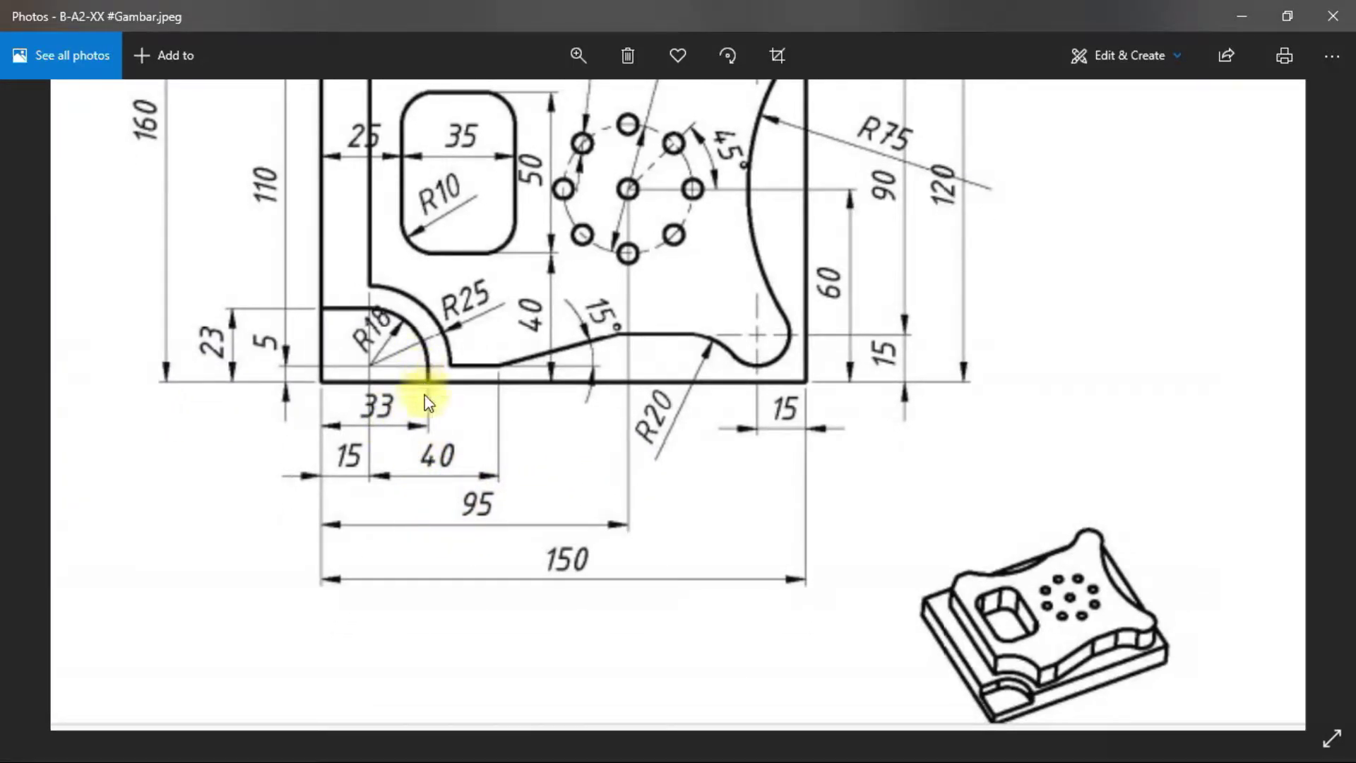
{"action": "key", "text": "alt+Tab"}
{"action": "left_click", "coordinate": [713, 533]}
{"action": "key", "text": "Escape"}
{"action": "left_click_drag", "start_coordinate": [739, 534], "coordinate": [736, 612]}
{"action": "left_click_drag", "start_coordinate": [454, 516], "coordinate": [452, 575]}
Dimension the horizontal distance from the plate's left edge to the short vertical edge below the inner corner arc, placing it just below the plate.
{"action": "key", "text": "d"}
{"action": "key", "text": "alt+Tab"}
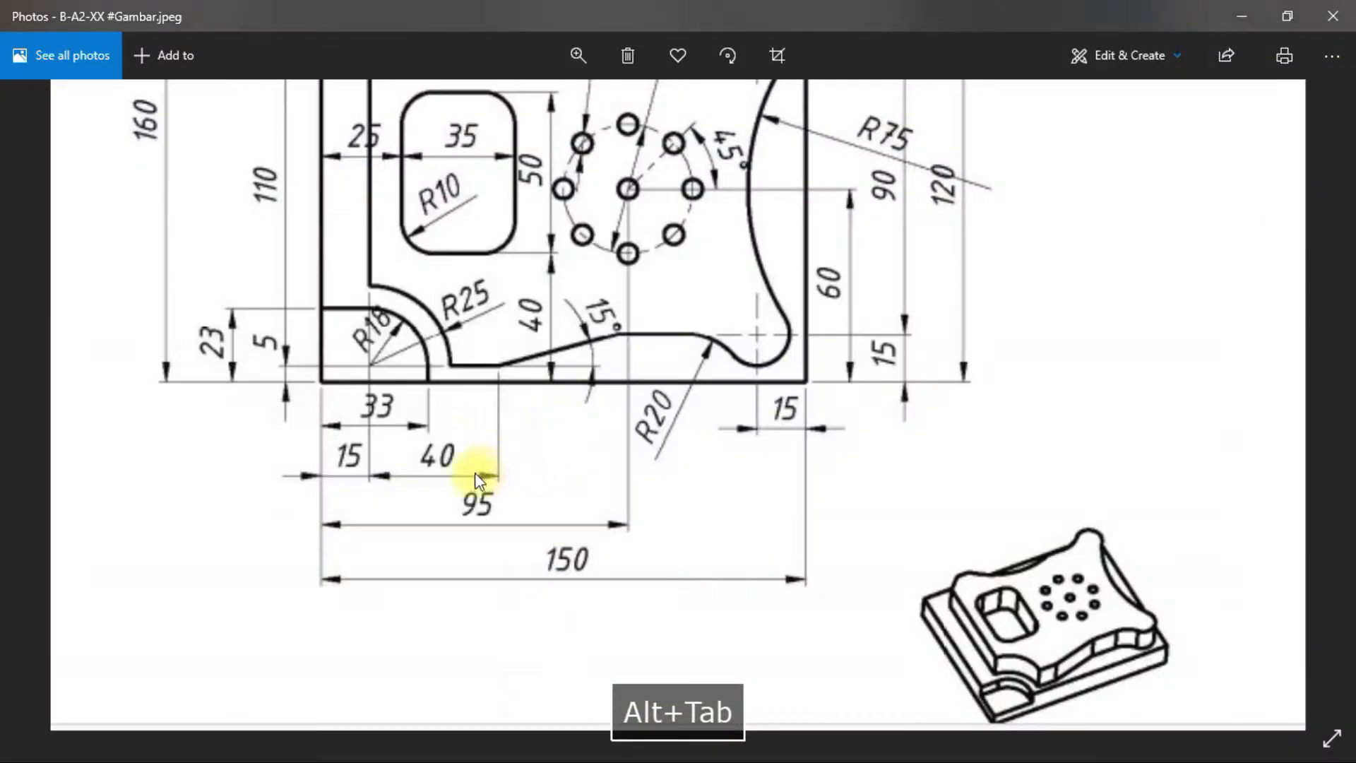
{"action": "key", "text": "alt+Tab"}
{"action": "left_click", "coordinate": [547, 446]}
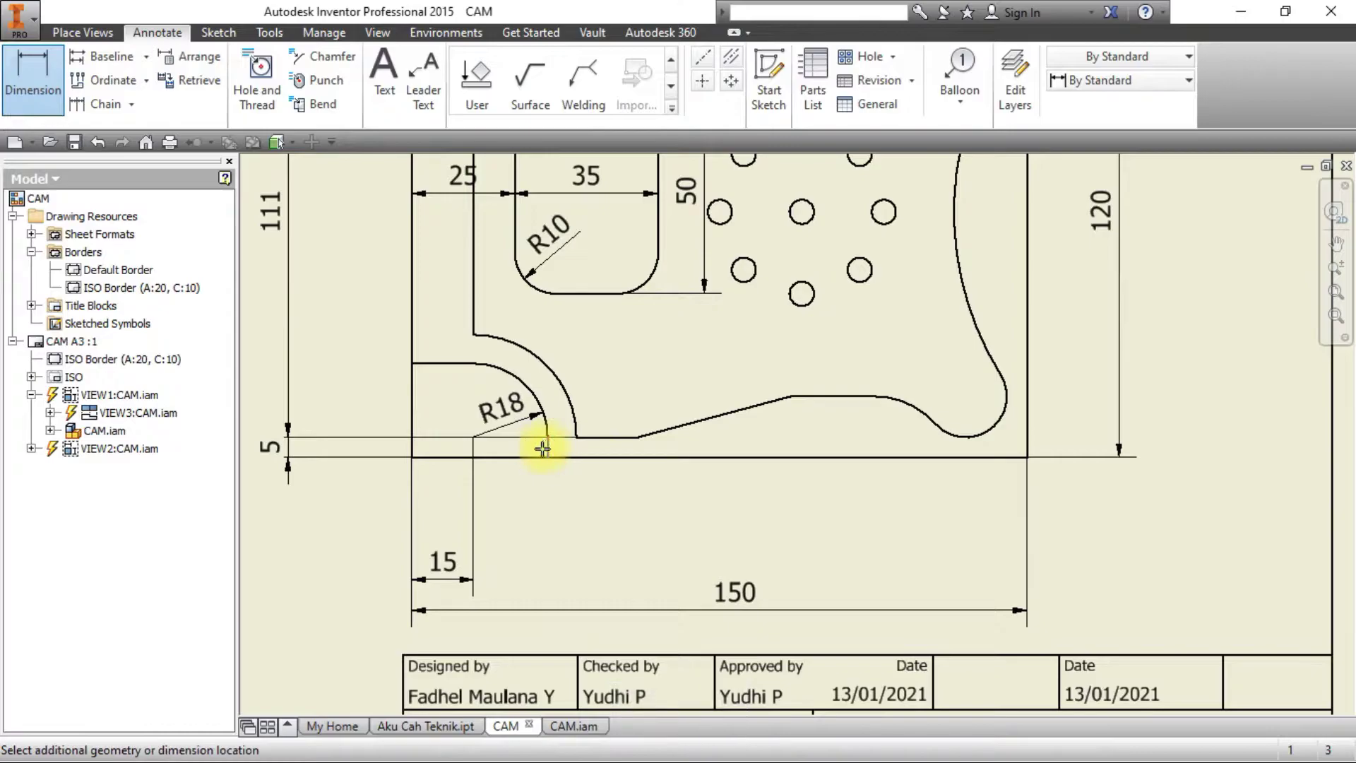
{"action": "left_click", "coordinate": [412, 448]}
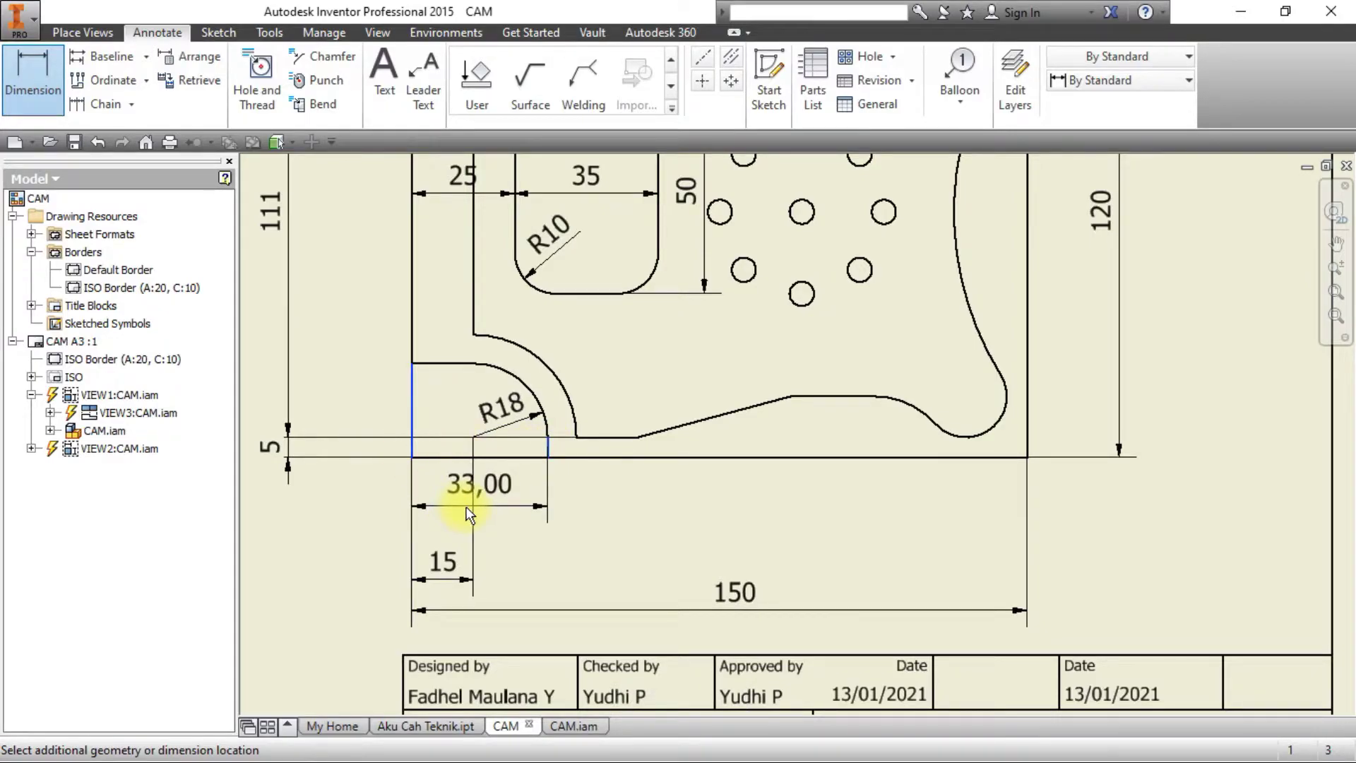
{"action": "left_click", "coordinate": [682, 441]}
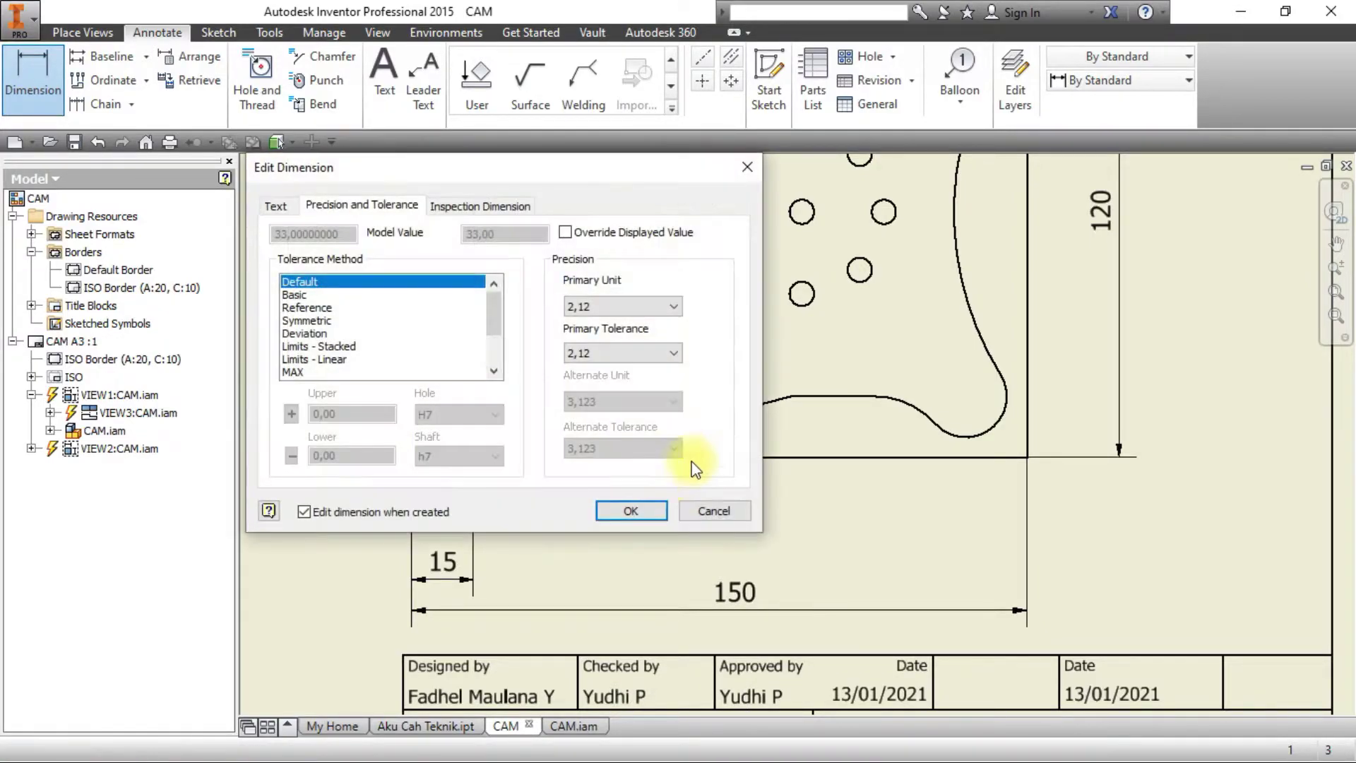
Set the primary unit and primary tolerance precision of the inner corner's width dimension to 0.
{"action": "left_click", "coordinate": [615, 310]}
{"action": "left_click", "coordinate": [615, 335]}
{"action": "left_click", "coordinate": [615, 311]}
{"action": "left_click", "coordinate": [615, 322]}
{"action": "left_click", "coordinate": [611, 346]}
{"action": "left_click", "coordinate": [621, 374]}
{"action": "left_click", "coordinate": [631, 511]}
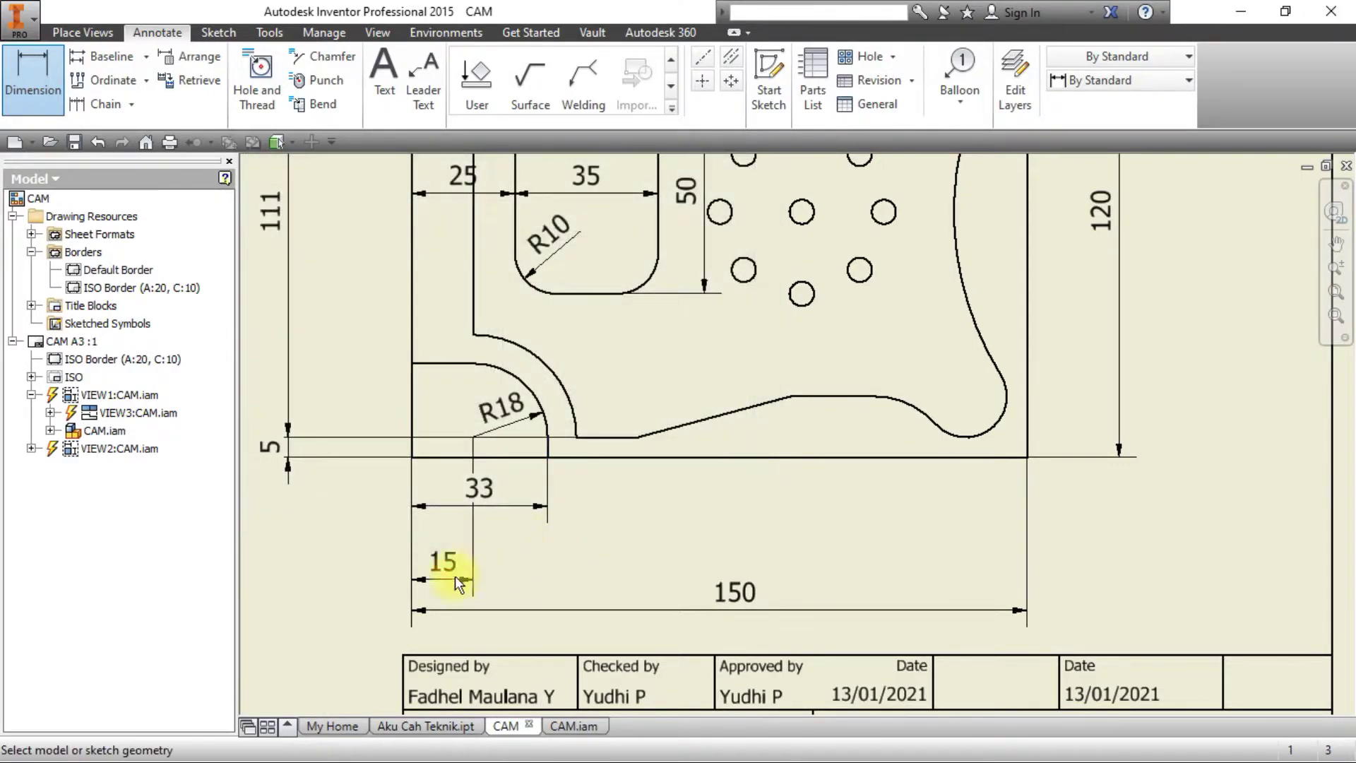
Move the arc-centre distance dimension up, closer beneath the inner corner's width dimension.
{"action": "double_click", "coordinate": [456, 559]}
{"action": "key", "text": "Escape"}
{"action": "key", "text": "Escape"}
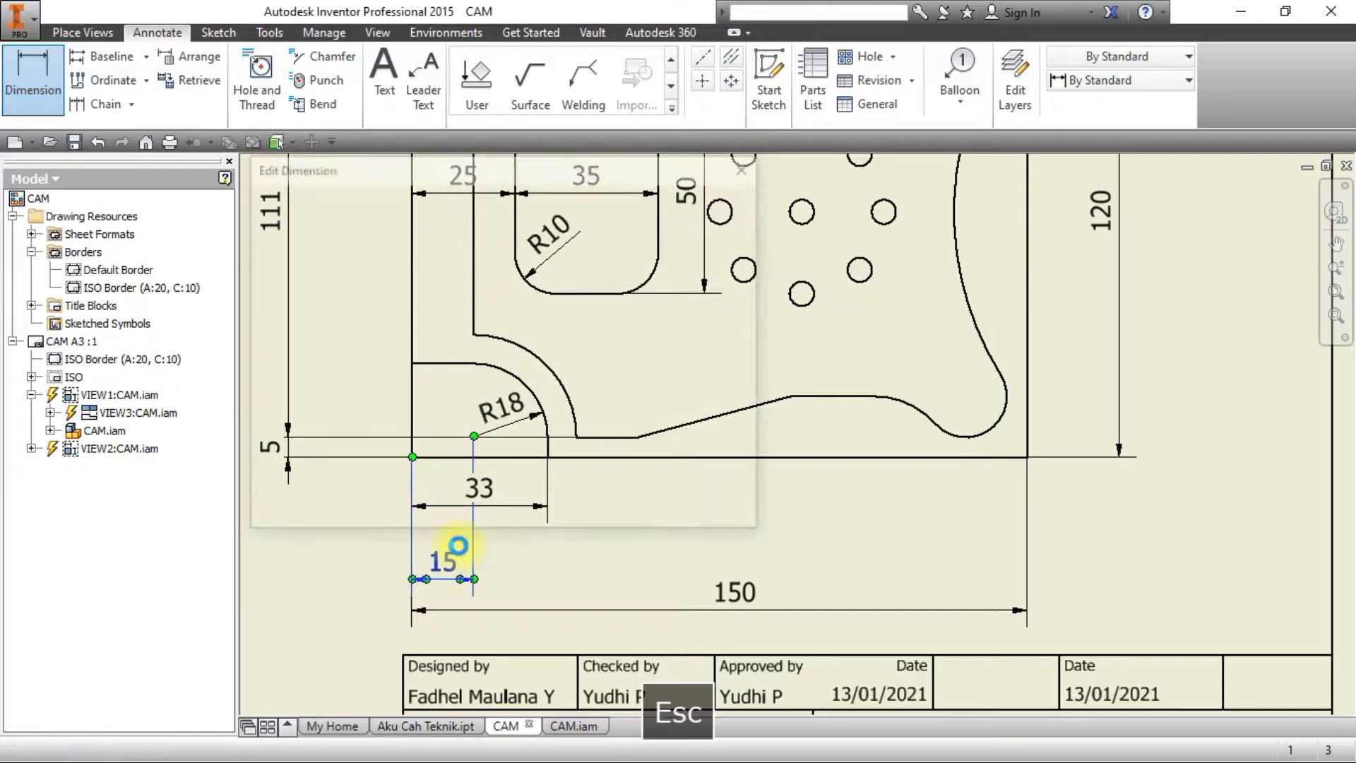
{"action": "left_click_drag", "start_coordinate": [463, 565], "coordinate": [461, 544]}
{"action": "key", "text": "alt+Tab"}
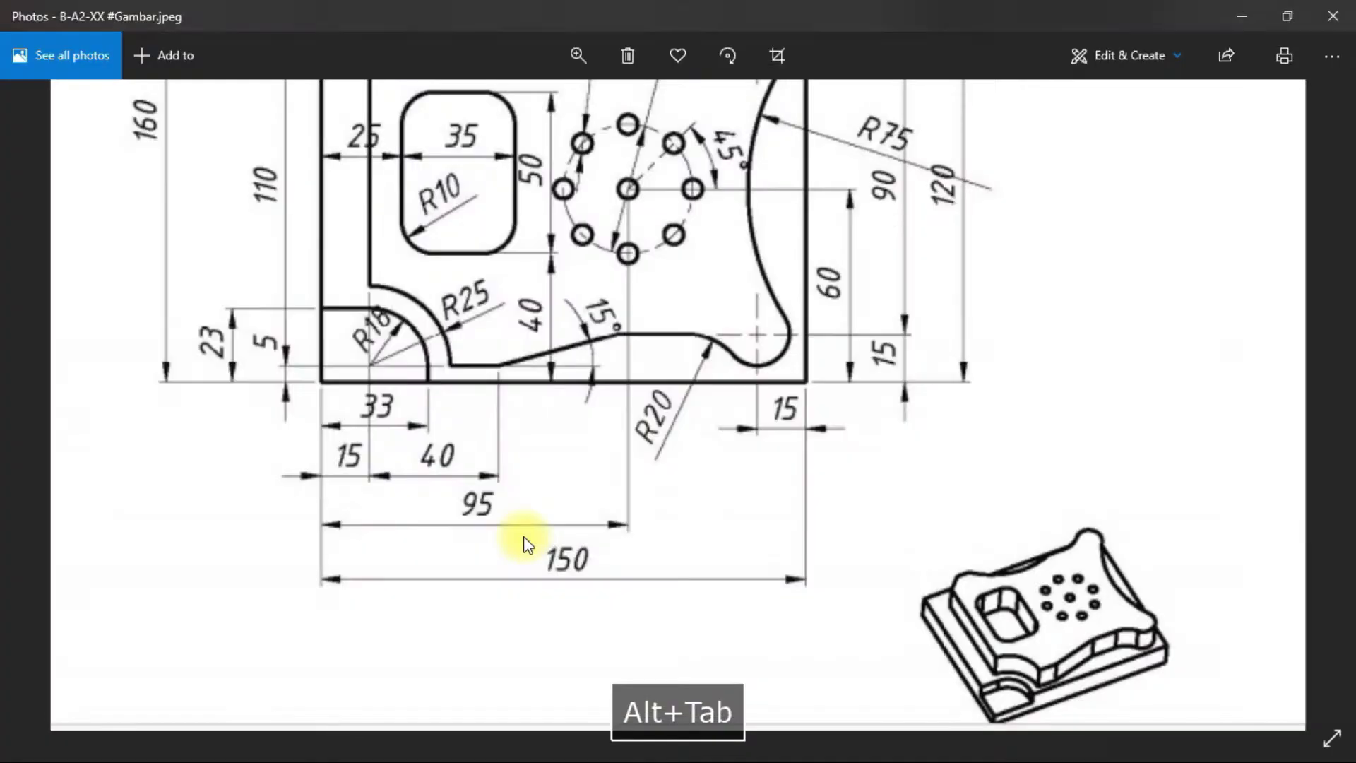
{"action": "key", "text": "alt+Tab"}
{"action": "left_click", "coordinate": [32, 78]}
{"action": "left_click", "coordinate": [640, 438]}
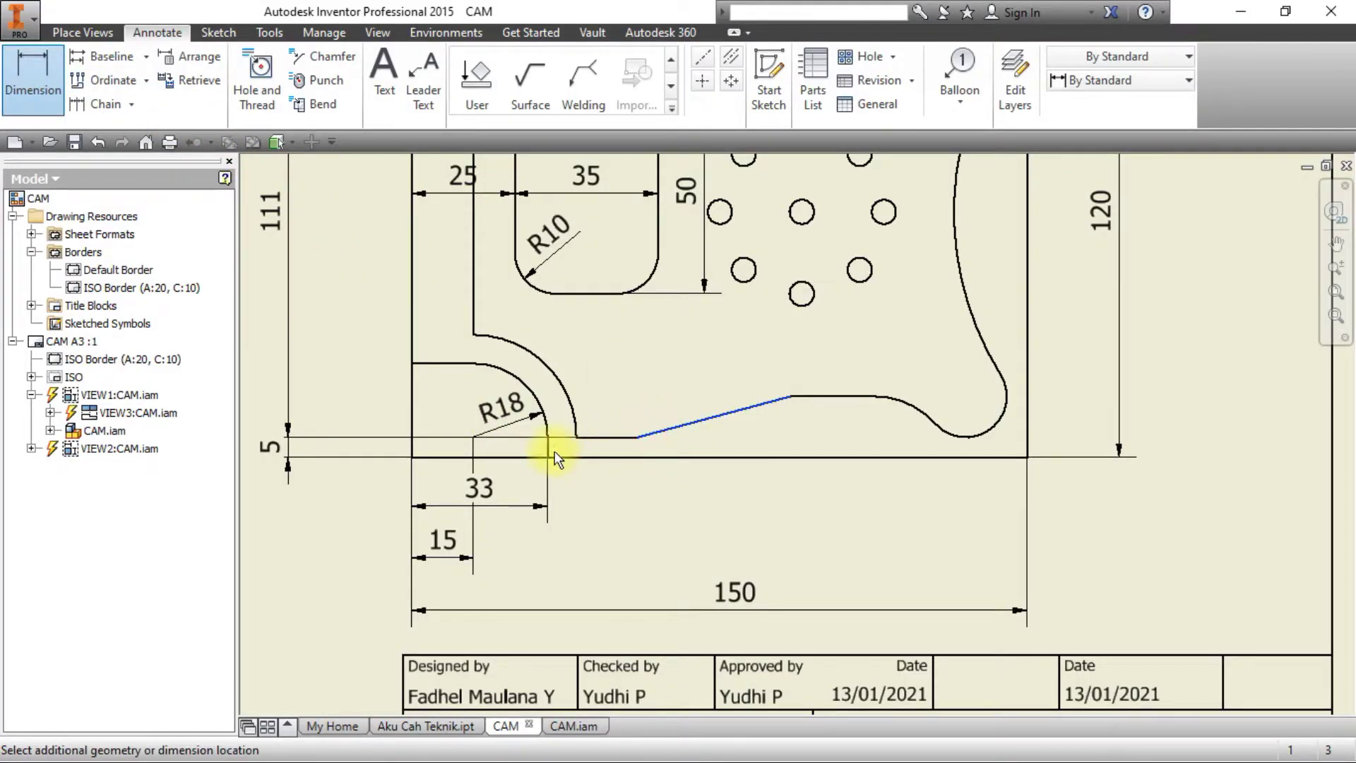
{"action": "left_click", "coordinate": [411, 428]}
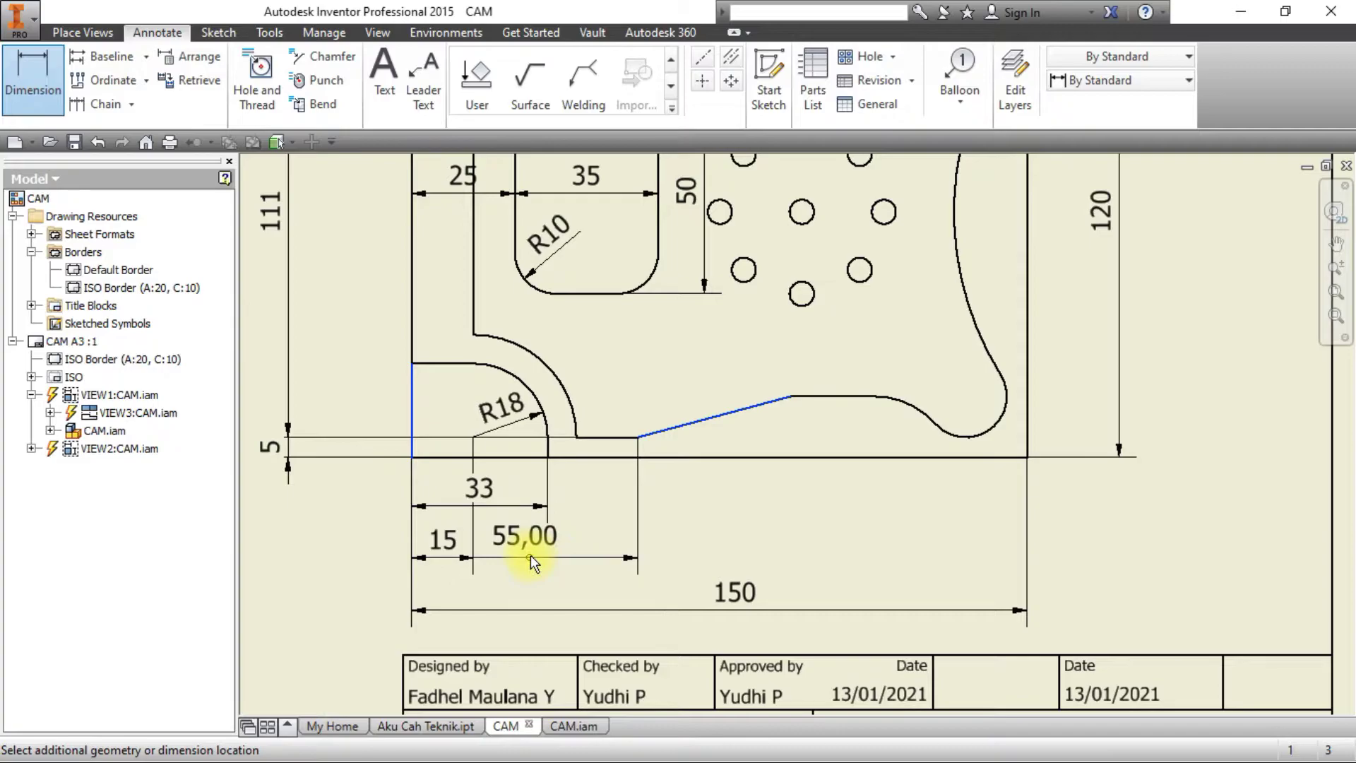
{"action": "key", "text": "Escape"}
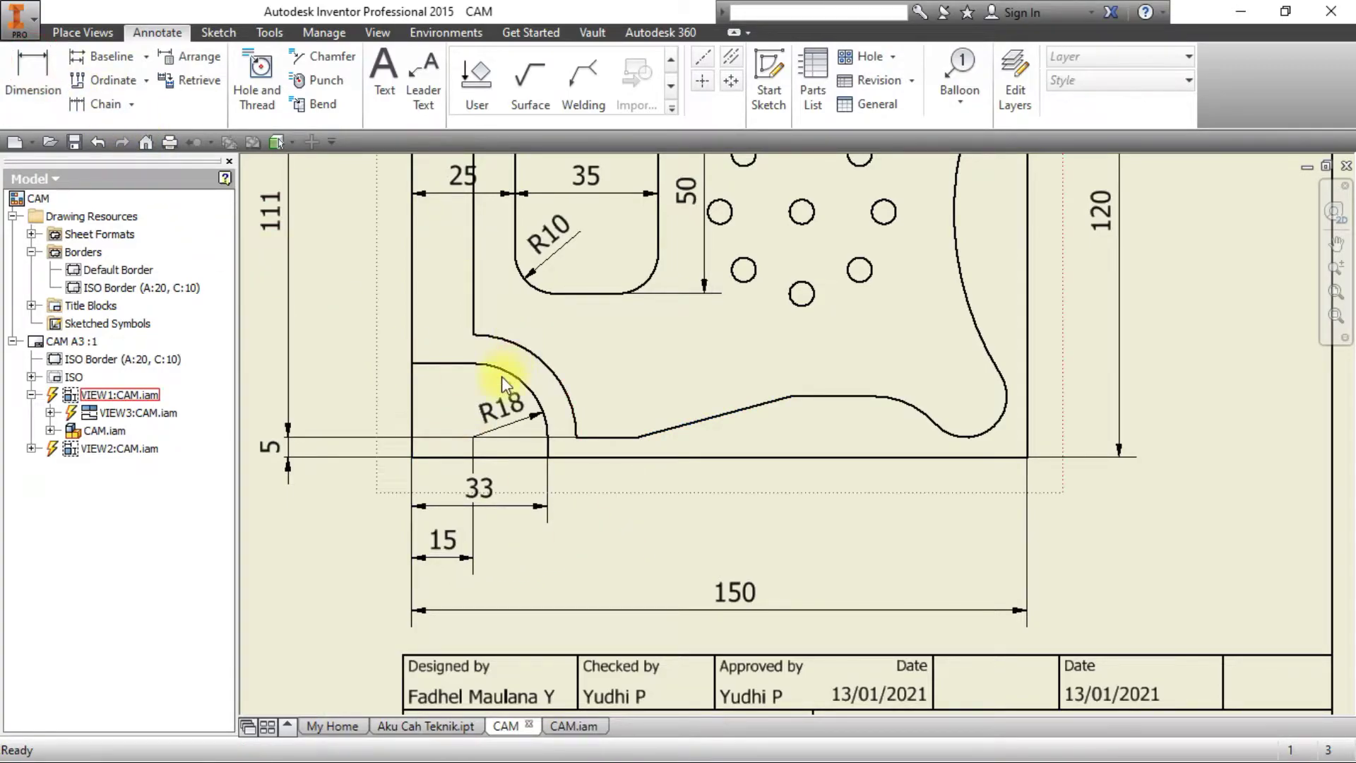
{"action": "left_click", "coordinate": [506, 382]}
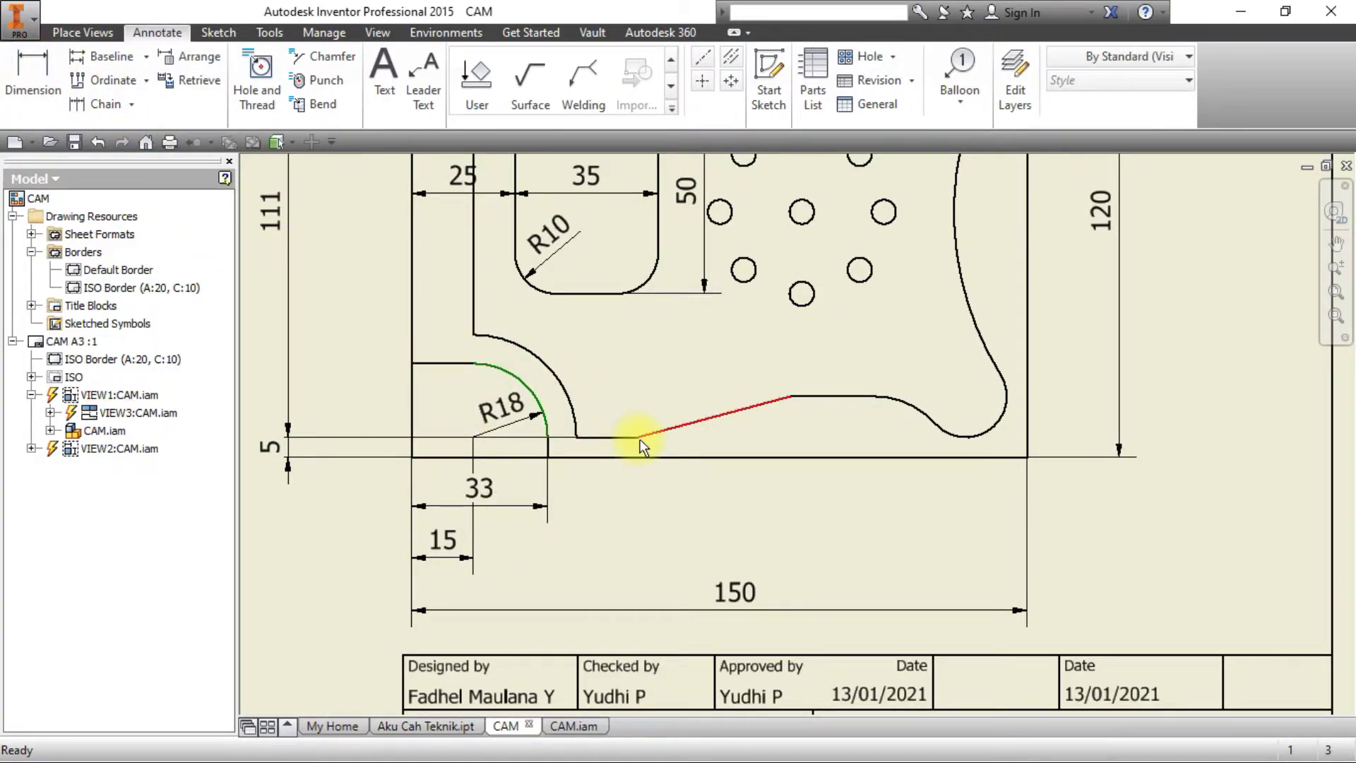
{"action": "key", "text": "Escape"}
Dimension the horizontal distance from the inner arc's centre to the start of the sloped edge, in line with the arc-centre distance dimension.
{"action": "key", "text": "d"}
{"action": "left_click", "coordinate": [632, 438]}
{"action": "left_click", "coordinate": [544, 413]}
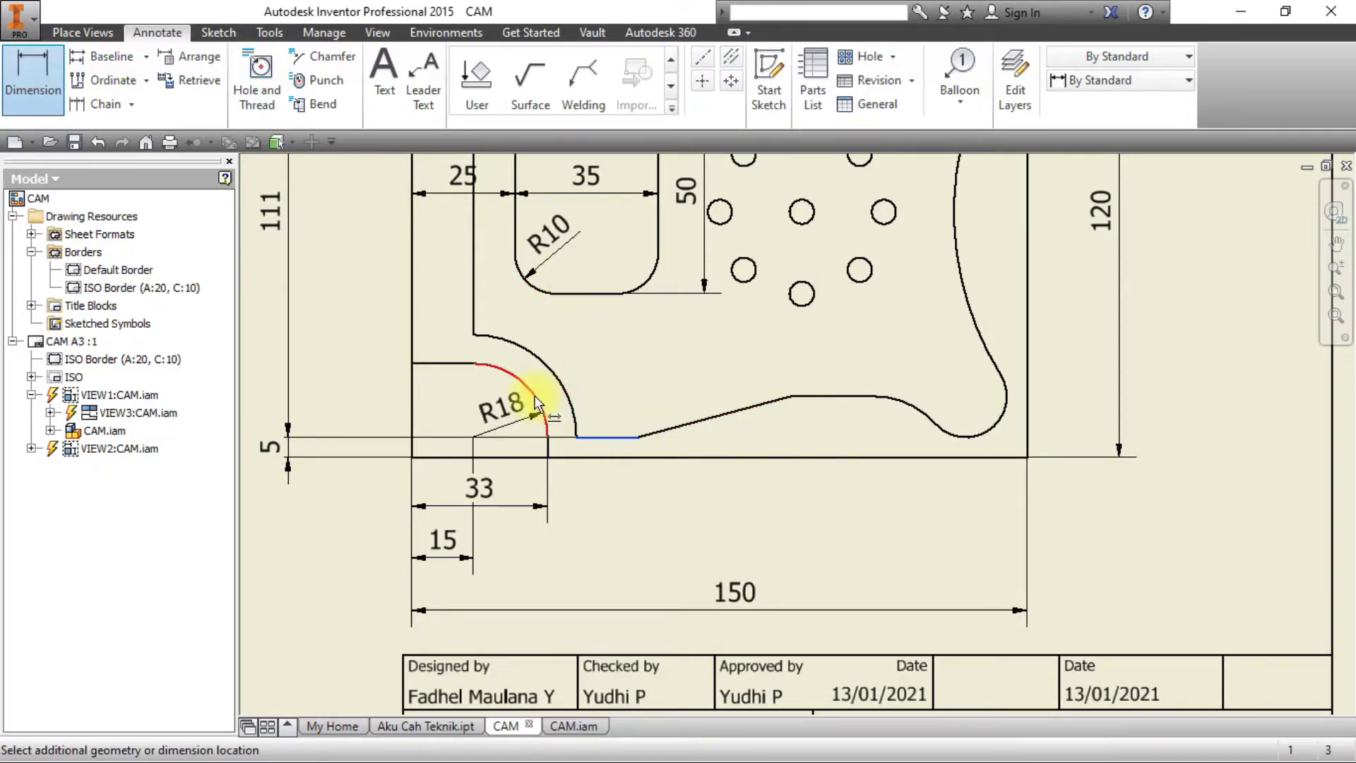
{"action": "left_click", "coordinate": [475, 557]}
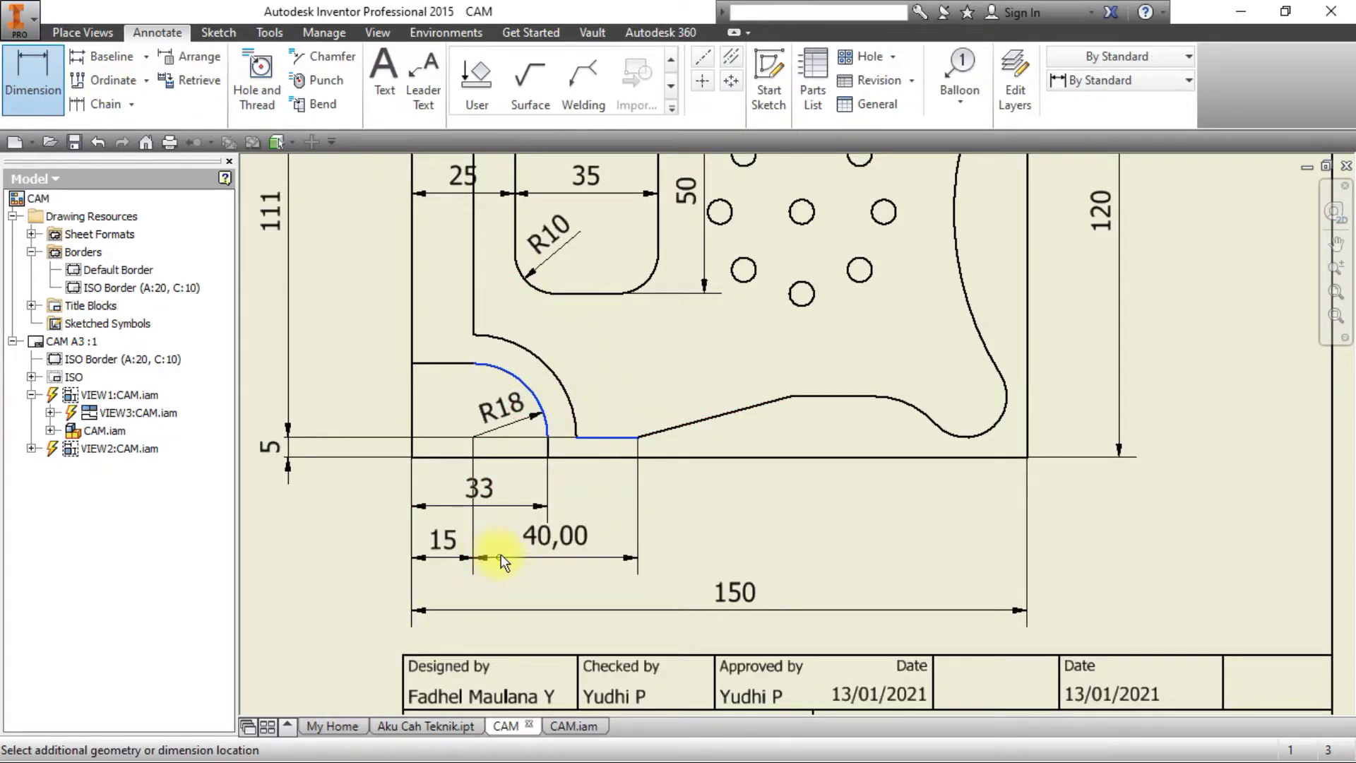
{"action": "left_click", "coordinate": [550, 555]}
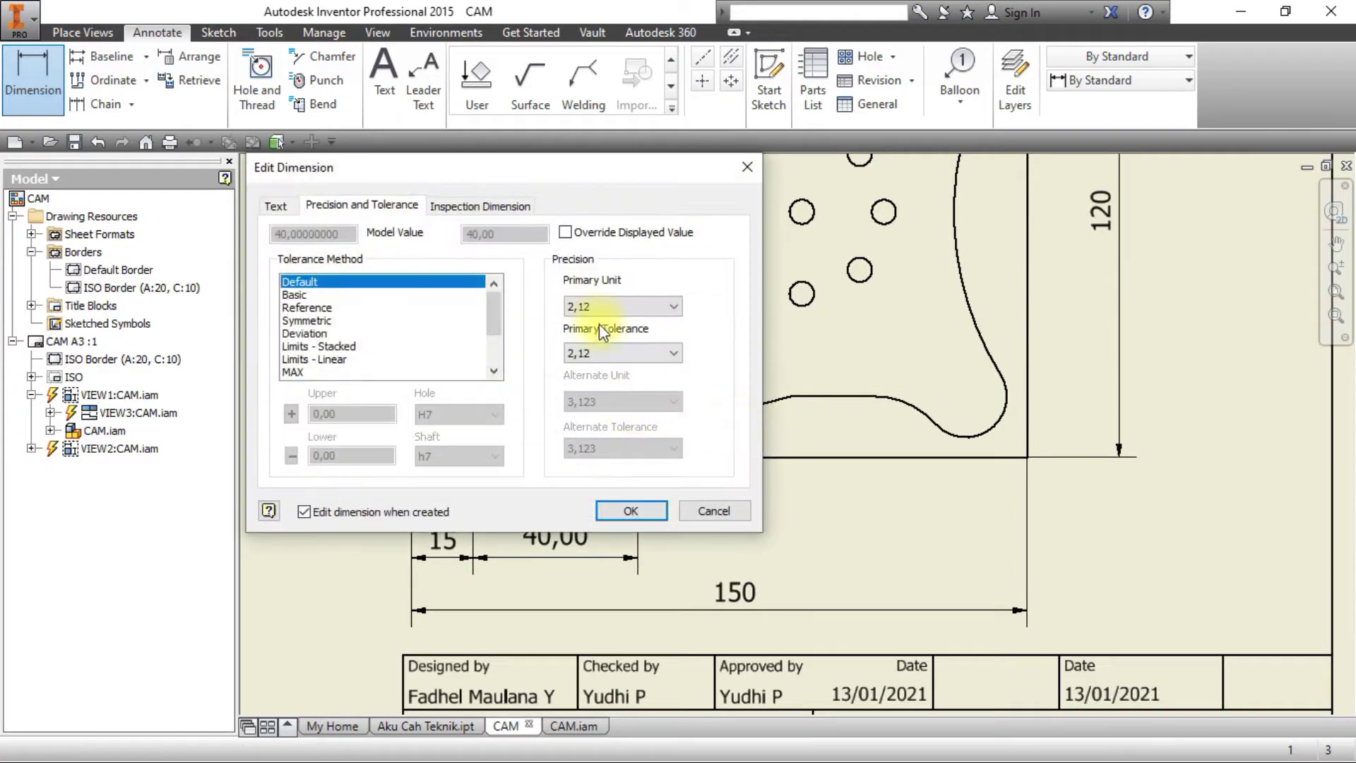
Set precision 0 for both primary unit and primary tolerance on the dimension from the arc centre to the sloped edge.
{"action": "left_click", "coordinate": [603, 312]}
{"action": "left_click", "coordinate": [605, 335]}
{"action": "left_click", "coordinate": [606, 312]}
{"action": "left_click", "coordinate": [606, 321]}
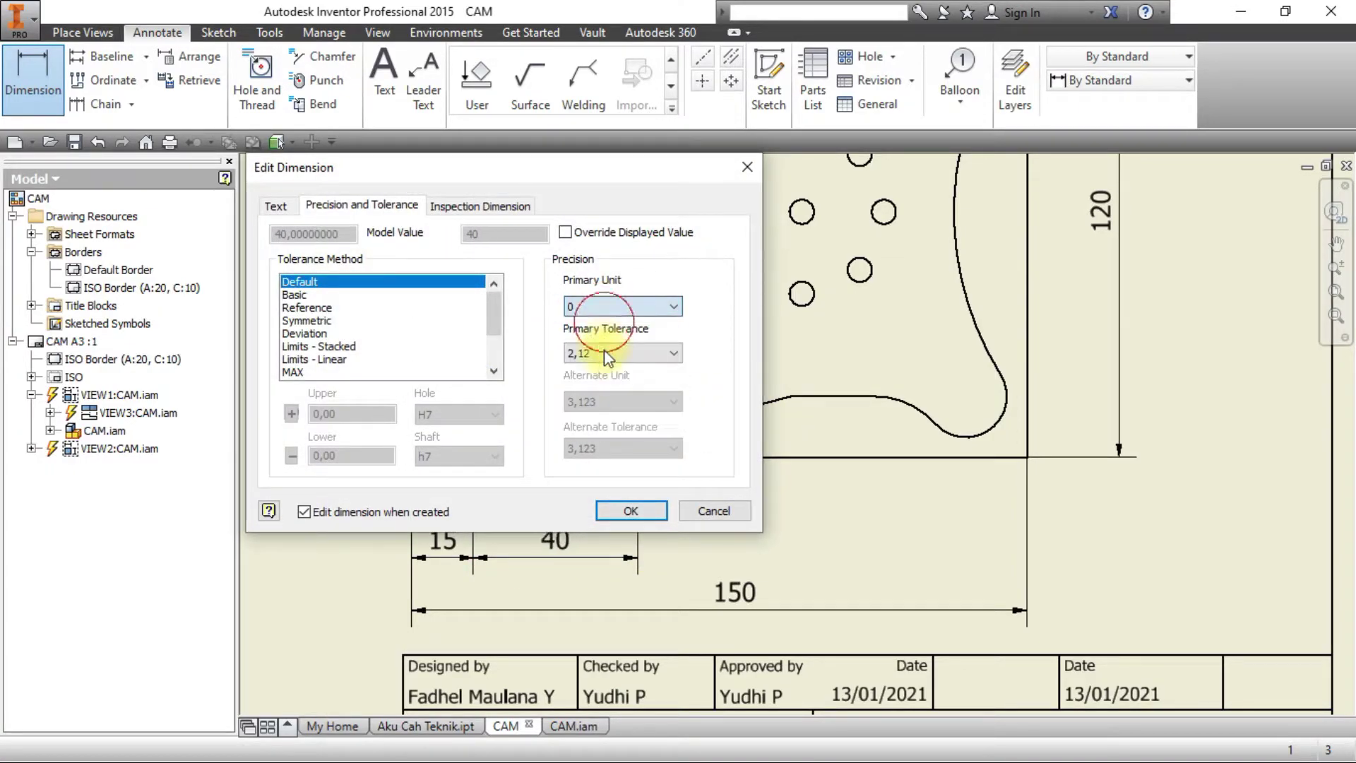
{"action": "left_click", "coordinate": [602, 355]}
{"action": "left_click", "coordinate": [593, 369]}
{"action": "left_click", "coordinate": [622, 511]}
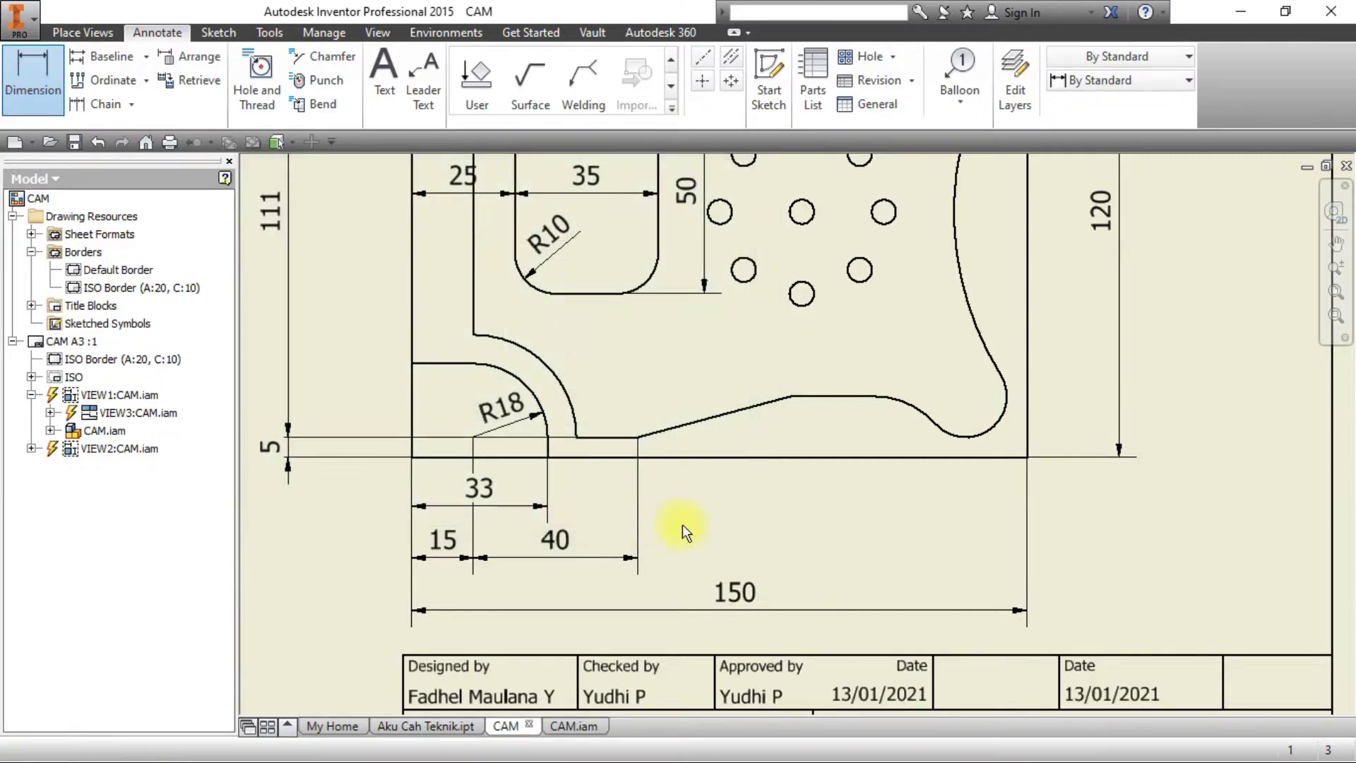
Check the reference drawing and dimension the horizontal distance from the plate's left edge to the hole pattern's centre hole, placed below the plate.
{"action": "key", "text": "alt+Tab"}
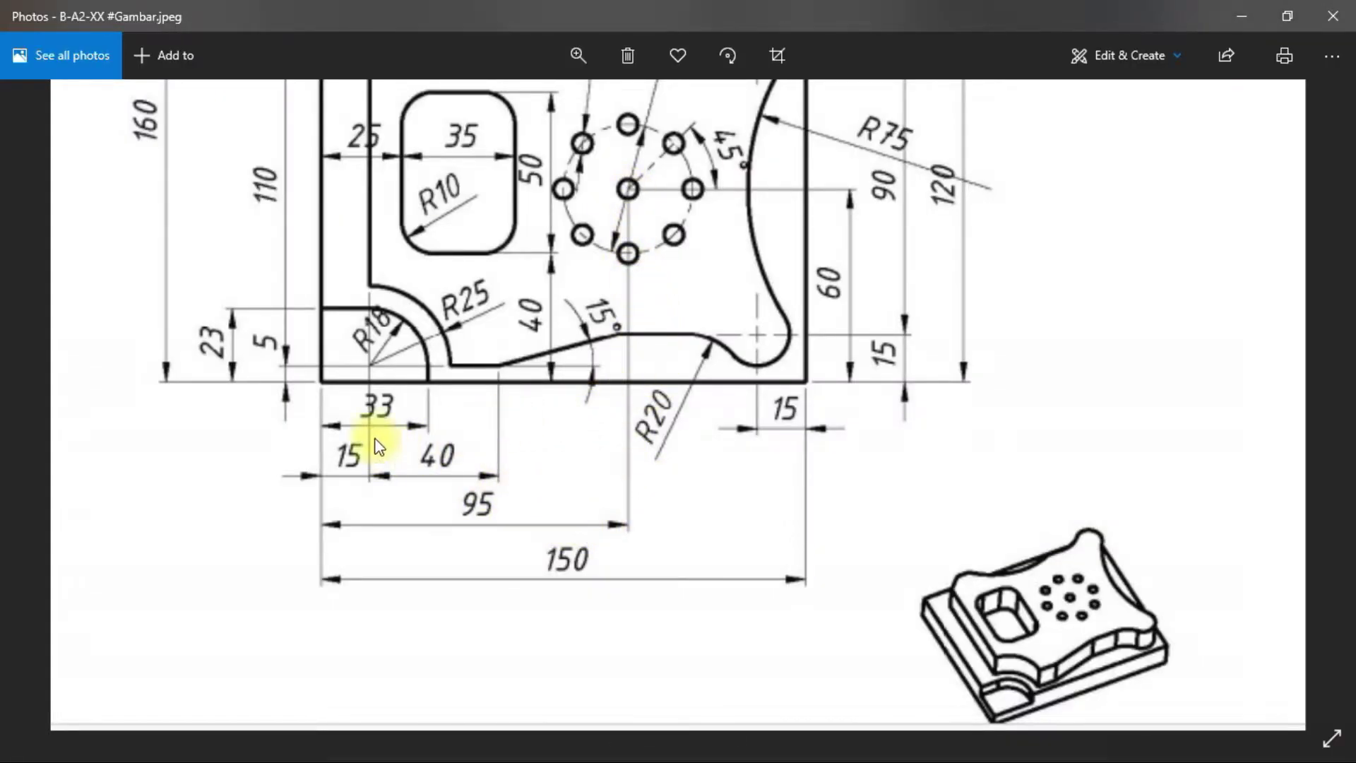
{"action": "key", "text": "alt+Tab"}
{"action": "left_click", "coordinate": [36, 78]}
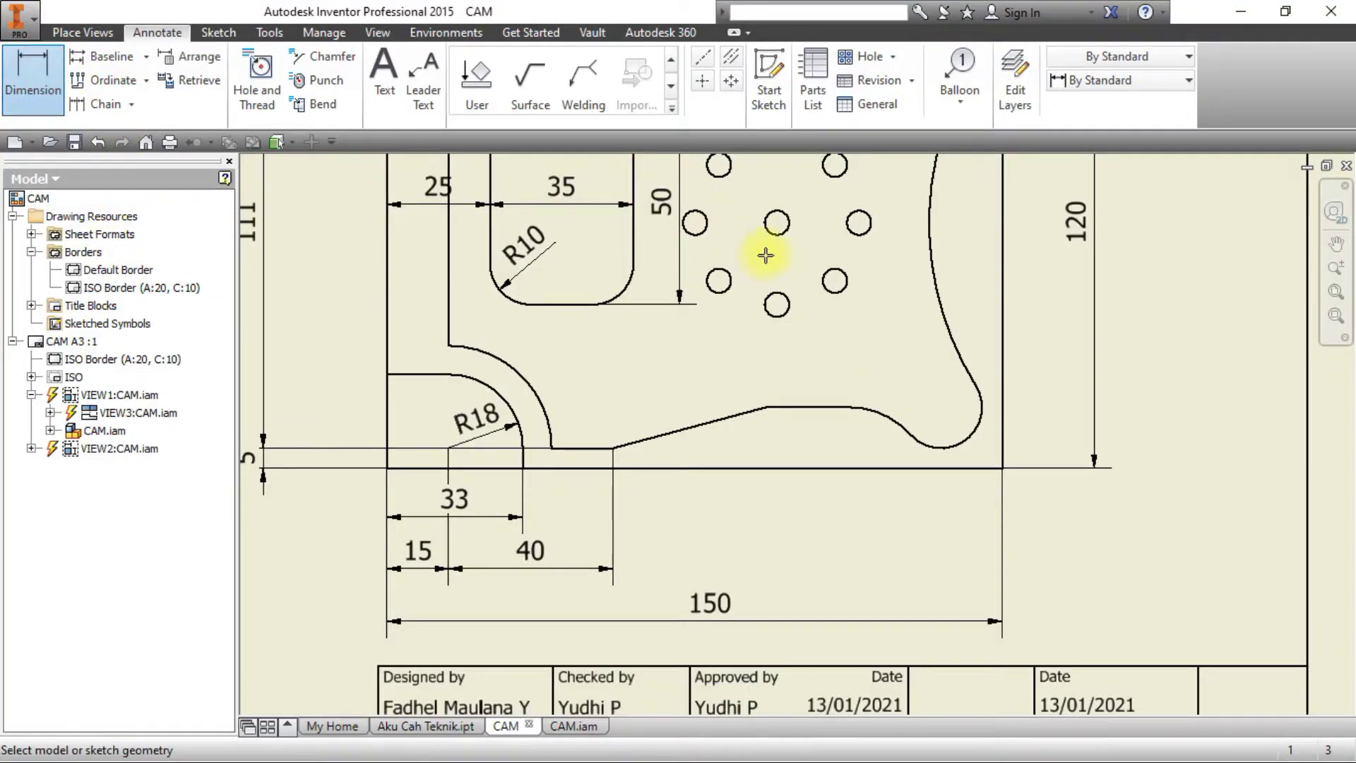
{"action": "left_click", "coordinate": [777, 224]}
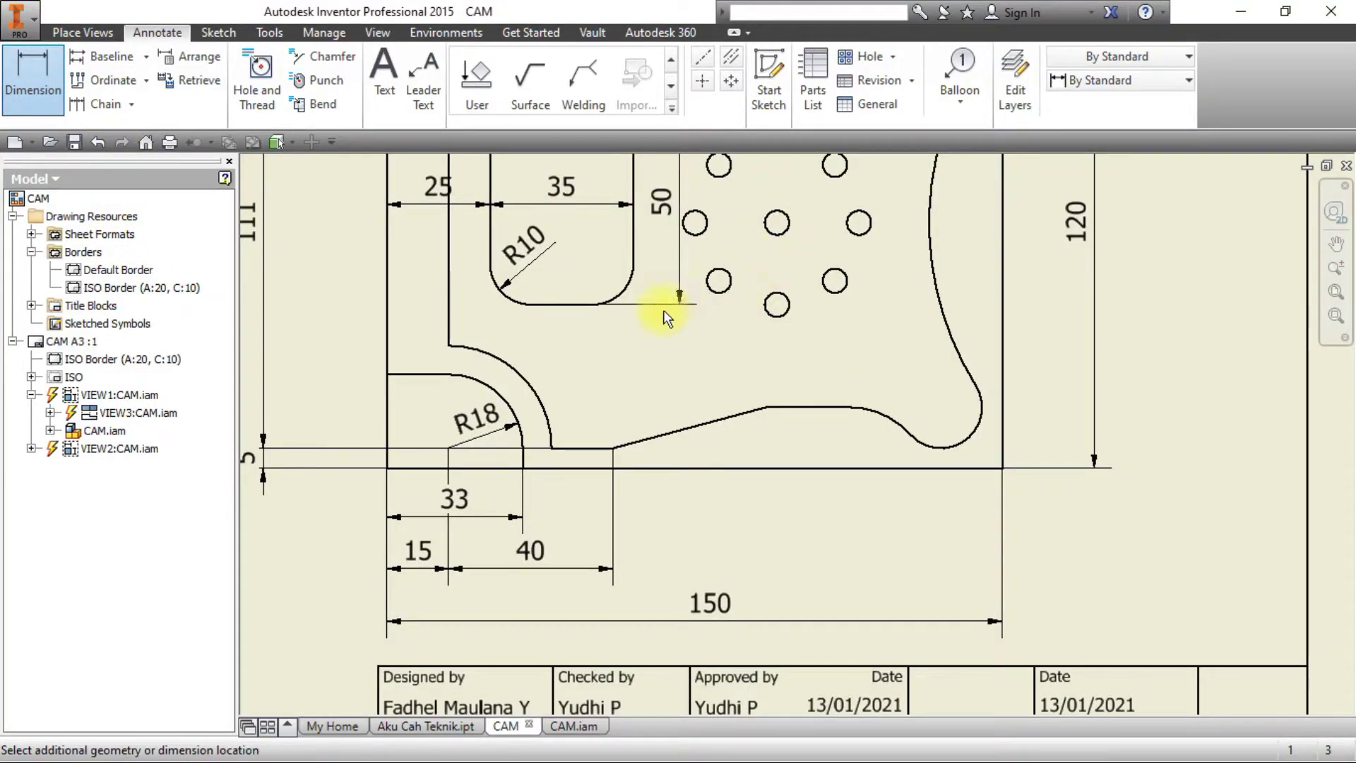
{"action": "left_click", "coordinate": [387, 316]}
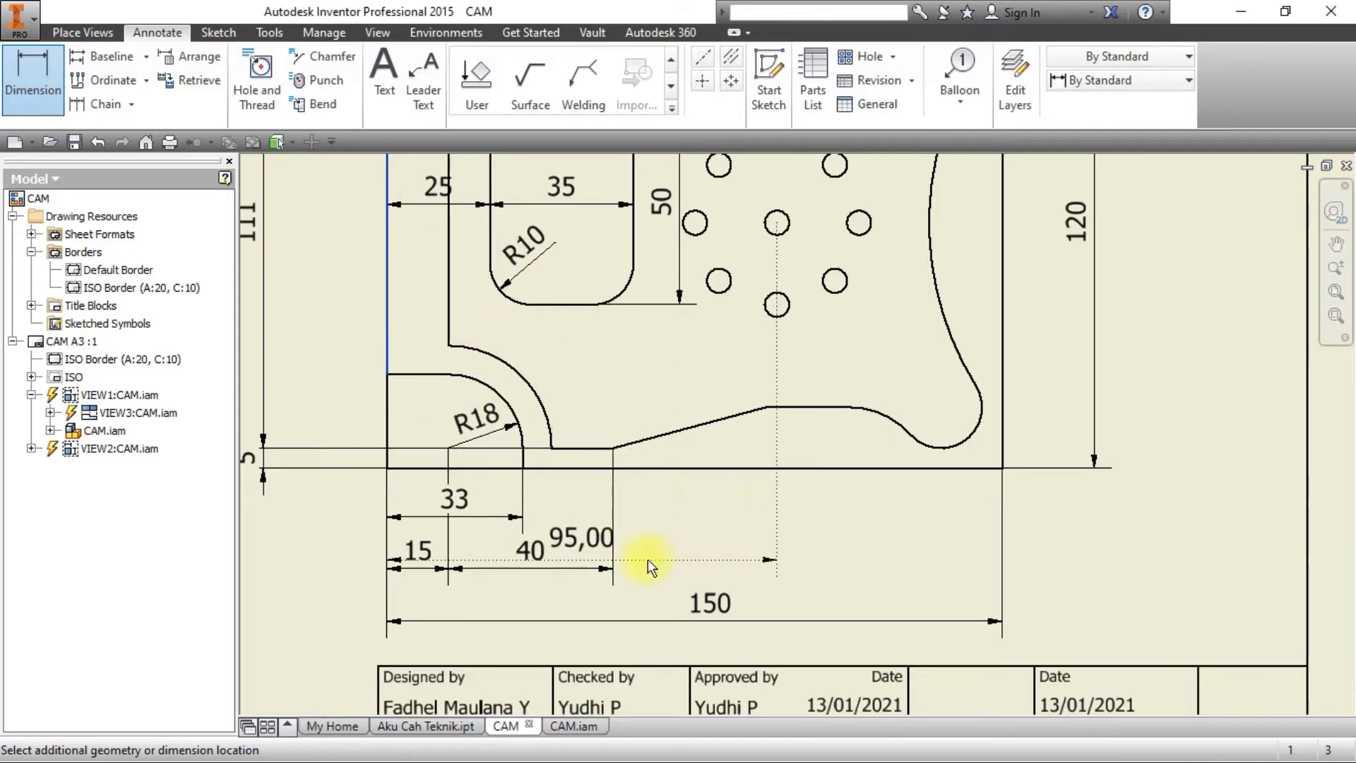
{"action": "left_click", "coordinate": [621, 569]}
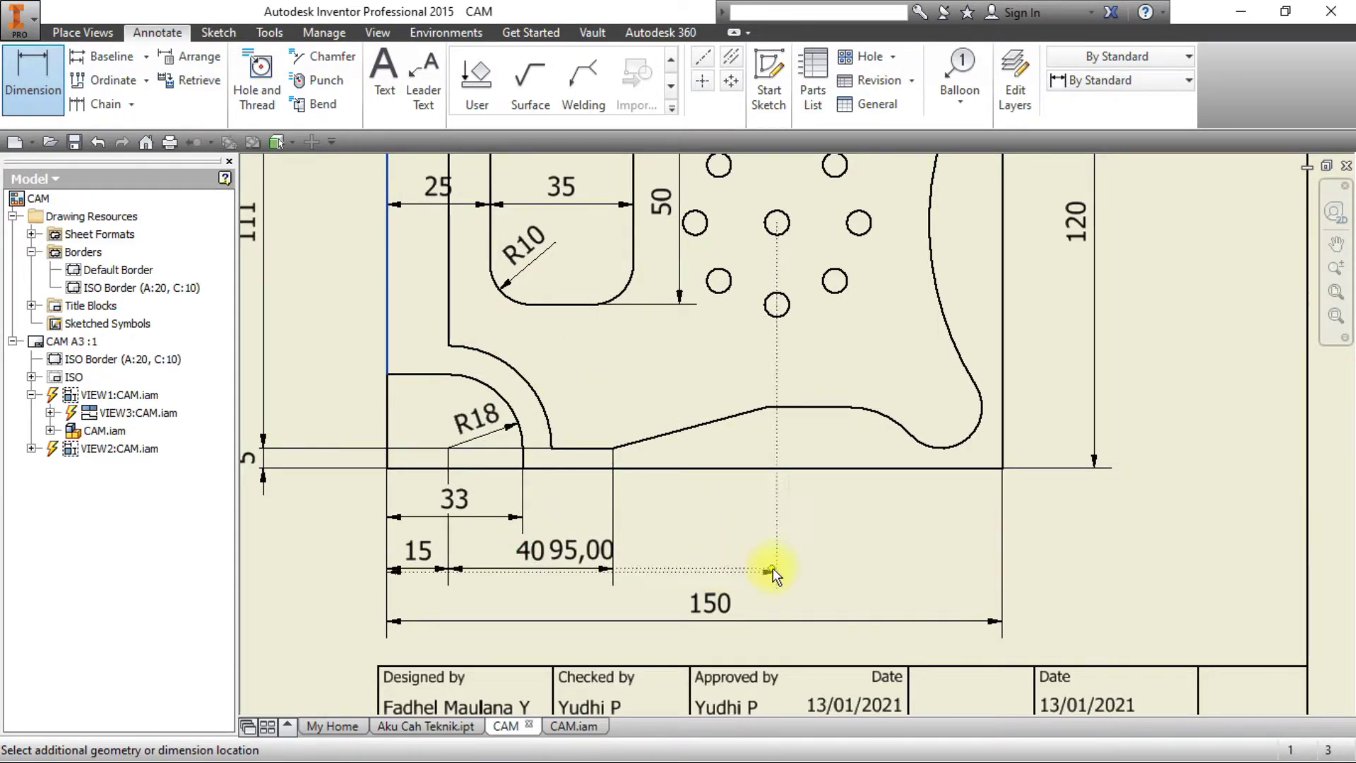
{"action": "left_click", "coordinate": [854, 624]}
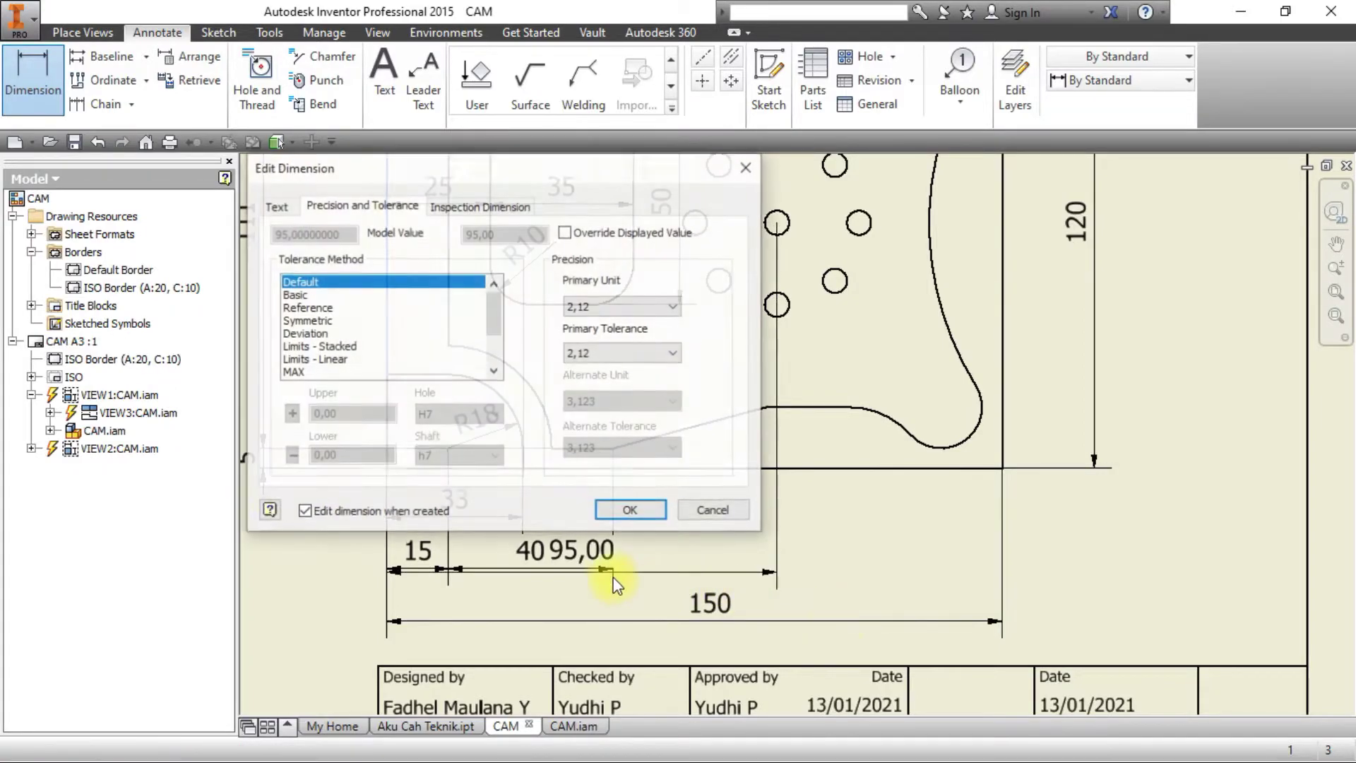
Give the centre hole's horizontal dimension a primary unit and primary tolerance precision of 0.
{"action": "left_click", "coordinate": [621, 306]}
{"action": "left_click", "coordinate": [622, 333]}
{"action": "left_click", "coordinate": [621, 306]}
{"action": "left_click", "coordinate": [614, 322]}
{"action": "left_click", "coordinate": [611, 353]}
{"action": "left_click", "coordinate": [616, 367]}
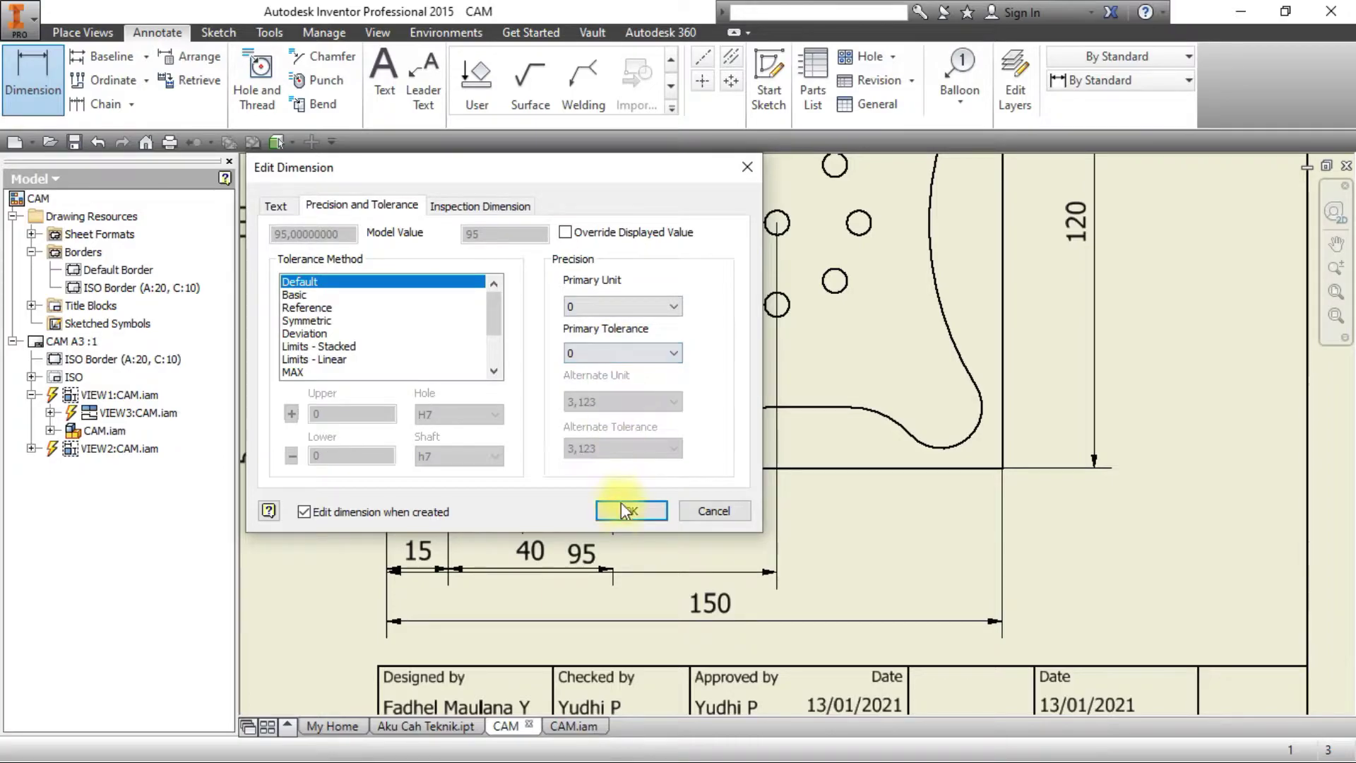
{"action": "left_click", "coordinate": [627, 508]}
Move the centre hole's dimension text right of the sloped edge's extension line and align its dimension line with the neighbouring row.
{"action": "double_click", "coordinate": [619, 555]}
{"action": "left_click", "coordinate": [709, 510]}
{"action": "key", "text": "Escape"}
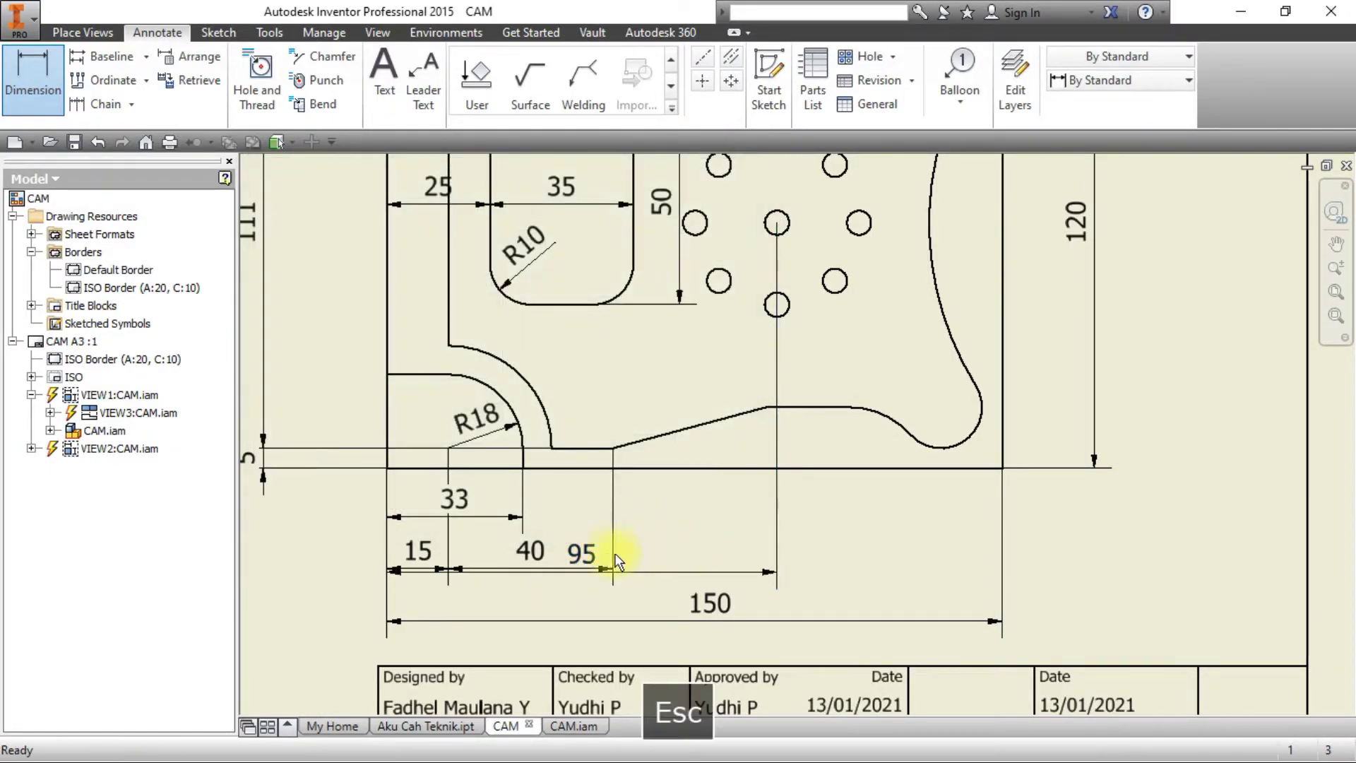
{"action": "left_click_drag", "start_coordinate": [591, 553], "coordinate": [712, 566]}
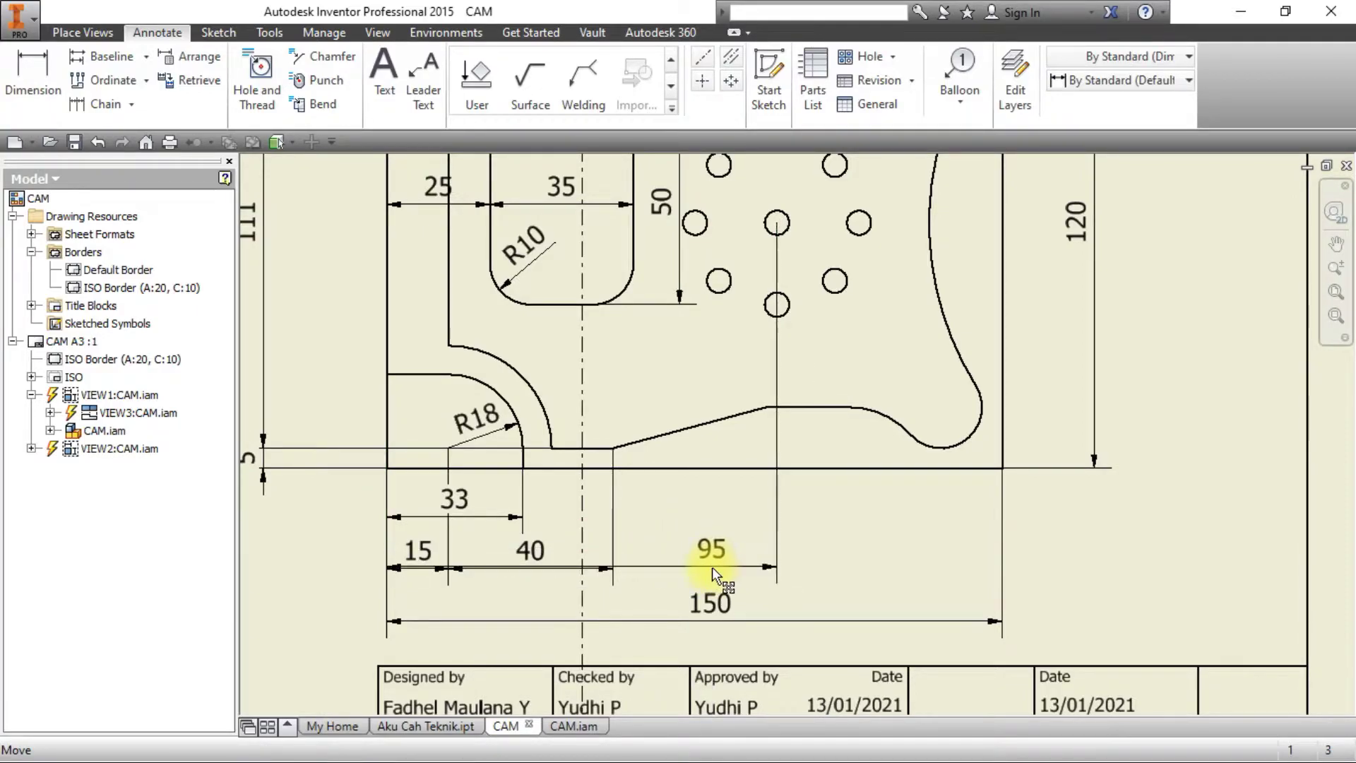
{"action": "scroll", "coordinate": [700, 516], "scroll_direction": "up", "scroll_amount": 5}
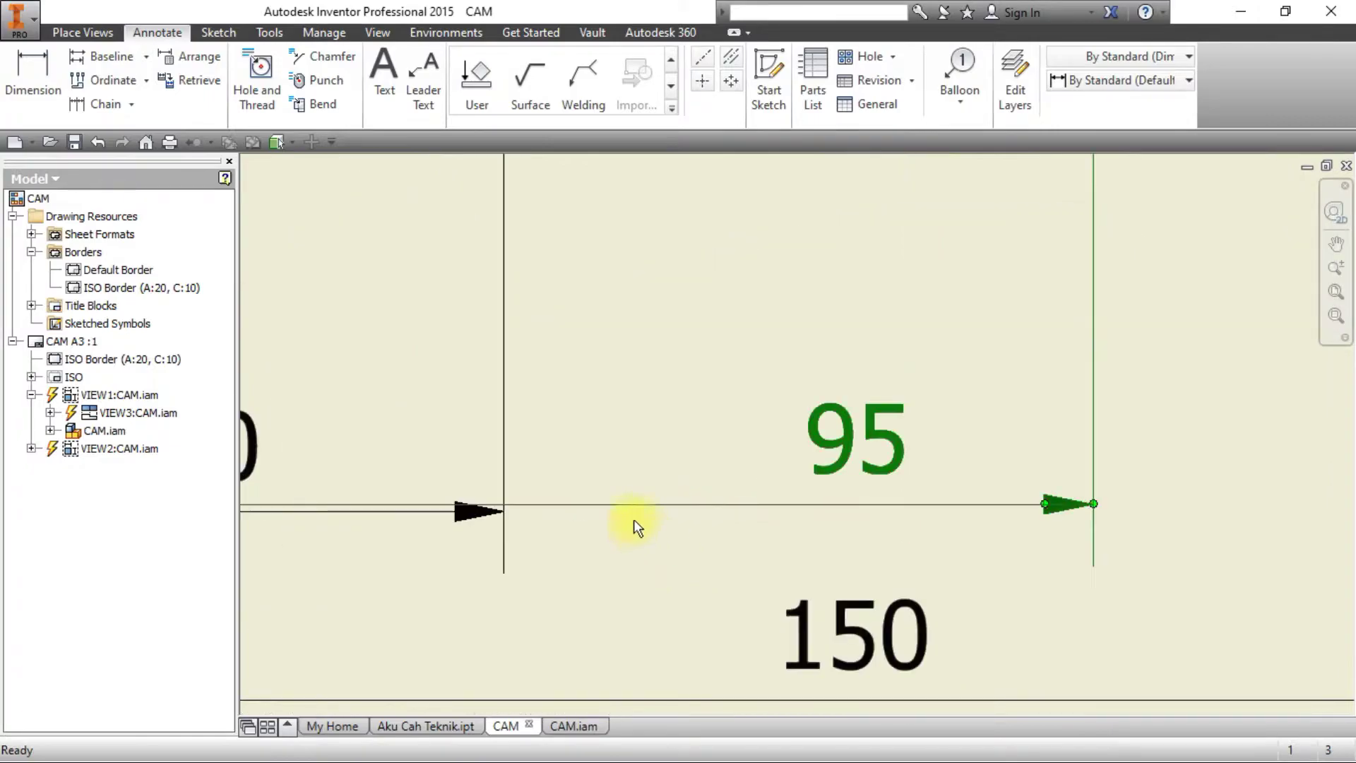
{"action": "left_click_drag", "start_coordinate": [828, 455], "coordinate": [914, 516]}
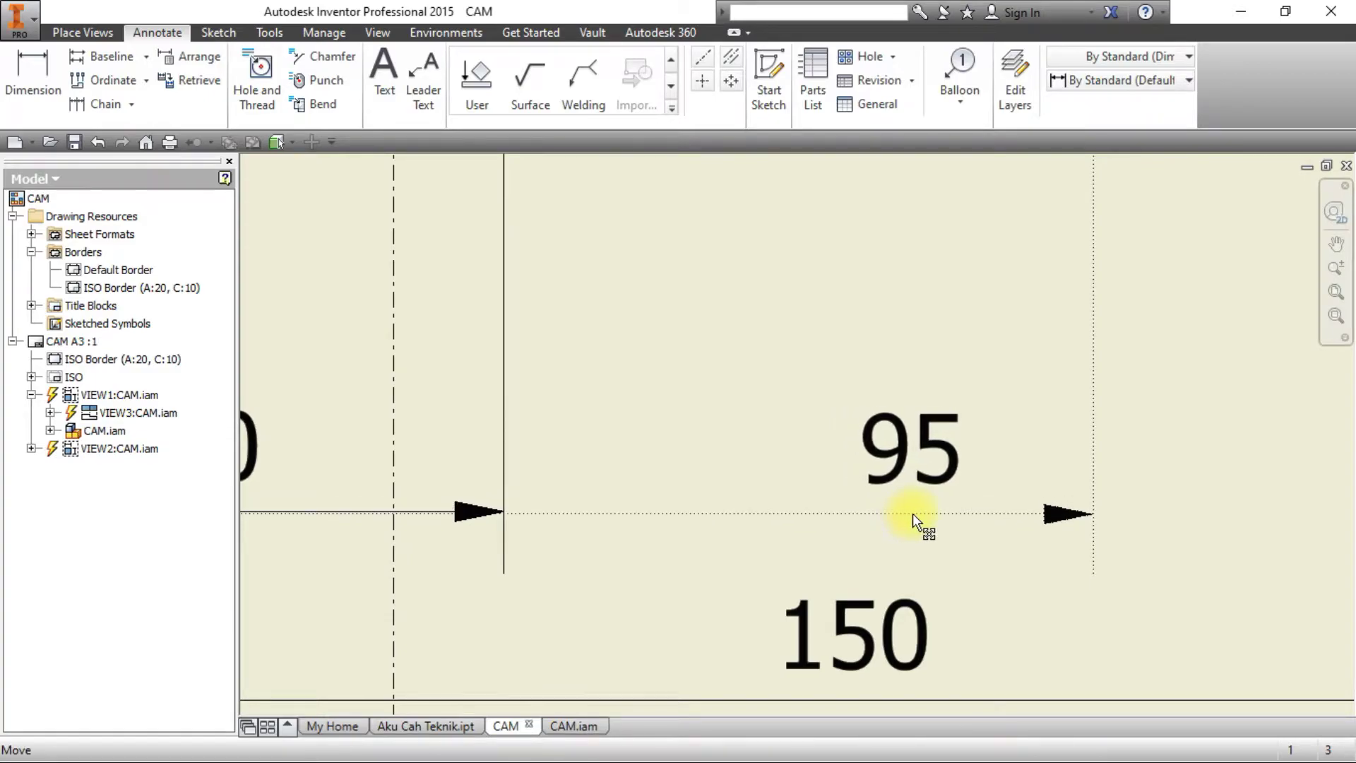
{"action": "scroll", "coordinate": [977, 524], "scroll_direction": "down", "scroll_amount": 4}
{"action": "left_click", "coordinate": [1220, 508]}
{"action": "middle_click_drag", "start_coordinate": [936, 488], "coordinate": [862, 492]}
{"action": "key", "text": "alt+Tab"}
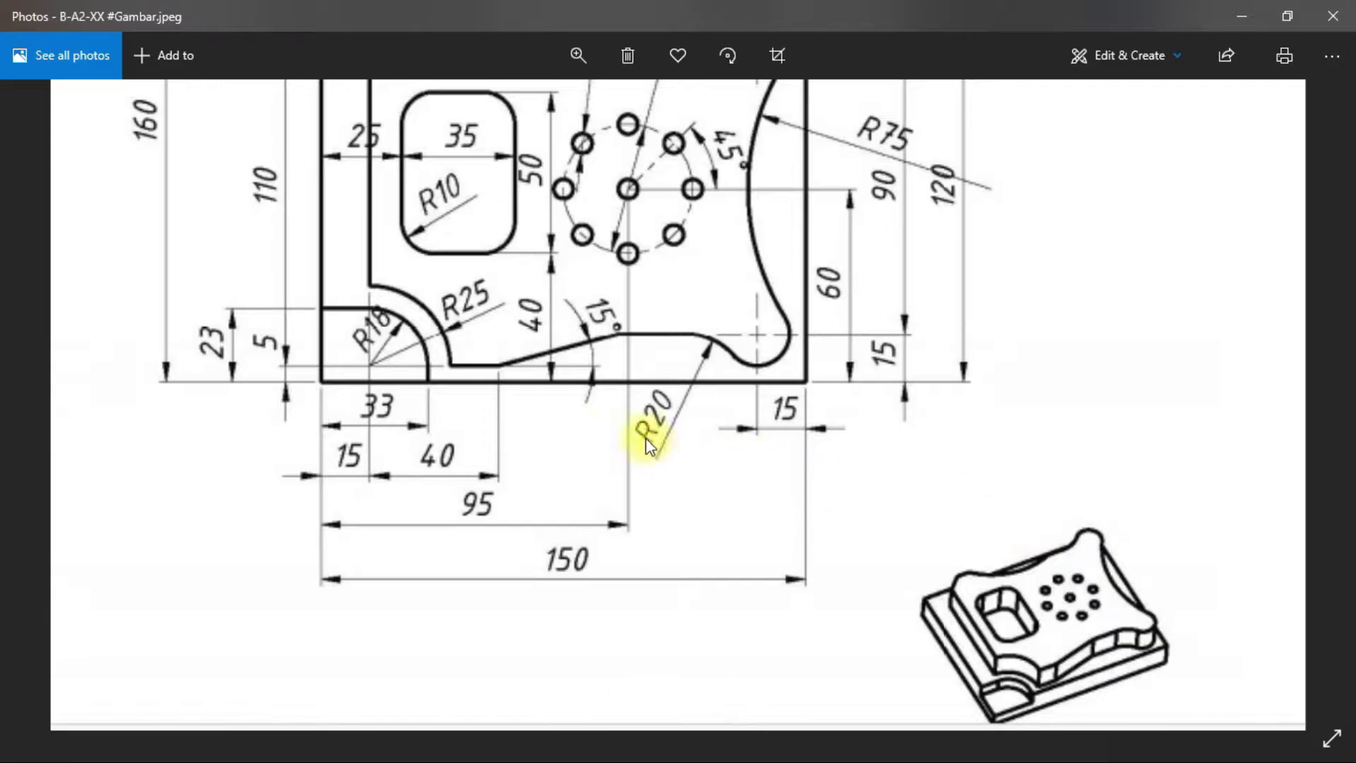
{"action": "key", "text": "alt+Tab"}
{"action": "key", "text": "alt+Tab"}
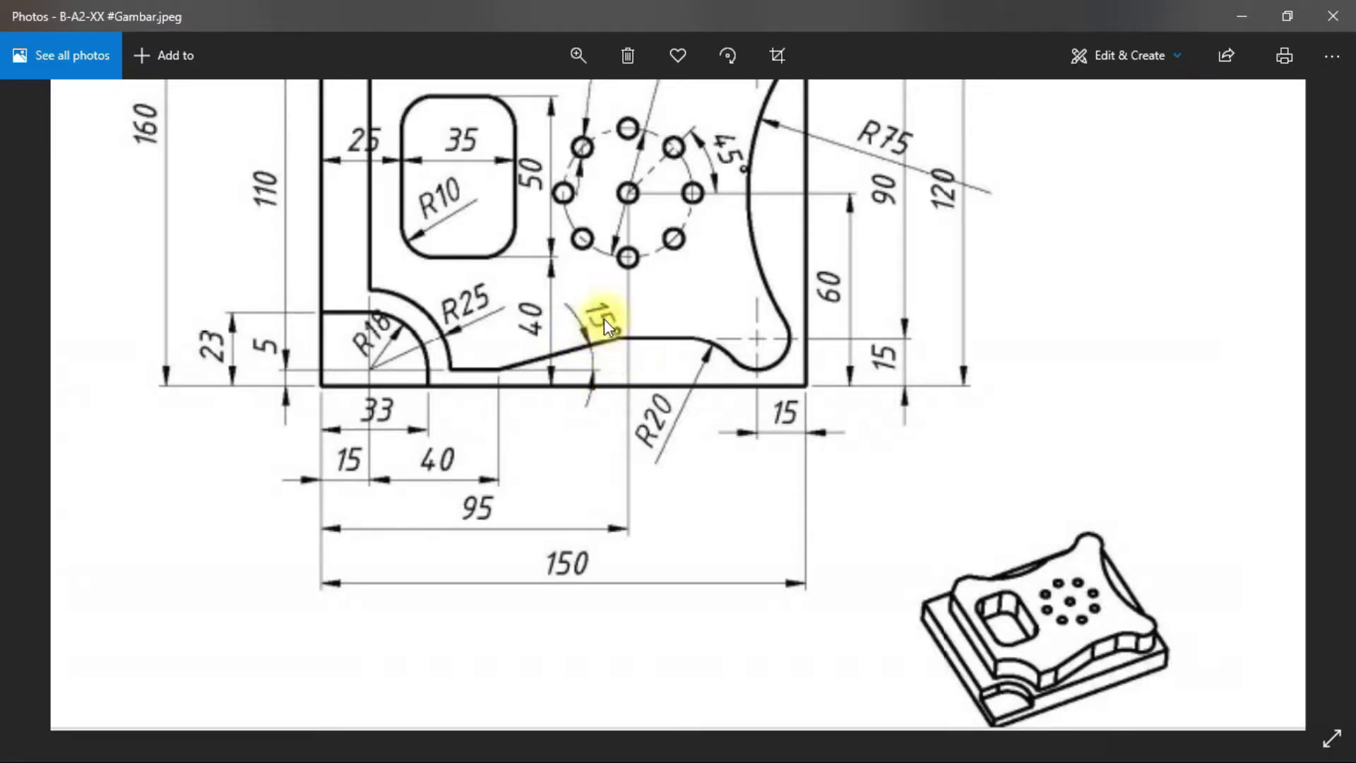
{"action": "key", "text": "alt+Tab"}
{"action": "left_click", "coordinate": [48, 68]}
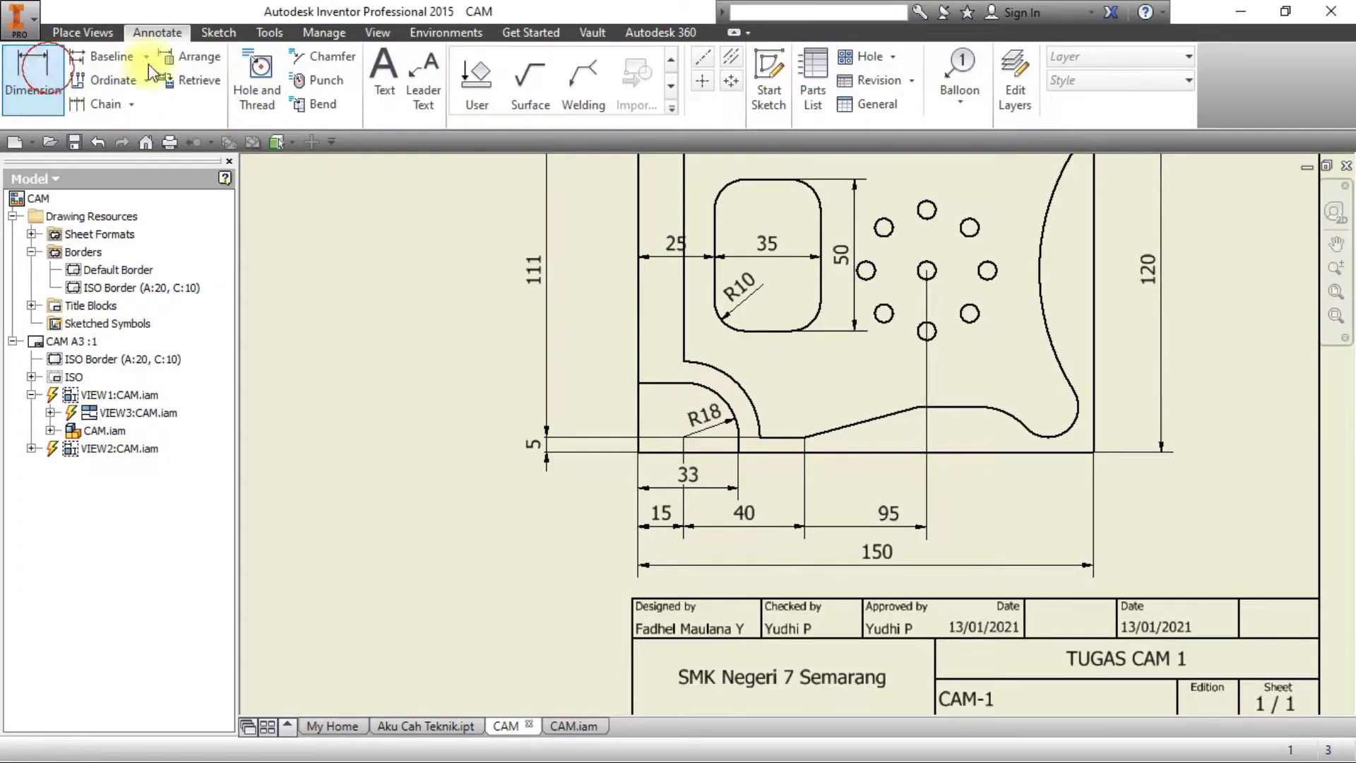
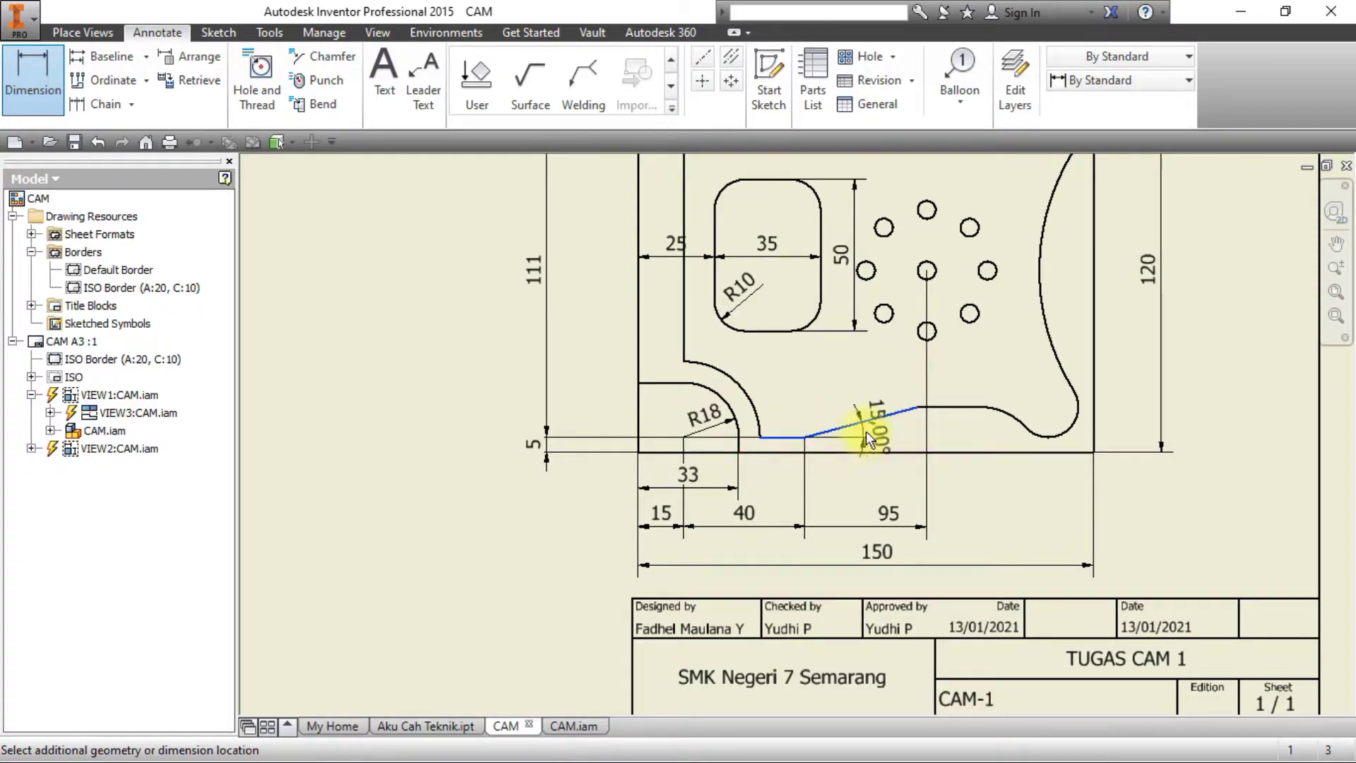
{"action": "key", "text": "Escape"}
{"action": "key", "text": "d"}
{"action": "left_click", "coordinate": [783, 439]}
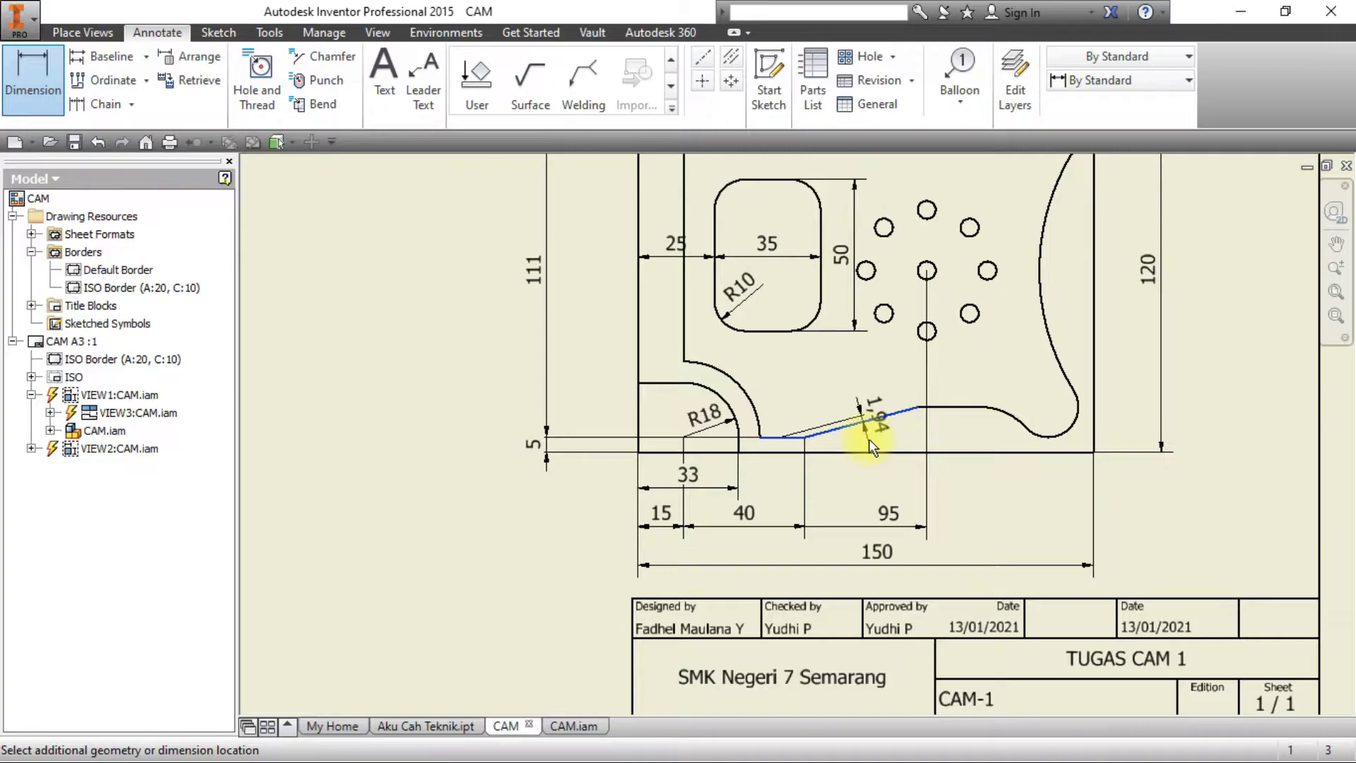
{"action": "scroll", "coordinate": [869, 439], "scroll_direction": "up", "scroll_amount": 5}
{"action": "key", "text": "Escape"}
{"action": "scroll", "coordinate": [869, 436], "scroll_direction": "down", "scroll_amount": 5}
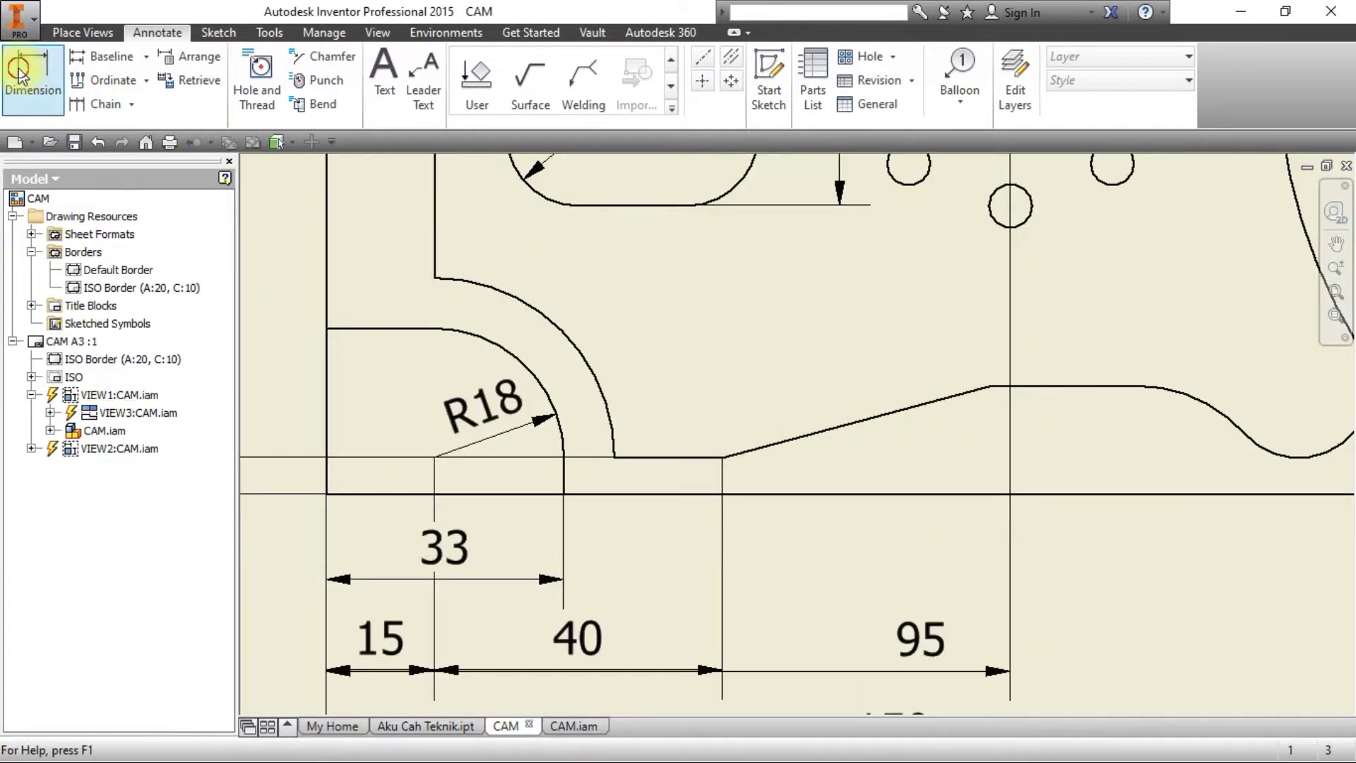
{"action": "left_click", "coordinate": [824, 442]}
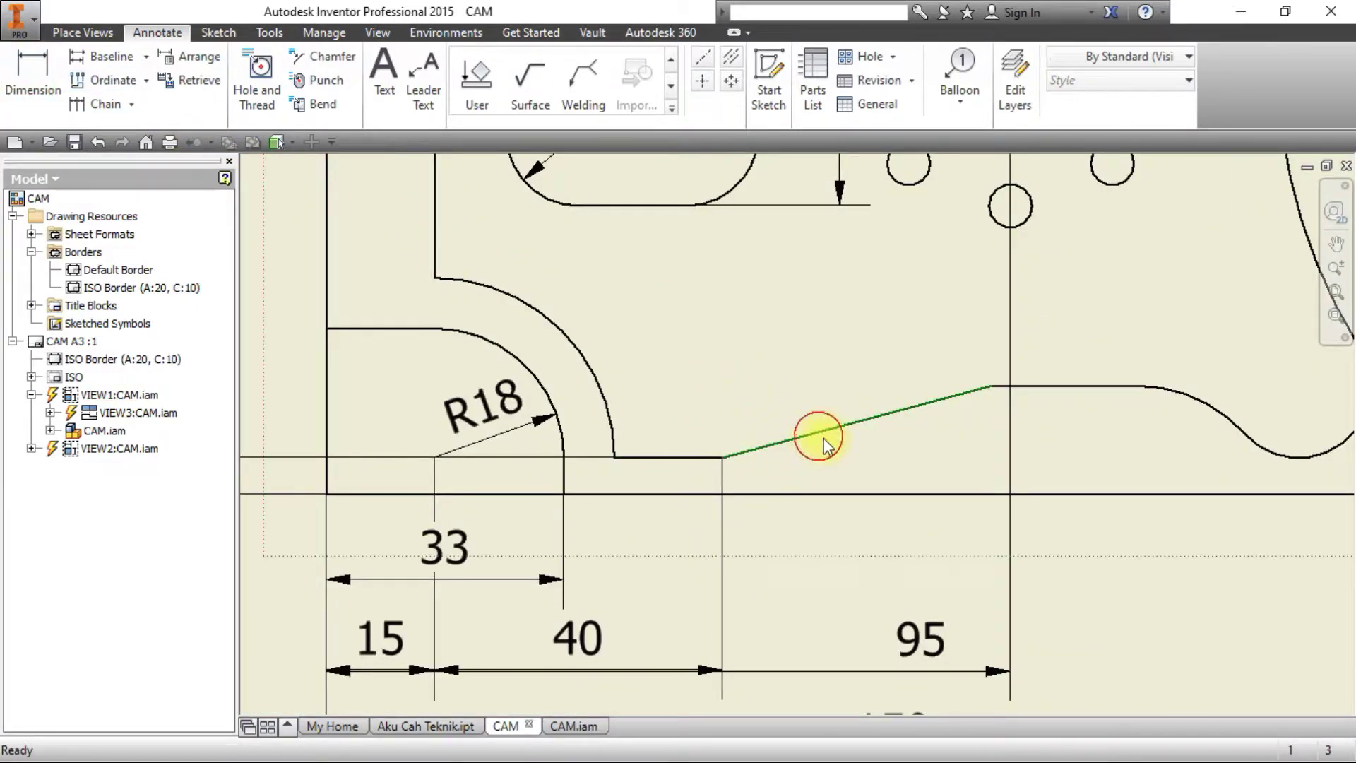
{"action": "left_click", "coordinate": [32, 70]}
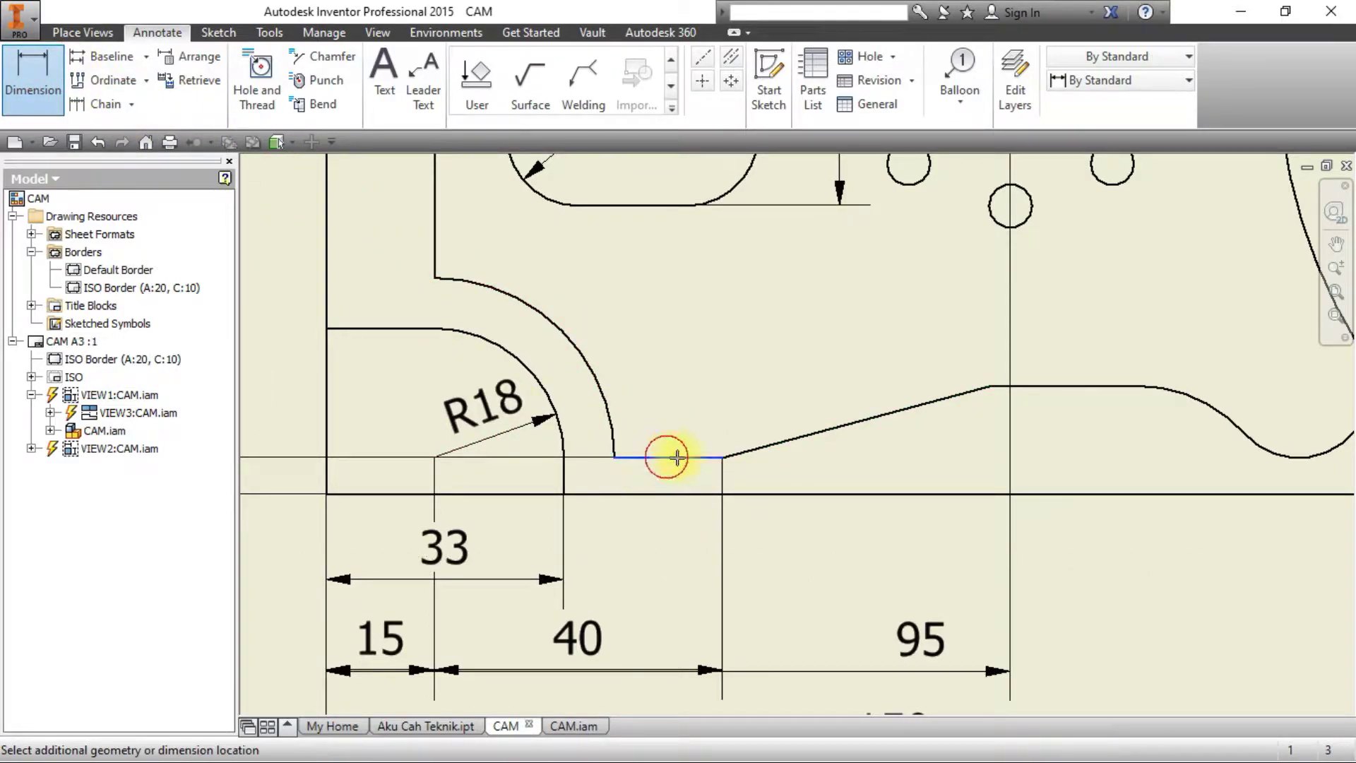
{"action": "left_click", "coordinate": [795, 441]}
{"action": "key", "text": "Escape"}
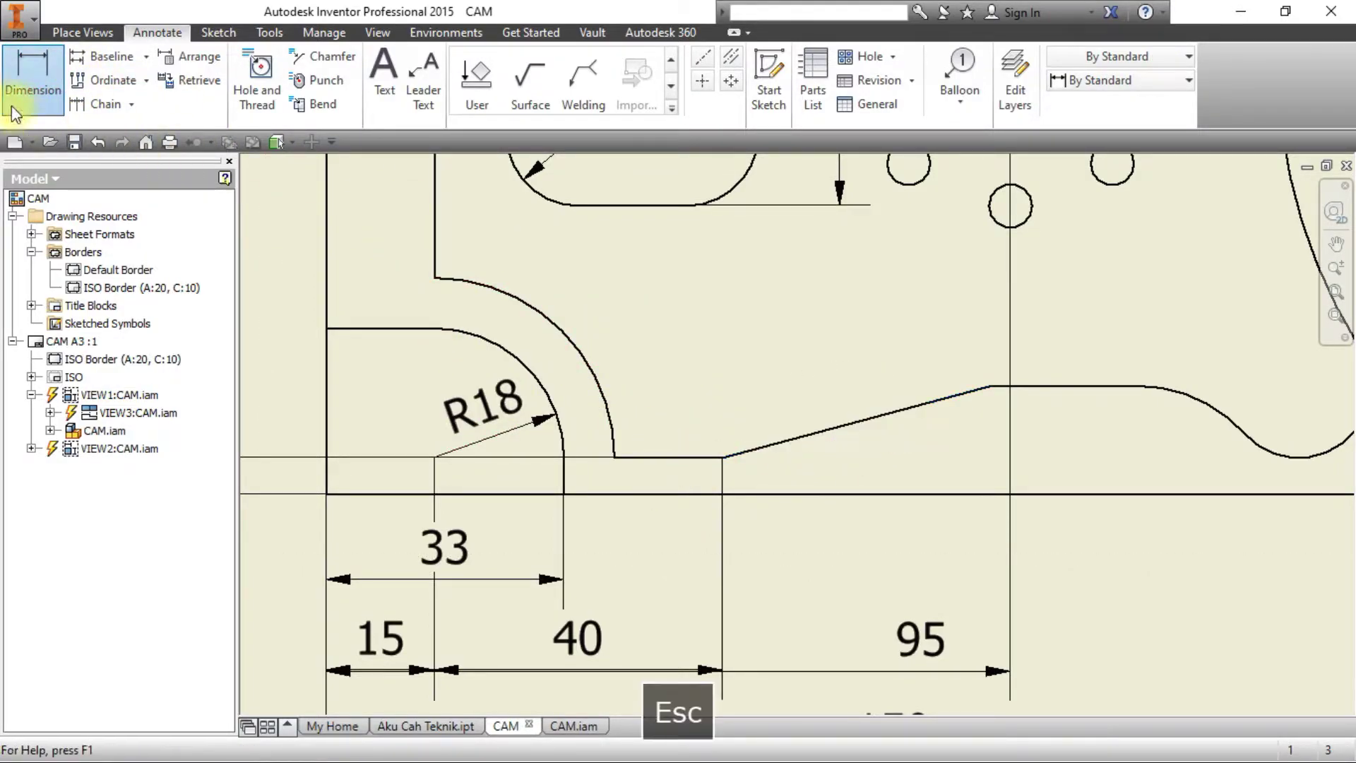
{"action": "left_click", "coordinate": [50, 62]}
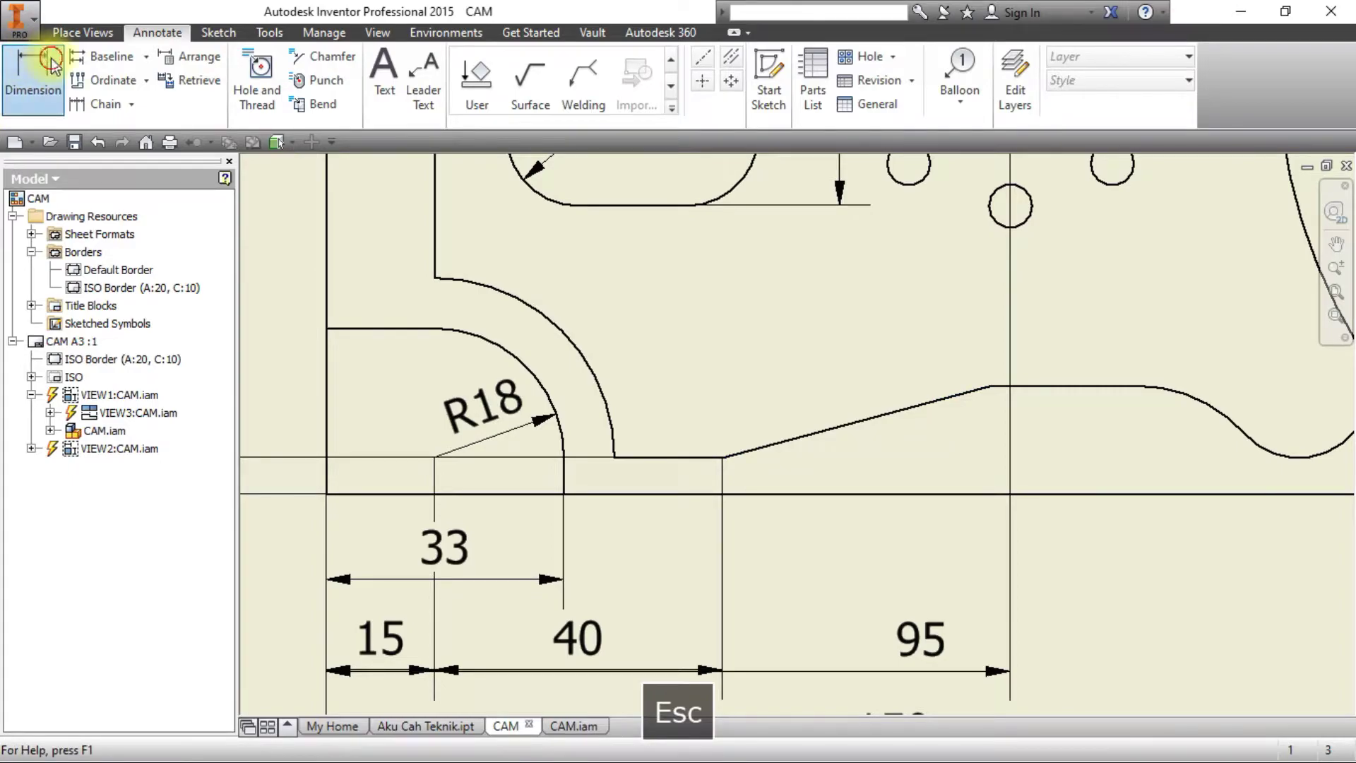
{"action": "left_click", "coordinate": [785, 441]}
{"action": "key", "text": "Escape"}
Dimension the angle between the plate profile's lower horizontal edge and the adjoining sloped edge.
{"action": "left_click", "coordinate": [33, 76]}
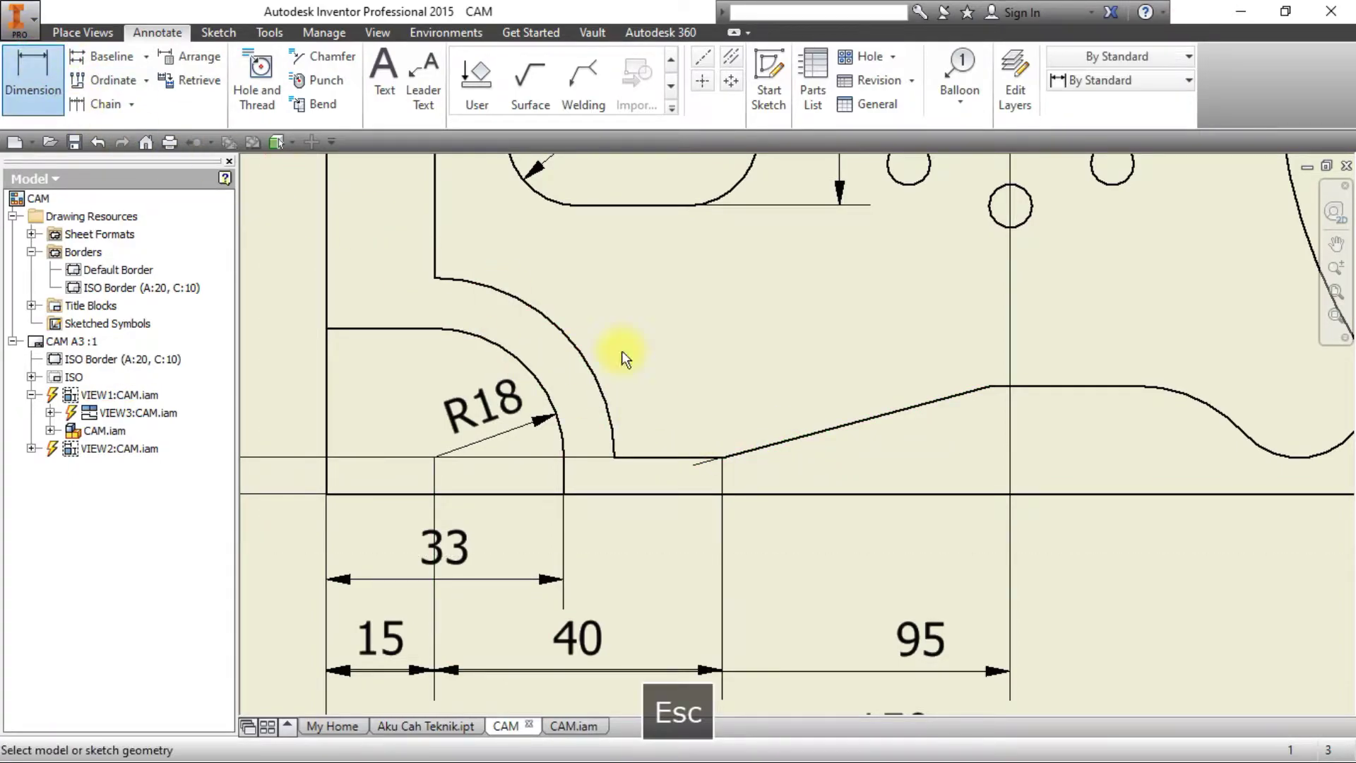
{"action": "left_click", "coordinate": [722, 455]}
{"action": "left_click", "coordinate": [774, 442]}
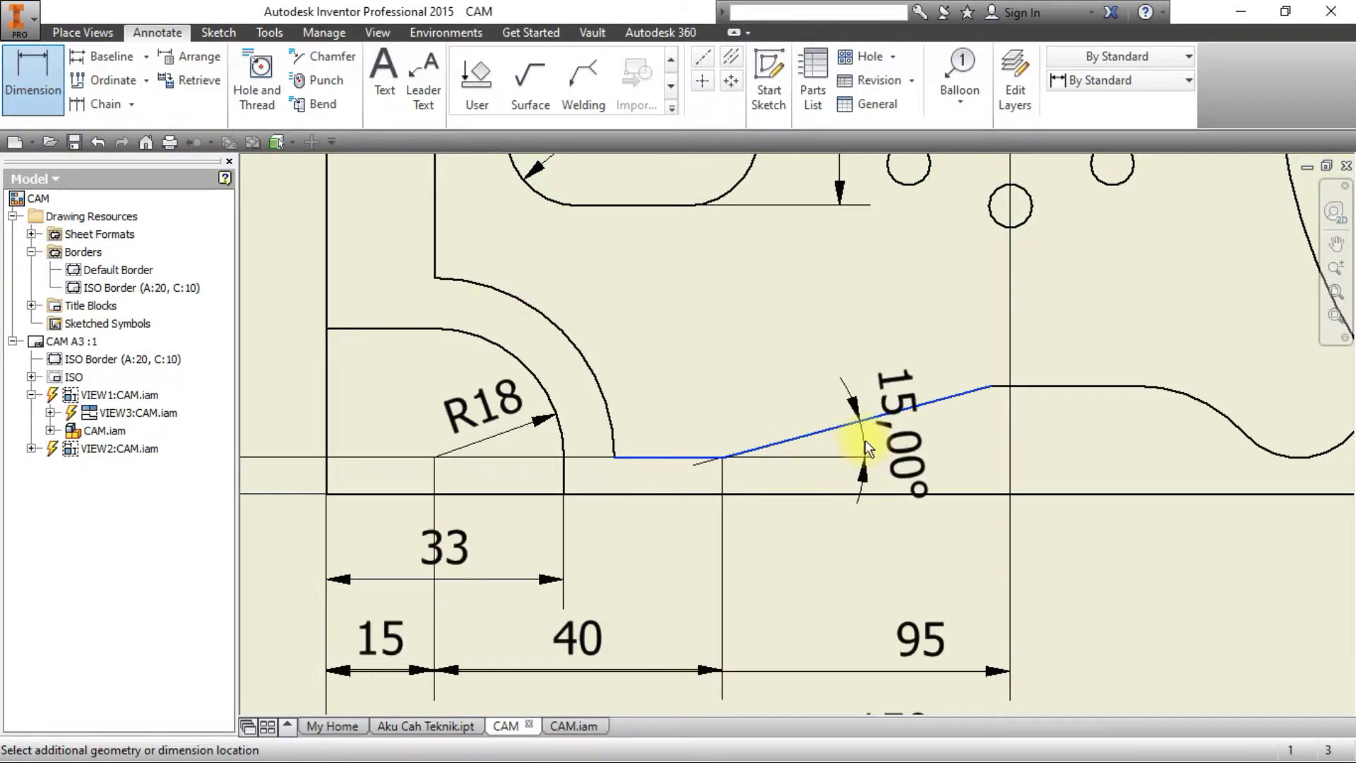
{"action": "left_click", "coordinate": [702, 373]}
Set the slope angle dimension's angular unit and angular tolerance precision to 0.
{"action": "left_click", "coordinate": [622, 306]}
{"action": "left_click", "coordinate": [600, 320]}
{"action": "left_click", "coordinate": [614, 353]}
{"action": "left_click", "coordinate": [614, 372]}
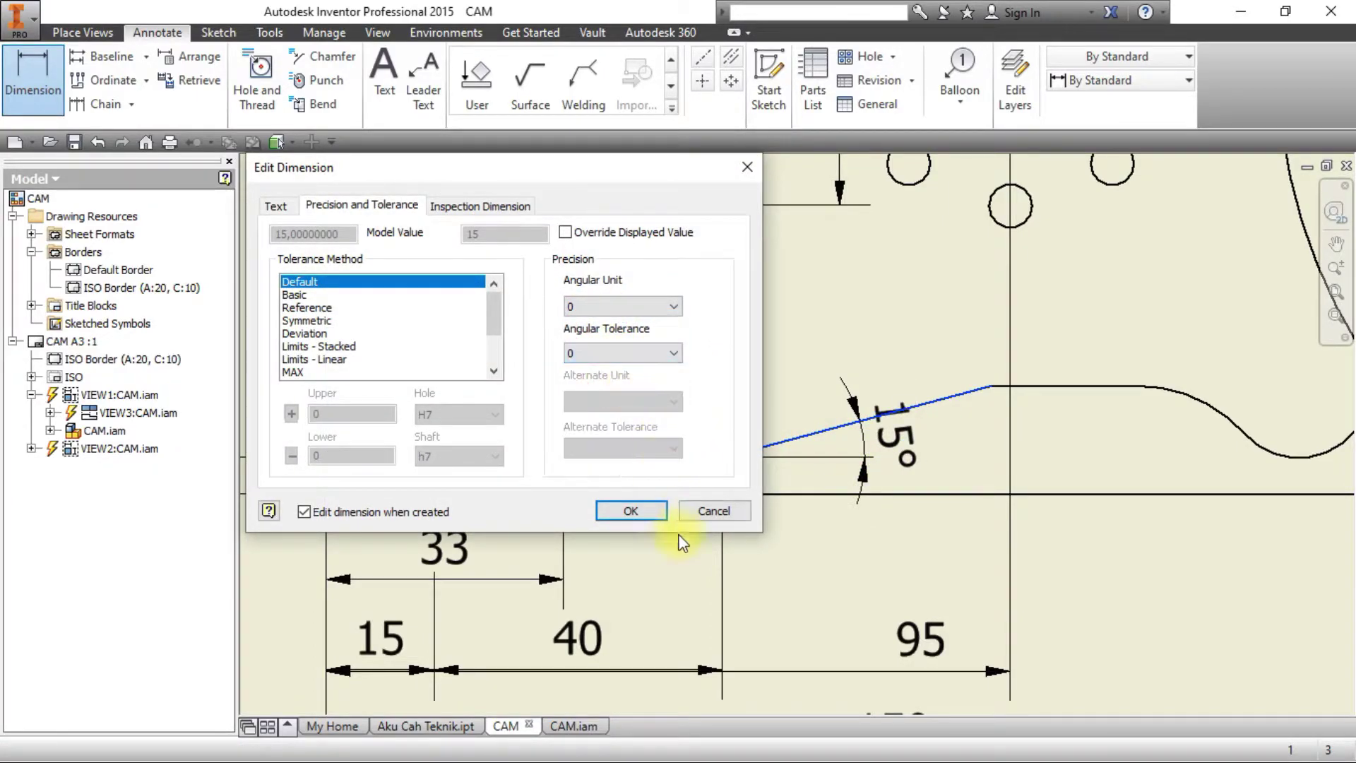
{"action": "left_click", "coordinate": [648, 514]}
{"action": "key", "text": "Escape"}
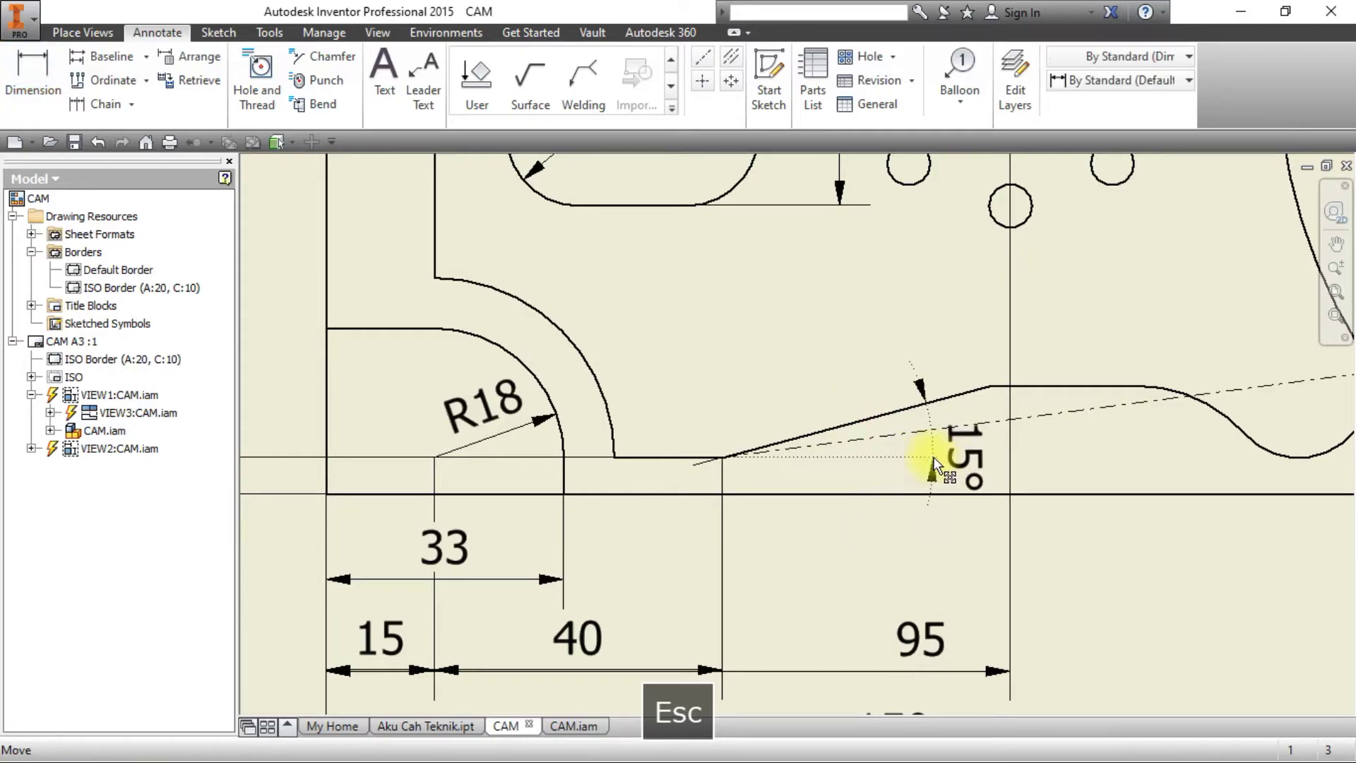
Check the reference drawing and move the slope angle dimension farther out along the sloped edge.
{"action": "left_click", "coordinate": [934, 456]}
{"action": "key", "text": "alt+Tab"}
{"action": "key", "text": "alt+Tab"}
{"action": "left_click_drag", "start_coordinate": [948, 421], "coordinate": [928, 452]}
{"action": "key", "text": "alt+Tab"}
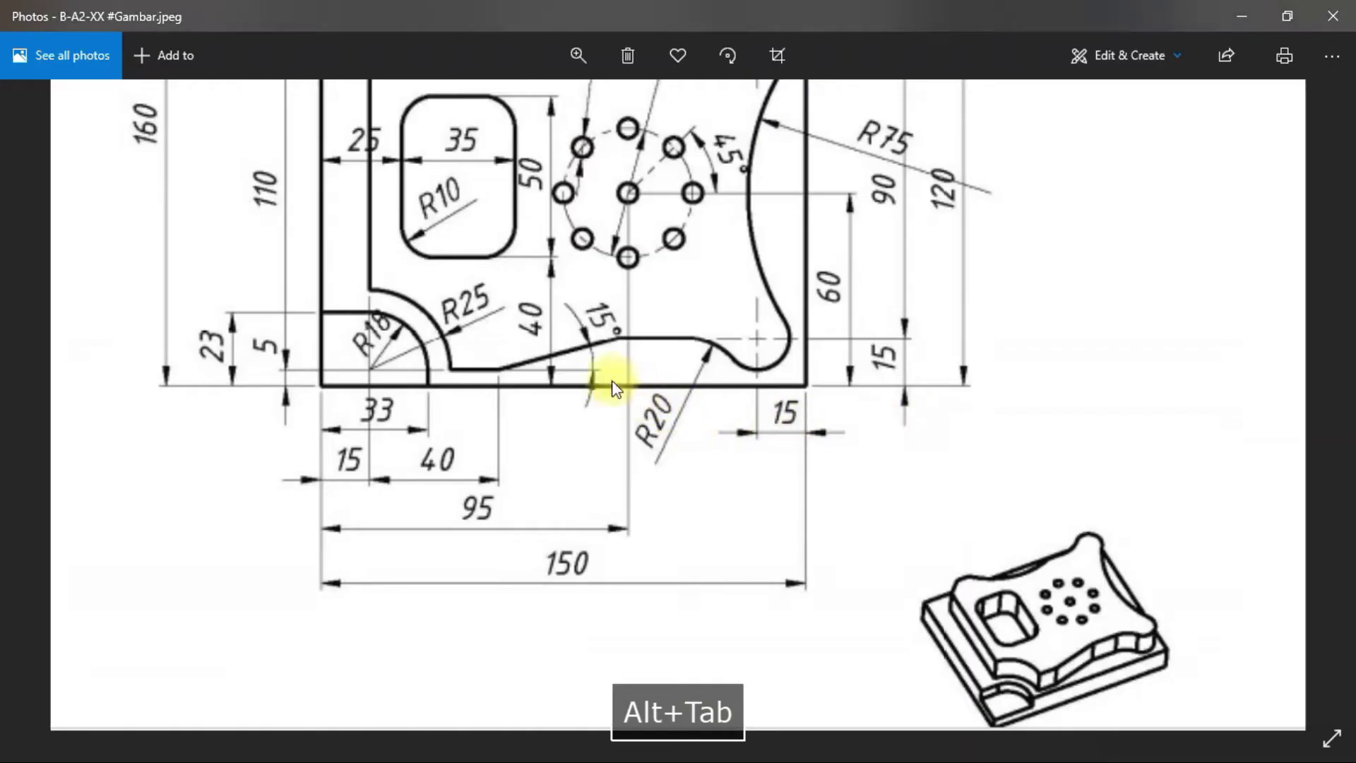
{"action": "scroll", "coordinate": [537, 349], "scroll_direction": "up", "scroll_amount": 2}
{"action": "key", "text": "alt+Tab"}
{"action": "left_click", "coordinate": [36, 83]}
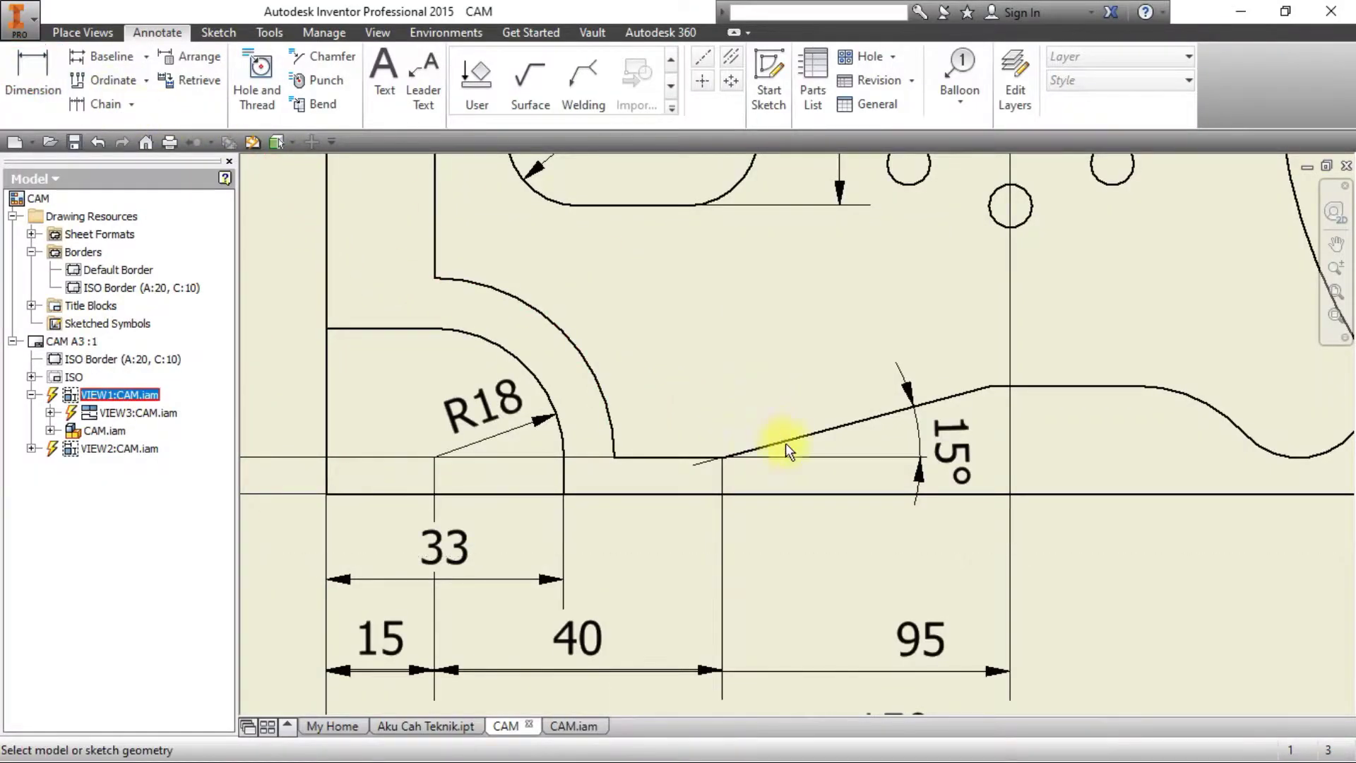
{"action": "middle_click_drag", "start_coordinate": [743, 432], "coordinate": [792, 603]}
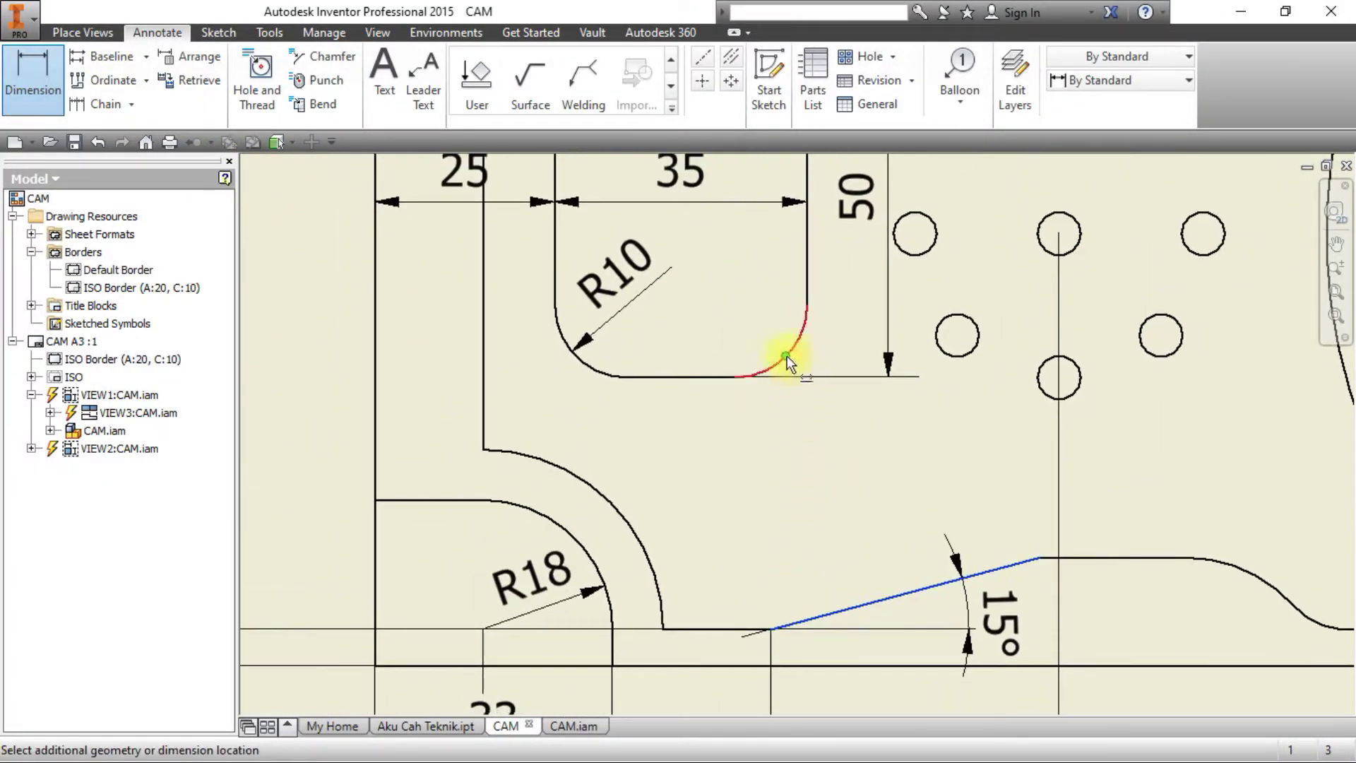
{"action": "left_click", "coordinate": [705, 379]}
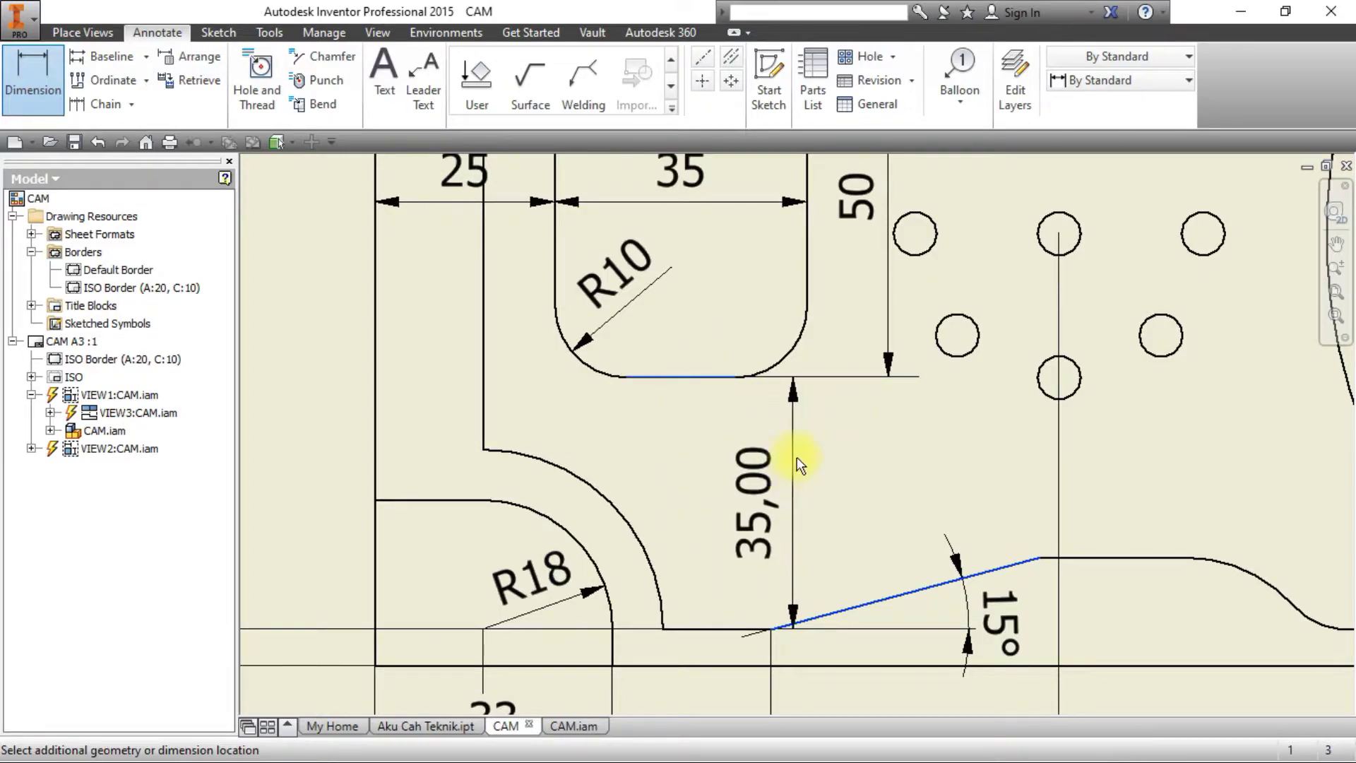
{"action": "key", "text": "Escape"}
Check the reference drawing and dimension the height from the plate's bottom edge to the pocket's lower edge, in line with the pocket's height dimension.
{"action": "key", "text": "alt+Tab"}
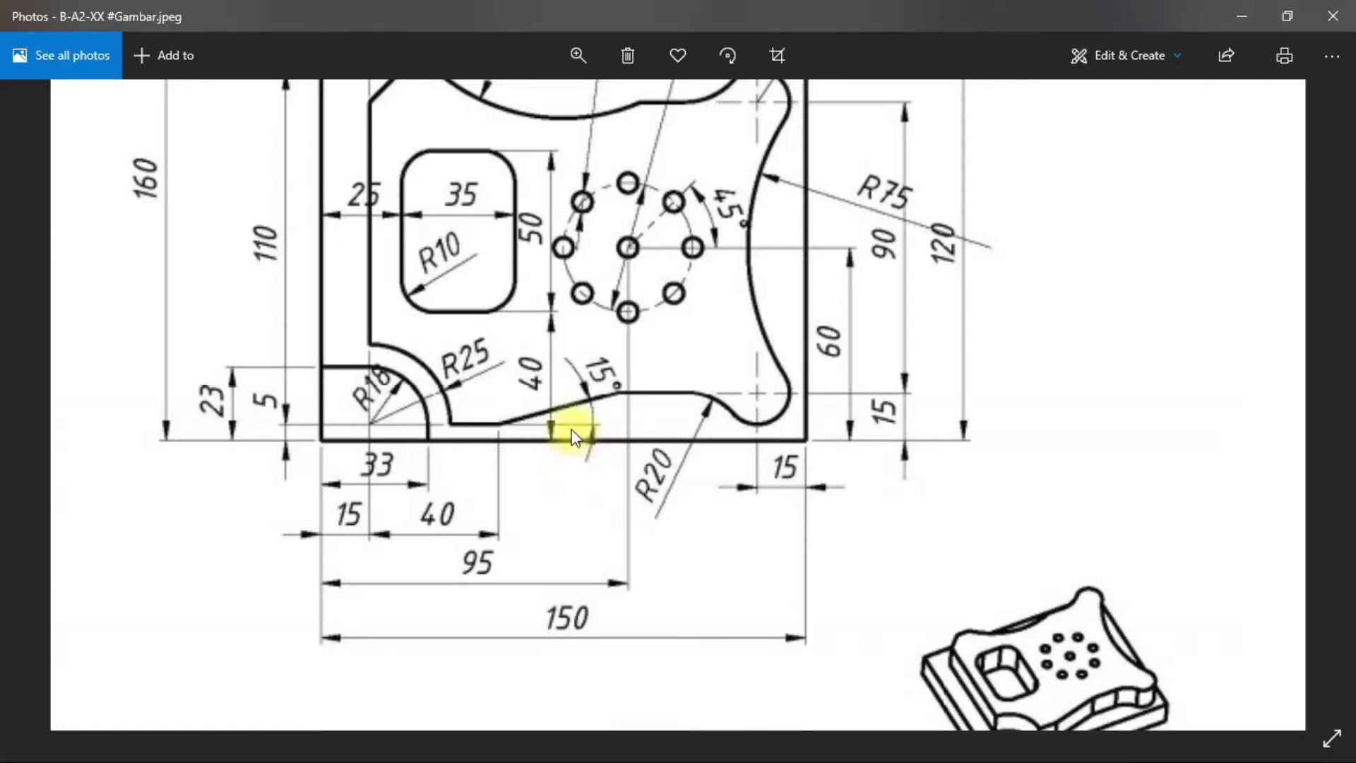
{"action": "key", "text": "alt+Tab"}
{"action": "left_click", "coordinate": [800, 666]}
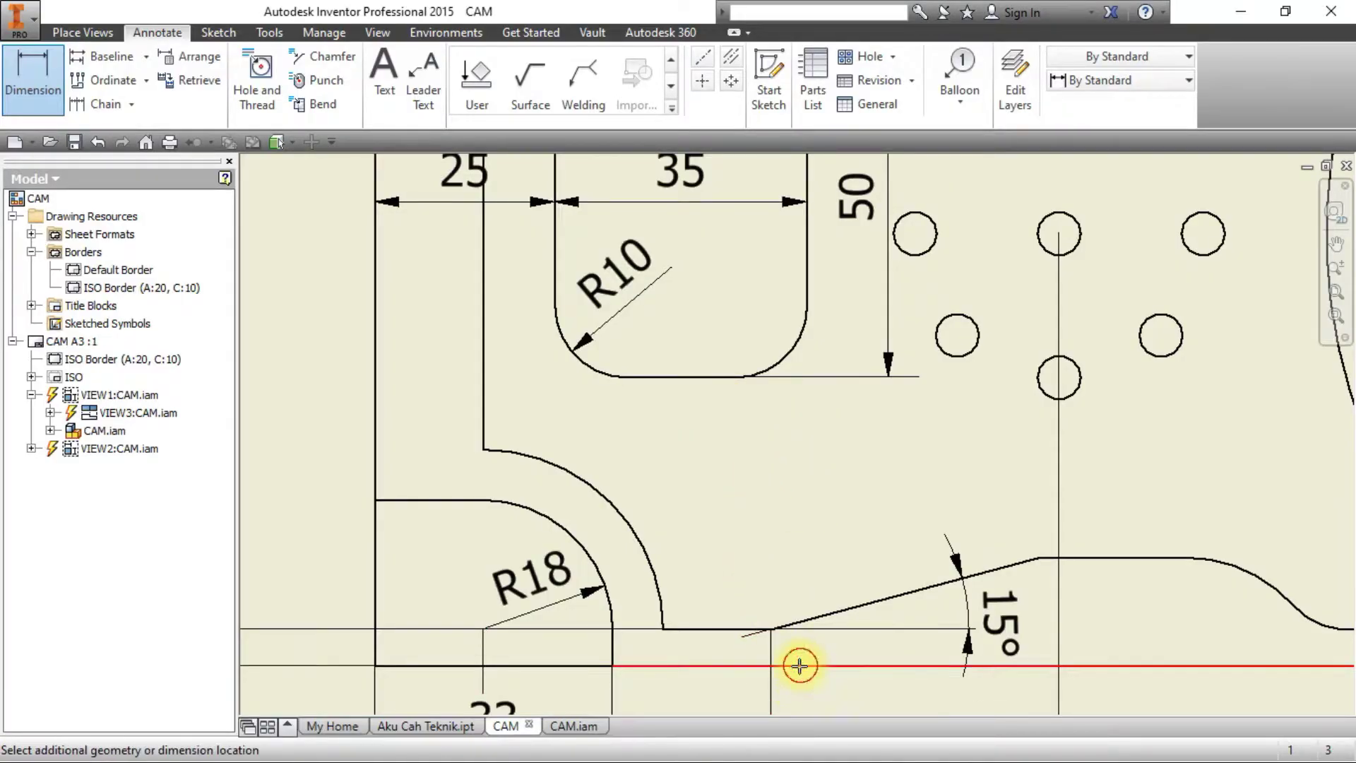
{"action": "left_click", "coordinate": [707, 377]}
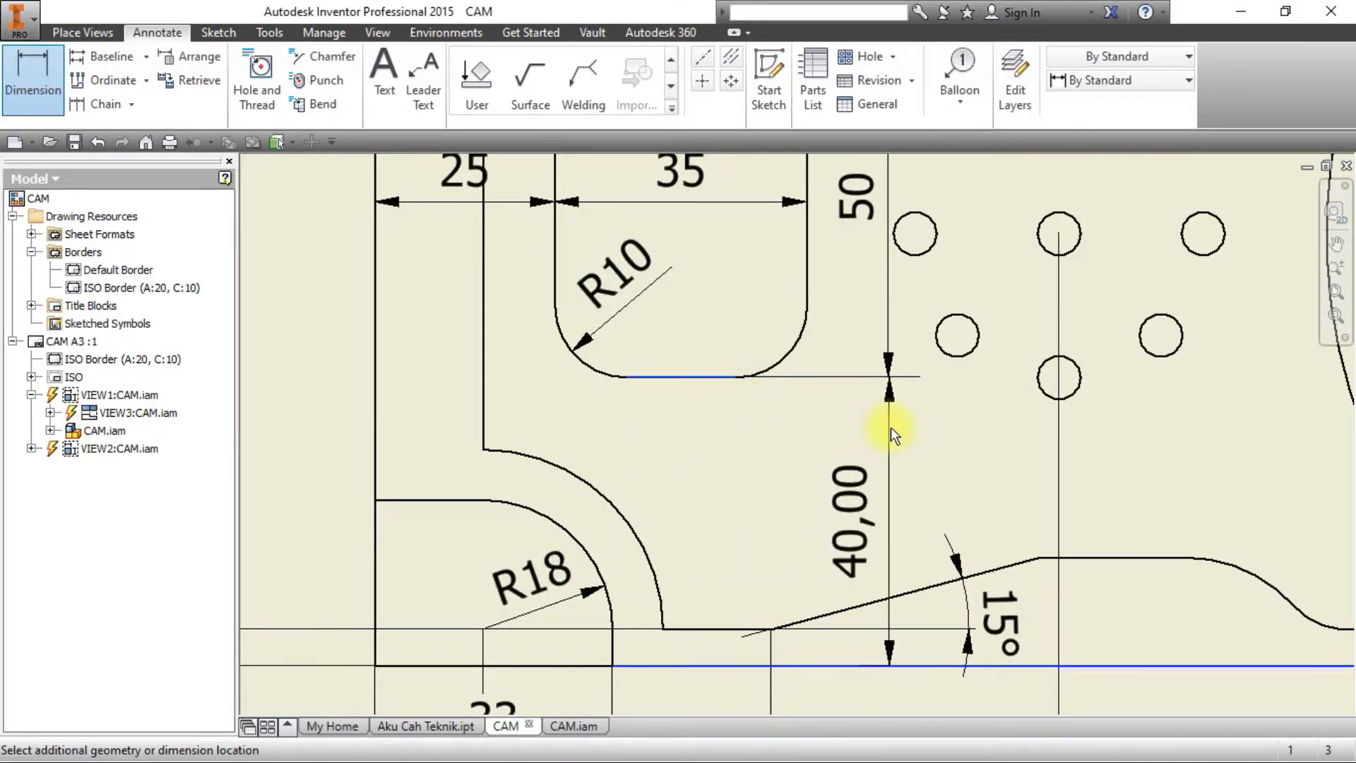
{"action": "key", "text": "alt+Tab"}
{"action": "key", "text": "alt+Tab"}
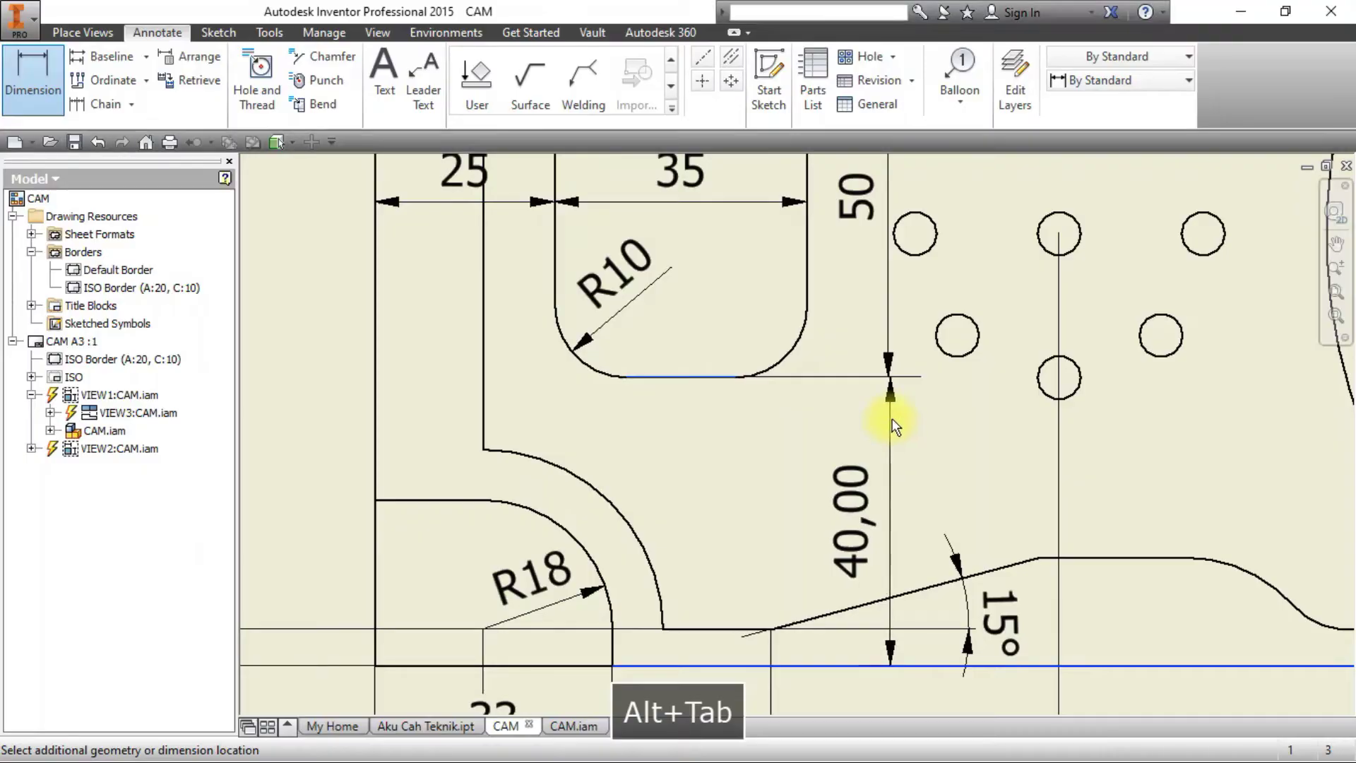
{"action": "left_click", "coordinate": [626, 372]}
Set primary unit and primary tolerance precision to 0 on the pocket's height dimension from the bottom edge.
{"action": "left_click", "coordinate": [645, 306]}
{"action": "left_click", "coordinate": [622, 325]}
{"action": "left_click", "coordinate": [636, 352]}
{"action": "left_click", "coordinate": [625, 371]}
{"action": "left_click", "coordinate": [622, 509]}
Check the reference drawing and dimension the radius of the outer corner arc around the R18 arc, with the text outside the arc.
{"action": "middle_click_drag", "start_coordinate": [729, 524], "coordinate": [693, 408]}
{"action": "key", "text": "alt+Tab"}
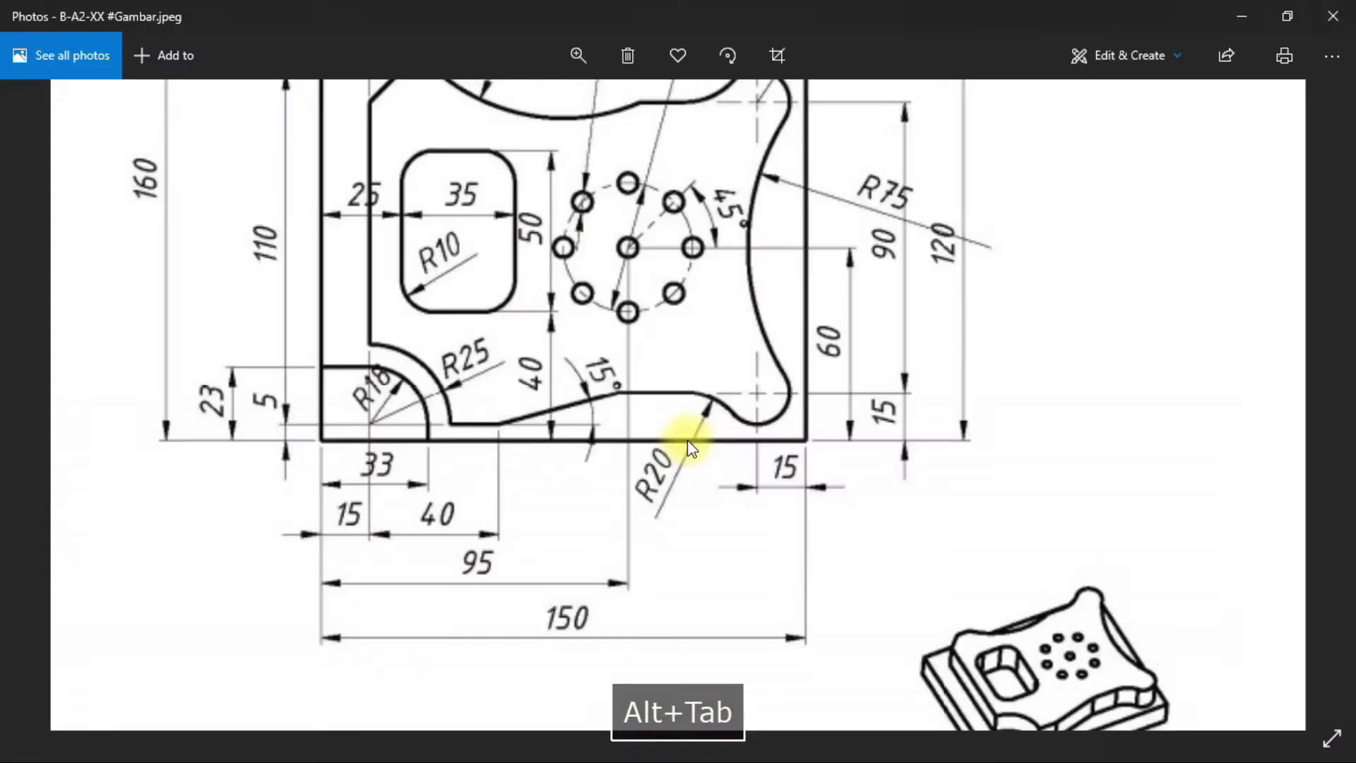
{"action": "key", "text": "alt+Tab"}
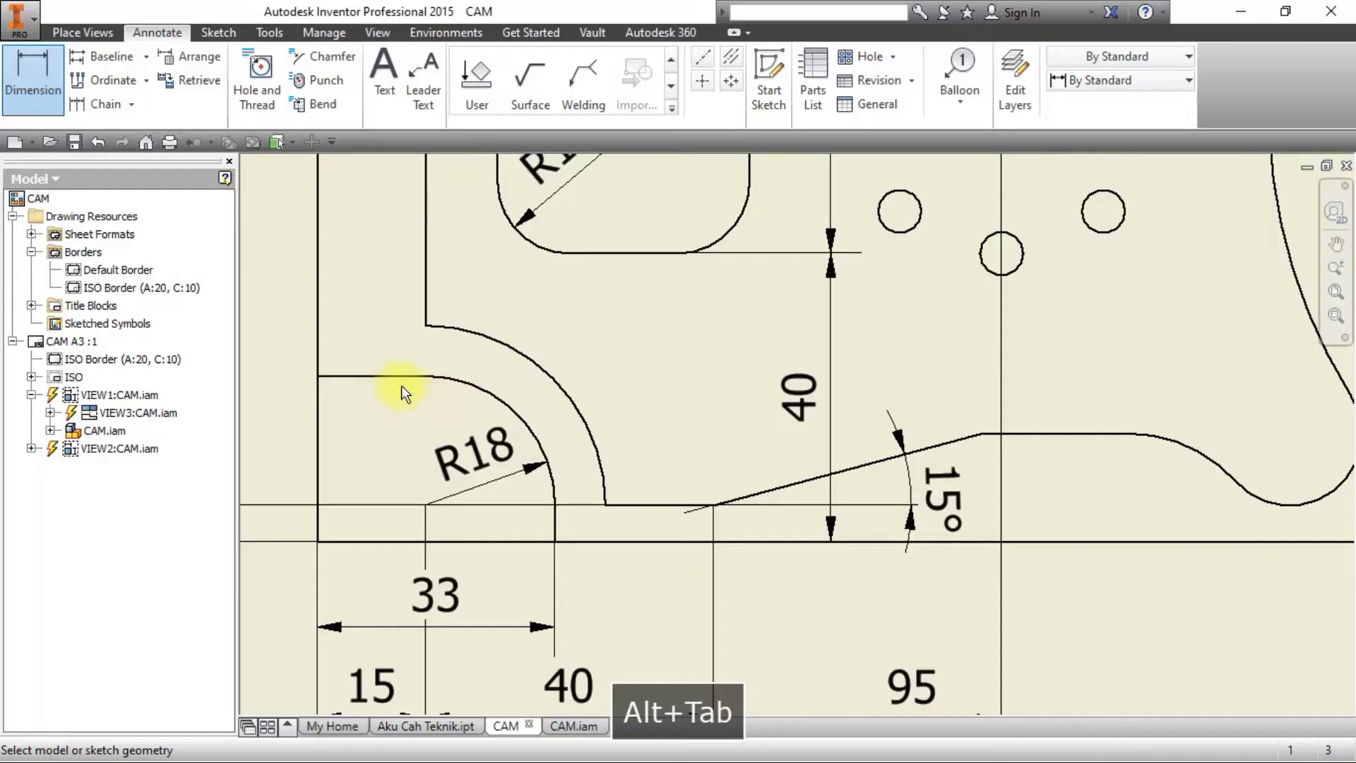
{"action": "left_click", "coordinate": [53, 104]}
{"action": "left_click", "coordinate": [476, 338]}
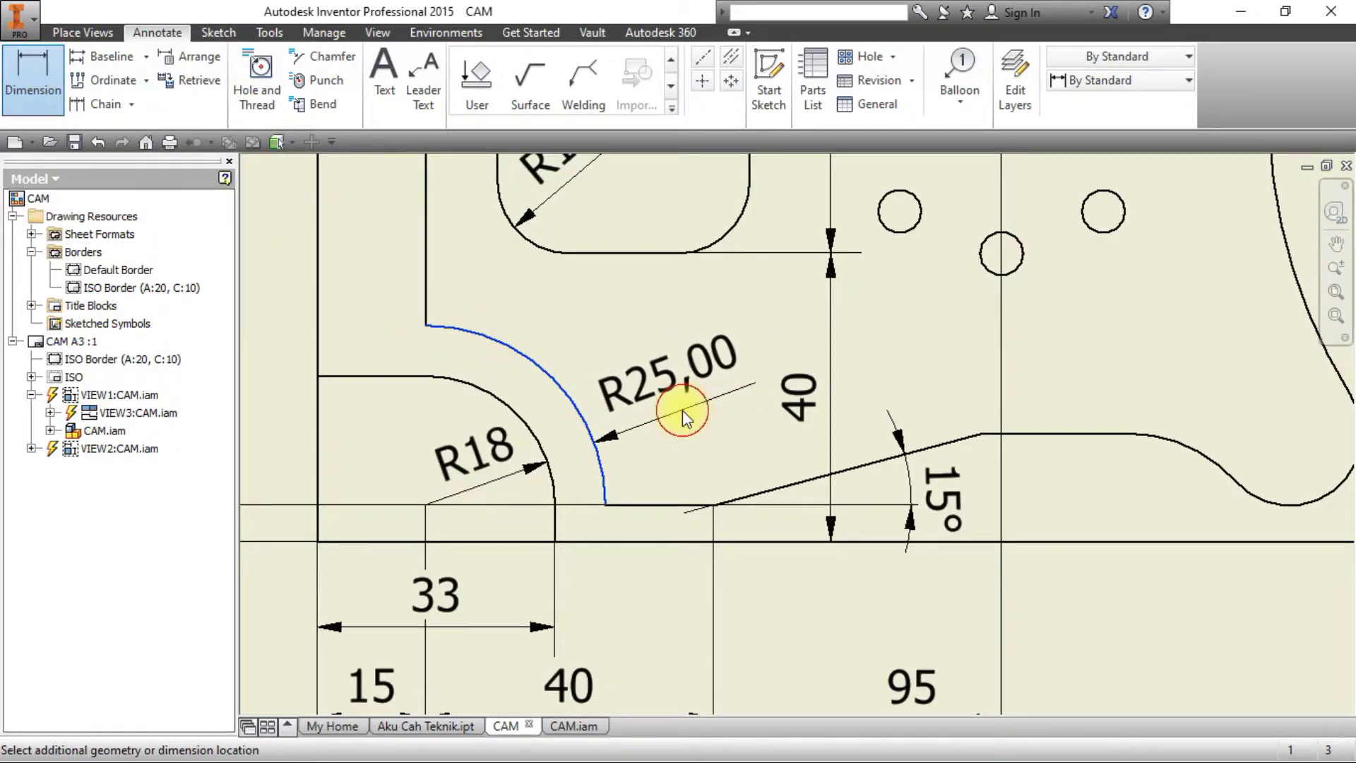
{"action": "left_click", "coordinate": [624, 352]}
Give the outer corner arc's radius dimension a primary unit and primary tolerance precision of 0.
{"action": "left_click", "coordinate": [575, 307]}
{"action": "left_click", "coordinate": [586, 315]}
{"action": "left_click", "coordinate": [590, 352]}
{"action": "left_click", "coordinate": [590, 365]}
{"action": "left_click", "coordinate": [629, 512]}
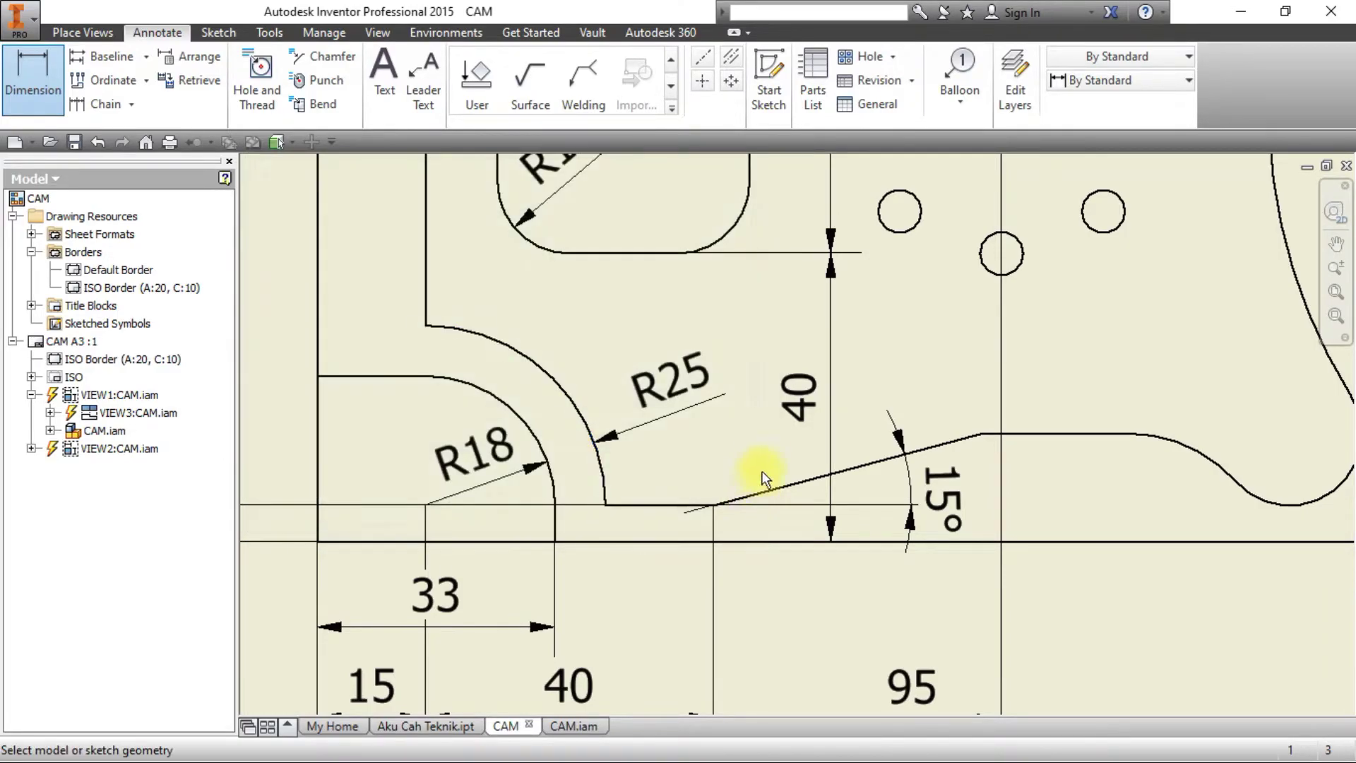
Check the reference drawing and dimension the radius of the arc between the lower horizontal edge and the rounded lower-right lobe.
{"action": "scroll", "coordinate": [757, 467], "scroll_direction": "up", "scroll_amount": 2}
{"action": "scroll", "coordinate": [755, 460], "scroll_direction": "down", "scroll_amount": 5}
{"action": "key", "text": "alt+Tab"}
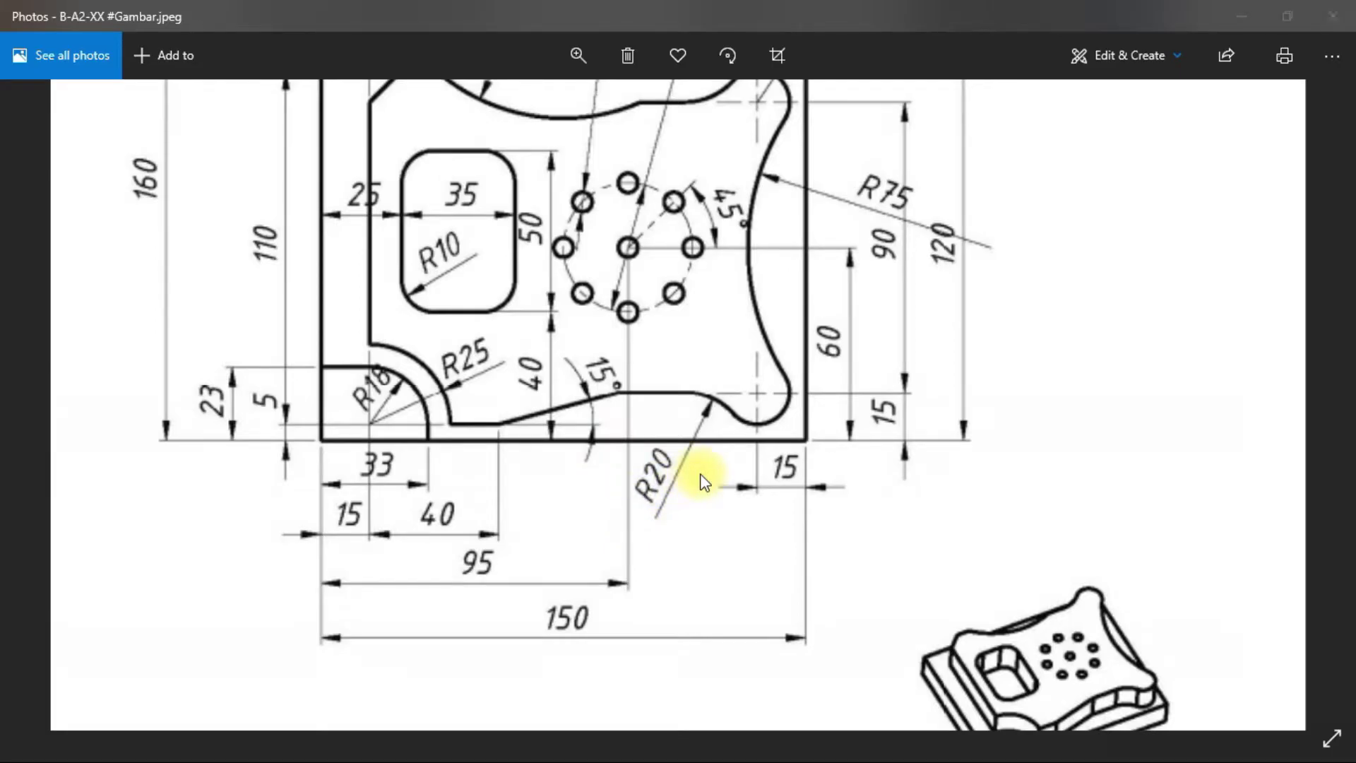
{"action": "key", "text": "alt+Tab"}
{"action": "key", "text": "d"}
{"action": "left_click", "coordinate": [883, 441]}
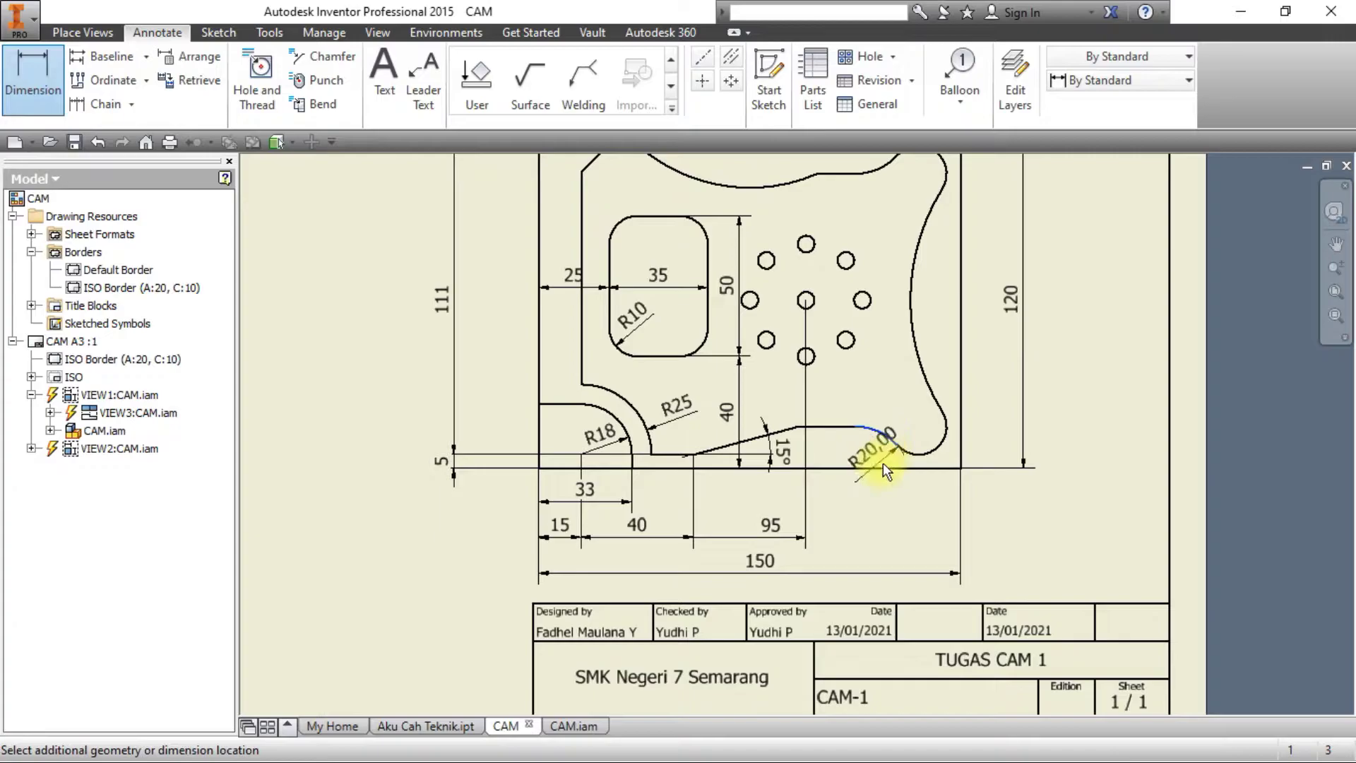
{"action": "left_click", "coordinate": [869, 479]}
Set the primary unit and primary tolerance precision to 0 for the arc's radius dimension beside the lower-right lobe.
{"action": "left_click", "coordinate": [644, 307]}
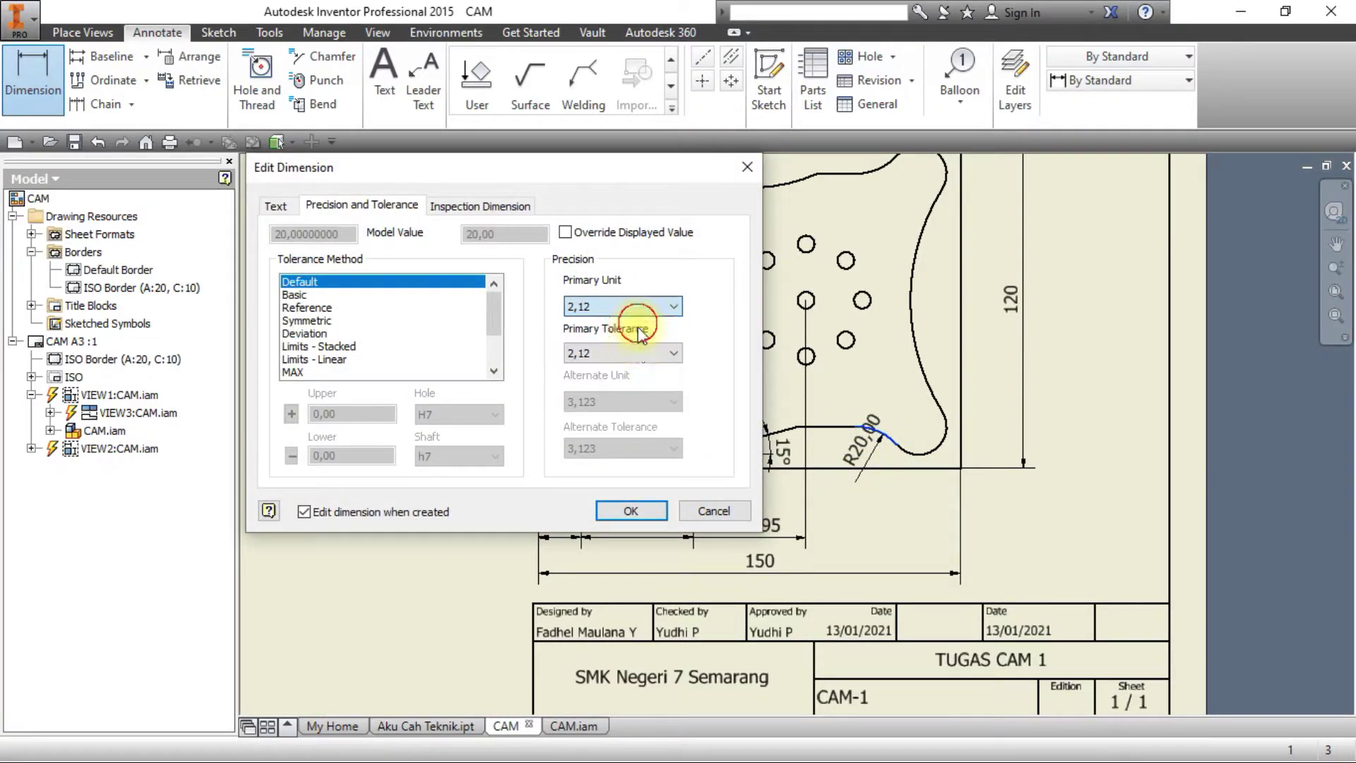
{"action": "left_click", "coordinate": [622, 320]}
{"action": "left_click", "coordinate": [627, 354]}
{"action": "left_click", "coordinate": [618, 369]}
{"action": "left_click", "coordinate": [636, 513]}
Move the radius dimension text of the arc beside the lower-right lobe below the plate's bottom edge.
{"action": "double_click", "coordinate": [865, 447]}
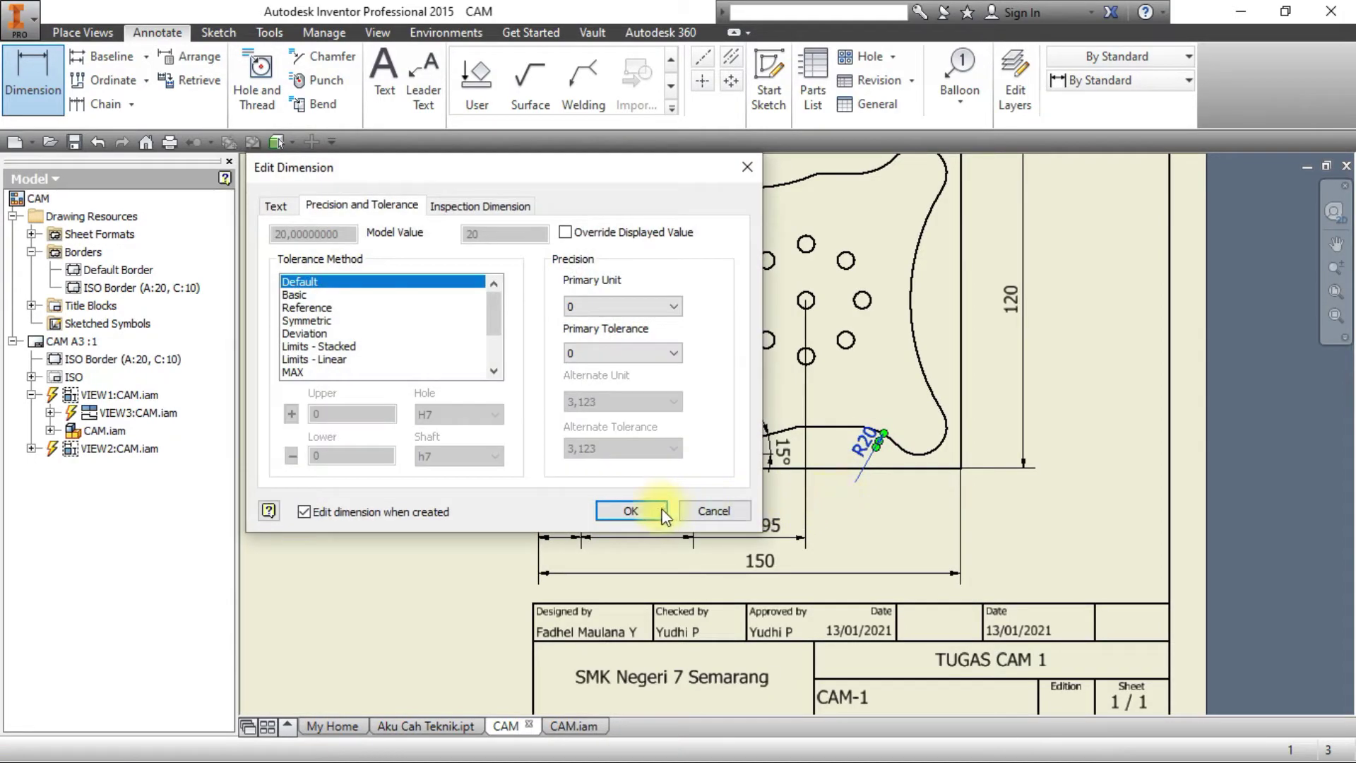
{"action": "left_click", "coordinate": [631, 510]}
{"action": "key", "text": "Escape"}
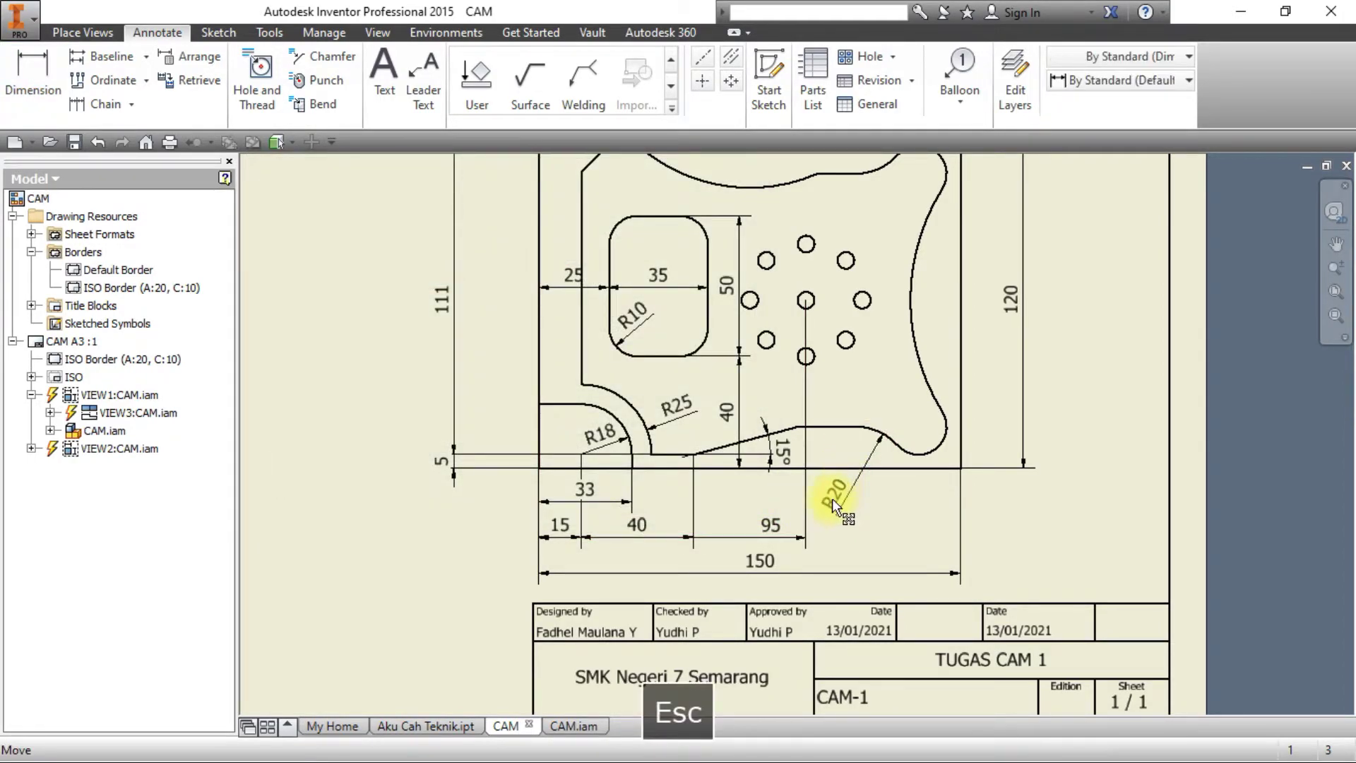
Check the reference drawing and dimension the horizontal distance from the lower-right lobe's arc centre to the plate's right edge, below the plate.
{"action": "key", "text": "alt+Tab"}
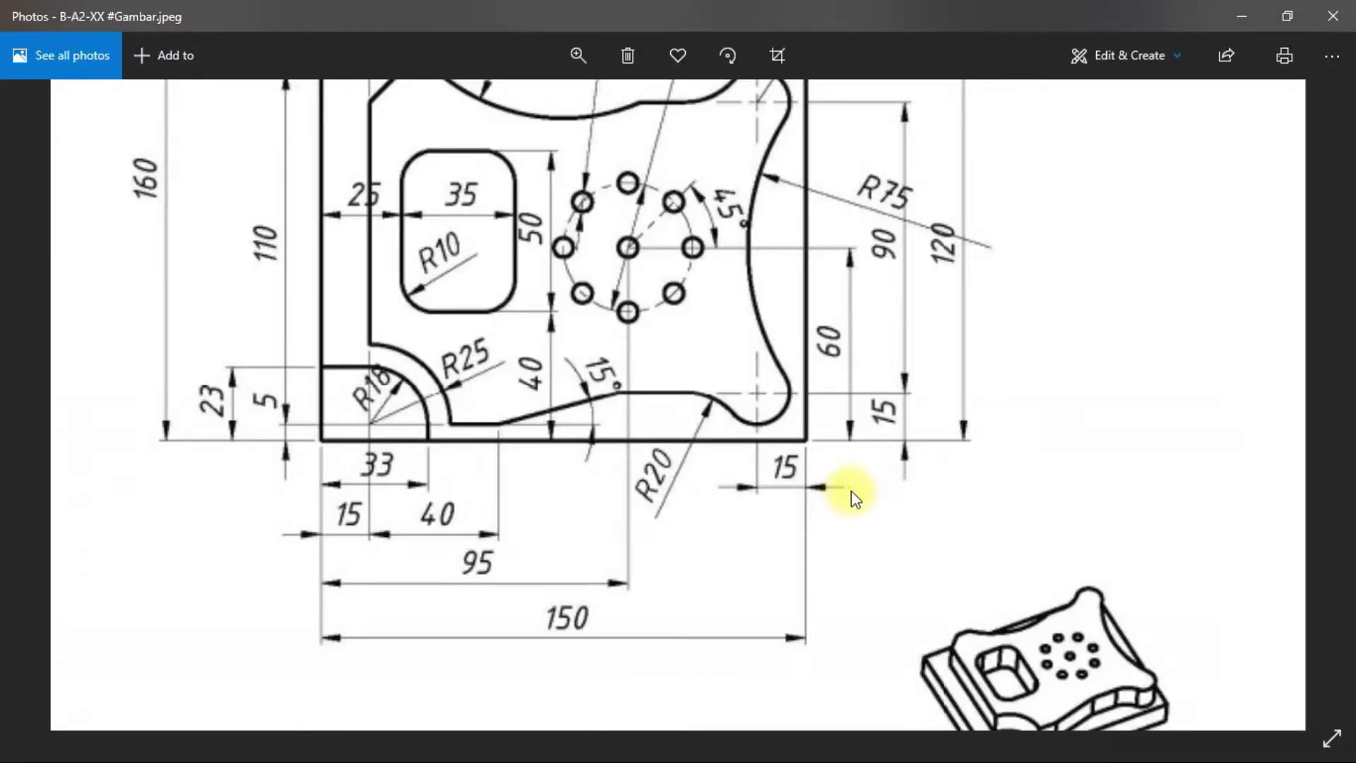
{"action": "key", "text": "alt+Tab"}
{"action": "left_click", "coordinate": [32, 74]}
{"action": "left_click", "coordinate": [962, 457]}
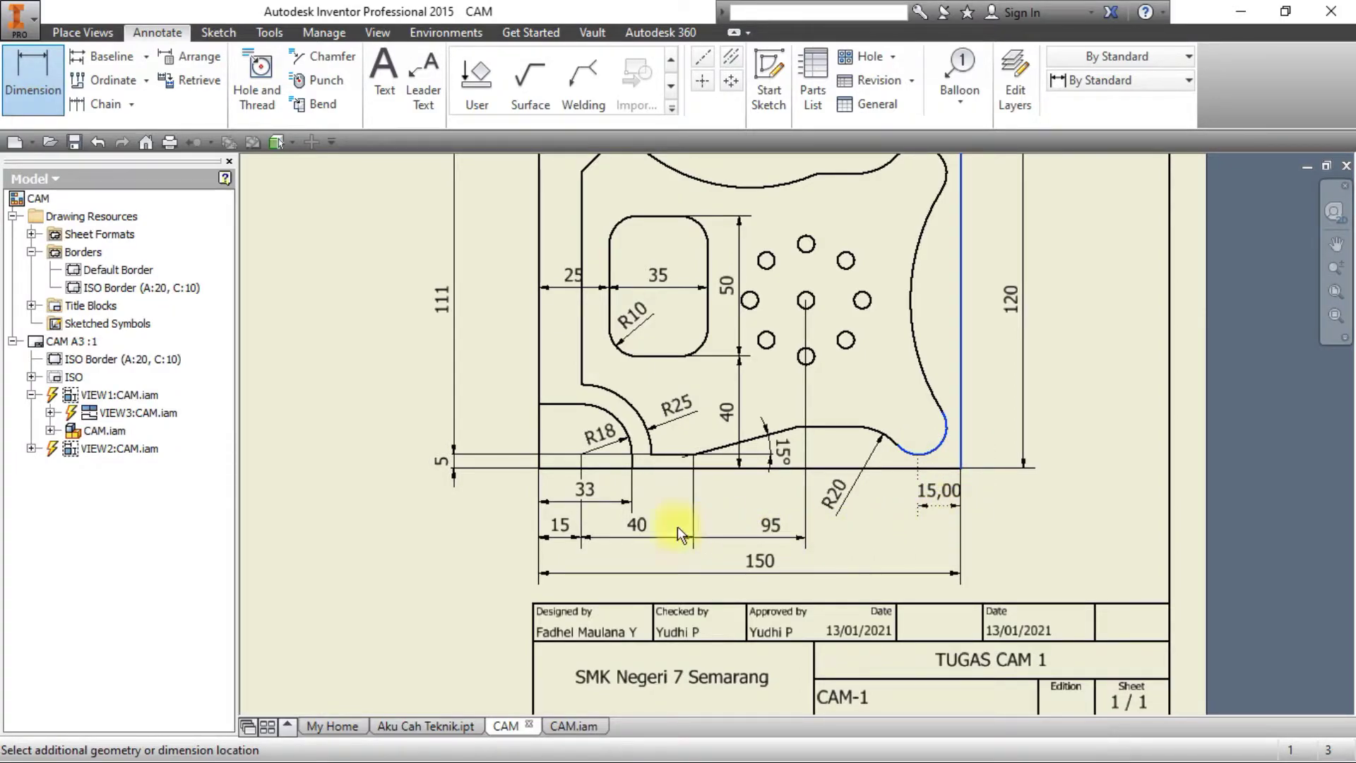
{"action": "left_click", "coordinate": [405, 430]}
Set primary unit and primary tolerance precision to 0 on the lobe centre's horizontal dimension.
{"action": "left_click", "coordinate": [653, 305]}
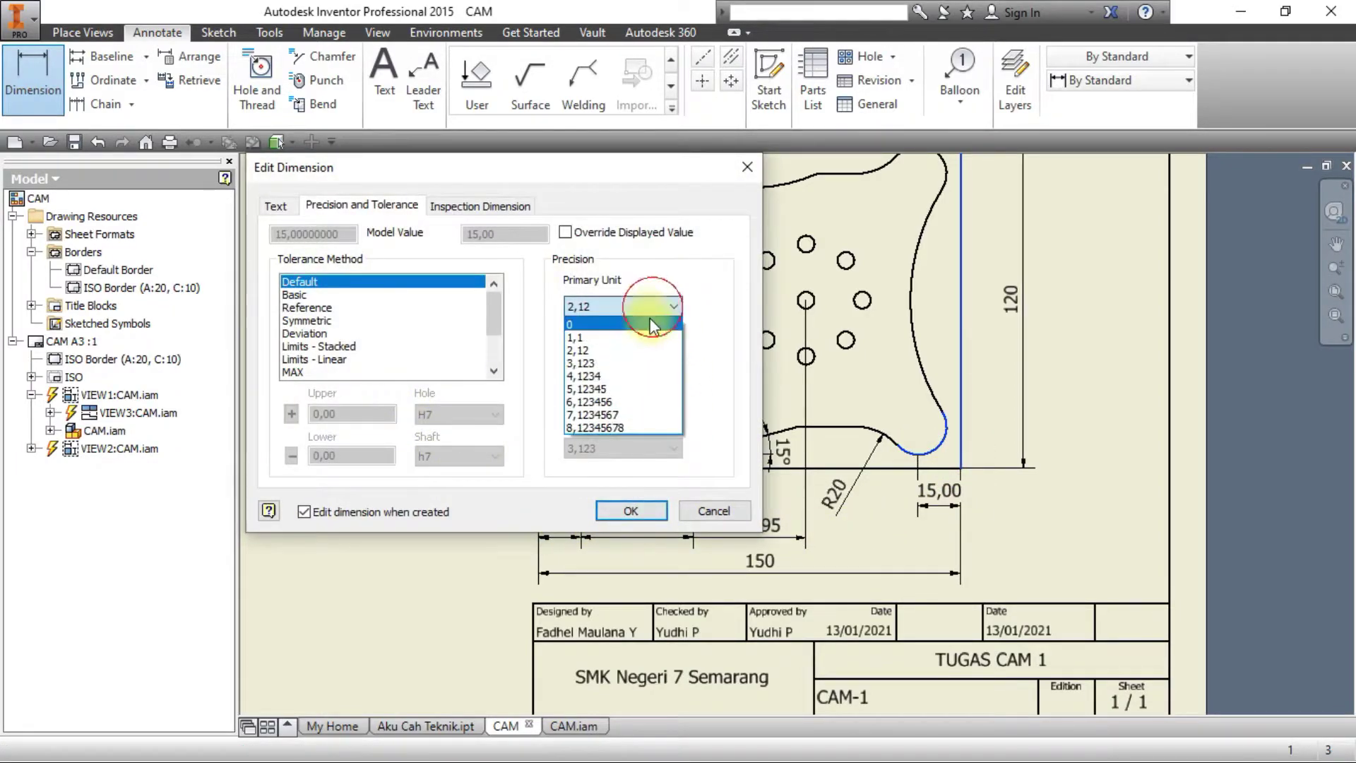
{"action": "left_click", "coordinate": [621, 319]}
{"action": "left_click", "coordinate": [636, 362]}
{"action": "left_click", "coordinate": [636, 382]}
{"action": "left_click", "coordinate": [649, 510]}
Check the reference drawing and dimension the height from the plate's bottom edge to the centre hole, placed between the plate and the 120 dimension.
{"action": "key", "text": "alt+Tab"}
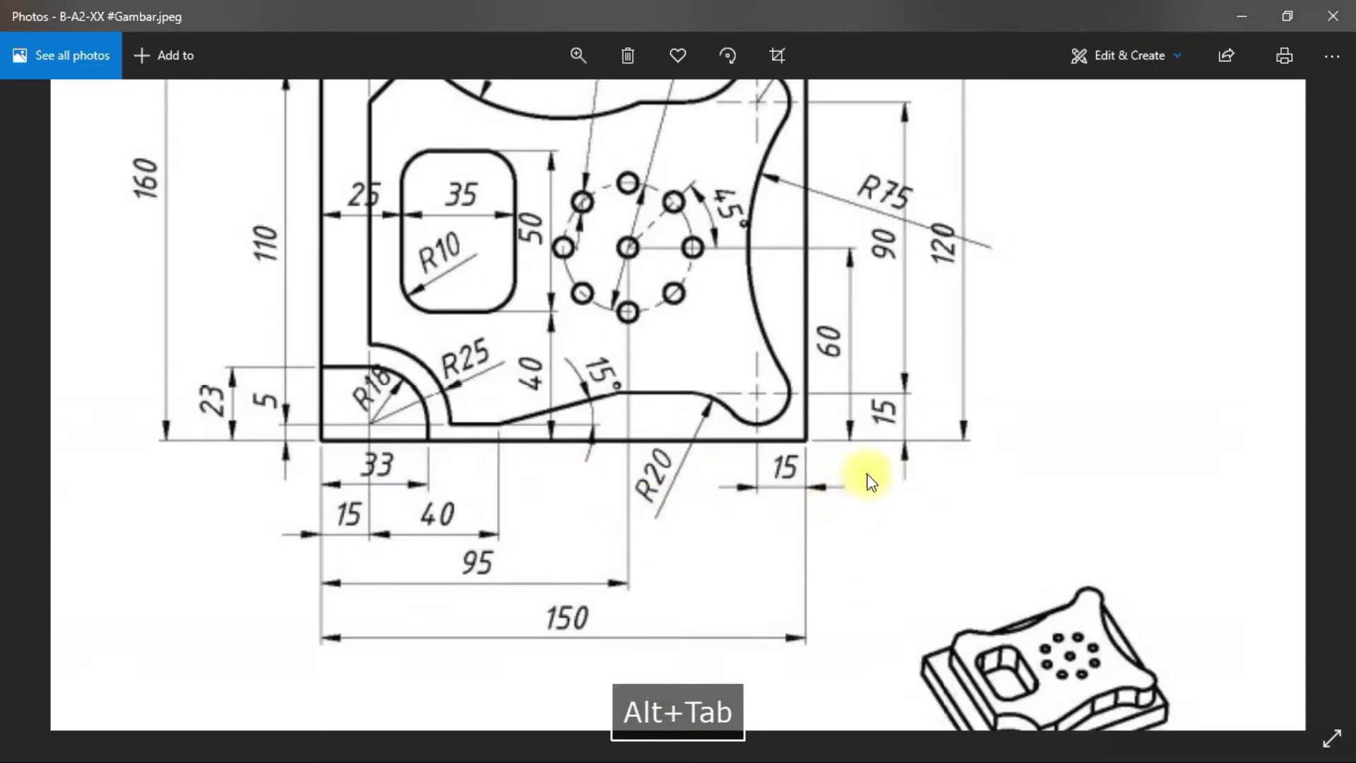
{"action": "key", "text": "alt+Tab"}
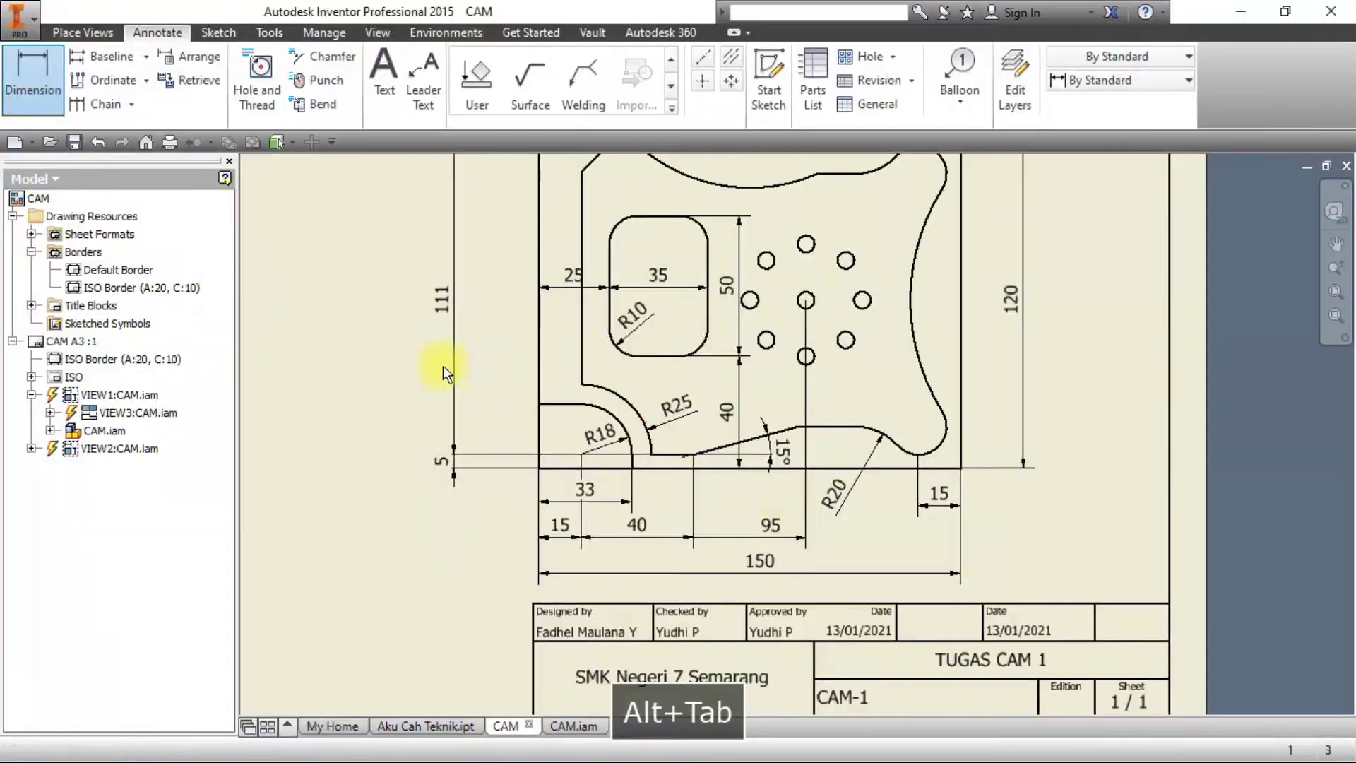
{"action": "left_click", "coordinate": [28, 79]}
{"action": "left_click", "coordinate": [891, 422]}
{"action": "key", "text": "alt+Tab"}
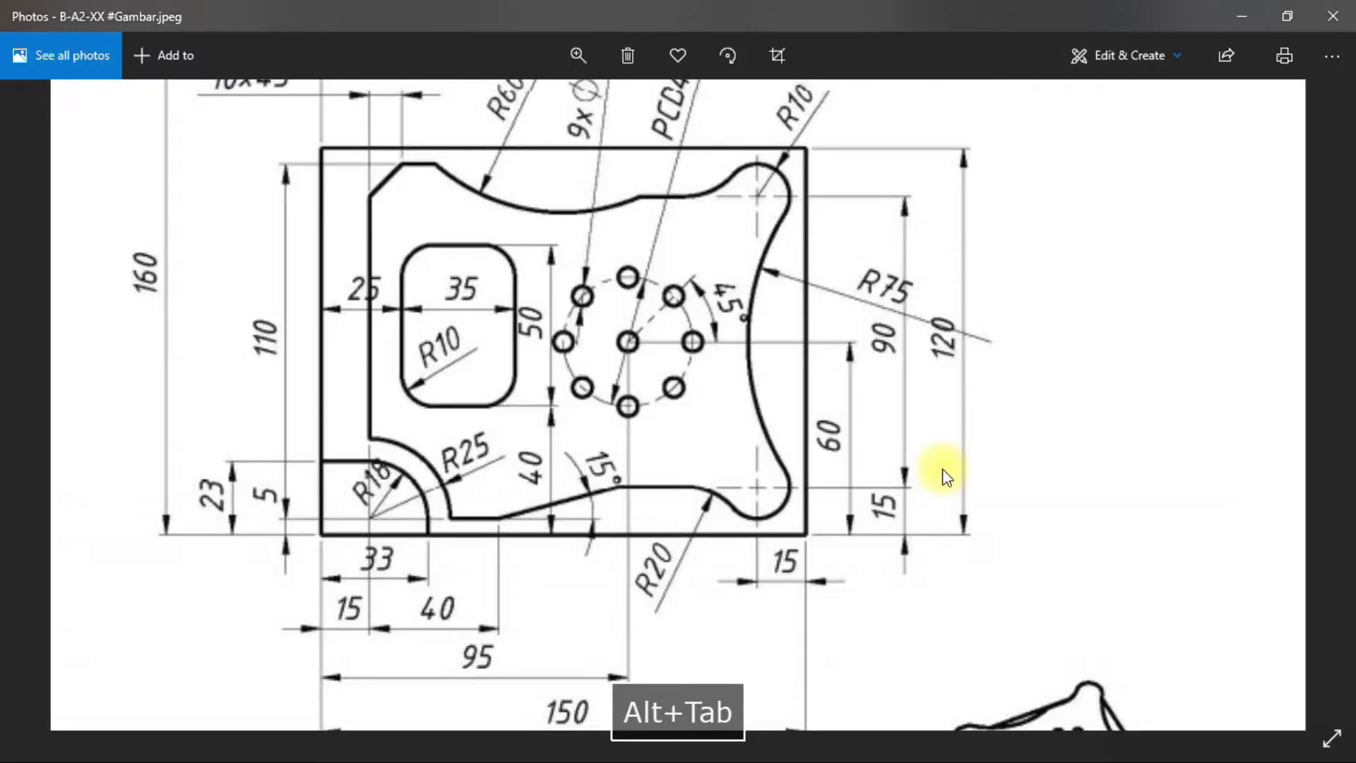
{"action": "key", "text": "alt+Tab"}
{"action": "left_click", "coordinate": [951, 465]}
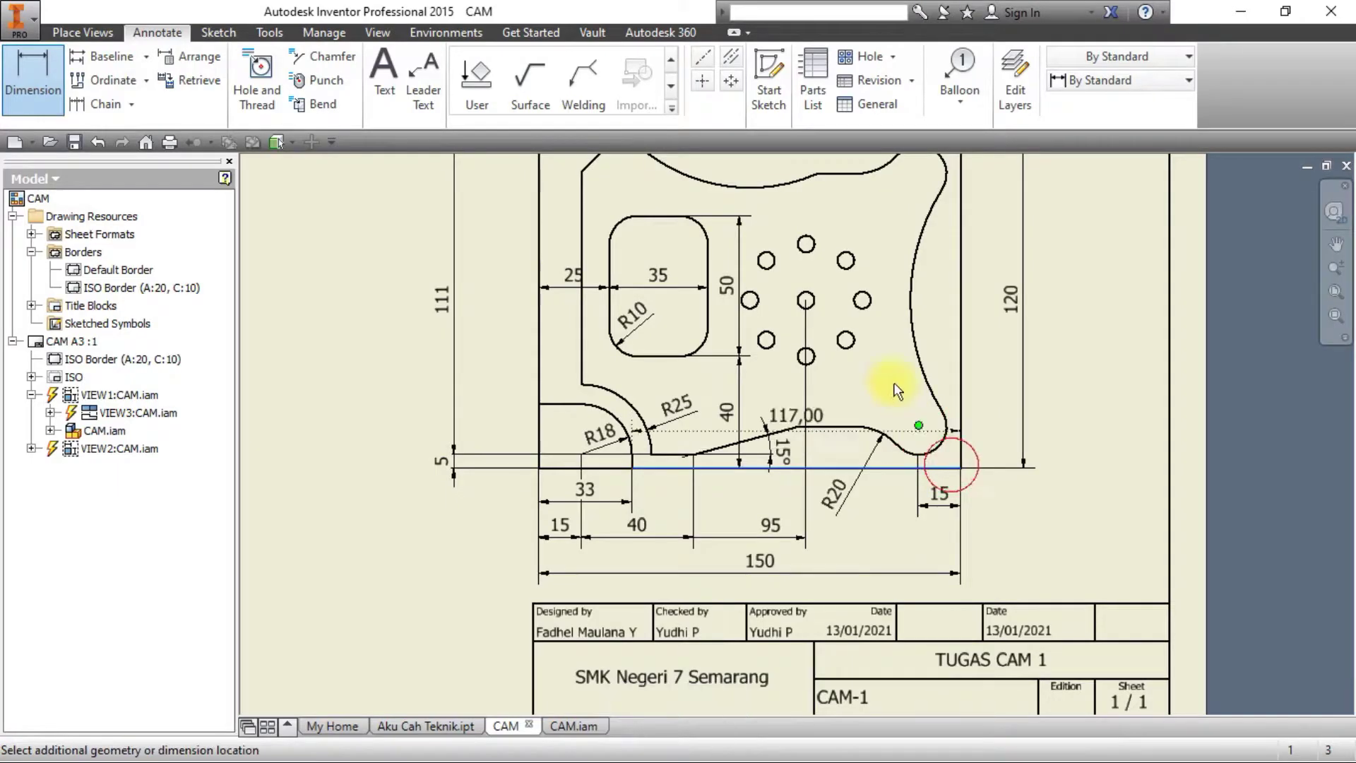
{"action": "left_click", "coordinate": [806, 300]}
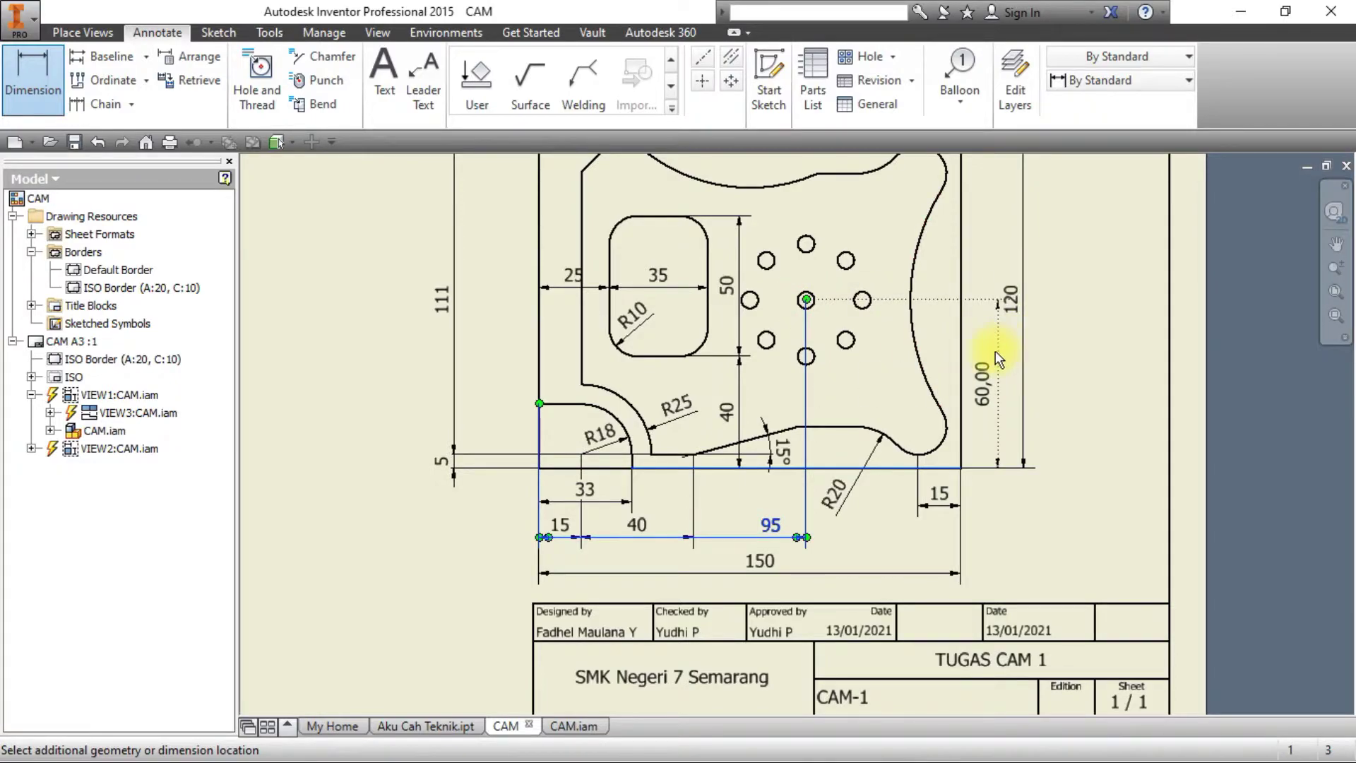
{"action": "left_click", "coordinate": [892, 421]}
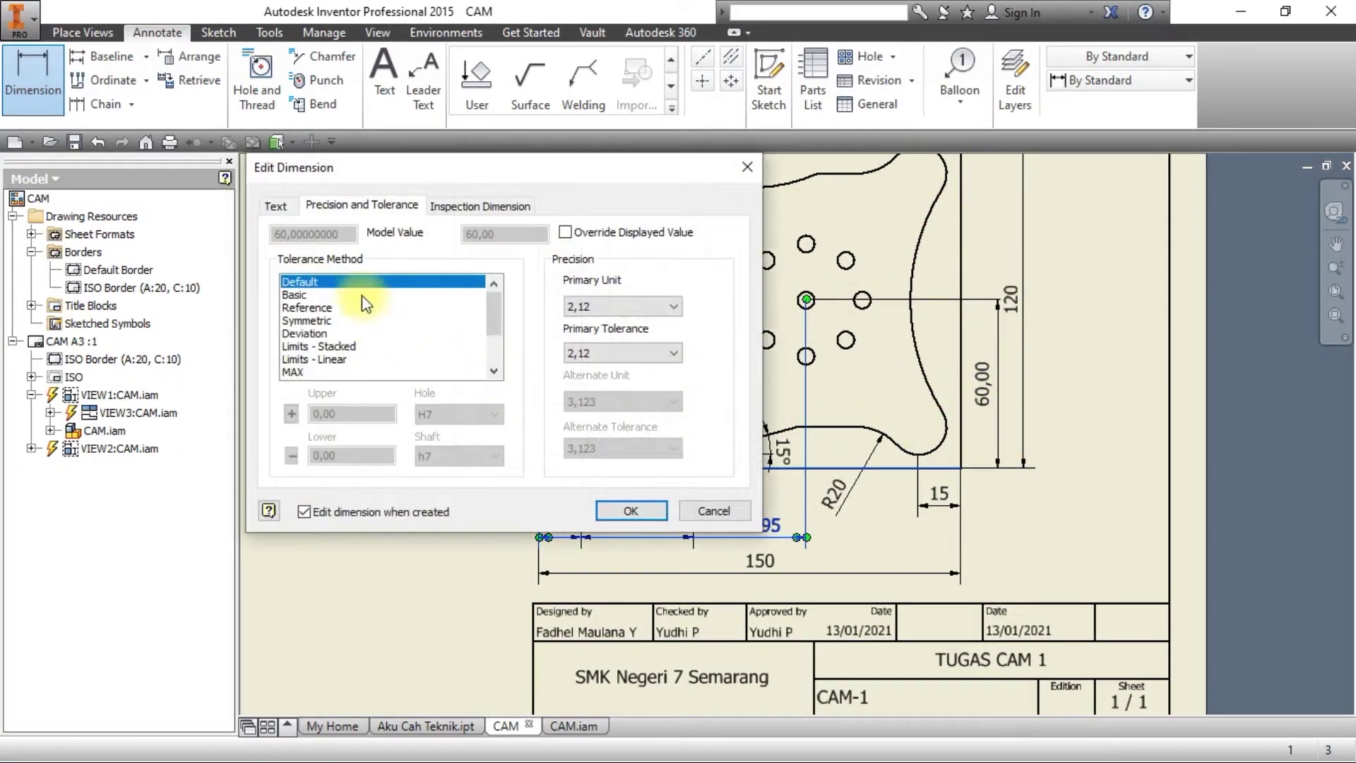
Give the centre hole's vertical dimension a primary unit and primary tolerance precision of 0.
{"action": "left_click", "coordinate": [621, 306]}
{"action": "left_click", "coordinate": [611, 325]}
{"action": "left_click", "coordinate": [606, 351]}
{"action": "left_click", "coordinate": [609, 371]}
{"action": "left_click", "coordinate": [631, 510]}
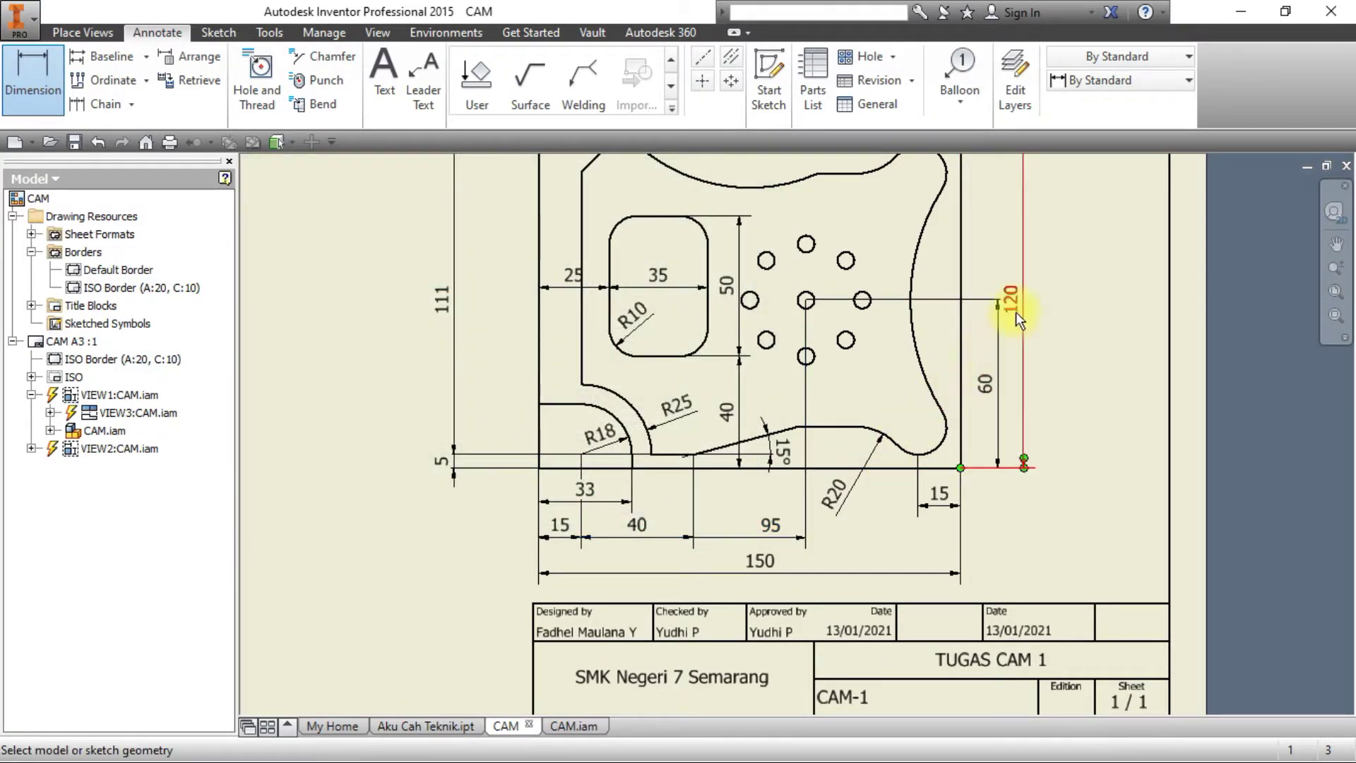
Move the 120 dimension farther from the plate and dimension the height from the plate's bottom edge to the lower-right lobe's arc centre.
{"action": "key", "text": "Escape"}
{"action": "left_click_drag", "start_coordinate": [1023, 311], "coordinate": [1079, 319]}
{"action": "left_click", "coordinate": [33, 78]}
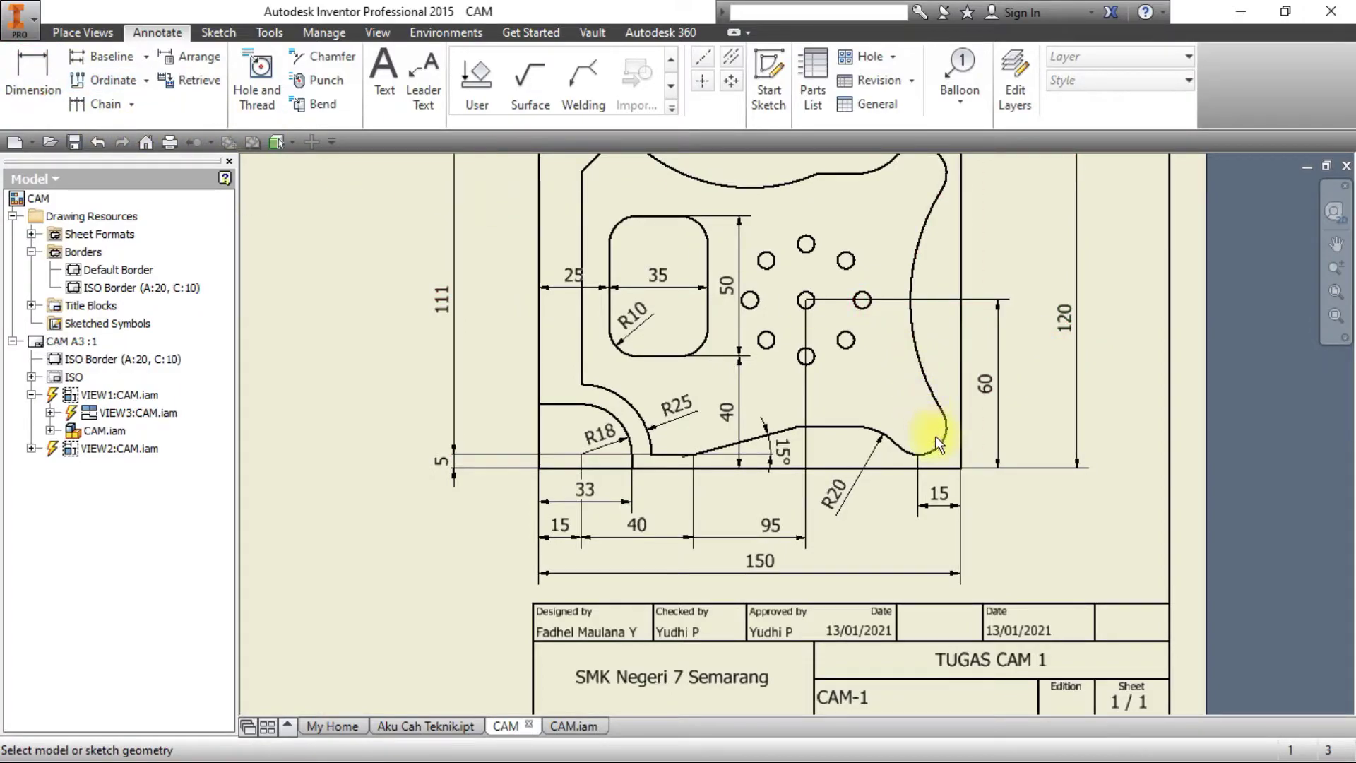
{"action": "left_click", "coordinate": [934, 467]}
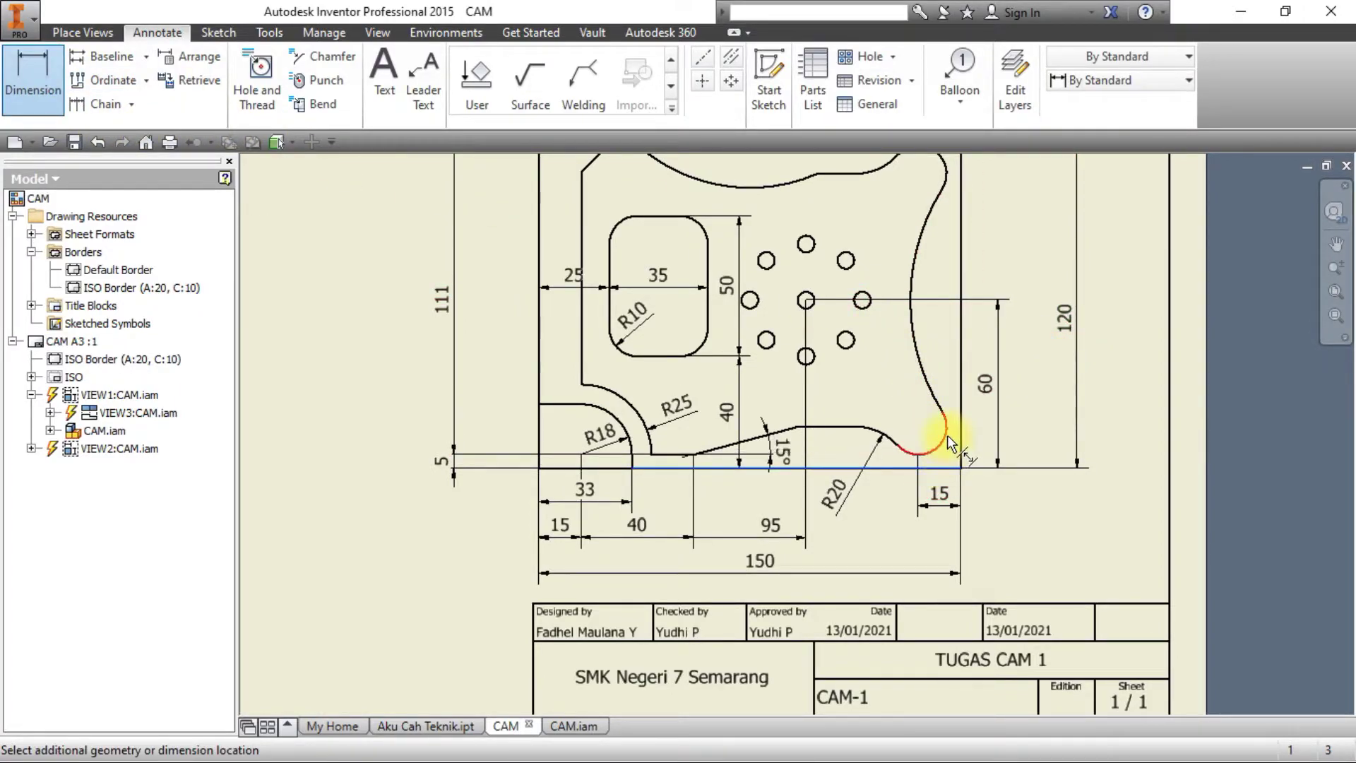
{"action": "left_click", "coordinate": [1043, 428]}
Set the lobe centre's vertical dimension to primary unit precision 0 and primary tolerance precision 1,1.
{"action": "left_click", "coordinate": [636, 306]}
{"action": "left_click", "coordinate": [607, 322]}
{"action": "left_click", "coordinate": [615, 354]}
{"action": "left_click", "coordinate": [607, 384]}
{"action": "left_click", "coordinate": [631, 510]}
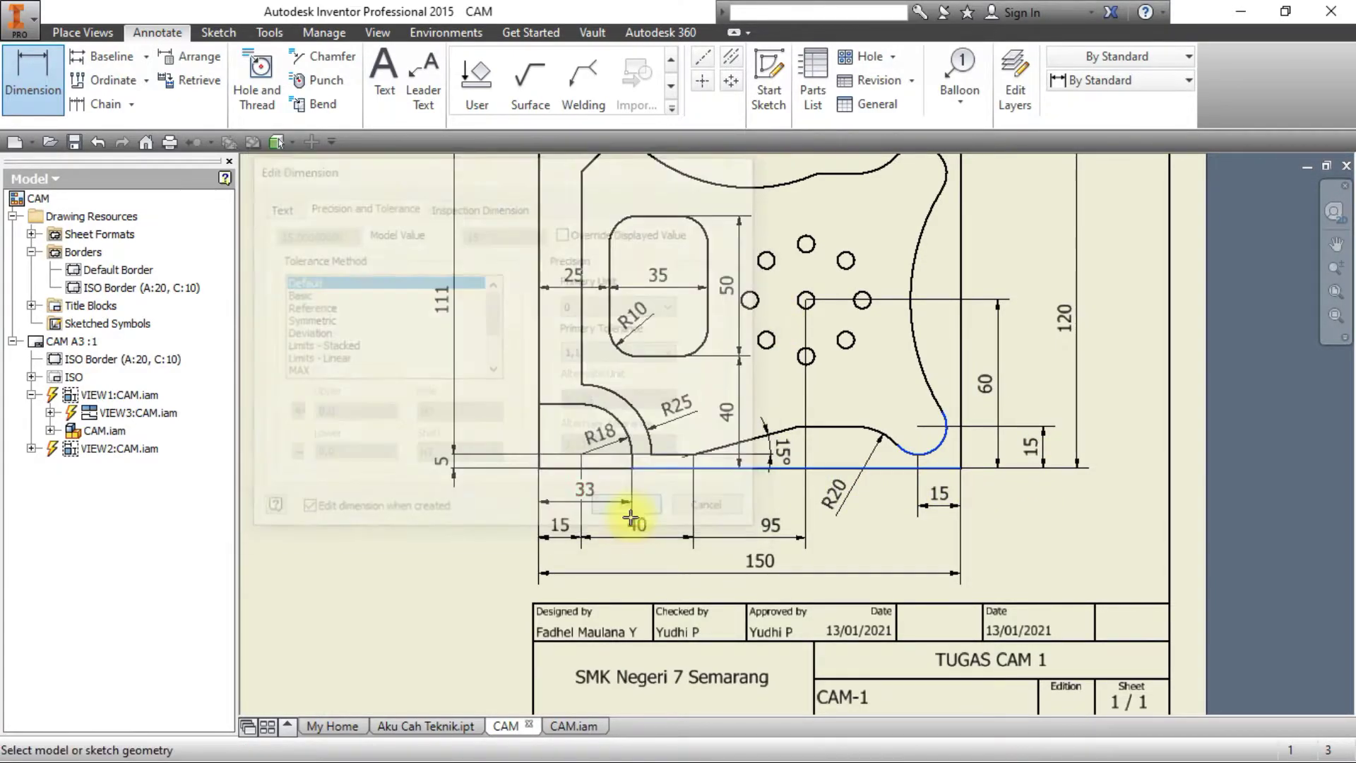
{"action": "left_click", "coordinate": [918, 454]}
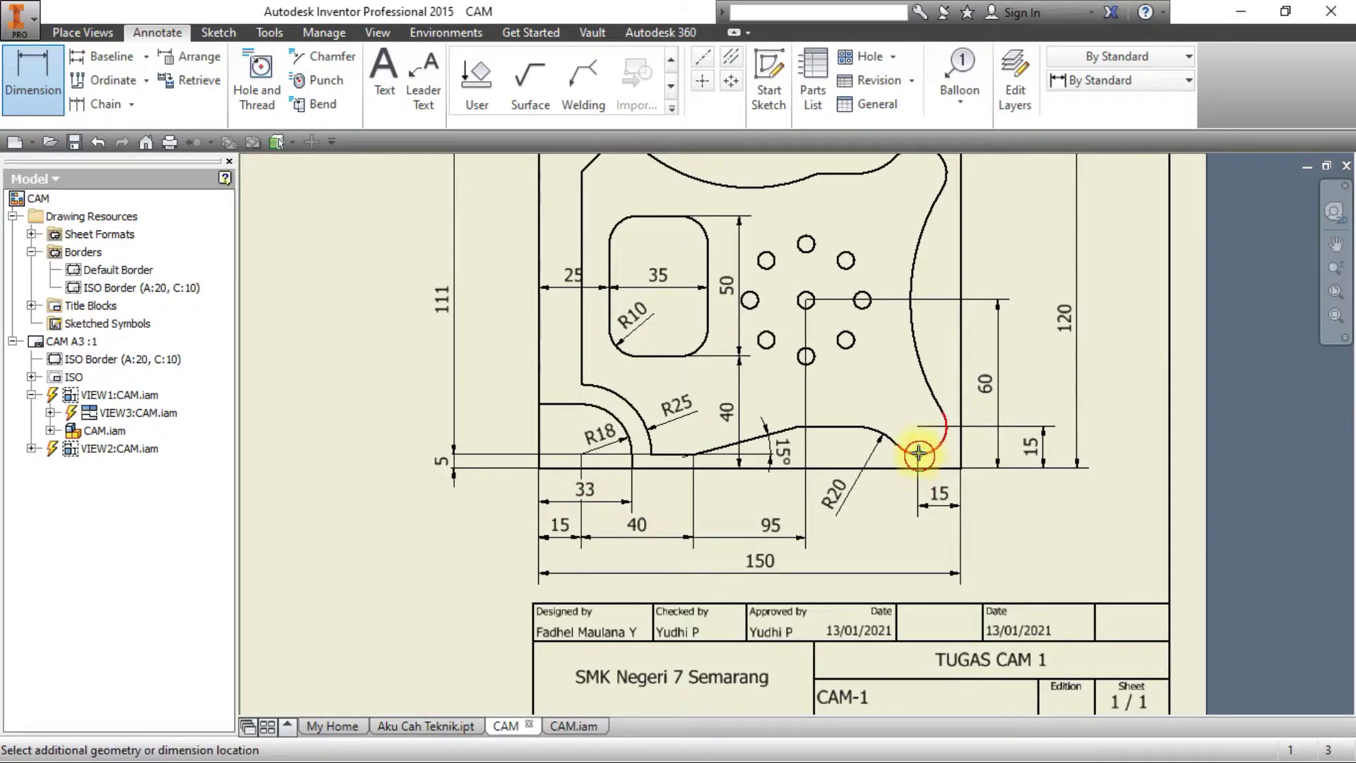
{"action": "key", "text": "Escape"}
{"action": "left_click_drag", "start_coordinate": [920, 433], "coordinate": [919, 427]}
{"action": "left_click", "coordinate": [1030, 514]}
Check the reference drawing and add a radius dimension to the large concave arc on the contour's right side, placed outside the plate.
{"action": "key", "text": "alt+Tab"}
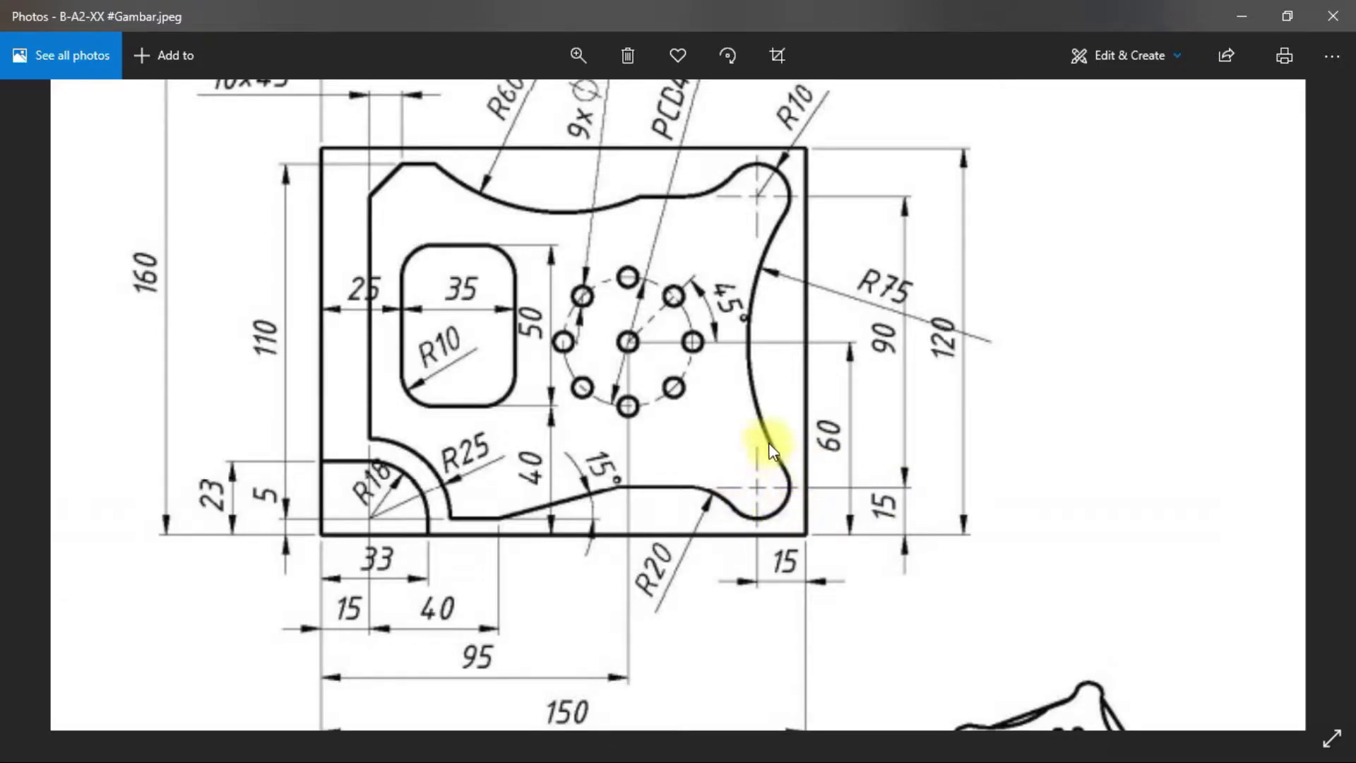
{"action": "left_click_drag", "start_coordinate": [771, 450], "coordinate": [786, 509]}
{"action": "key", "text": "alt+Tab"}
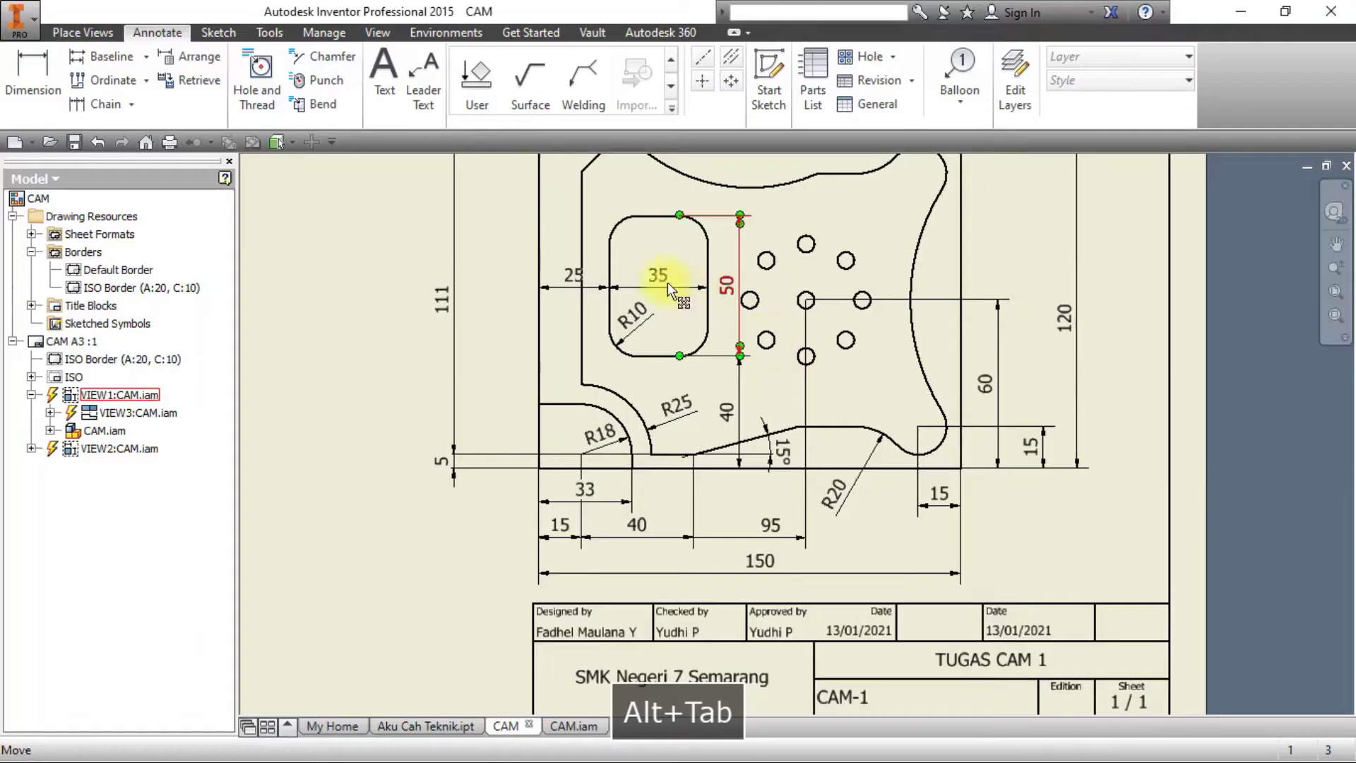
{"action": "left_click", "coordinate": [43, 78]}
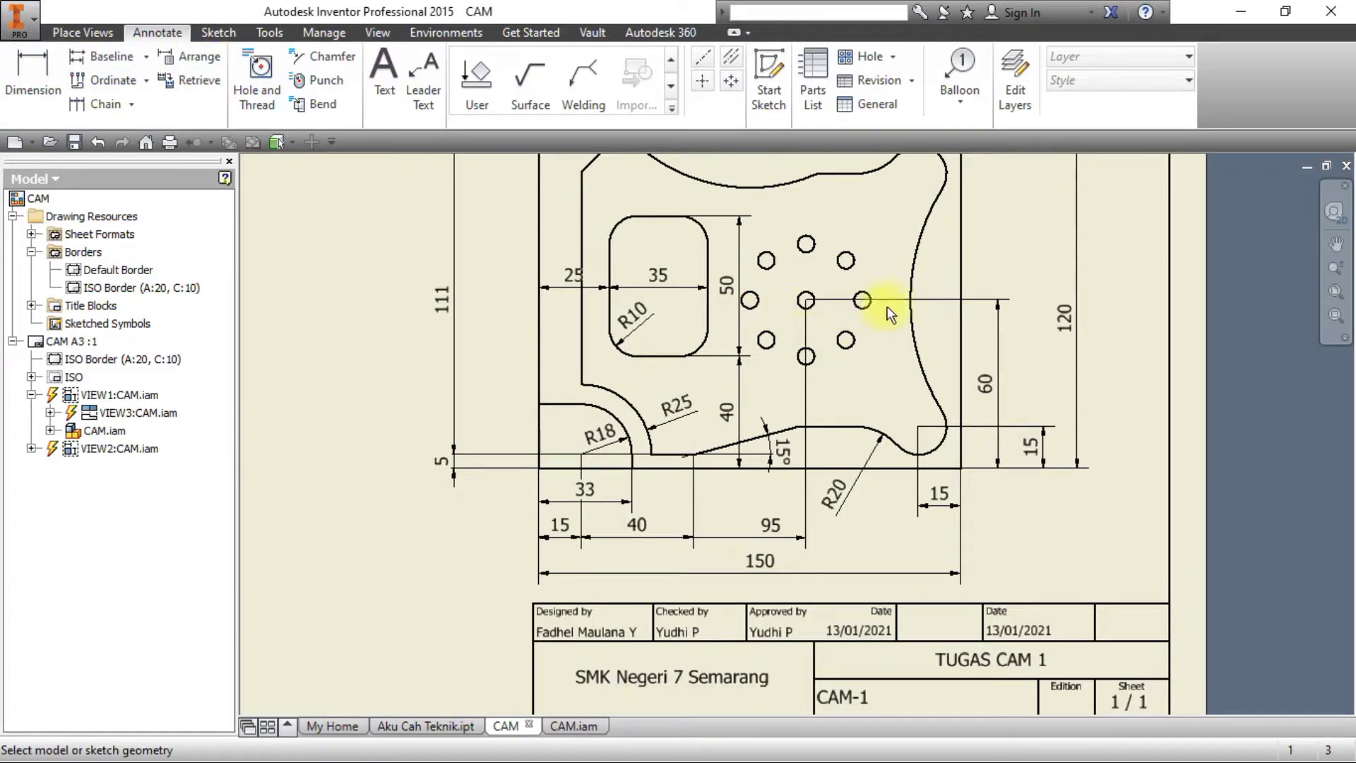
{"action": "left_click", "coordinate": [914, 248]}
{"action": "mouse_move", "coordinate": [999, 283]}
{"action": "middle_mouse_down"}
{"action": "mouse_move", "coordinate": [1003, 340]}
{"action": "mouse_move", "coordinate": [1003, 315]}
{"action": "middle_mouse_up"}
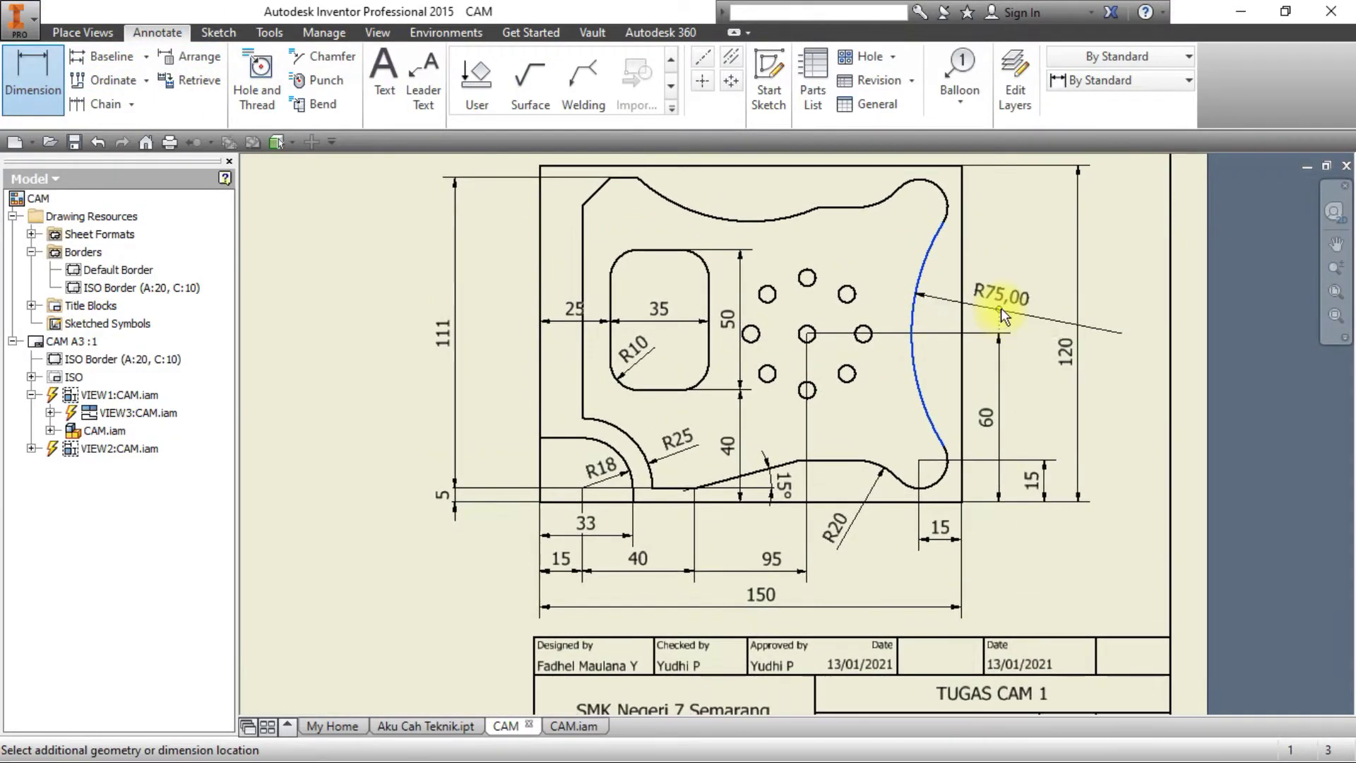
Set primary unit and primary tolerance precision to 0 on the concave arc's radius dimension.
{"action": "left_click", "coordinate": [611, 308]}
{"action": "left_click", "coordinate": [607, 323]}
{"action": "left_click", "coordinate": [613, 346]}
{"action": "left_click", "coordinate": [619, 420]}
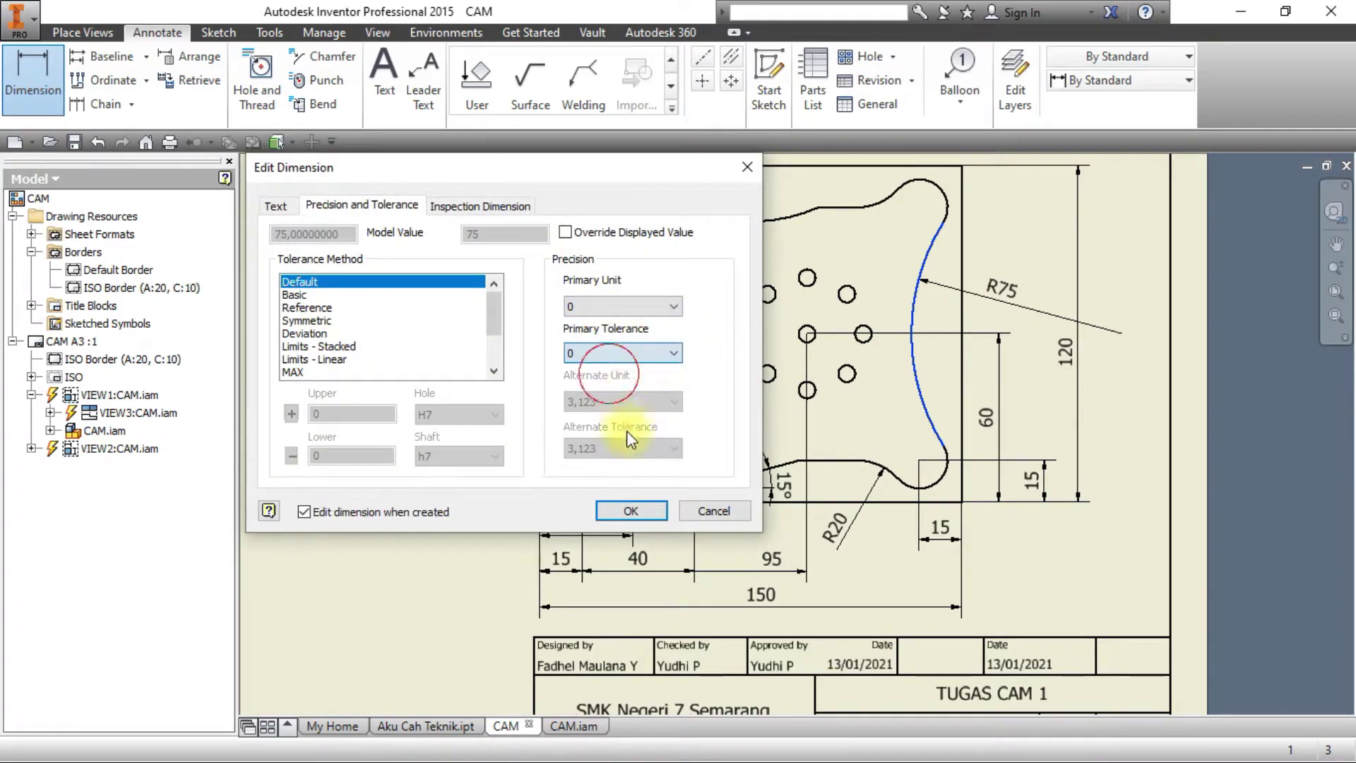
{"action": "left_click", "coordinate": [631, 510]}
{"action": "middle_click_drag", "start_coordinate": [861, 402], "coordinate": [884, 513]}
{"action": "left_click", "coordinate": [27, 91]}
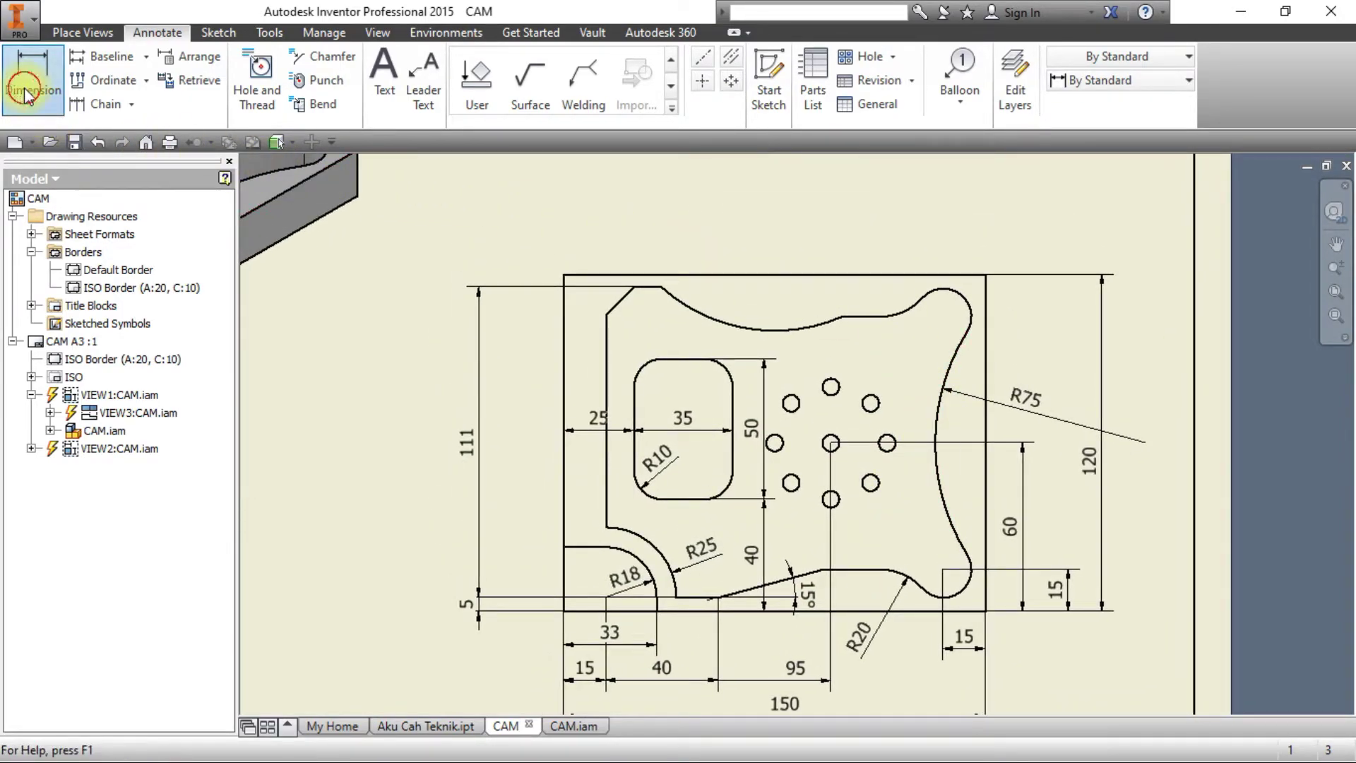
{"action": "left_click", "coordinate": [959, 318]}
{"action": "left_click", "coordinate": [986, 317]}
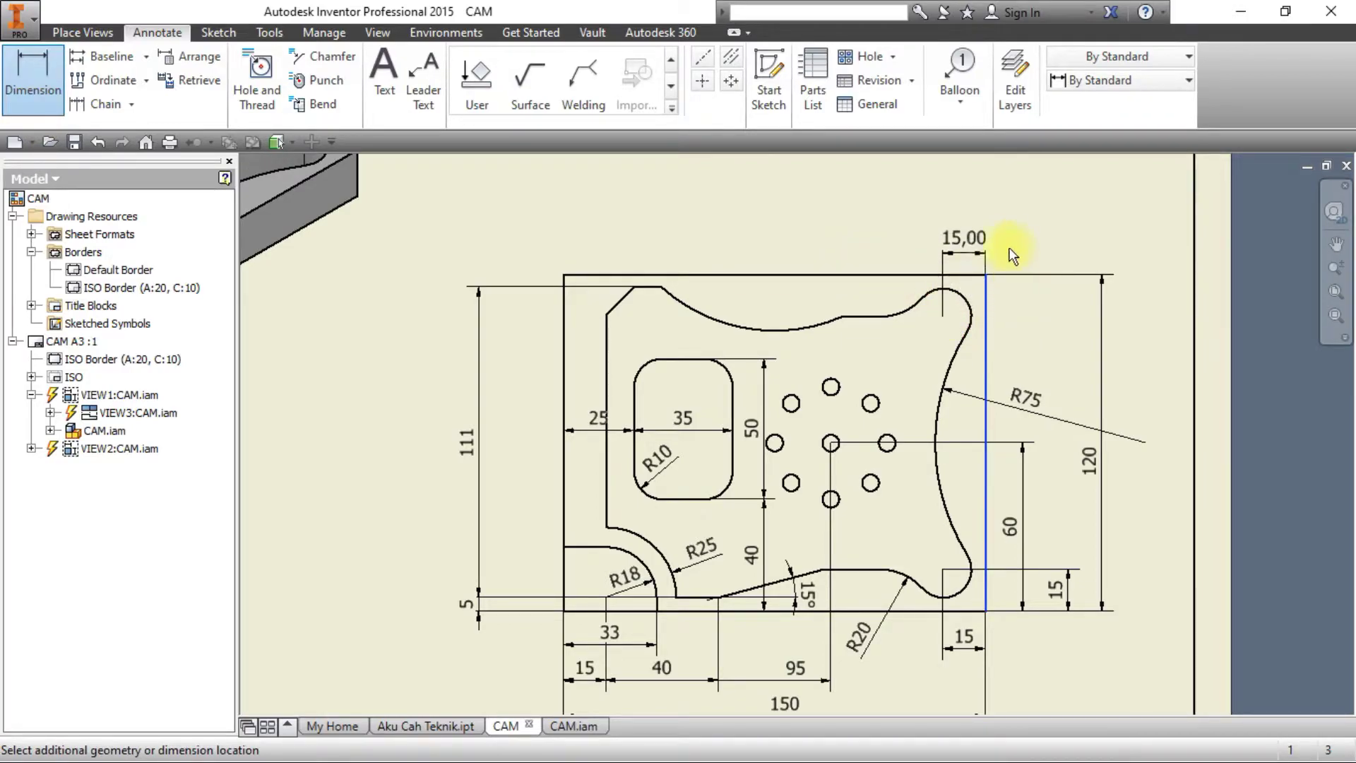
{"action": "key", "text": "alt+Tab"}
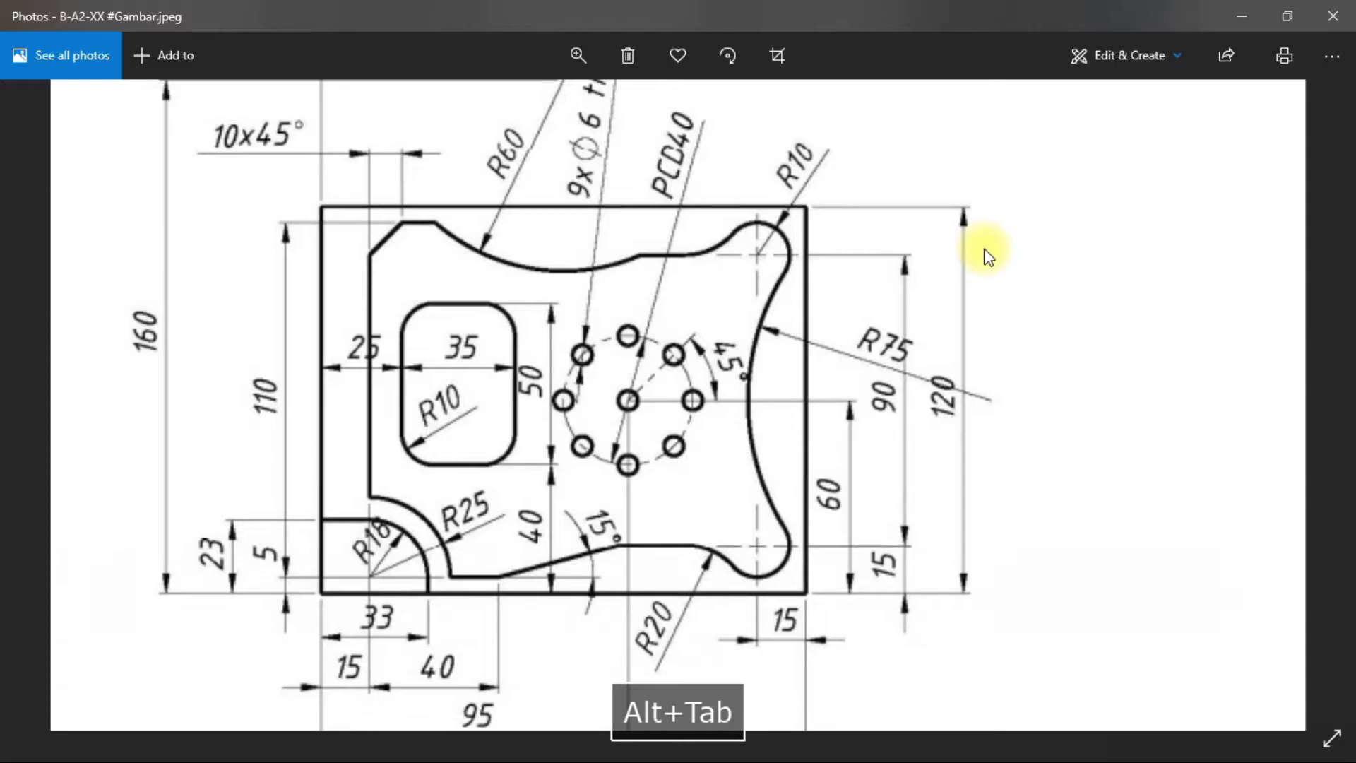
{"action": "left_click_drag", "start_coordinate": [987, 261], "coordinate": [1003, 355]}
{"action": "key", "text": "Escape"}
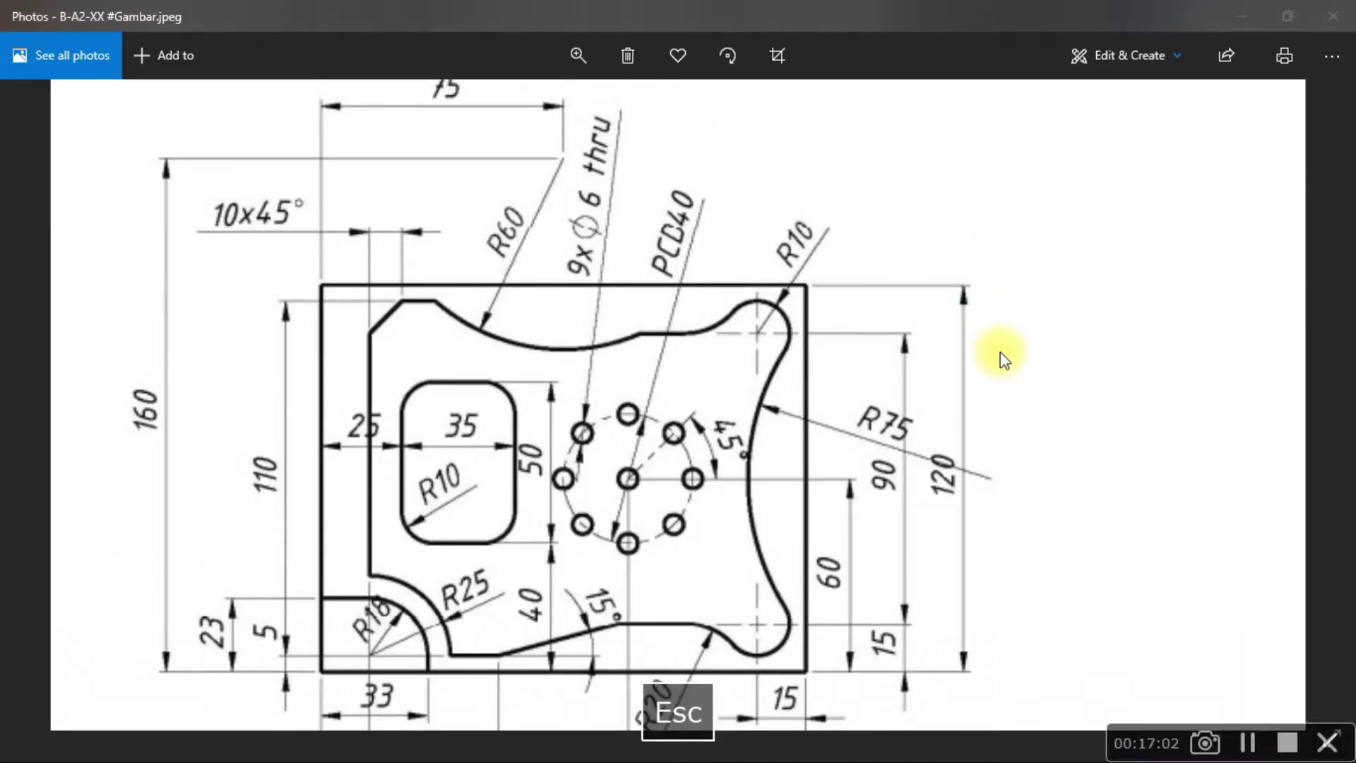
{"action": "key", "text": "alt+Tab"}
{"action": "key", "text": "Escape"}
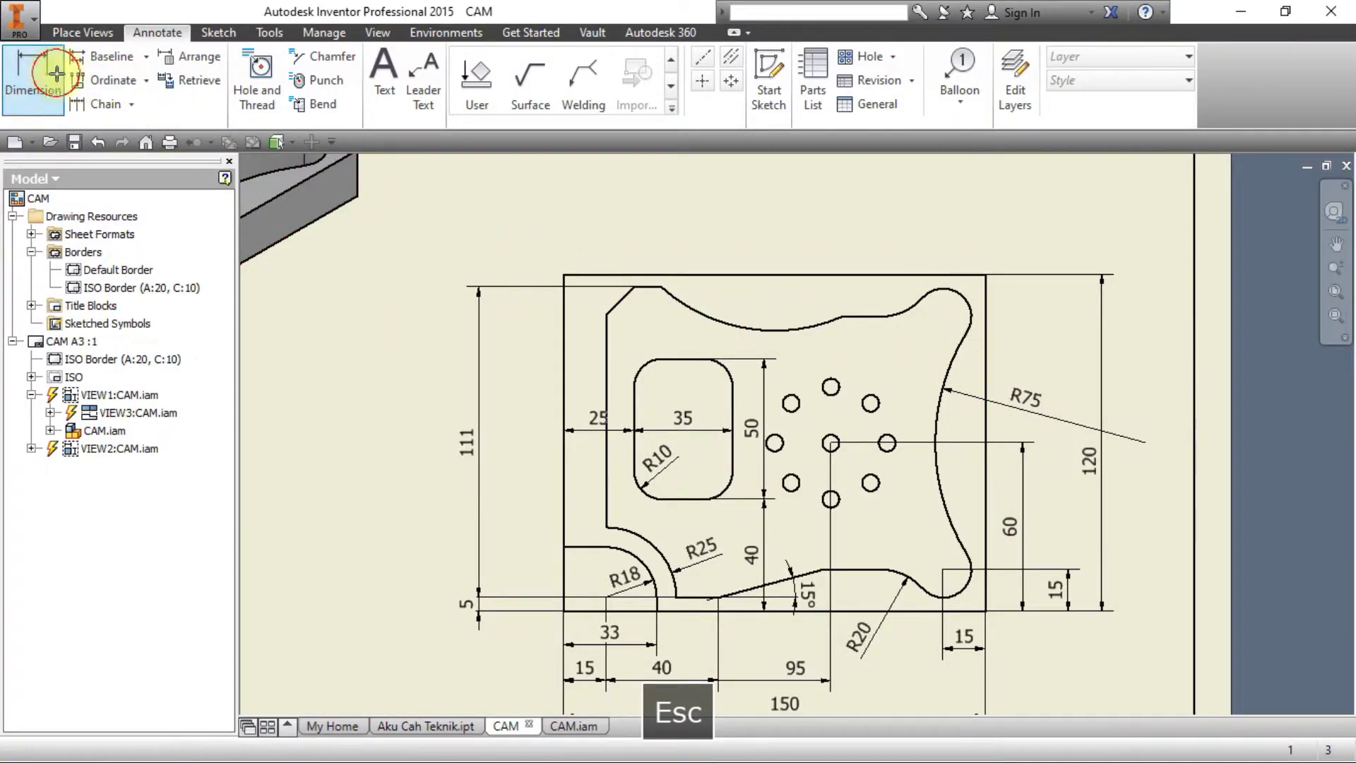
{"action": "left_click", "coordinate": [43, 74]}
{"action": "key", "text": "alt+Tab"}
{"action": "key", "text": "alt+Tab"}
{"action": "left_click", "coordinate": [961, 289]}
{"action": "key", "text": "Escape"}
Add a radius dimension to the upper-right lobe's arc, placed above the plate's corner, keeping the default precision of 2,12.
{"action": "key", "text": "d"}
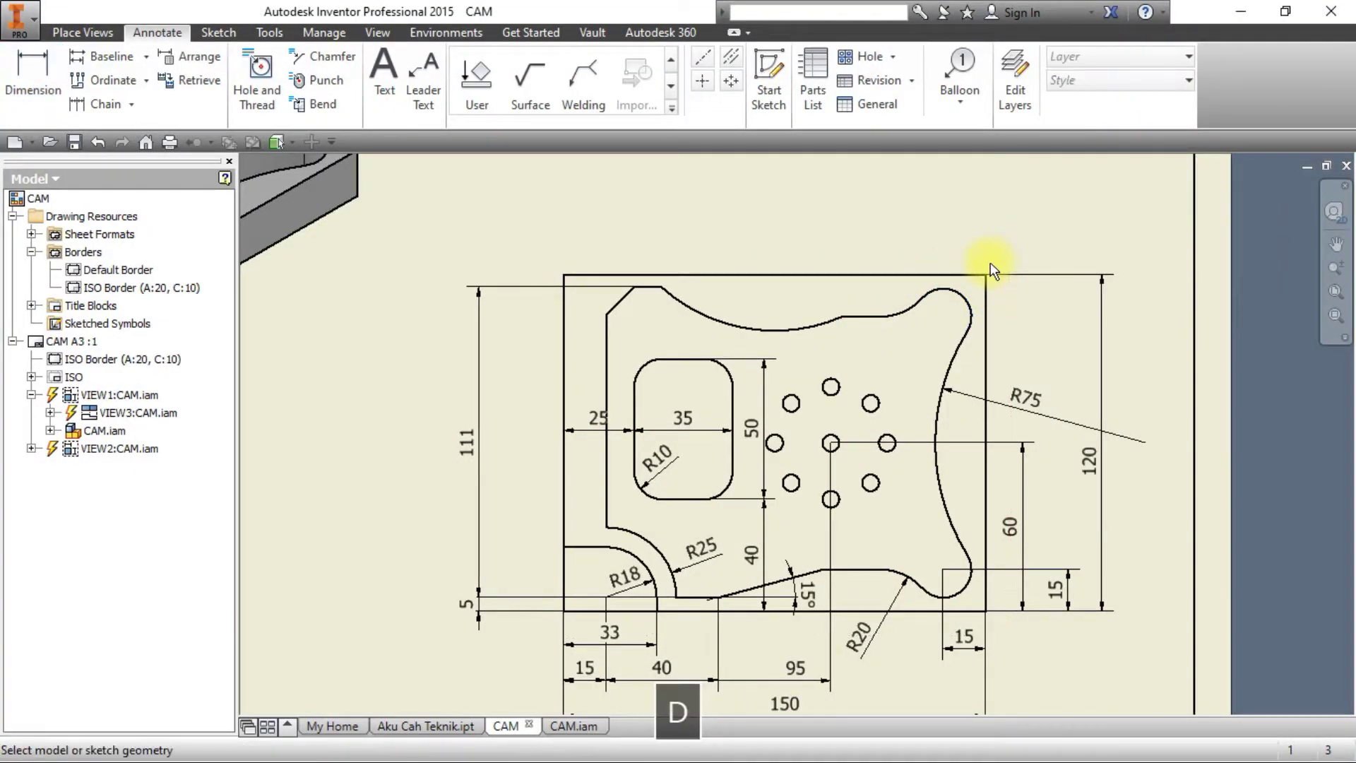
{"action": "left_click", "coordinate": [963, 296]}
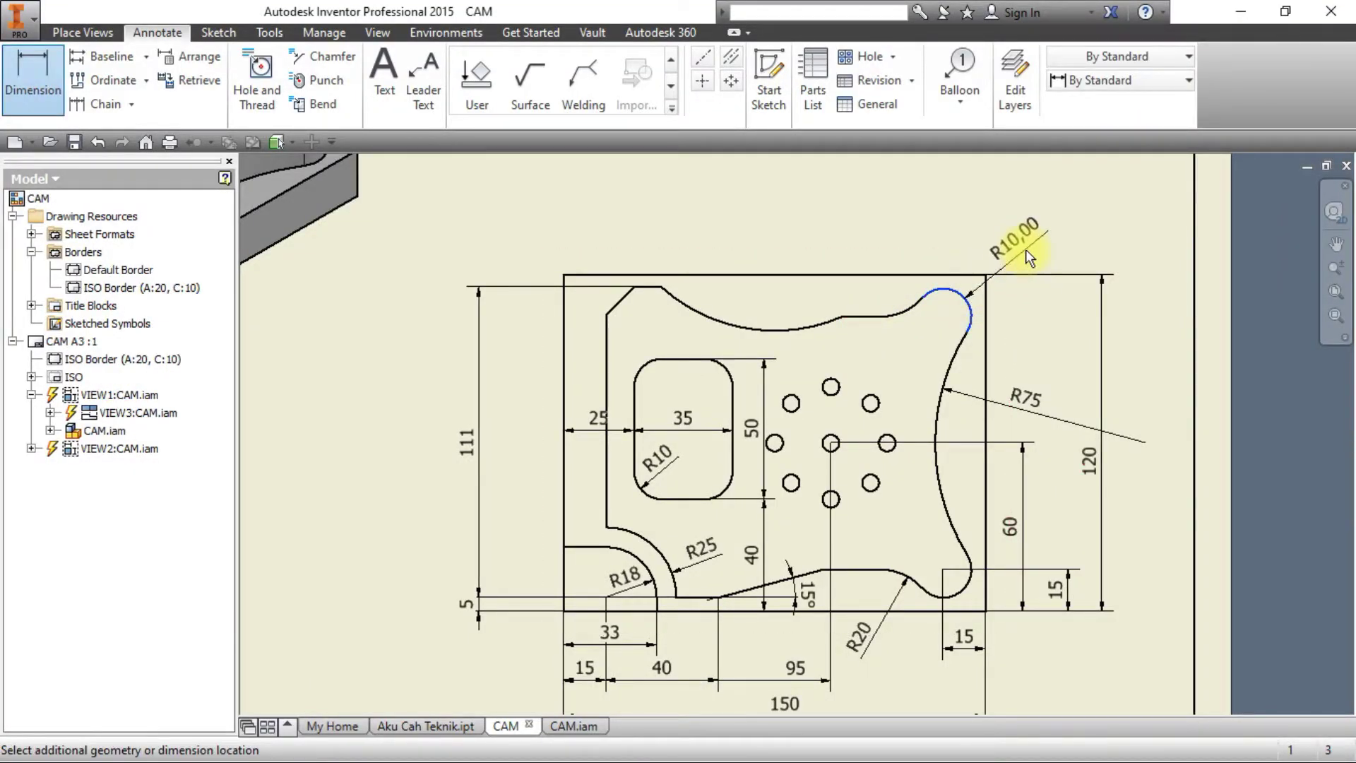
{"action": "left_click", "coordinate": [949, 501]}
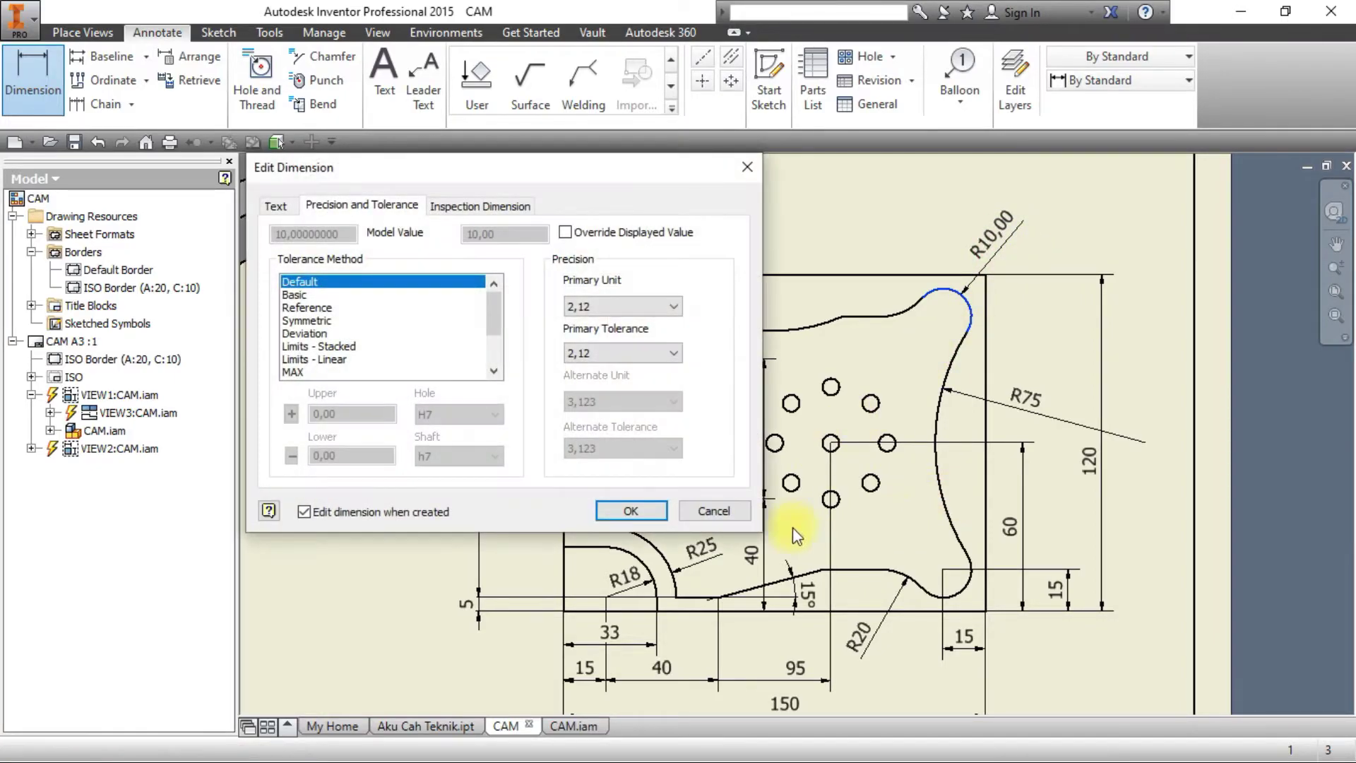
{"action": "left_click", "coordinate": [631, 511]}
Check the hole pattern in the reference drawing and save the Inventor drawing under the file name idw.
{"action": "key", "text": "alt+Tab"}
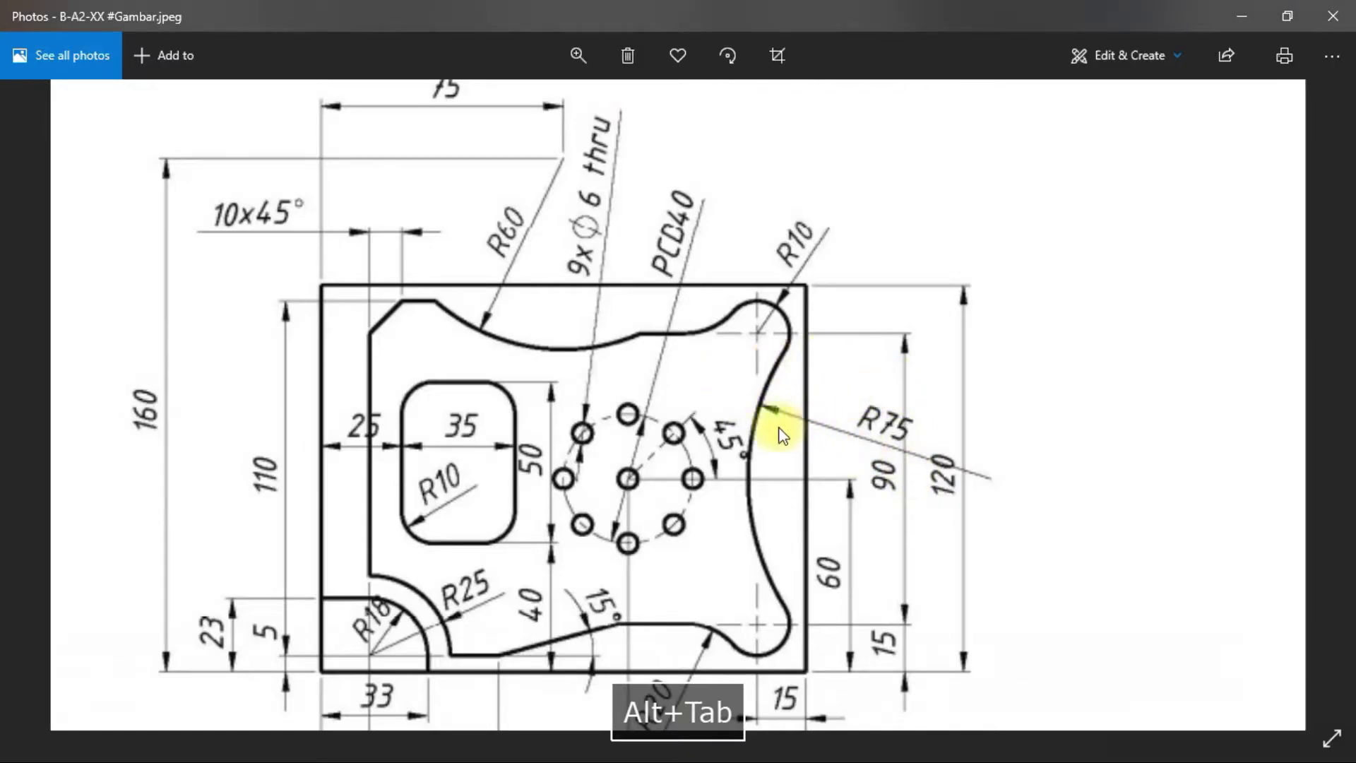
{"action": "scroll", "coordinate": [820, 446], "scroll_direction": "up", "scroll_amount": 2}
{"action": "left_click_drag", "start_coordinate": [797, 495], "coordinate": [711, 498]}
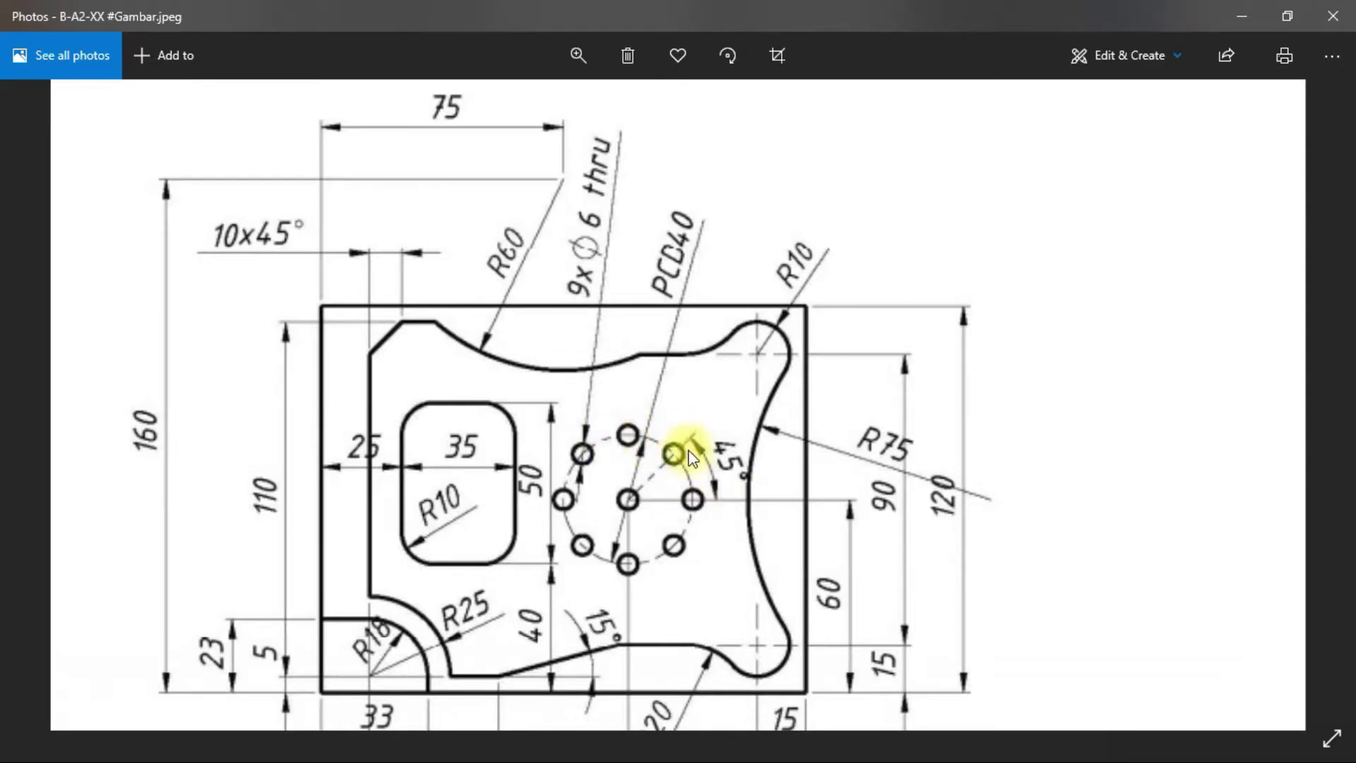
{"action": "key", "text": "alt+Tab"}
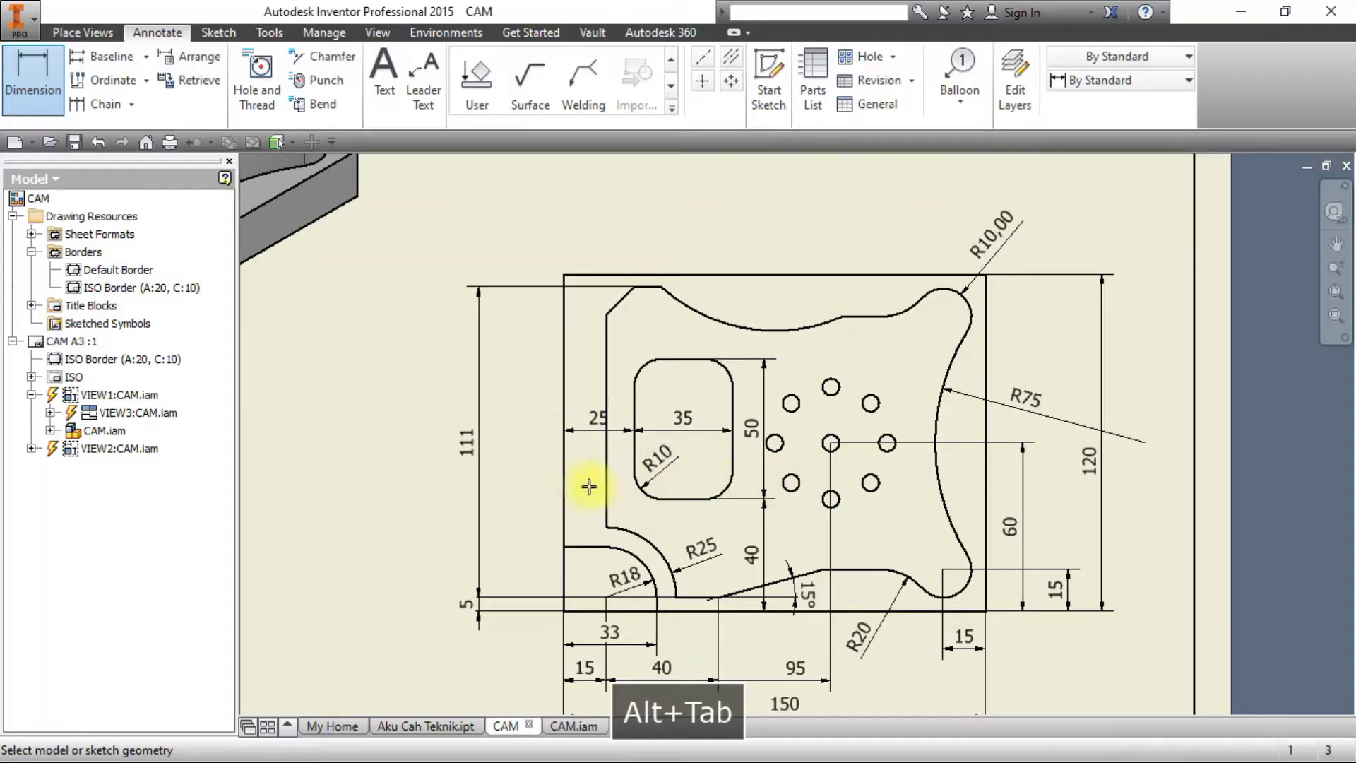
{"action": "key", "text": "ctrl+s"}
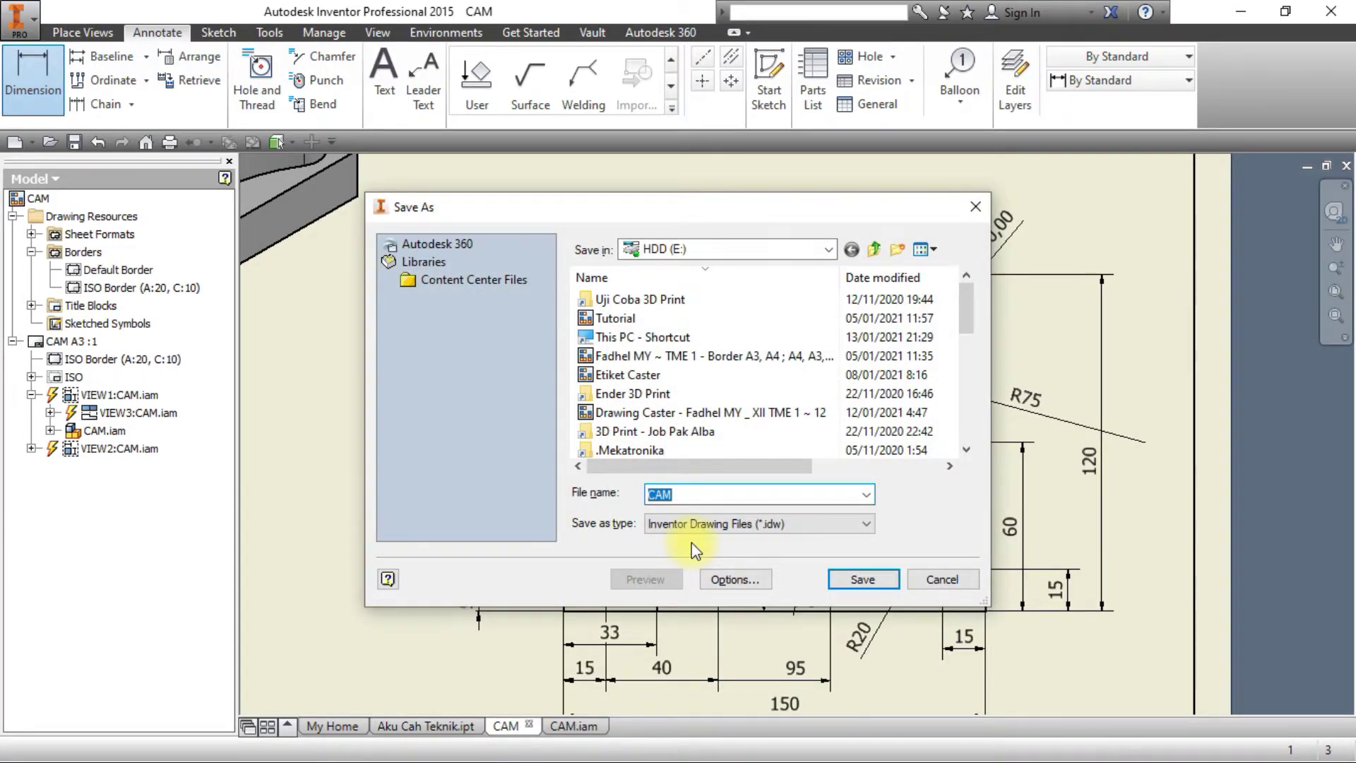
{"action": "type", "text": "Wkw"}
{"action": "key", "text": "Return"}
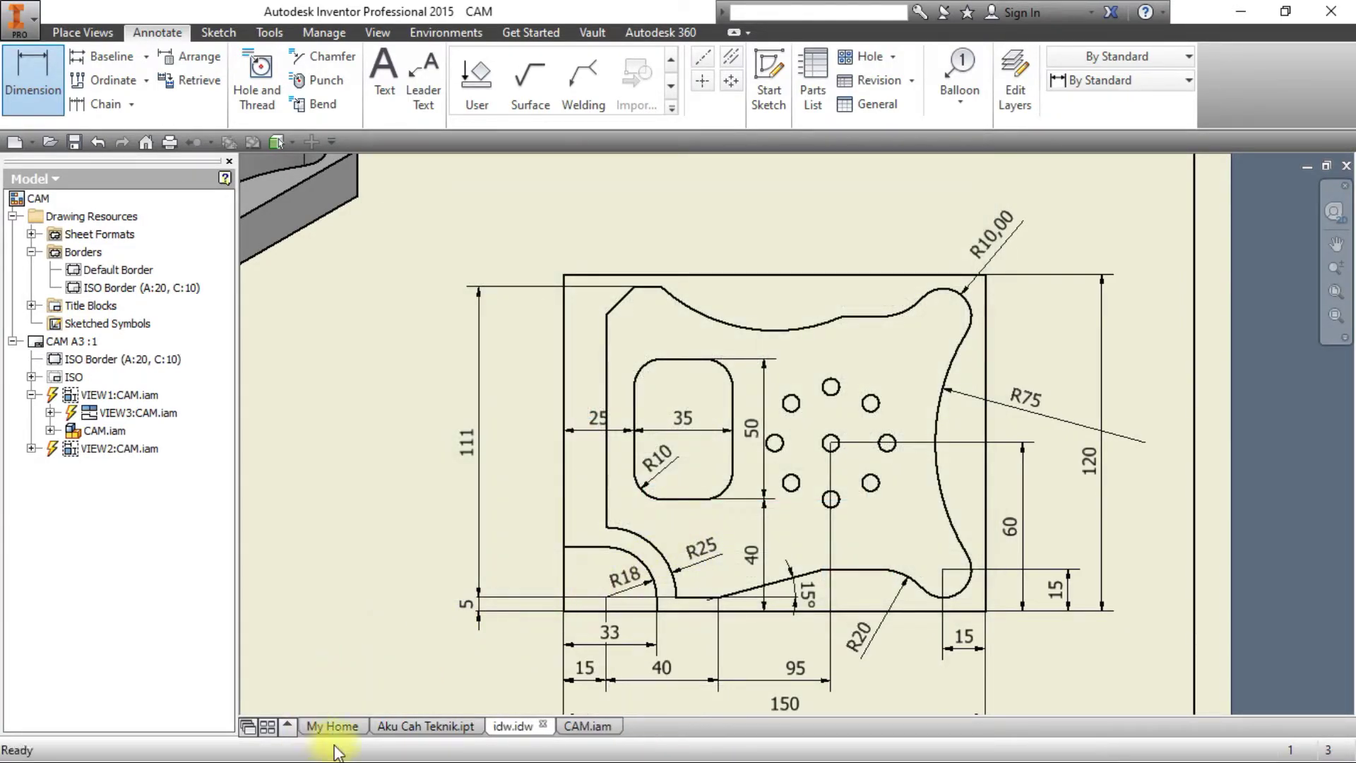
Switch to the part Aku Cah Teknik.ipt and open Sketch4 of Extrusion4 to examine the hole pattern's circle.
{"action": "left_click", "coordinate": [442, 727]}
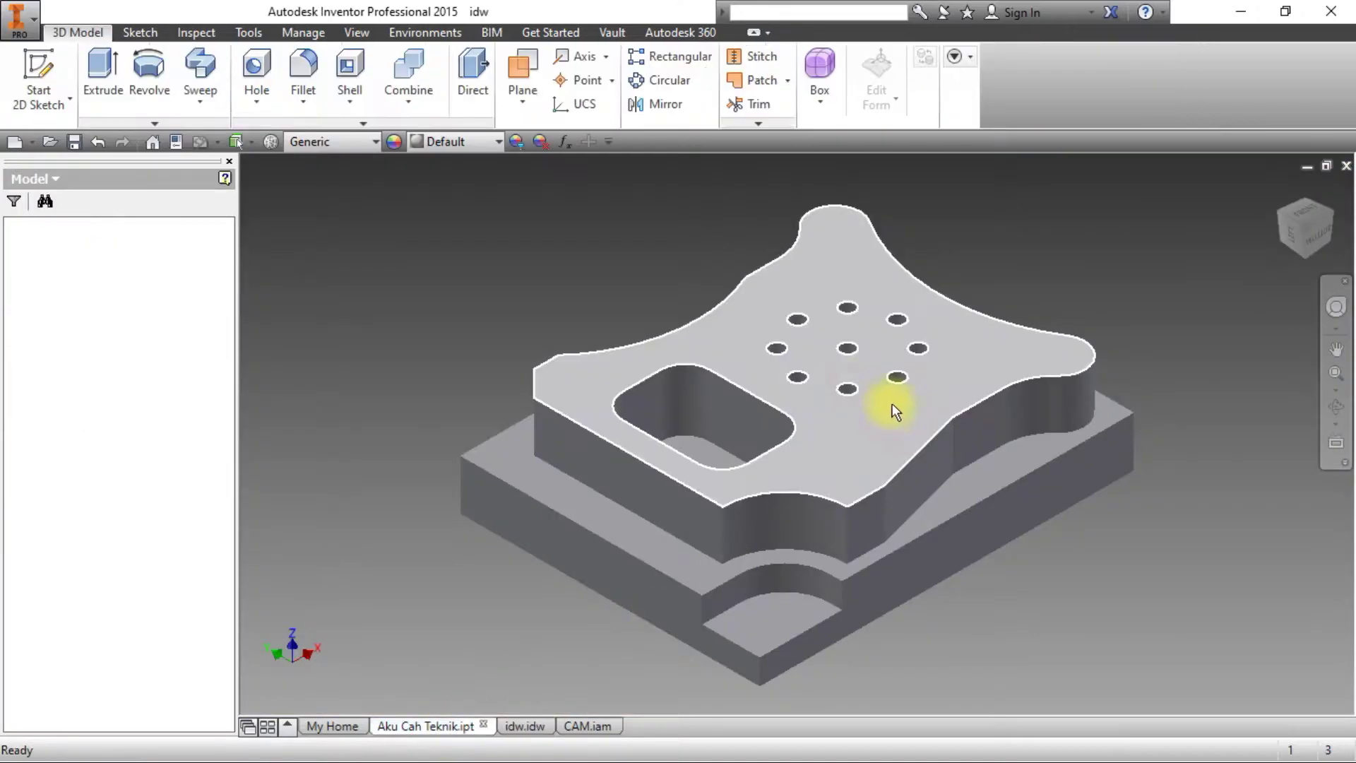
{"action": "left_click", "coordinate": [12, 405]}
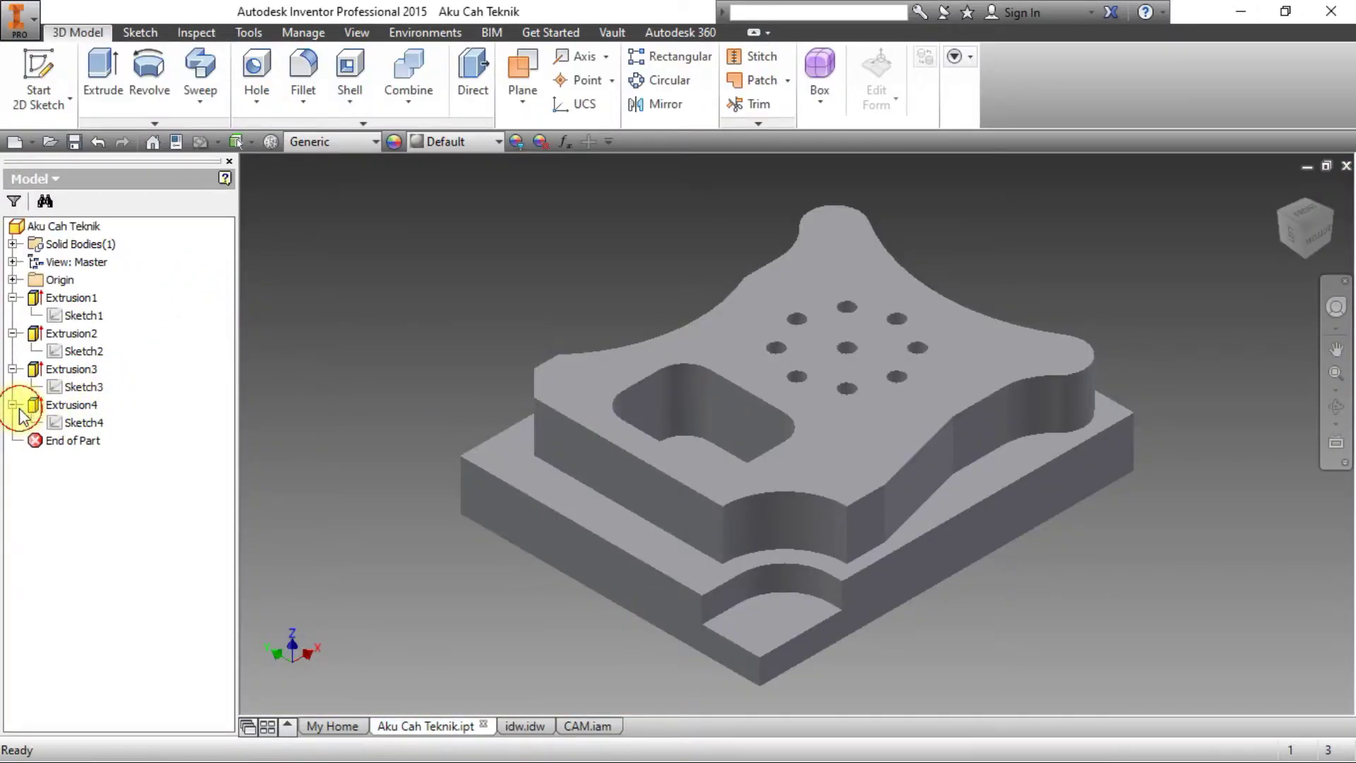
{"action": "double_click", "coordinate": [74, 424]}
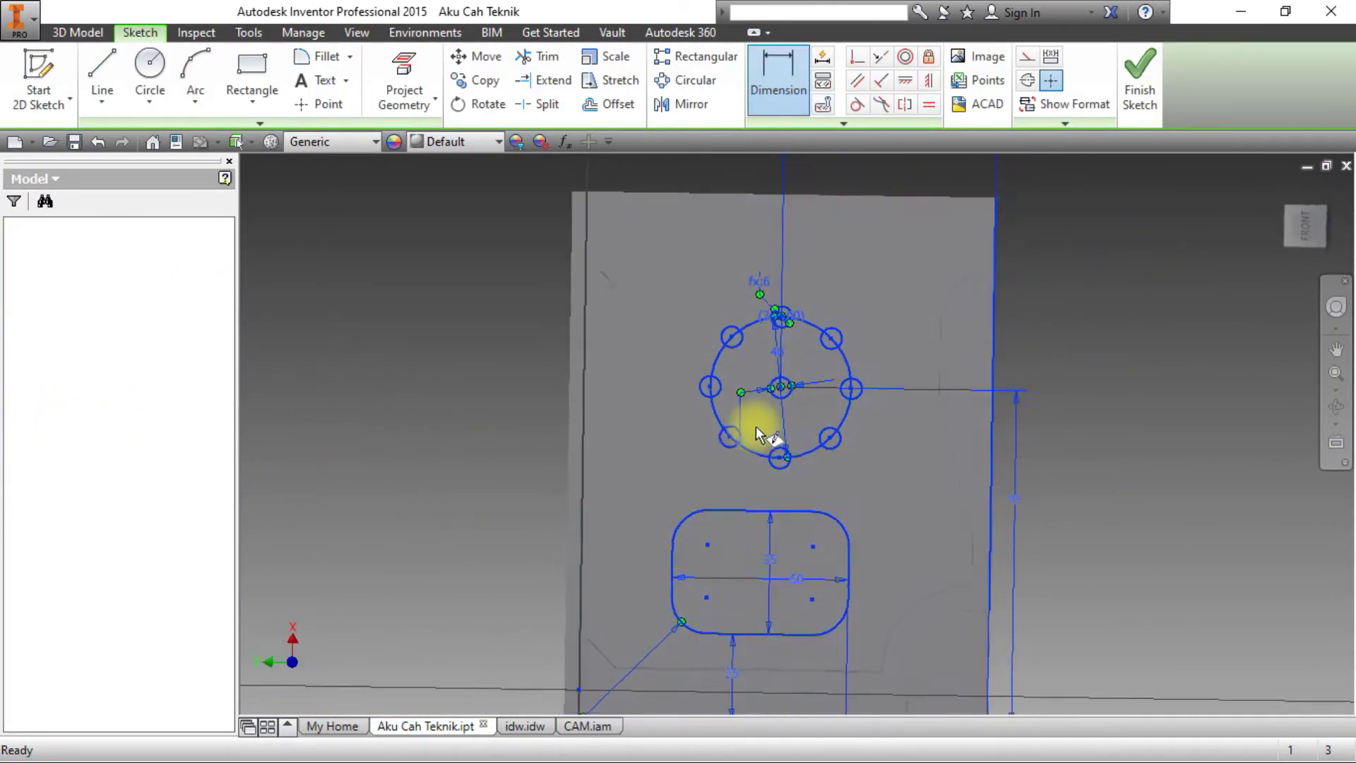
{"action": "right_click", "coordinate": [756, 458]}
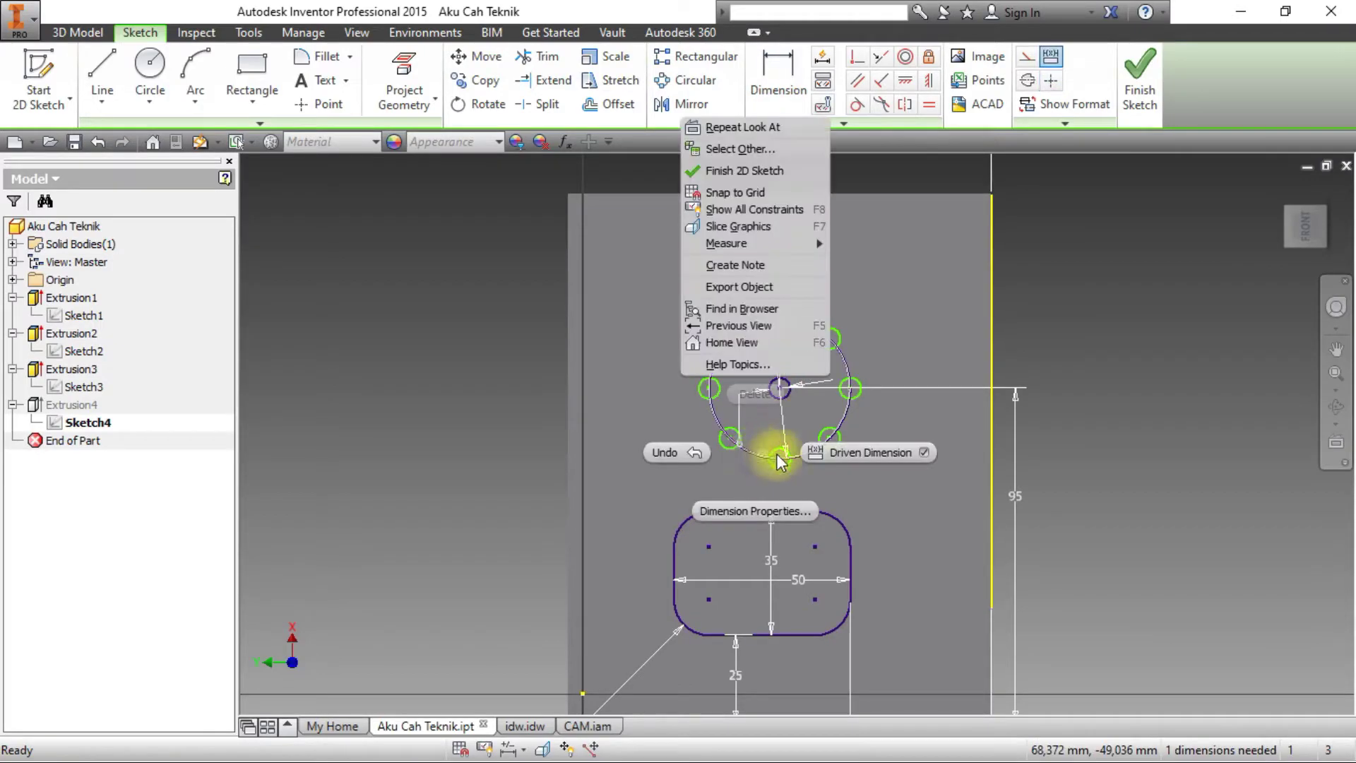
{"action": "key", "text": "Escape"}
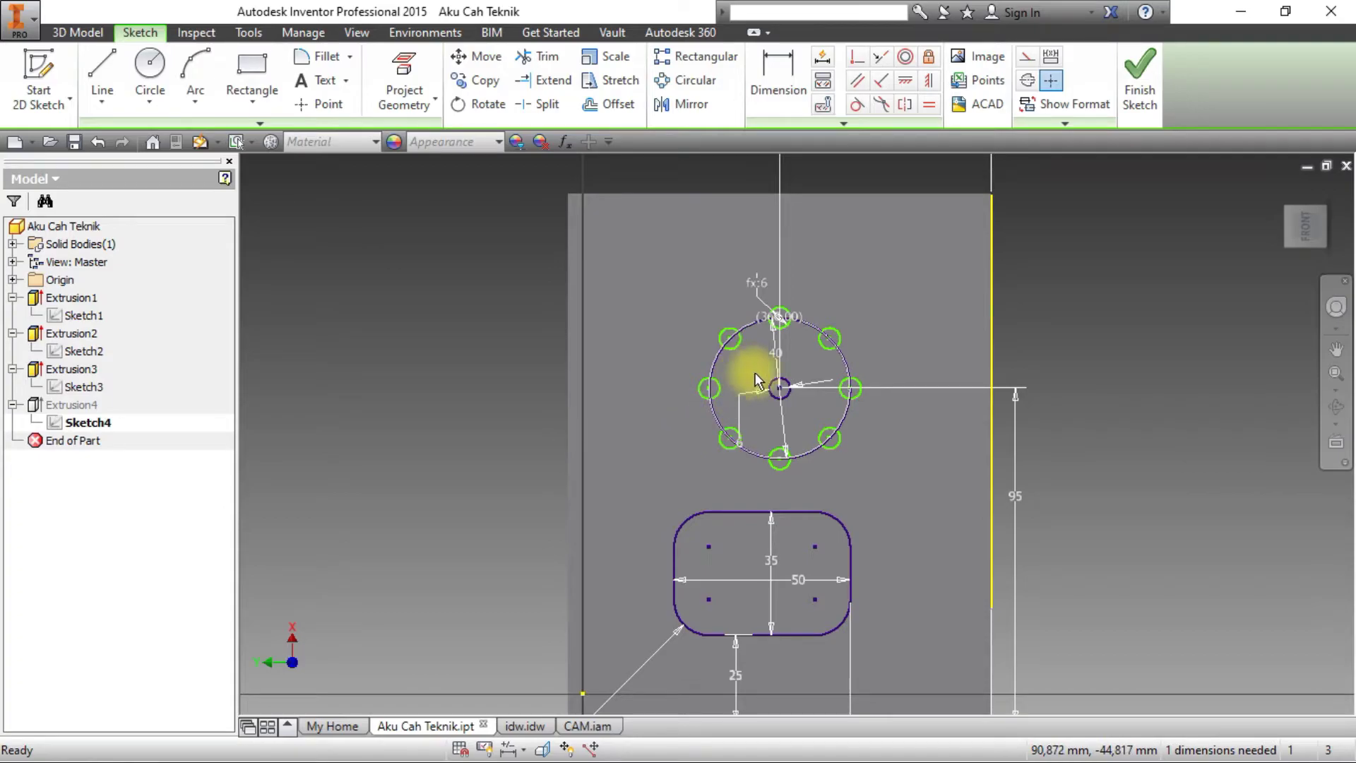
{"action": "scroll", "coordinate": [779, 384], "scroll_direction": "up", "scroll_amount": 3}
{"action": "left_click", "coordinate": [150, 71]}
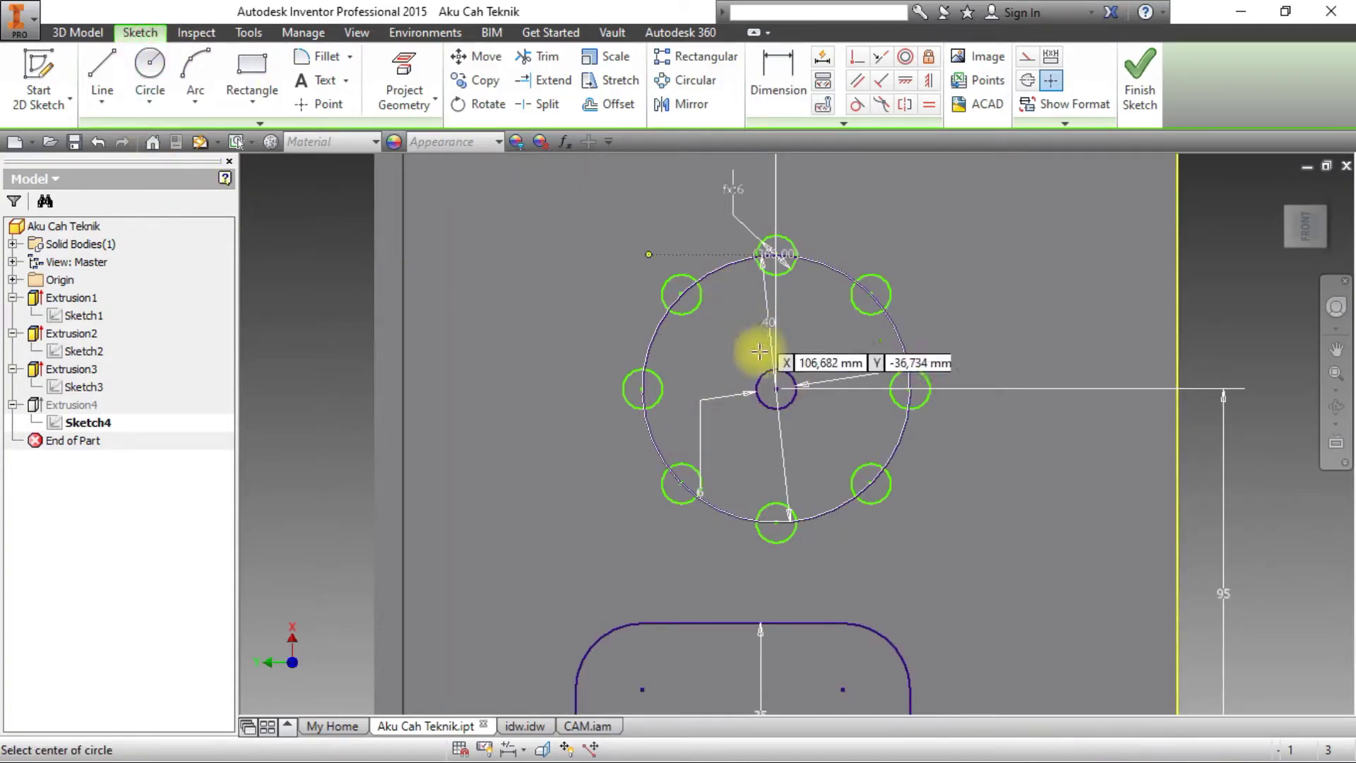
{"action": "left_click", "coordinate": [778, 388]}
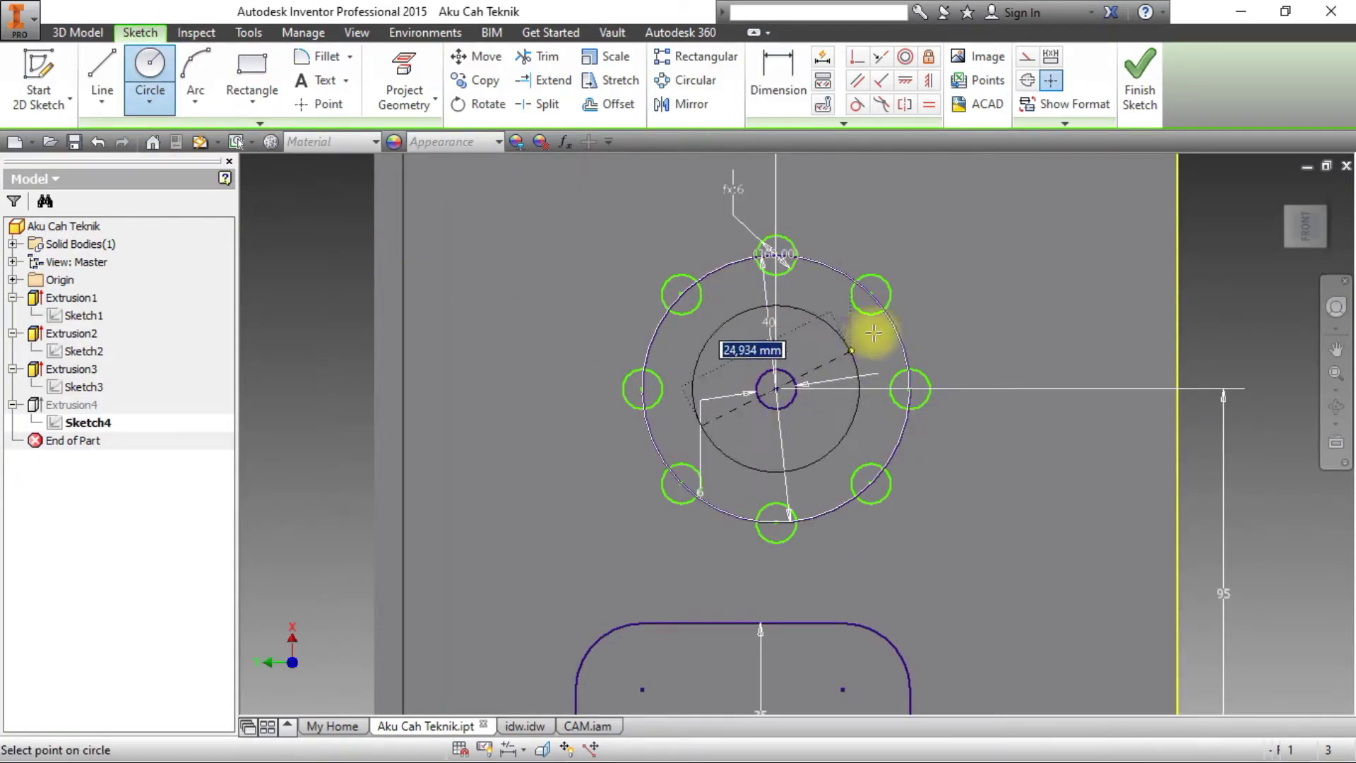
{"action": "key", "text": "Escape"}
{"action": "left_click", "coordinate": [1135, 91]}
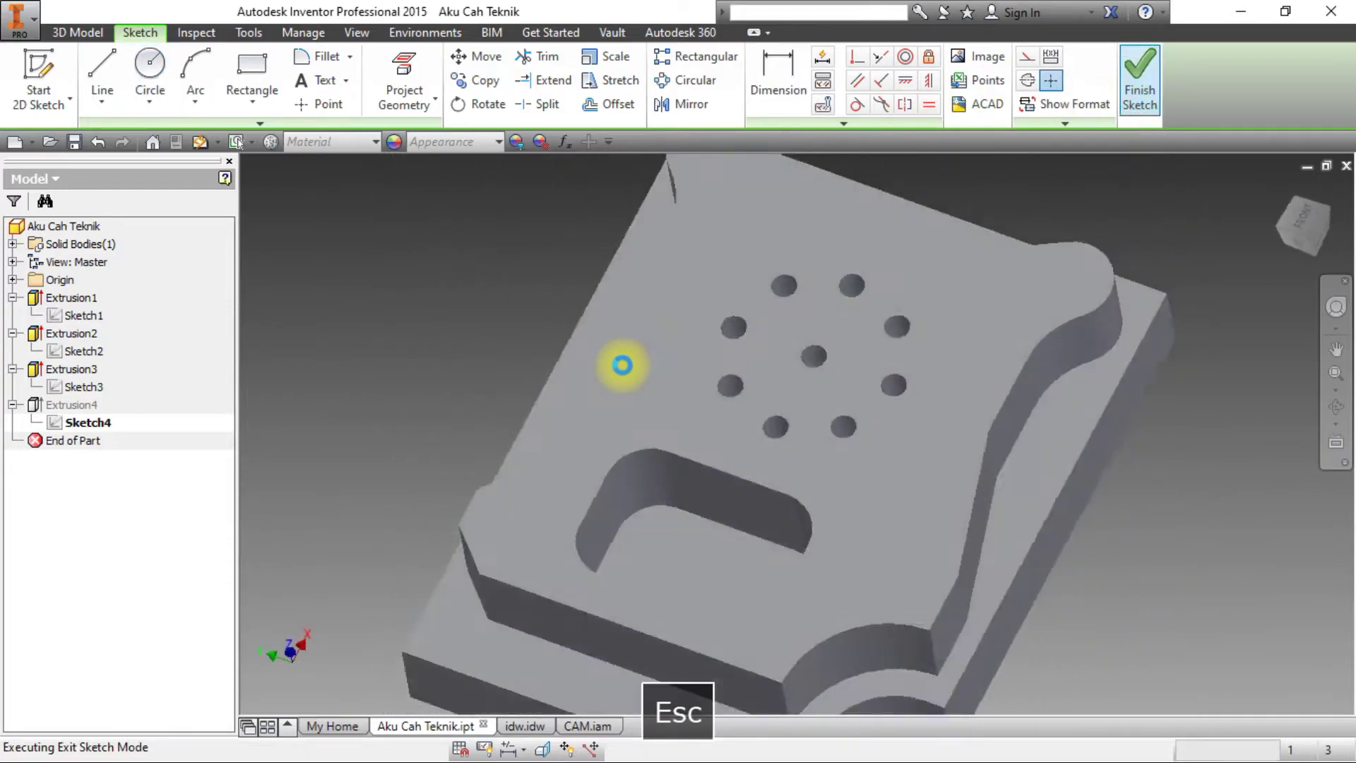
Recheck the hole pattern in the reference drawing and switch to the Inventor drawing idw.idw.
{"action": "key", "text": "alt+Tab"}
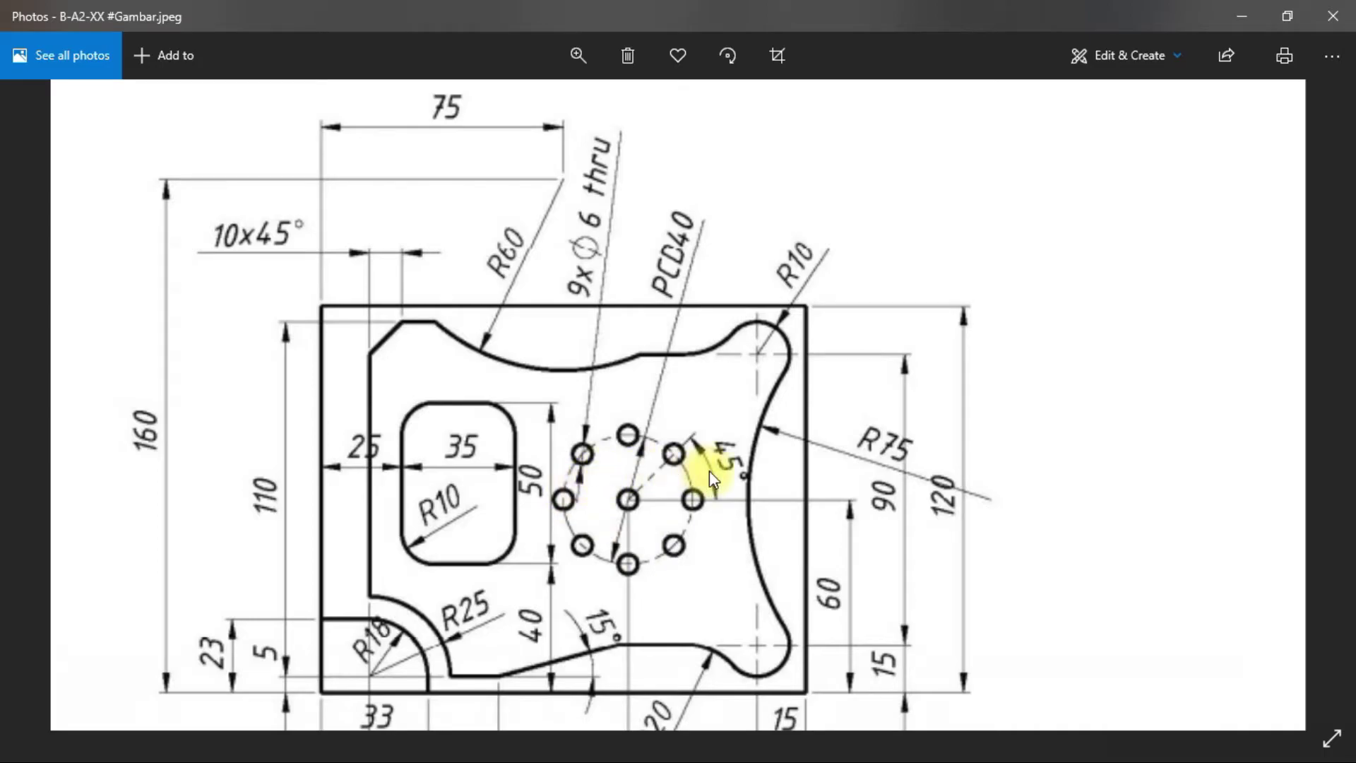
{"action": "key", "text": "alt+Tab"}
{"action": "key", "text": "alt+Tab"}
{"action": "key", "text": "alt+Tab"}
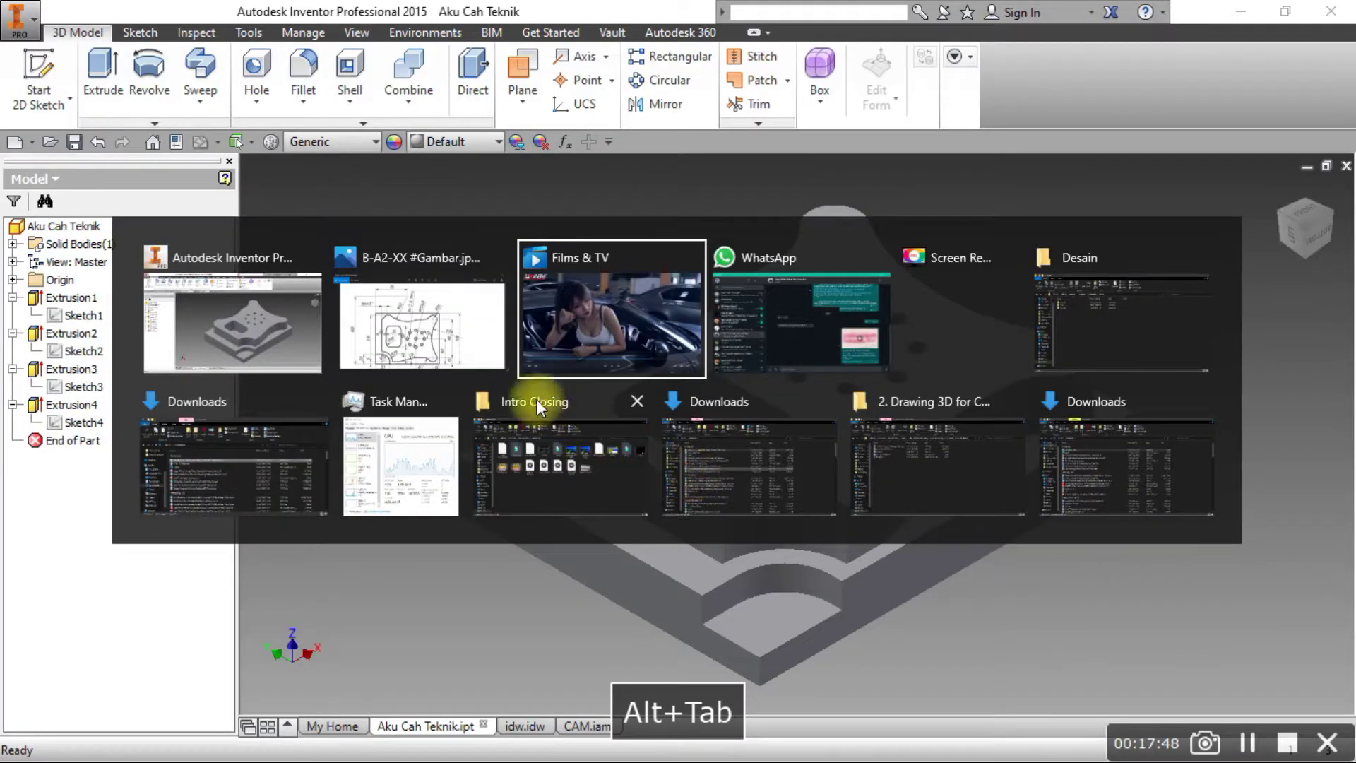
{"action": "left_click", "coordinate": [259, 313], "text": "alt"}
{"action": "left_click", "coordinate": [589, 720]}
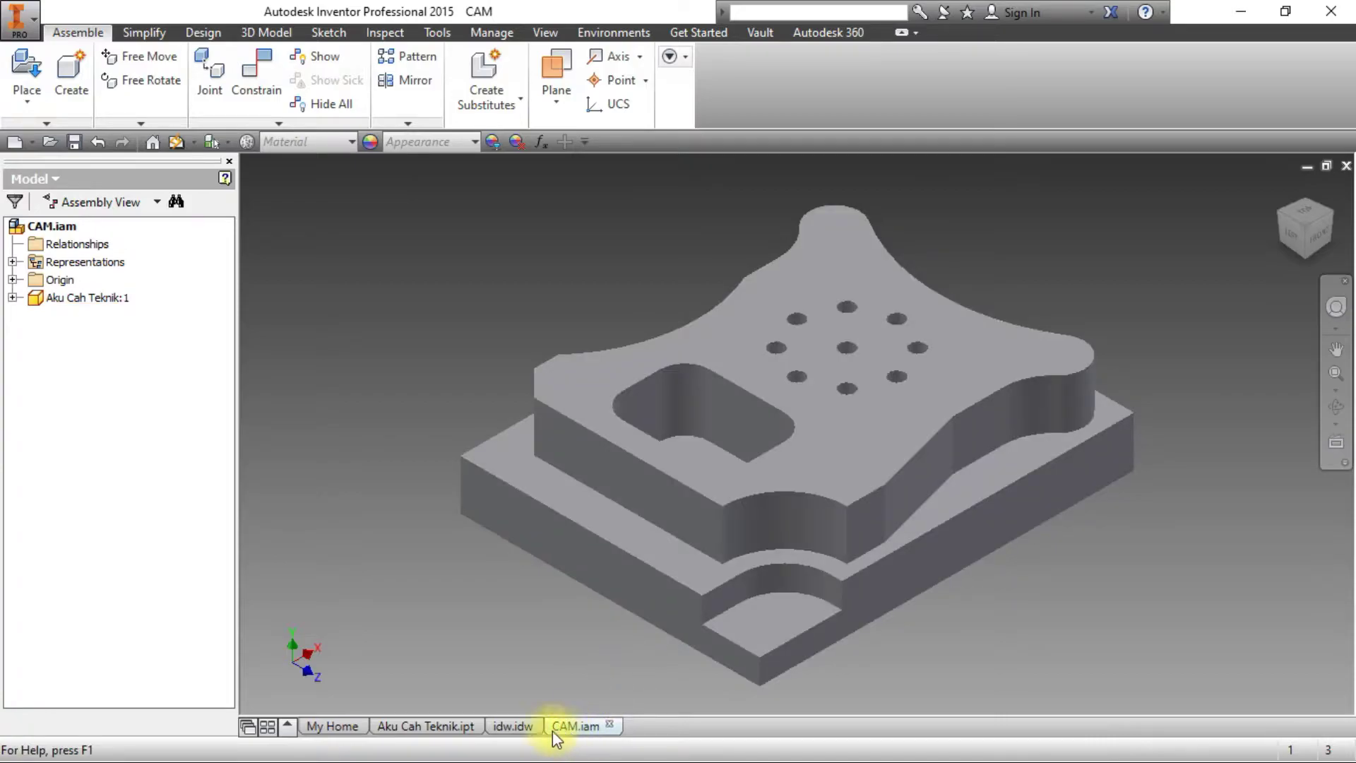
{"action": "left_click", "coordinate": [512, 727]}
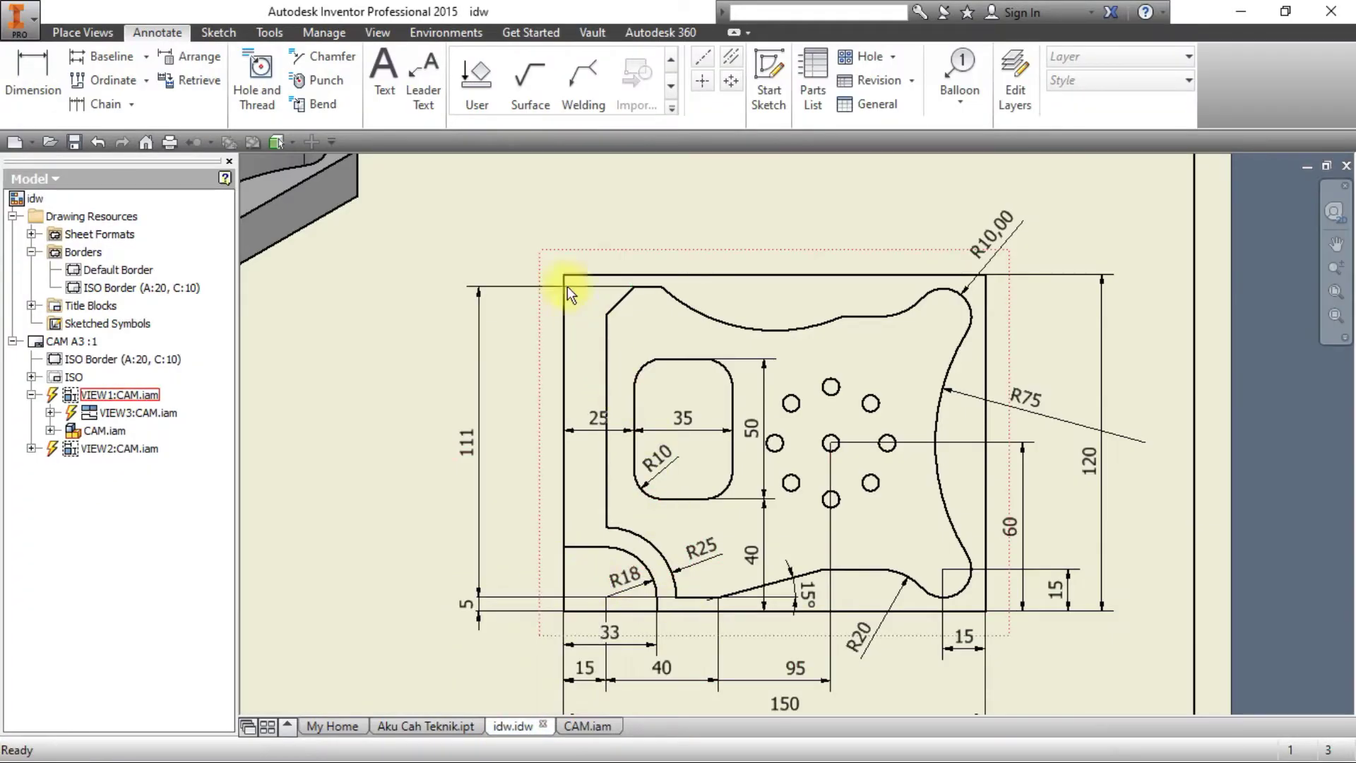
{"action": "left_click", "coordinate": [260, 97]}
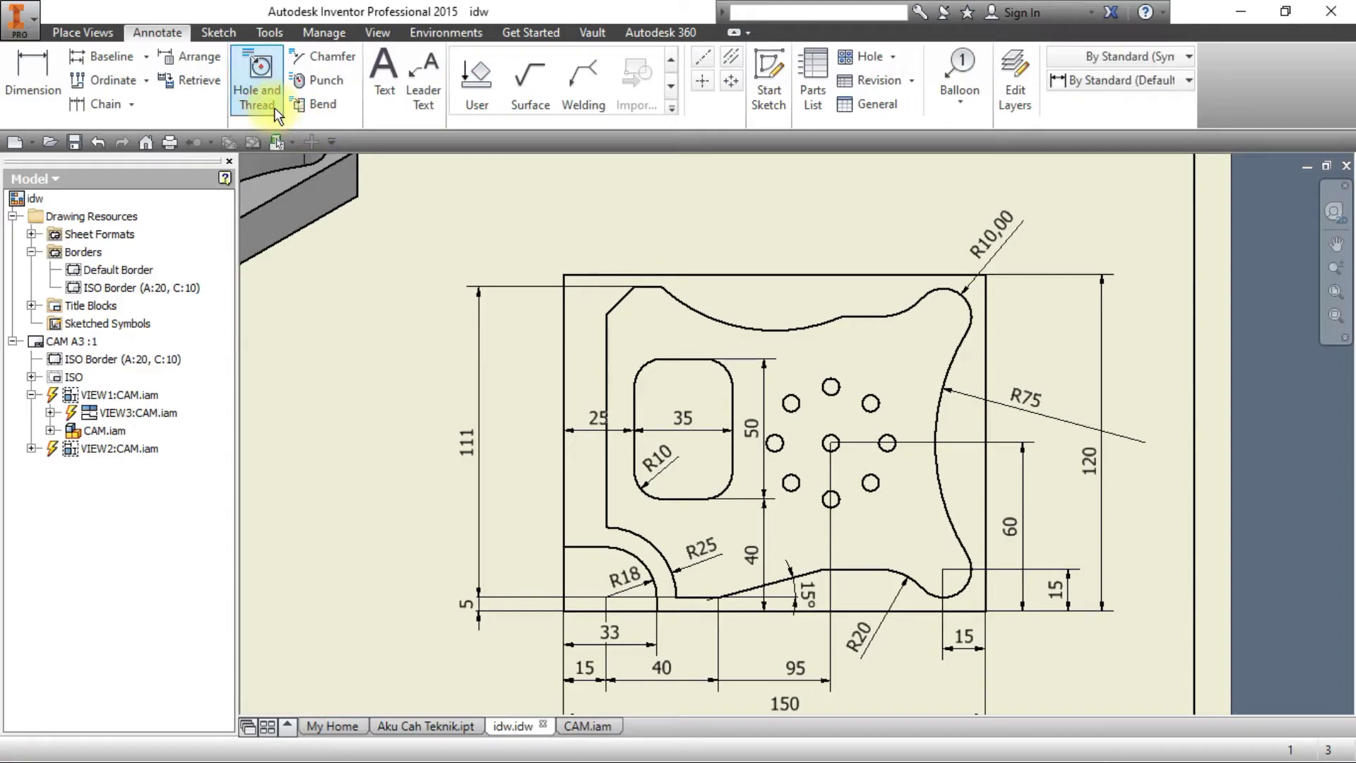
{"action": "left_click", "coordinate": [130, 106]}
{"action": "left_click", "coordinate": [142, 81]}
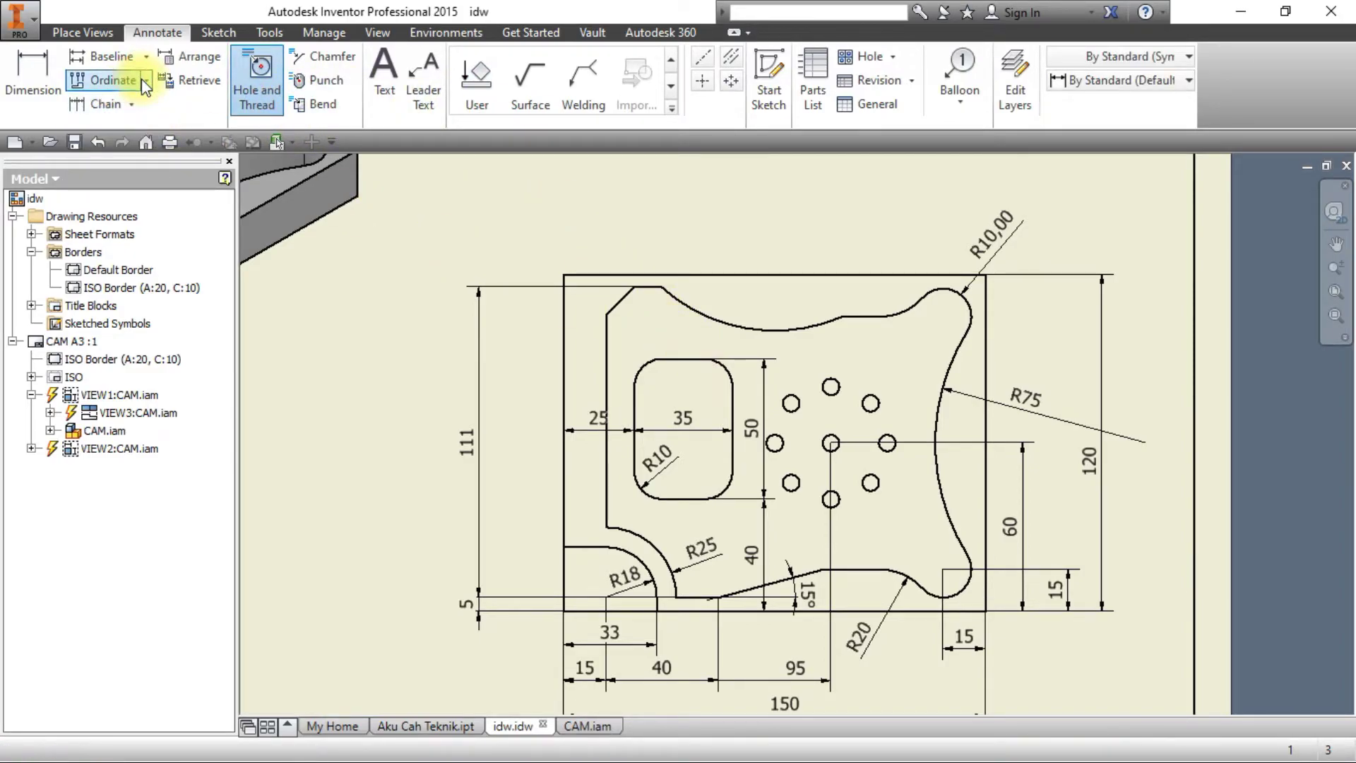
{"action": "left_click", "coordinate": [142, 80]}
{"action": "left_click", "coordinate": [145, 57]}
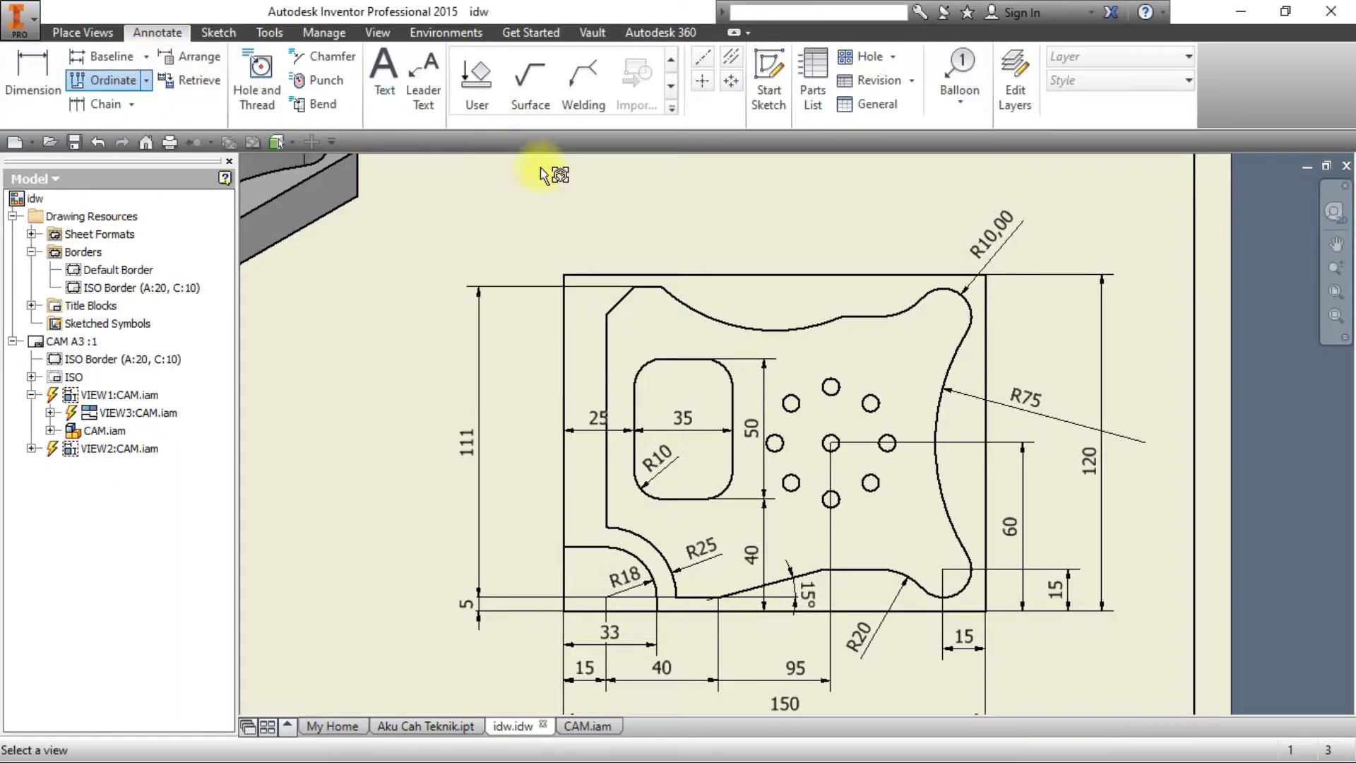
{"action": "left_click", "coordinate": [208, 37]}
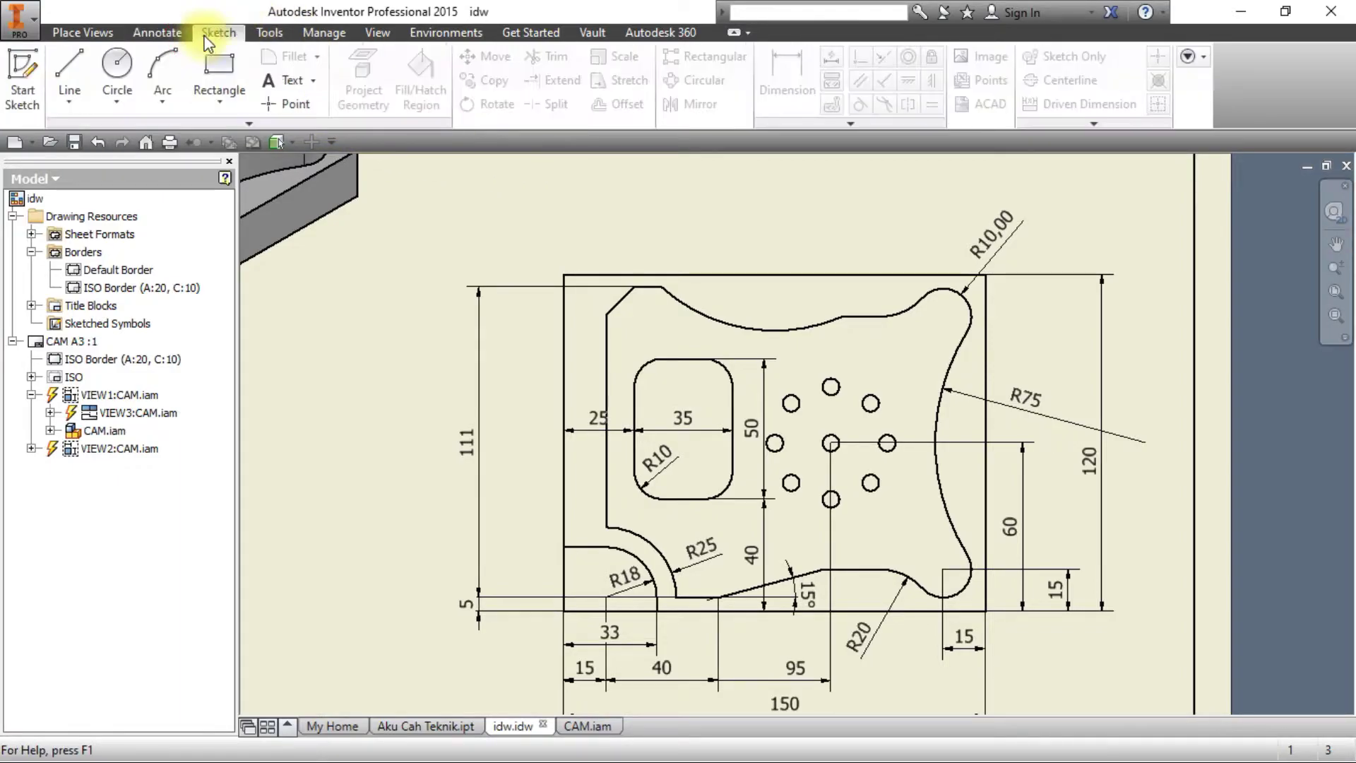
Start a sketch on the plate's top view and try a circle centred on the middle hole.
{"action": "left_click", "coordinate": [152, 79]}
{"action": "left_click", "coordinate": [934, 266]}
{"action": "key", "text": "Escape"}
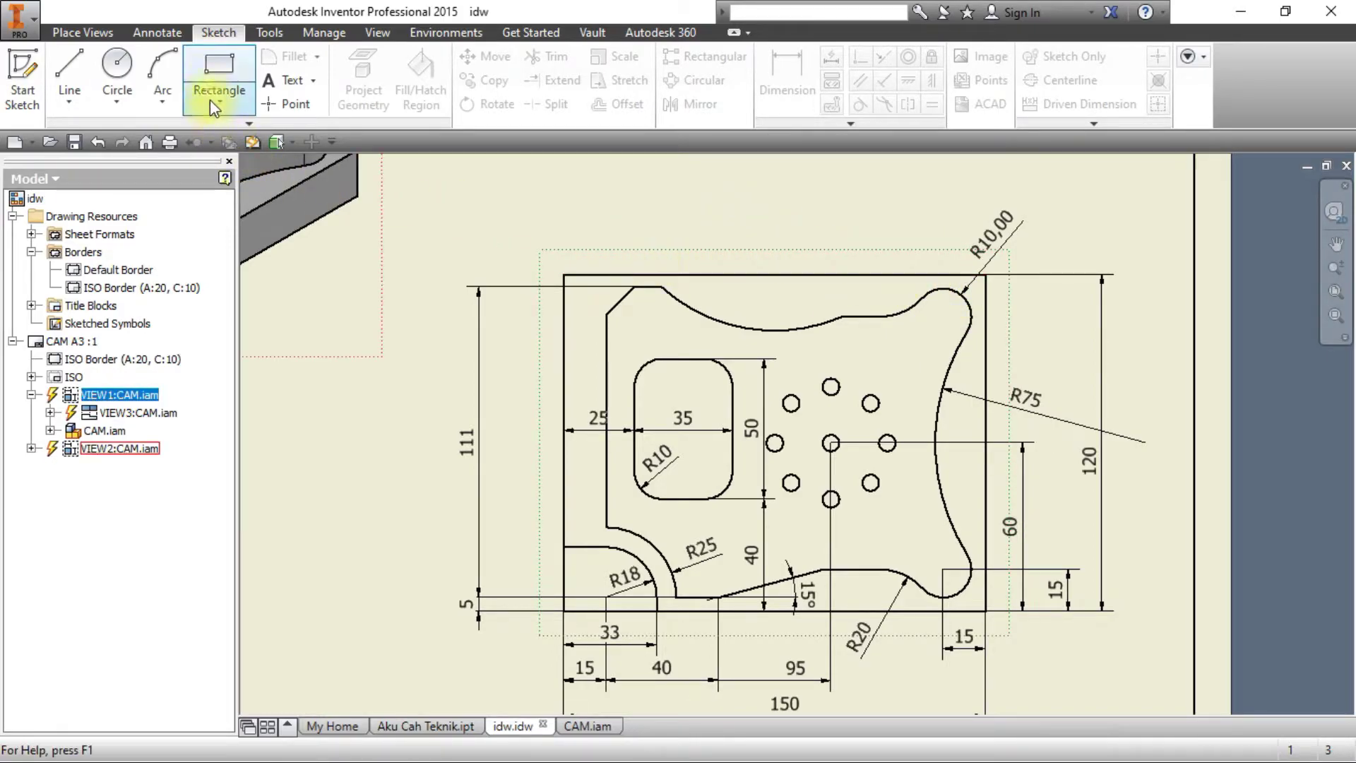
{"action": "left_click", "coordinate": [135, 65]}
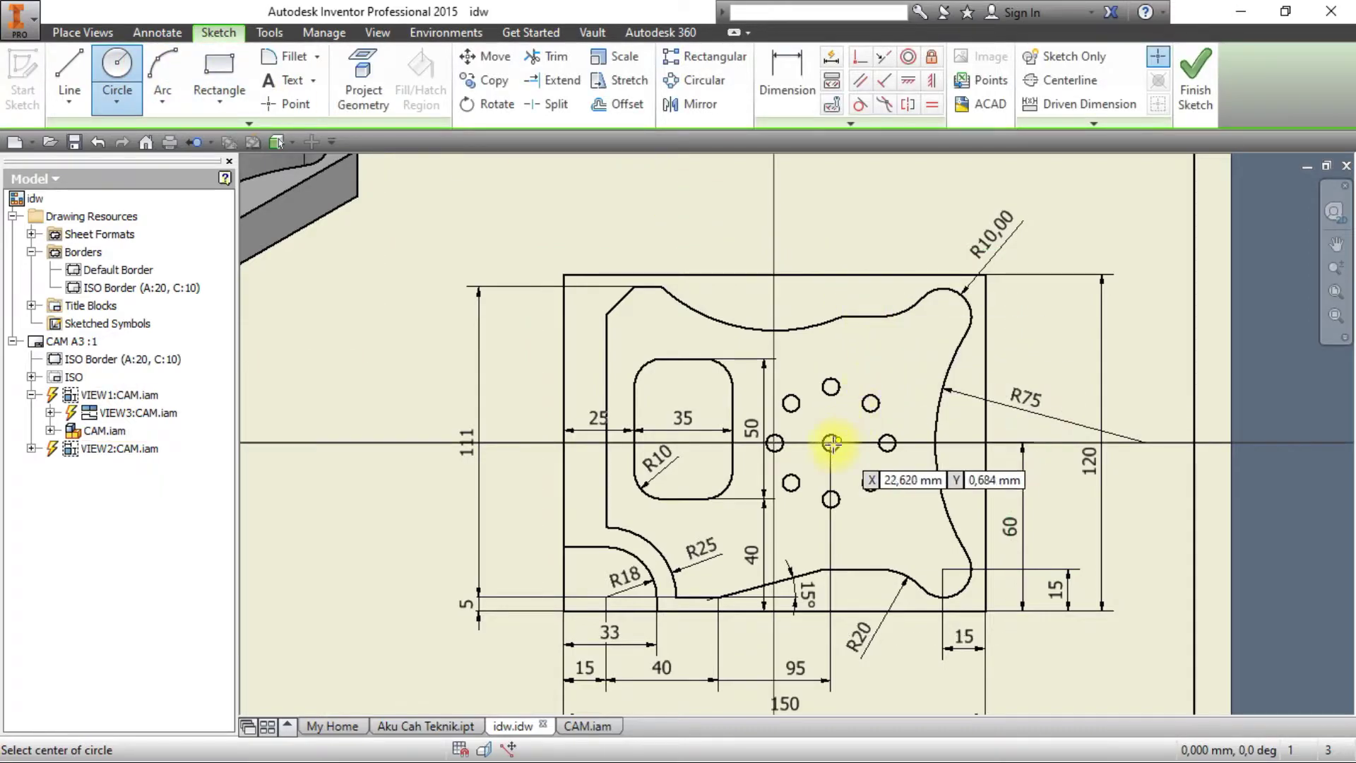
{"action": "scroll", "coordinate": [833, 442], "scroll_direction": "up", "scroll_amount": 10}
{"action": "scroll", "coordinate": [834, 443], "scroll_direction": "down", "scroll_amount": 3}
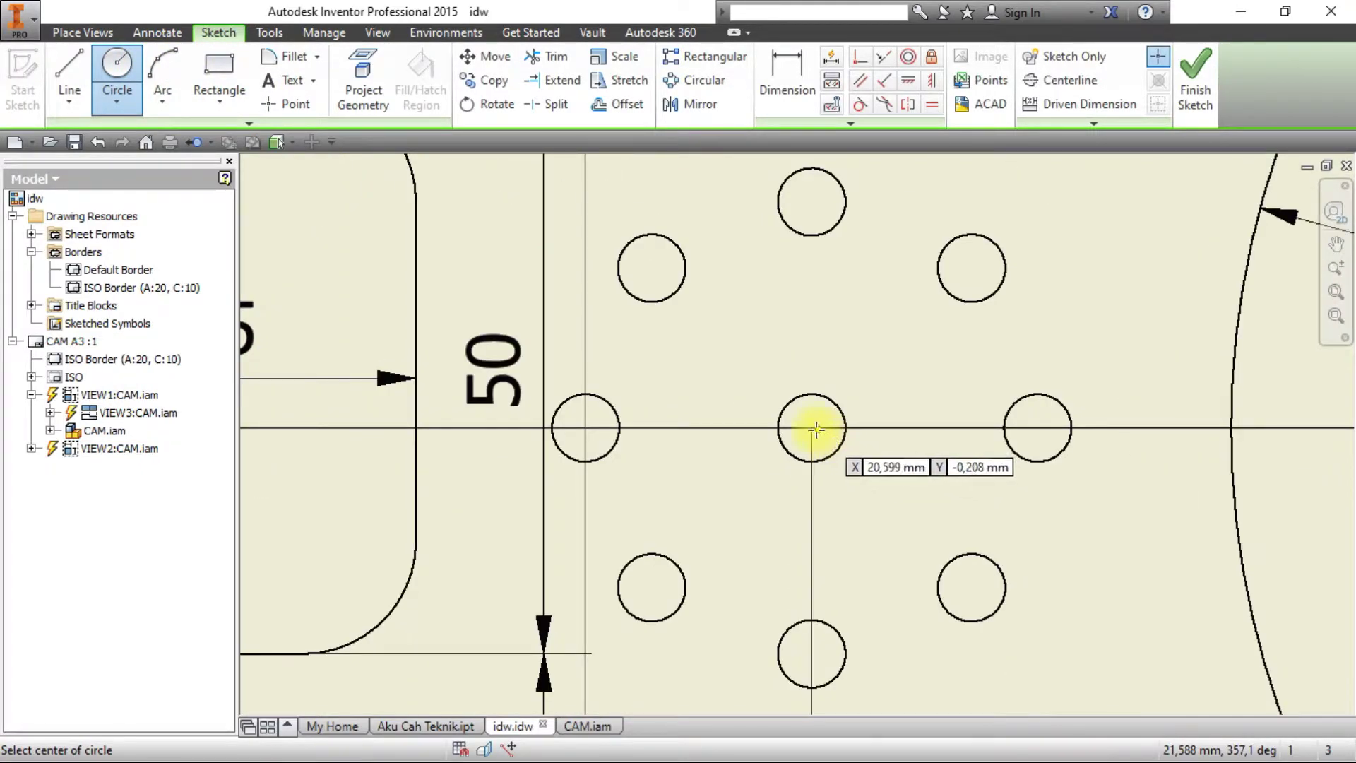
{"action": "left_click", "coordinate": [812, 427]}
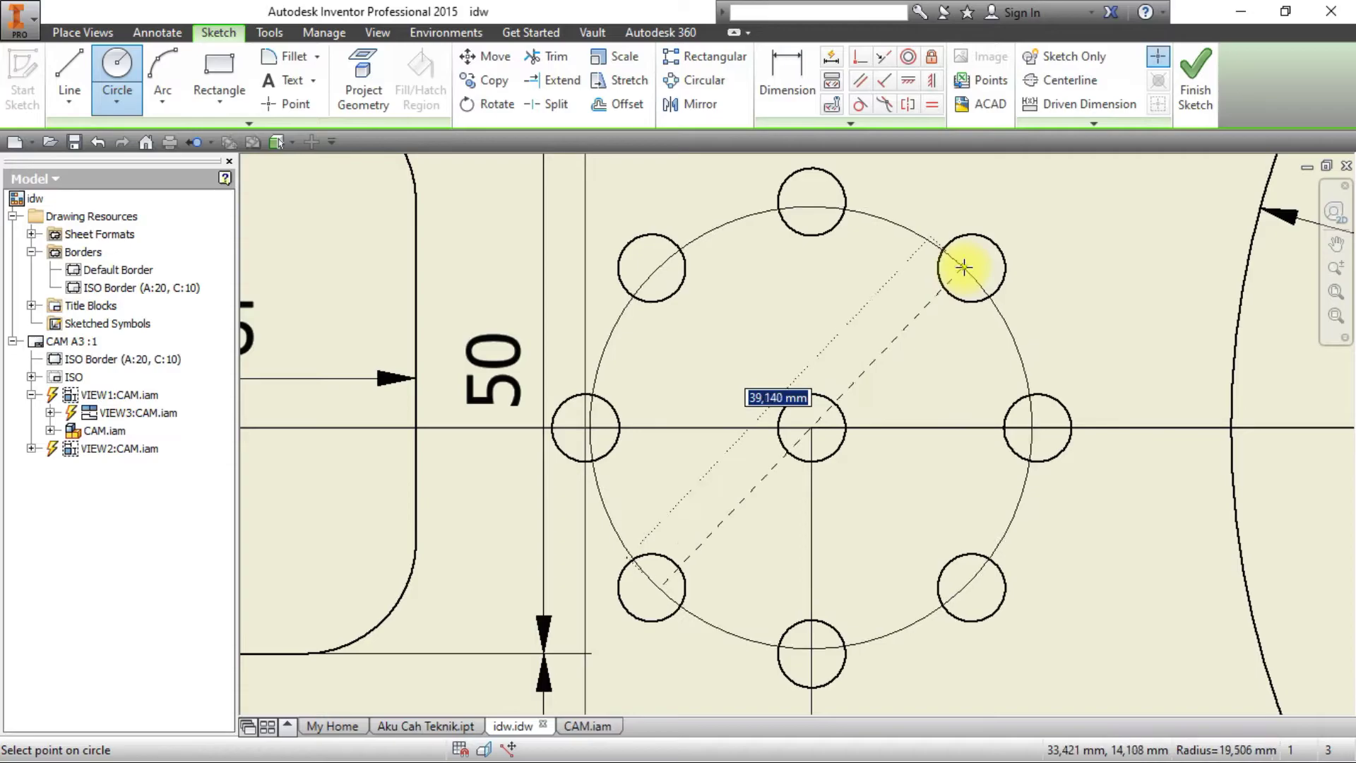
{"action": "key", "text": "Escape"}
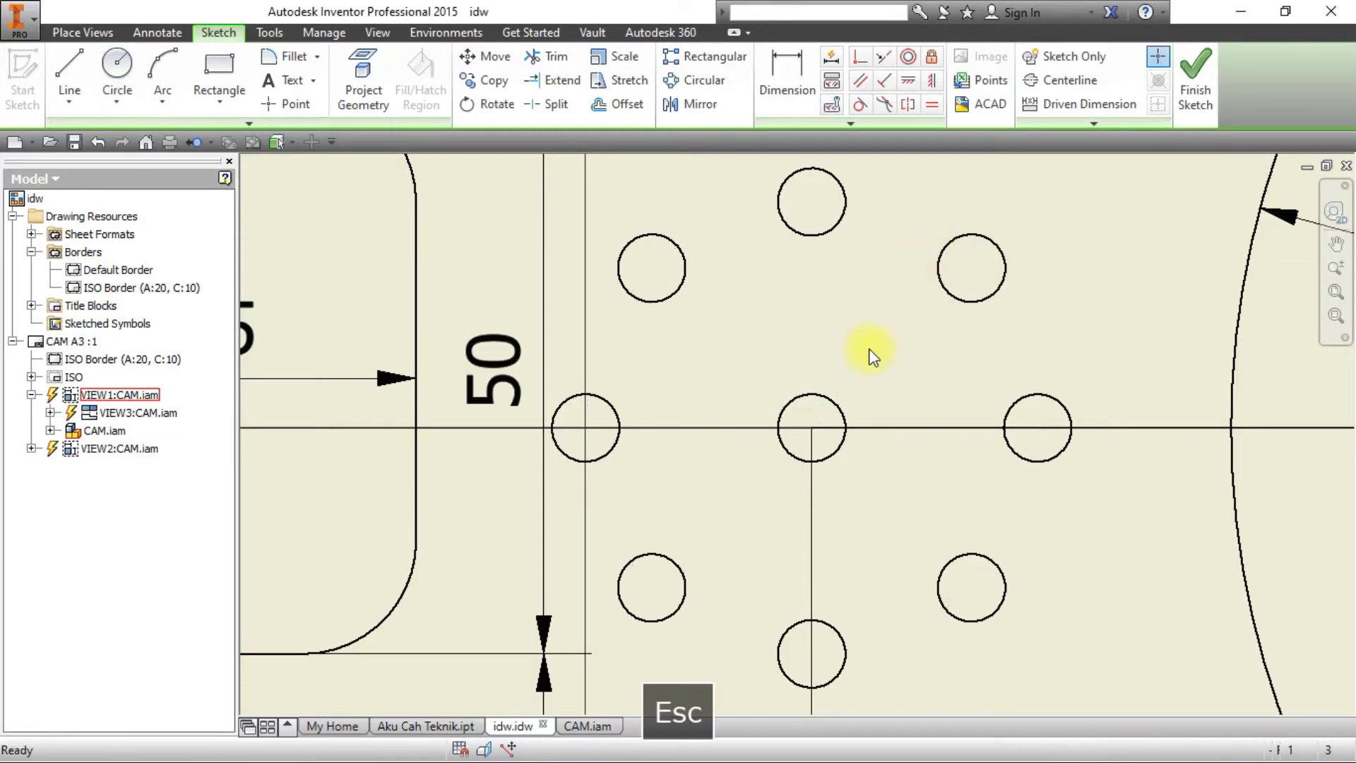
Finish the top view's empty sketch and undo that exit to resume editing it.
{"action": "scroll", "coordinate": [852, 366], "scroll_direction": "down", "scroll_amount": 3}
{"action": "scroll", "coordinate": [849, 293], "scroll_direction": "up", "scroll_amount": 4}
{"action": "scroll", "coordinate": [849, 292], "scroll_direction": "down", "scroll_amount": 5}
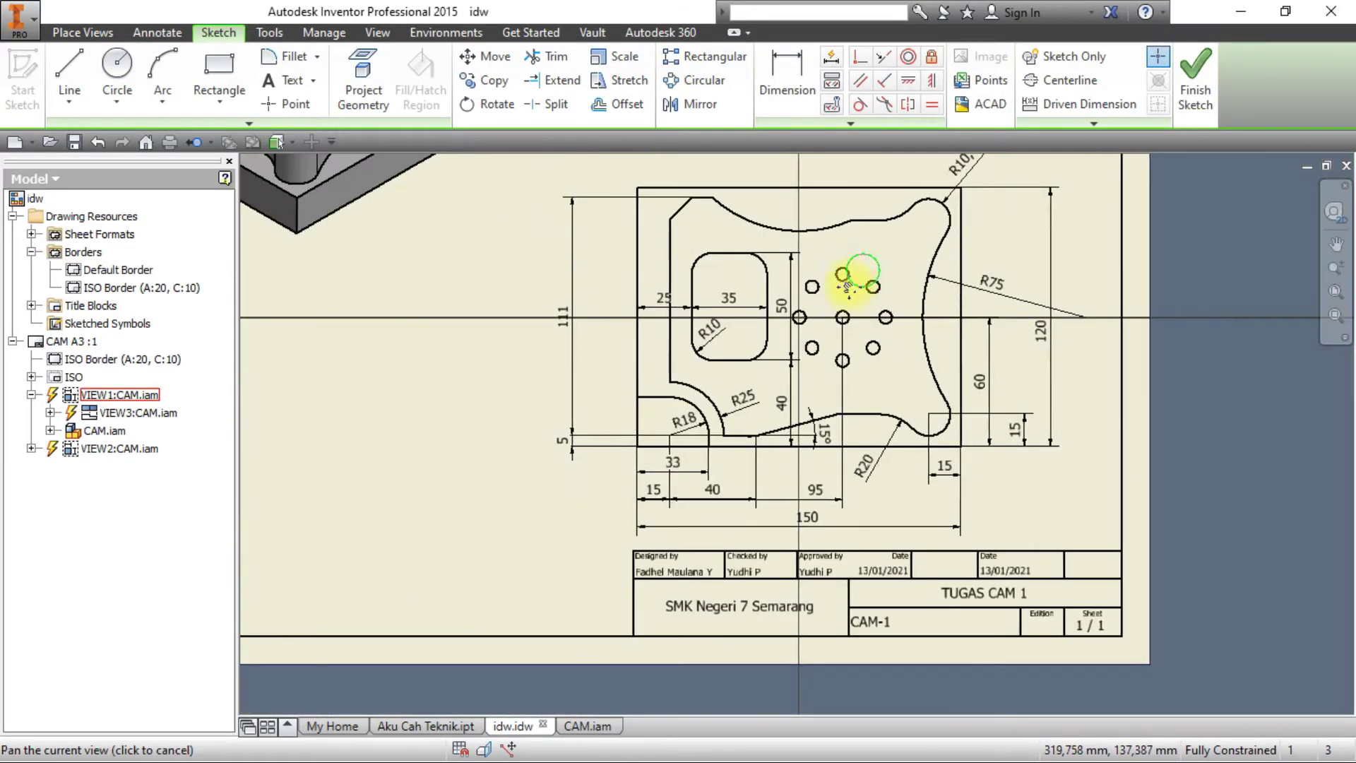
{"action": "scroll", "coordinate": [780, 213], "scroll_direction": "up", "scroll_amount": 2}
{"action": "key", "text": "Escape"}
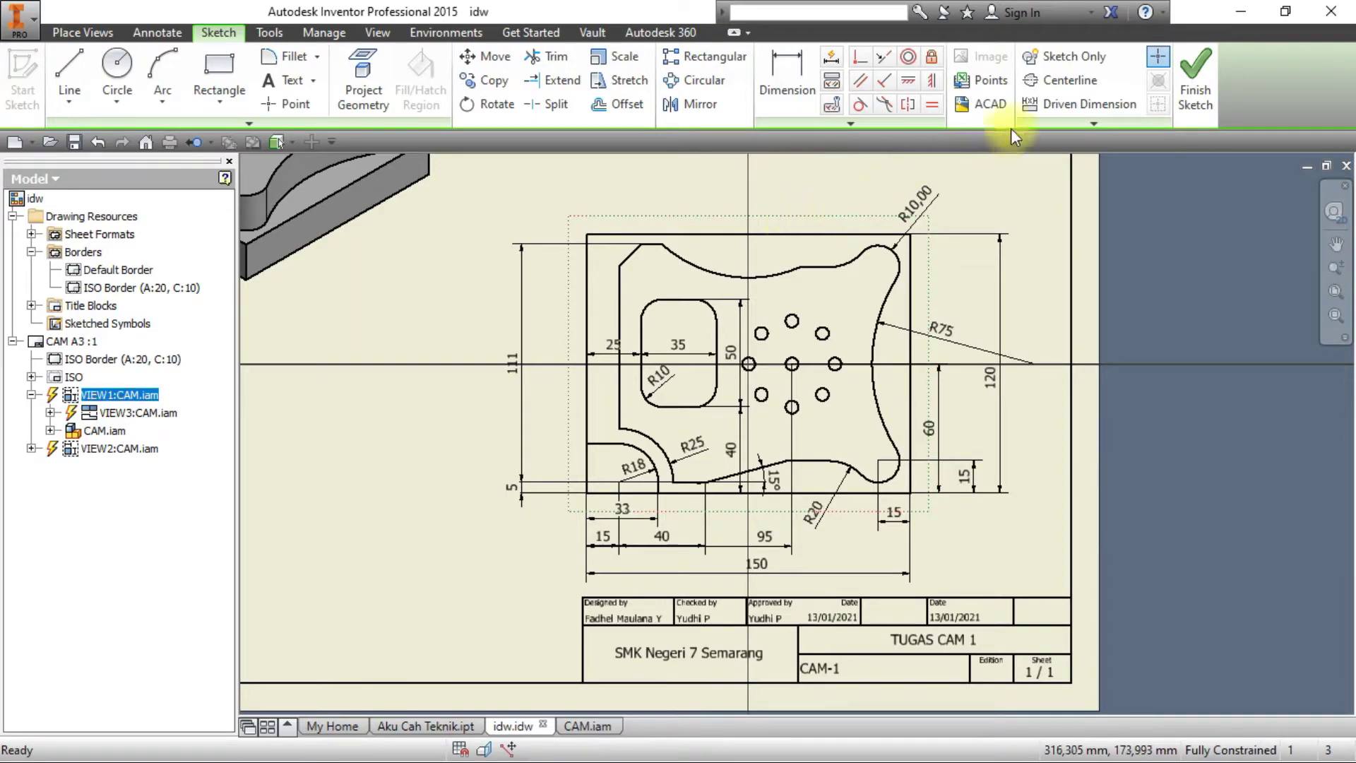
{"action": "left_click", "coordinate": [1192, 74]}
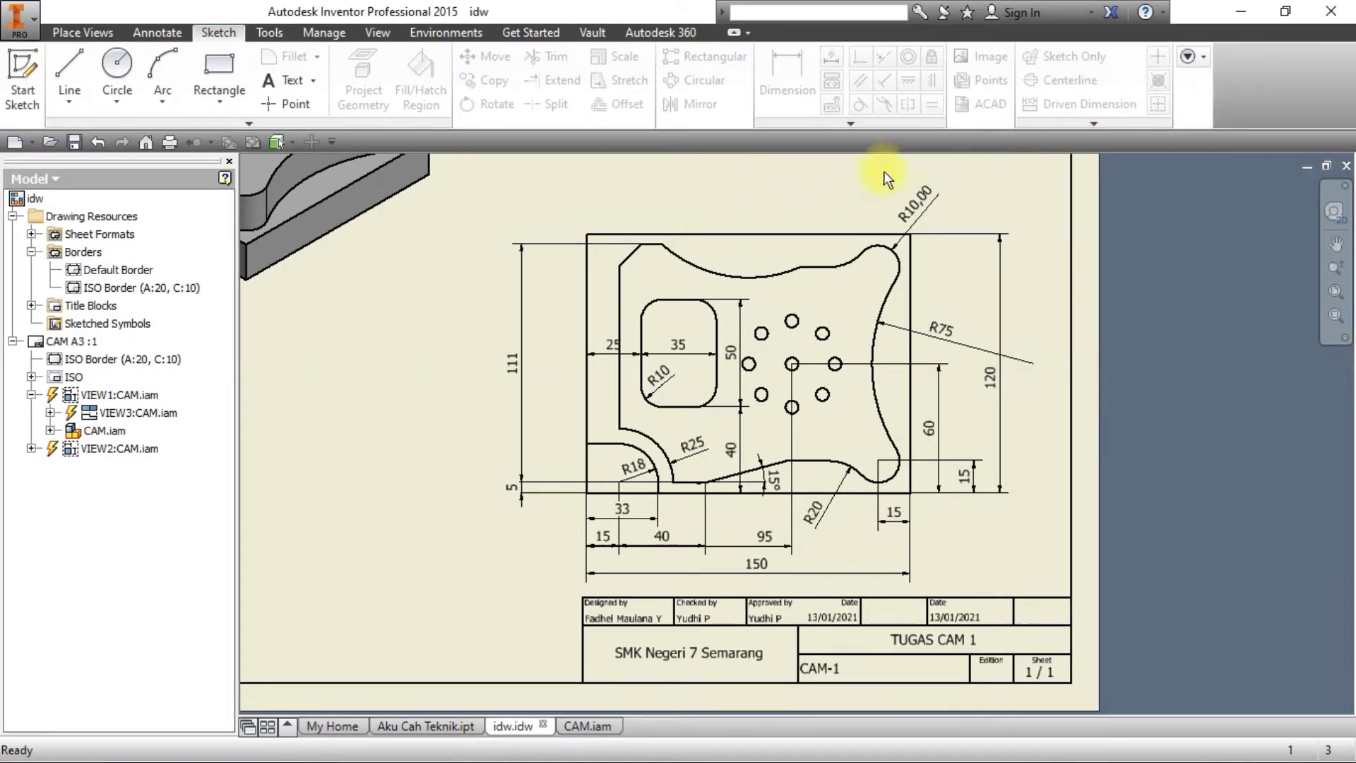
{"action": "right_click", "coordinate": [807, 216]}
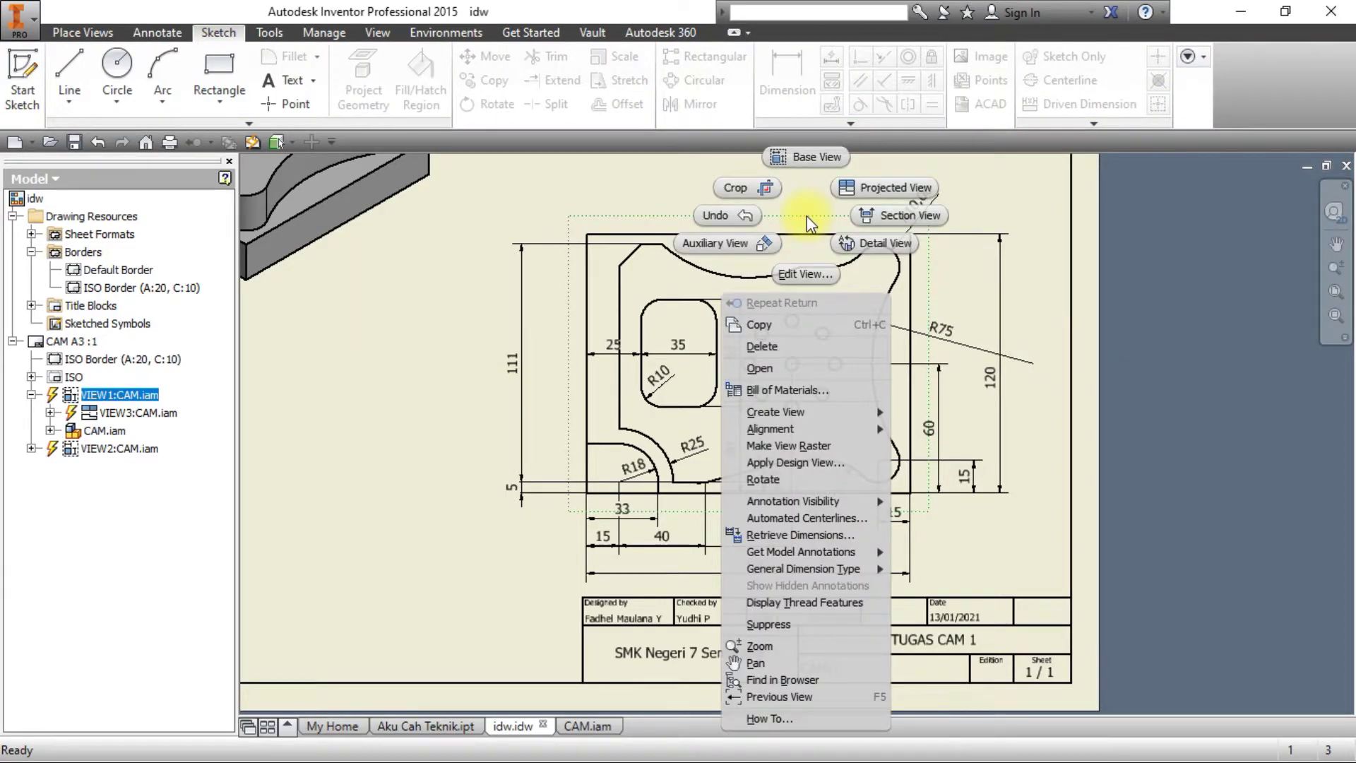
{"action": "left_click", "coordinate": [651, 214]}
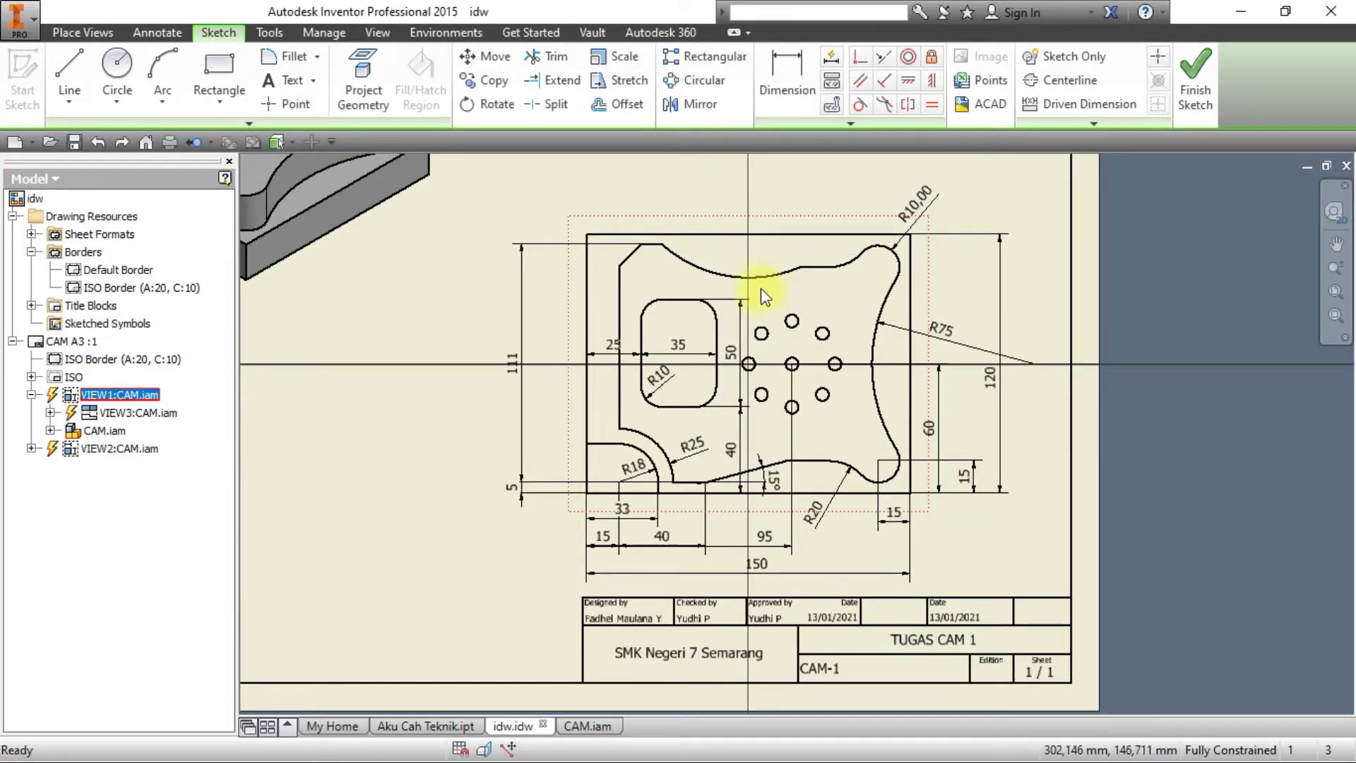
Draw a circle of 20 mm radius centred on the middle hole and passing through the outer holes' centres.
{"action": "left_click", "coordinate": [118, 77]}
{"action": "left_click", "coordinate": [792, 364]}
{"action": "scroll", "coordinate": [819, 329], "scroll_direction": "up", "scroll_amount": 4}
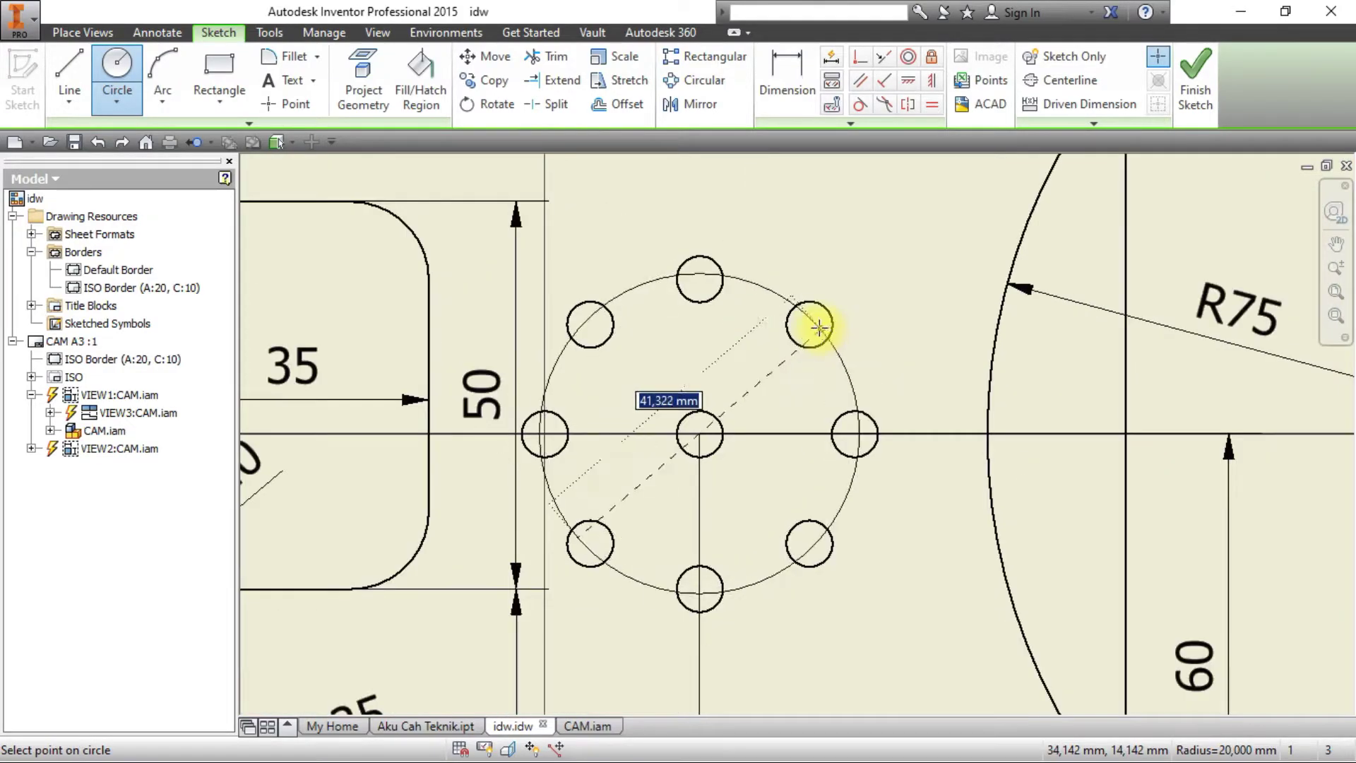
{"action": "left_click", "coordinate": [810, 324]}
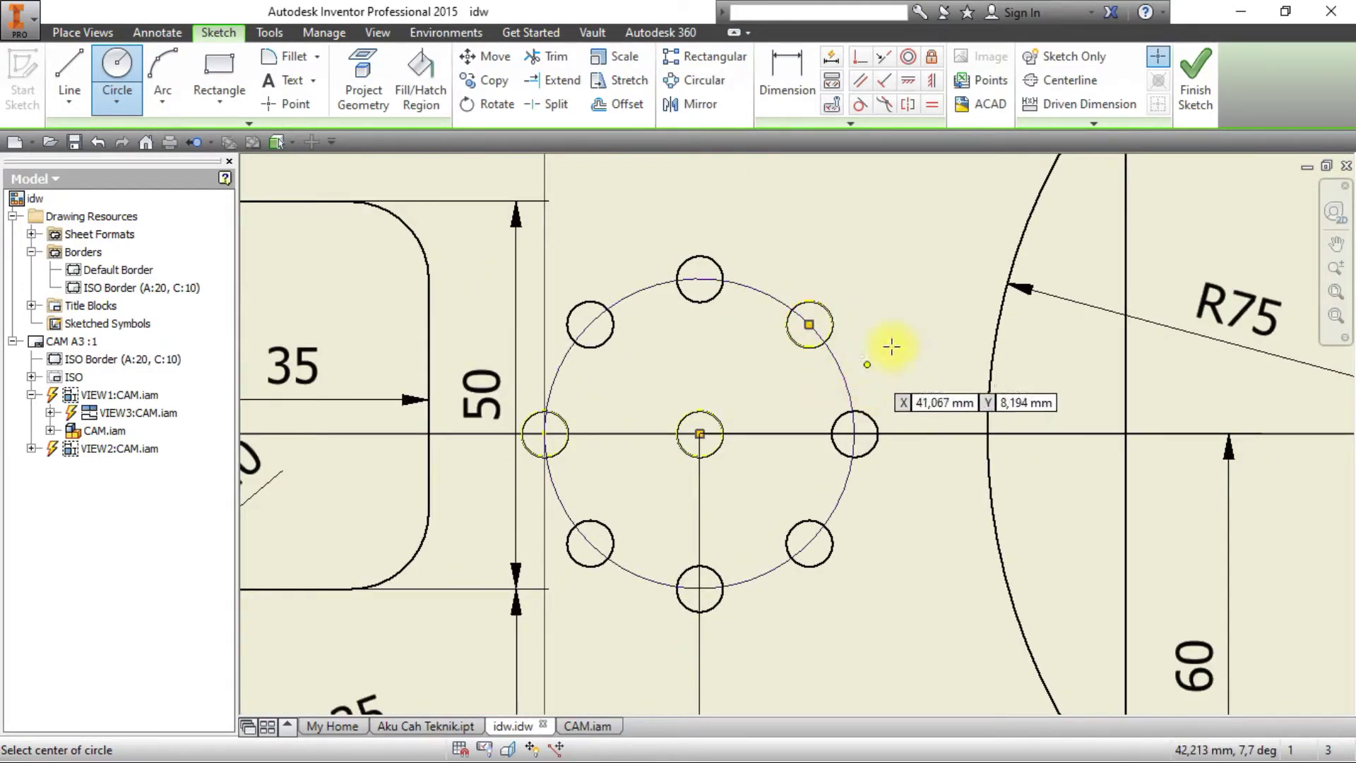
{"action": "key", "text": "Escape"}
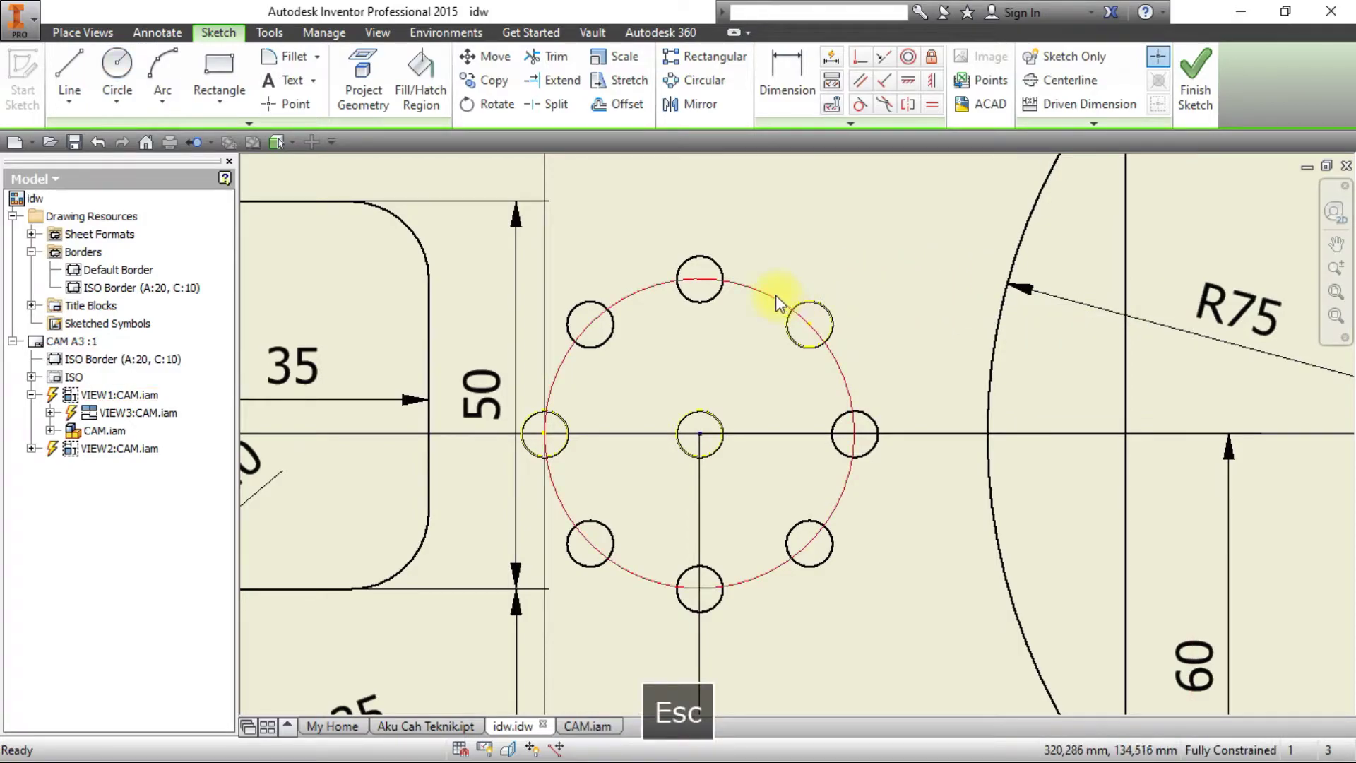
Check the pitch circle's line style in the reference drawing and set the sketched circle's line type to Dashed.
{"action": "key", "text": "alt+Tab"}
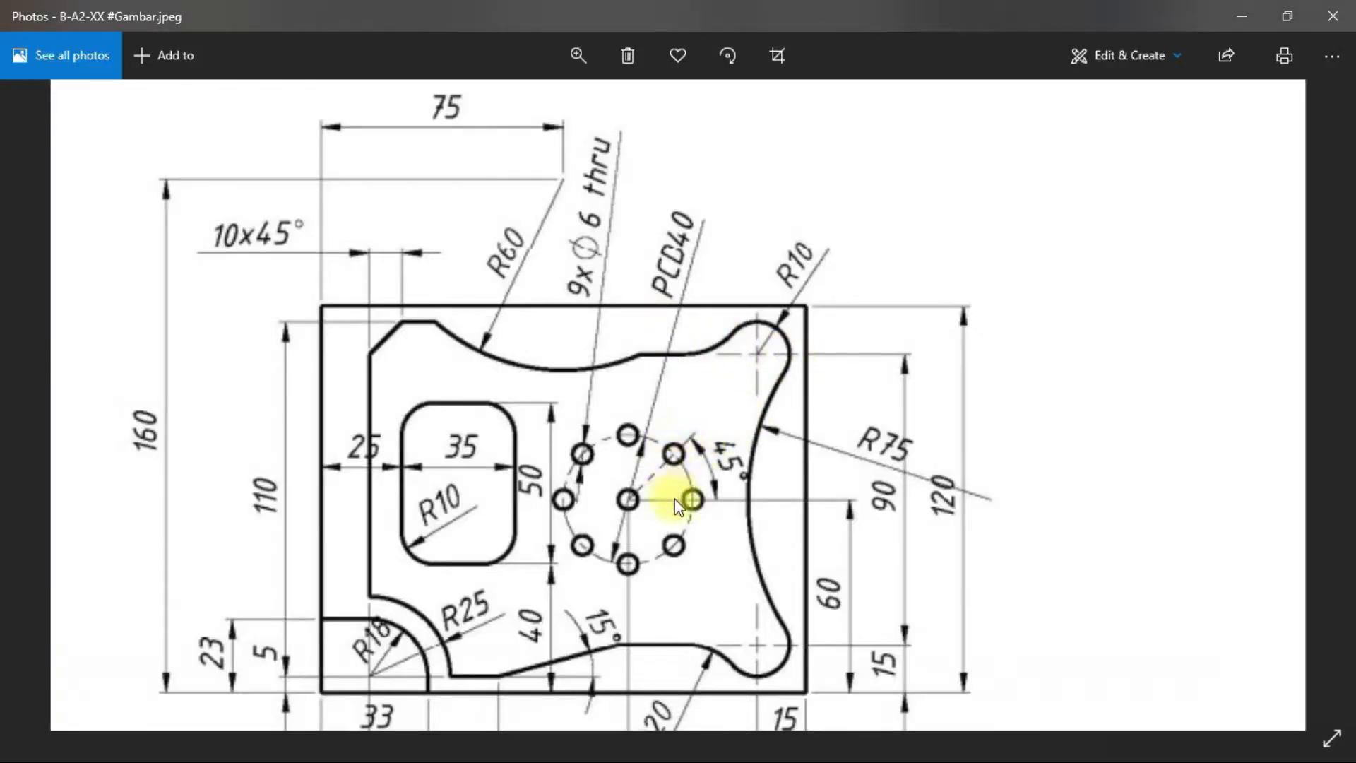
{"action": "key", "text": "alt+Tab"}
{"action": "right_click", "coordinate": [779, 305]}
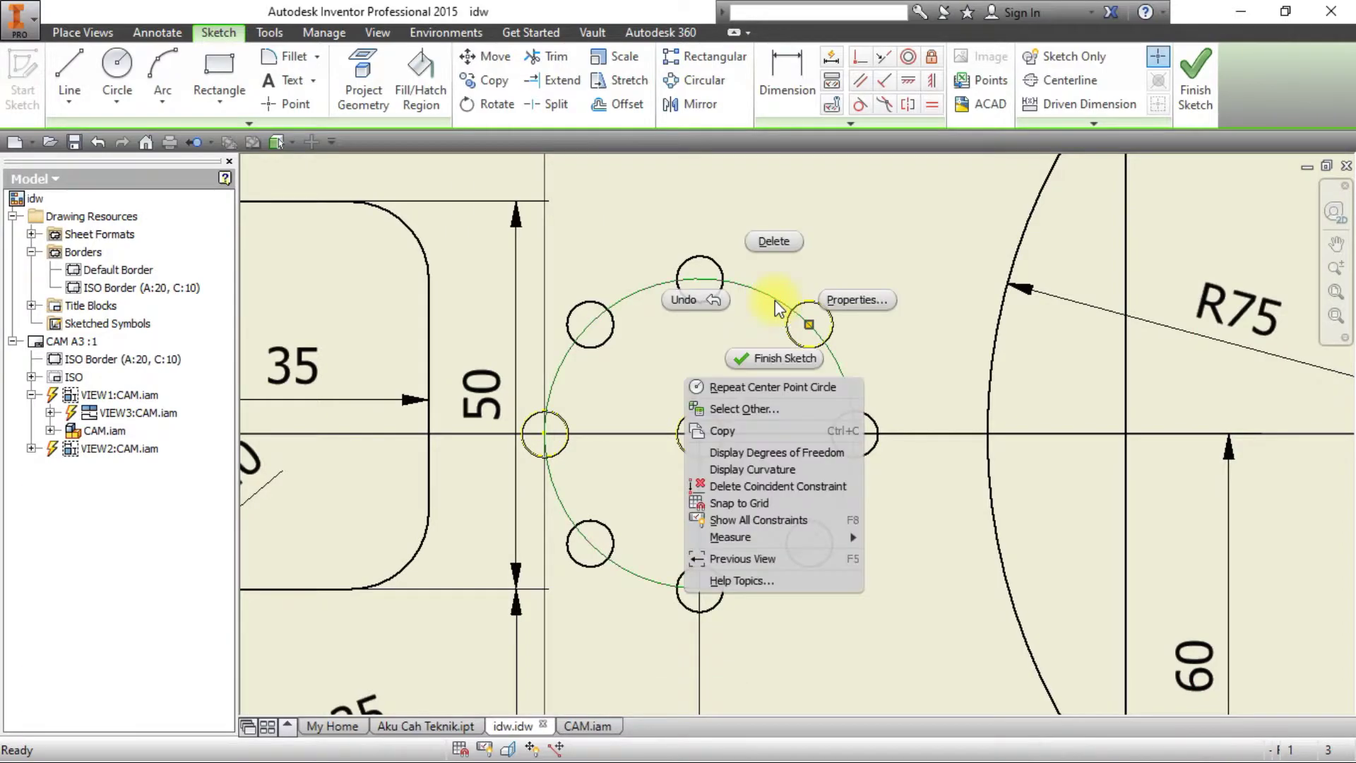
{"action": "left_click", "coordinate": [775, 301]}
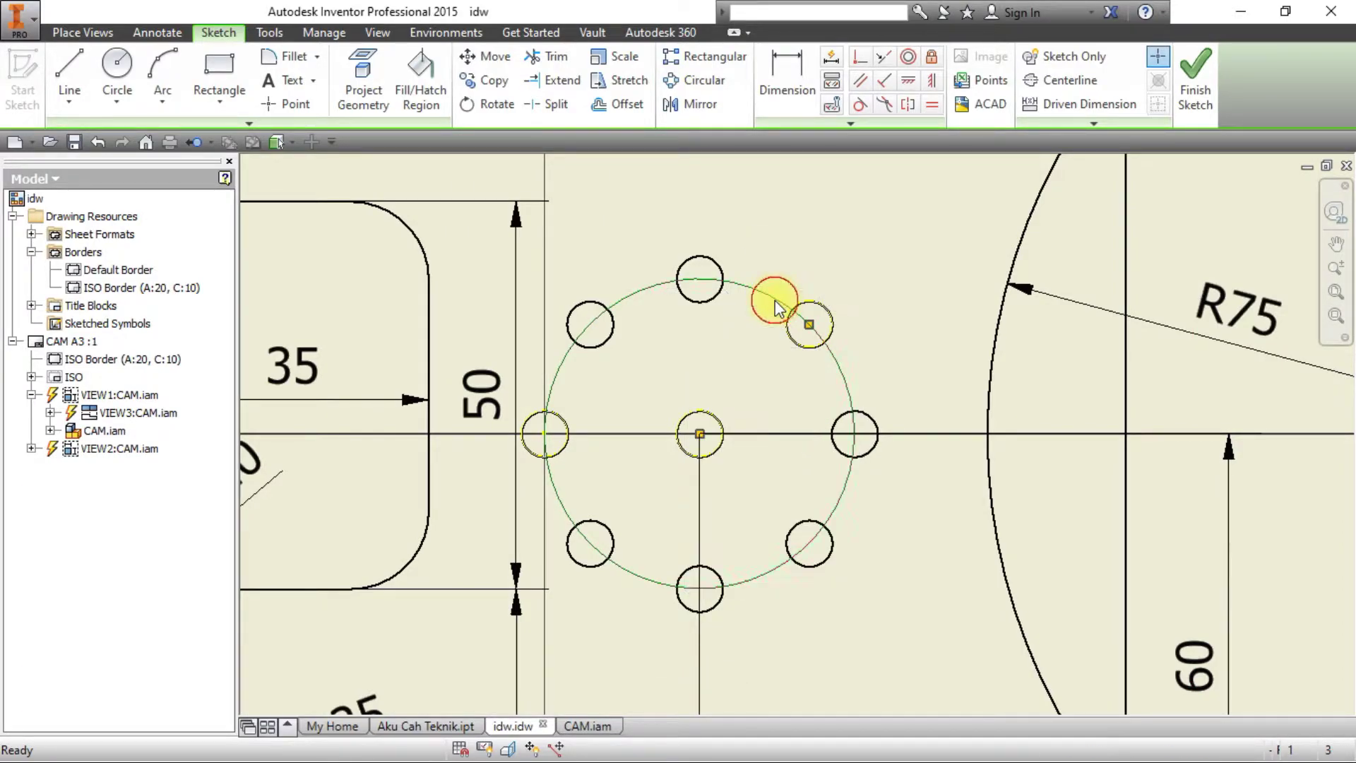
{"action": "left_click", "coordinate": [1069, 121]}
{"action": "left_click", "coordinate": [1070, 188]}
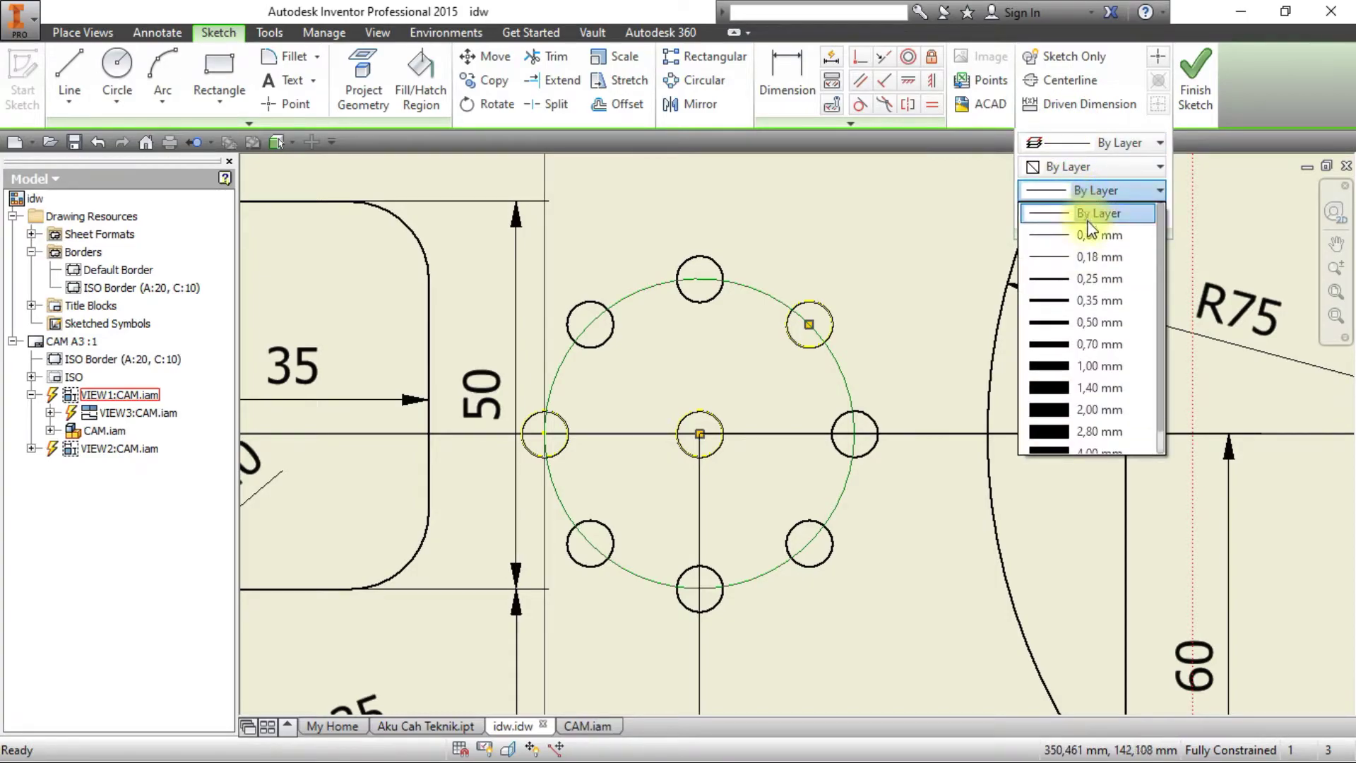
{"action": "left_click", "coordinate": [1095, 213]}
{"action": "left_click", "coordinate": [1145, 143]}
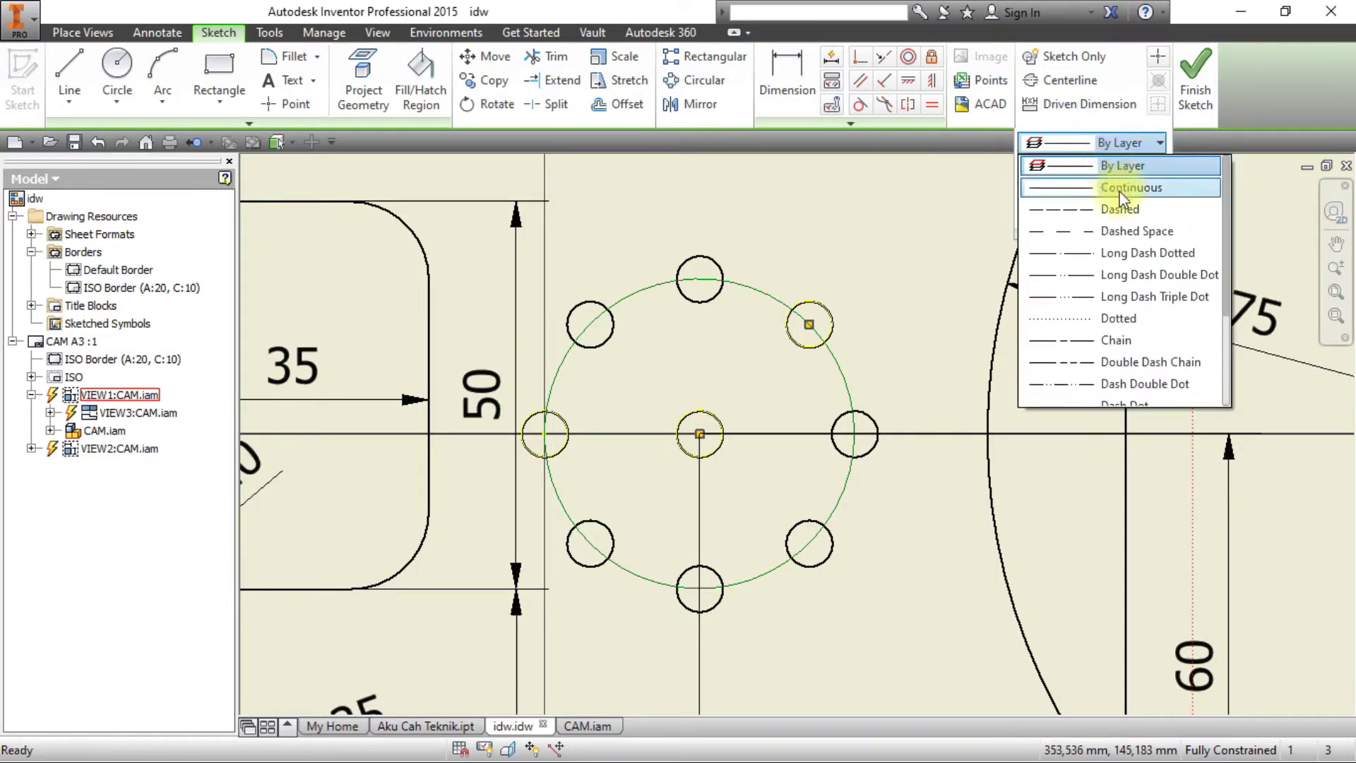
{"action": "left_click", "coordinate": [1121, 209]}
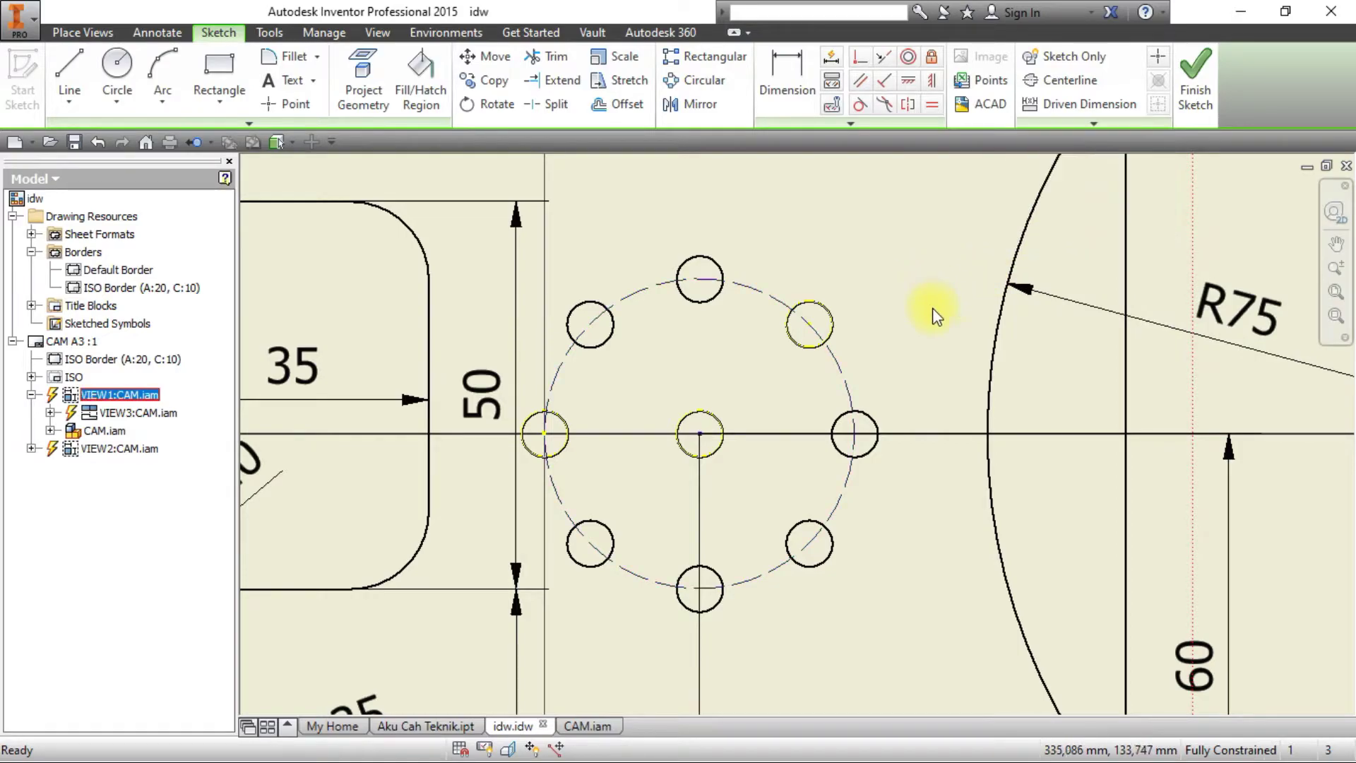
Compare the dashed pitch circle with the reference drawing and finish the top view's sketch.
{"action": "key", "text": "alt+Tab"}
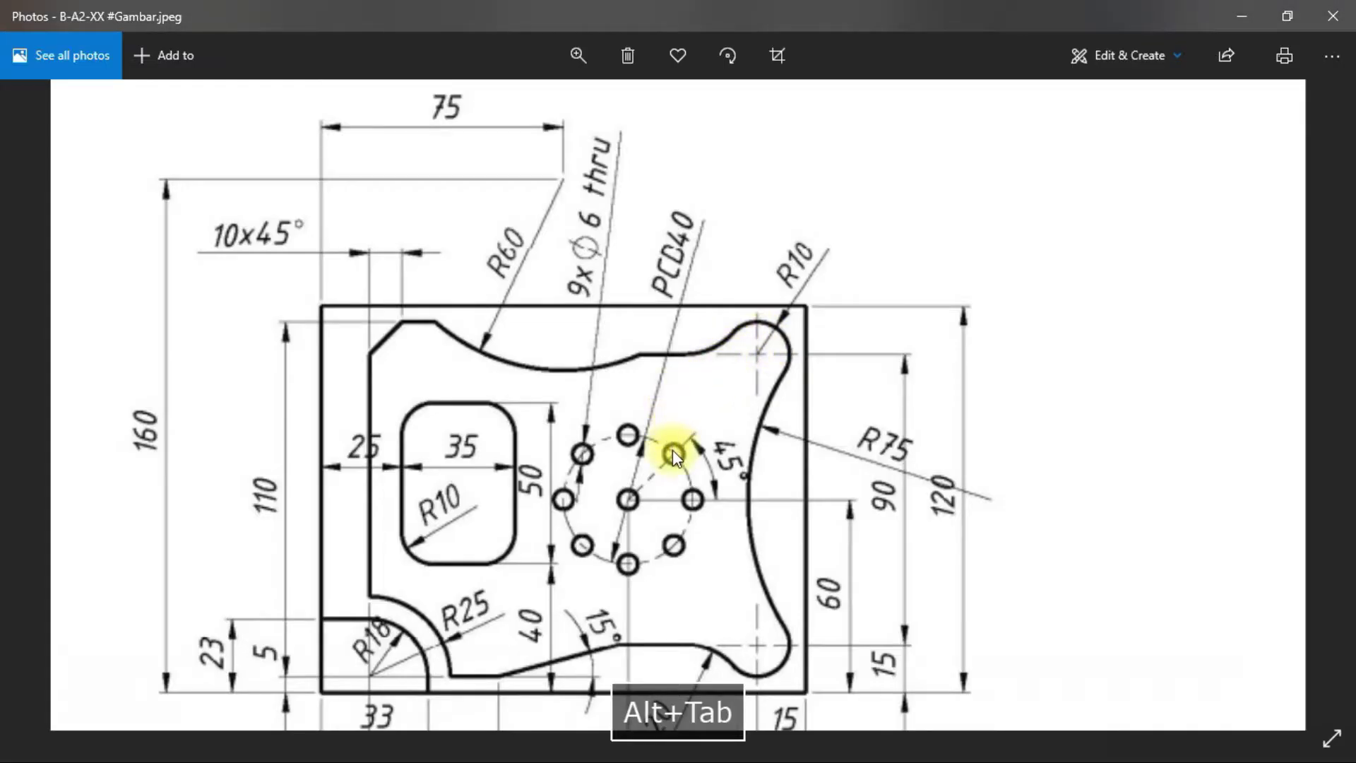
{"action": "key", "text": "alt+Tab"}
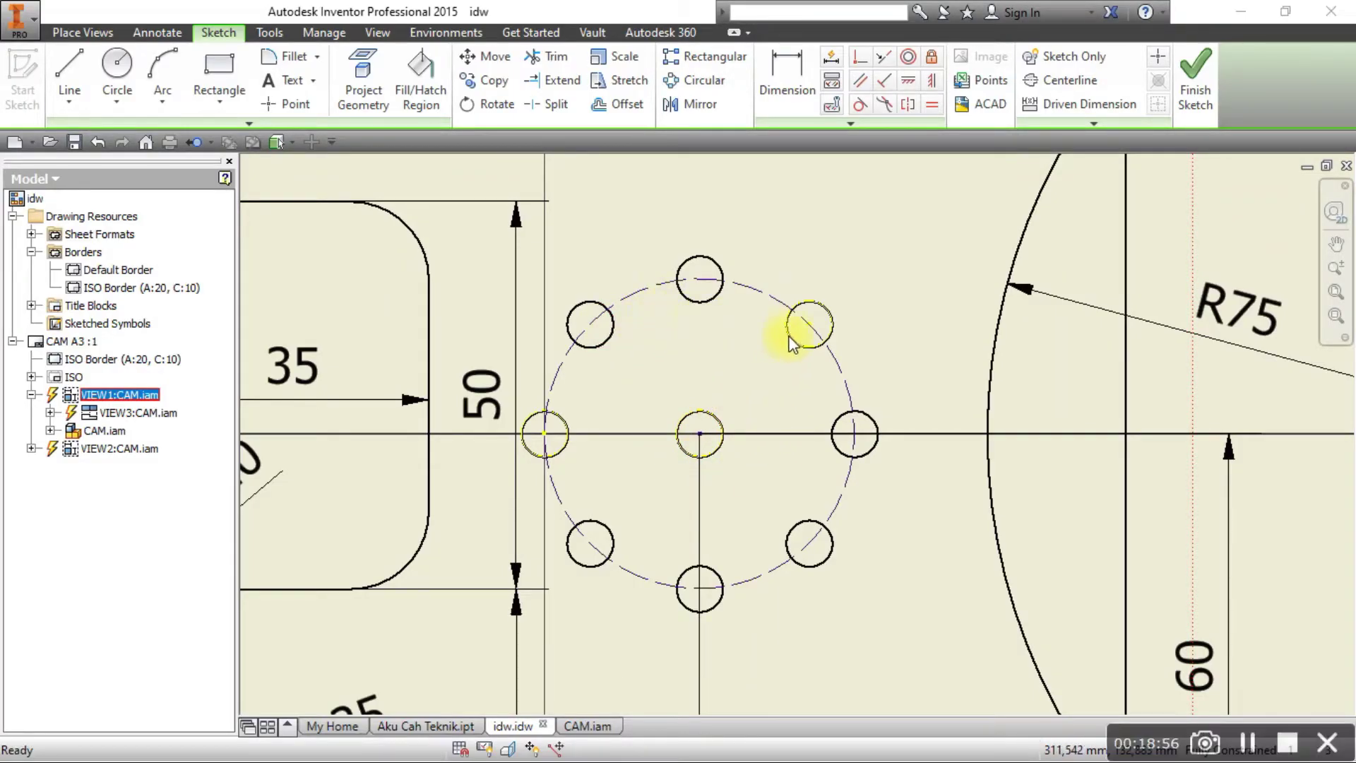
{"action": "key", "text": "alt+Tab"}
{"action": "key", "text": "alt+Tab"}
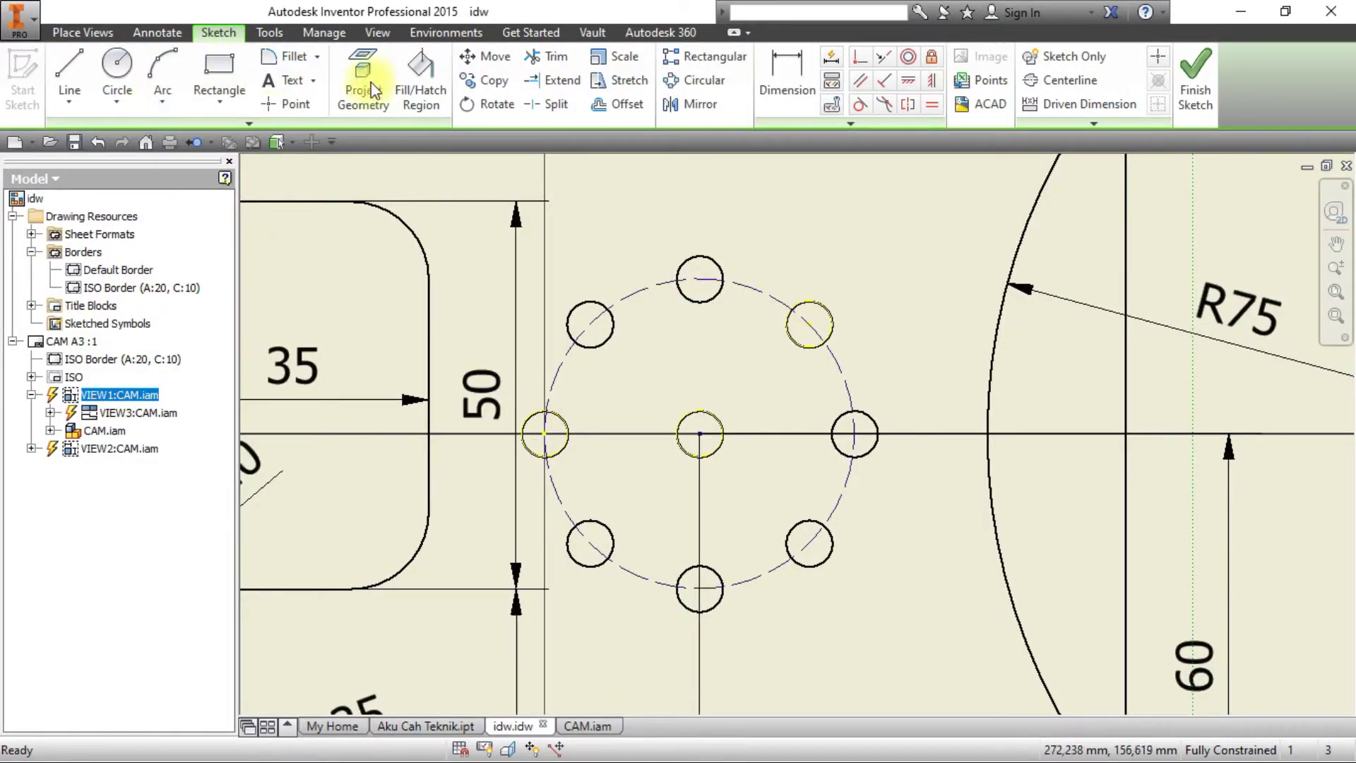
{"action": "left_click", "coordinate": [1196, 83]}
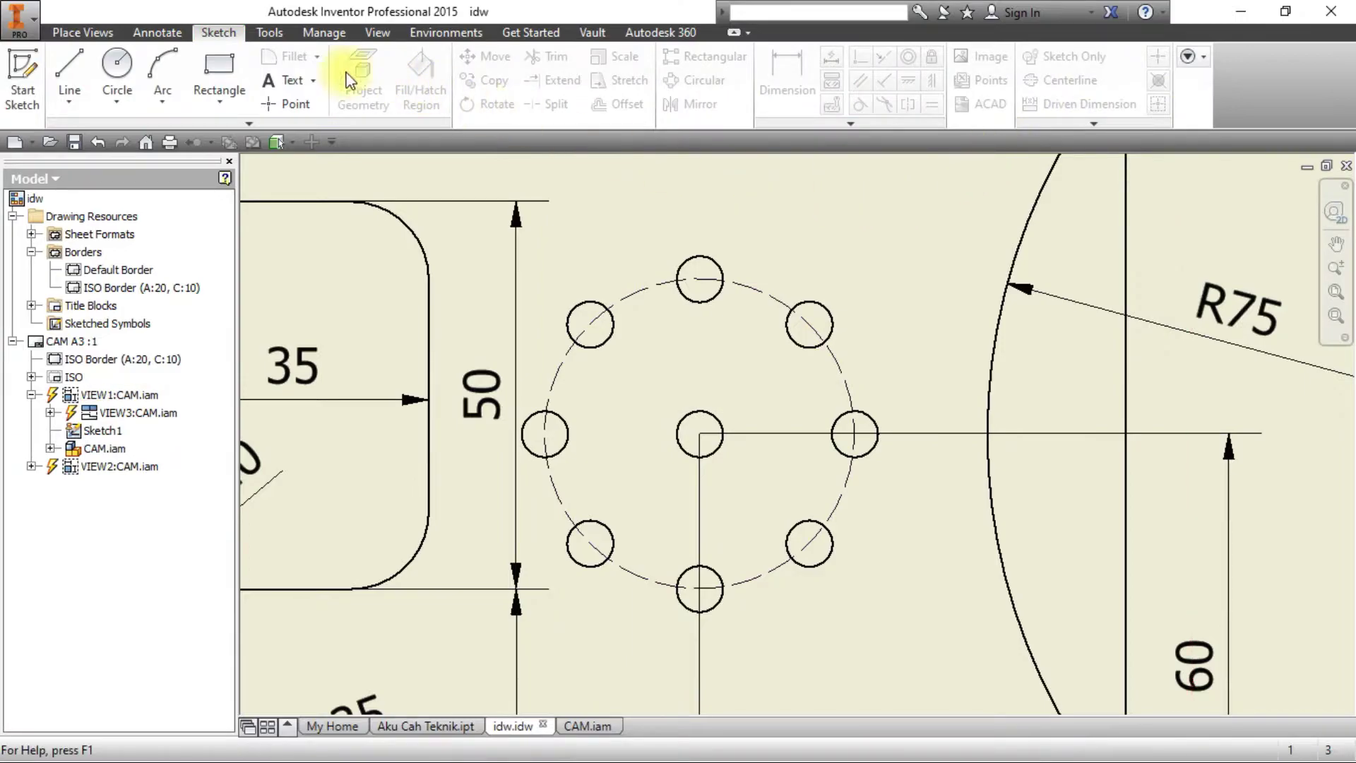
Try to place a general dimension between the holes on the dashed bolt circle in the plan view.
{"action": "left_click", "coordinate": [178, 33]}
{"action": "left_click", "coordinate": [31, 76]}
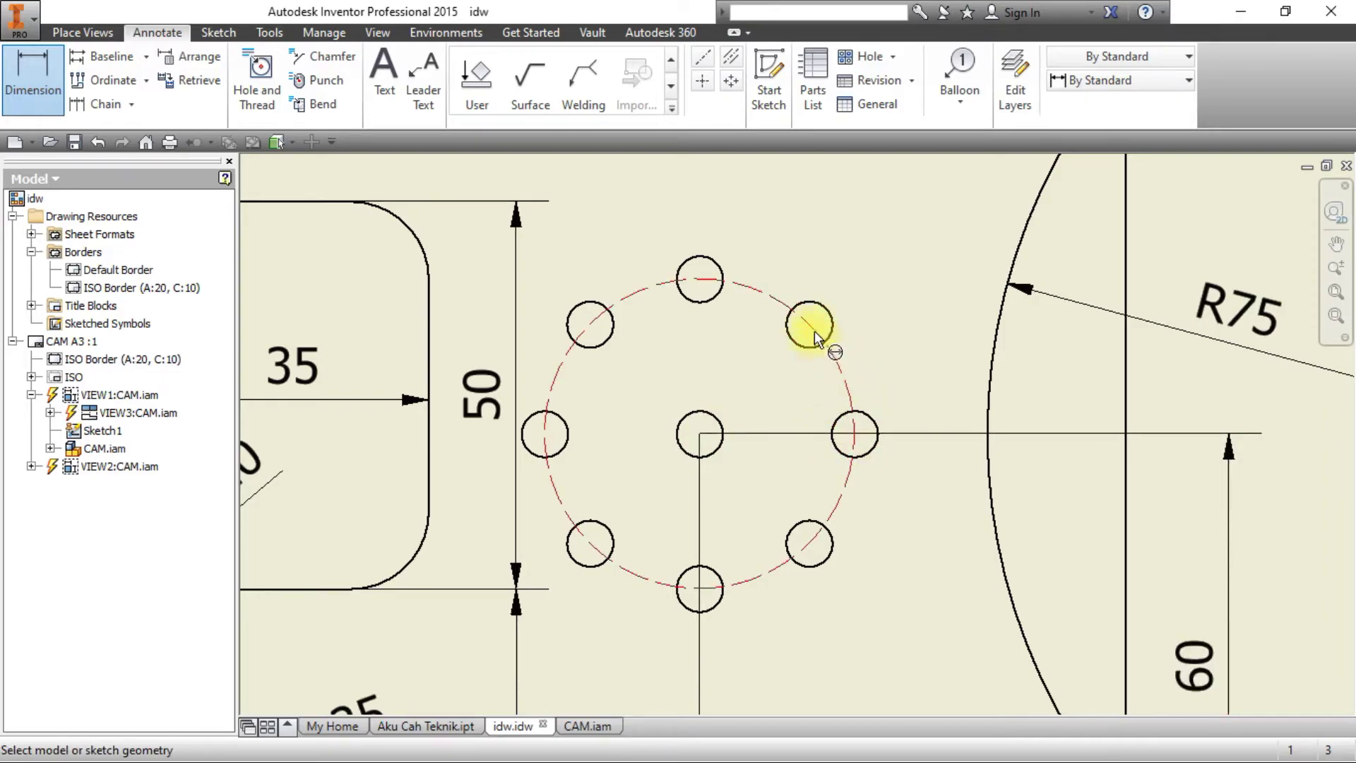
{"action": "left_click", "coordinate": [876, 429]}
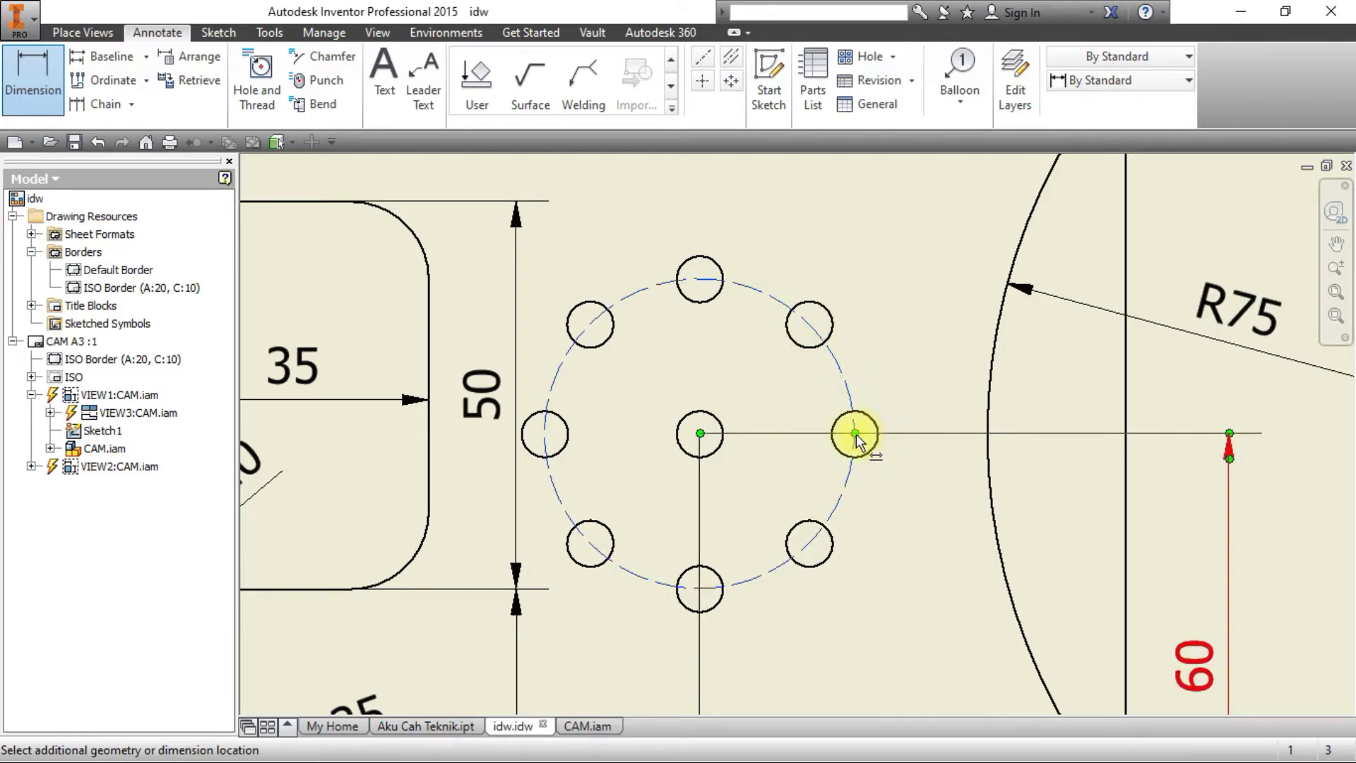
{"action": "key", "text": "Escape"}
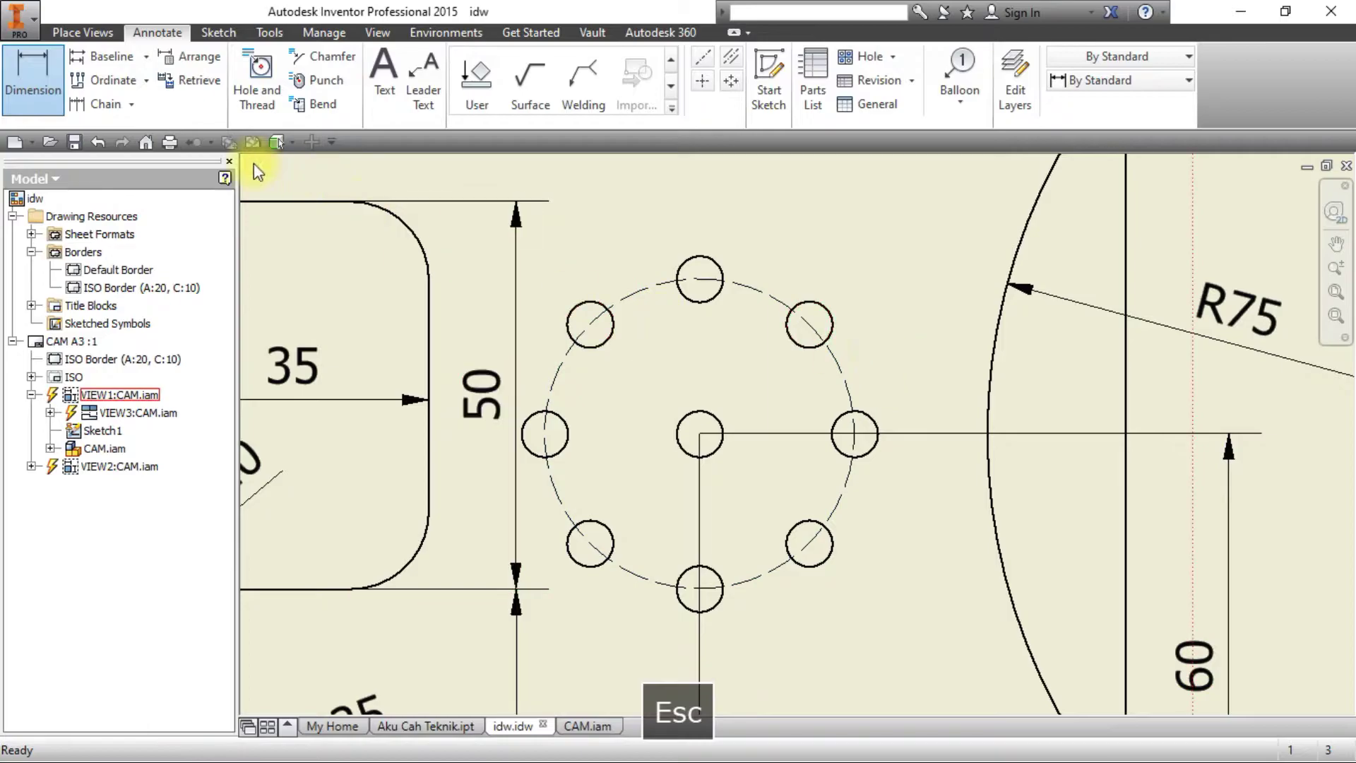
{"action": "key", "text": "d"}
{"action": "left_click", "coordinate": [811, 311]}
{"action": "left_click", "coordinate": [869, 417]}
{"action": "key", "text": "Escape"}
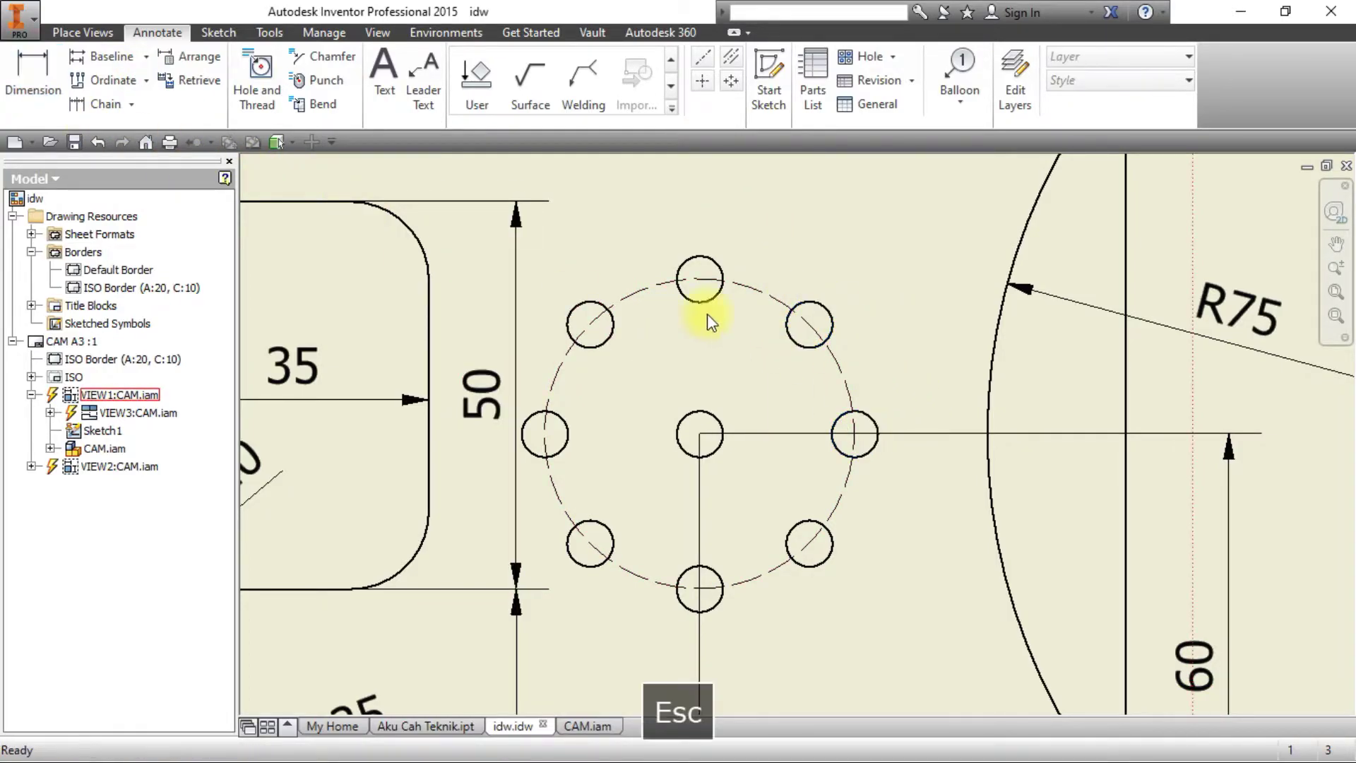
{"action": "left_click", "coordinate": [133, 106]}
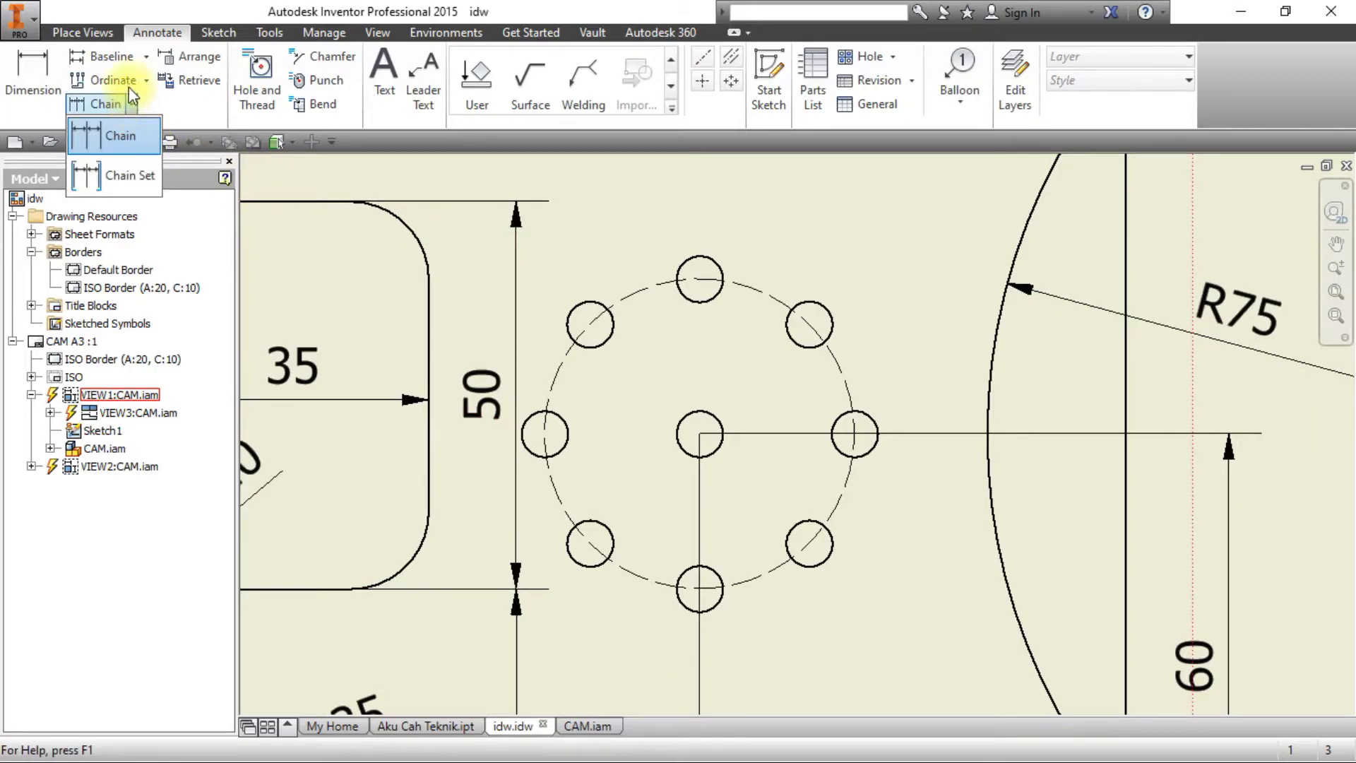
{"action": "left_click", "coordinate": [145, 81]}
{"action": "left_click", "coordinate": [138, 56]}
{"action": "left_click", "coordinate": [146, 57]}
{"action": "left_click", "coordinate": [147, 56]}
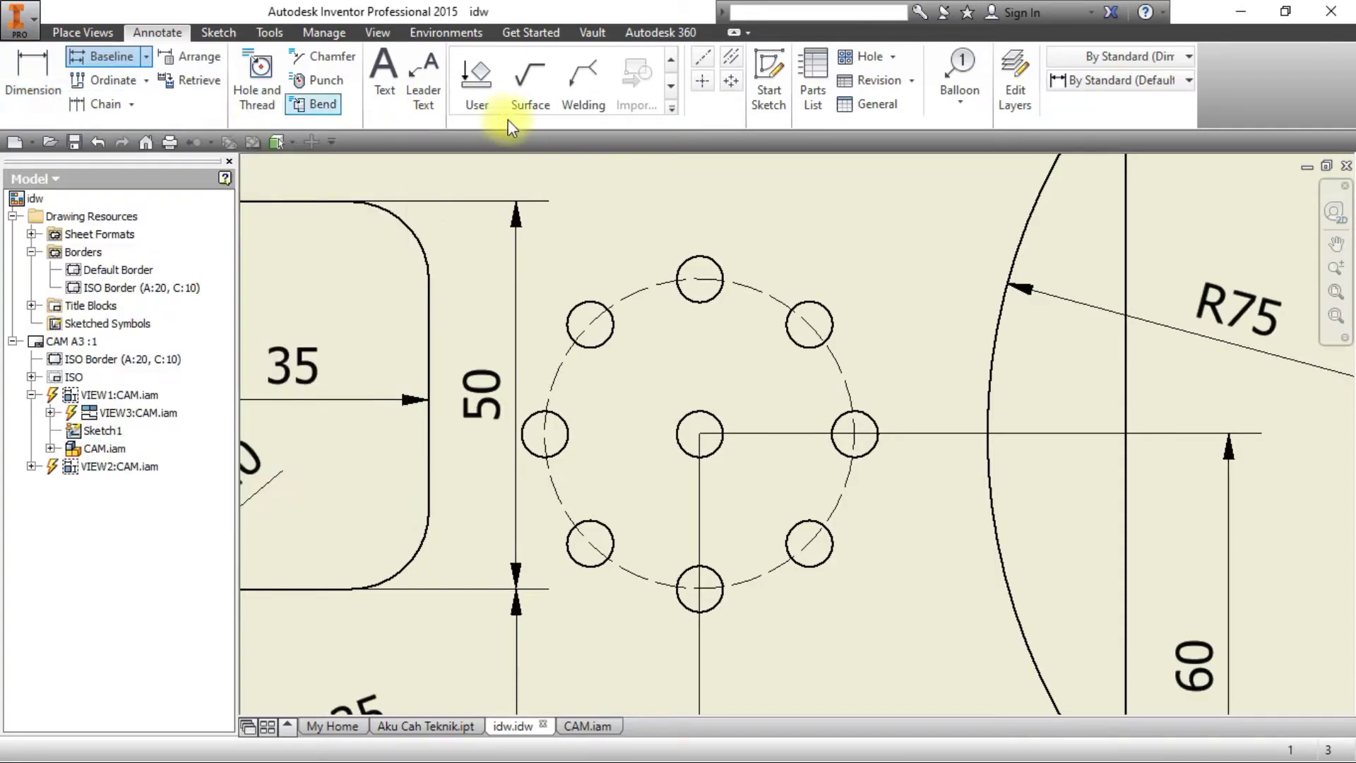
{"action": "left_click", "coordinate": [217, 32]}
{"action": "left_click", "coordinate": [157, 32]}
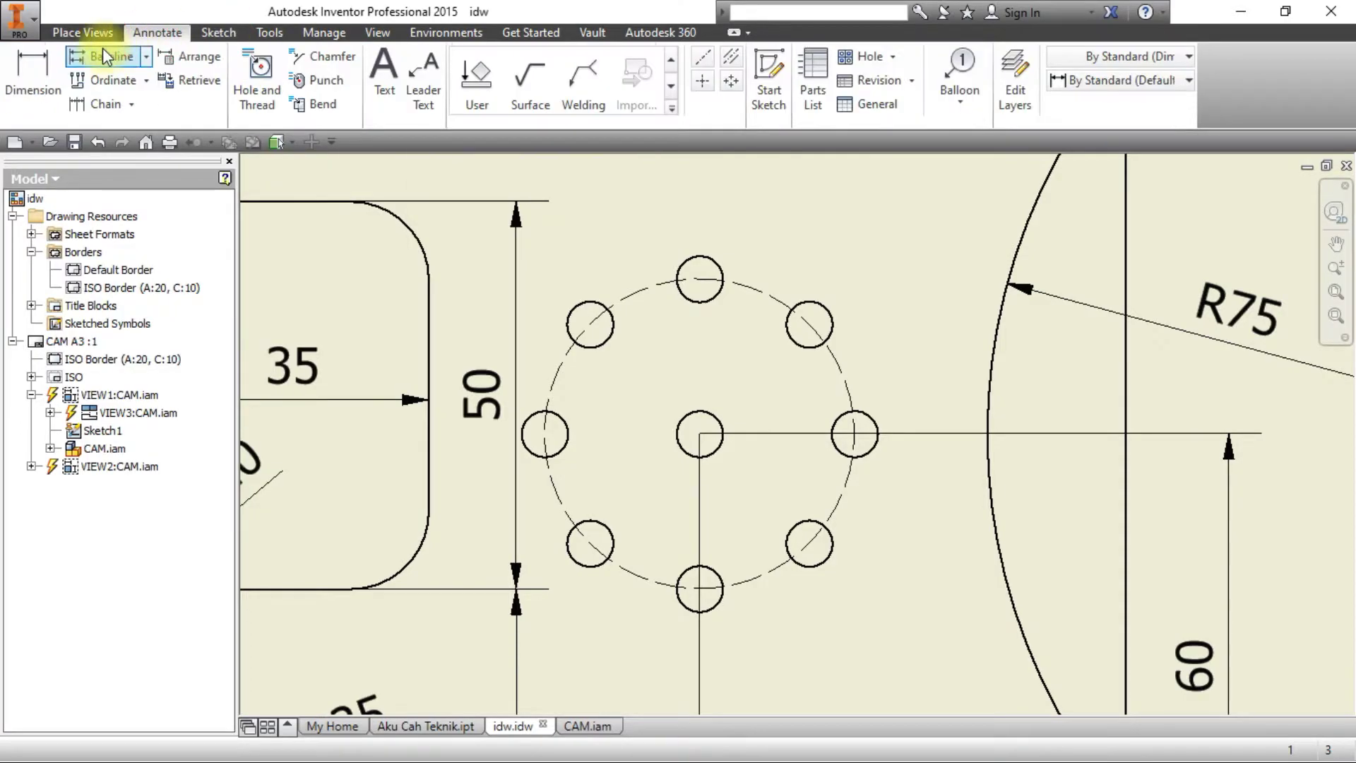
{"action": "key", "text": "ctrl+F9"}
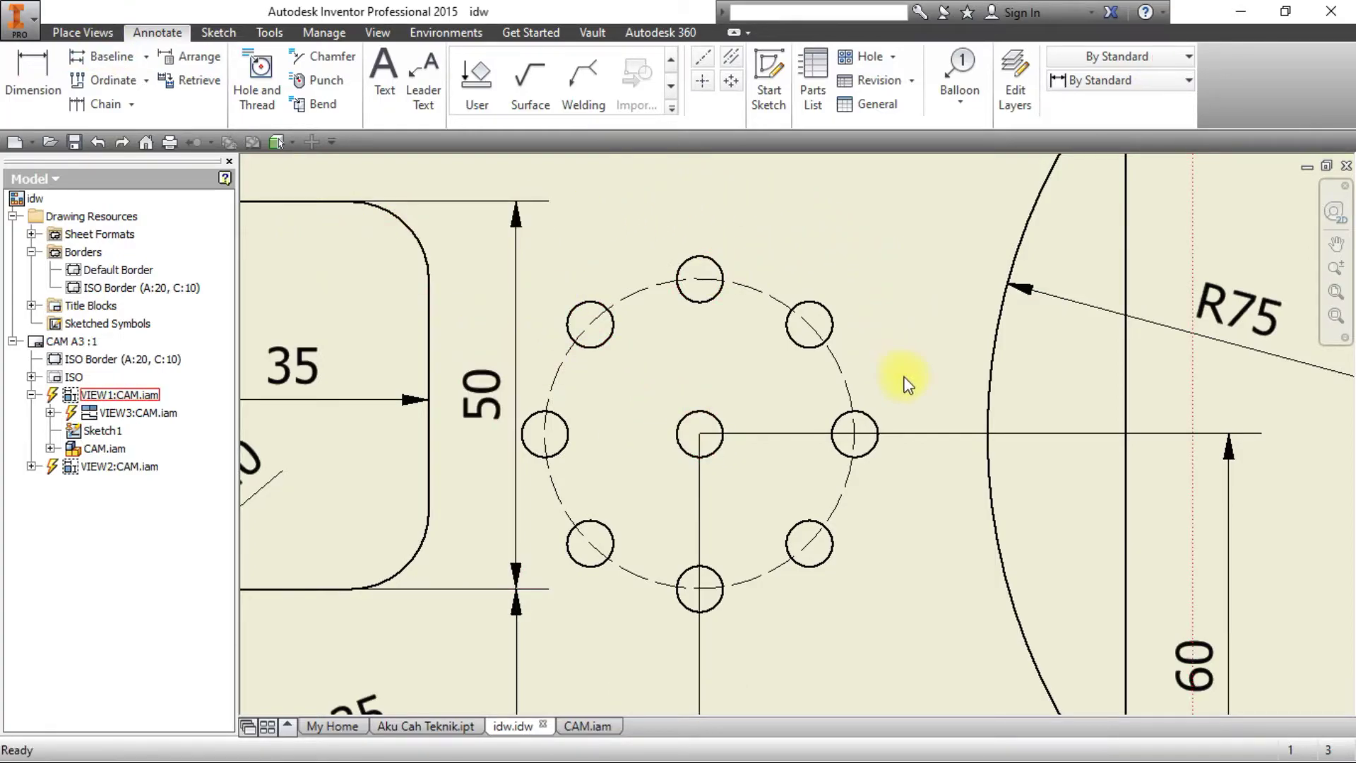
Examine the Drawing View settings of the dimensioned plan view, VIEW1.
{"action": "left_click", "coordinate": [217, 32]}
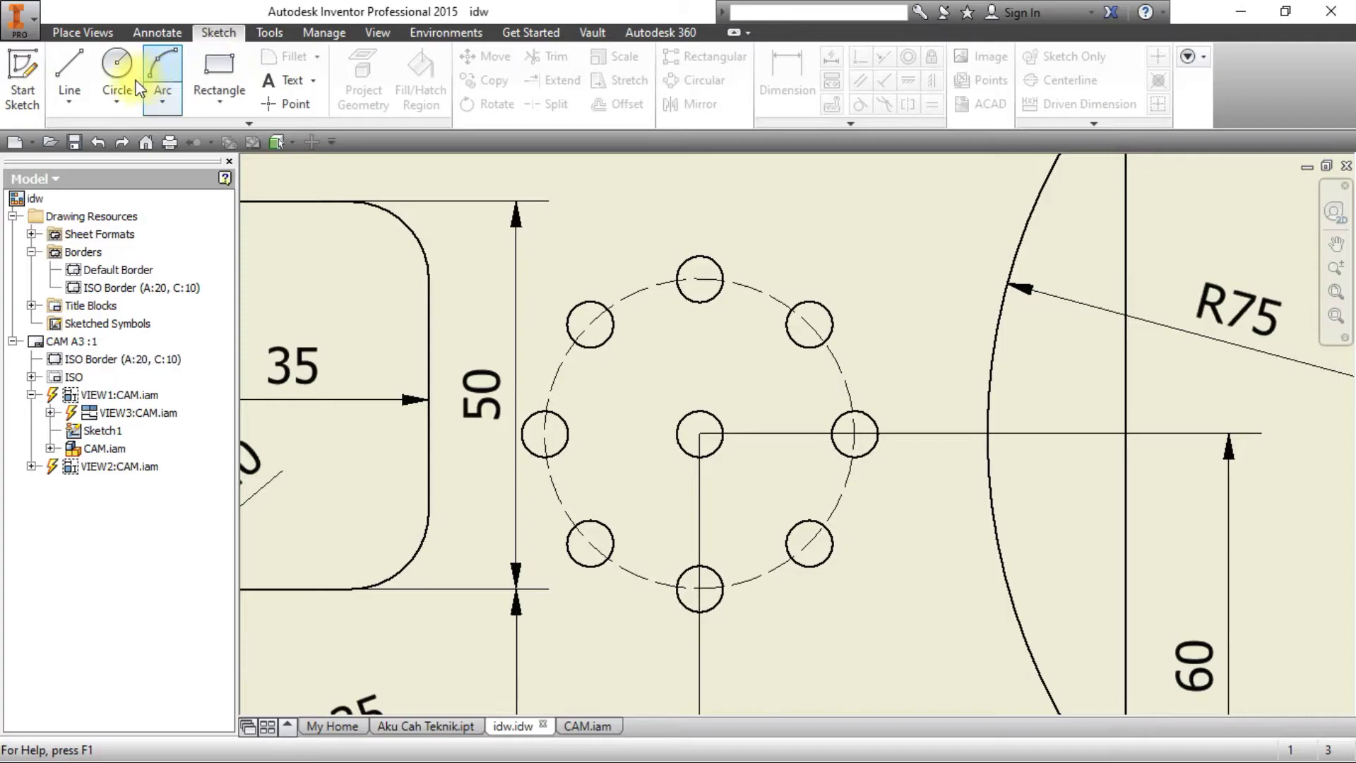
{"action": "scroll", "coordinate": [763, 251], "scroll_direction": "down", "scroll_amount": 5}
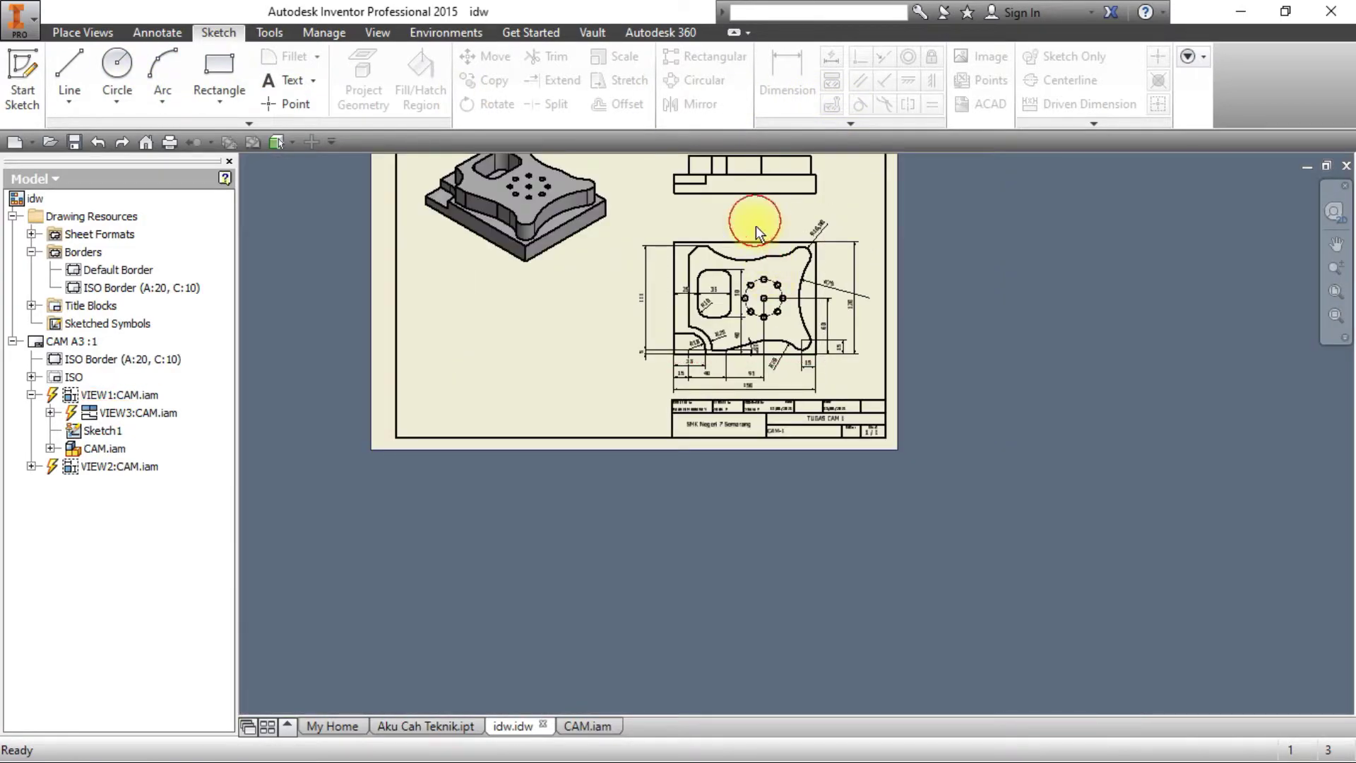
{"action": "double_click", "coordinate": [753, 232]}
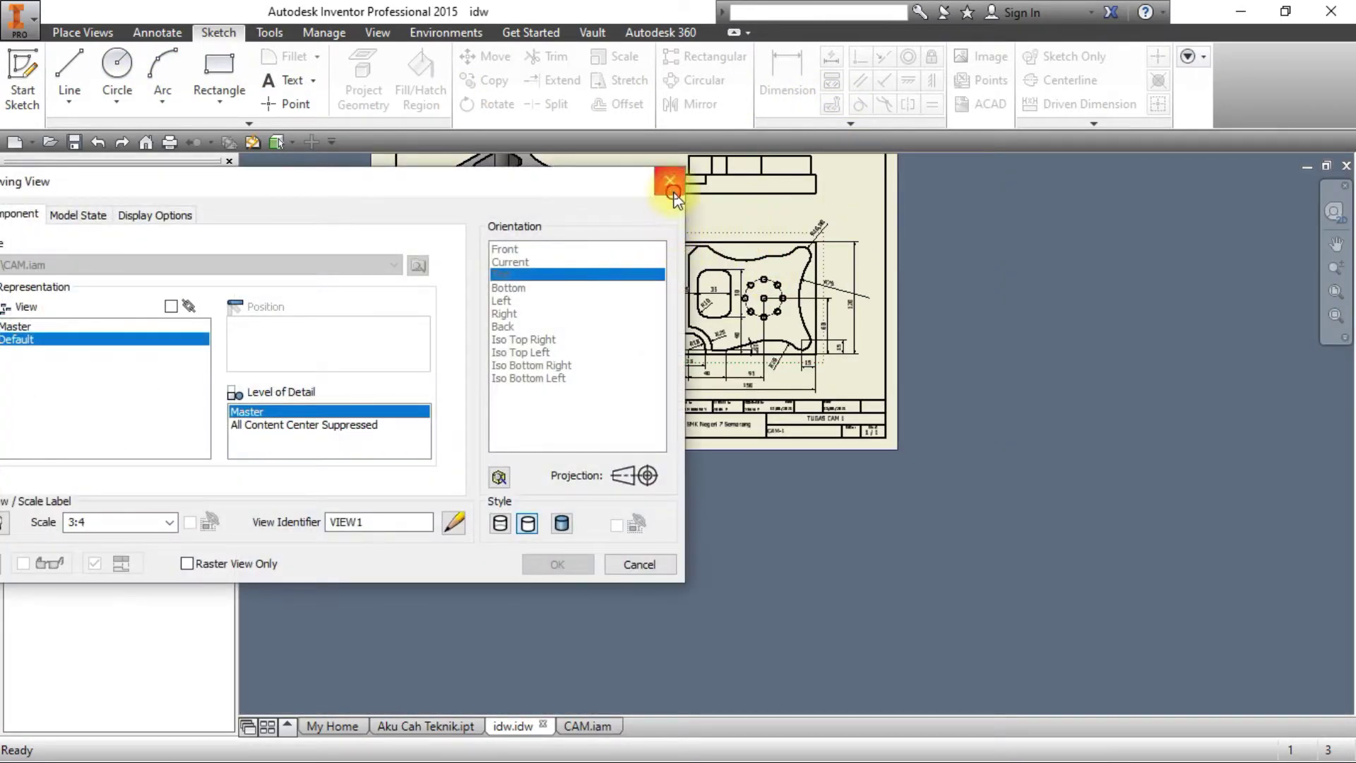
{"action": "left_click", "coordinate": [671, 183]}
{"action": "key", "text": "Escape"}
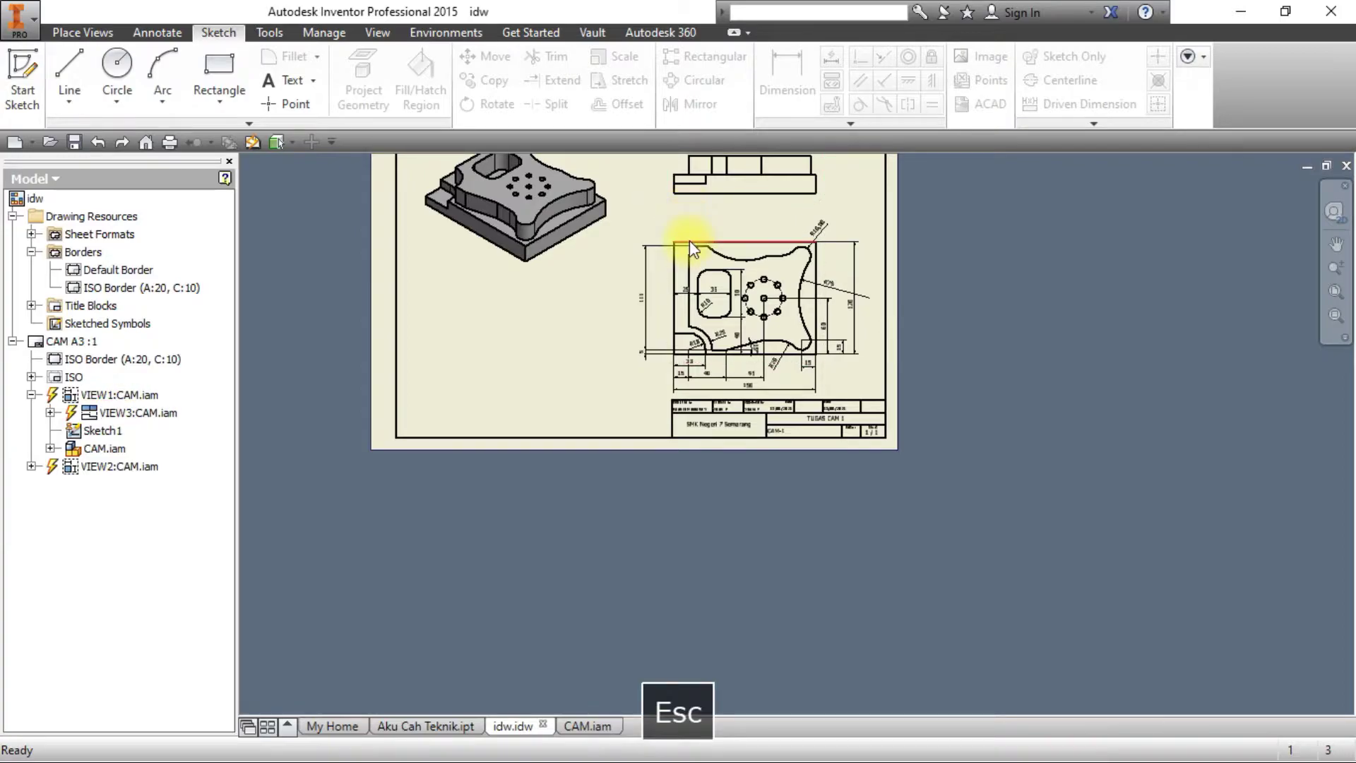
{"action": "left_click", "coordinate": [695, 233]}
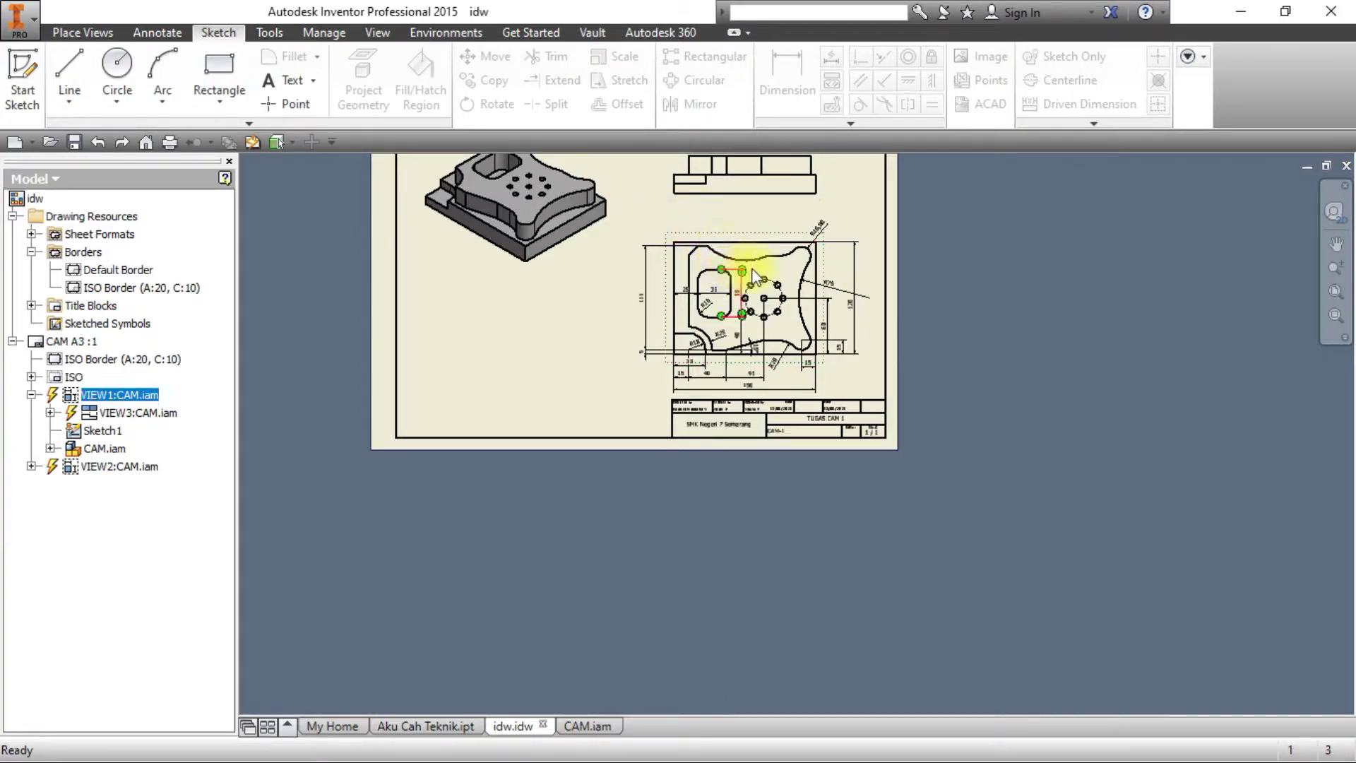
{"action": "scroll", "coordinate": [743, 284], "scroll_direction": "up", "scroll_amount": 5}
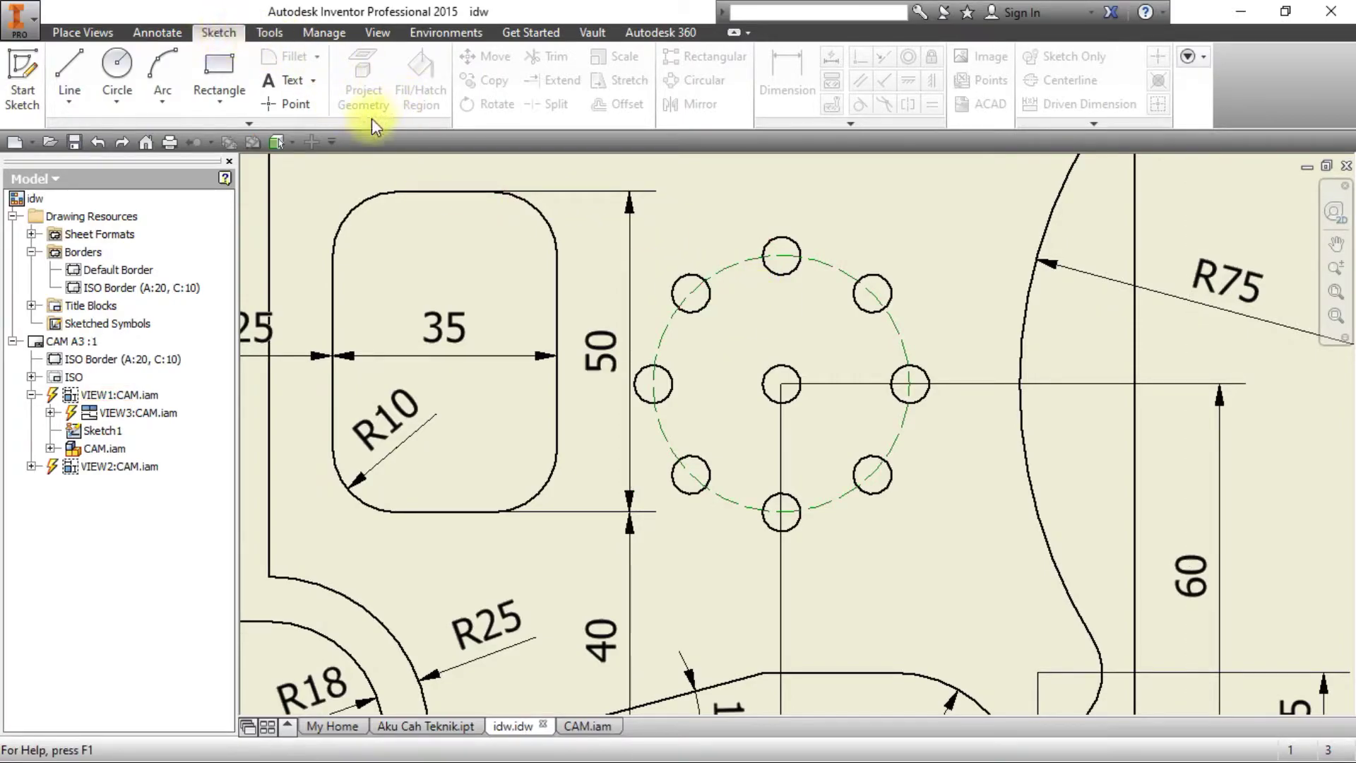
{"action": "scroll", "coordinate": [671, 192], "scroll_direction": "down", "scroll_amount": 5}
{"action": "key", "text": "Escape"}
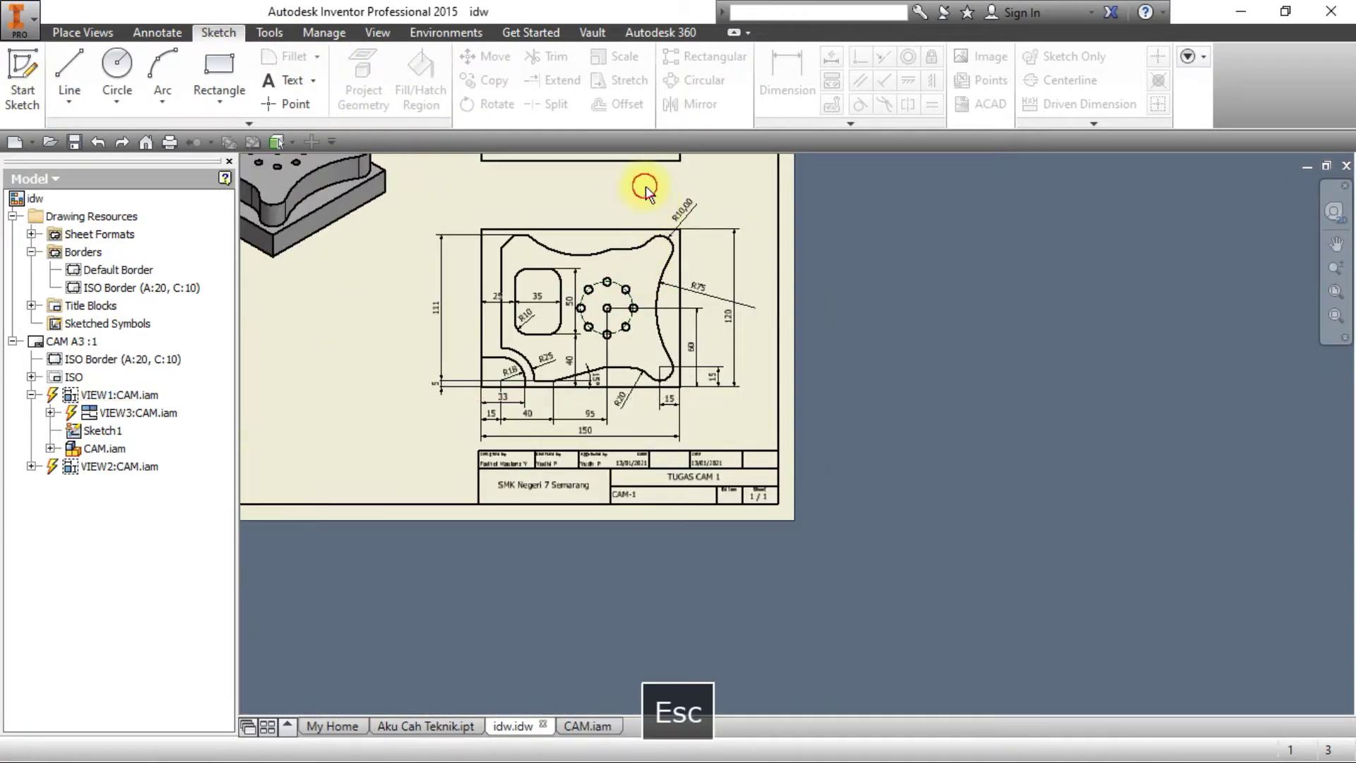
{"action": "left_click", "coordinate": [645, 218]}
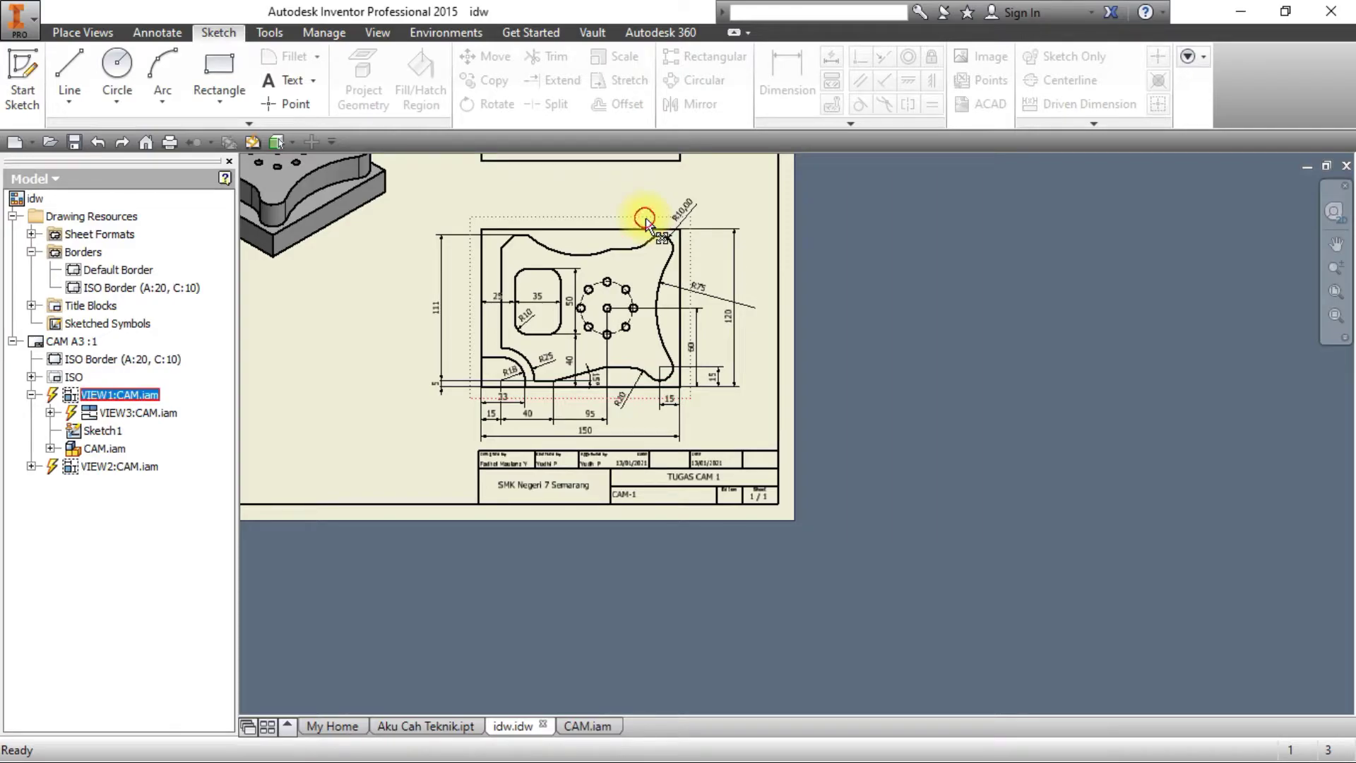
{"action": "double_click", "coordinate": [646, 218]}
{"action": "left_click", "coordinate": [673, 178]}
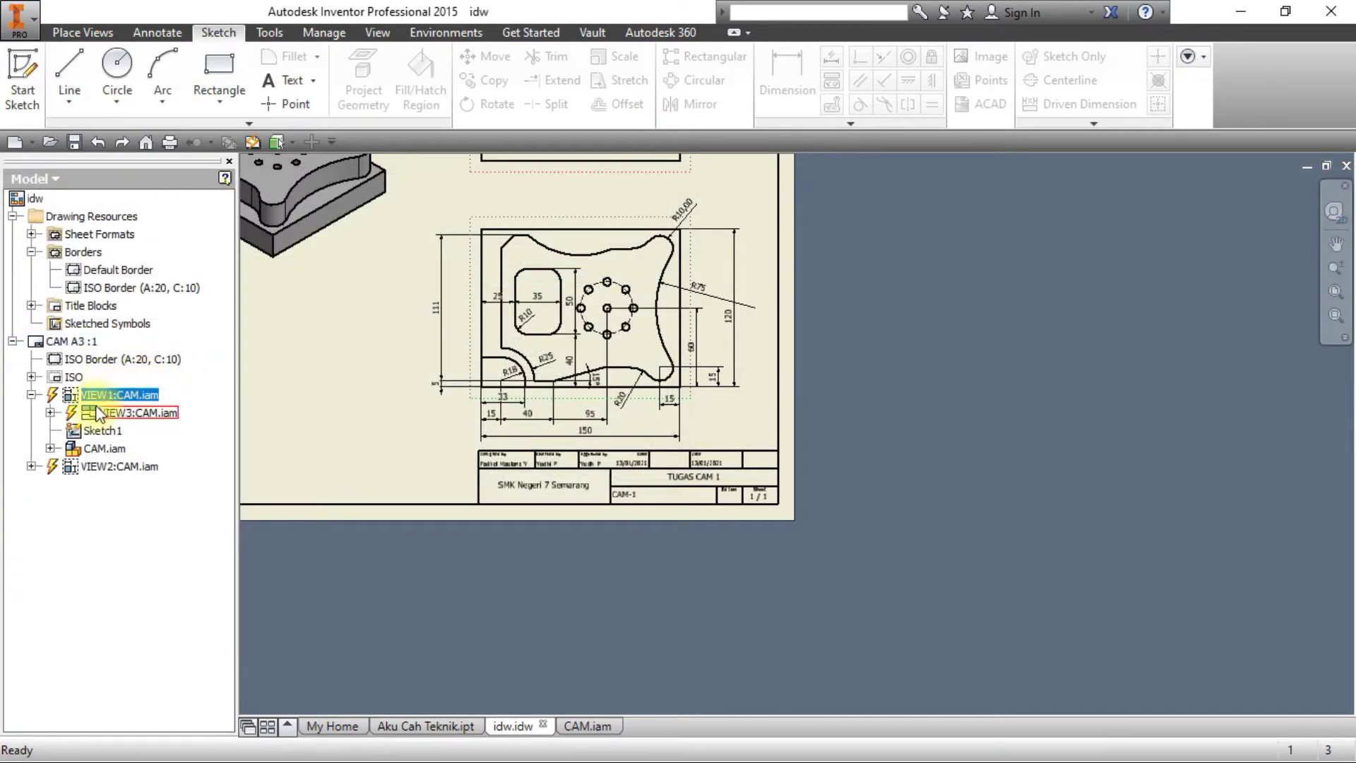
Open Sketch1 under VIEW1 for editing and examine its bolt circle geometry.
{"action": "left_click", "coordinate": [36, 422]}
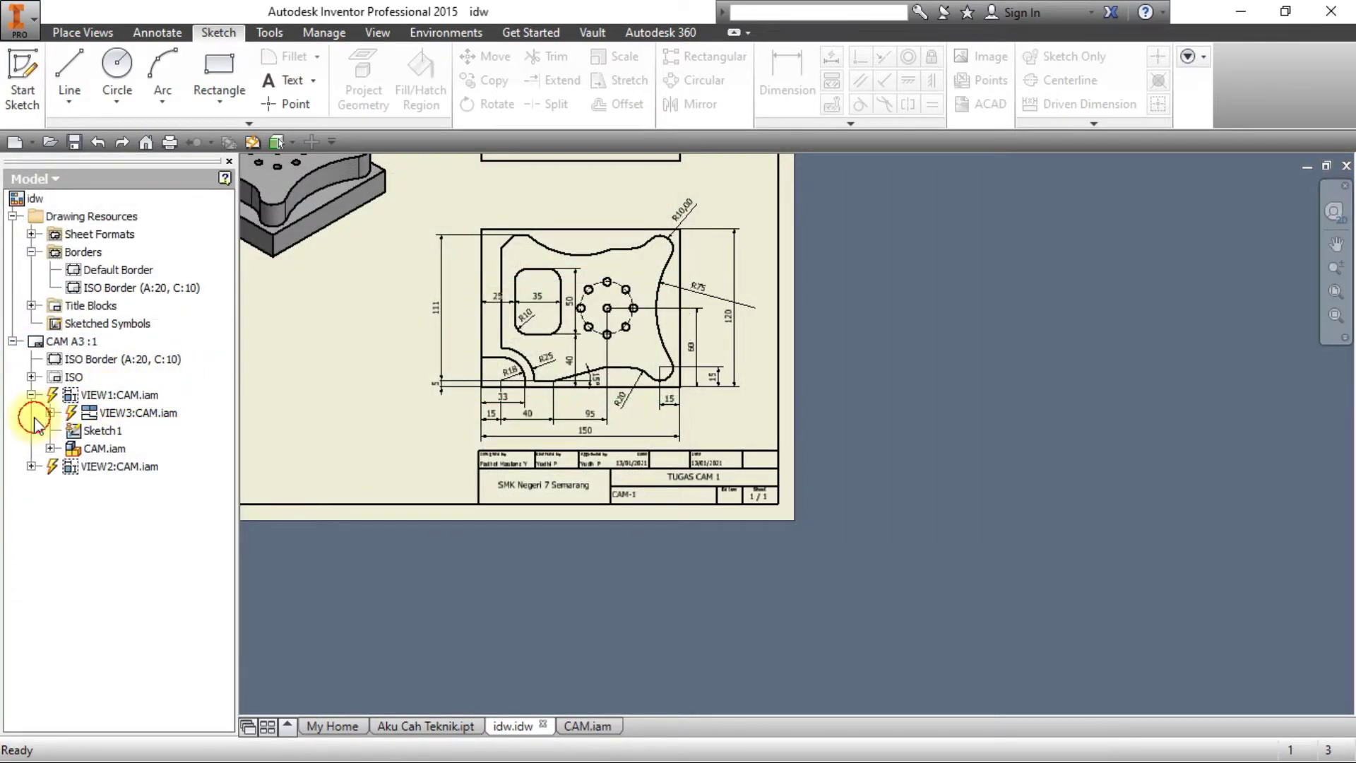
{"action": "double_click", "coordinate": [73, 430]}
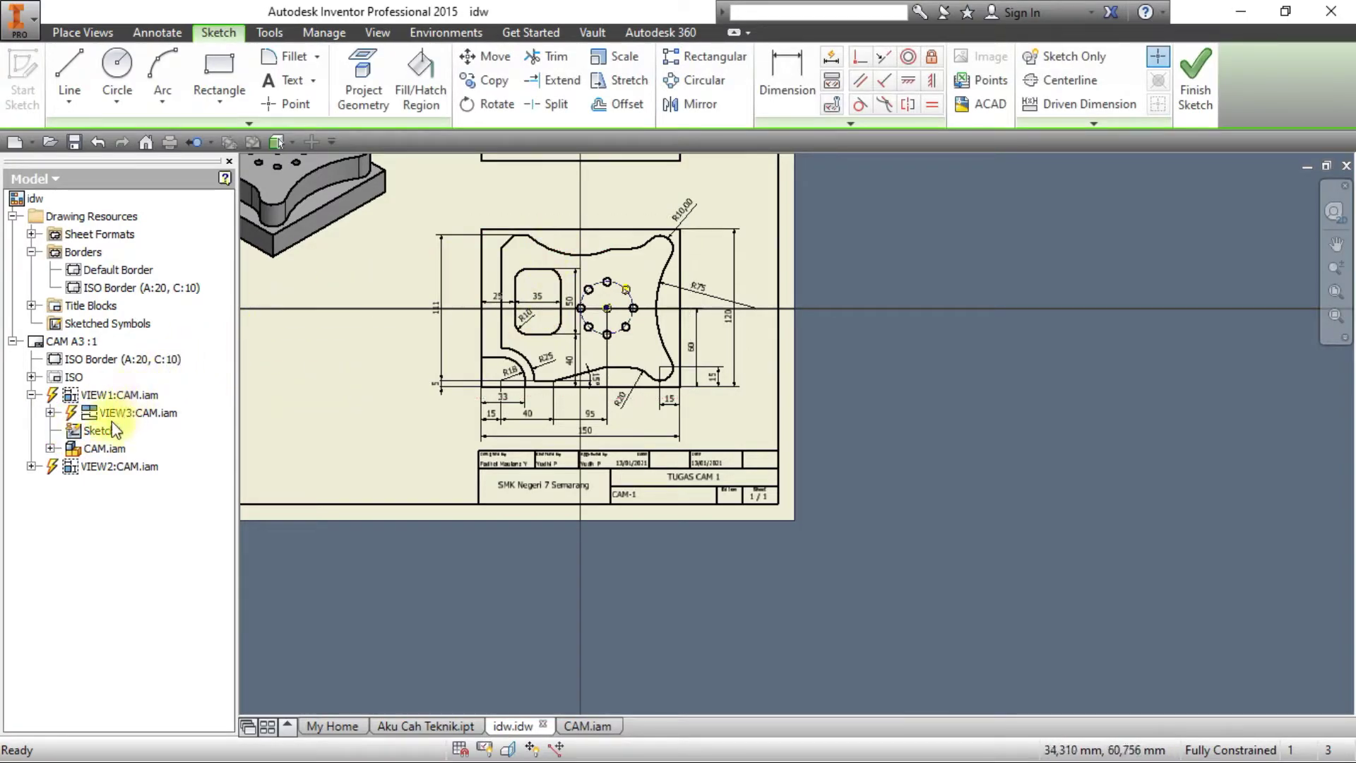
{"action": "scroll", "coordinate": [585, 299], "scroll_direction": "up", "scroll_amount": 4}
{"action": "scroll", "coordinate": [585, 299], "scroll_direction": "down", "scroll_amount": 7}
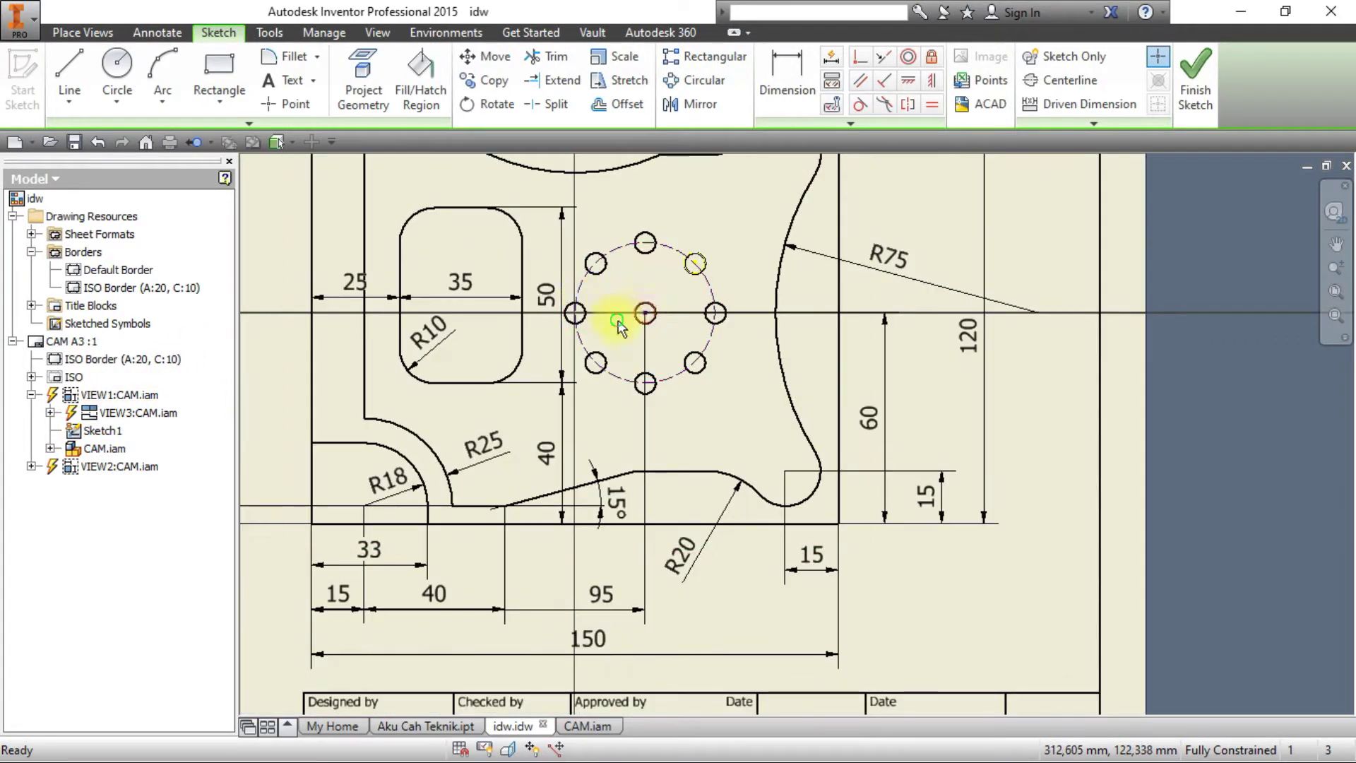
{"action": "middle_click_drag", "start_coordinate": [633, 311], "coordinate": [484, 358]}
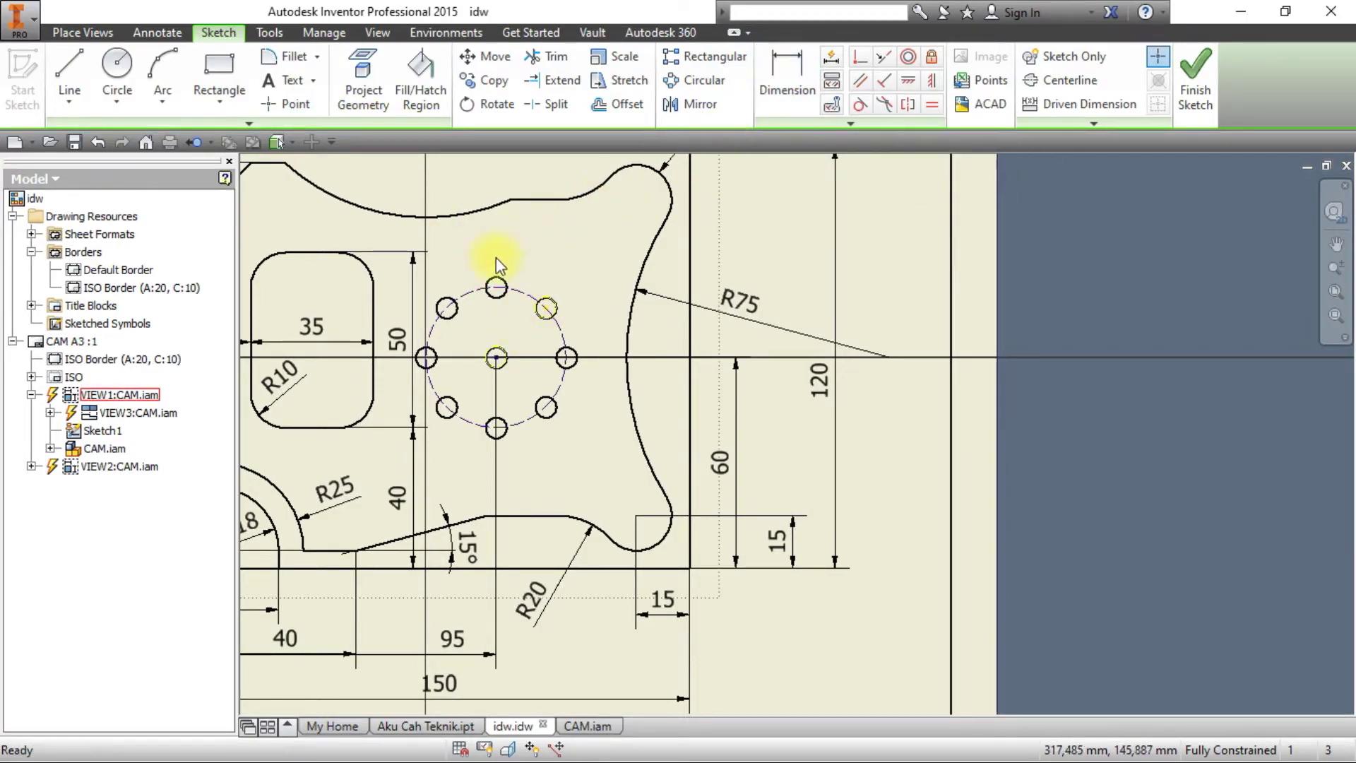
{"action": "scroll", "coordinate": [527, 333], "scroll_direction": "down", "scroll_amount": 2}
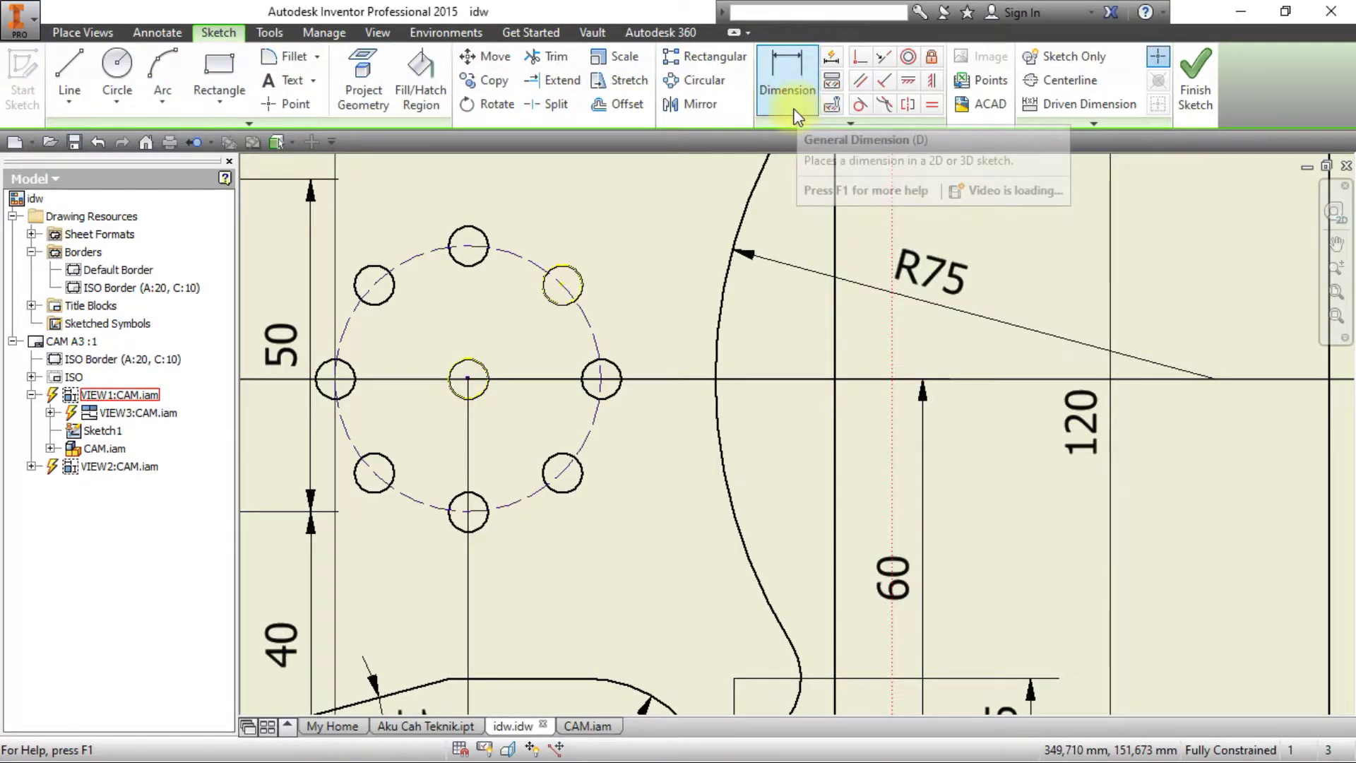
{"action": "key", "text": "ctrl+F9"}
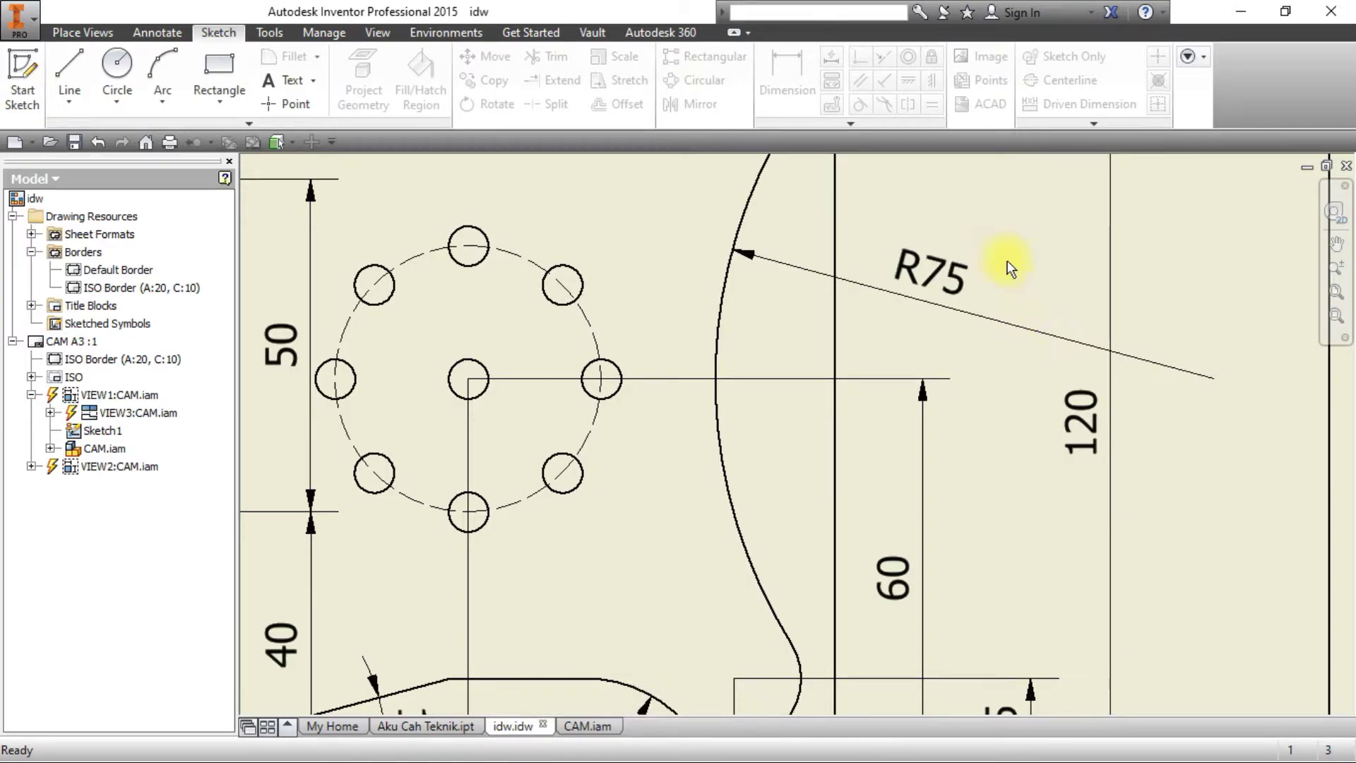
Try a driven three-point angular dimension in Sketch1 between the right and upper-right bolt-circle holes about the centre hole.
{"action": "double_click", "coordinate": [76, 433]}
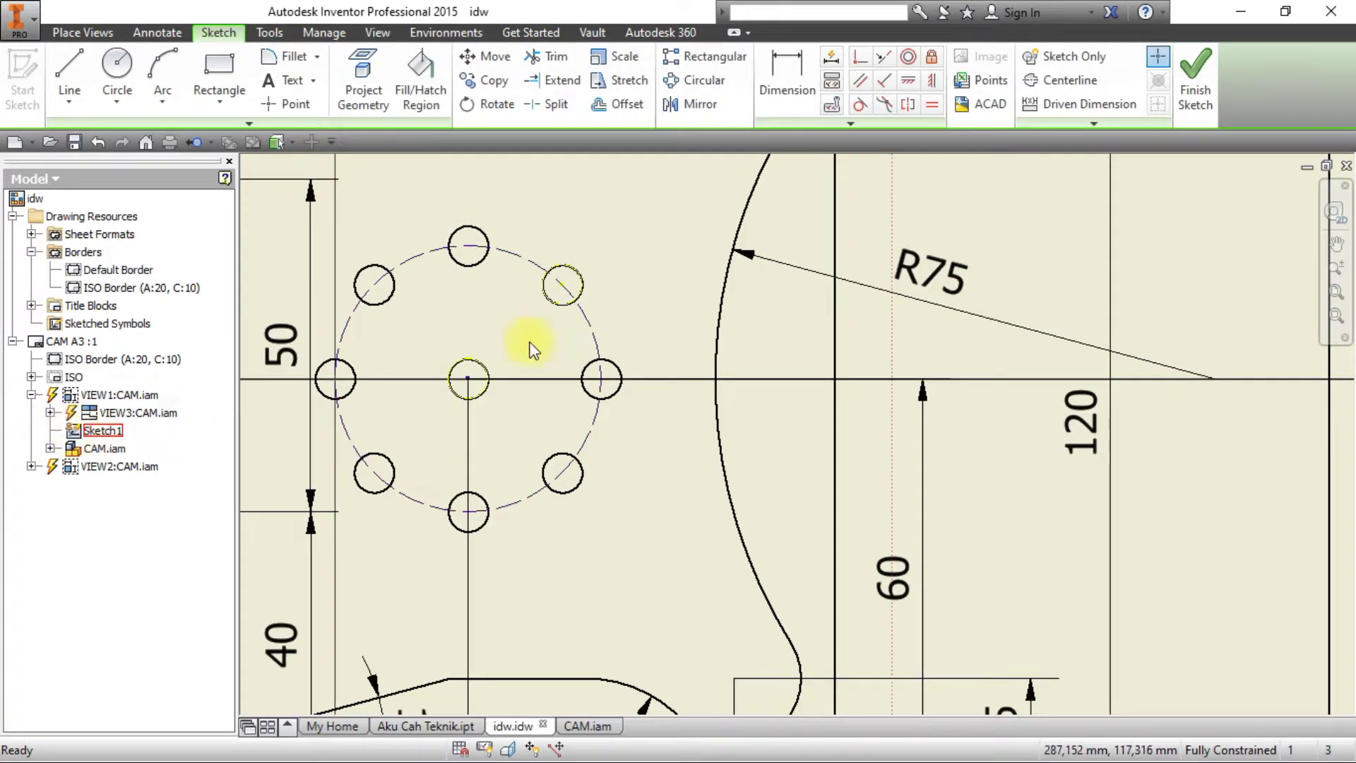
{"action": "left_click", "coordinate": [771, 80]}
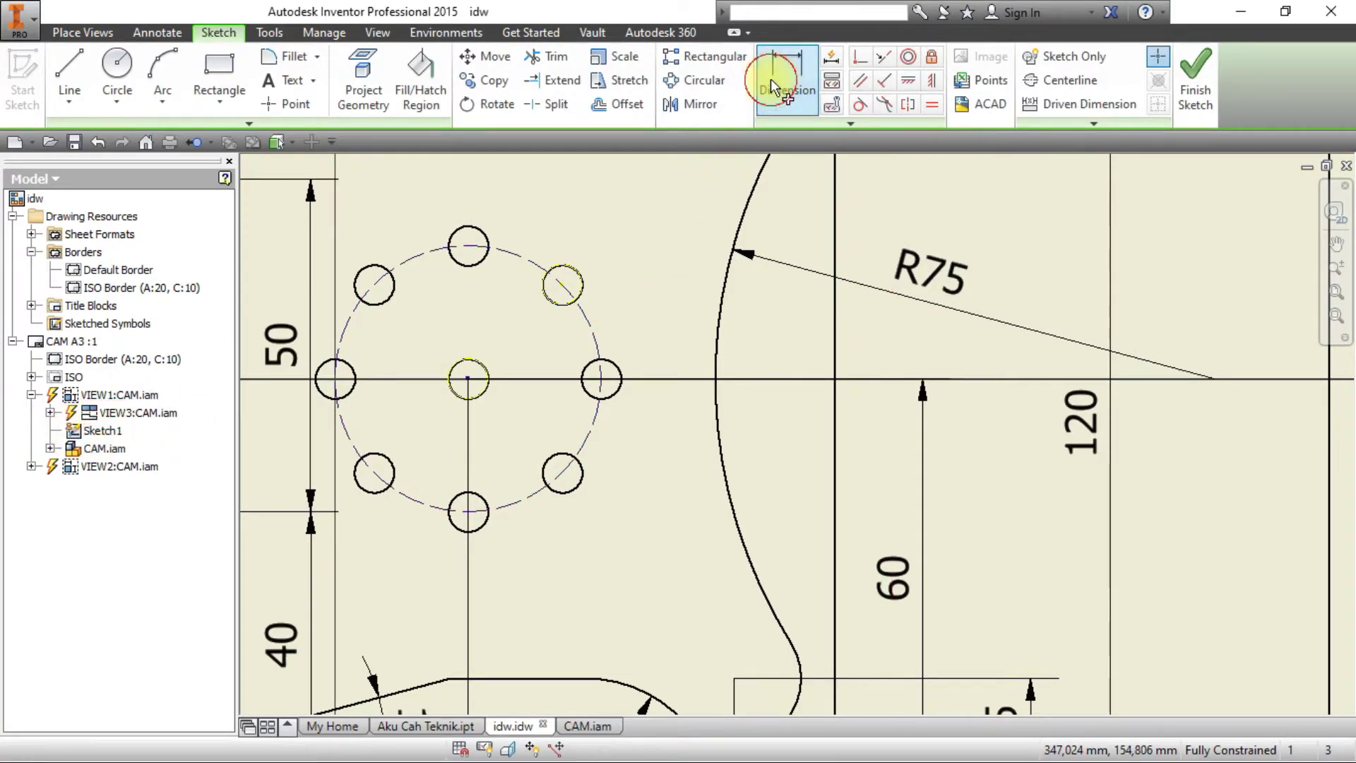
{"action": "left_click", "coordinate": [603, 381]}
{"action": "left_click", "coordinate": [469, 379]}
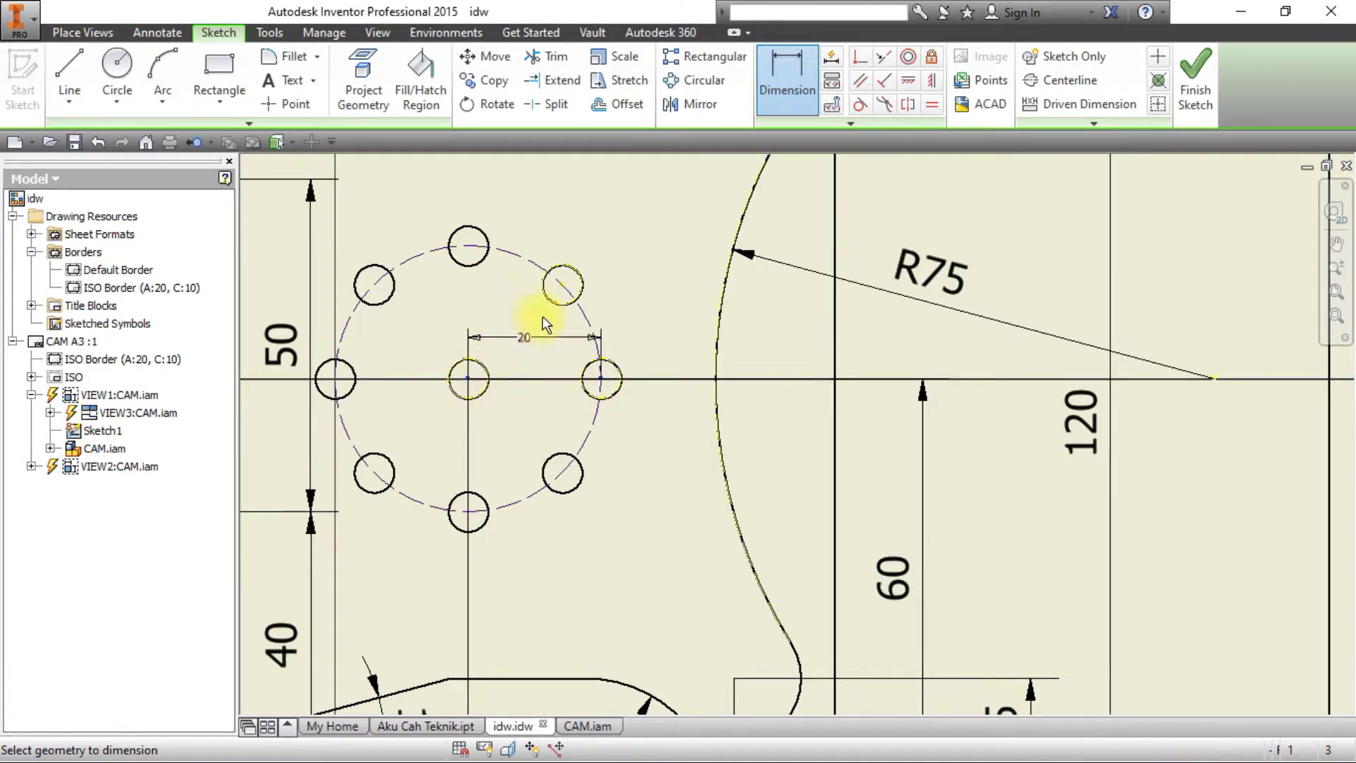
{"action": "left_click", "coordinate": [563, 285]}
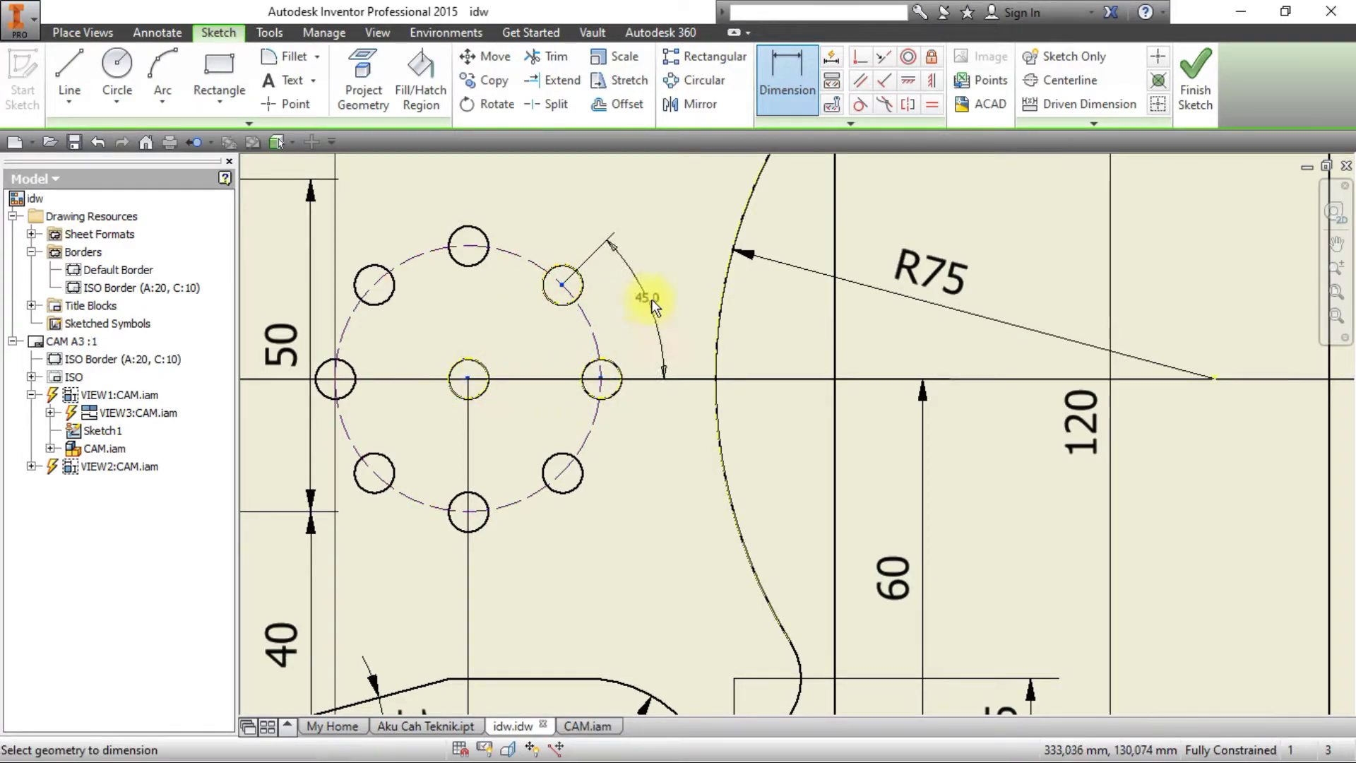
{"action": "left_click", "coordinate": [677, 291]}
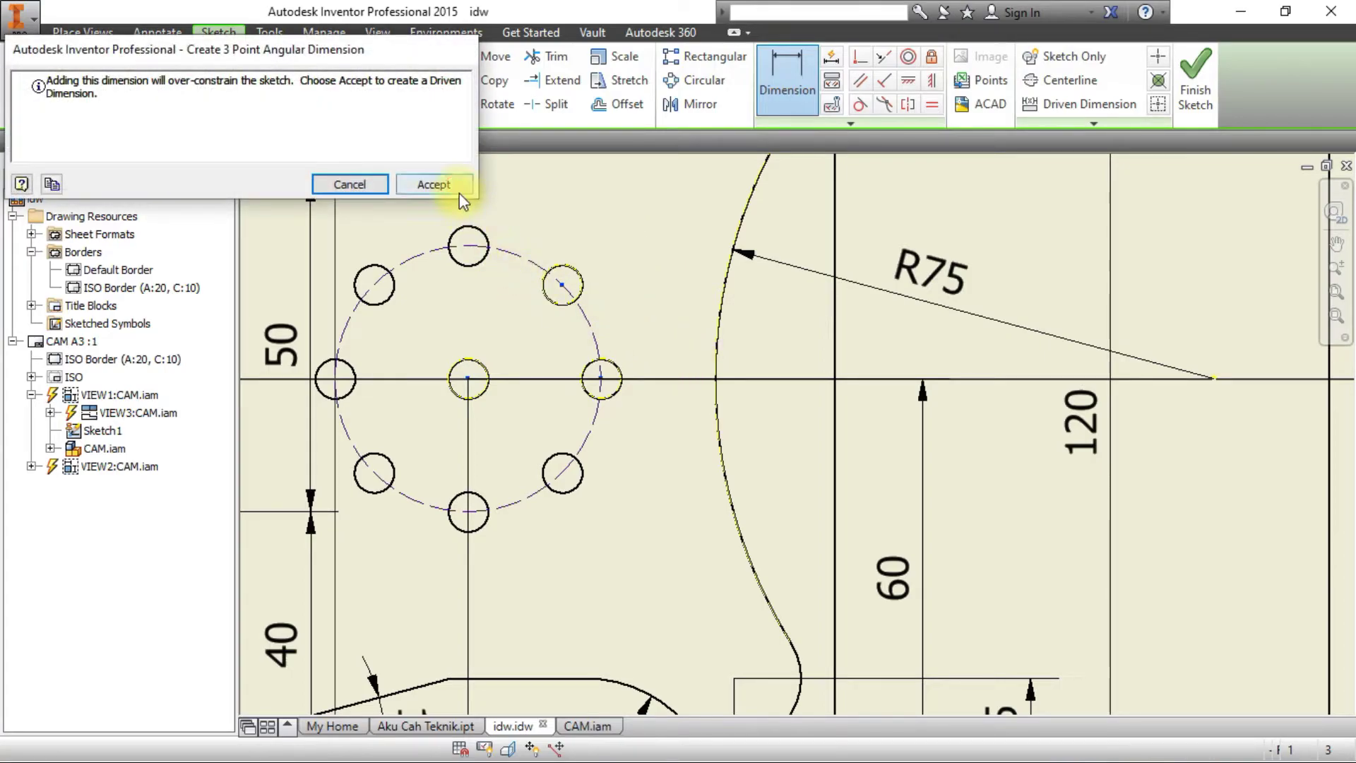
{"action": "left_click", "coordinate": [457, 189]}
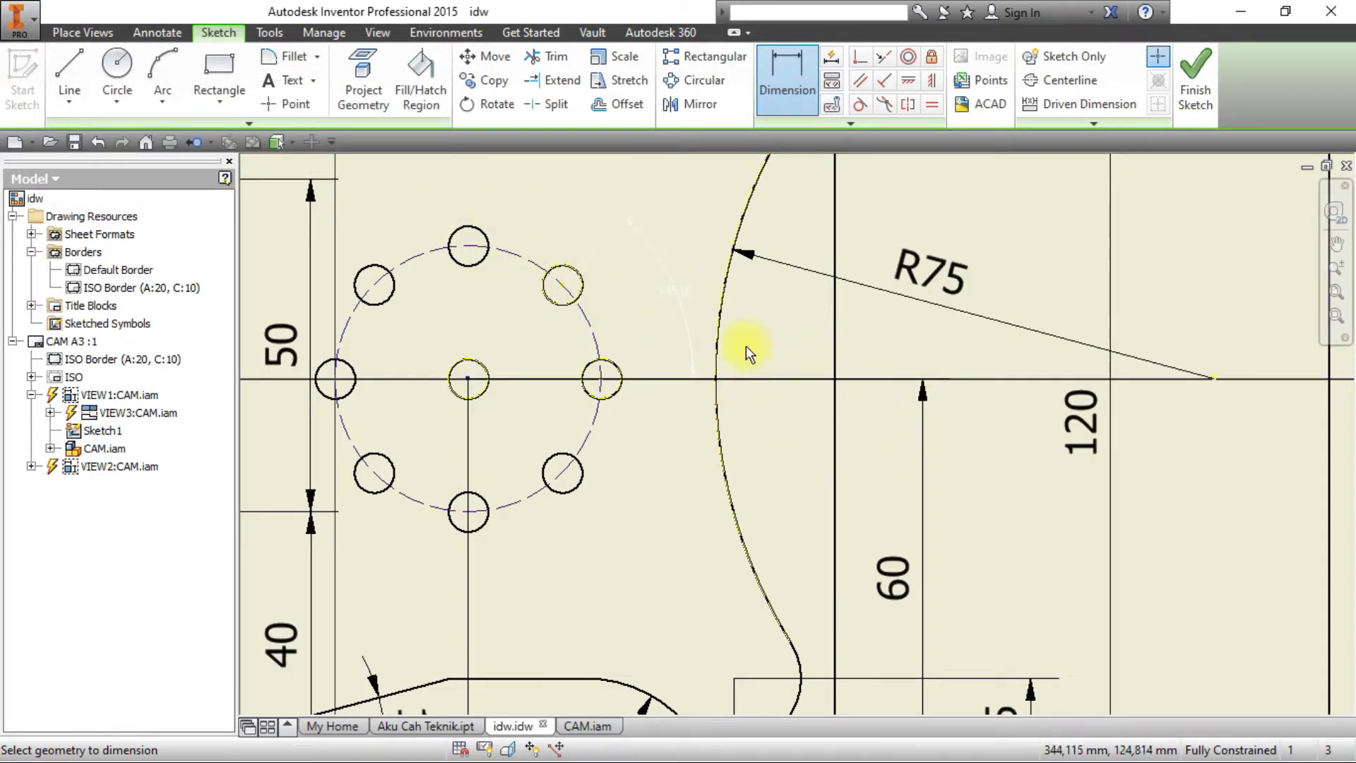
{"action": "key", "text": "ctrl+z"}
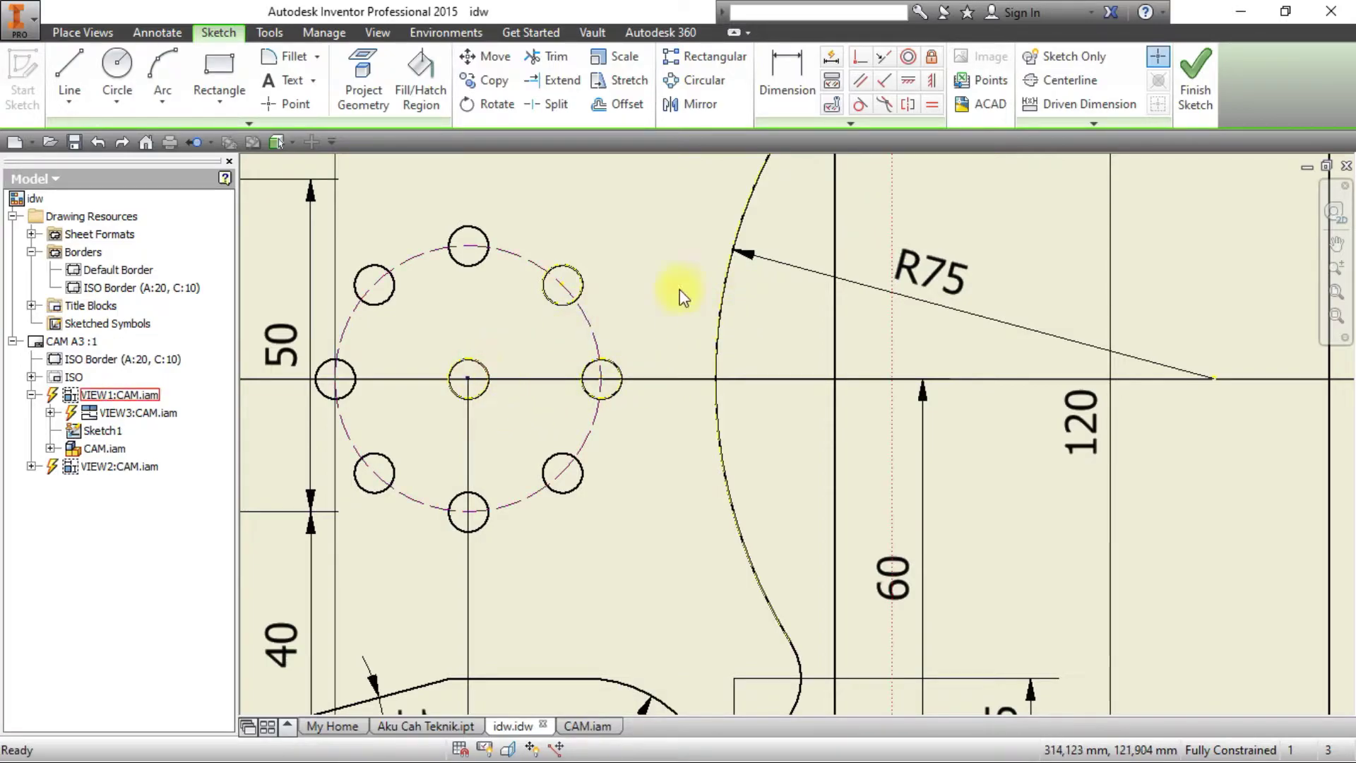
{"action": "left_click", "coordinate": [1194, 77]}
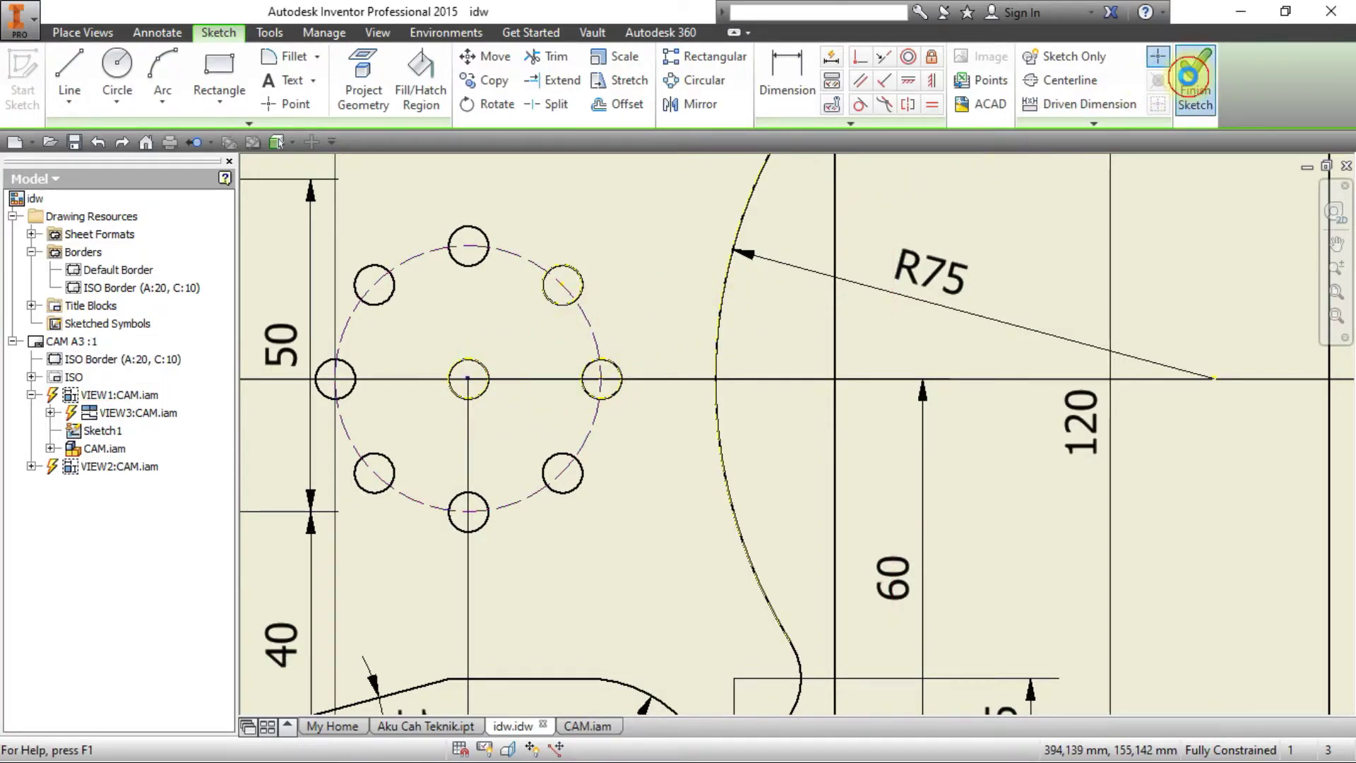
Add an angular drawing dimension between the right and upper-right bolt-circle holes about the centre hole in the plan view.
{"action": "left_click", "coordinate": [157, 32]}
{"action": "left_click", "coordinate": [51, 78]}
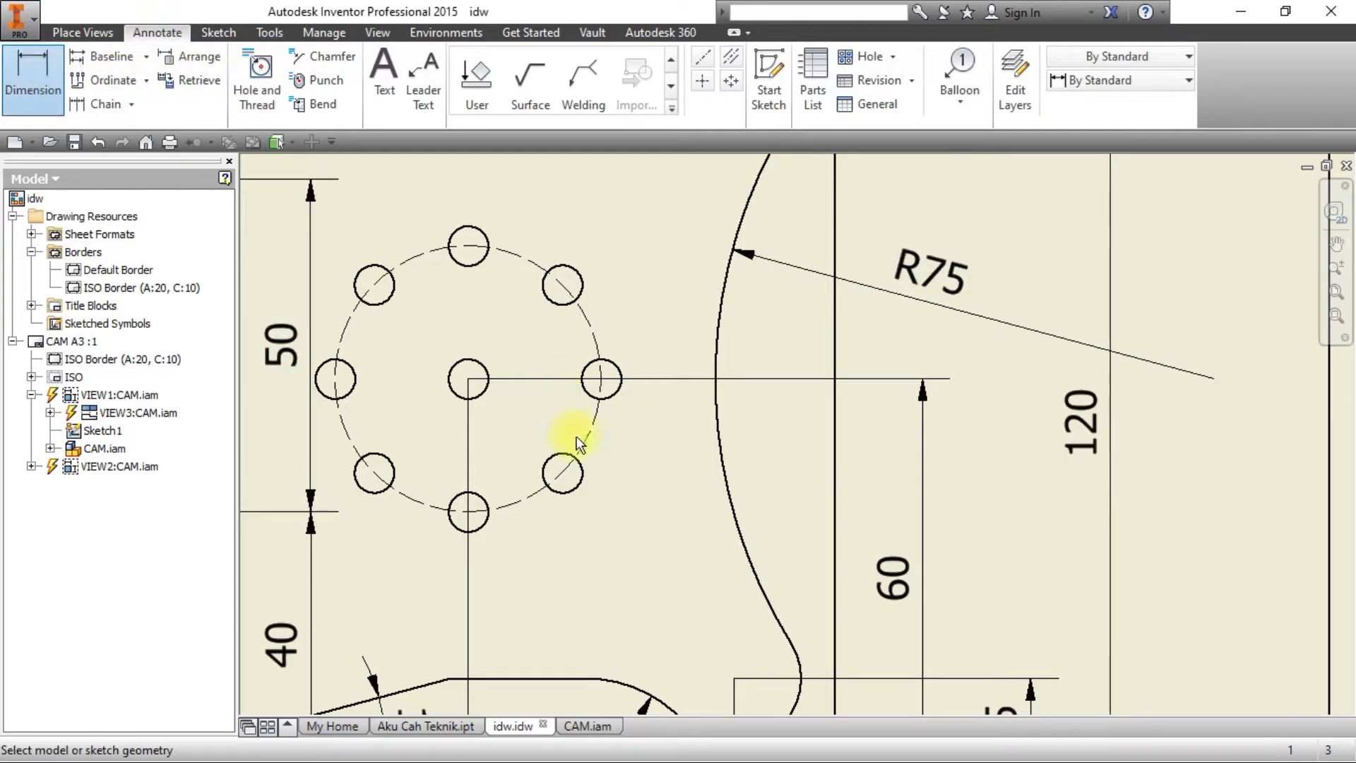
{"action": "left_click", "coordinate": [601, 379]}
{"action": "left_click", "coordinate": [467, 379]}
{"action": "left_click", "coordinate": [563, 285]}
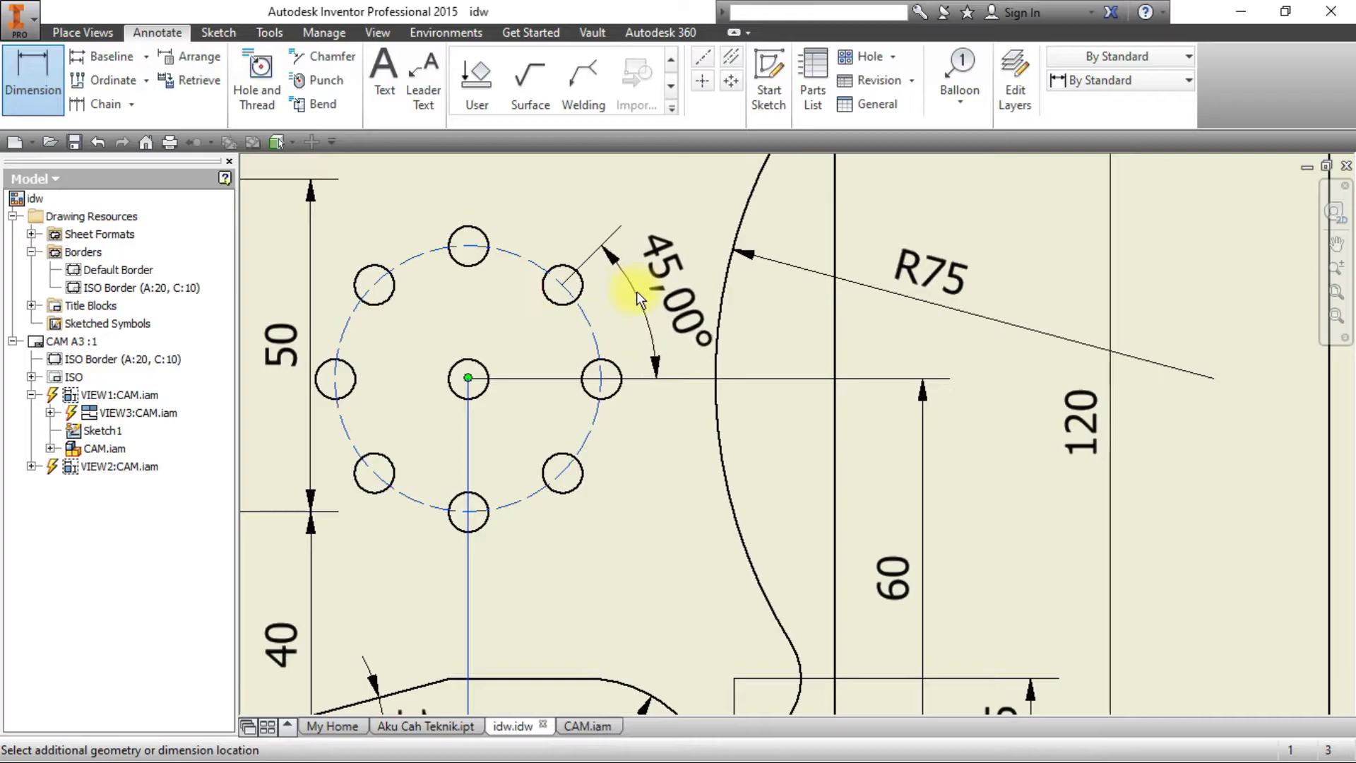
{"action": "left_click", "coordinate": [636, 292]}
{"action": "left_click", "coordinate": [715, 381]}
{"action": "left_click", "coordinate": [636, 306]}
{"action": "left_click", "coordinate": [609, 326]}
{"action": "left_click", "coordinate": [622, 353]}
{"action": "left_click", "coordinate": [622, 380]}
{"action": "left_click", "coordinate": [600, 357]}
{"action": "left_click", "coordinate": [595, 372]}
{"action": "left_click", "coordinate": [617, 506]}
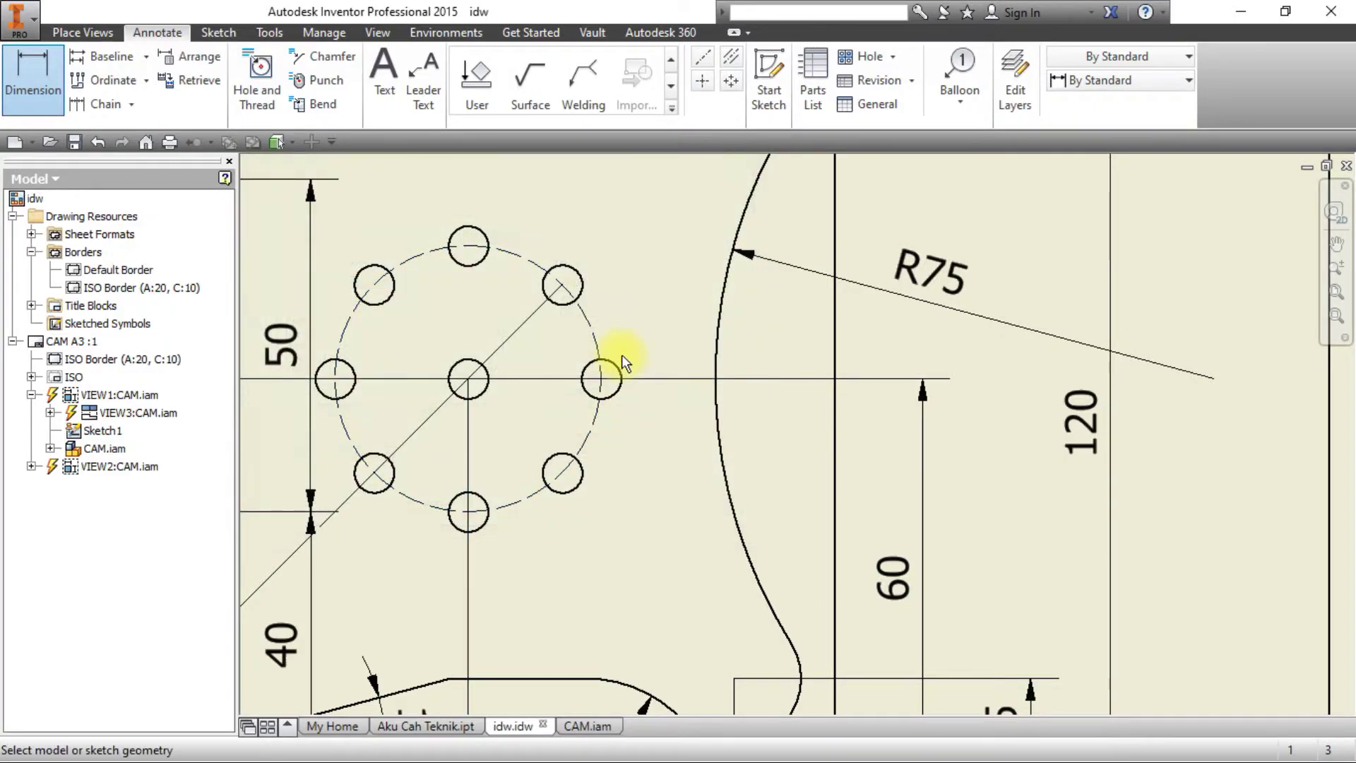
{"action": "scroll", "coordinate": [622, 355], "scroll_direction": "up", "scroll_amount": 2}
{"action": "scroll", "coordinate": [597, 372], "scroll_direction": "down", "scroll_amount": 8}
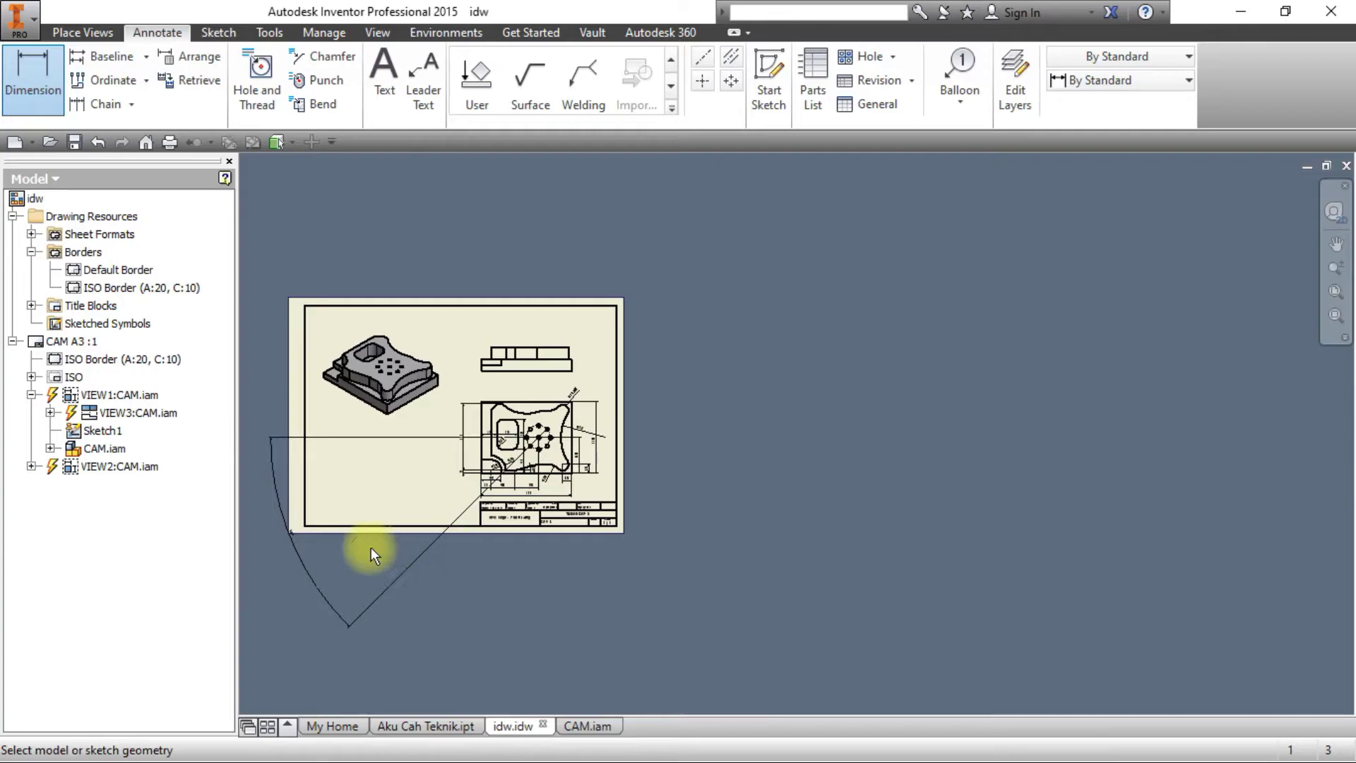
Close the dimension command and compare the 45° bolt-circle dimension with the reference image B-A2-XX #Gambar.jpeg in Photos.
{"action": "key", "text": "Escape"}
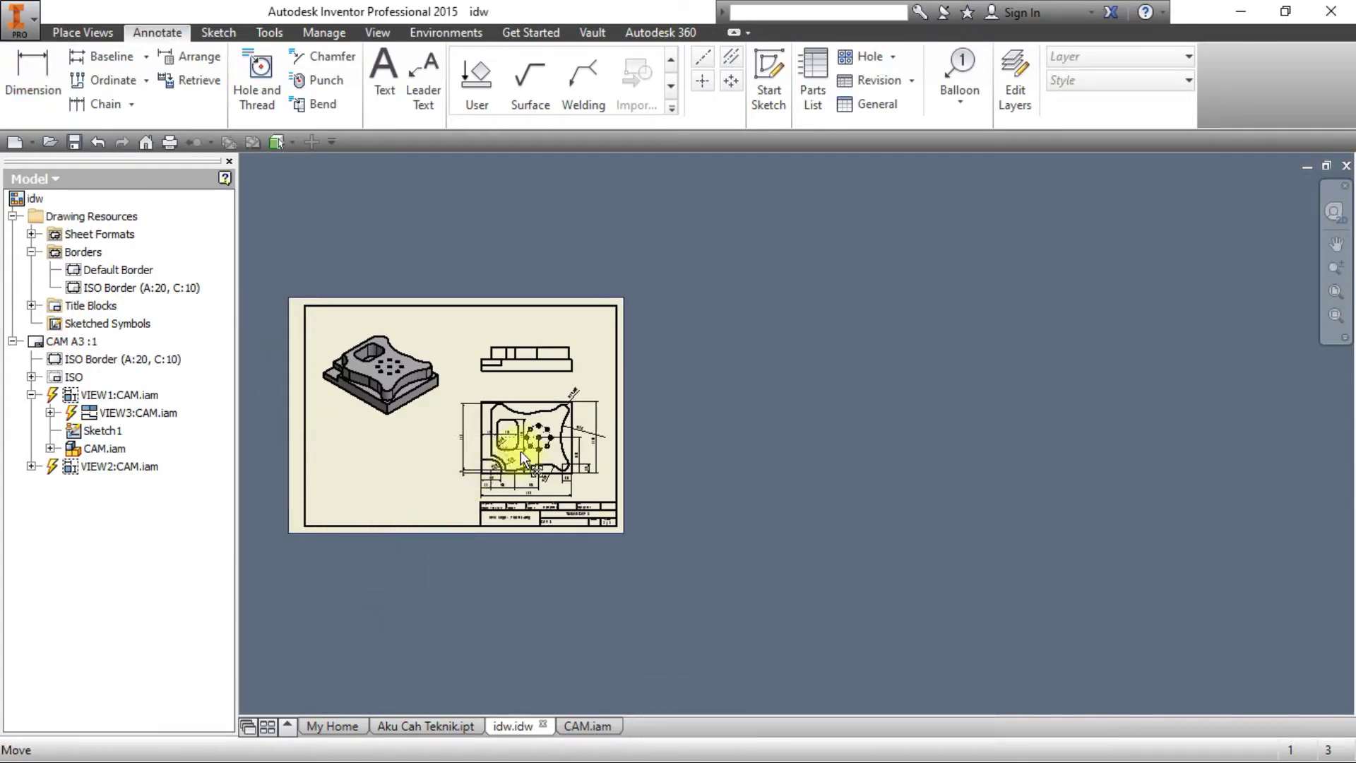
{"action": "left_click", "coordinate": [553, 431]}
{"action": "scroll", "coordinate": [561, 430], "scroll_direction": "down", "scroll_amount": 3}
{"action": "scroll", "coordinate": [561, 429], "scroll_direction": "up", "scroll_amount": 5}
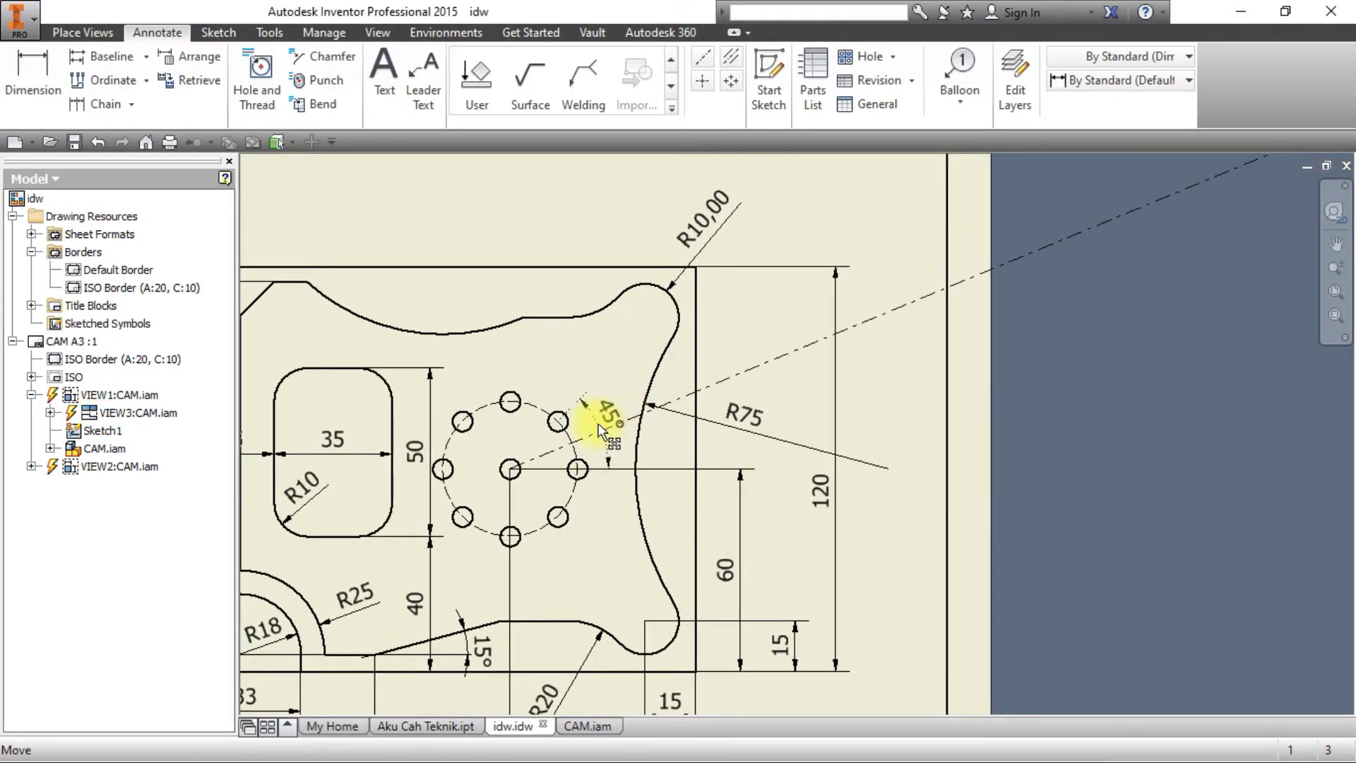
{"action": "left_click", "coordinate": [742, 369]}
{"action": "key", "text": "alt+Tab"}
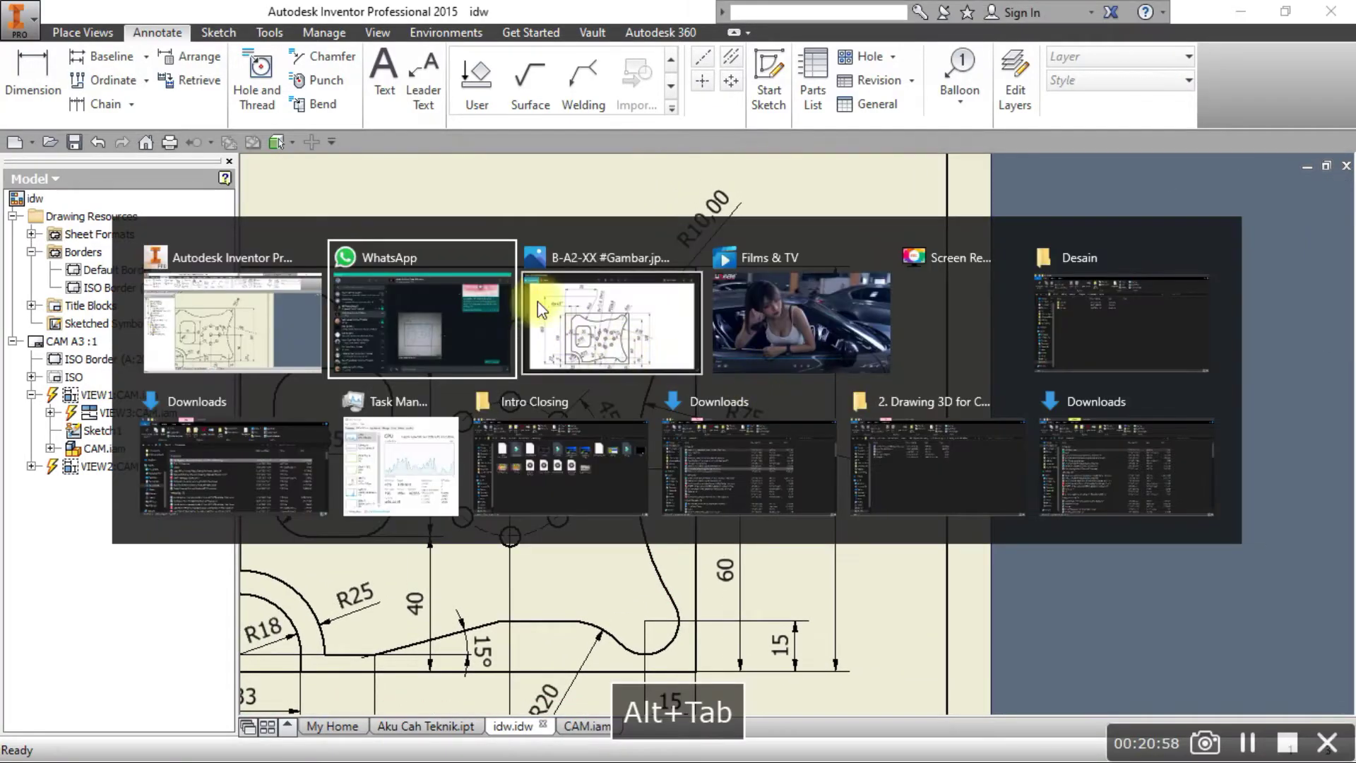
{"action": "left_click", "coordinate": [532, 311]}
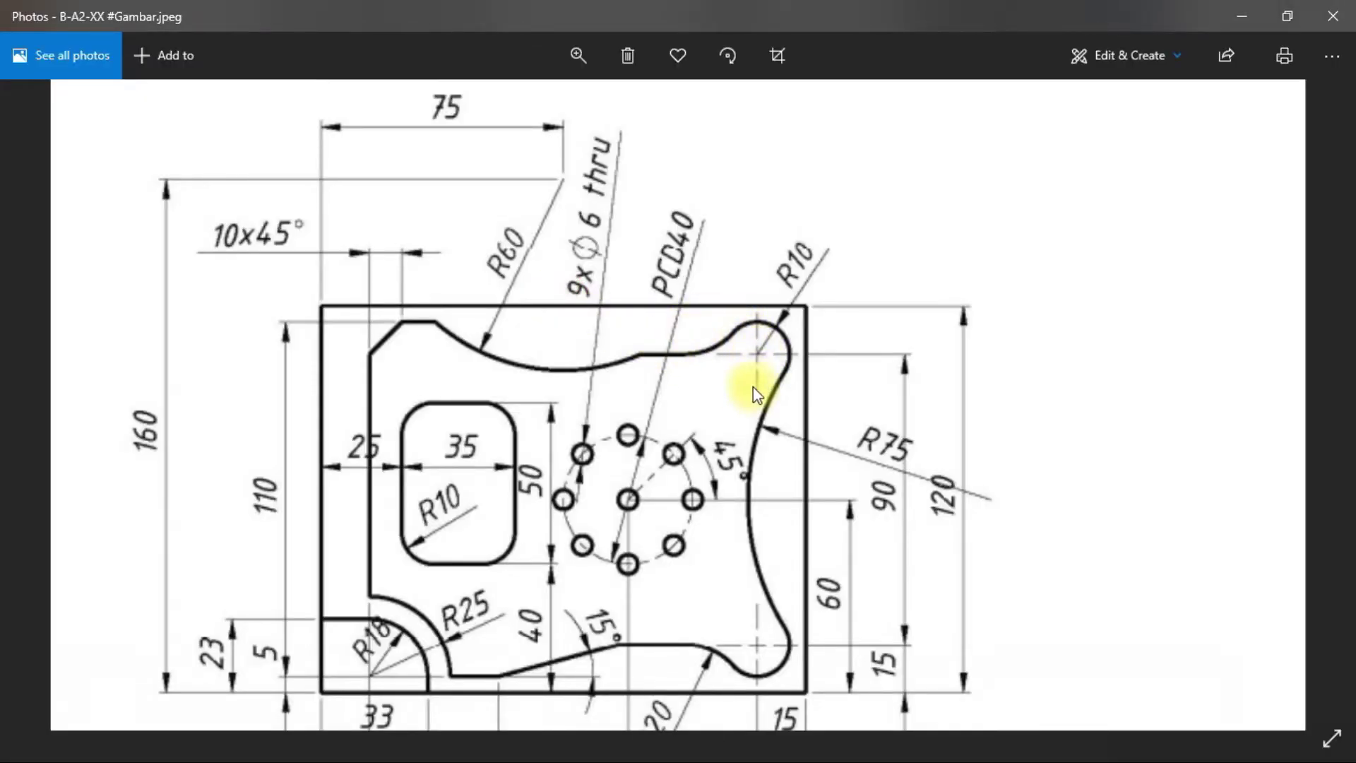
{"action": "key", "text": "alt+Tab"}
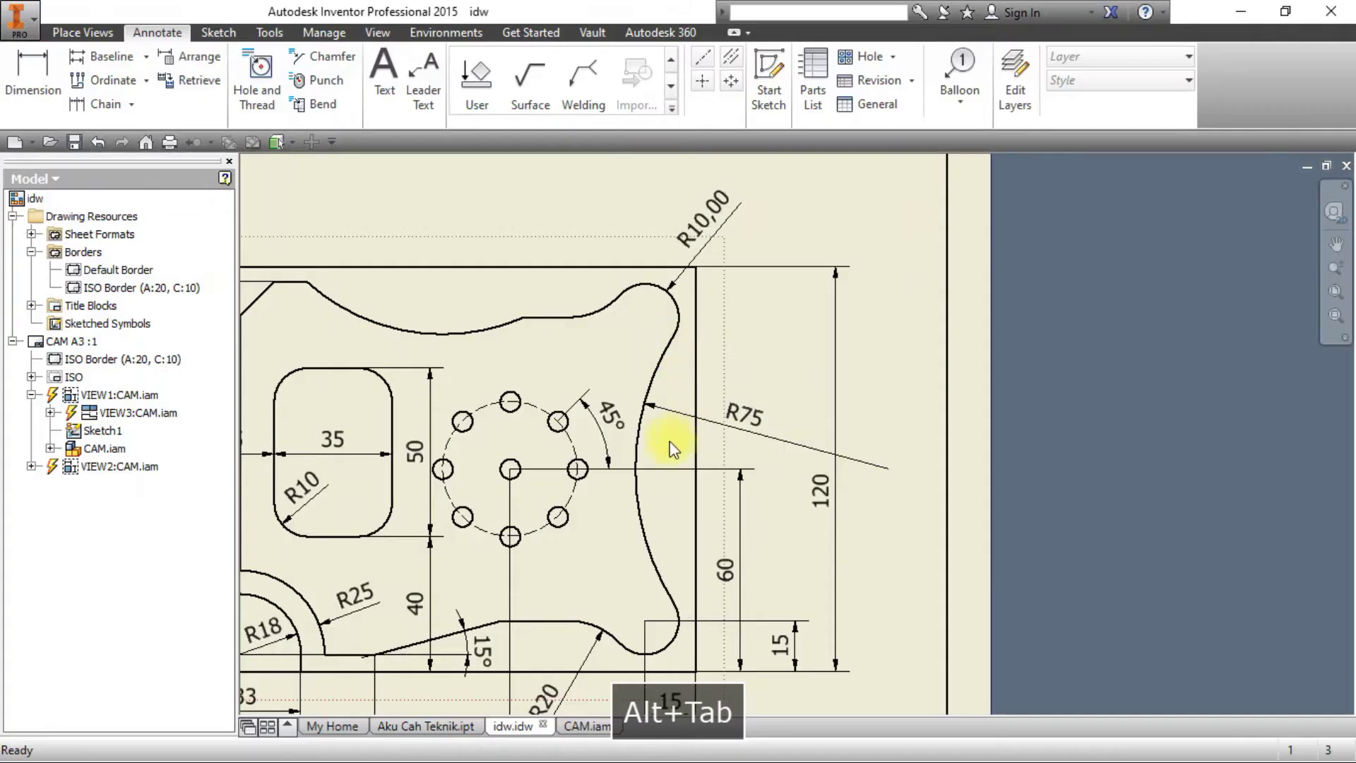
Add a diameter dimension to the bolt circle in the plan view, with primary unit precision 0 and primary tolerance precision 1,1.
{"action": "left_click", "coordinate": [32, 75]}
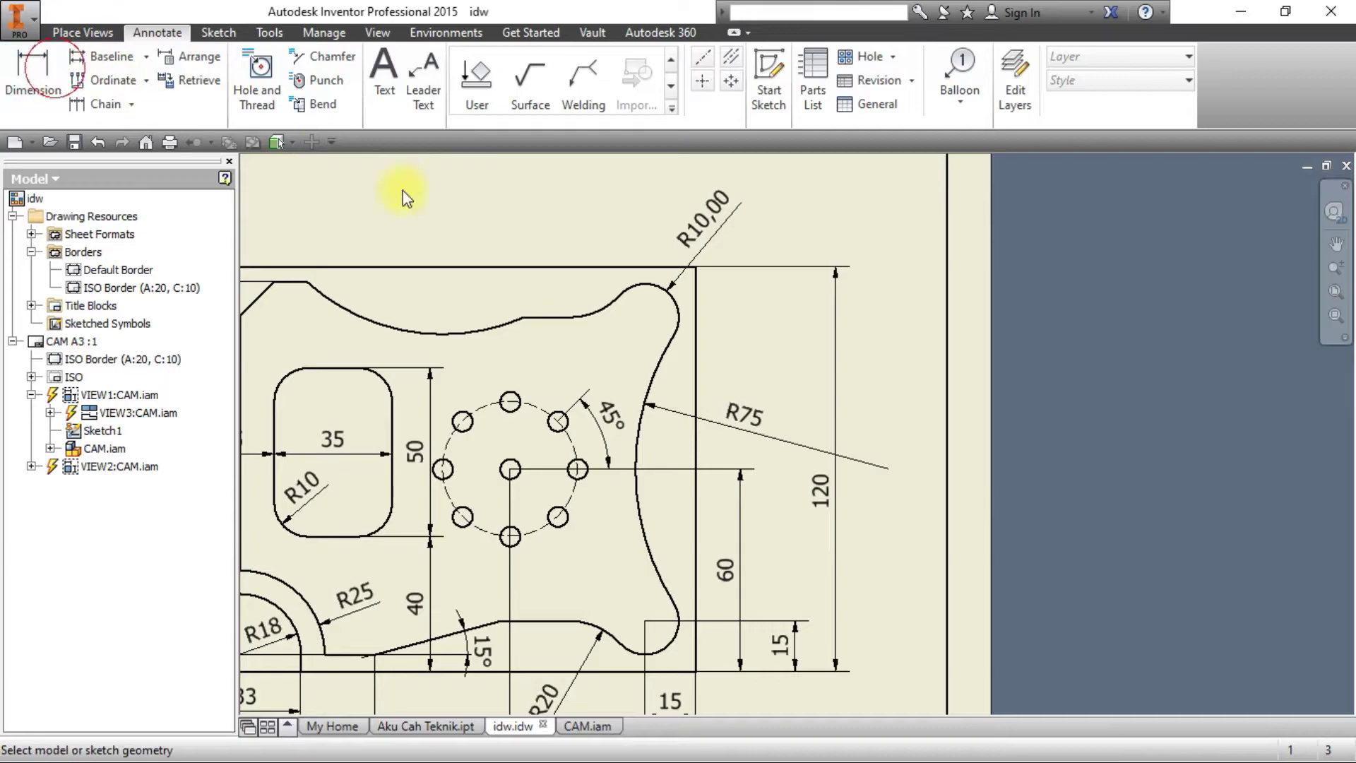
{"action": "left_click", "coordinate": [534, 410]}
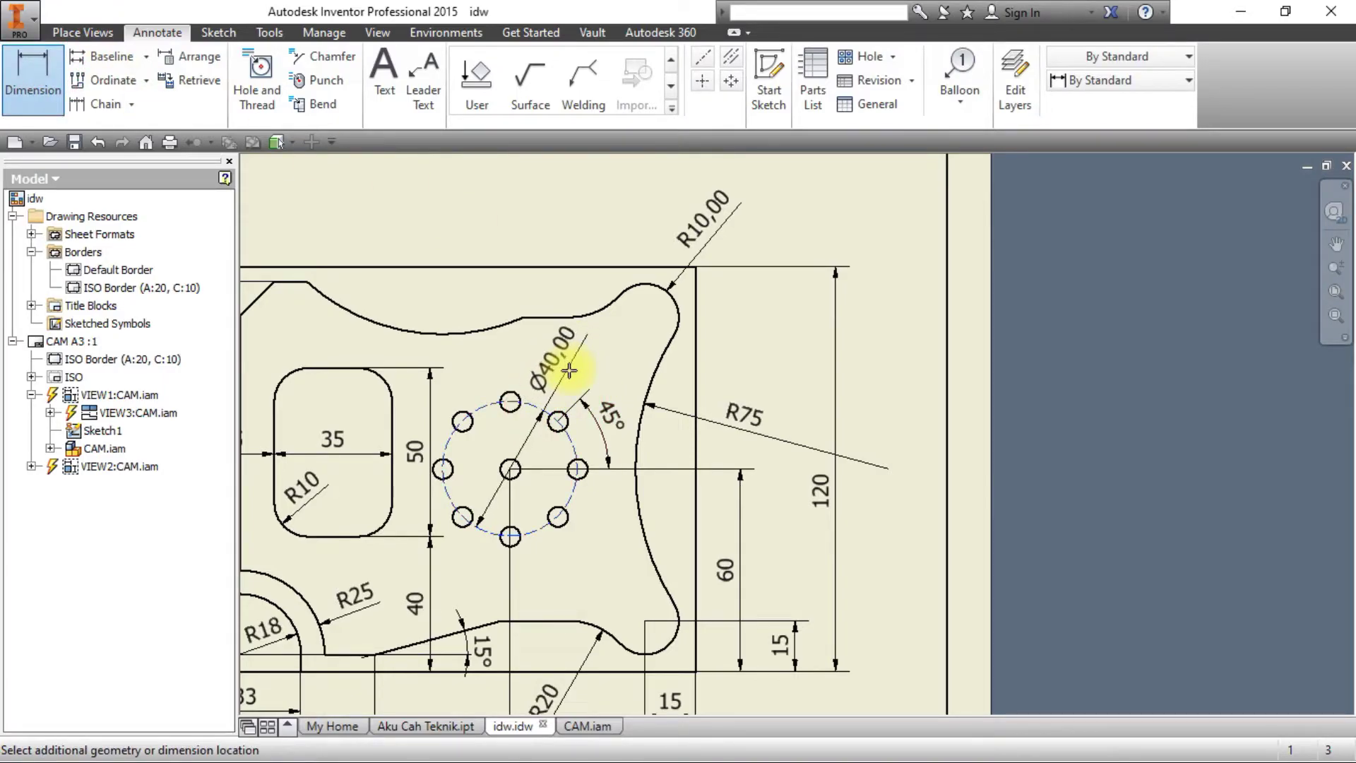
{"action": "left_click", "coordinate": [567, 327]}
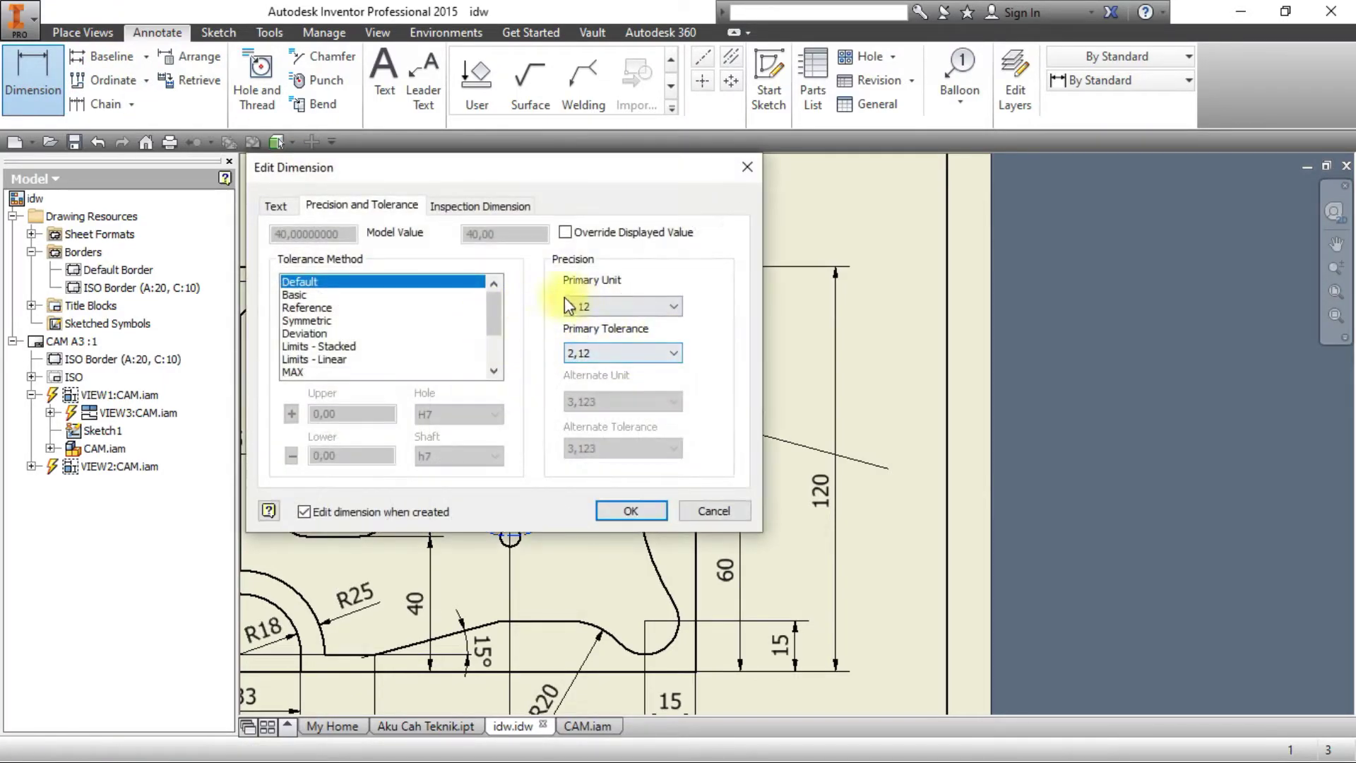
{"action": "left_click", "coordinate": [621, 308]}
{"action": "left_click", "coordinate": [617, 327]}
{"action": "left_click", "coordinate": [621, 354]}
{"action": "left_click", "coordinate": [621, 379]}
{"action": "left_click", "coordinate": [630, 511]}
Move the bolt circle's diameter dimension text above the plate's upper edge, following the PCD callout in the reference drawing.
{"action": "key", "text": "alt+Tab"}
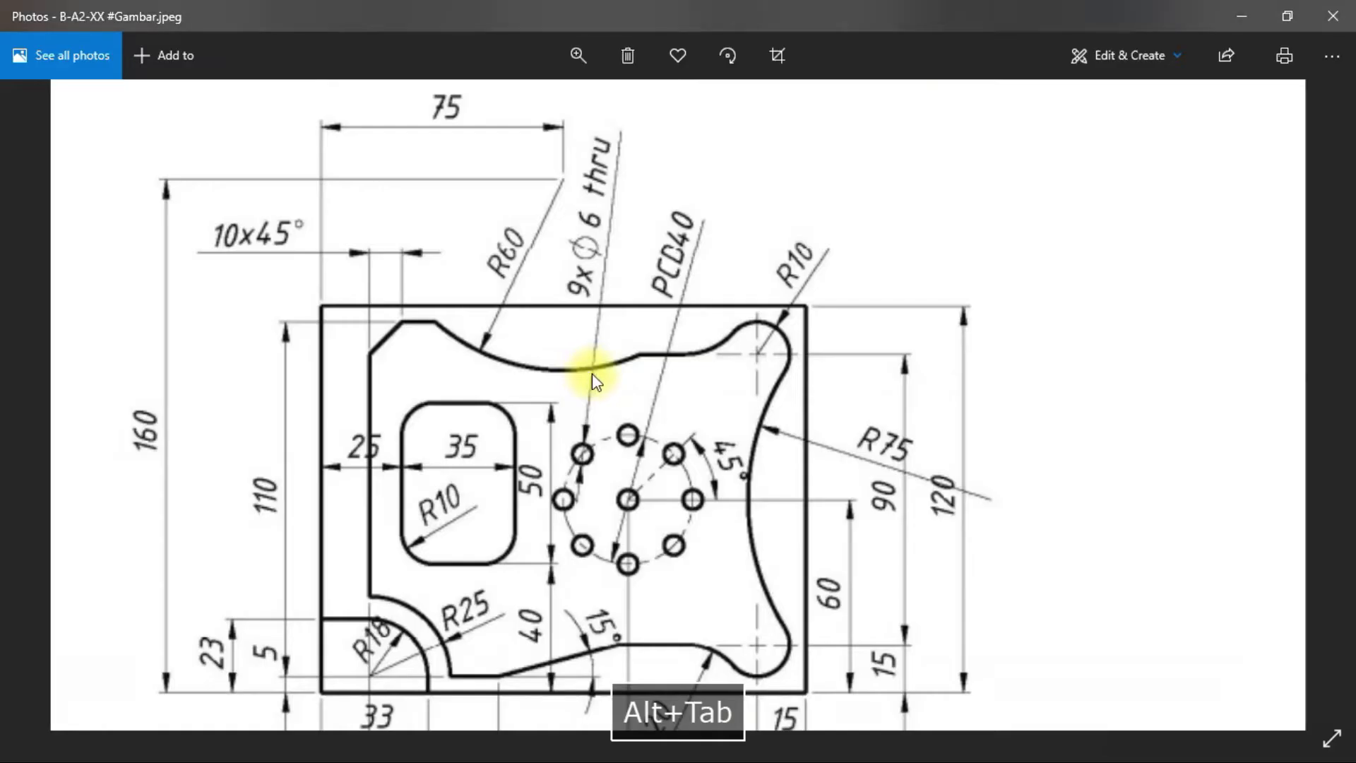
{"action": "key", "text": "alt+Tab"}
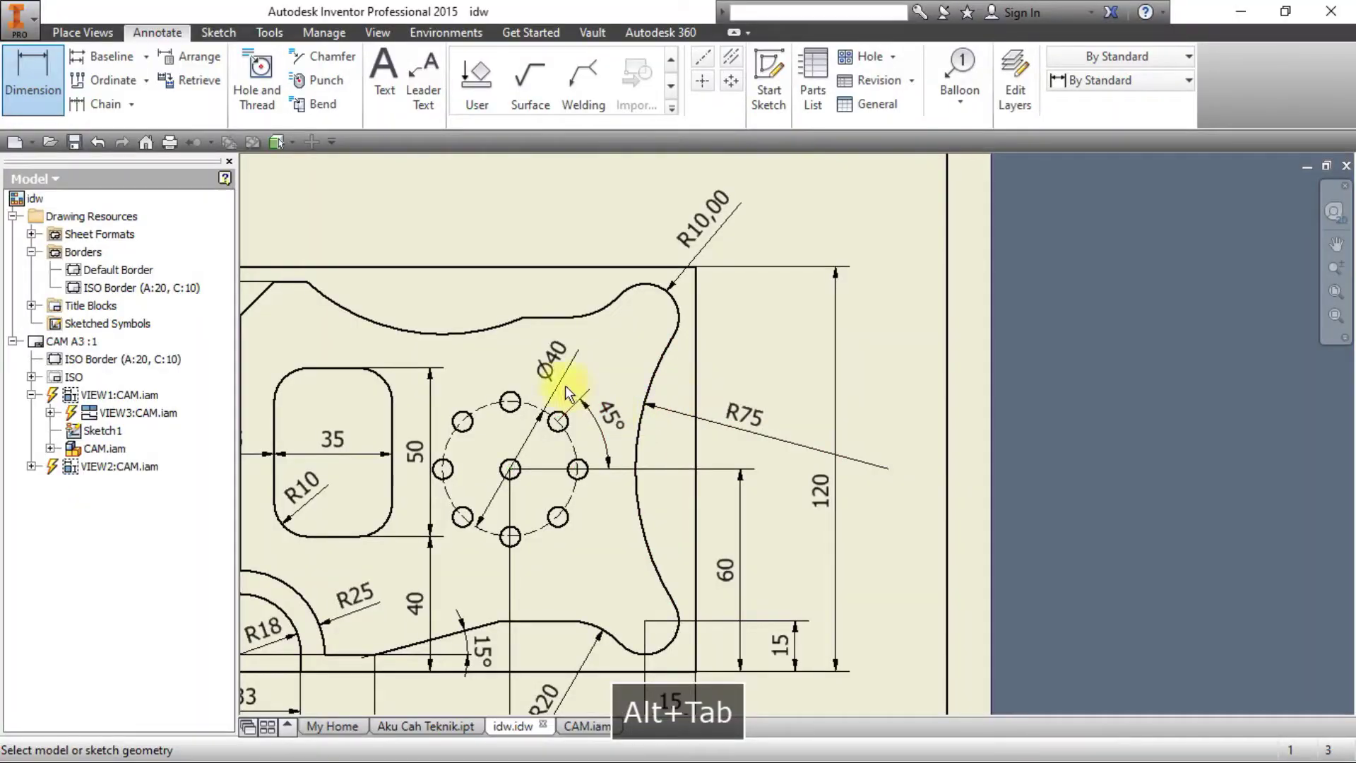
{"action": "key", "text": "Escape"}
{"action": "left_click", "coordinate": [590, 363]}
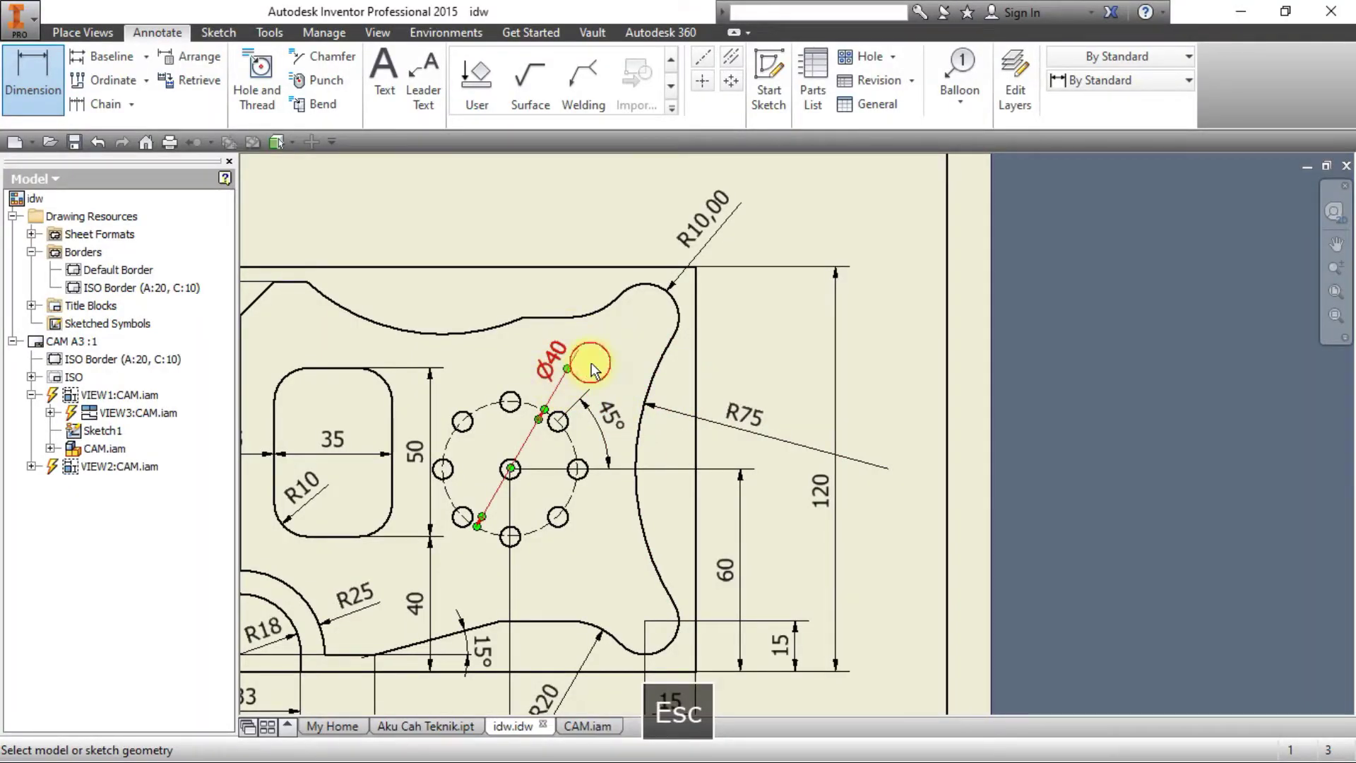
{"action": "left_click_drag", "start_coordinate": [593, 368], "coordinate": [582, 235]}
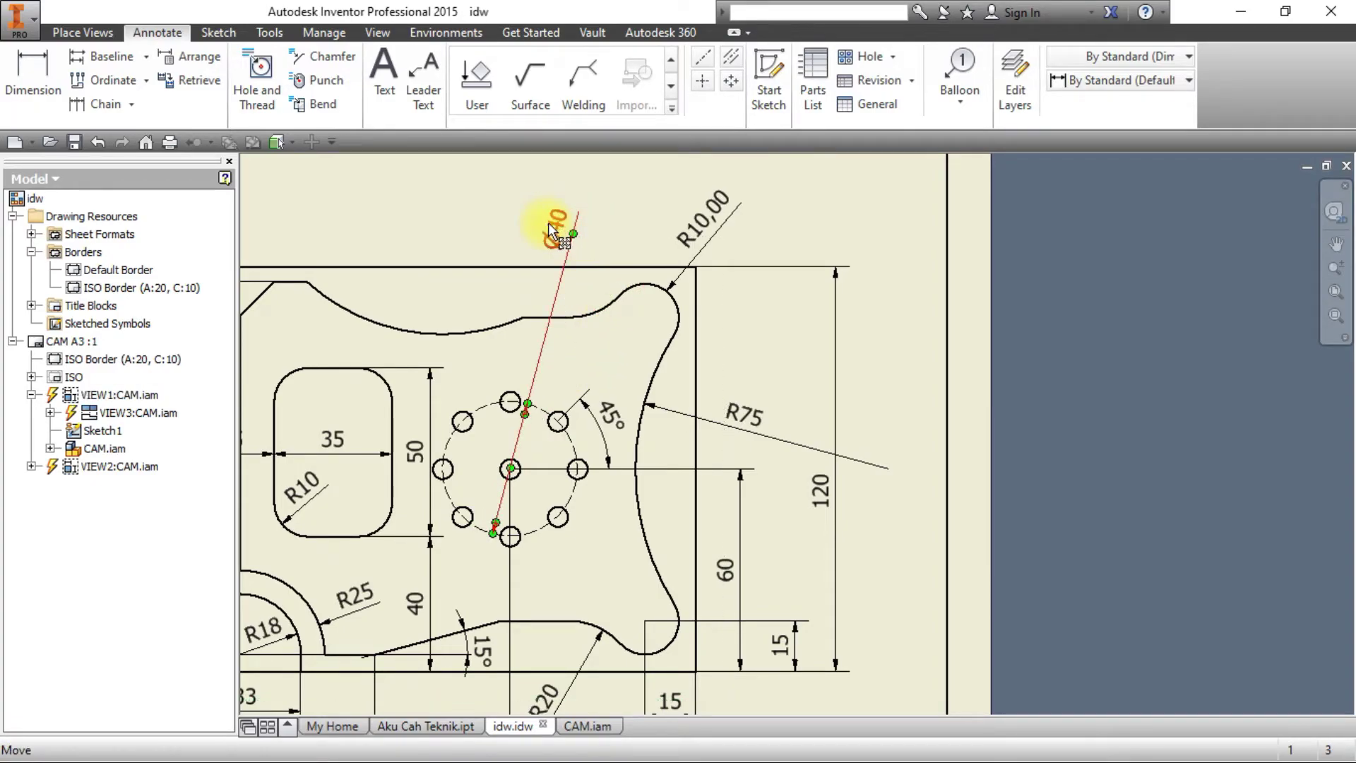
Add the prefix PCD before the value in the bolt circle's diameter dimension text, as in the reference drawing.
{"action": "double_click", "coordinate": [549, 232]}
{"action": "left_click", "coordinate": [276, 205]}
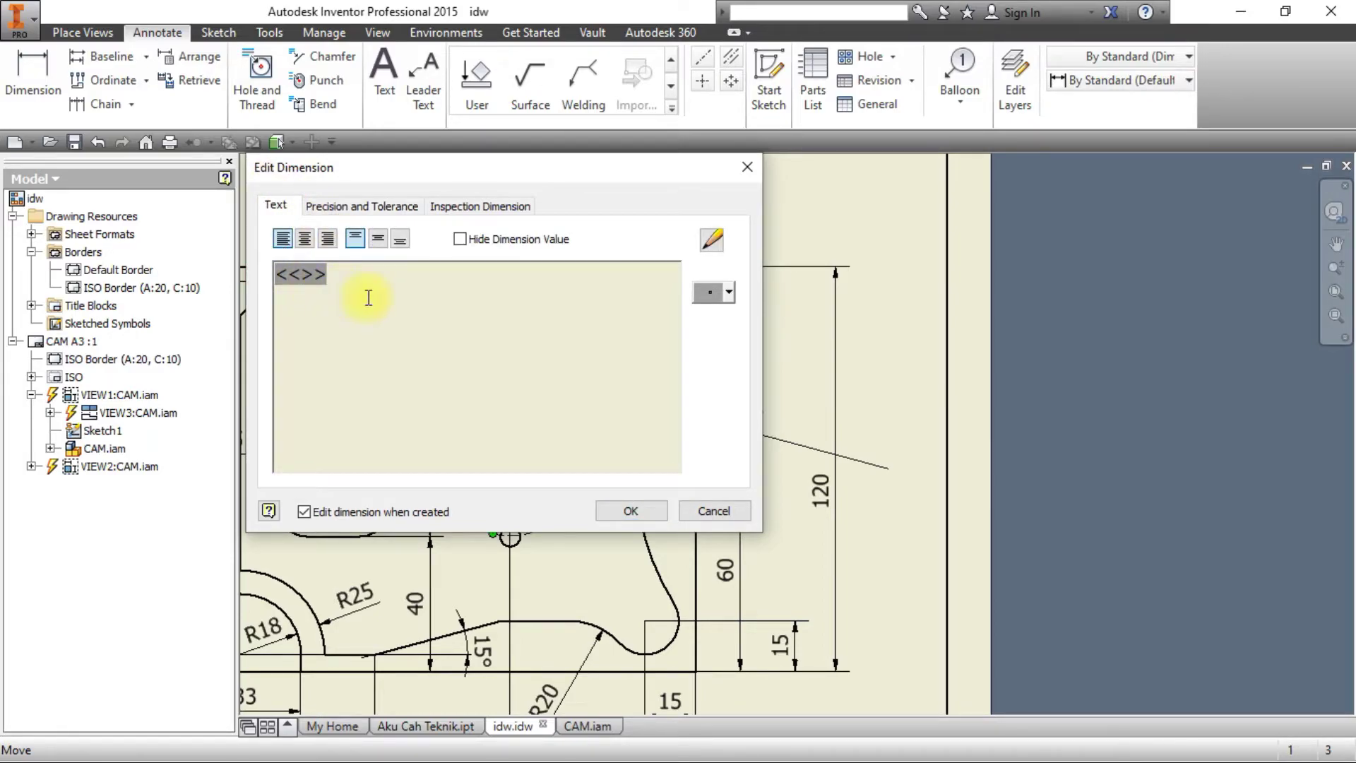
{"action": "key", "text": "alt+Tab"}
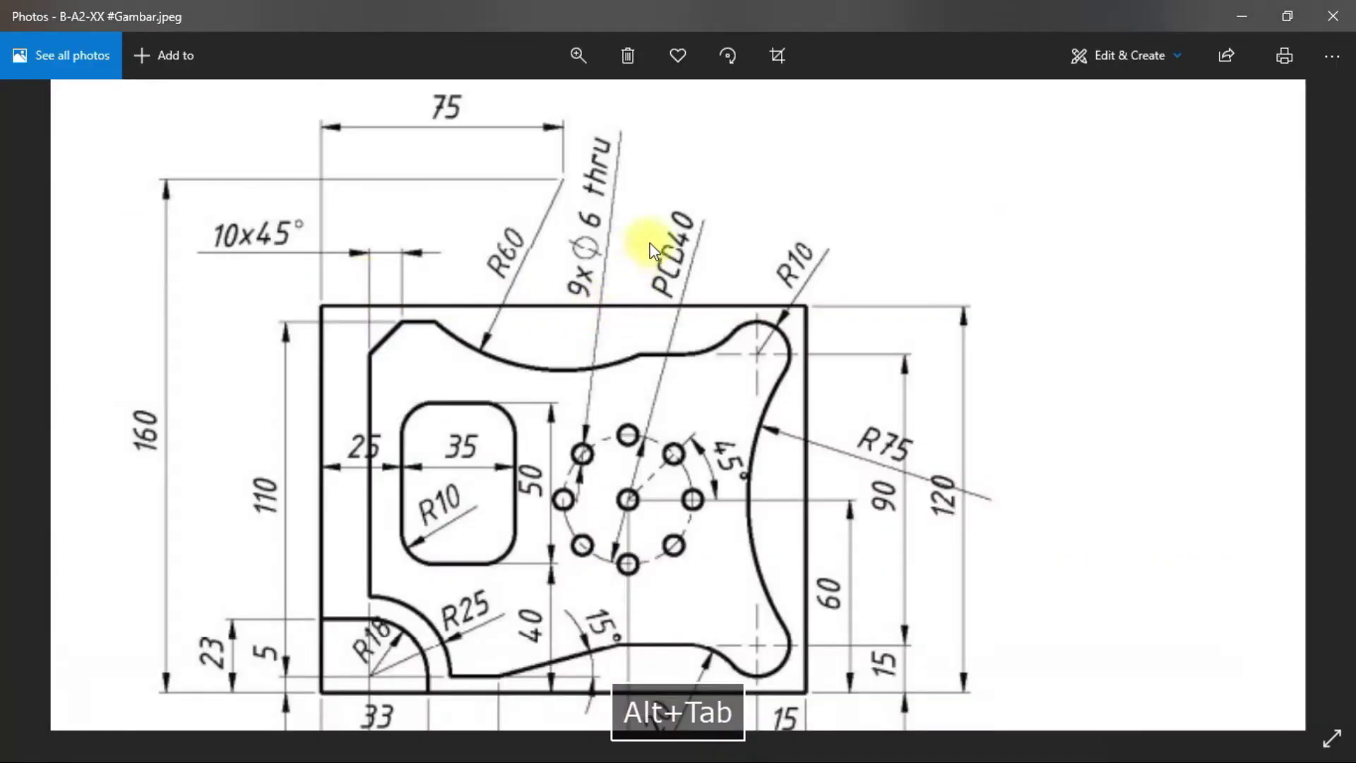
{"action": "key", "text": "alt+Tab"}
{"action": "key", "text": "alt+Tab"}
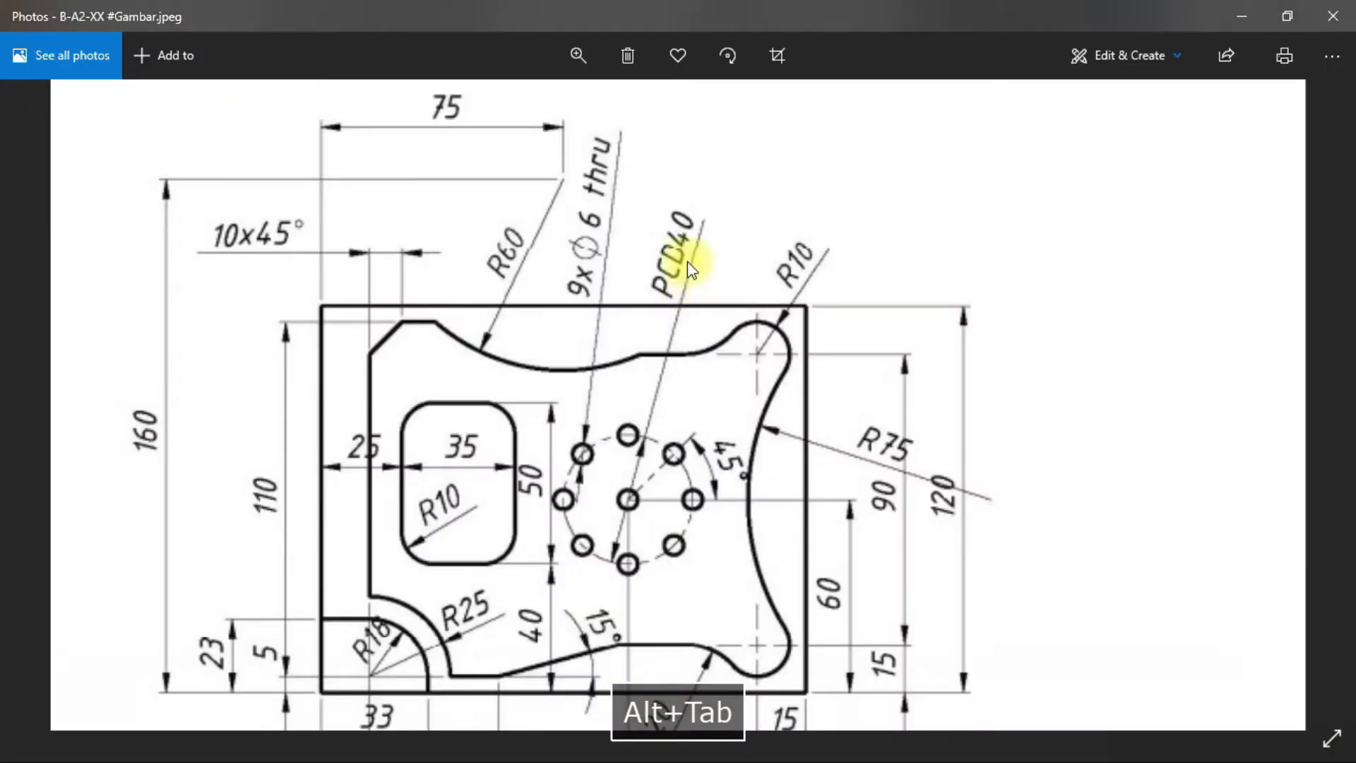
{"action": "key", "text": "alt+Tab"}
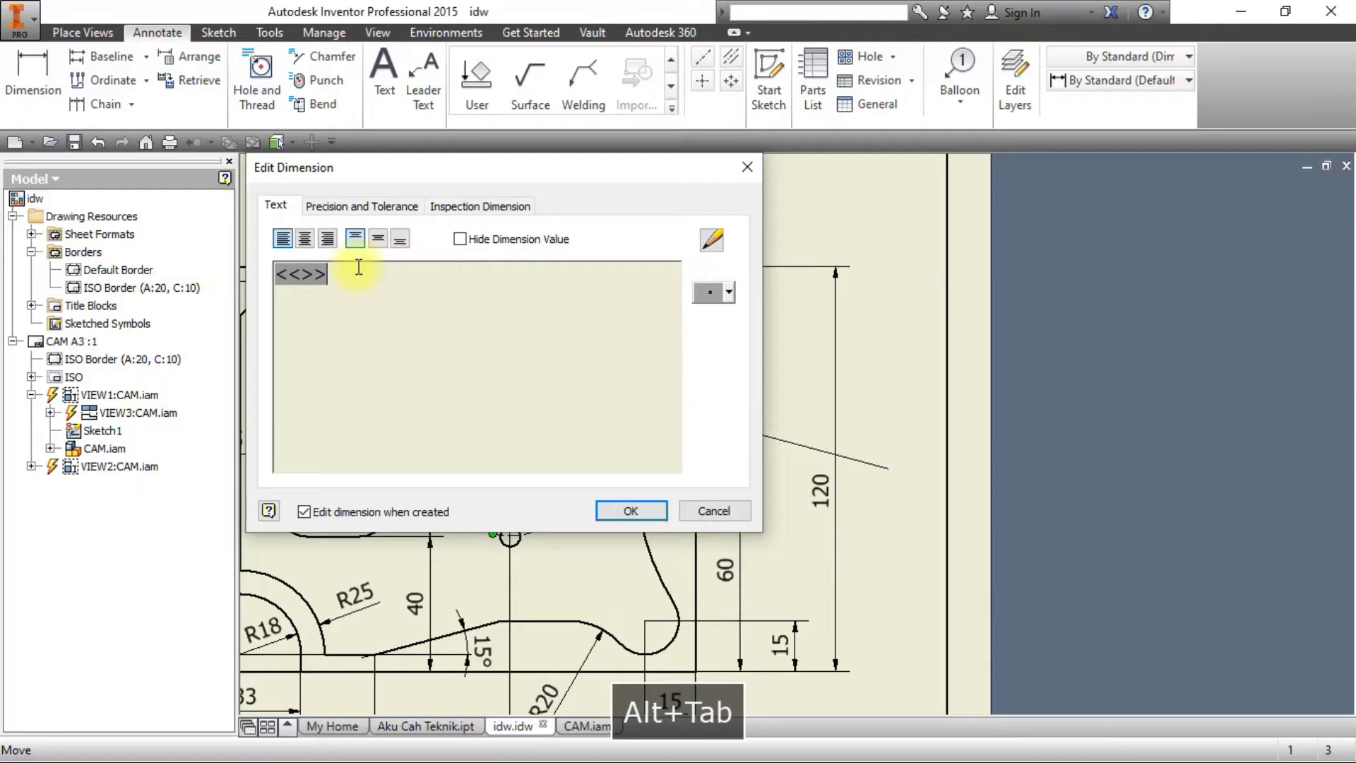
{"action": "left_click", "coordinate": [278, 282]}
{"action": "type", "text": "PCD"}
{"action": "left_click", "coordinate": [603, 519]}
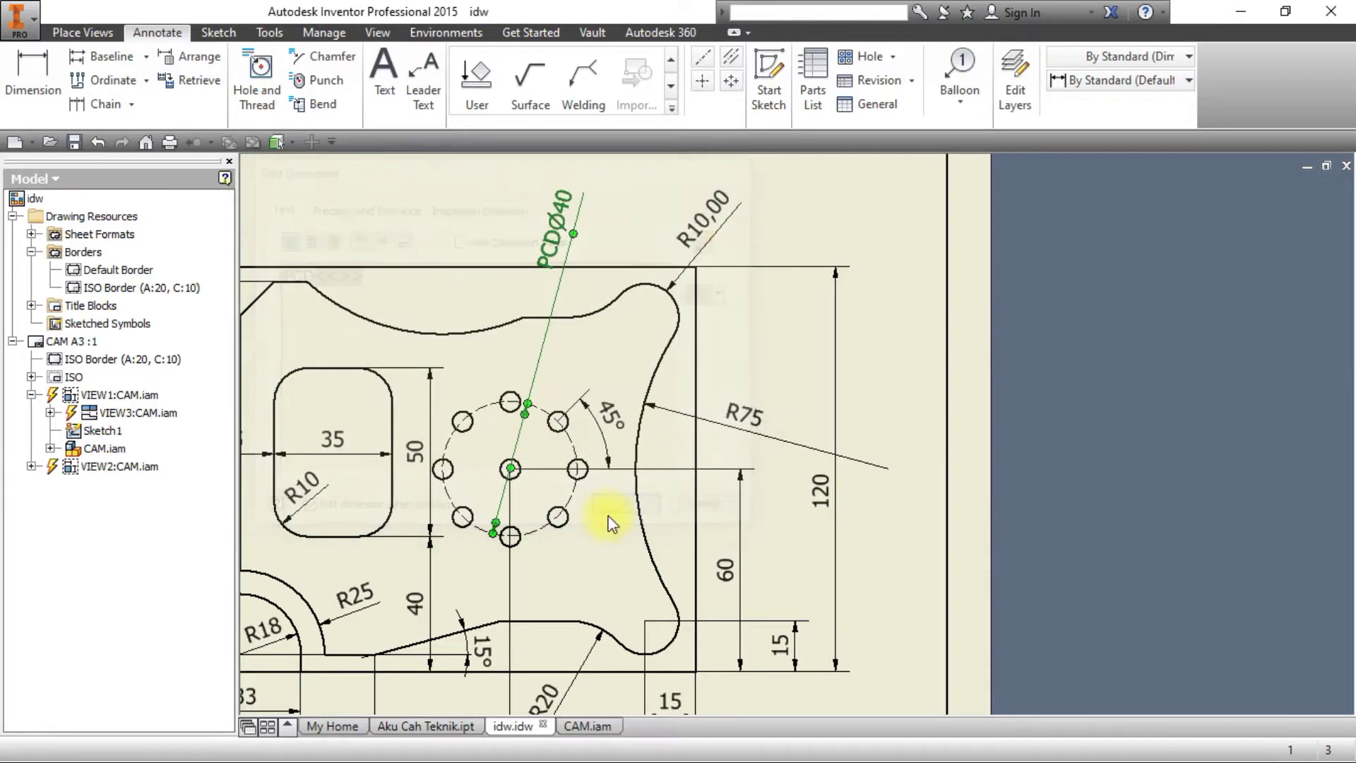
Compare the PCD dimension with the reference drawing and examine its text, precision, tolerance and inspection options.
{"action": "key", "text": "alt+Tab"}
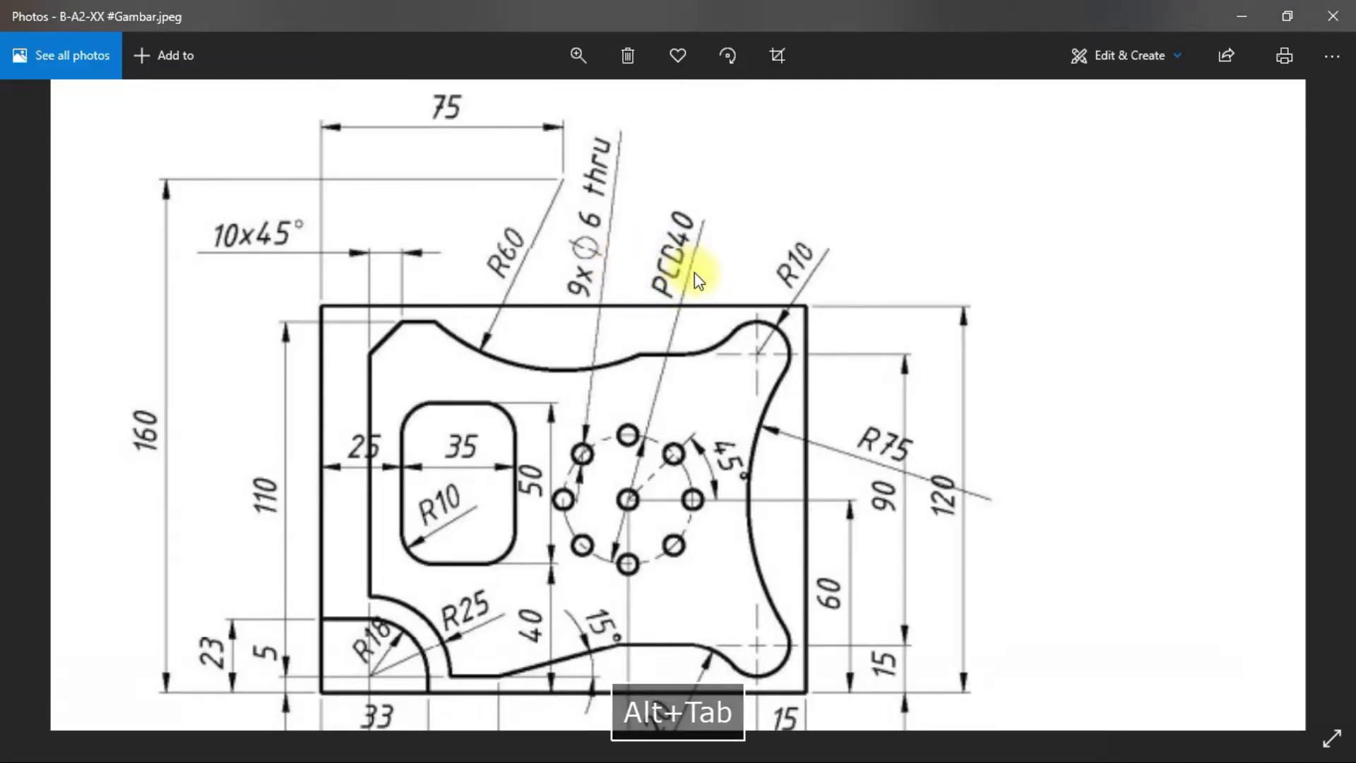
{"action": "key", "text": "alt+Tab"}
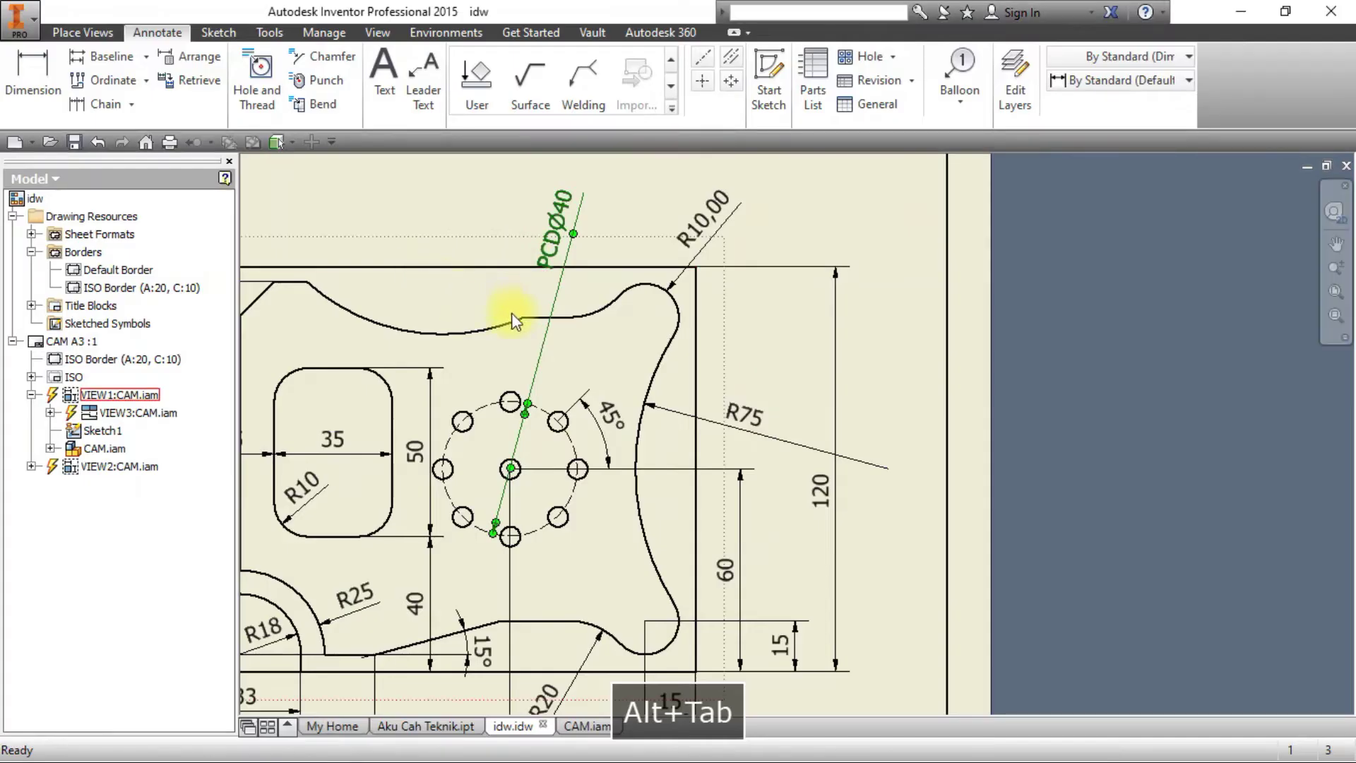
{"action": "double_click", "coordinate": [556, 240]}
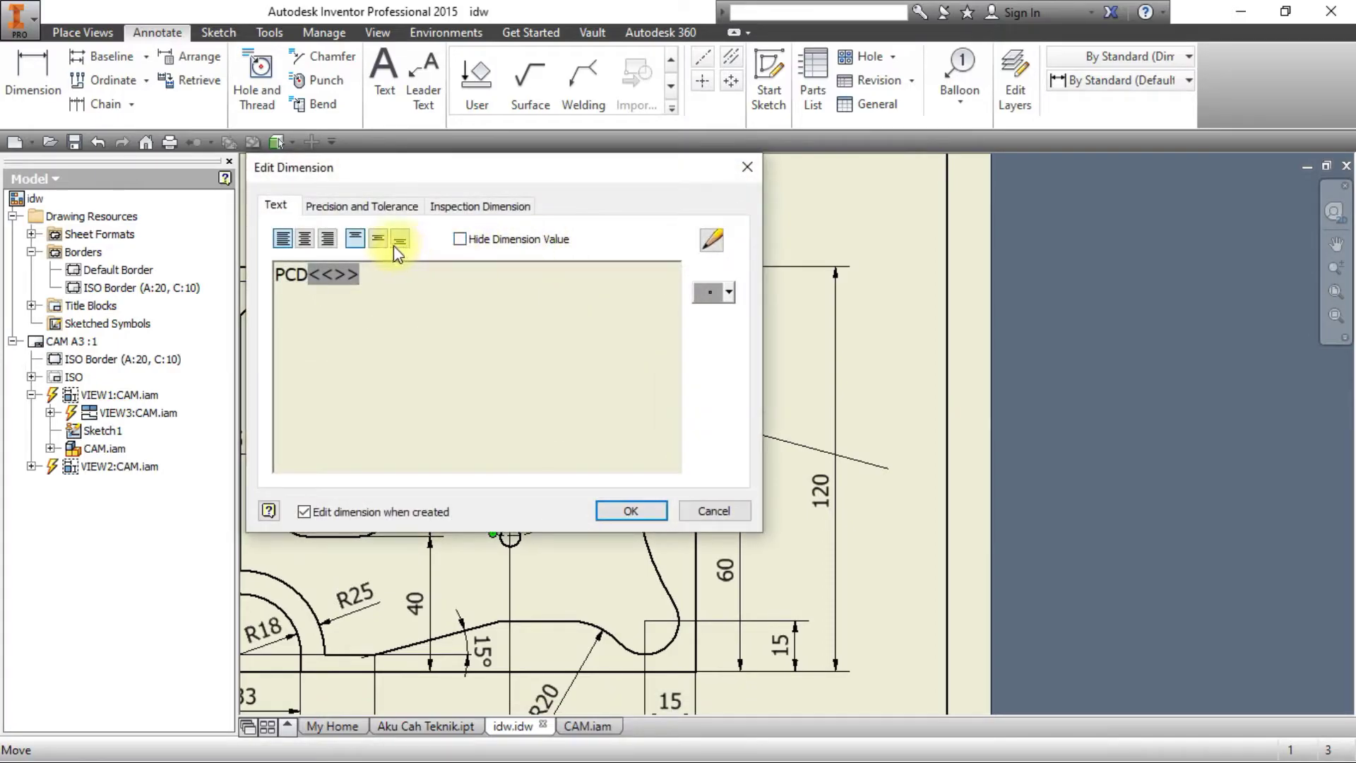
{"action": "left_click", "coordinate": [460, 239]}
{"action": "left_click", "coordinate": [463, 239]}
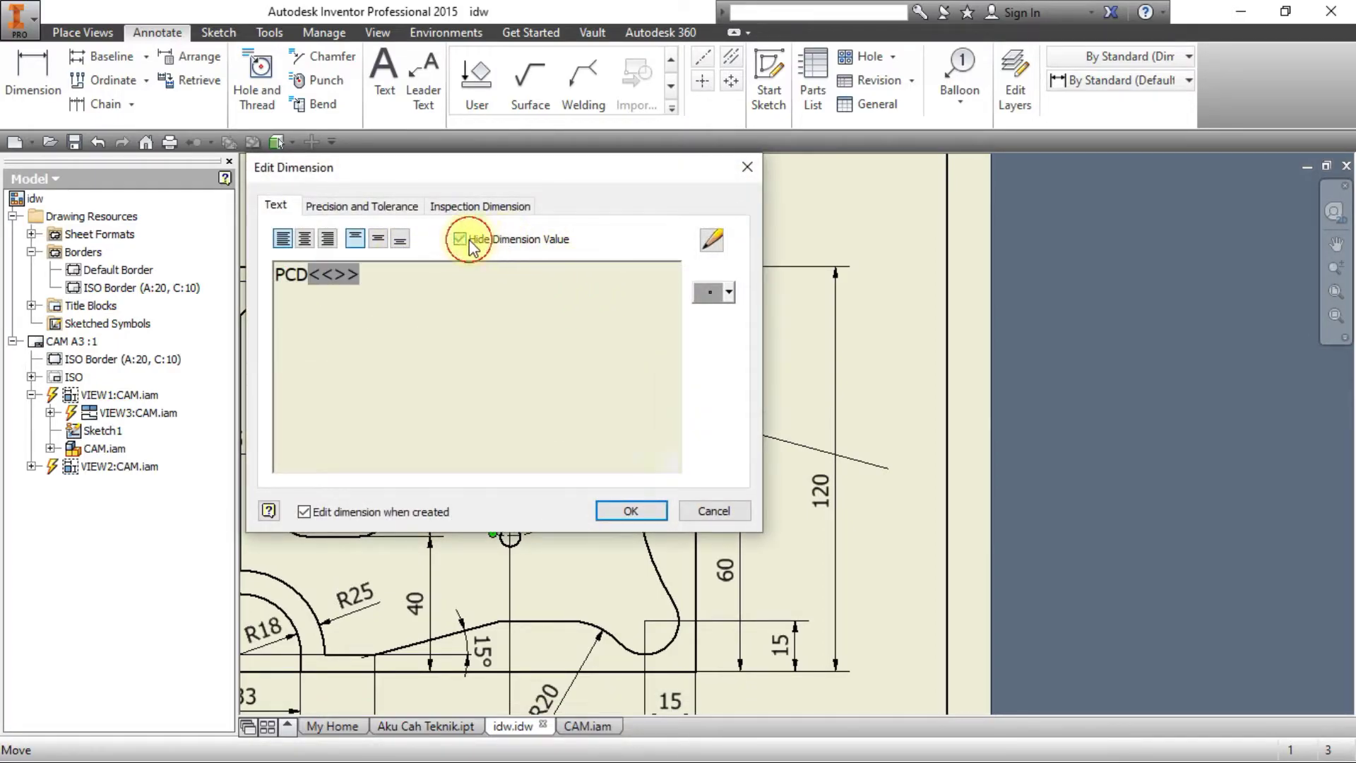
{"action": "left_click", "coordinate": [354, 205]}
{"action": "left_click", "coordinate": [503, 208]}
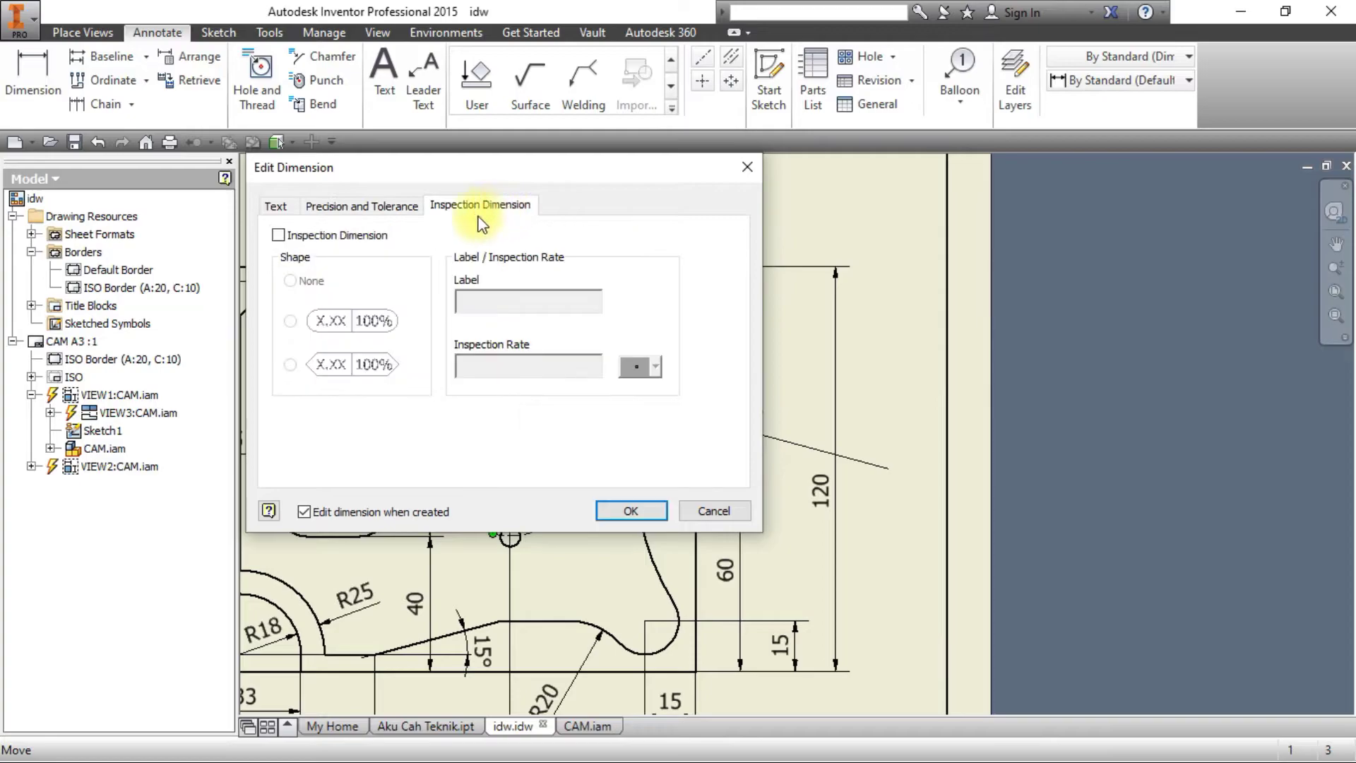
{"action": "left_click", "coordinate": [373, 209]}
{"action": "scroll", "coordinate": [493, 346], "scroll_direction": "down", "scroll_amount": 1}
{"action": "scroll", "coordinate": [490, 342], "scroll_direction": "down", "scroll_amount": 1}
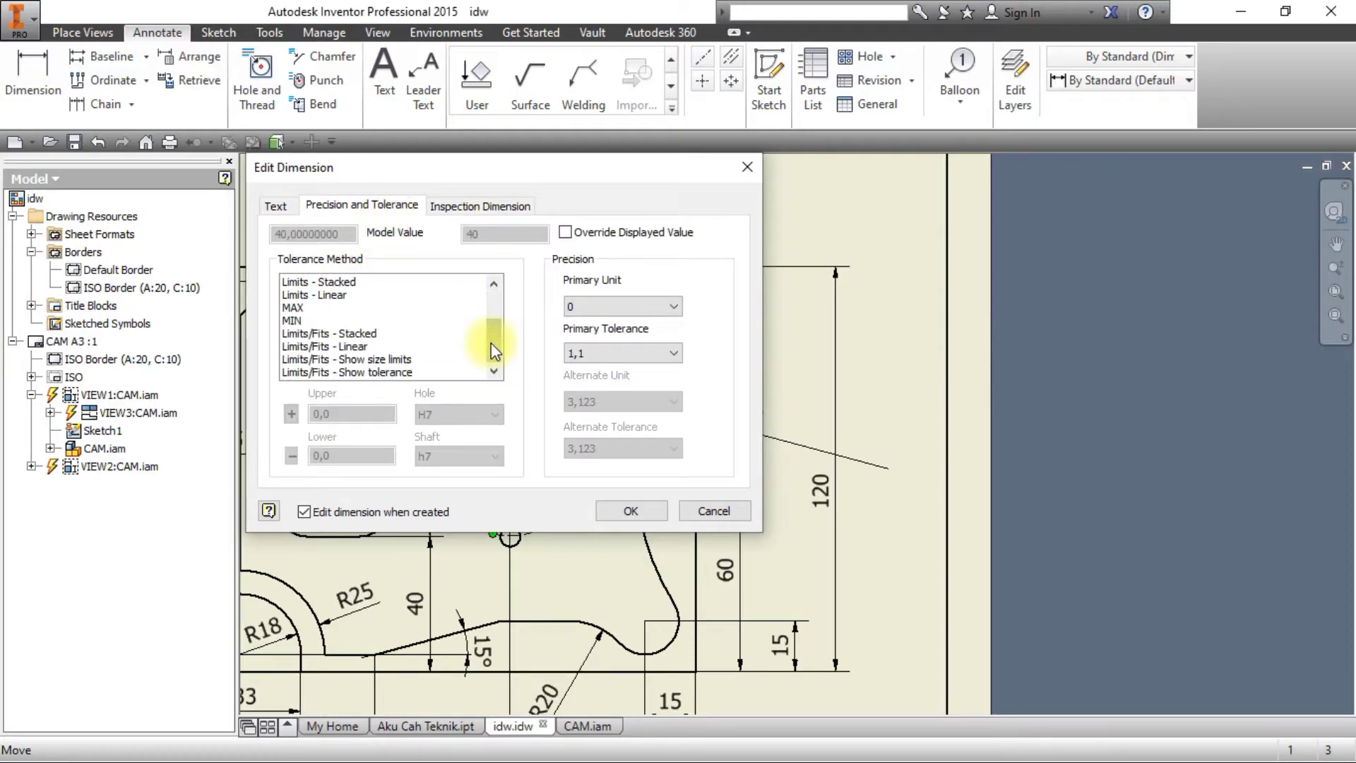
{"action": "scroll", "coordinate": [455, 323], "scroll_direction": "up", "scroll_amount": 3}
{"action": "left_click", "coordinate": [275, 206]}
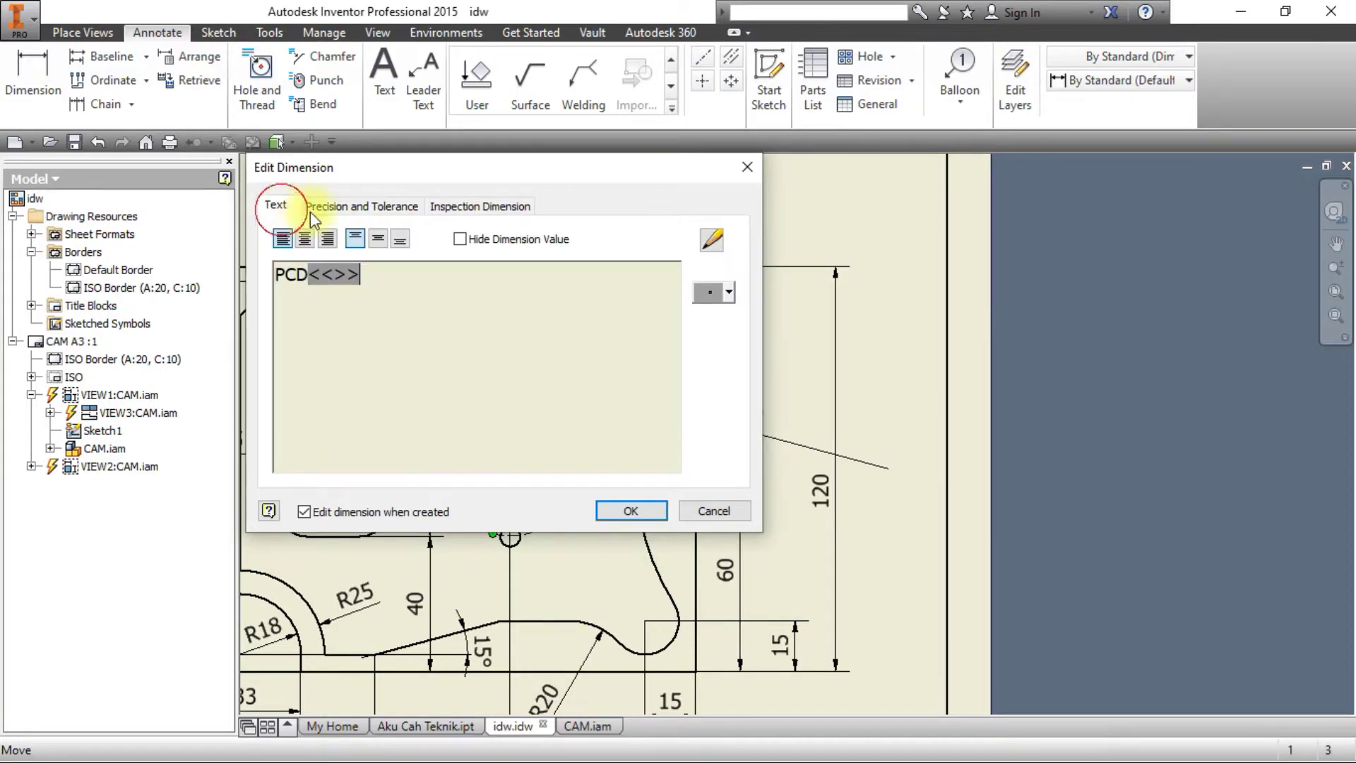
Try inserting diameter and degree symbols after the value in the PCD dimension's text, and remove them again.
{"action": "left_click_drag", "start_coordinate": [357, 274], "coordinate": [327, 279]}
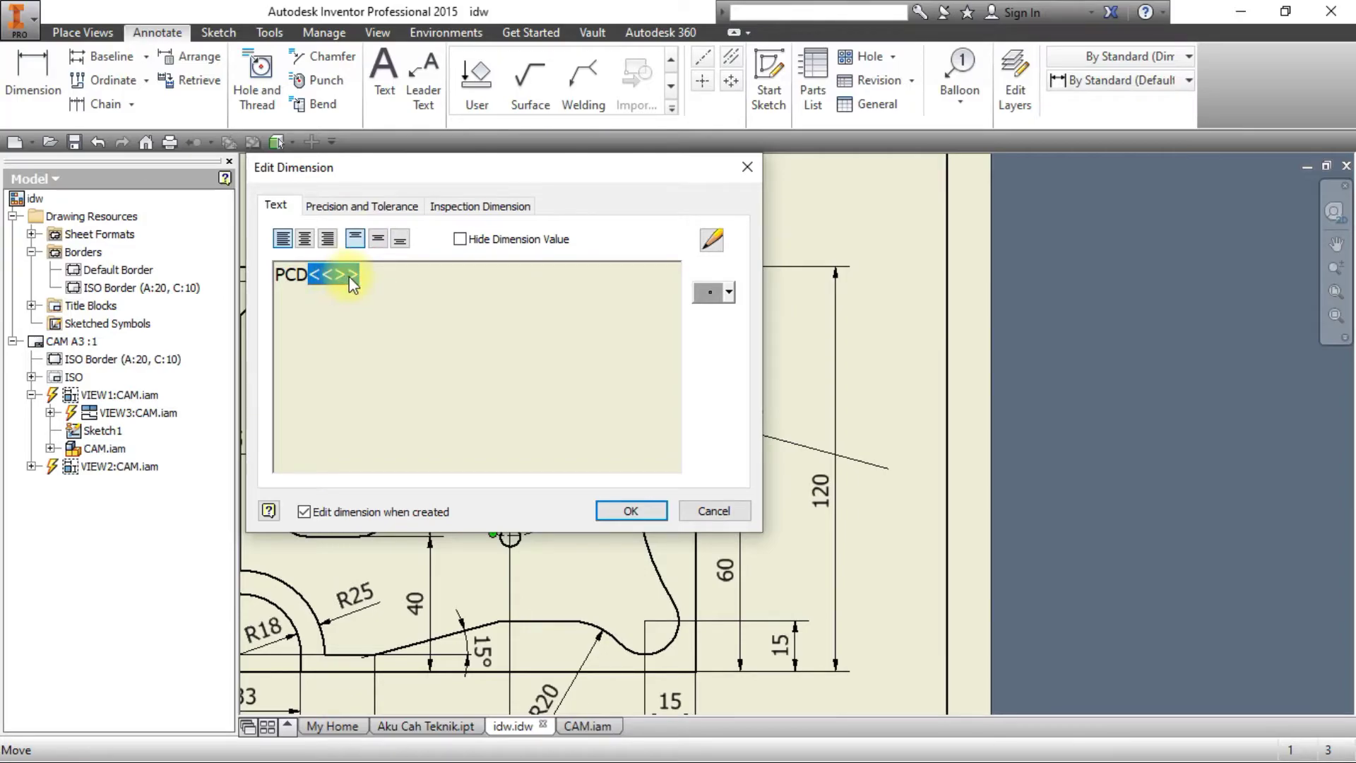
{"action": "left_click", "coordinate": [728, 292]}
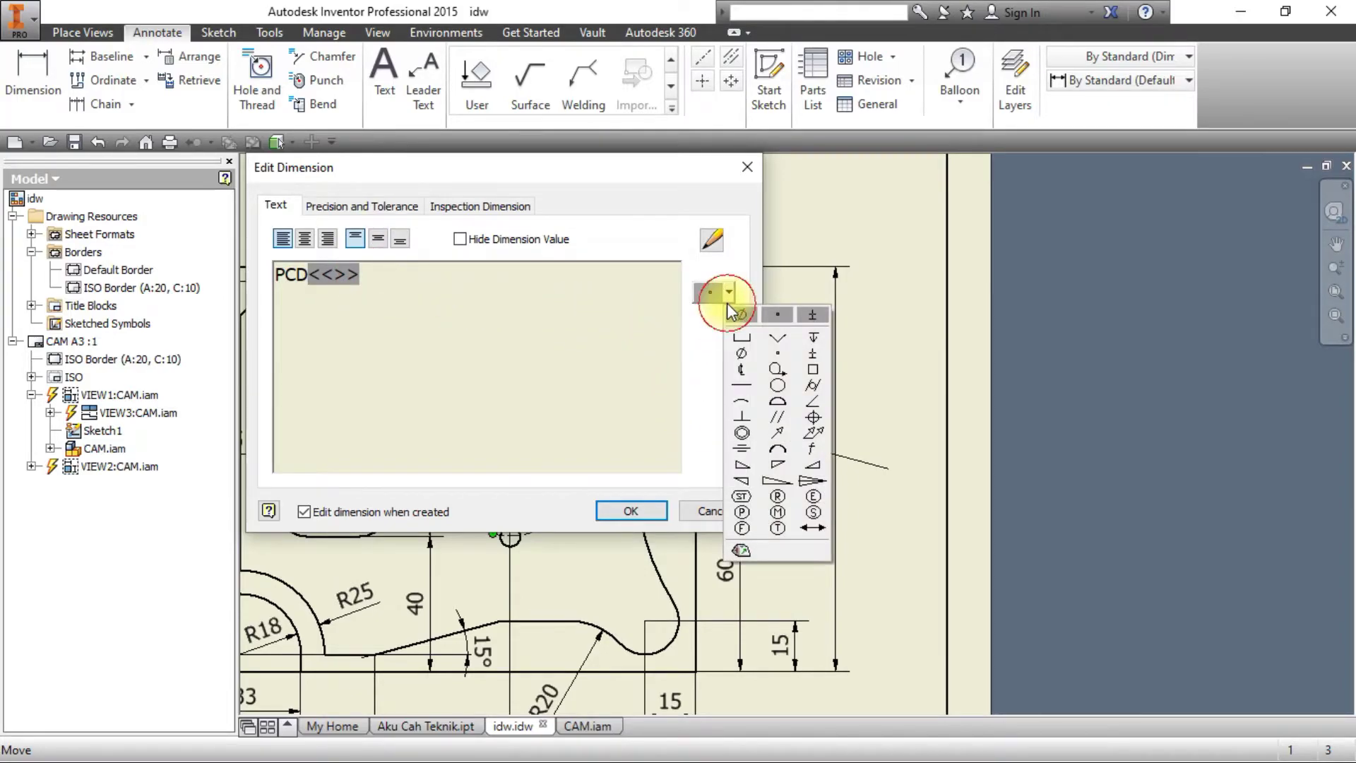
{"action": "left_click", "coordinate": [741, 315]}
{"action": "left_click", "coordinate": [729, 293]}
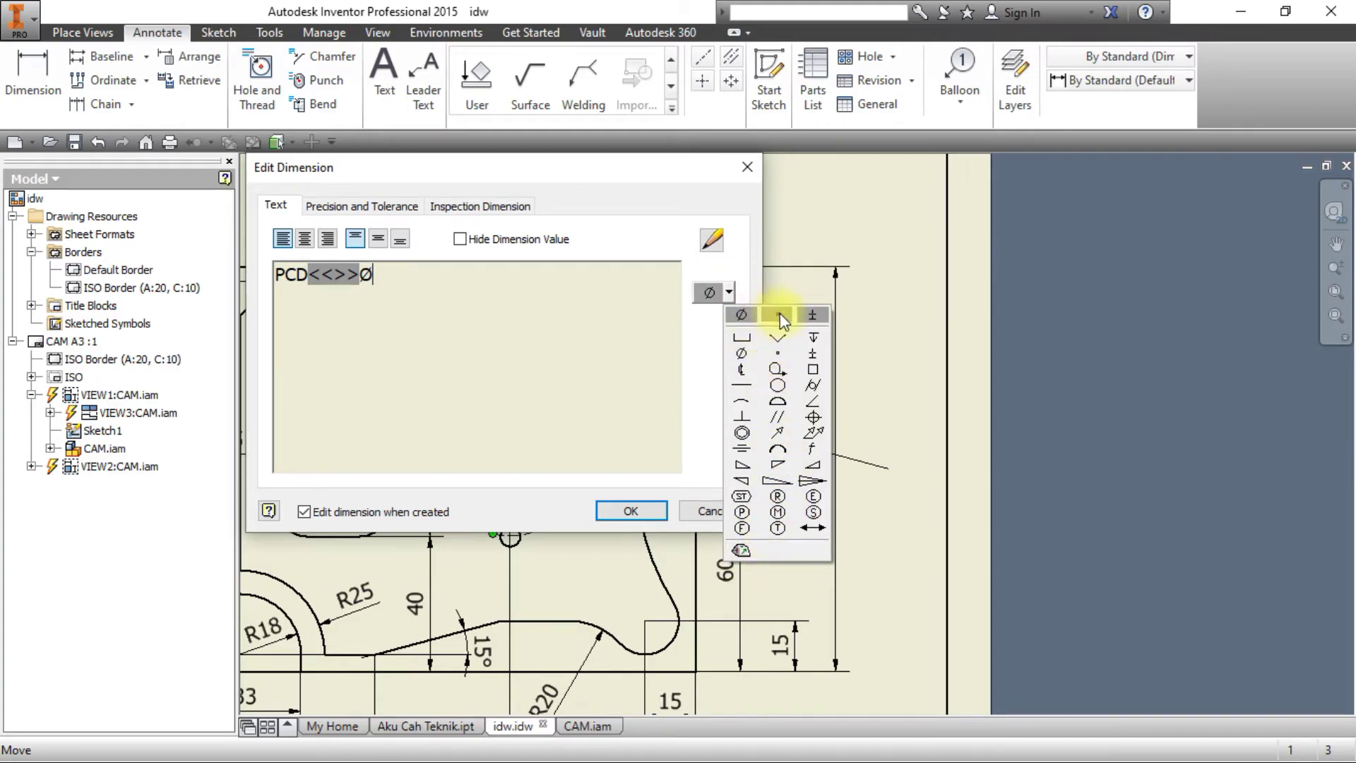
{"action": "left_click", "coordinate": [780, 316]}
{"action": "left_click", "coordinate": [730, 297]}
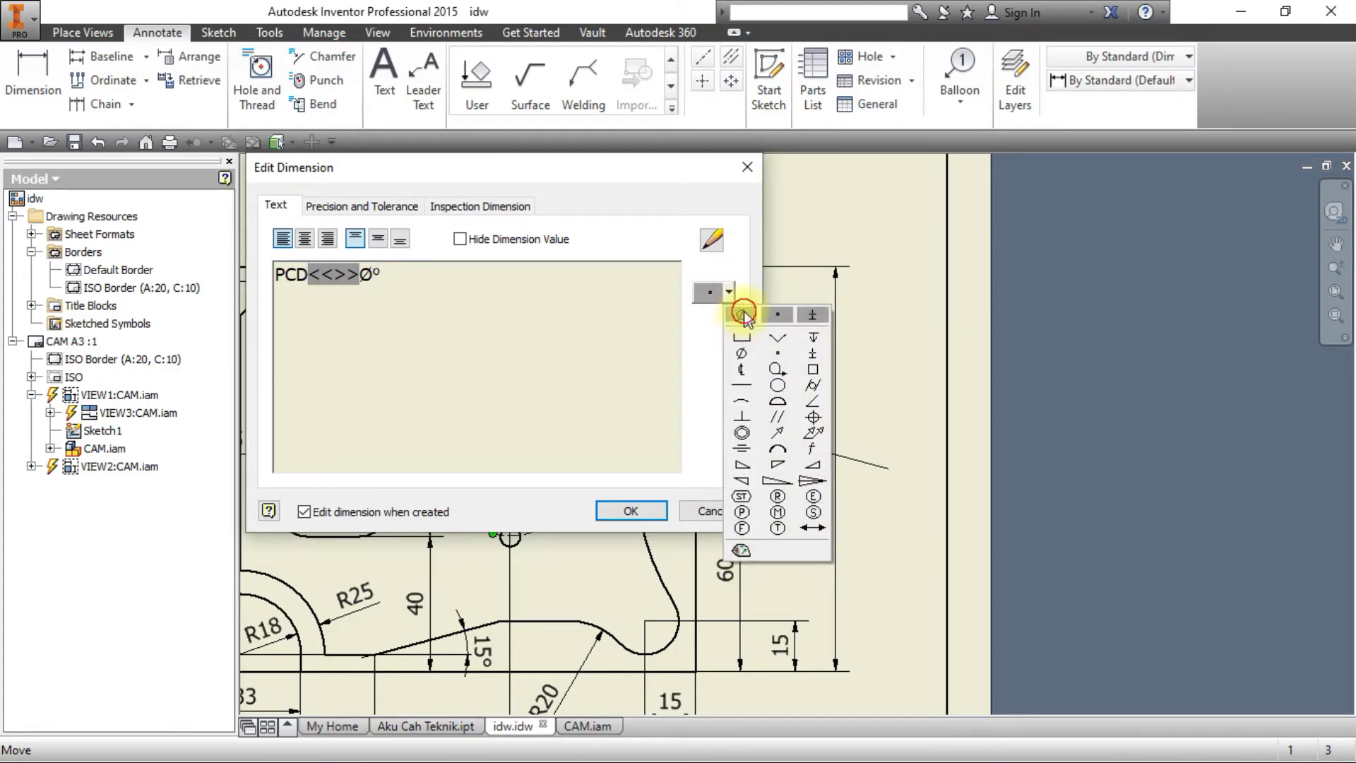
{"action": "left_click", "coordinate": [741, 314]}
{"action": "key", "text": "ctrl+z"}
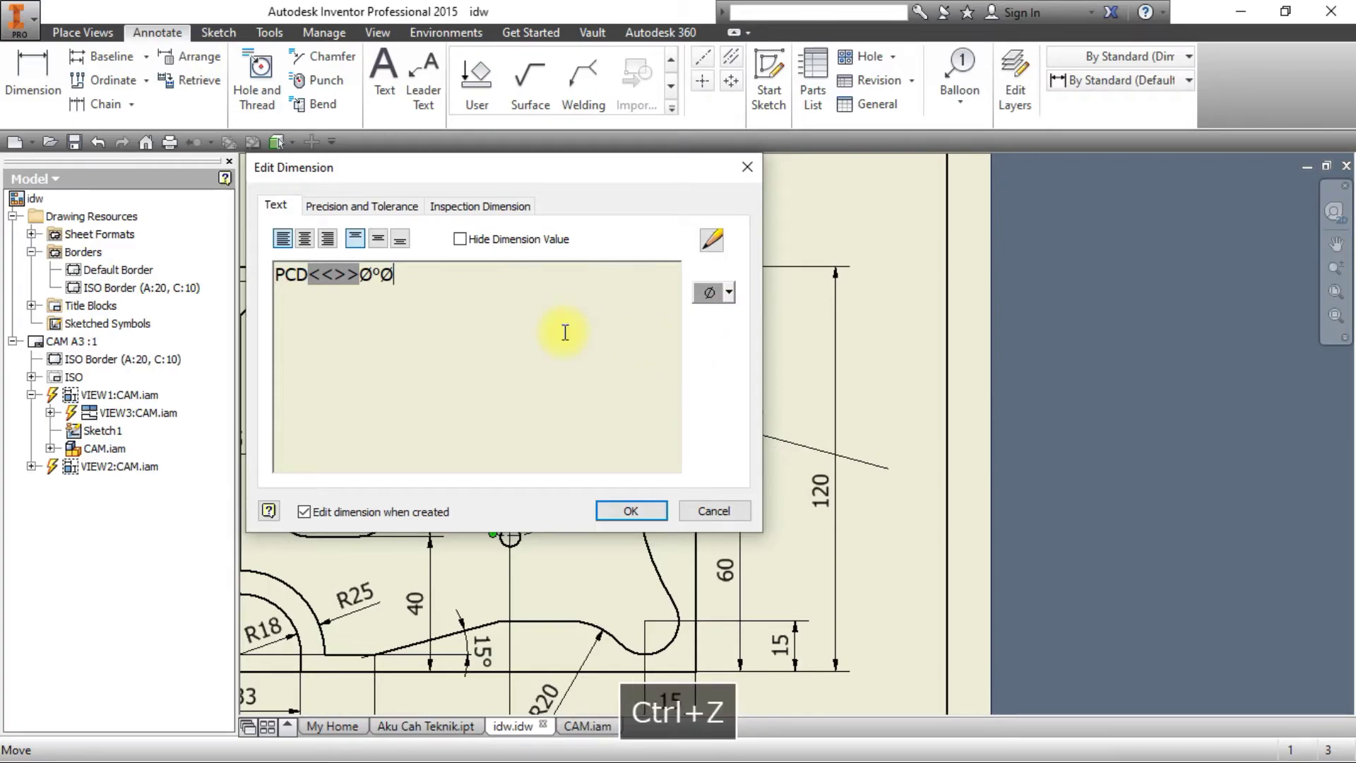
{"action": "key", "text": "BackSpace"}
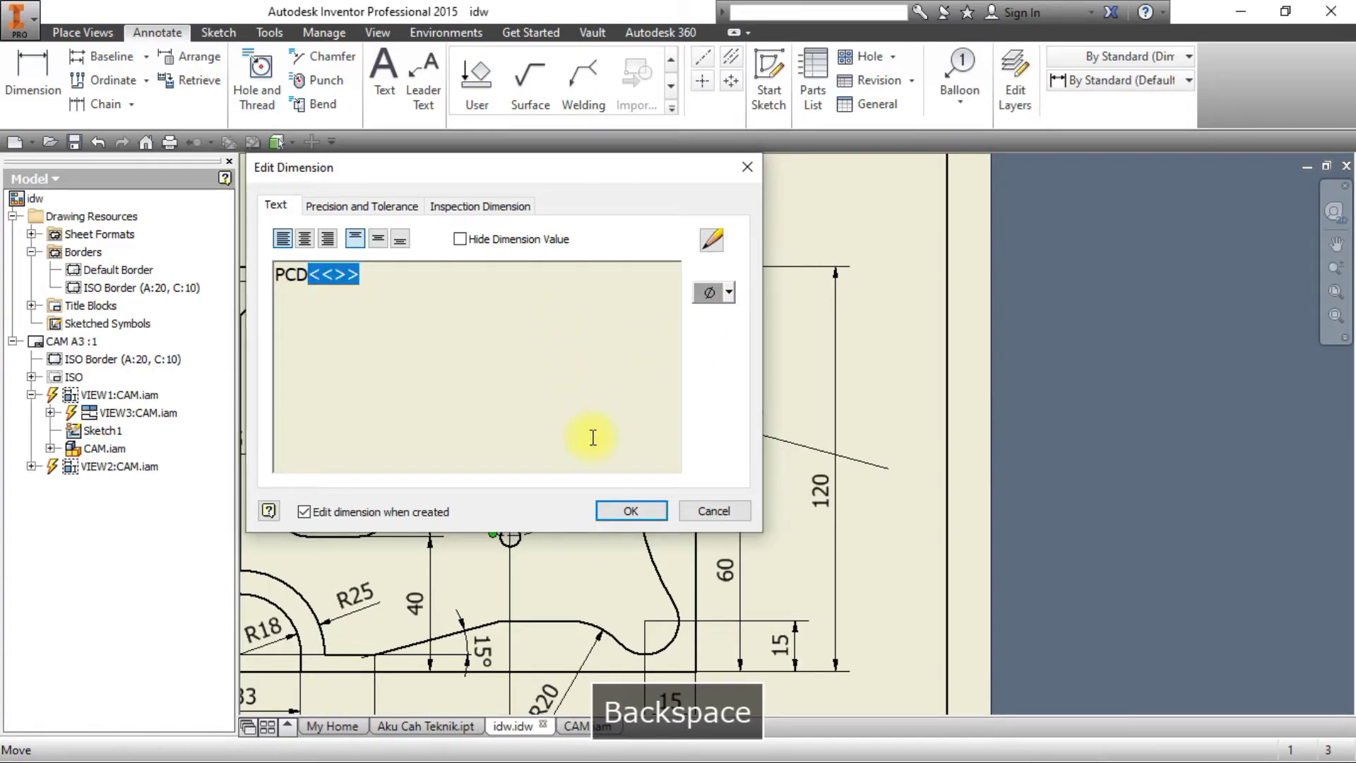
{"action": "left_click", "coordinate": [622, 511]}
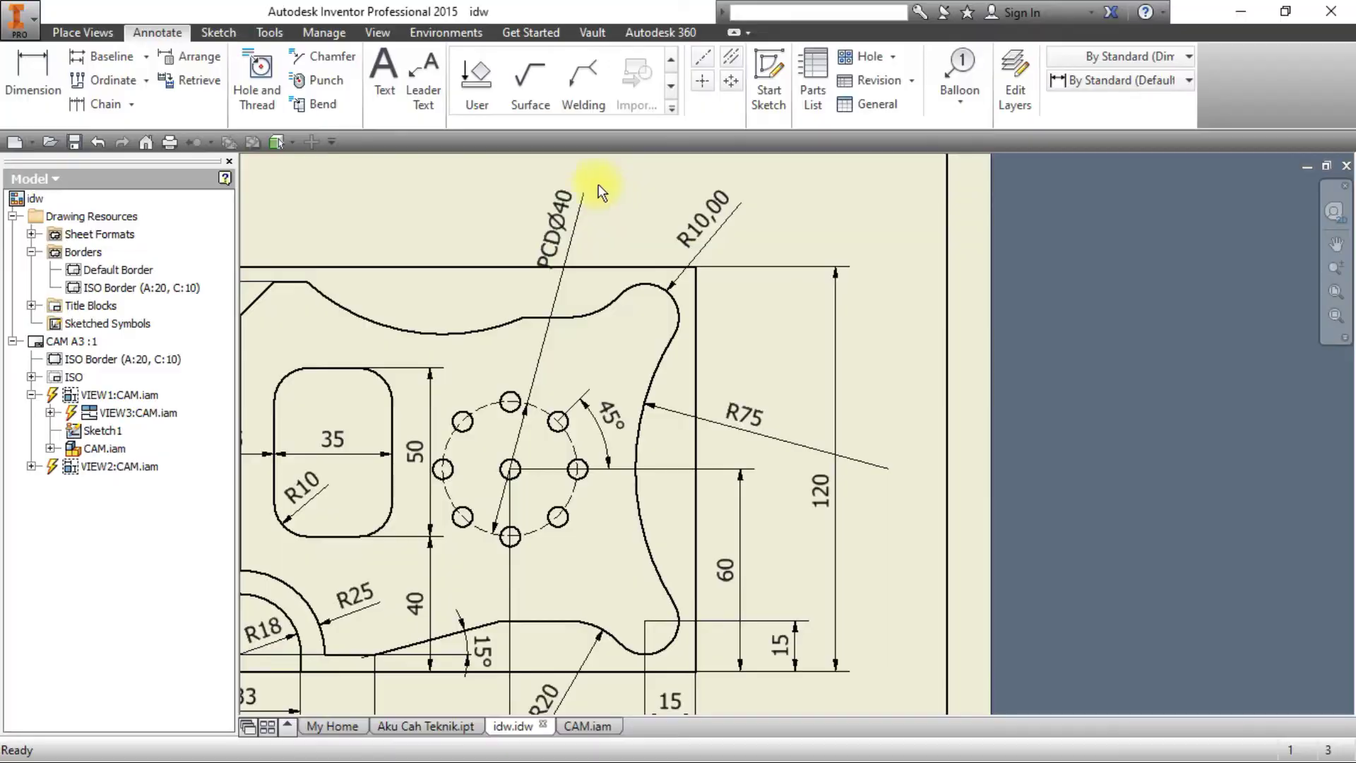
{"action": "key", "text": "alt+Tab"}
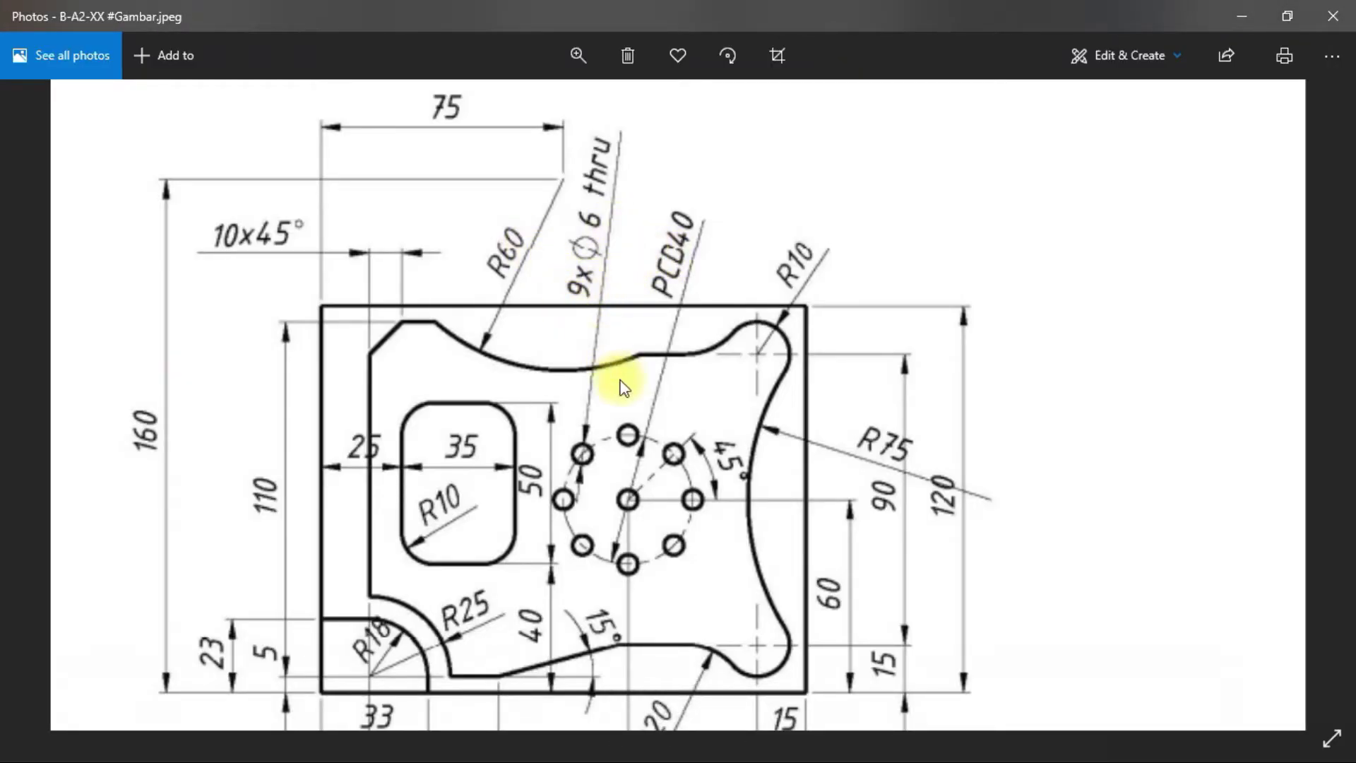
{"action": "key", "text": "alt+Tab"}
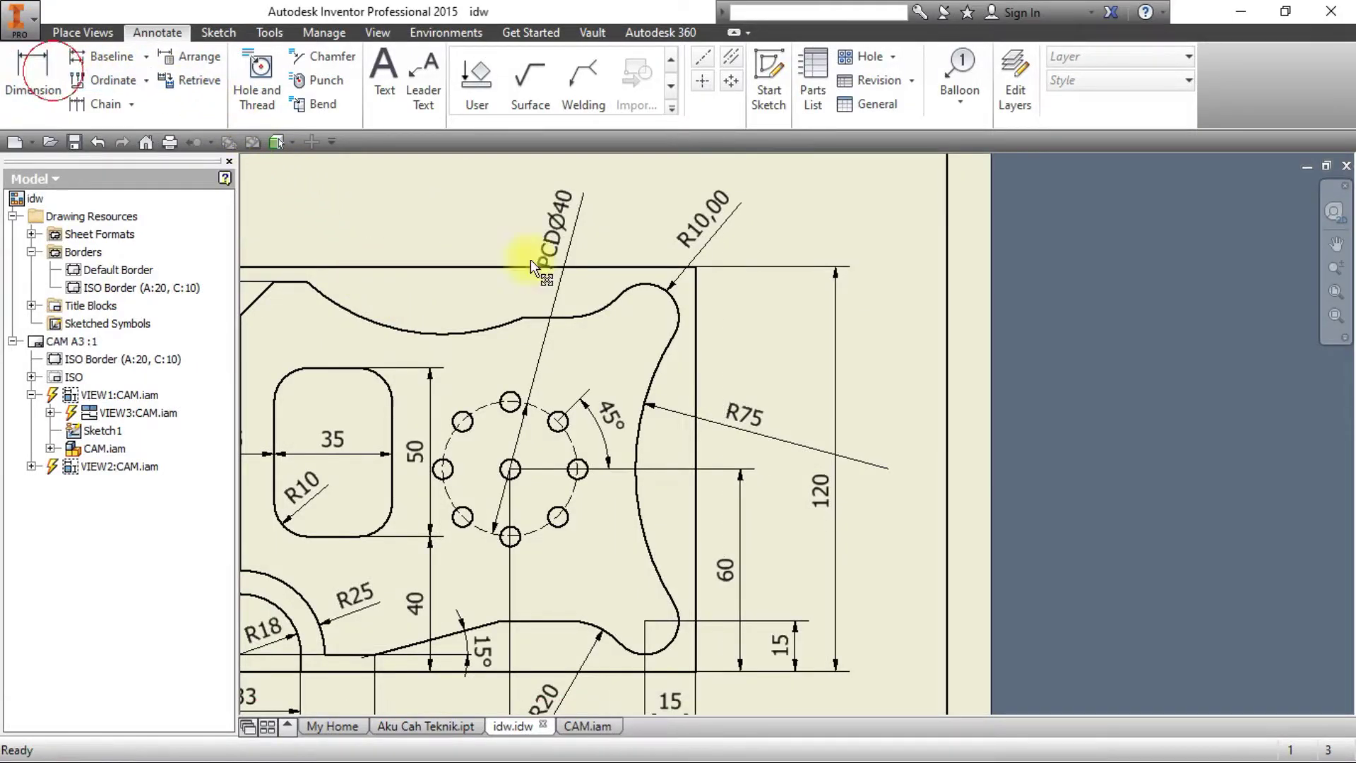
{"action": "key", "text": "alt+Tab"}
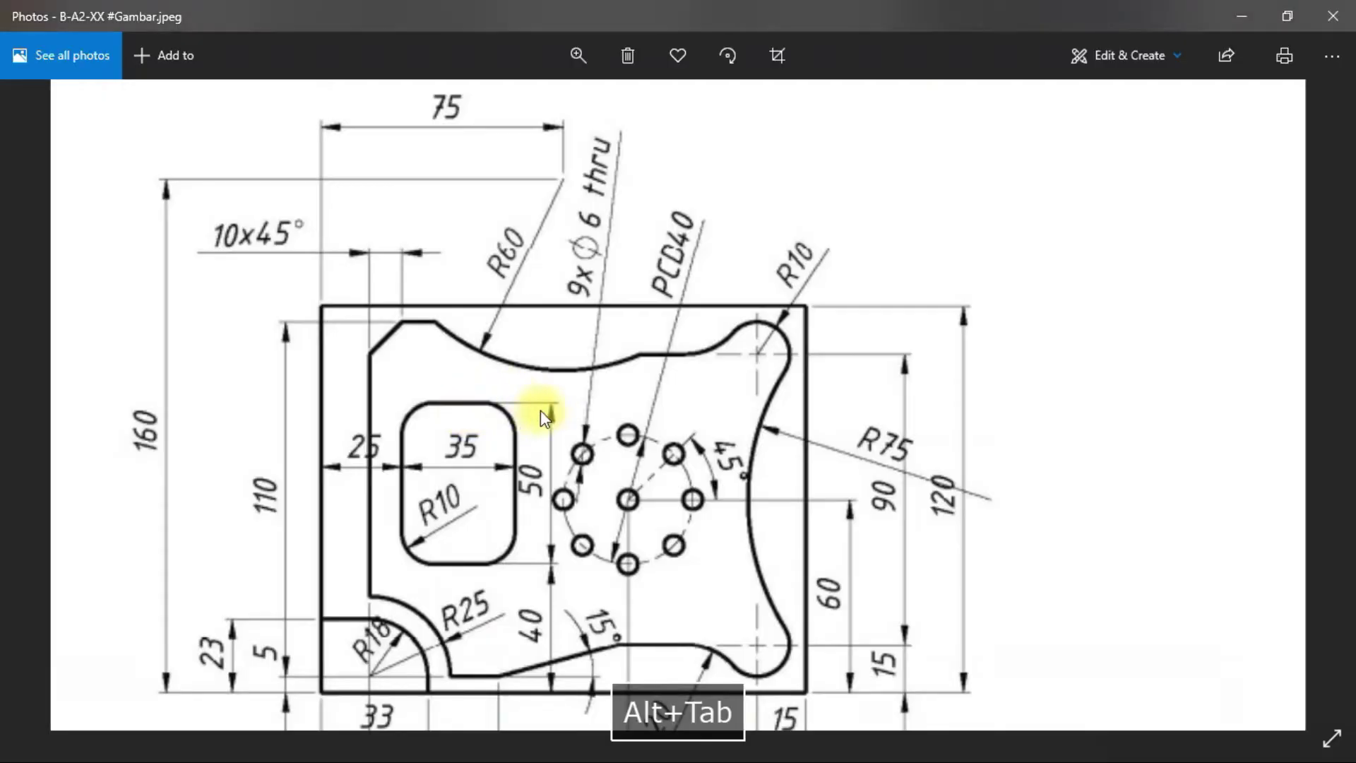
{"action": "key", "text": "alt+Tab"}
{"action": "left_click", "coordinate": [463, 423]}
{"action": "key", "text": "d"}
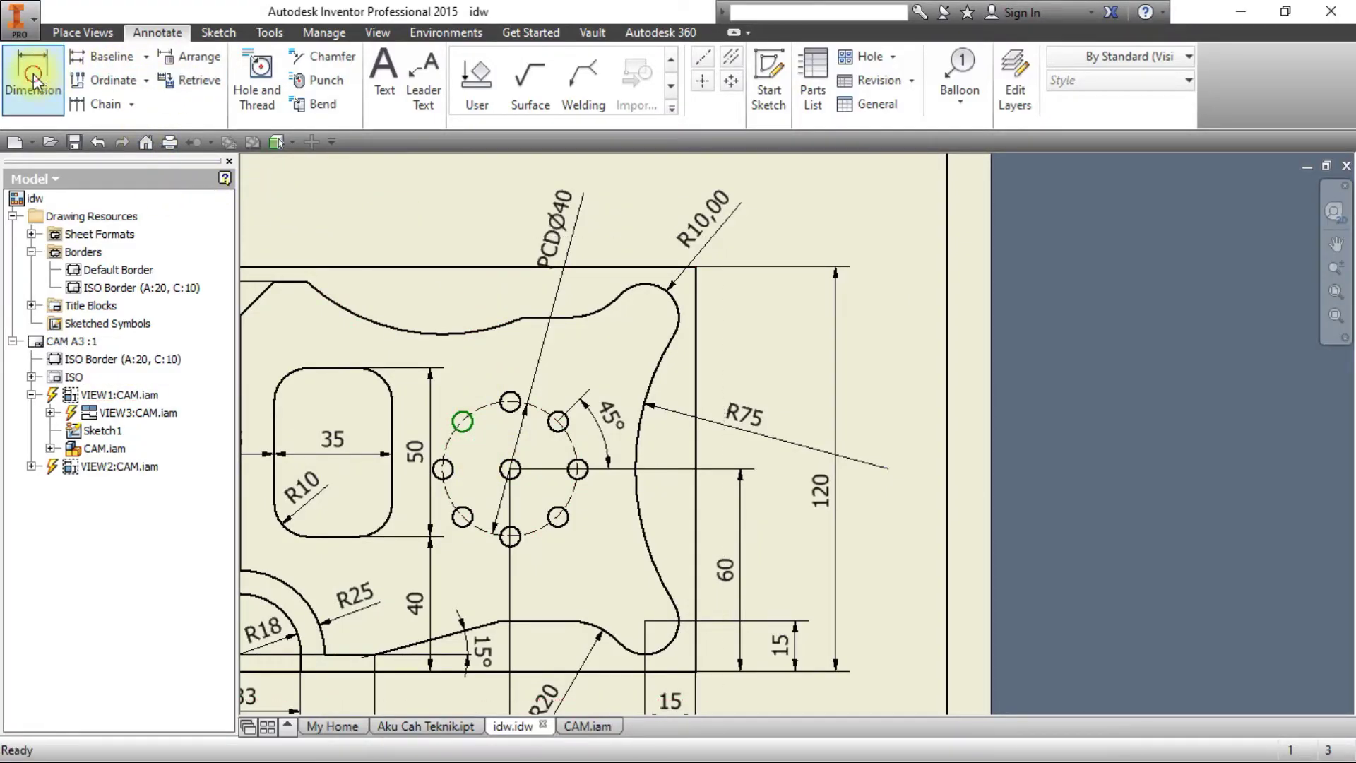
{"action": "left_click", "coordinate": [461, 413]}
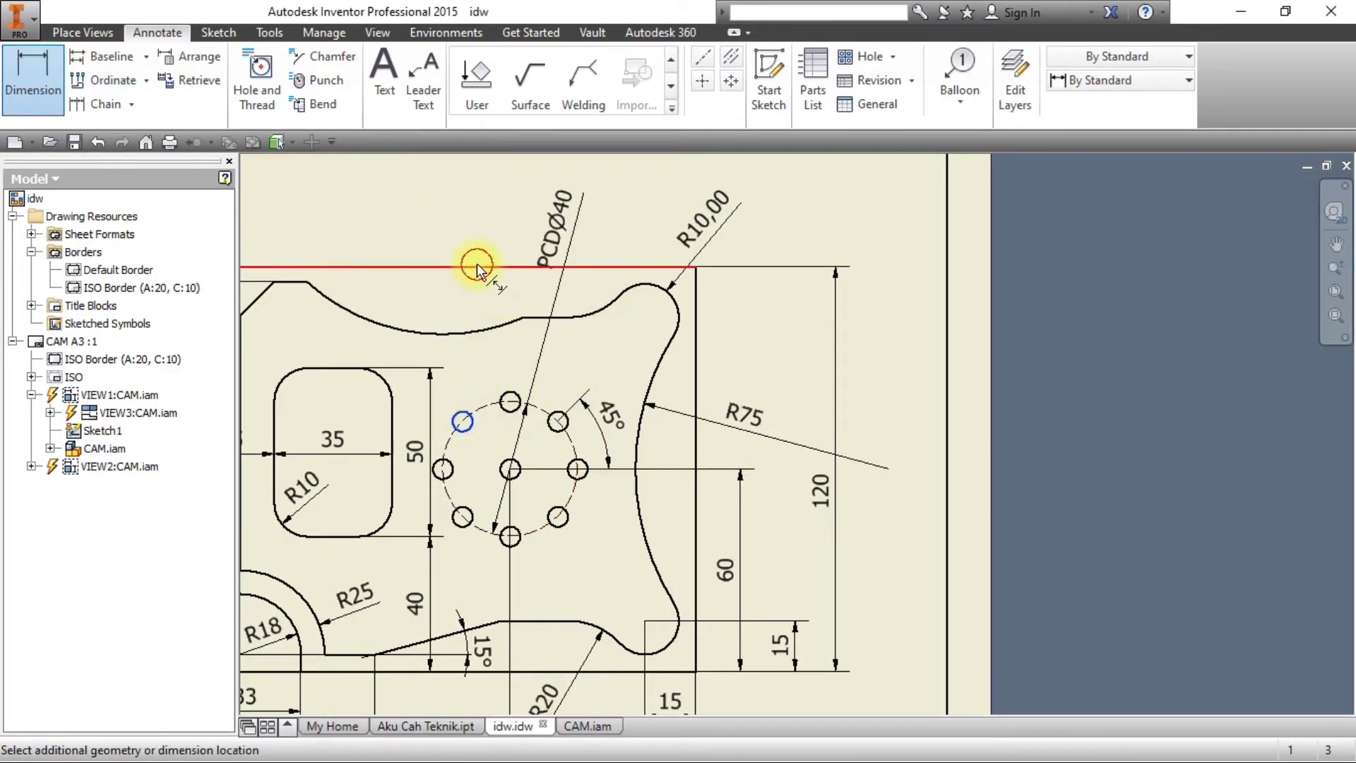
{"action": "key", "text": "Escape"}
{"action": "left_click", "coordinate": [37, 106]}
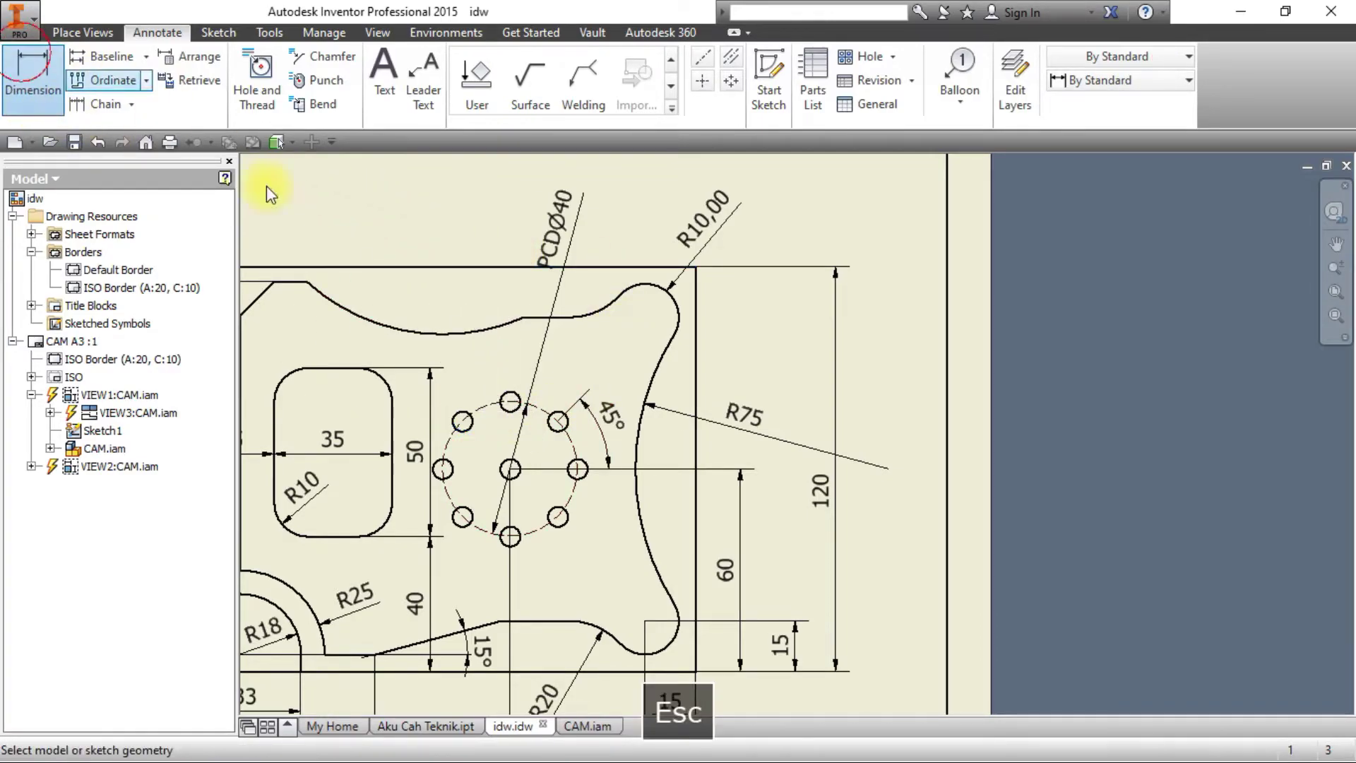
{"action": "left_click", "coordinate": [463, 415]}
{"action": "left_click", "coordinate": [494, 240]}
{"action": "key", "text": "Escape"}
Dimension the diameter of the bolt circle's upper-left hole, placing the text above the plate's upper edge.
{"action": "left_click", "coordinate": [30, 83]}
{"action": "scroll", "coordinate": [457, 424], "scroll_direction": "down", "scroll_amount": 5}
{"action": "left_click", "coordinate": [457, 410]}
{"action": "scroll", "coordinate": [526, 251], "scroll_direction": "up", "scroll_amount": 4}
{"action": "middle_click_drag", "start_coordinate": [532, 243], "coordinate": [562, 481]}
{"action": "left_click", "coordinate": [565, 260]}
{"action": "left_click", "coordinate": [646, 514]}
Add the prefix 9x before the value in the hole's diameter dimension text, as in the reference drawing.
{"action": "key", "text": "alt+Tab"}
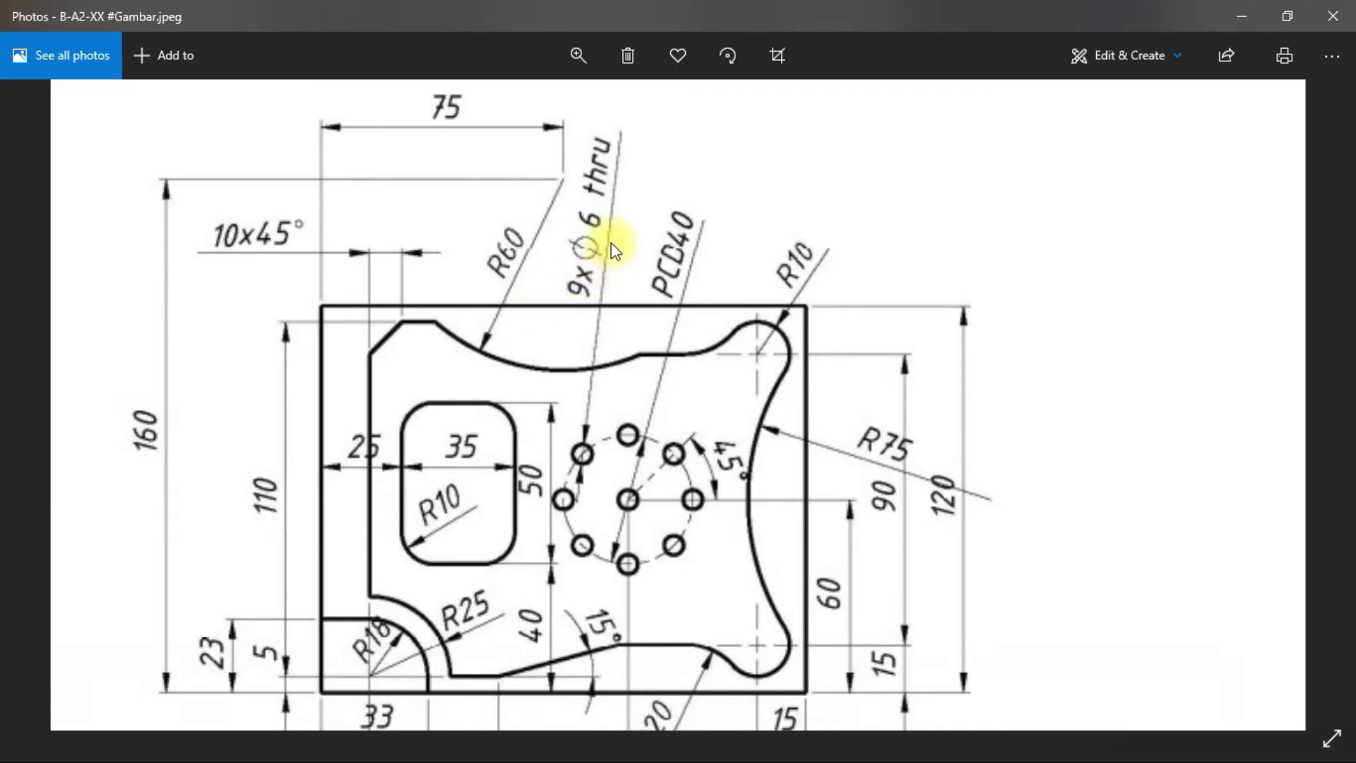
{"action": "key", "text": "alt+Tab"}
{"action": "double_click", "coordinate": [545, 266]}
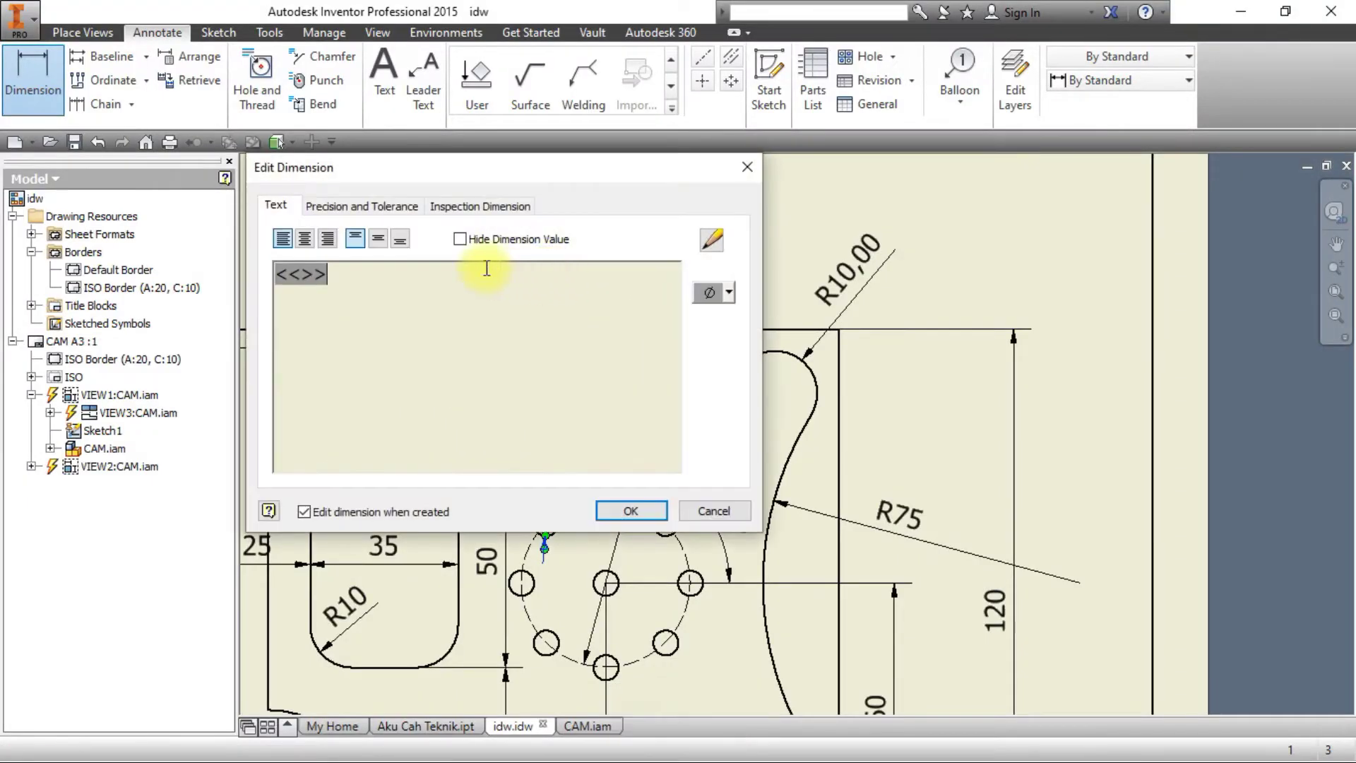
{"action": "left_click", "coordinate": [280, 274]}
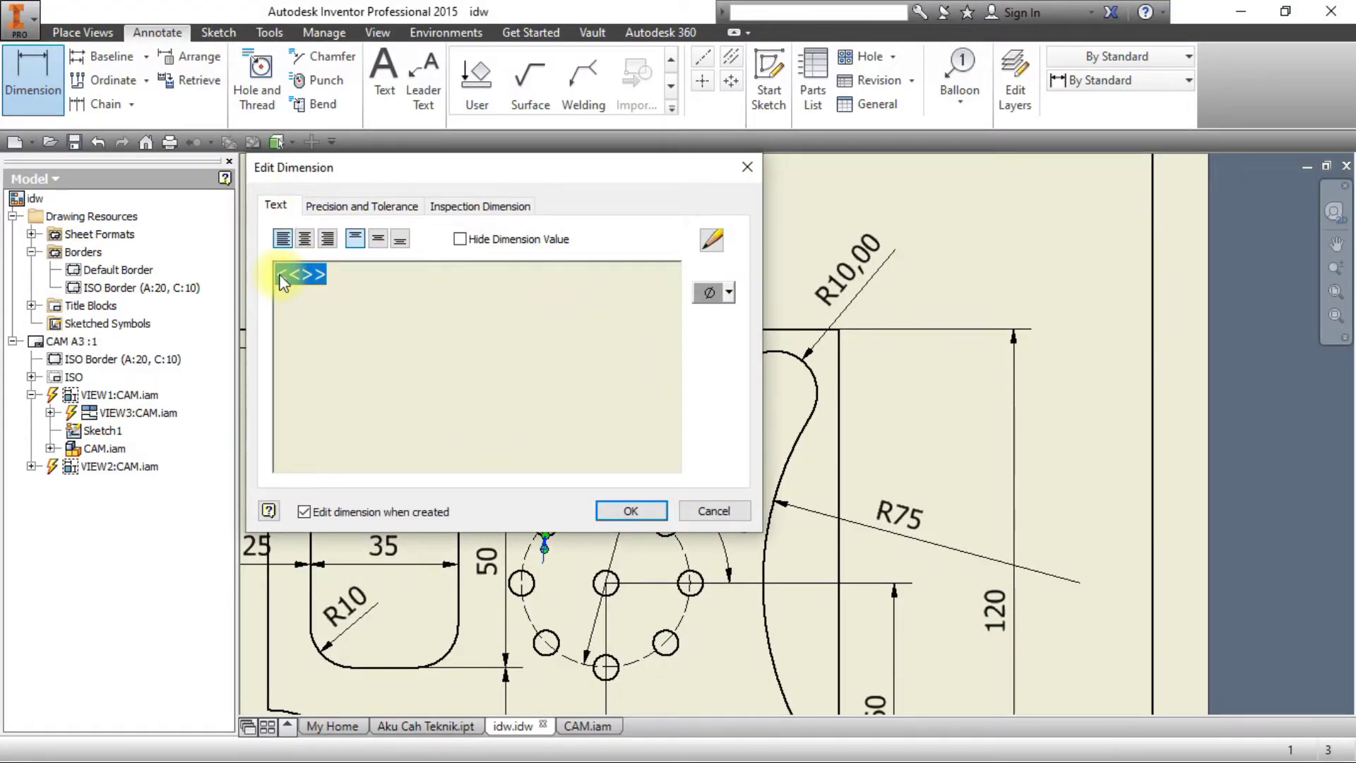
{"action": "key", "text": "Up"}
{"action": "type", "text": "9"}
{"action": "key", "text": "alt+Tab"}
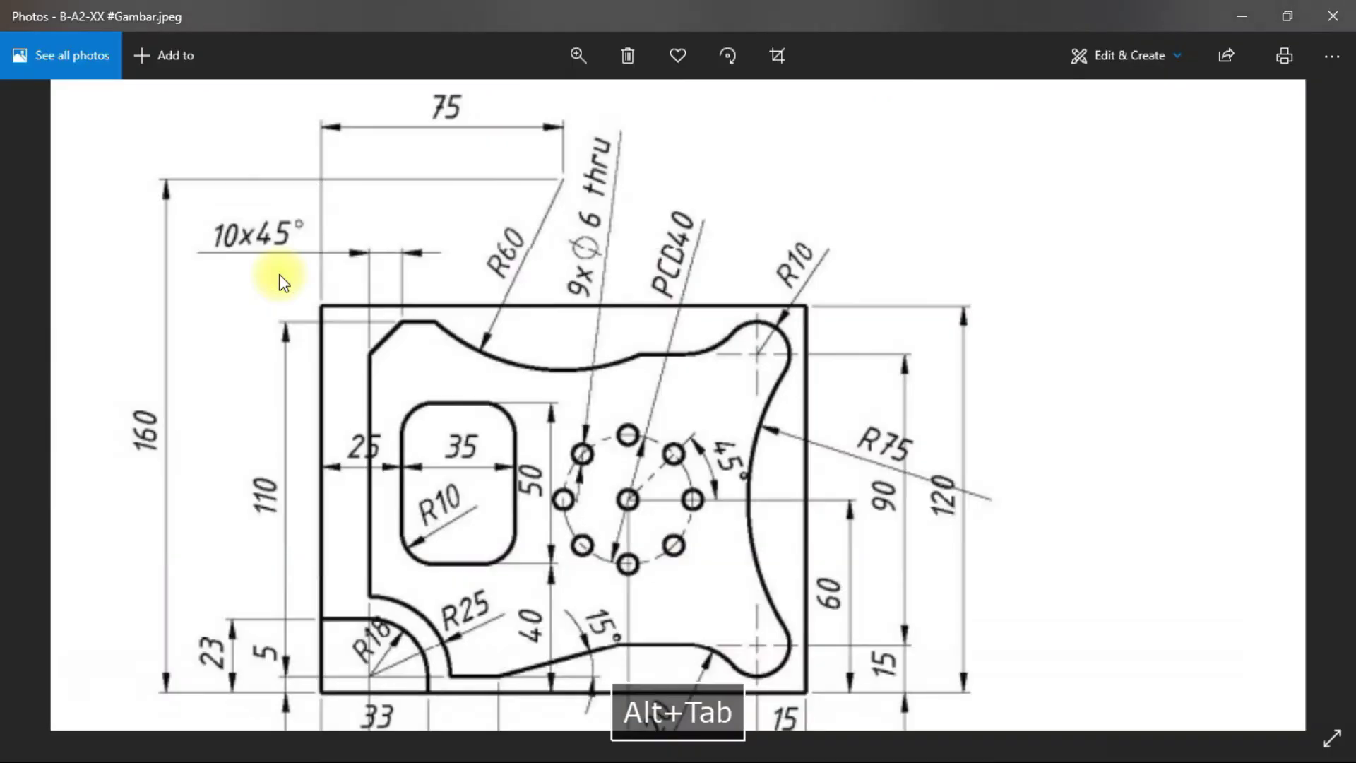
{"action": "key", "text": "alt+Tab"}
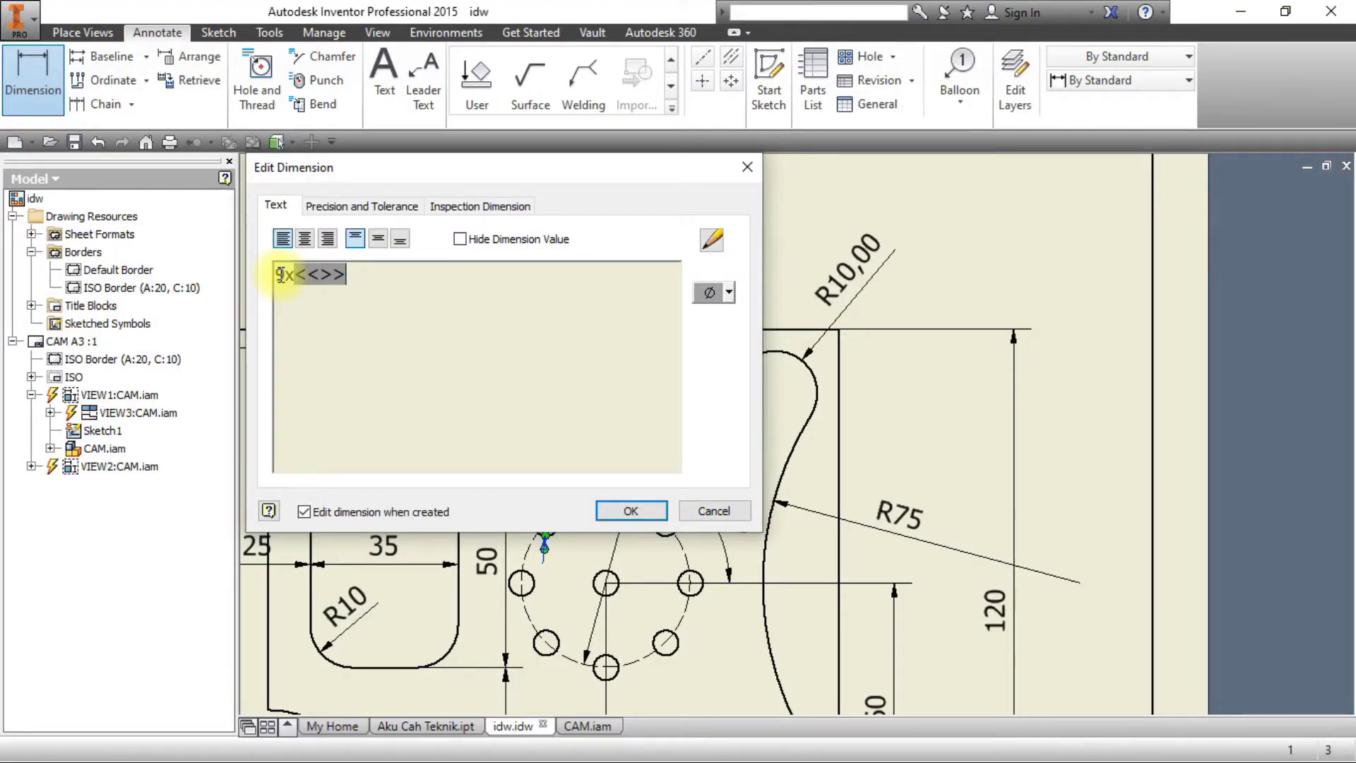
Add the suffix thru after the value in the hole's diameter dimension text.
{"action": "key", "text": "BackSpace"}
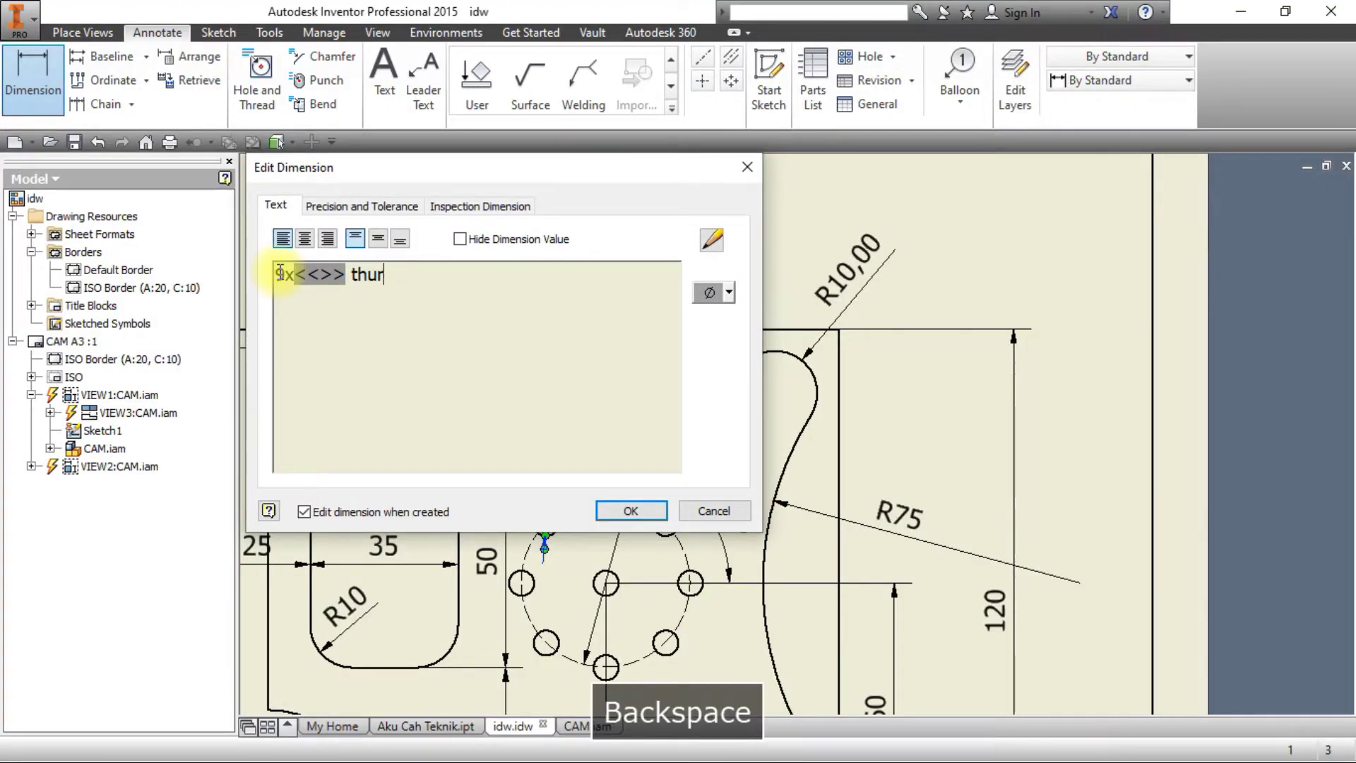
{"action": "key", "text": "alt+Tab"}
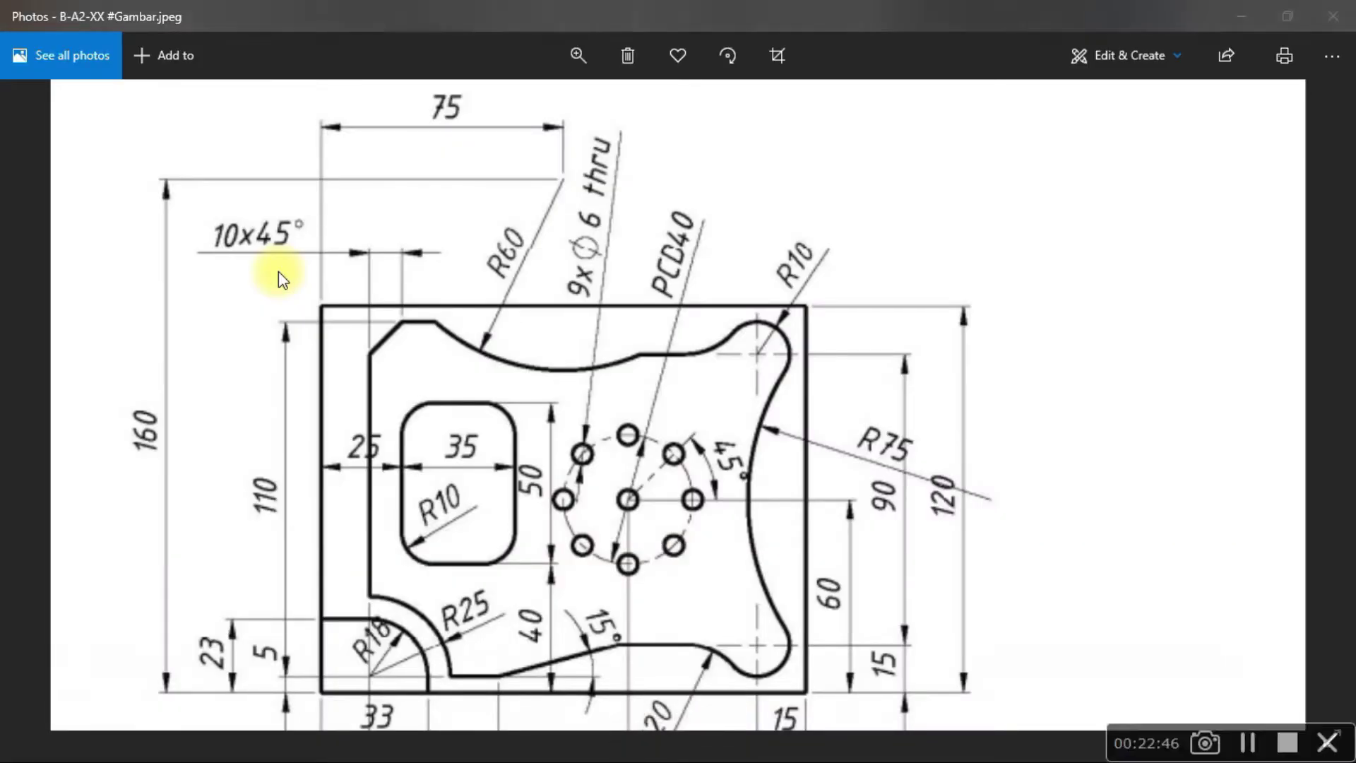
{"action": "key", "text": "alt+Tab"}
{"action": "key", "text": "BackSpace"}
{"action": "key", "text": "BackSpace"}
{"action": "type", "text": "re"}
{"action": "key", "text": "BackSpace"}
{"action": "type", "text": "u"}
{"action": "left_click", "coordinate": [596, 511]}
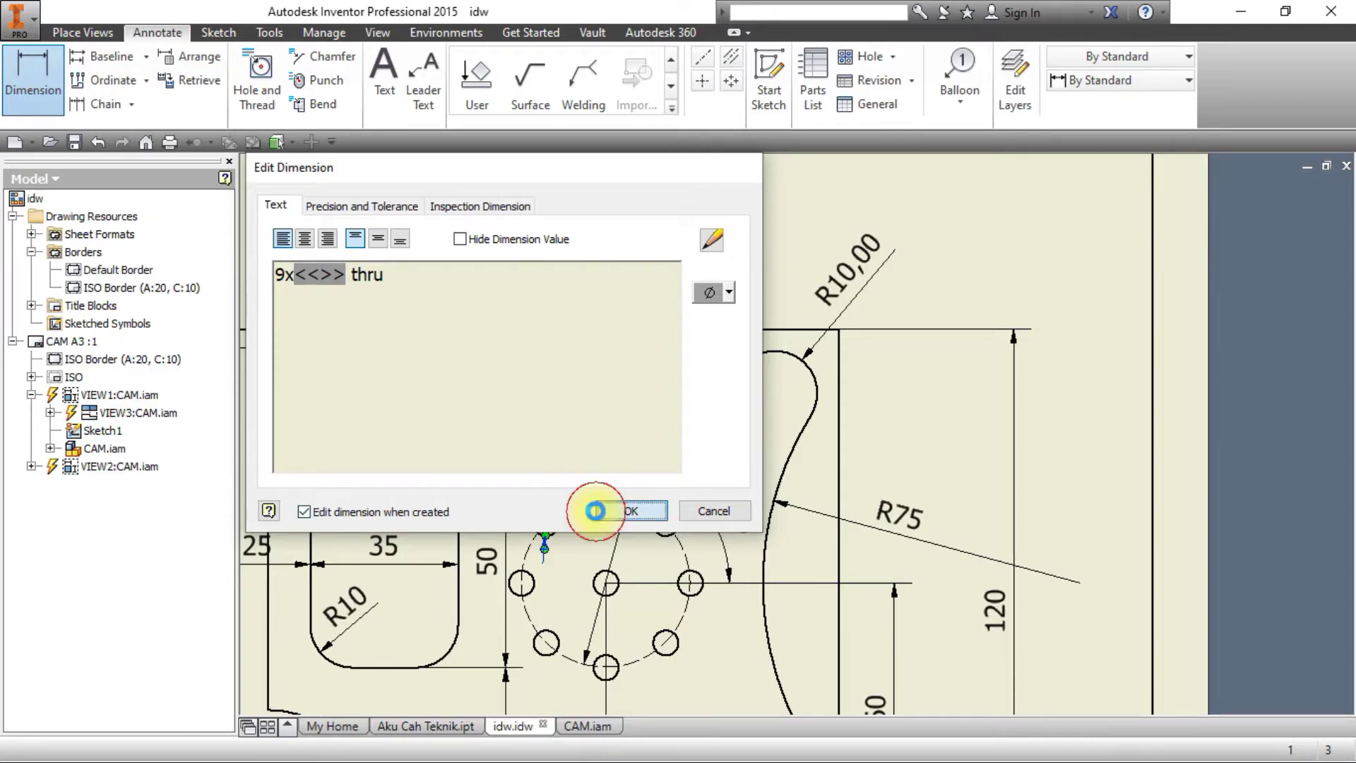
Compare the hole callout with the reference drawing and examine its precision, inspection and text options.
{"action": "key", "text": "alt+Tab"}
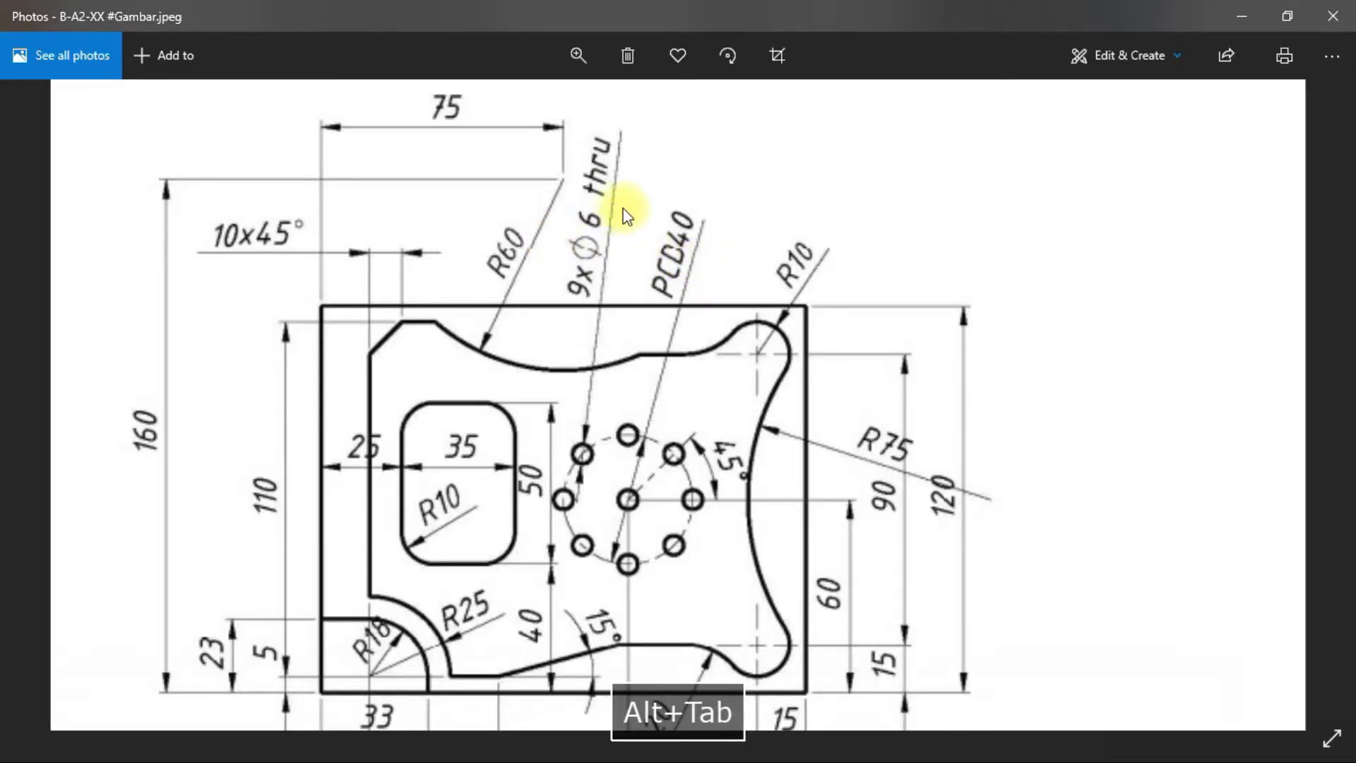
{"action": "key", "text": "alt+Tab"}
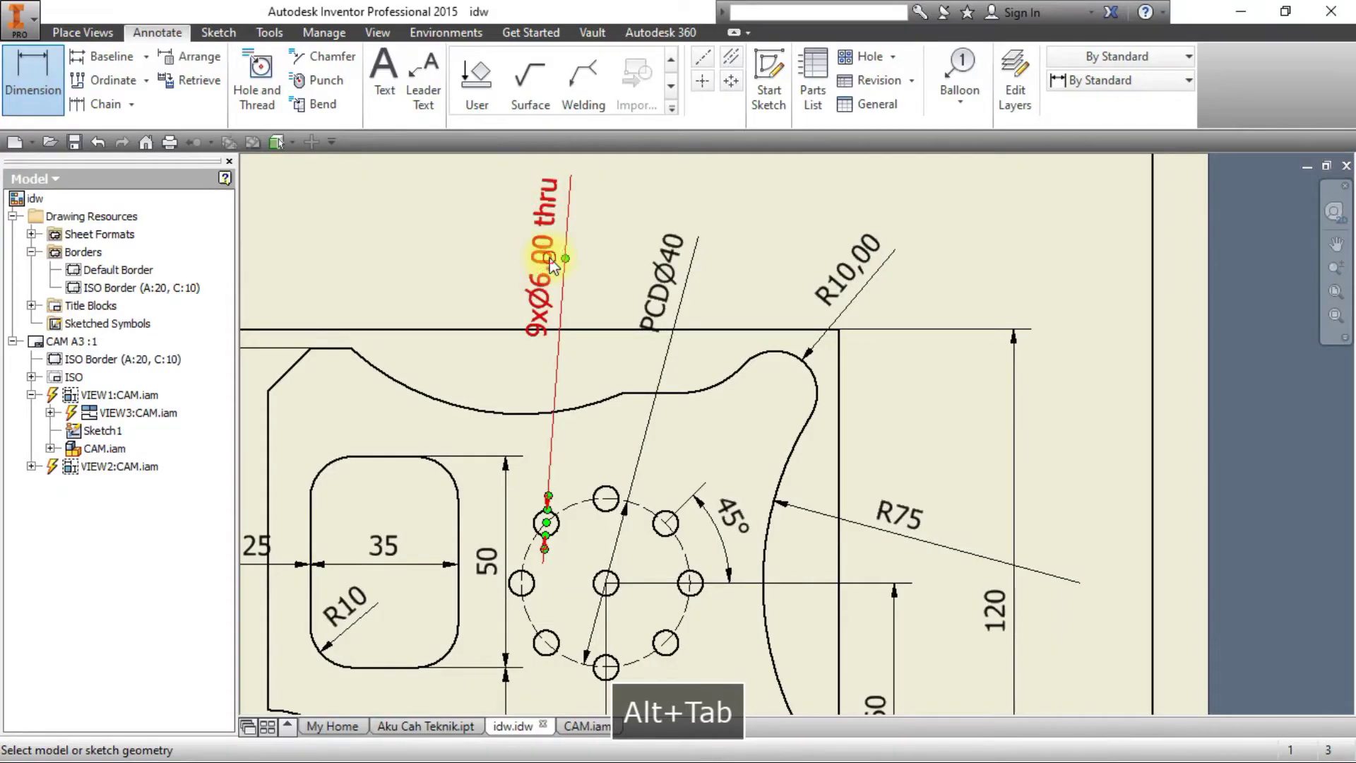
{"action": "double_click", "coordinate": [551, 265]}
{"action": "left_click", "coordinate": [335, 204]}
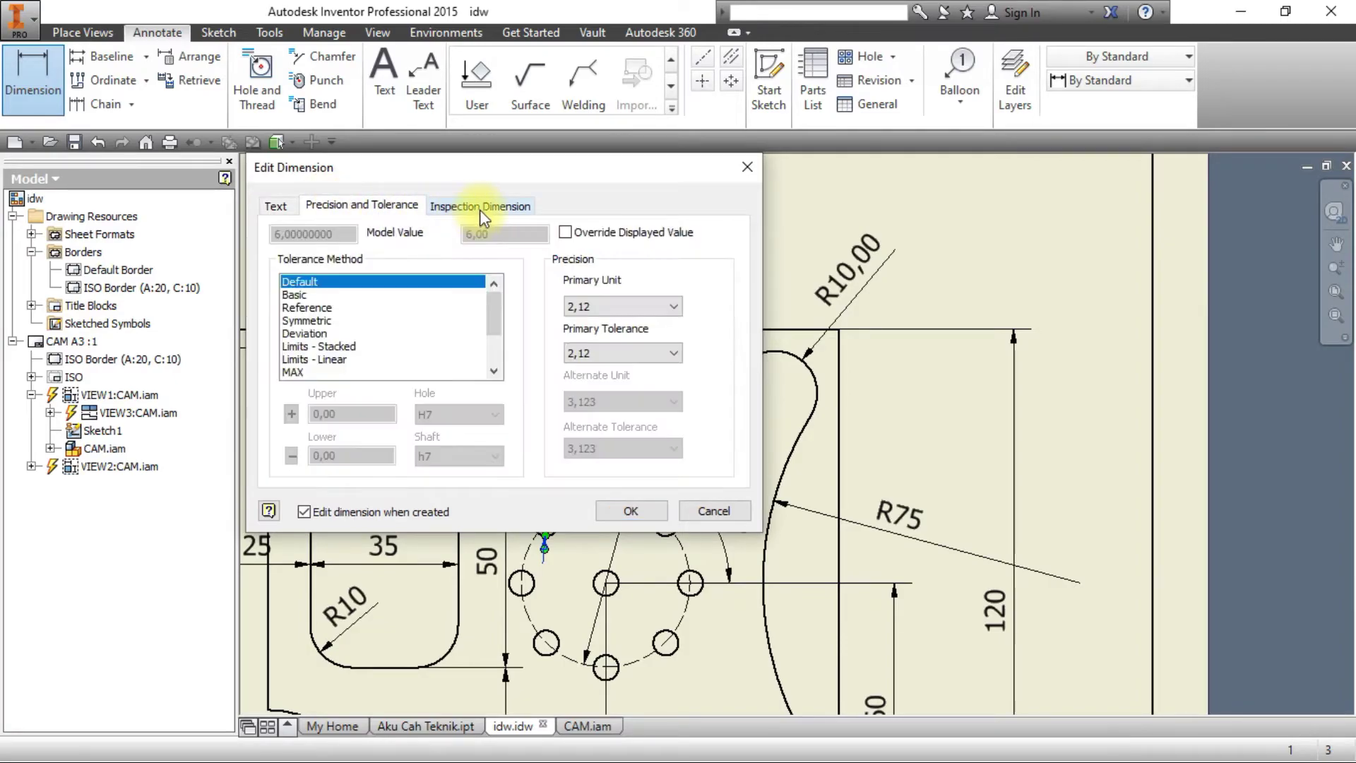
{"action": "left_click", "coordinate": [480, 207]}
{"action": "left_click", "coordinate": [275, 205]}
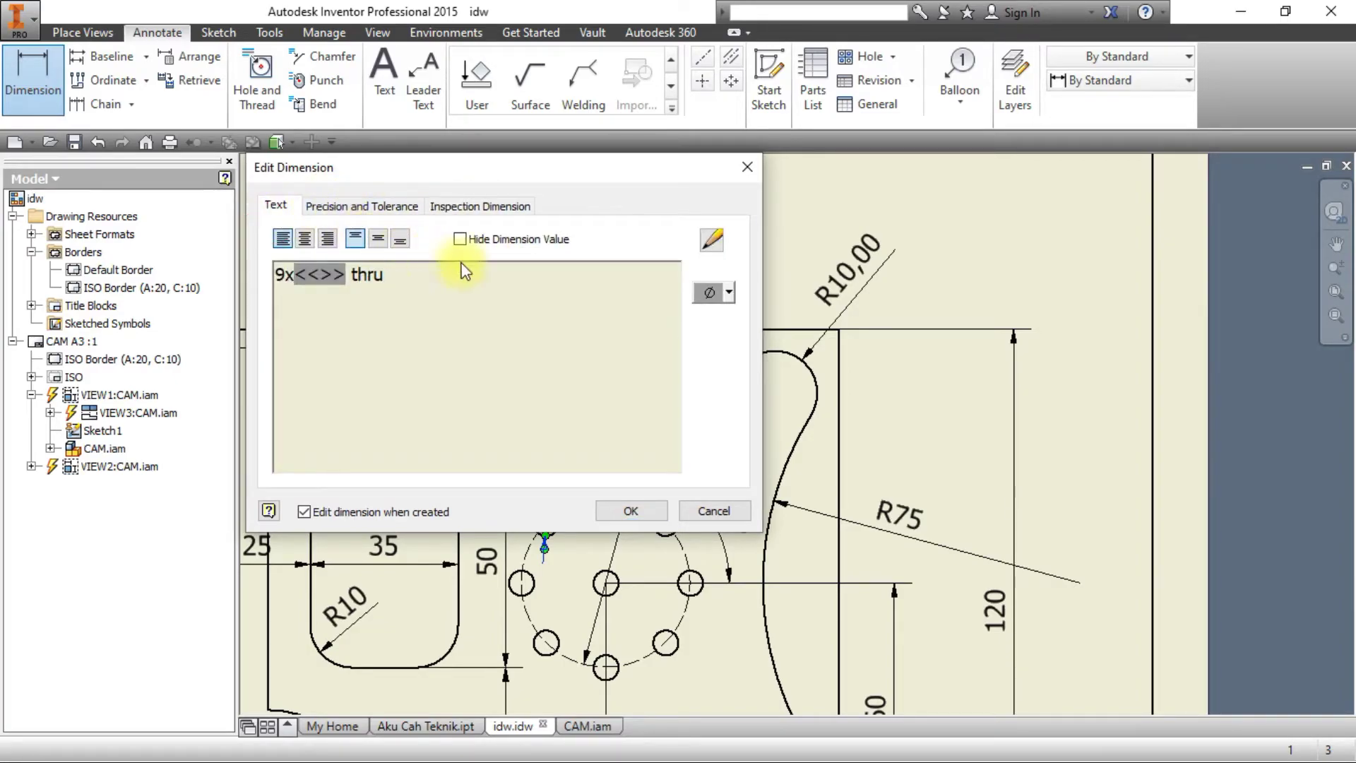
{"action": "left_click", "coordinate": [709, 512]}
{"action": "key", "text": "alt+Tab"}
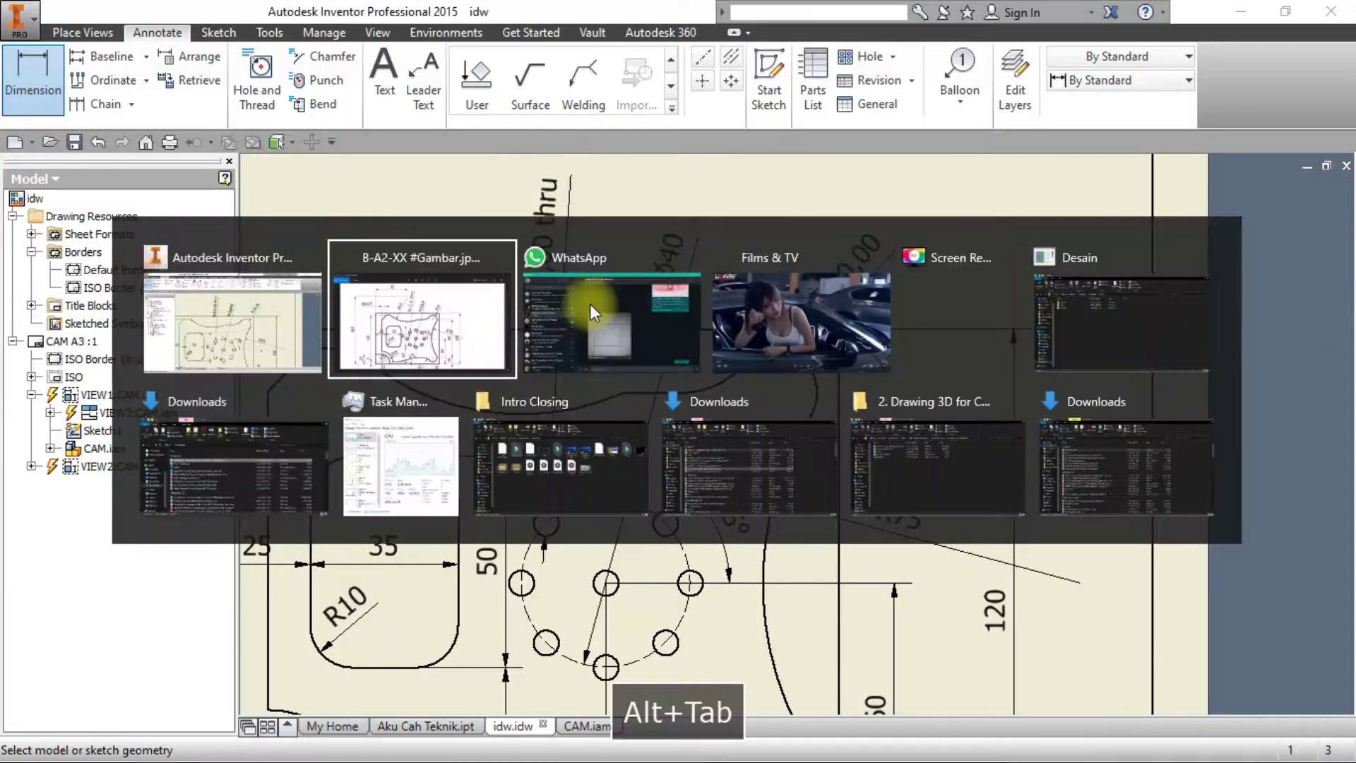
{"action": "key", "text": "alt+Tab"}
{"action": "key", "text": "Escape"}
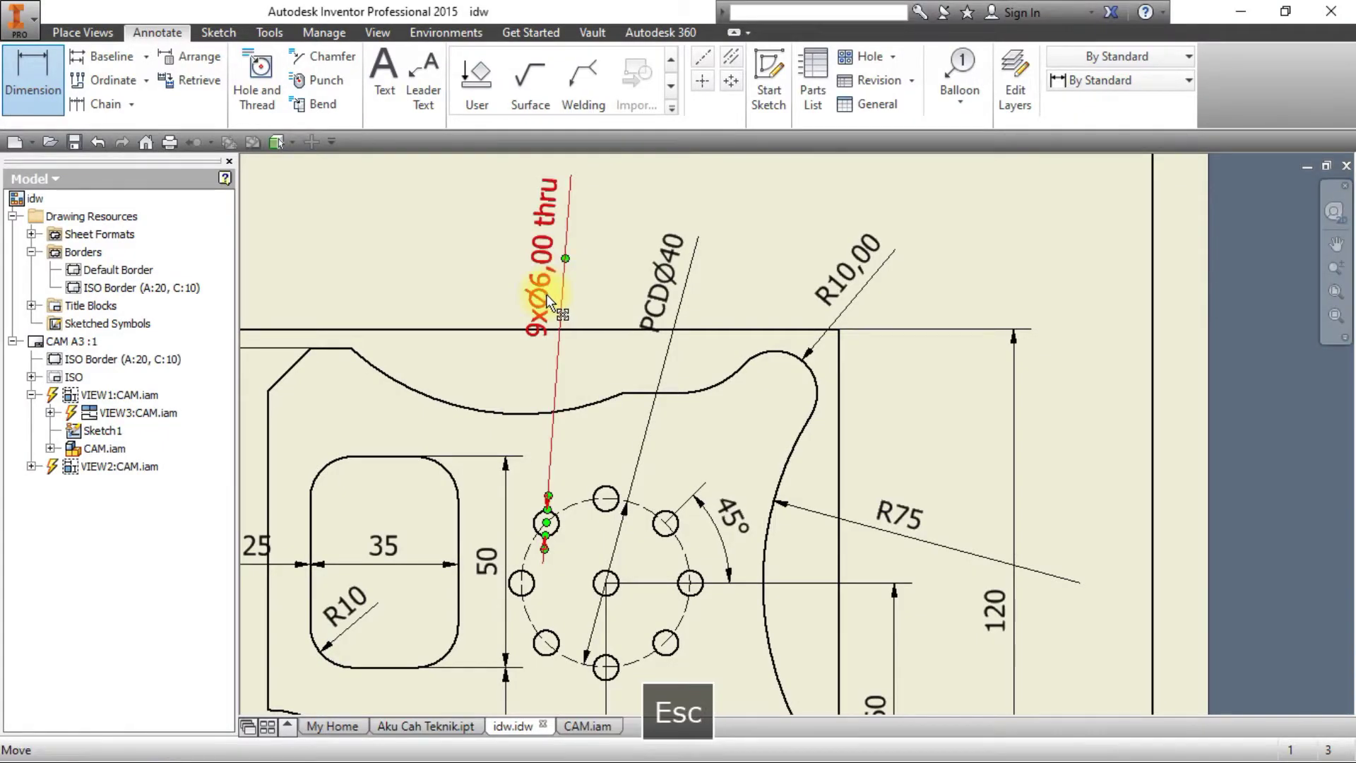
Move the 9x hole callout and the PCD dimension text further up from the plate's upper edge.
{"action": "left_click", "coordinate": [545, 288]}
{"action": "left_click_drag", "start_coordinate": [546, 287], "coordinate": [548, 248]}
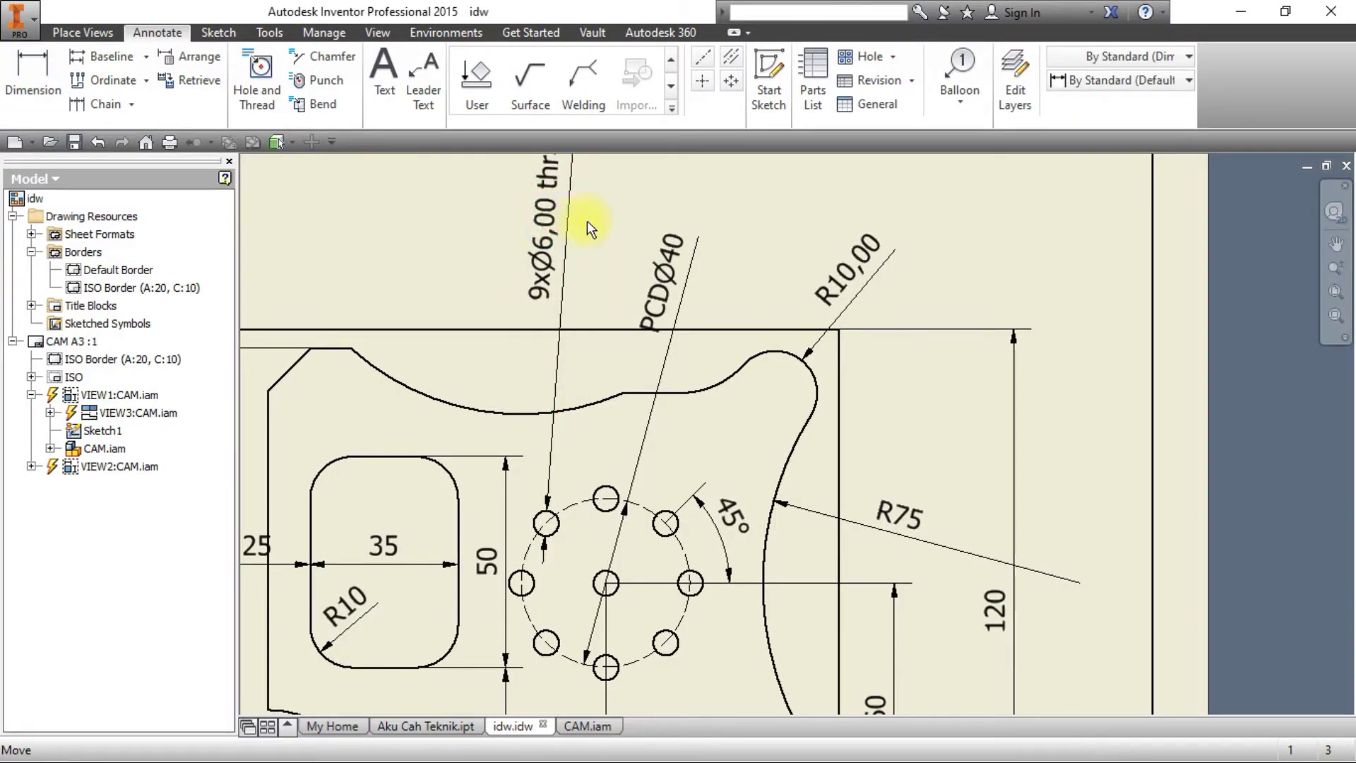
{"action": "left_click_drag", "start_coordinate": [681, 288], "coordinate": [678, 267]}
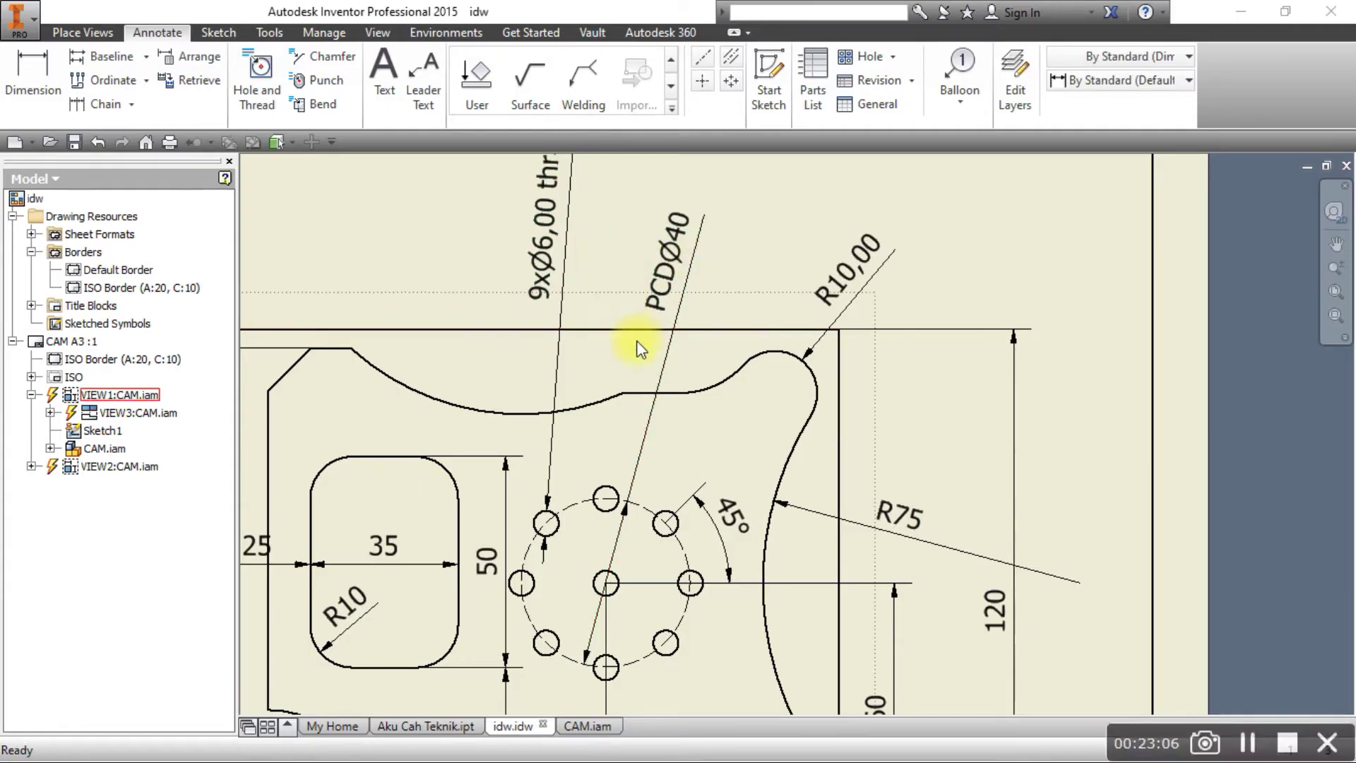
Dimension the radius of the large concave arc on the profile's upper side, placing the text above the plate.
{"action": "key", "text": "alt+Tab"}
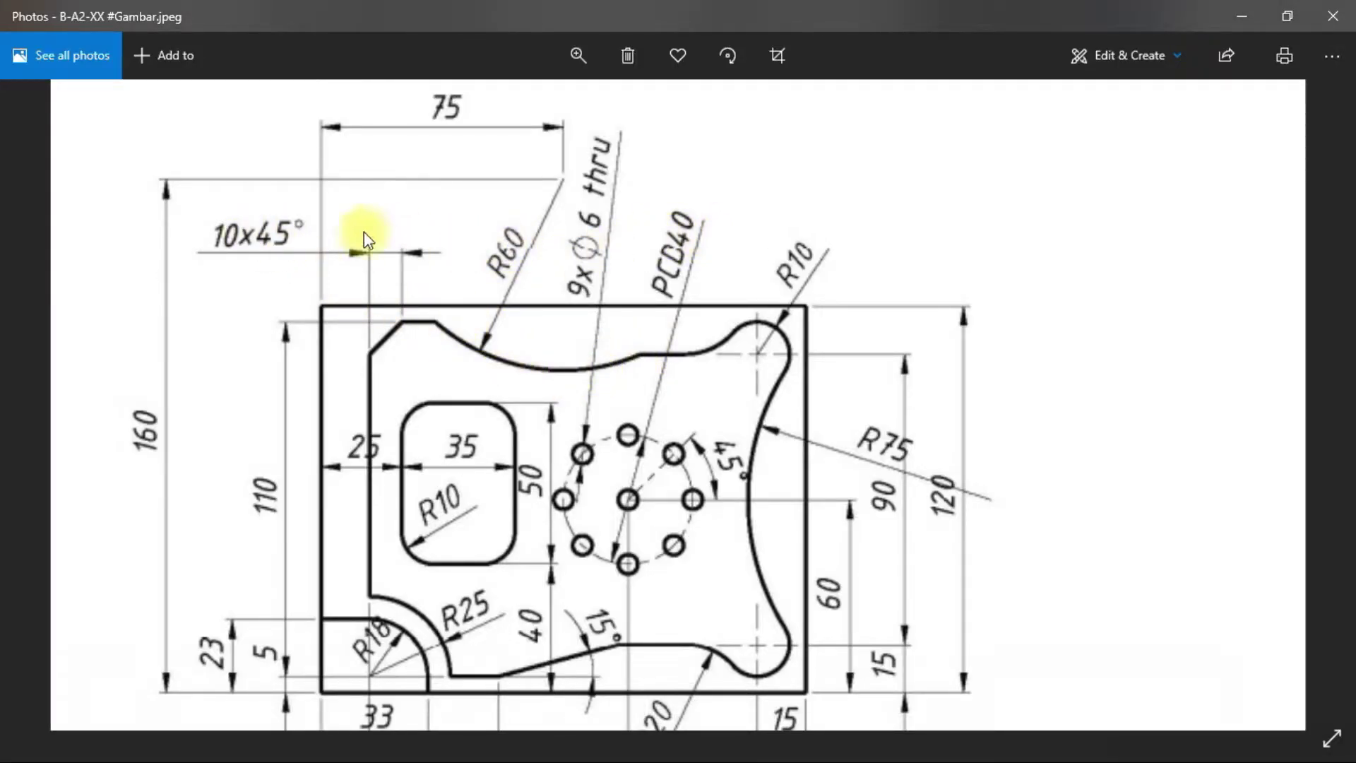
{"action": "key", "text": "alt+Tab"}
{"action": "left_click", "coordinate": [49, 106]}
{"action": "left_click", "coordinate": [375, 361]}
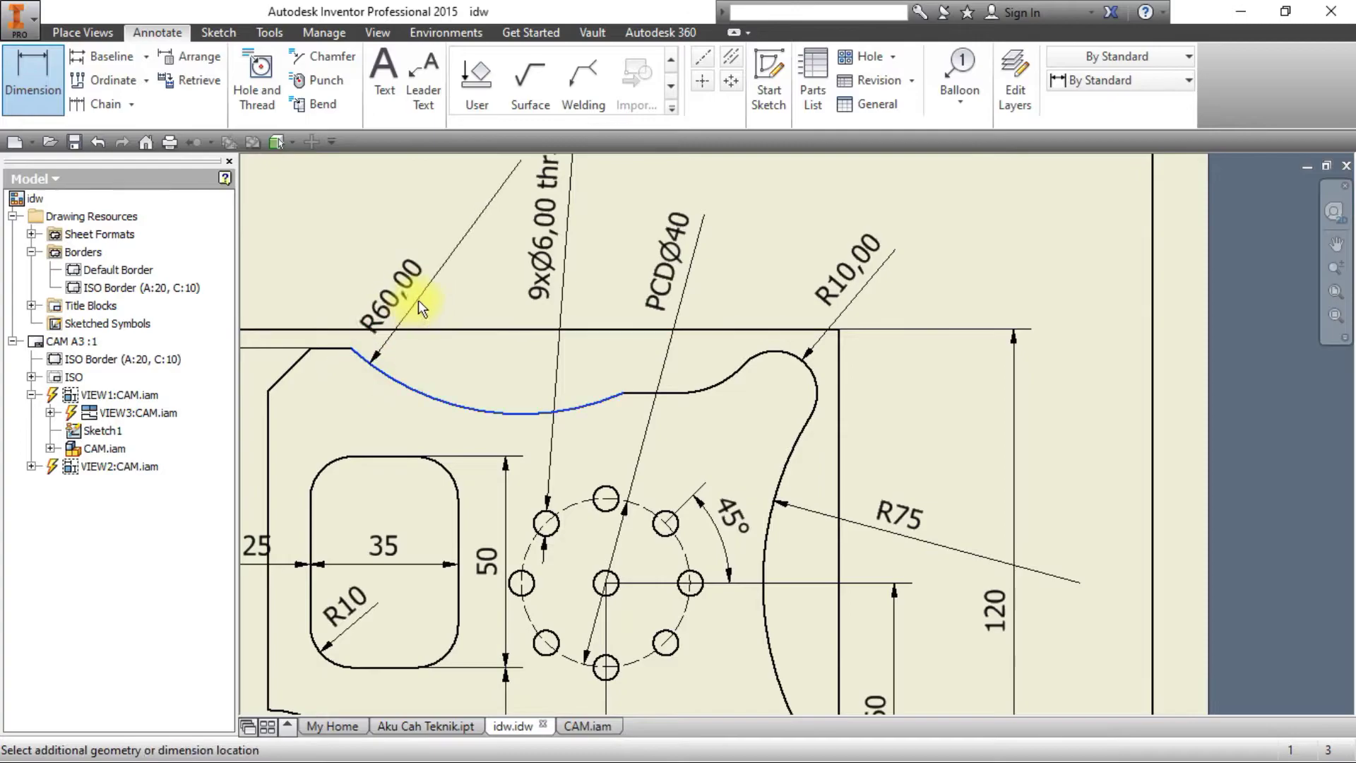
{"action": "left_click", "coordinate": [459, 287]}
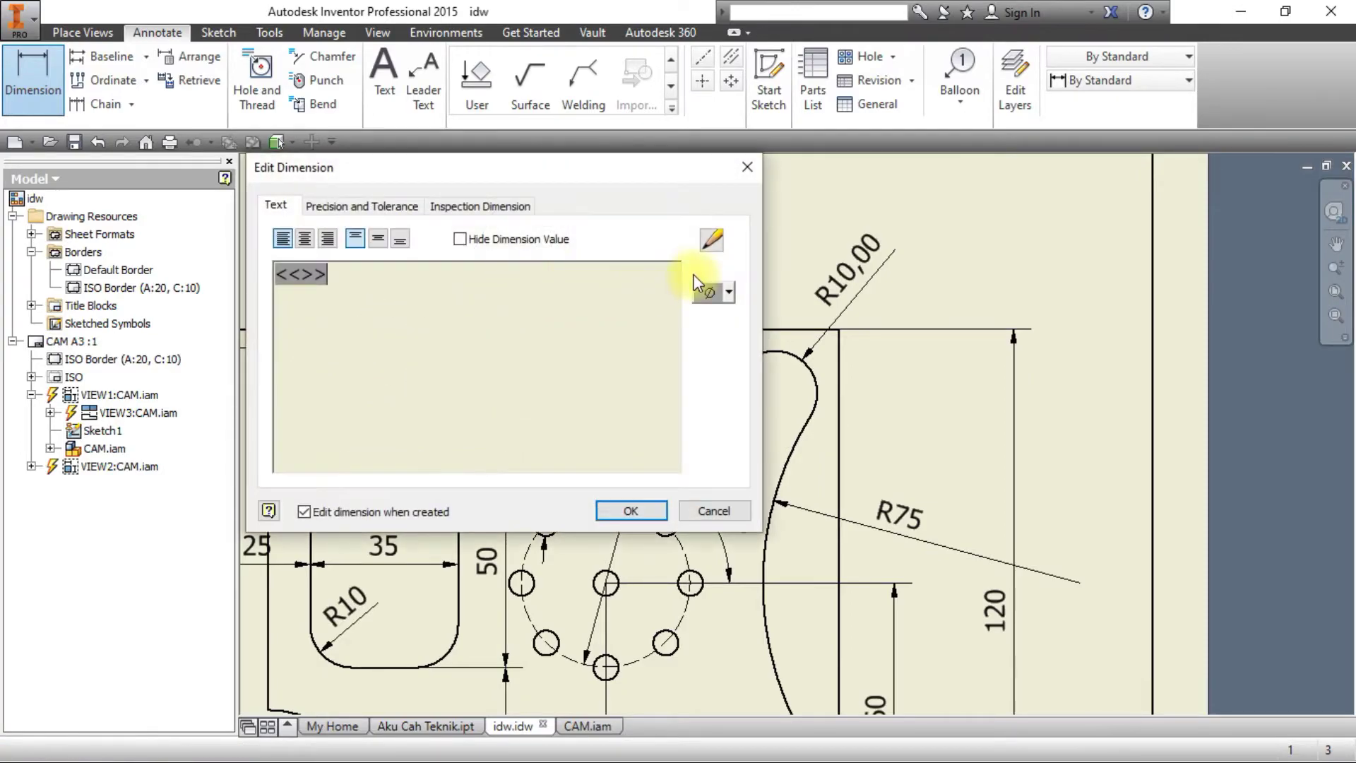
Set the concave arc's radius dimension to primary unit precision 0 and reduce its primary tolerance precision.
{"action": "left_click", "coordinate": [379, 205]}
{"action": "left_click", "coordinate": [621, 309]}
{"action": "left_click", "coordinate": [624, 322]}
{"action": "left_click", "coordinate": [626, 349]}
{"action": "left_click", "coordinate": [622, 382]}
{"action": "left_click", "coordinate": [622, 351]}
{"action": "left_click", "coordinate": [623, 374]}
{"action": "left_click", "coordinate": [628, 508]}
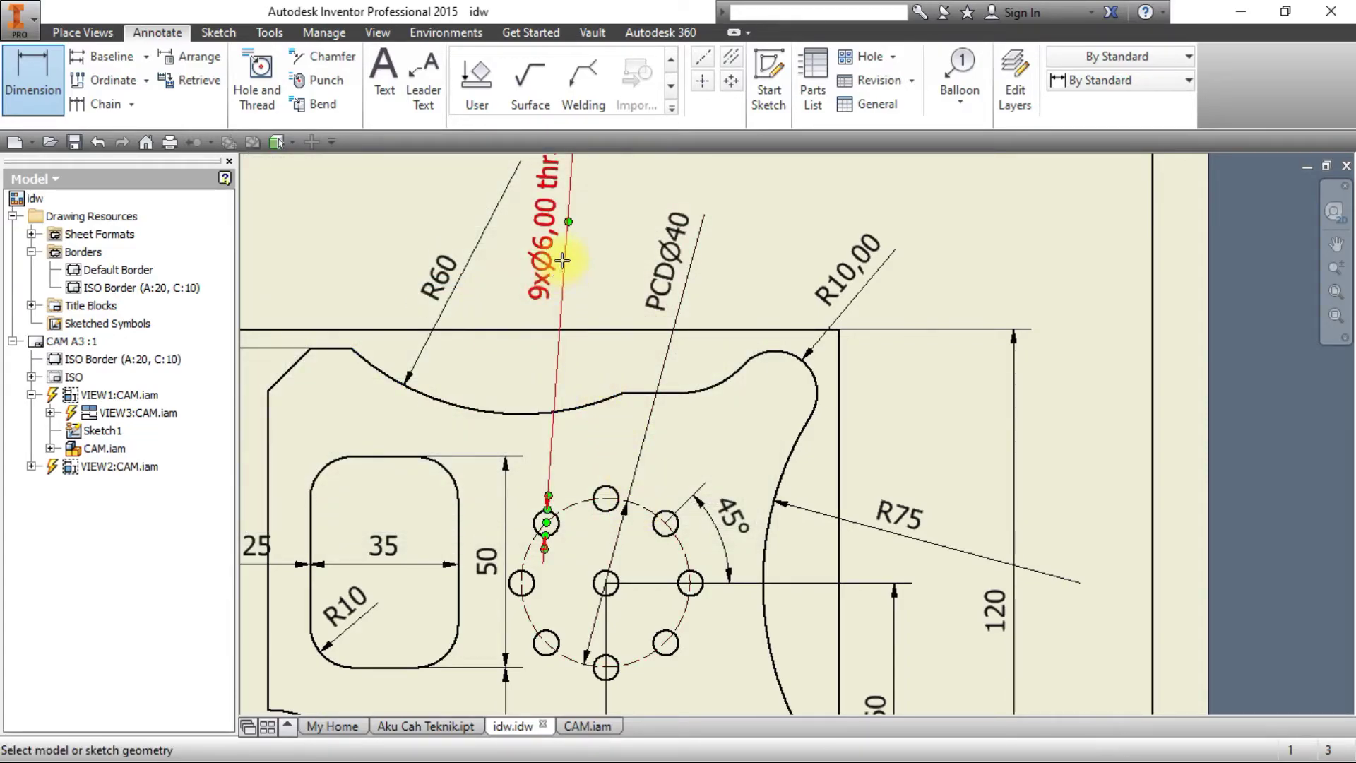
{"action": "key", "text": "Escape"}
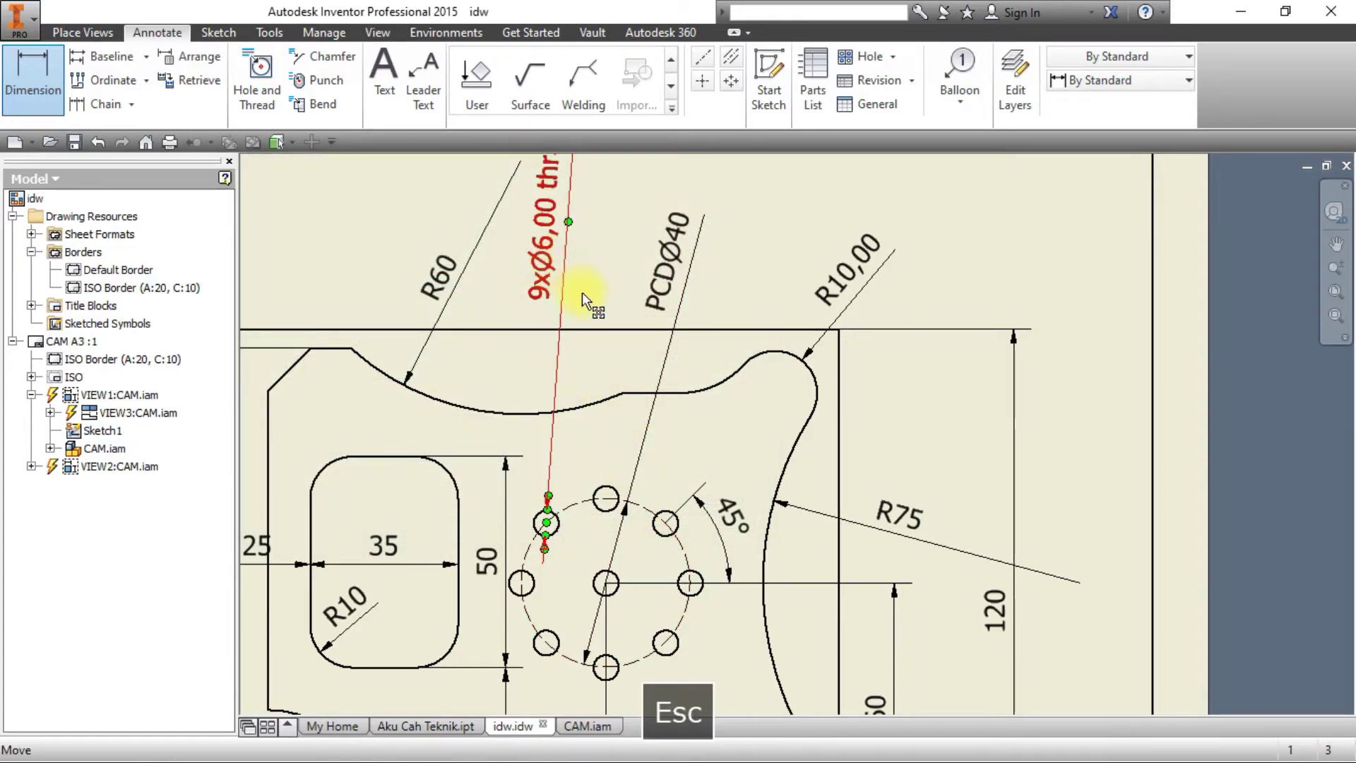
Set the 9x hole callout's primary unit precision to 0 and reduce its primary tolerance precision.
{"action": "double_click", "coordinate": [536, 259]}
{"action": "left_click", "coordinate": [622, 305]}
{"action": "left_click", "coordinate": [606, 355]}
{"action": "left_click", "coordinate": [609, 371]}
{"action": "left_click", "coordinate": [637, 511]}
{"action": "key", "text": "Escape"}
Dimension the horizontal distance from the plate's left edge to the R60 arc's centre, placing it above the plate.
{"action": "mouse_move", "coordinate": [491, 256]}
{"action": "middle_mouse_down"}
{"action": "mouse_move", "coordinate": [562, 286]}
{"action": "mouse_move", "coordinate": [622, 351]}
{"action": "middle_mouse_up"}
{"action": "left_click", "coordinate": [30, 82]}
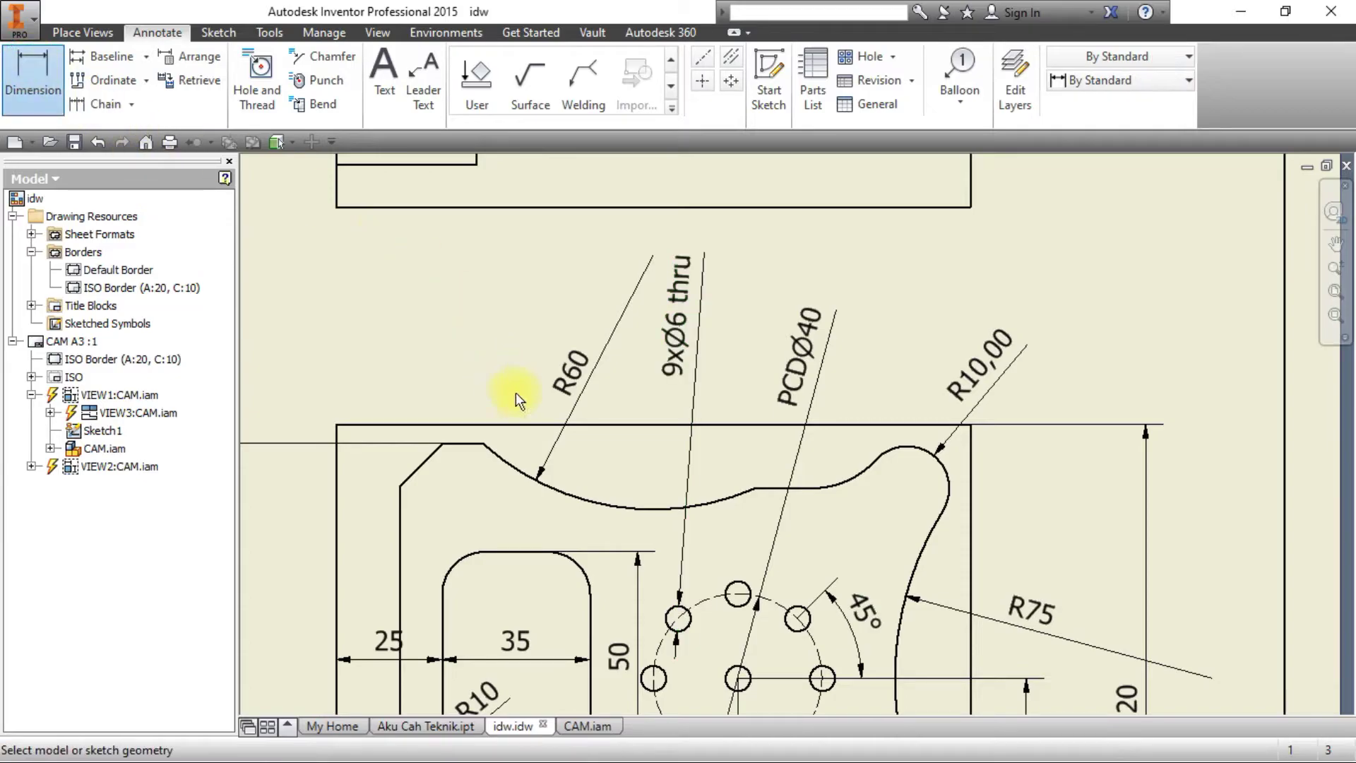
{"action": "left_click", "coordinate": [651, 257]}
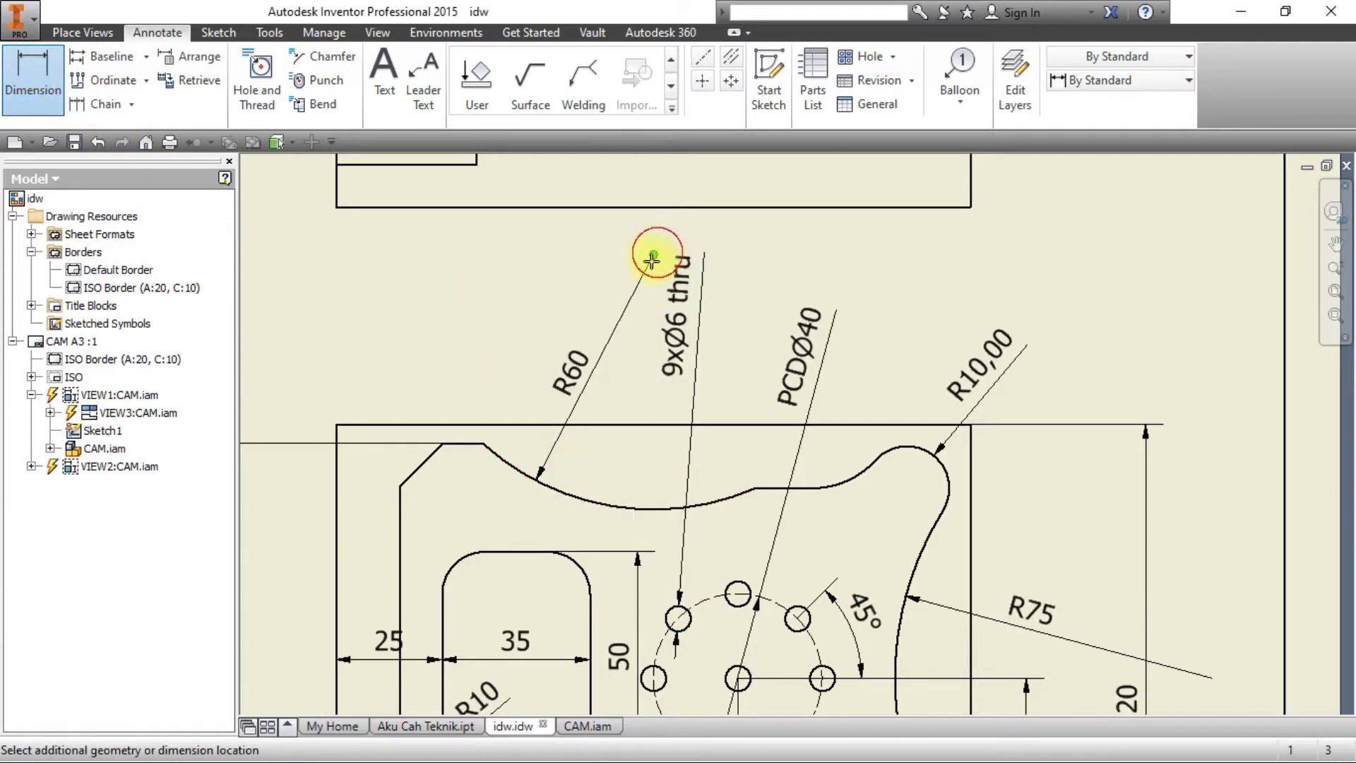
{"action": "key", "text": "Escape"}
{"action": "left_click", "coordinate": [339, 484]}
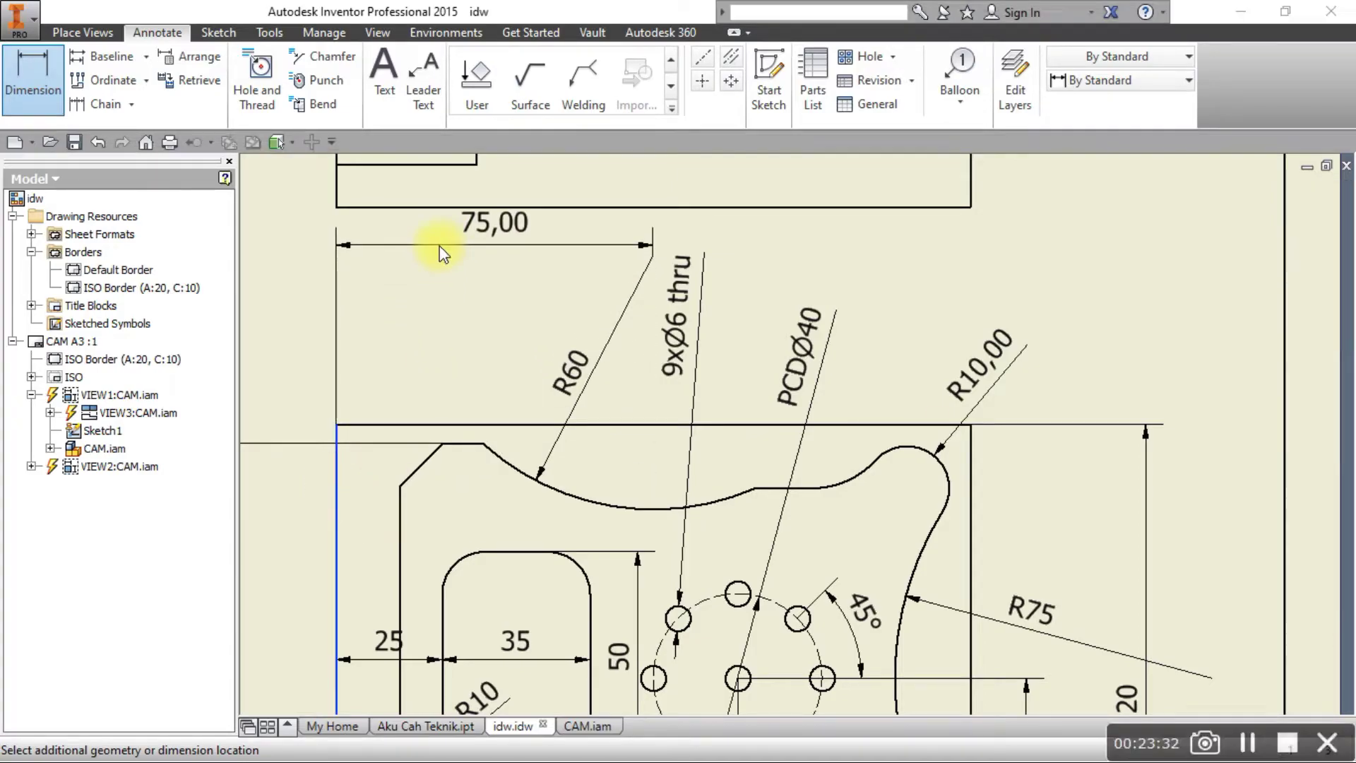
{"action": "key", "text": "alt+Tab"}
{"action": "key", "text": "alt+Tab"}
{"action": "middle_click_drag", "start_coordinate": [475, 237], "coordinate": [503, 320]}
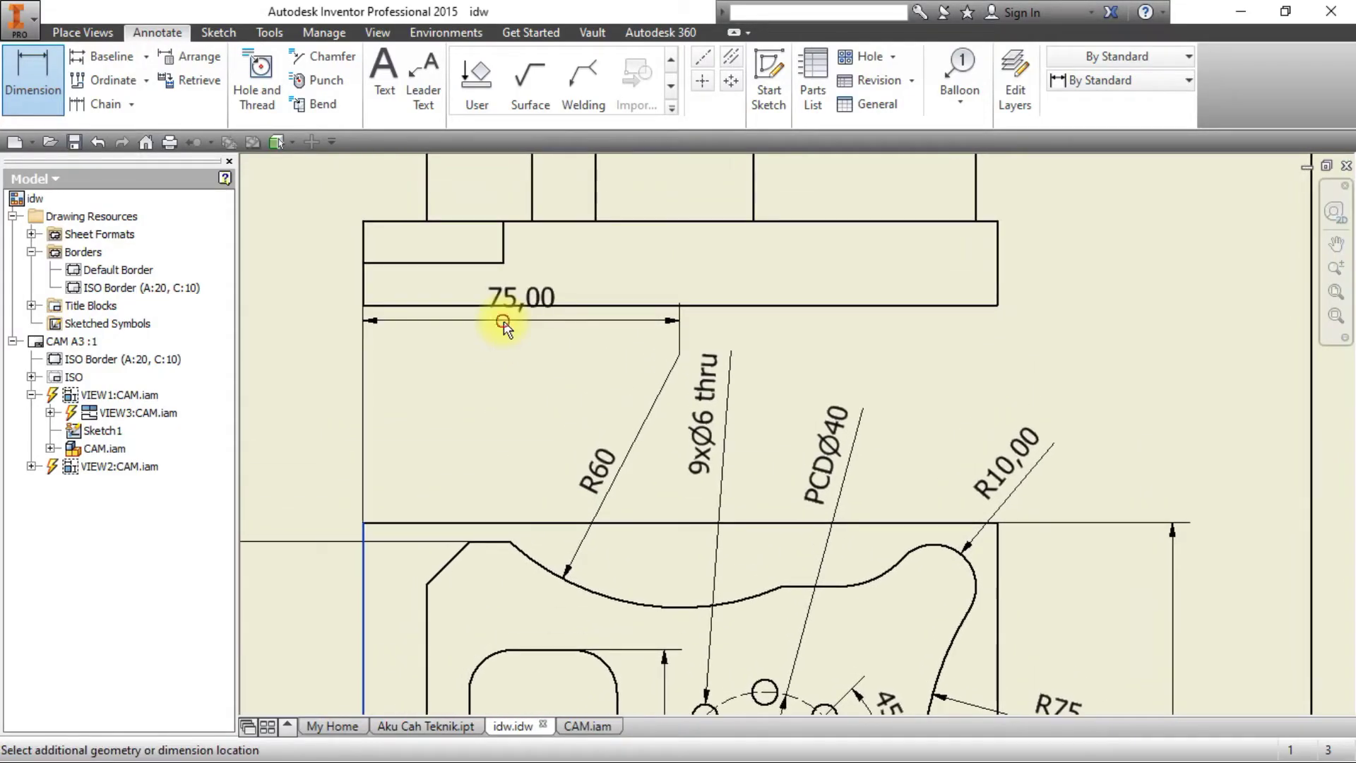
{"action": "left_click", "coordinate": [683, 330]}
Set the primary unit precision of the horizontal dimension to the R60 arc's centre to 0.
{"action": "left_click", "coordinate": [624, 309]}
{"action": "left_click", "coordinate": [625, 325]}
{"action": "left_click", "coordinate": [618, 336]}
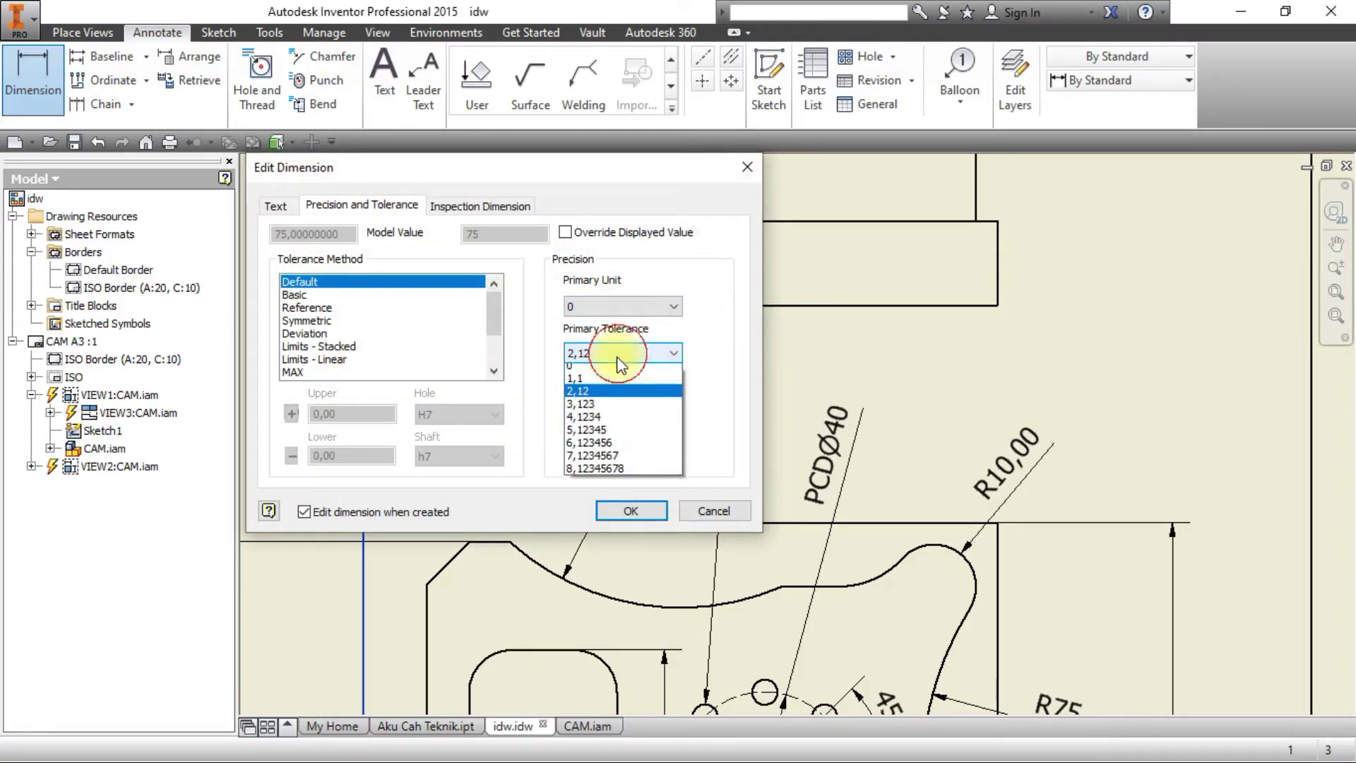
{"action": "left_click", "coordinate": [617, 353]}
{"action": "left_click", "coordinate": [626, 507]}
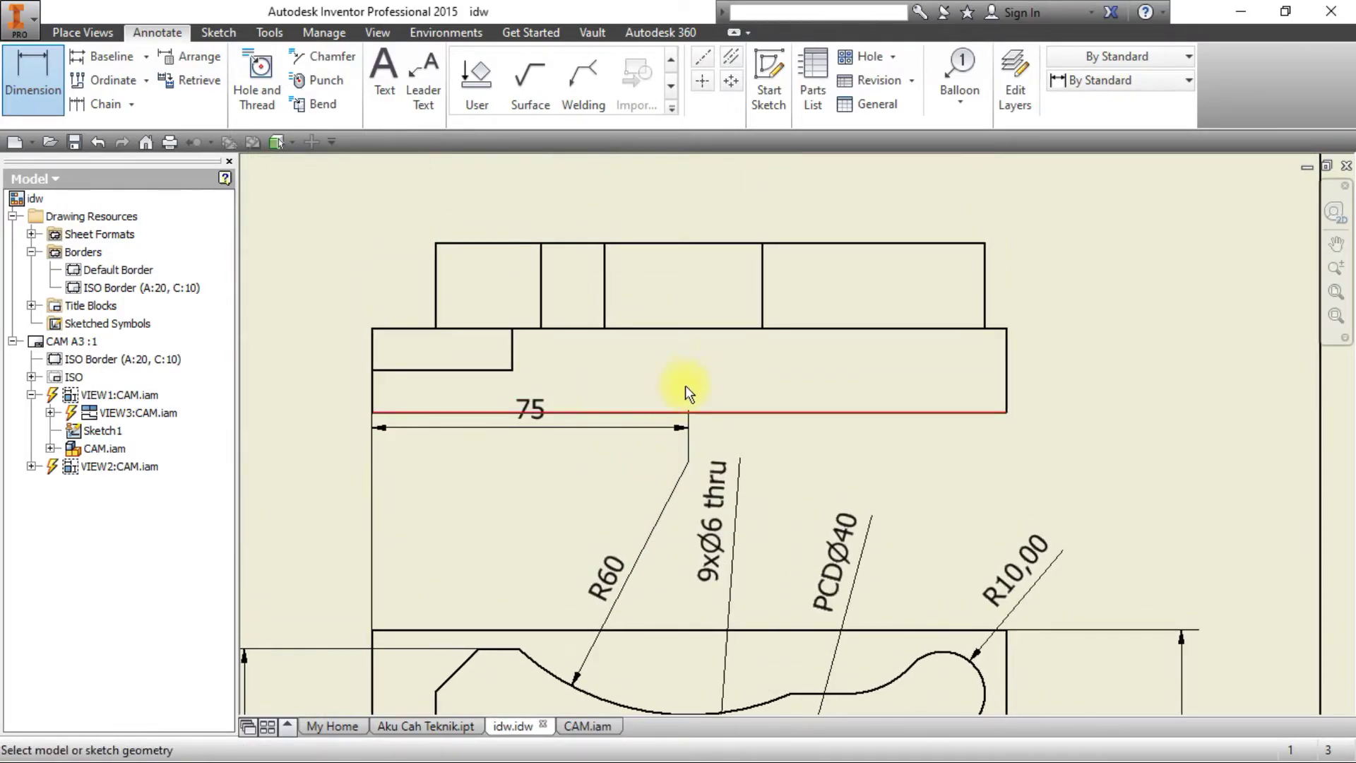
{"action": "key", "text": "Escape"}
Move the side view up the sheet to clear space for the horizontal dimension above the plan view.
{"action": "scroll", "coordinate": [799, 445], "scroll_direction": "down", "scroll_amount": 5}
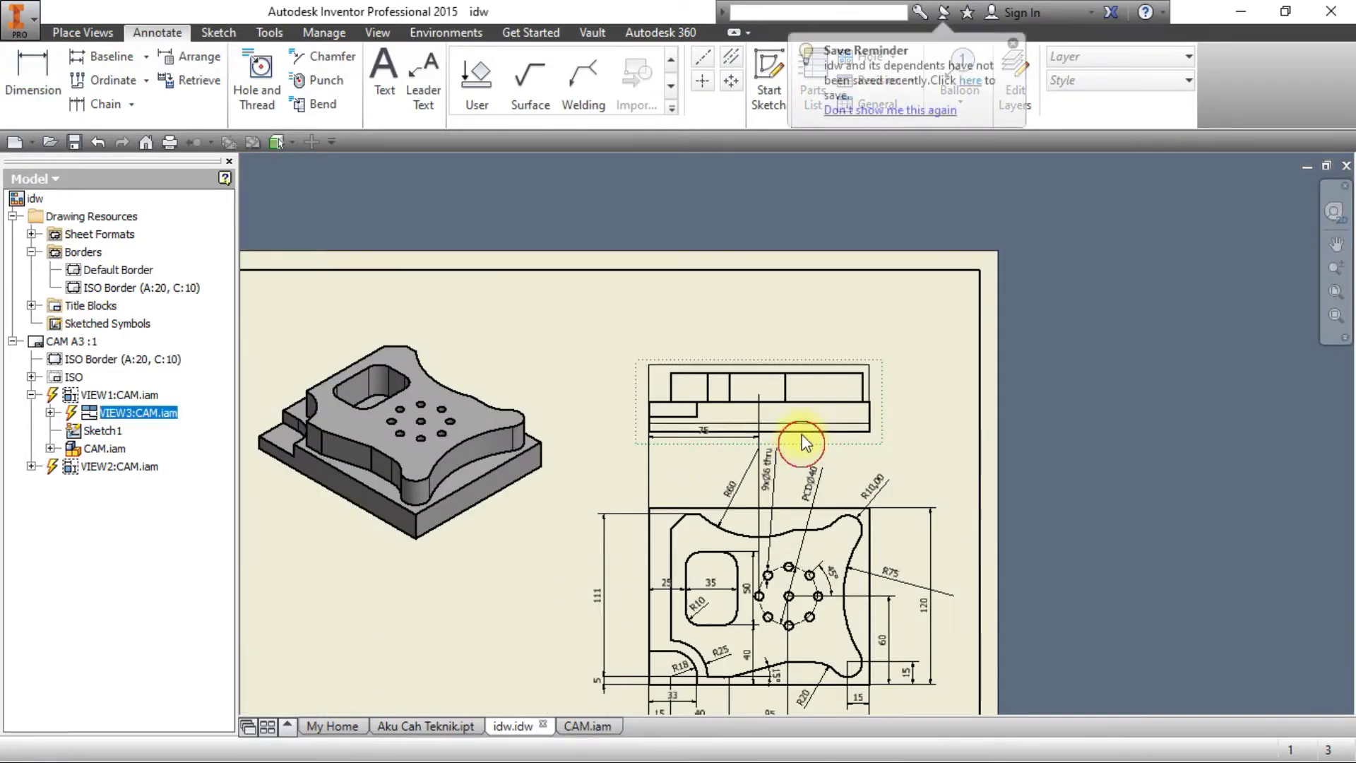
{"action": "scroll", "coordinate": [781, 430], "scroll_direction": "up", "scroll_amount": 3}
{"action": "middle_click_drag", "start_coordinate": [731, 445], "coordinate": [697, 344]}
{"action": "left_click", "coordinate": [30, 62]}
{"action": "left_click_drag", "start_coordinate": [708, 366], "coordinate": [725, 537]}
{"action": "left_click", "coordinate": [433, 187]}
{"action": "left_click", "coordinate": [32, 71]}
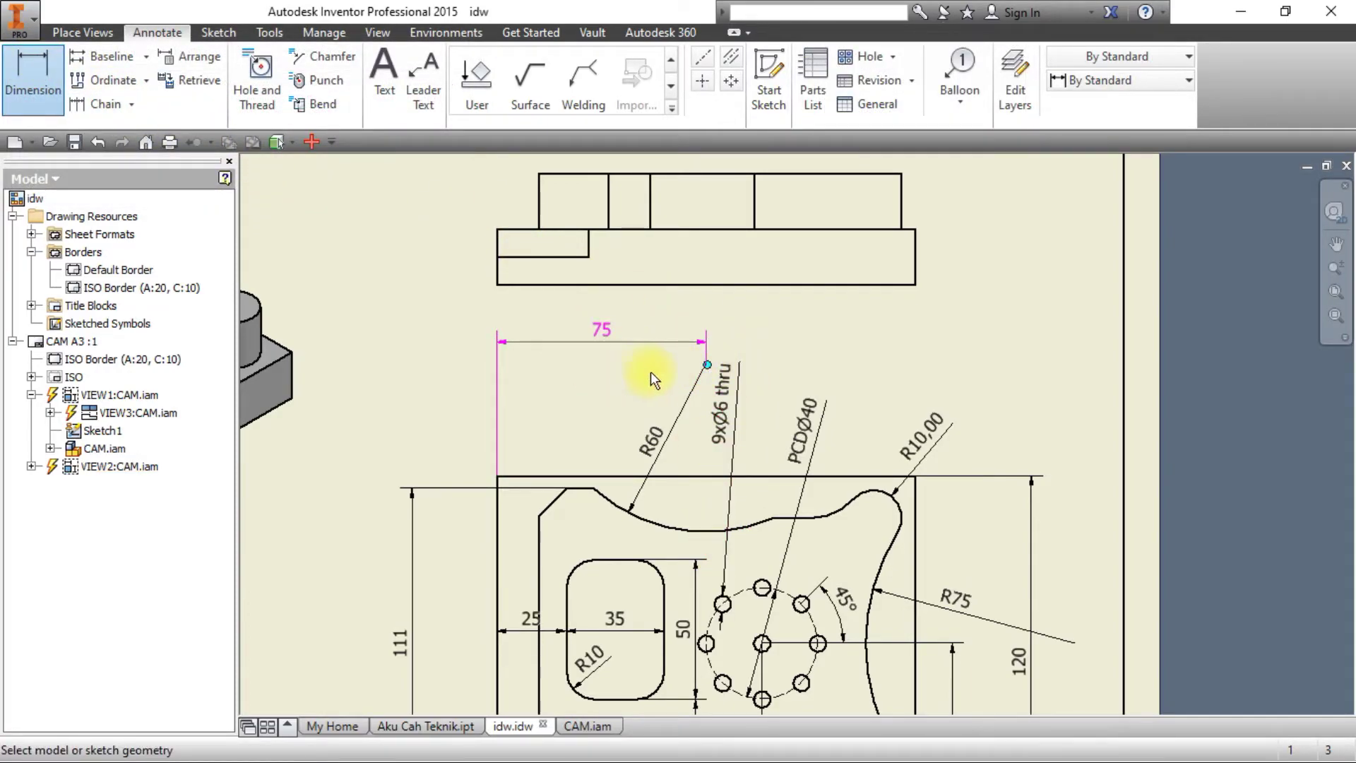
{"action": "left_click", "coordinate": [711, 249]}
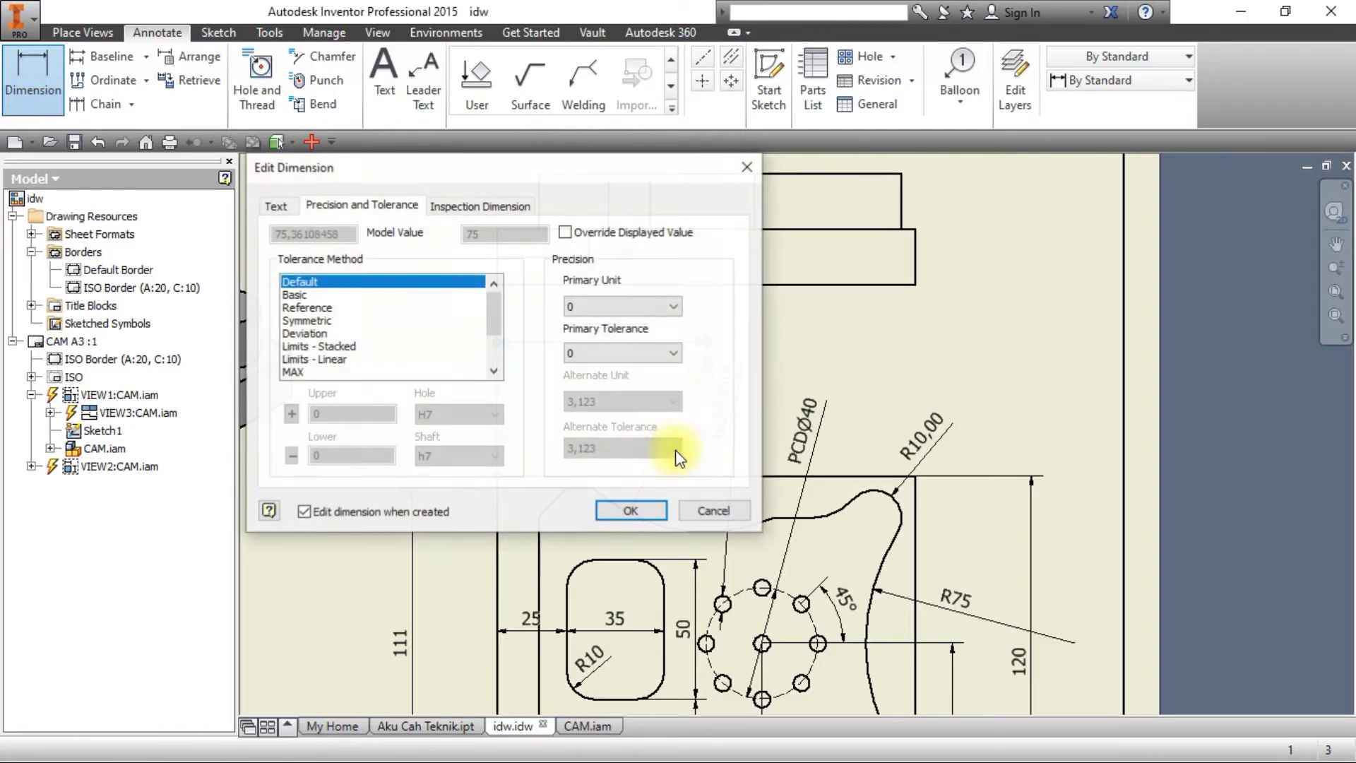
{"action": "left_click", "coordinate": [708, 510]}
{"action": "key", "text": "Escape"}
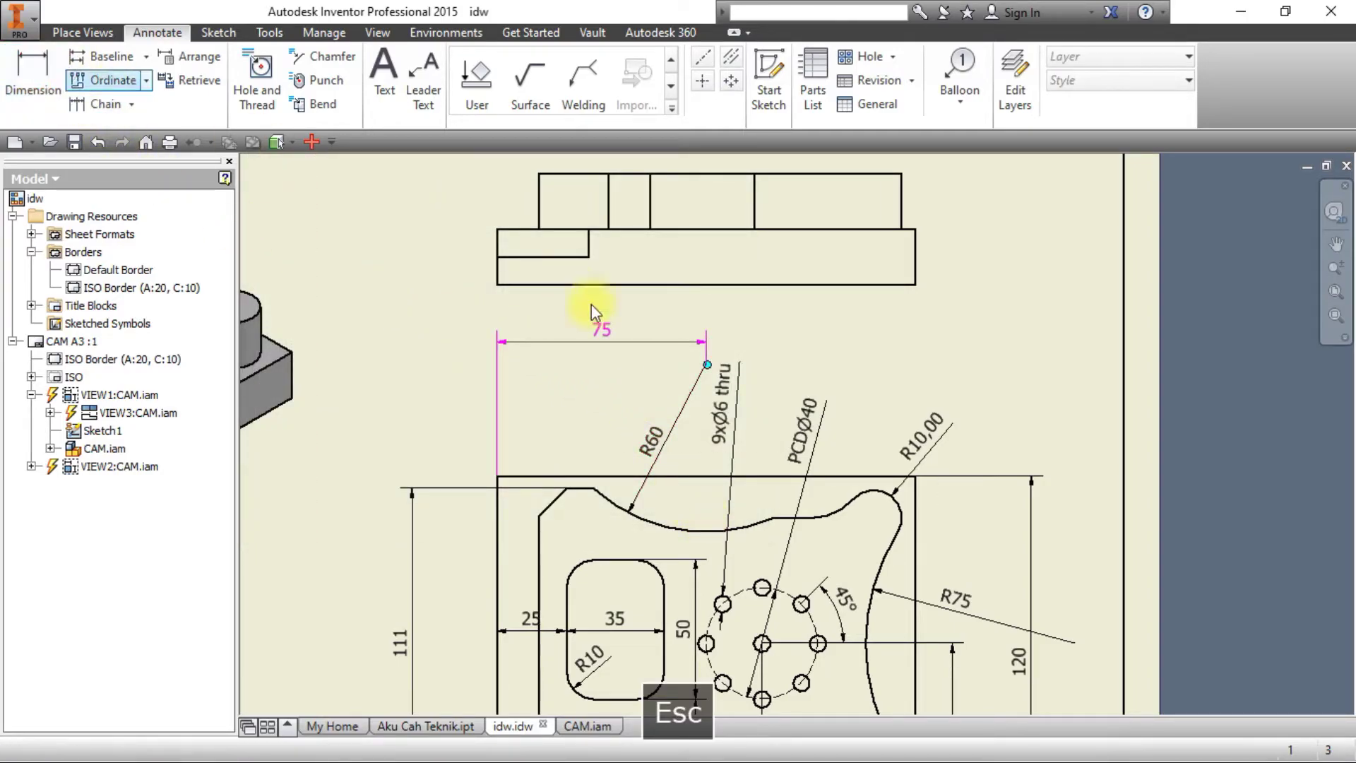
Undo the last change to the horizontal dimension to the R60 arc's centre.
{"action": "key", "text": "d"}
{"action": "key", "text": "Escape"}
{"action": "right_click", "coordinate": [612, 406]}
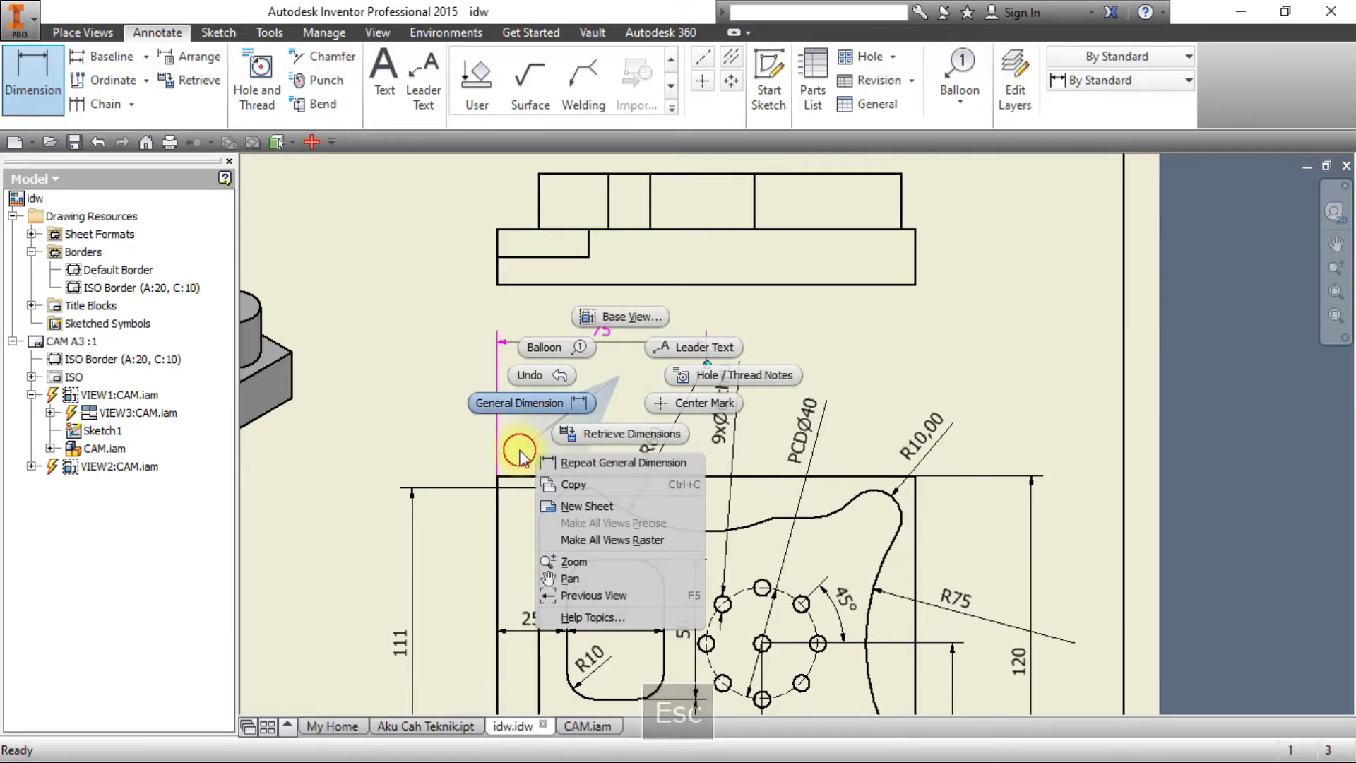
{"action": "left_click", "coordinate": [547, 460]}
{"action": "key", "text": "ctrl+z"}
{"action": "left_click", "coordinate": [16, 49]}
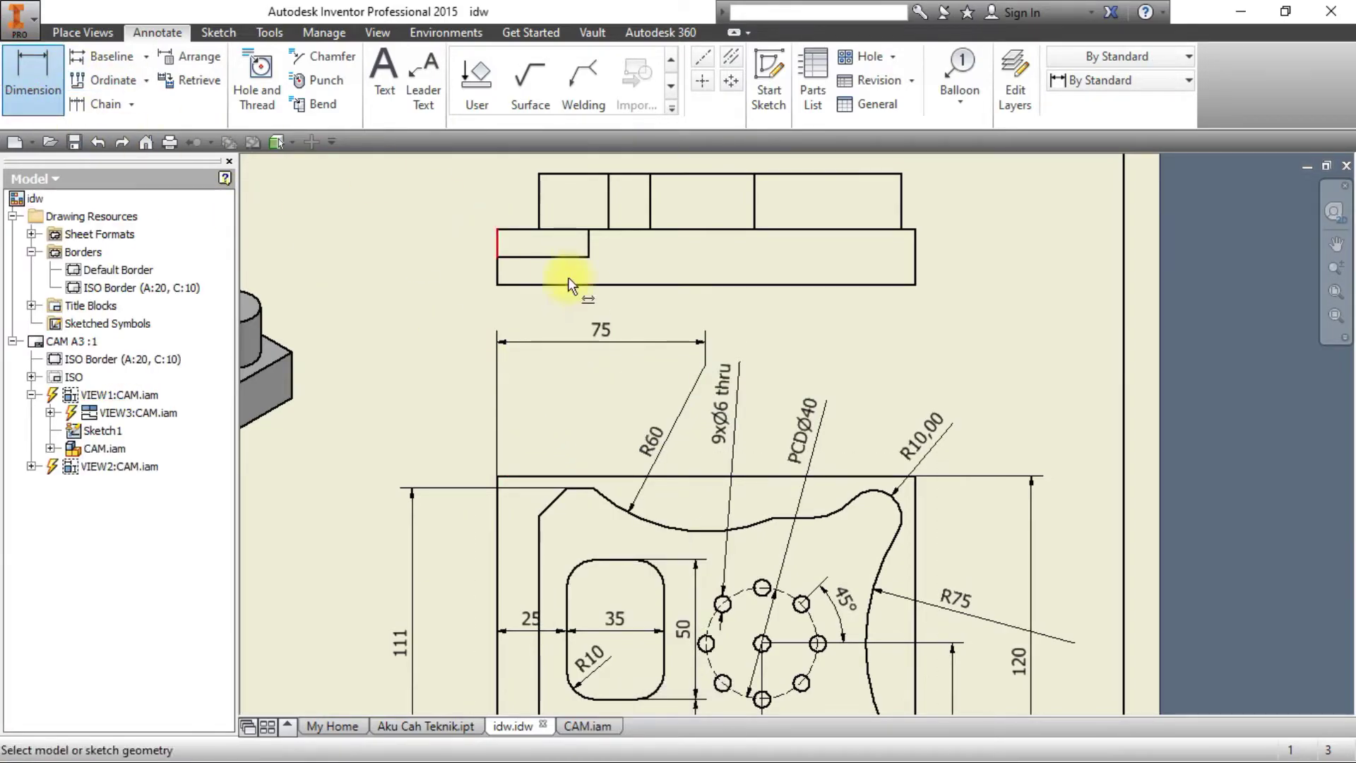
{"action": "left_click", "coordinate": [690, 274]}
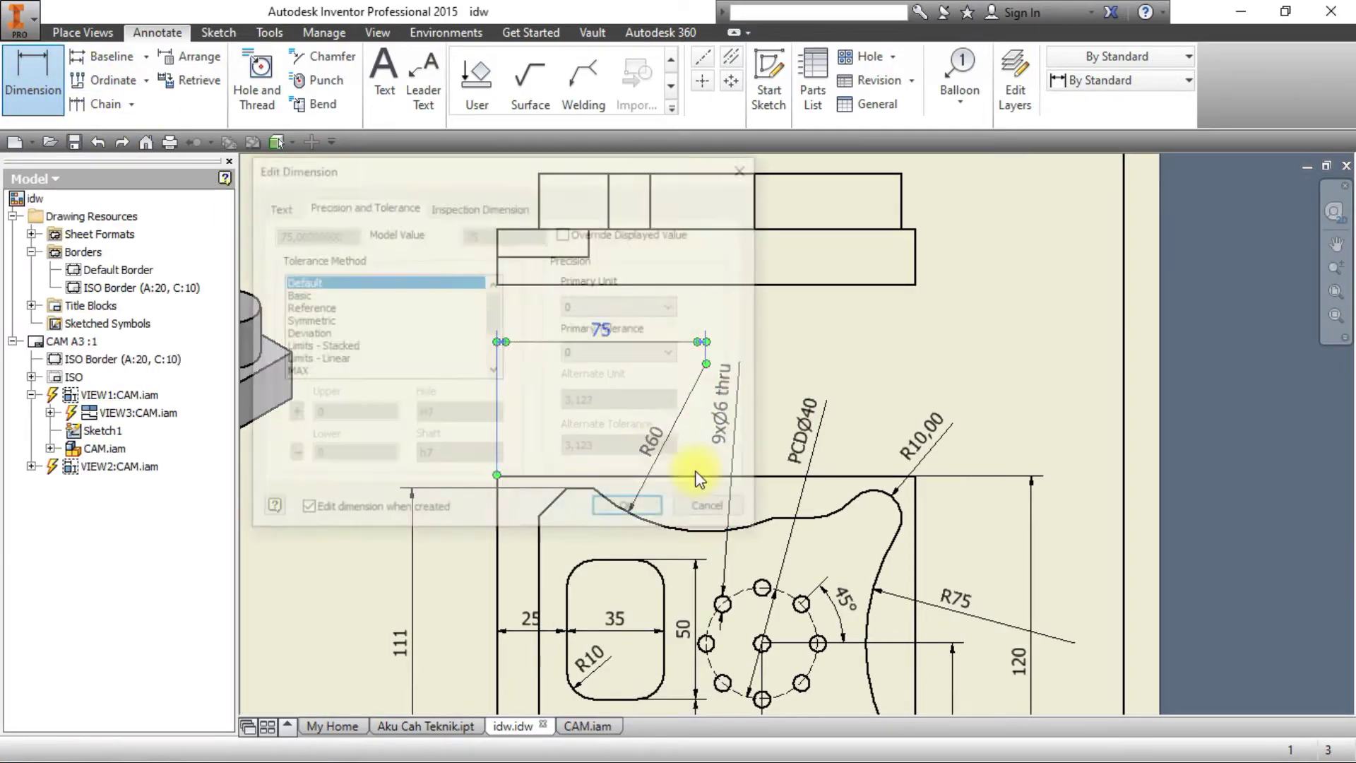
{"action": "left_click", "coordinate": [664, 508]}
{"action": "key", "text": "Escape"}
{"action": "left_click", "coordinate": [43, 81]}
{"action": "left_click", "coordinate": [687, 531]}
{"action": "middle_click_drag", "start_coordinate": [708, 553], "coordinate": [640, 205]}
{"action": "key", "text": "alt+Tab"}
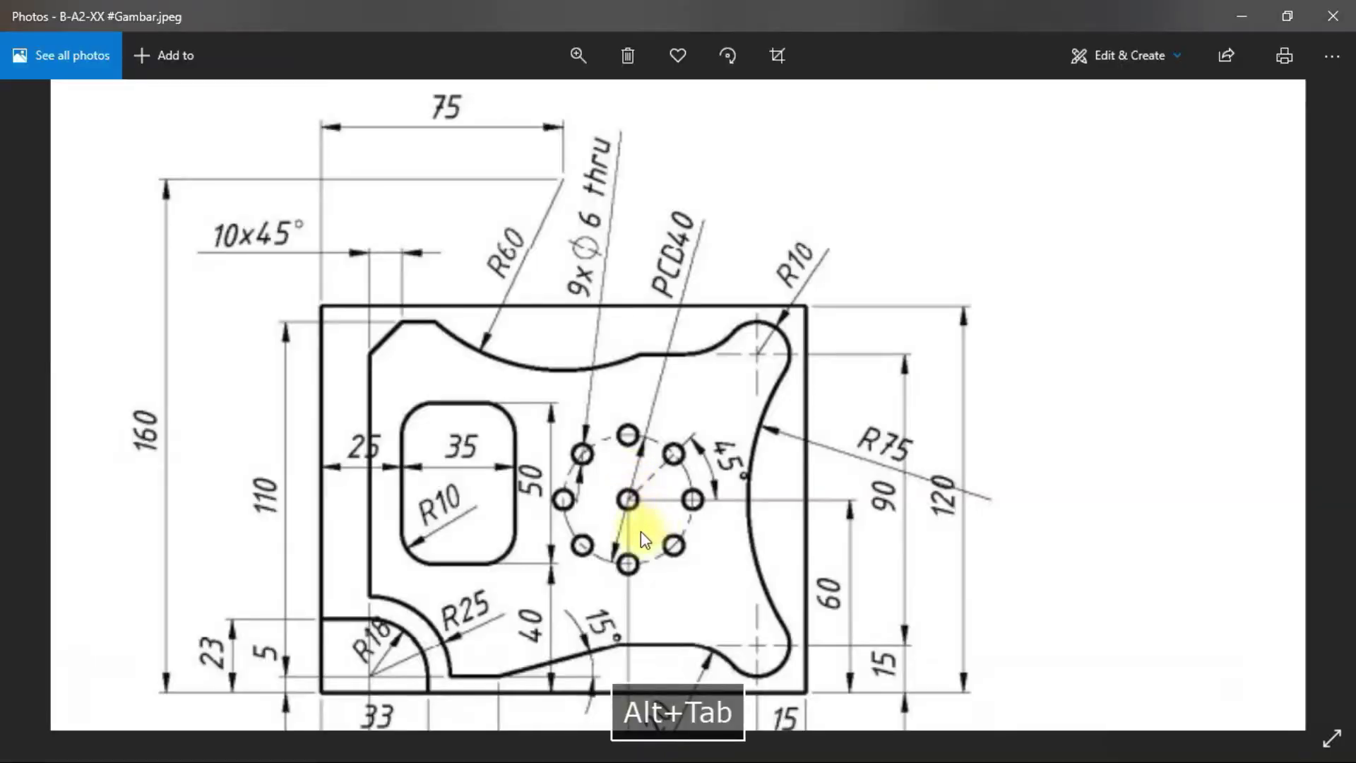
{"action": "key", "text": "alt+Tab"}
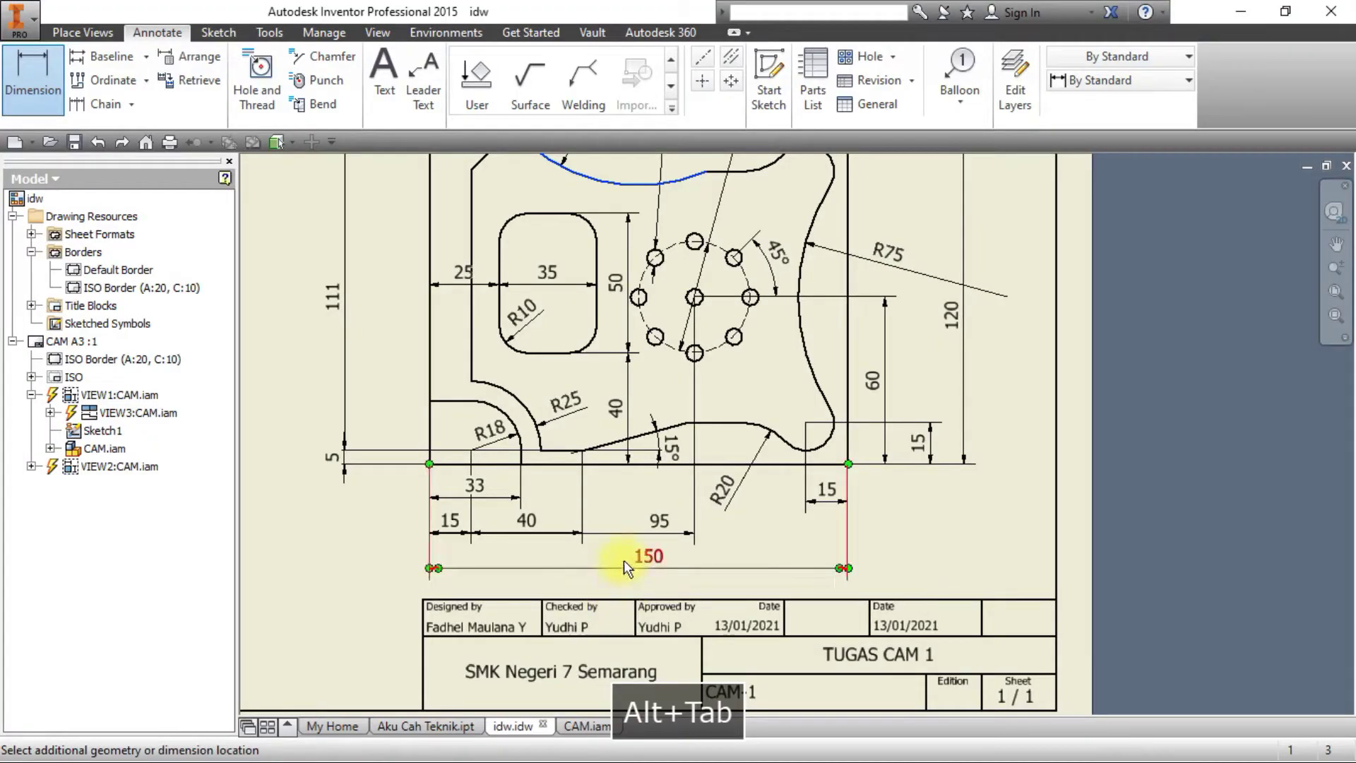
{"action": "mouse_move", "coordinate": [349, 431]}
{"action": "middle_mouse_down"}
{"action": "mouse_move", "coordinate": [424, 621]}
{"action": "mouse_move", "coordinate": [411, 522]}
{"action": "middle_mouse_up"}
{"action": "key", "text": "Escape"}
{"action": "left_click", "coordinate": [42, 76]}
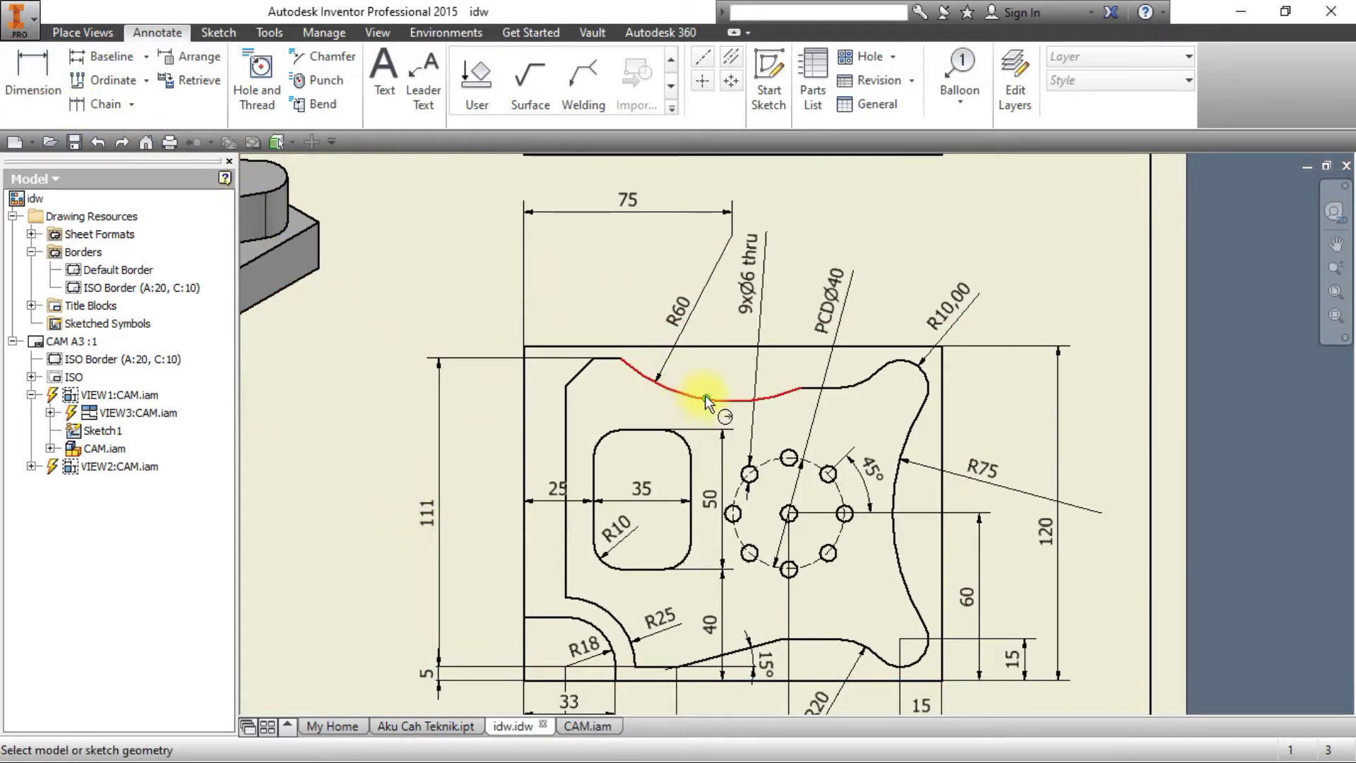
{"action": "left_click", "coordinate": [647, 378]}
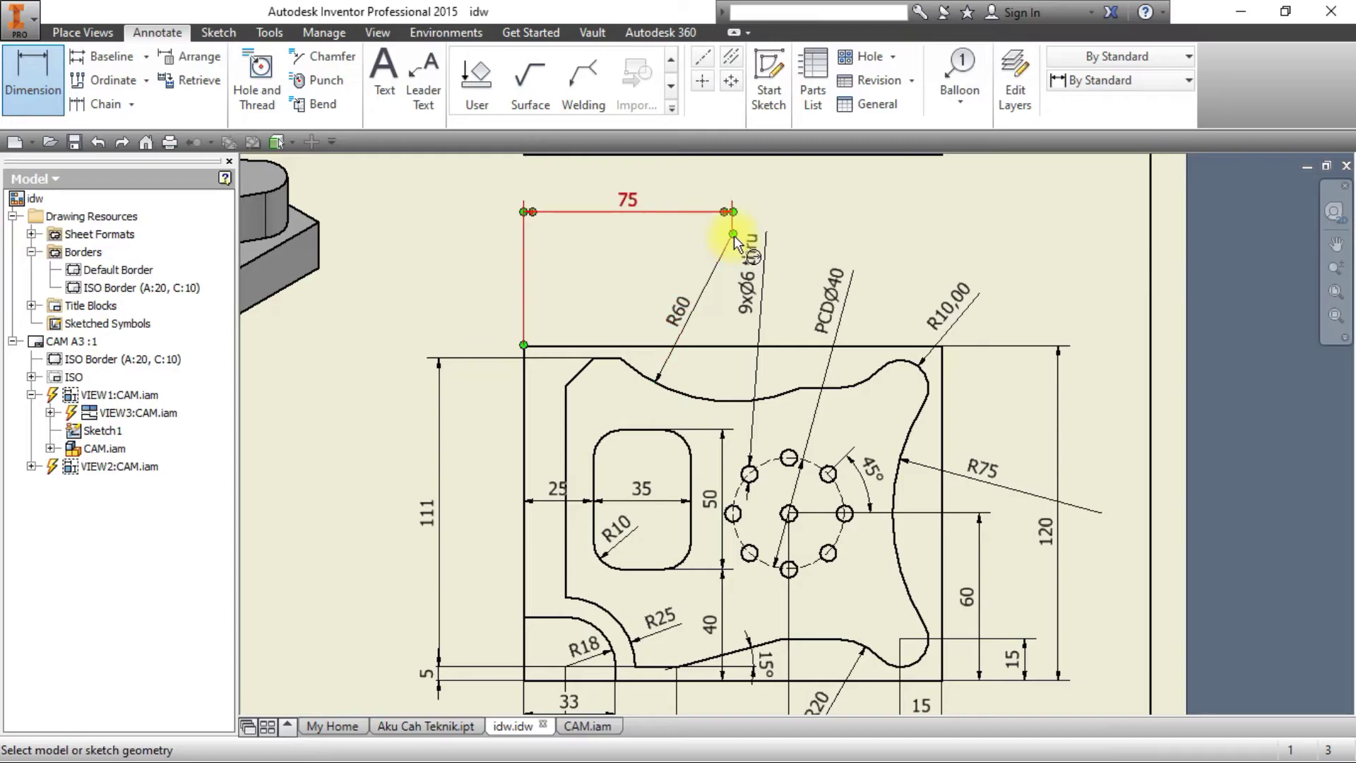
{"action": "left_click", "coordinate": [570, 610]}
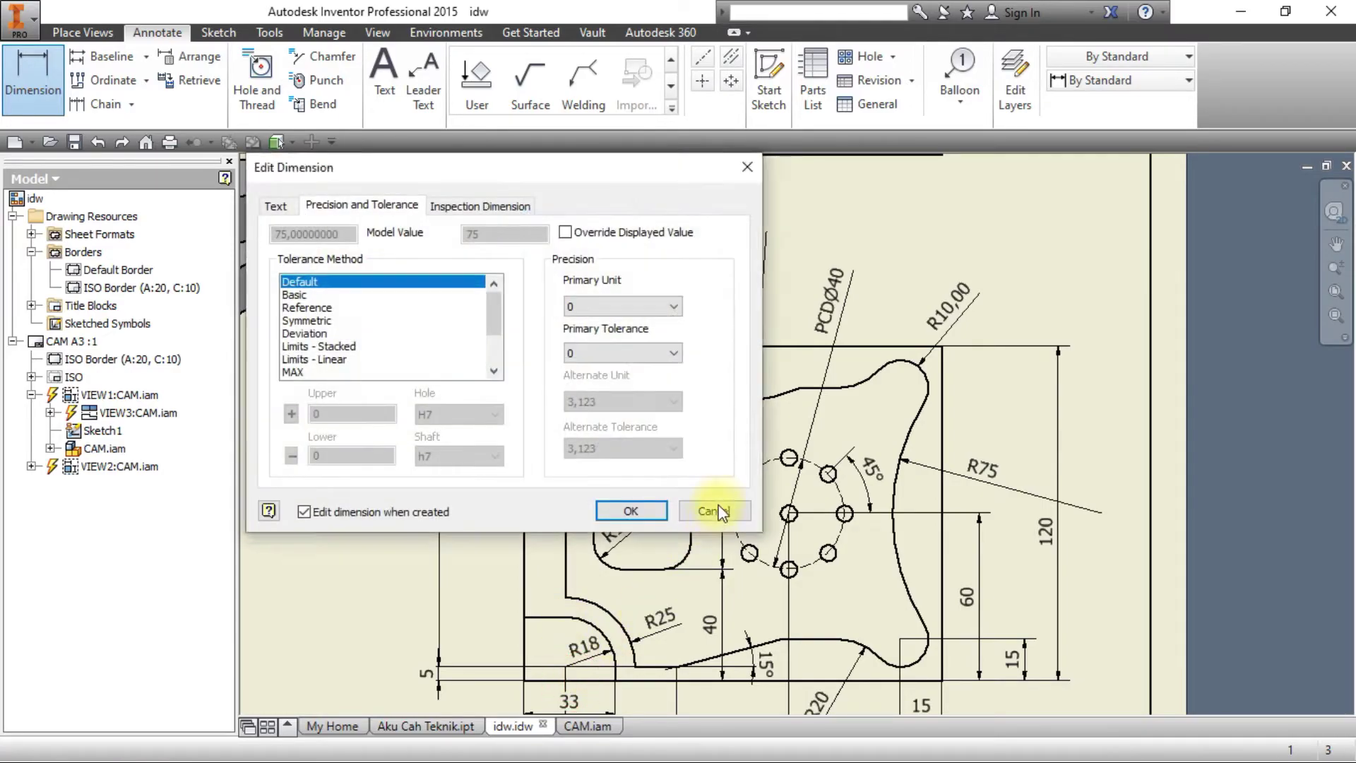
{"action": "left_click", "coordinate": [718, 510]}
{"action": "key", "text": "Escape"}
Dimension the vertical distance from the plate's bottom edge to the R60 arc's centre, with primary unit and tolerance precision 0.
{"action": "left_click", "coordinate": [36, 96]}
{"action": "left_click", "coordinate": [599, 680]}
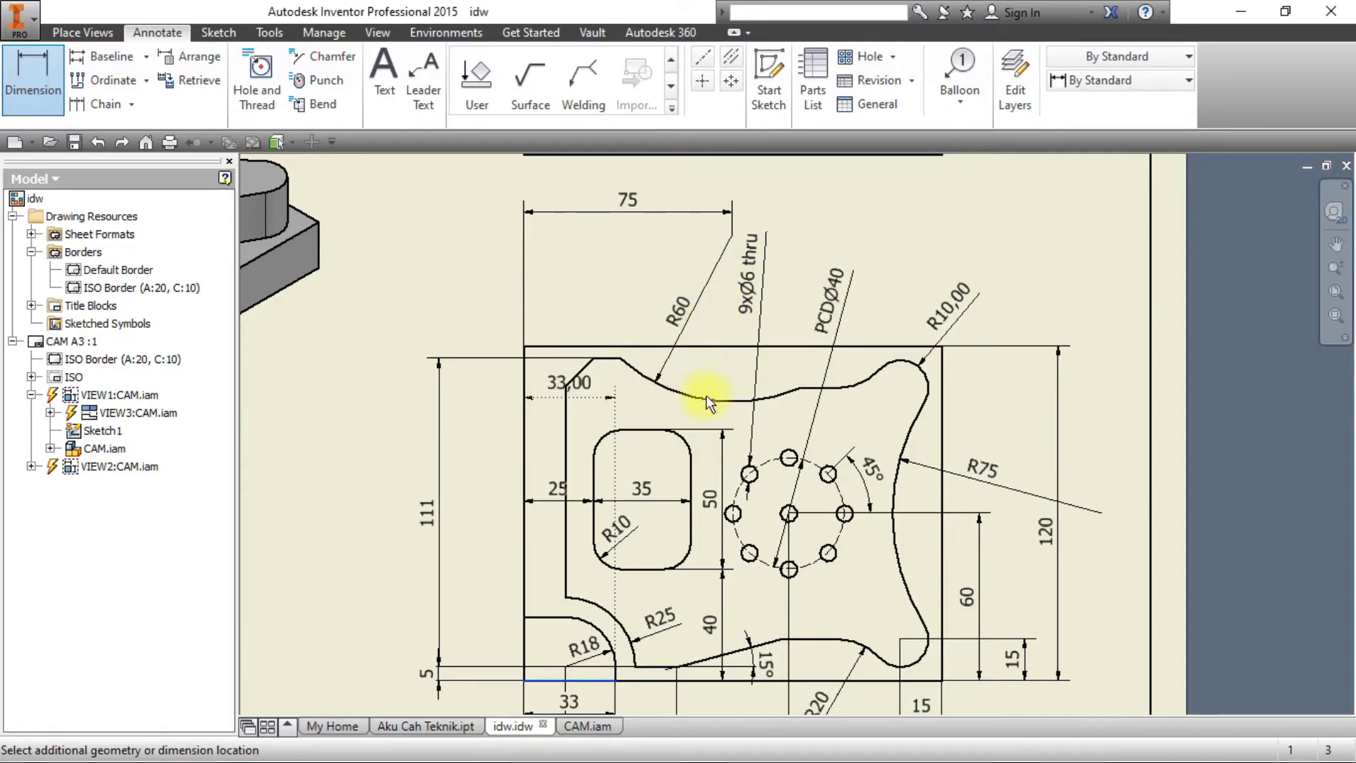
{"action": "left_click", "coordinate": [734, 233]}
{"action": "left_click", "coordinate": [388, 344]}
{"action": "left_click", "coordinate": [624, 307]}
{"action": "left_click", "coordinate": [621, 322]}
{"action": "left_click", "coordinate": [624, 356]}
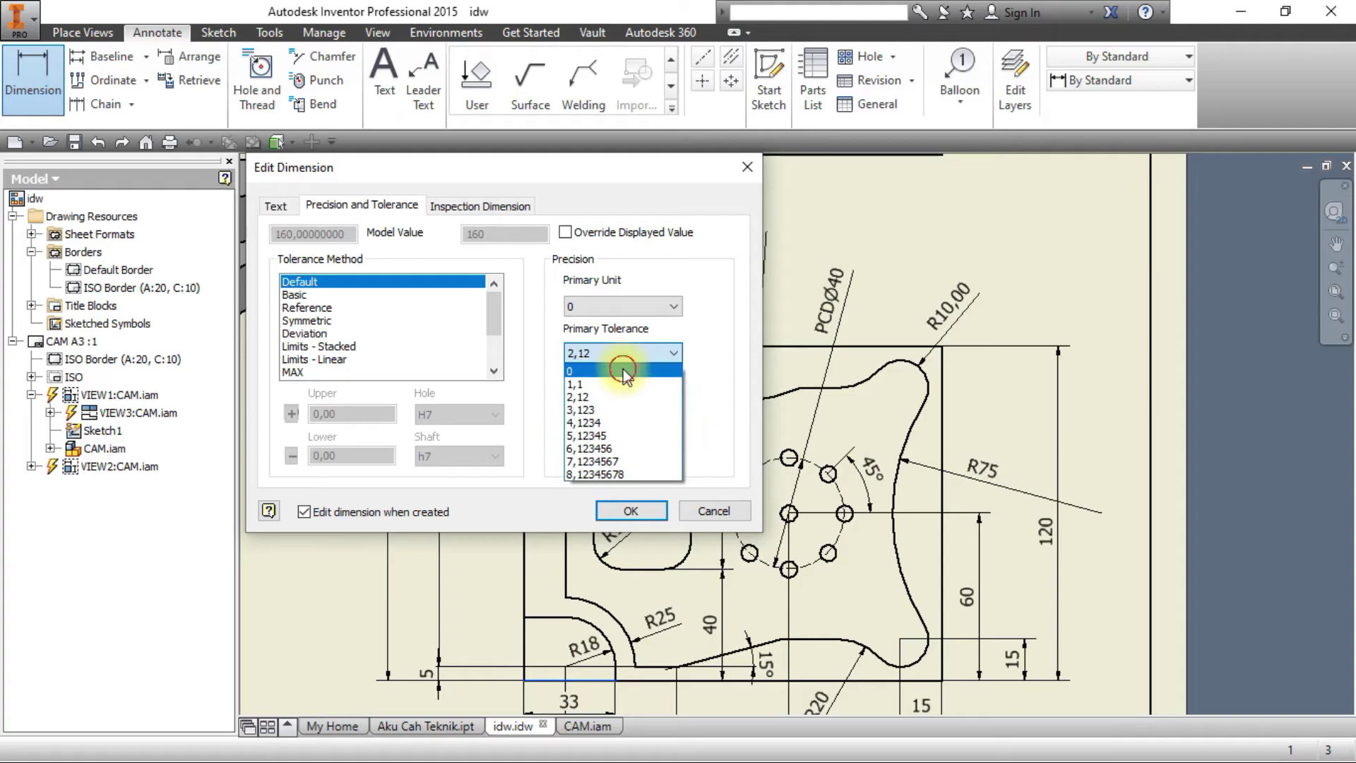
{"action": "left_click", "coordinate": [624, 368]}
{"action": "left_click", "coordinate": [631, 511]}
Dimension the horizontal width of the pad's corner chamfer above the plan view, with primary unit and tolerance precision 0.
{"action": "key", "text": "alt+Tab"}
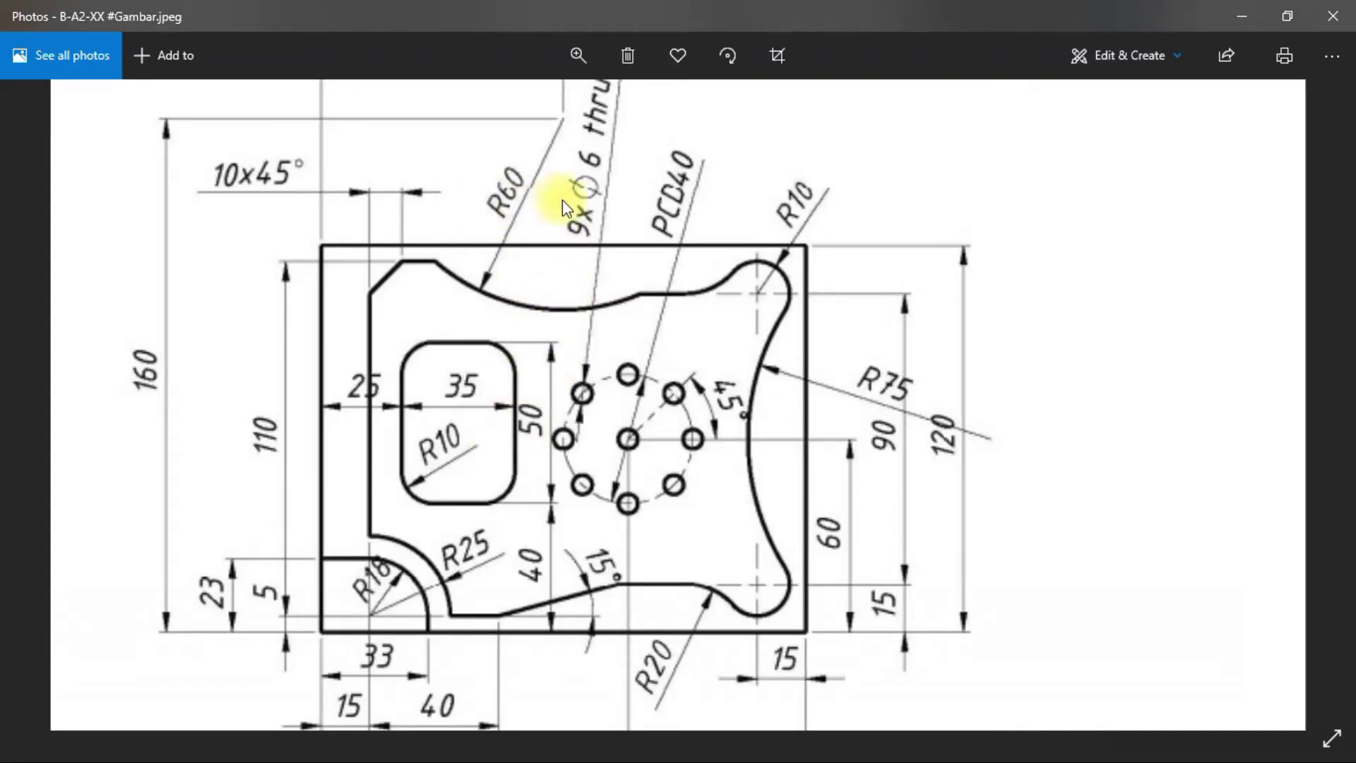
{"action": "left_click_drag", "start_coordinate": [575, 197], "coordinate": [591, 287]}
{"action": "key", "text": "alt+Tab"}
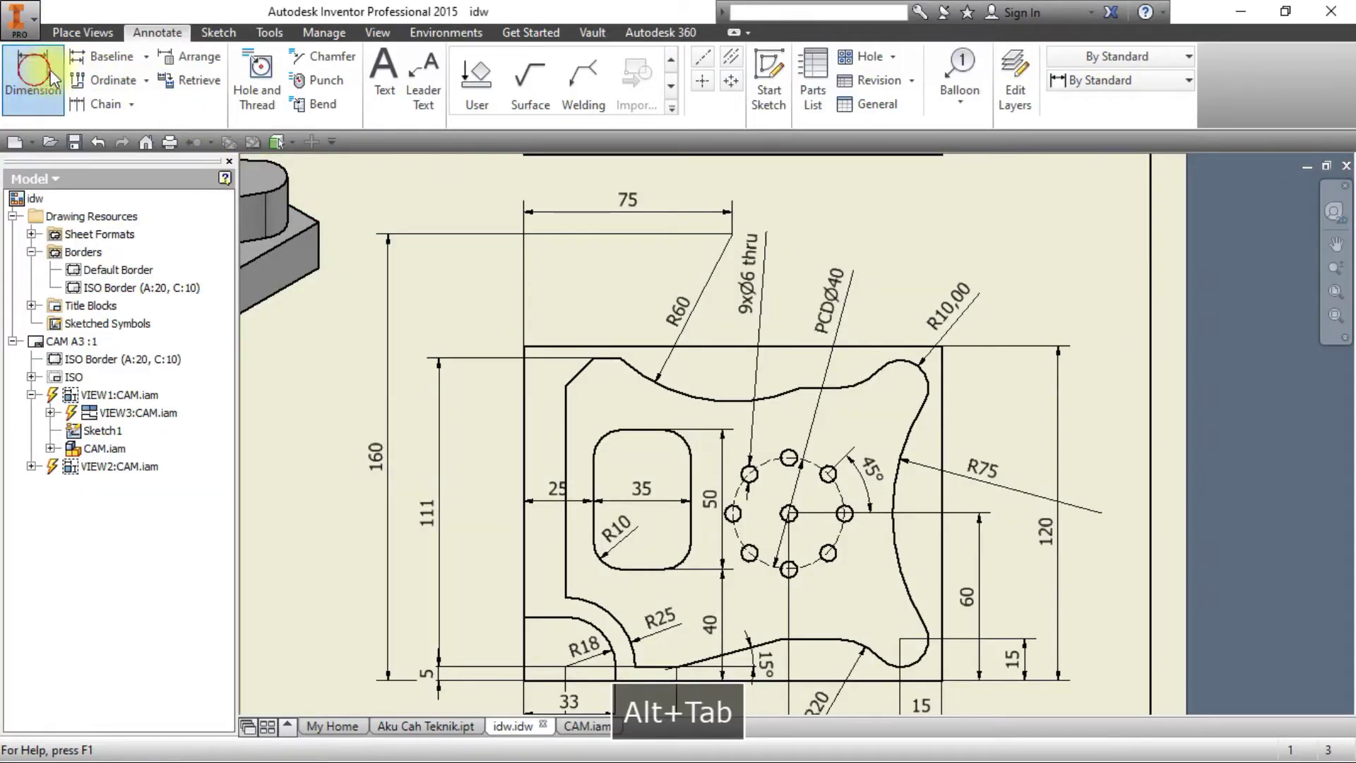
{"action": "left_click", "coordinate": [567, 394]}
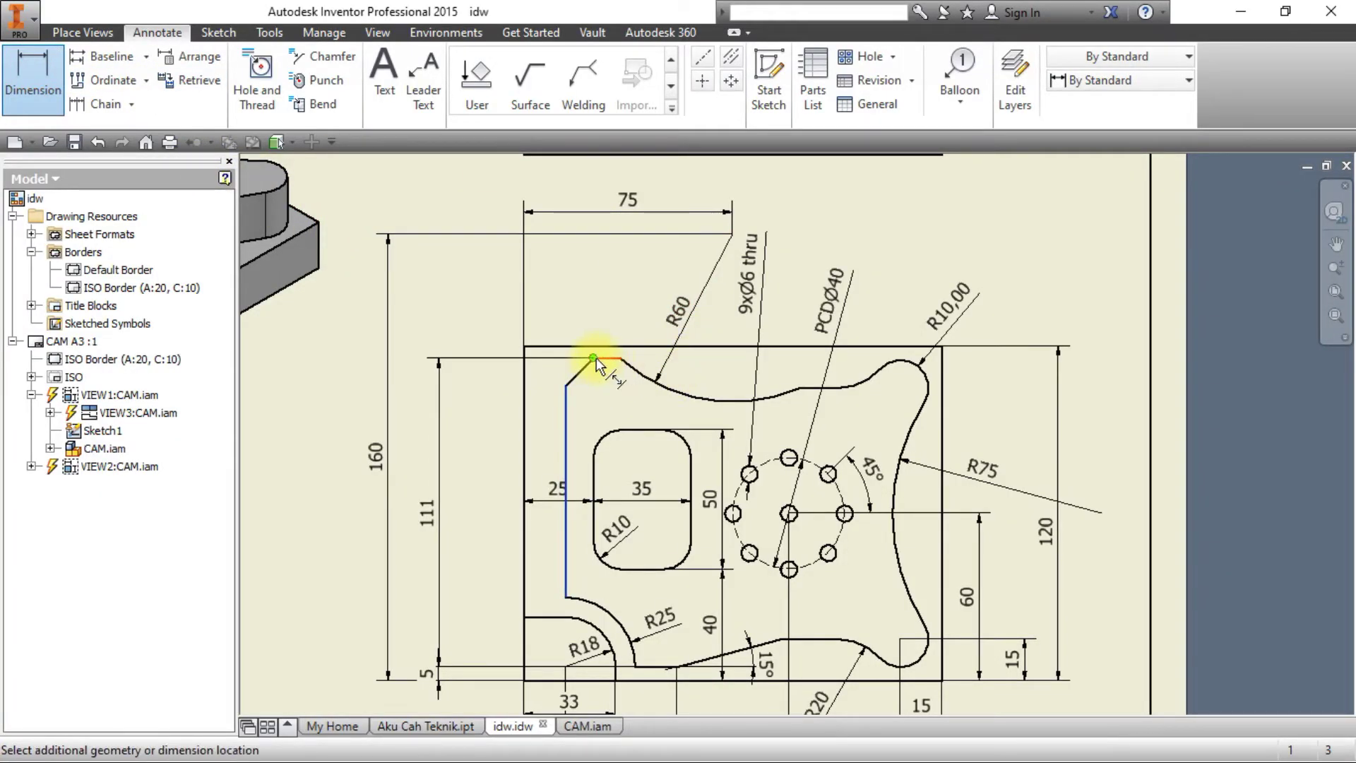
{"action": "left_click", "coordinate": [587, 299]}
{"action": "left_click", "coordinate": [636, 306]}
{"action": "left_click", "coordinate": [622, 319]}
{"action": "left_click", "coordinate": [636, 352]}
{"action": "left_click", "coordinate": [622, 366]}
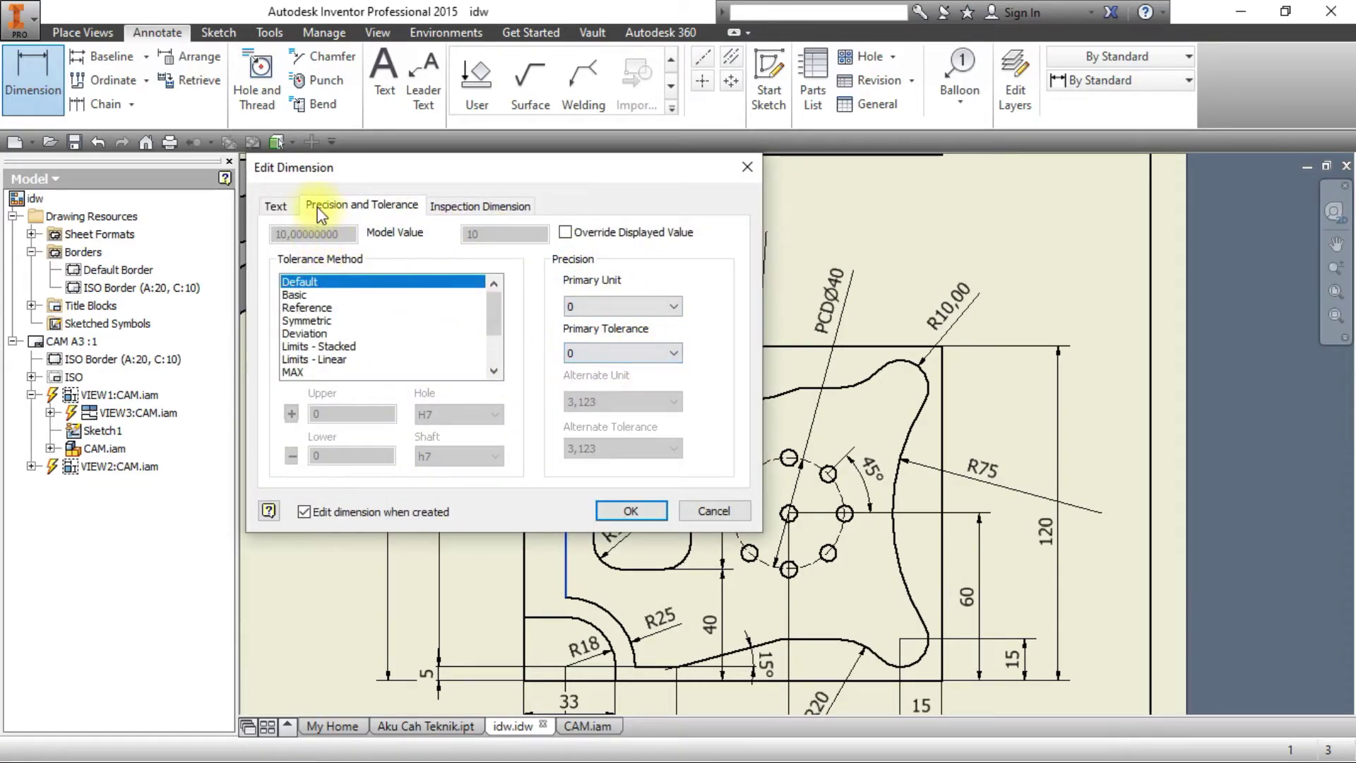
Append "x45º" to the chamfer dimension's text, following the reference drawing, and accept the dimension.
{"action": "left_click", "coordinate": [292, 212]}
{"action": "key", "text": "alt+Tab"}
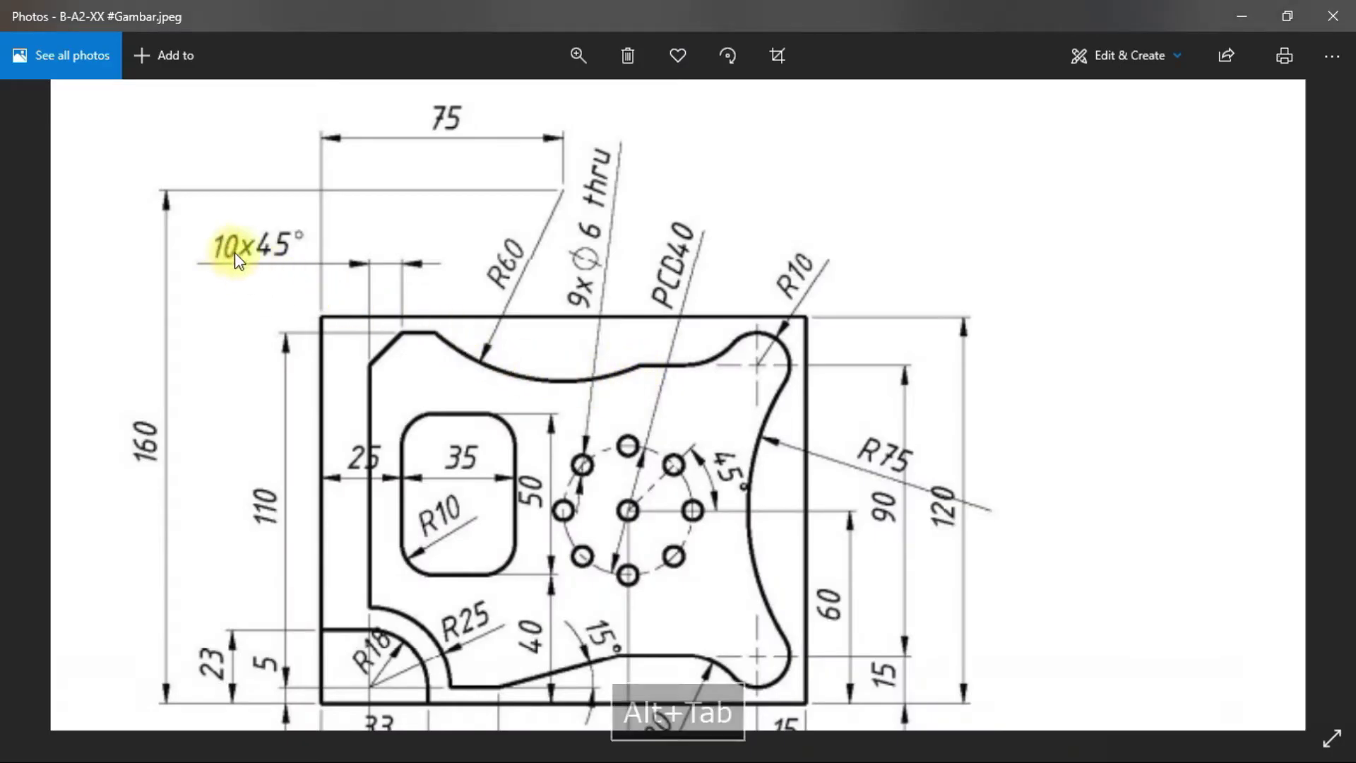
{"action": "key", "text": "alt+Tab"}
{"action": "left_click", "coordinate": [342, 274]}
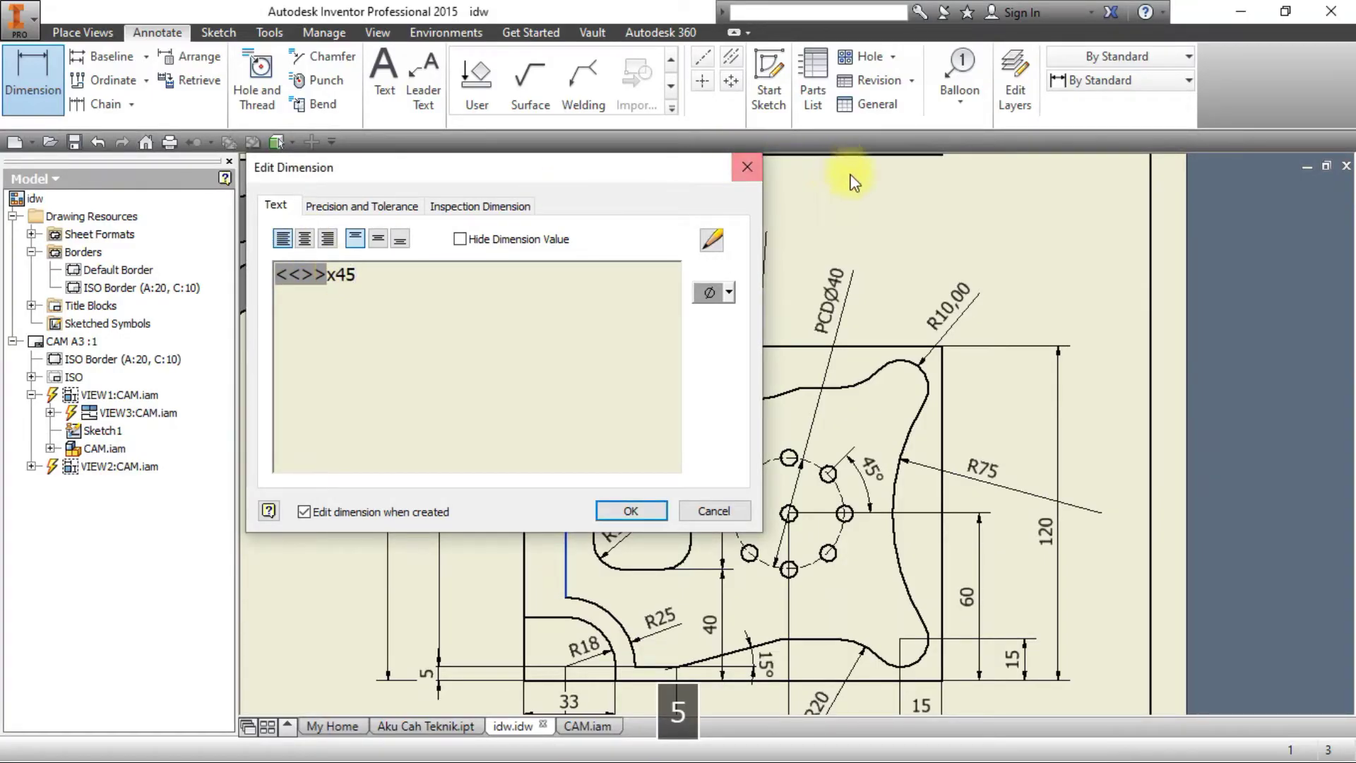
{"action": "left_click", "coordinate": [728, 292]}
{"action": "left_click", "coordinate": [775, 325]}
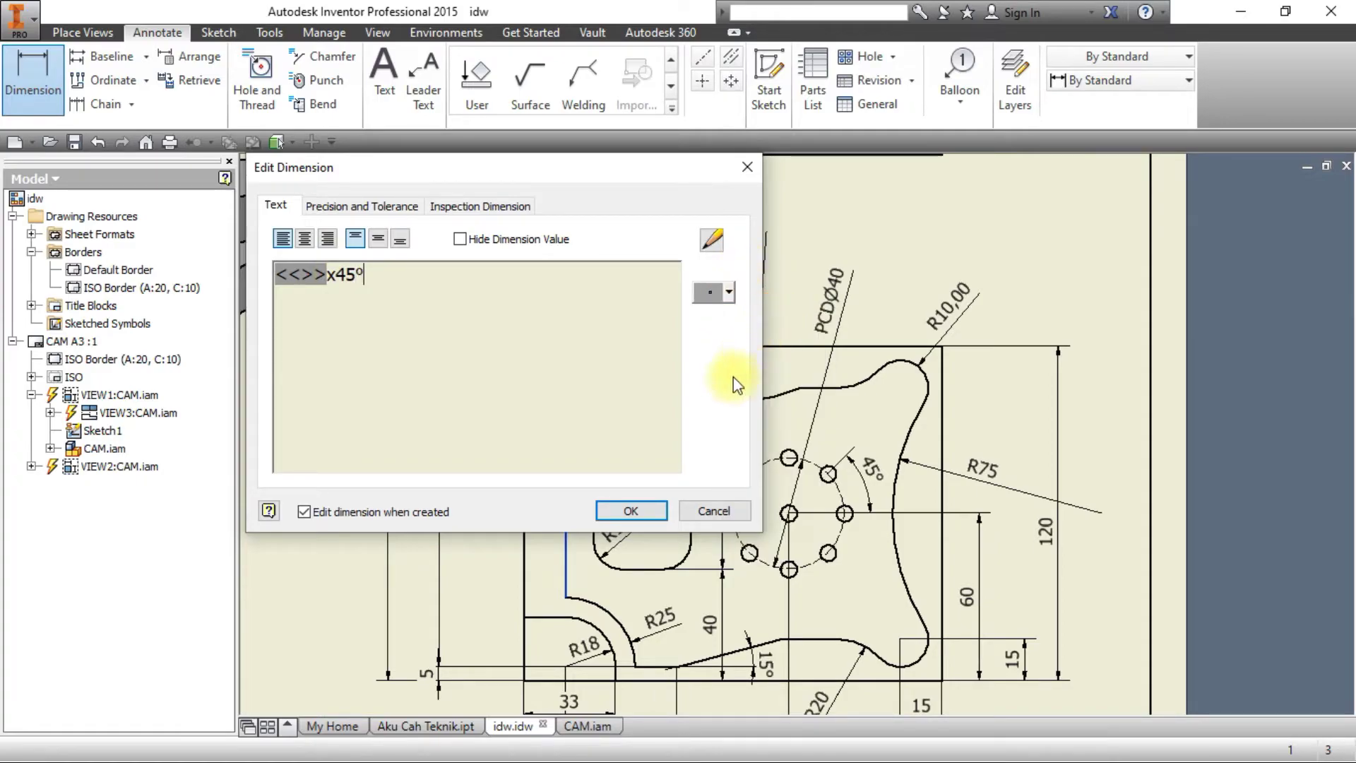
{"action": "left_click", "coordinate": [647, 510]}
Check the reference drawing and dimension the vertical distance between the two right-hand corner arc centres, placed in line with the vertical 15 dimension.
{"action": "key", "text": "alt+Tab"}
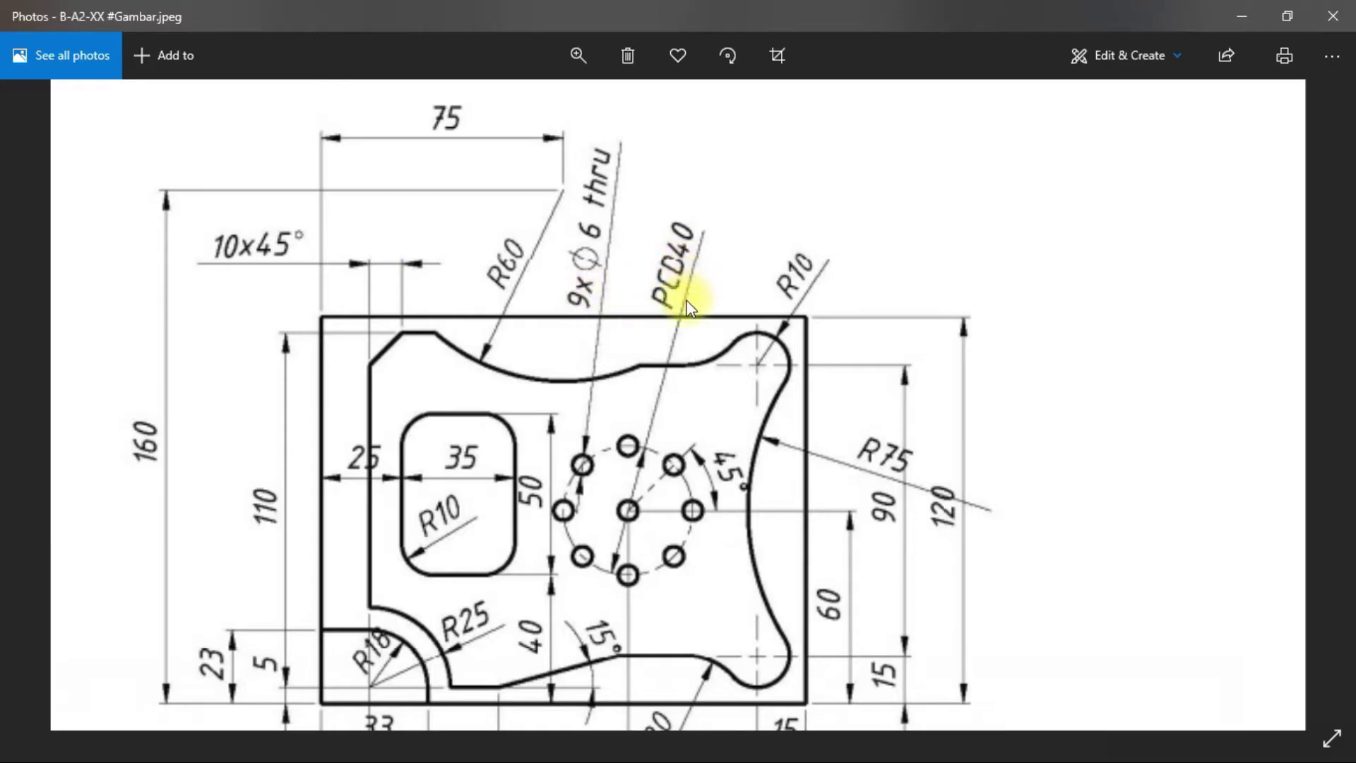
{"action": "key", "text": "alt+Tab"}
{"action": "middle_click_drag", "start_coordinate": [807, 357], "coordinate": [794, 343]}
{"action": "scroll", "coordinate": [703, 318], "scroll_direction": "up", "scroll_amount": 2}
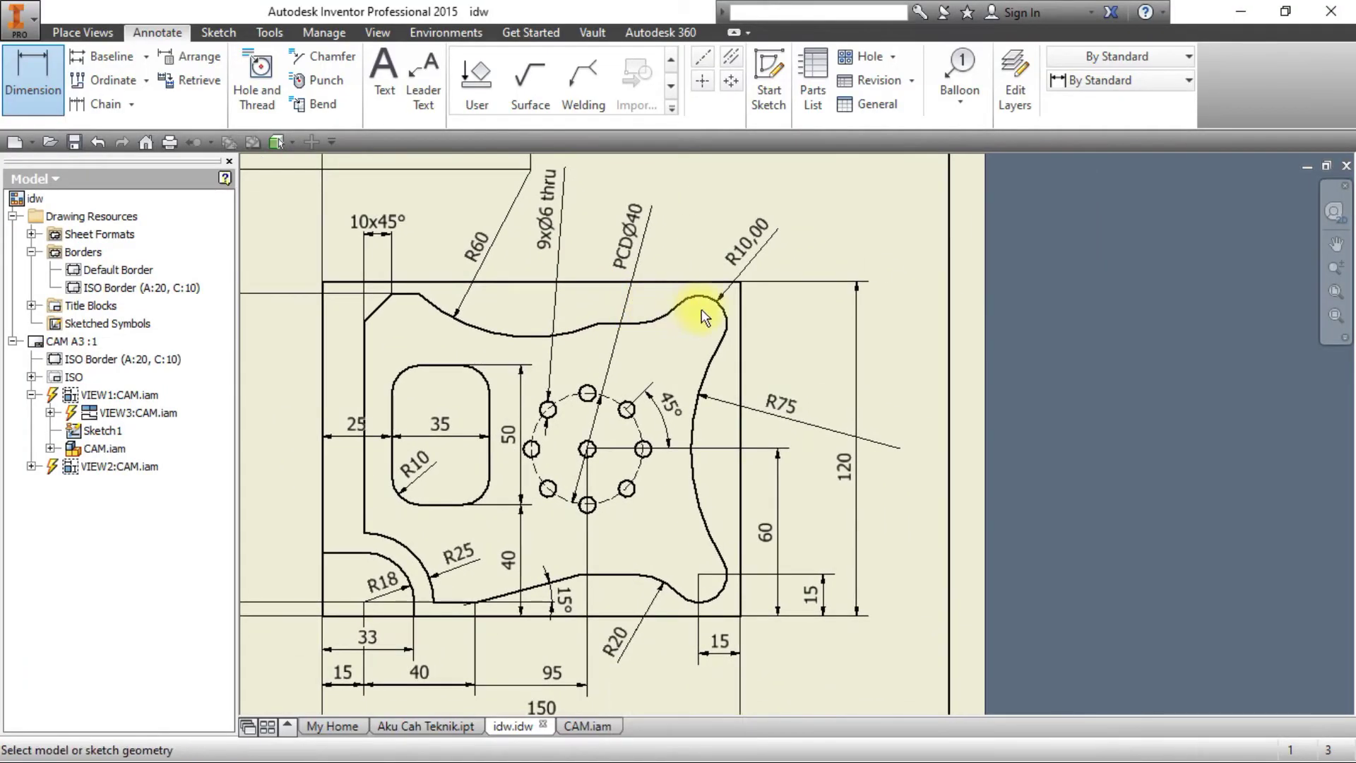
{"action": "key", "text": "alt+Tab"}
{"action": "key", "text": "alt+Tab"}
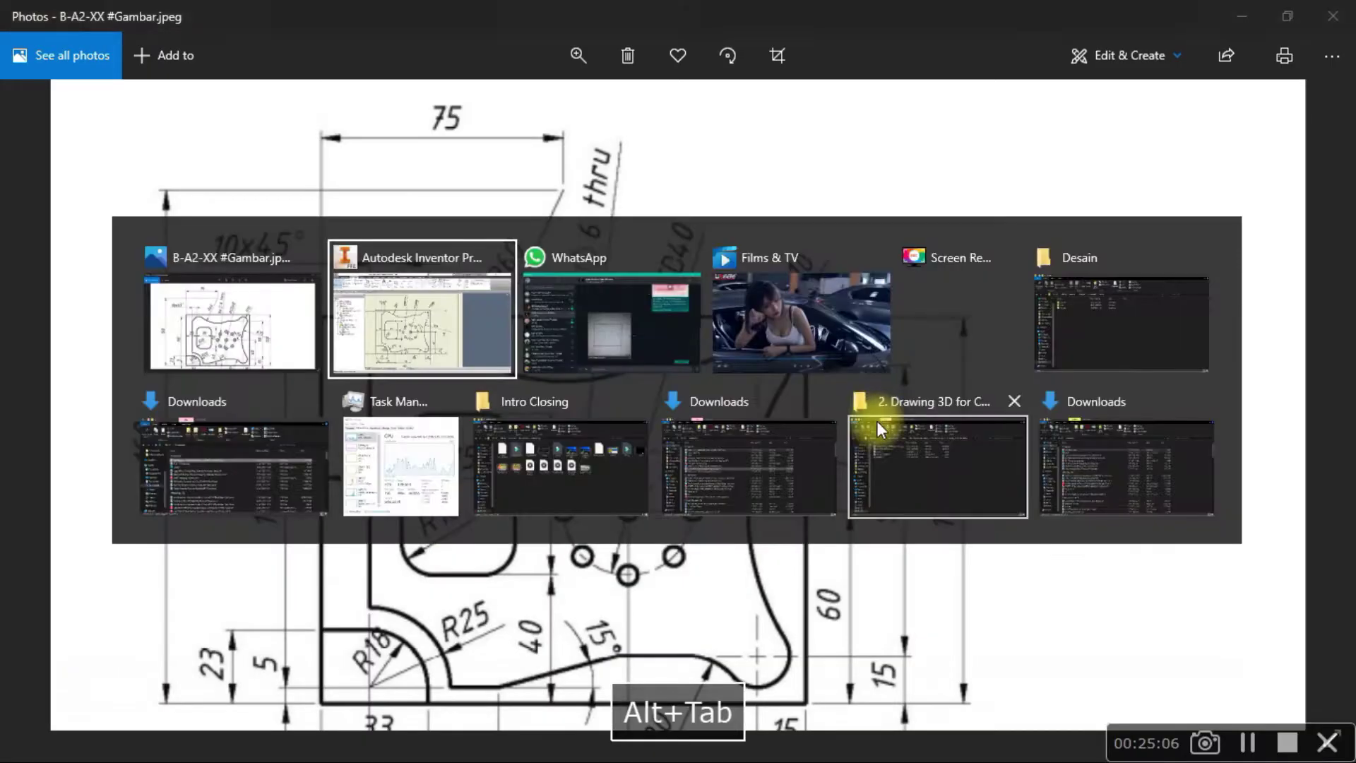
{"action": "key", "text": "alt+Tab"}
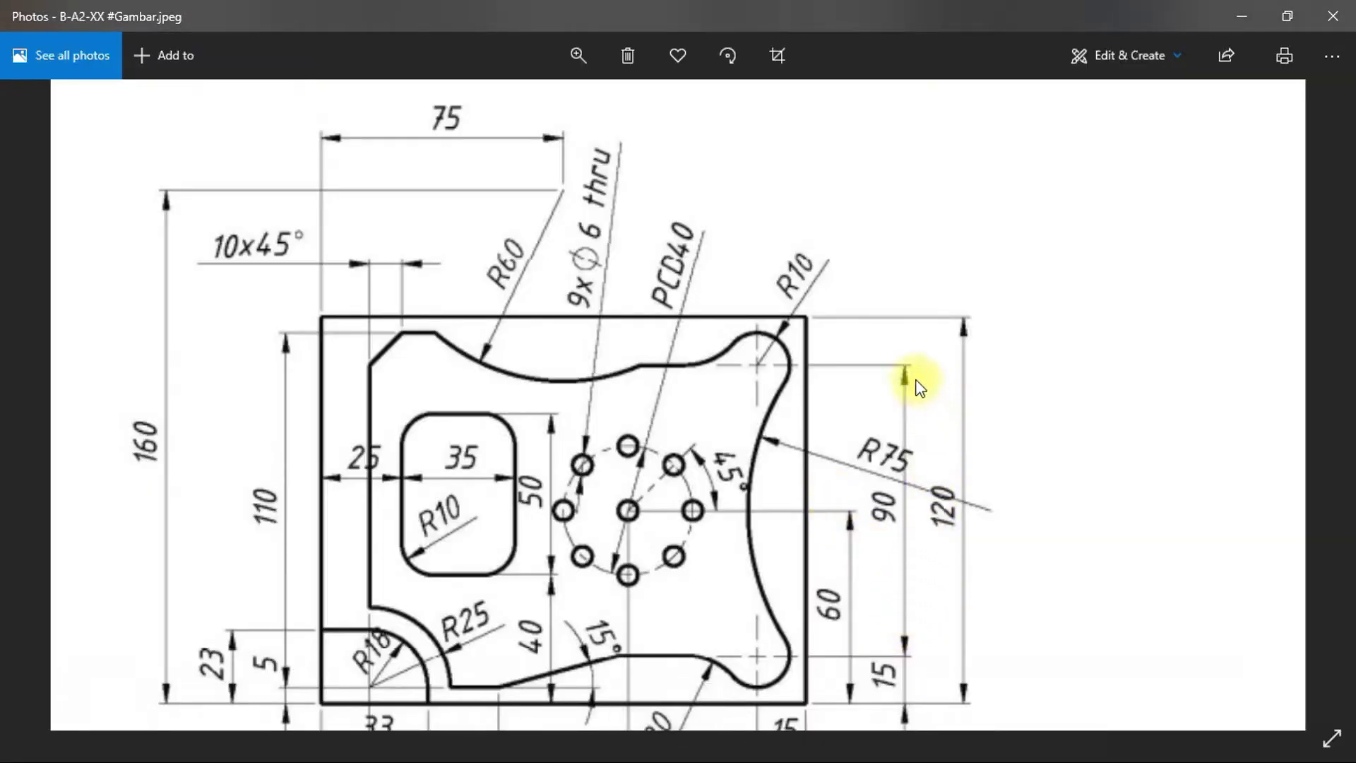
{"action": "key", "text": "alt+Tab"}
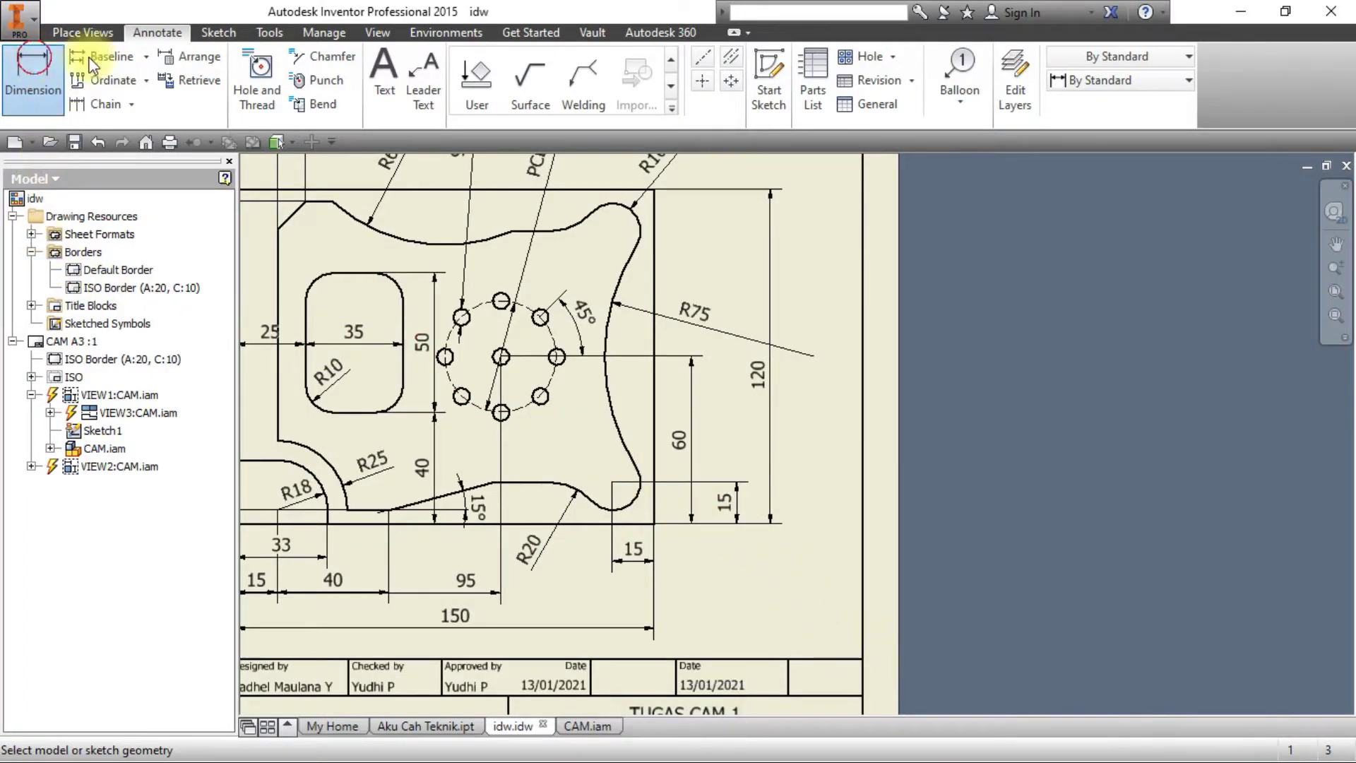
{"action": "left_click", "coordinate": [613, 231]}
{"action": "left_click", "coordinate": [620, 483]}
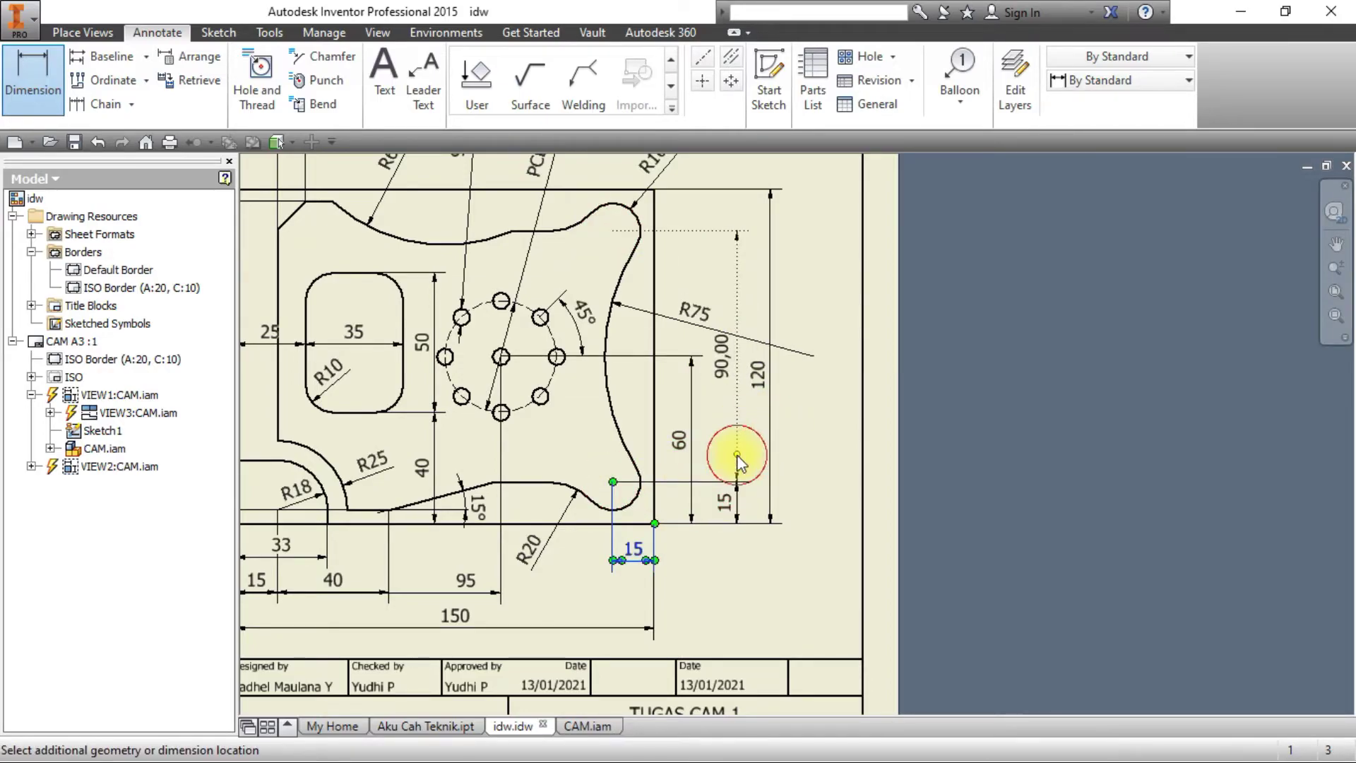
{"action": "left_click", "coordinate": [738, 459]}
Set the primary unit and primary tolerance precision of the arc-centre spacing dimension to 0.
{"action": "left_click", "coordinate": [403, 205]}
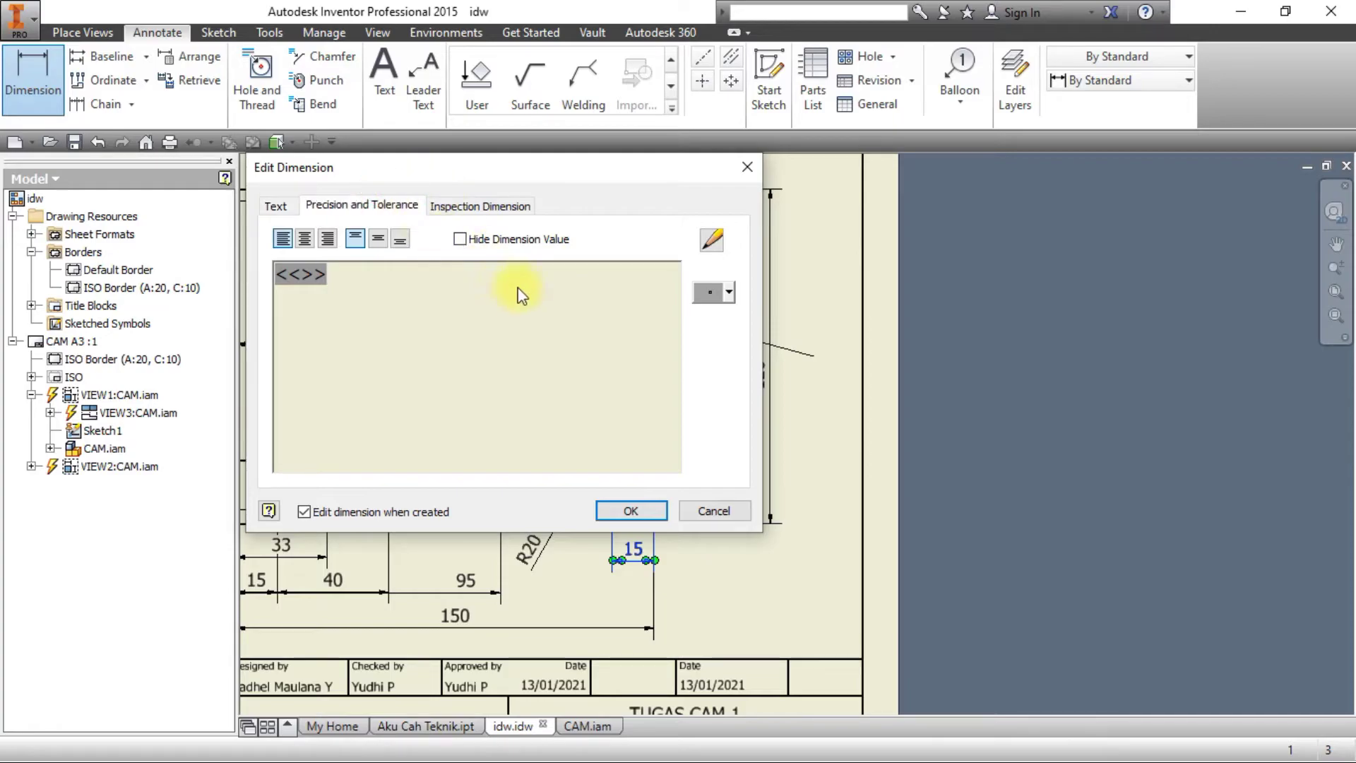
{"action": "left_click", "coordinate": [636, 305]}
{"action": "left_click", "coordinate": [608, 316]}
{"action": "left_click", "coordinate": [619, 359]}
{"action": "left_click", "coordinate": [618, 376]}
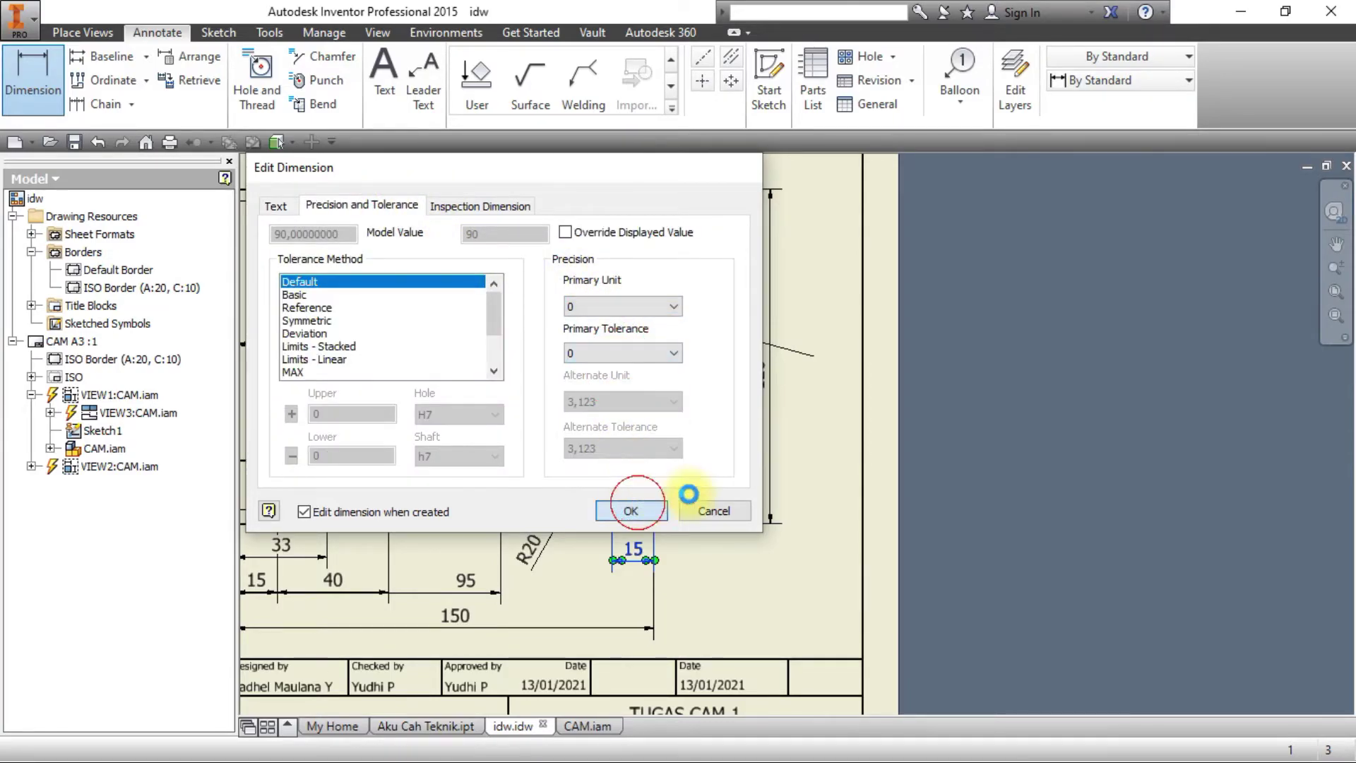
{"action": "left_click", "coordinate": [663, 503]}
Compare with the reference drawing and nudge the 15, 40 and 95 dimensions below the plan view into line.
{"action": "key", "text": "alt+Tab"}
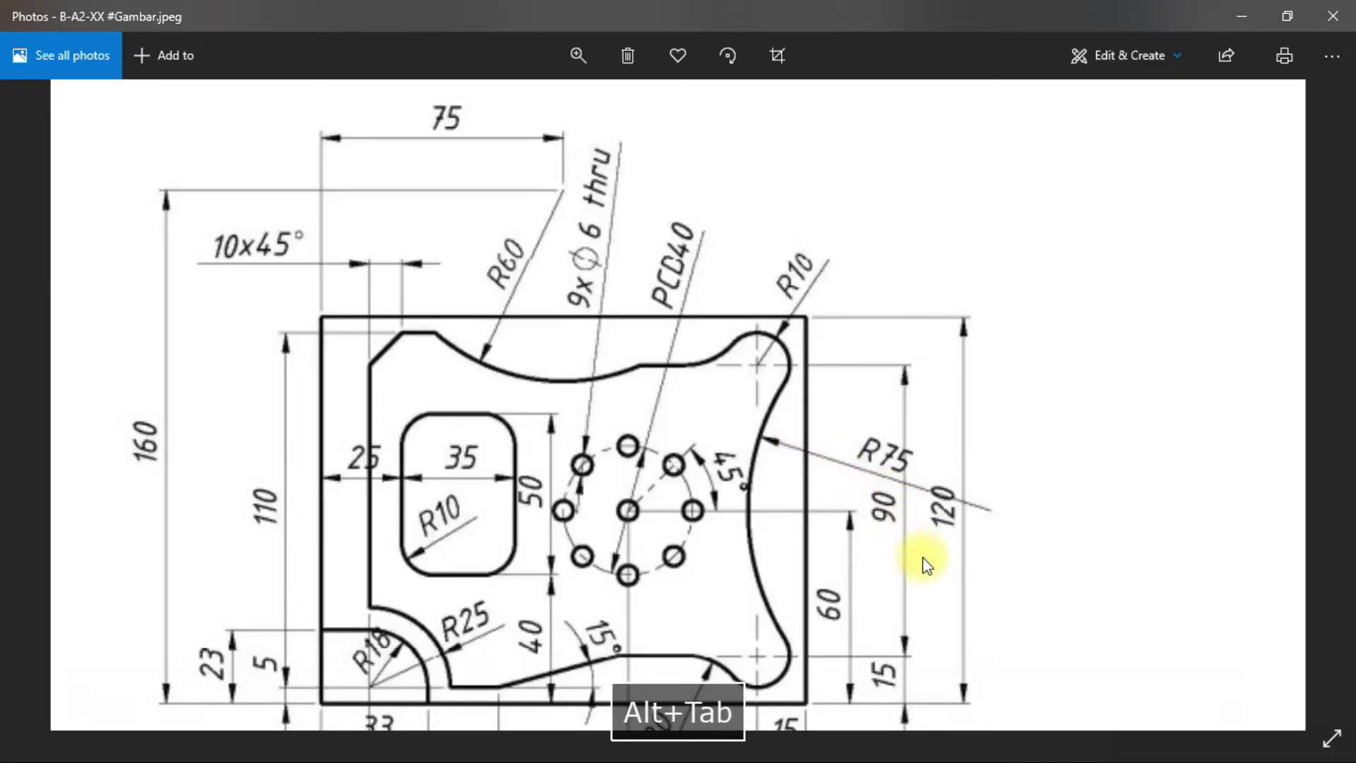
{"action": "scroll", "coordinate": [934, 629], "scroll_direction": "down", "scroll_amount": 3}
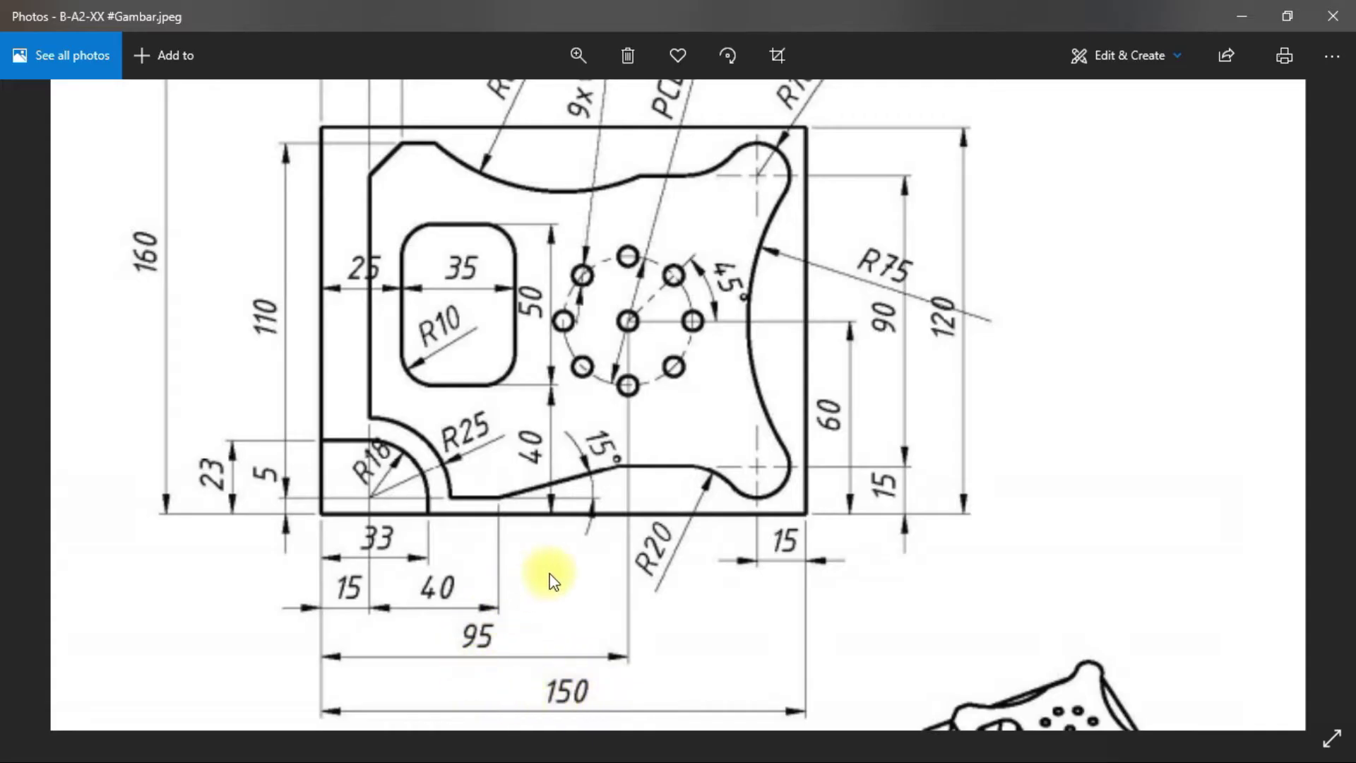
{"action": "key", "text": "alt+Tab"}
{"action": "middle_click_drag", "start_coordinate": [540, 574], "coordinate": [769, 558]}
{"action": "scroll", "coordinate": [568, 583], "scroll_direction": "down", "scroll_amount": 5}
{"action": "scroll", "coordinate": [568, 583], "scroll_direction": "up", "scroll_amount": 10}
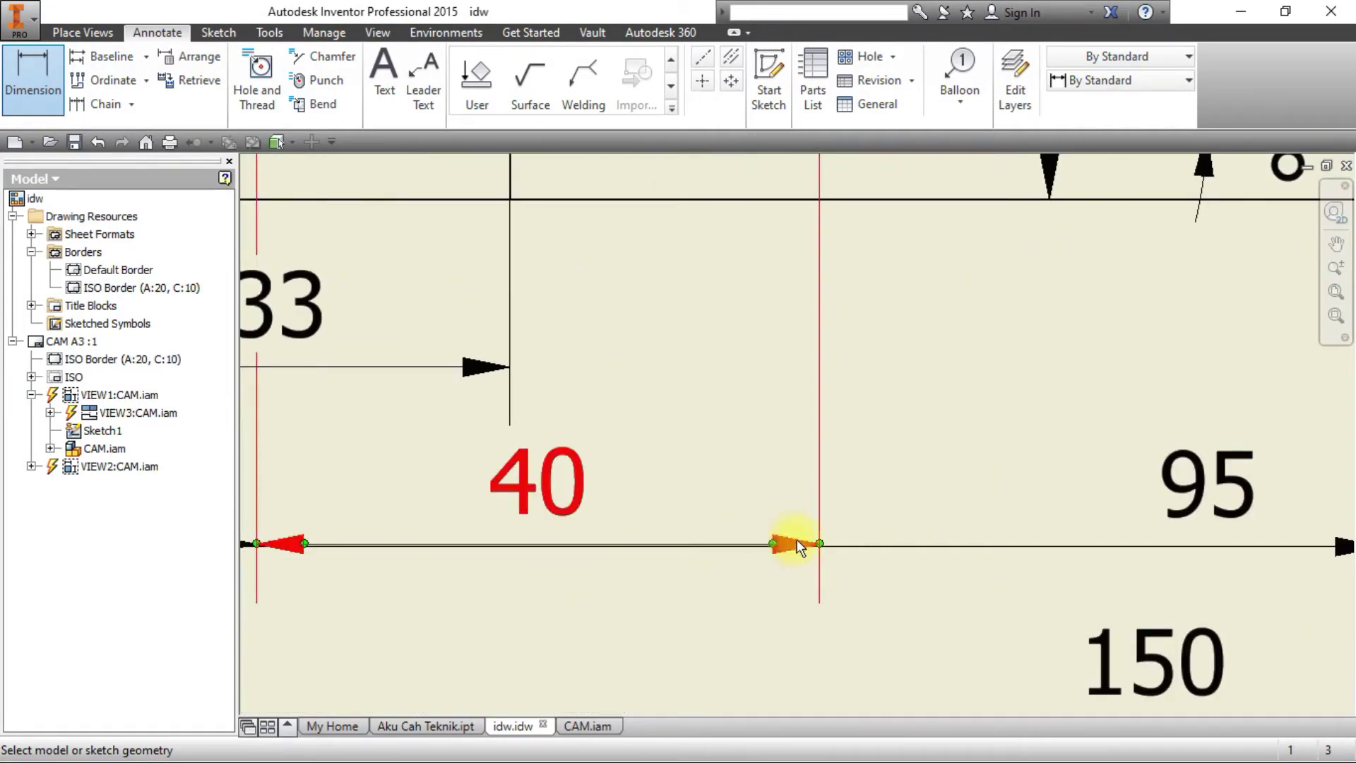
{"action": "key", "text": "Escape"}
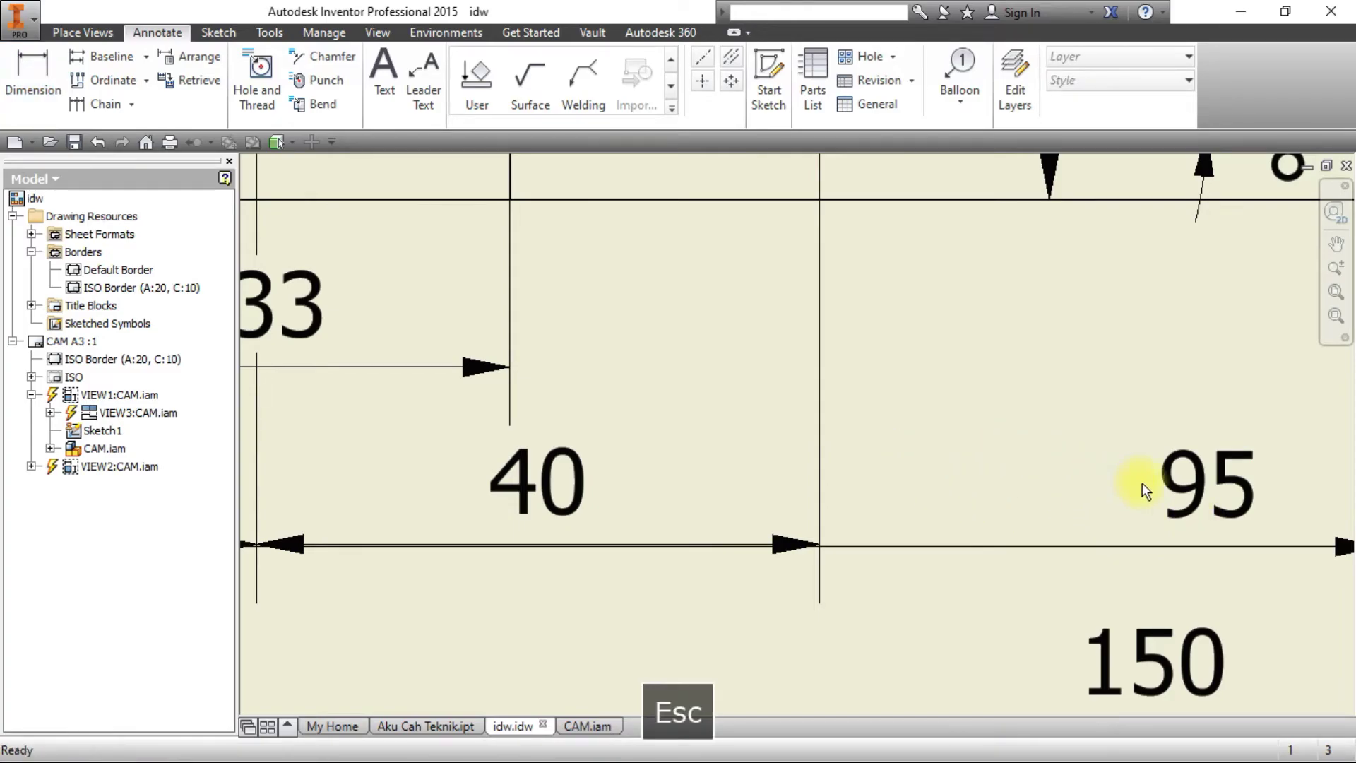
{"action": "left_click_drag", "start_coordinate": [1183, 507], "coordinate": [1201, 545]}
{"action": "middle_click_drag", "start_coordinate": [735, 532], "coordinate": [1045, 464]}
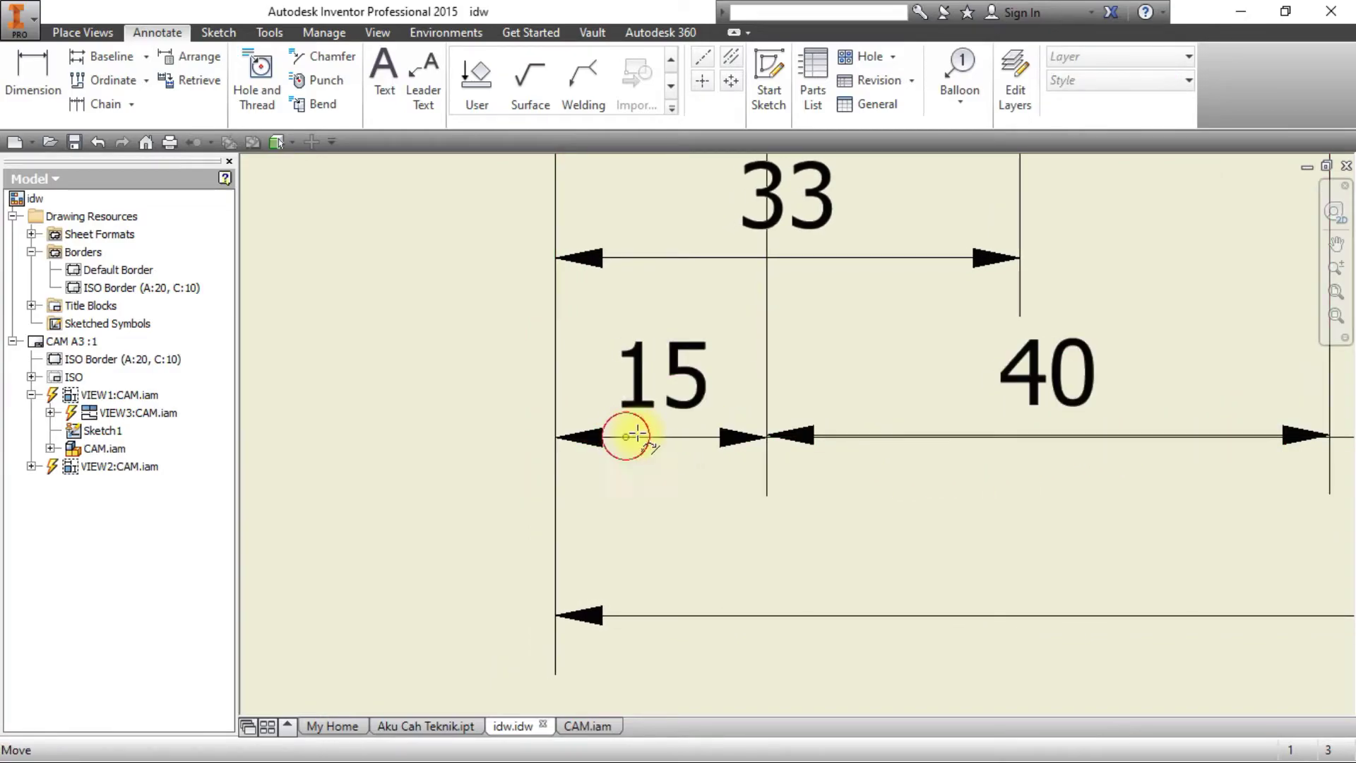
{"action": "left_click_drag", "start_coordinate": [628, 436], "coordinate": [641, 438]}
{"action": "key", "text": "Escape"}
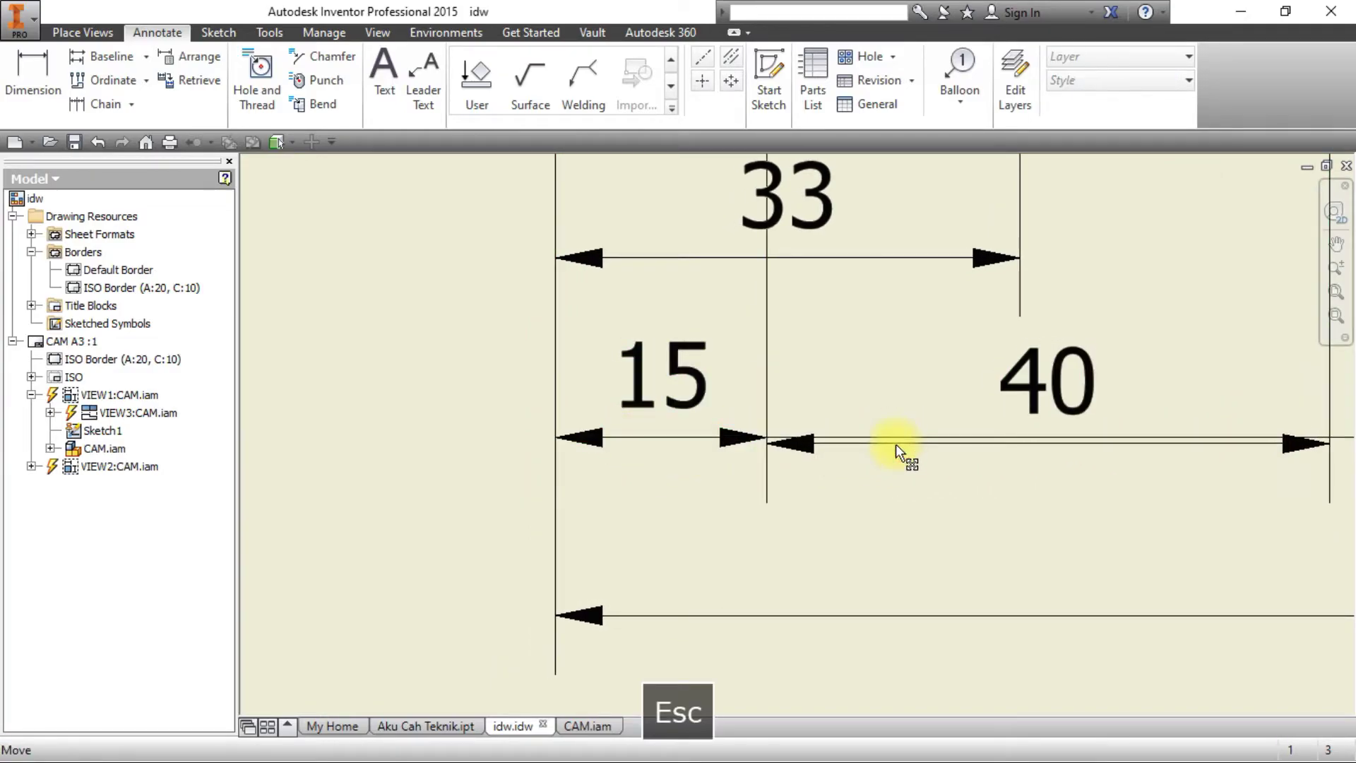
{"action": "scroll", "coordinate": [898, 447], "scroll_direction": "down", "scroll_amount": 2}
{"action": "scroll", "coordinate": [965, 454], "scroll_direction": "down", "scroll_amount": 4}
{"action": "mouse_move", "coordinate": [963, 438]}
{"action": "middle_mouse_down"}
{"action": "mouse_move", "coordinate": [782, 505]}
{"action": "mouse_move", "coordinate": [669, 472]}
{"action": "middle_mouse_up"}
{"action": "scroll", "coordinate": [760, 469], "scroll_direction": "down", "scroll_amount": 2}
{"action": "middle_click_drag", "start_coordinate": [718, 372], "coordinate": [669, 389]}
{"action": "scroll", "coordinate": [751, 358], "scroll_direction": "up", "scroll_amount": 1}
{"action": "scroll", "coordinate": [745, 357], "scroll_direction": "up", "scroll_amount": 1}
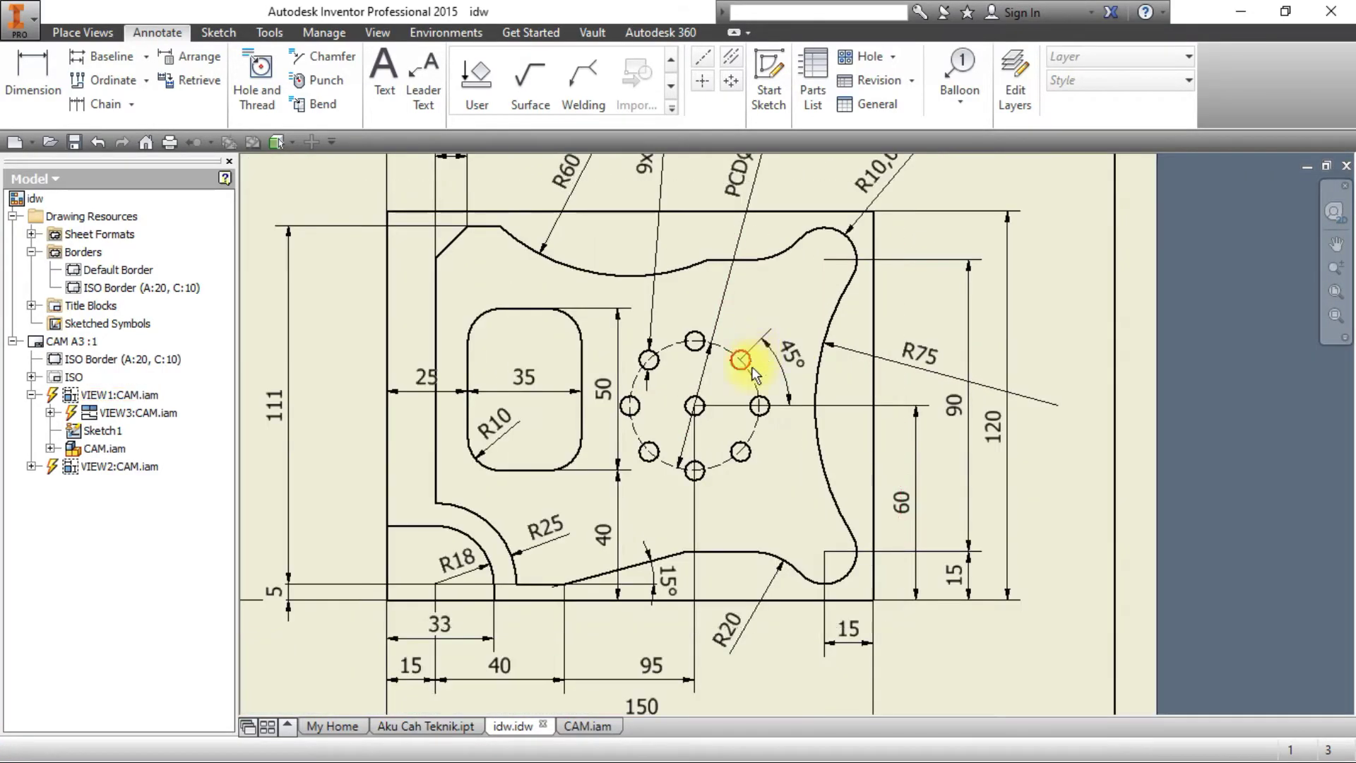
Compare the plan view with the reference drawing, examining the centre marks and dimensions at the two right-hand corner arcs.
{"action": "key", "text": "alt+Tab"}
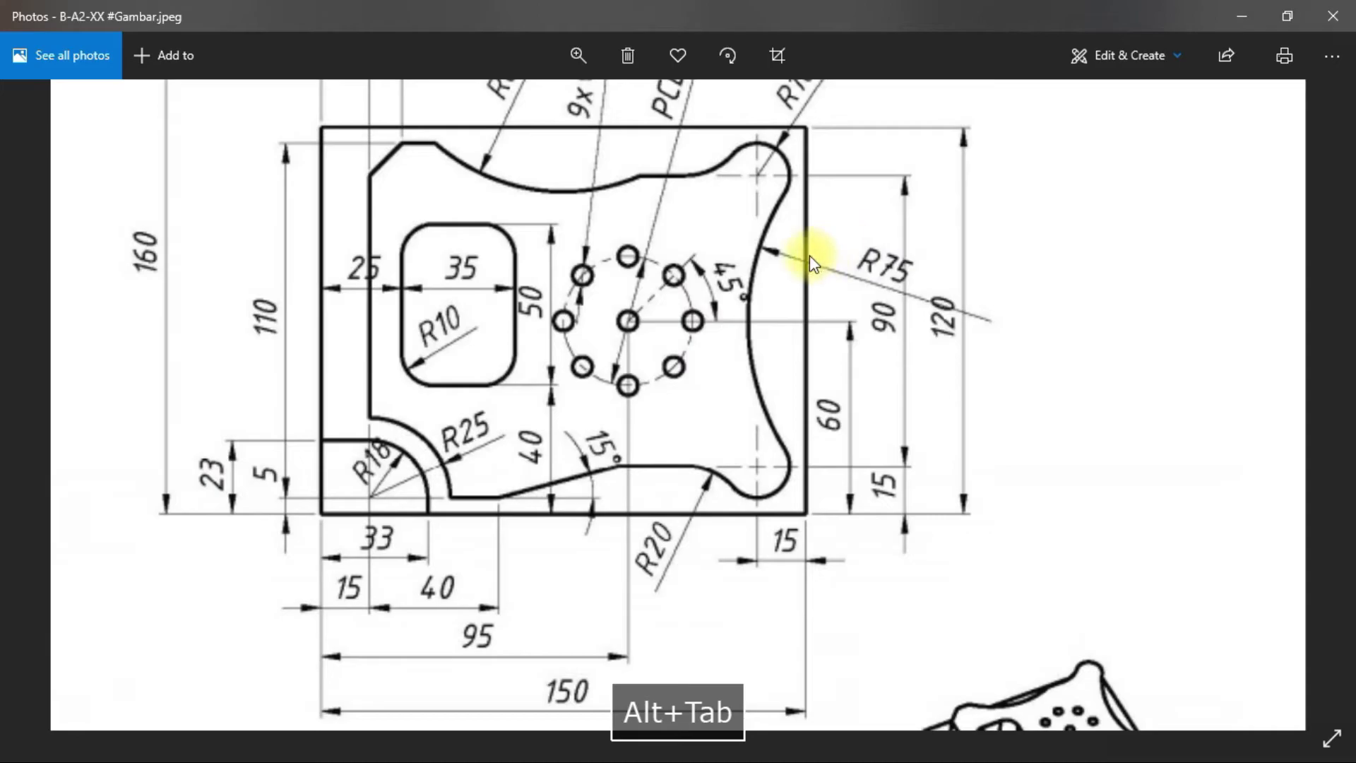
{"action": "scroll", "coordinate": [769, 294], "scroll_direction": "up", "scroll_amount": 1}
{"action": "key", "text": "alt+Tab"}
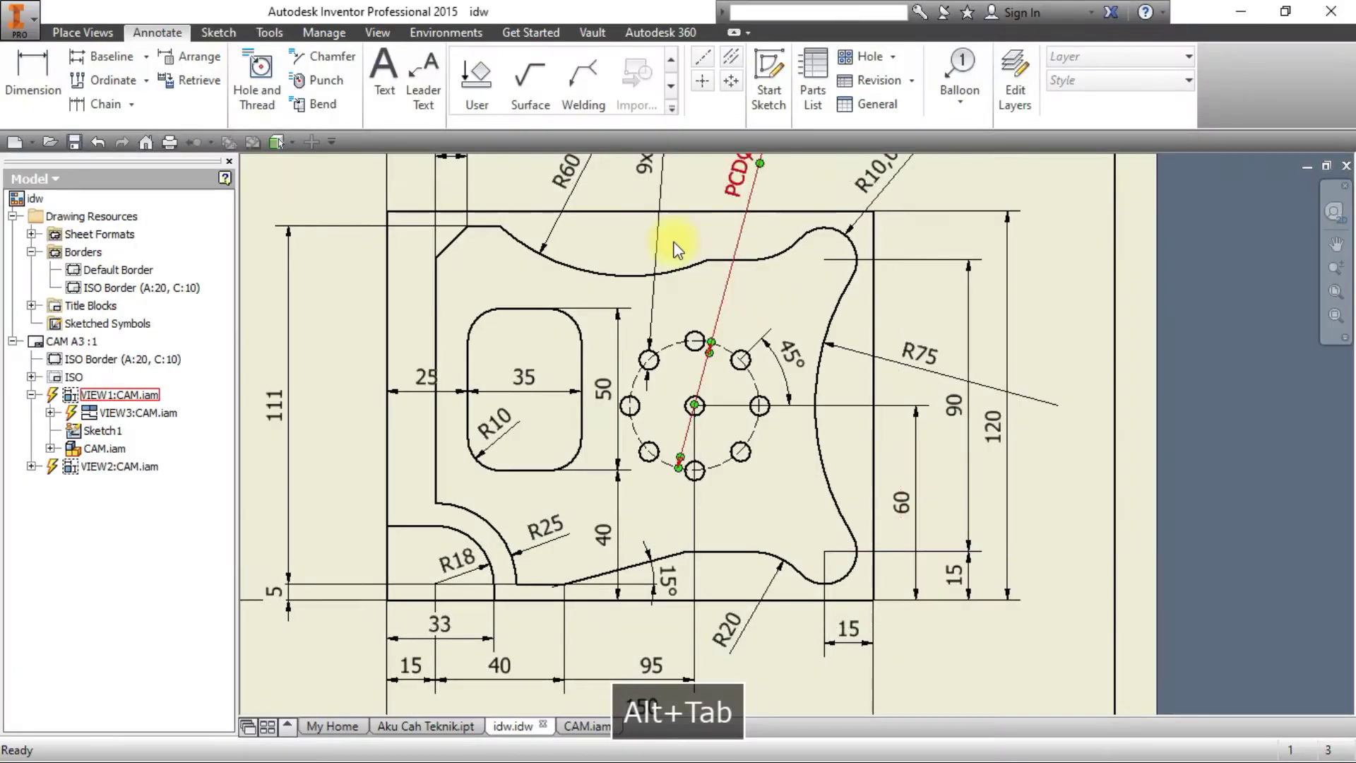
{"action": "left_click", "coordinate": [83, 32]}
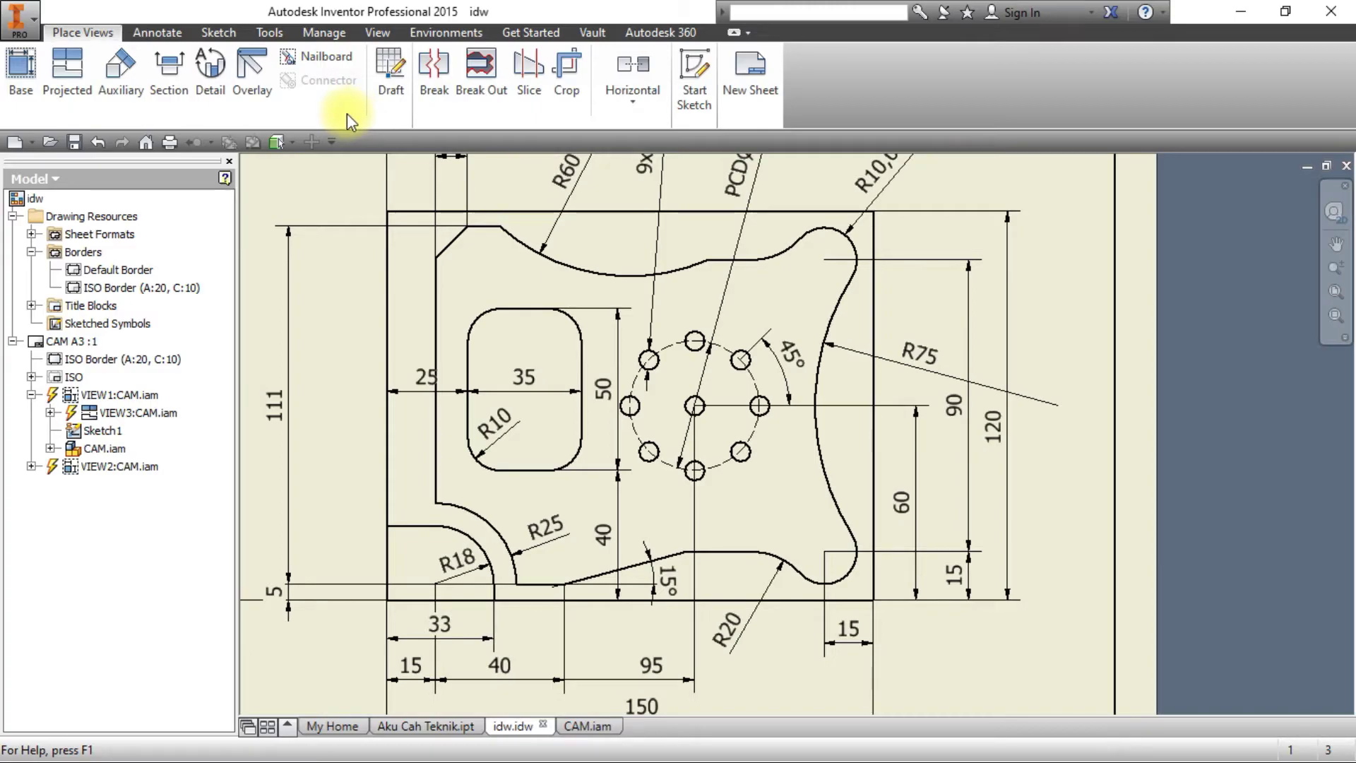
{"action": "key", "text": "ctrl+F9"}
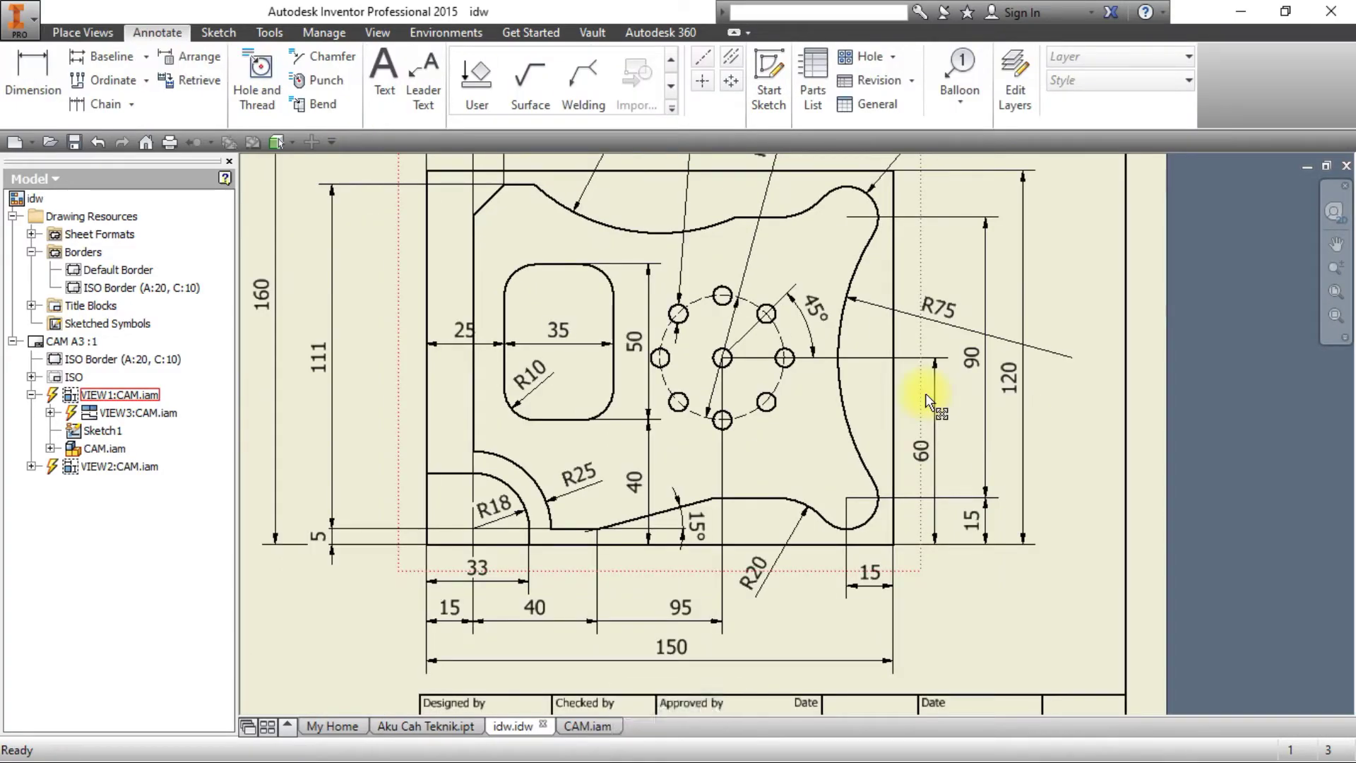
{"action": "key", "text": "alt+Tab"}
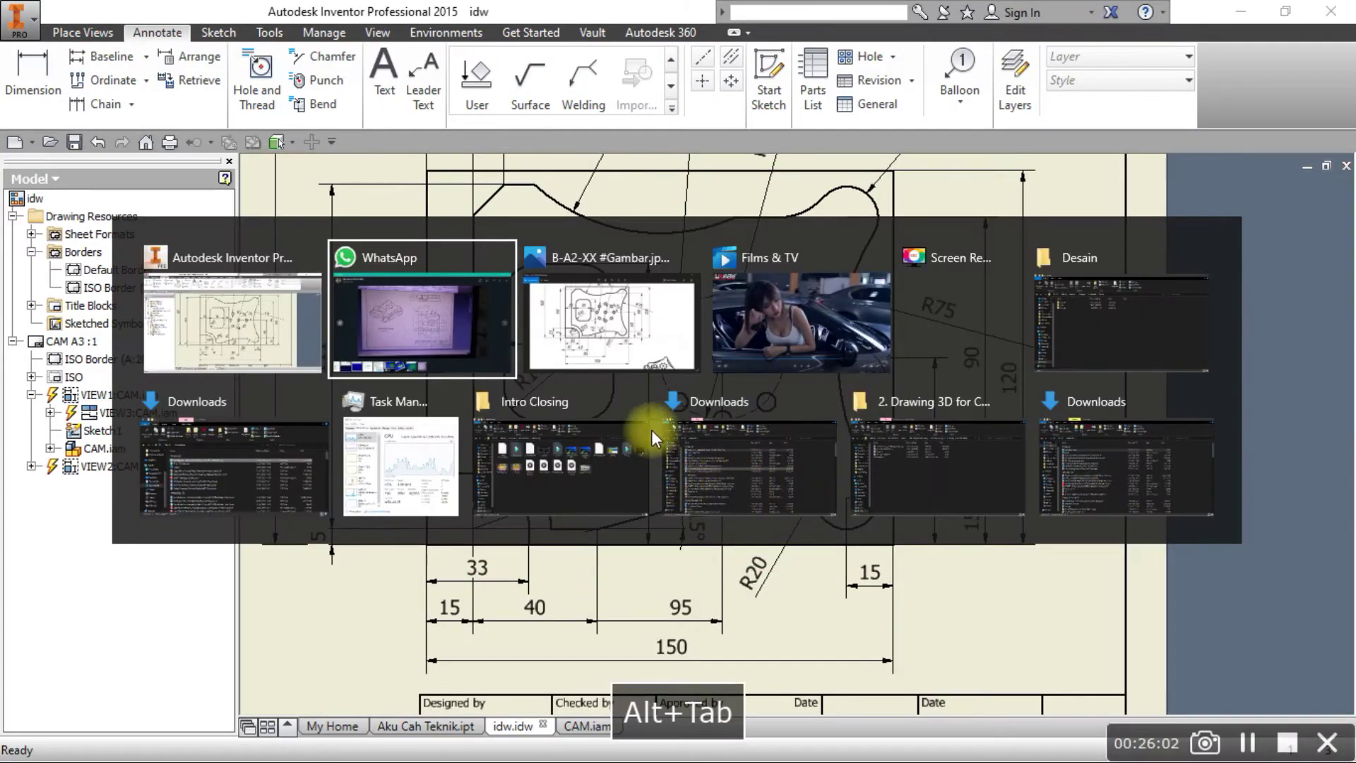
{"action": "left_click", "coordinate": [539, 303]}
{"action": "scroll", "coordinate": [793, 413], "scroll_direction": "down", "scroll_amount": 2}
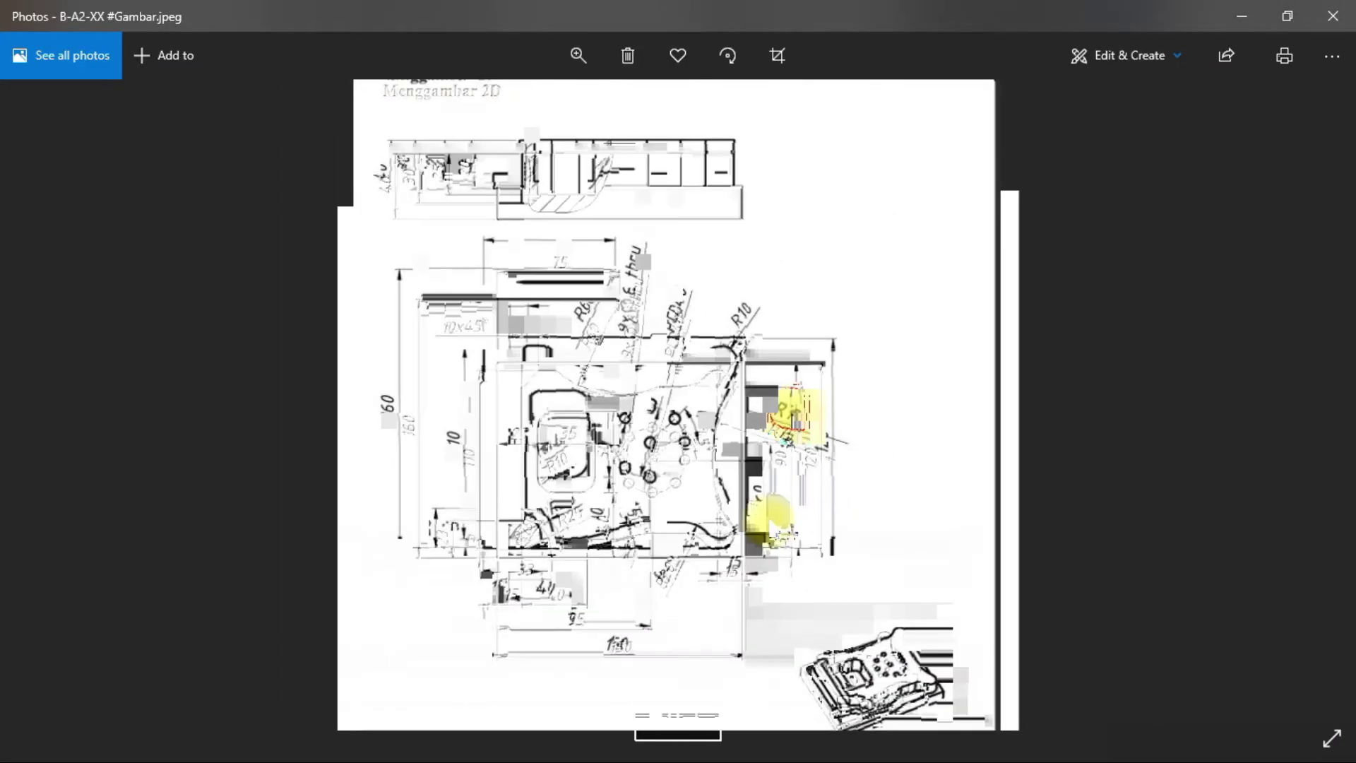
{"action": "scroll", "coordinate": [715, 535], "scroll_direction": "up", "scroll_amount": 3}
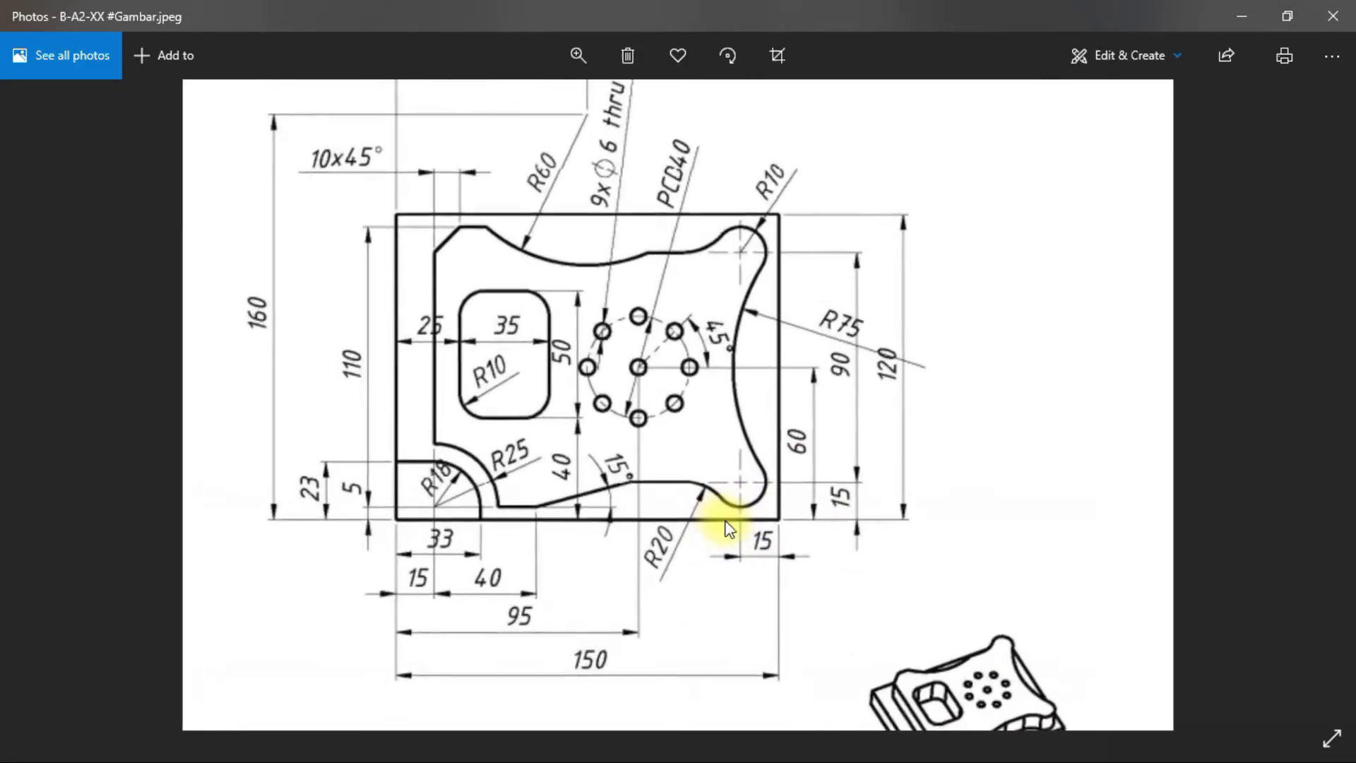
{"action": "left_click_drag", "start_coordinate": [696, 424], "coordinate": [707, 691]}
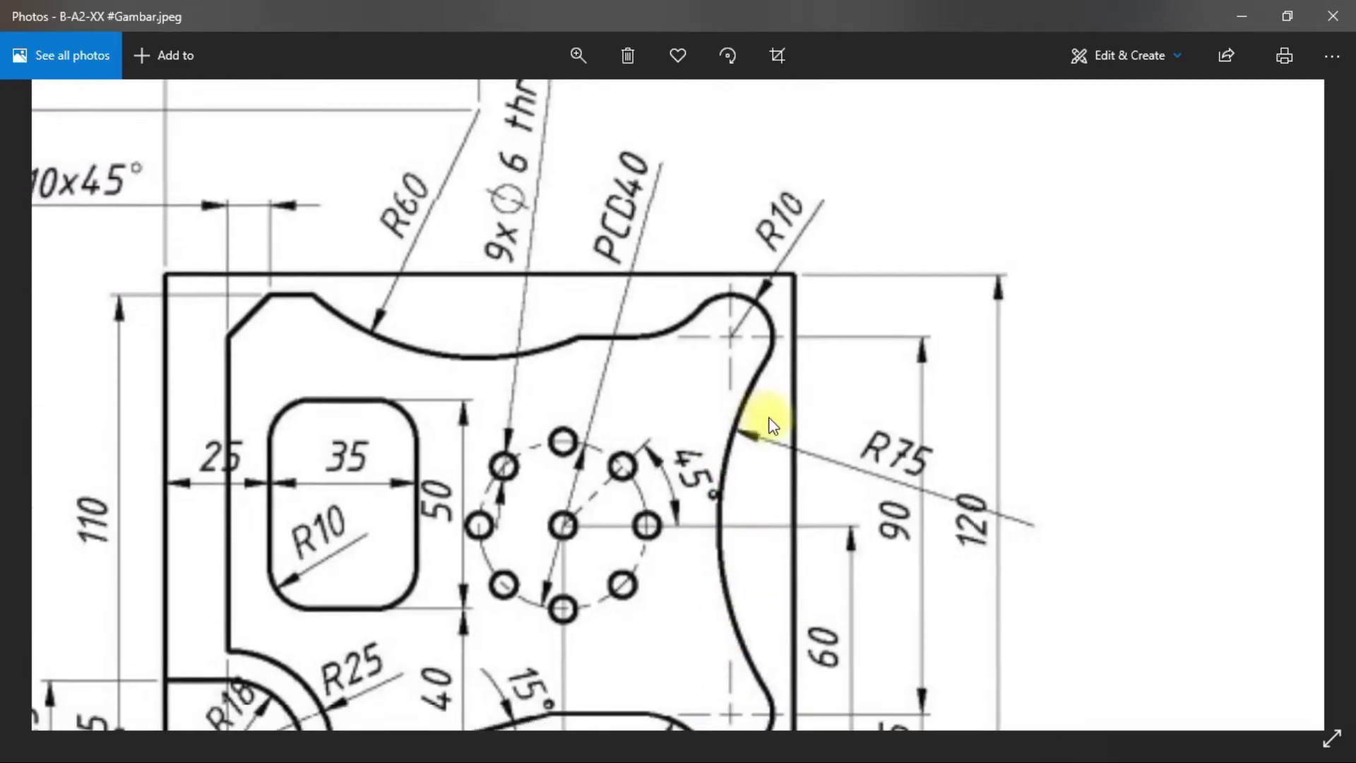
{"action": "key", "text": "alt+Tab"}
{"action": "left_click", "coordinate": [478, 276]}
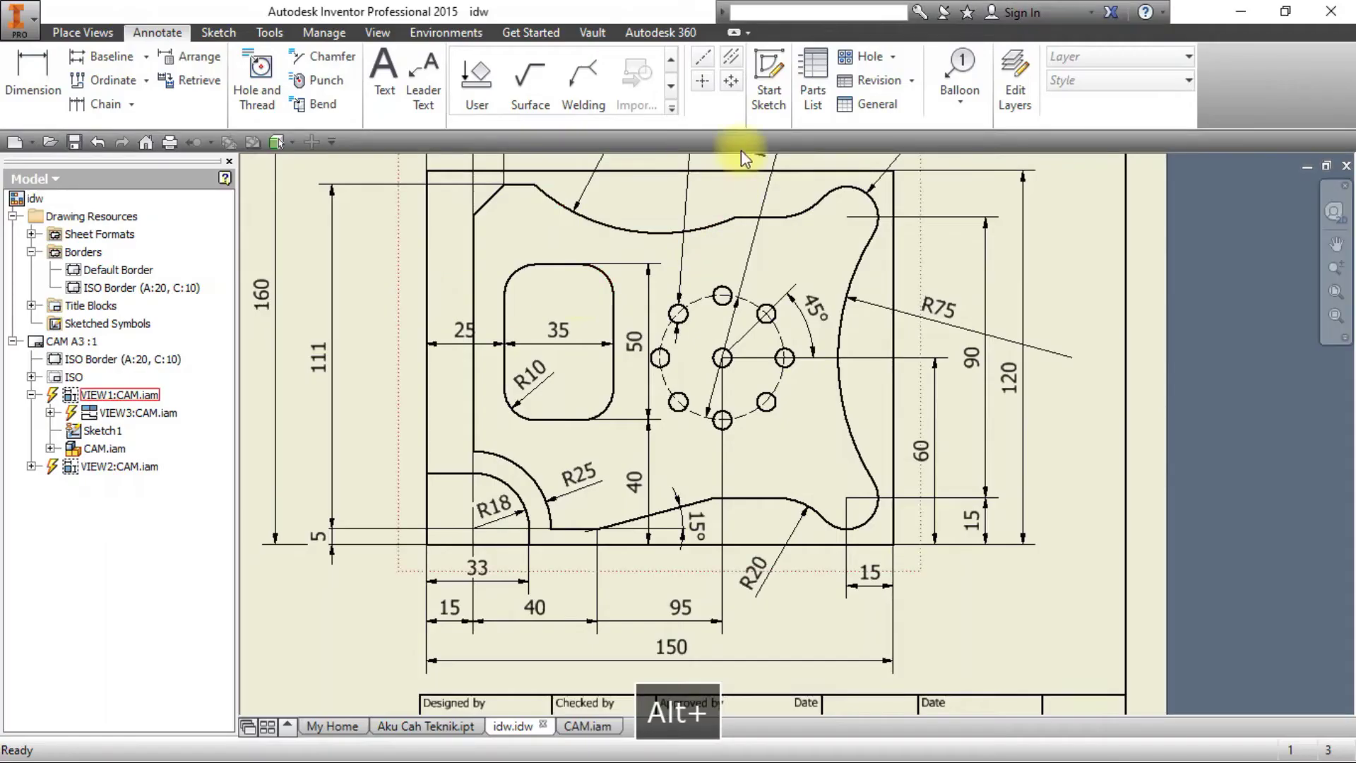
{"action": "left_click", "coordinate": [733, 62]}
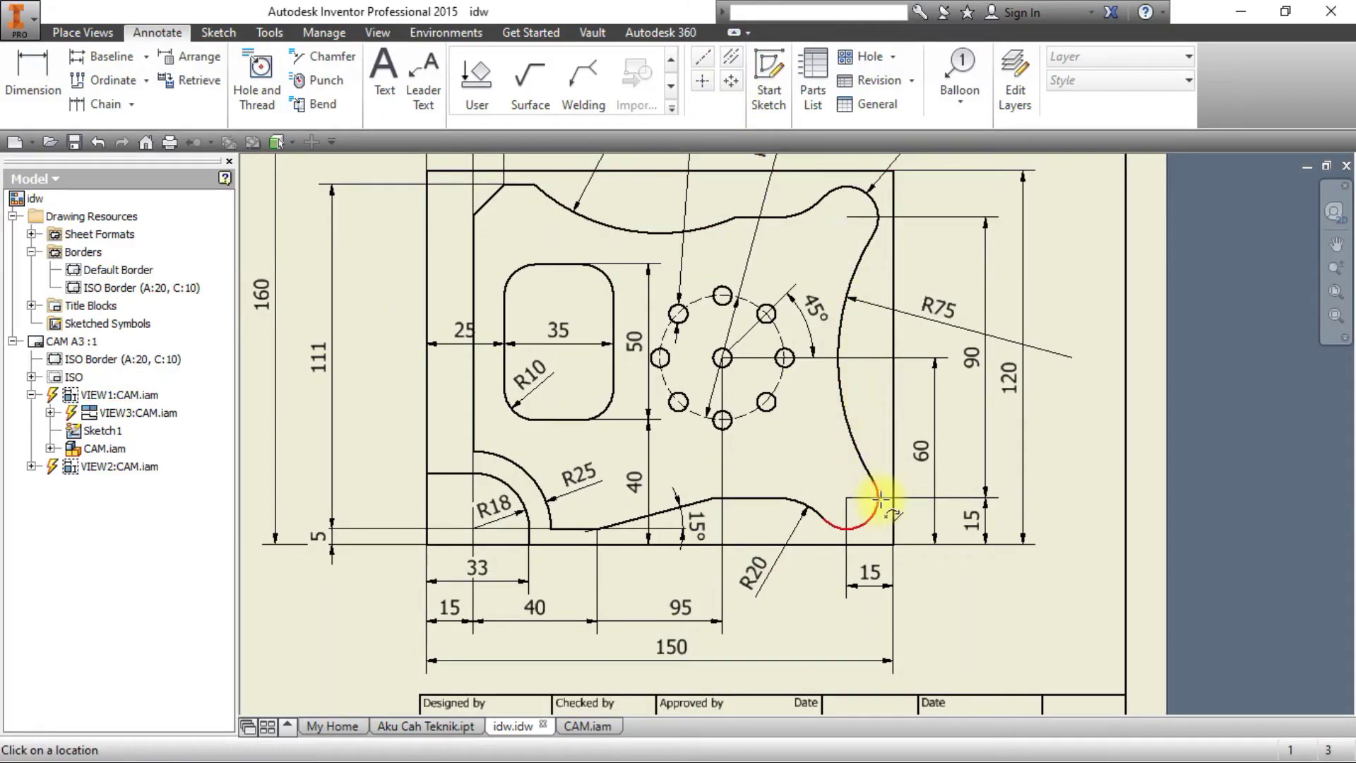
{"action": "left_click", "coordinate": [879, 502]}
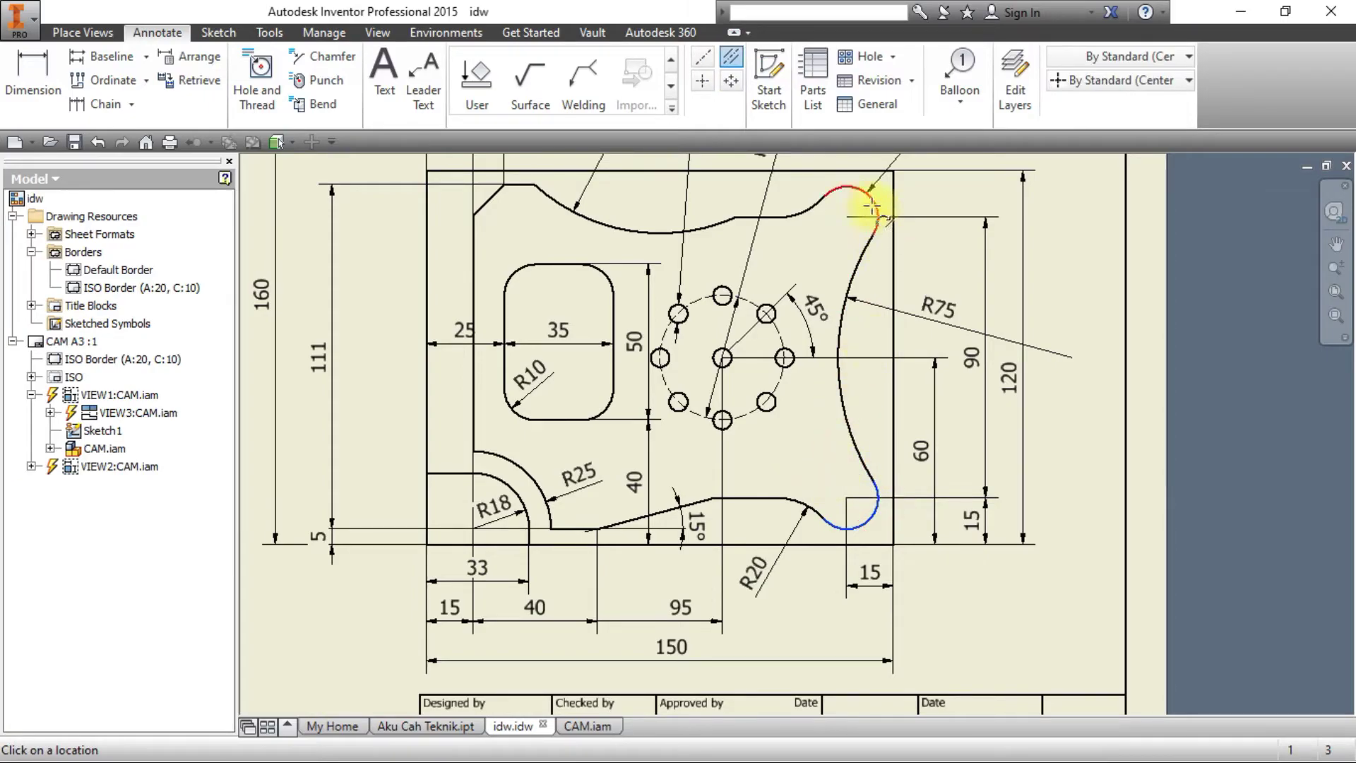
{"action": "key", "text": "Escape"}
{"action": "left_click", "coordinate": [703, 57]}
{"action": "left_click", "coordinate": [871, 498]}
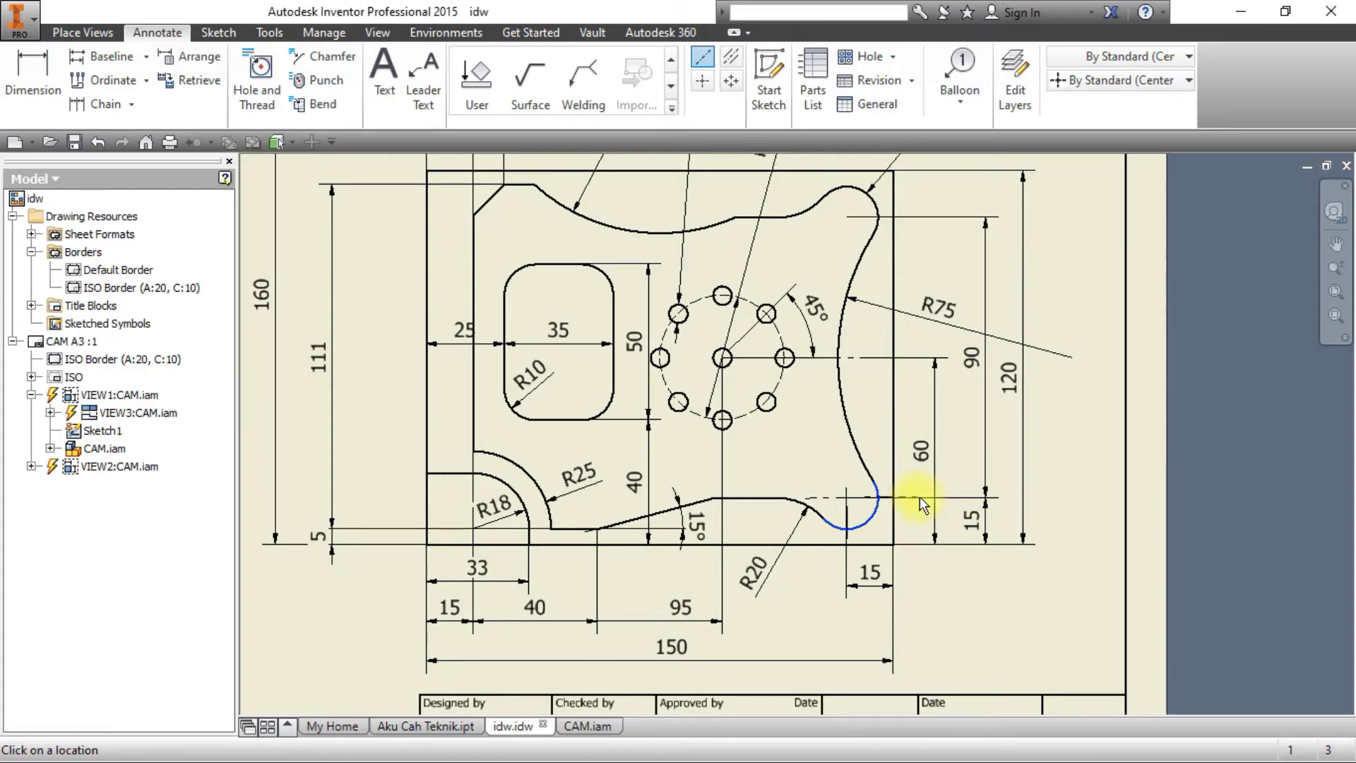
{"action": "left_click", "coordinate": [920, 498]}
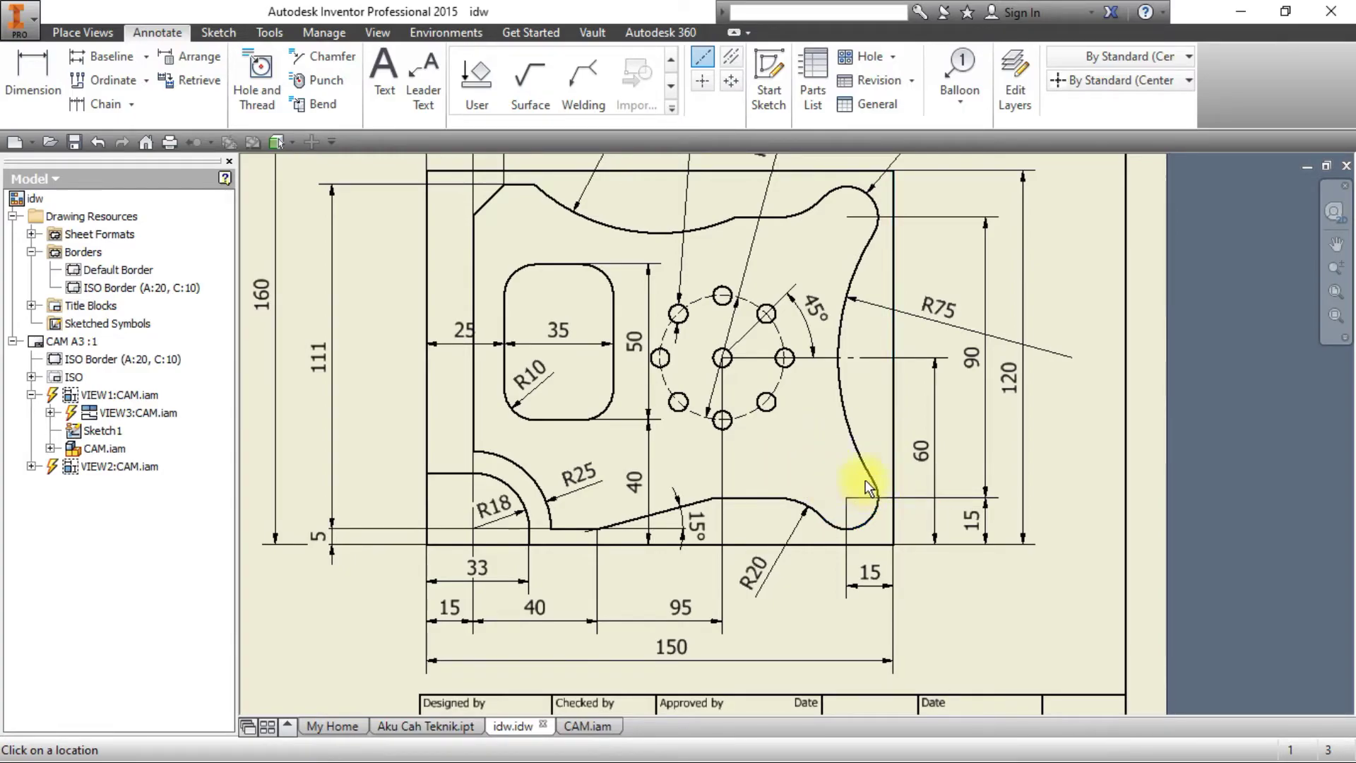
{"action": "scroll", "coordinate": [868, 489], "scroll_direction": "up", "scroll_amount": 3}
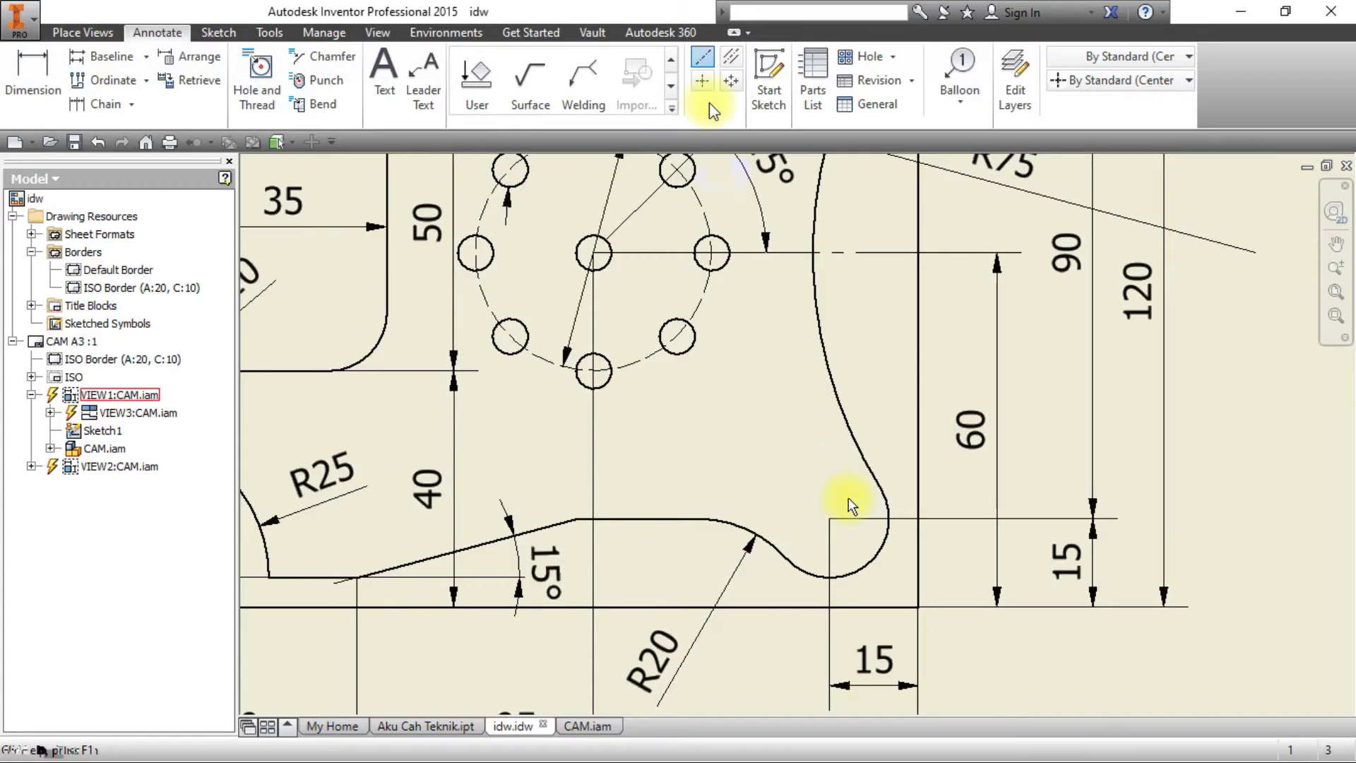
{"action": "key", "text": "Escape"}
{"action": "left_click", "coordinate": [704, 56]}
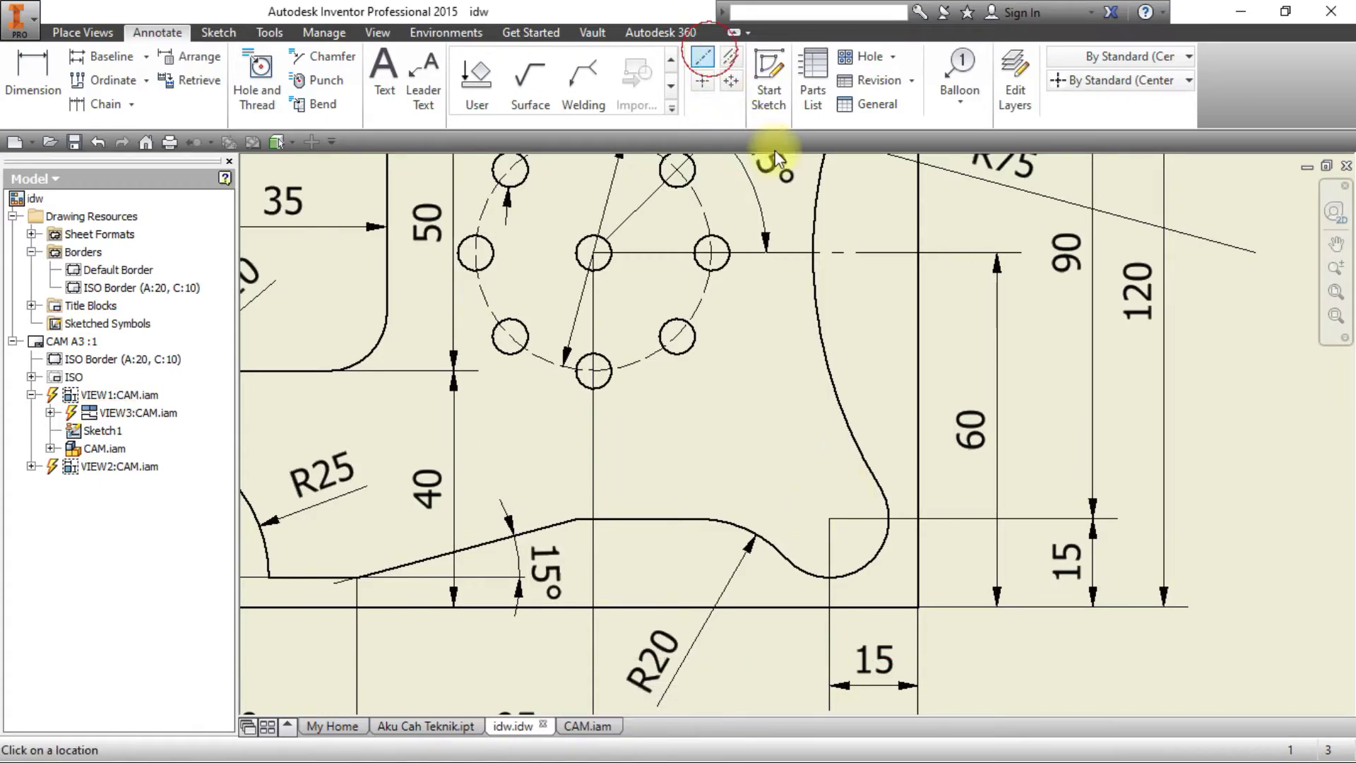
{"action": "left_click", "coordinate": [871, 487]}
{"action": "scroll", "coordinate": [851, 487], "scroll_direction": "down", "scroll_amount": 2}
{"action": "scroll", "coordinate": [848, 485], "scroll_direction": "down", "scroll_amount": 2}
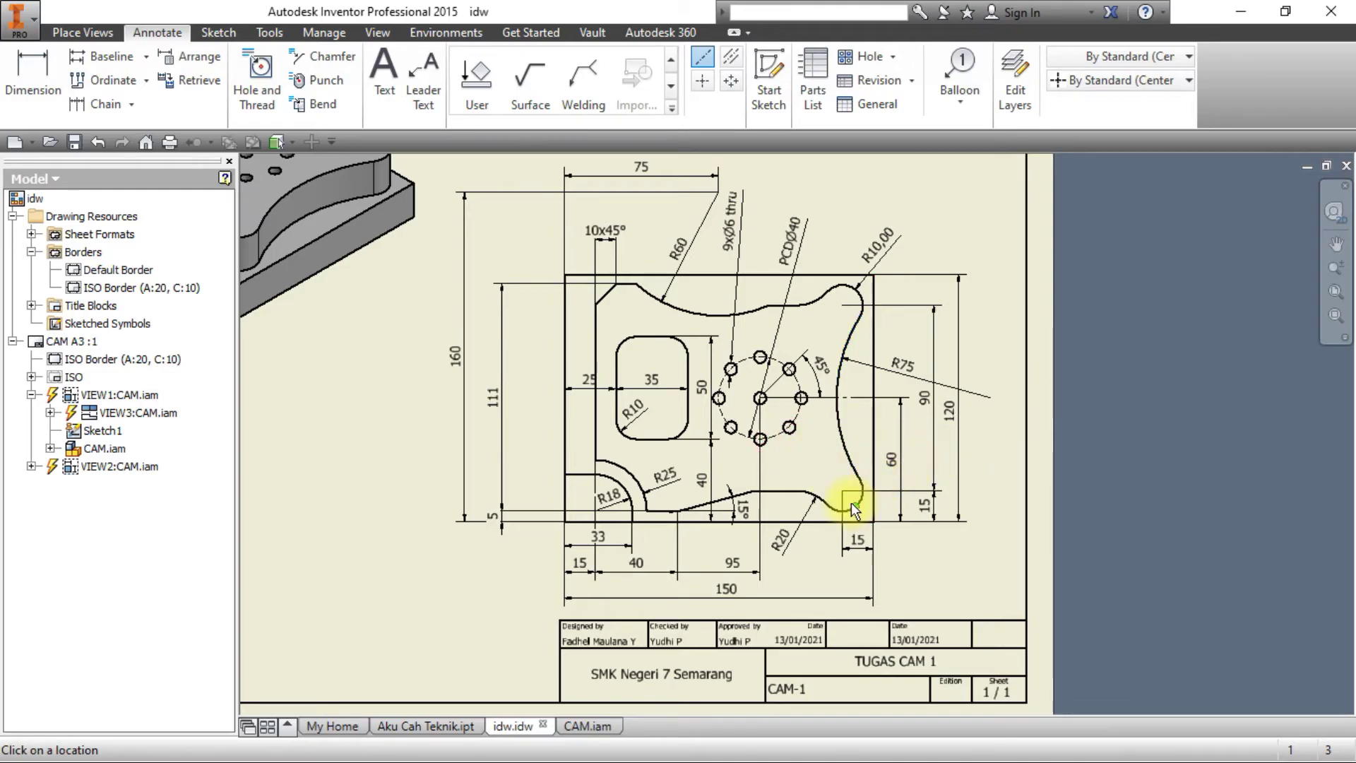
{"action": "scroll", "coordinate": [853, 506], "scroll_direction": "up", "scroll_amount": 5}
{"action": "left_click", "coordinate": [732, 80]}
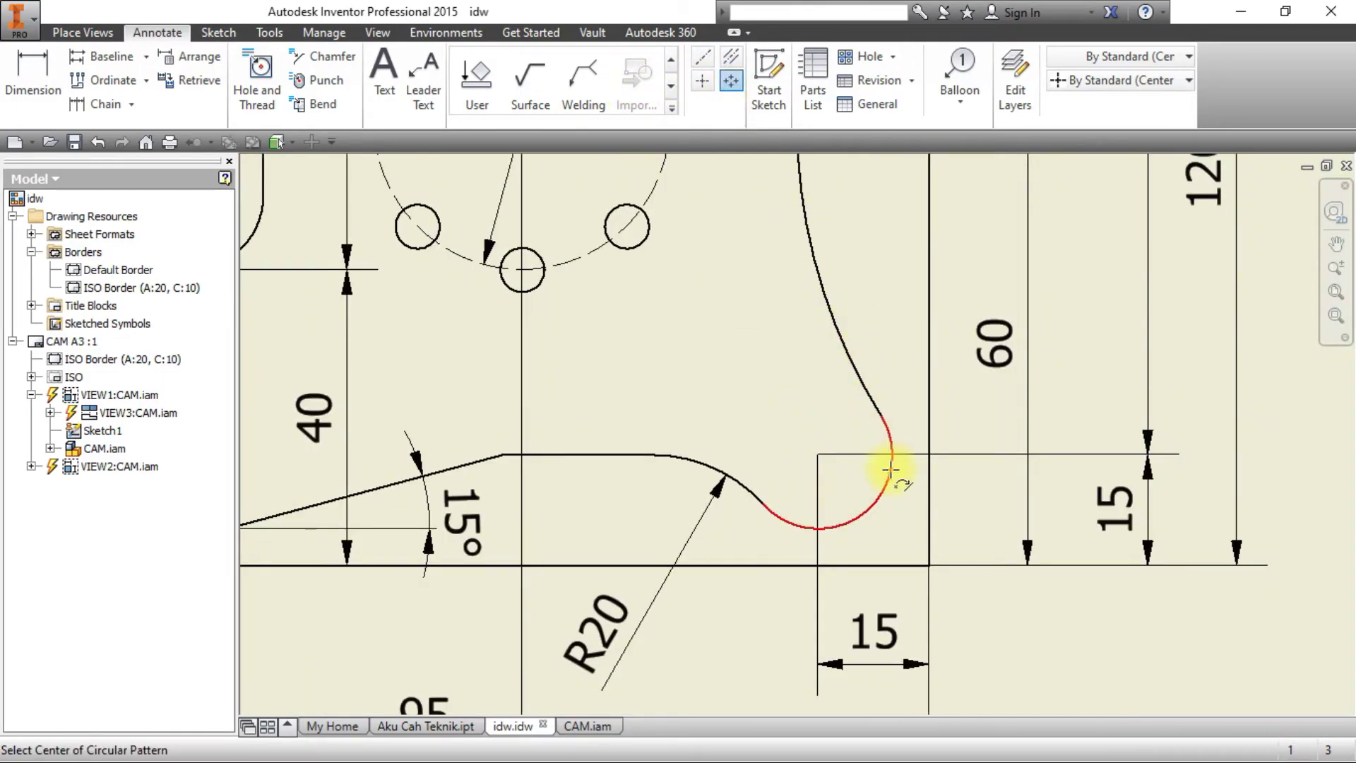
{"action": "scroll", "coordinate": [885, 482], "scroll_direction": "down", "scroll_amount": 5}
{"action": "middle_click_drag", "start_coordinate": [833, 378], "coordinate": [816, 448]}
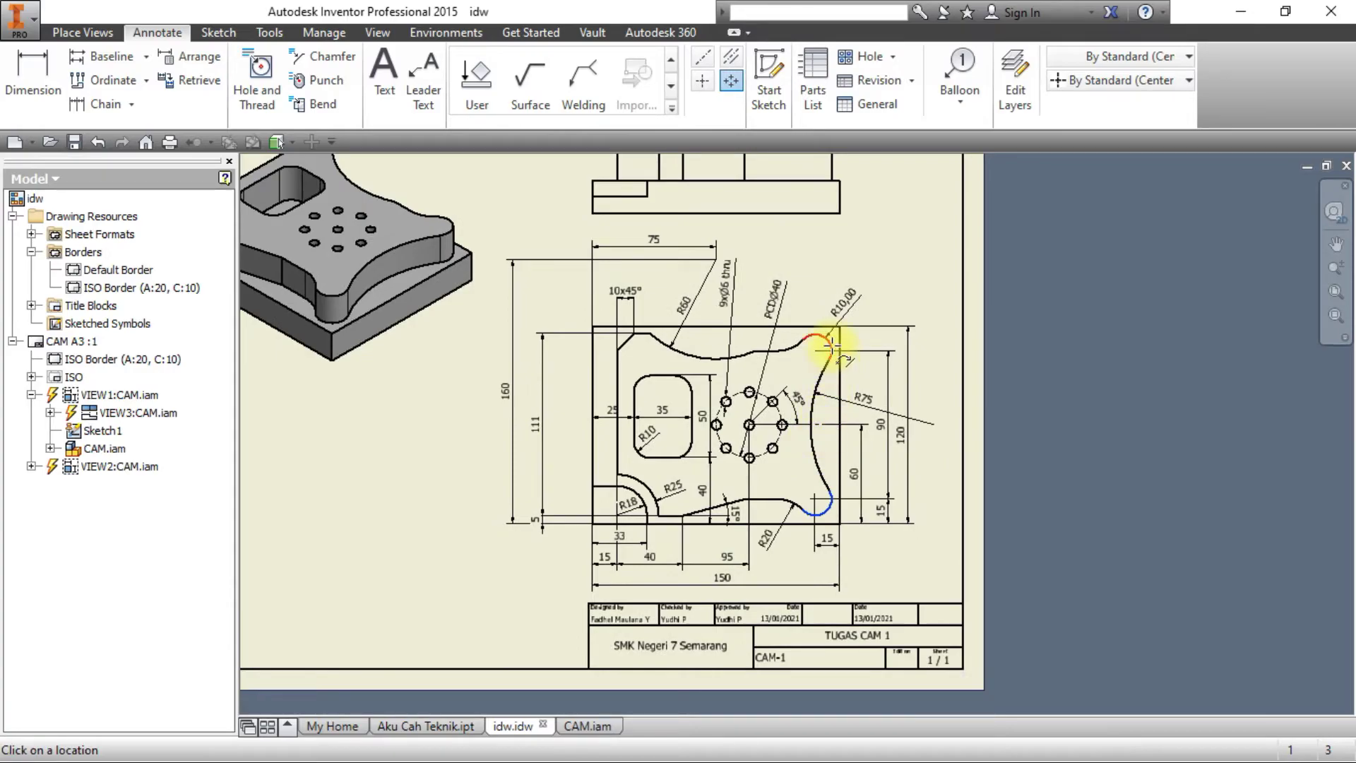
{"action": "key", "text": "Escape"}
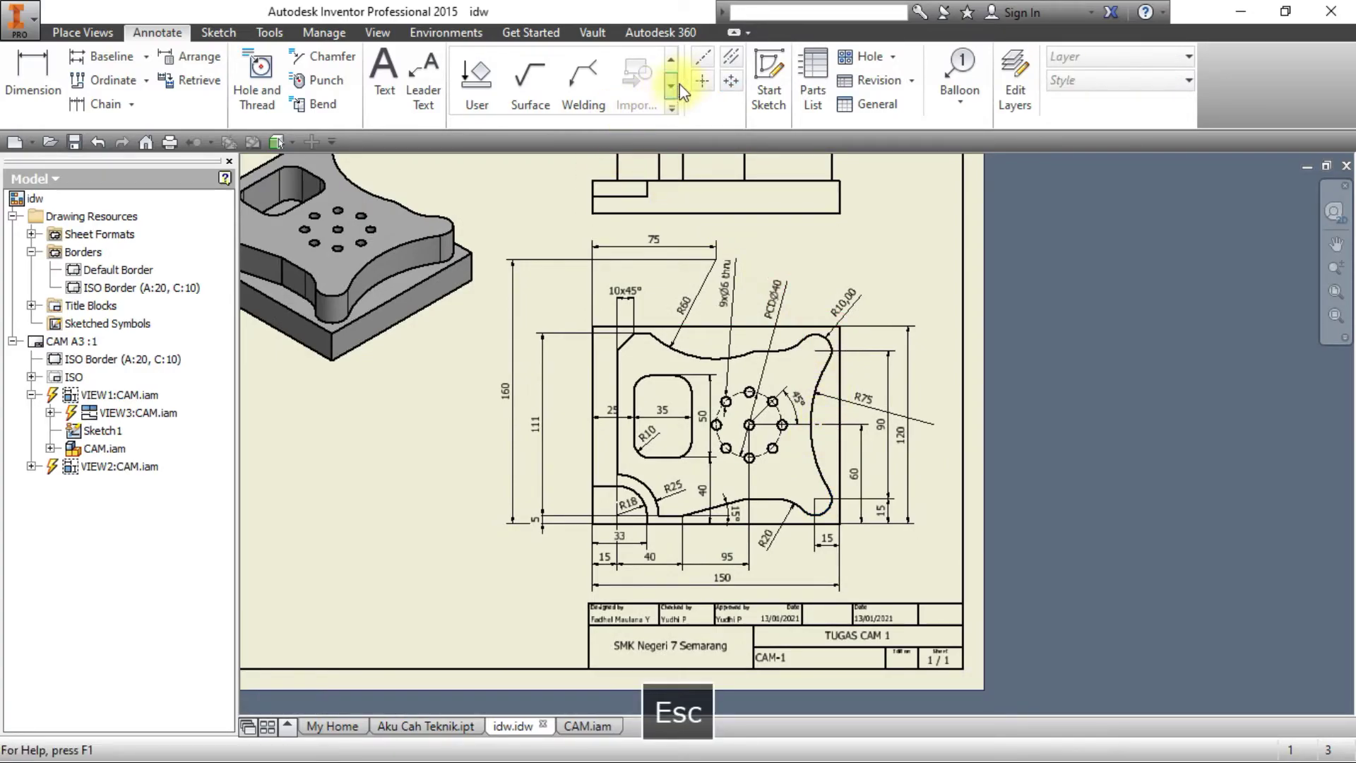
Add centre marks to the upper and lower right-hand corner arcs of the plan view.
{"action": "left_click", "coordinate": [702, 80]}
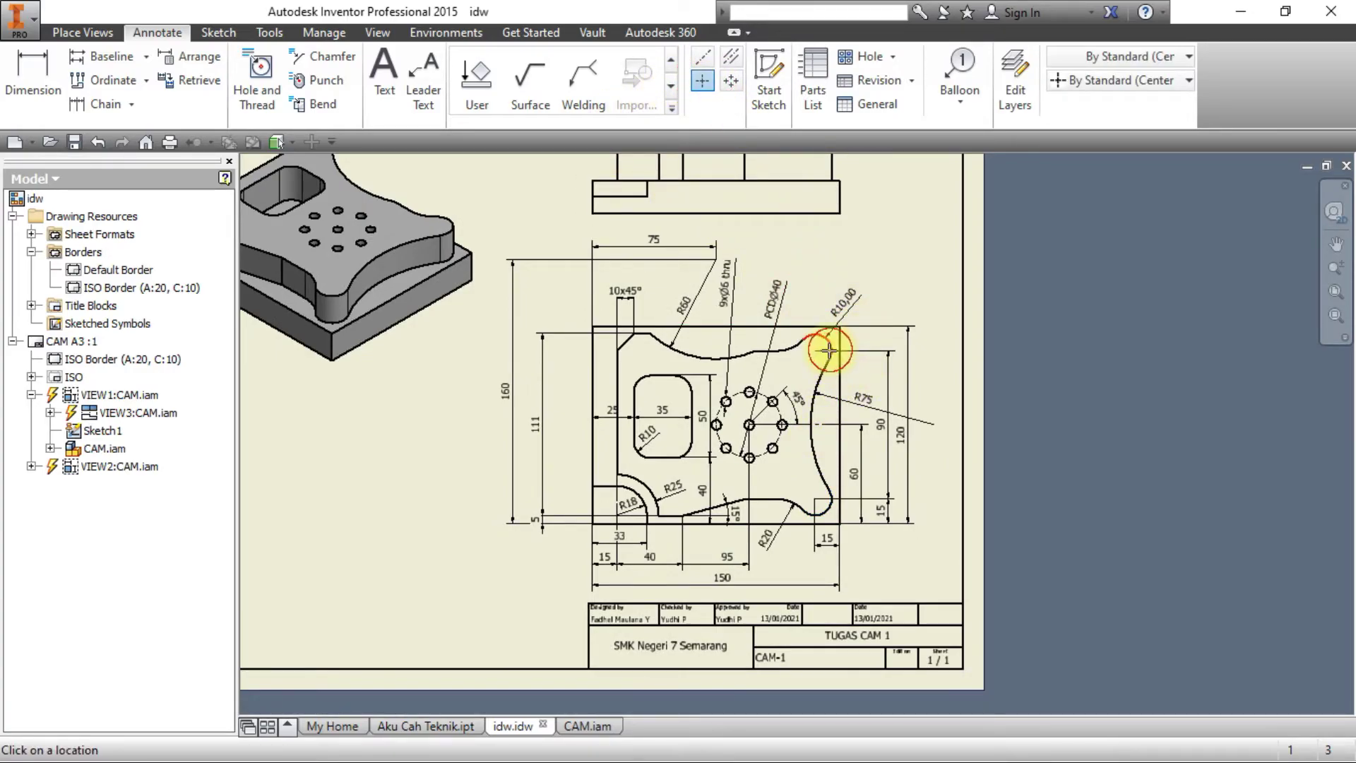
{"action": "scroll", "coordinate": [858, 475], "scroll_direction": "down", "scroll_amount": 5}
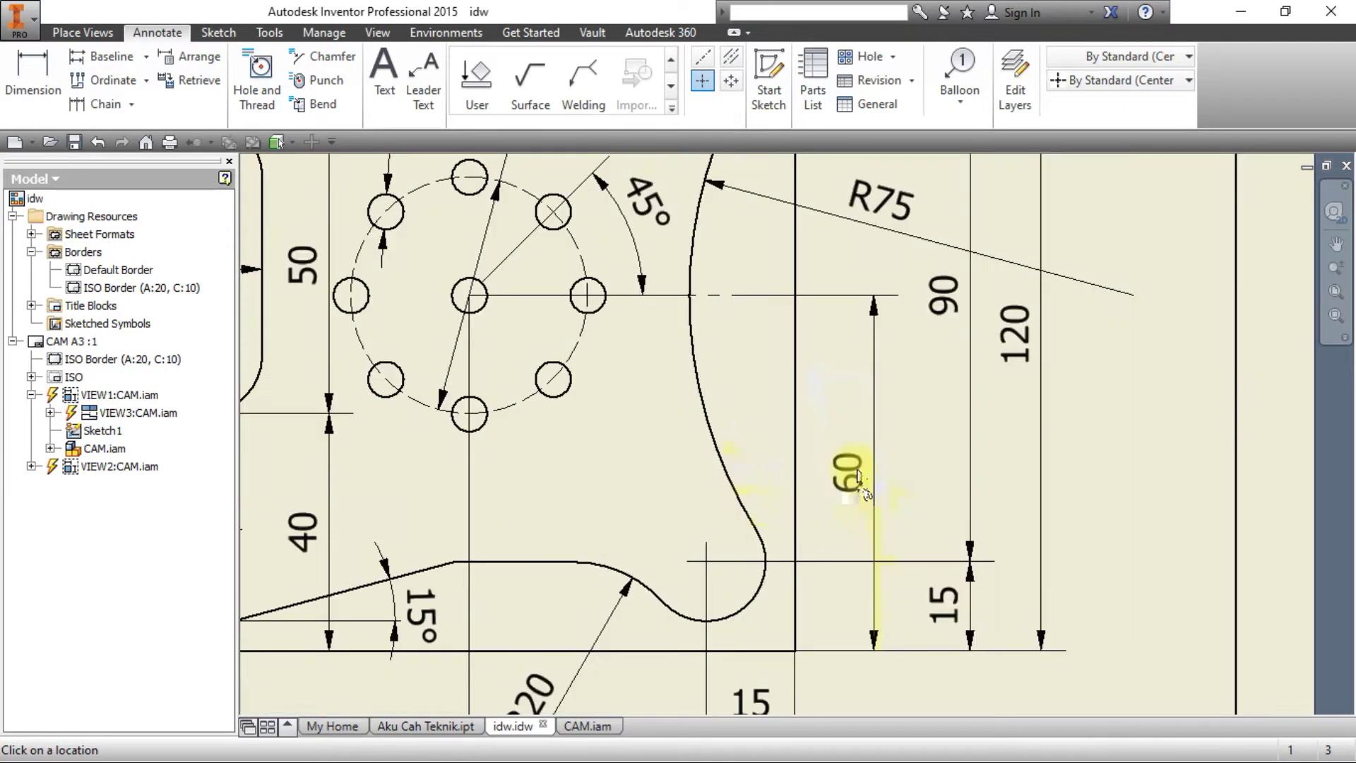
{"action": "key", "text": "Escape"}
{"action": "scroll", "coordinate": [964, 453], "scroll_direction": "up", "scroll_amount": 6}
{"action": "middle_click_drag", "start_coordinate": [941, 355], "coordinate": [940, 386]}
{"action": "scroll", "coordinate": [940, 385], "scroll_direction": "down", "scroll_amount": 5}
{"action": "key", "text": "Escape"}
{"action": "left_click", "coordinate": [770, 468]}
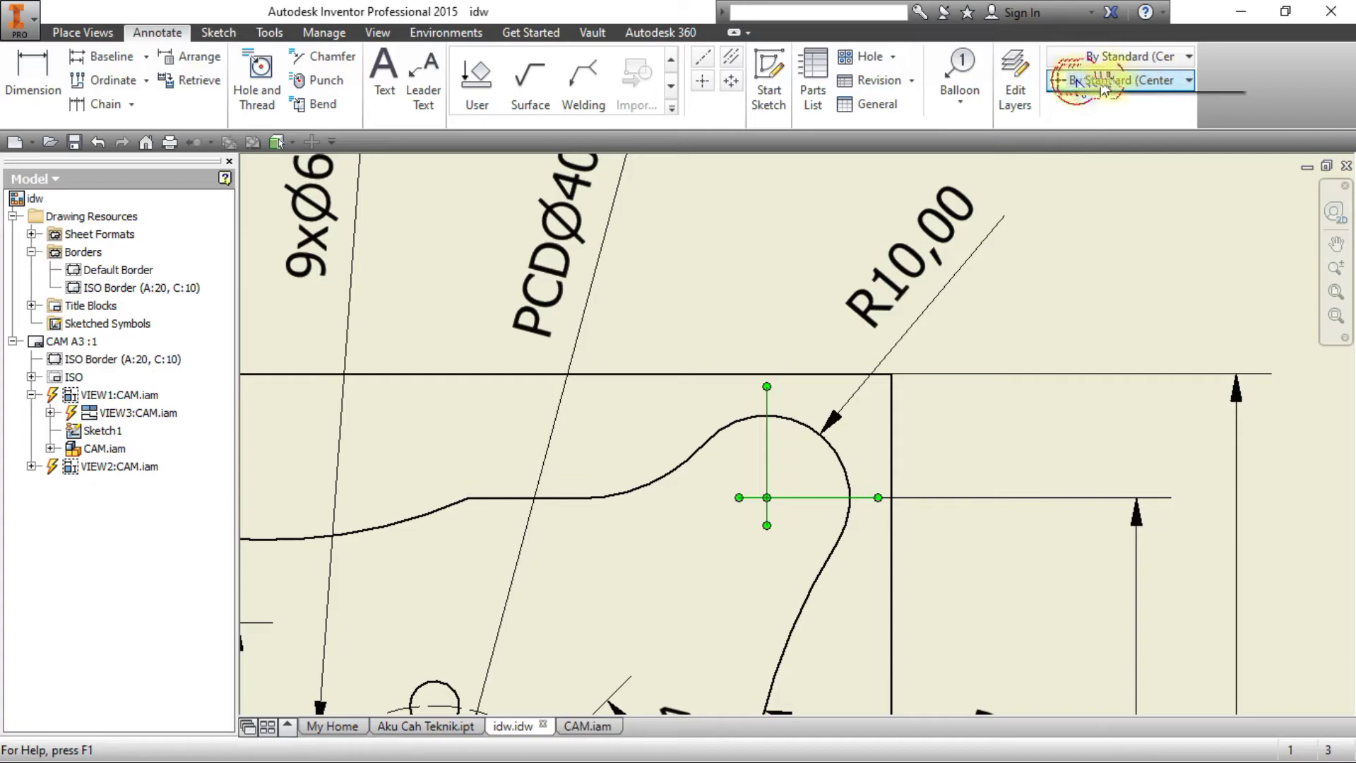
{"action": "left_click", "coordinate": [1114, 58]}
{"action": "left_click", "coordinate": [1112, 59]}
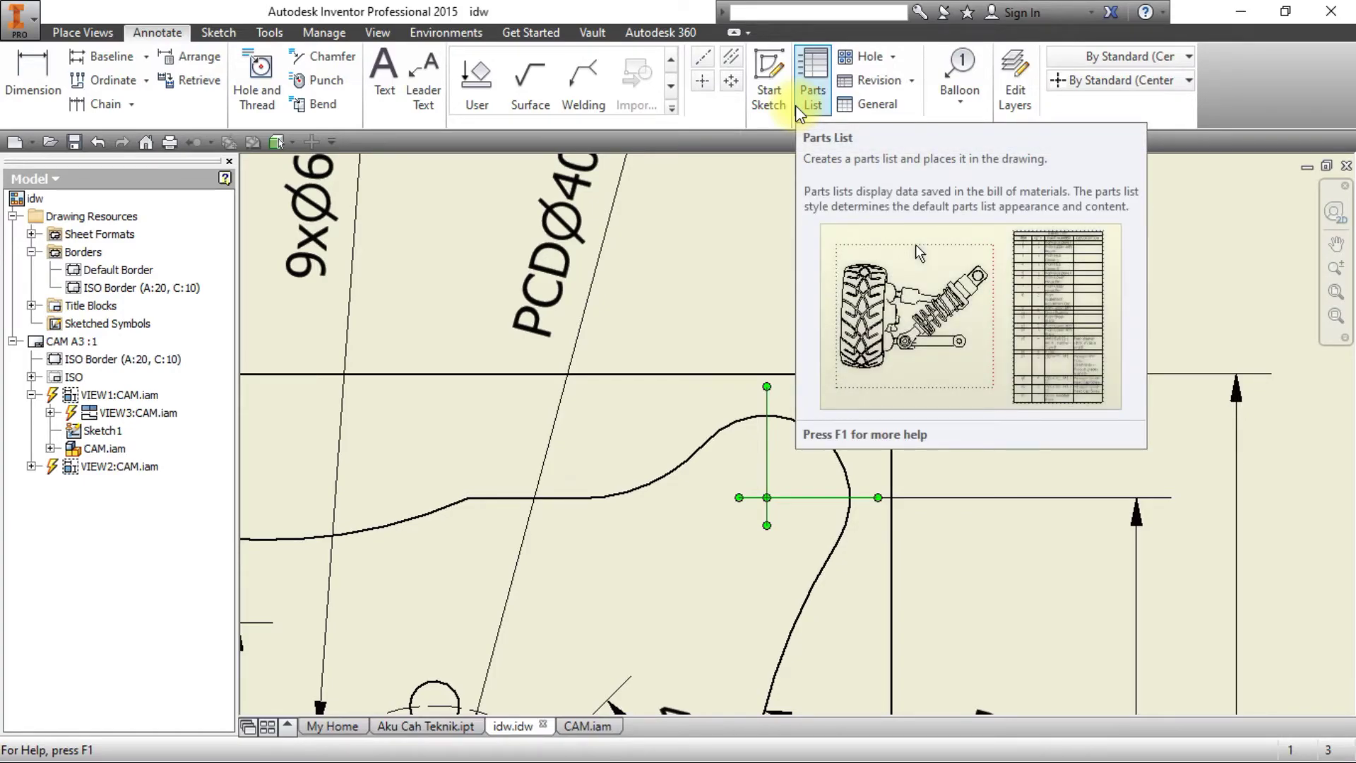
{"action": "left_click", "coordinate": [673, 108]}
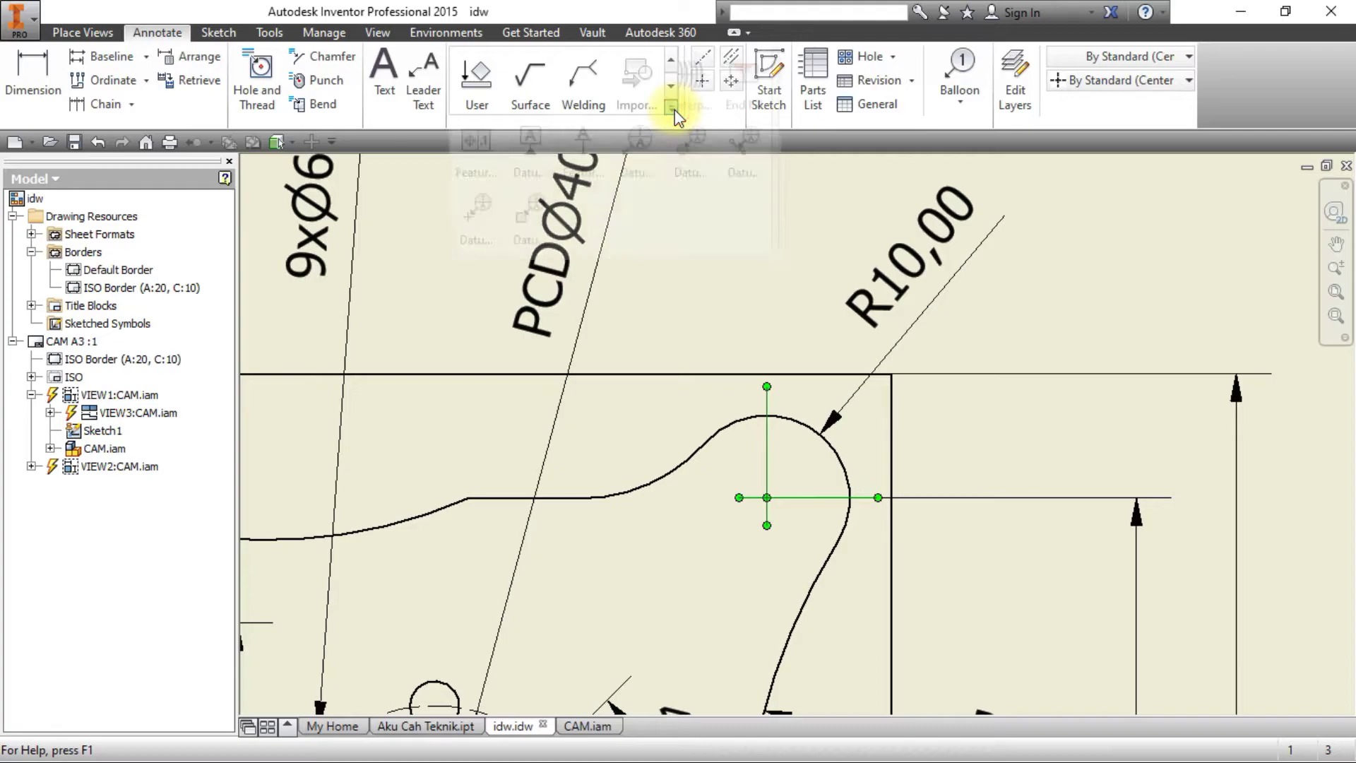
{"action": "left_click", "coordinate": [394, 128]}
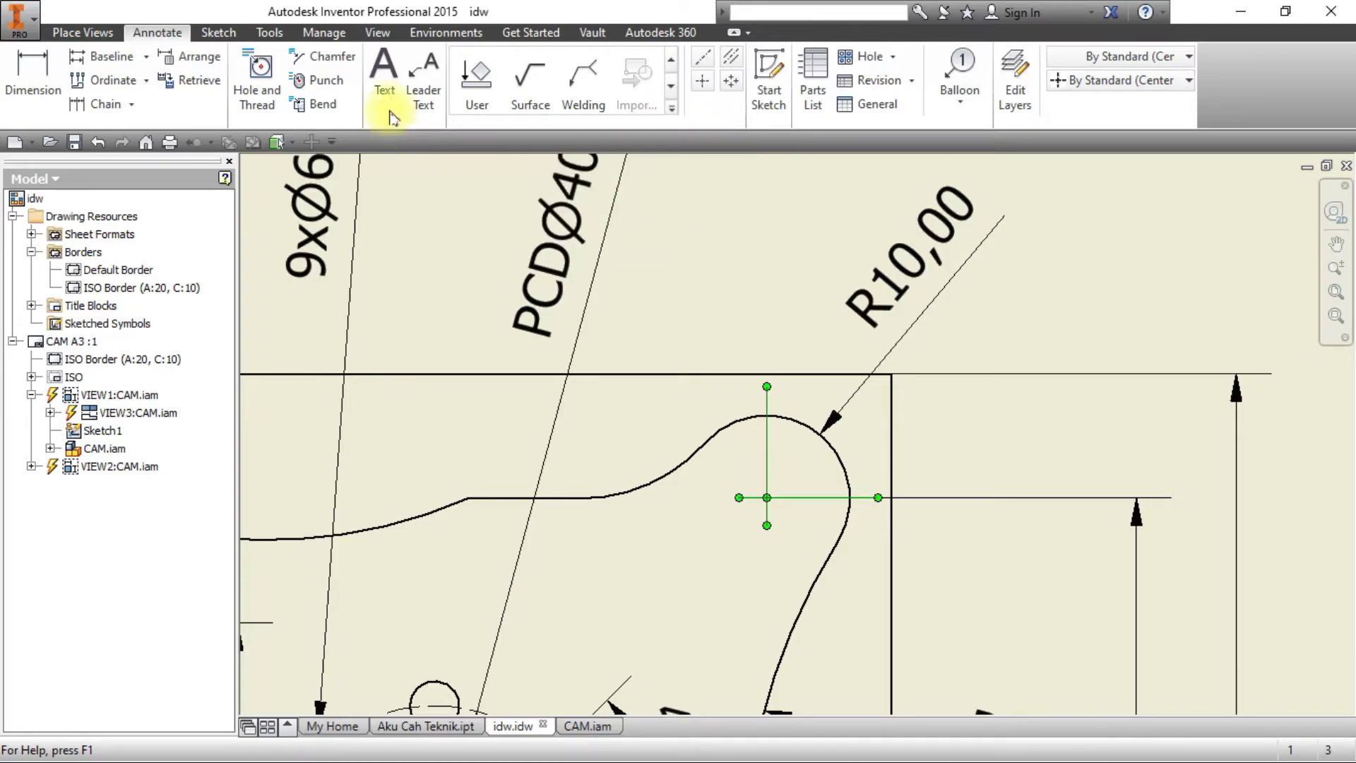
{"action": "left_click", "coordinate": [209, 32]}
{"action": "left_click", "coordinate": [160, 33]}
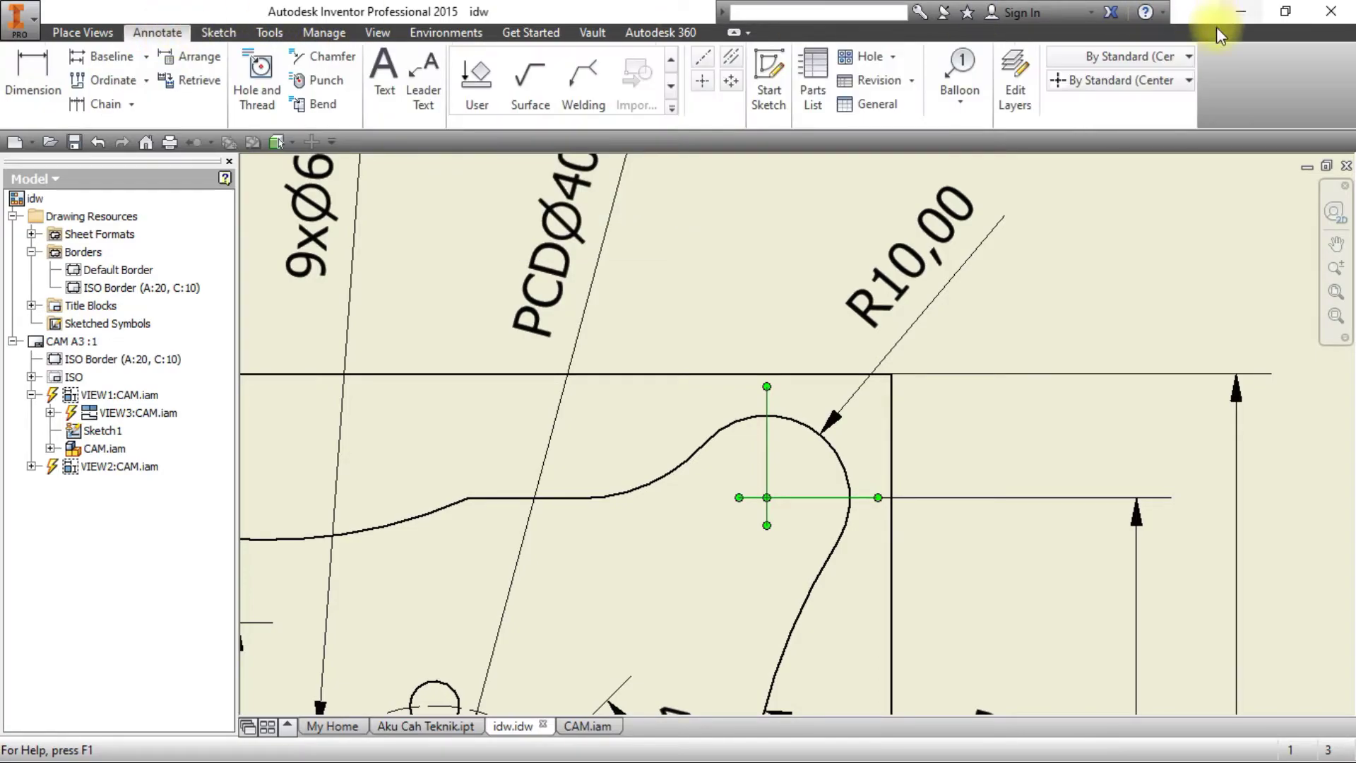
{"action": "left_click", "coordinate": [981, 105]}
{"action": "left_click", "coordinate": [1023, 97]}
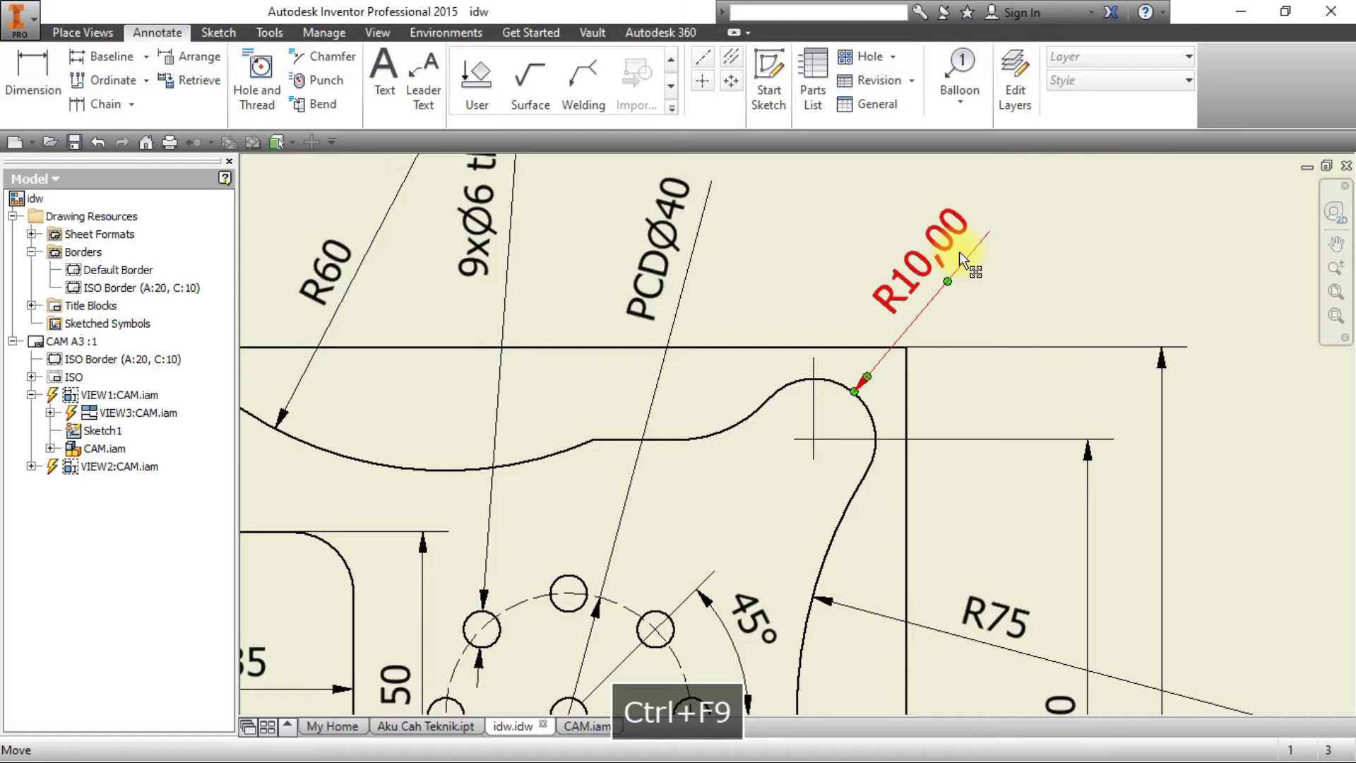
Move the front view farther above the plan view and check its height dimensions in the reference drawing.
{"action": "scroll", "coordinate": [959, 252], "scroll_direction": "down", "scroll_amount": 4}
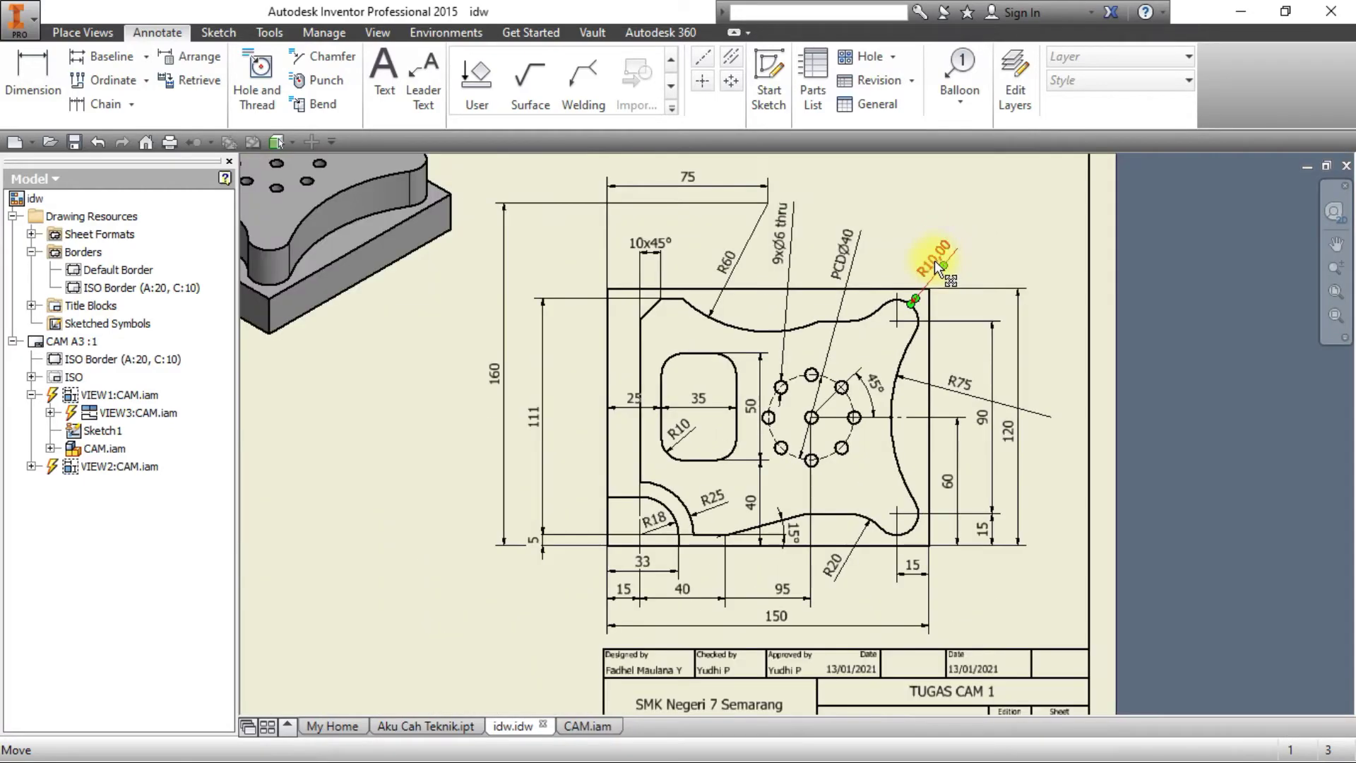
{"action": "mouse_move", "coordinate": [742, 417]}
{"action": "middle_mouse_down"}
{"action": "mouse_move", "coordinate": [772, 575]}
{"action": "mouse_move", "coordinate": [778, 396]}
{"action": "mouse_move", "coordinate": [808, 399]}
{"action": "middle_mouse_up"}
{"action": "key", "text": "Escape"}
{"action": "left_click_drag", "start_coordinate": [840, 281], "coordinate": [850, 226]}
{"action": "key", "text": "alt+Tab"}
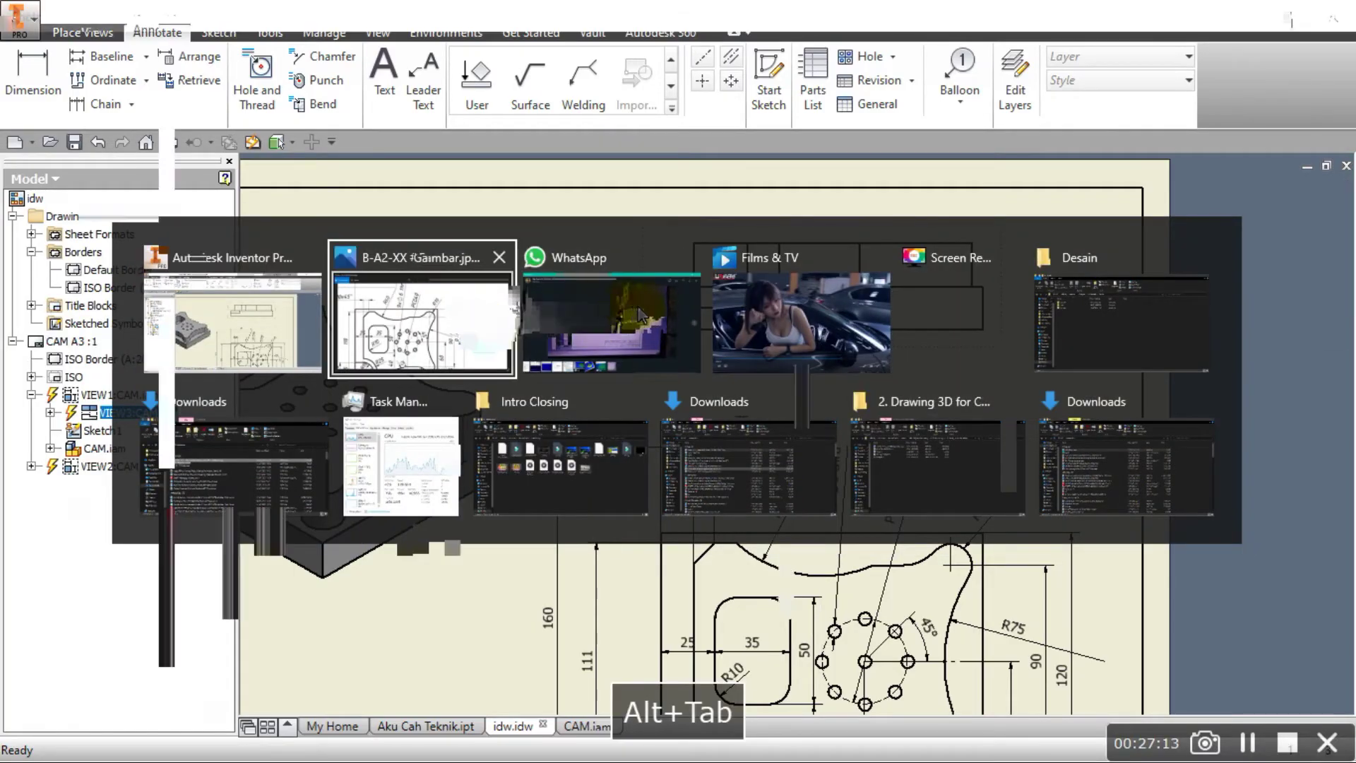
{"action": "scroll", "coordinate": [708, 238], "scroll_direction": "down", "scroll_amount": 3}
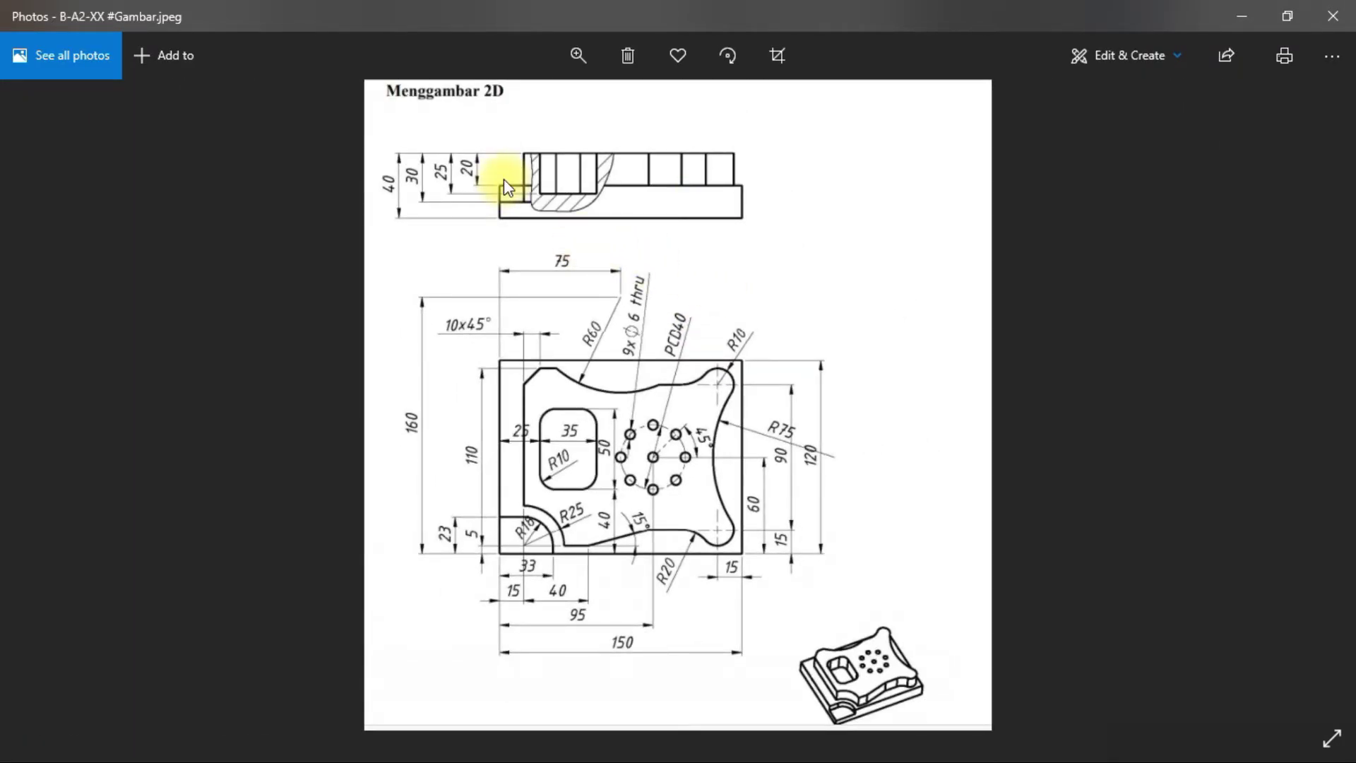
{"action": "scroll", "coordinate": [504, 180], "scroll_direction": "up", "scroll_amount": 3}
{"action": "mouse_move", "coordinate": [503, 185]}
{"action": "left_mouse_down"}
{"action": "mouse_move", "coordinate": [574, 224]}
{"action": "mouse_move", "coordinate": [621, 294]}
{"action": "mouse_move", "coordinate": [402, 282]}
{"action": "left_mouse_up"}
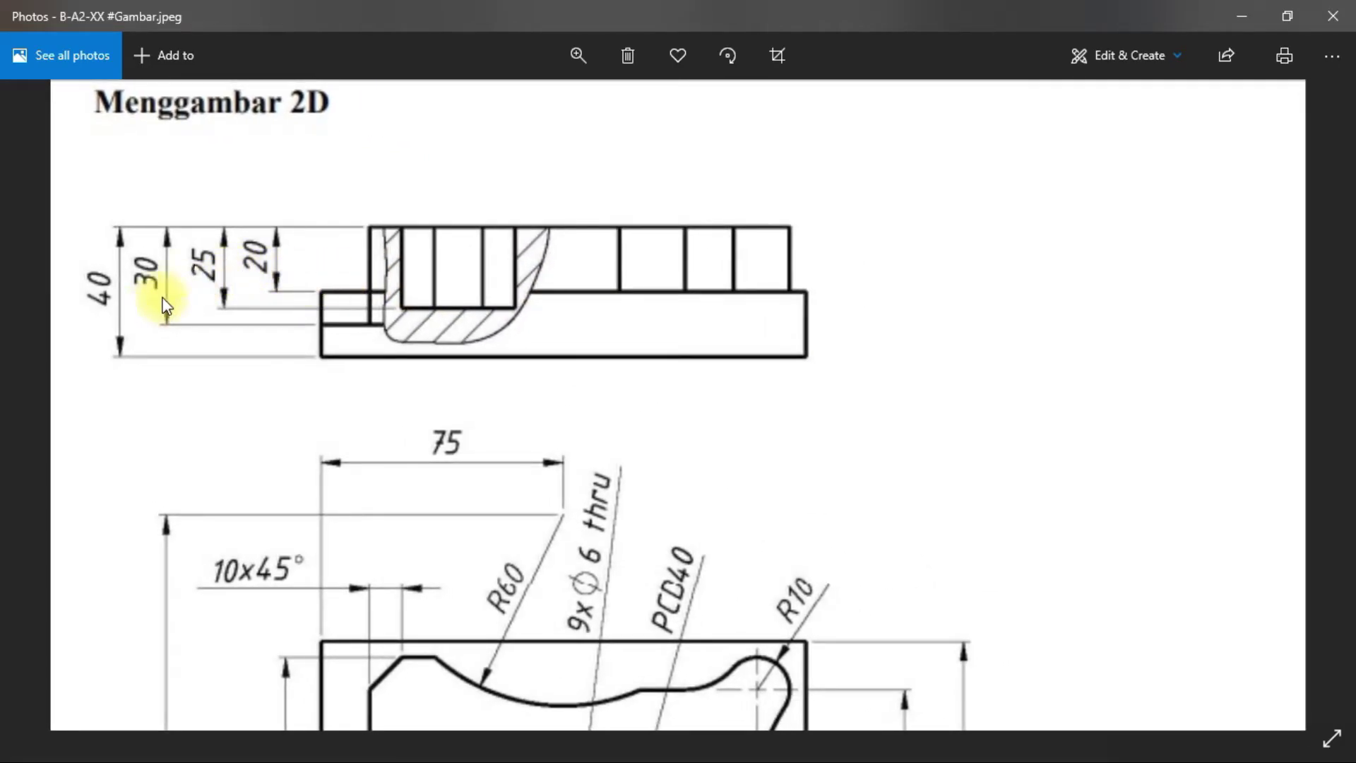
{"action": "key", "text": "alt+Tab"}
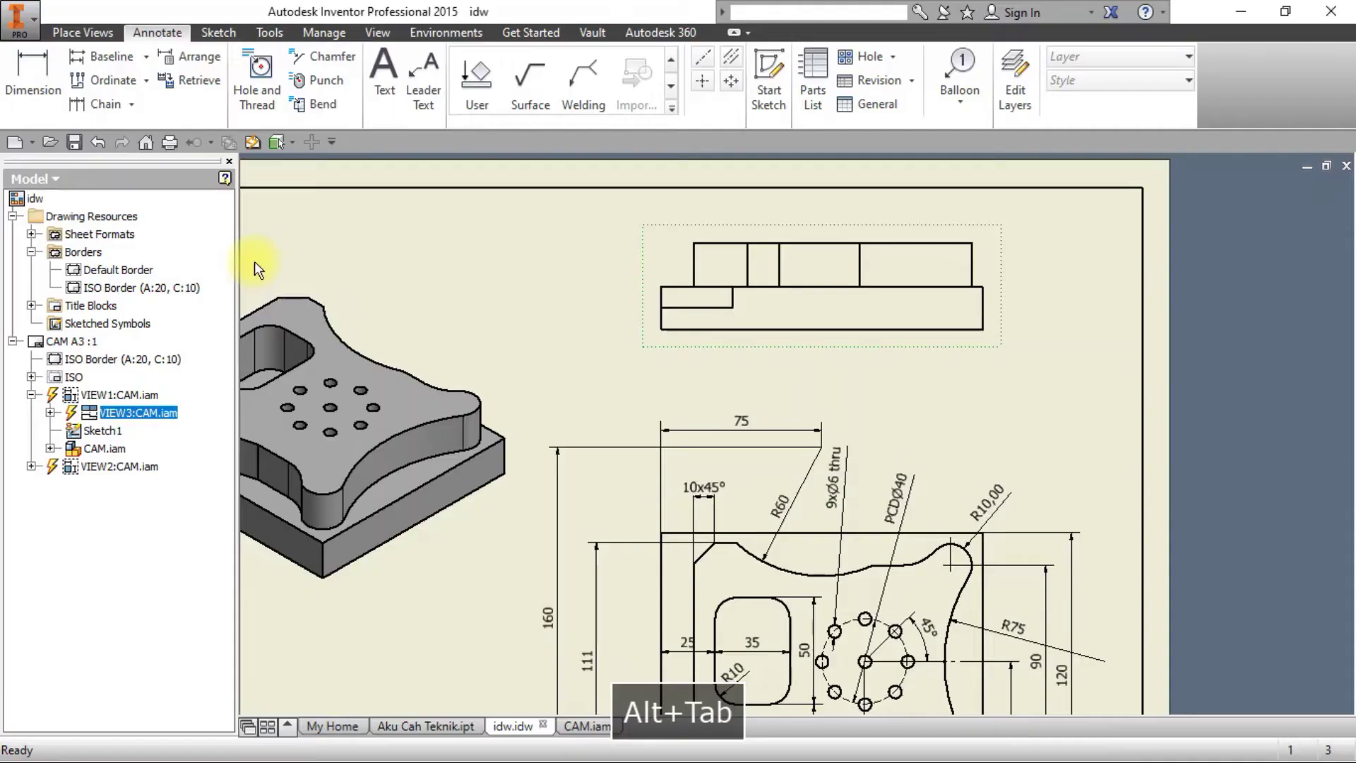
{"action": "key", "text": "d"}
{"action": "left_click", "coordinate": [687, 330]}
{"action": "left_click", "coordinate": [695, 244]}
{"action": "key", "text": "Escape"}
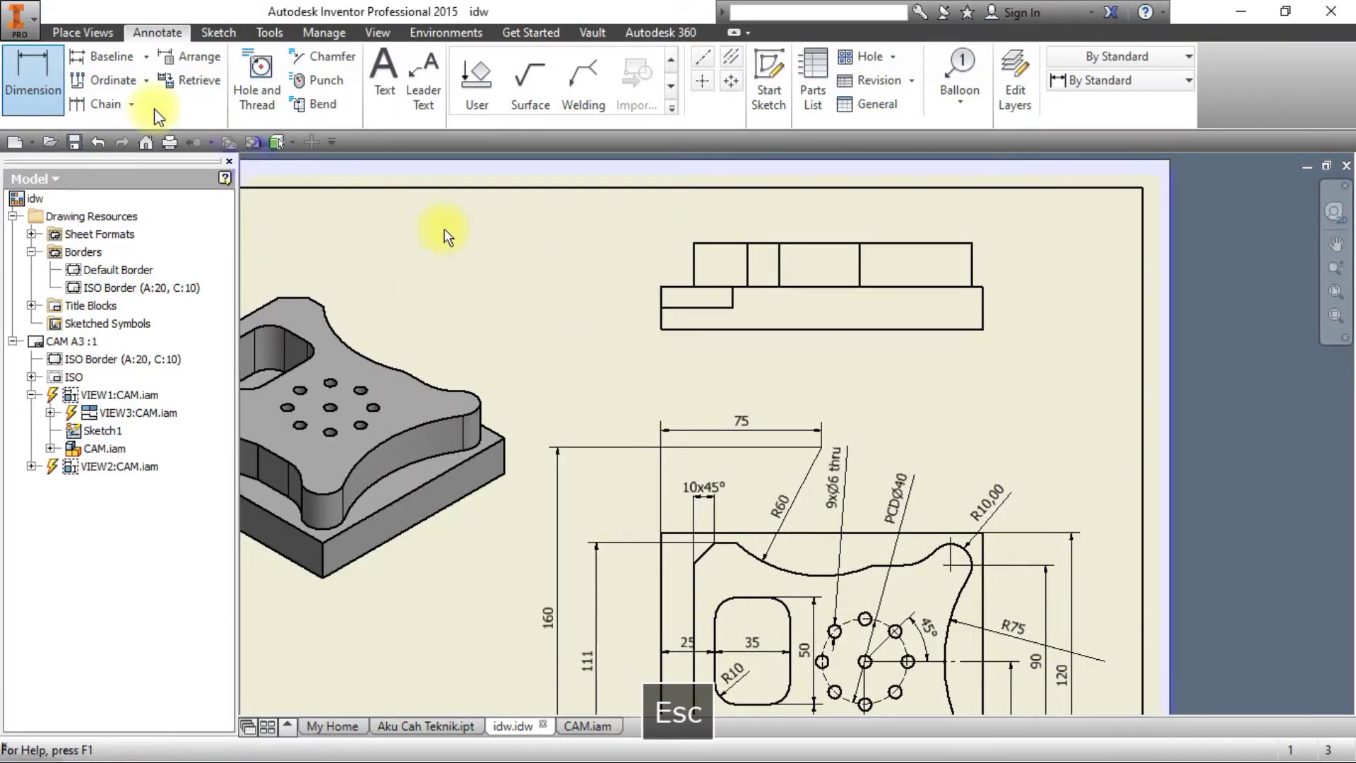
Dimension the height of the raised upper block in the front view, placing the dimension left of the view.
{"action": "left_click", "coordinate": [721, 253]}
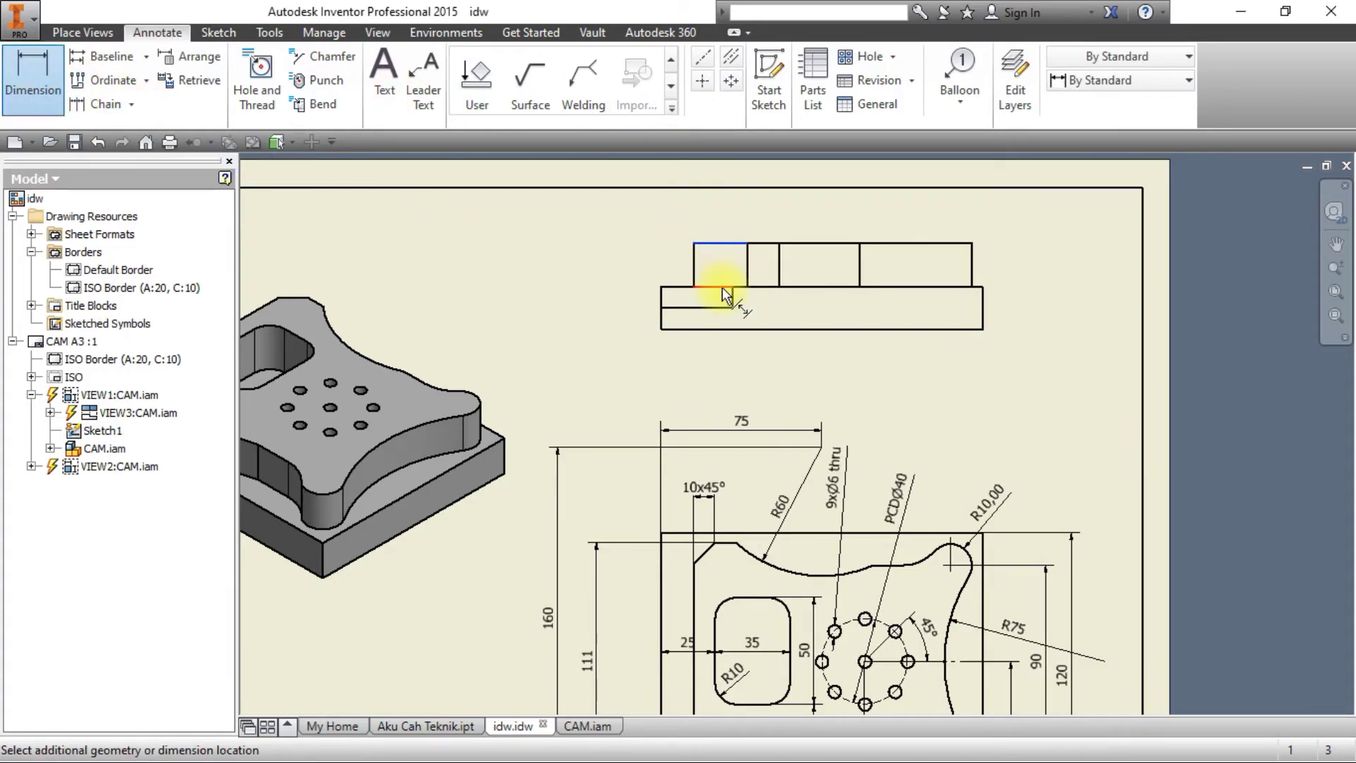
{"action": "left_click", "coordinate": [703, 288]}
{"action": "left_click", "coordinate": [641, 291]}
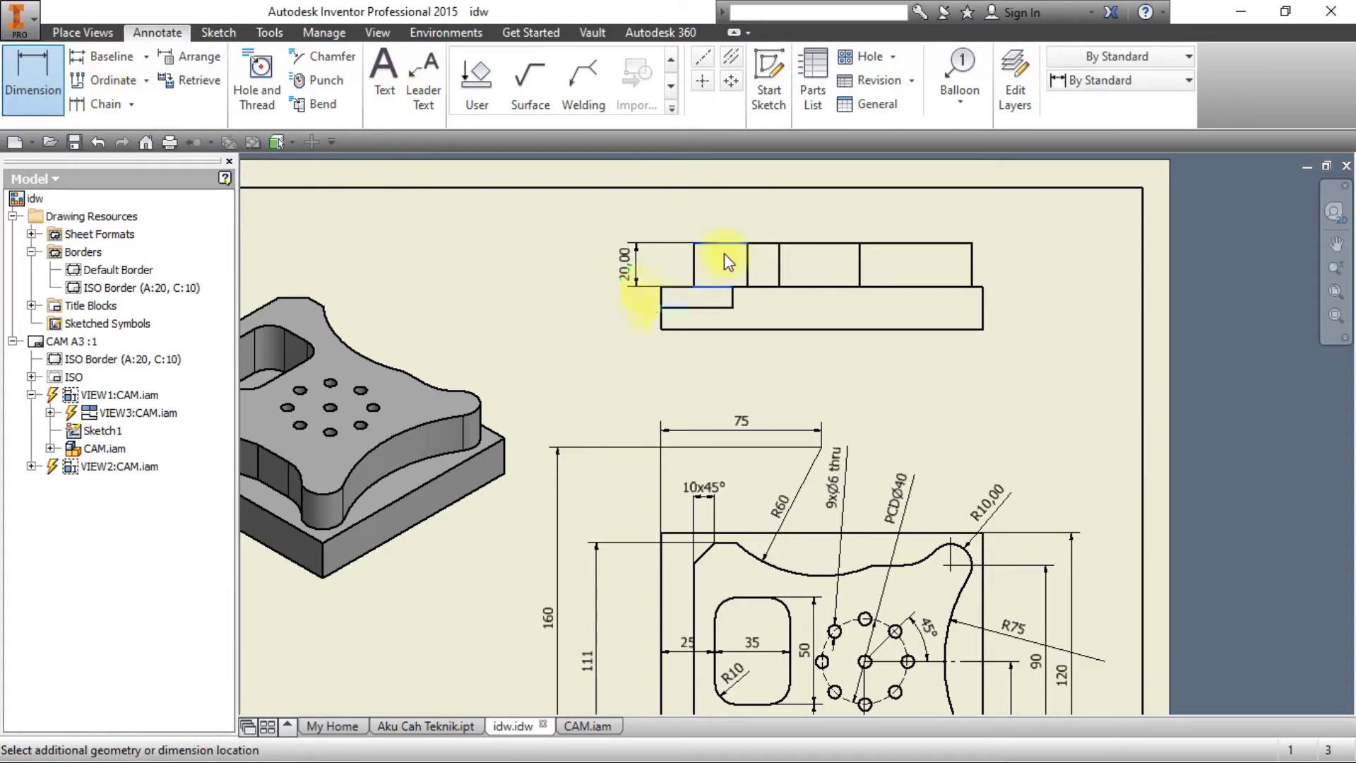
Try to add baseline height dimensions from the front view's top edge to the notch floor and the base's bottom edge.
{"action": "left_click", "coordinate": [746, 167]}
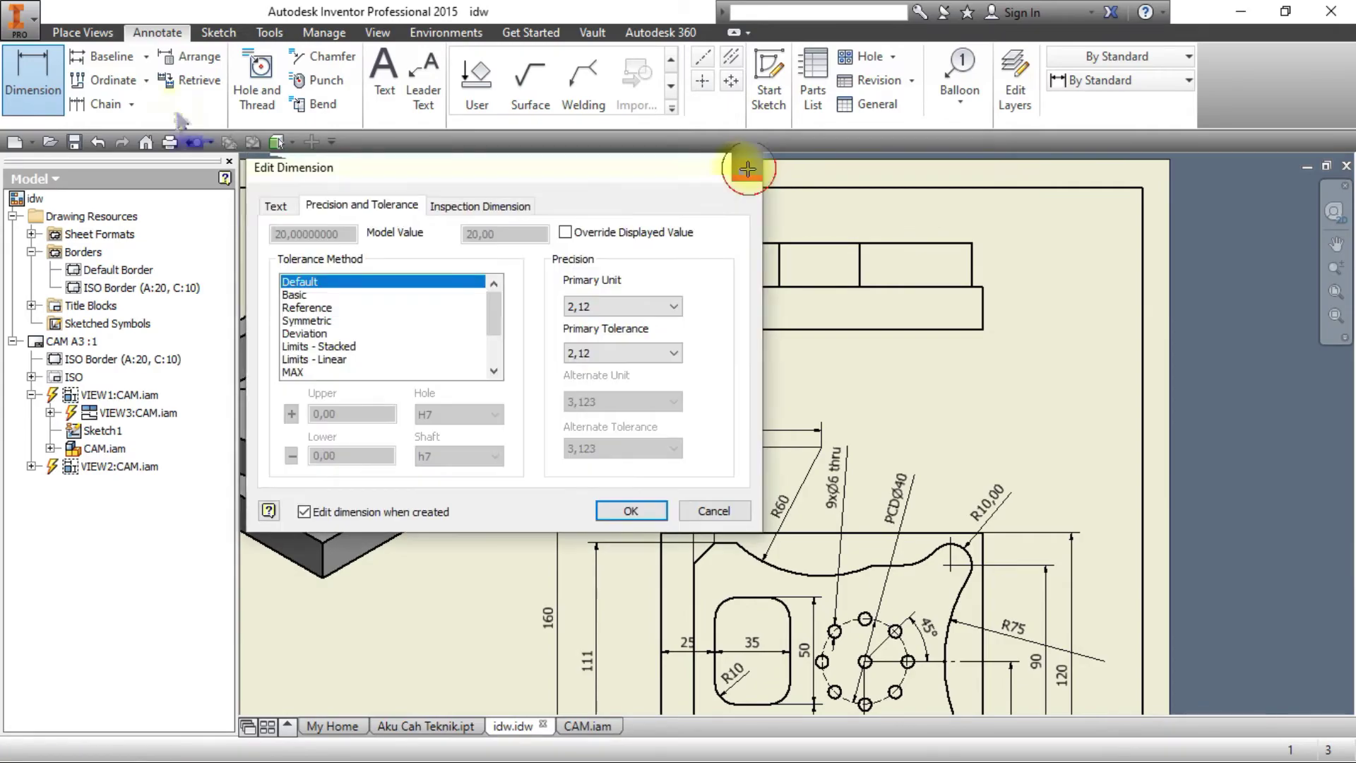
{"action": "left_click", "coordinate": [110, 67]}
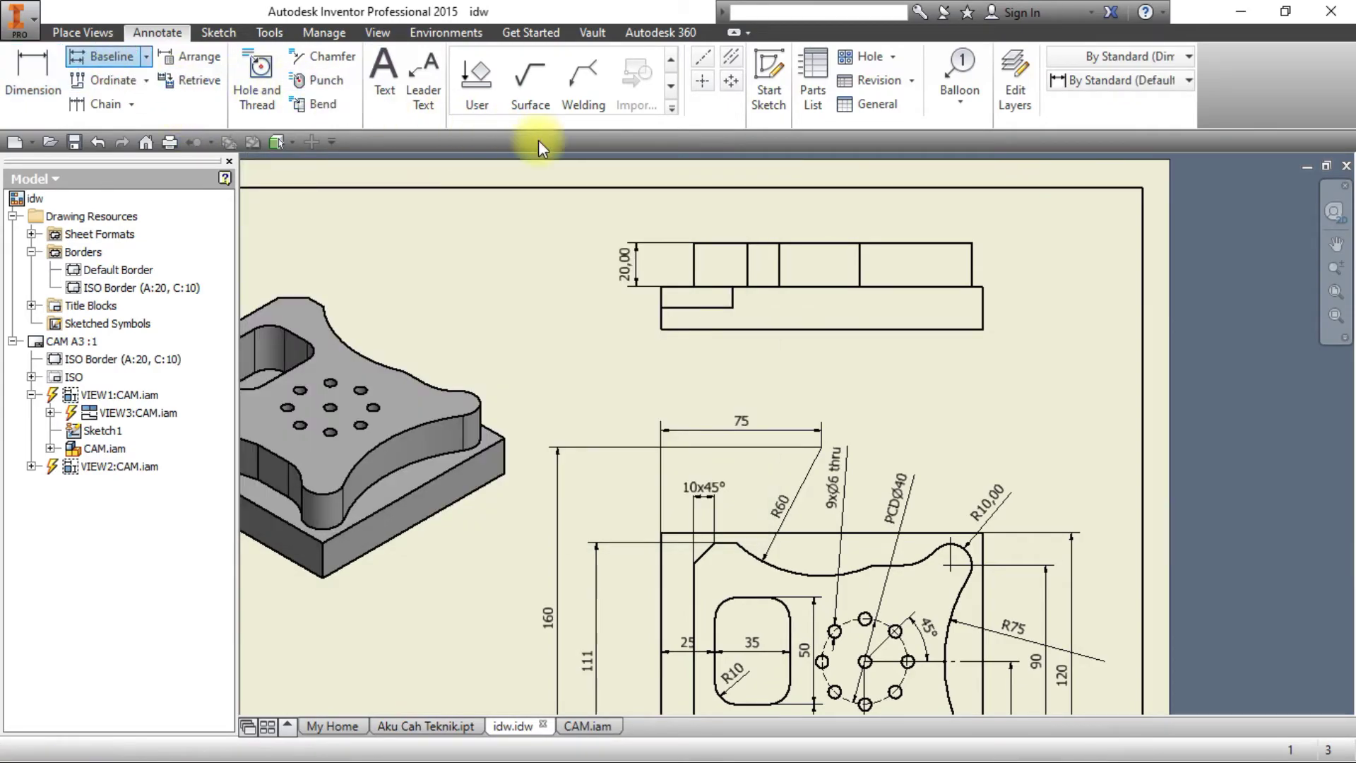
{"action": "left_click", "coordinate": [715, 244]}
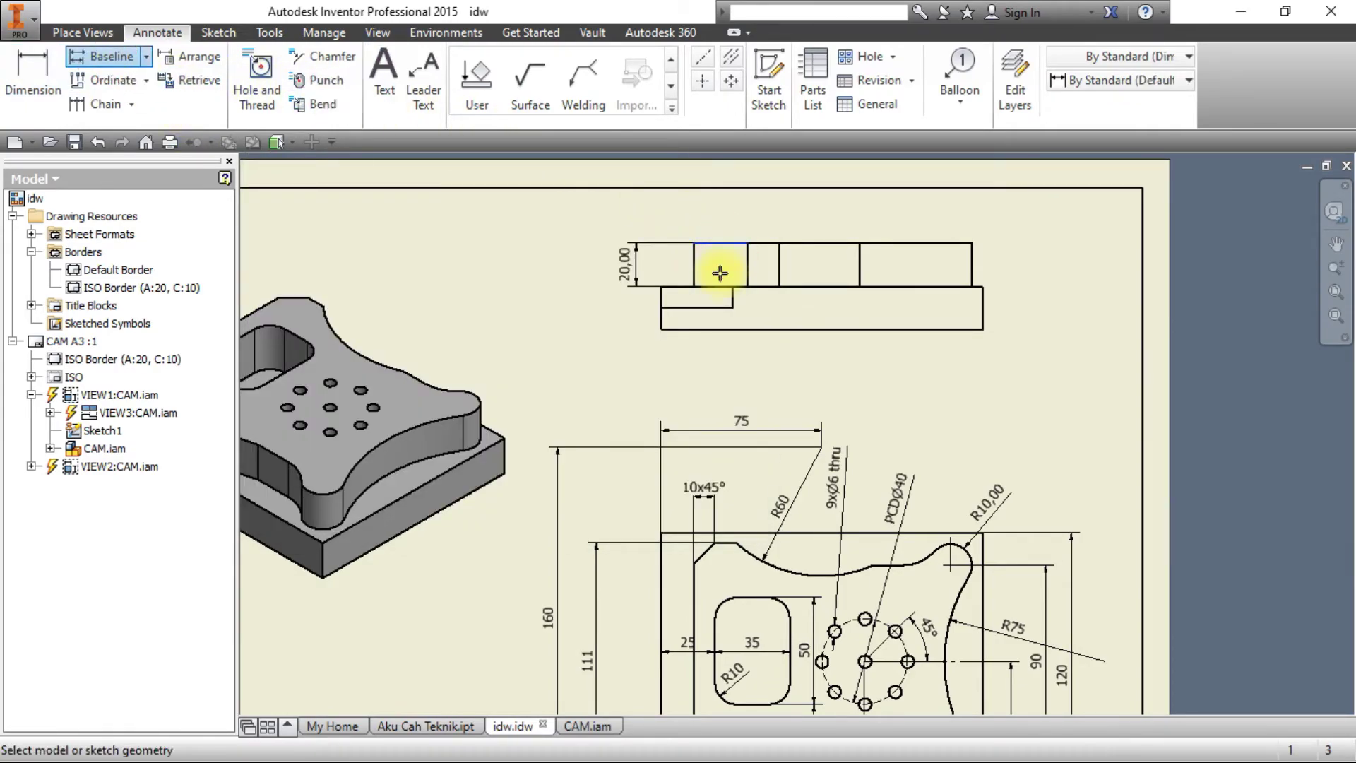
{"action": "left_click", "coordinate": [703, 308]}
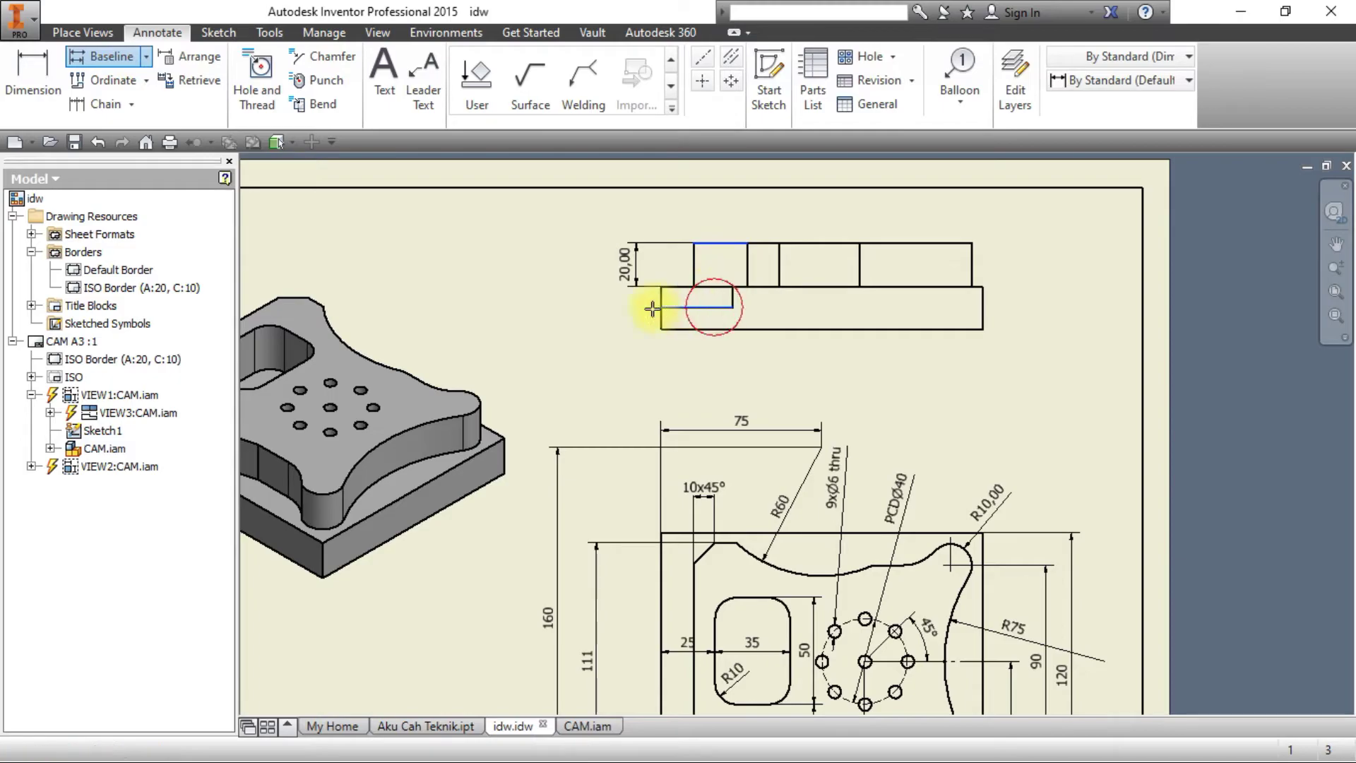
{"action": "left_click", "coordinate": [721, 329]}
{"action": "right_click", "coordinate": [619, 324]}
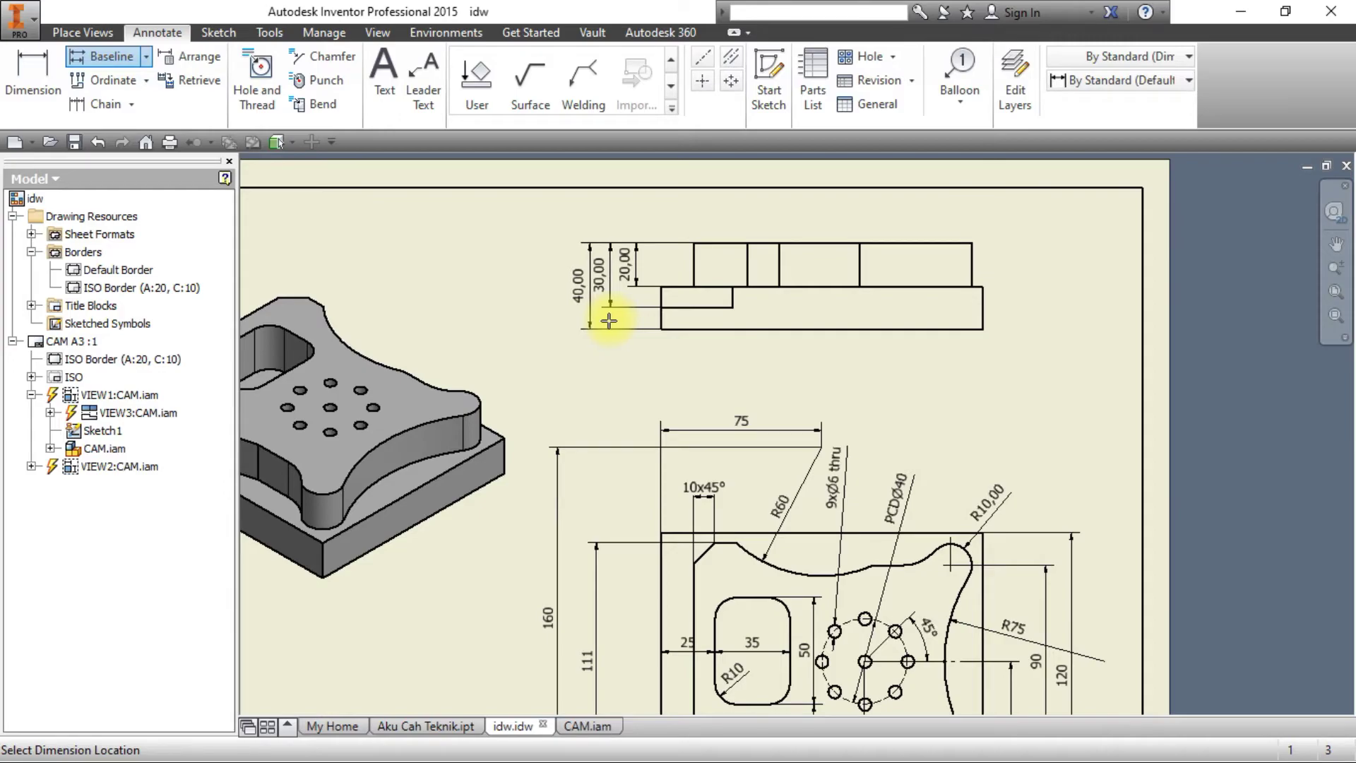
{"action": "left_click", "coordinate": [609, 321]}
{"action": "key", "text": "alt+Tab"}
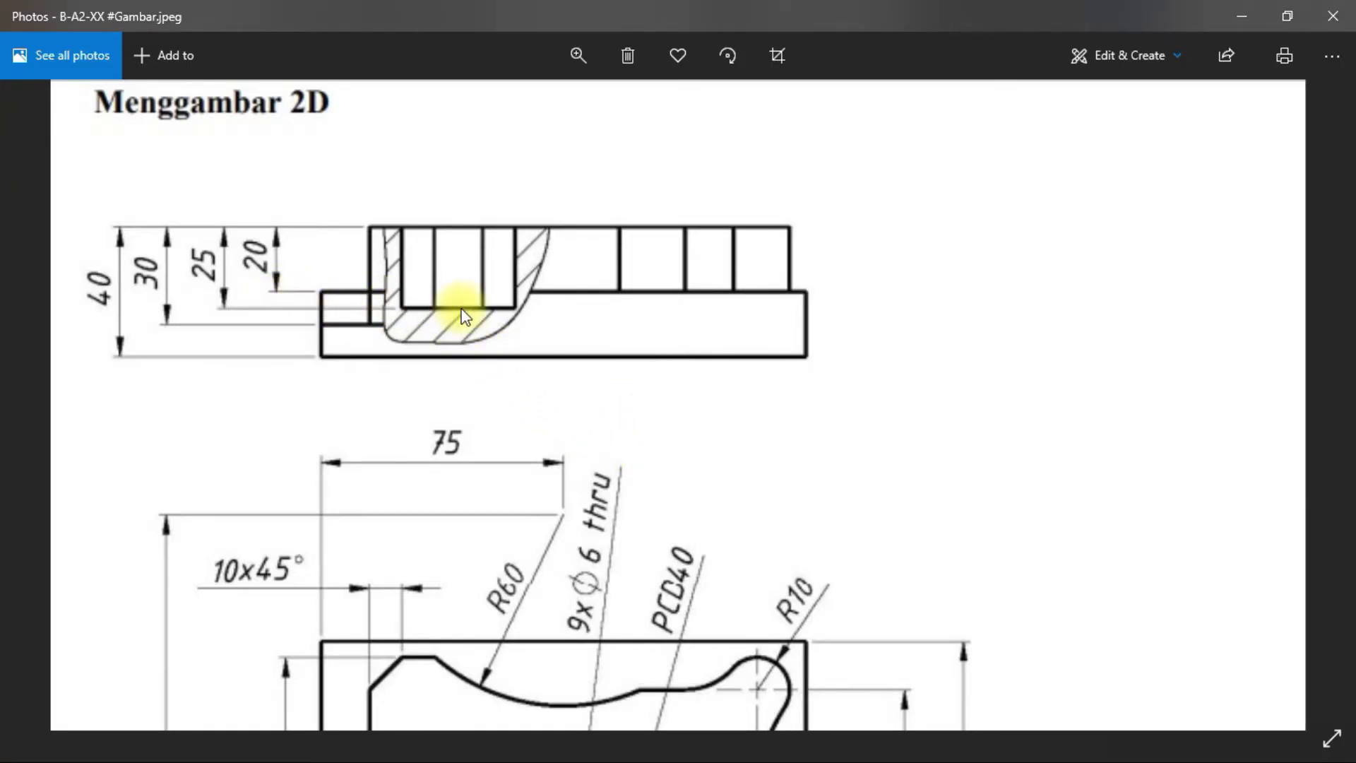
{"action": "key", "text": "alt+Tab"}
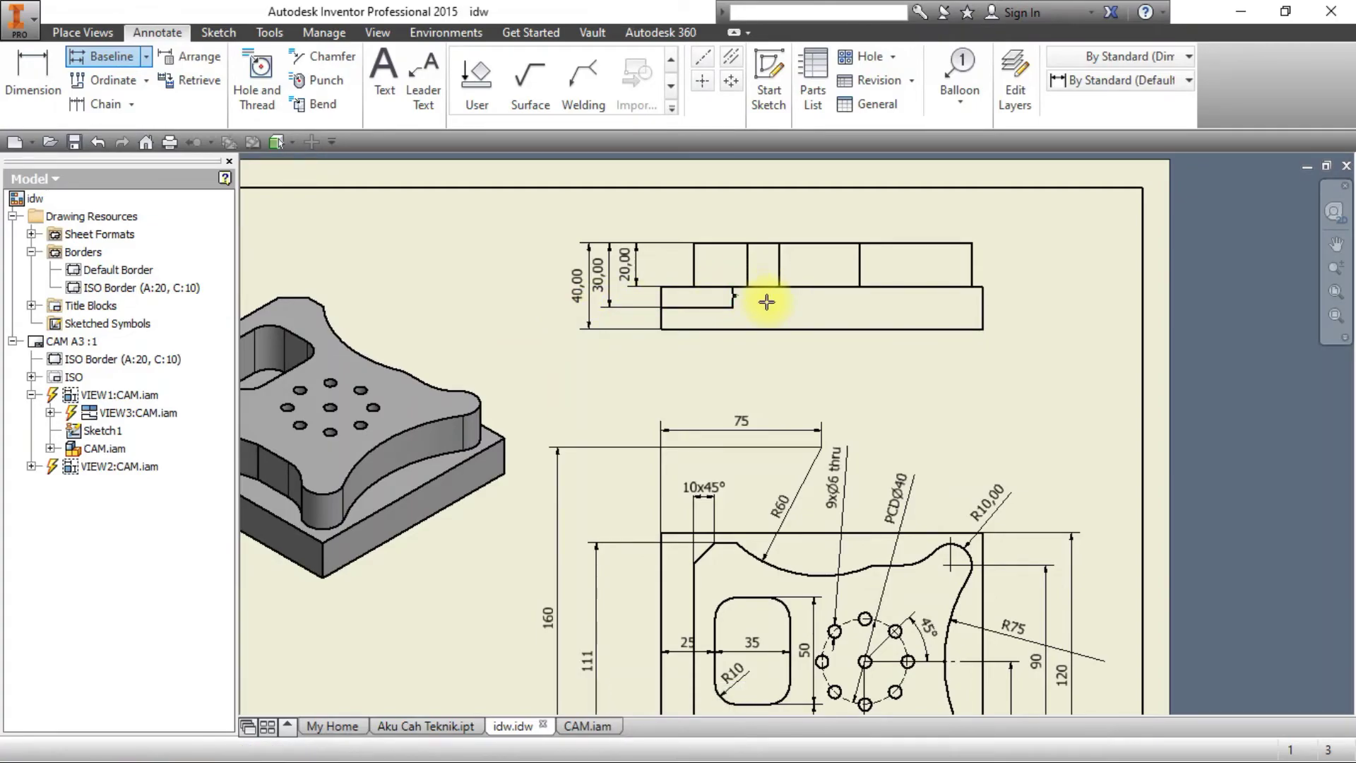
{"action": "key", "text": "Escape"}
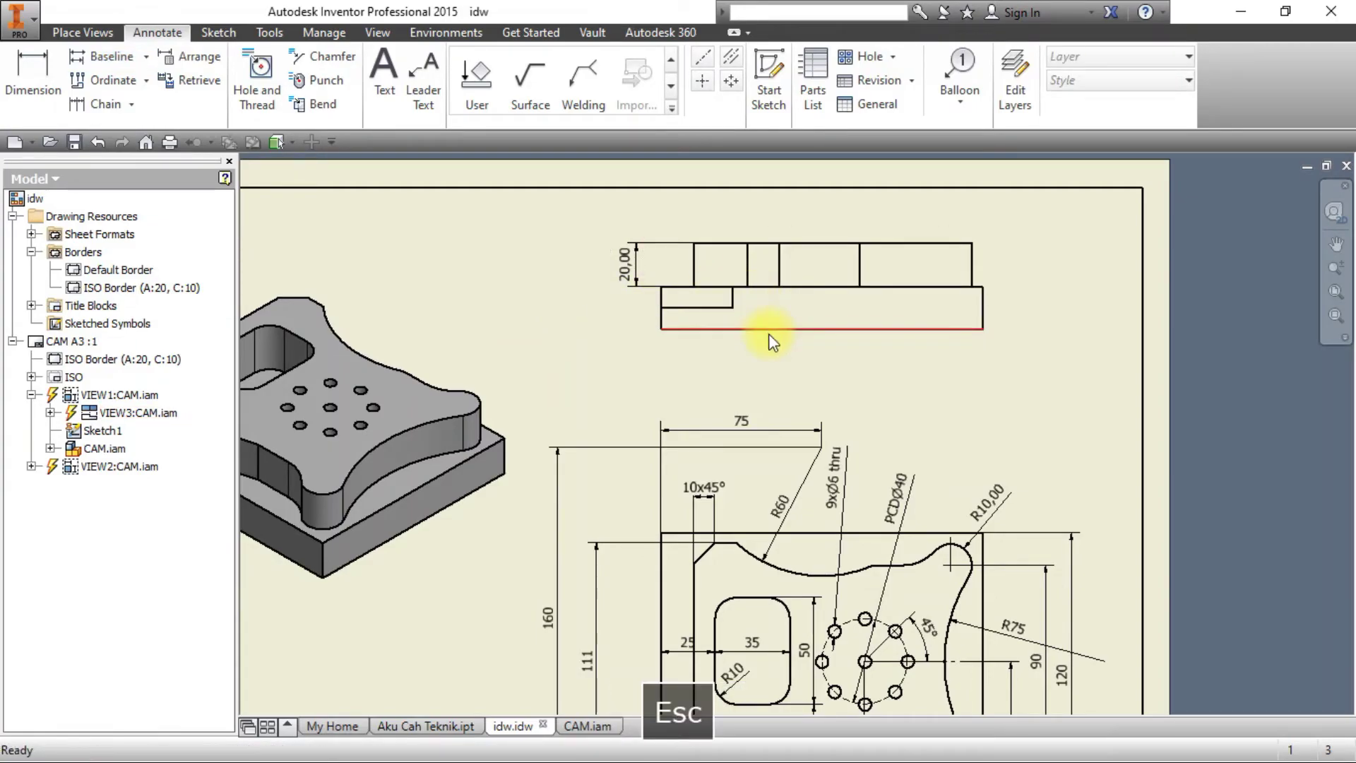
{"action": "right_click", "coordinate": [799, 248]}
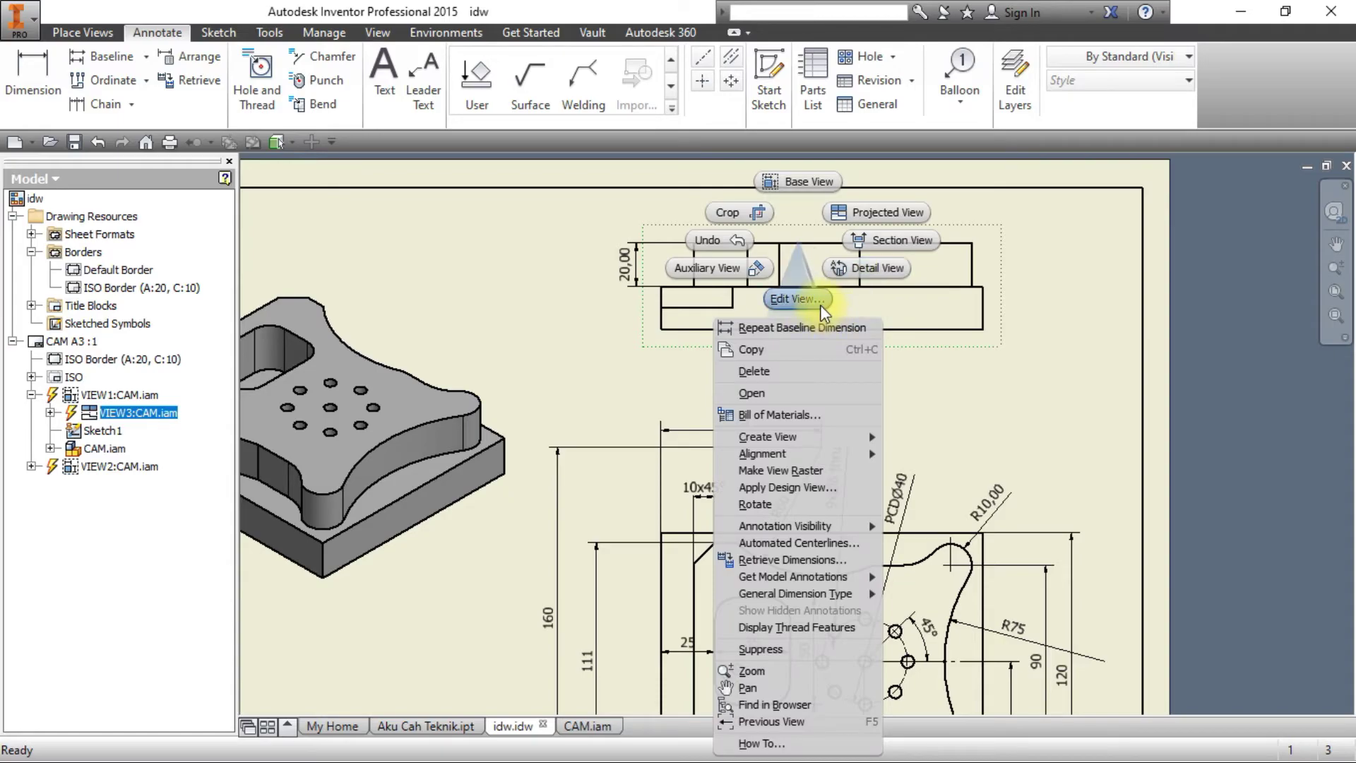
{"action": "left_click", "coordinate": [892, 214]}
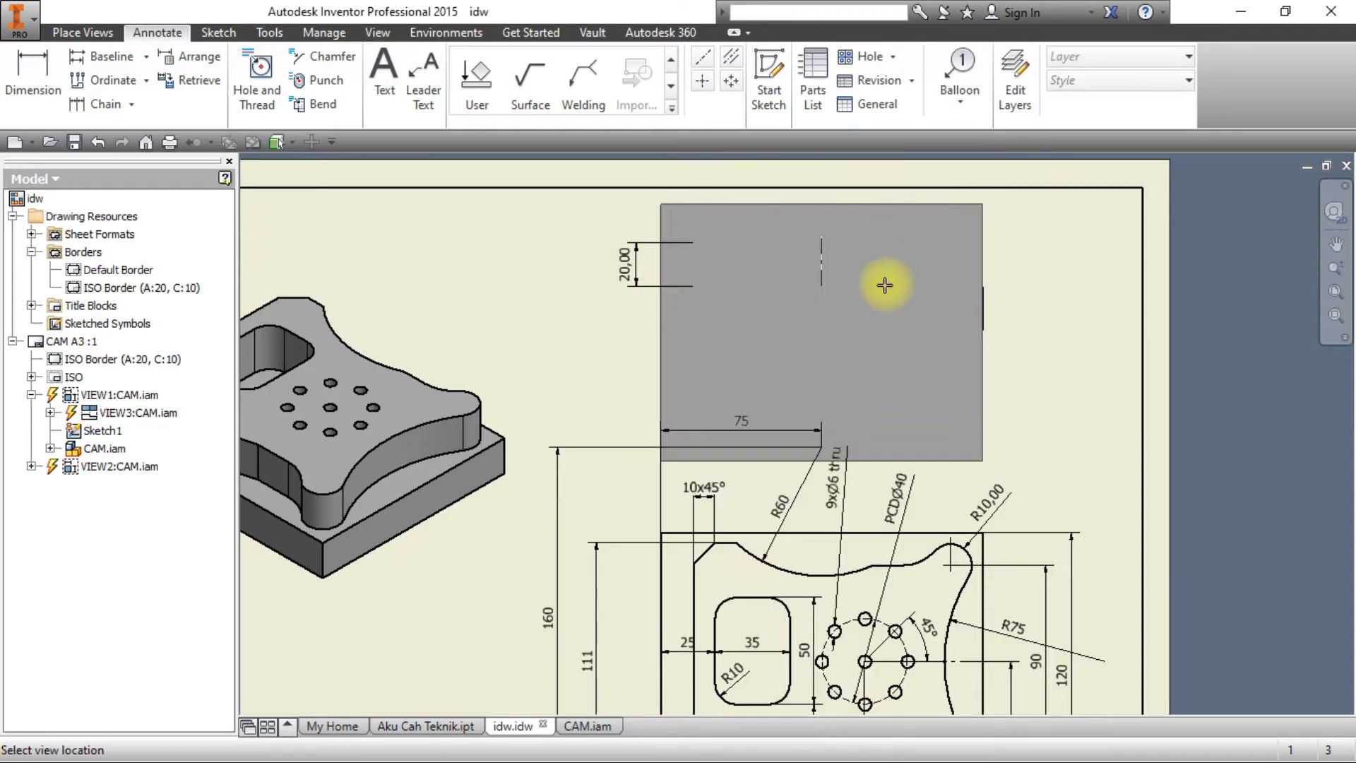
{"action": "middle_click_drag", "start_coordinate": [1323, 294], "coordinate": [874, 388]}
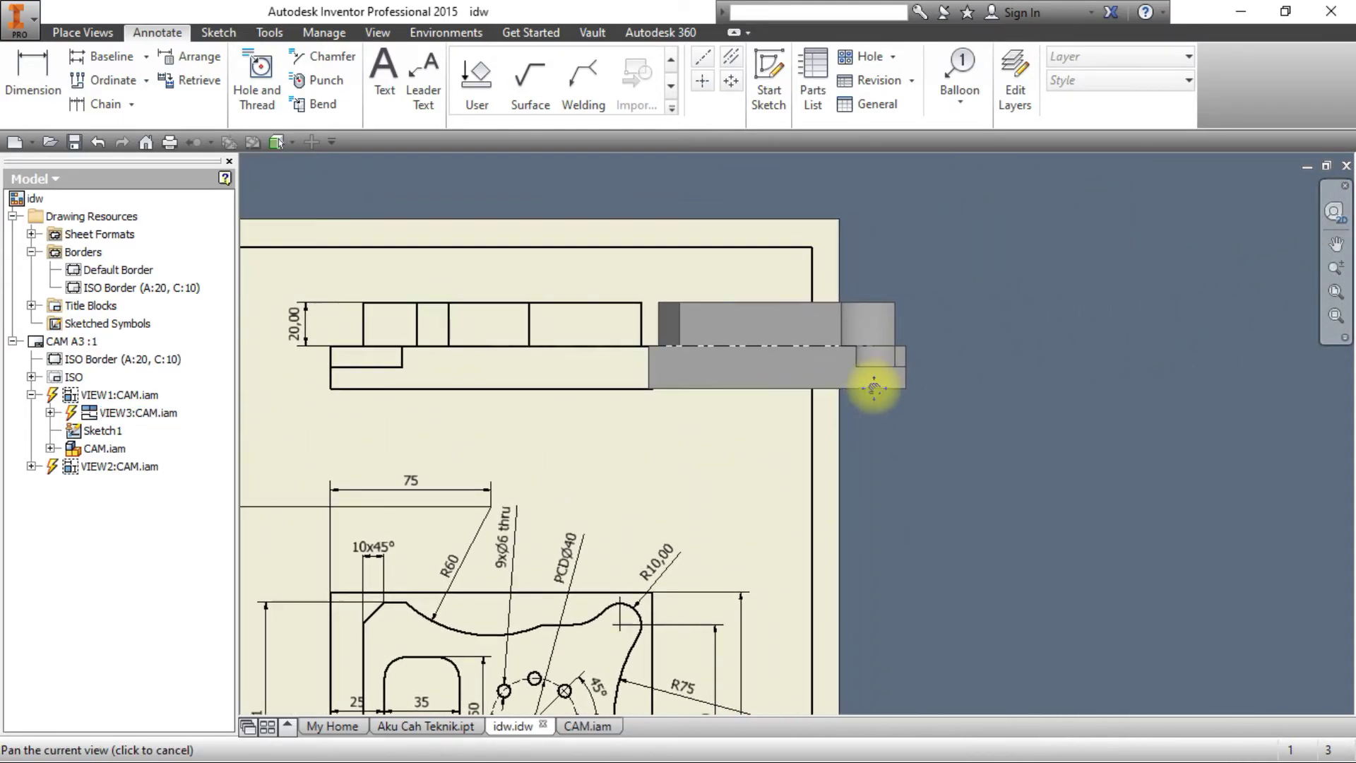
{"action": "key", "text": "Escape"}
{"action": "key", "text": "Escape"}
{"action": "middle_click_drag", "start_coordinate": [470, 391], "coordinate": [657, 371]}
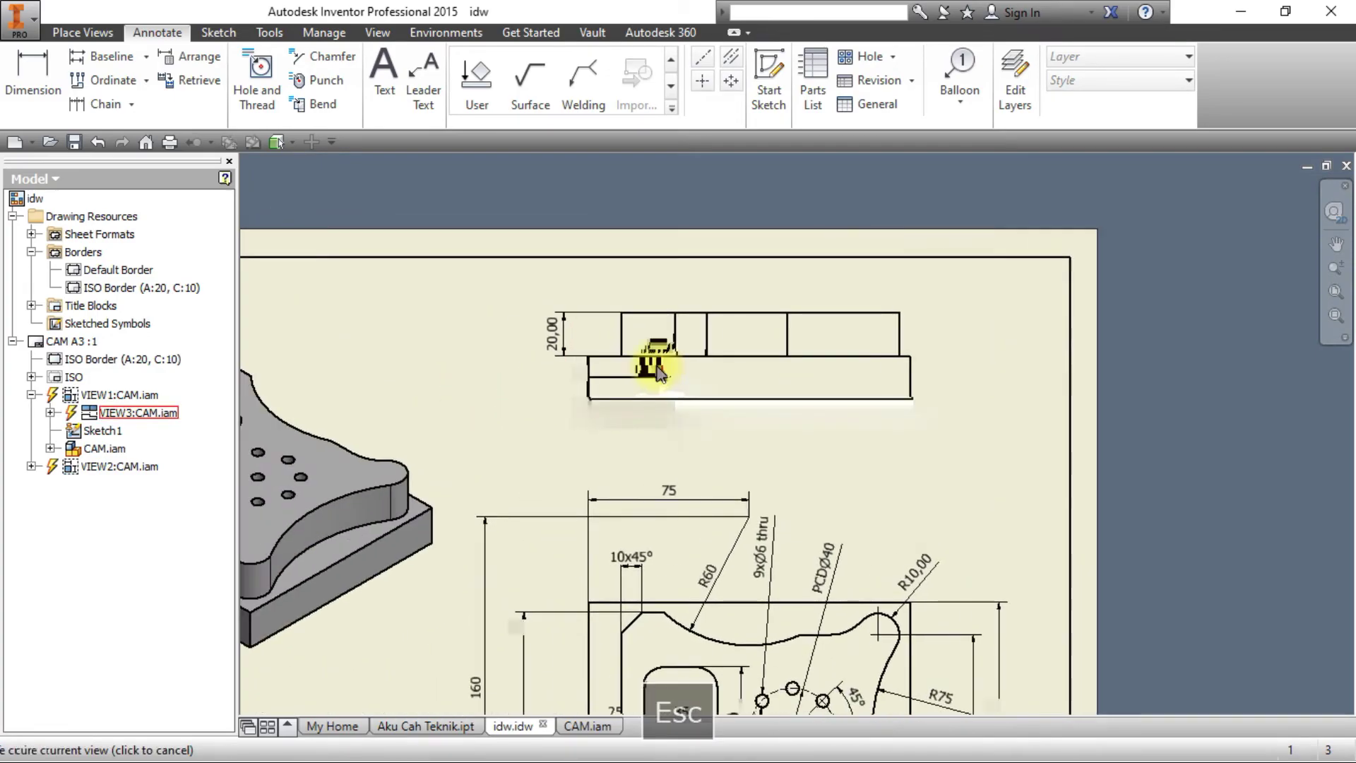
Check the front view's broken-out section in the reference drawing and undo the raised block's height dimension.
{"action": "key", "text": "alt+Tab"}
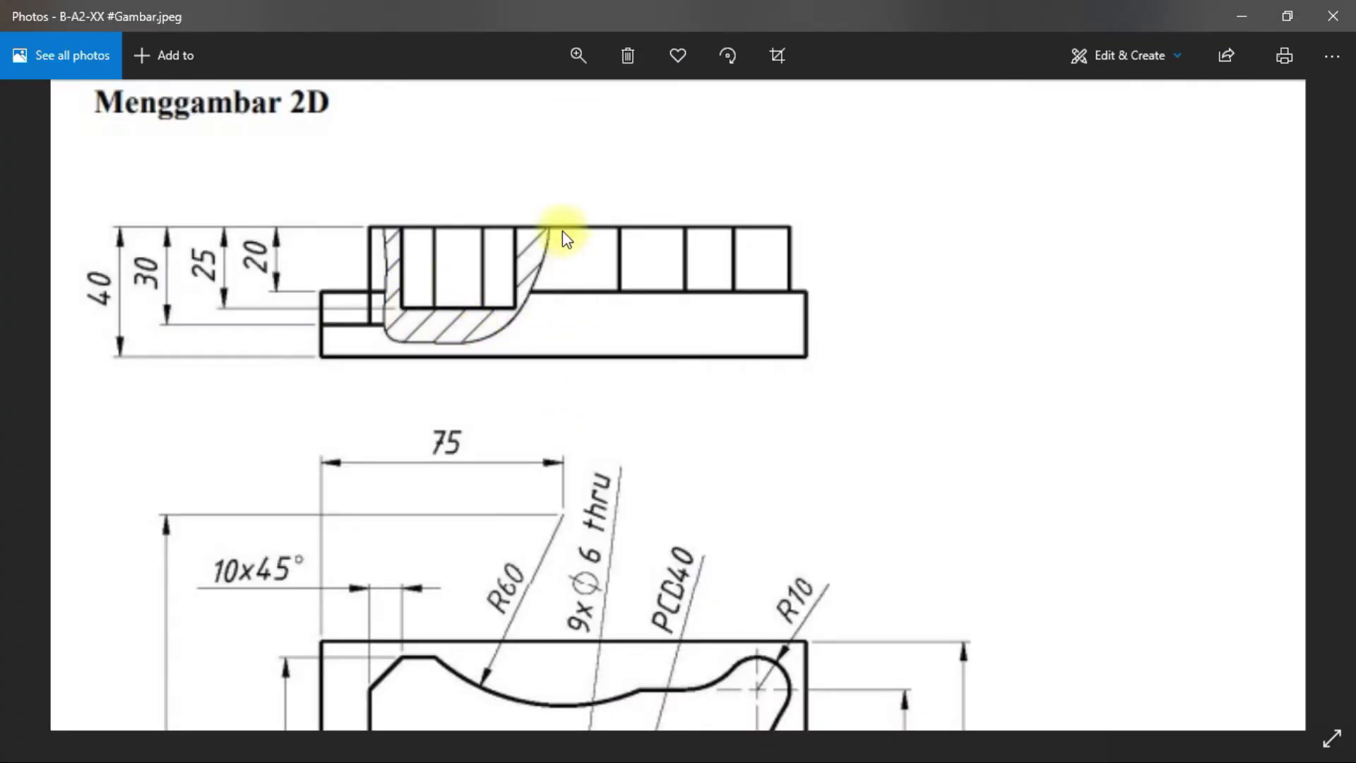
{"action": "key", "text": "alt+Tab"}
{"action": "key", "text": "Escape"}
{"action": "key", "text": "ctrl+z"}
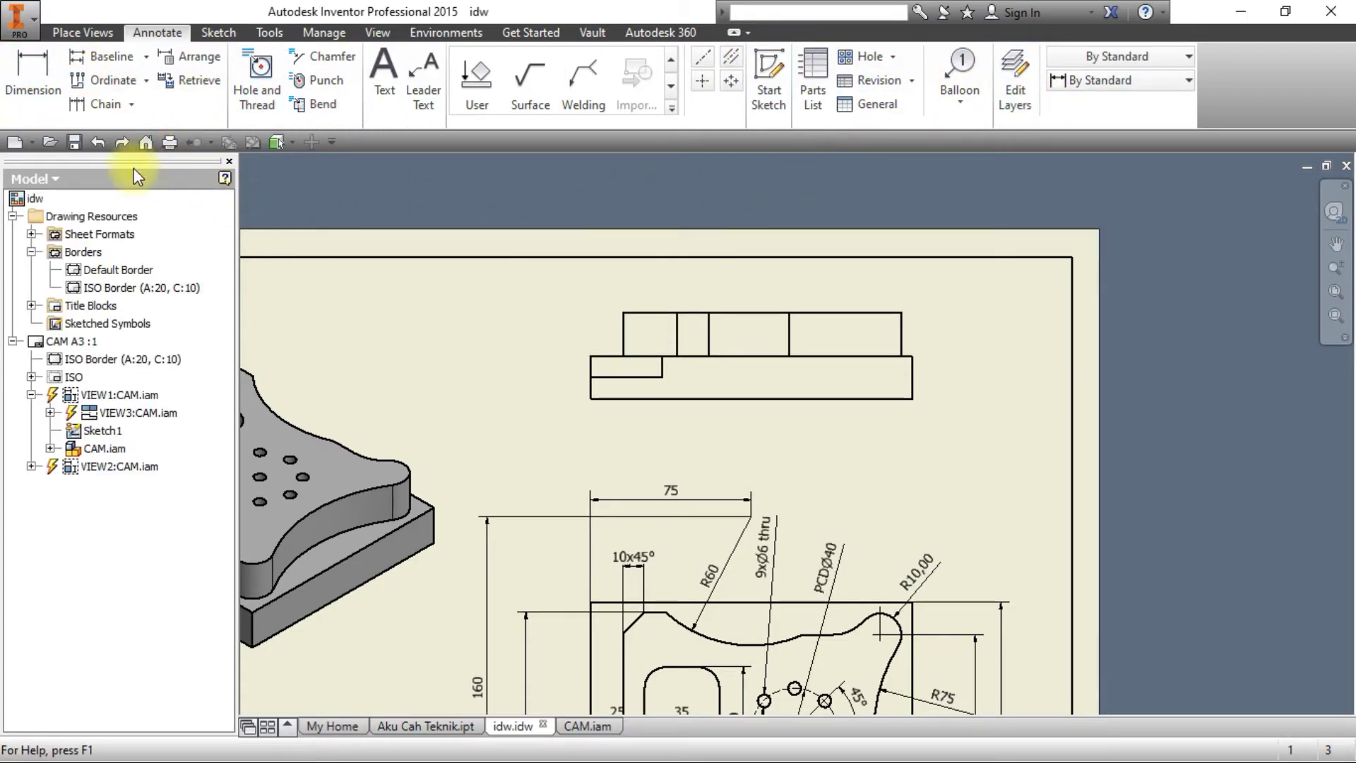
Start a sketch attached to the front view and activate the Spline tool.
{"action": "left_click", "coordinate": [673, 416]}
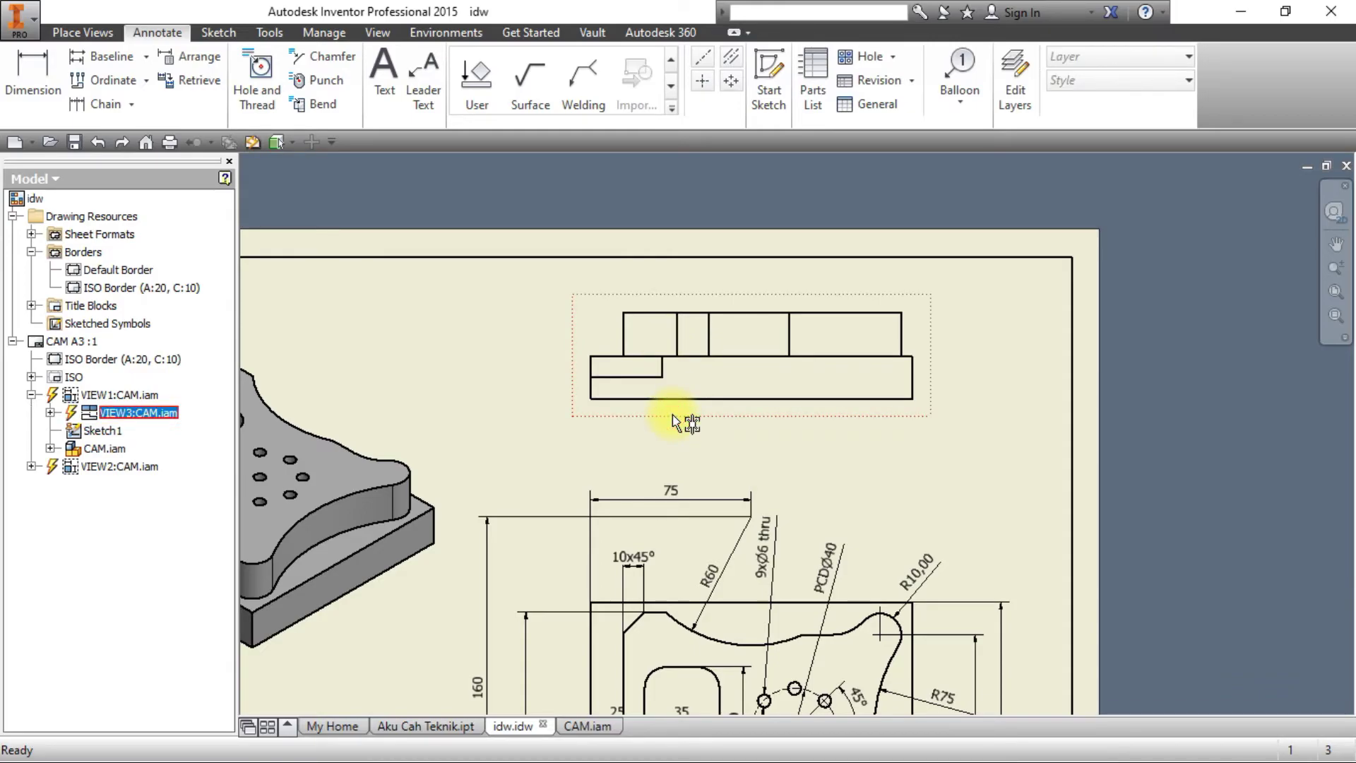
{"action": "left_click", "coordinate": [768, 79]}
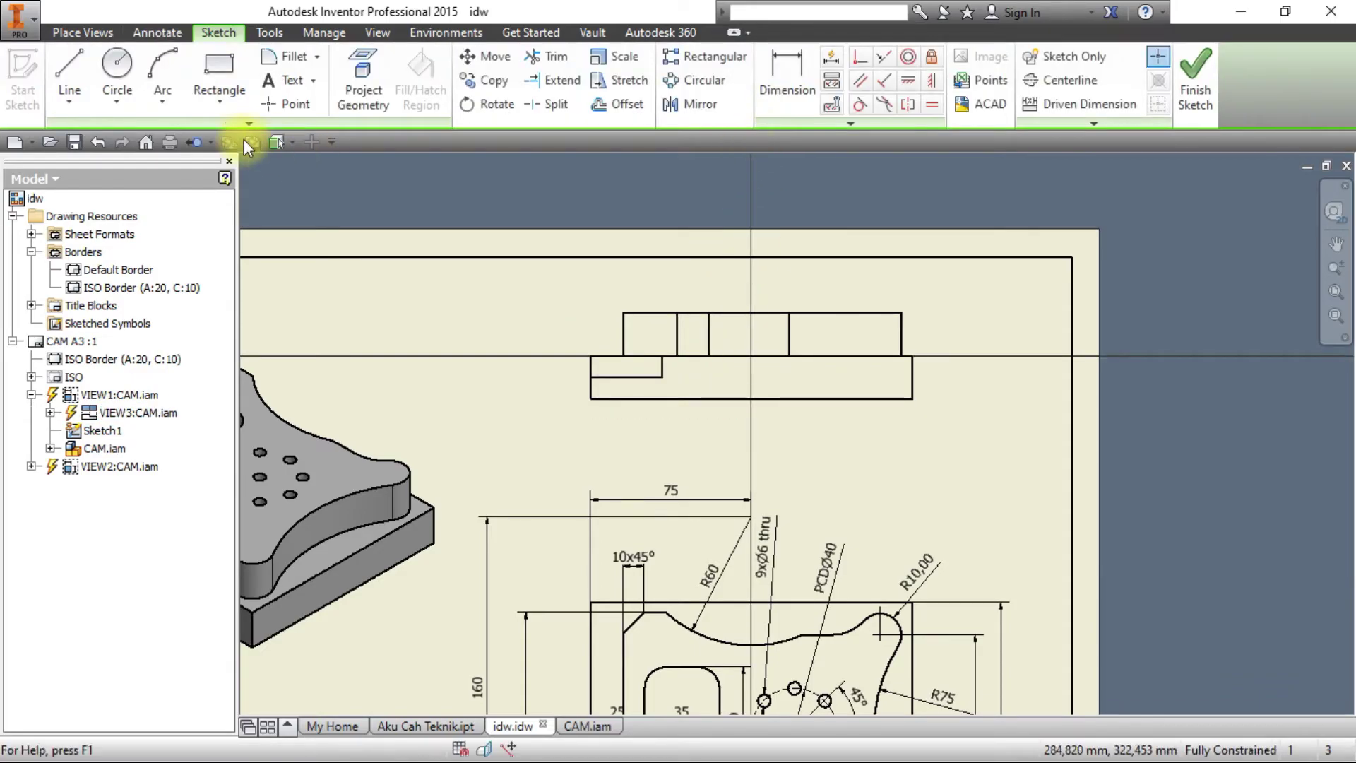
{"action": "left_click", "coordinate": [69, 100]}
{"action": "left_click", "coordinate": [134, 166]}
Compare the reference drawing's broken-out section outline with the front view and the pocket's position in the plan view.
{"action": "key", "text": "alt+Tab"}
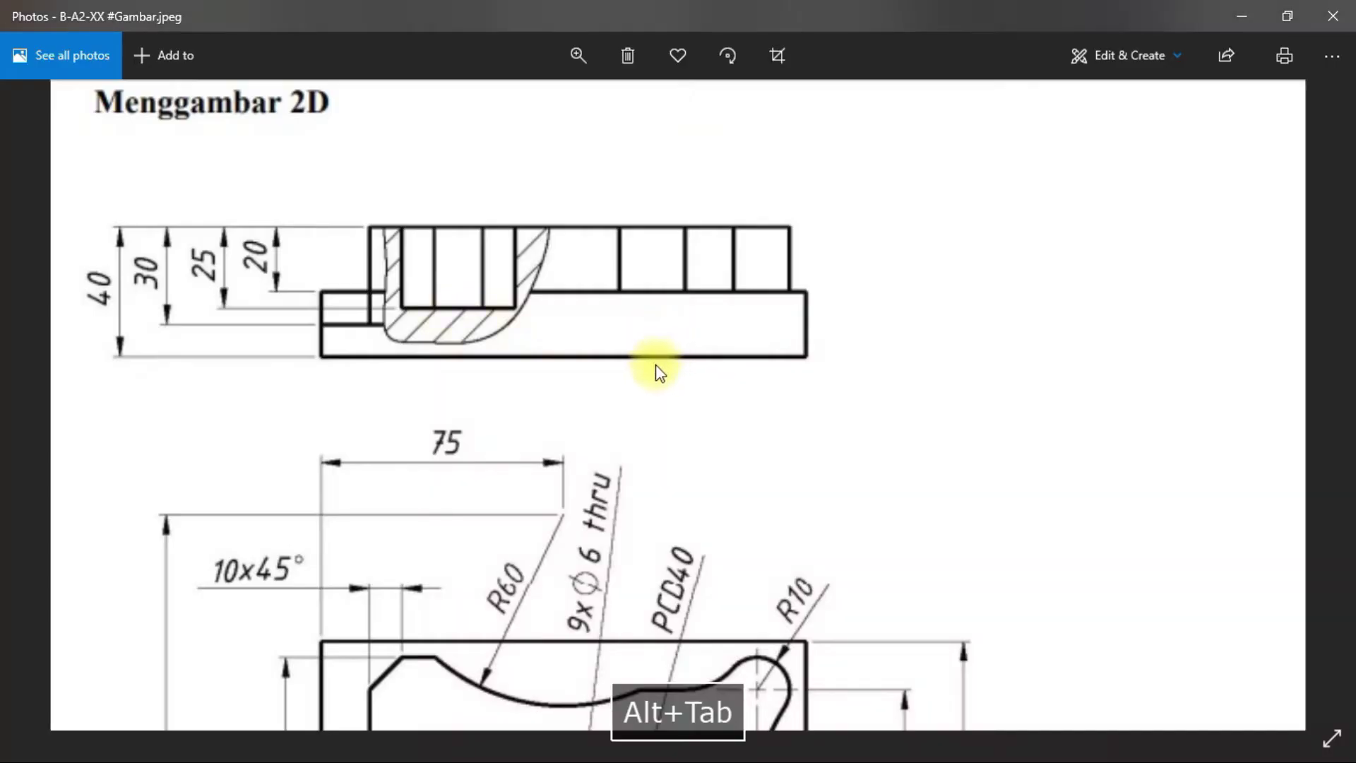
{"action": "key", "text": "alt+Tab"}
{"action": "key", "text": "alt+Tab"}
{"action": "key", "text": "alt+Tab"}
{"action": "mouse_move", "coordinate": [695, 401]}
{"action": "middle_mouse_down"}
{"action": "mouse_move", "coordinate": [718, 414]}
{"action": "mouse_move", "coordinate": [757, 328]}
{"action": "mouse_move", "coordinate": [730, 193]}
{"action": "middle_mouse_up"}
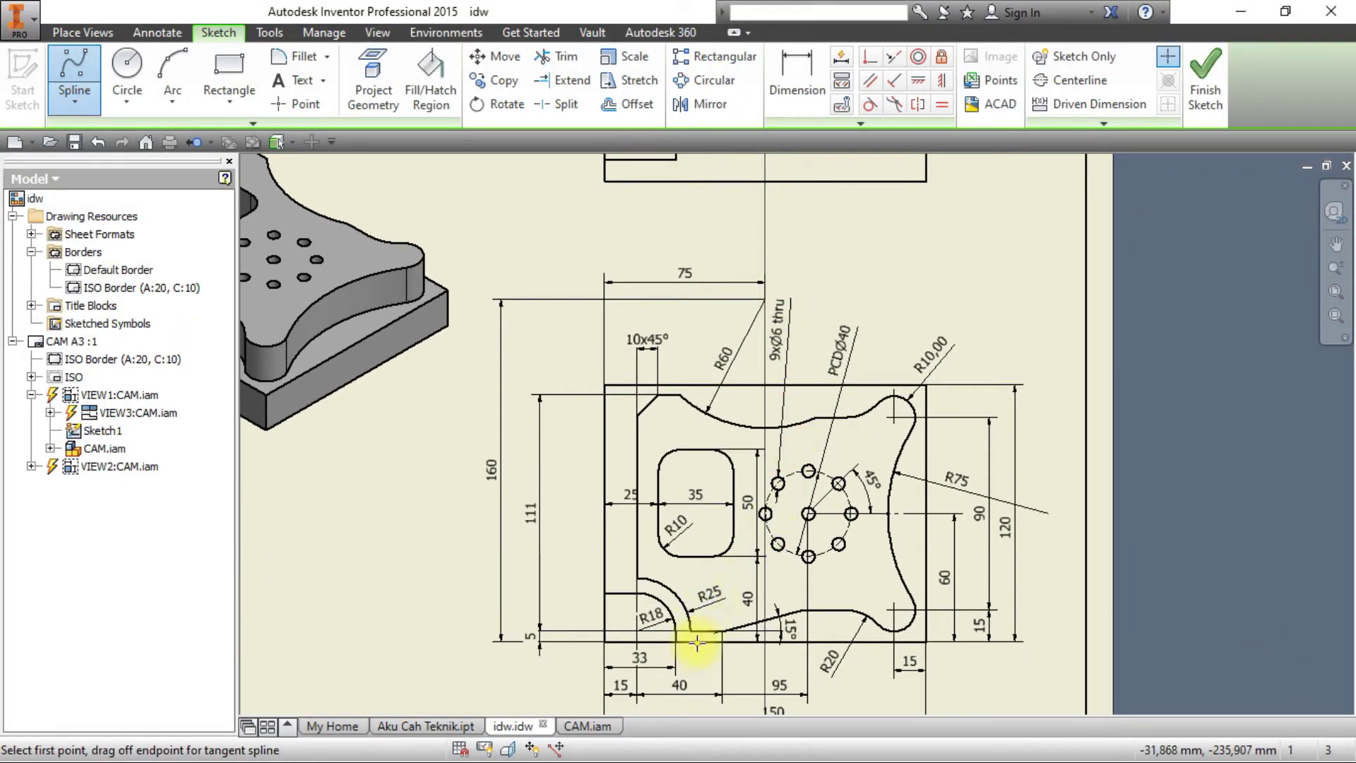
{"action": "middle_click_drag", "start_coordinate": [757, 448], "coordinate": [754, 592]}
{"action": "middle_click_drag", "start_coordinate": [689, 342], "coordinate": [697, 409]}
{"action": "key", "text": "alt+Tab"}
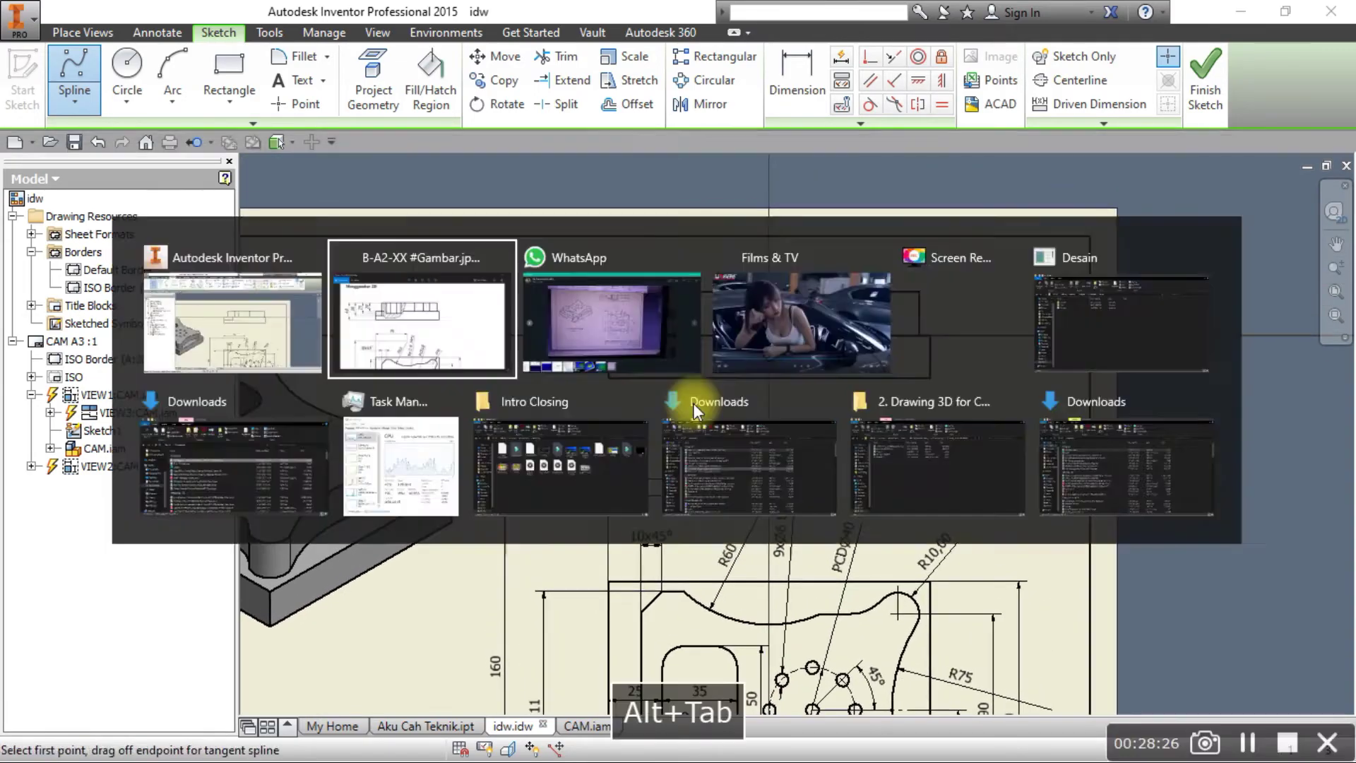
{"action": "key", "text": "alt+Tab"}
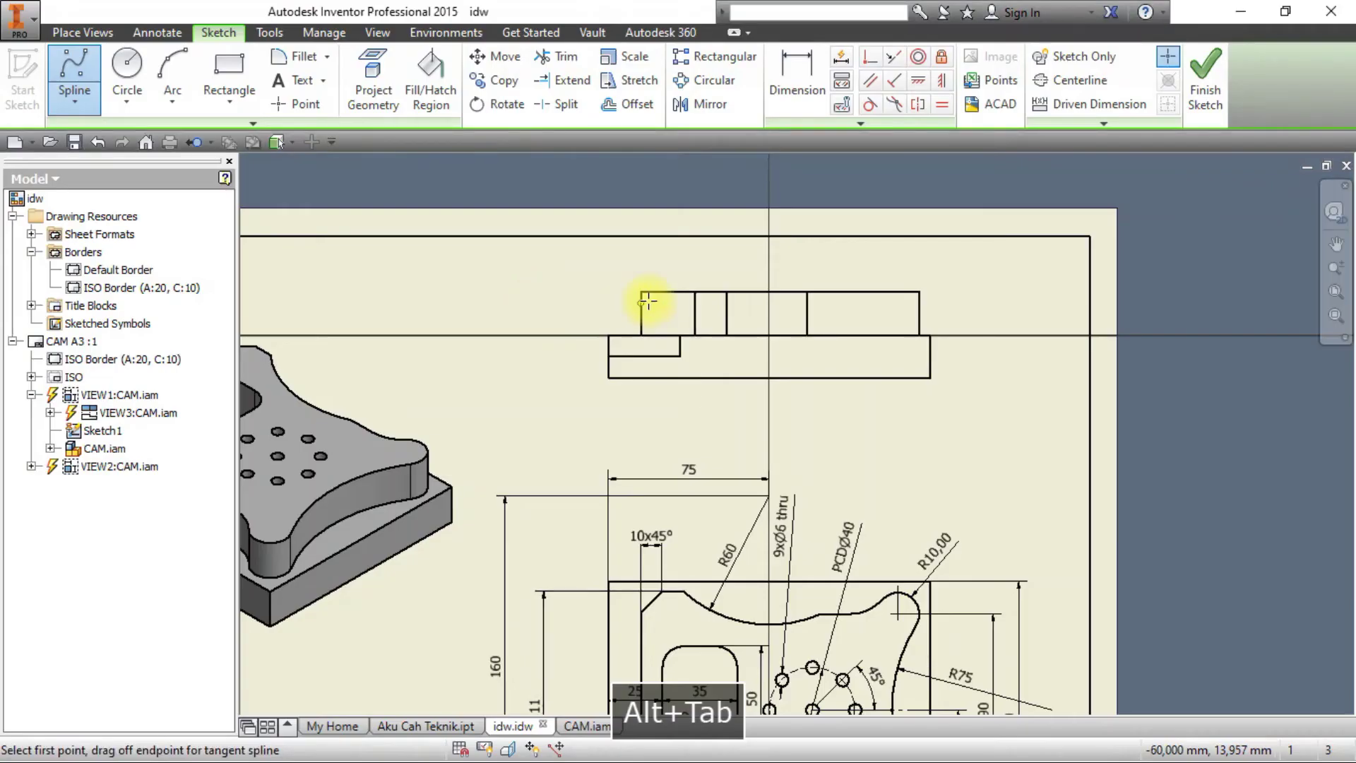
Sketch a closed spline loop over the front view's pocket area, extending above the raised block and below the base.
{"action": "left_click", "coordinate": [650, 276]}
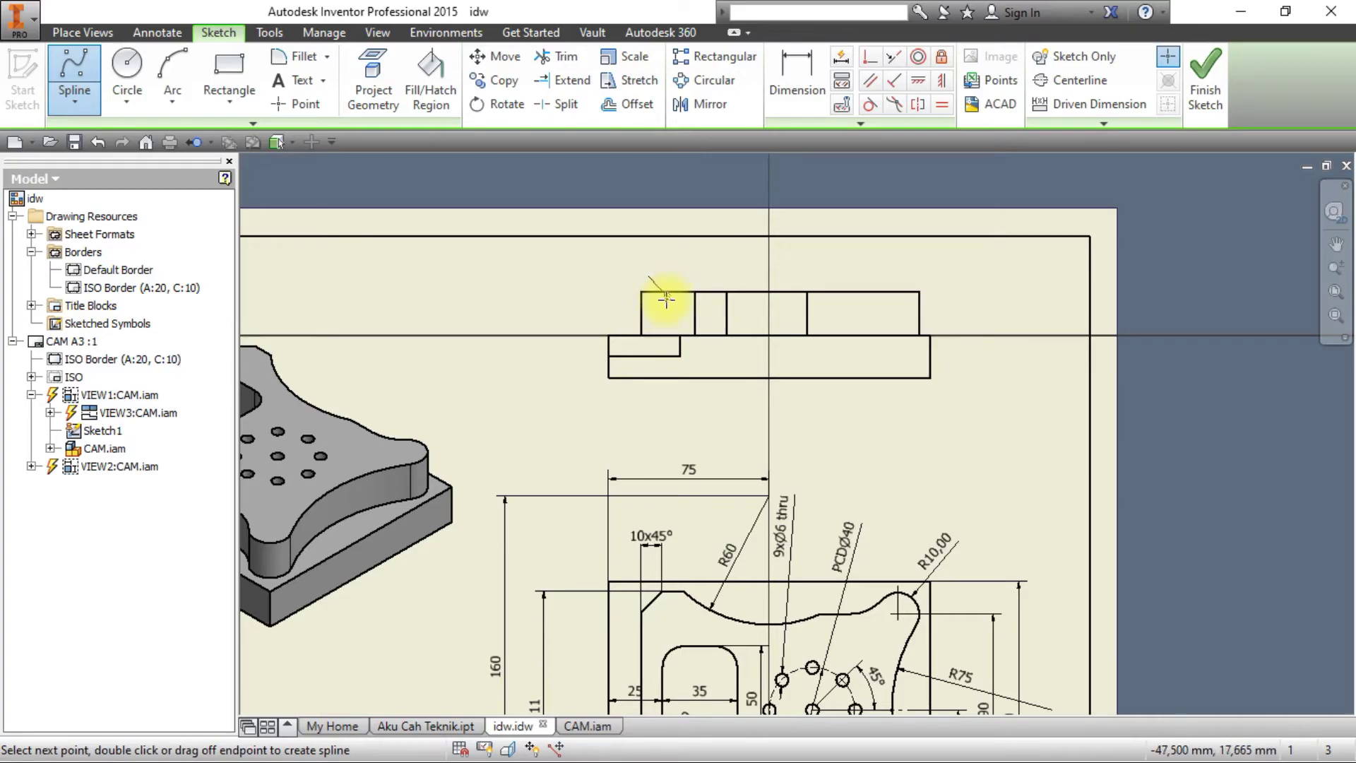
{"action": "left_click", "coordinate": [665, 303]}
{"action": "left_click", "coordinate": [650, 364]}
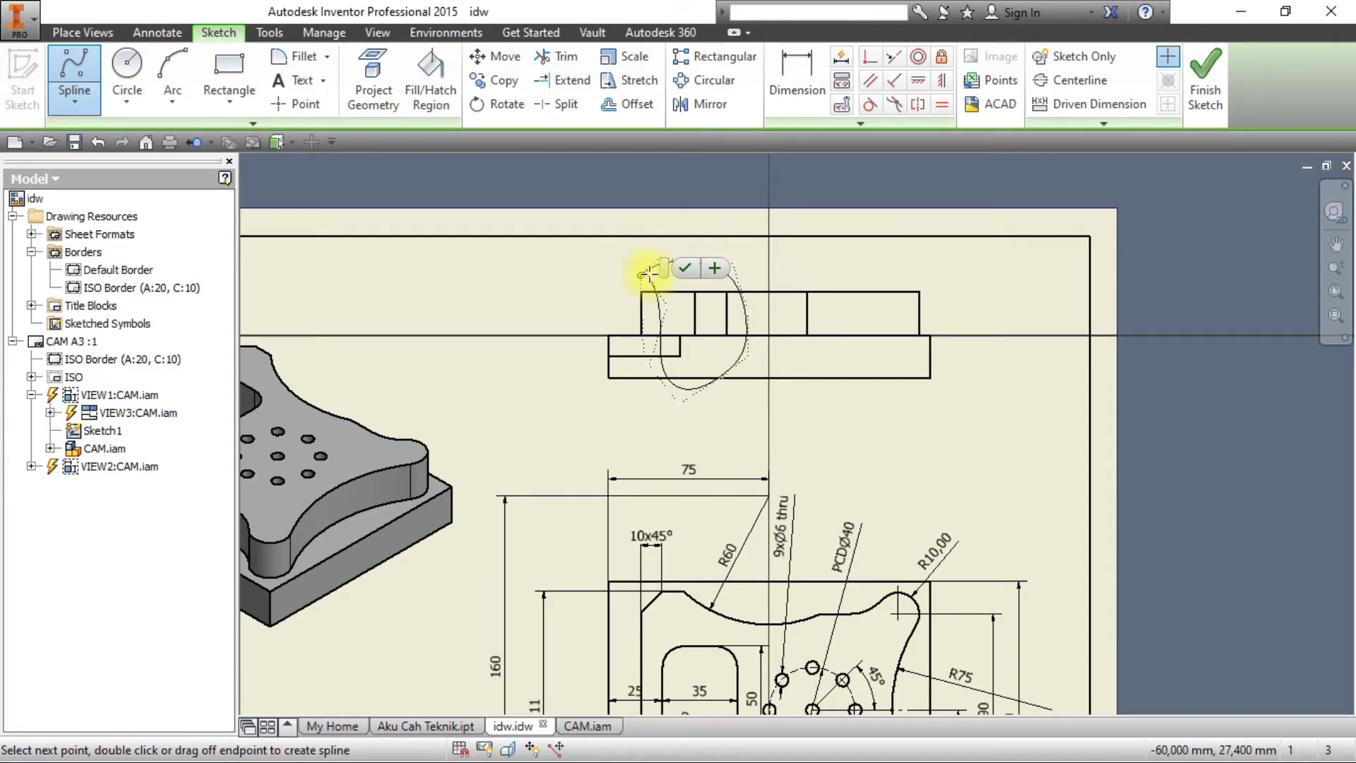
{"action": "scroll", "coordinate": [654, 278], "scroll_direction": "up", "scroll_amount": 3}
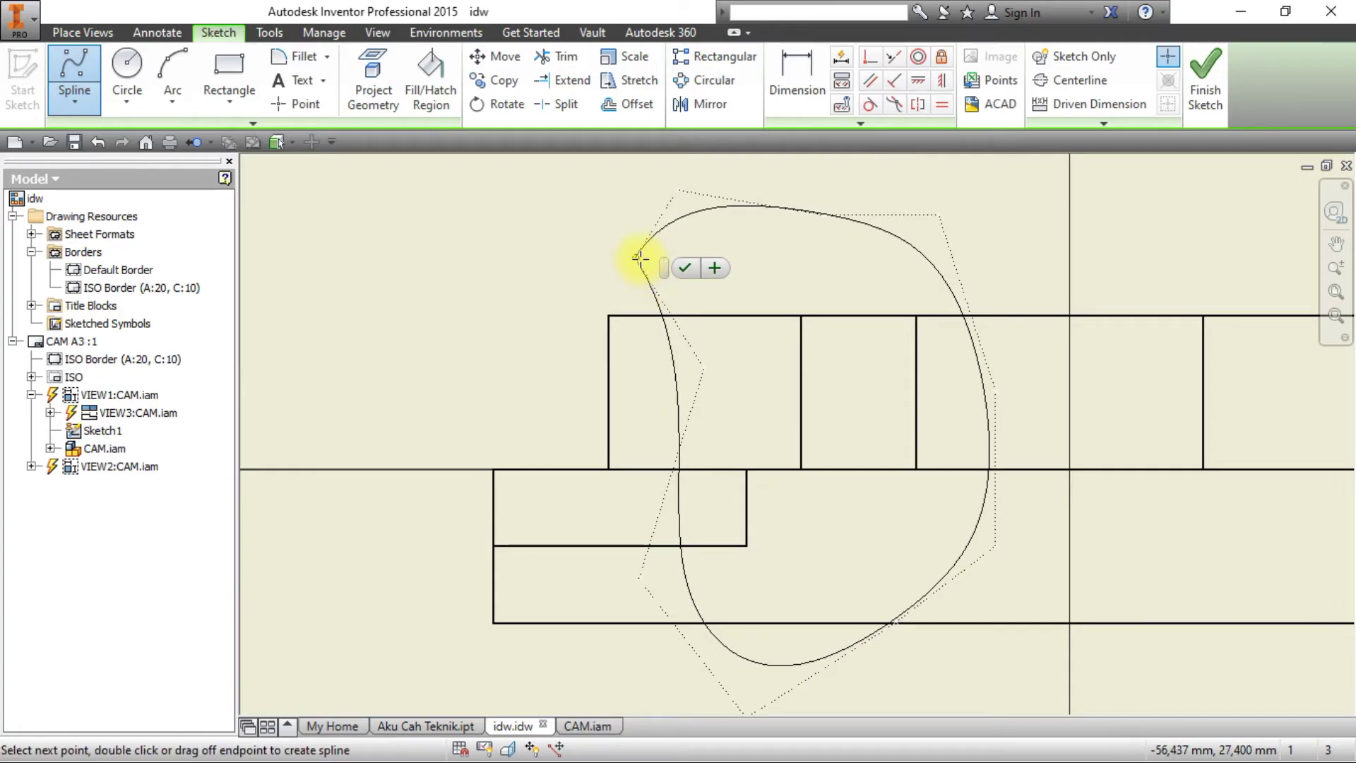
{"action": "left_click", "coordinate": [640, 259]}
{"action": "key", "text": "Escape"}
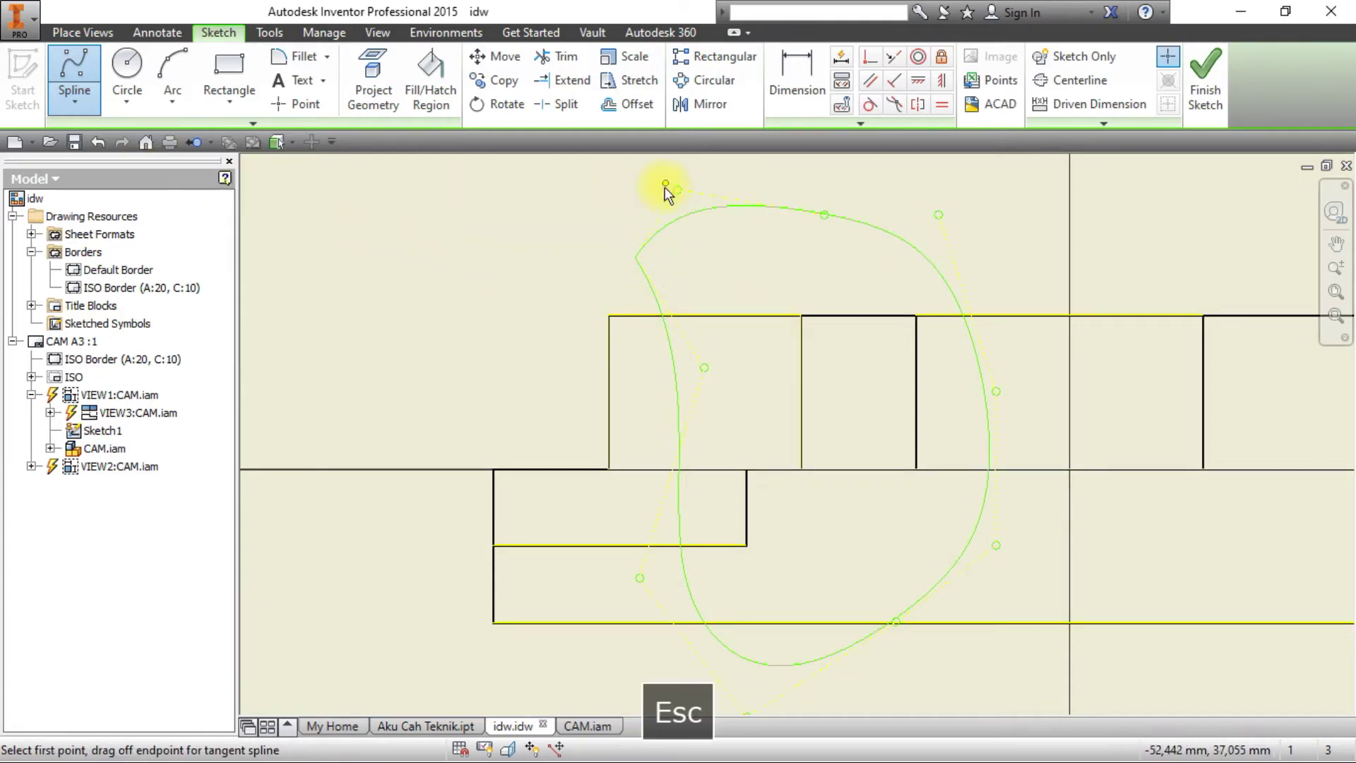
Reshape the break-out spline by moving its control points, widening its upper end beyond the block's second vertical edge, and finish the sketch.
{"action": "left_click_drag", "start_coordinate": [704, 367], "coordinate": [726, 354]}
{"action": "left_click_drag", "start_coordinate": [643, 575], "coordinate": [599, 562]}
{"action": "middle_click_drag", "start_coordinate": [599, 562], "coordinate": [587, 421]}
{"action": "left_click_drag", "start_coordinate": [642, 570], "coordinate": [631, 585]}
{"action": "left_click_drag", "start_coordinate": [795, 477], "coordinate": [829, 521]}
{"action": "middle_click_drag", "start_coordinate": [900, 430], "coordinate": [920, 549]}
{"action": "left_click_drag", "start_coordinate": [917, 395], "coordinate": [864, 395]}
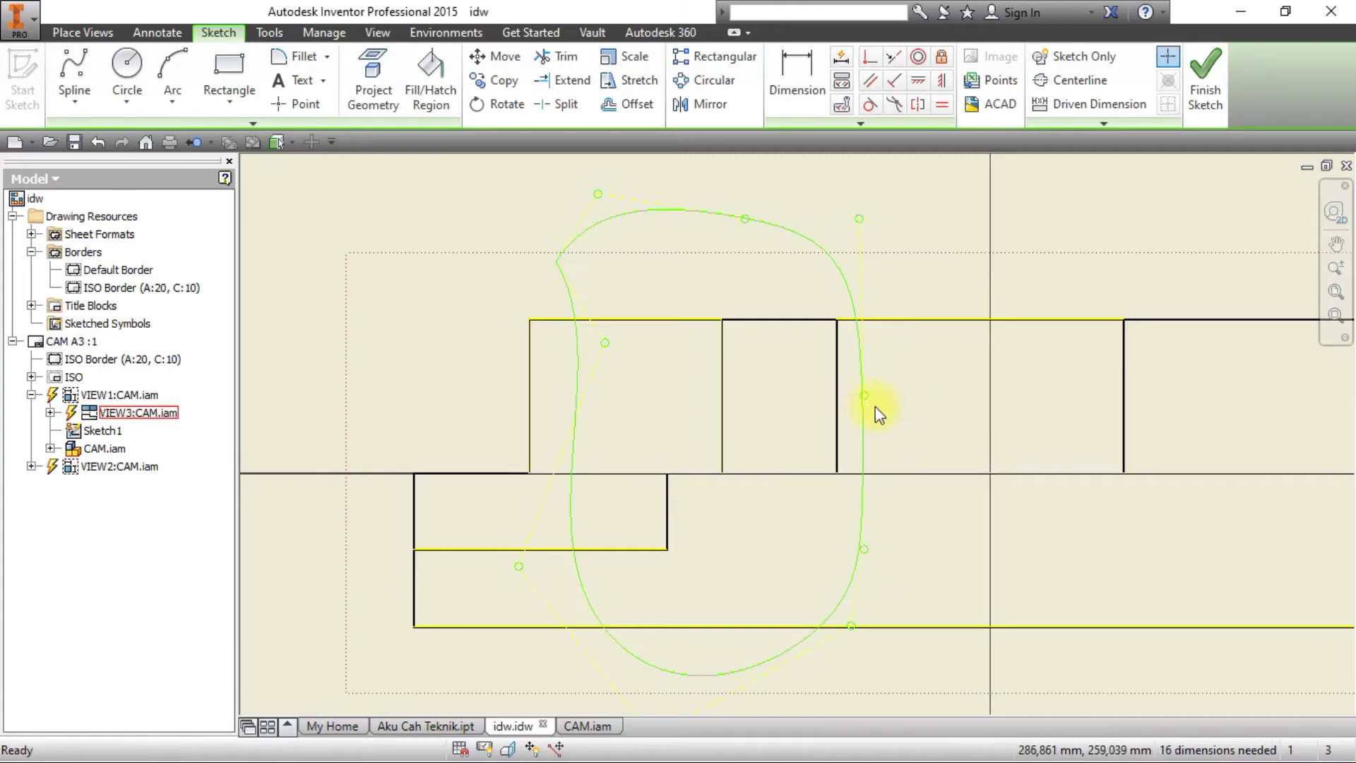
{"action": "left_click_drag", "start_coordinate": [859, 219], "coordinate": [1004, 220]}
{"action": "left_click_drag", "start_coordinate": [864, 549], "coordinate": [866, 548]}
{"action": "left_click", "coordinate": [1199, 95]}
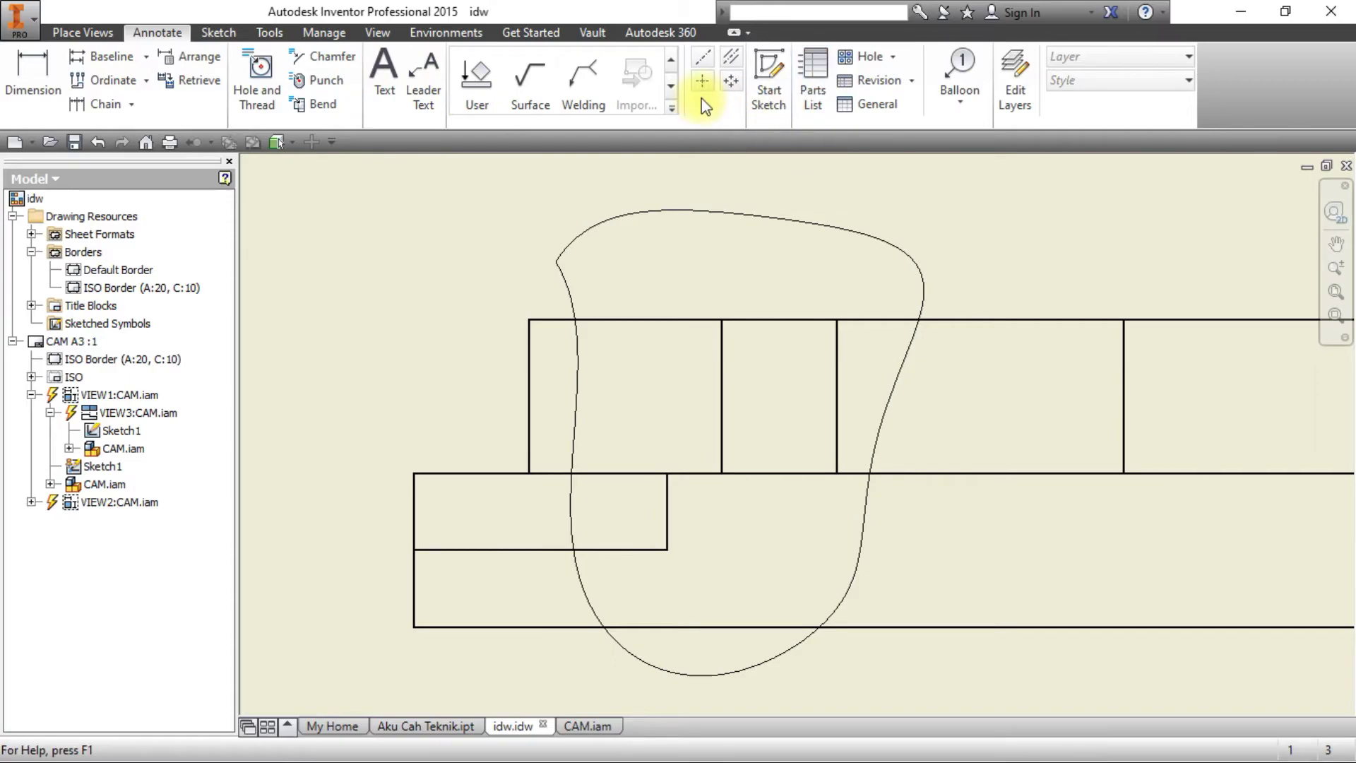
Create a Break Out on the front view within the spline profile, with depth 0 from a point on the raised block's first inner vertical edge.
{"action": "left_click", "coordinate": [227, 34]}
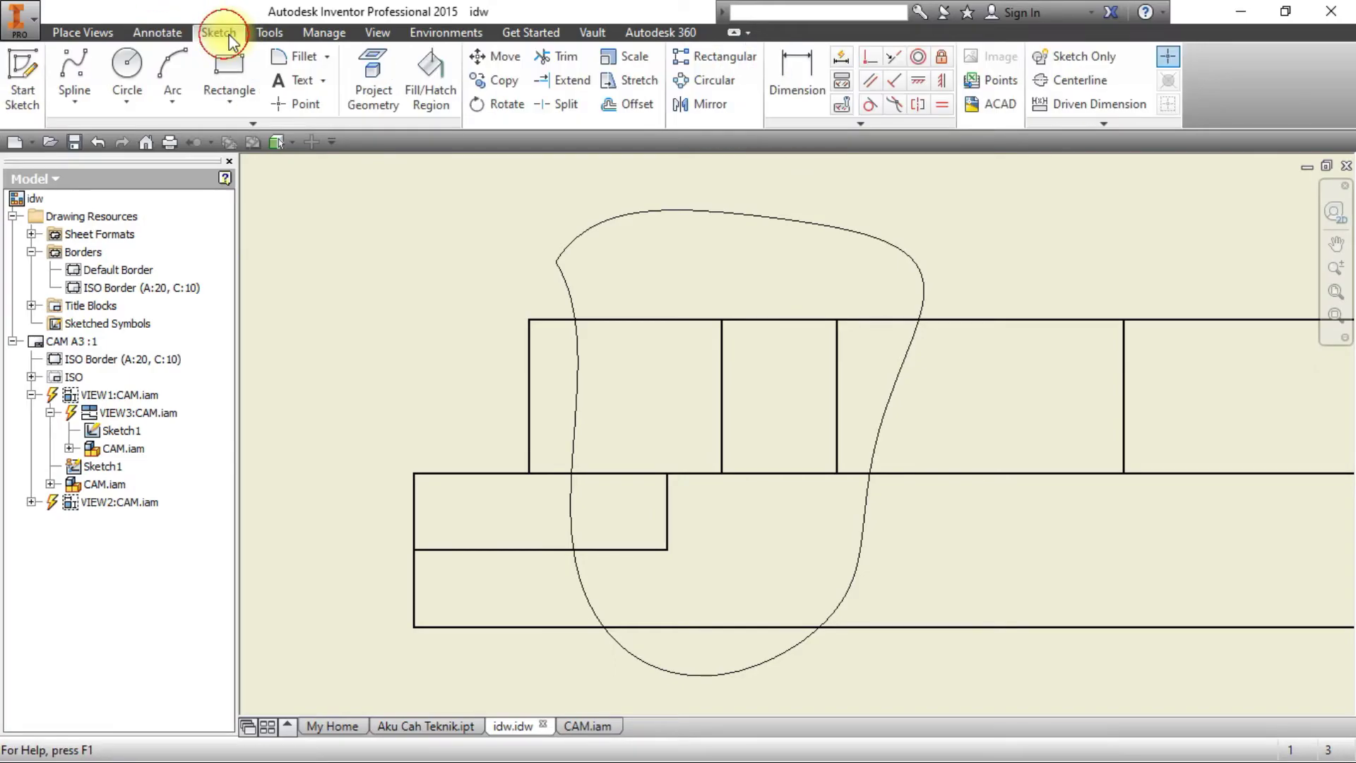
{"action": "left_click", "coordinate": [283, 34]}
{"action": "left_click", "coordinate": [138, 34]}
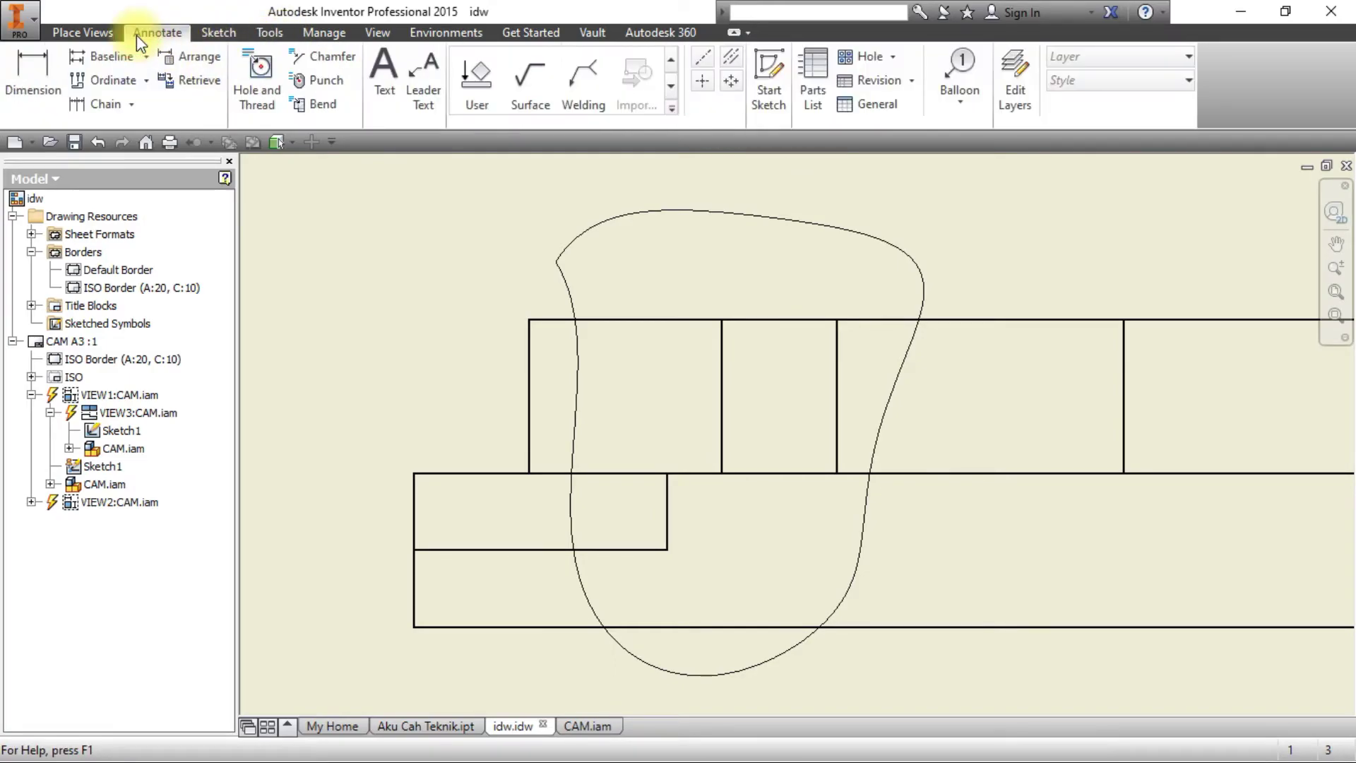
{"action": "key", "text": "ctrl+F9"}
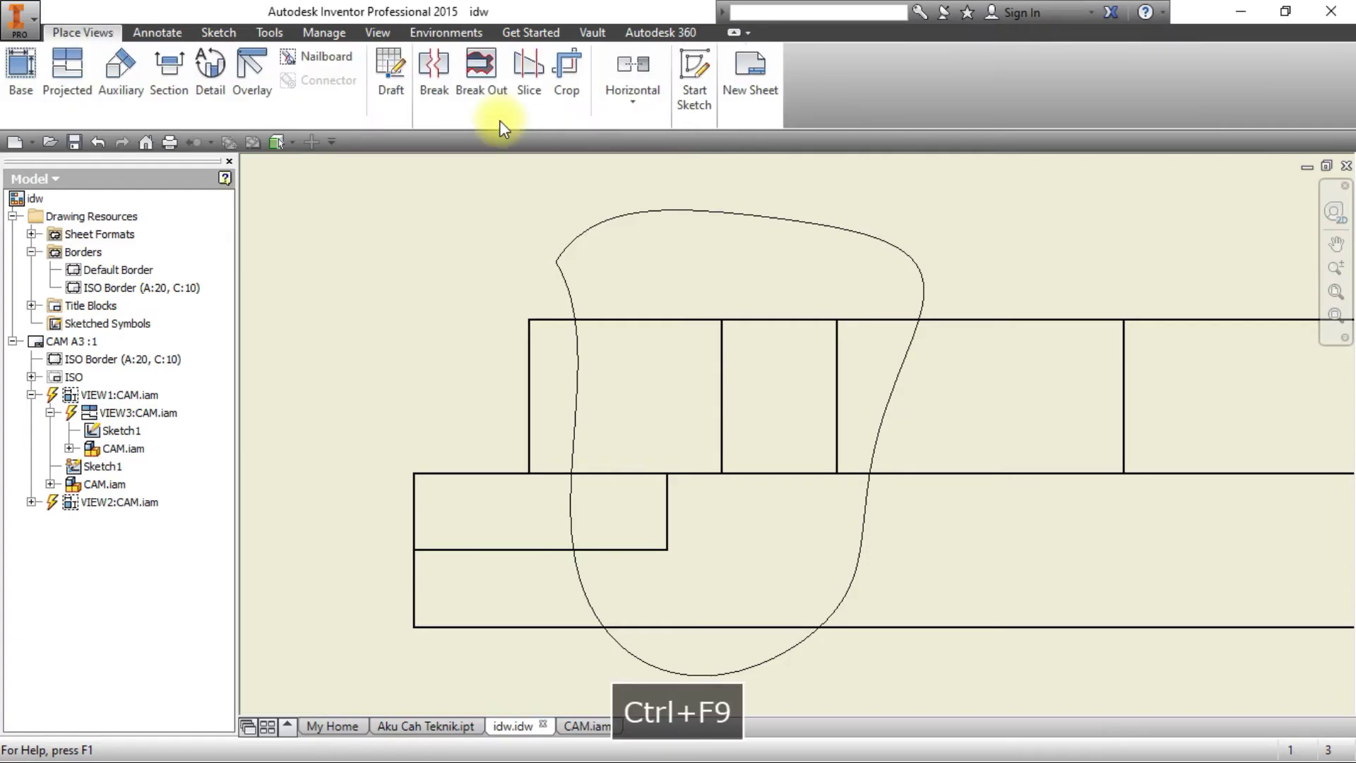
{"action": "left_click", "coordinate": [481, 67]}
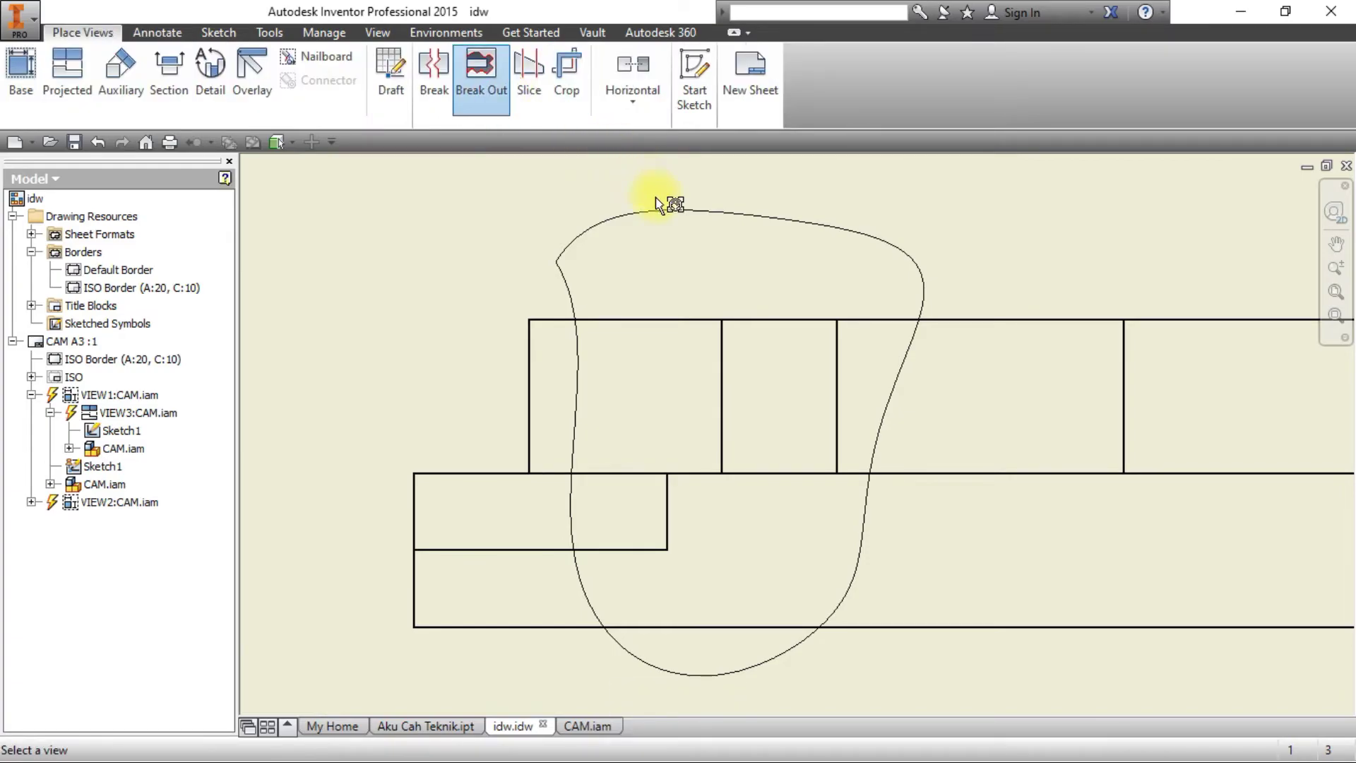
{"action": "left_click", "coordinate": [574, 302]}
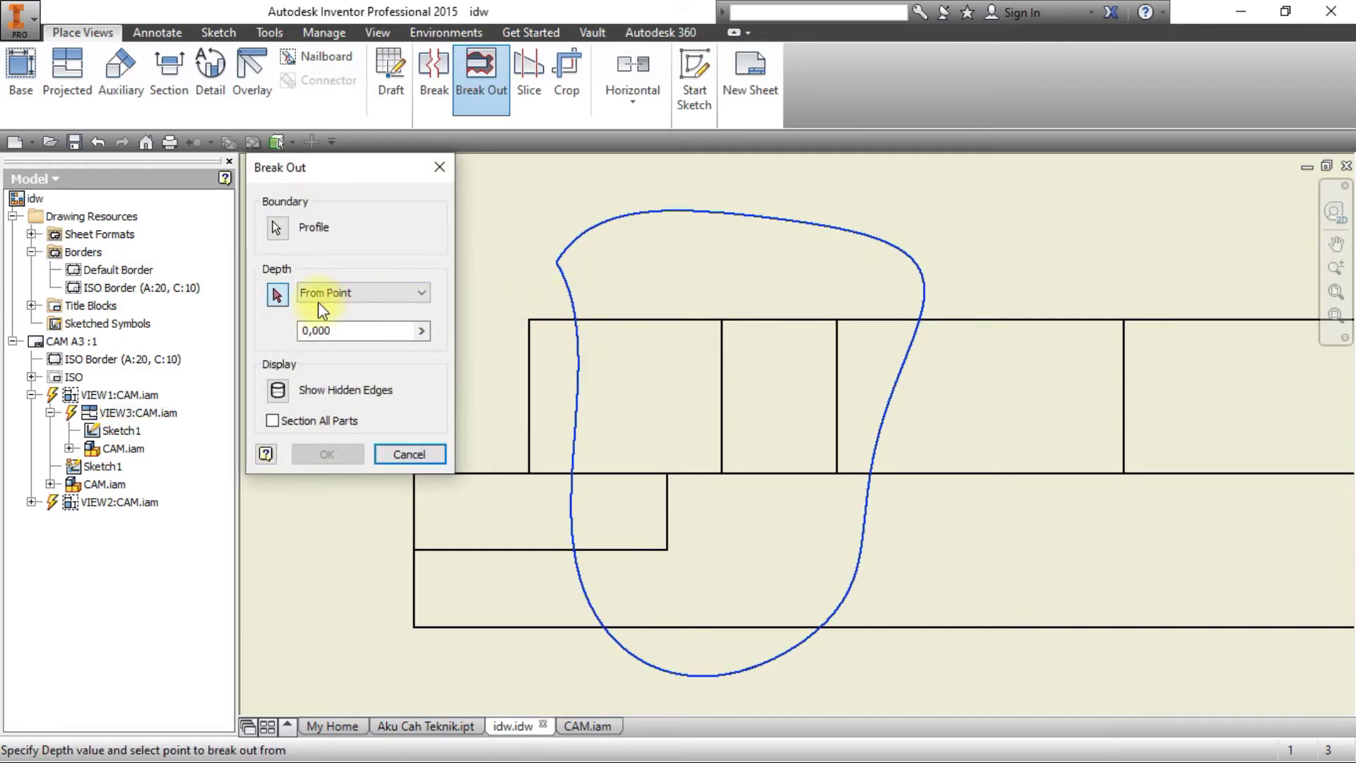
{"action": "left_click", "coordinate": [722, 347]}
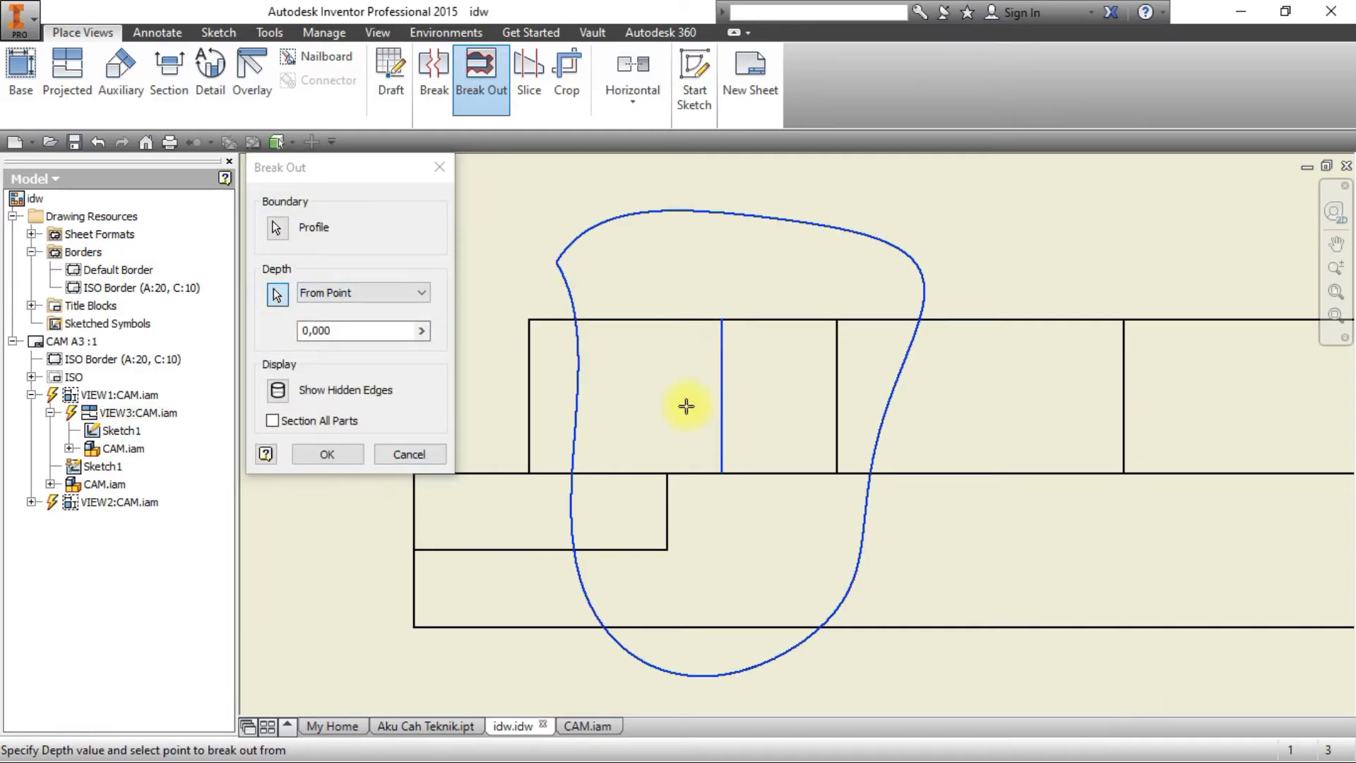
{"action": "left_click", "coordinate": [324, 455]}
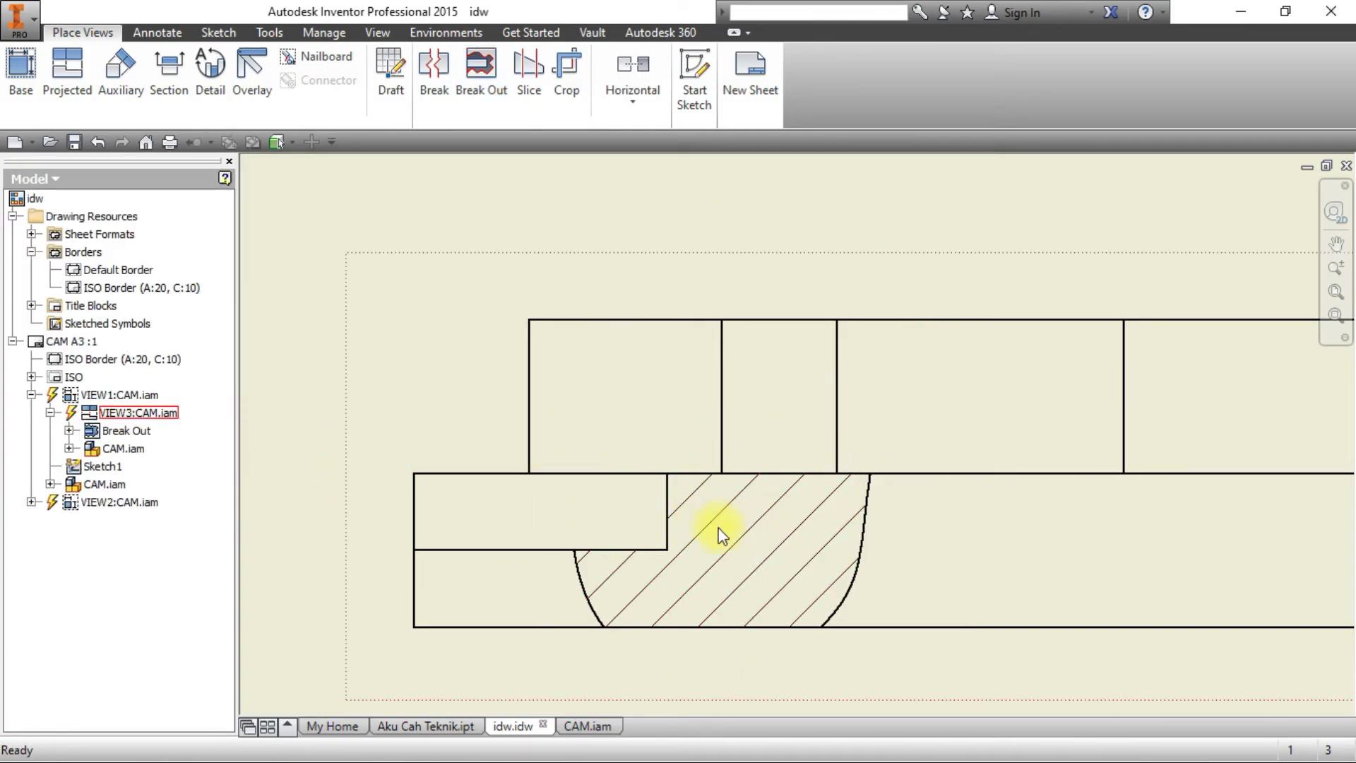
{"action": "scroll", "coordinate": [828, 338], "scroll_direction": "down", "scroll_amount": 2}
{"action": "scroll", "coordinate": [817, 342], "scroll_direction": "up", "scroll_amount": 3}
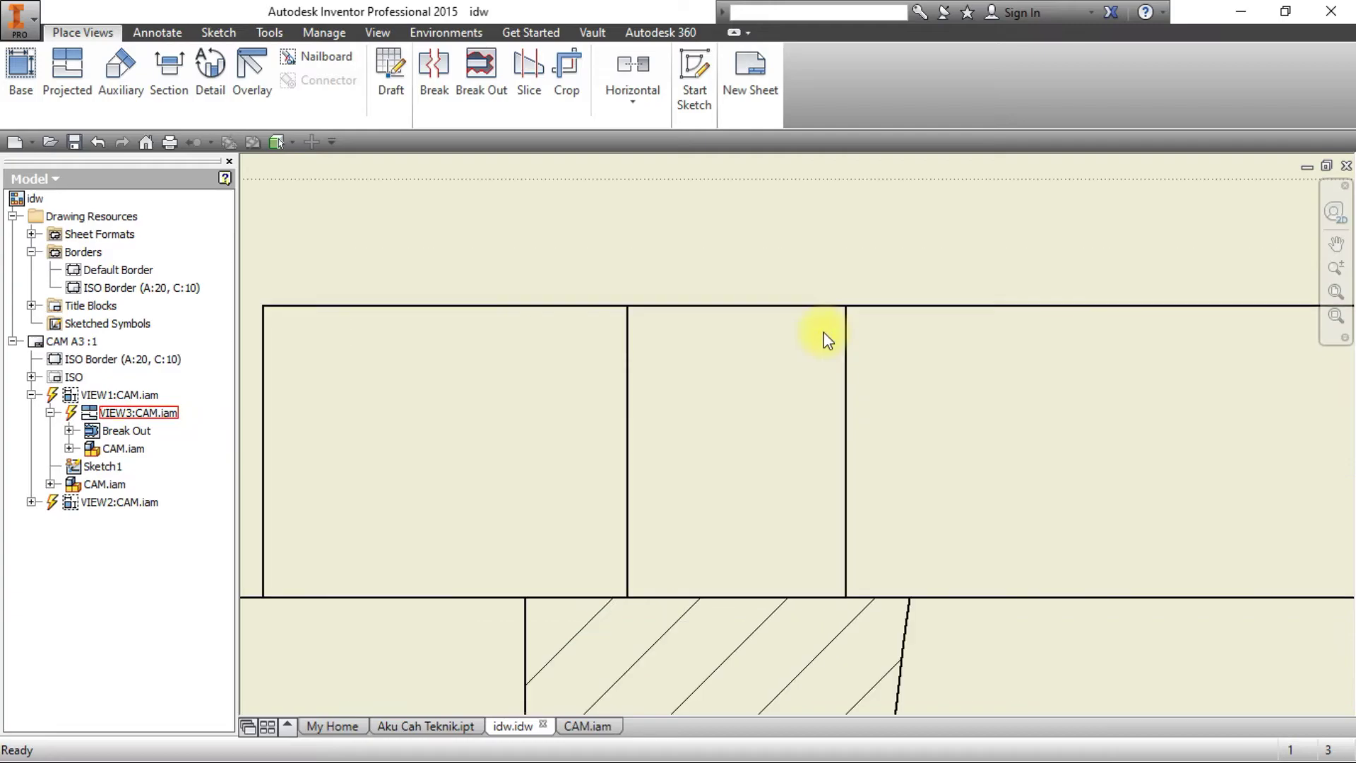
{"action": "scroll", "coordinate": [754, 436], "scroll_direction": "up", "scroll_amount": 2}
{"action": "middle_click_drag", "start_coordinate": [752, 438], "coordinate": [738, 390]}
{"action": "scroll", "coordinate": [752, 422], "scroll_direction": "up", "scroll_amount": 2}
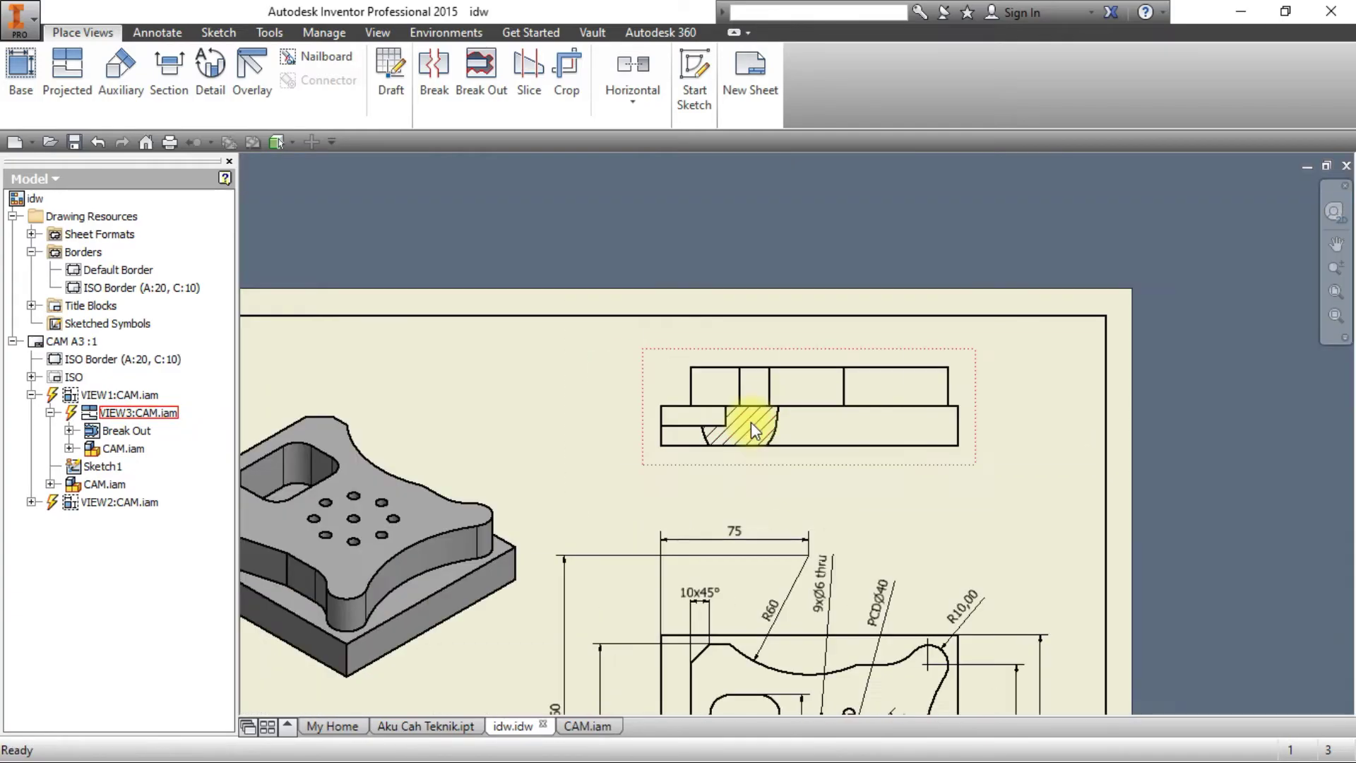
Compare the front view's broken-out section with the reference drawing's section over the pocket and leave the sketch environment.
{"action": "key", "text": "alt+Tab"}
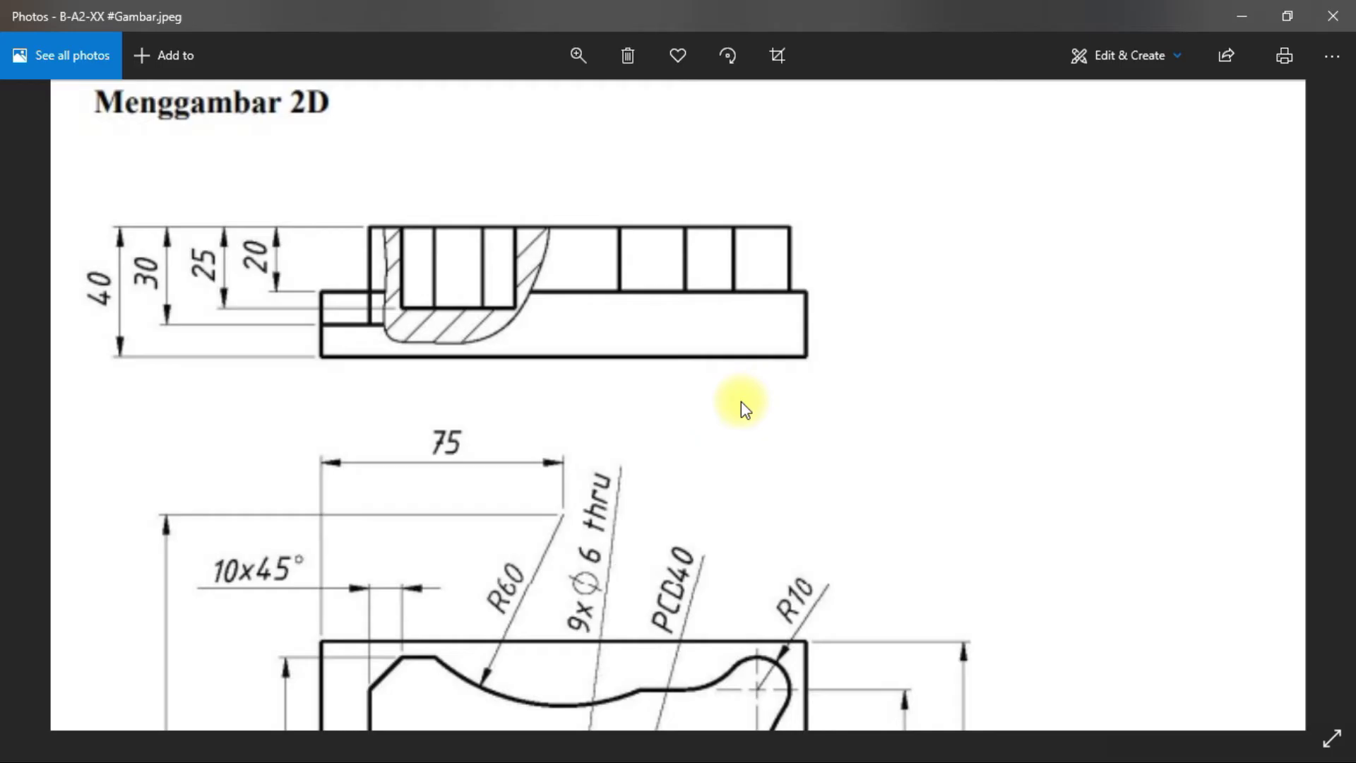
{"action": "key", "text": "alt+Tab"}
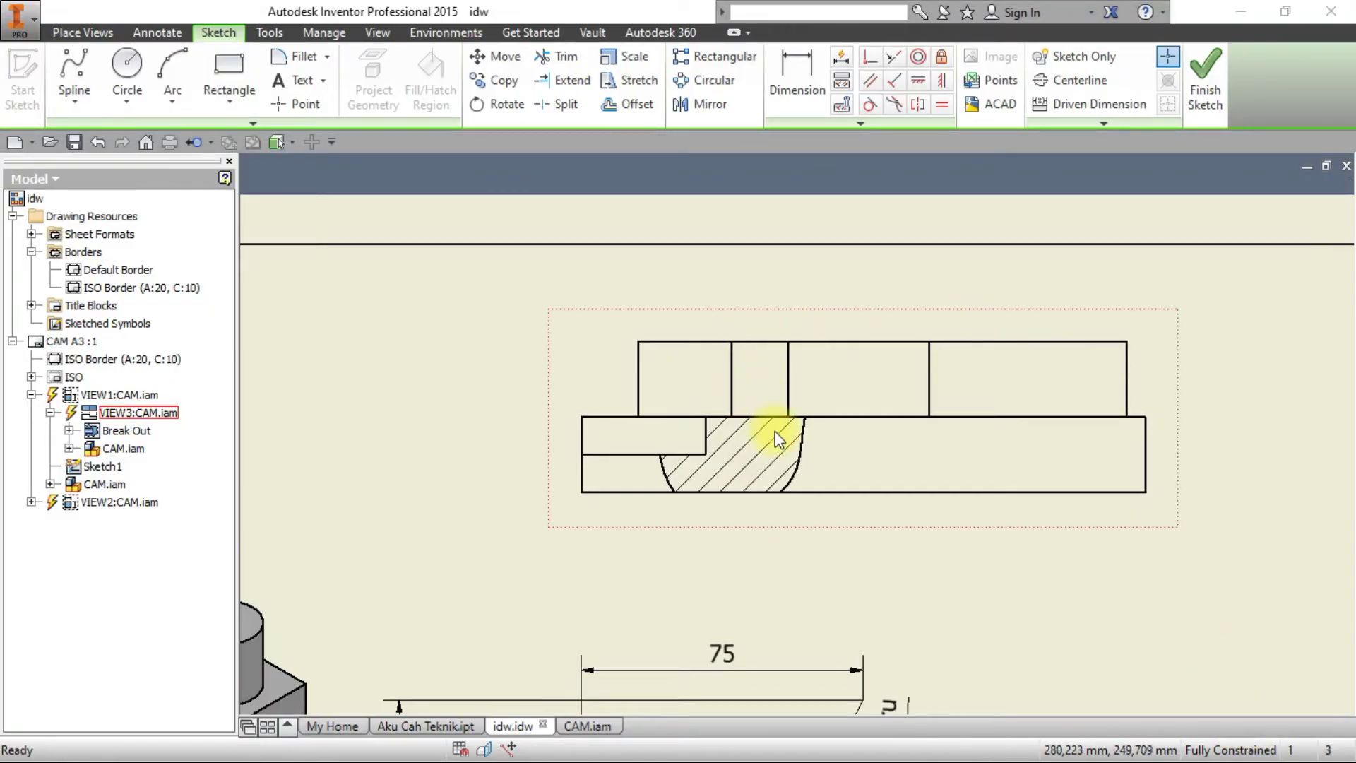
{"action": "left_click", "coordinate": [1204, 88]}
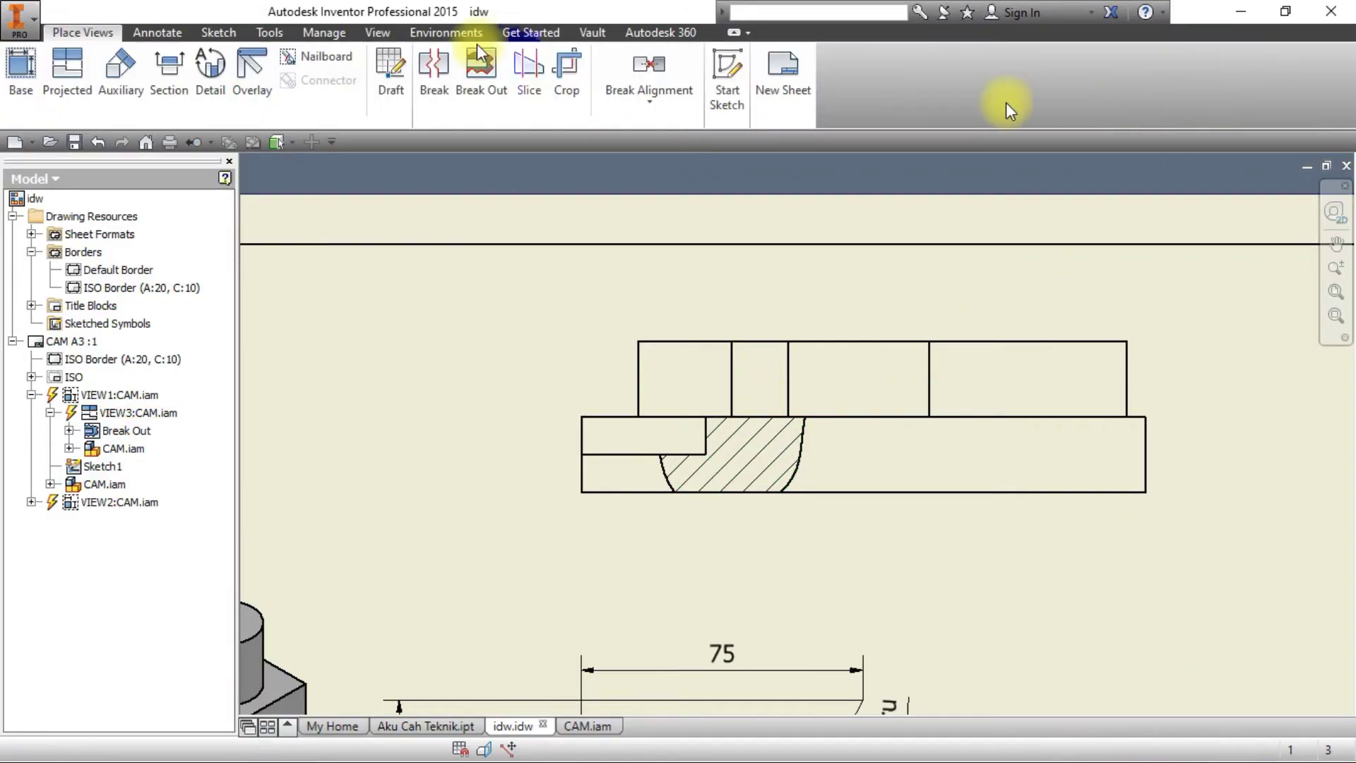
{"action": "left_click", "coordinate": [480, 71]}
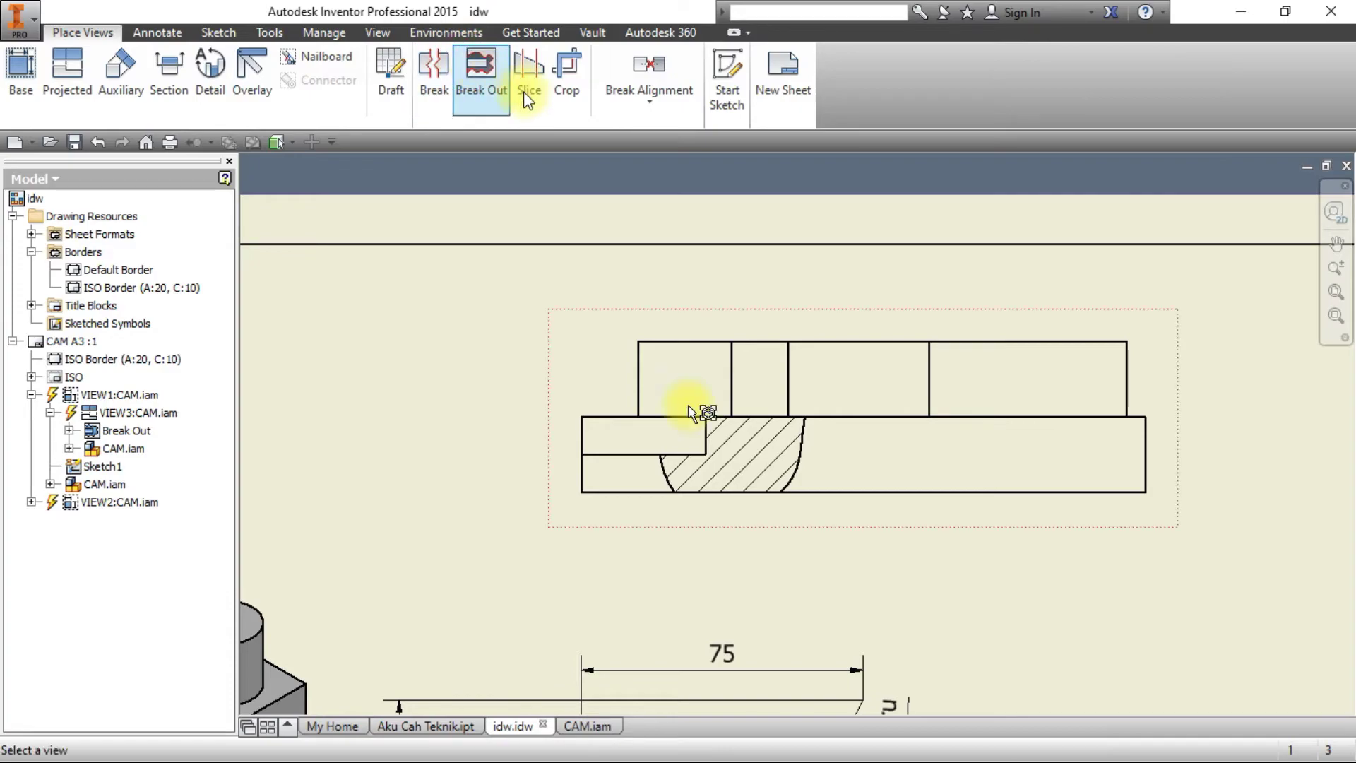
{"action": "left_click", "coordinate": [795, 459]}
{"action": "left_click", "coordinate": [498, 368]}
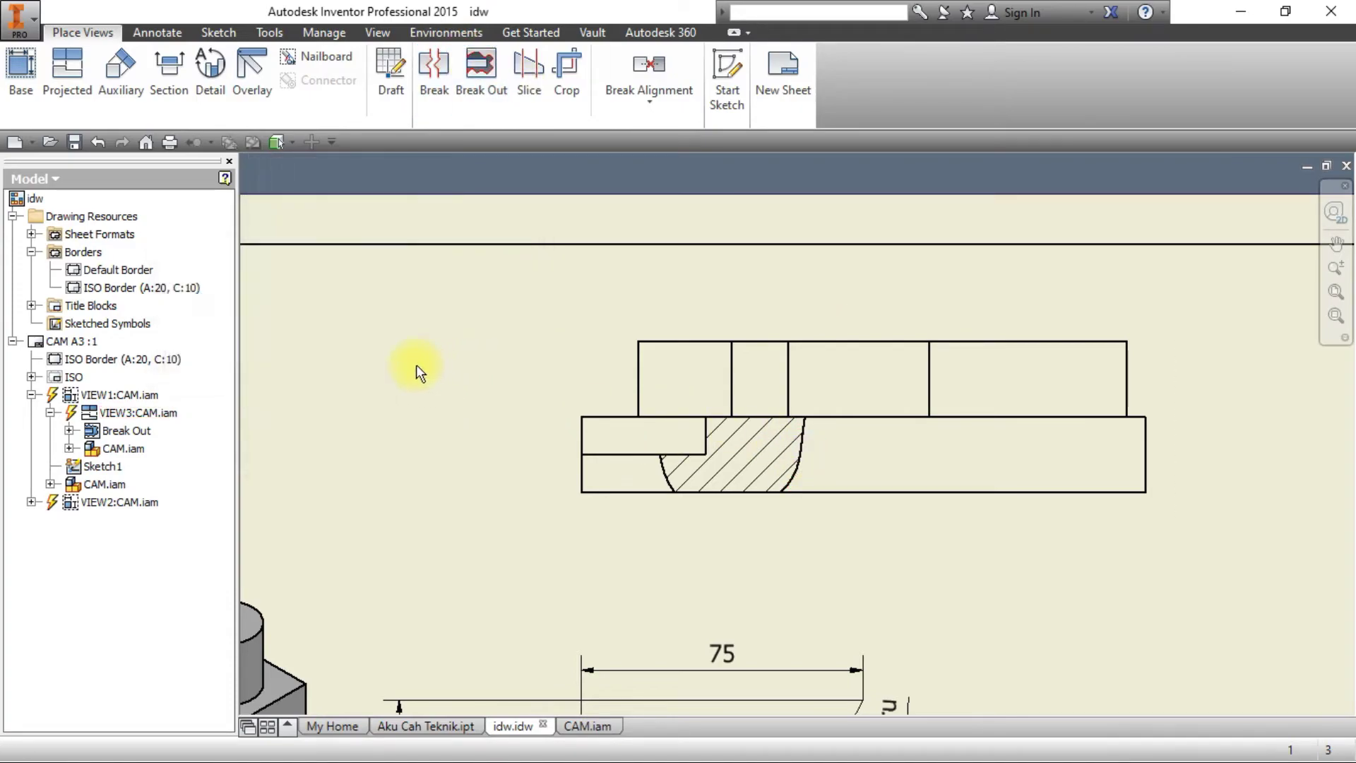
{"action": "left_click", "coordinate": [493, 60]}
{"action": "key", "text": "Escape"}
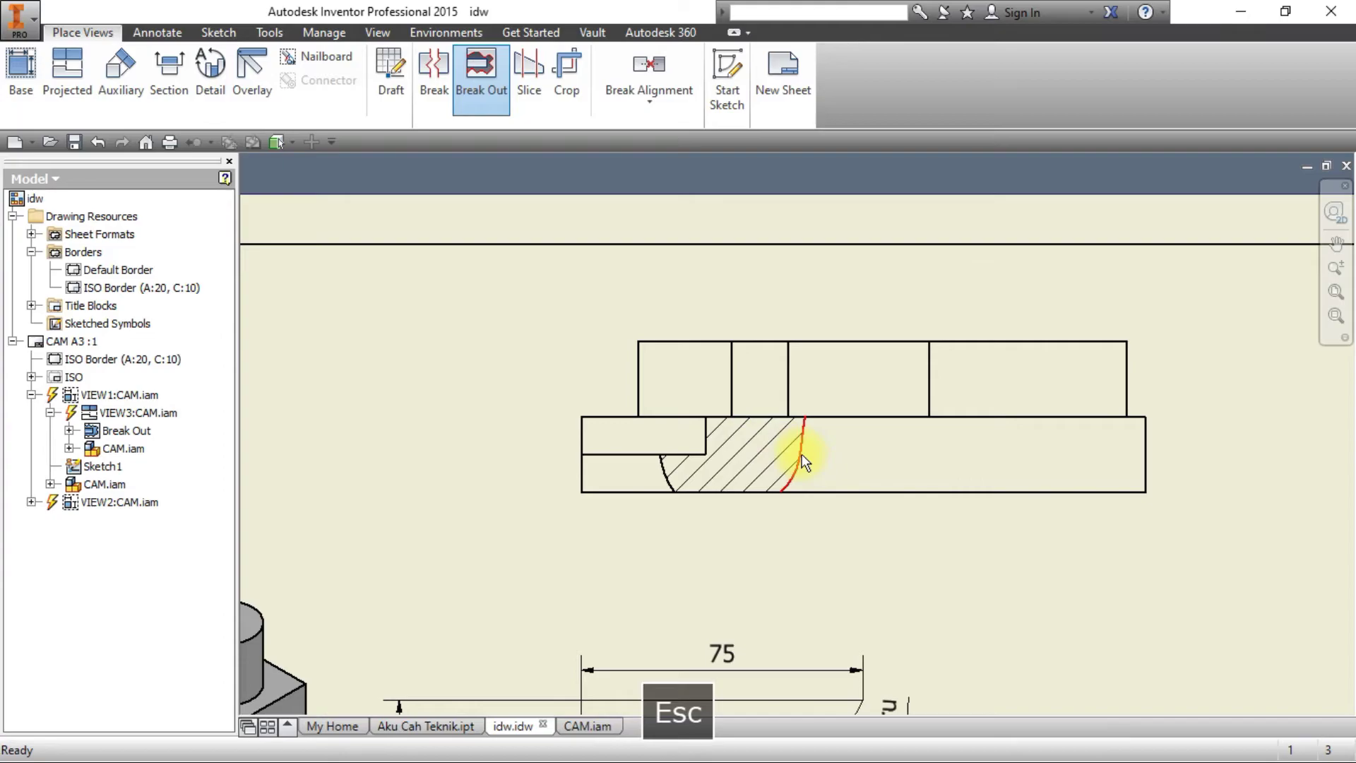
Undo the Break Out on the front view.
{"action": "key", "text": "ctrl+z"}
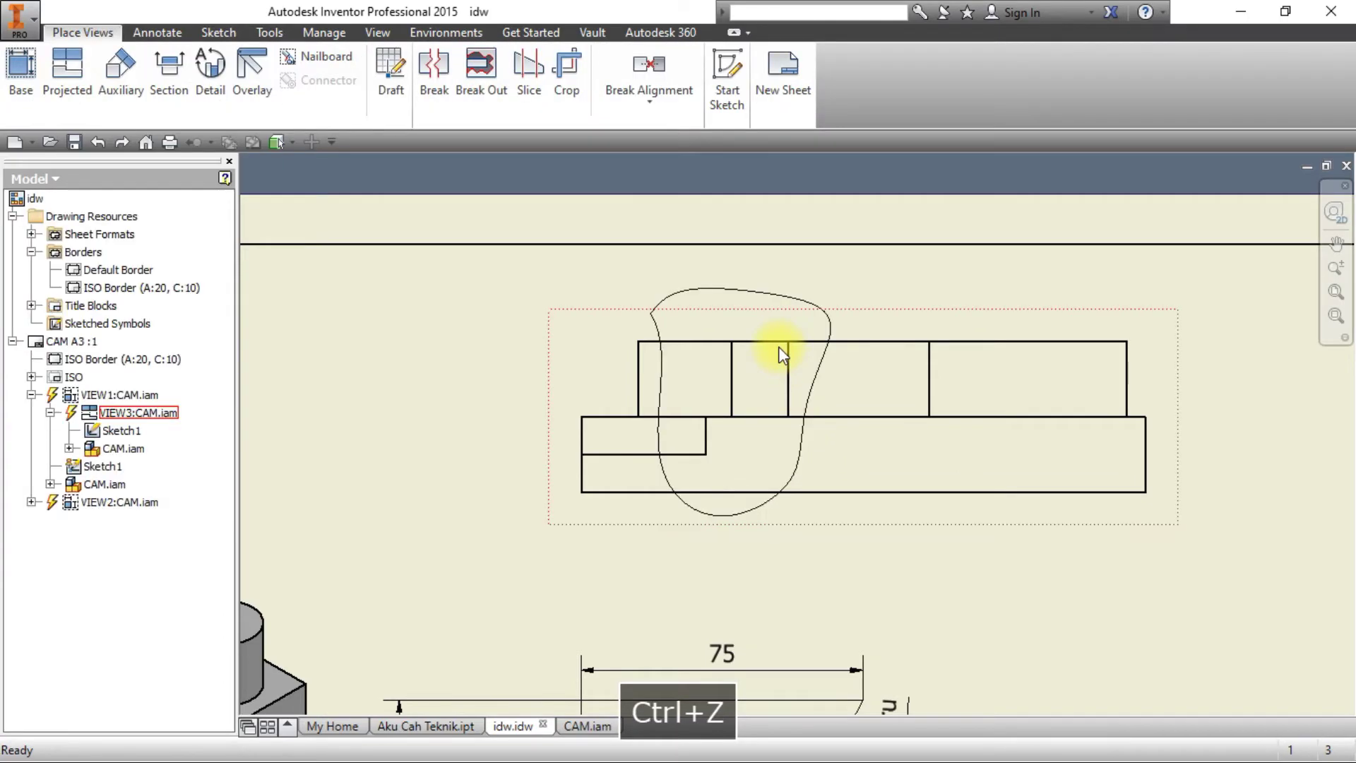
Create a Break Out on the front view within the spline profile, sectioning all parts, with depth 0 from a point on the pocket's hidden edges.
{"action": "left_click", "coordinate": [479, 73]}
{"action": "left_click", "coordinate": [779, 296]}
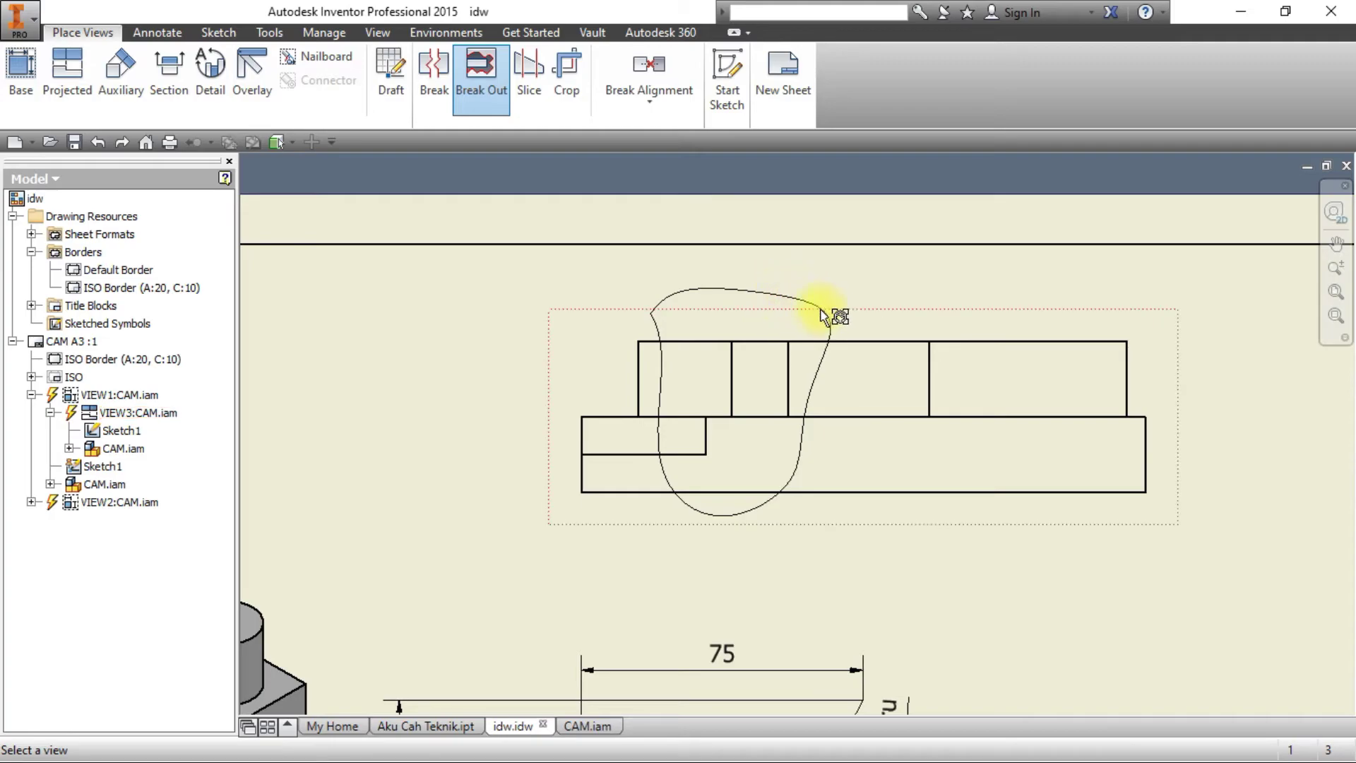
{"action": "left_click", "coordinate": [808, 458]}
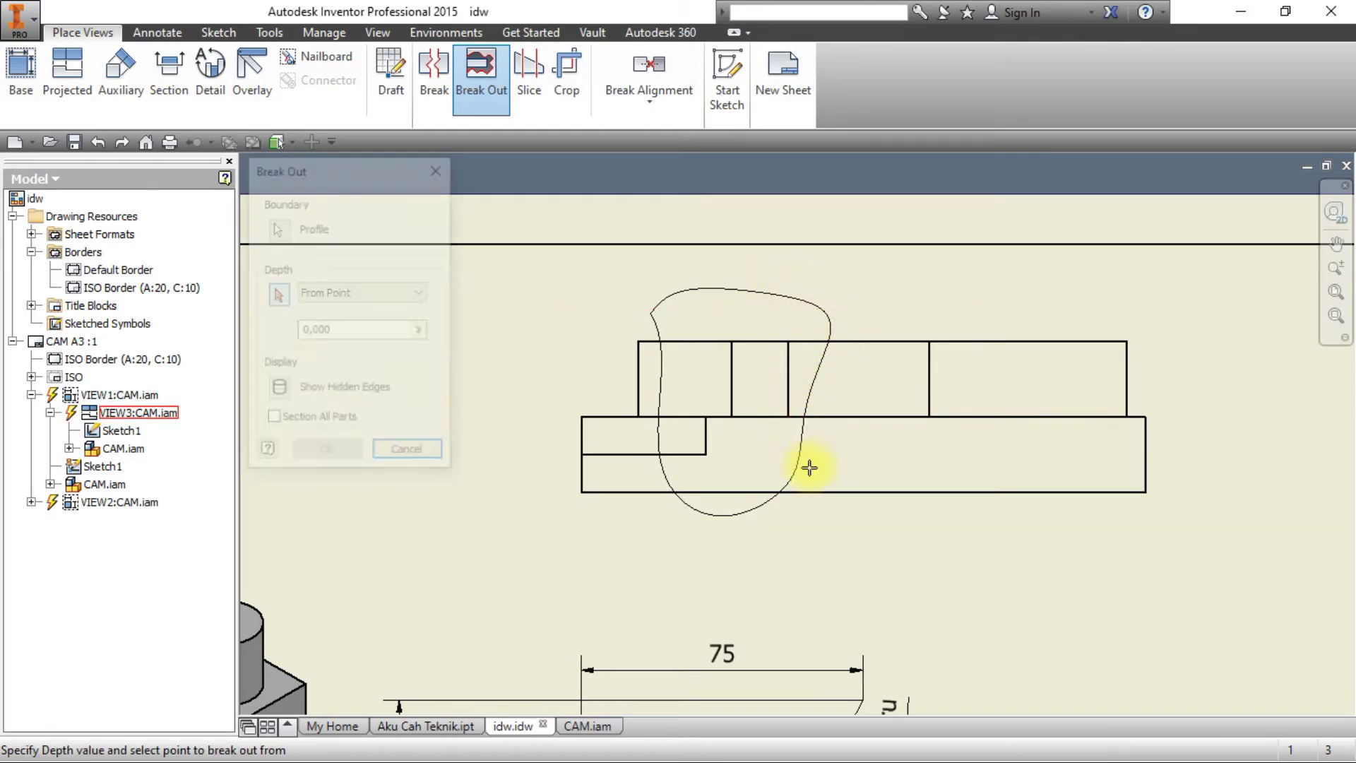
{"action": "left_click", "coordinate": [799, 470]}
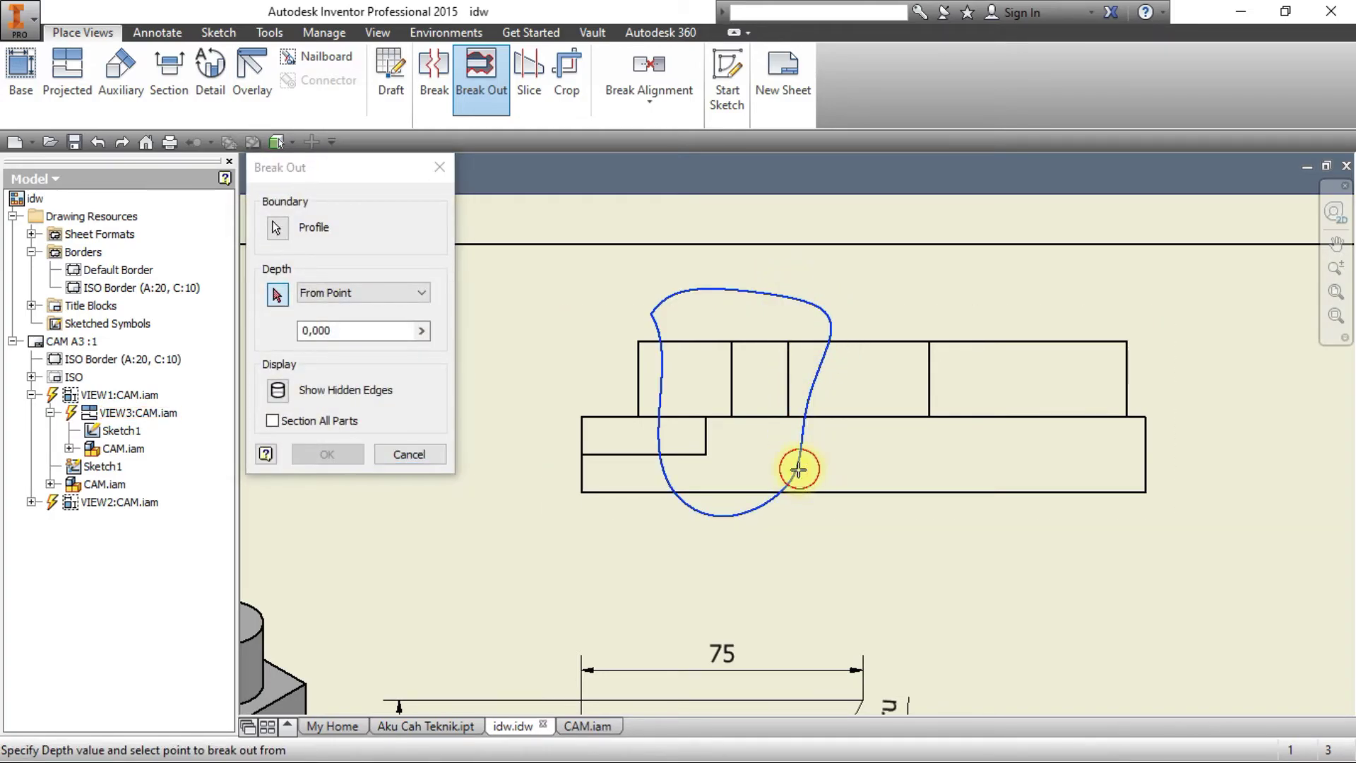
{"action": "left_click", "coordinate": [773, 419]}
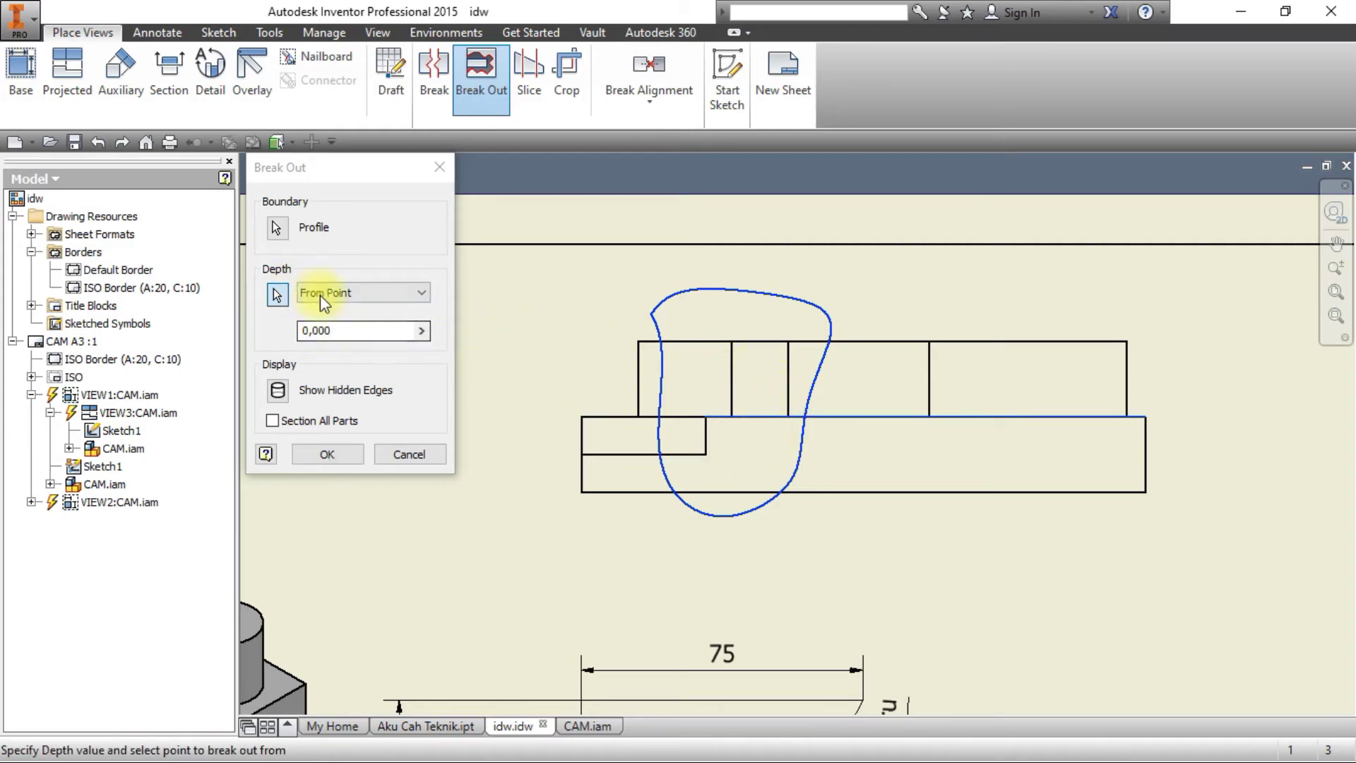
{"action": "left_click", "coordinate": [278, 391]}
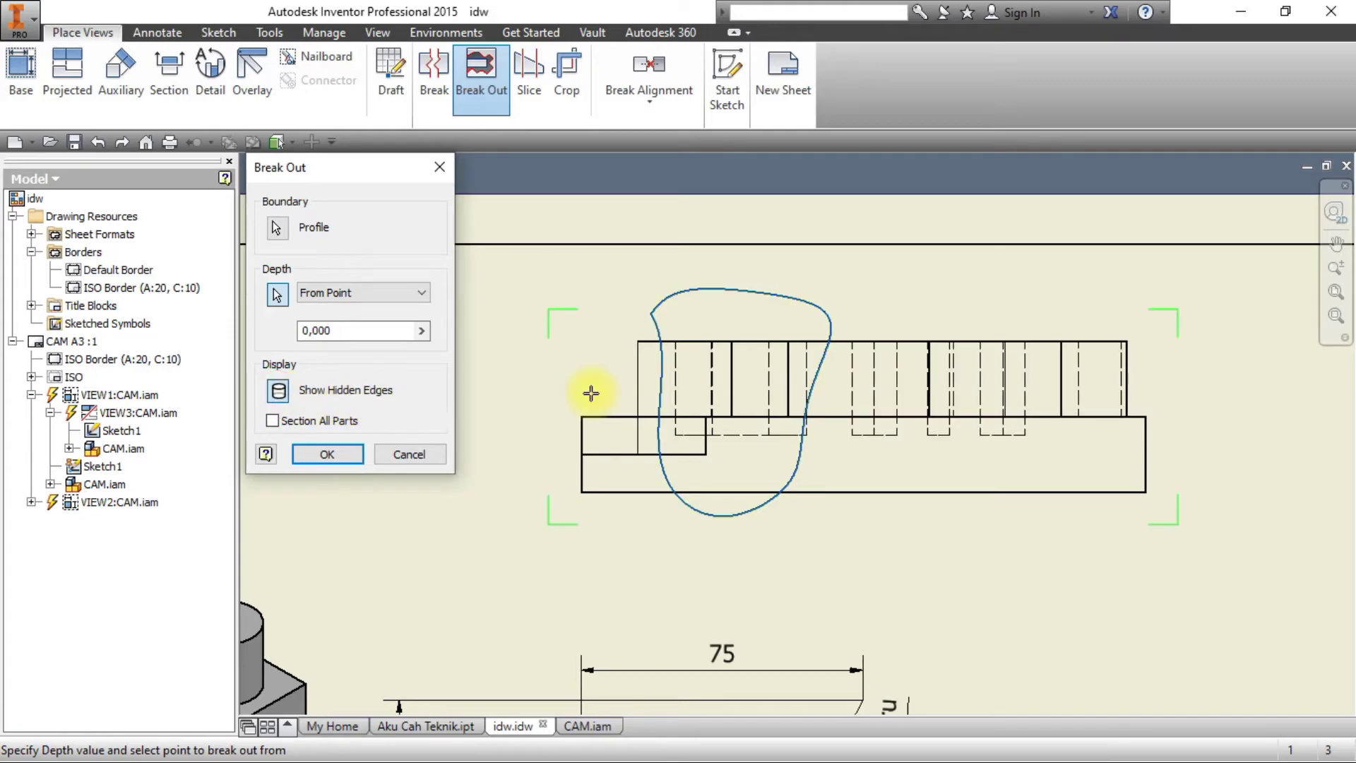
{"action": "left_click", "coordinate": [289, 426]}
{"action": "left_click", "coordinate": [677, 353]}
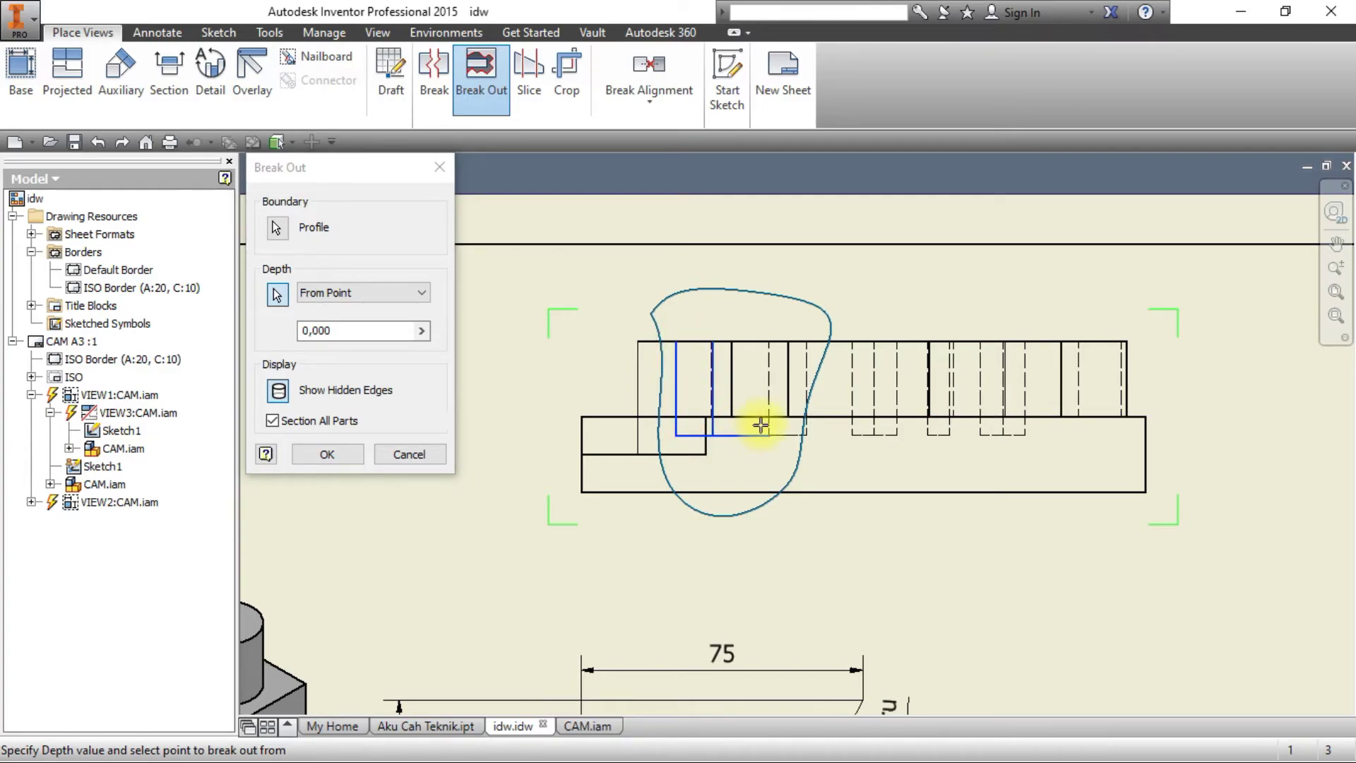
{"action": "left_click", "coordinate": [806, 385]}
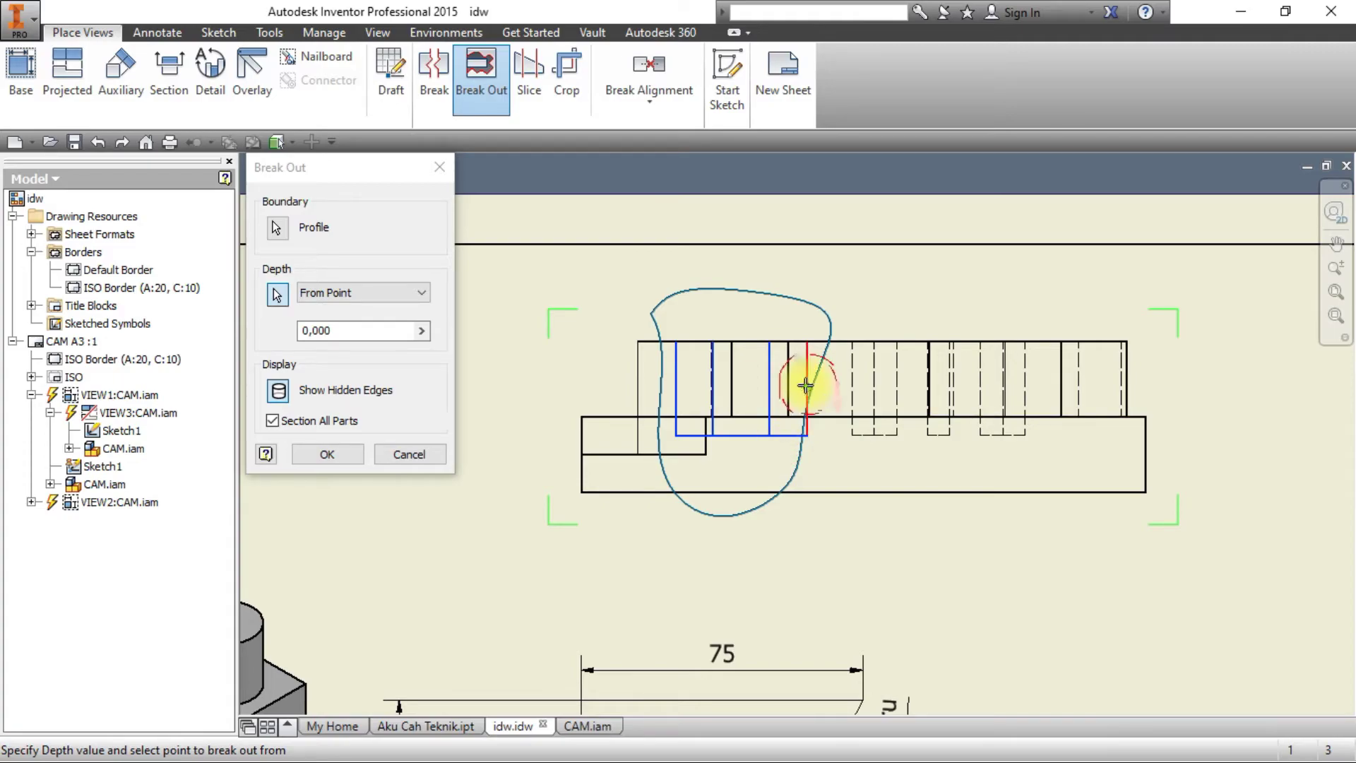
{"action": "left_click", "coordinate": [358, 453]}
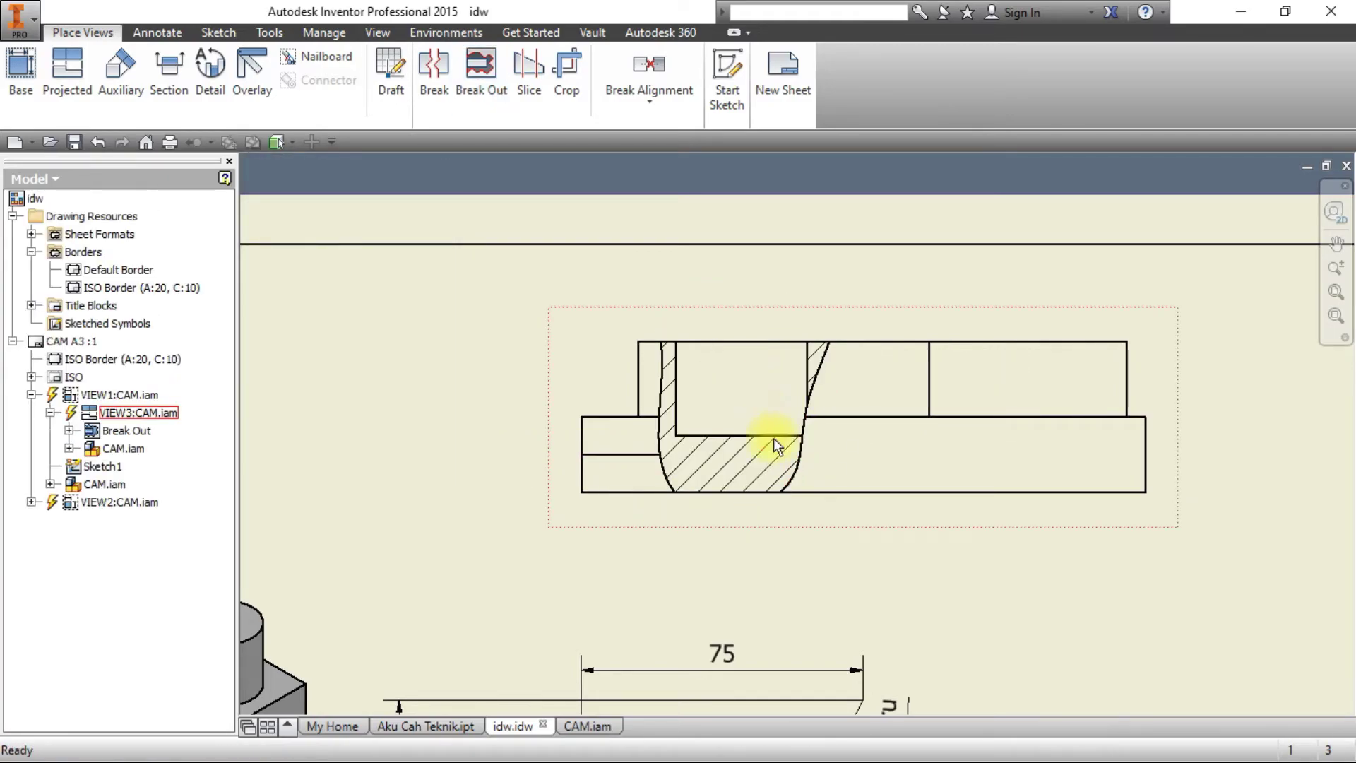
Edit the Break Out's sketch to widen the spline beyond the pocket's far wall, and finish the sketch.
{"action": "left_click", "coordinate": [797, 469]}
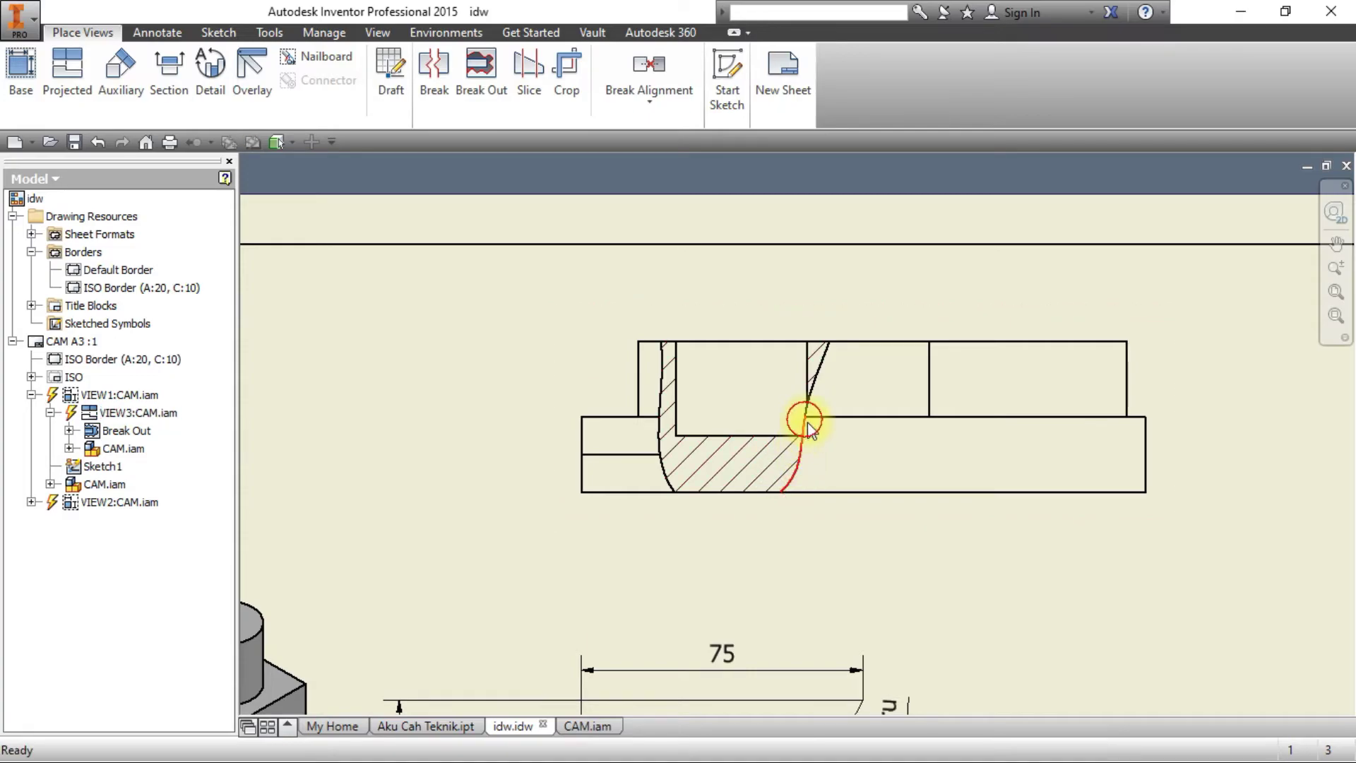
{"action": "left_click", "coordinate": [51, 413]}
{"action": "left_click", "coordinate": [52, 413]}
{"action": "left_click", "coordinate": [69, 430]}
{"action": "double_click", "coordinate": [116, 448]}
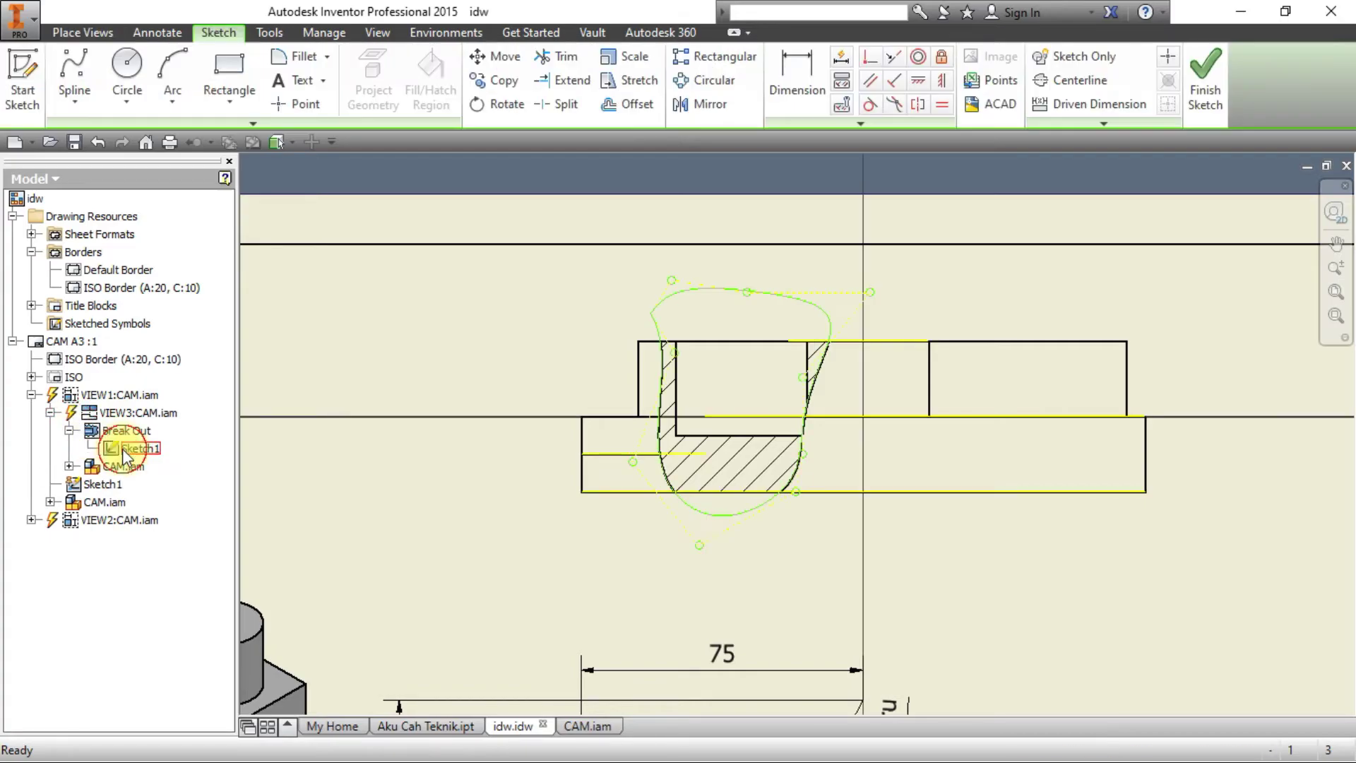
{"action": "left_click_drag", "start_coordinate": [806, 375], "coordinate": [821, 388]}
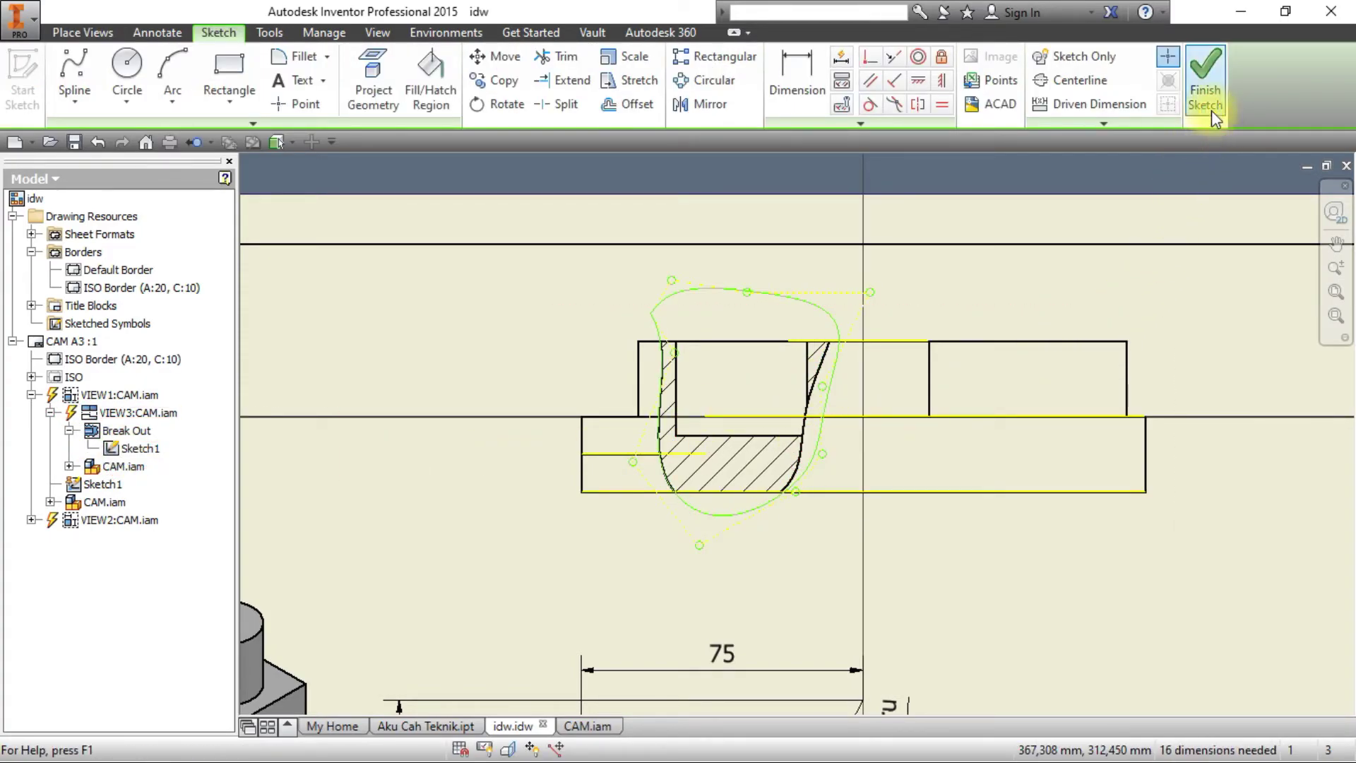
{"action": "left_click", "coordinate": [1206, 90]}
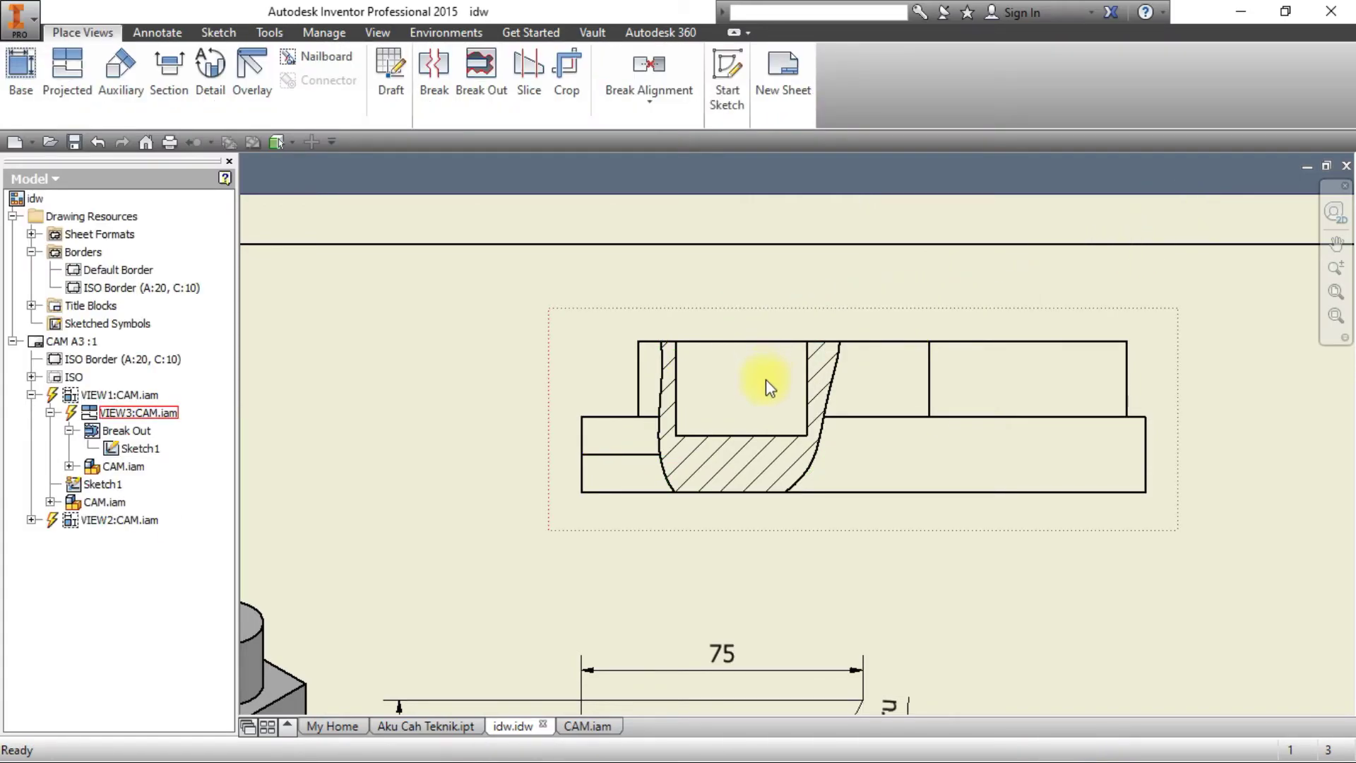
Compare the pocket's inner edges with the reference drawing and try to show them by toggling hidden edges in the existing Break Out.
{"action": "key", "text": "alt+Tab"}
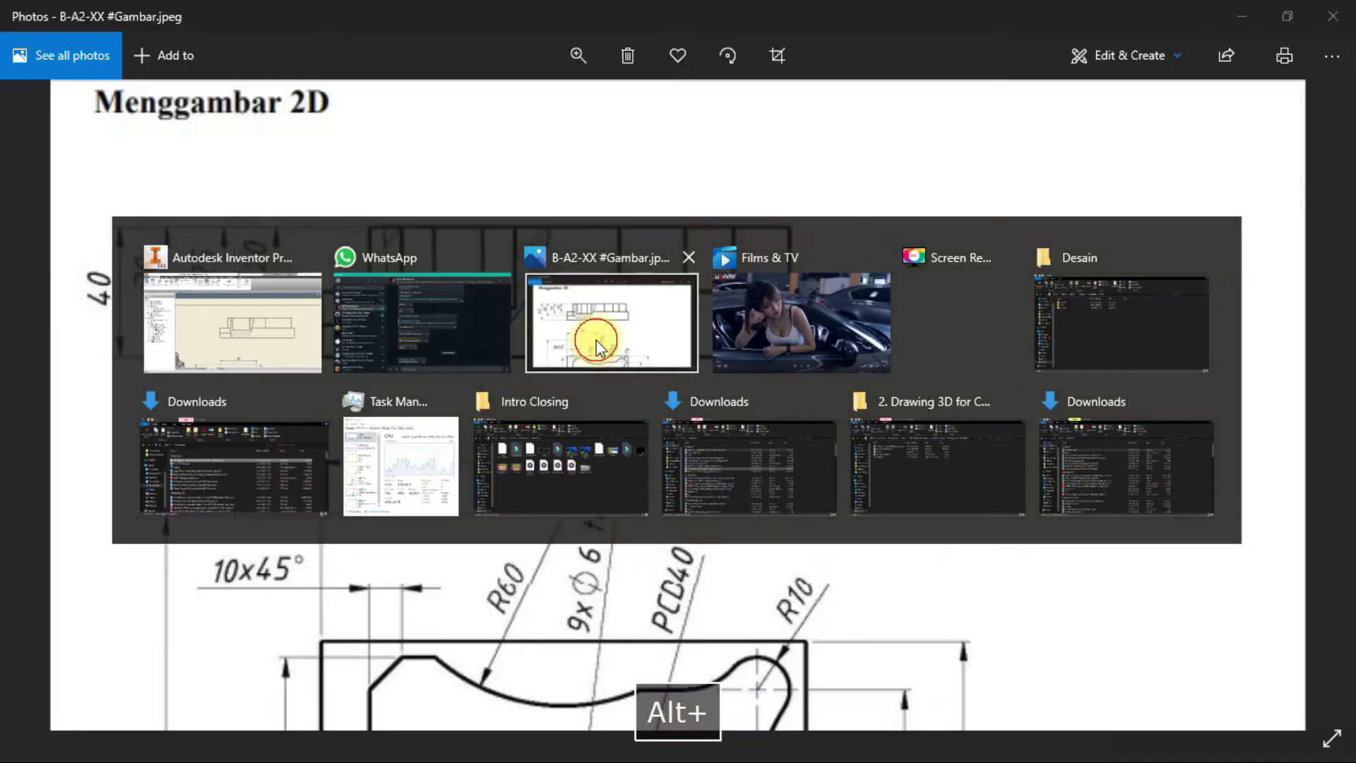
{"action": "left_click", "coordinate": [590, 332]}
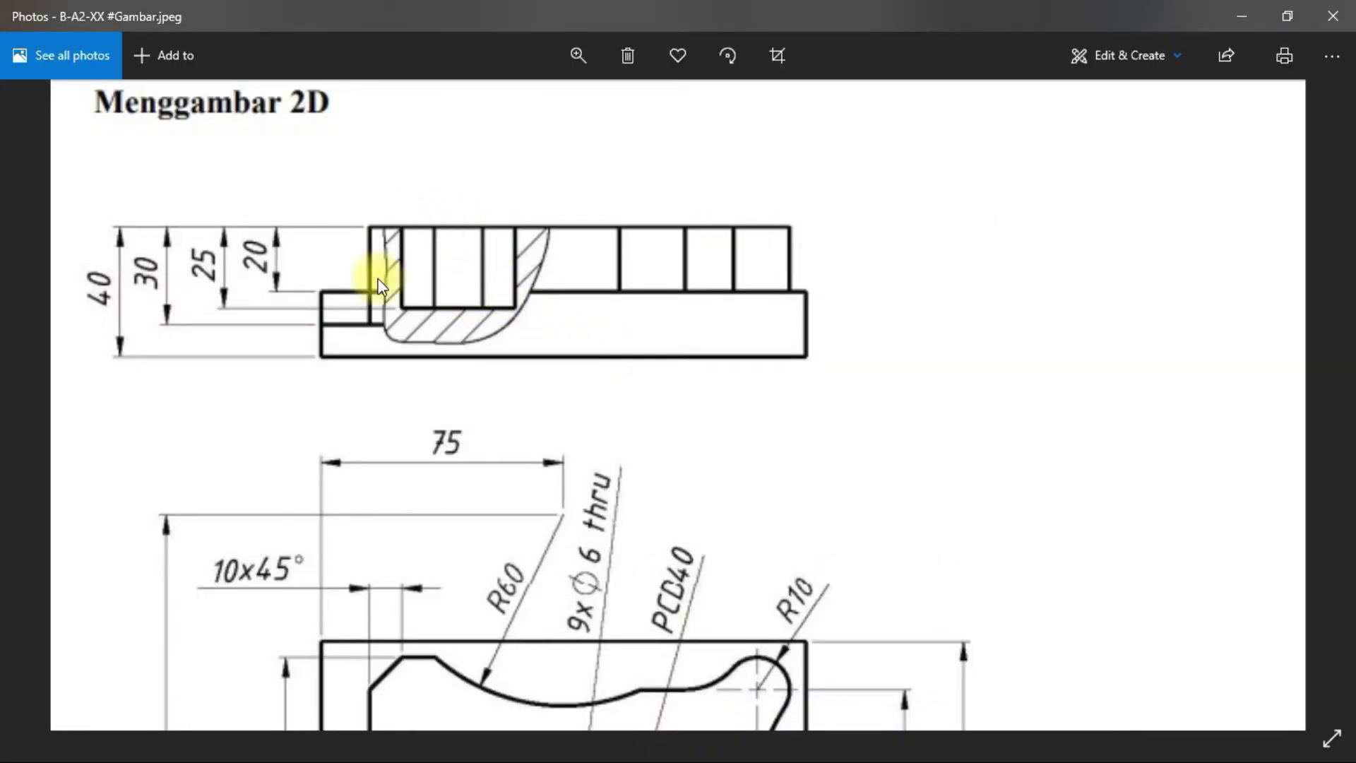
{"action": "key", "text": "alt+Tab"}
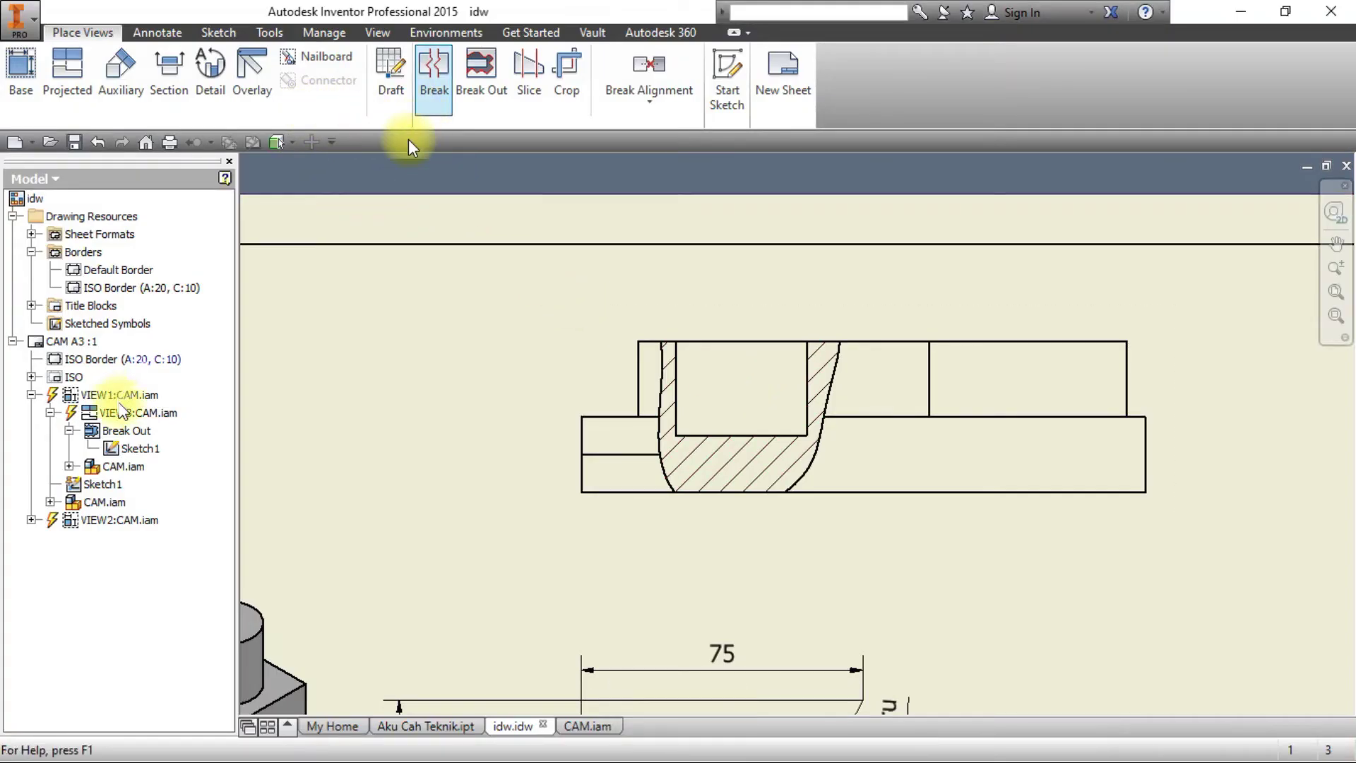
{"action": "double_click", "coordinate": [117, 431]}
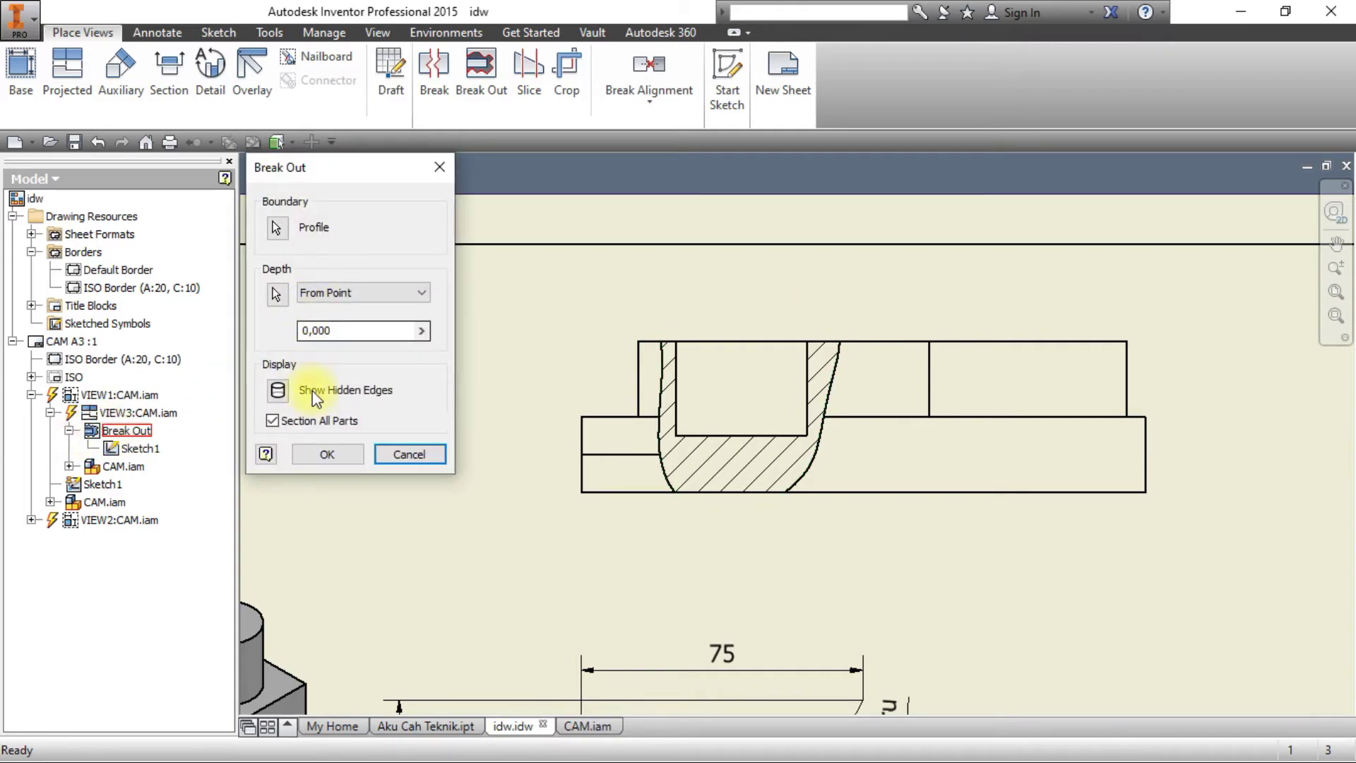
{"action": "left_click", "coordinate": [278, 390]}
{"action": "left_click", "coordinate": [715, 410]}
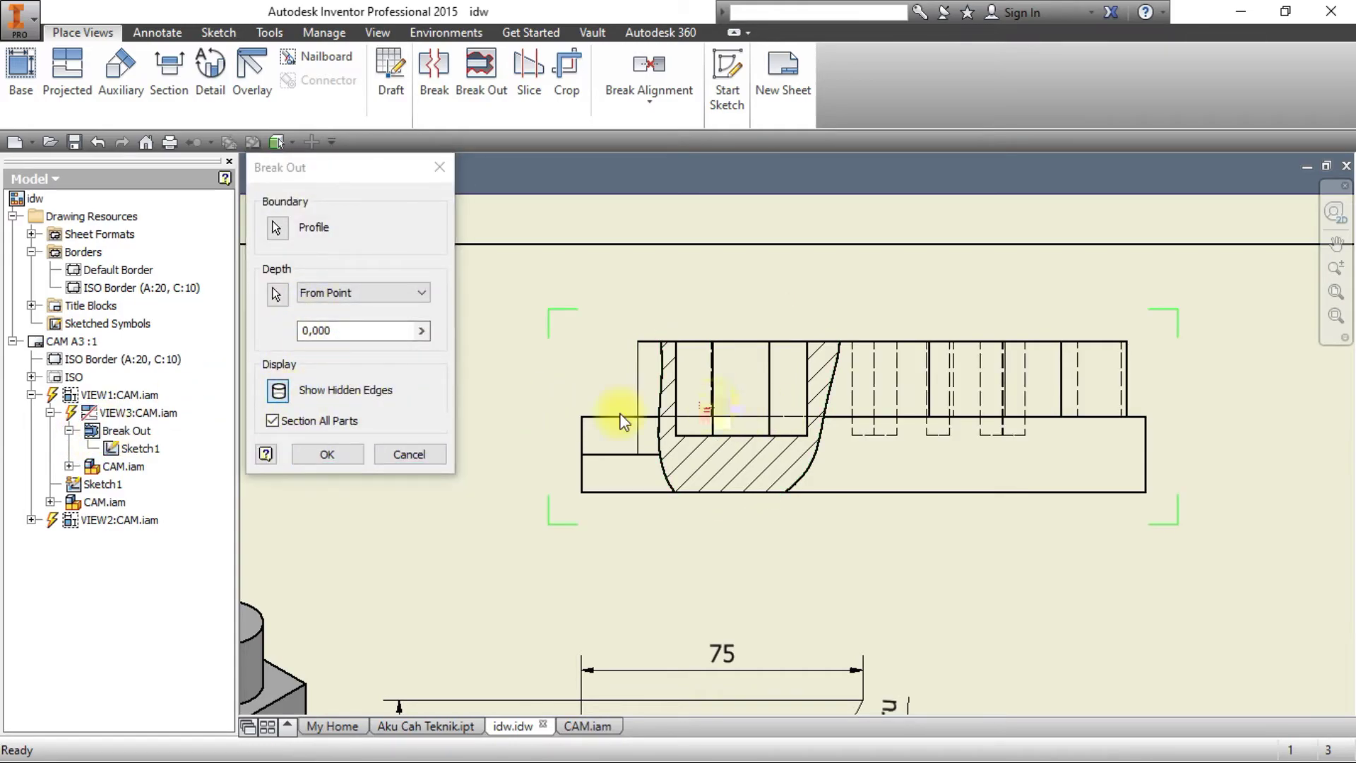
{"action": "left_click", "coordinate": [671, 401]}
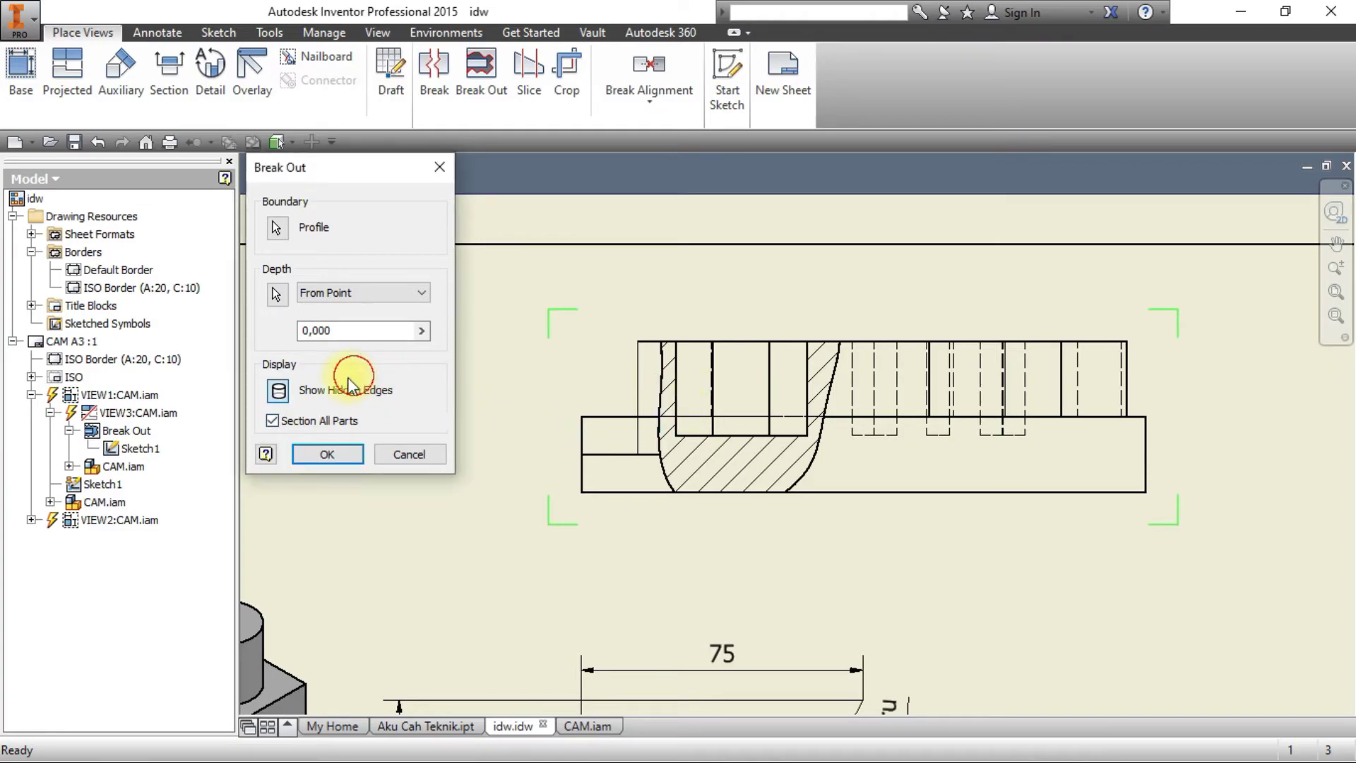
{"action": "left_click", "coordinate": [280, 396]}
{"action": "left_click", "coordinate": [272, 398]}
{"action": "left_click", "coordinate": [273, 396]}
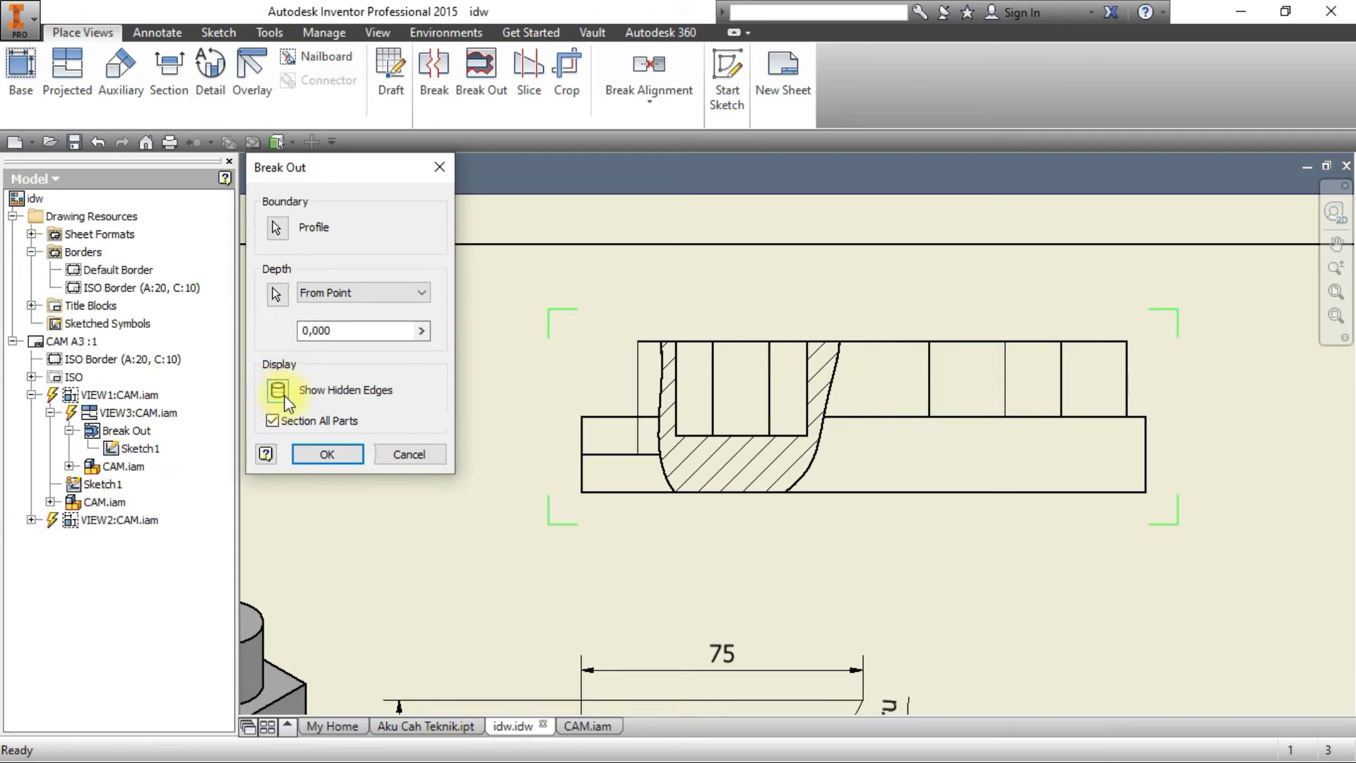
{"action": "left_click", "coordinate": [354, 453]}
{"action": "key", "text": "alt+Tab"}
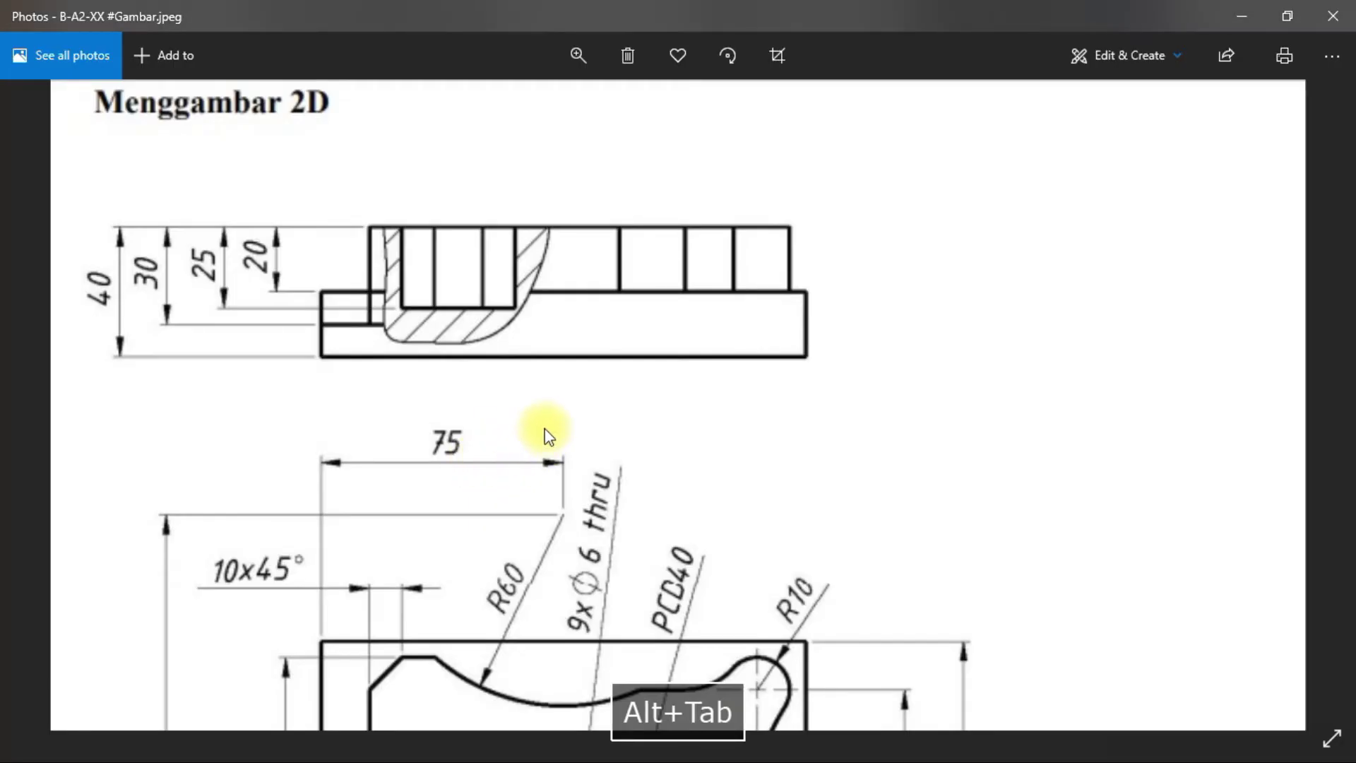
{"action": "key", "text": "alt+Tab"}
{"action": "left_click", "coordinate": [481, 67]}
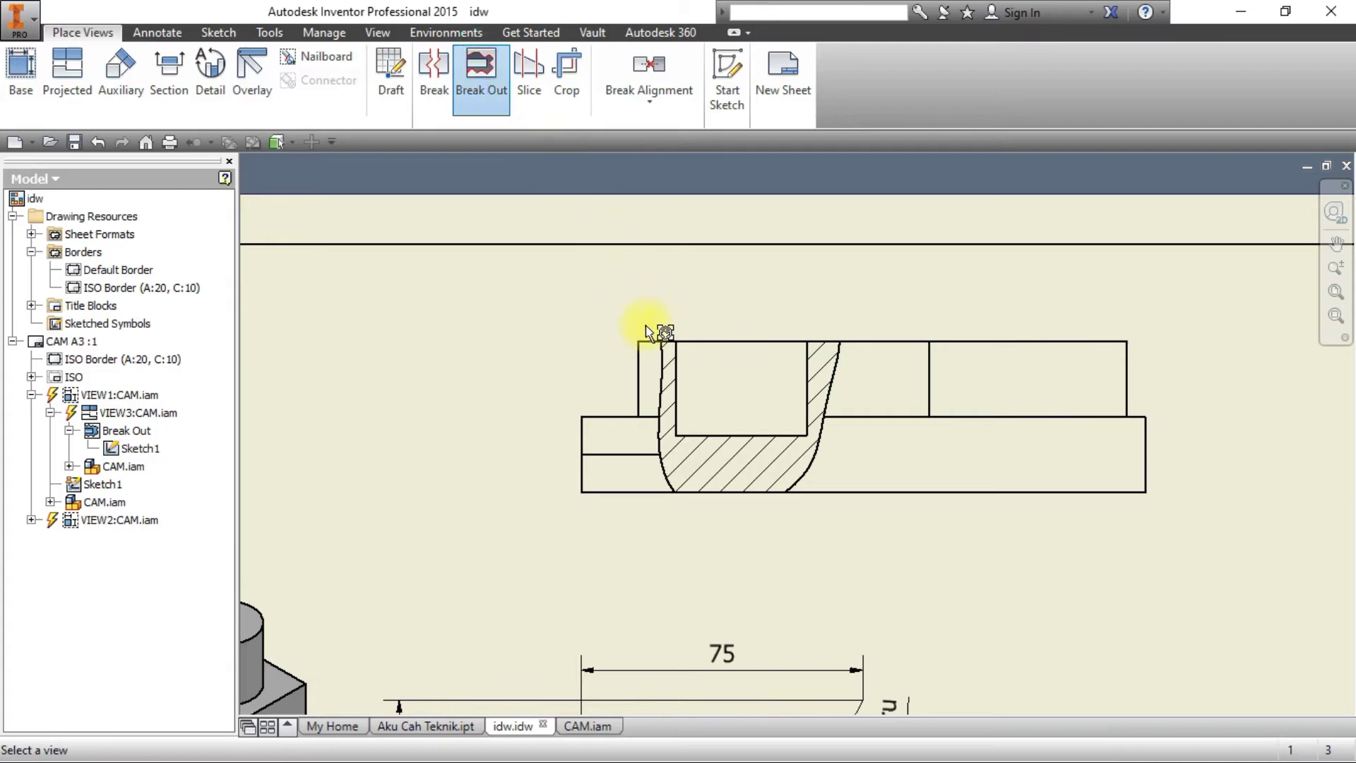
{"action": "left_click", "coordinate": [682, 435]}
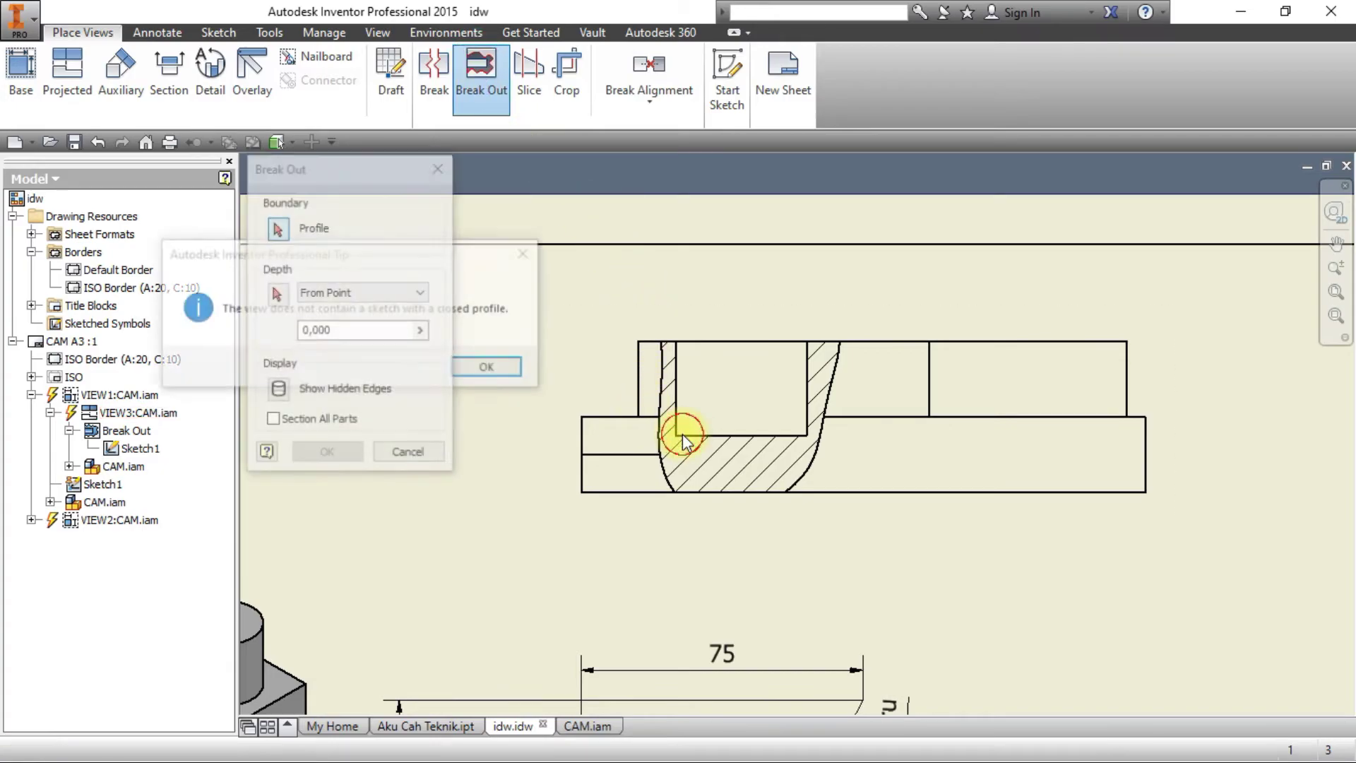
{"action": "left_click", "coordinate": [480, 361]}
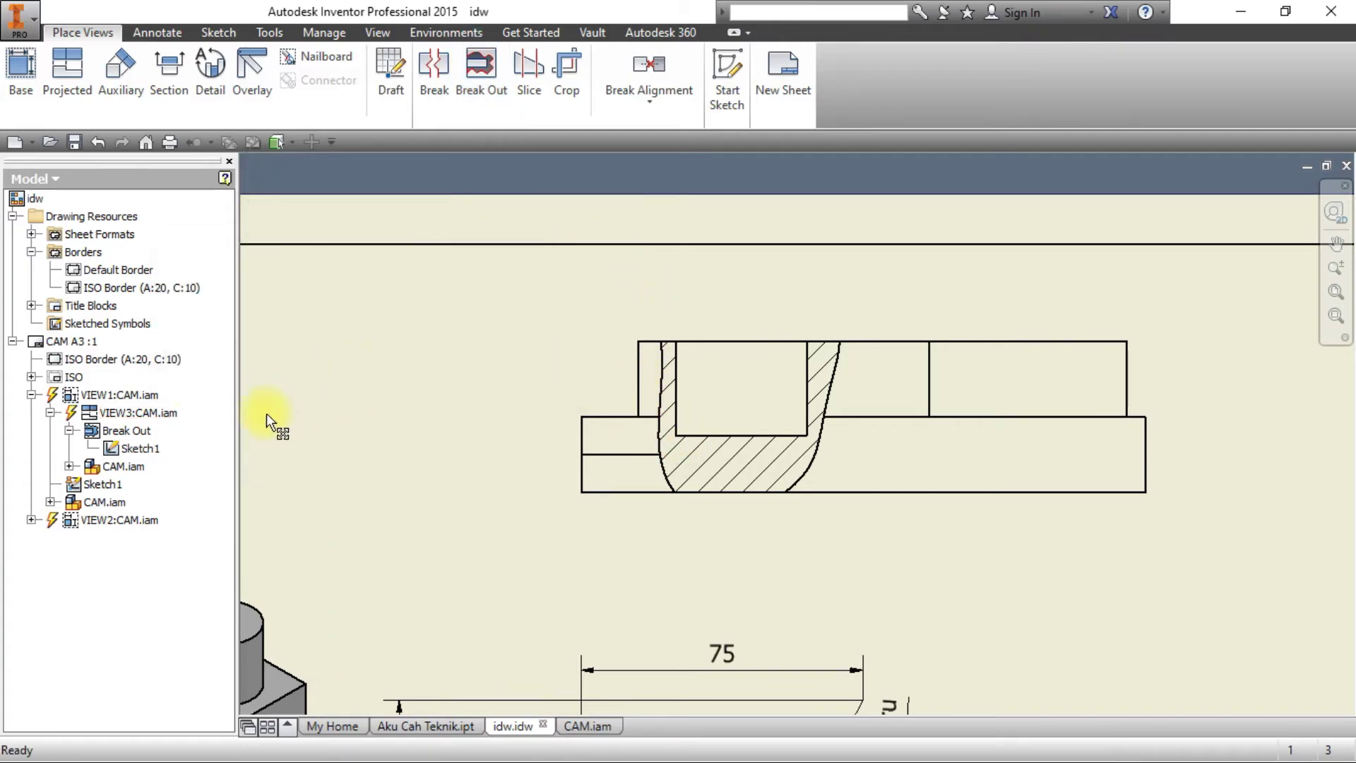
Try to reapply the existing Break Out with its depth point selection active and hidden edges shown.
{"action": "double_click", "coordinate": [113, 431]}
{"action": "left_click", "coordinate": [277, 293]}
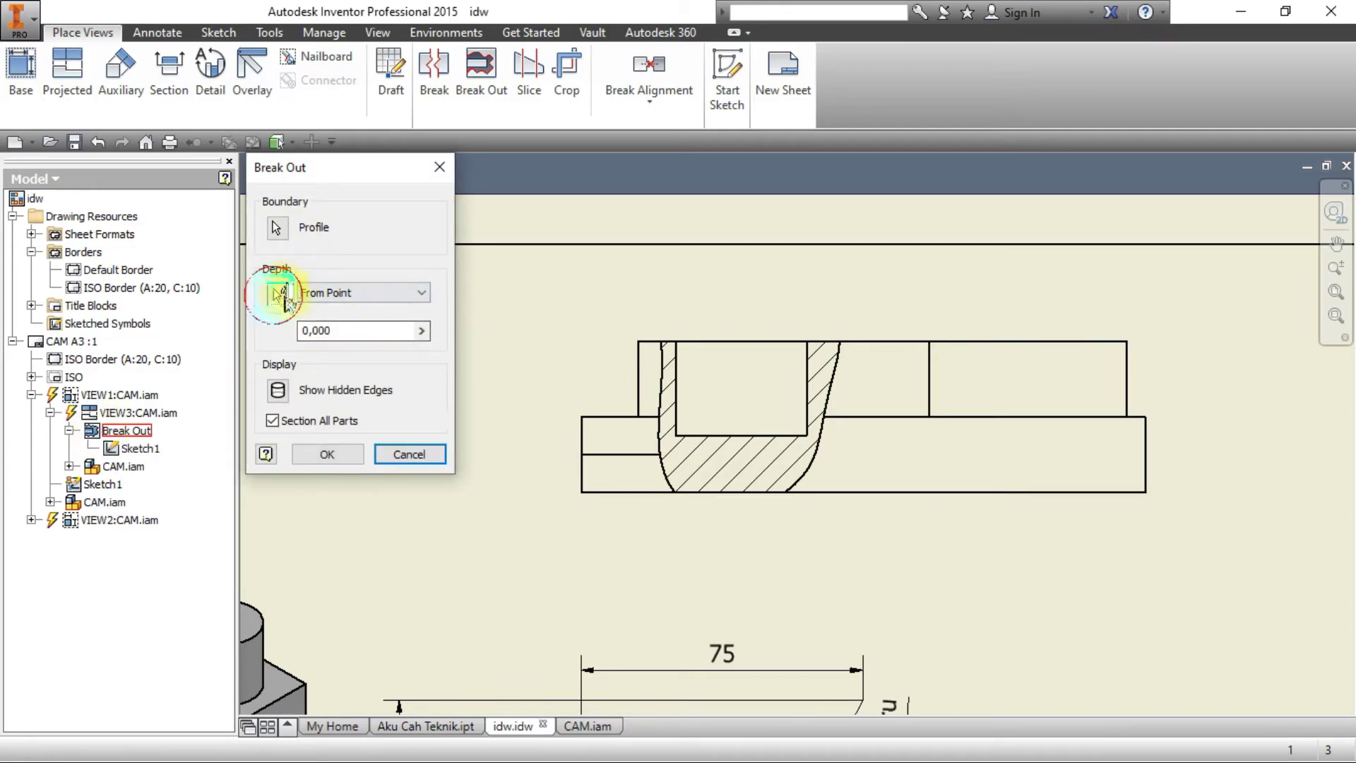
{"action": "left_click", "coordinate": [279, 391]}
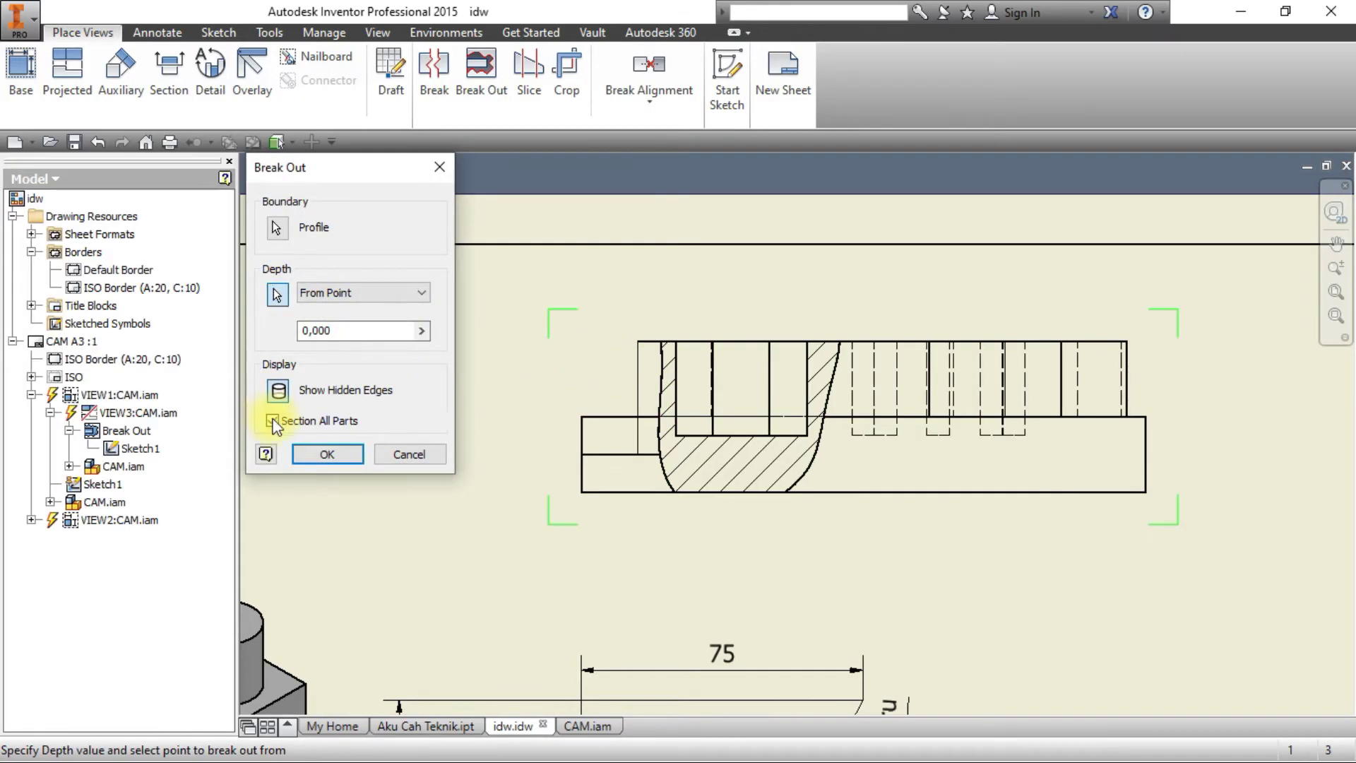
{"action": "left_click", "coordinate": [302, 422]}
{"action": "left_click", "coordinate": [345, 458]}
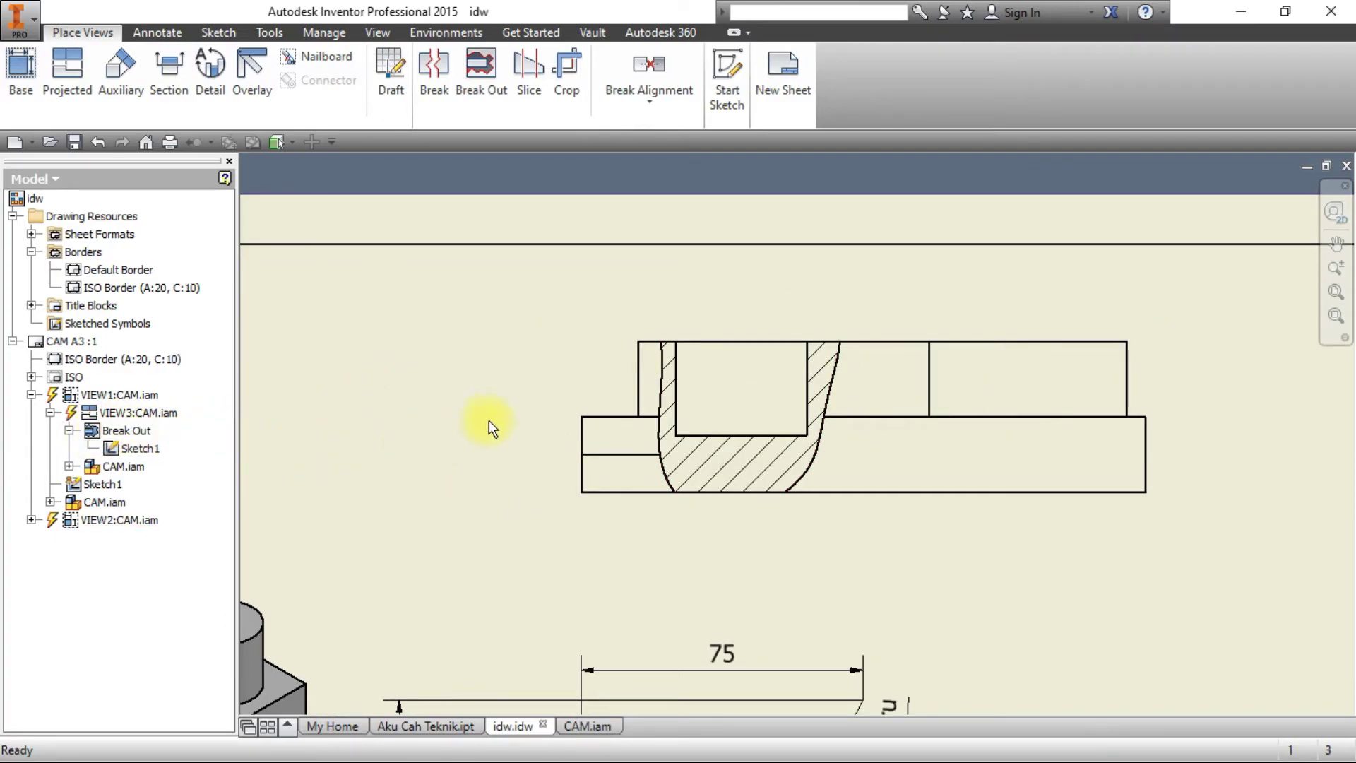
Undo the spline widening and the Break Out to return the front view to its plain spline profile.
{"action": "key", "text": "ctrl+z"}
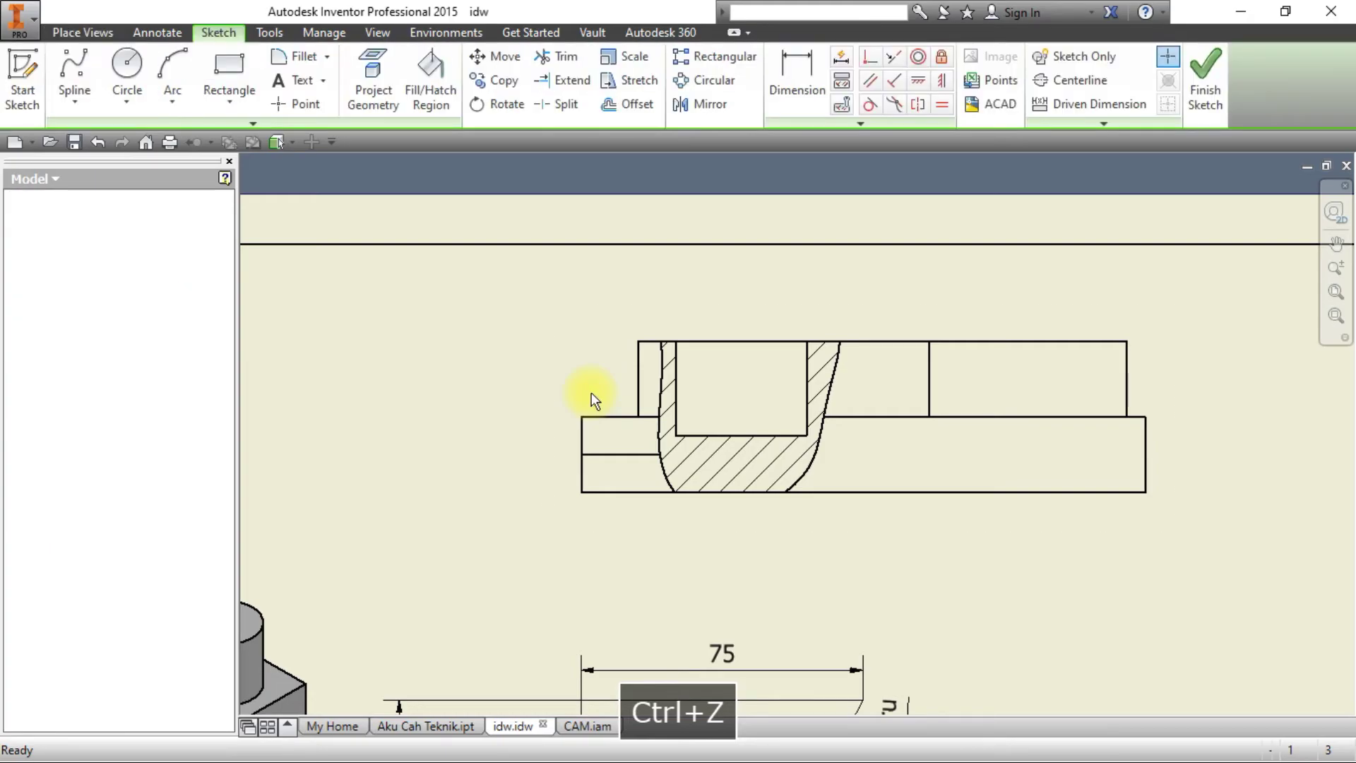
{"action": "key", "text": "ctrl+z"}
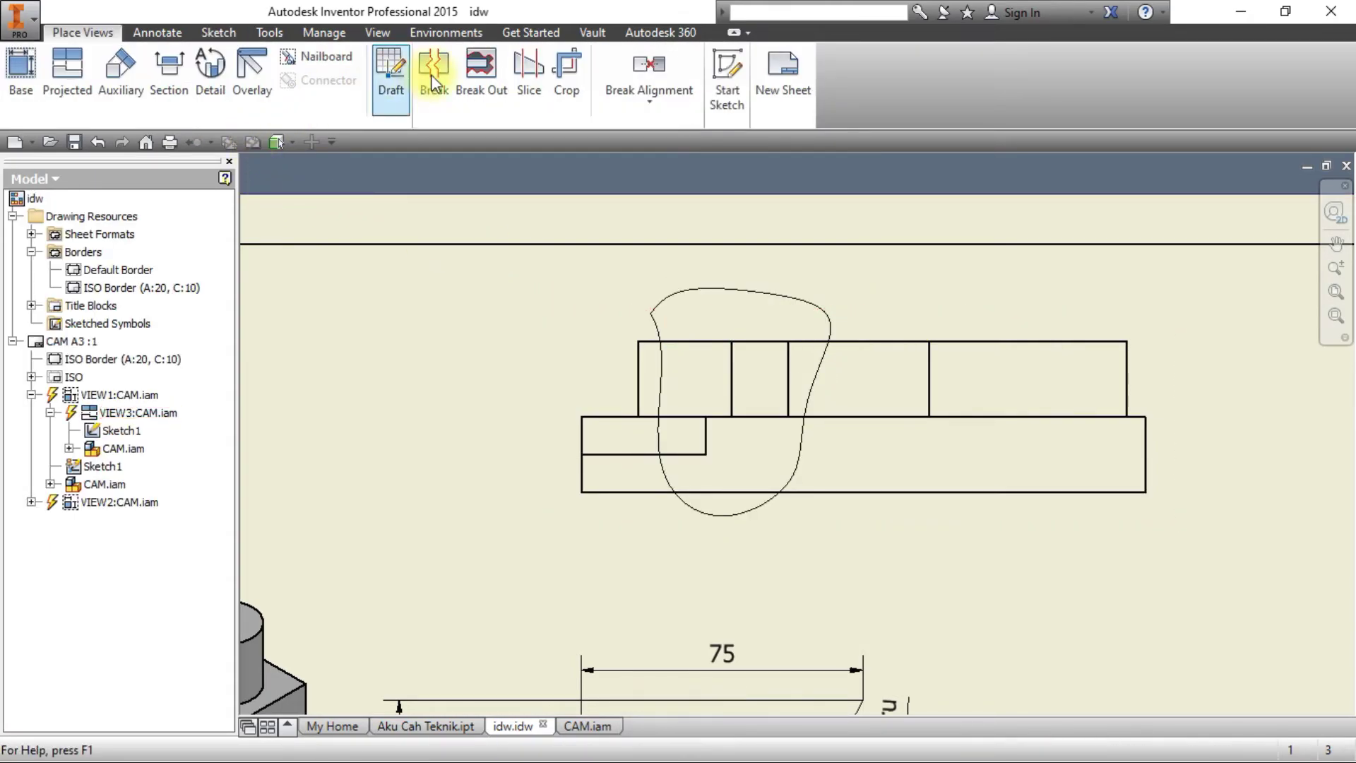
Try to break out the front view's spline profile using From Point depth, with hidden edges shown and the pocket's dashed outline picked.
{"action": "left_click", "coordinate": [481, 67]}
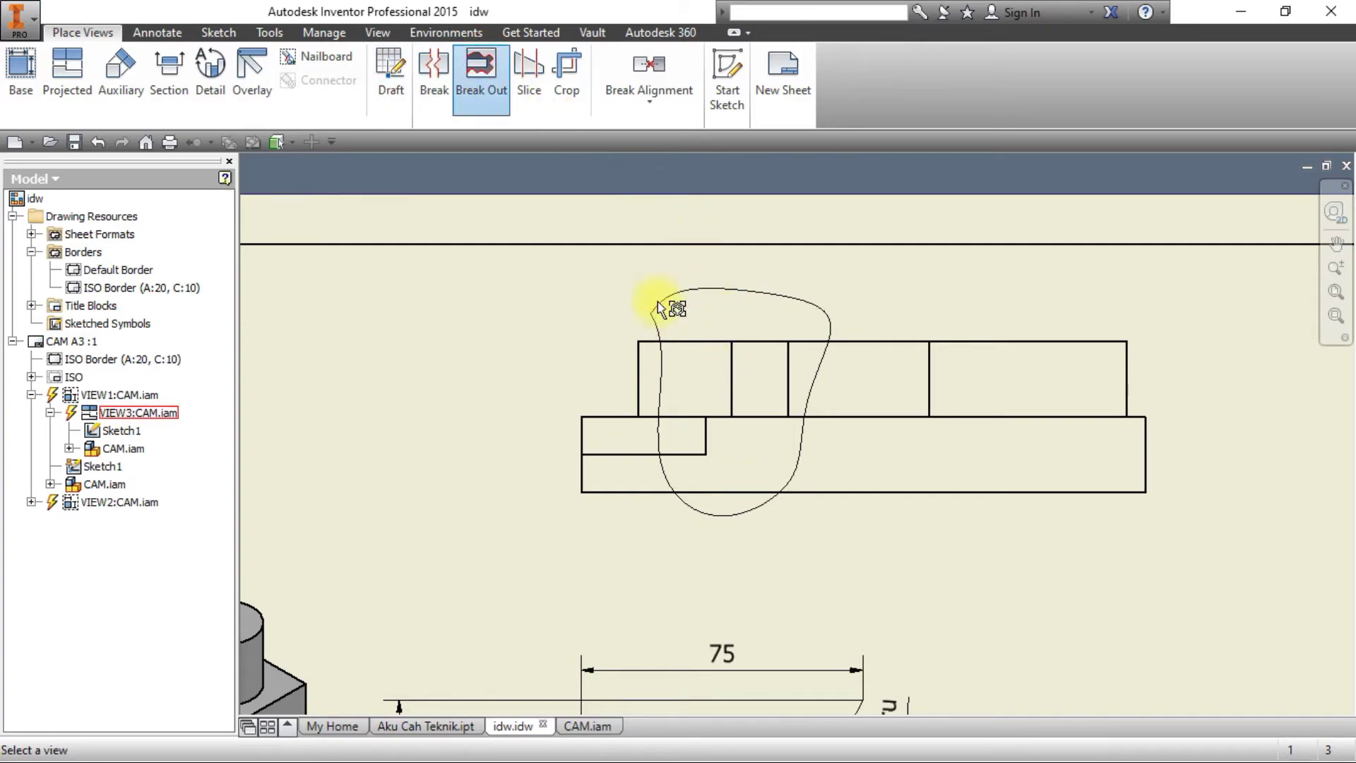
{"action": "left_click", "coordinate": [703, 338]}
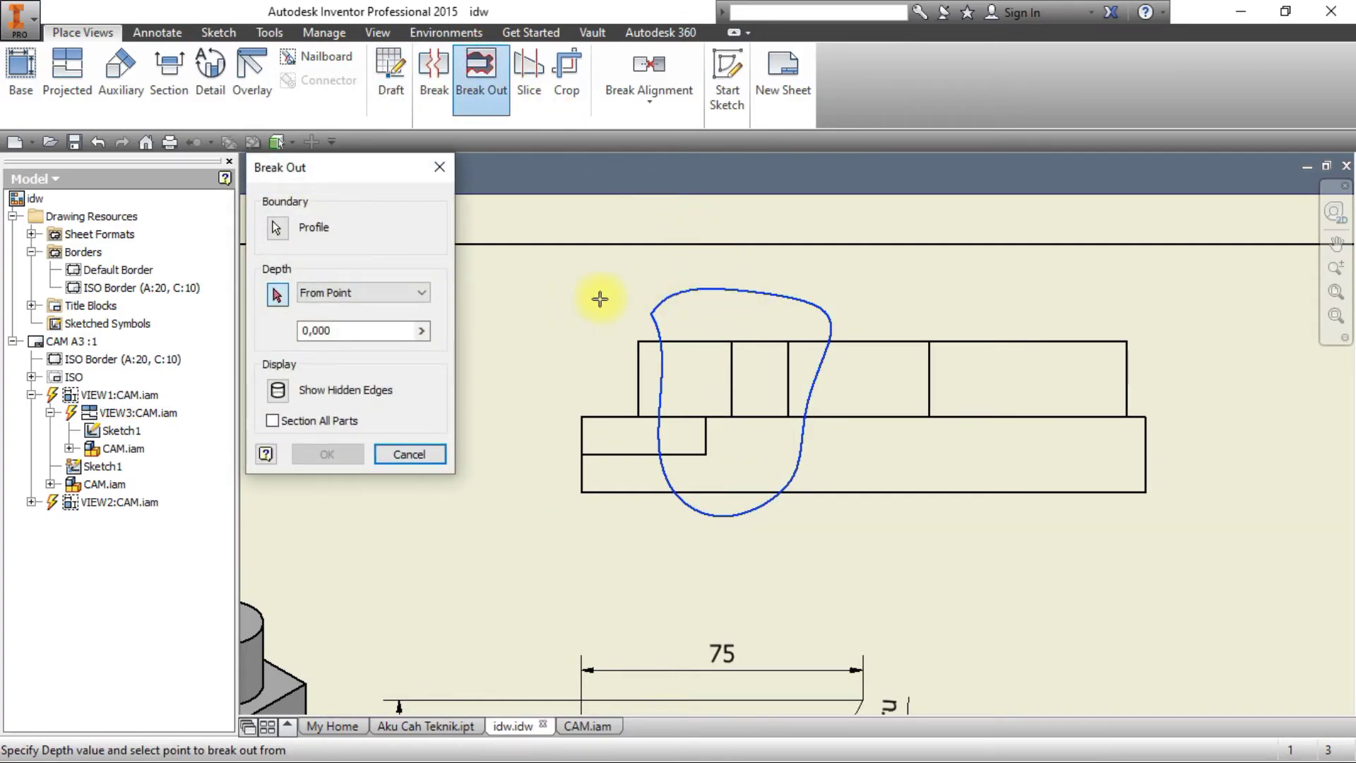
{"action": "left_click", "coordinate": [740, 417]}
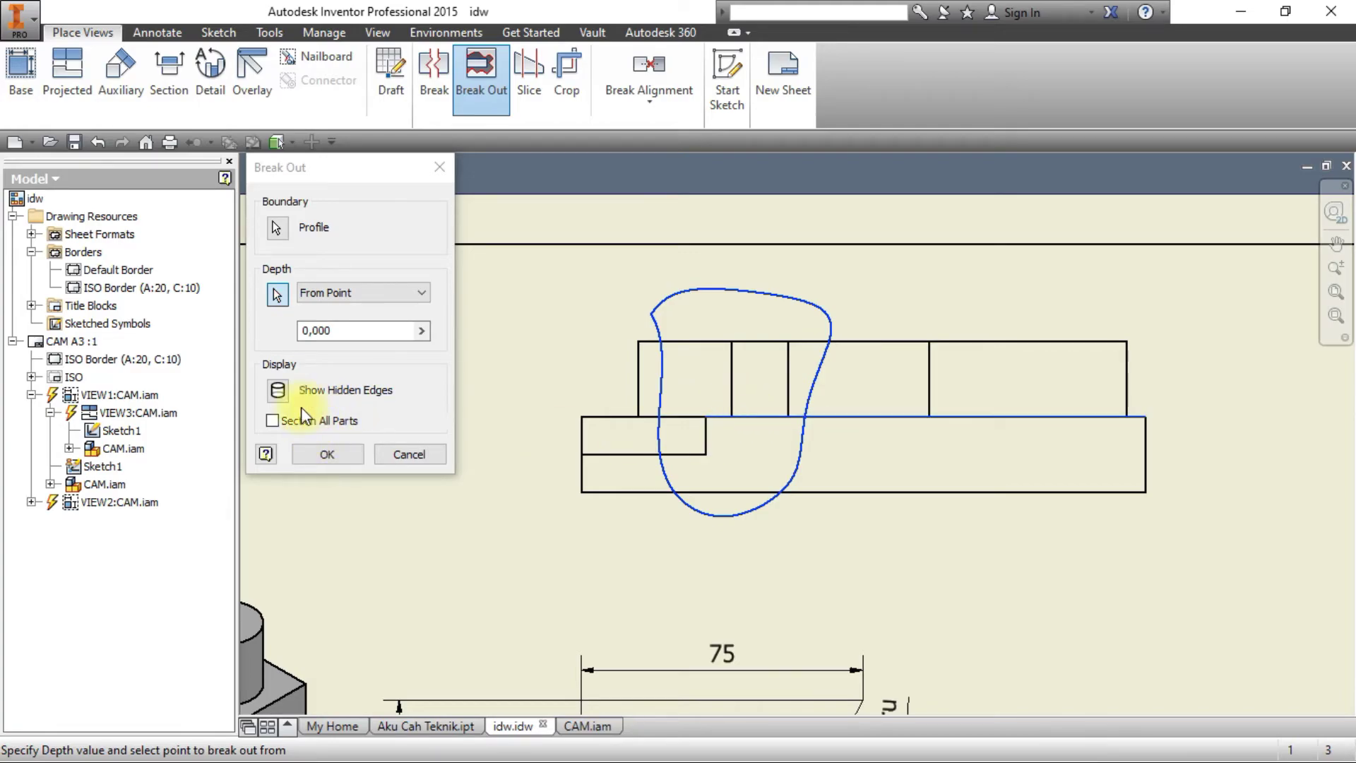
{"action": "left_click", "coordinate": [277, 390]}
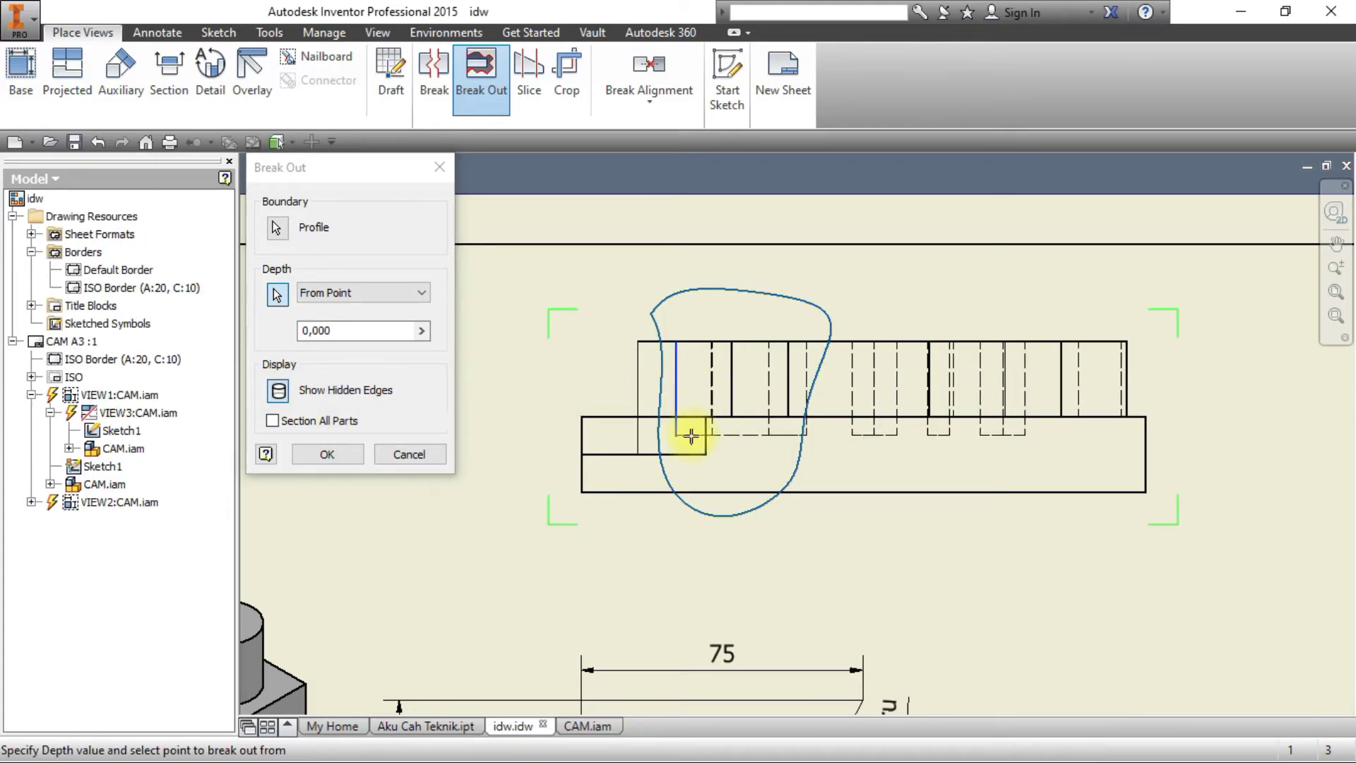
{"action": "left_click", "coordinate": [735, 434]}
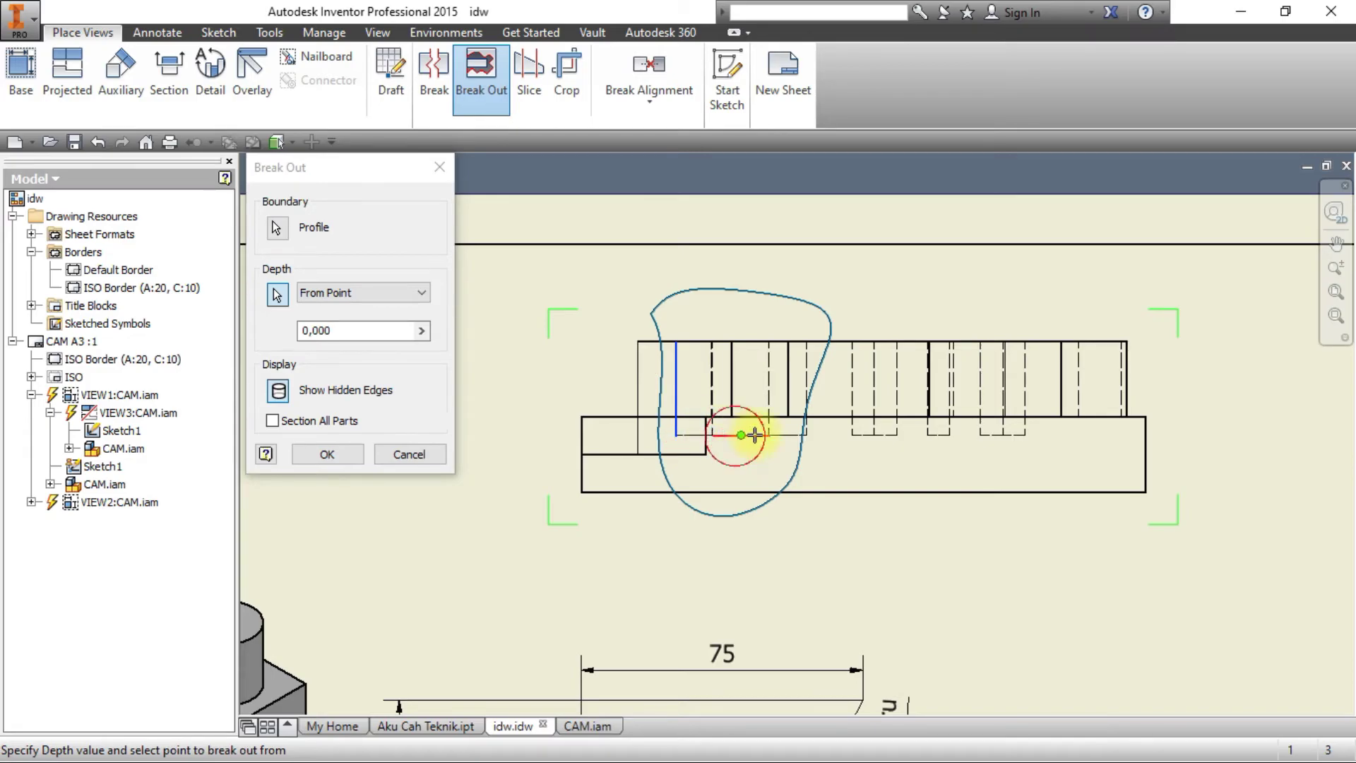
{"action": "left_click", "coordinate": [802, 410]}
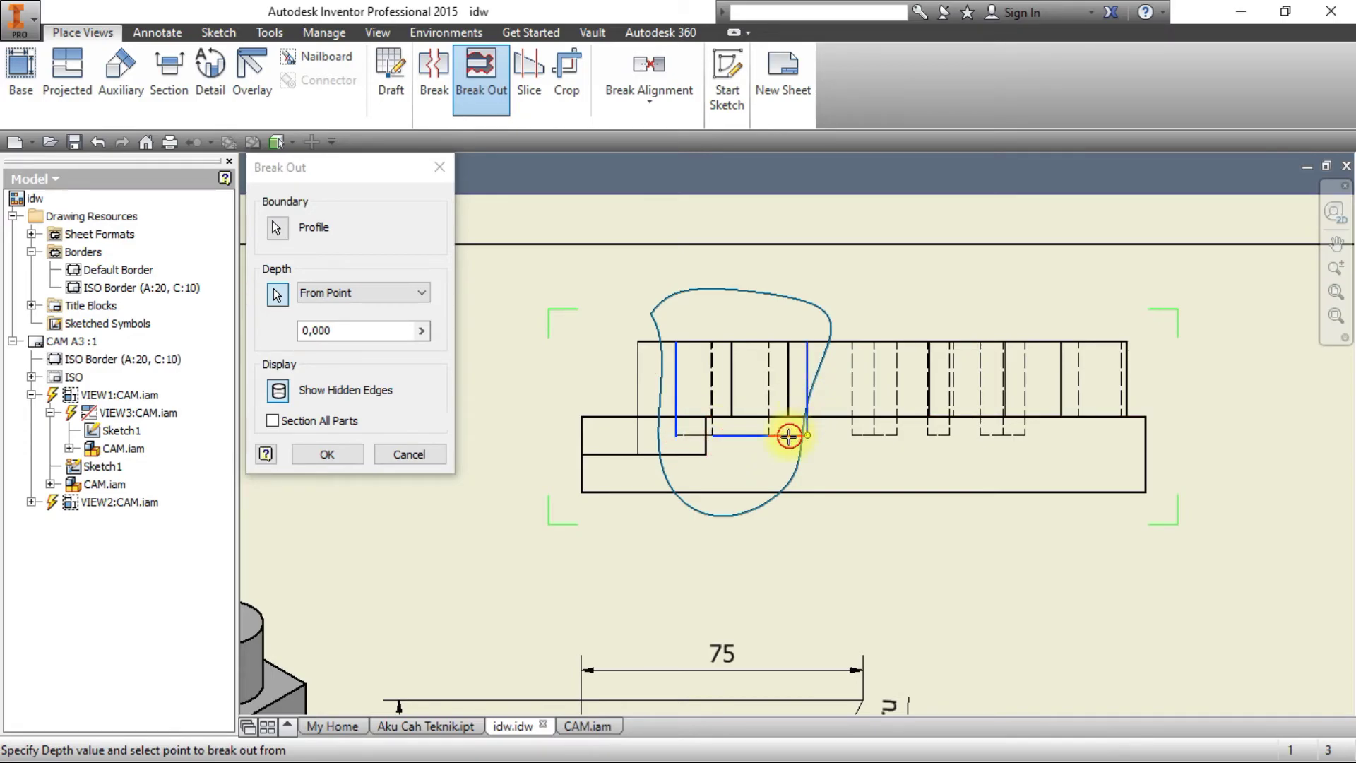
{"action": "left_click", "coordinate": [703, 433]}
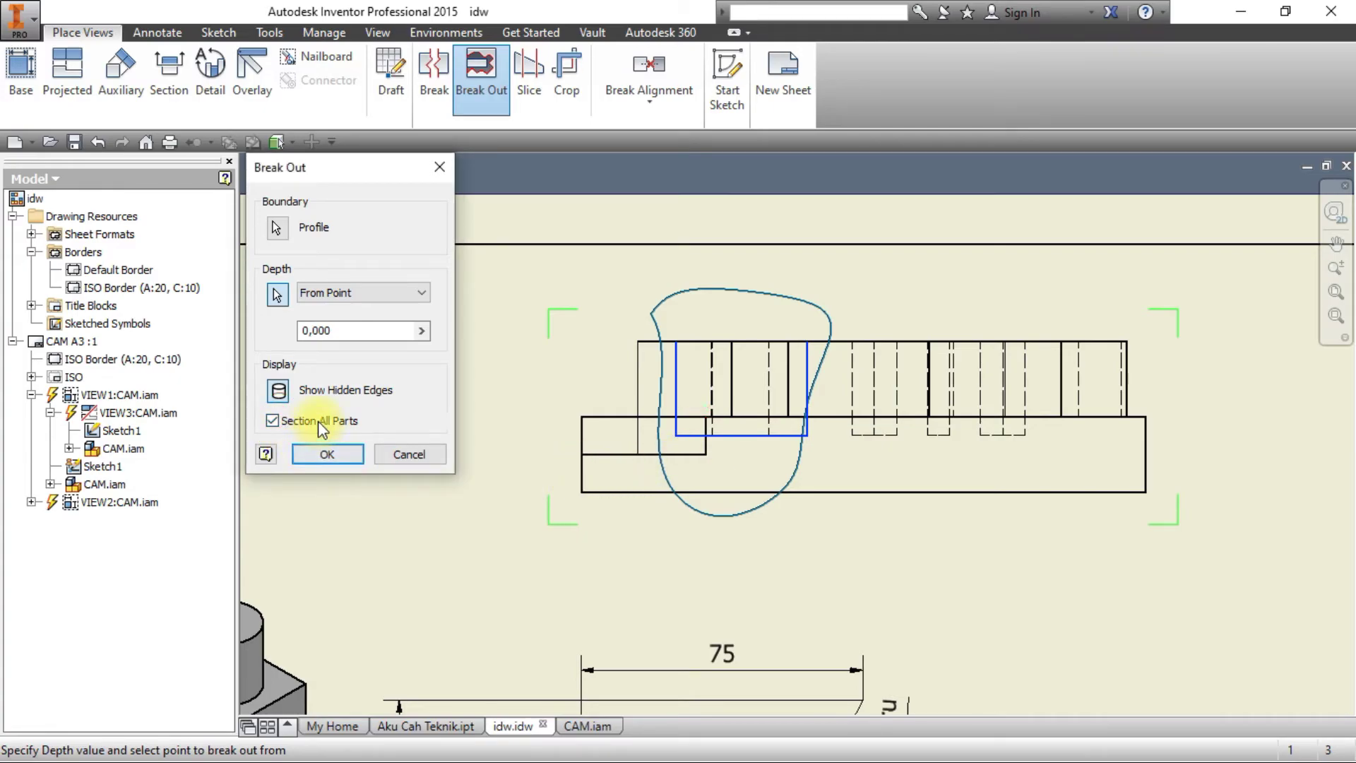
{"action": "left_click", "coordinate": [328, 454]}
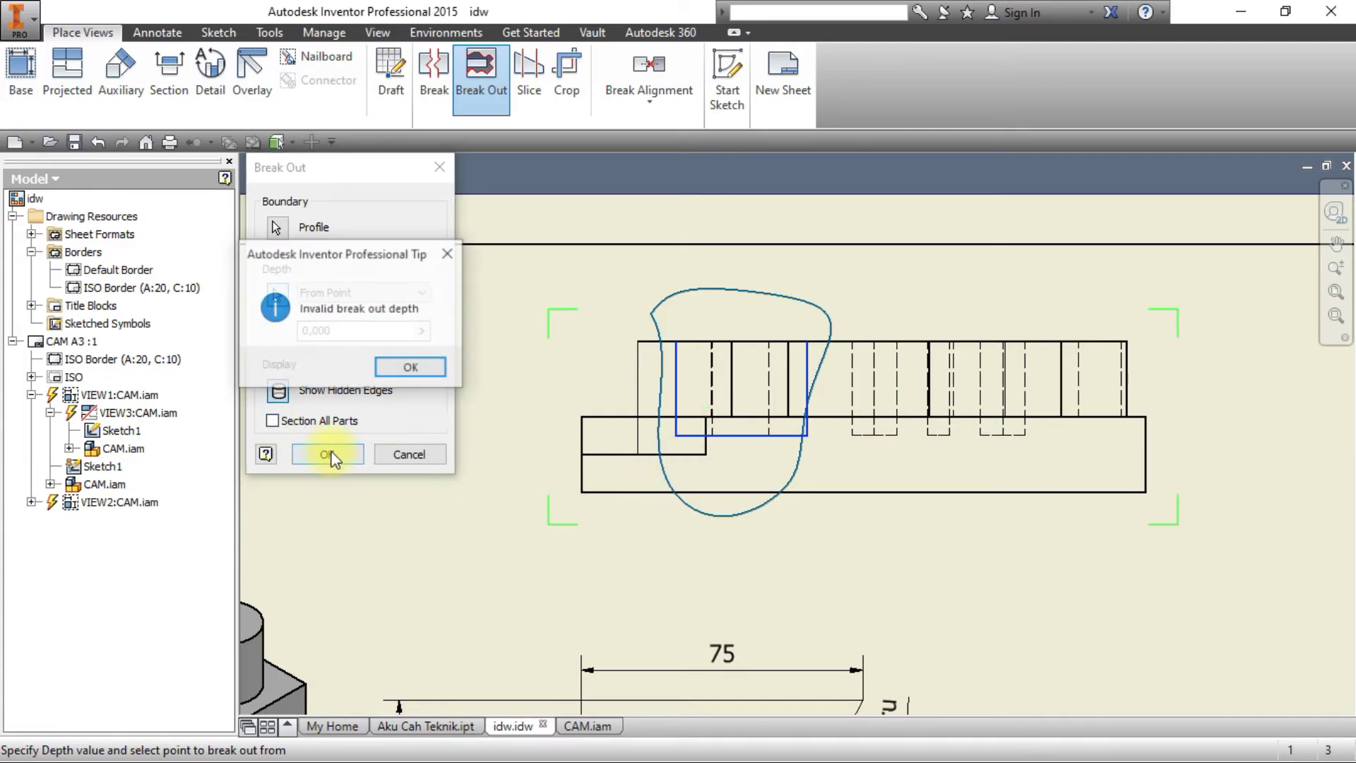
{"action": "left_click", "coordinate": [396, 368]}
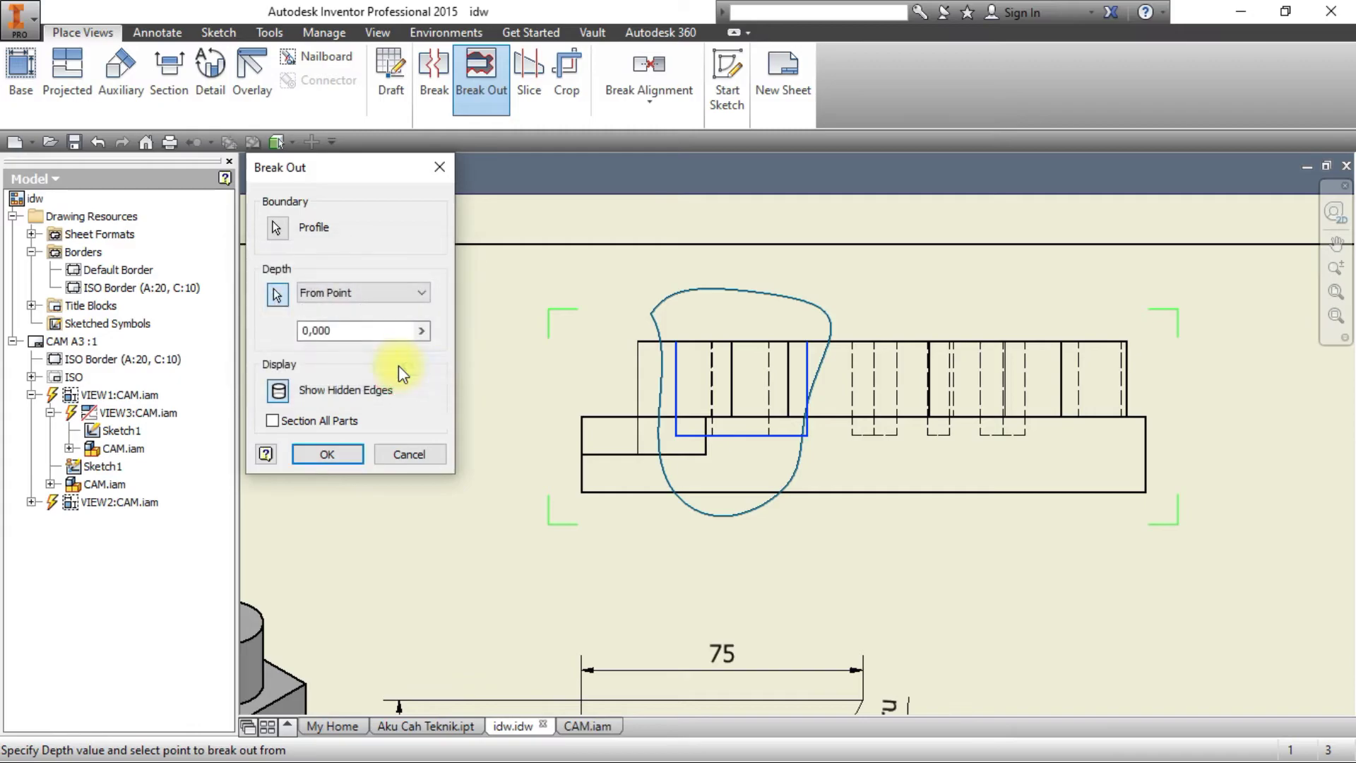
Try the same Break Out with Section All Parts enabled and the spline profile reselected, and cancel the command.
{"action": "left_click", "coordinate": [318, 424]}
{"action": "left_click", "coordinate": [327, 452]}
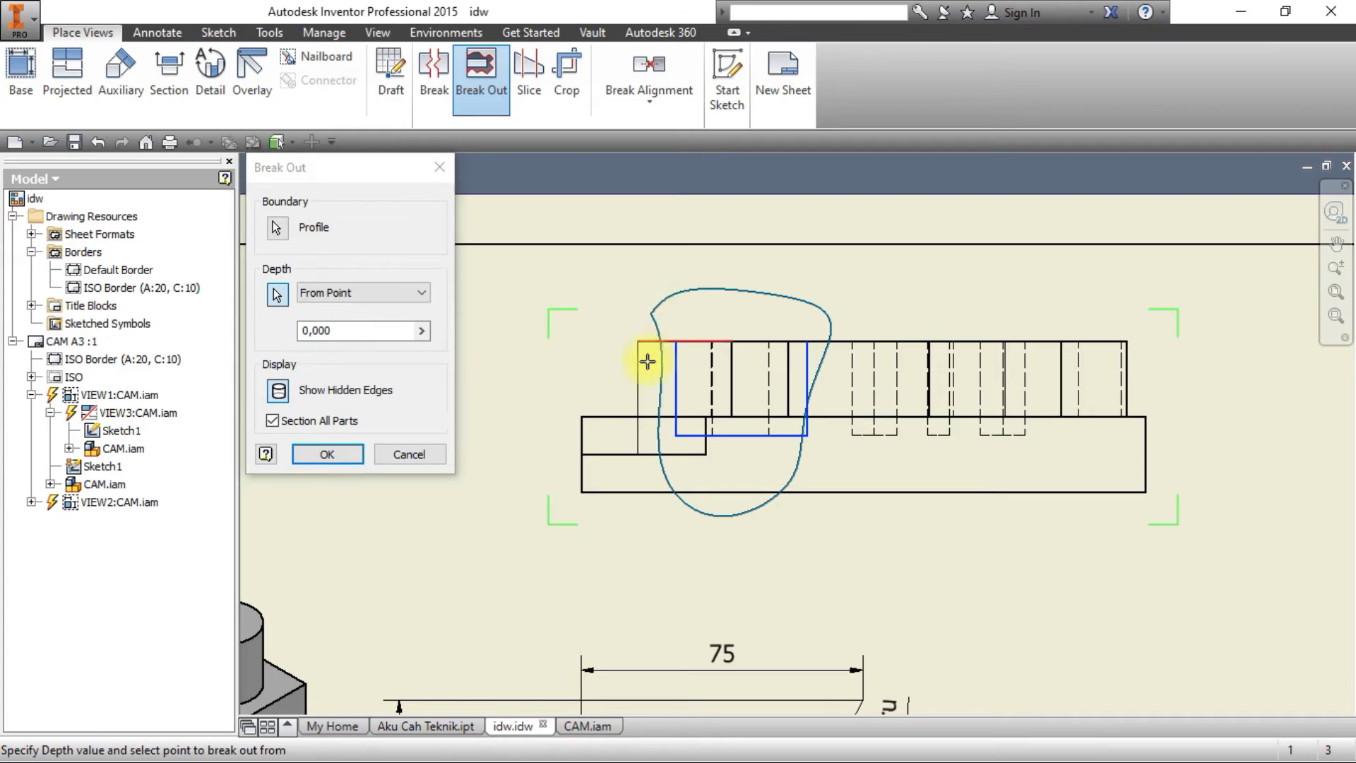
{"action": "left_click", "coordinate": [277, 228]}
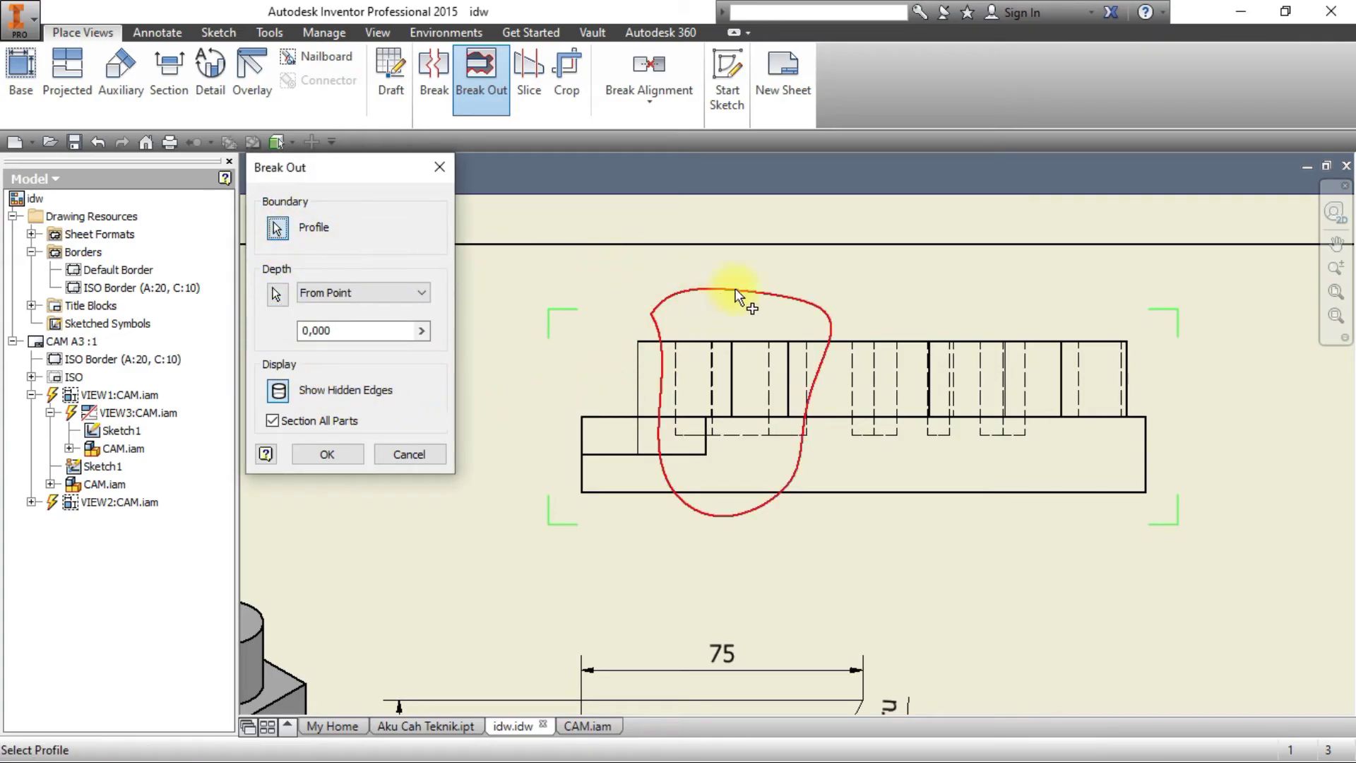
{"action": "left_click", "coordinate": [334, 454]}
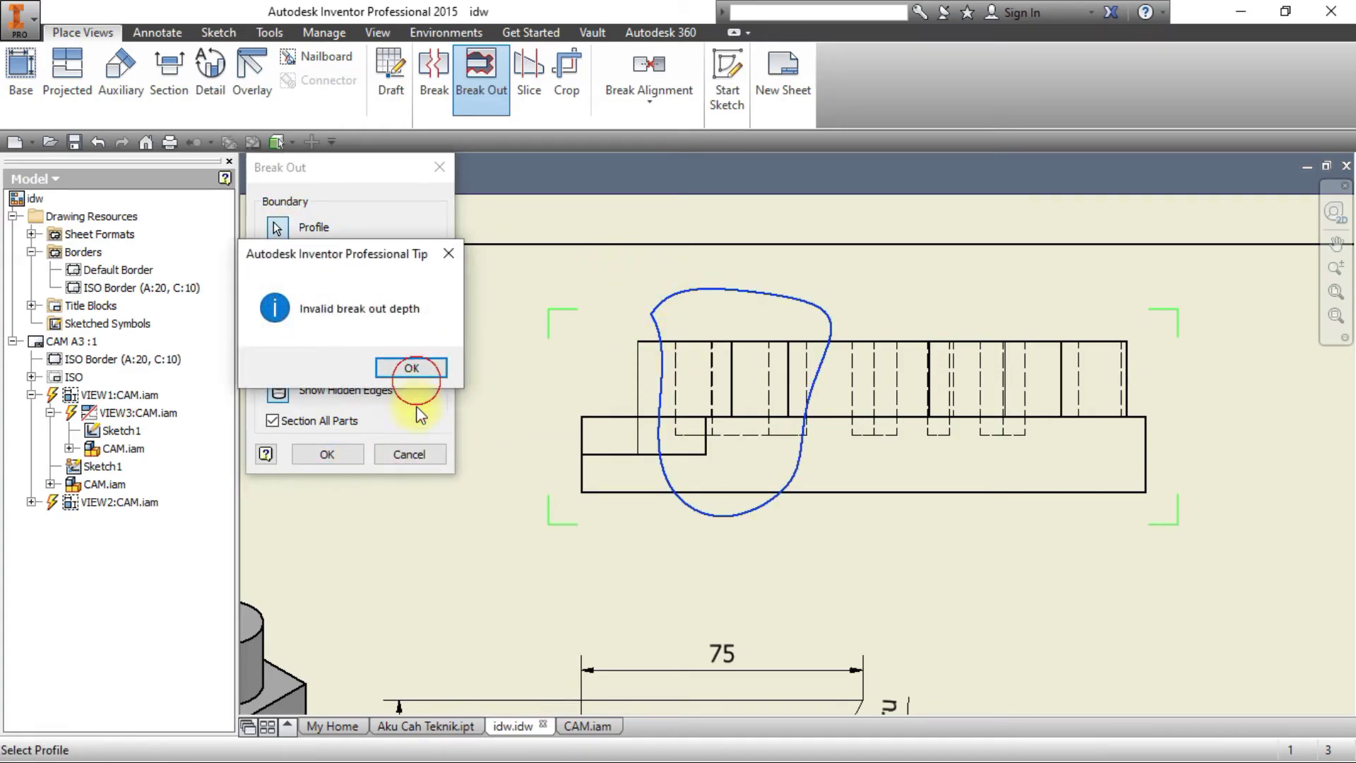
{"action": "left_click", "coordinate": [412, 369]}
{"action": "left_click", "coordinate": [415, 453]}
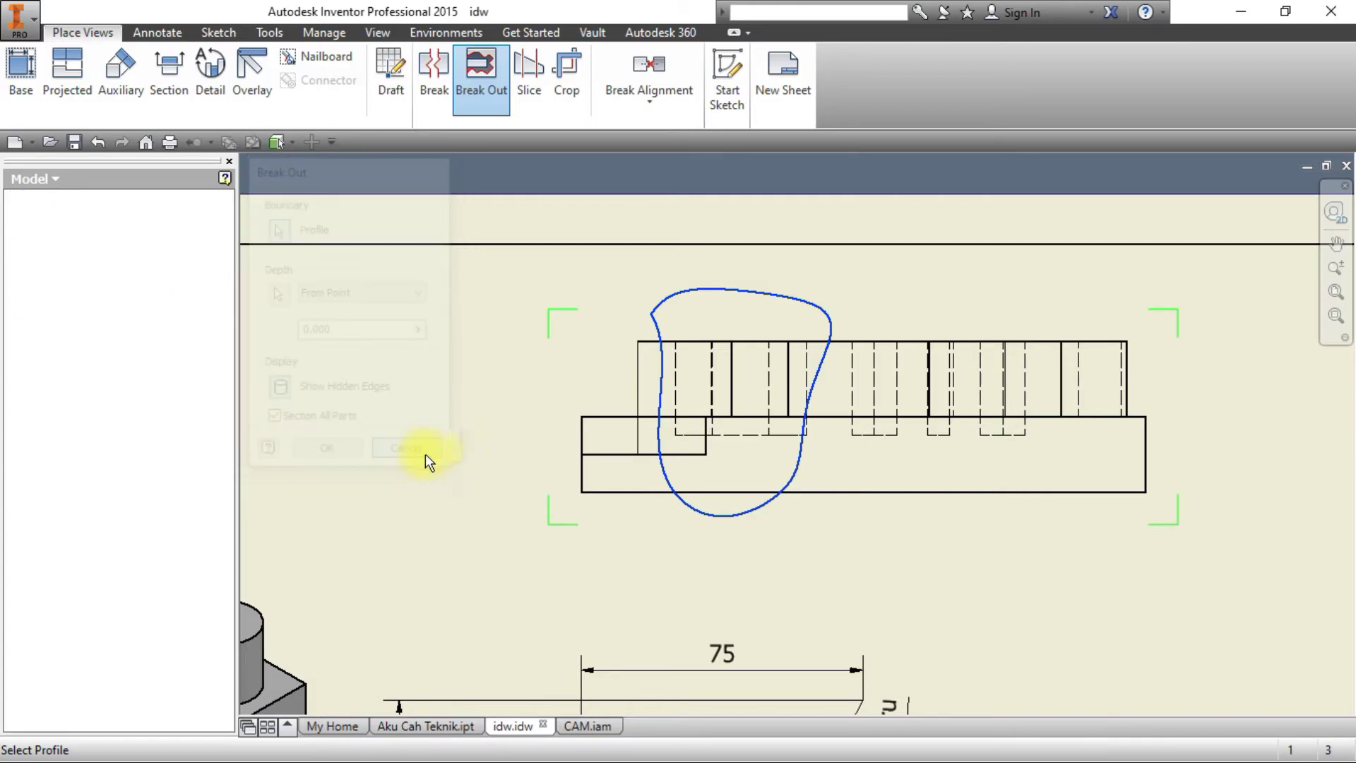
Break out the front view inside the spline profile using From Point depth on the pocket's hidden edges, with hidden edges shown.
{"action": "left_click", "coordinate": [482, 73]}
{"action": "left_click", "coordinate": [772, 295]}
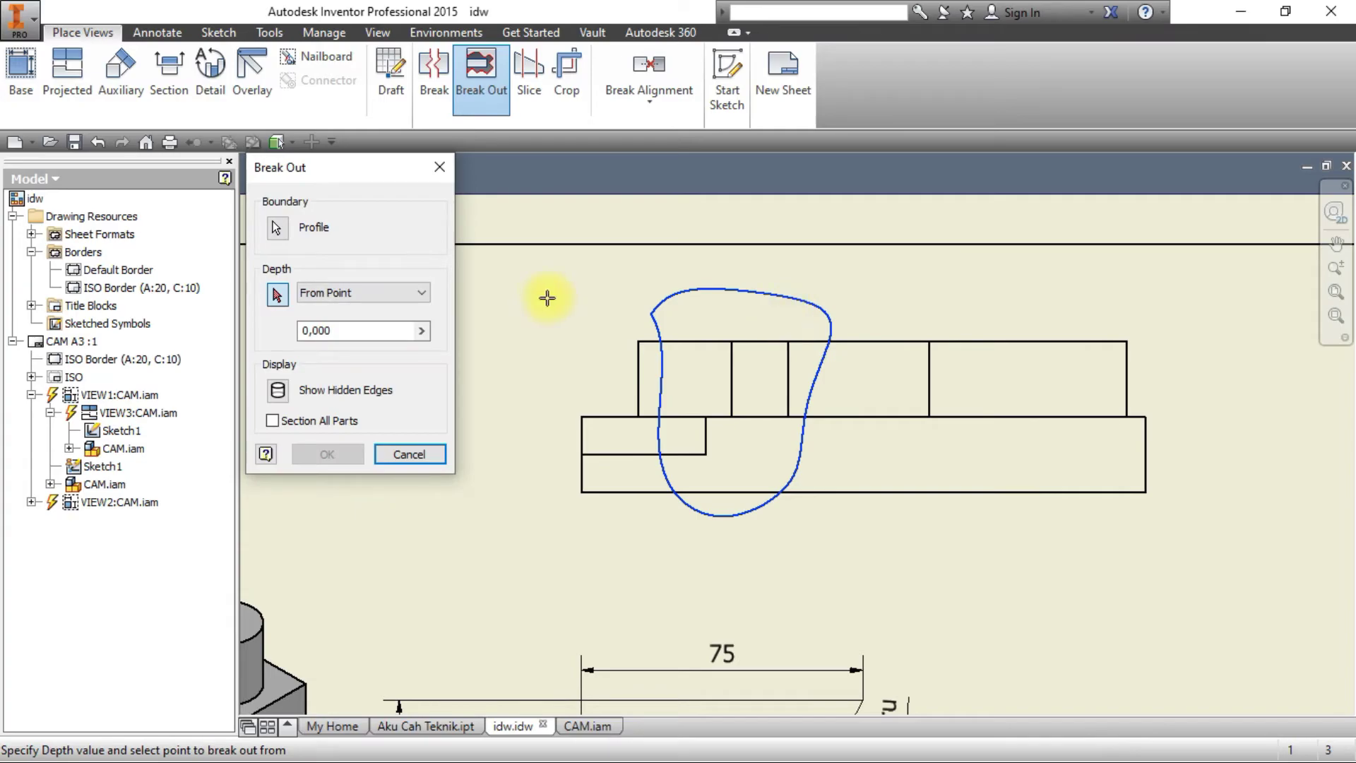
{"action": "left_click", "coordinate": [277, 294]}
{"action": "left_click", "coordinate": [705, 289]}
{"action": "left_click", "coordinate": [680, 415]}
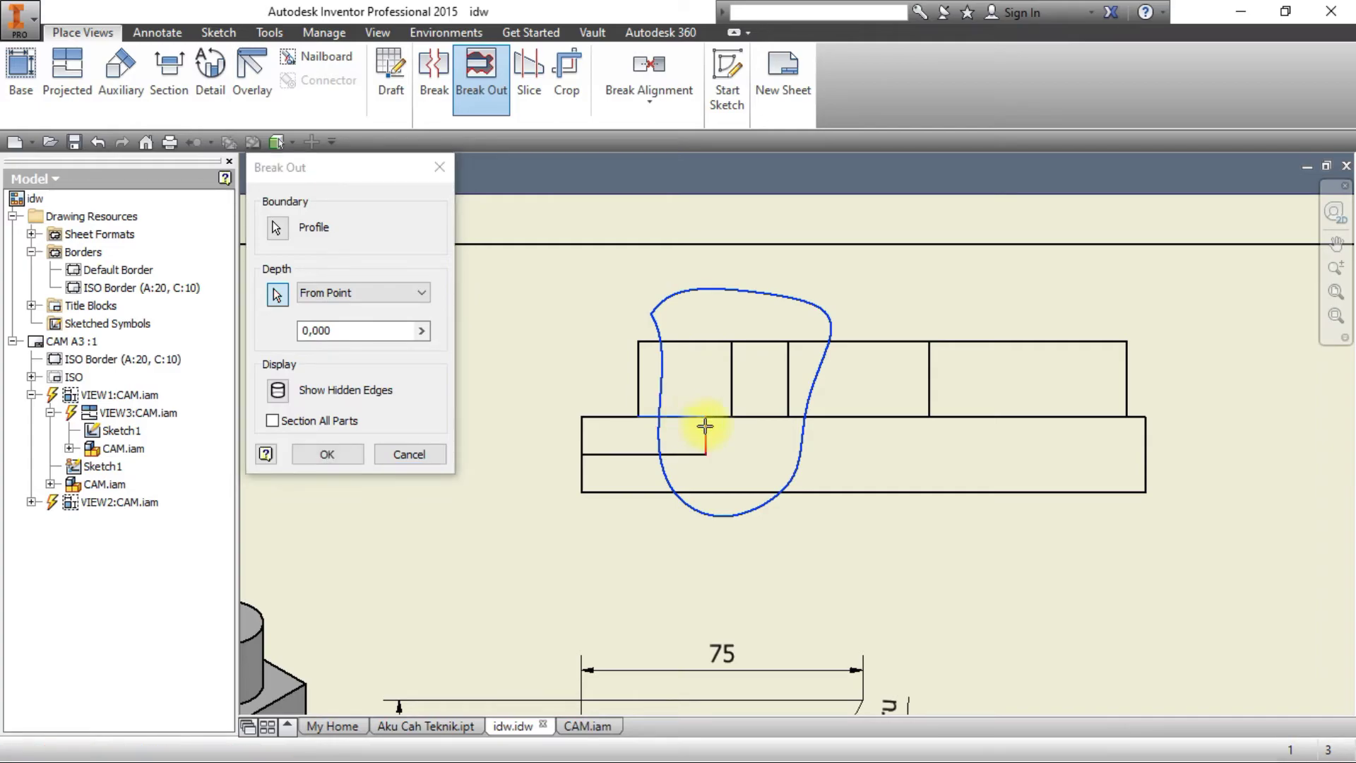
{"action": "left_click", "coordinate": [278, 389]}
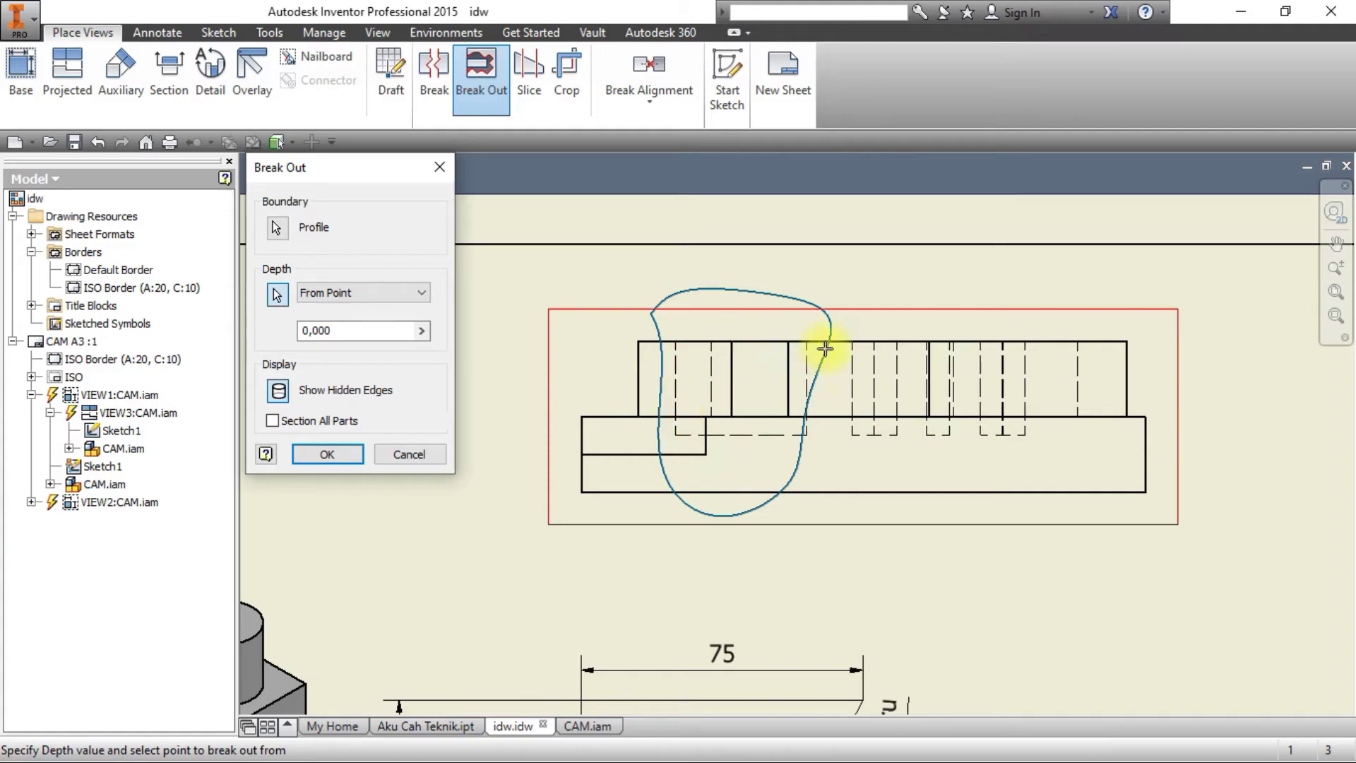
{"action": "key", "text": "alt+Tab"}
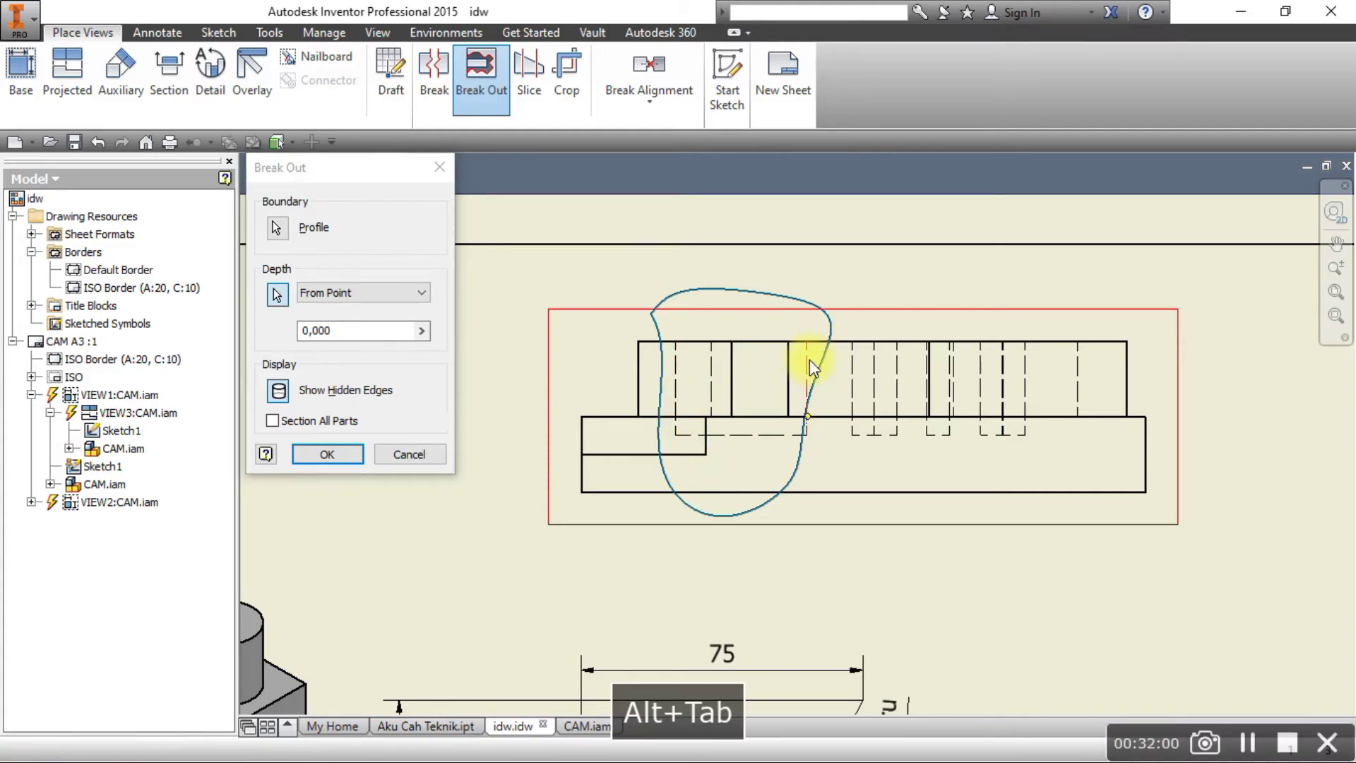
{"action": "key", "text": "alt+Tab"}
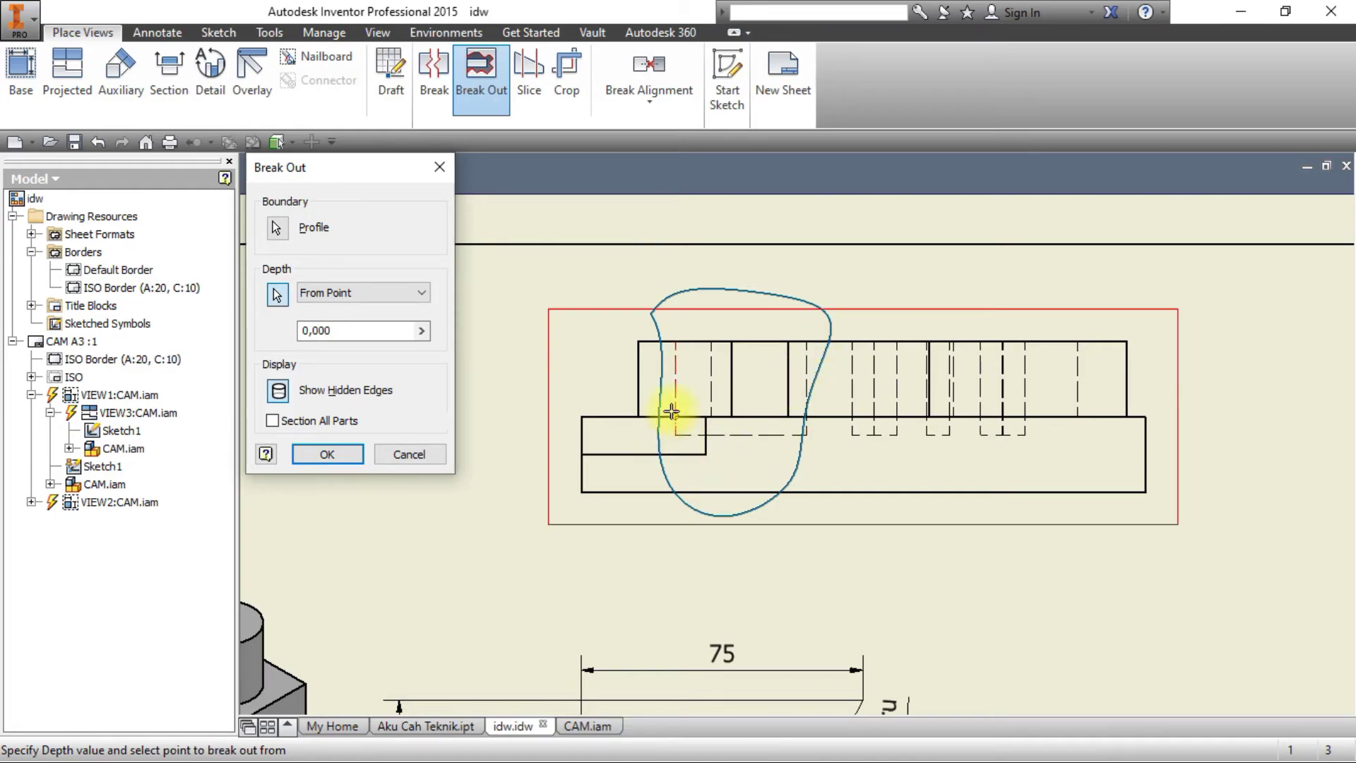
{"action": "left_click", "coordinate": [666, 374]}
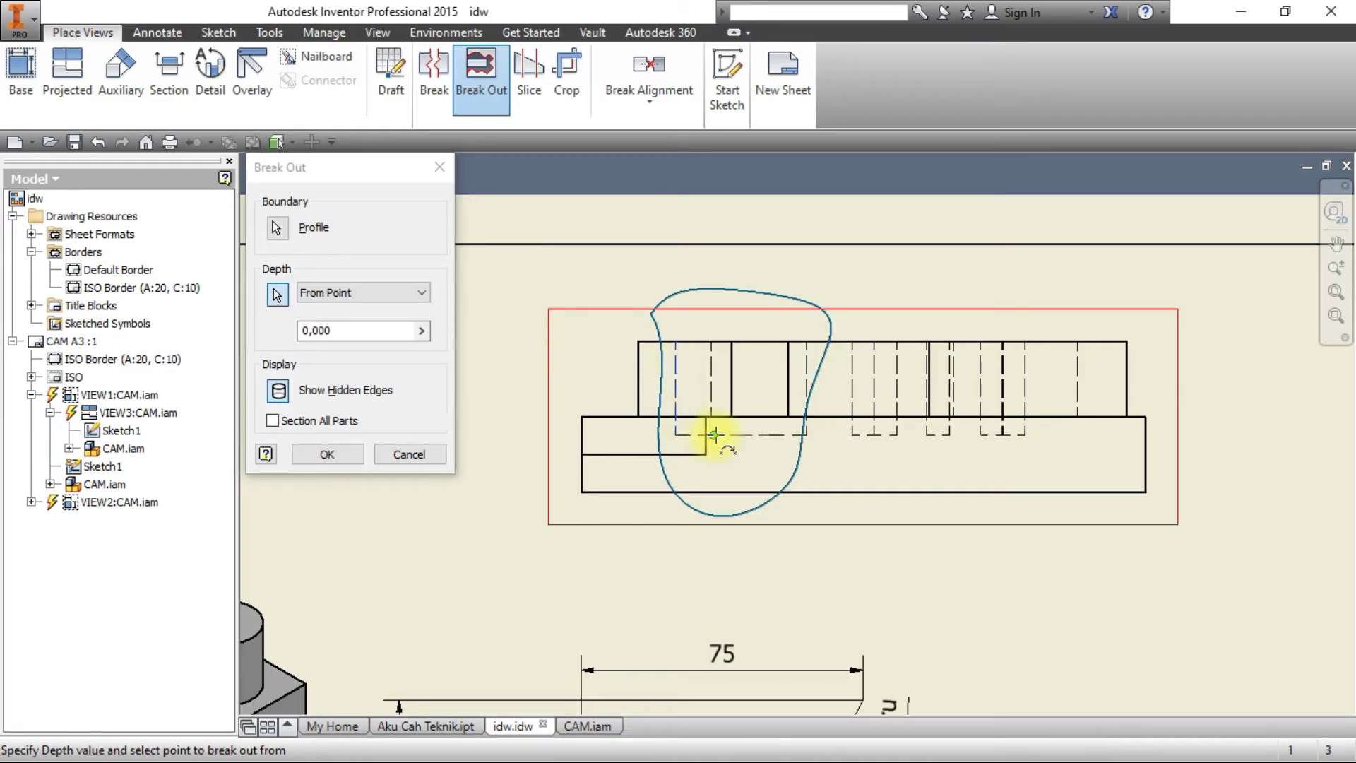
{"action": "left_click", "coordinate": [775, 434]}
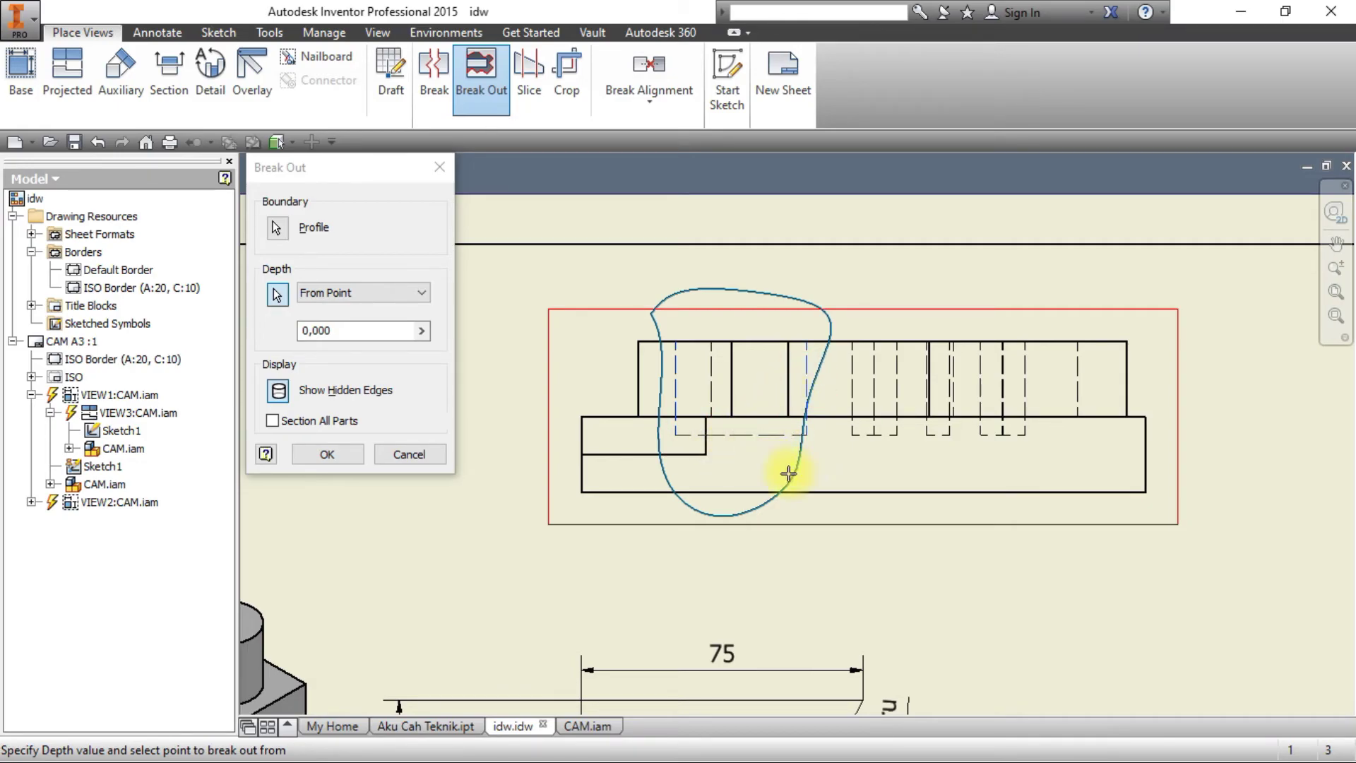
{"action": "left_click", "coordinate": [329, 448]}
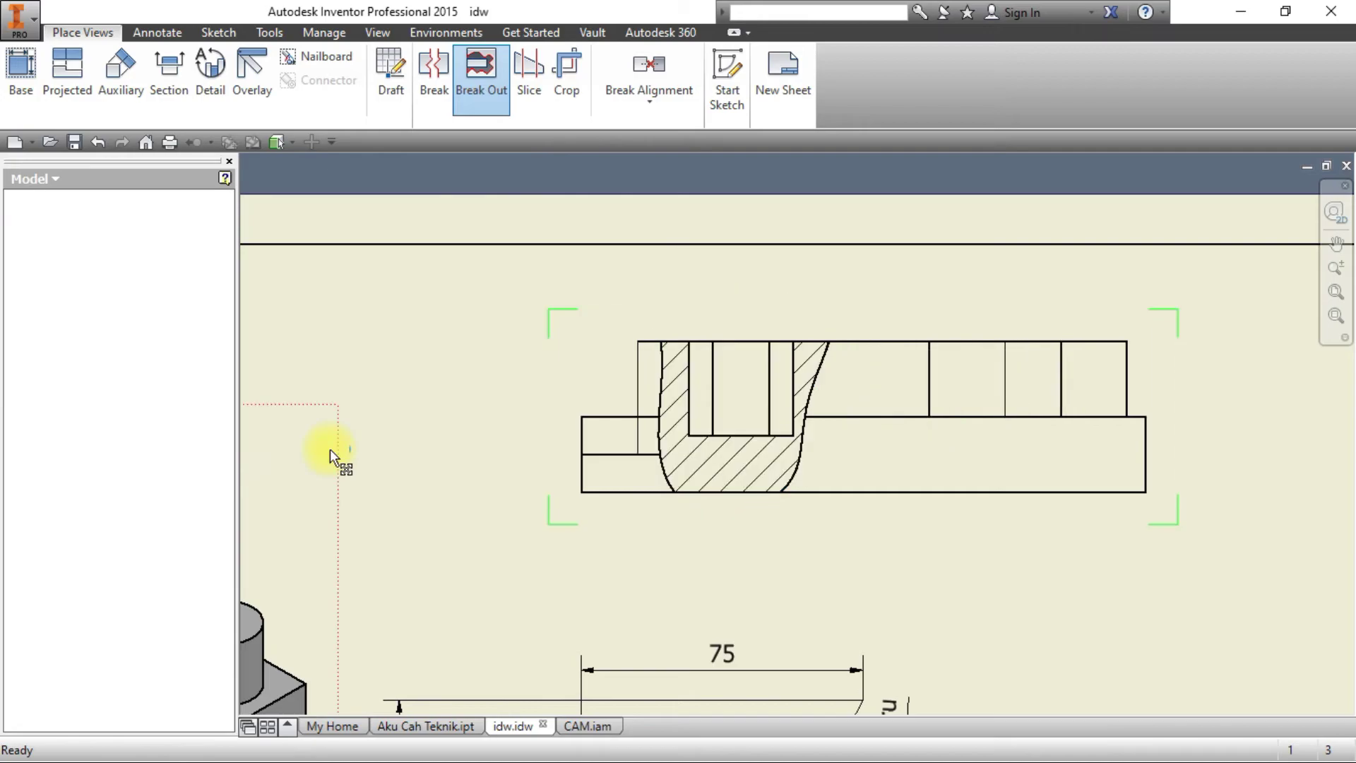
Compare the broken-out section with the reference drawing and rework the front view's Break Out to expose the pocket's full width.
{"action": "key", "text": "alt+Tab"}
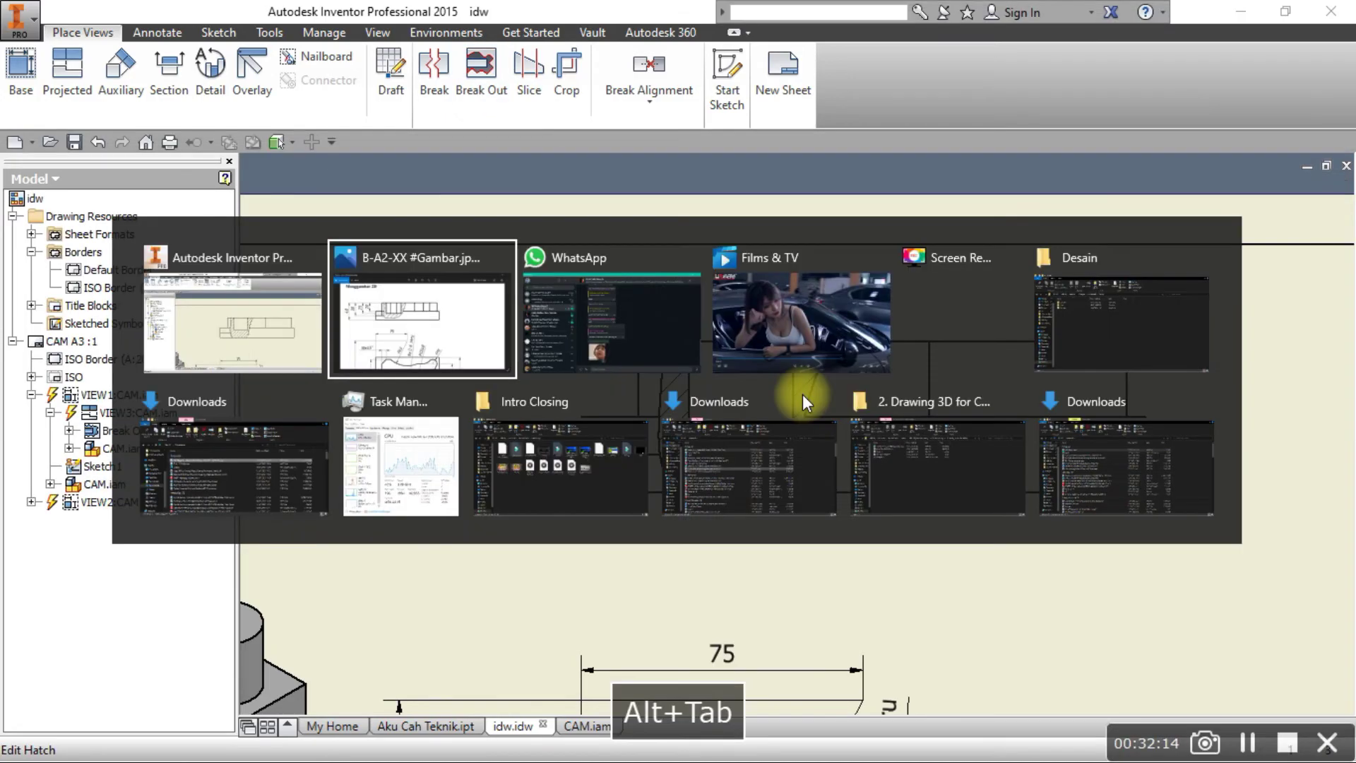
{"action": "key", "text": "alt+Tab"}
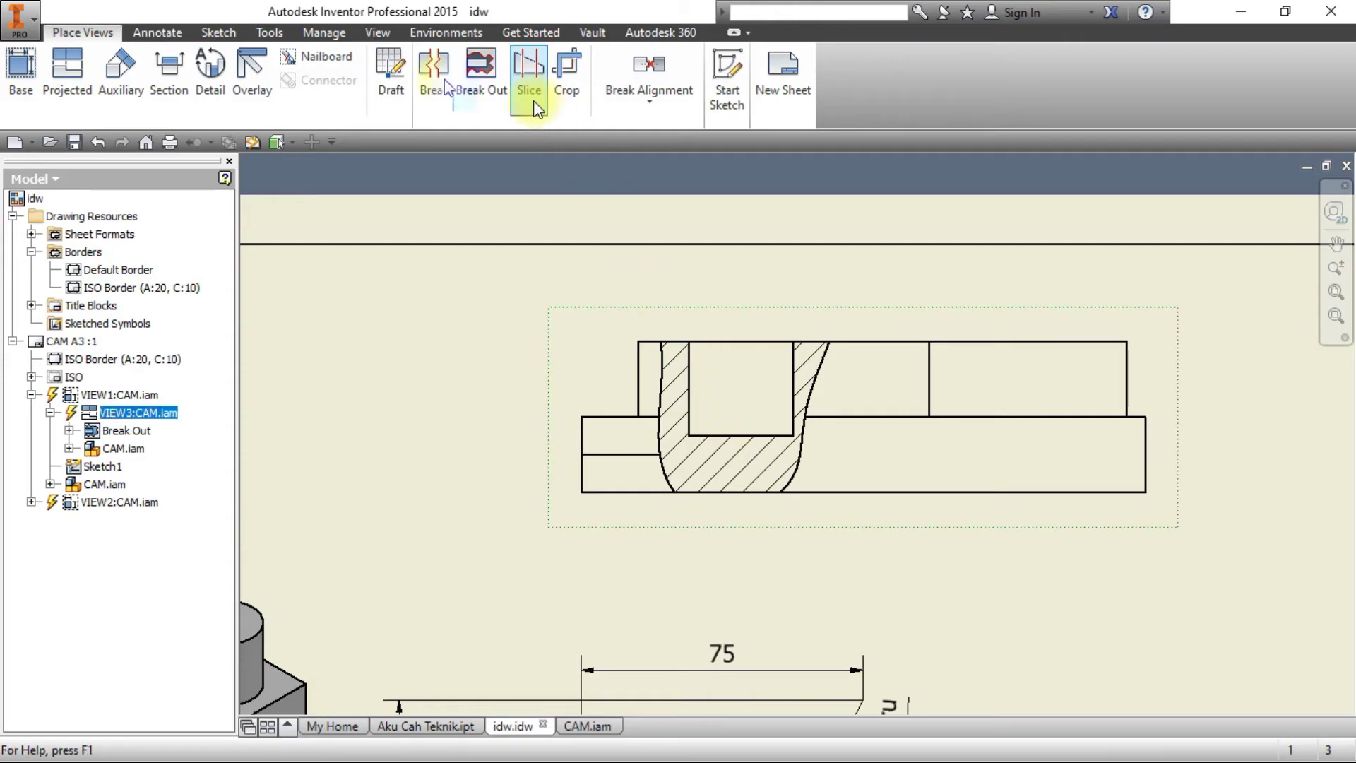
{"action": "left_click", "coordinate": [430, 78]}
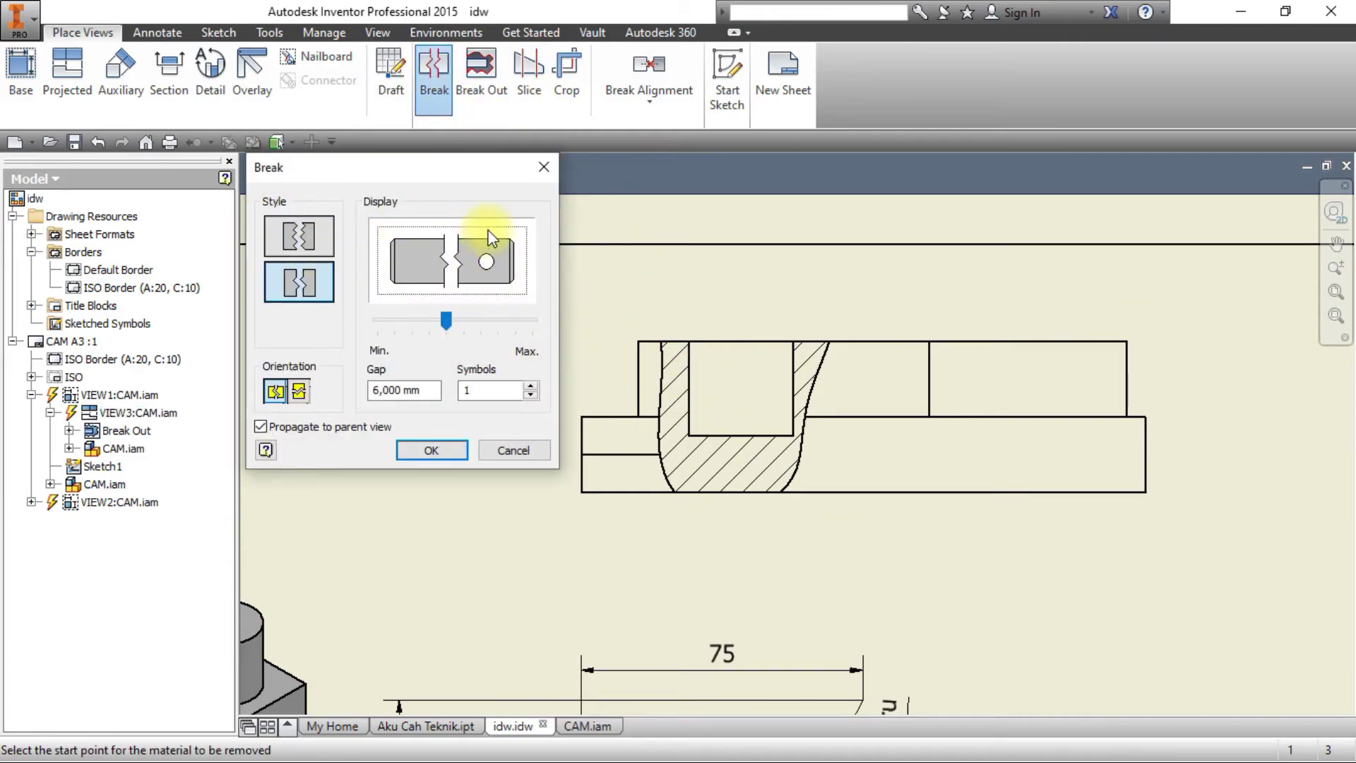
{"action": "left_click", "coordinate": [544, 167]}
{"action": "left_click", "coordinate": [482, 78]}
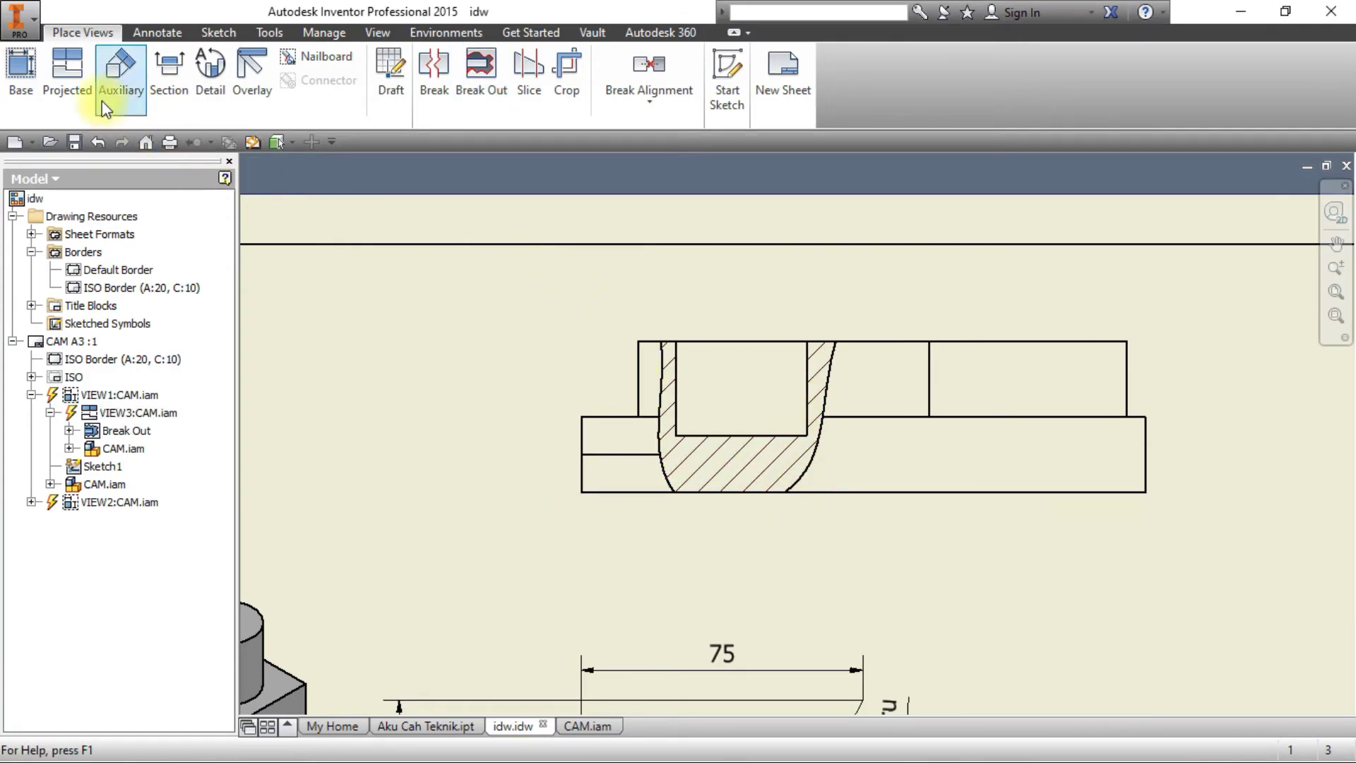
Try placing baseline height dimensions beside the front view, from its top edge to the base's top, pocket floor and bottom edge.
{"action": "left_click", "coordinate": [254, 34]}
{"action": "left_click", "coordinate": [221, 33]}
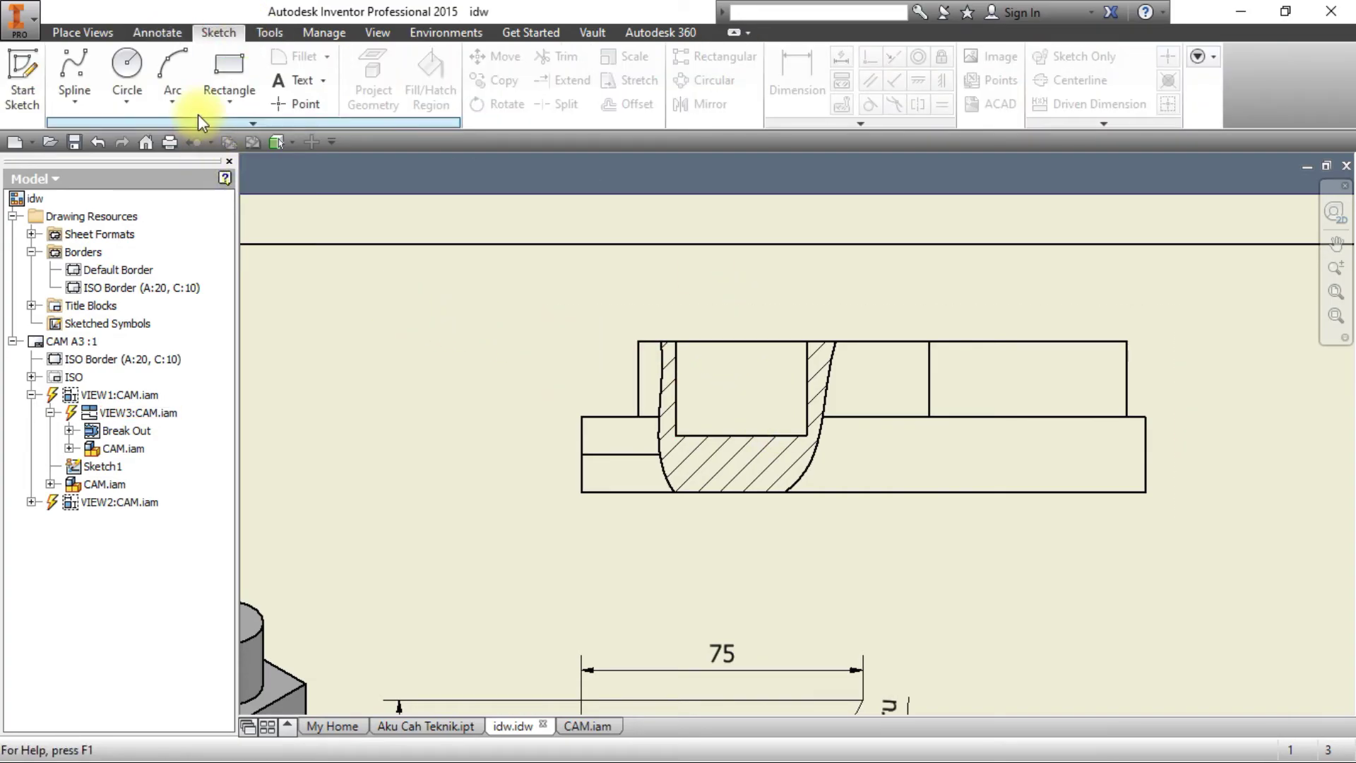
{"action": "left_click", "coordinate": [164, 35]}
{"action": "left_click", "coordinate": [91, 58]}
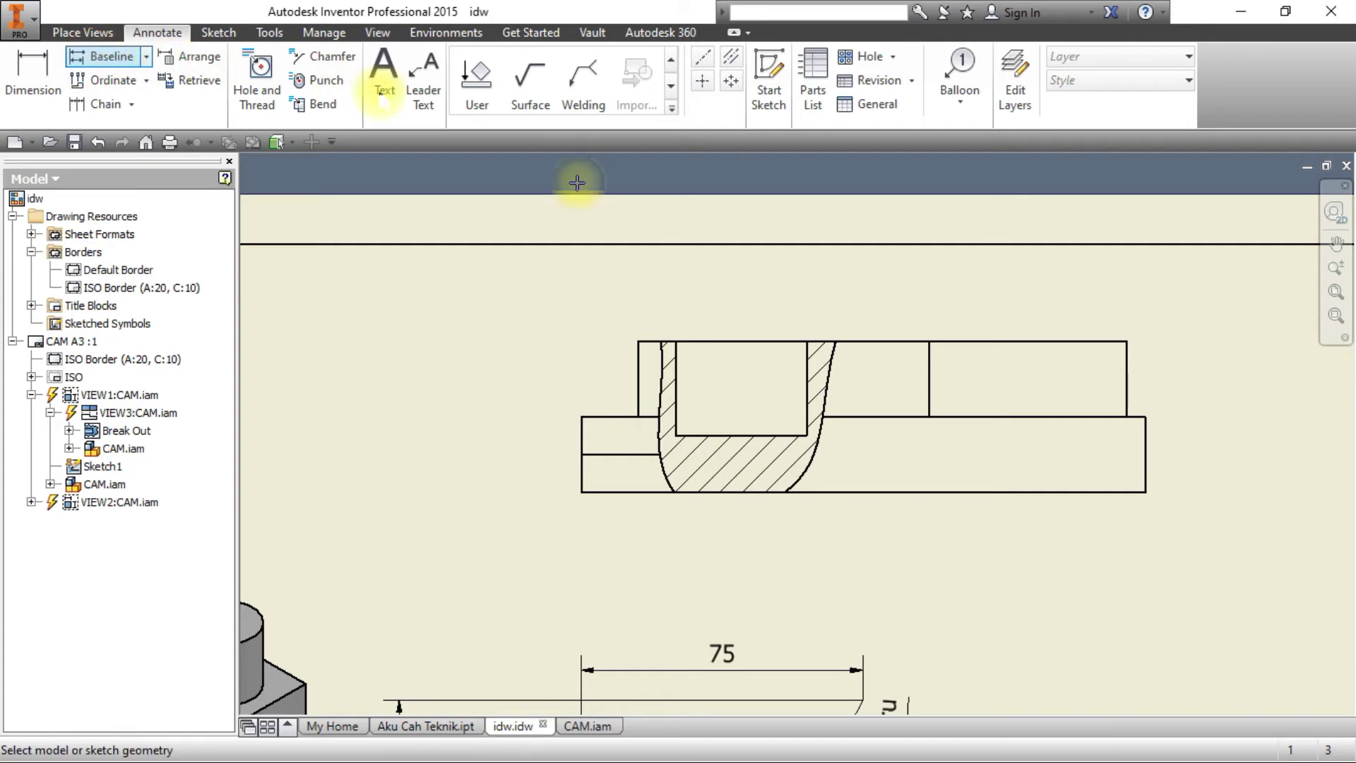
{"action": "left_click", "coordinate": [646, 345]}
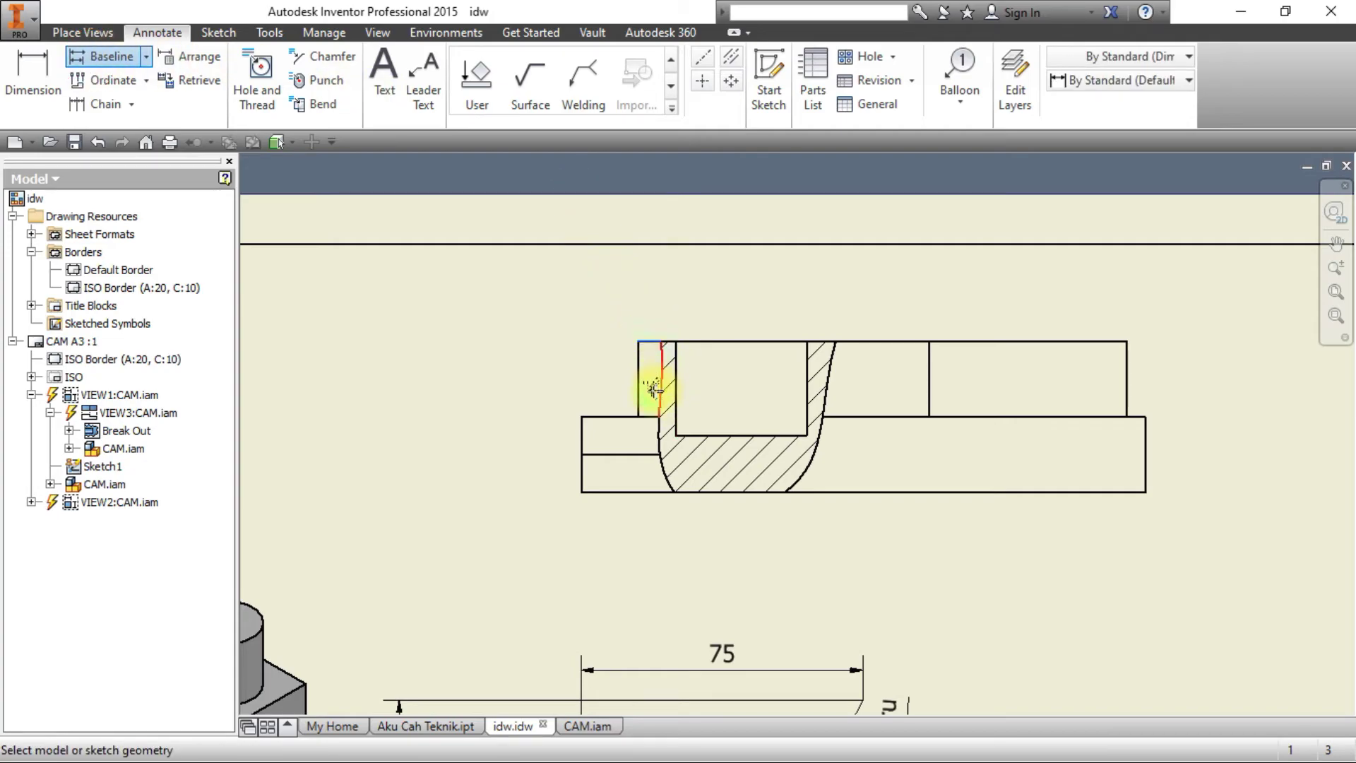
{"action": "left_click", "coordinate": [693, 434]}
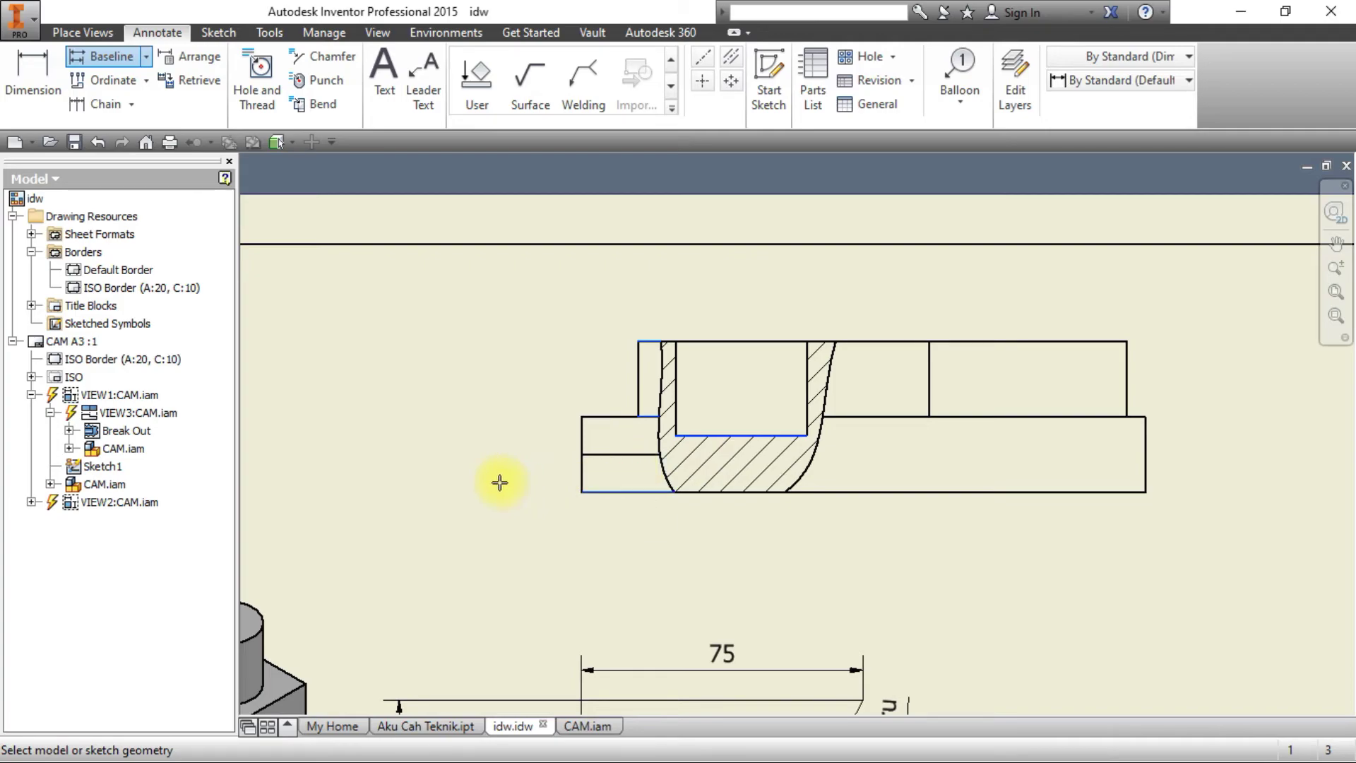
{"action": "right_click", "coordinate": [486, 456]}
{"action": "left_click", "coordinate": [521, 436]}
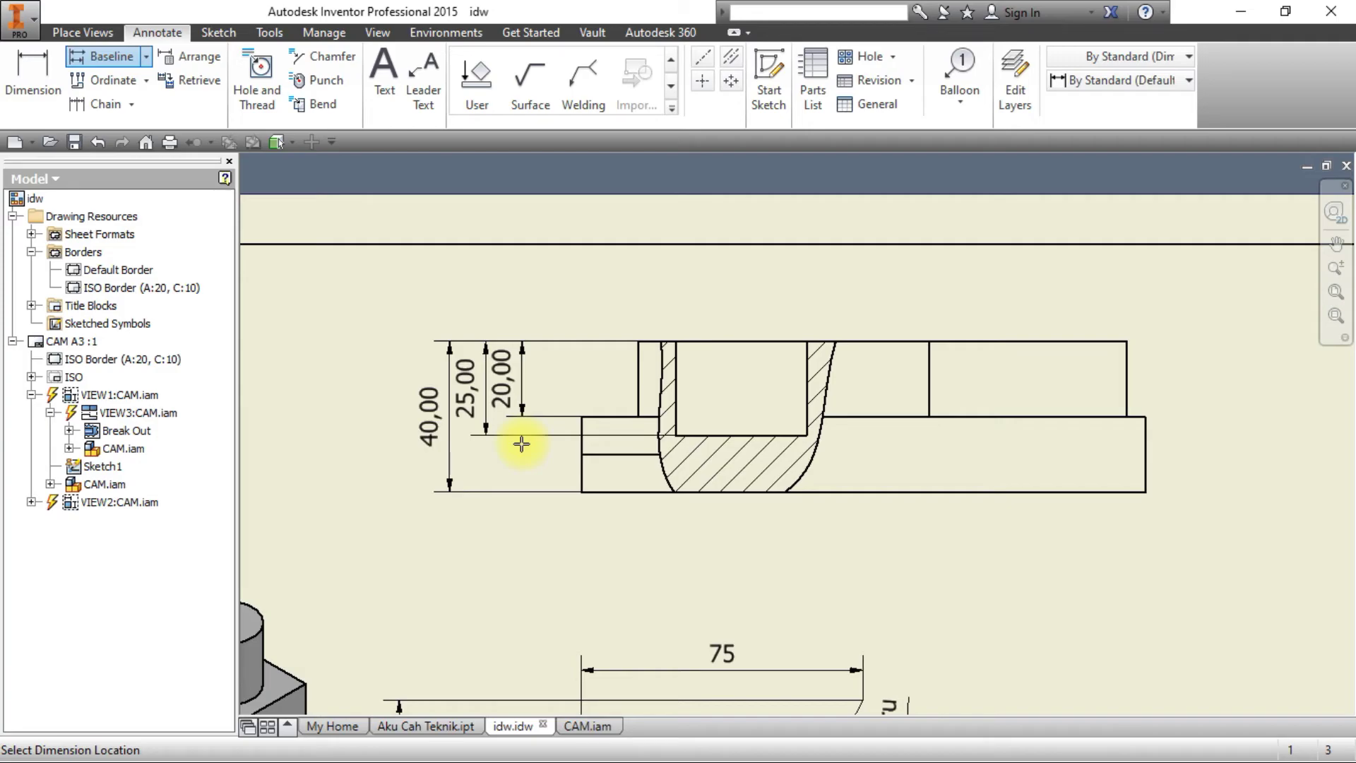
{"action": "key", "text": "Escape"}
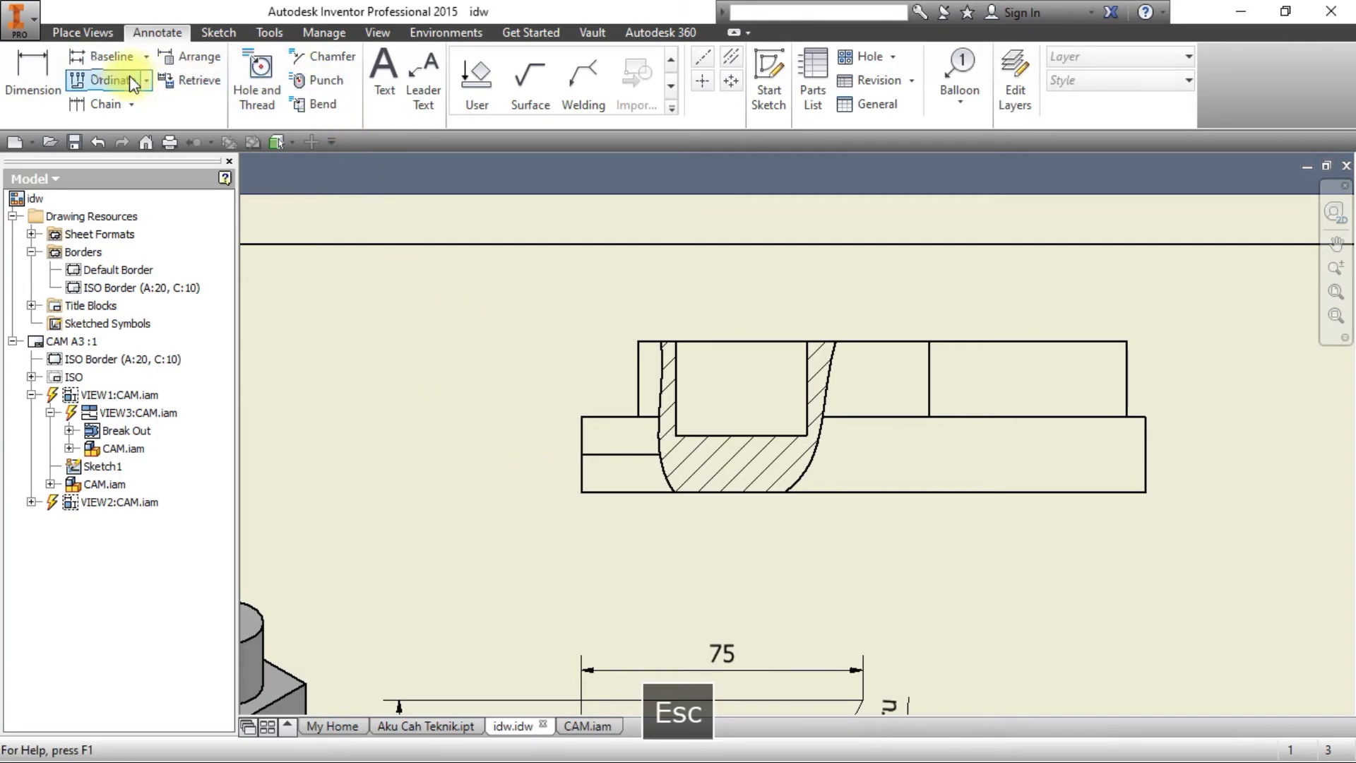
Try a second baseline set from the pocket's top edge that also includes the base's lower step edge, and leave the command.
{"action": "left_click", "coordinate": [106, 56]}
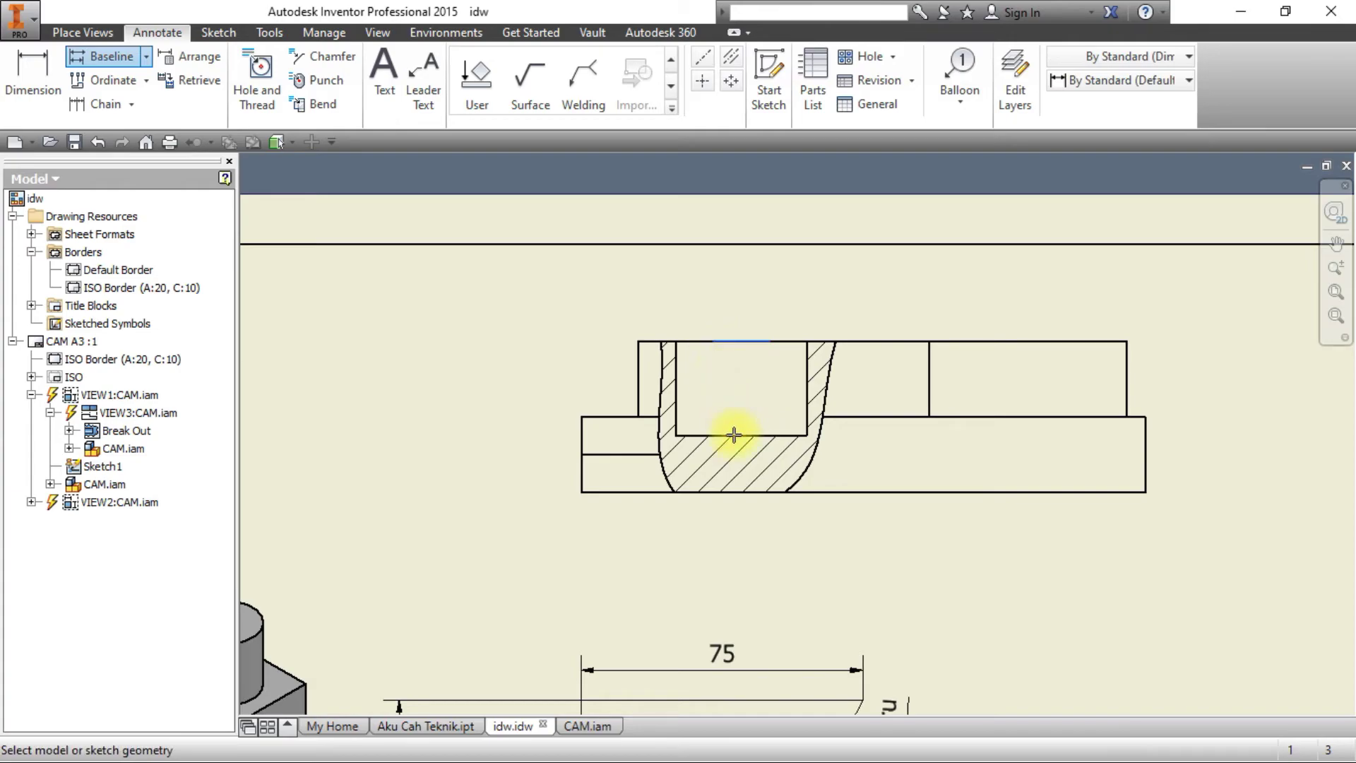
{"action": "left_click", "coordinate": [606, 418]}
{"action": "left_click", "coordinate": [717, 436]}
{"action": "left_click", "coordinate": [620, 455]}
{"action": "left_click", "coordinate": [621, 491]}
{"action": "right_click", "coordinate": [509, 440]}
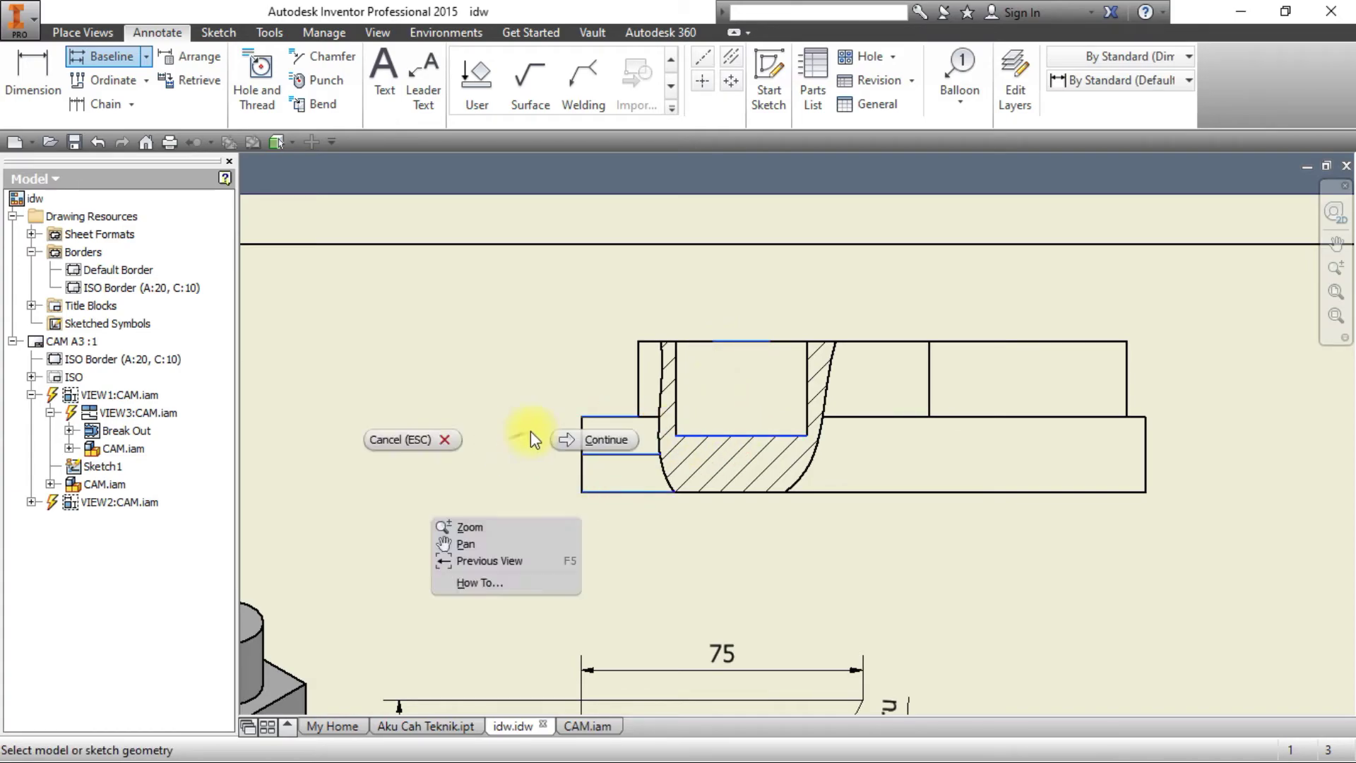
{"action": "left_click", "coordinate": [568, 441]}
{"action": "left_click", "coordinate": [548, 443]}
{"action": "key", "text": "Escape"}
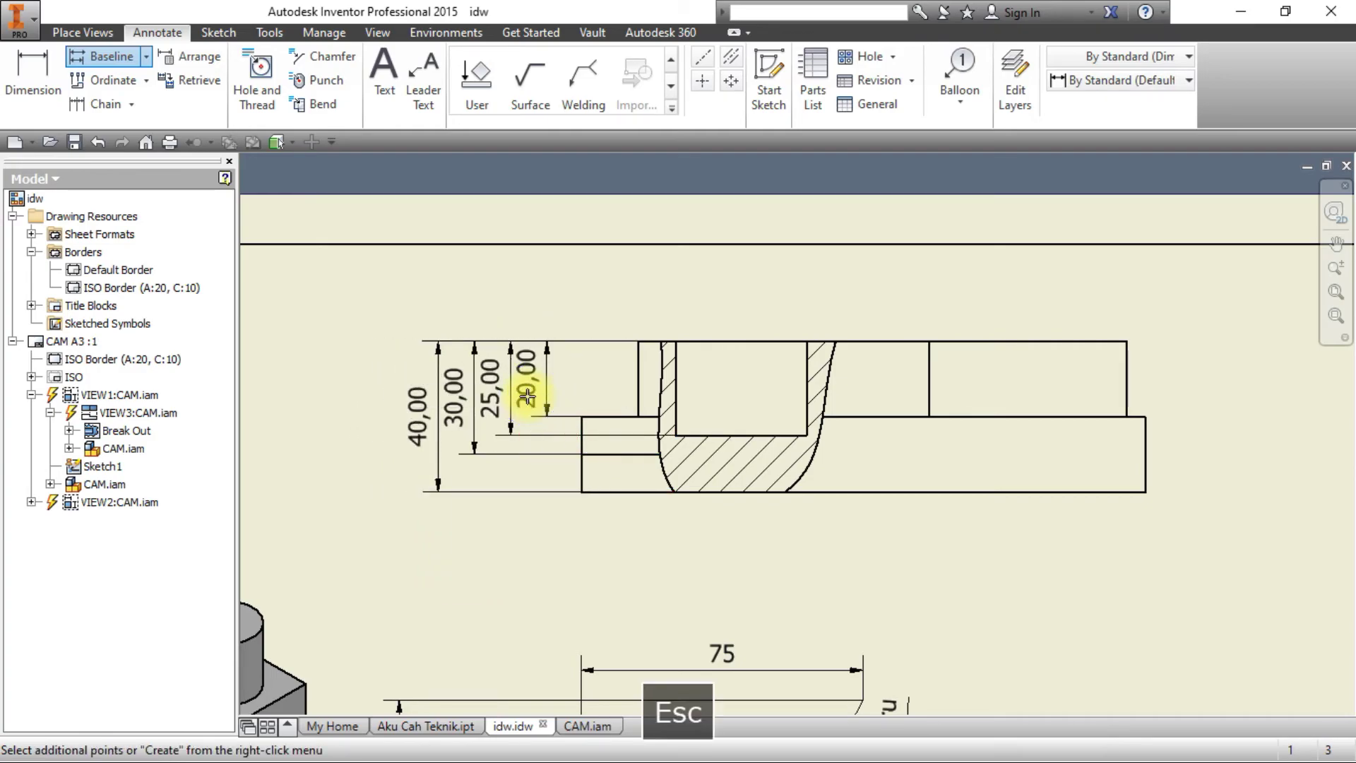
{"action": "left_click", "coordinate": [359, 357]}
{"action": "key", "text": "Escape"}
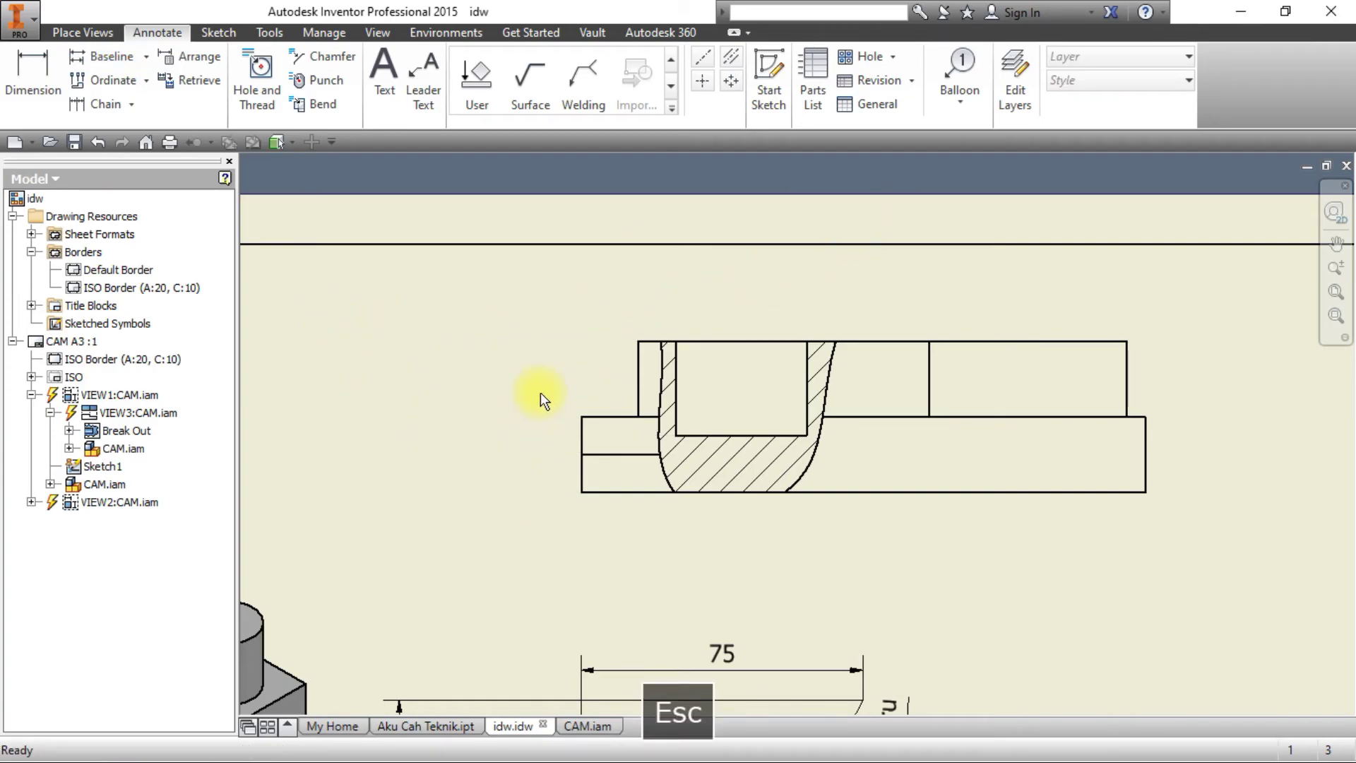
Undo the front view's Break Out and recreate it from the spline profile, using From Point depth on the pocket's hidden floor corner.
{"action": "key", "text": "ctrl+z"}
{"action": "key", "text": "ctrl+y"}
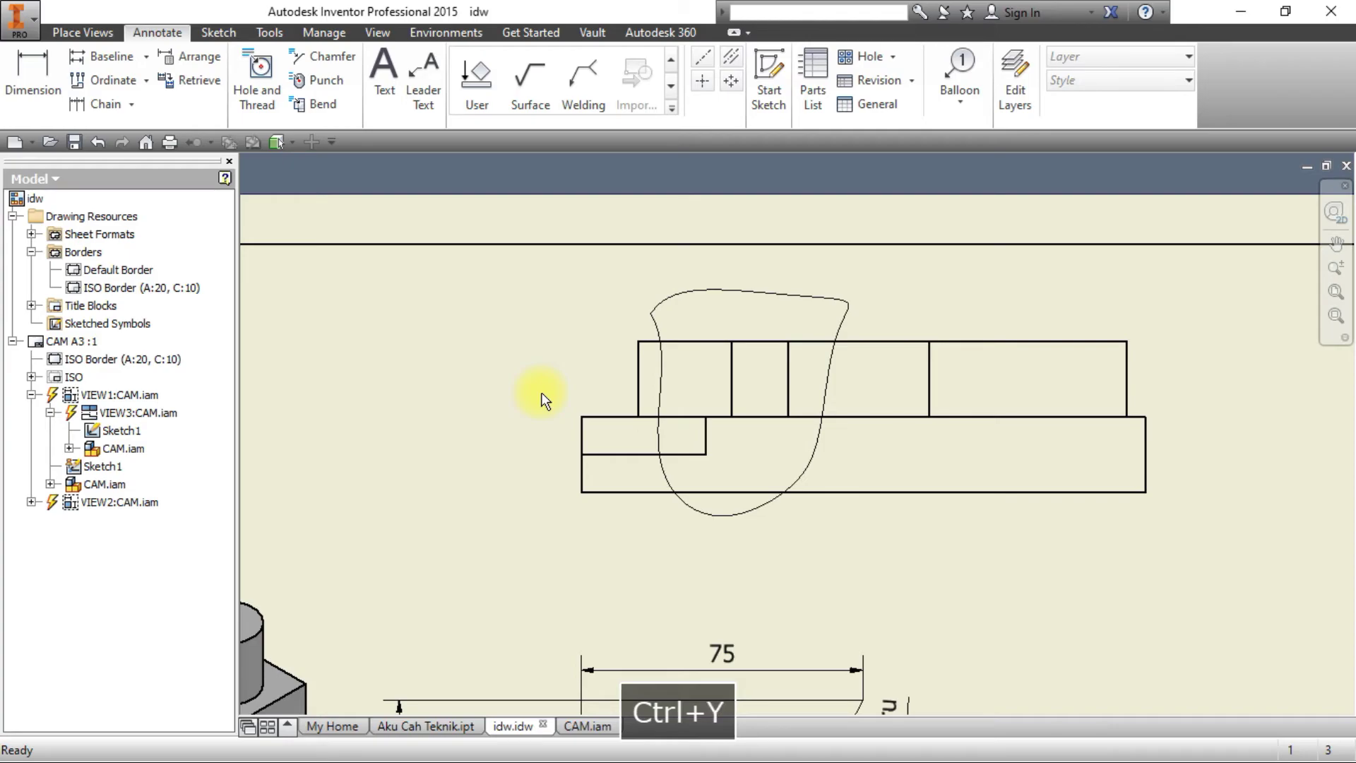
{"action": "left_click", "coordinate": [84, 32]}
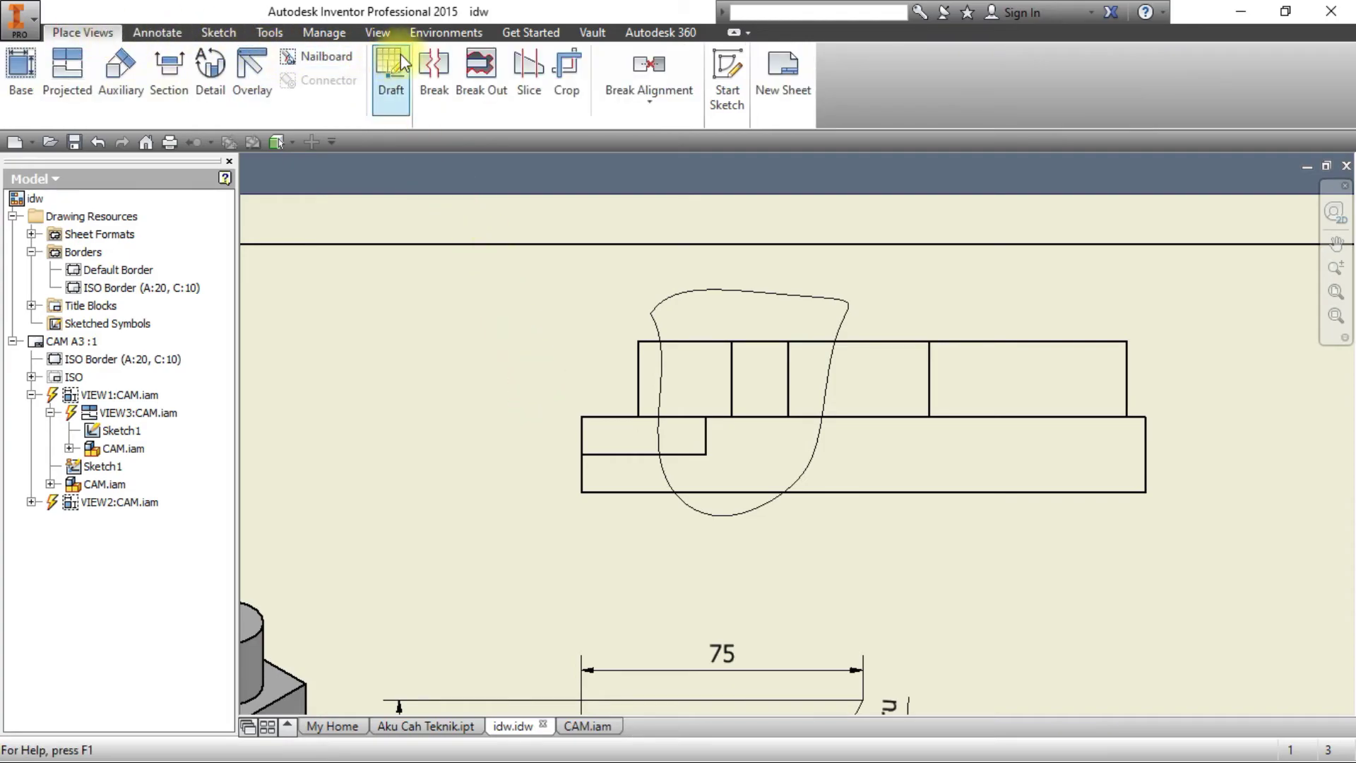
{"action": "left_click", "coordinate": [728, 349]}
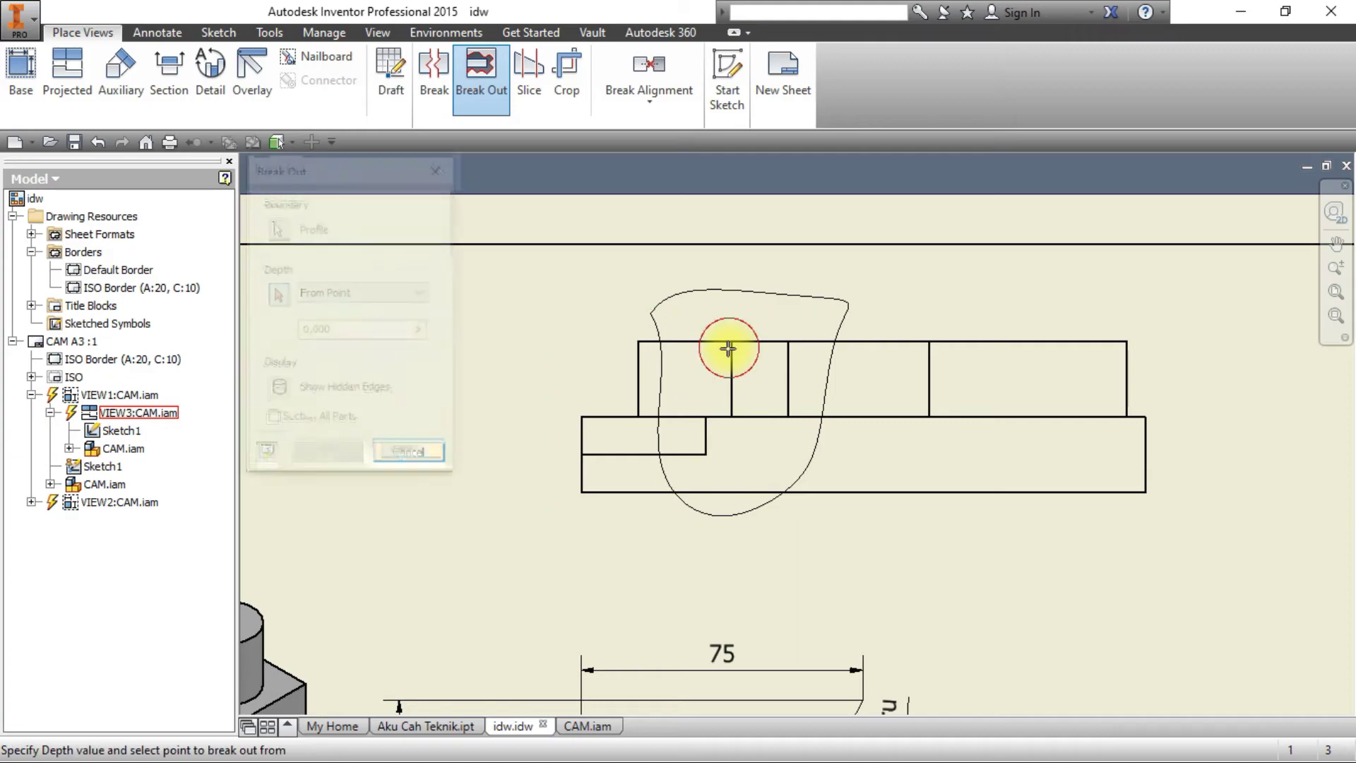
{"action": "left_click", "coordinate": [276, 395]}
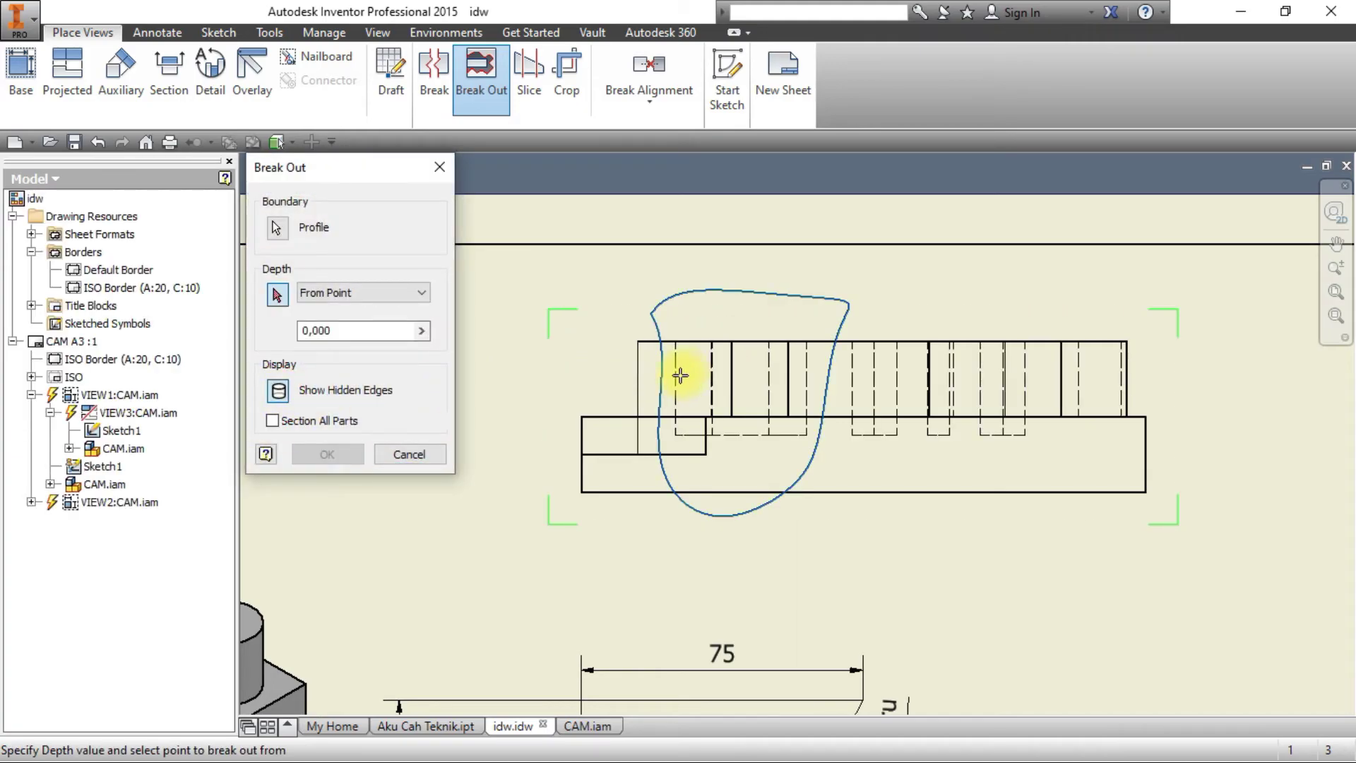
{"action": "left_click", "coordinate": [677, 401]}
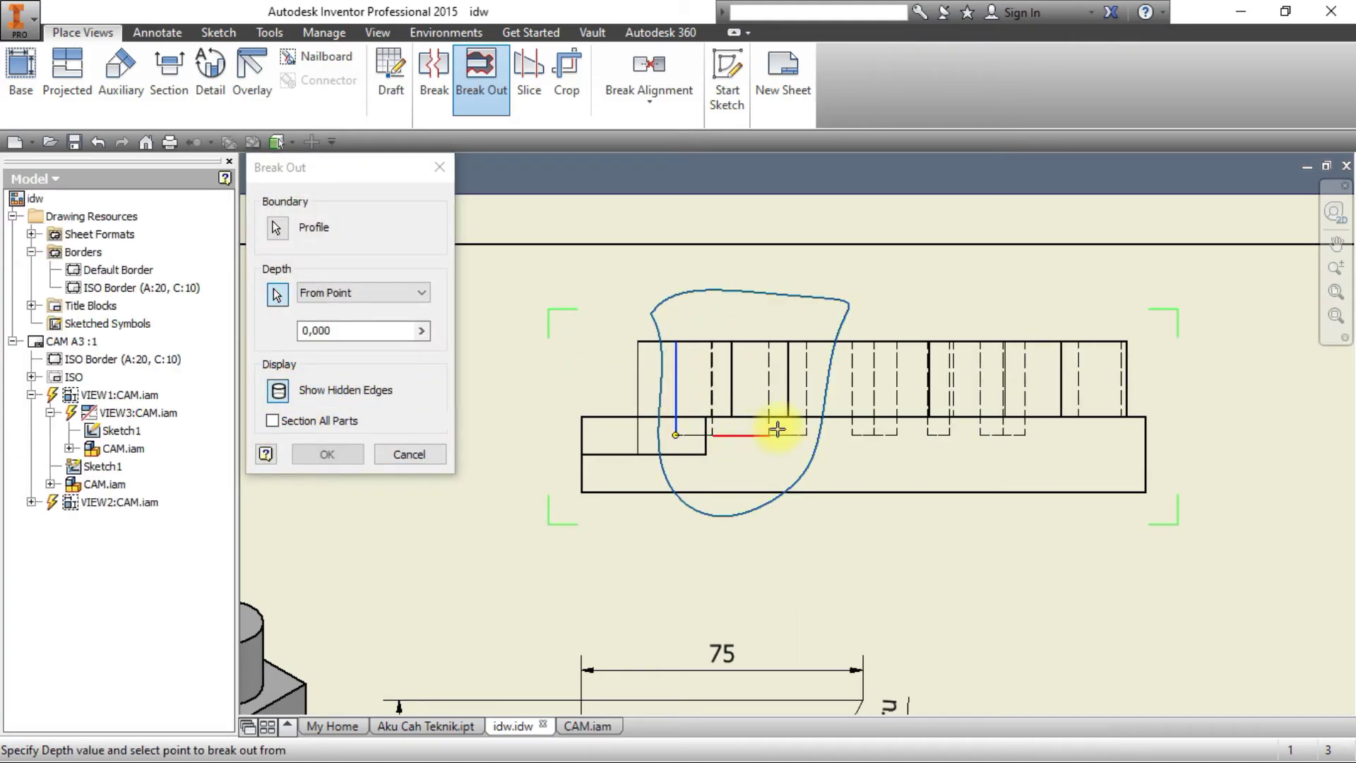
{"action": "left_click", "coordinate": [340, 452]}
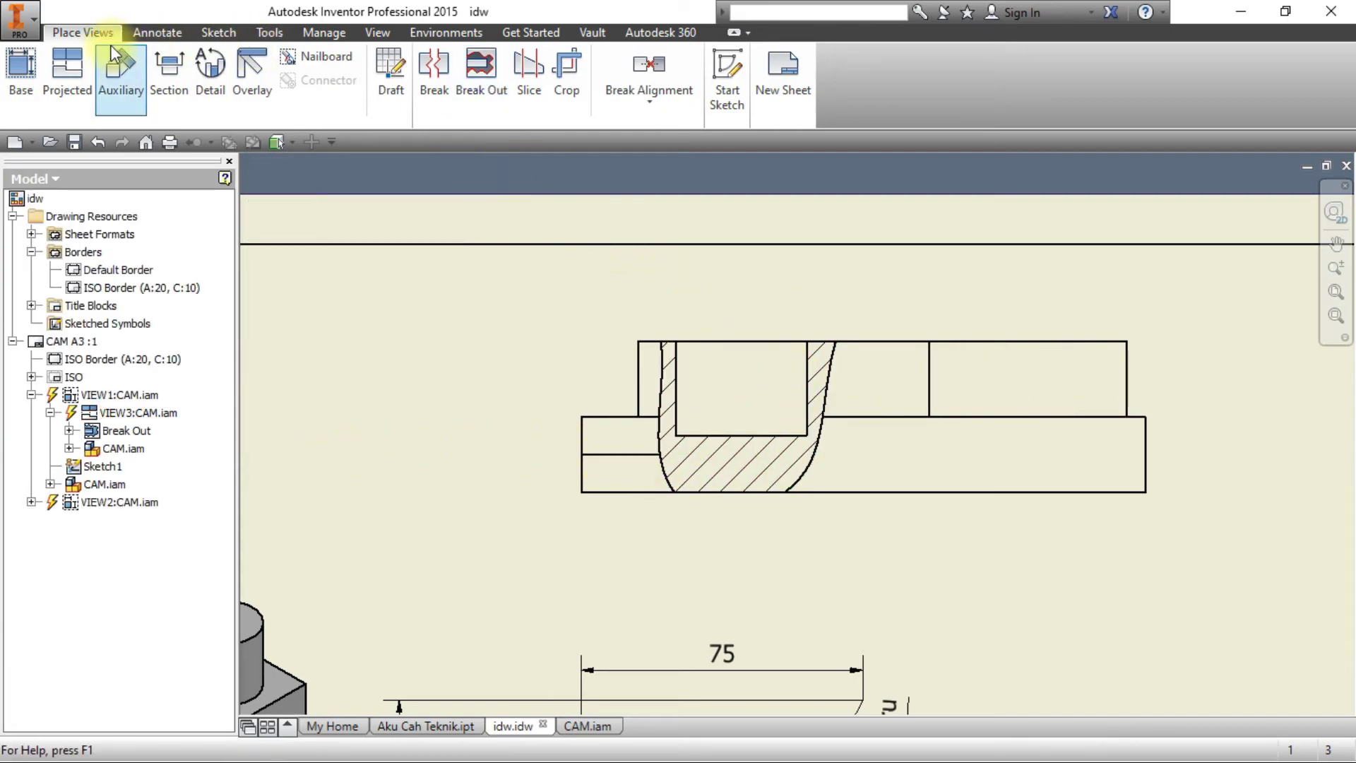
{"action": "left_click", "coordinate": [156, 32]}
{"action": "left_click", "coordinate": [106, 61]}
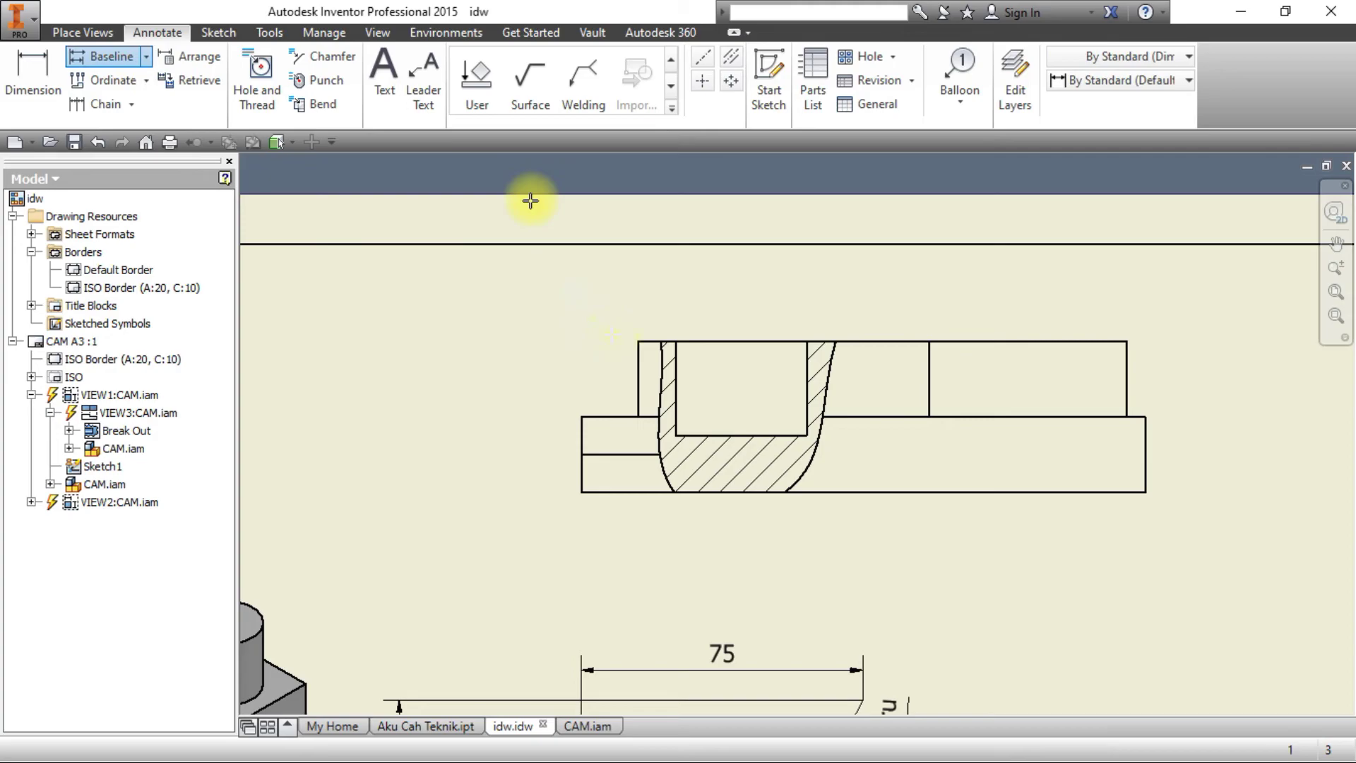
{"action": "left_click", "coordinate": [646, 342]}
{"action": "left_click", "coordinate": [646, 417]}
{"action": "left_click", "coordinate": [698, 436]}
{"action": "left_click", "coordinate": [641, 455]}
{"action": "right_click", "coordinate": [531, 434]}
{"action": "left_click", "coordinate": [565, 439]}
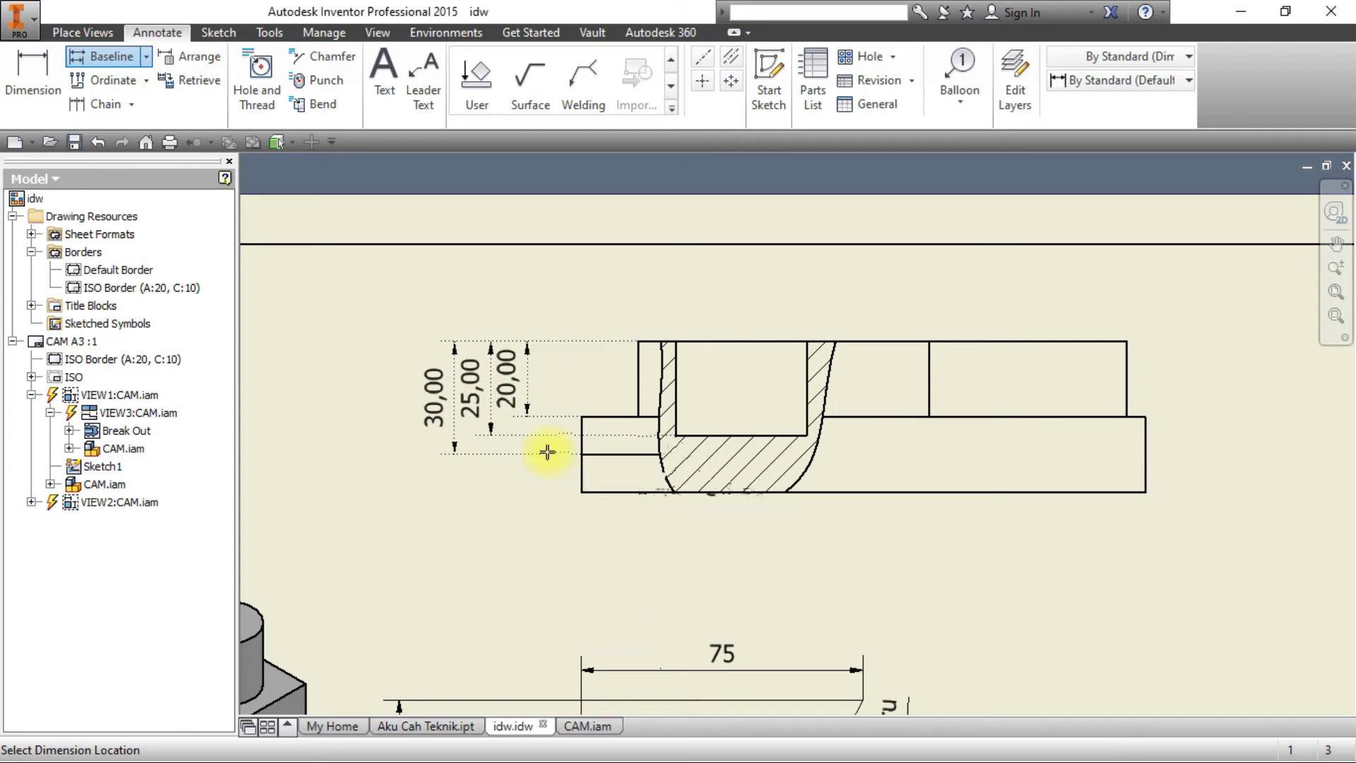
{"action": "key", "text": "Escape"}
{"action": "key", "text": "Escape"}
Place baseline height dimensions beside the front view, from the pocket's top edge to the base's top, pocket floor, step edge and bottom edge.
{"action": "key", "text": "Return"}
{"action": "left_click", "coordinate": [712, 438]}
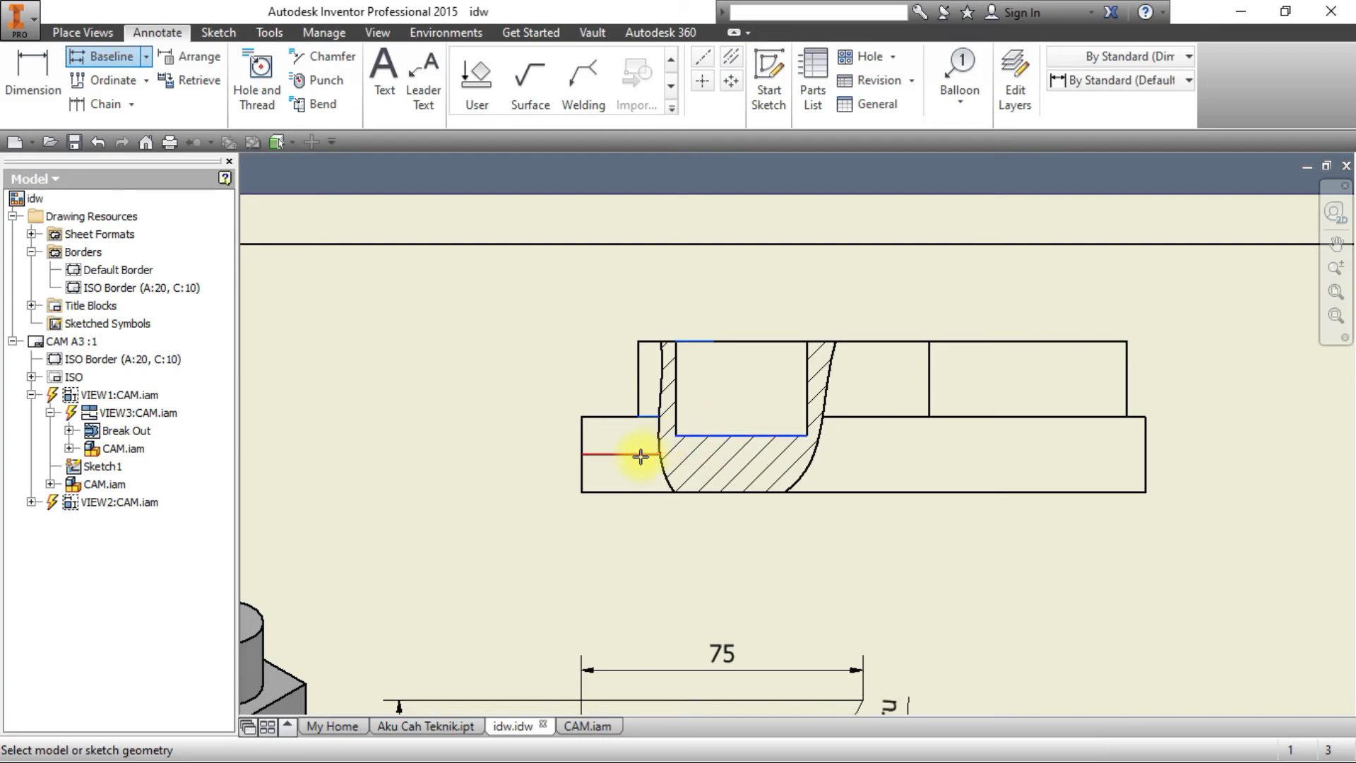
{"action": "right_click", "coordinate": [531, 453]}
{"action": "left_click", "coordinate": [597, 454]}
{"action": "left_click", "coordinate": [540, 466]}
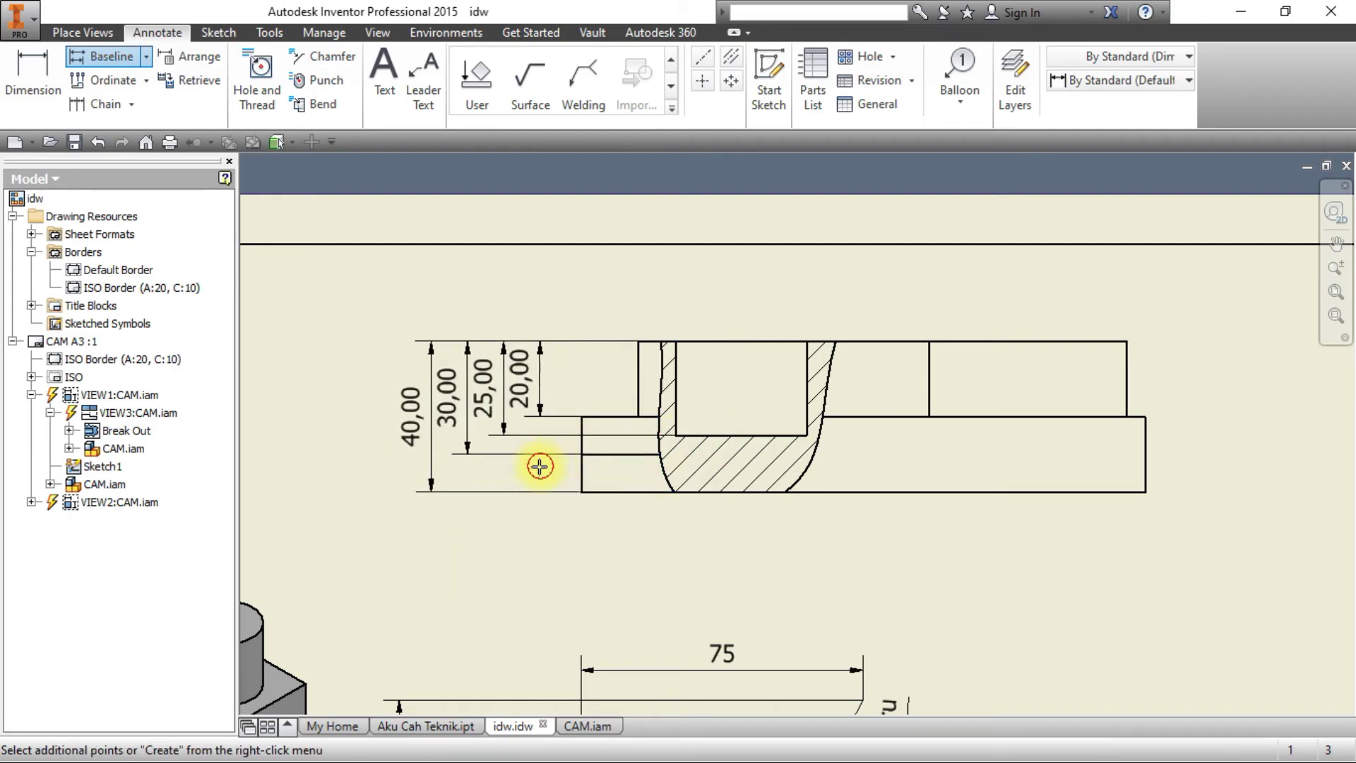
{"action": "key", "text": "Escape"}
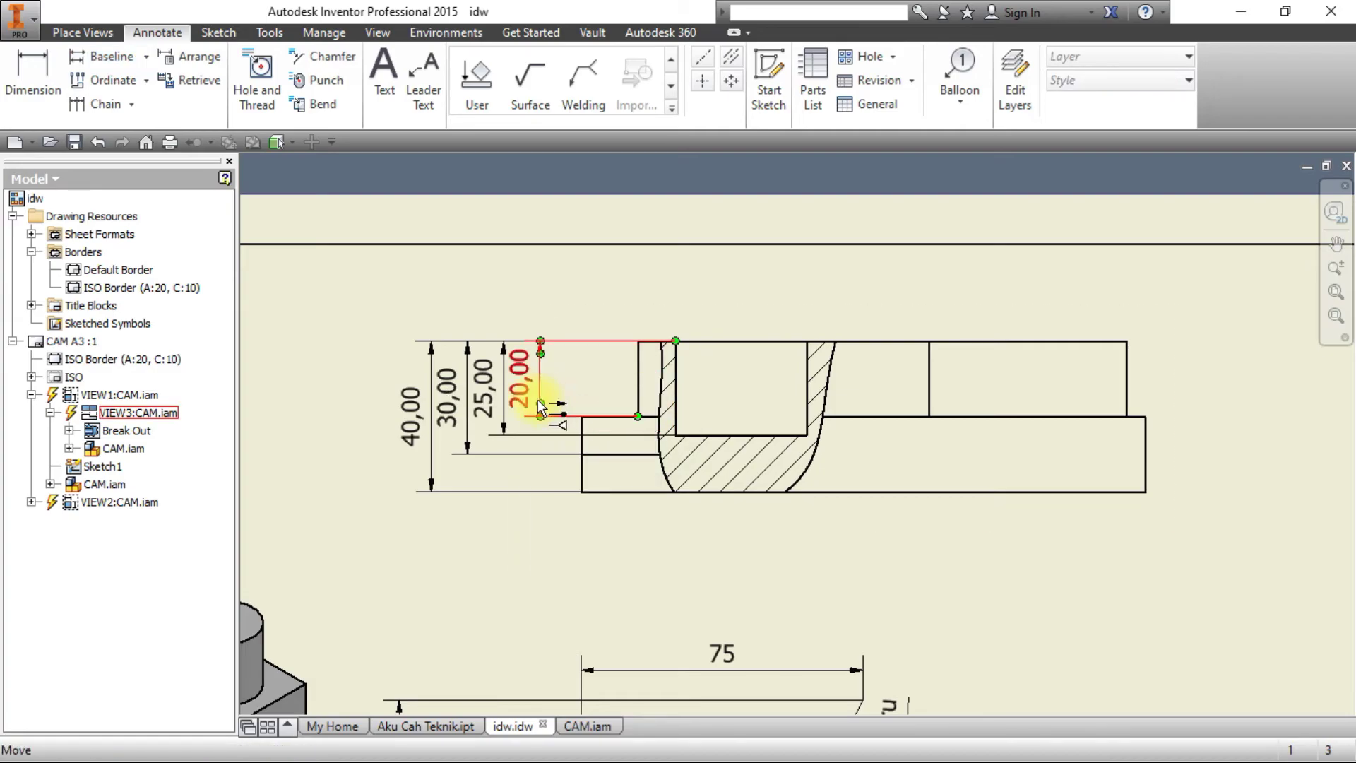
Set the primary unit and primary tolerance precision of the 20 mm height dimension to no decimals.
{"action": "left_click", "coordinate": [515, 393]}
{"action": "double_click", "coordinate": [516, 393]}
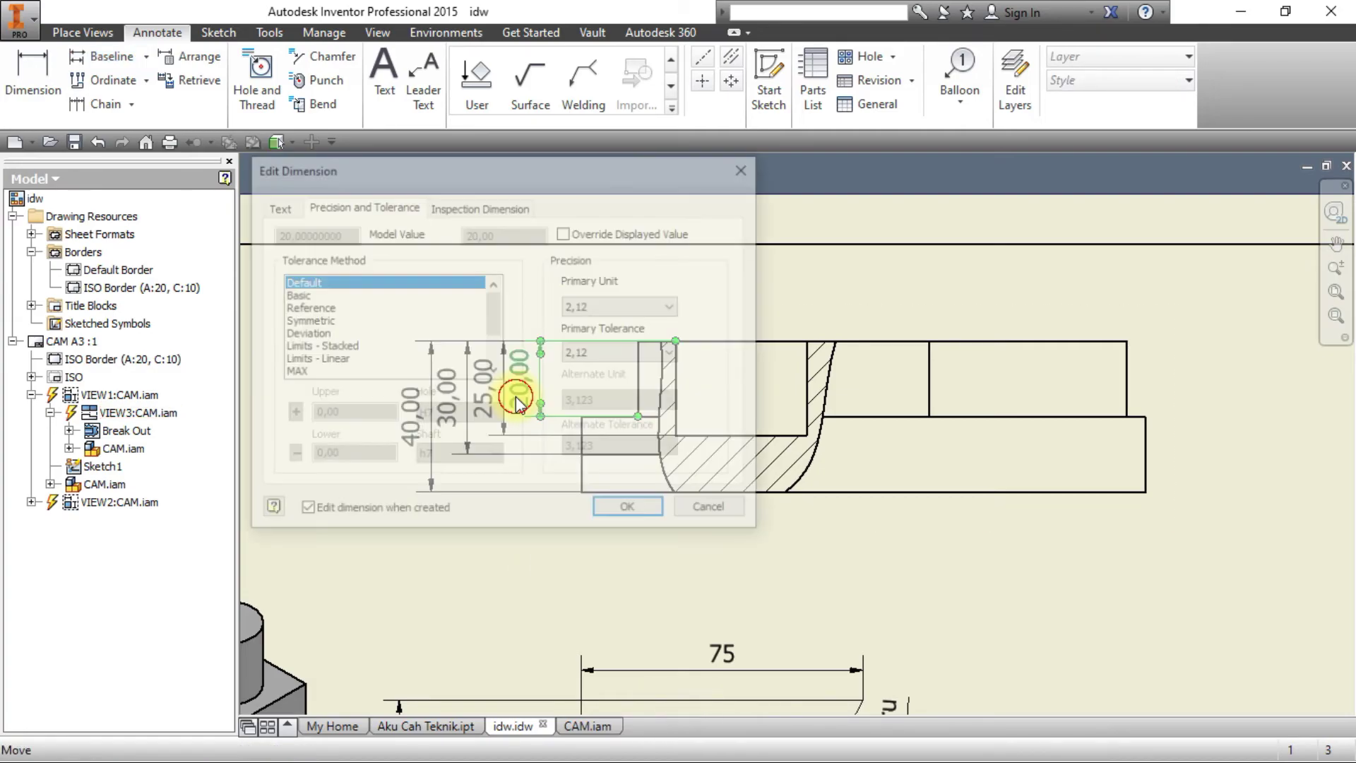
{"action": "left_click", "coordinate": [607, 307]}
{"action": "left_click", "coordinate": [600, 324]}
{"action": "left_click", "coordinate": [609, 353]}
{"action": "left_click", "coordinate": [612, 372]}
{"action": "left_click", "coordinate": [631, 507]}
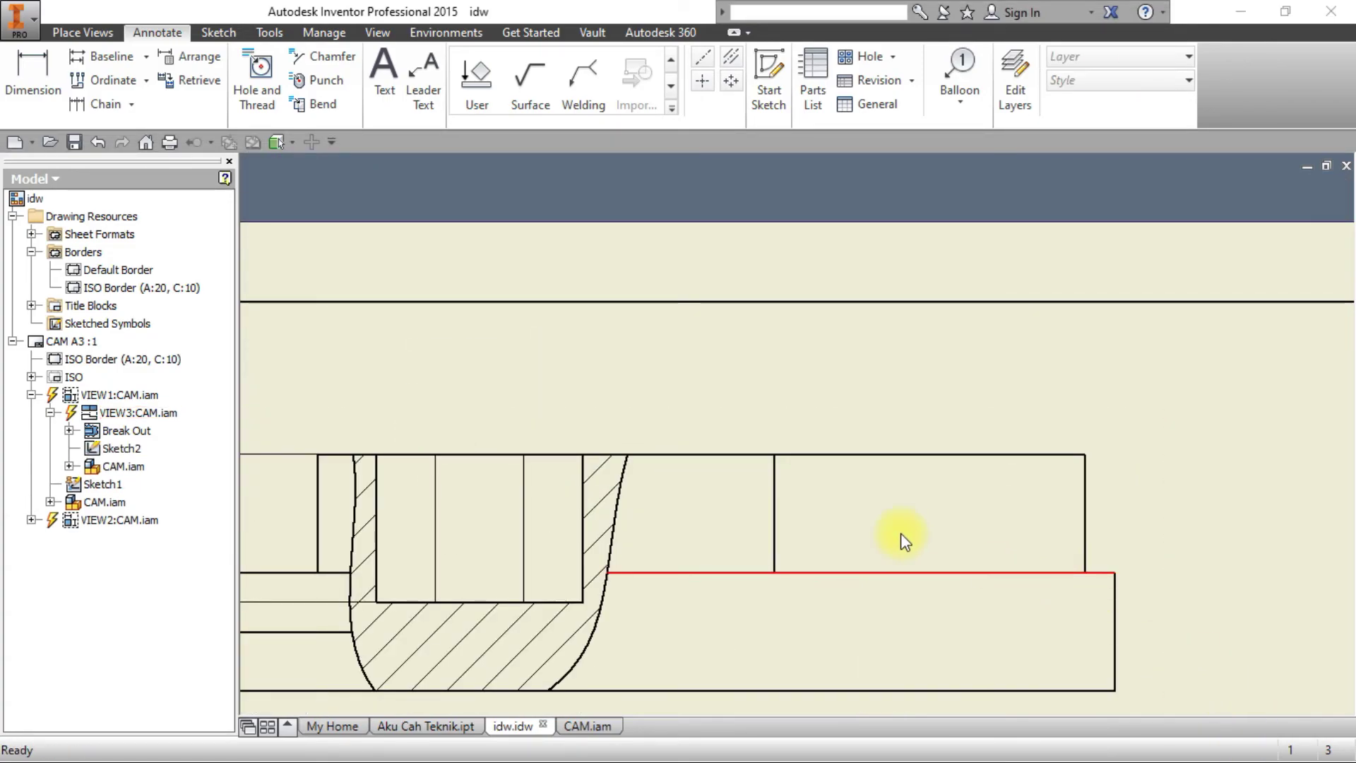
Examine the whole drawing sheet, including the broken-out front view, the dimensioned top view and the isometric view.
{"action": "scroll", "coordinate": [656, 389], "scroll_direction": "up", "scroll_amount": 5}
{"action": "mouse_move", "coordinate": [533, 478]}
{"action": "middle_mouse_down"}
{"action": "mouse_move", "coordinate": [639, 415]}
{"action": "mouse_move", "coordinate": [684, 298]}
{"action": "middle_mouse_up"}
{"action": "middle_click_drag", "start_coordinate": [828, 535], "coordinate": [979, 355]}
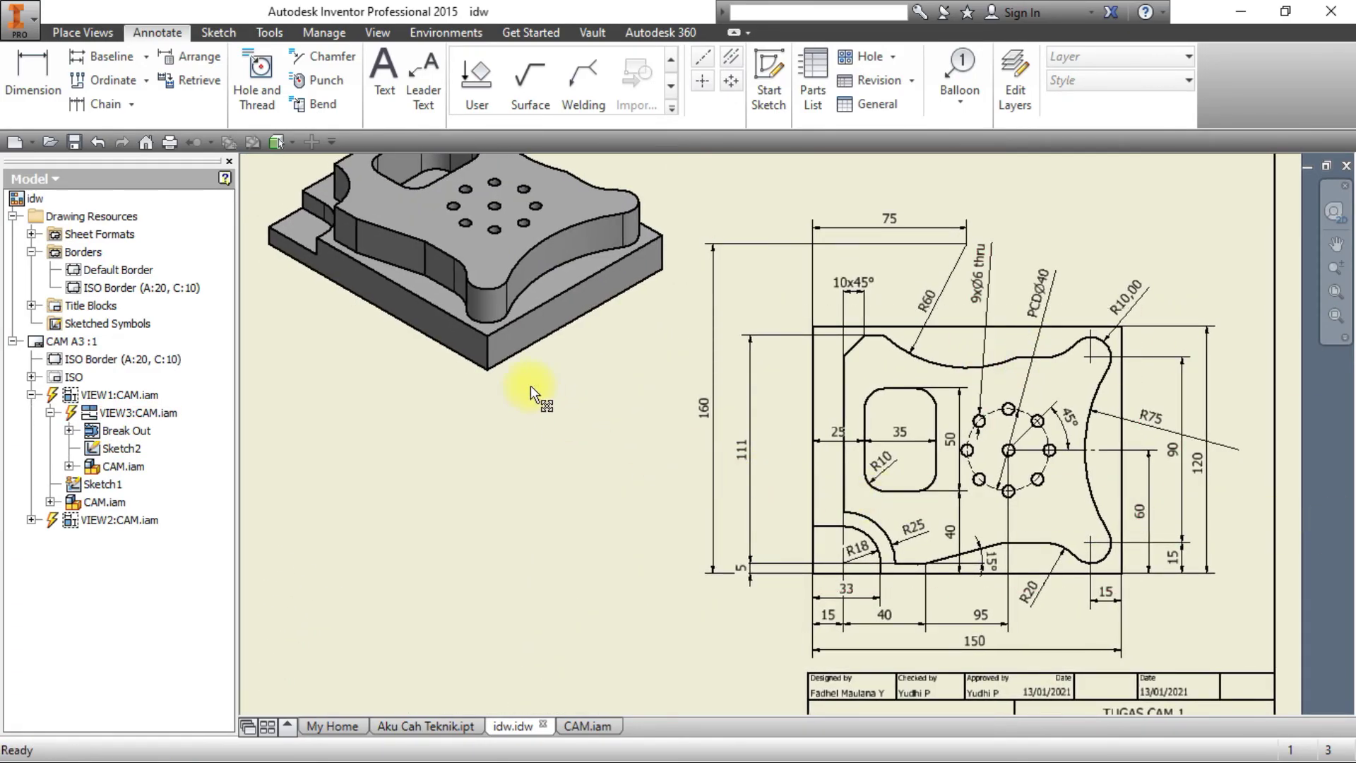
{"action": "scroll", "coordinate": [629, 521], "scroll_direction": "up", "scroll_amount": 2}
{"action": "scroll", "coordinate": [645, 417], "scroll_direction": "down", "scroll_amount": 3}
{"action": "scroll", "coordinate": [687, 521], "scroll_direction": "up", "scroll_amount": 3}
{"action": "left_click", "coordinate": [689, 523]}
{"action": "left_click_drag", "start_coordinate": [692, 518], "coordinate": [681, 548]}
{"action": "middle_click_drag", "start_coordinate": [692, 581], "coordinate": [714, 527]}
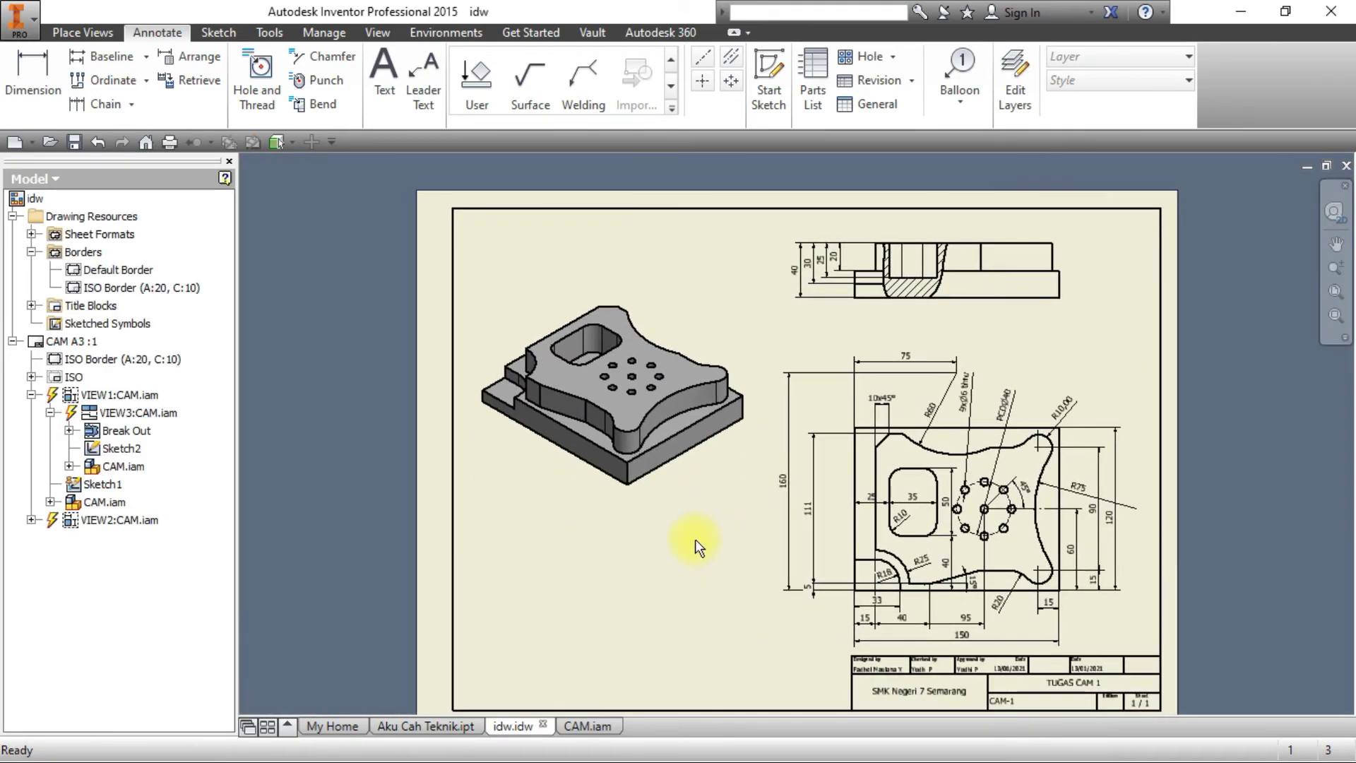
Start a text note below the isometric view reading "ISOMETRIC CIEW" with "SCALE 3:4" on a second line.
{"action": "left_click", "coordinate": [384, 78]}
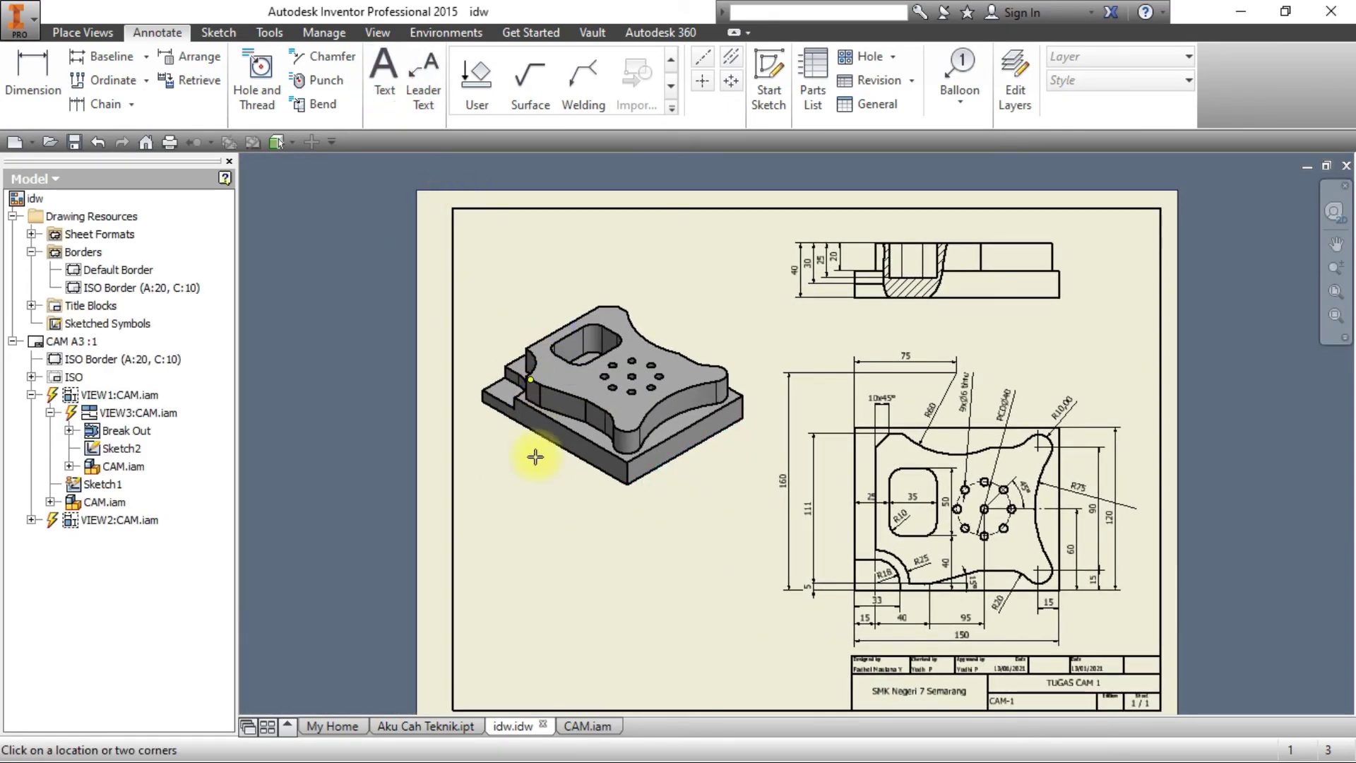
{"action": "left_click", "coordinate": [673, 539]}
{"action": "key", "text": "Caps_Lock"}
{"action": "type", "text": "ISO M"}
{"action": "key", "text": "BackSpace"}
{"action": "key", "text": "BackSpace"}
{"action": "type", "text": "METRIC "}
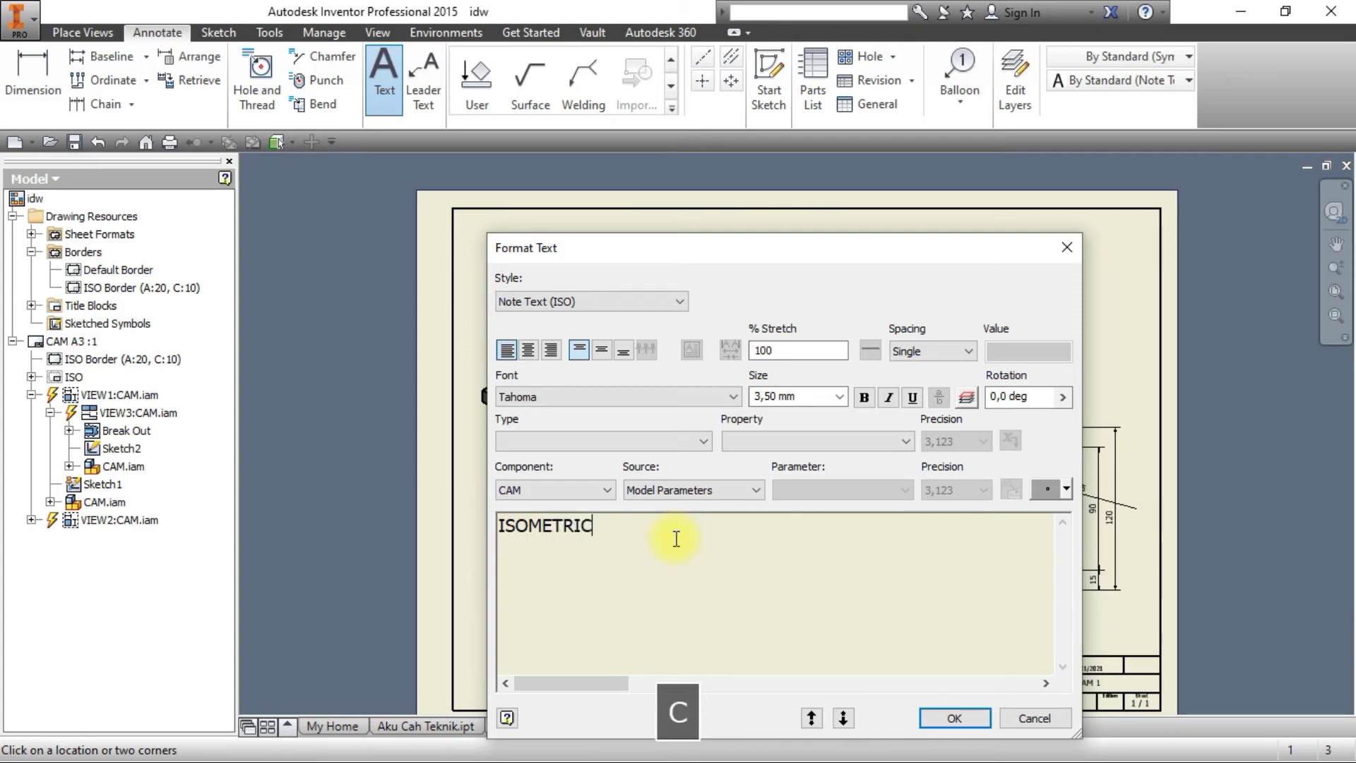
{"action": "type", "text": "CIEW"}
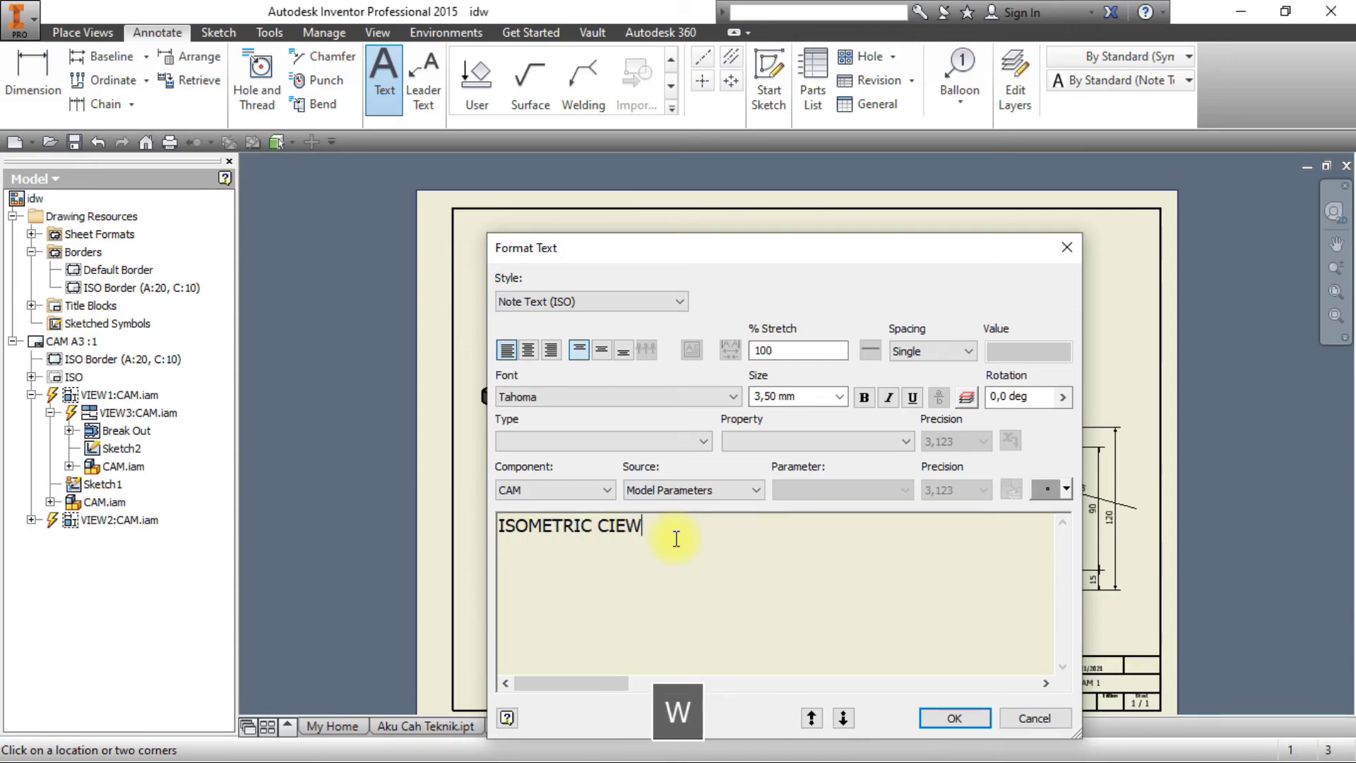
{"action": "key", "text": "Return"}
{"action": "type", "text": "SA"}
{"action": "key", "text": "BackSpace"}
{"action": "type", "text": "C"}
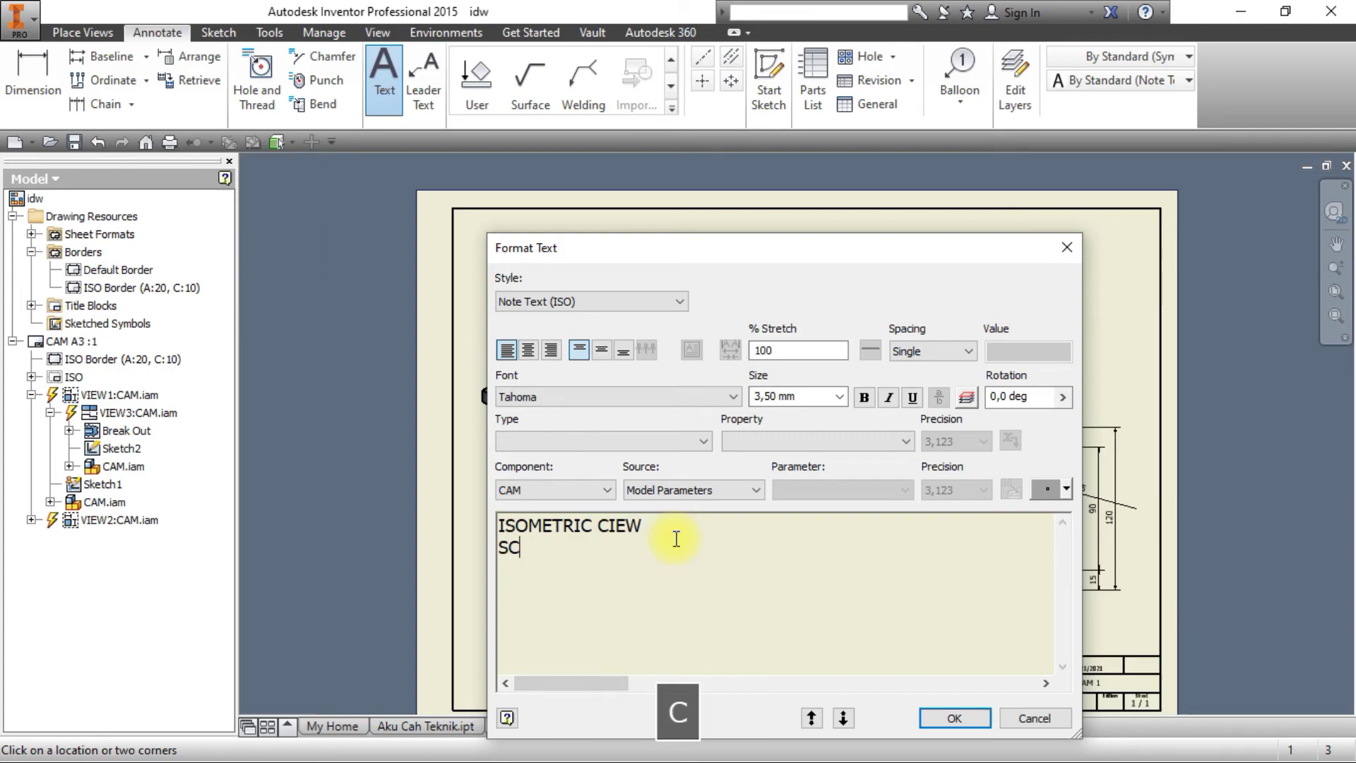
{"action": "type", "text": "ALE 3:"}
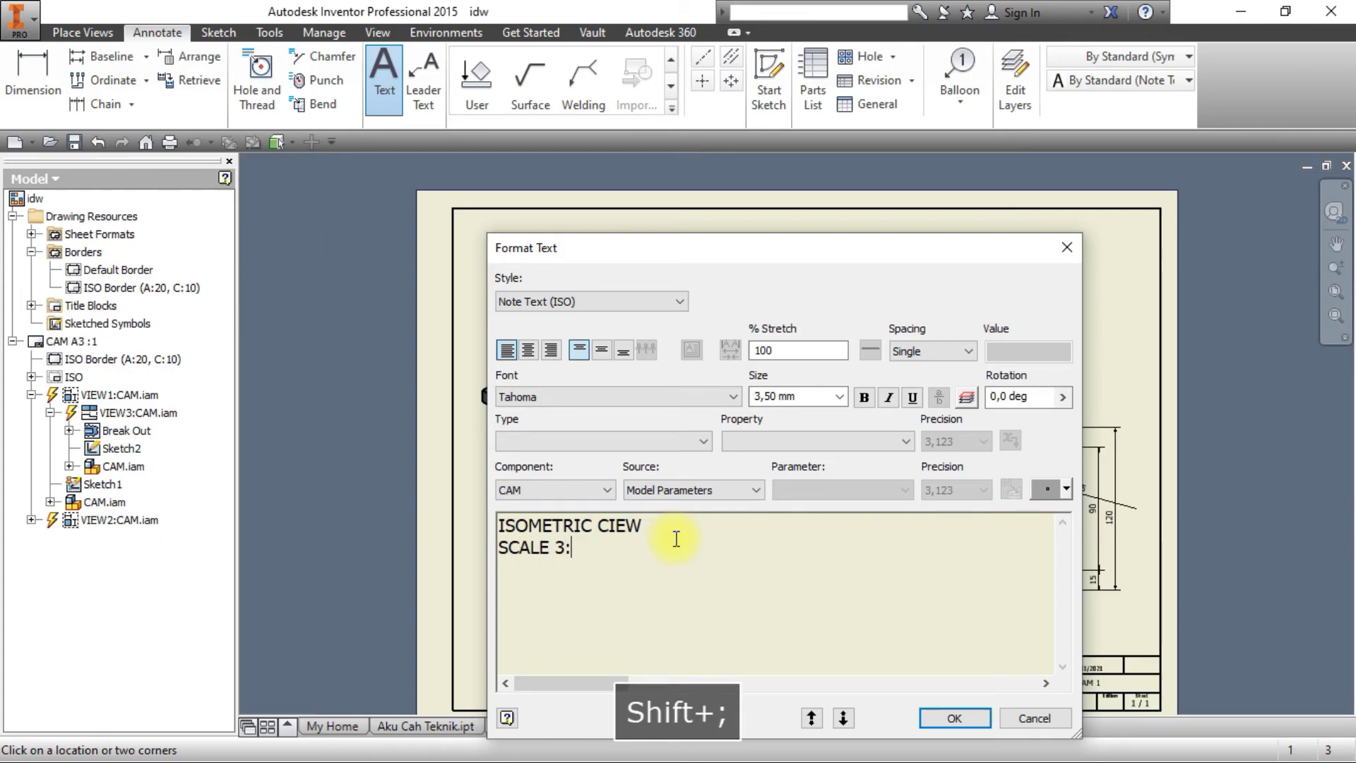
{"action": "type", "text": "4"}
Centre both lines of the note and set the font of the scale line to ISOCP.
{"action": "key", "text": "ctrl+a"}
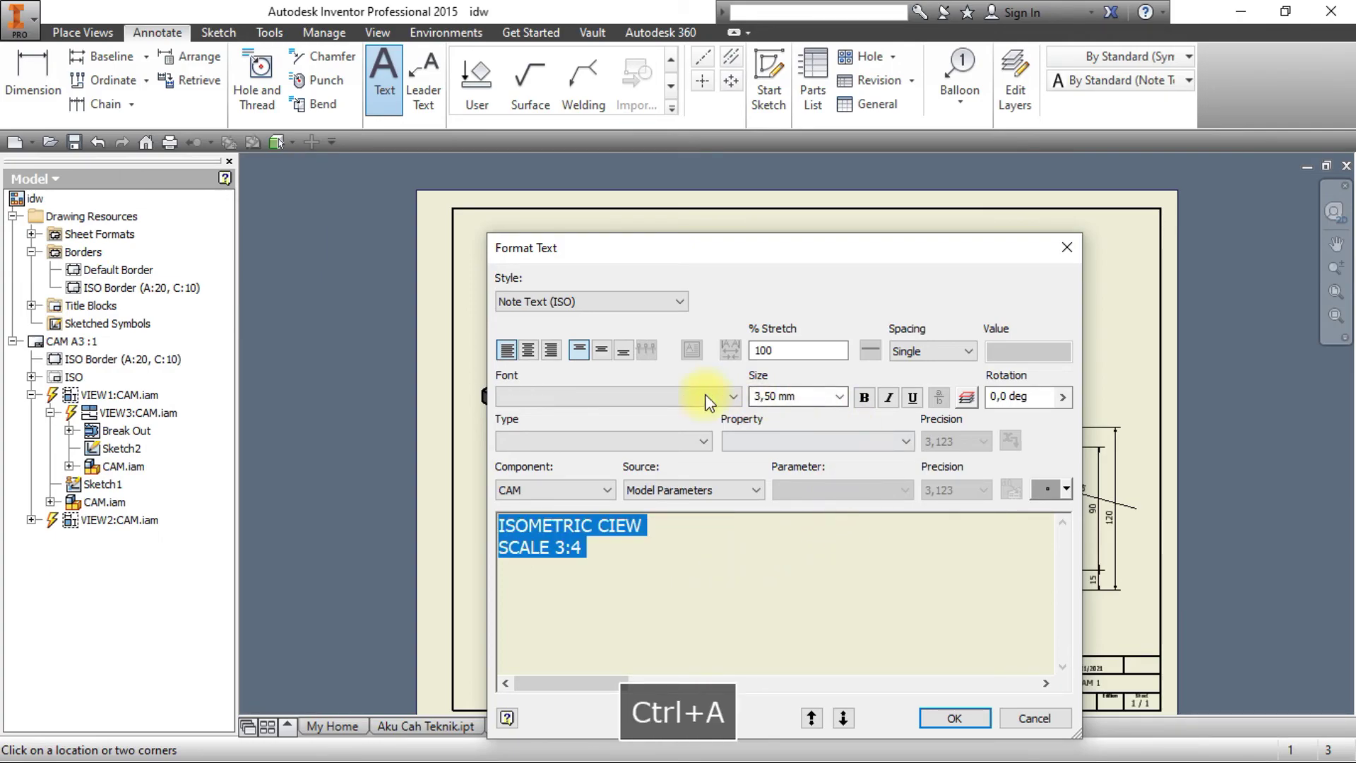
{"action": "left_click", "coordinate": [529, 350]}
{"action": "left_click", "coordinate": [626, 301]}
{"action": "left_click", "coordinate": [751, 573]}
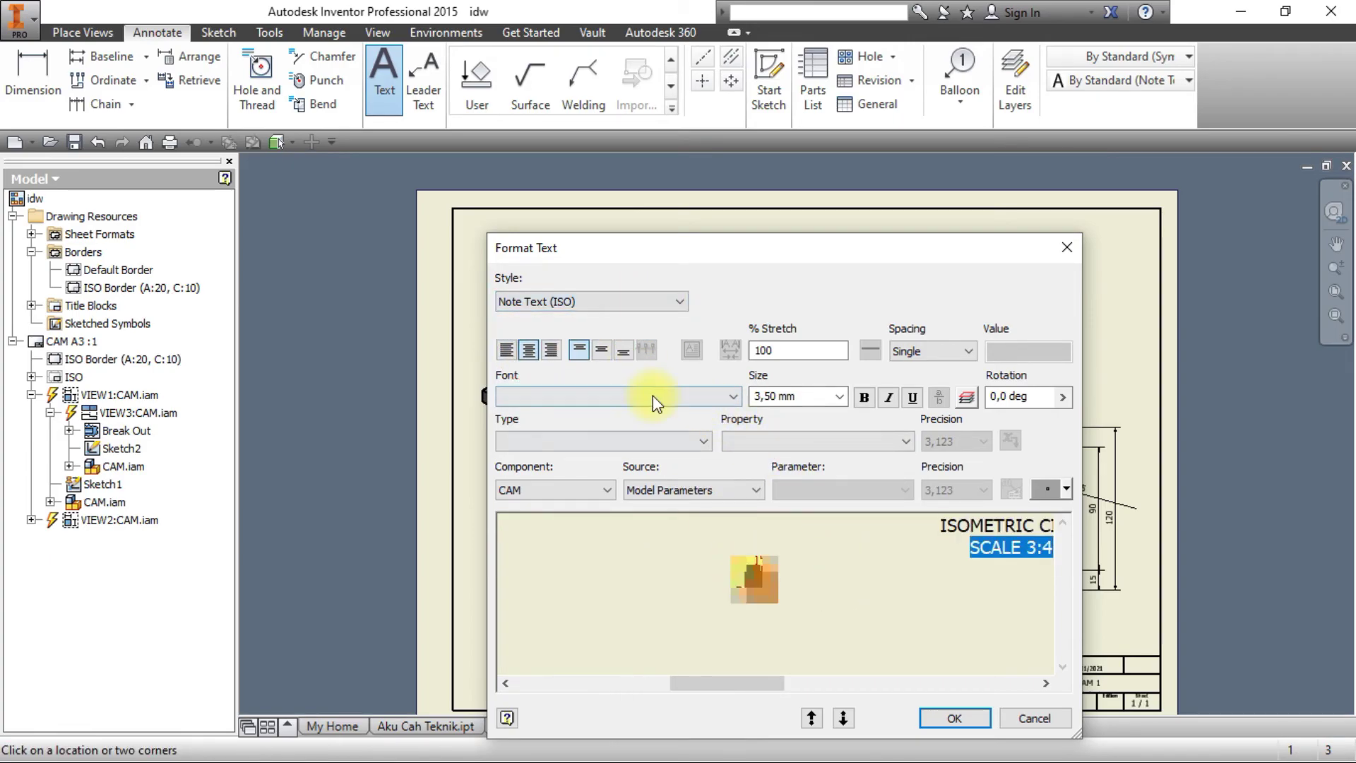
{"action": "left_click", "coordinate": [653, 395]}
{"action": "scroll", "coordinate": [613, 353], "scroll_direction": "down", "scroll_amount": 2}
{"action": "scroll", "coordinate": [663, 136], "scroll_direction": "down", "scroll_amount": 8}
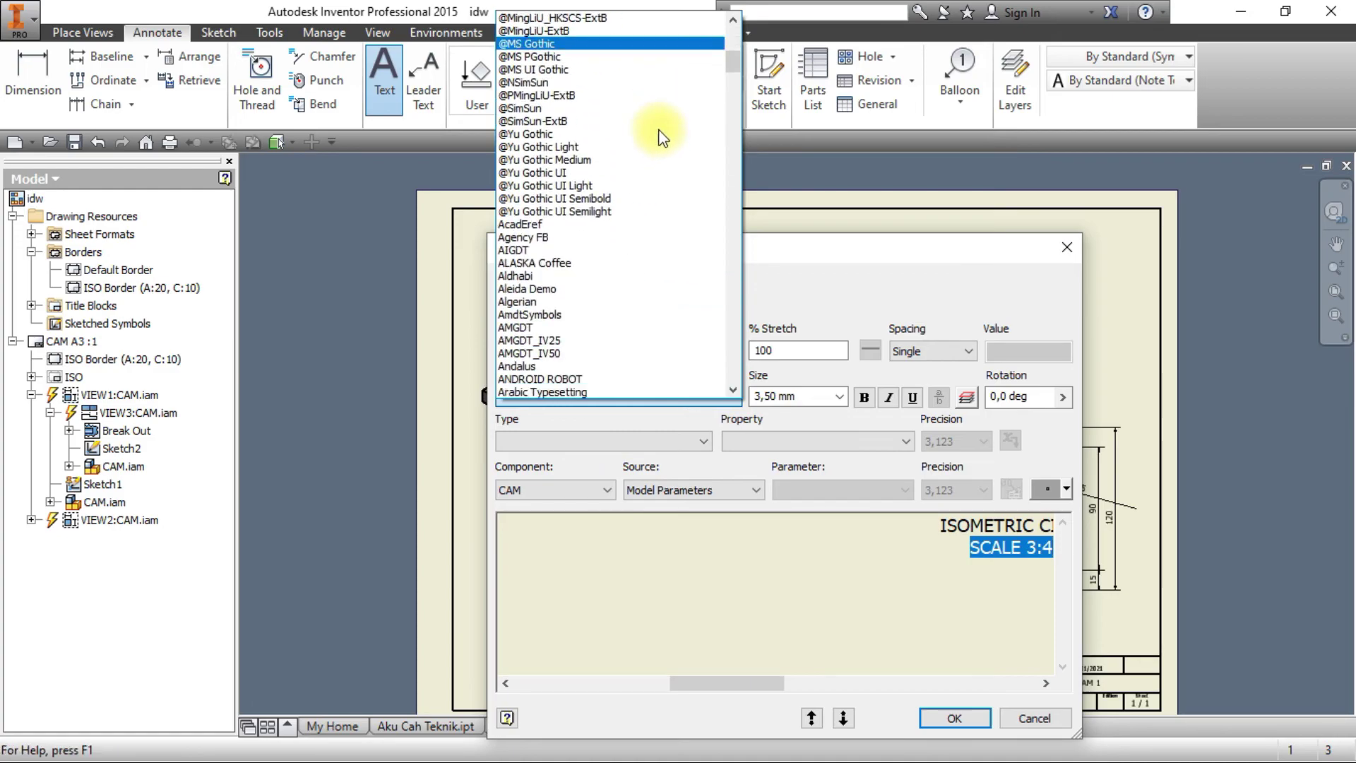
{"action": "type", "text": "is"}
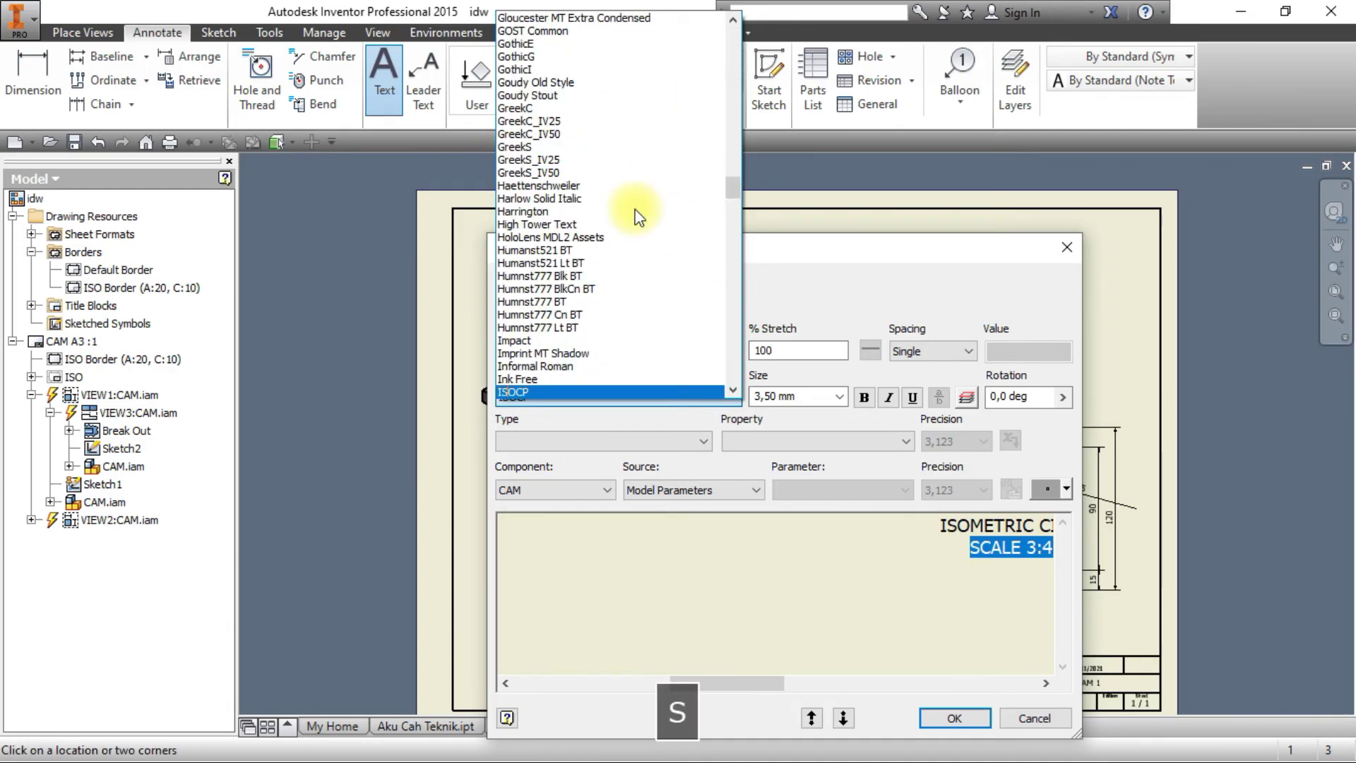
{"action": "key", "text": "Return"}
Apply the ISOCP font to the entire note, place it on the sheet and leave the Text command.
{"action": "key", "text": "ctrl+a"}
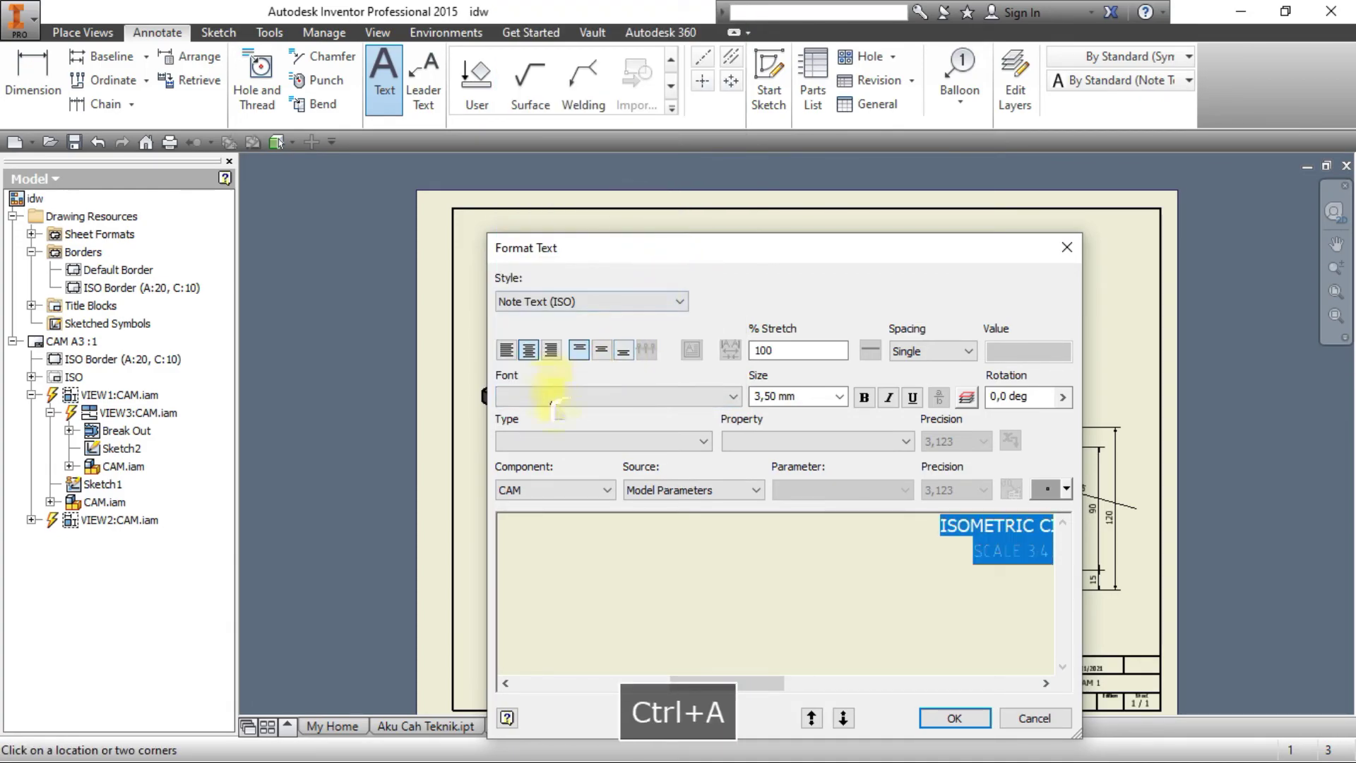
{"action": "left_click", "coordinate": [555, 400]}
{"action": "type", "text": "is"}
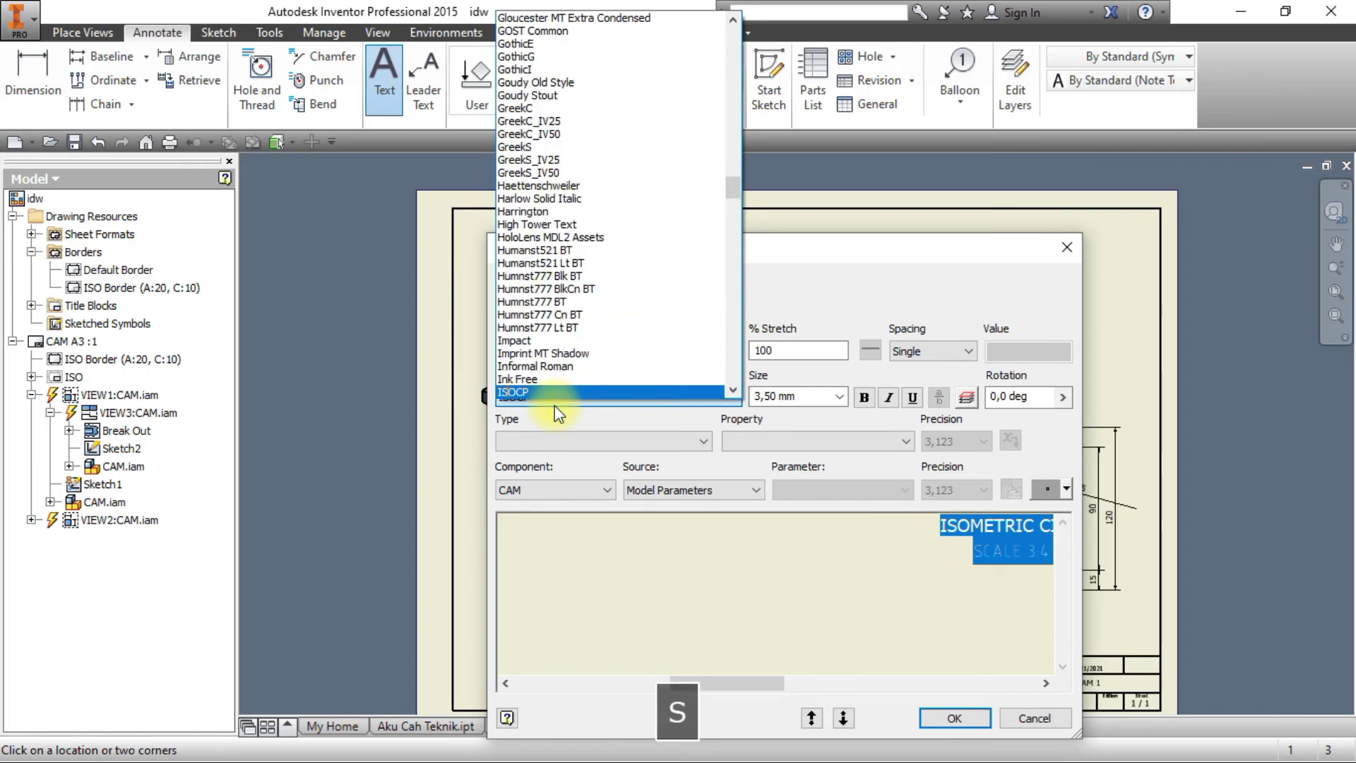
{"action": "type", "text": "o"}
{"action": "key", "text": "Return"}
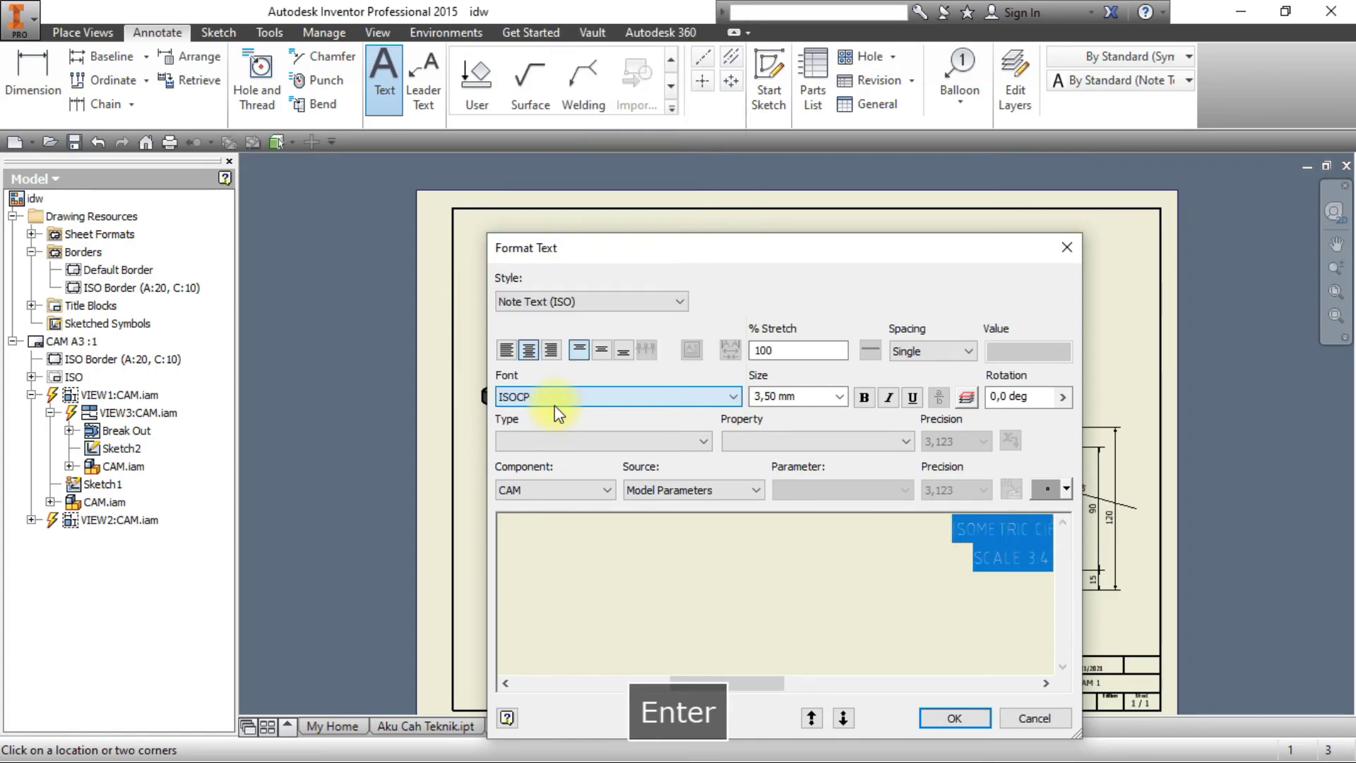
{"action": "left_click", "coordinate": [956, 716]}
{"action": "left_click", "coordinate": [898, 624]}
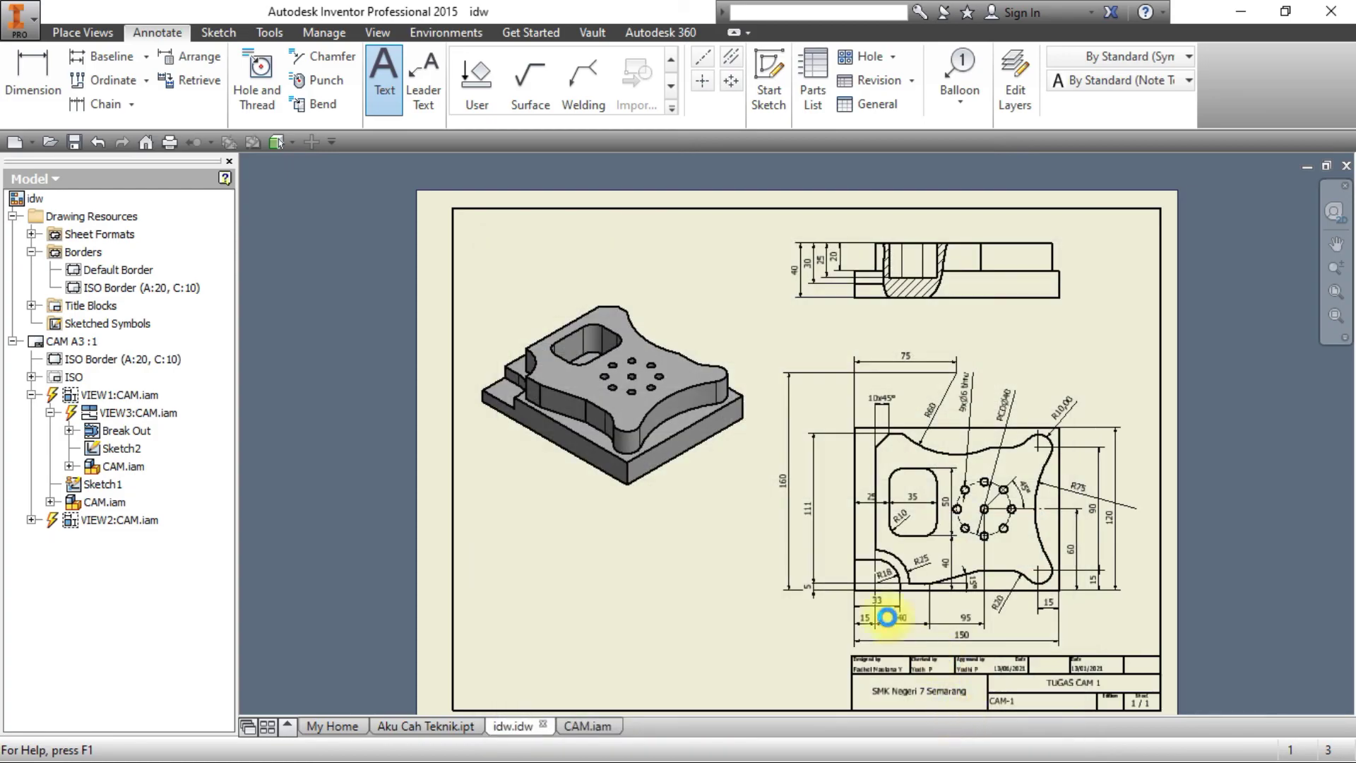
{"action": "scroll", "coordinate": [614, 548], "scroll_direction": "up", "scroll_amount": 4}
{"action": "scroll", "coordinate": [650, 568], "scroll_direction": "down", "scroll_amount": 8}
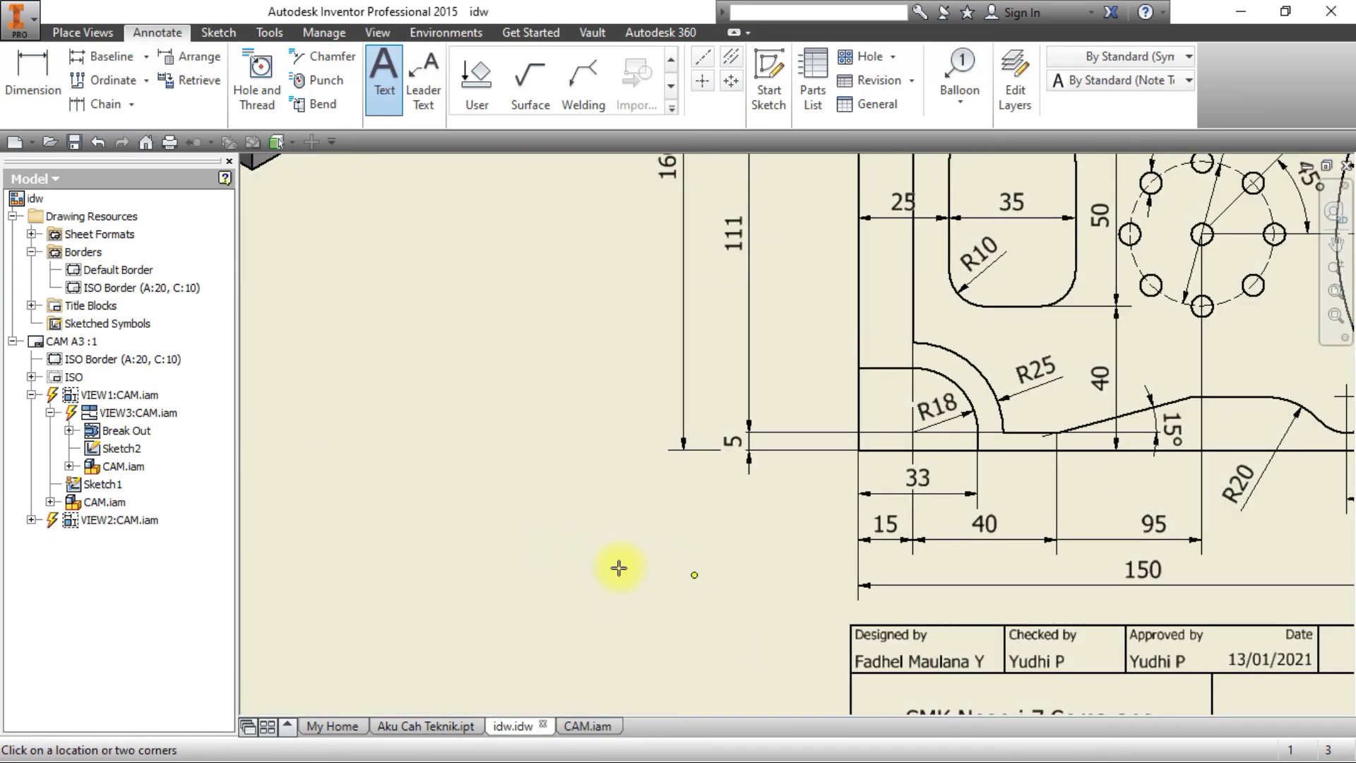
{"action": "scroll", "coordinate": [349, 445], "scroll_direction": "up", "scroll_amount": 4}
{"action": "scroll", "coordinate": [697, 439], "scroll_direction": "down", "scroll_amount": 2}
{"action": "key", "text": "Escape"}
Reopen the note below the isometric view and apply the ISOCP font to its entire text again.
{"action": "left_click", "coordinate": [645, 412]}
{"action": "scroll", "coordinate": [674, 411], "scroll_direction": "down", "scroll_amount": 3}
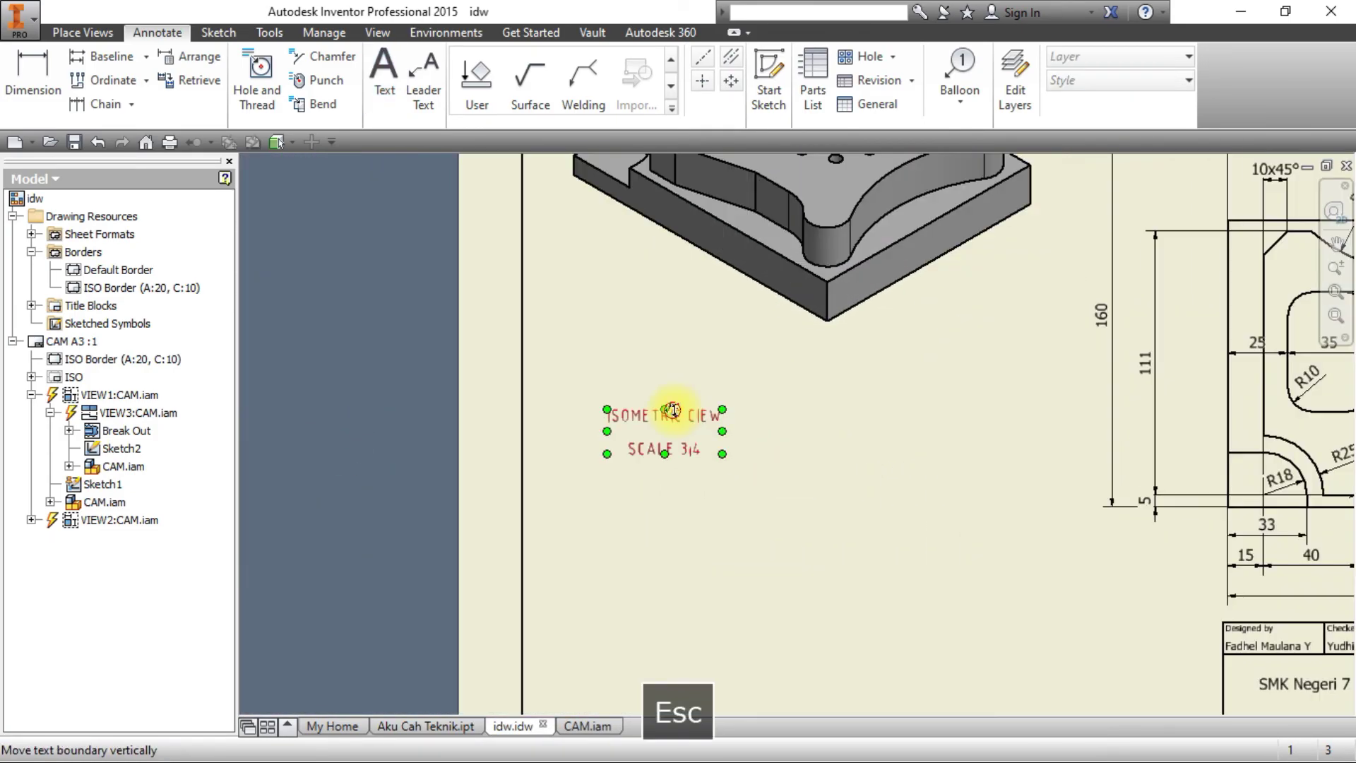
{"action": "double_click", "coordinate": [680, 416]}
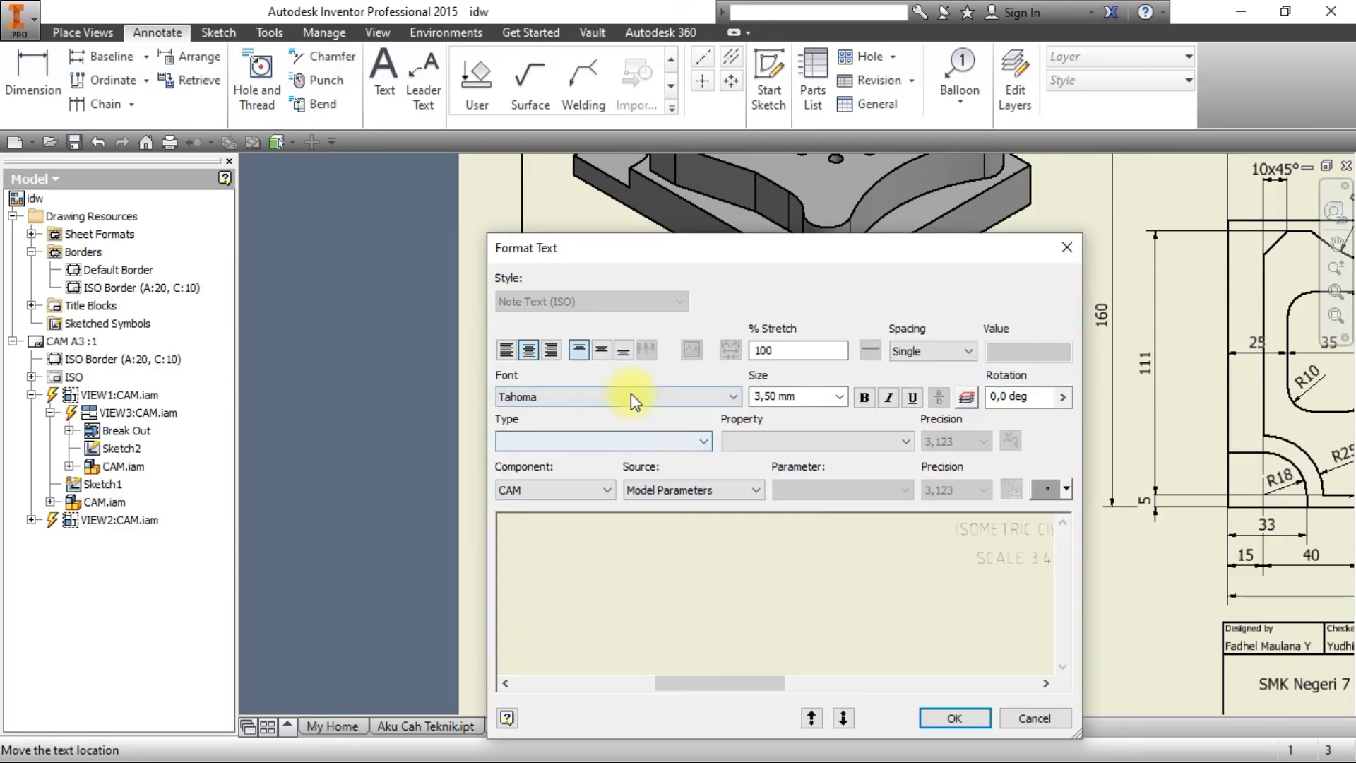
{"action": "left_click", "coordinate": [630, 393]}
{"action": "type", "text": "iso"}
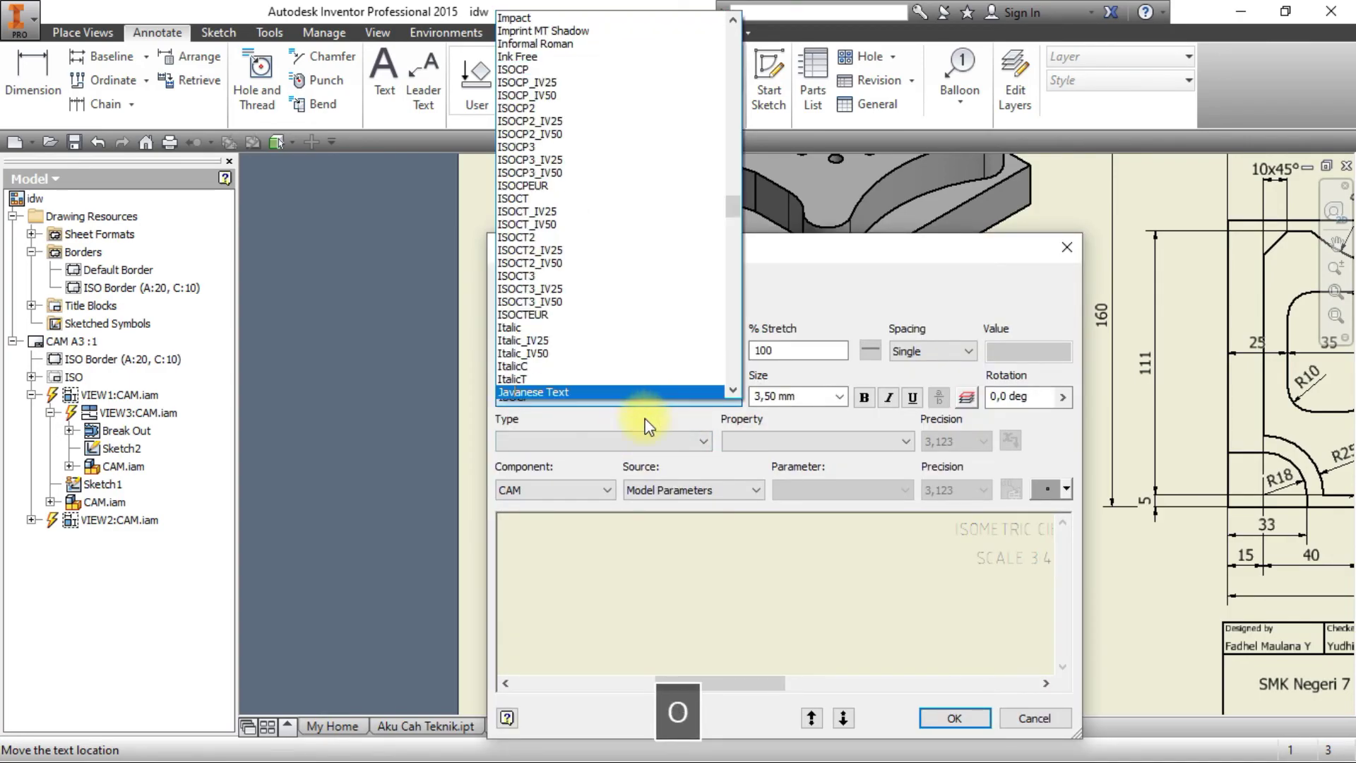
{"action": "left_click", "coordinate": [756, 555]}
{"action": "key", "text": "ctrl+a"}
{"action": "left_click_drag", "start_coordinate": [925, 540], "coordinate": [996, 542]}
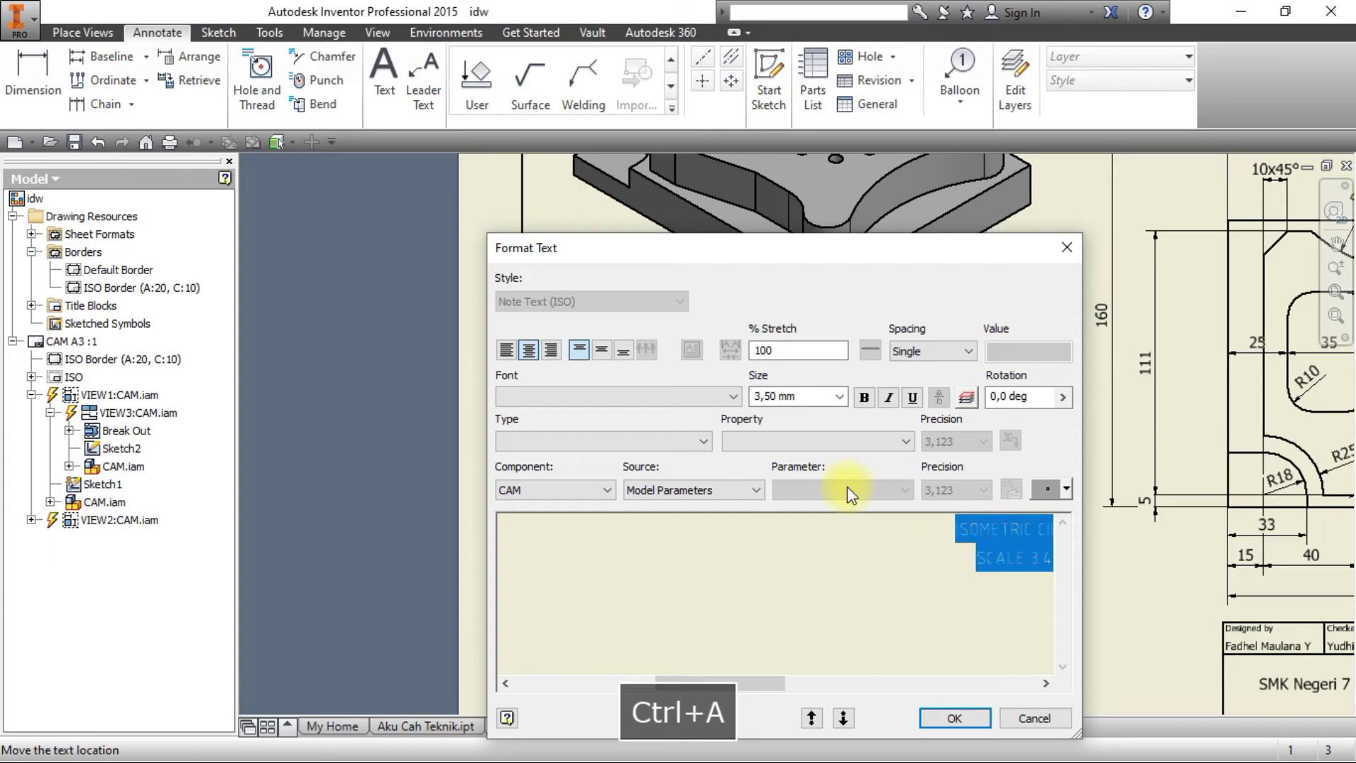
{"action": "left_click", "coordinate": [592, 400]}
{"action": "type", "text": "iso"}
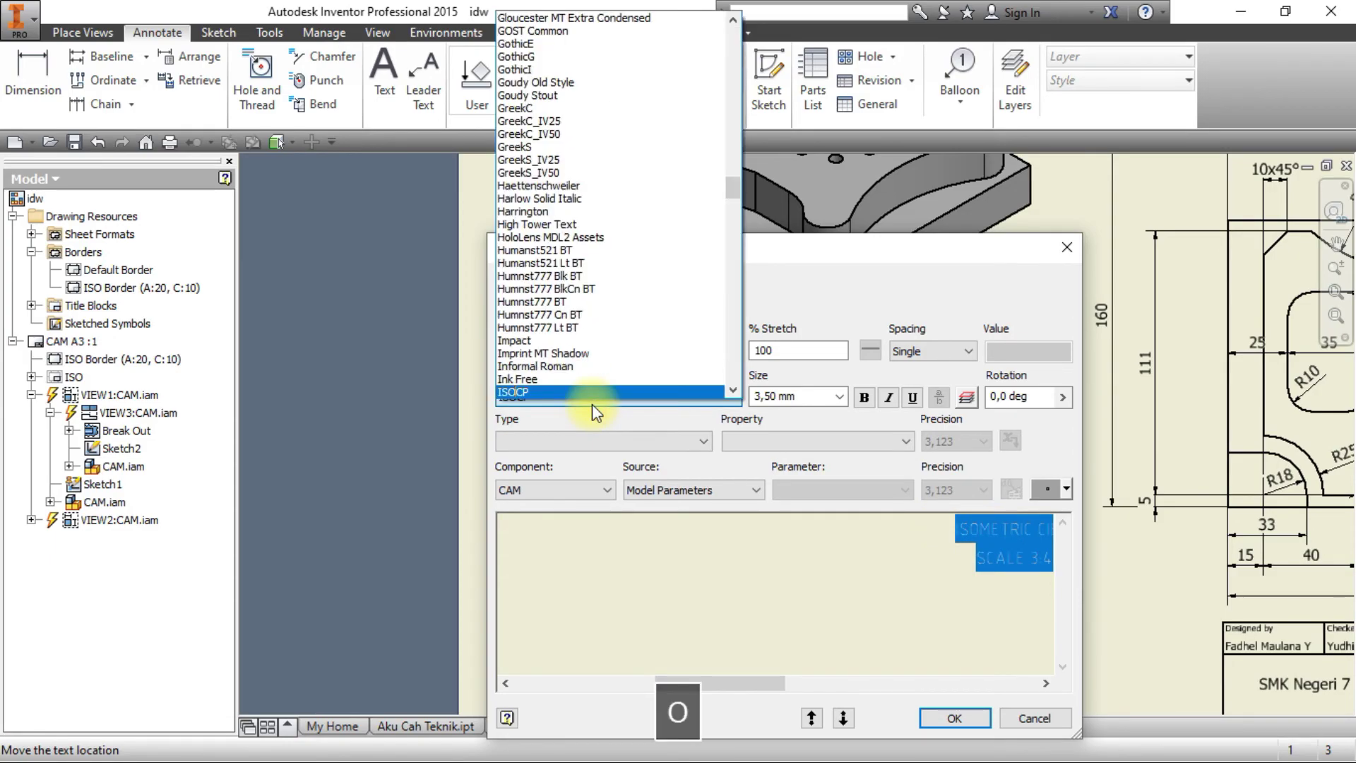
{"action": "key", "text": "Return"}
{"action": "left_click", "coordinate": [593, 402]}
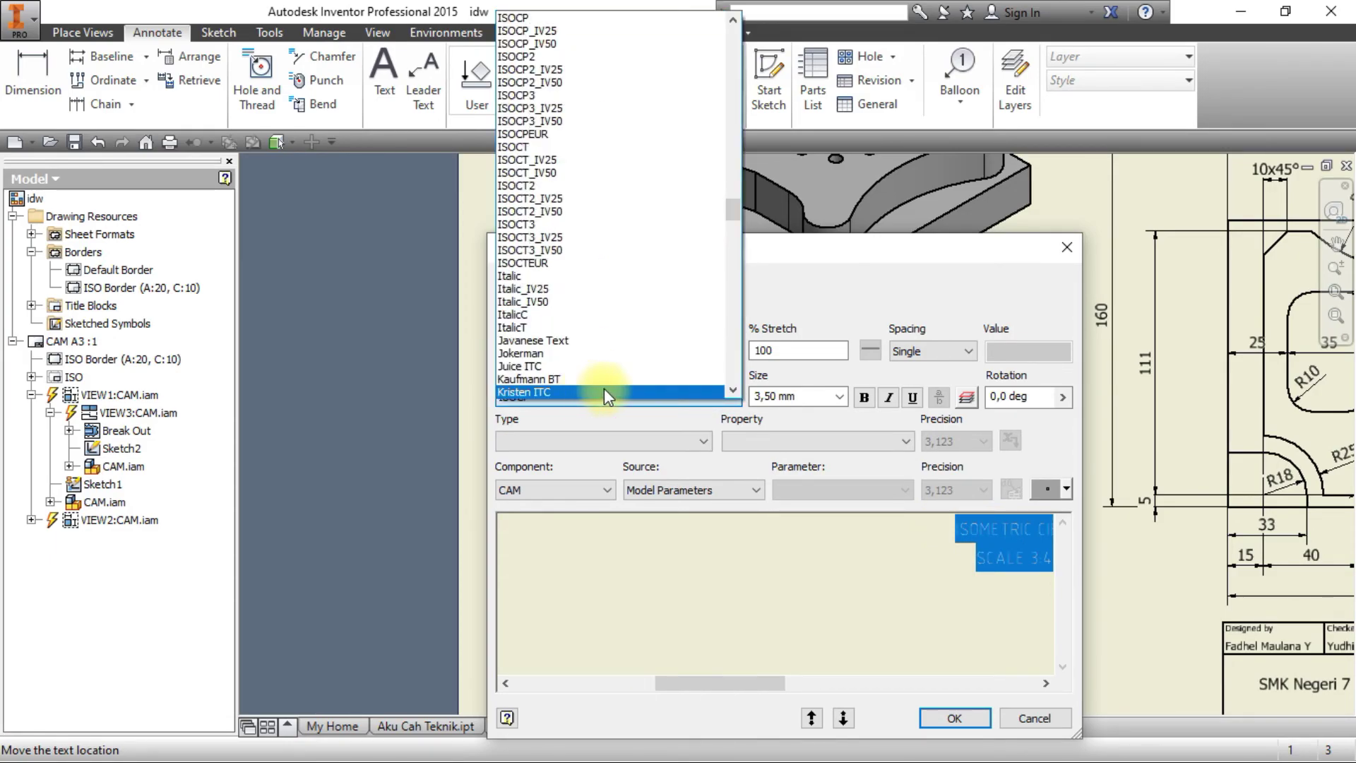
{"action": "left_click", "coordinate": [954, 718]}
{"action": "left_click", "coordinate": [953, 718]}
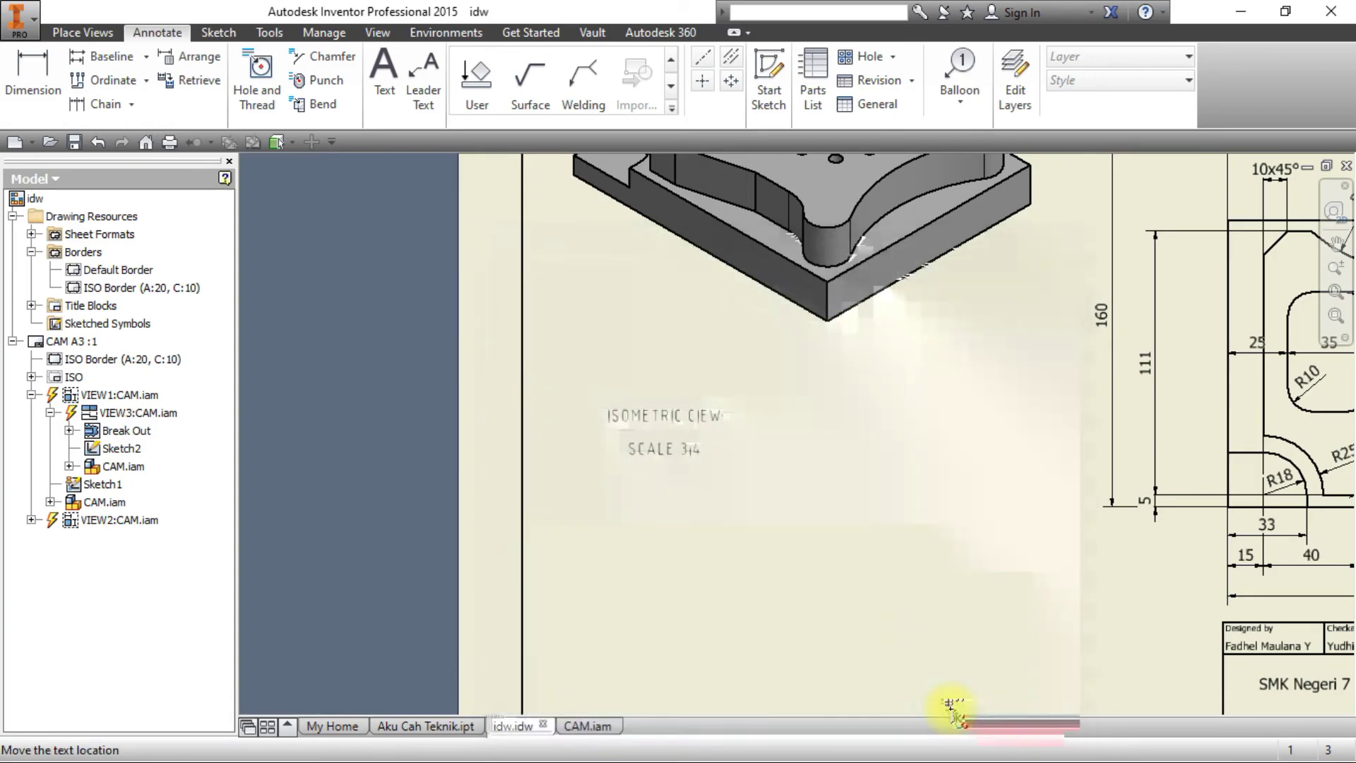
Enlarge the text boundary of the isometric caption note in width and height.
{"action": "left_click", "coordinate": [721, 454]}
{"action": "left_click_drag", "start_coordinate": [722, 453], "coordinate": [968, 551]}
{"action": "left_click_drag", "start_coordinate": [805, 450], "coordinate": [804, 450]}
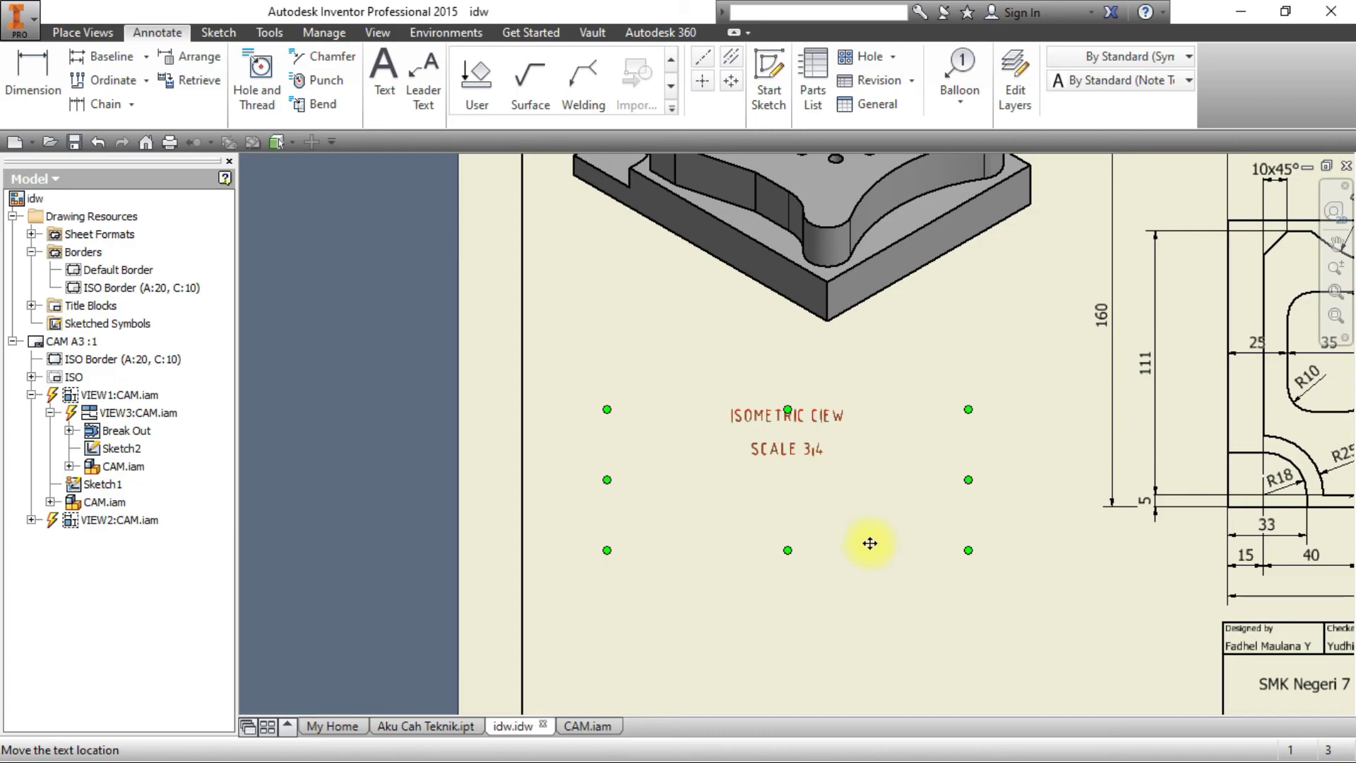
Set the entire isometric caption to a 10 mm text size and make it italic.
{"action": "double_click", "coordinate": [803, 448]}
{"action": "key", "text": "ctrl+a"}
{"action": "left_click", "coordinate": [806, 395]}
{"action": "left_click", "coordinate": [839, 396]}
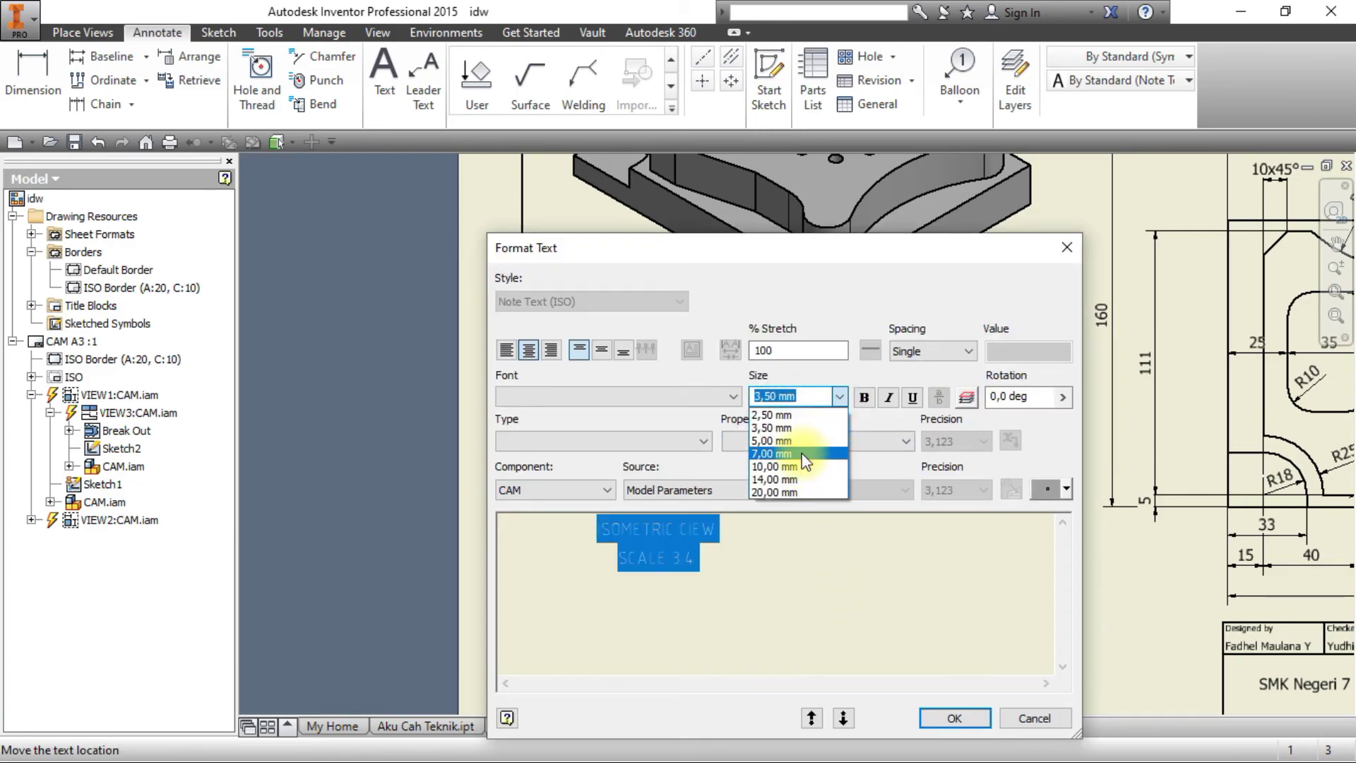
{"action": "left_click", "coordinate": [805, 455]}
{"action": "left_click", "coordinate": [838, 398]}
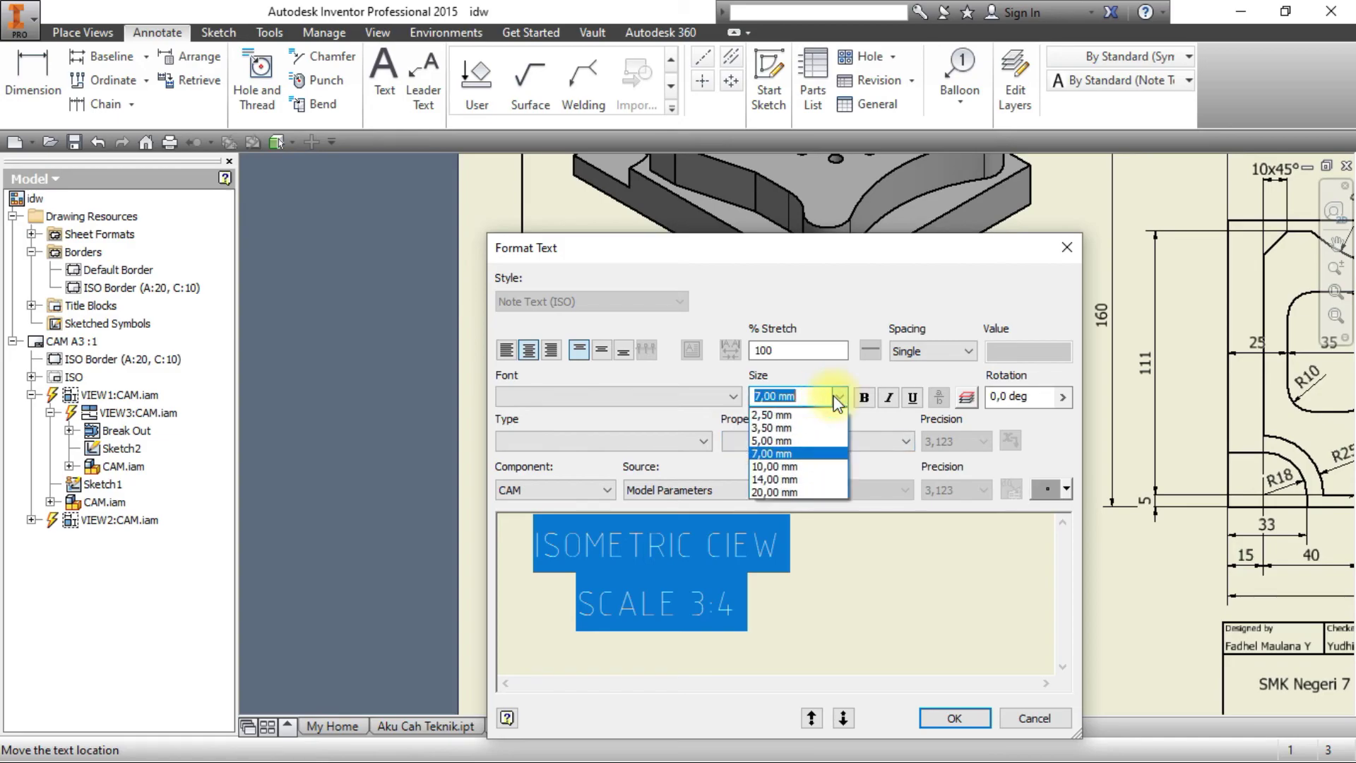
{"action": "left_click", "coordinate": [820, 467]}
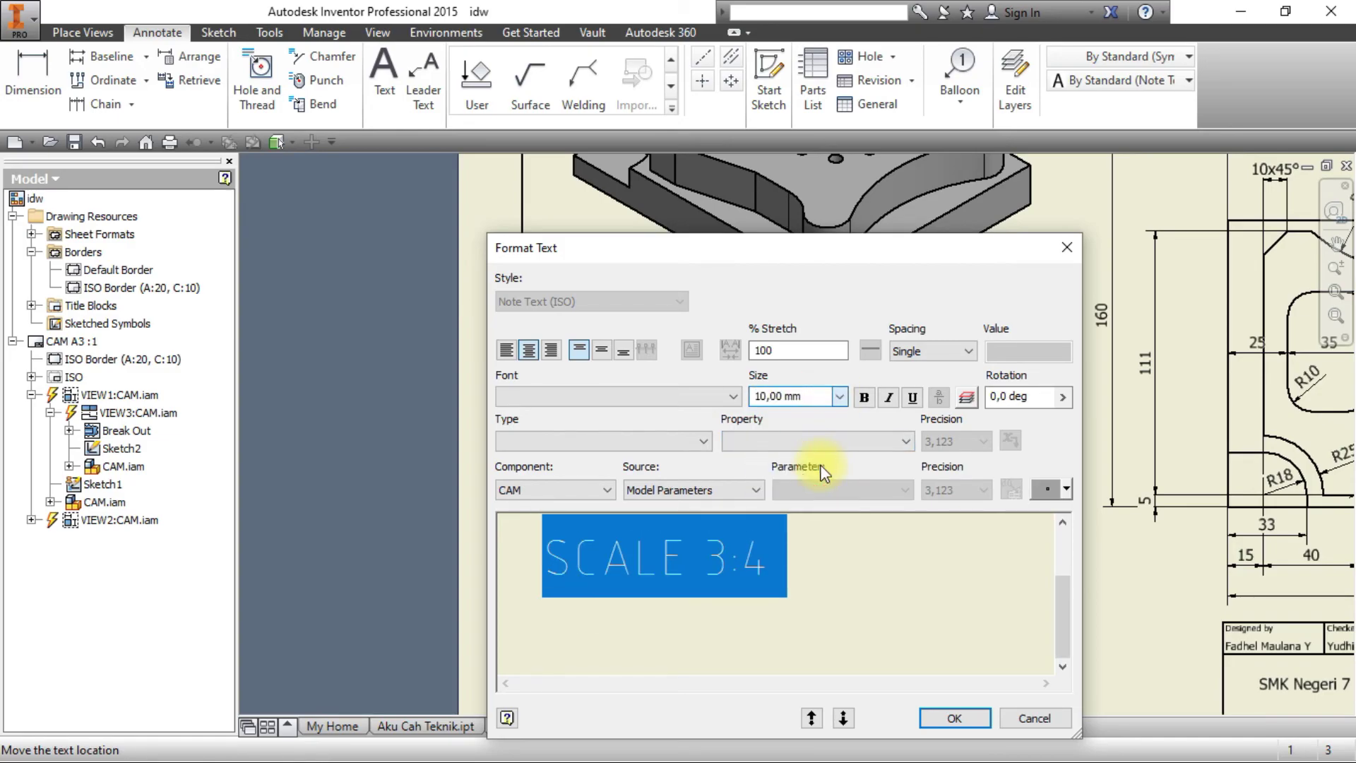
{"action": "left_click", "coordinate": [888, 400]}
{"action": "left_click", "coordinate": [954, 718]}
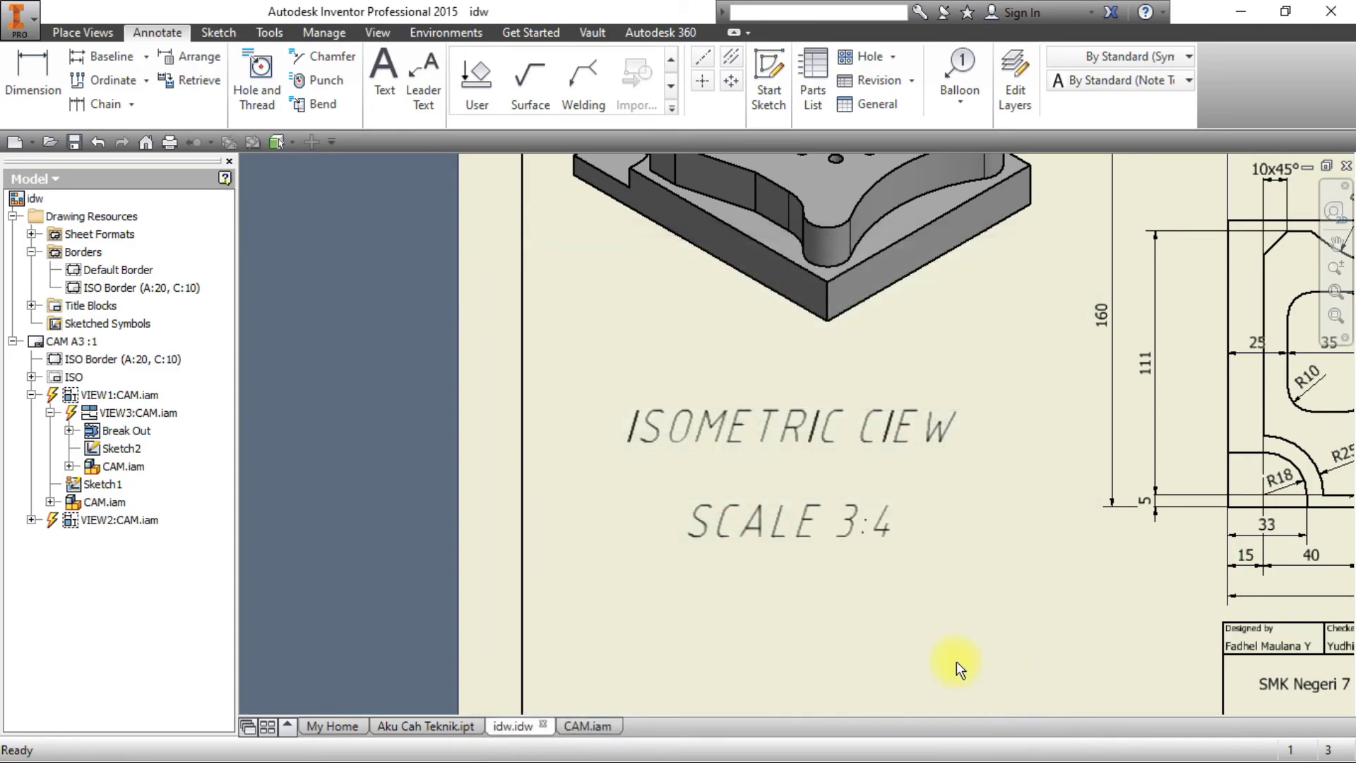
Correct the misspelled "CIEW" in the isometric caption to "VIEW".
{"action": "left_click", "coordinate": [929, 434]}
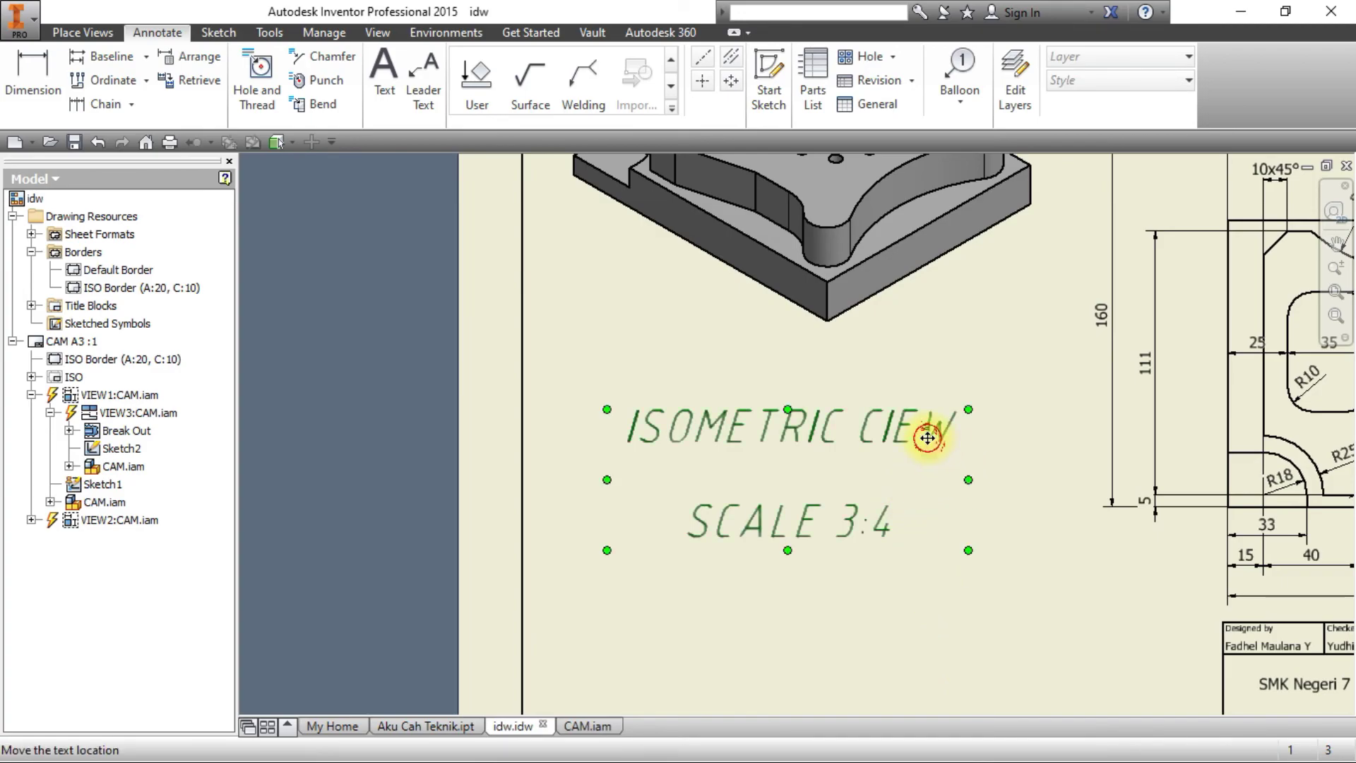
{"action": "double_click", "coordinate": [928, 438]}
{"action": "scroll", "coordinate": [705, 554], "scroll_direction": "up", "scroll_amount": 2}
{"action": "scroll", "coordinate": [697, 554], "scroll_direction": "down", "scroll_amount": 2}
{"action": "left_click", "coordinate": [717, 634]}
{"action": "left_click", "coordinate": [645, 565]}
{"action": "type", "text": "VEW"}
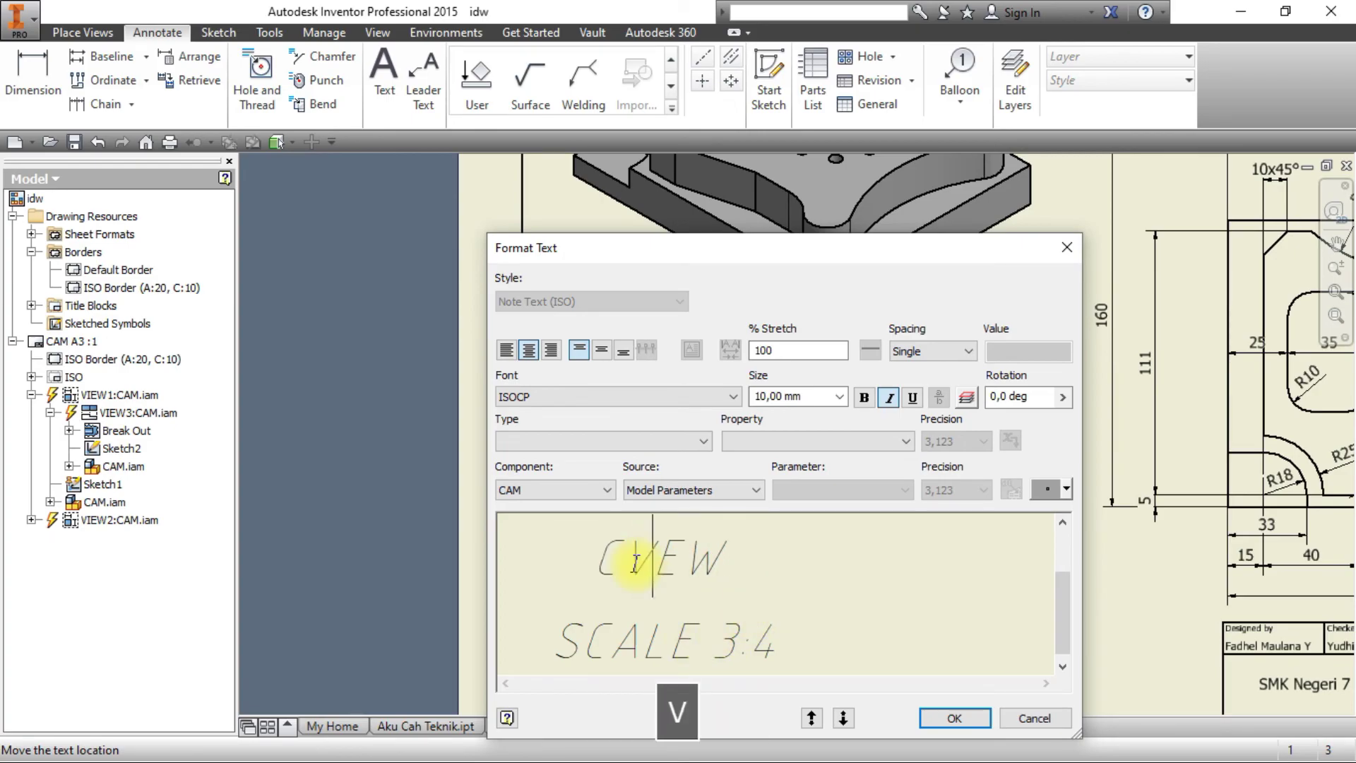
{"action": "key", "text": "BackSpace"}
{"action": "type", "text": "VI"}
Set the font of the whole caption, both lines included, to ISOCP2.
{"action": "key", "text": "ctrl+a"}
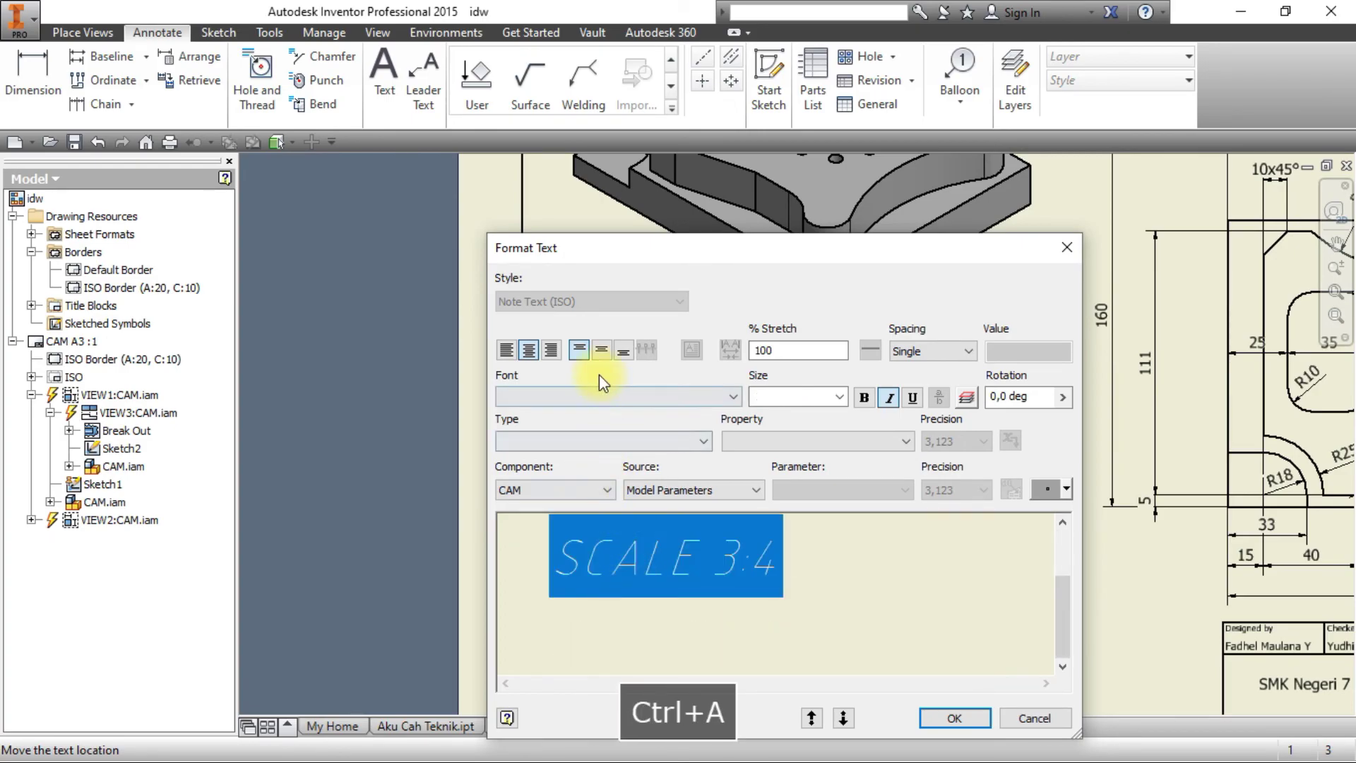
{"action": "left_click", "coordinate": [597, 396]}
{"action": "scroll", "coordinate": [609, 363], "scroll_direction": "down", "scroll_amount": 4}
{"action": "key", "text": "Down"}
{"action": "key", "text": "Down"}
{"action": "key", "text": "Down"}
{"action": "key", "text": "Down"}
{"action": "key", "text": "Down"}
{"action": "key", "text": "Down"}
{"action": "key", "text": "Down"}
{"action": "key", "text": "Down"}
{"action": "key", "text": "Down"}
{"action": "key", "text": "Down"}
{"action": "key", "text": "Down"}
{"action": "key", "text": "Down"}
{"action": "key", "text": "Down"}
{"action": "key", "text": "Down"}
{"action": "key", "text": "Down"}
{"action": "key", "text": "Down"}
{"action": "key", "text": "Down"}
{"action": "key", "text": "Down"}
{"action": "key", "text": "Down"}
{"action": "key", "text": "Down"}
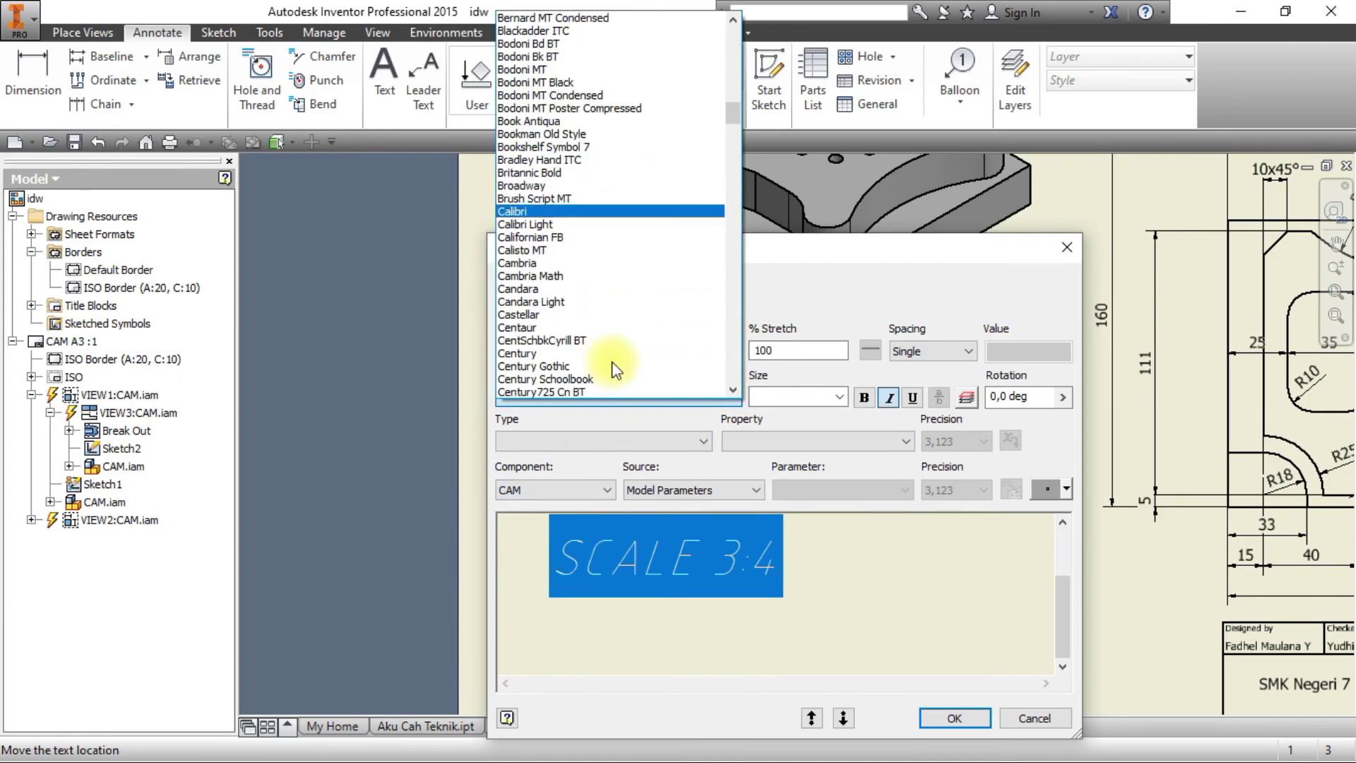
{"action": "key", "text": "Down"}
{"action": "key", "text": "Down"}
{"action": "key", "text": "Down"}
{"action": "key", "text": "Down"}
{"action": "key", "text": "Down"}
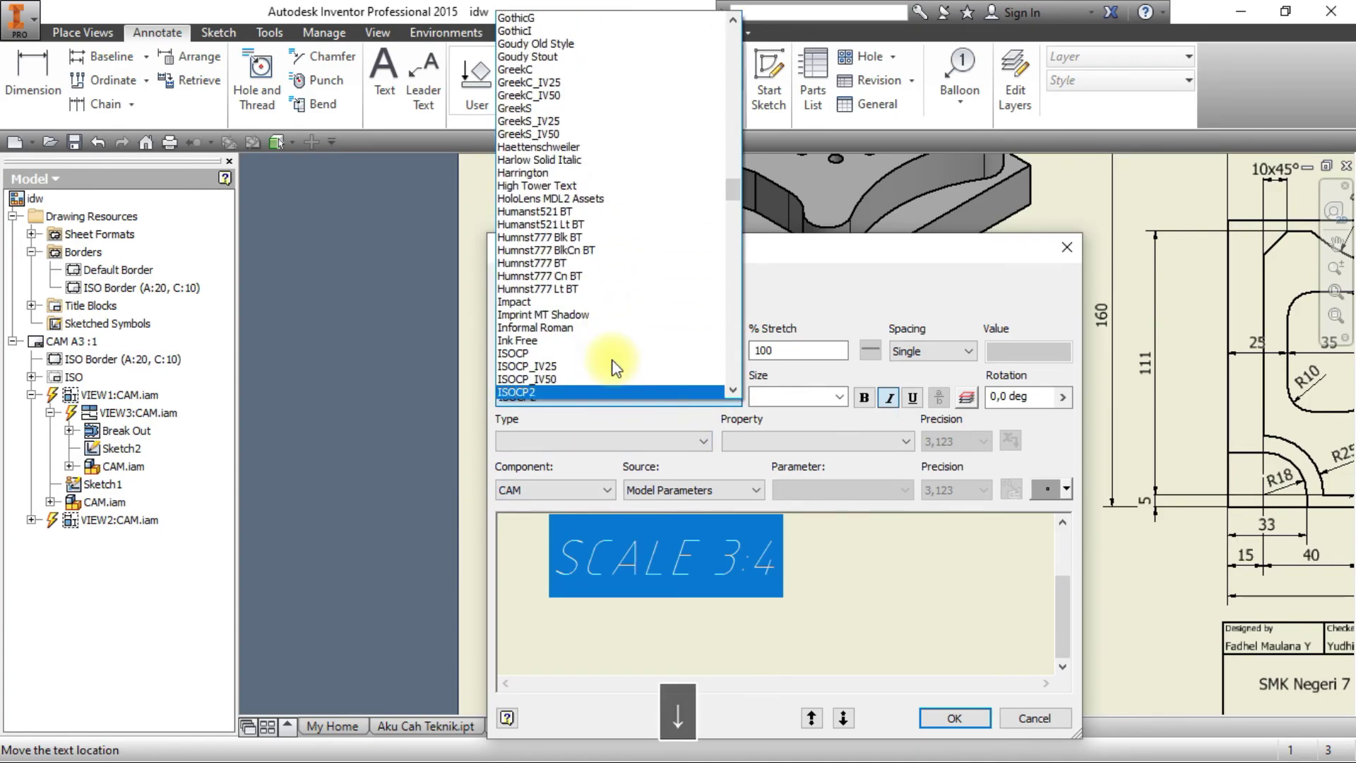
{"action": "key", "text": "Up"}
{"action": "key", "text": "Up"}
{"action": "key", "text": "Up"}
{"action": "key", "text": "Return"}
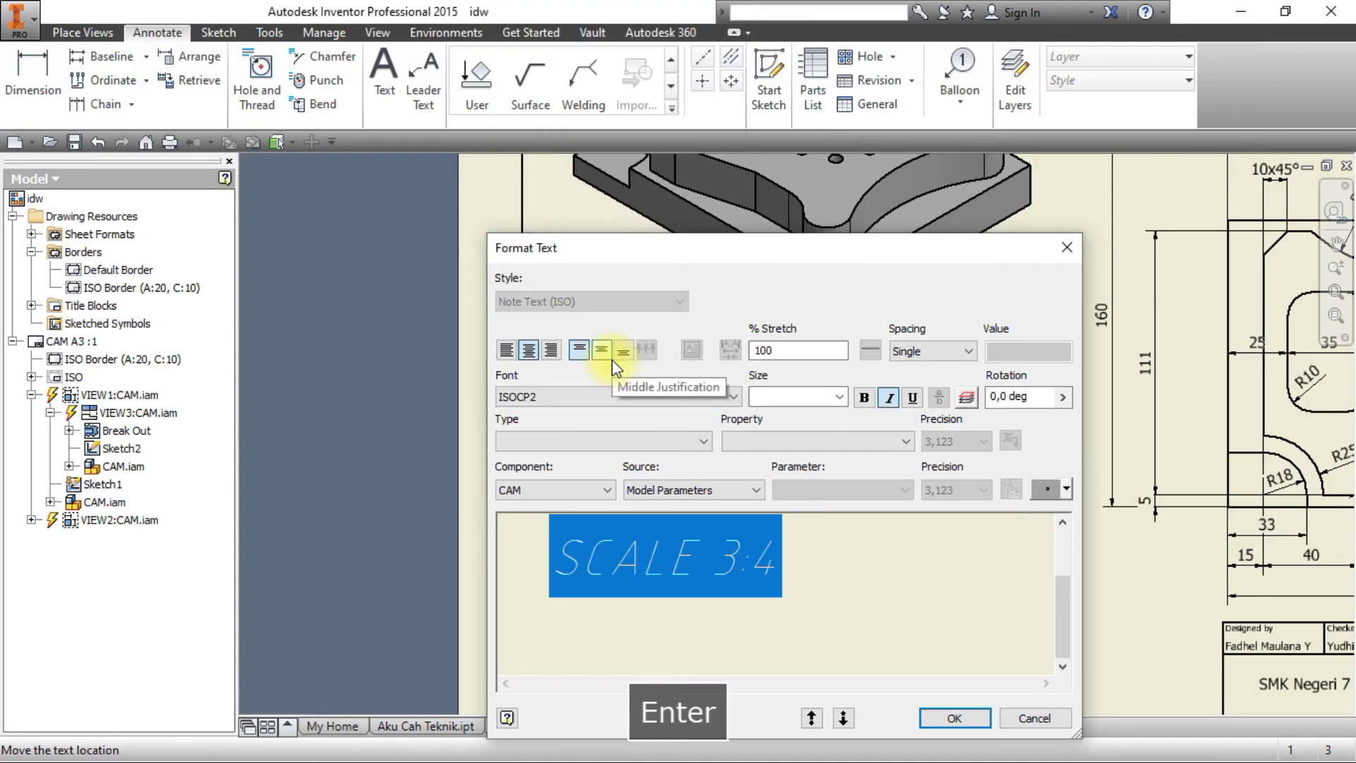
Change the caption's font to ISOCT and accept the edited note.
{"action": "left_click", "coordinate": [590, 395]}
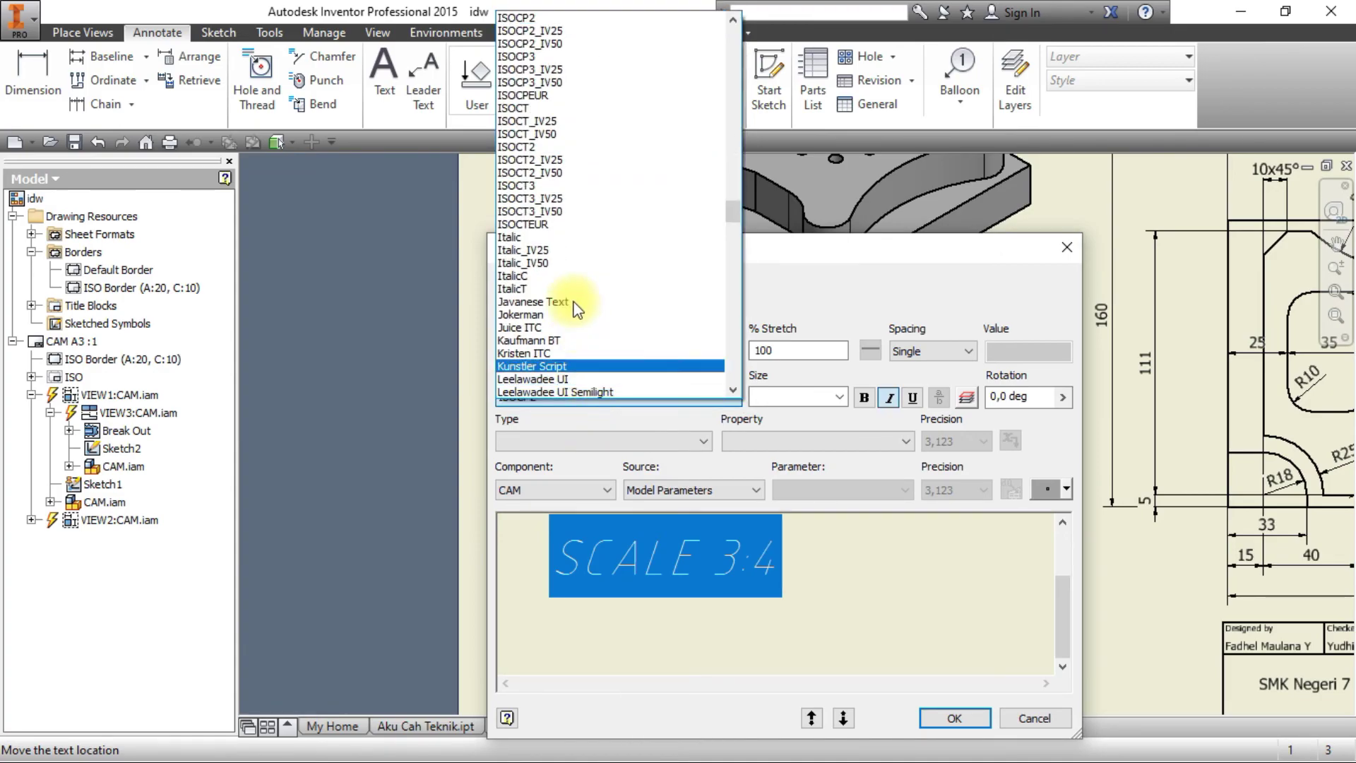
{"action": "left_click", "coordinate": [569, 106]}
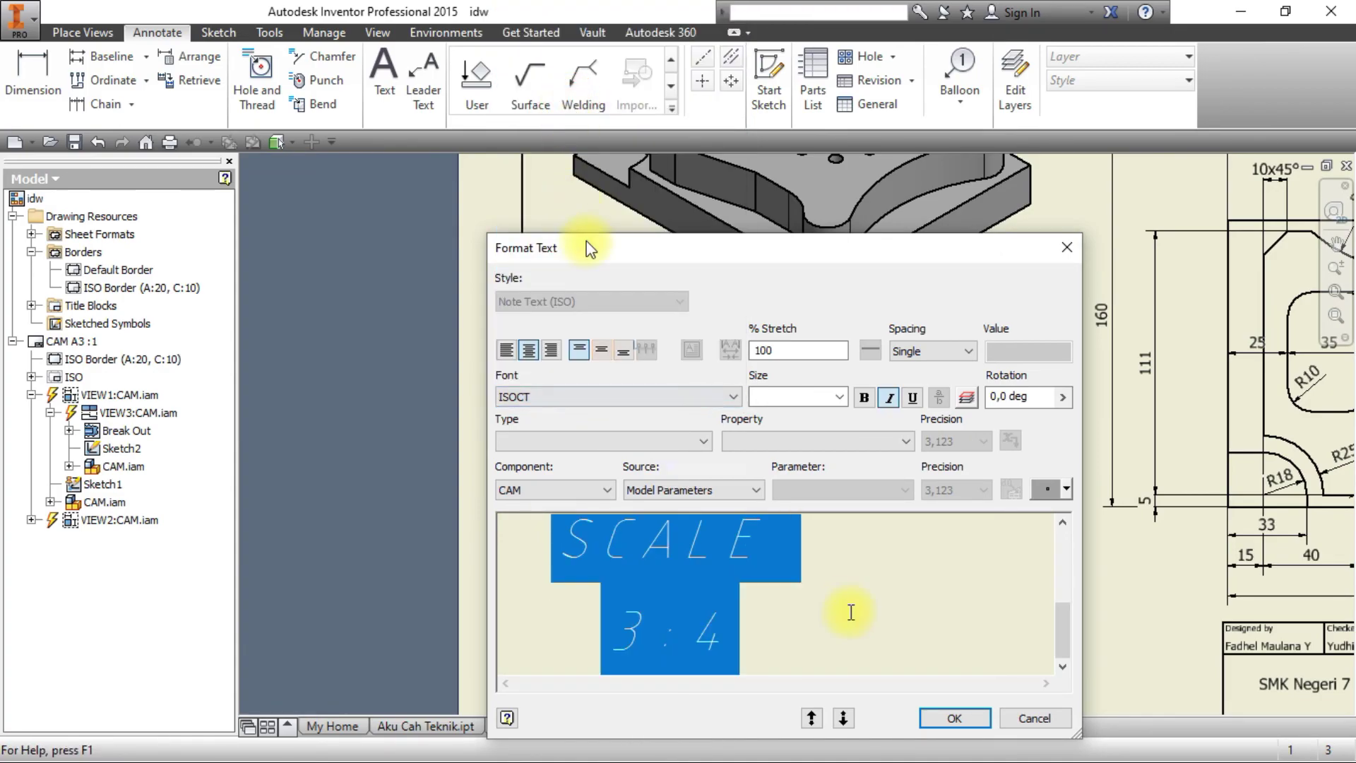
{"action": "left_click", "coordinate": [954, 718]}
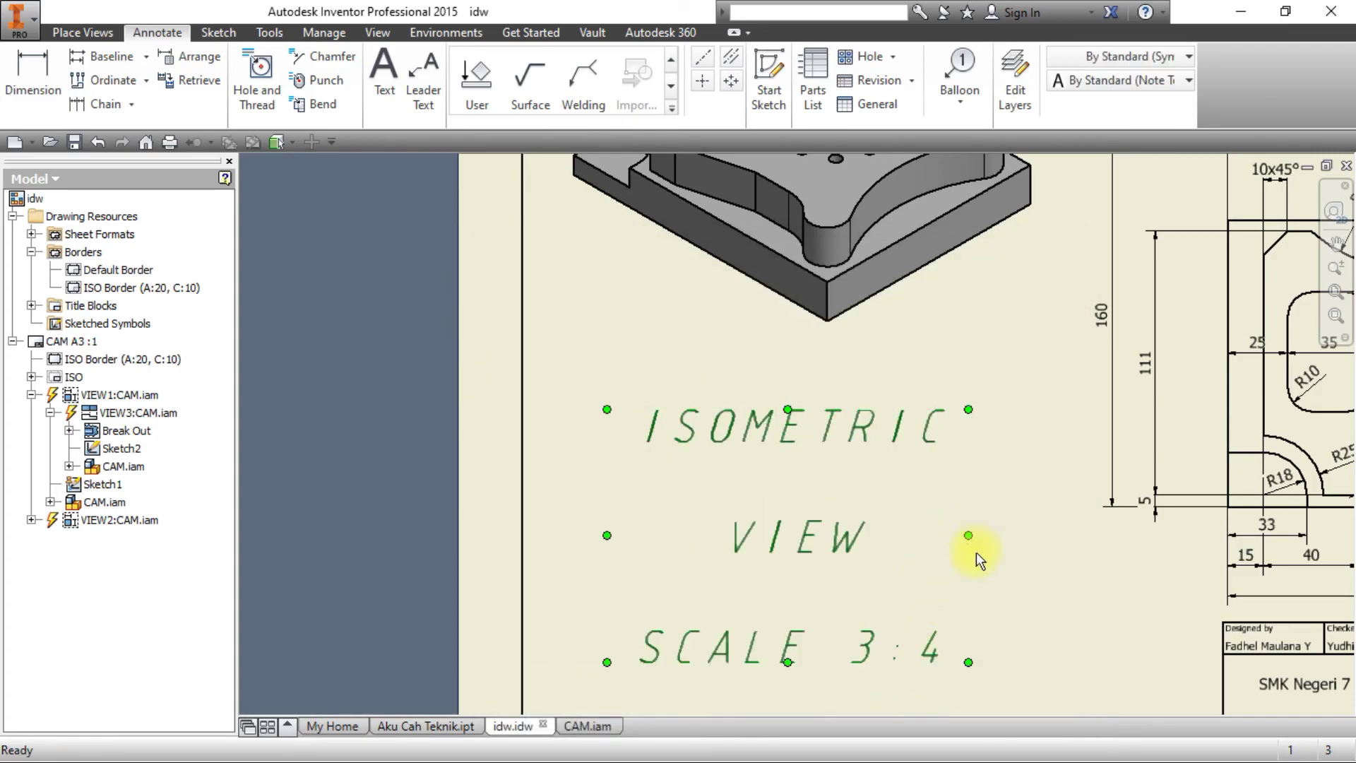
Reopen the isometric caption for editing and set its entire text to a size of 5 mm.
{"action": "right_click", "coordinate": [892, 436]}
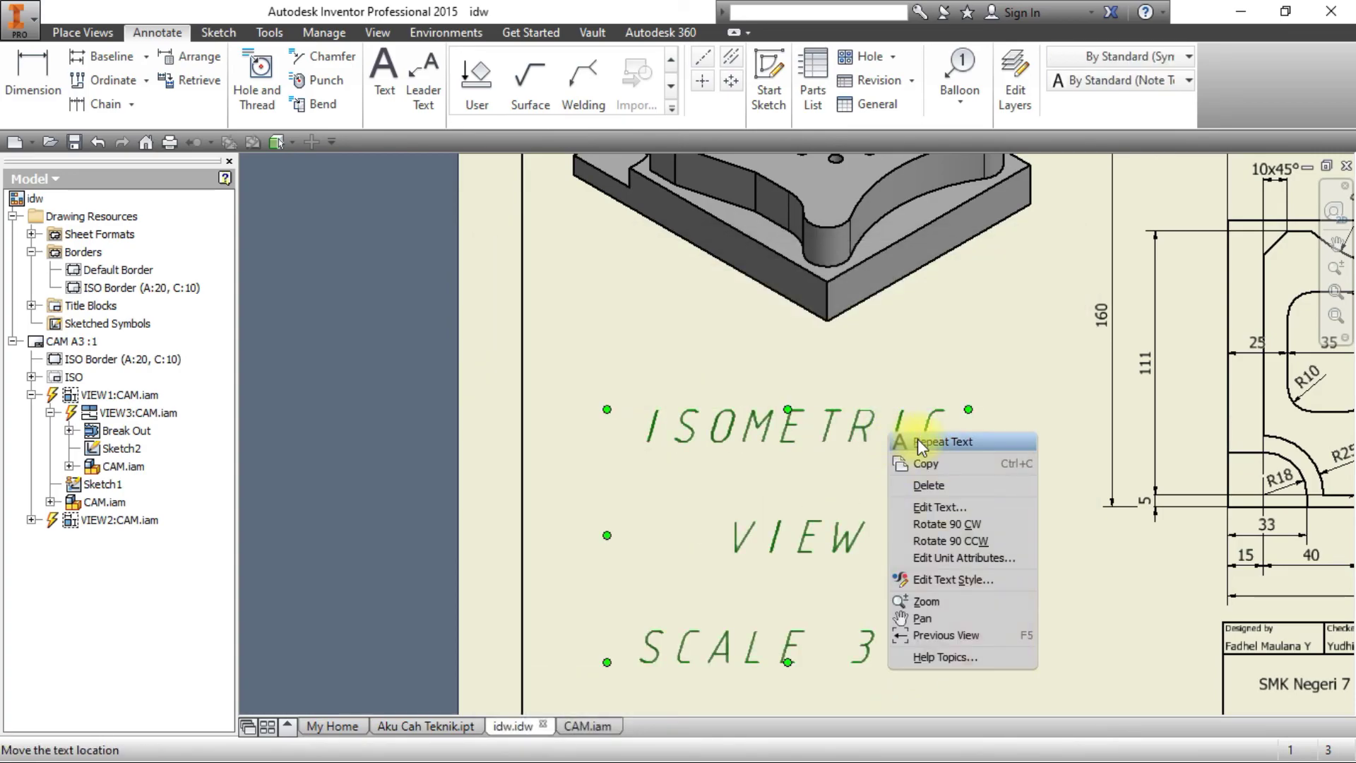
{"action": "left_click", "coordinate": [956, 505]}
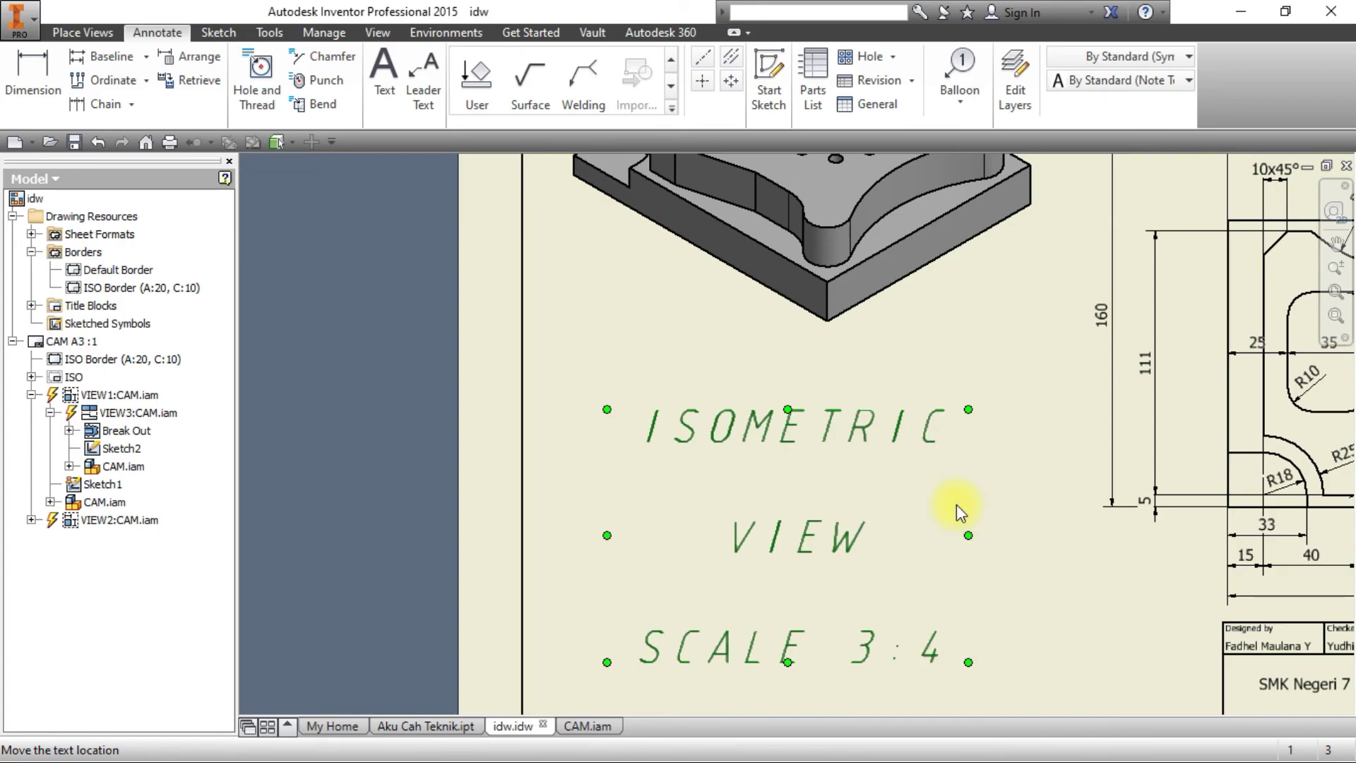
{"action": "key", "text": "ctrl+a"}
{"action": "left_click", "coordinate": [838, 398]}
{"action": "left_click", "coordinate": [795, 438]}
{"action": "key", "text": "Return"}
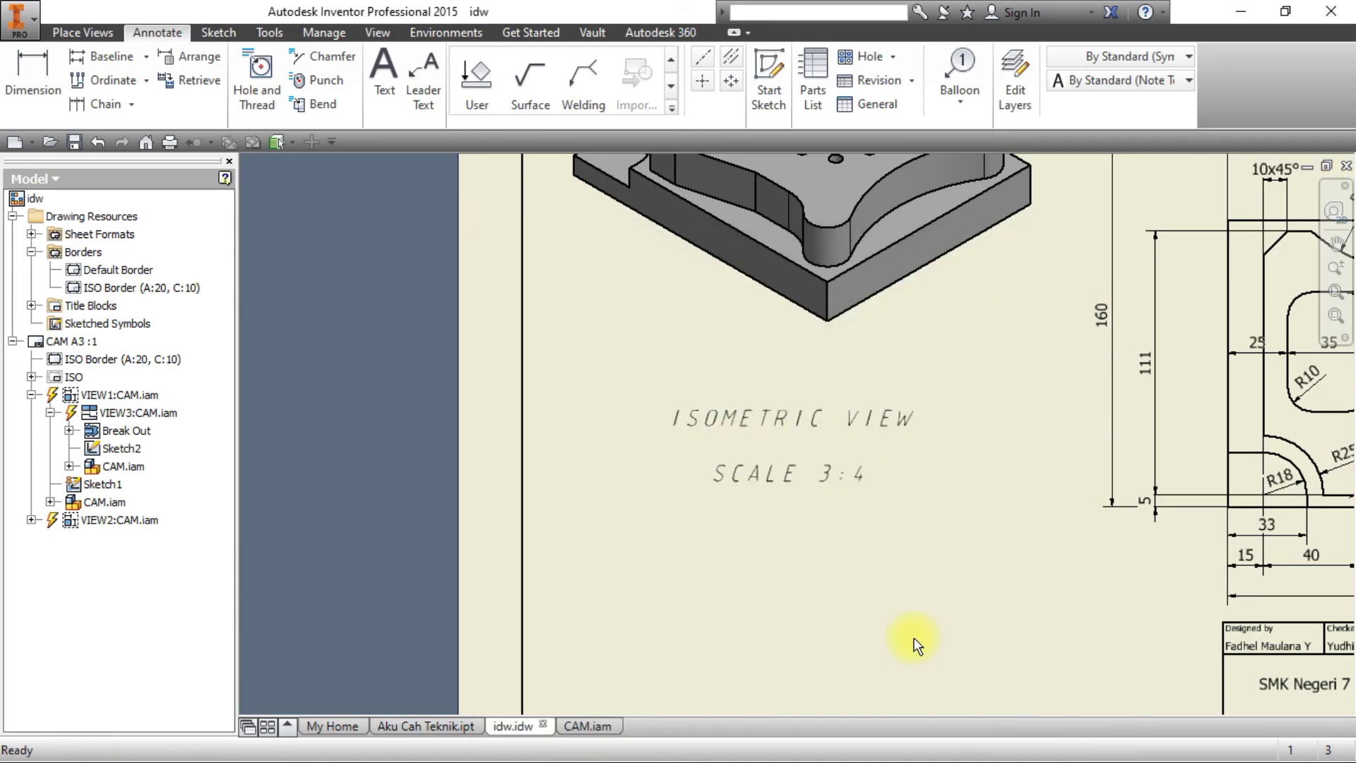
Edit the isometric caption once more and apply the ISOCP3 font to both of its lines.
{"action": "left_click", "coordinate": [821, 480]}
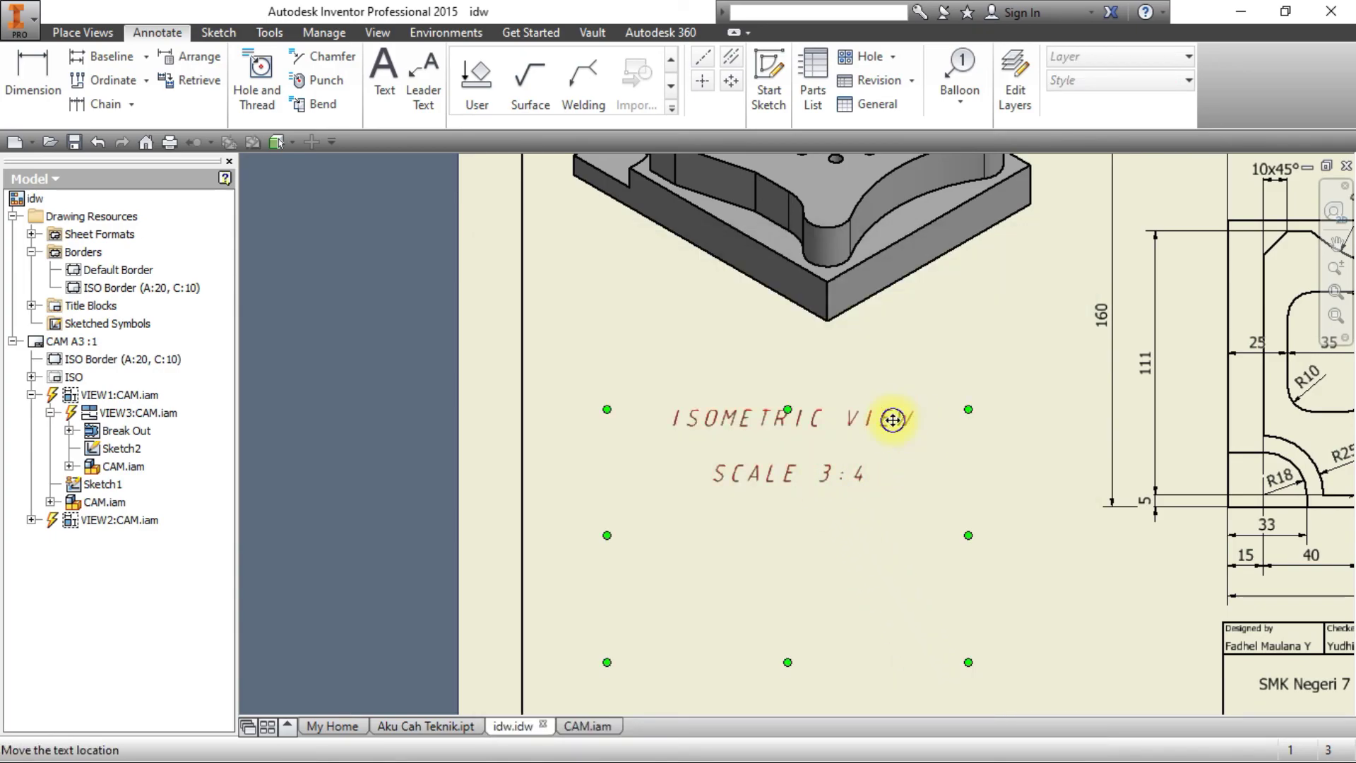
{"action": "left_click", "coordinate": [940, 493]}
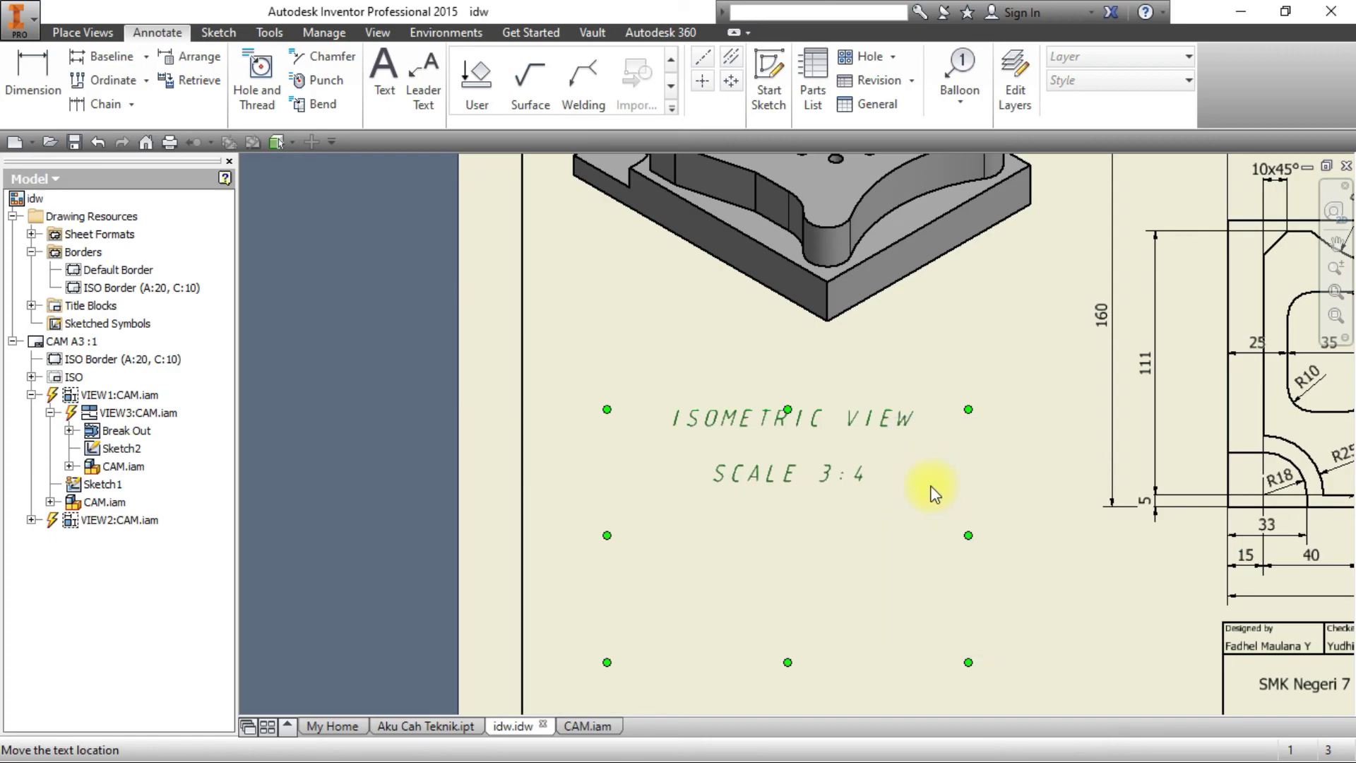
{"action": "key", "text": "ctrl+a"}
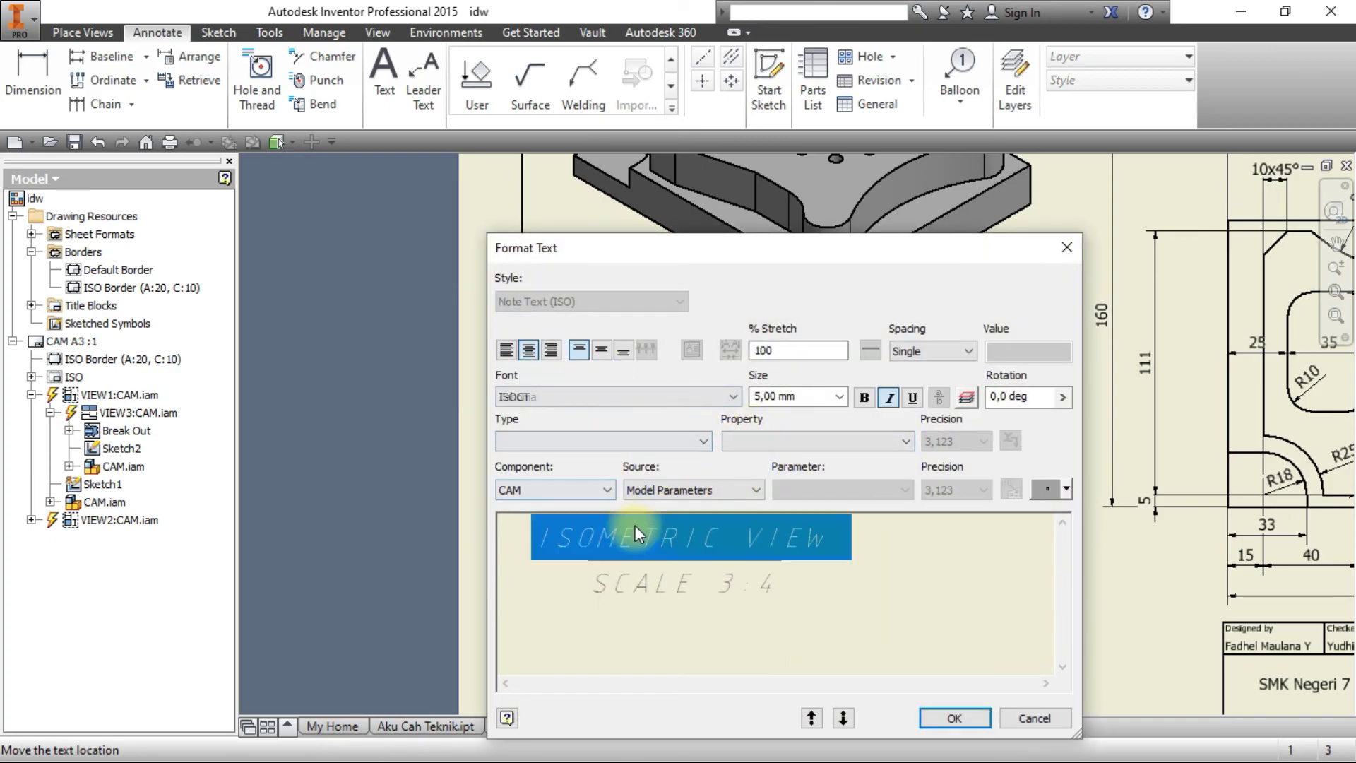
{"action": "left_click", "coordinate": [637, 439]}
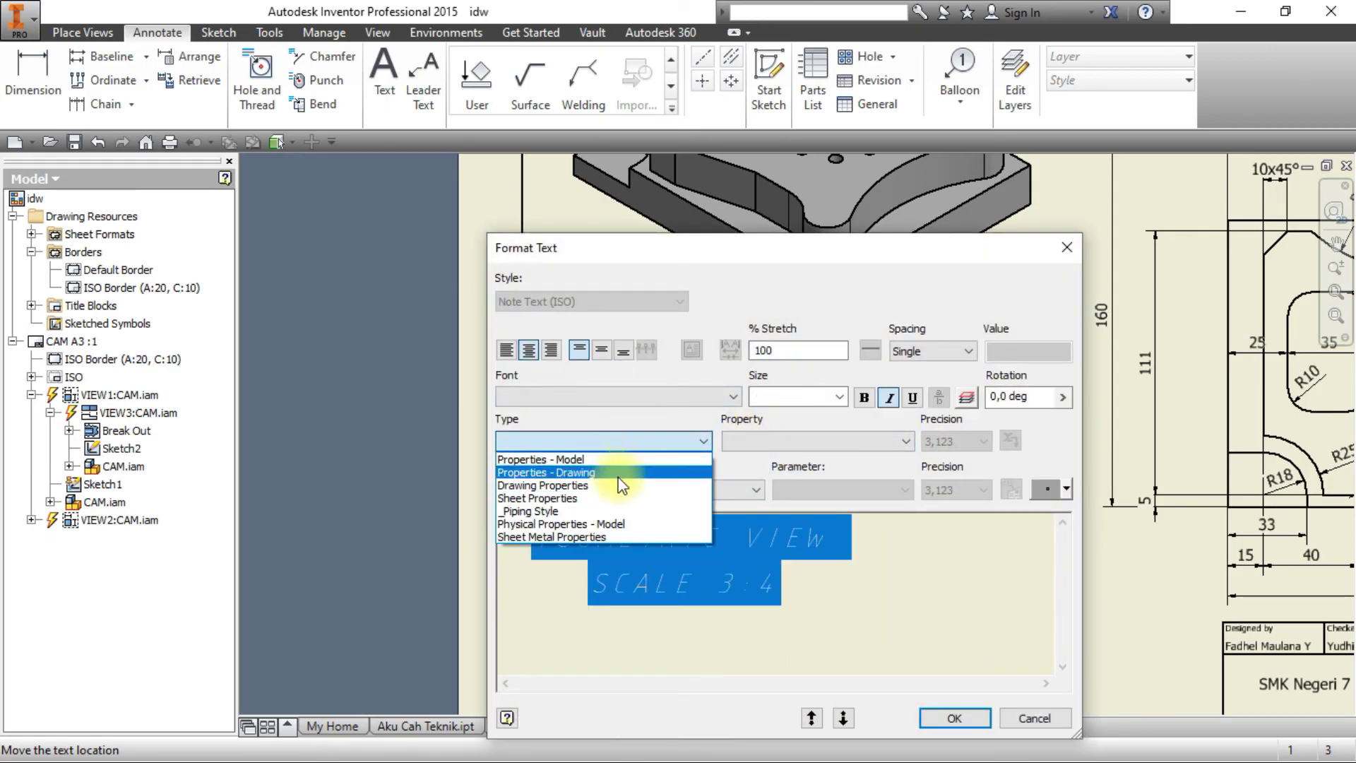
{"action": "left_click", "coordinate": [622, 460]}
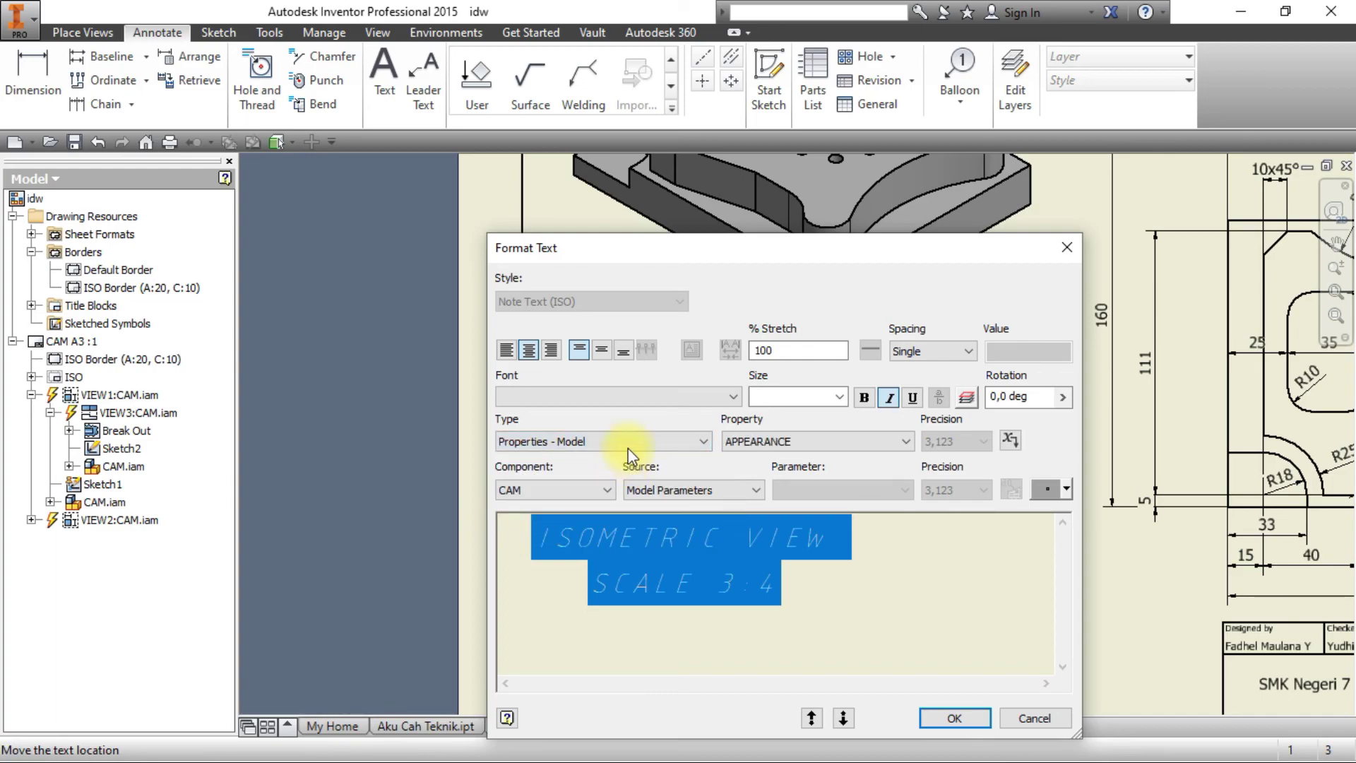
{"action": "left_click", "coordinate": [643, 383]}
{"action": "scroll", "coordinate": [636, 374], "scroll_direction": "down", "scroll_amount": 10}
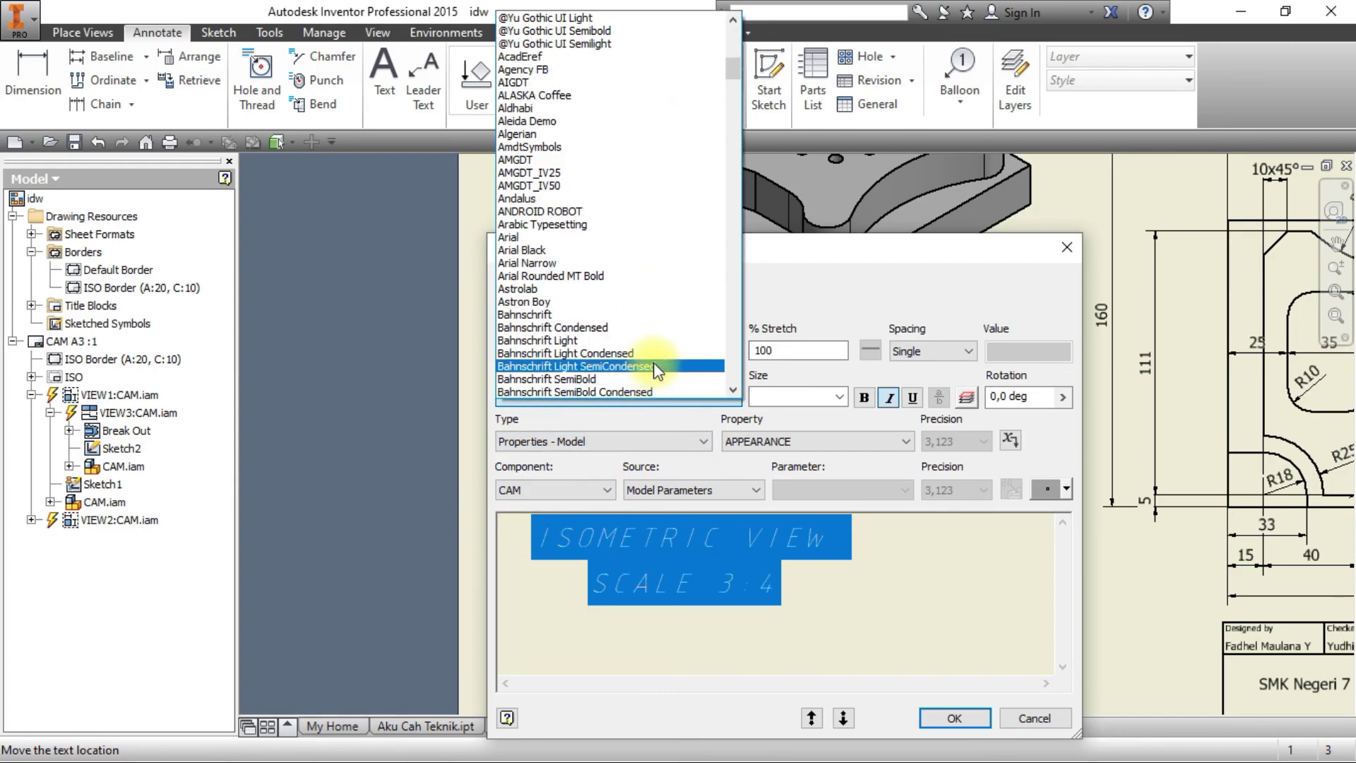
{"action": "type", "text": "iso"}
{"action": "key", "text": "Down"}
{"action": "key", "text": "Down"}
{"action": "key", "text": "Down"}
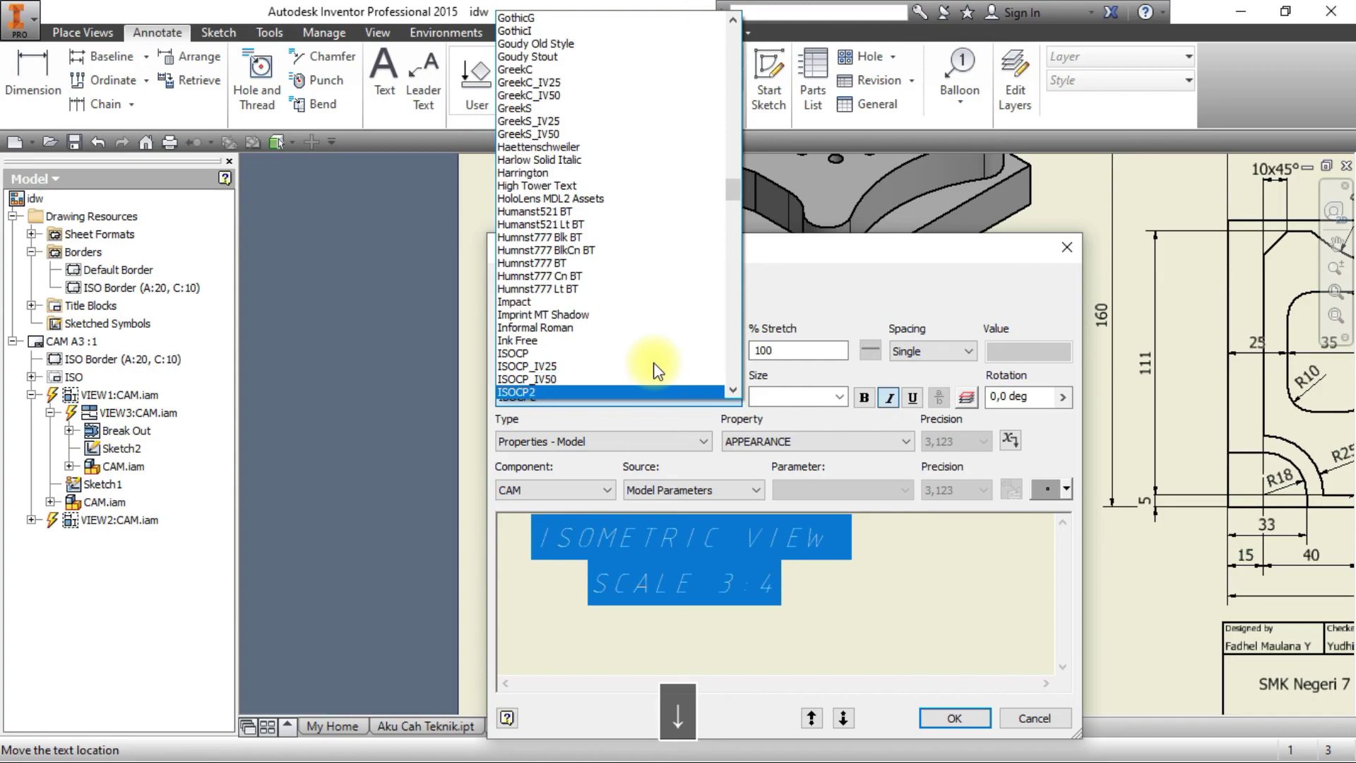
{"action": "key", "text": "Down"}
{"action": "key", "text": "Down"}
{"action": "key", "text": "Down"}
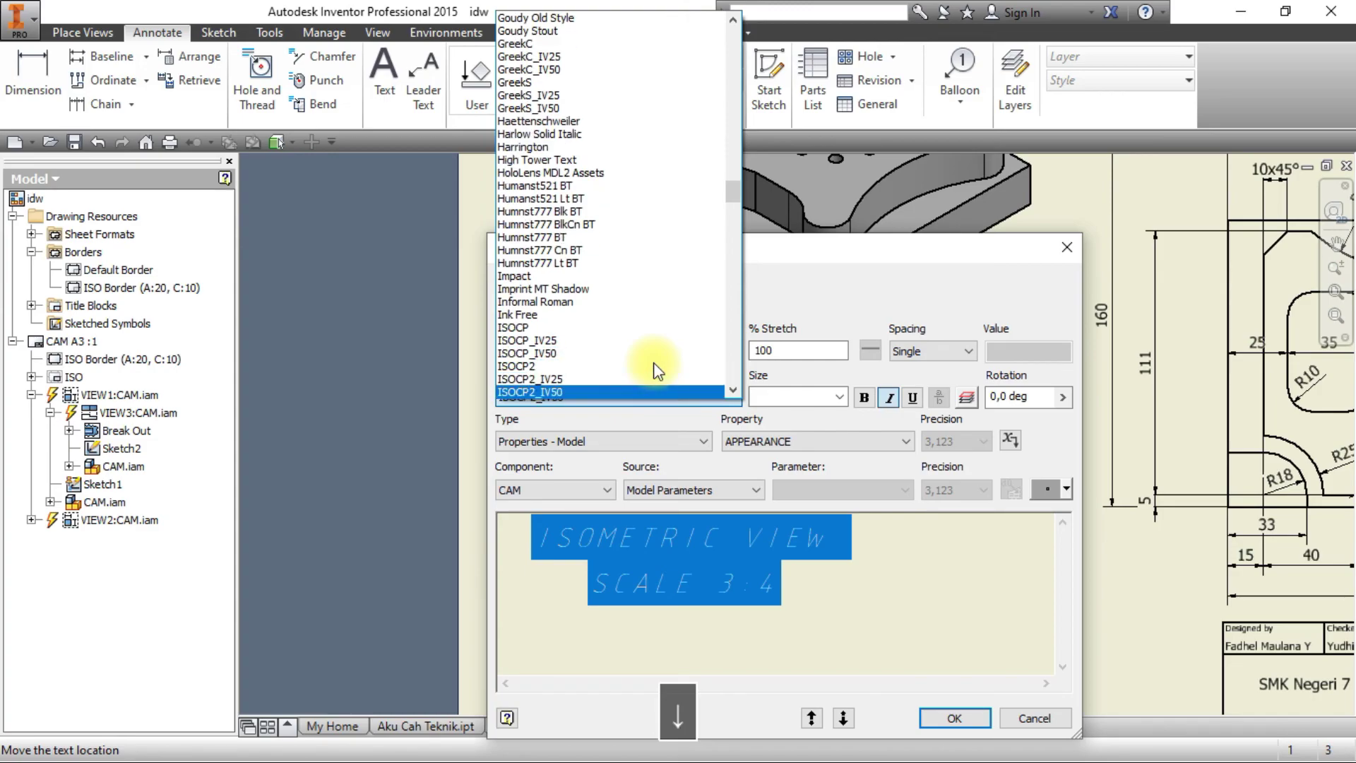
{"action": "key", "text": "Return"}
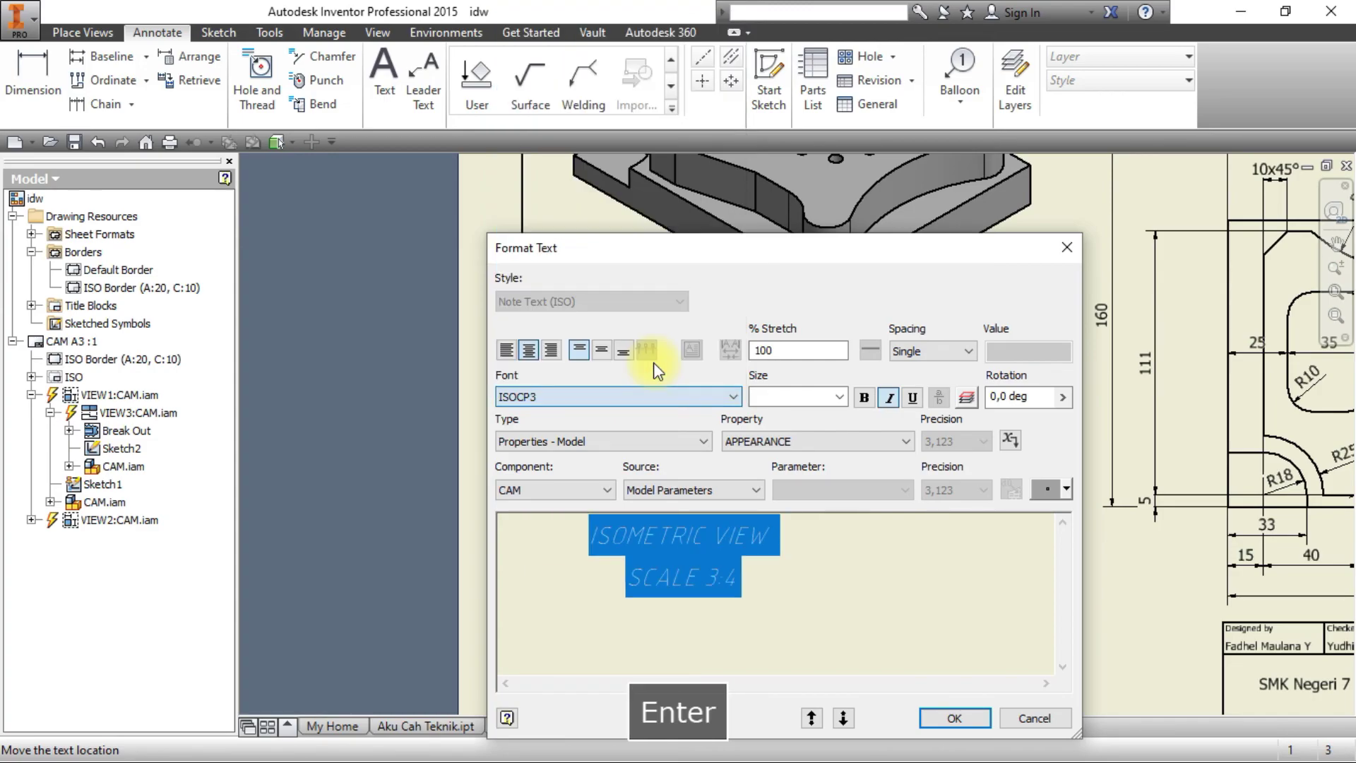
{"action": "left_click", "coordinate": [950, 722]}
Format the whole isometric caption as bold text with a size of 10 mm and move it up closer beneath the isometric view.
{"action": "scroll", "coordinate": [916, 532], "scroll_direction": "up", "scroll_amount": 5}
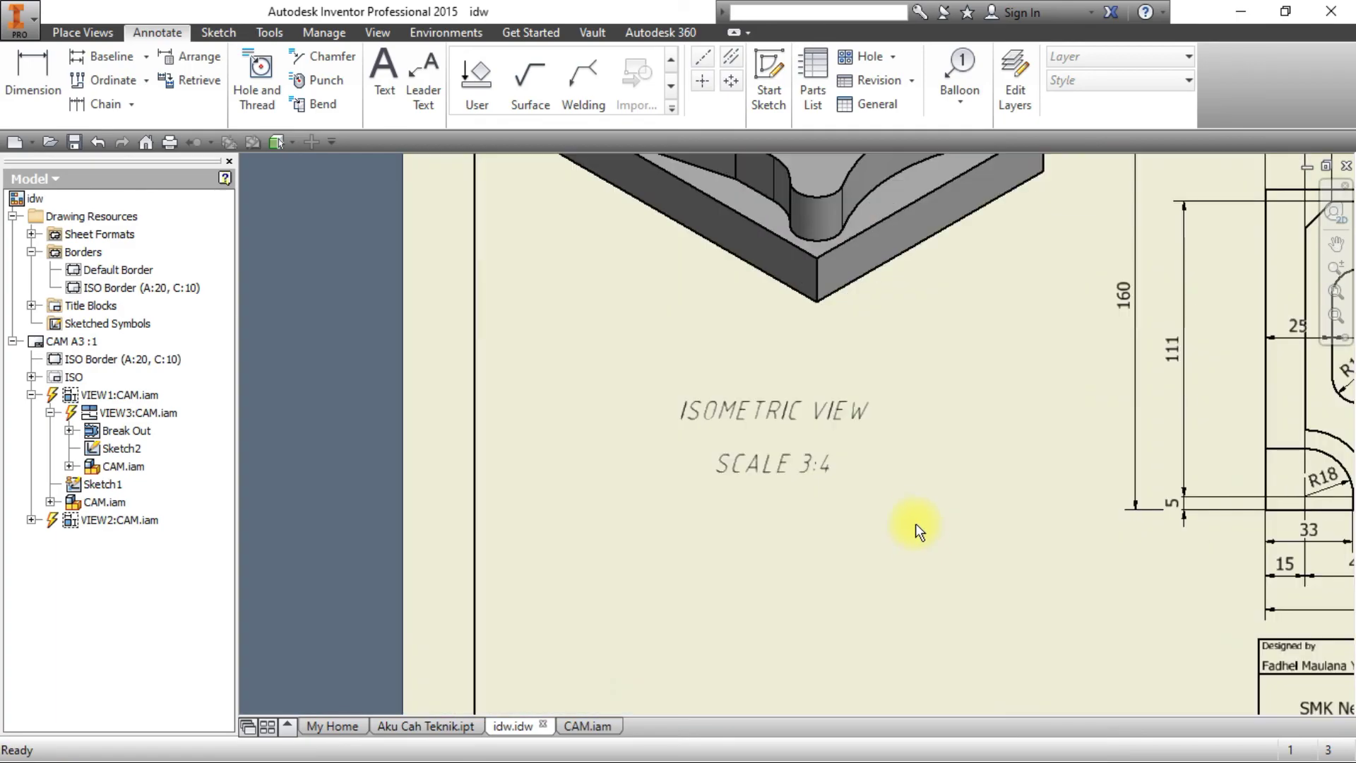
{"action": "left_click", "coordinate": [662, 450]}
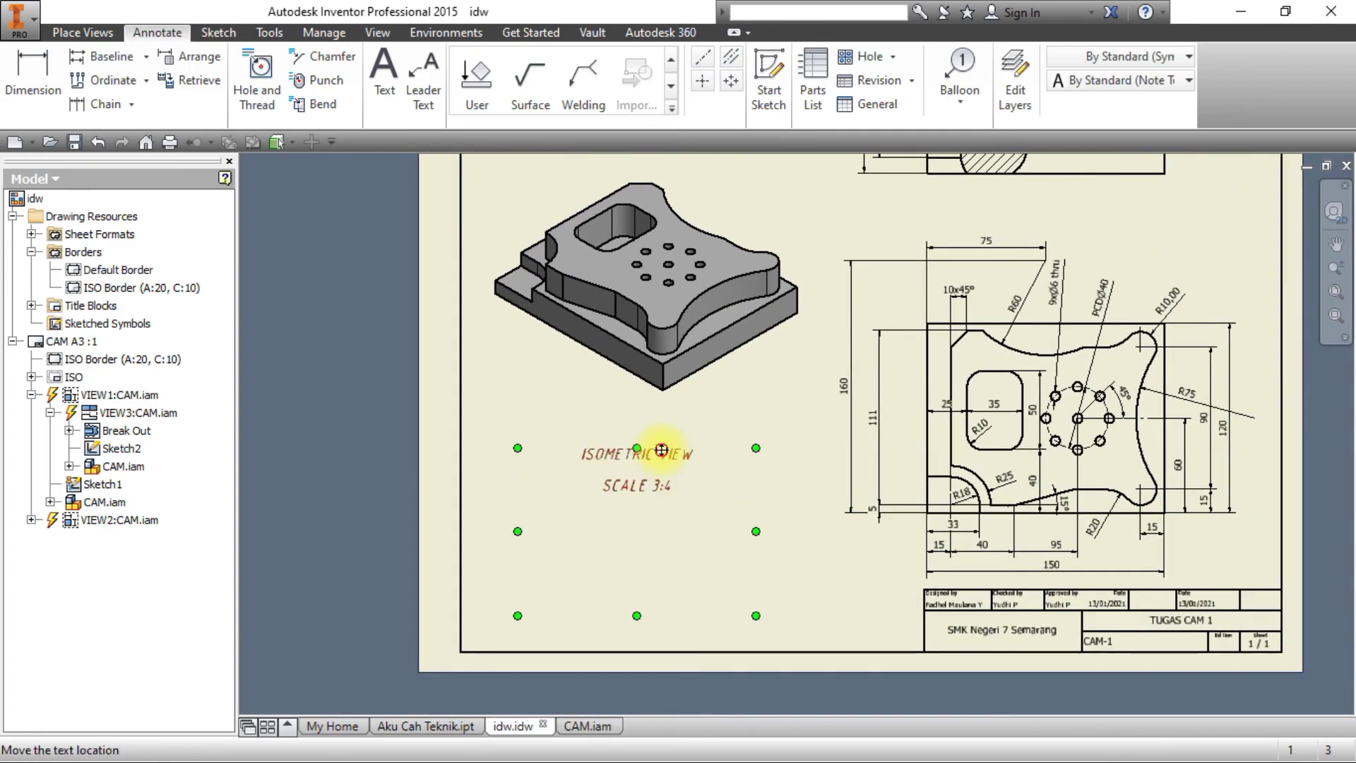
{"action": "double_click", "coordinate": [662, 450]}
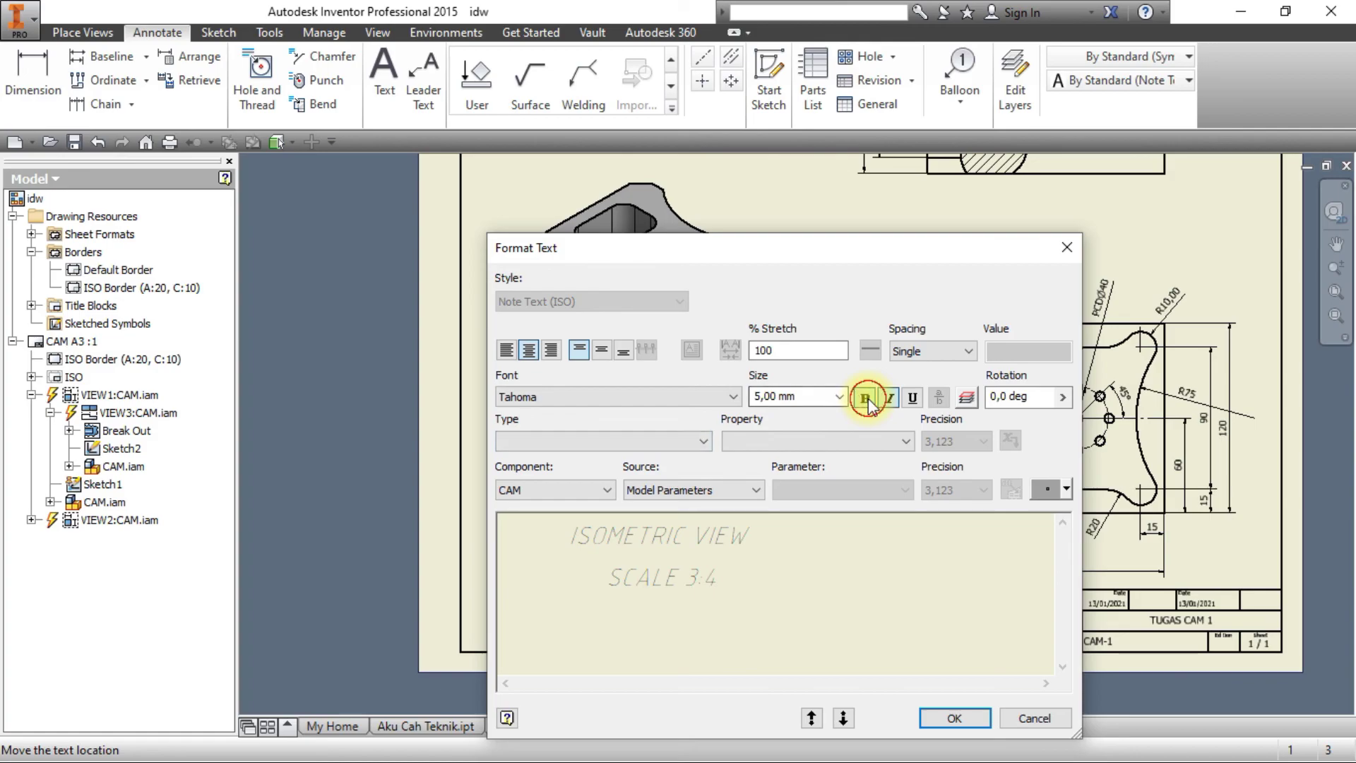
{"action": "key", "text": "ctrl+a"}
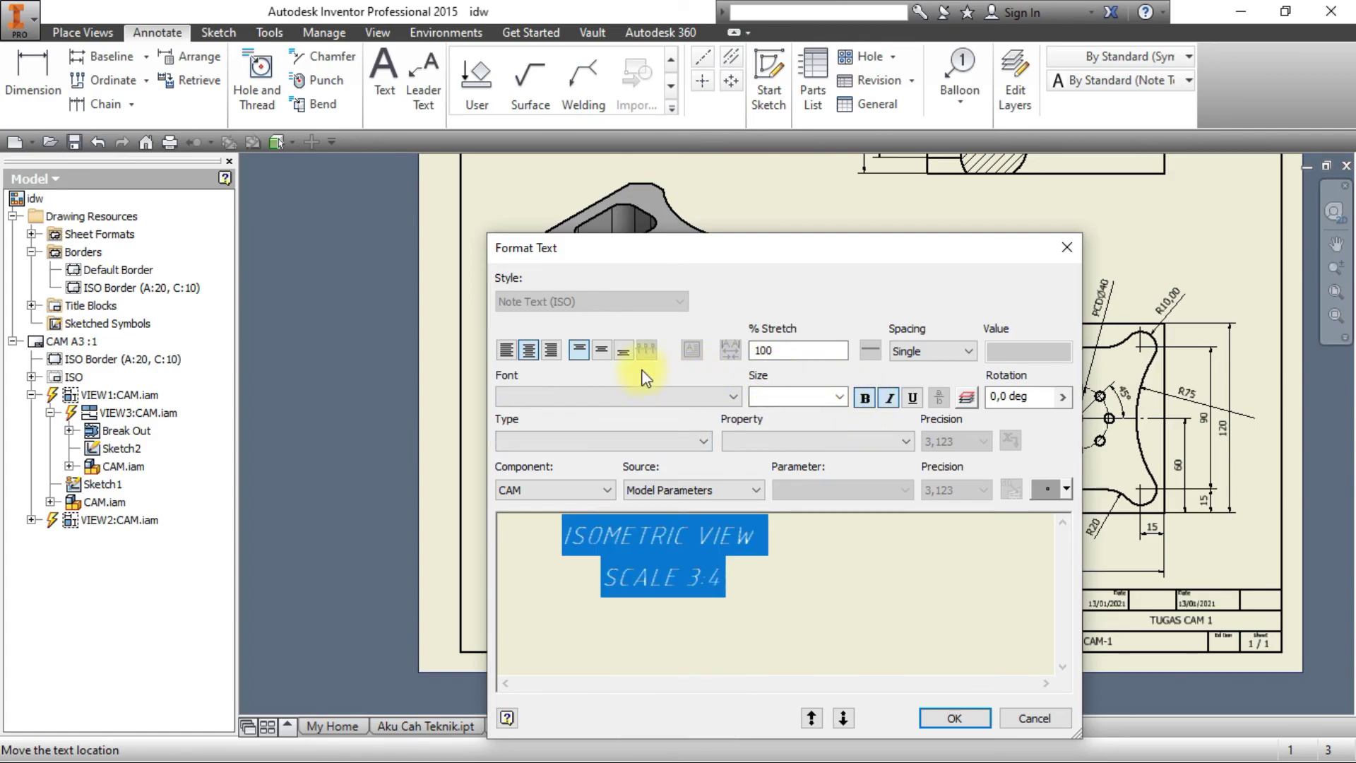
{"action": "left_click", "coordinate": [844, 397]}
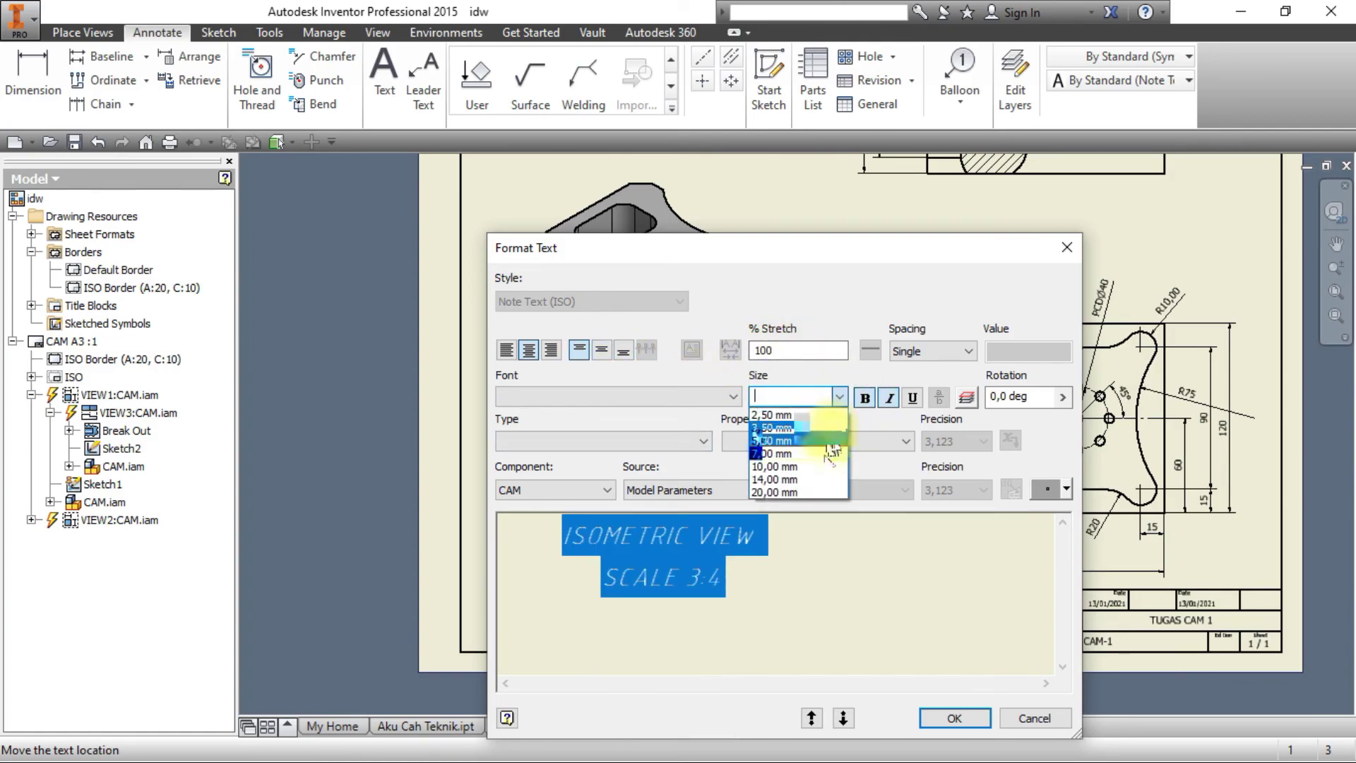
{"action": "left_click", "coordinate": [813, 452]}
{"action": "left_click", "coordinate": [954, 718]}
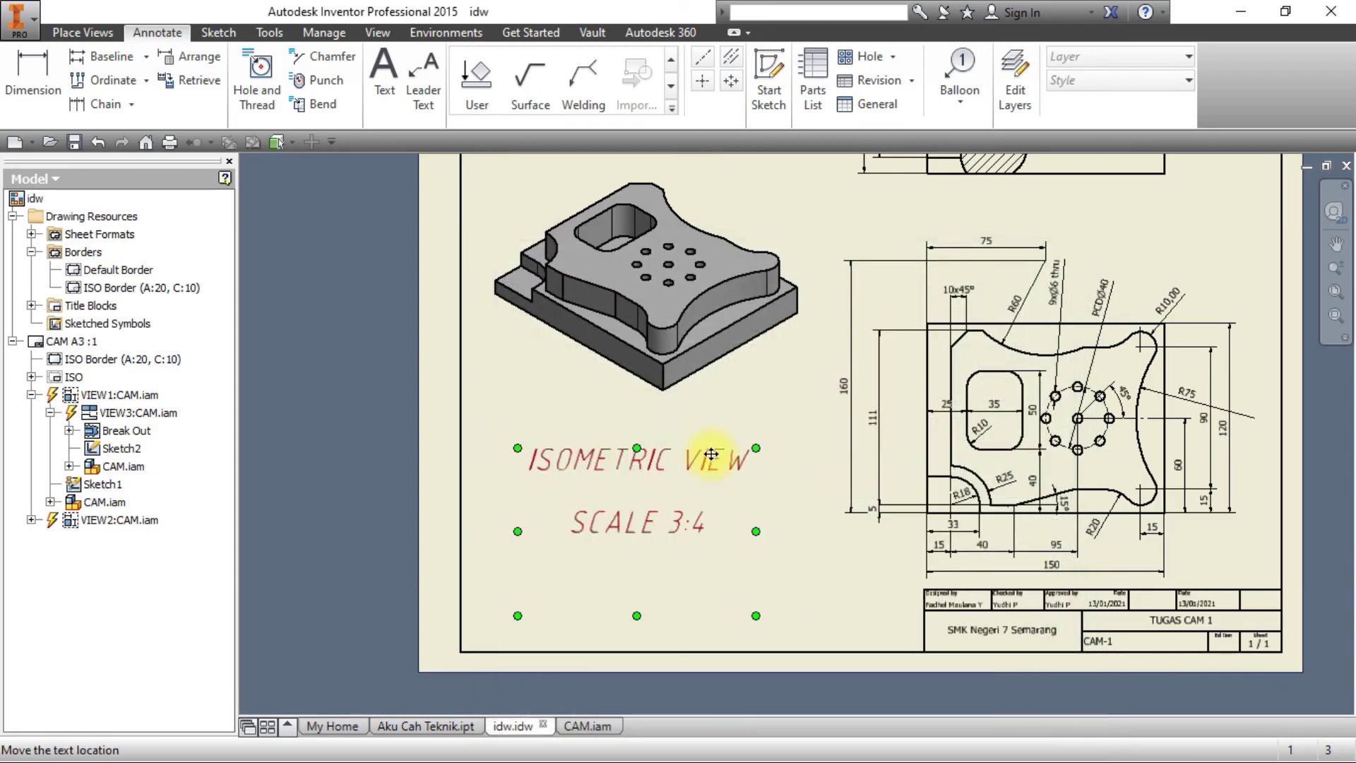
{"action": "left_click_drag", "start_coordinate": [720, 464], "coordinate": [727, 432]}
{"action": "left_click", "coordinate": [775, 490]}
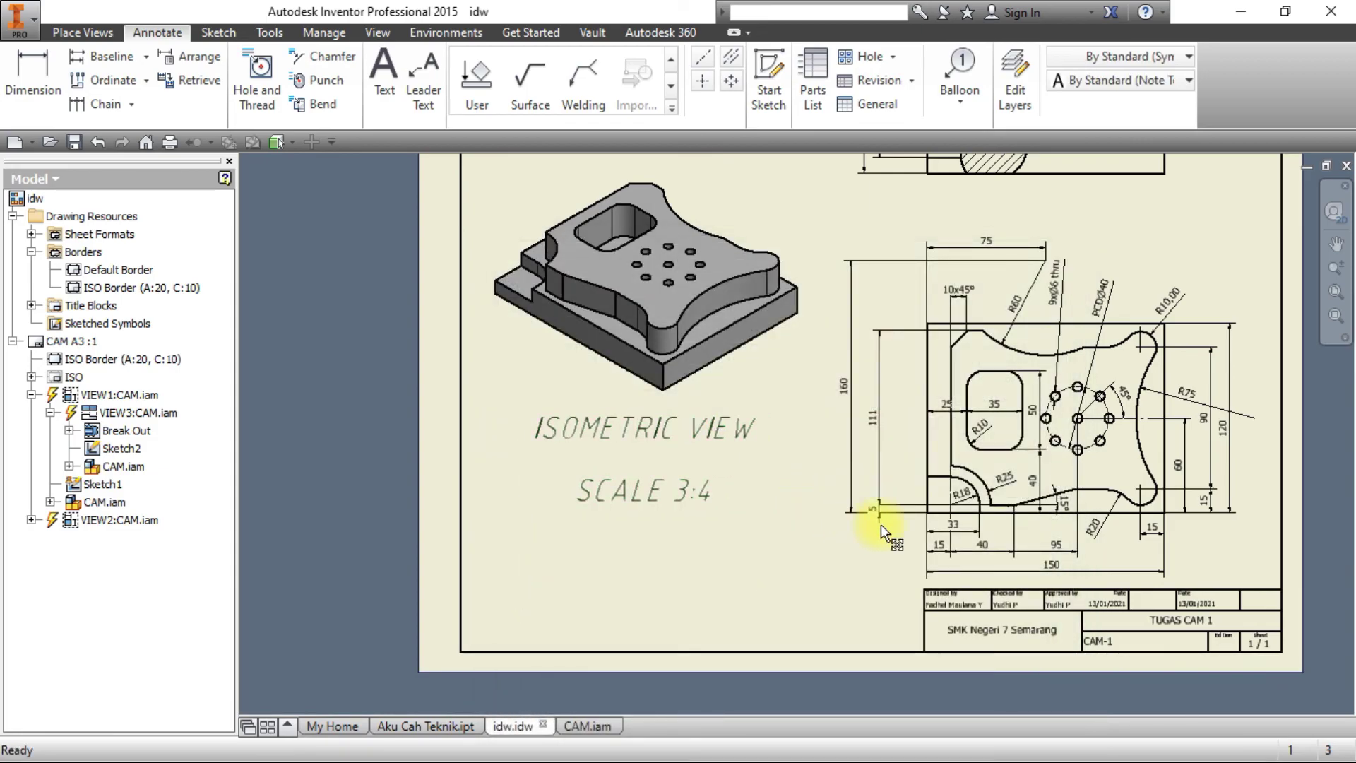
Edit the isometric caption again, apply the ISOCPEUR font to both of its lines and accept the note.
{"action": "left_click", "coordinate": [605, 426]}
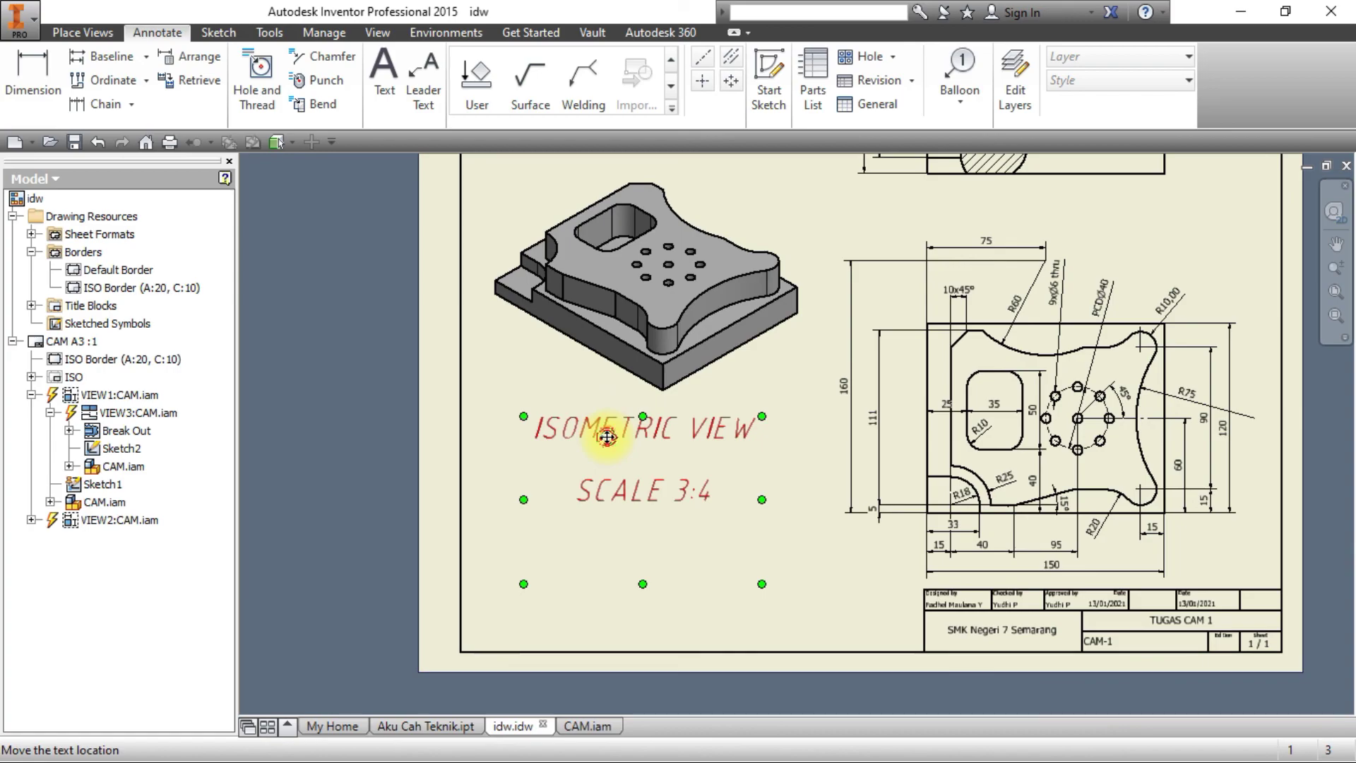
{"action": "double_click", "coordinate": [607, 437]}
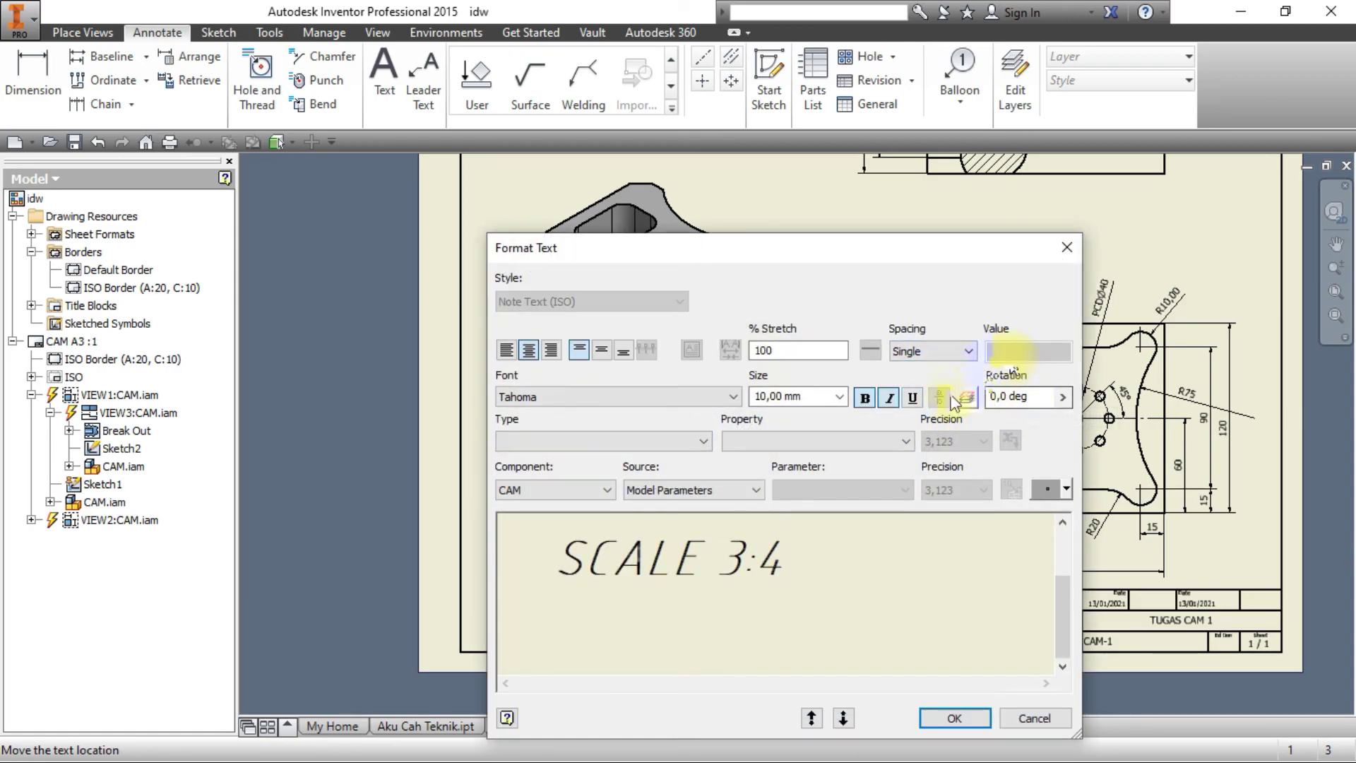
{"action": "left_click", "coordinate": [634, 401]}
{"action": "left_click", "coordinate": [824, 569]}
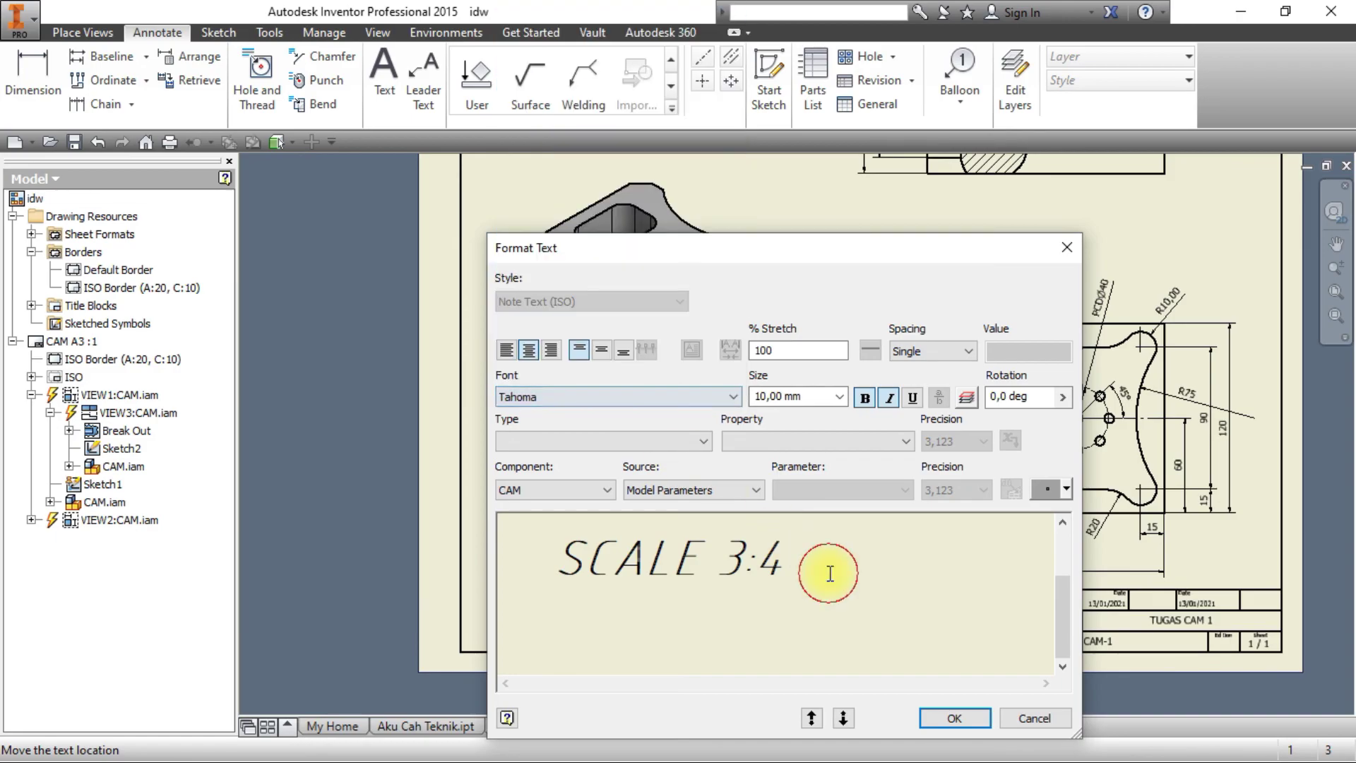
{"action": "key", "text": "ctrl+a"}
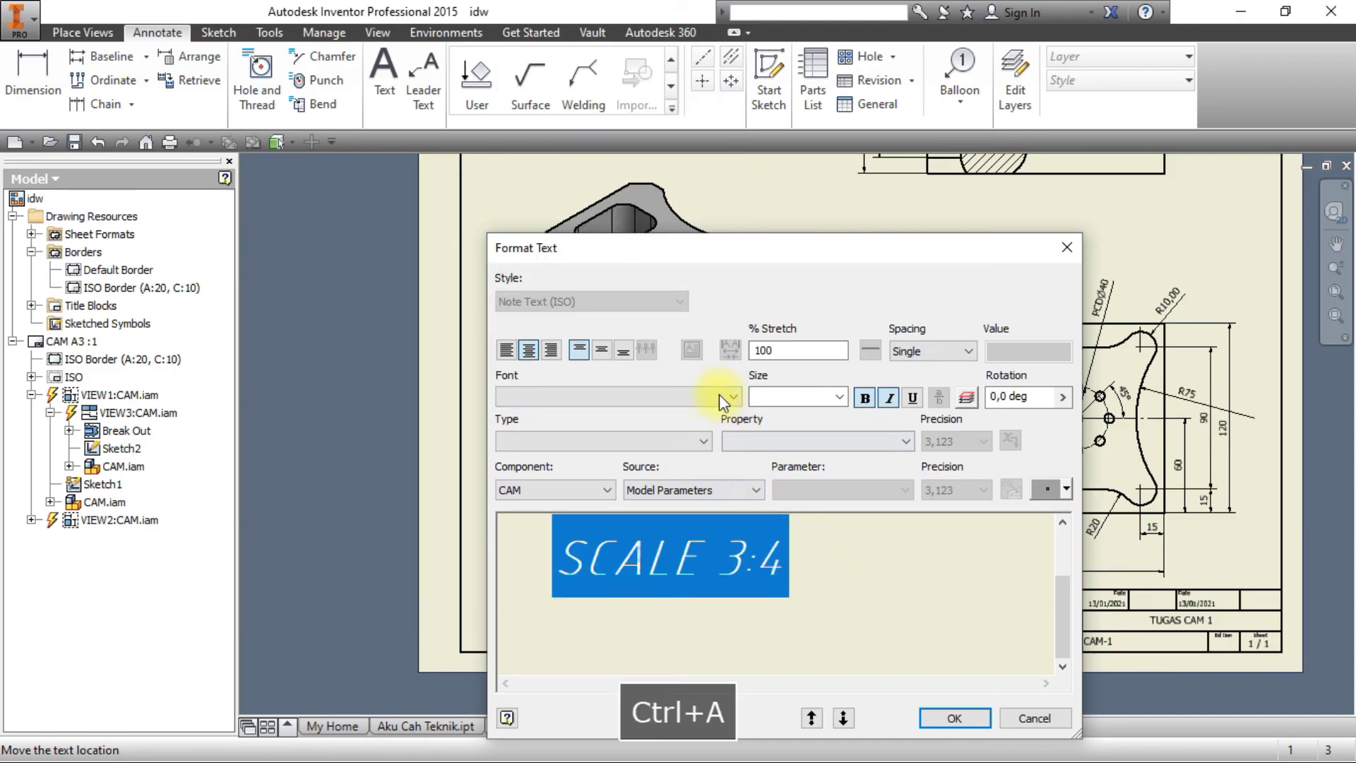
{"action": "left_click", "coordinate": [719, 395]}
{"action": "scroll", "coordinate": [671, 373], "scroll_direction": "down", "scroll_amount": 10}
{"action": "scroll", "coordinate": [676, 364], "scroll_direction": "down", "scroll_amount": 20}
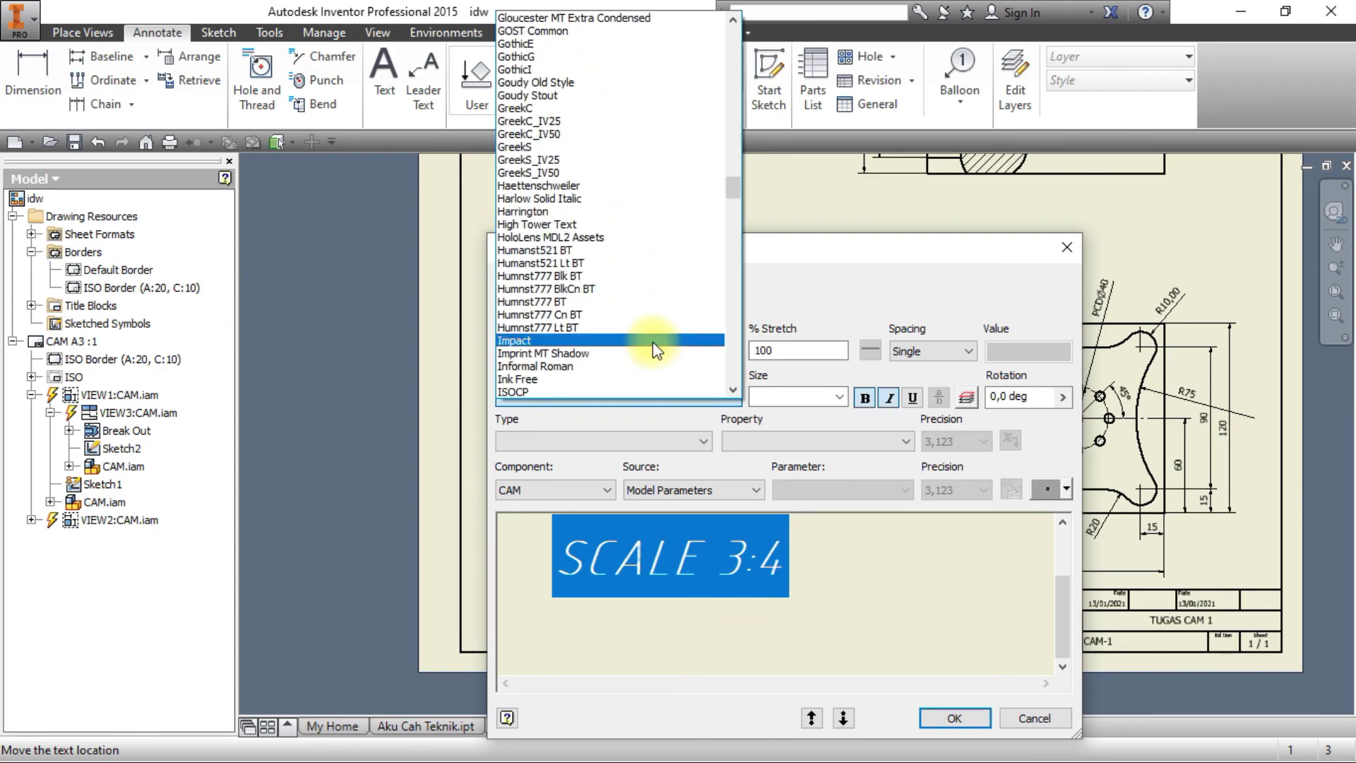
{"action": "scroll", "coordinate": [653, 342], "scroll_direction": "down", "scroll_amount": 3}
{"action": "left_click", "coordinate": [587, 254]}
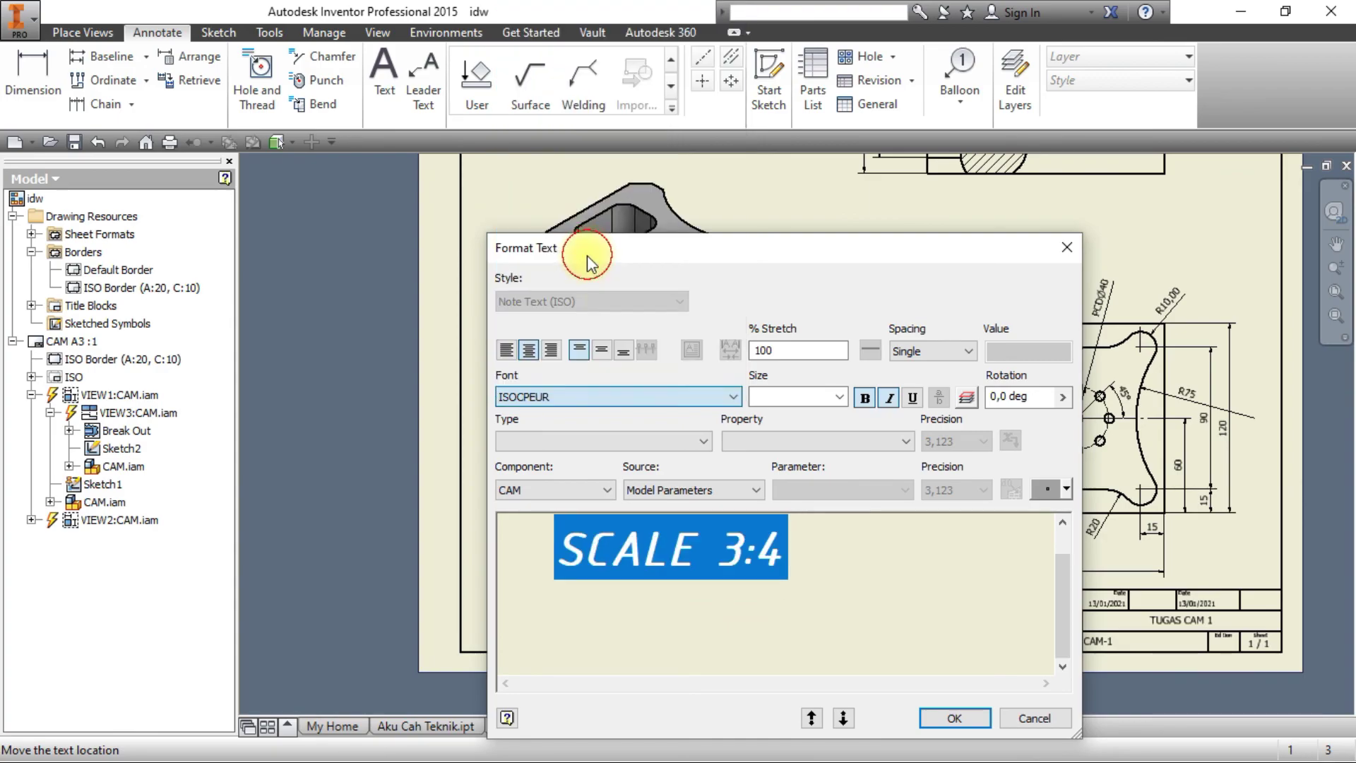
{"action": "left_click", "coordinate": [918, 719]}
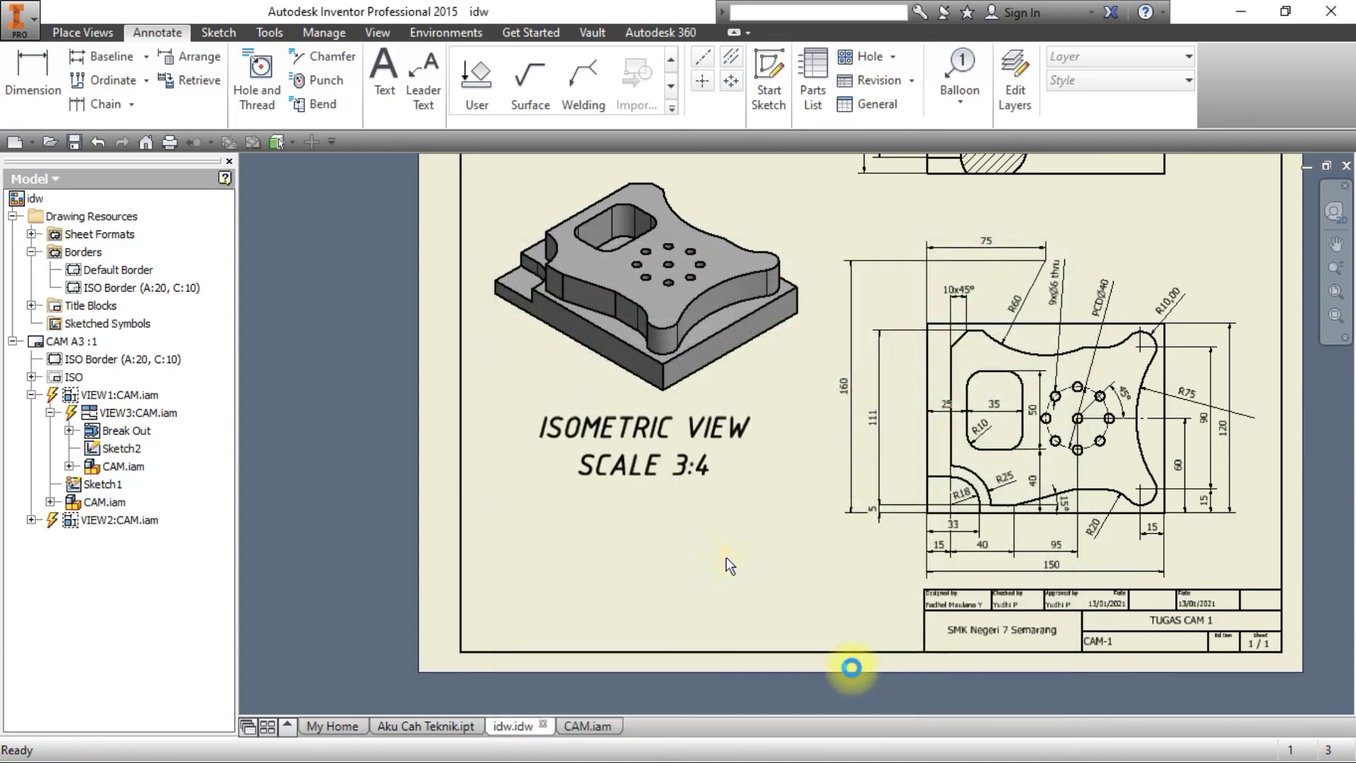
Save the drawing and export it in PDF format to the HDD (E:) drive under the file name idw.
{"action": "scroll", "coordinate": [737, 464], "scroll_direction": "down", "scroll_amount": 5}
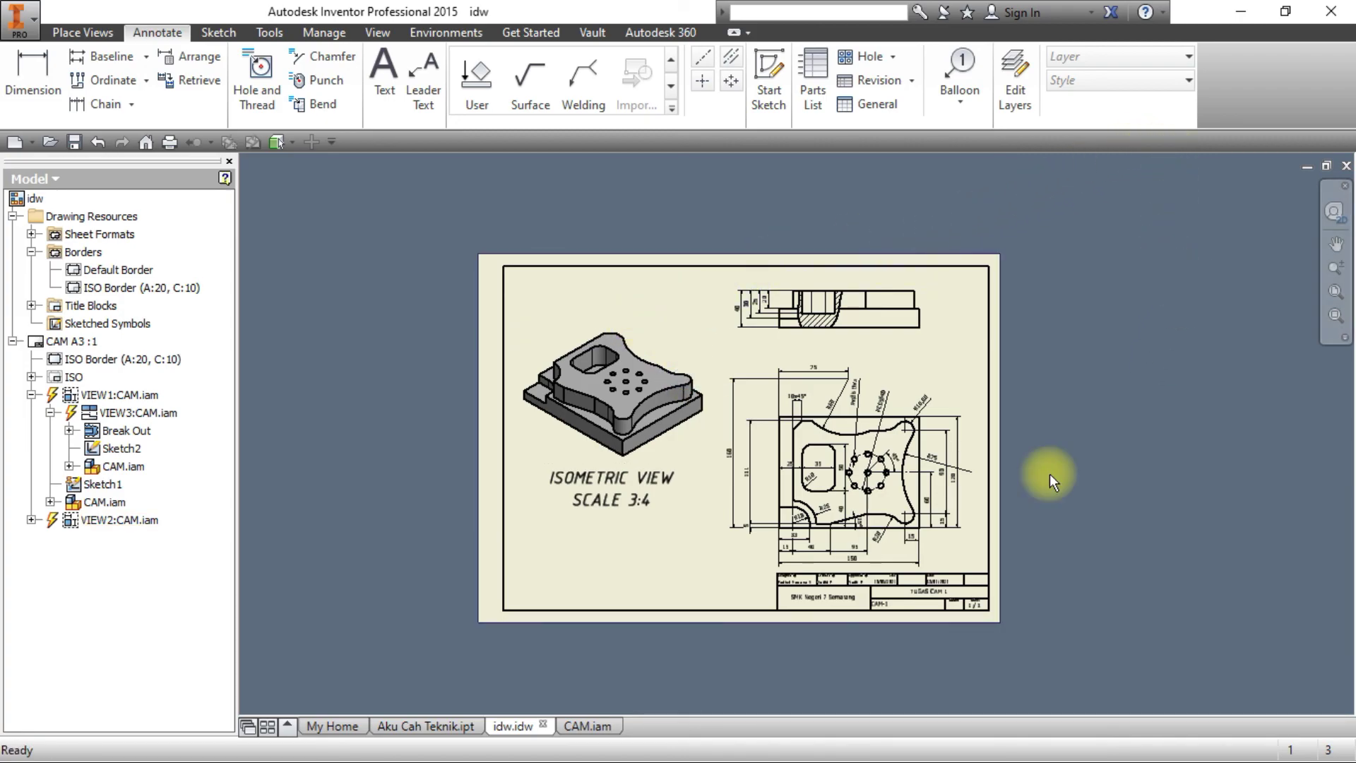
{"action": "key", "text": "ctrl+s"}
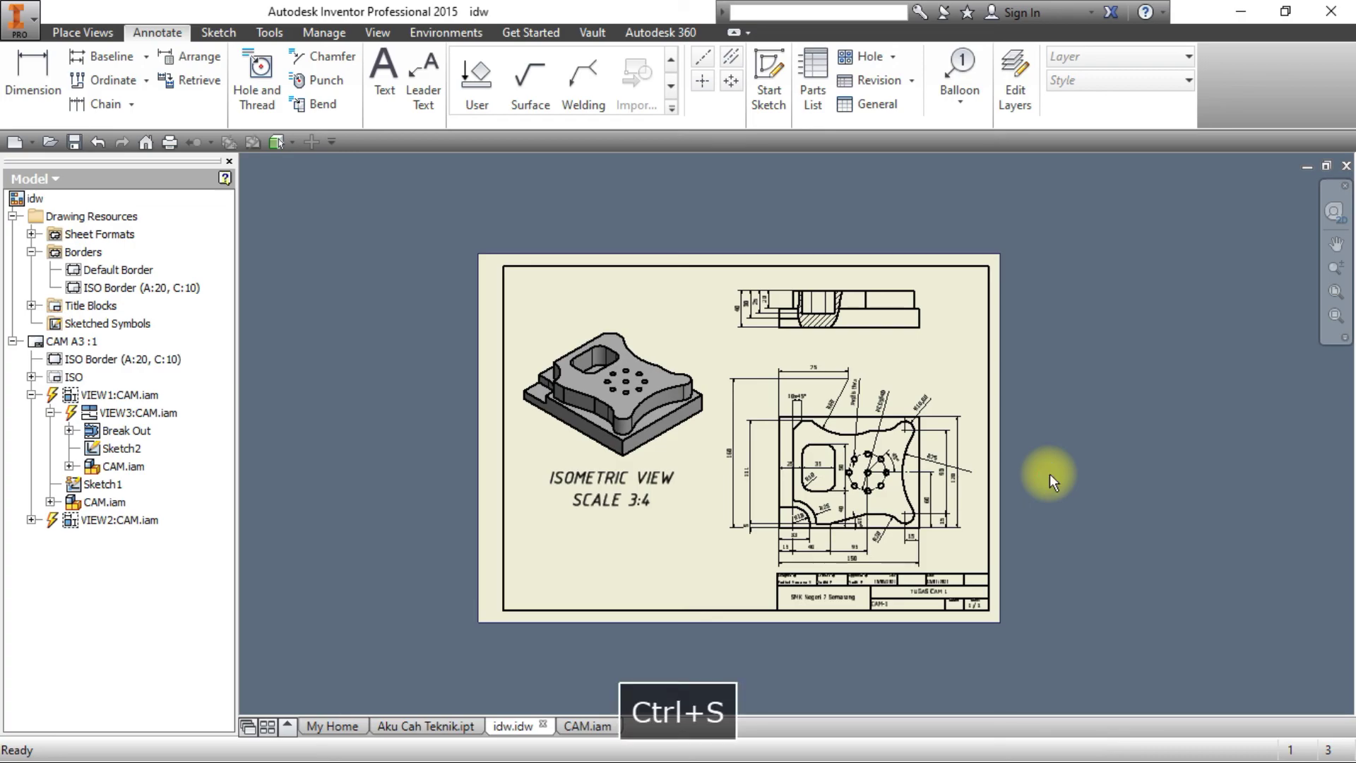
{"action": "left_click", "coordinate": [33, 27]}
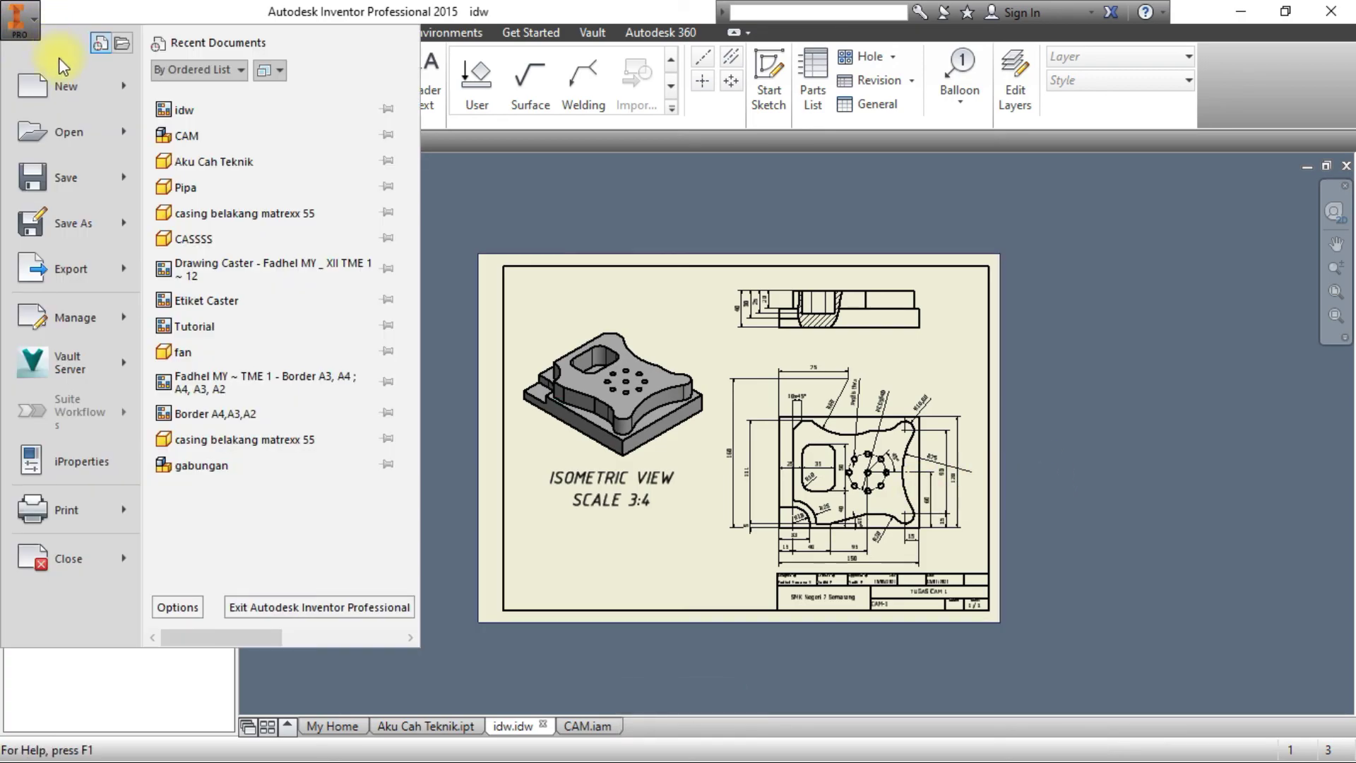
{"action": "left_click", "coordinate": [119, 277]}
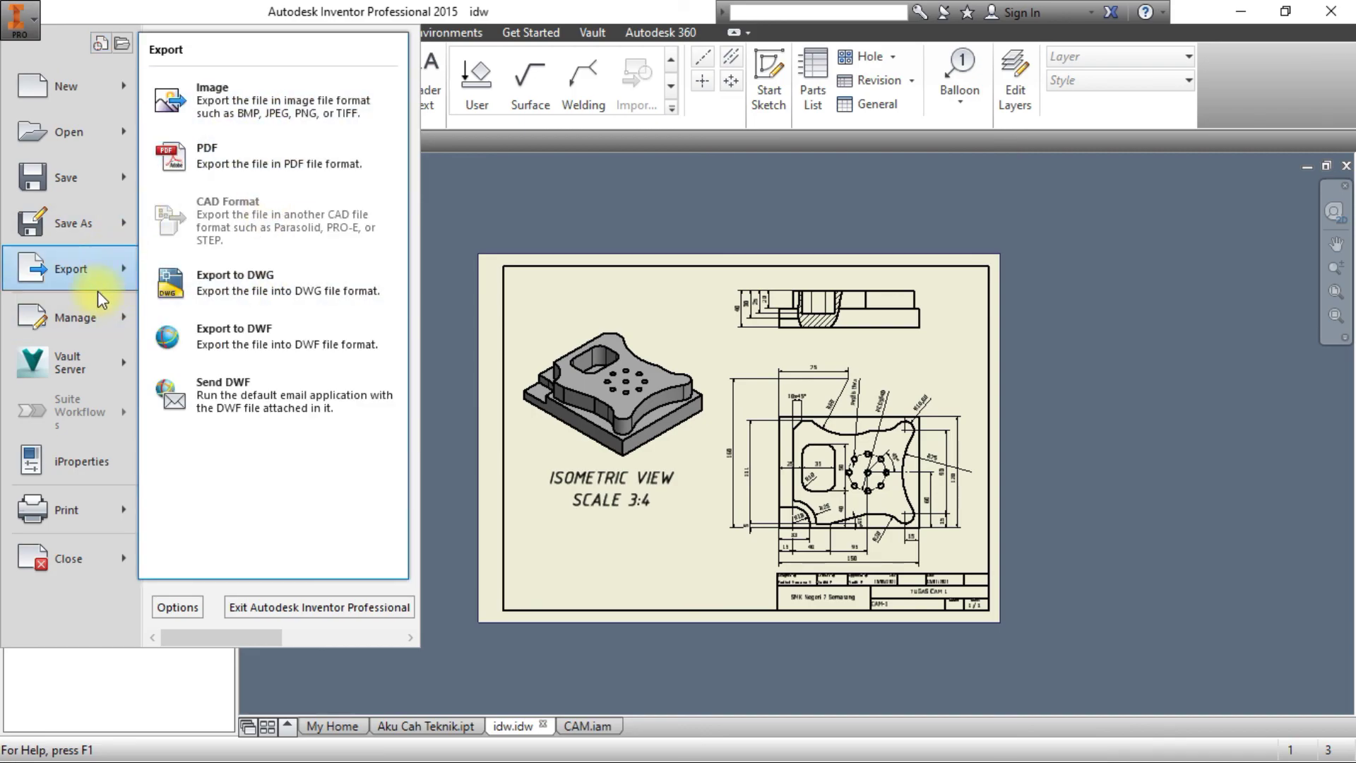
{"action": "left_click", "coordinate": [221, 170]}
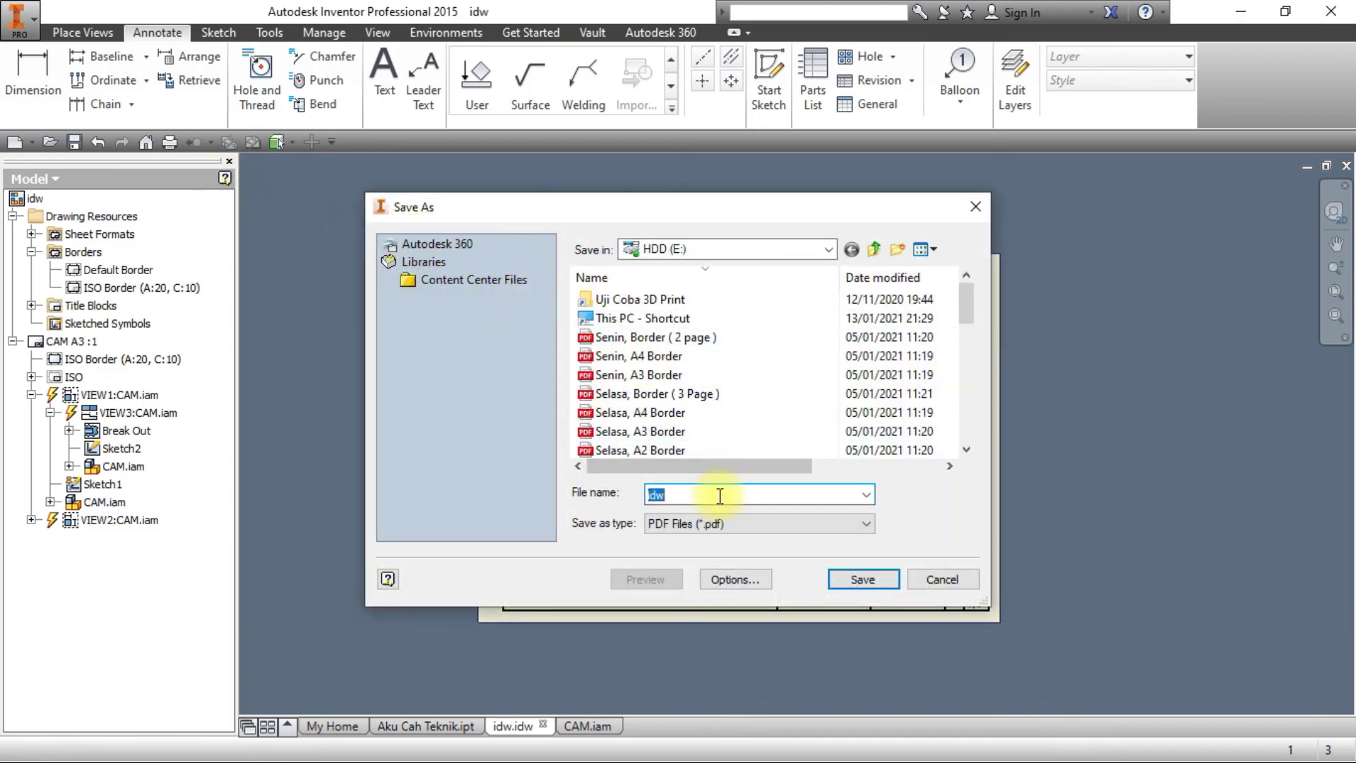
{"action": "type", "text": "IDW"}
{"action": "key", "text": "Return"}
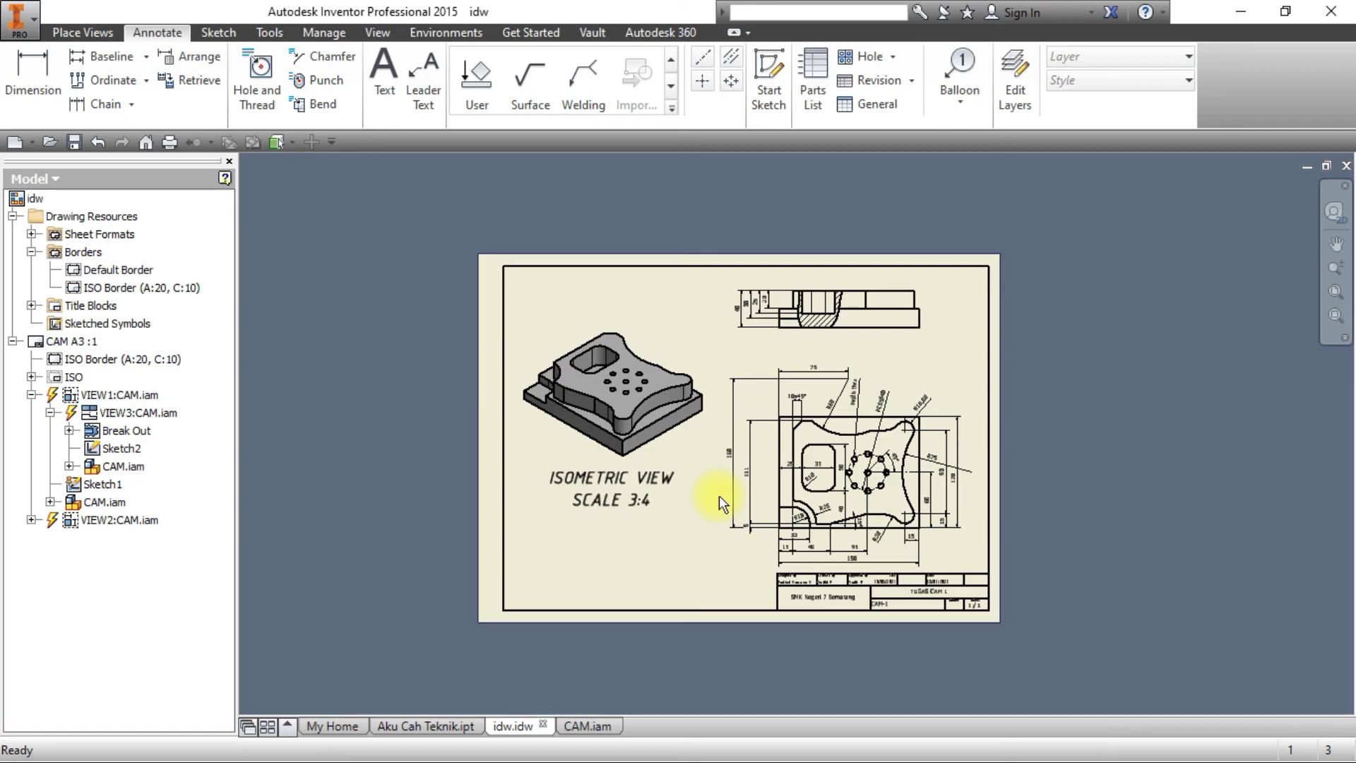
Switch to the browser's PDF viewer with the exported idw.pdf and check the views, dimensions, caption and title block.
{"action": "key", "text": "super+e"}
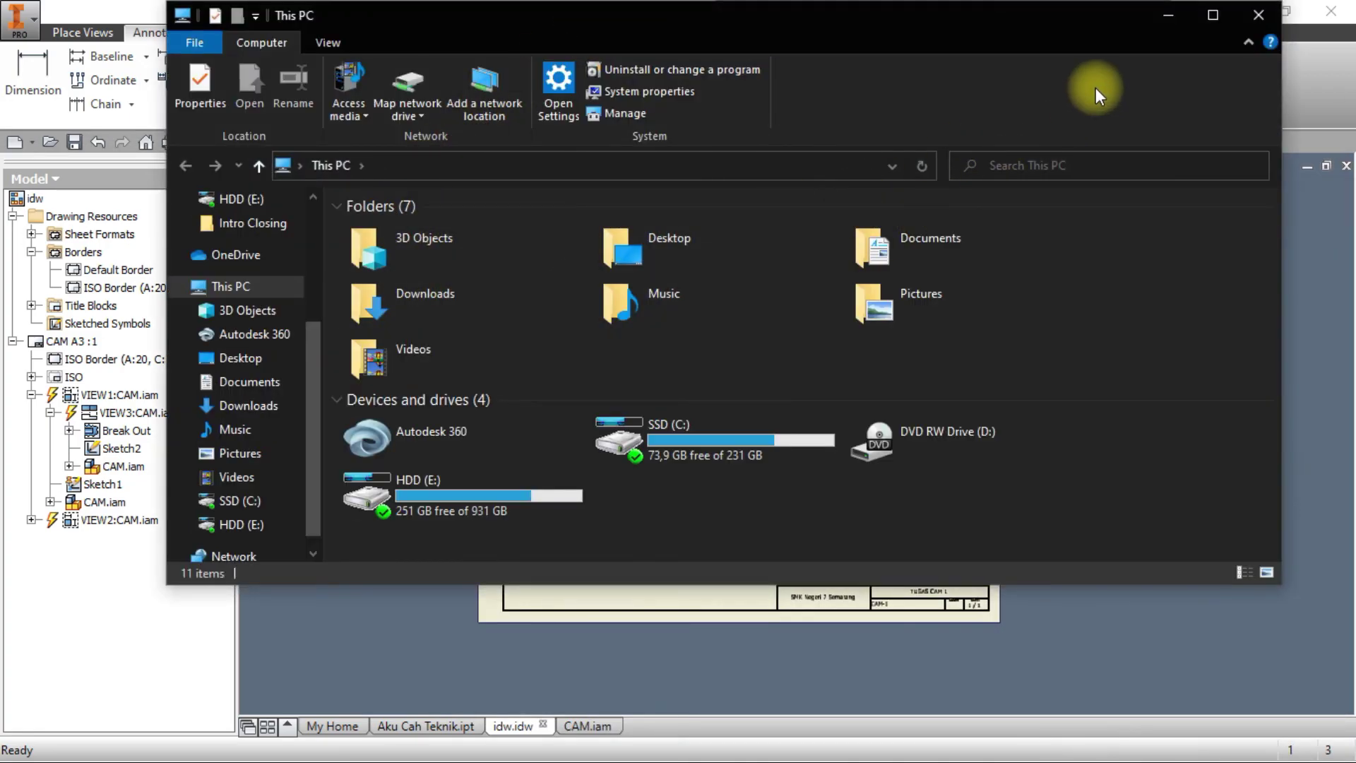
{"action": "left_click", "coordinate": [1173, 15]}
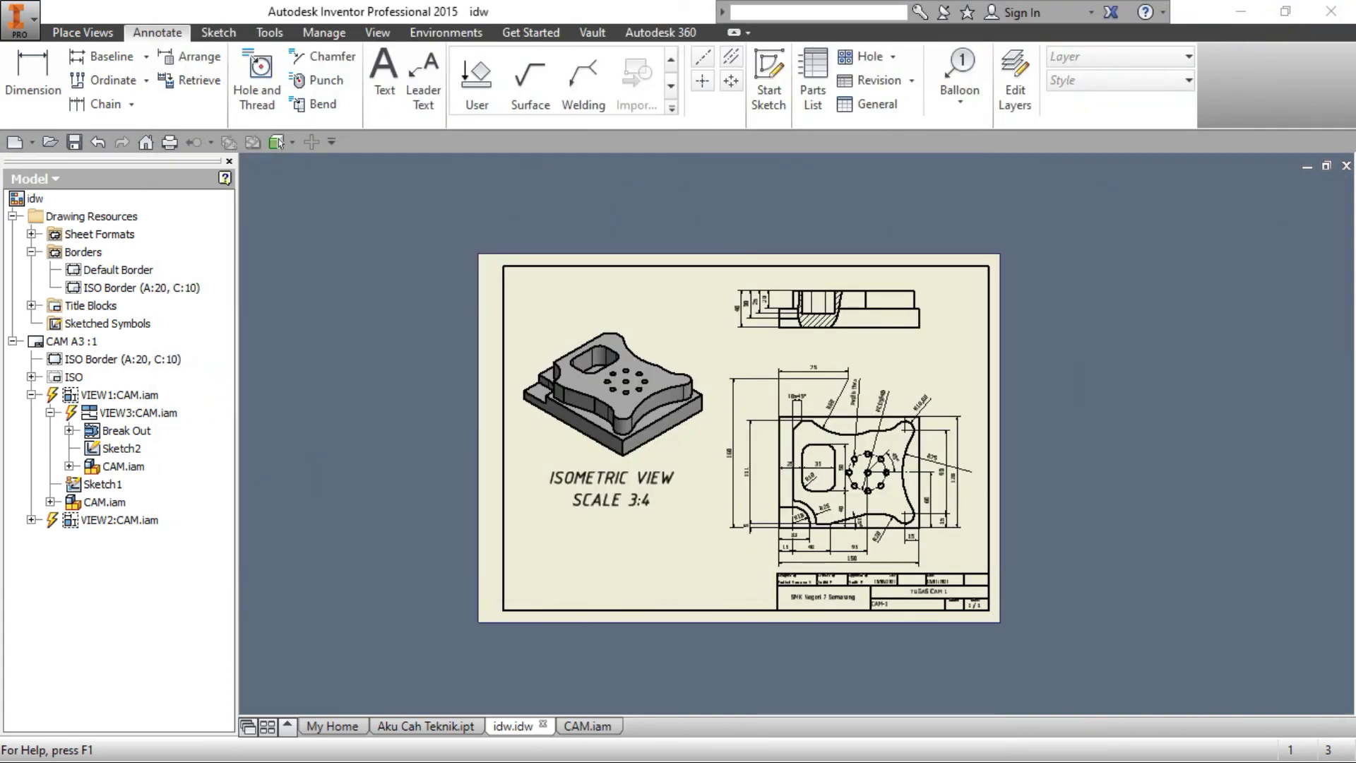
{"action": "left_click_drag", "start_coordinate": [826, 41], "coordinate": [913, 3]}
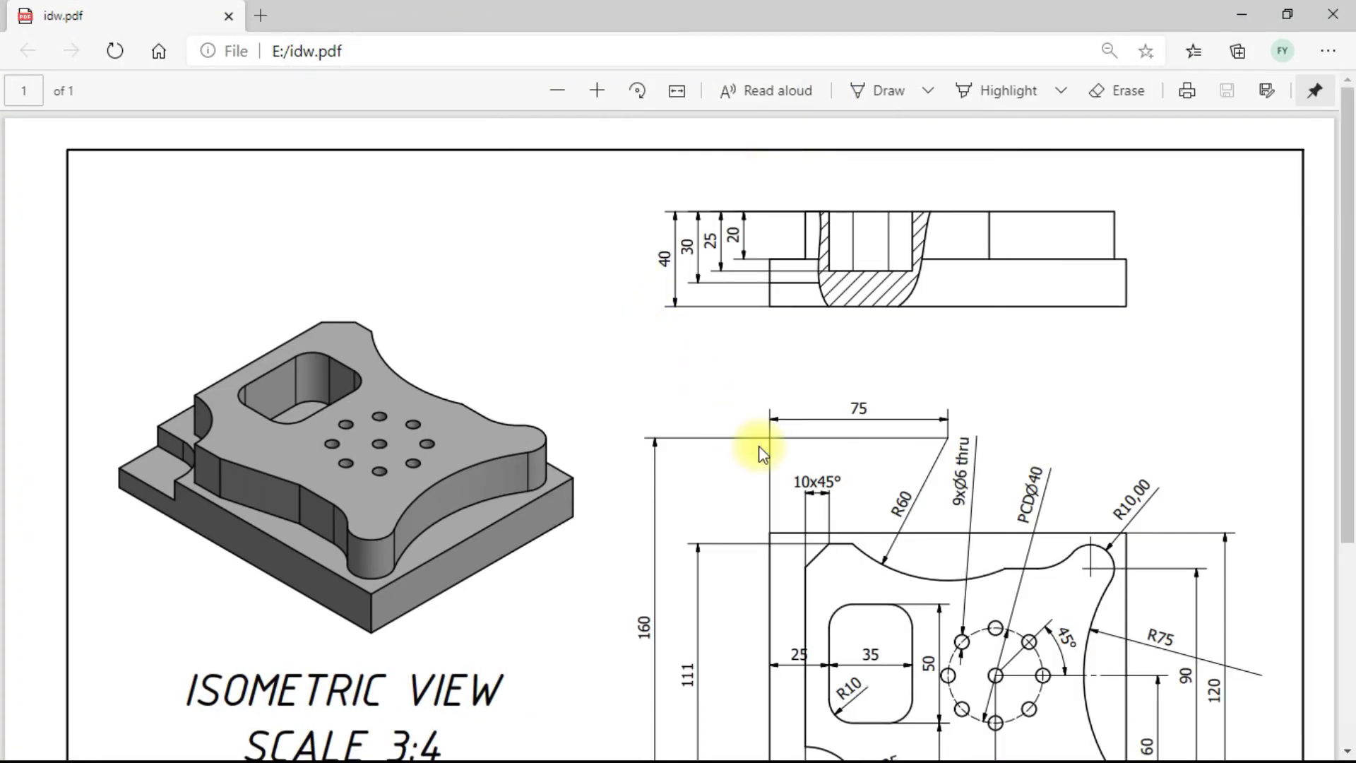
{"action": "scroll", "coordinate": [758, 451], "scroll_direction": "down", "scroll_amount": 3}
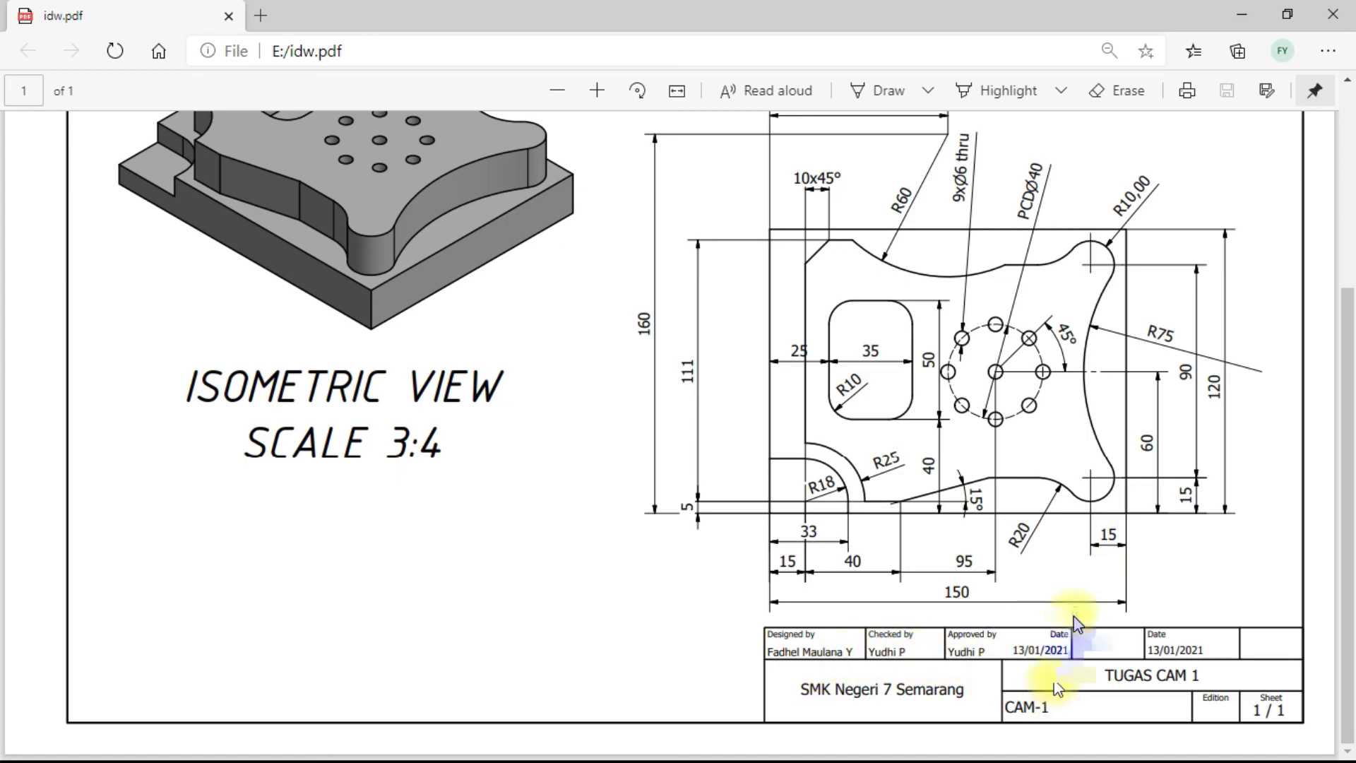
{"action": "scroll", "coordinate": [524, 470], "scroll_direction": "up", "scroll_amount": 4}
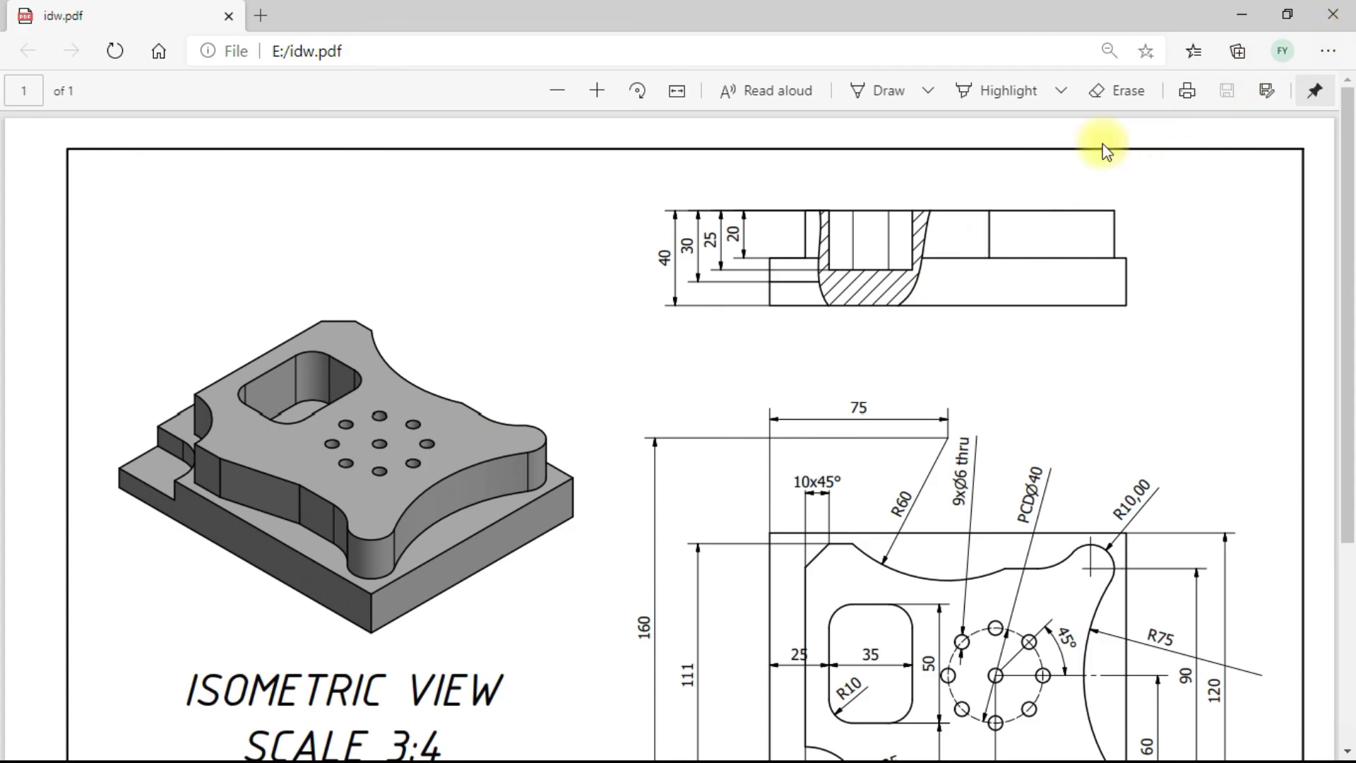
{"action": "key", "text": "alt+Tab"}
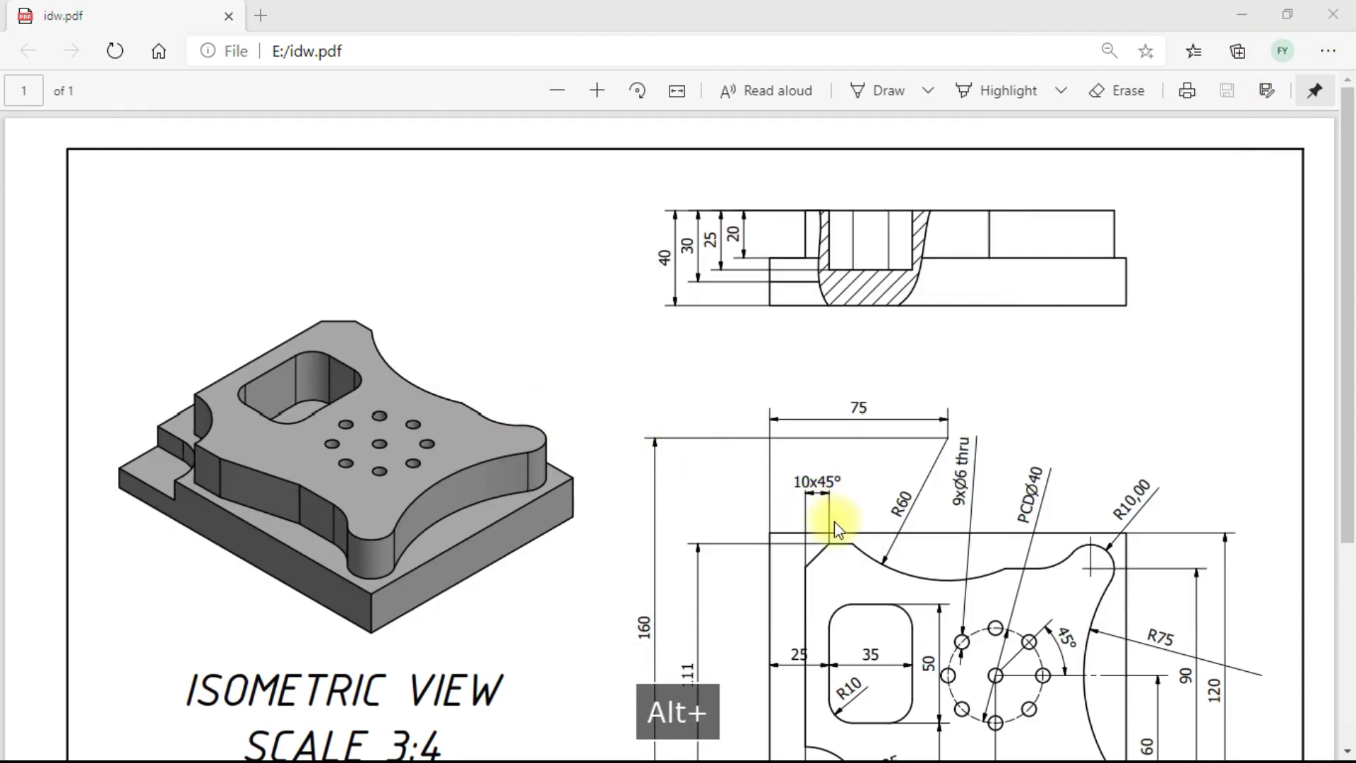
{"action": "key", "text": "super+d"}
{"action": "right_click", "coordinate": [695, 444]}
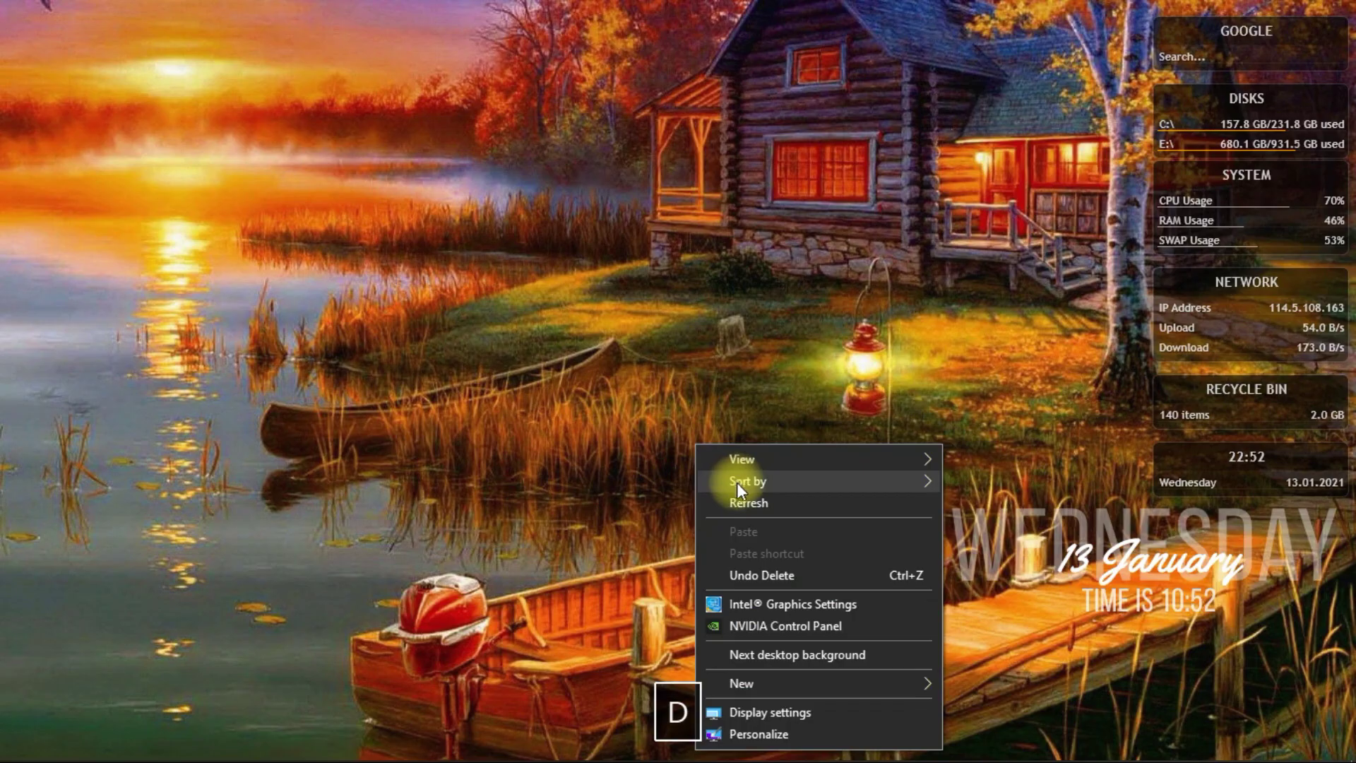